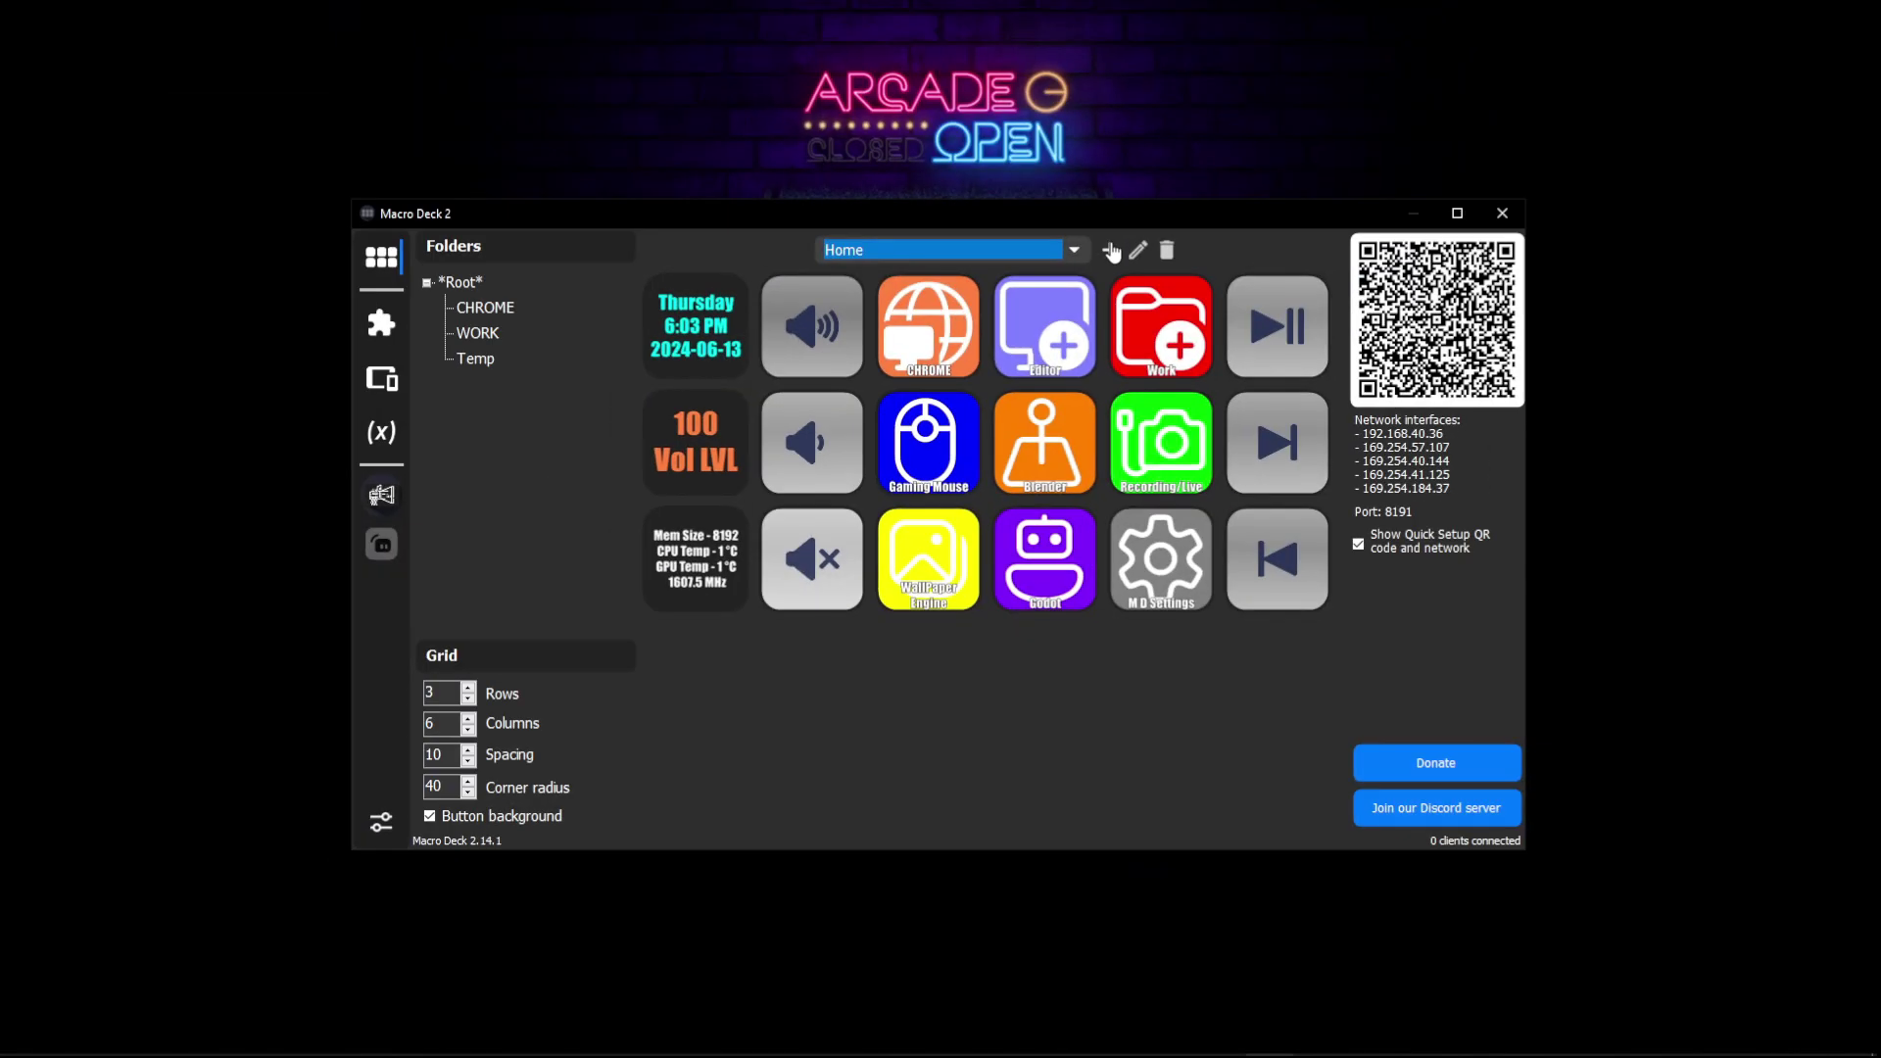
Step: Create a new profile named Tutorial
left_click(1111, 252)
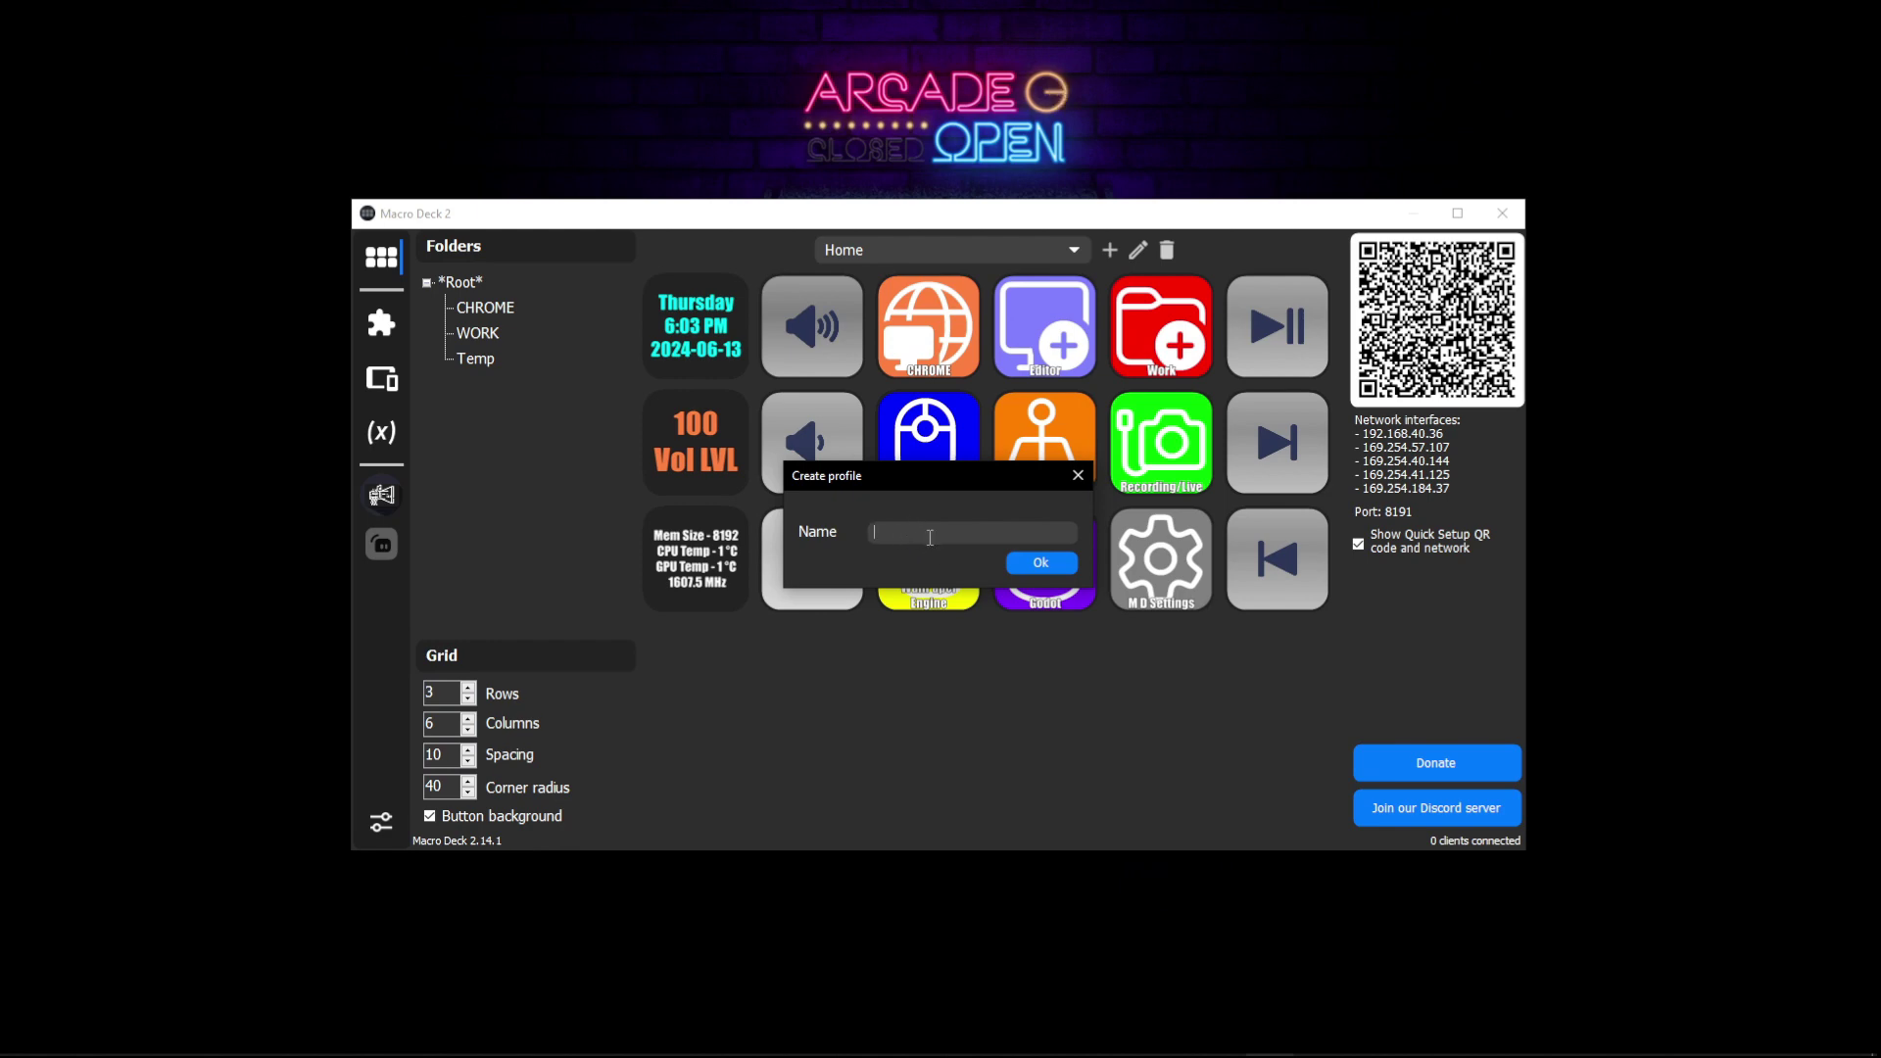
type("Tutorial")
left_click(1039, 565)
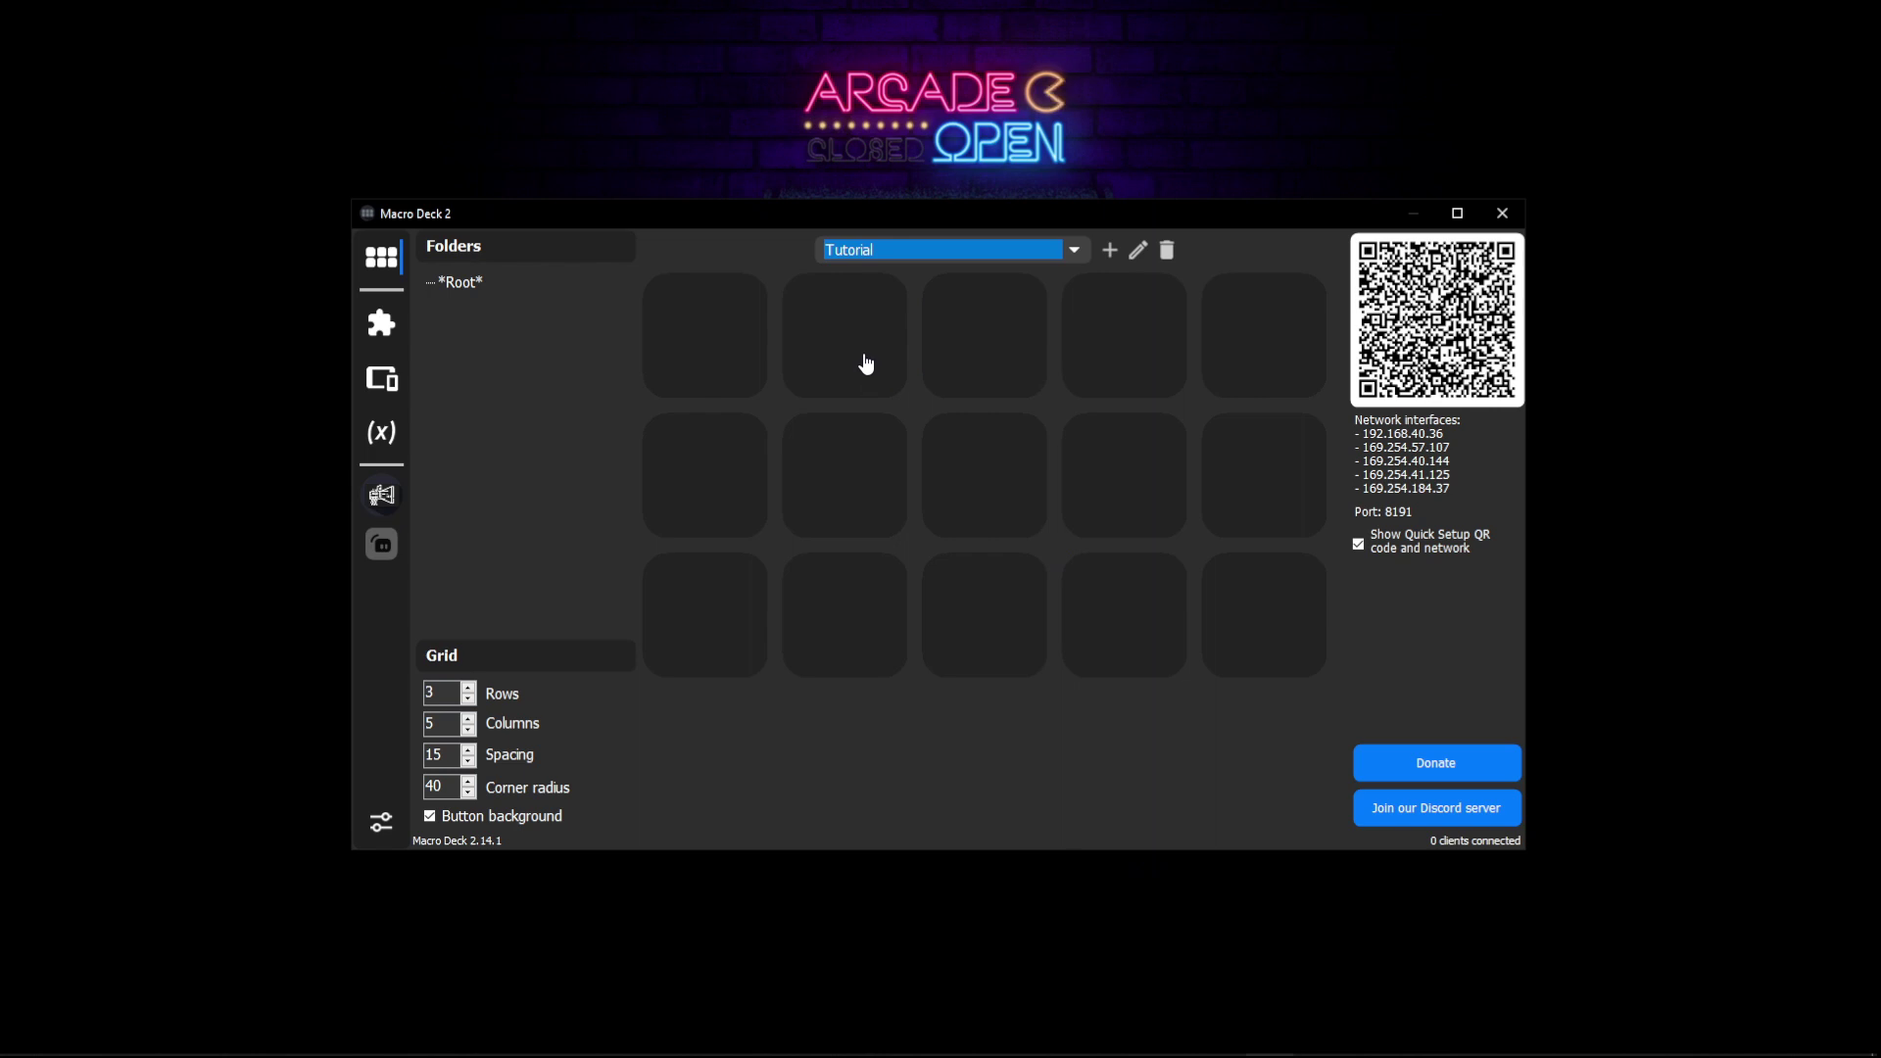
Step: Open the editor of the grid's first button, view the variables available for its label, and close the editor
right_click(702, 345)
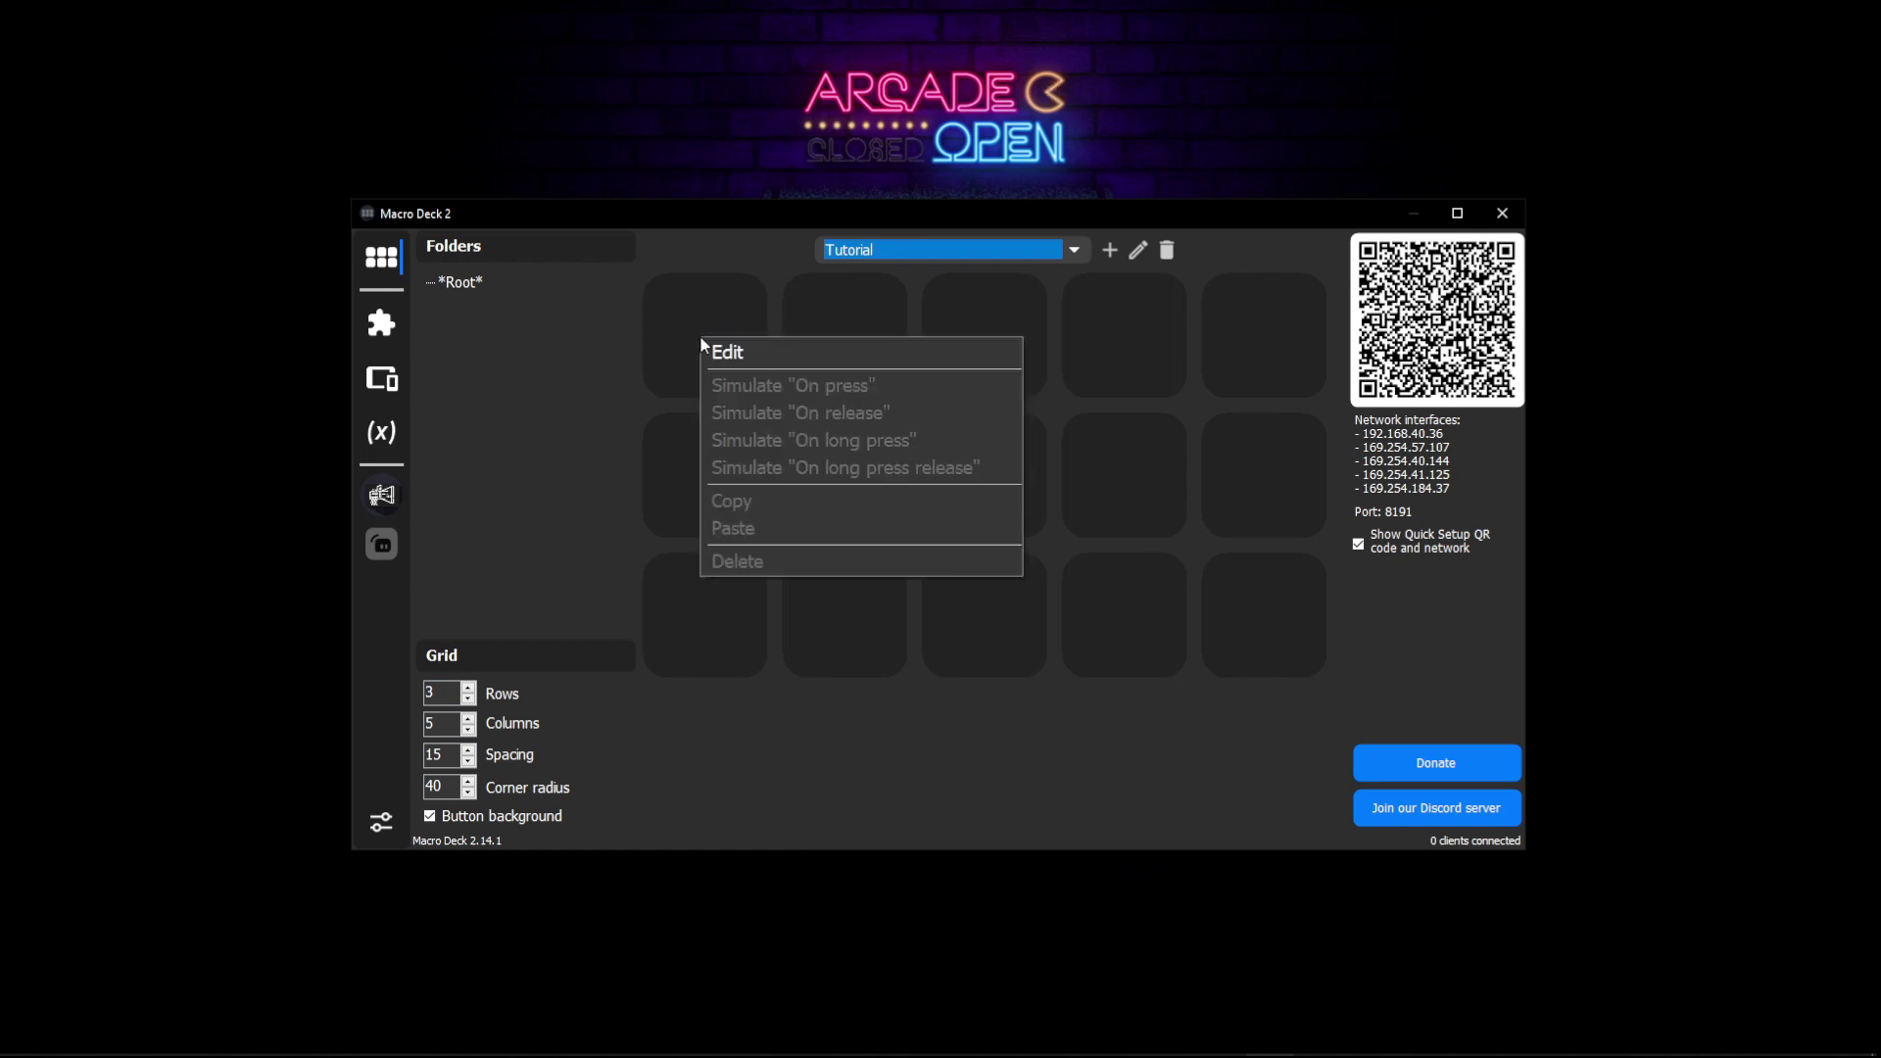
left_click(768, 349)
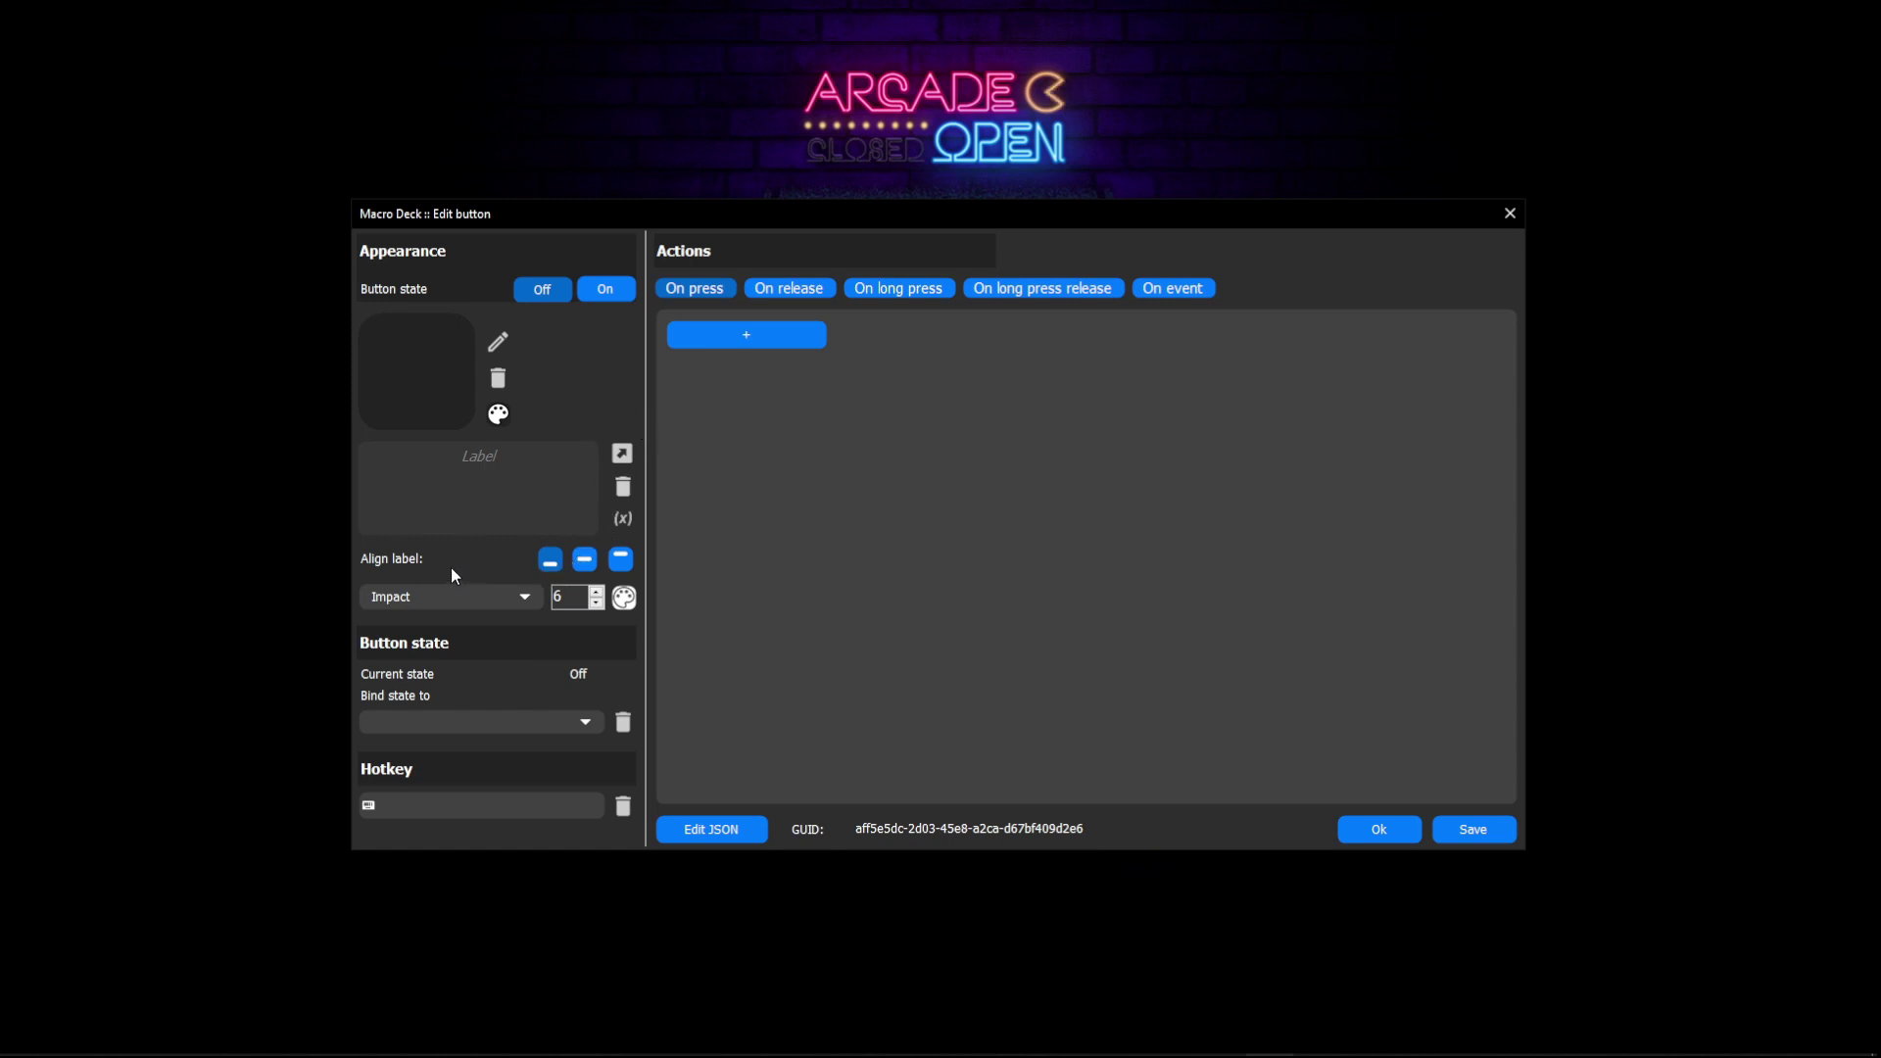
left_click(624, 522)
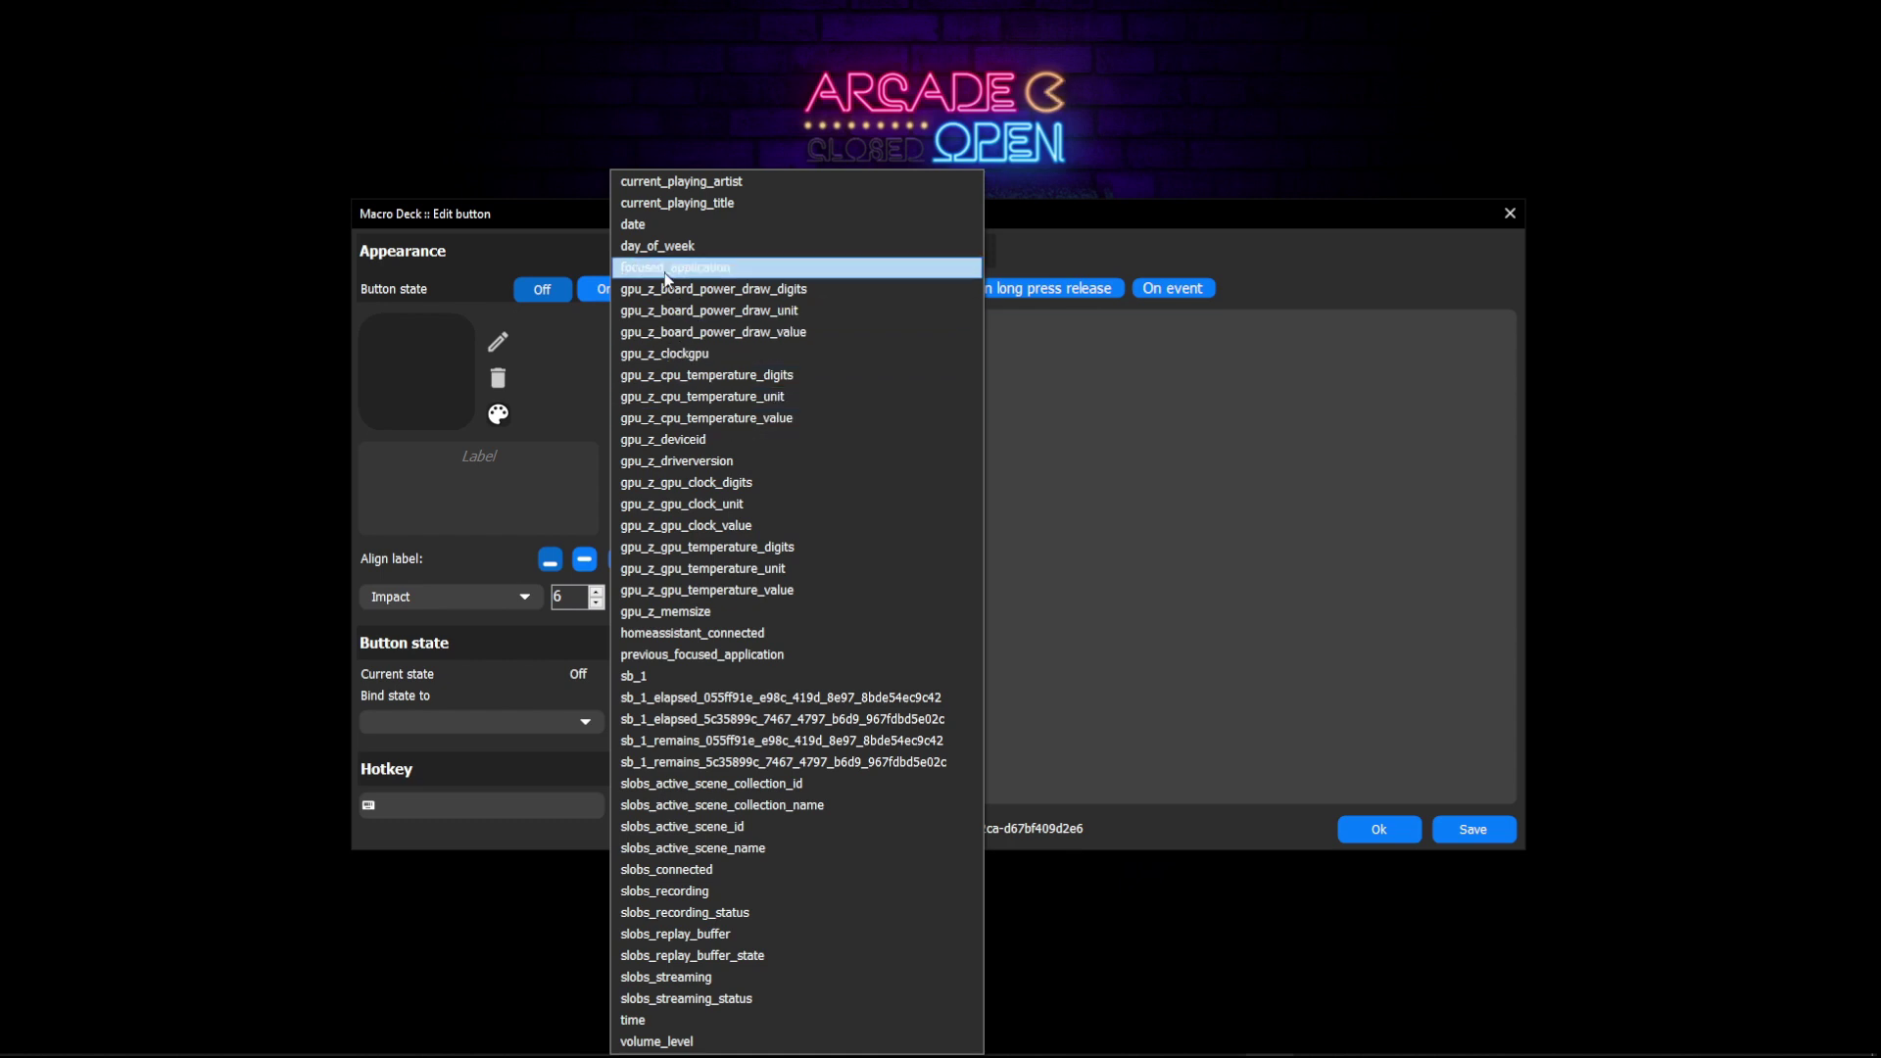
left_click(1174, 502)
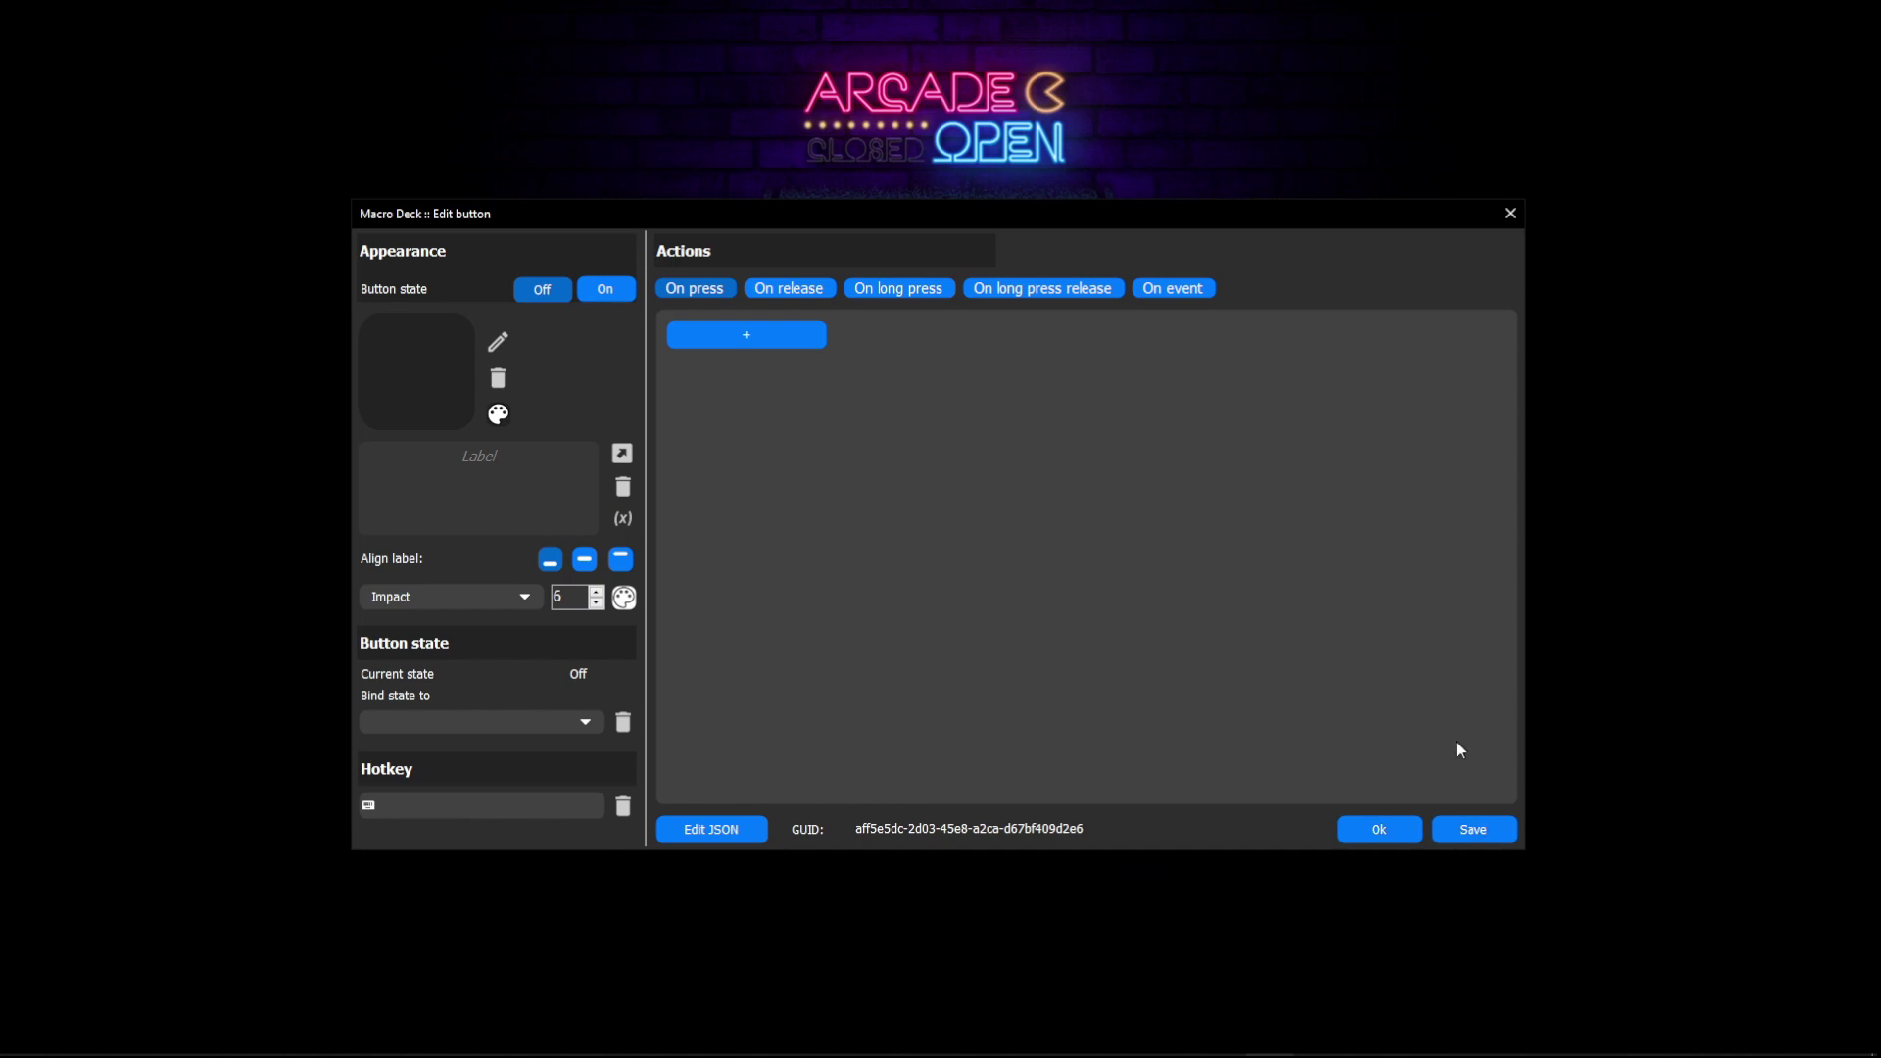
left_click(1509, 222)
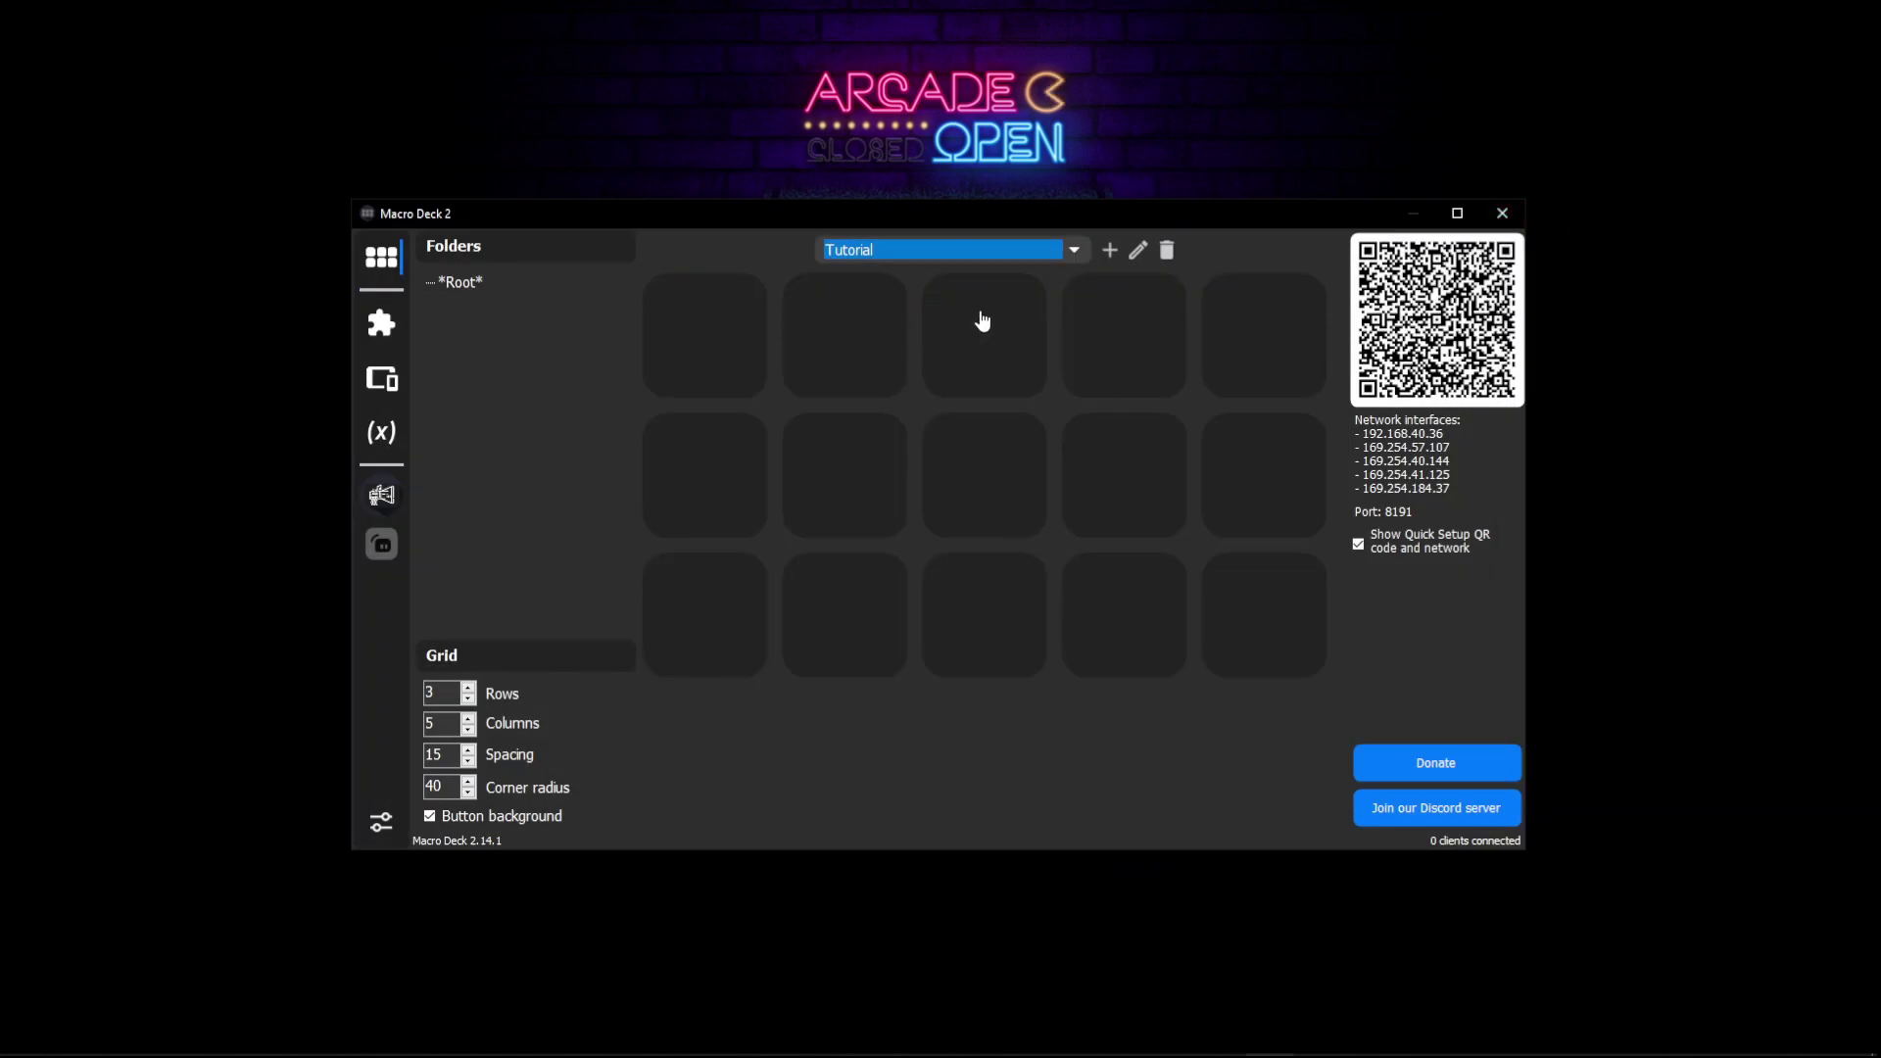
Step: Review the list of installed plugins and icon packs from beginning to end
left_click(381, 331)
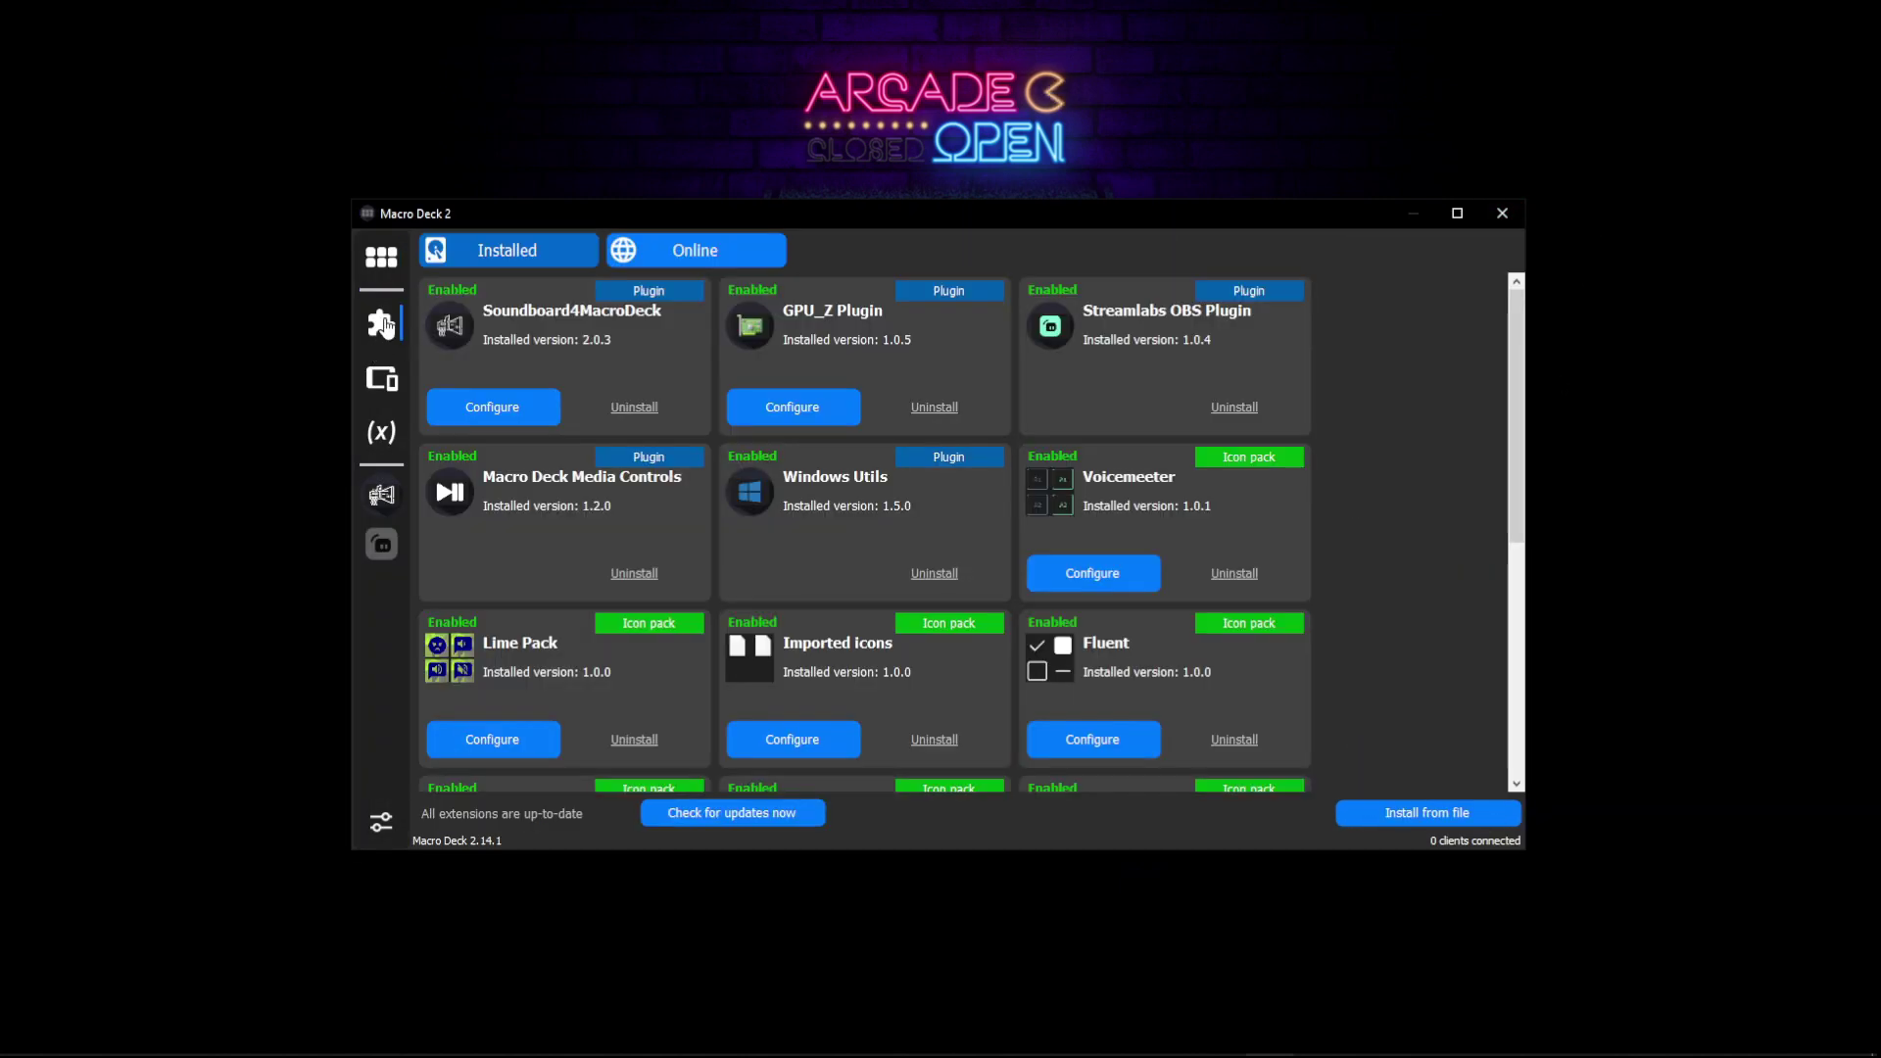
left_click(384, 329)
scroll(1112, 368, "down", 5)
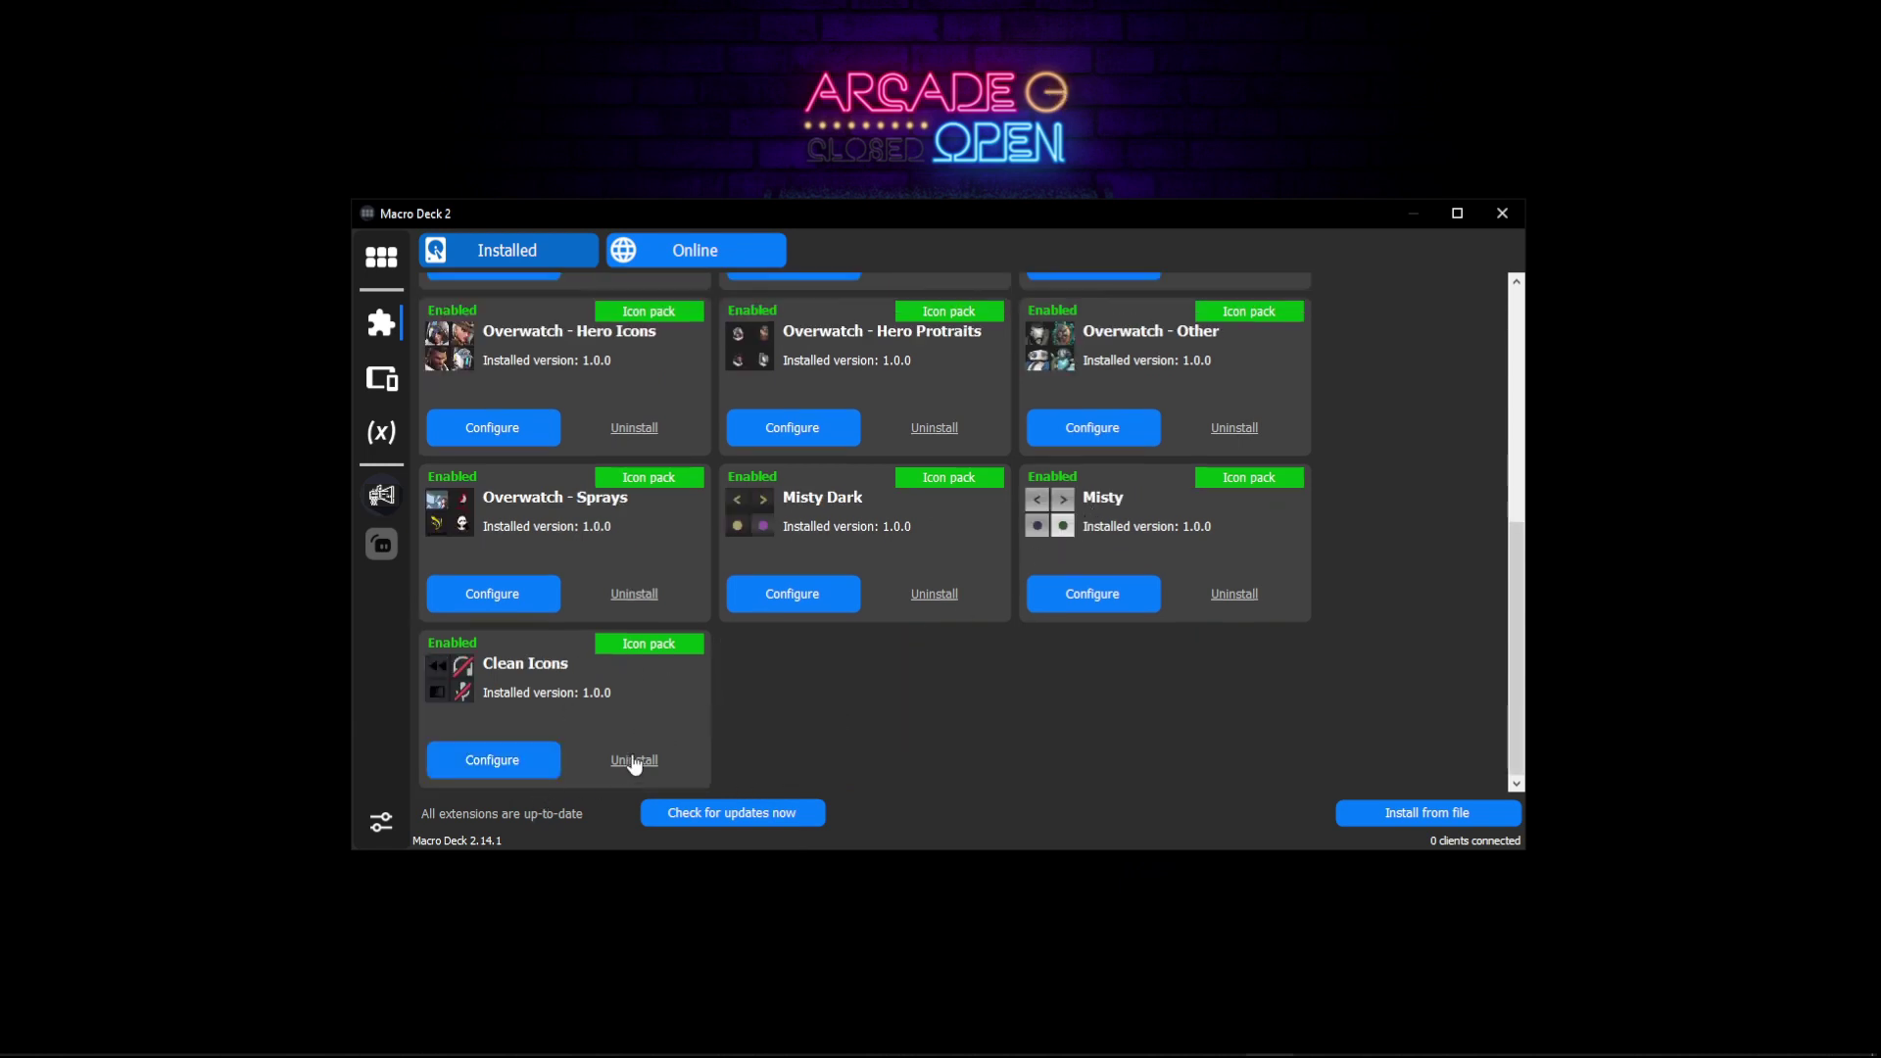
scroll(682, 710, "up", 5)
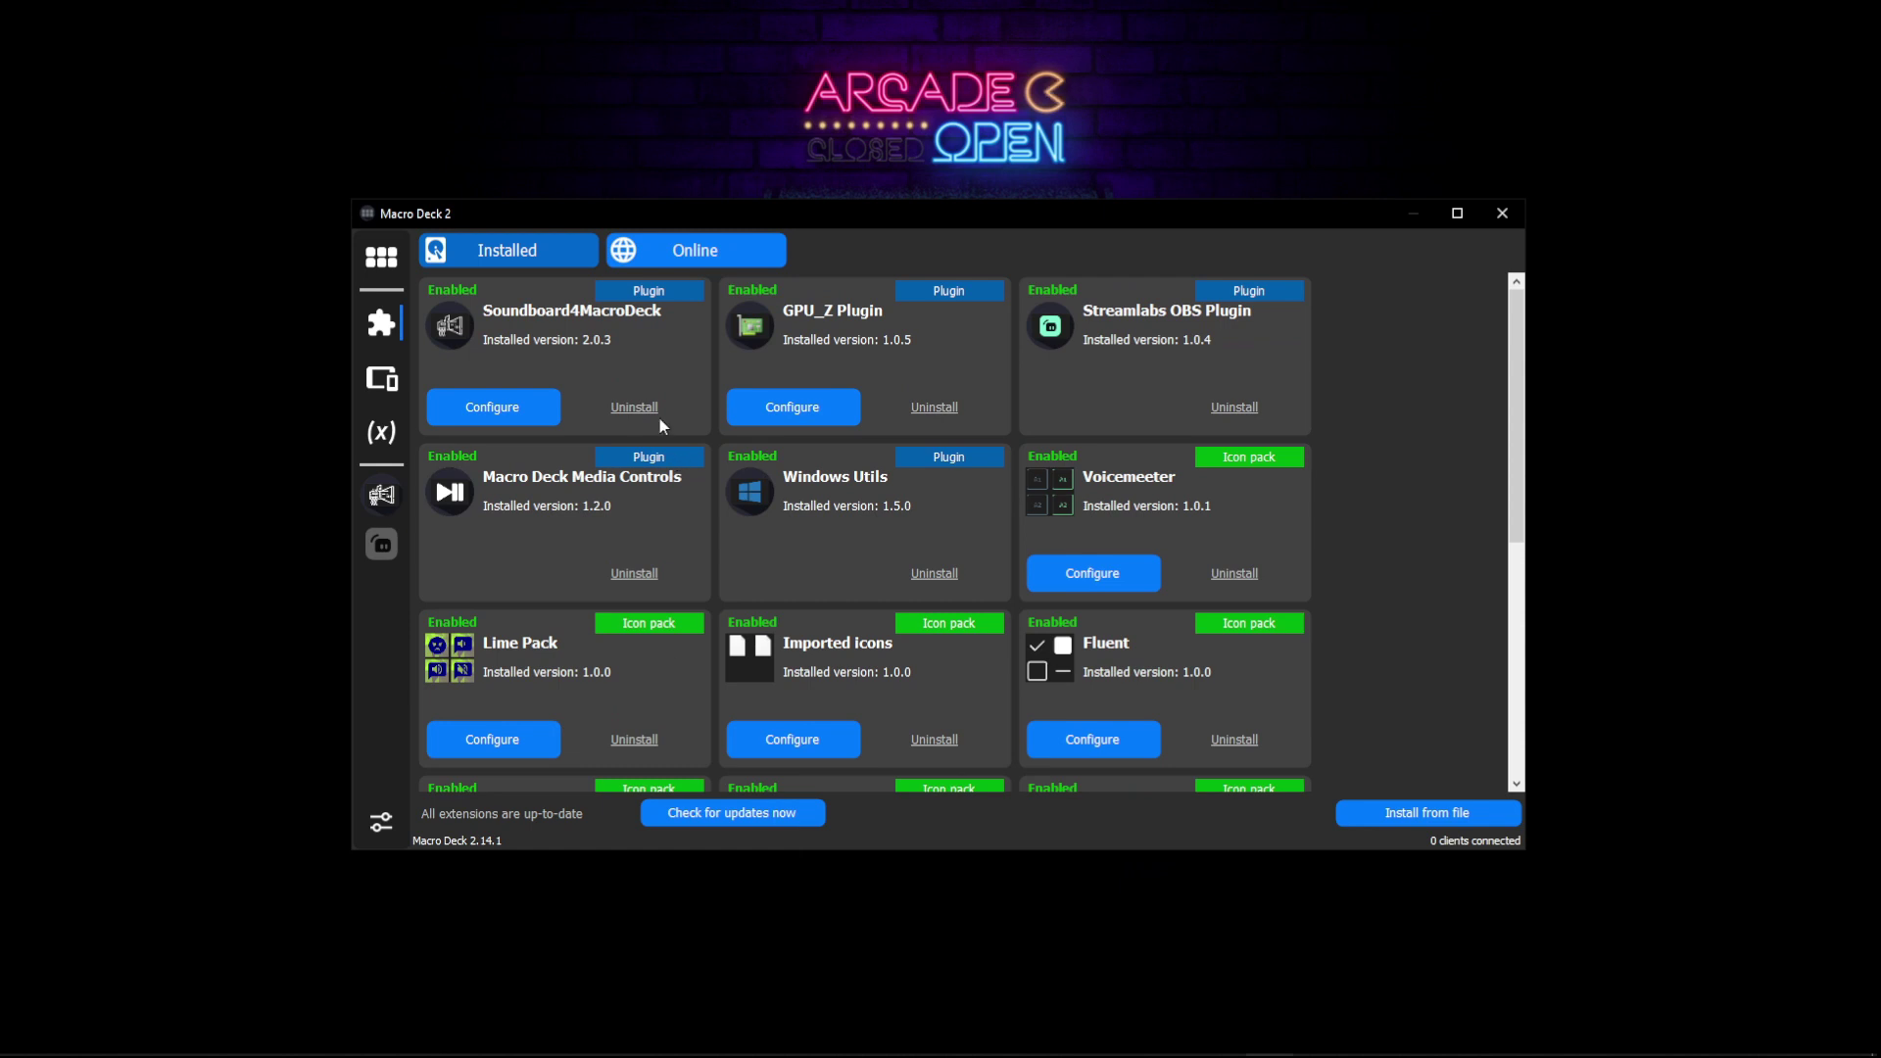
Step: Install the Discord Plugin from the online Extension Store and finish its installation dialogs
left_click(670, 251)
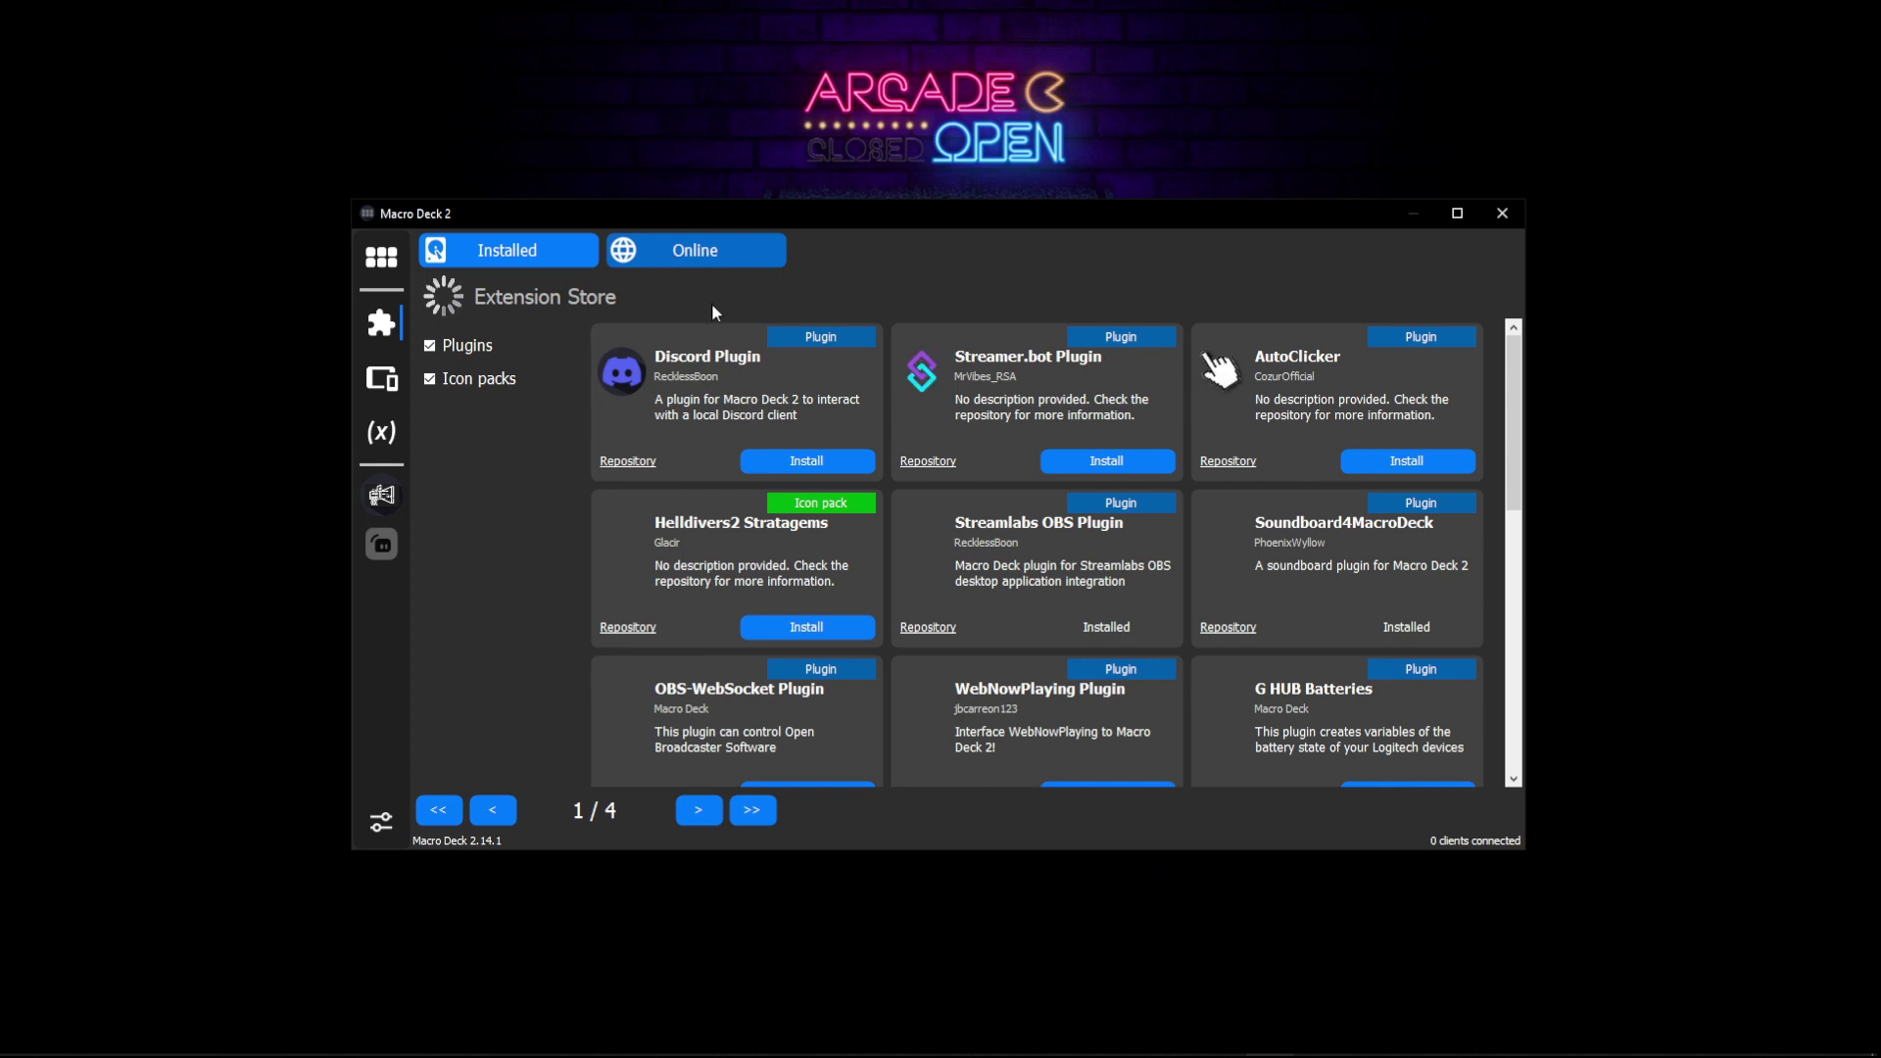
left_click(746, 465)
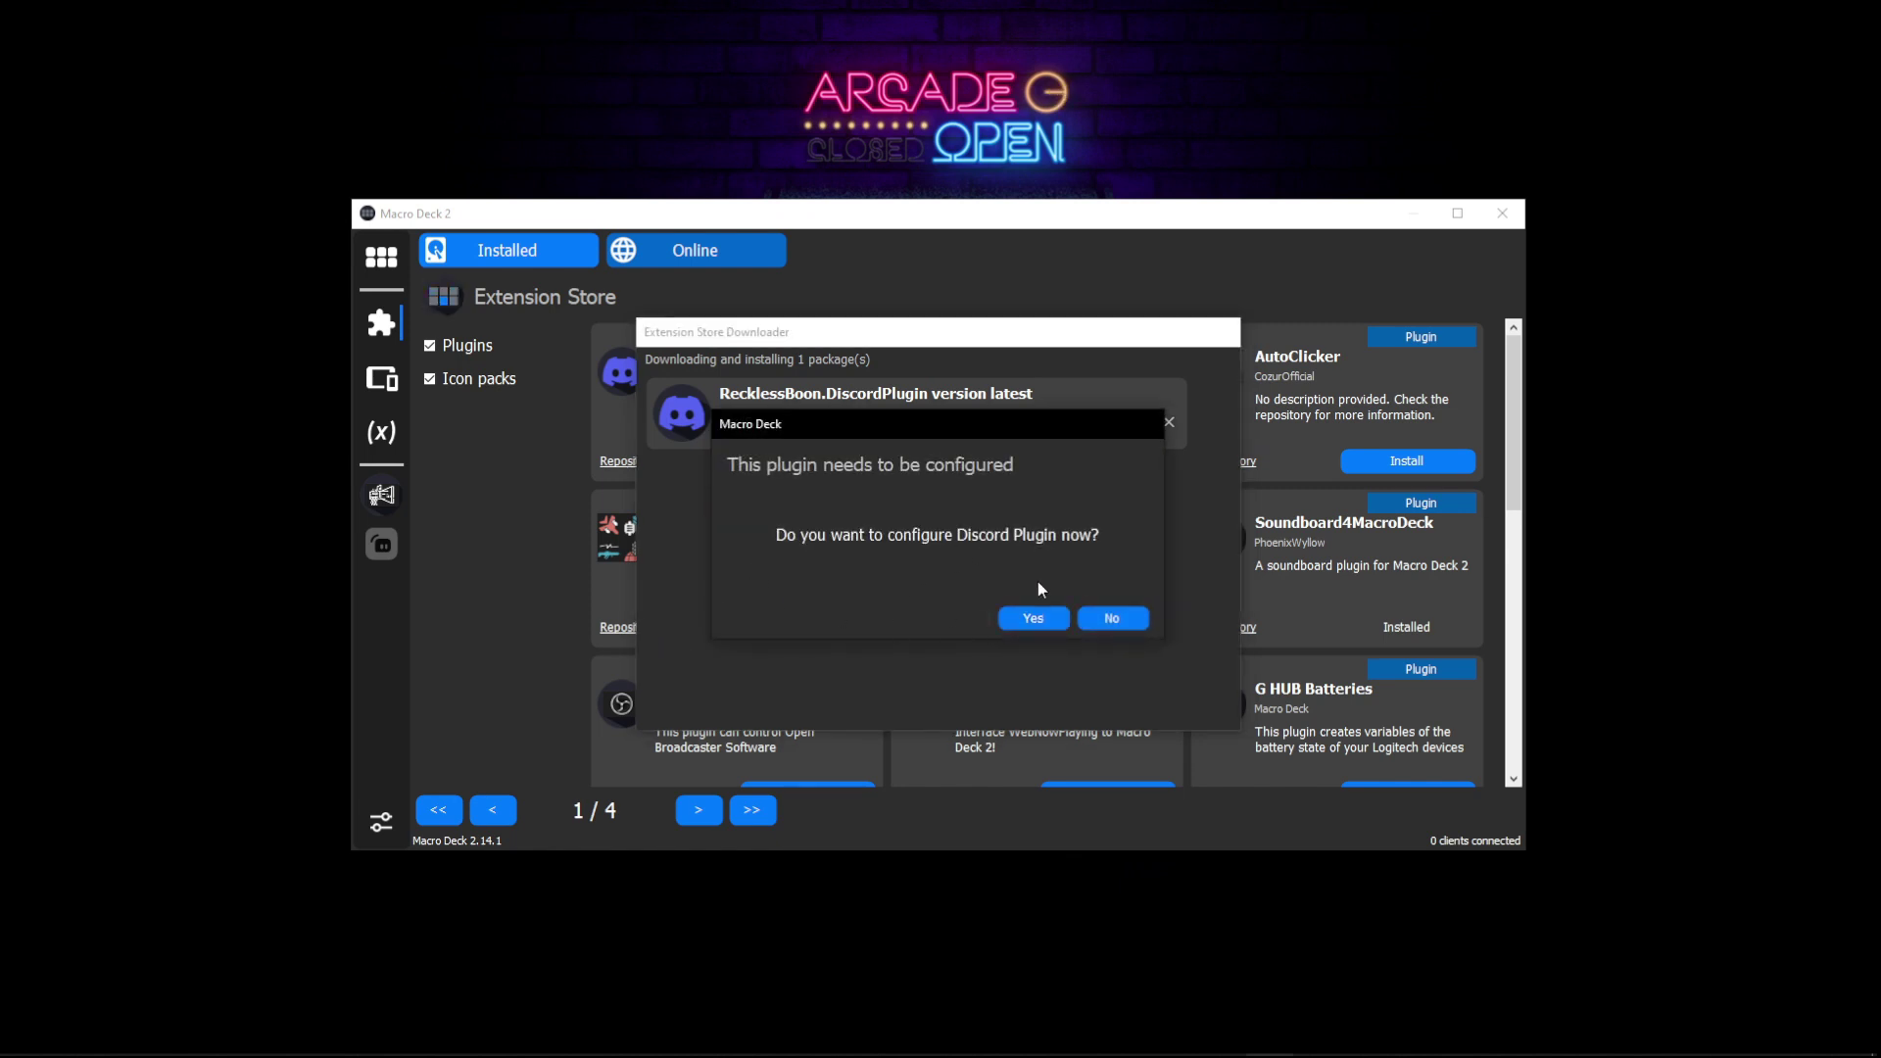
left_click(1066, 618)
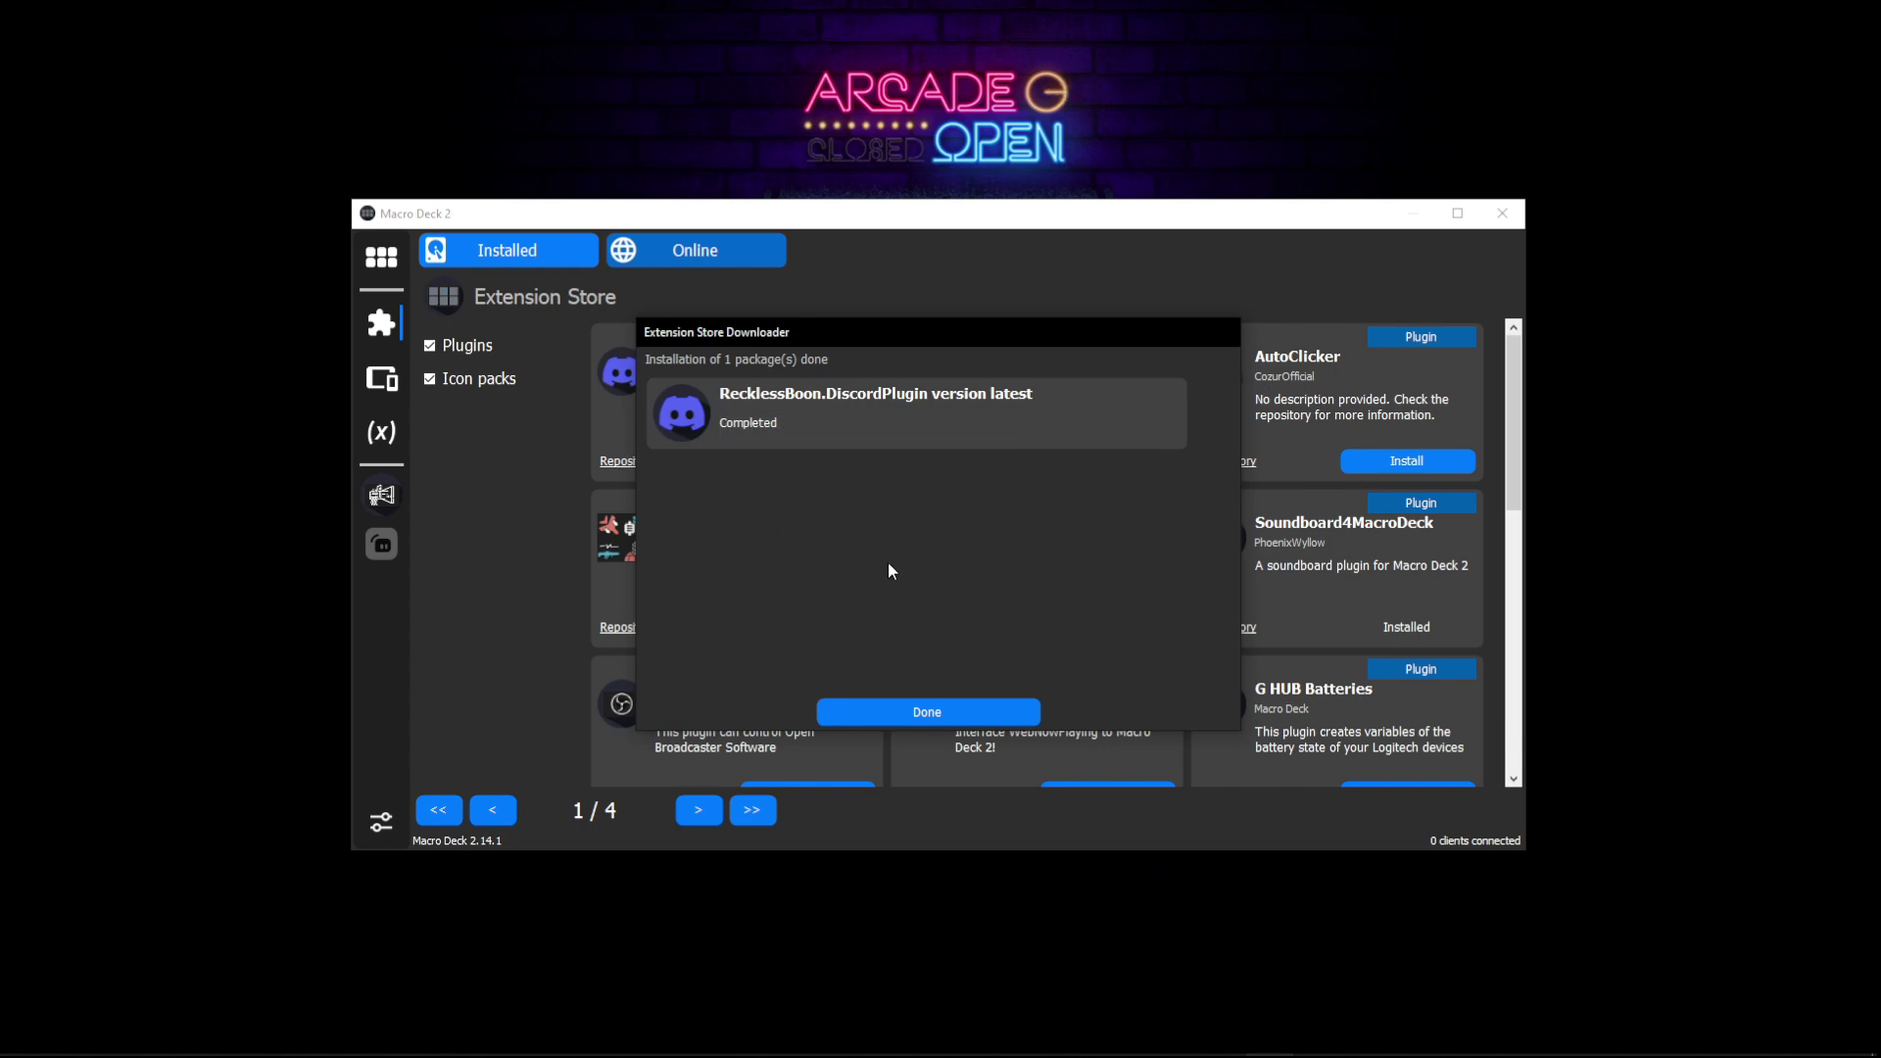
left_click(1001, 705)
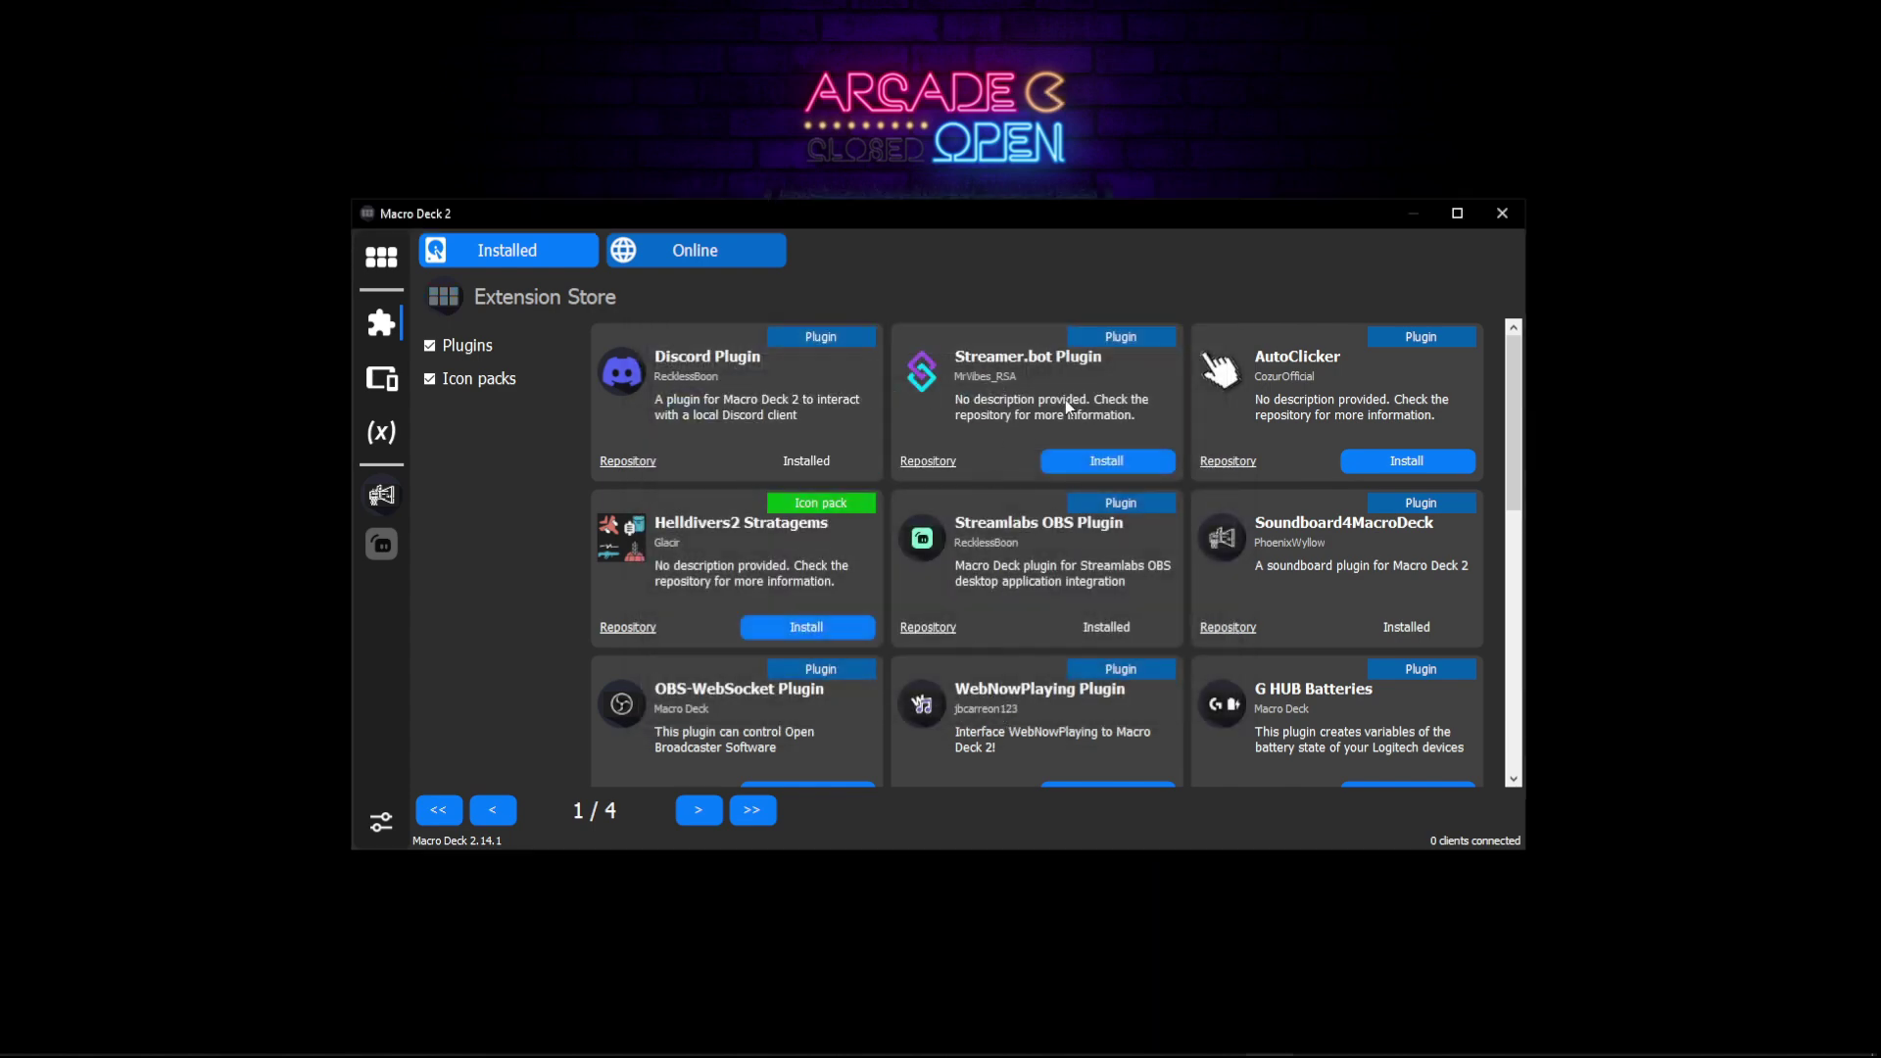
Step: Browse the plugins and icon packs offered on the first, last, third and second pages of the Extension Store
scroll(730, 578, "down", 1)
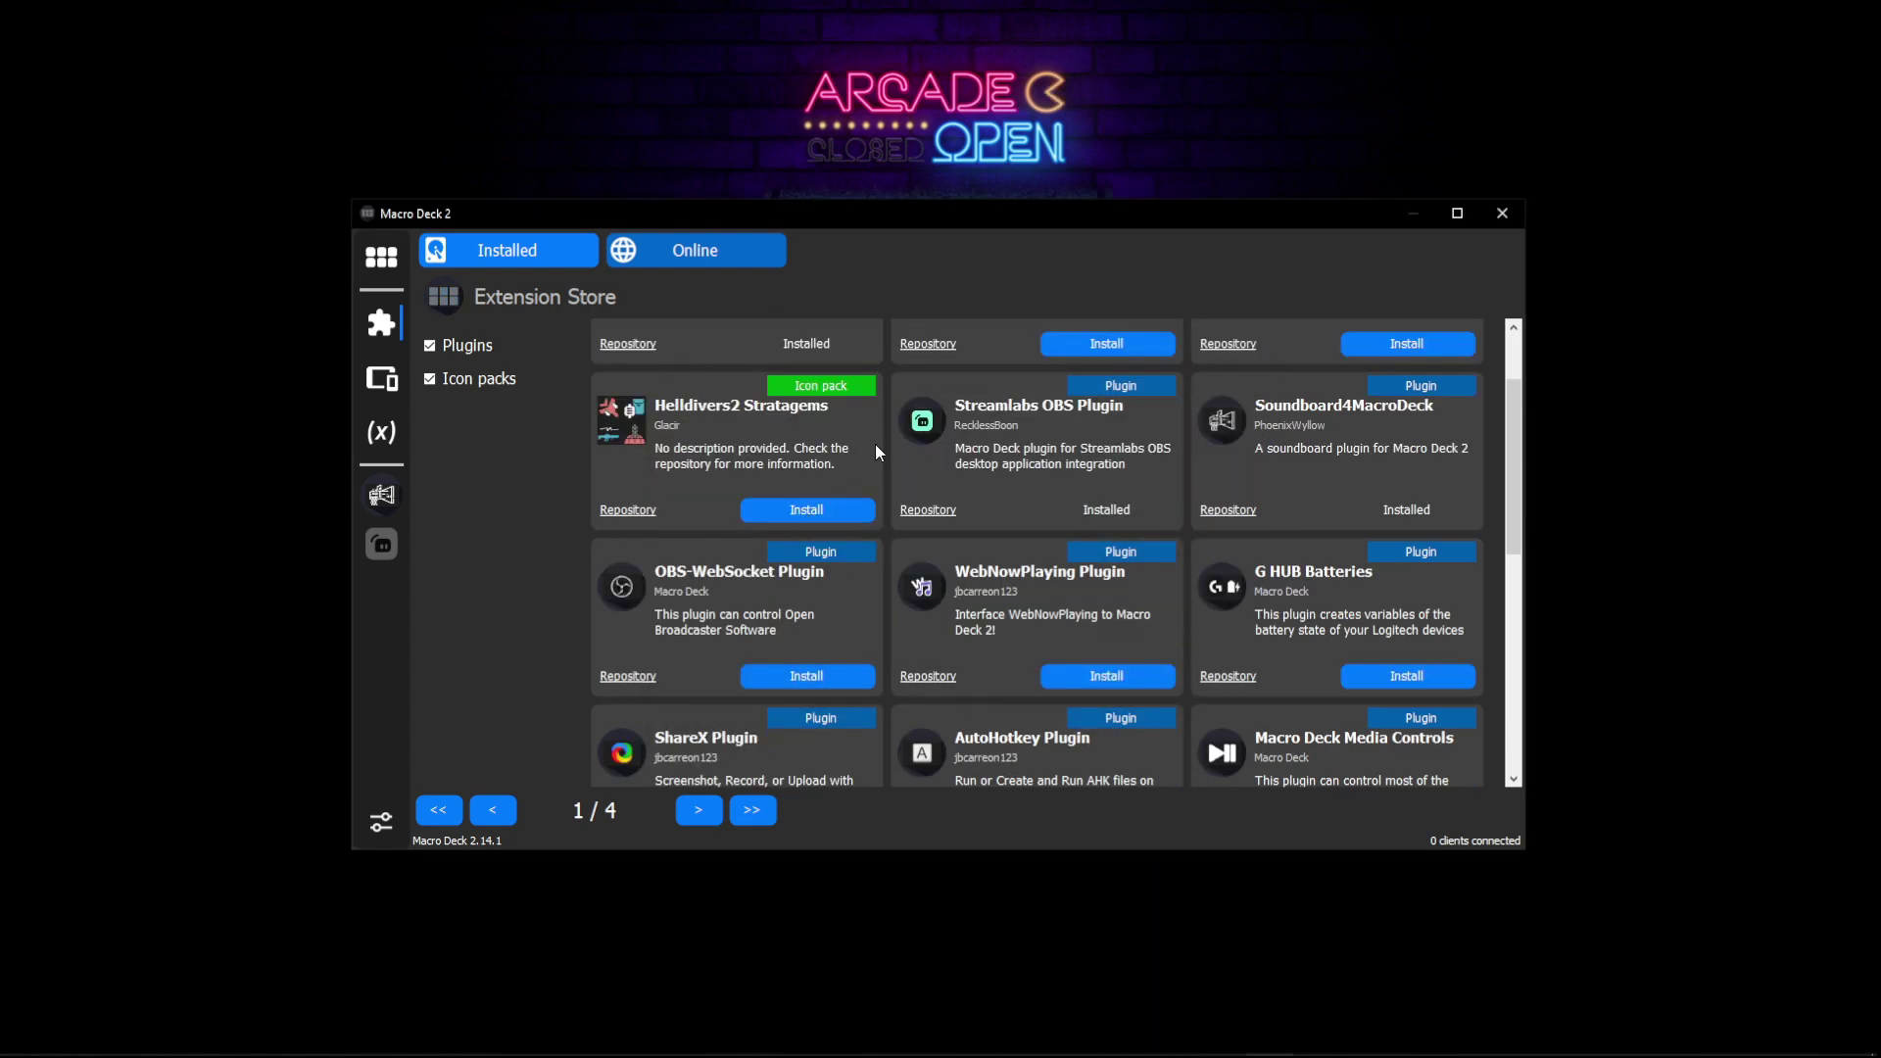
scroll(1019, 542, "down", 2)
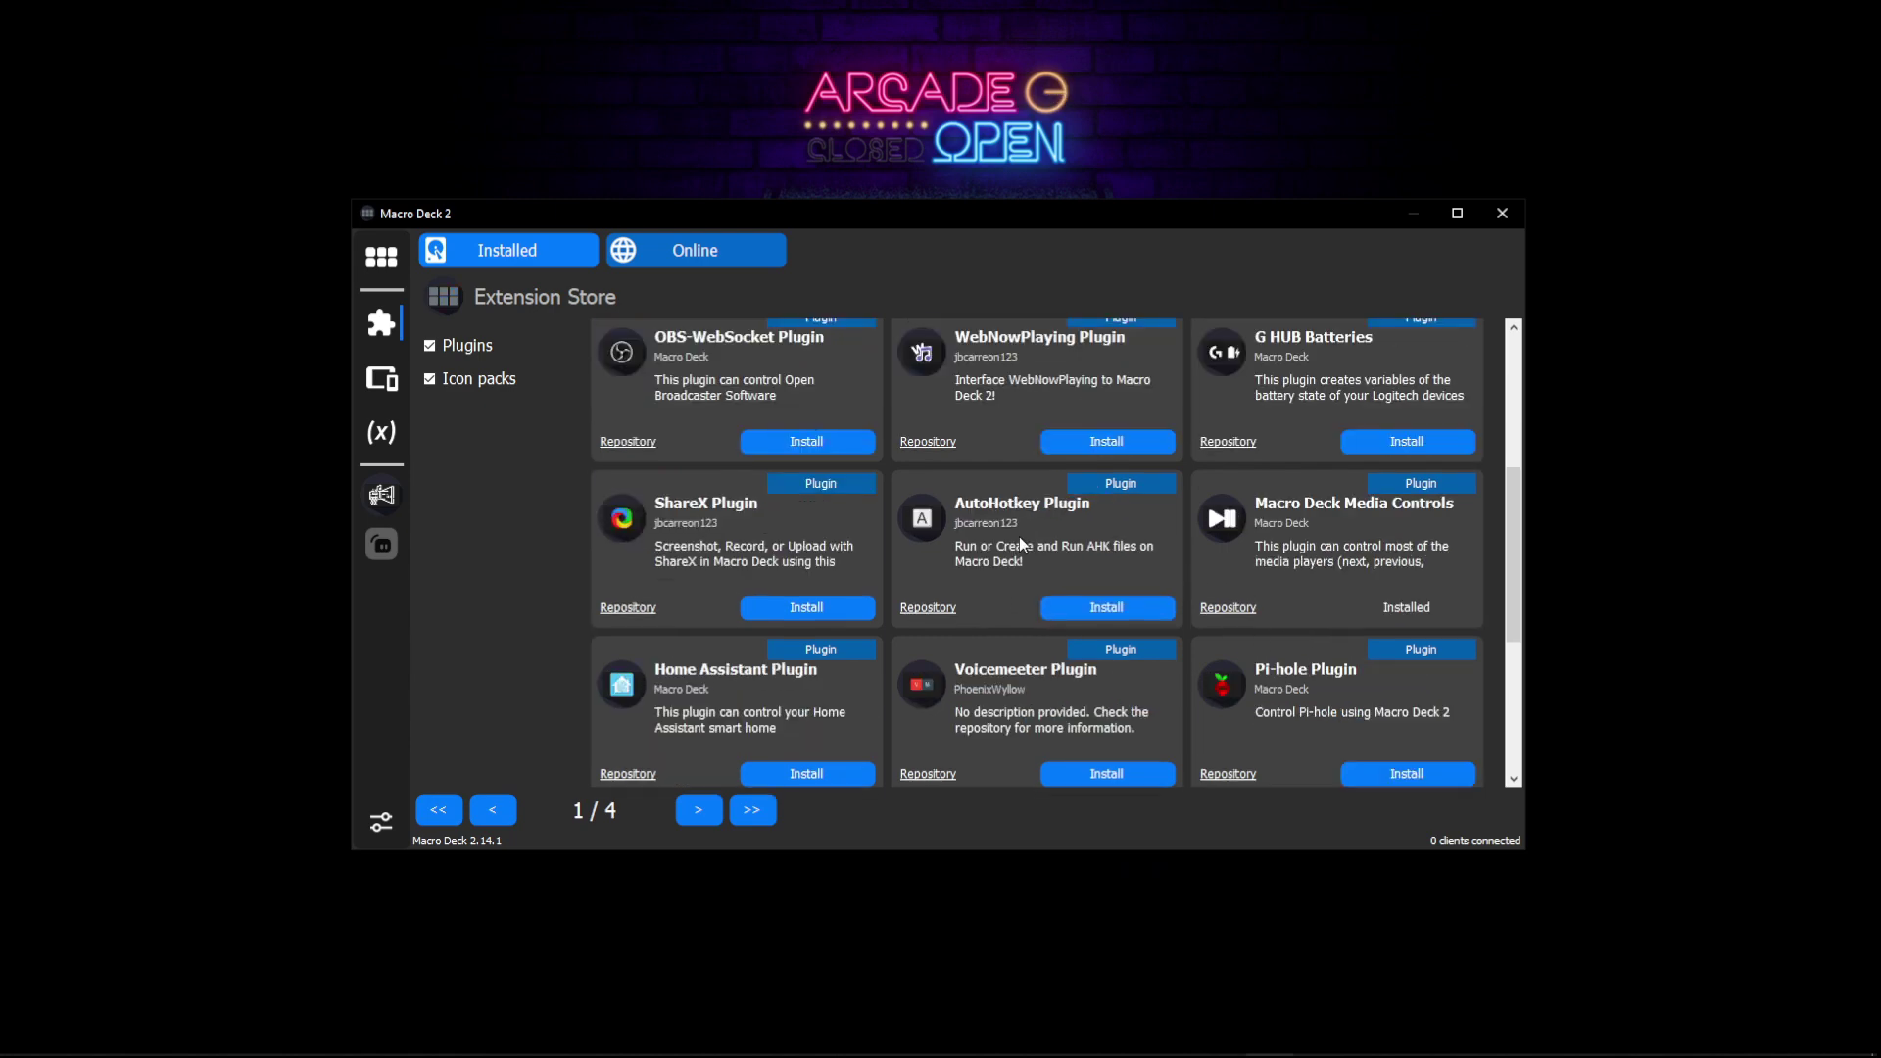
scroll(1168, 553, "down", 3)
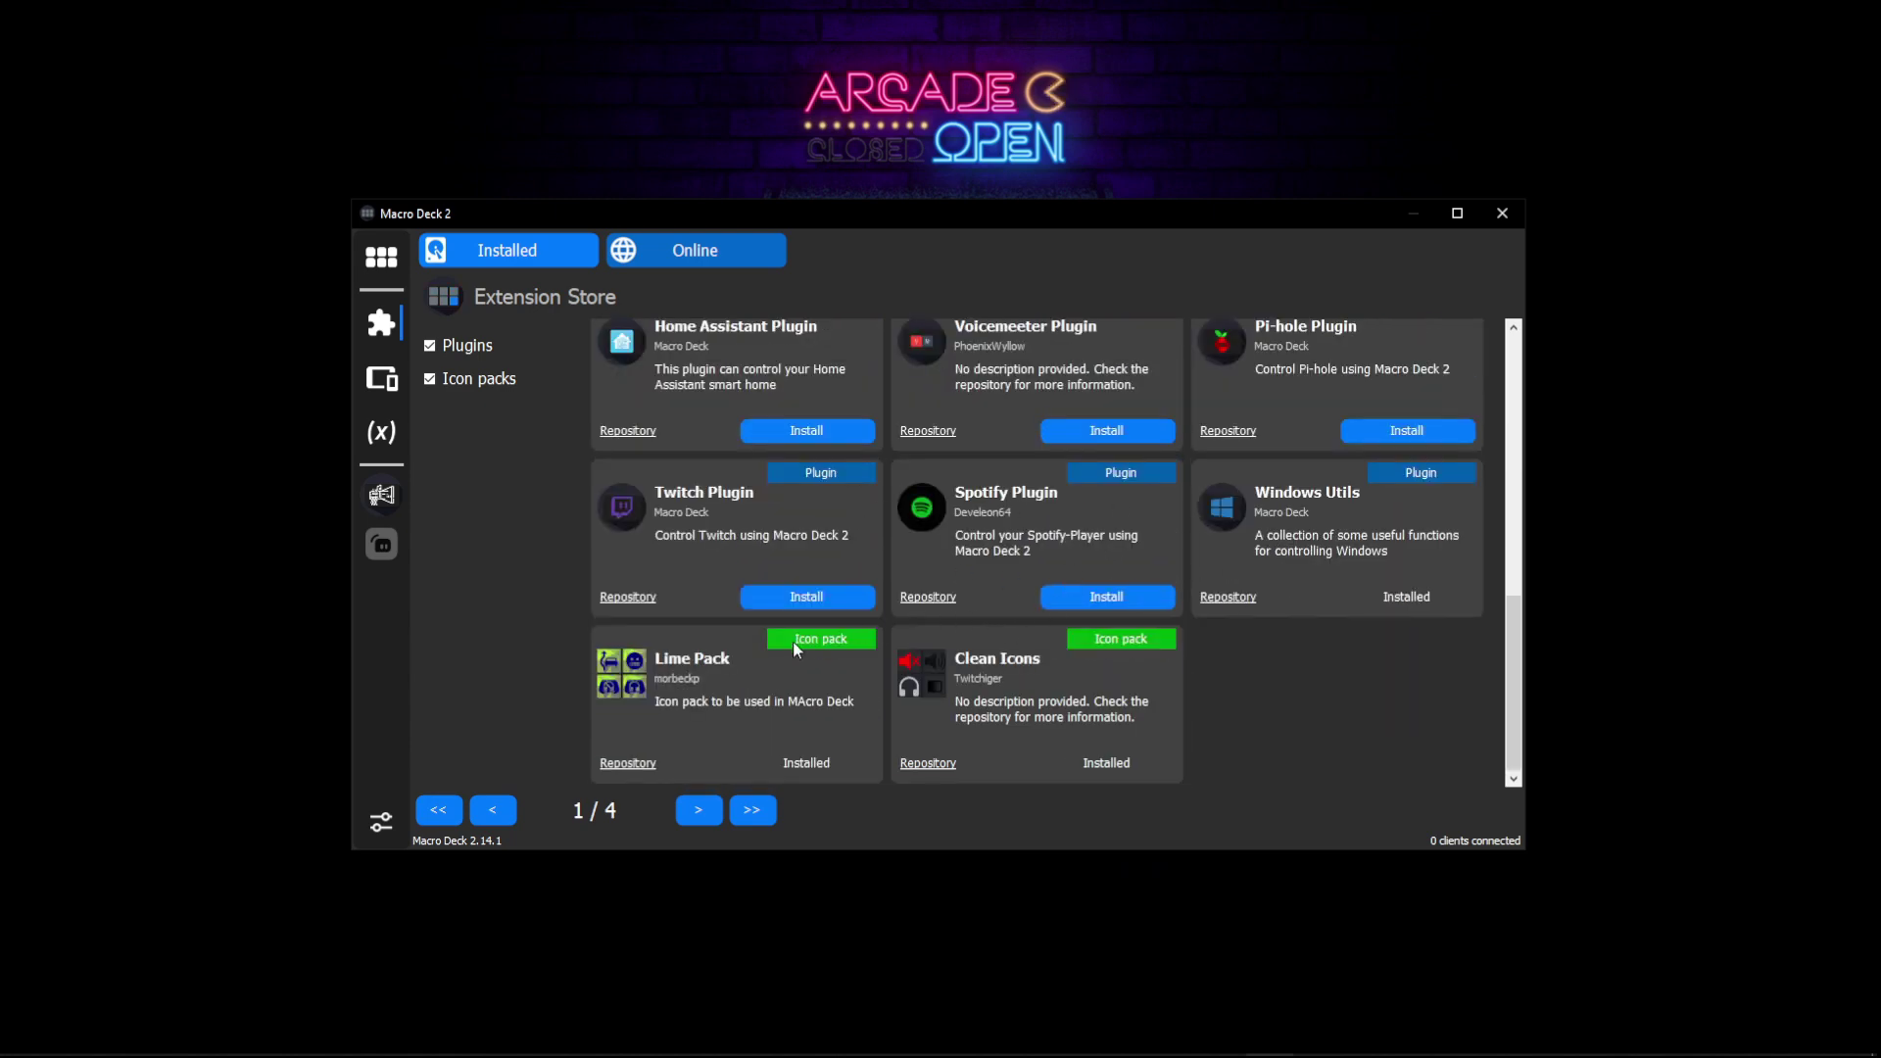
left_click(738, 812)
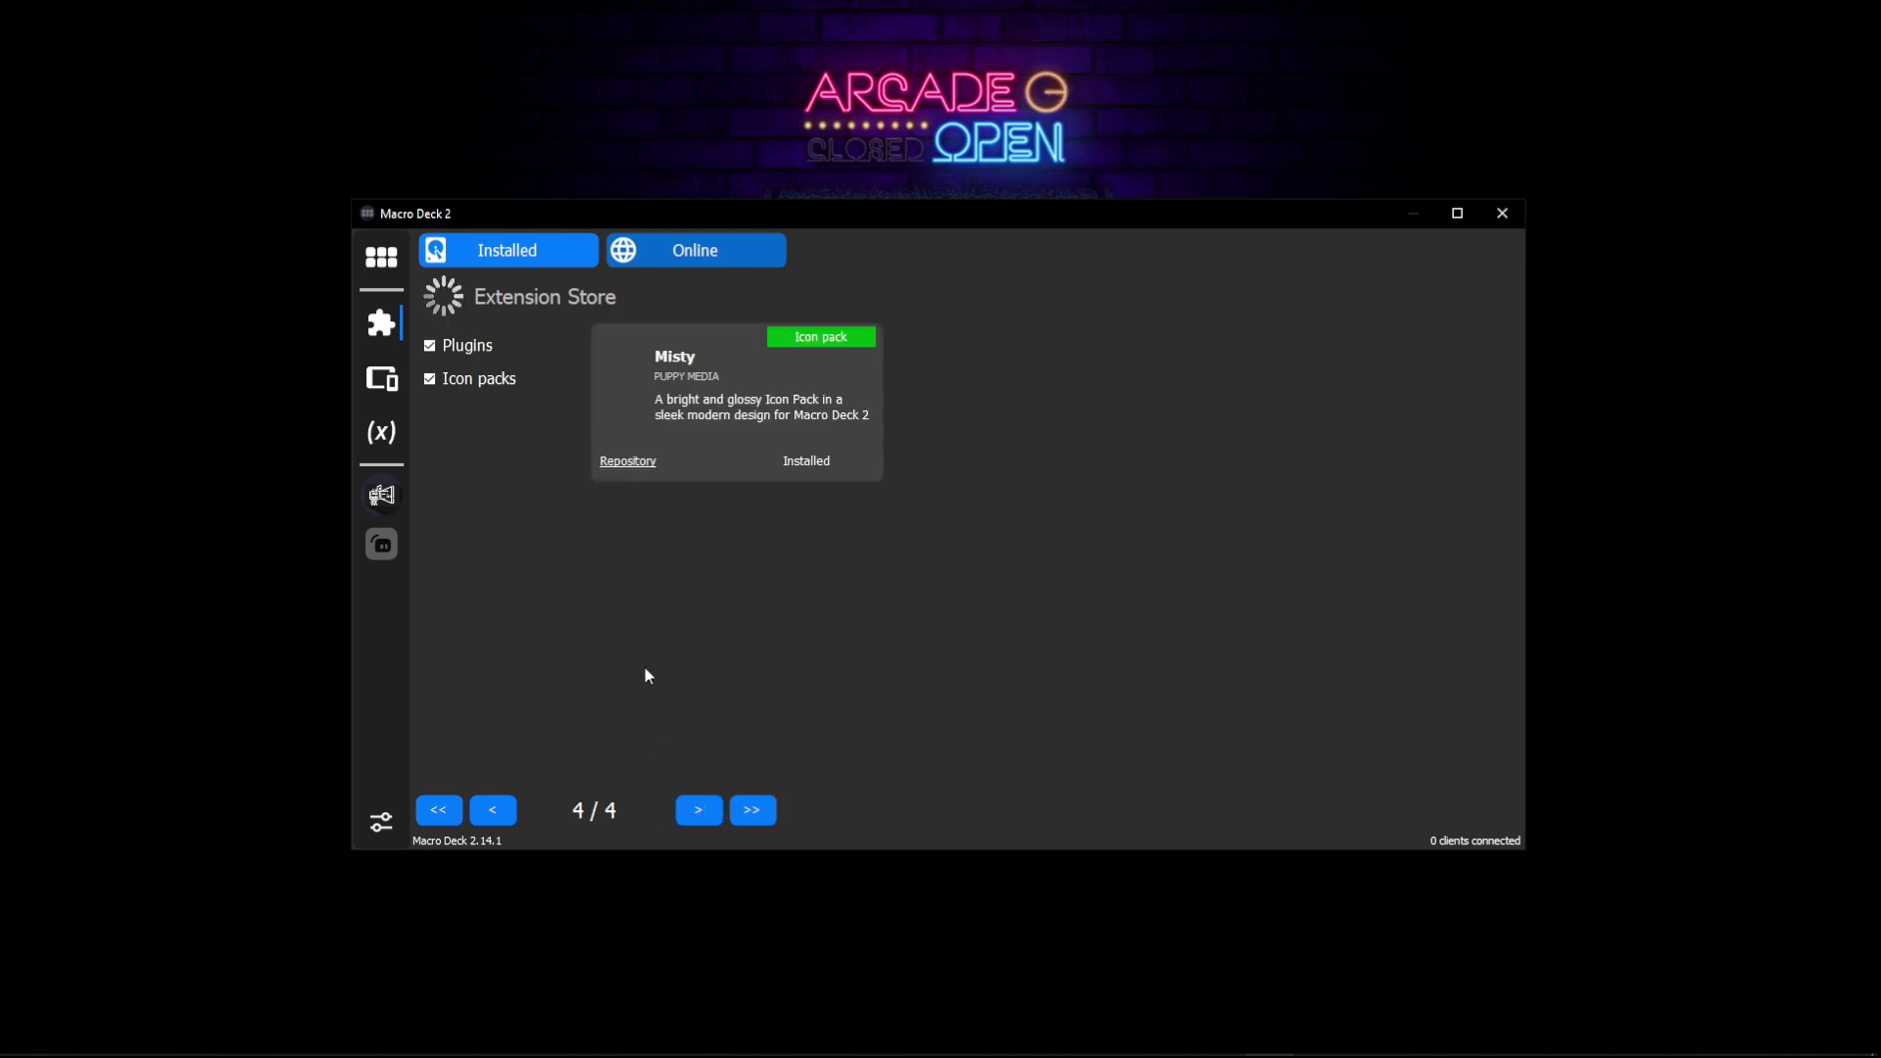
left_click(493, 812)
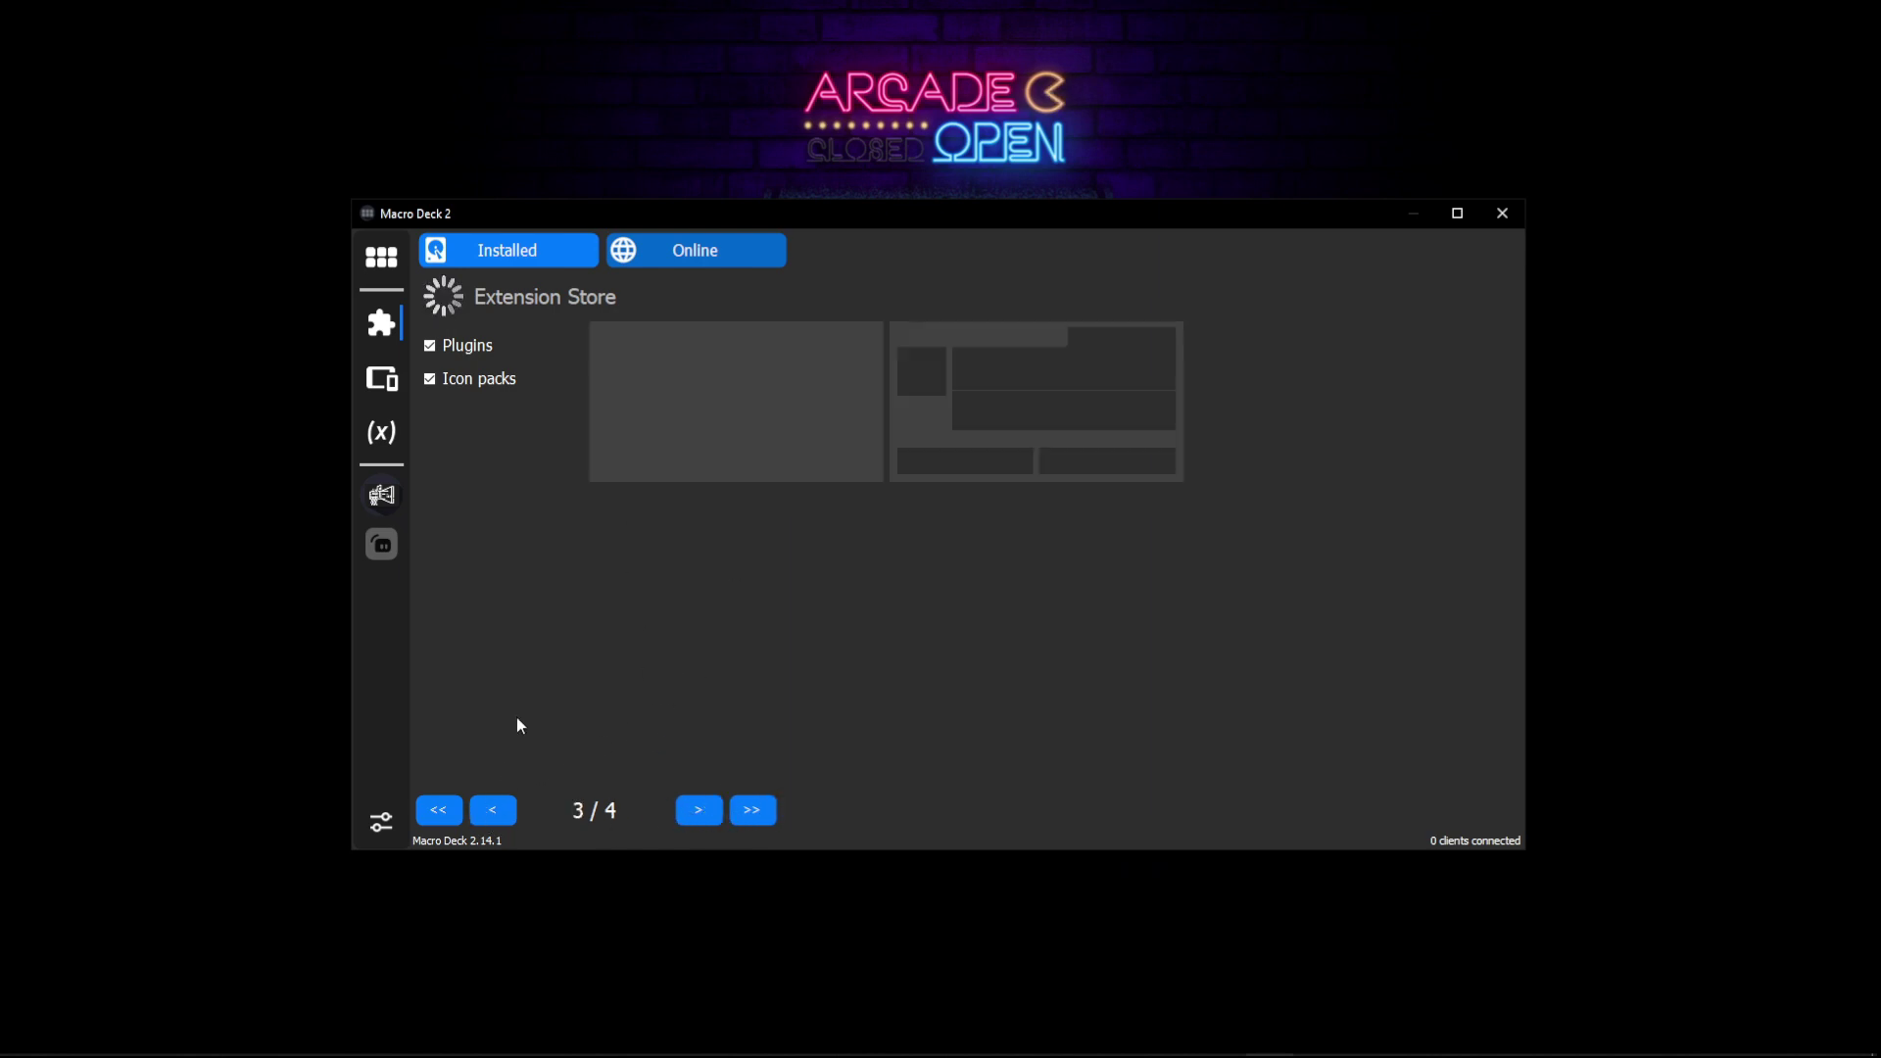
scroll(848, 625, "down", 2)
scroll(849, 625, "down", 3)
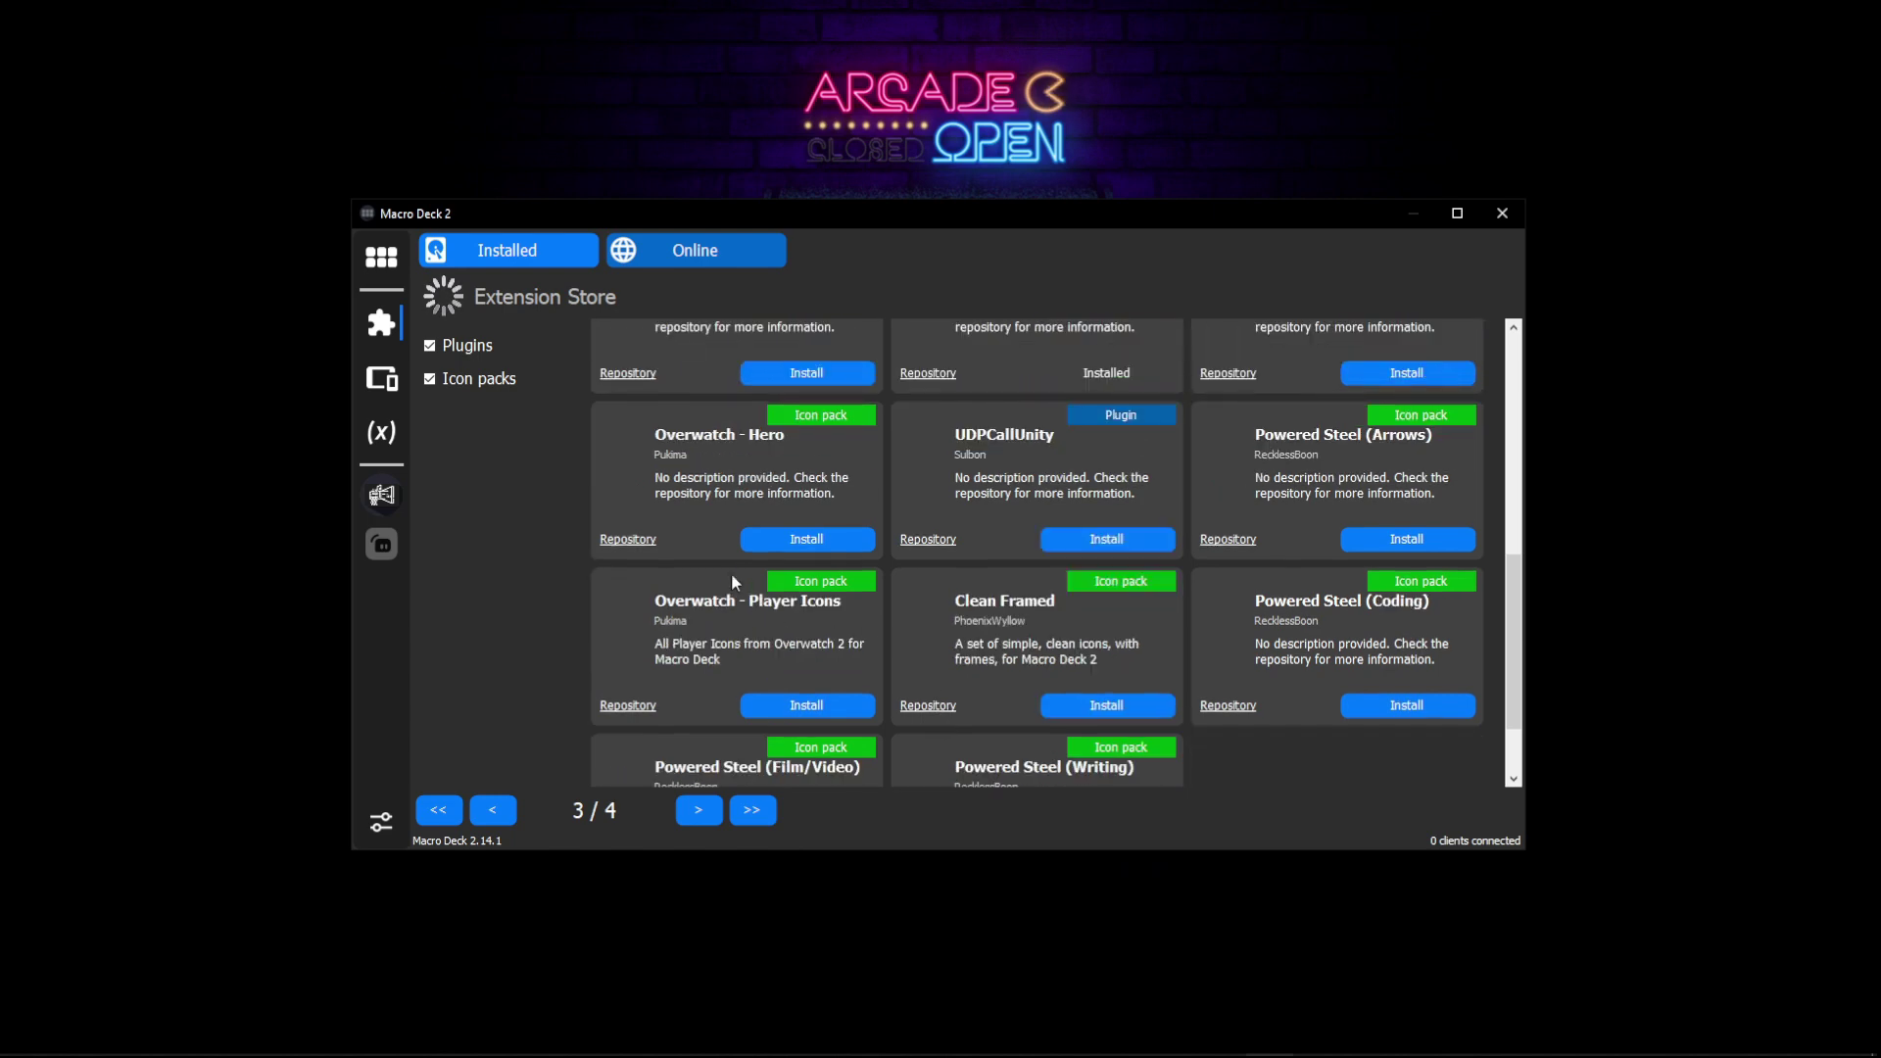
scroll(1128, 597, "up", 3)
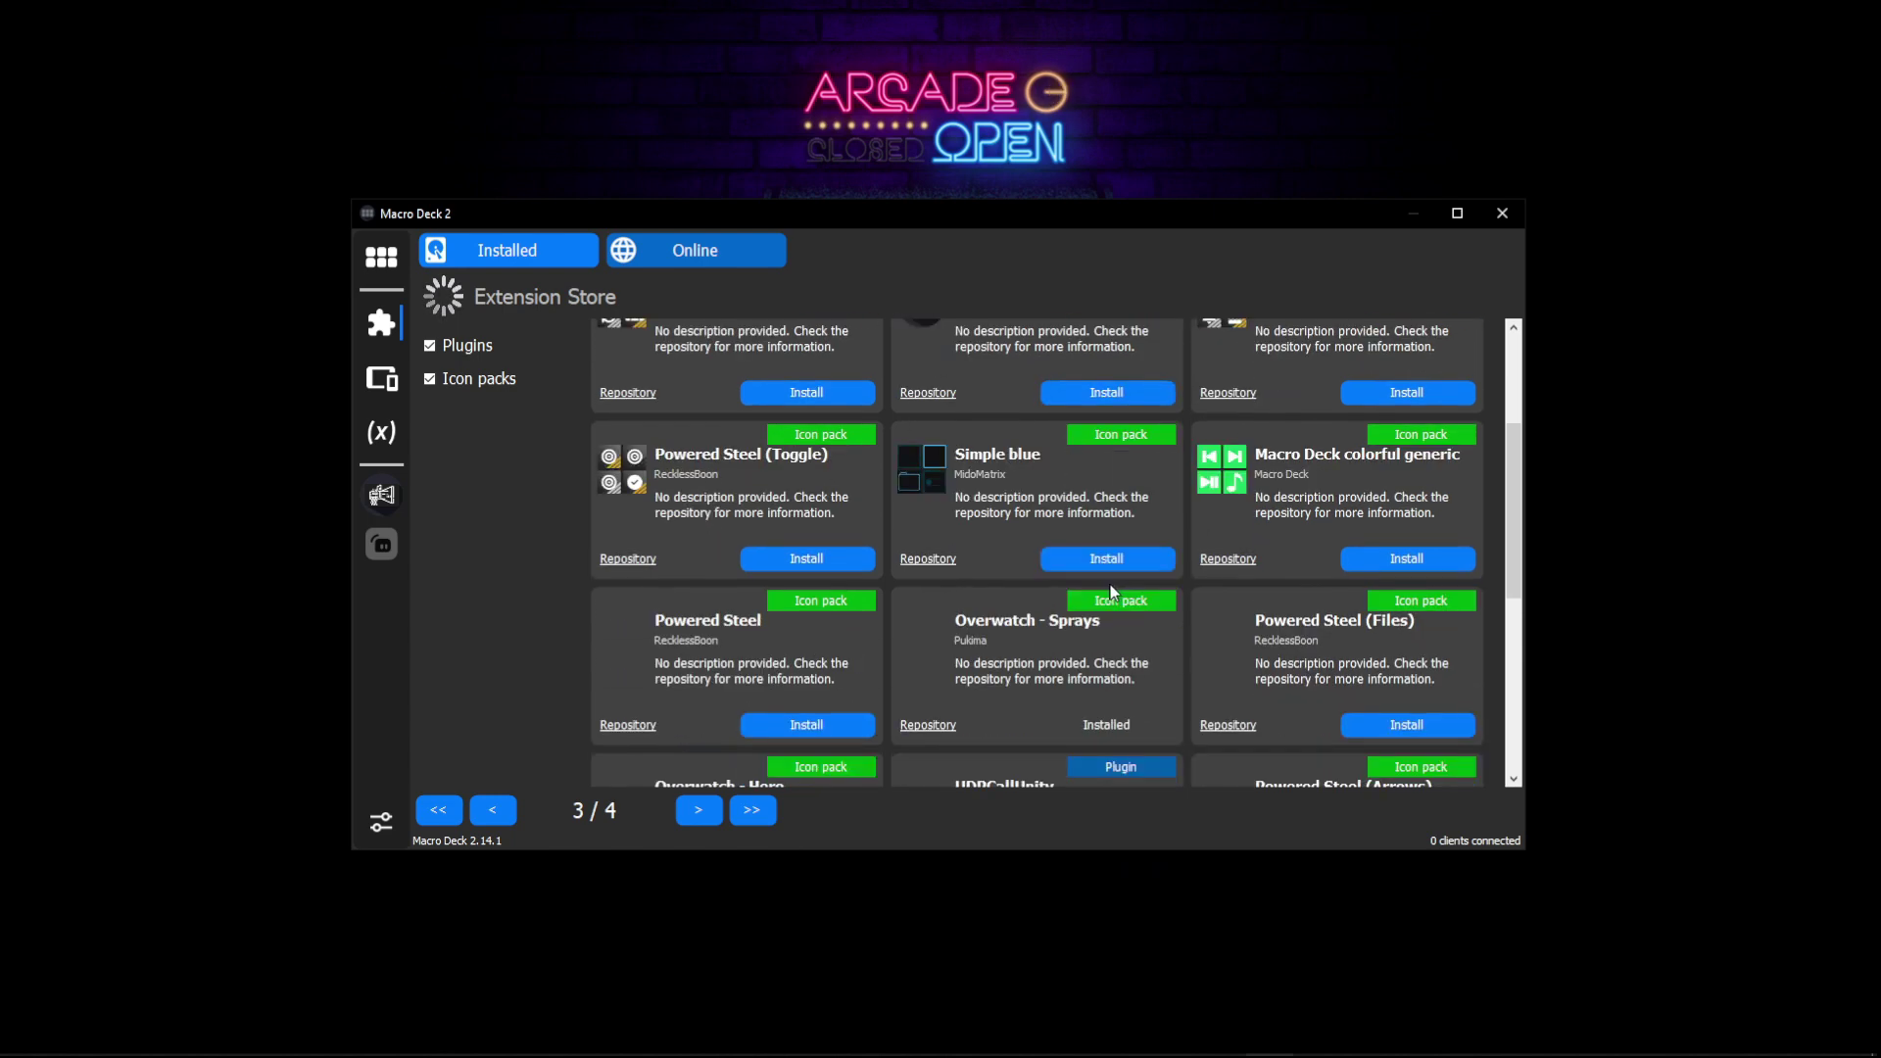
scroll(1225, 493, "up", 2)
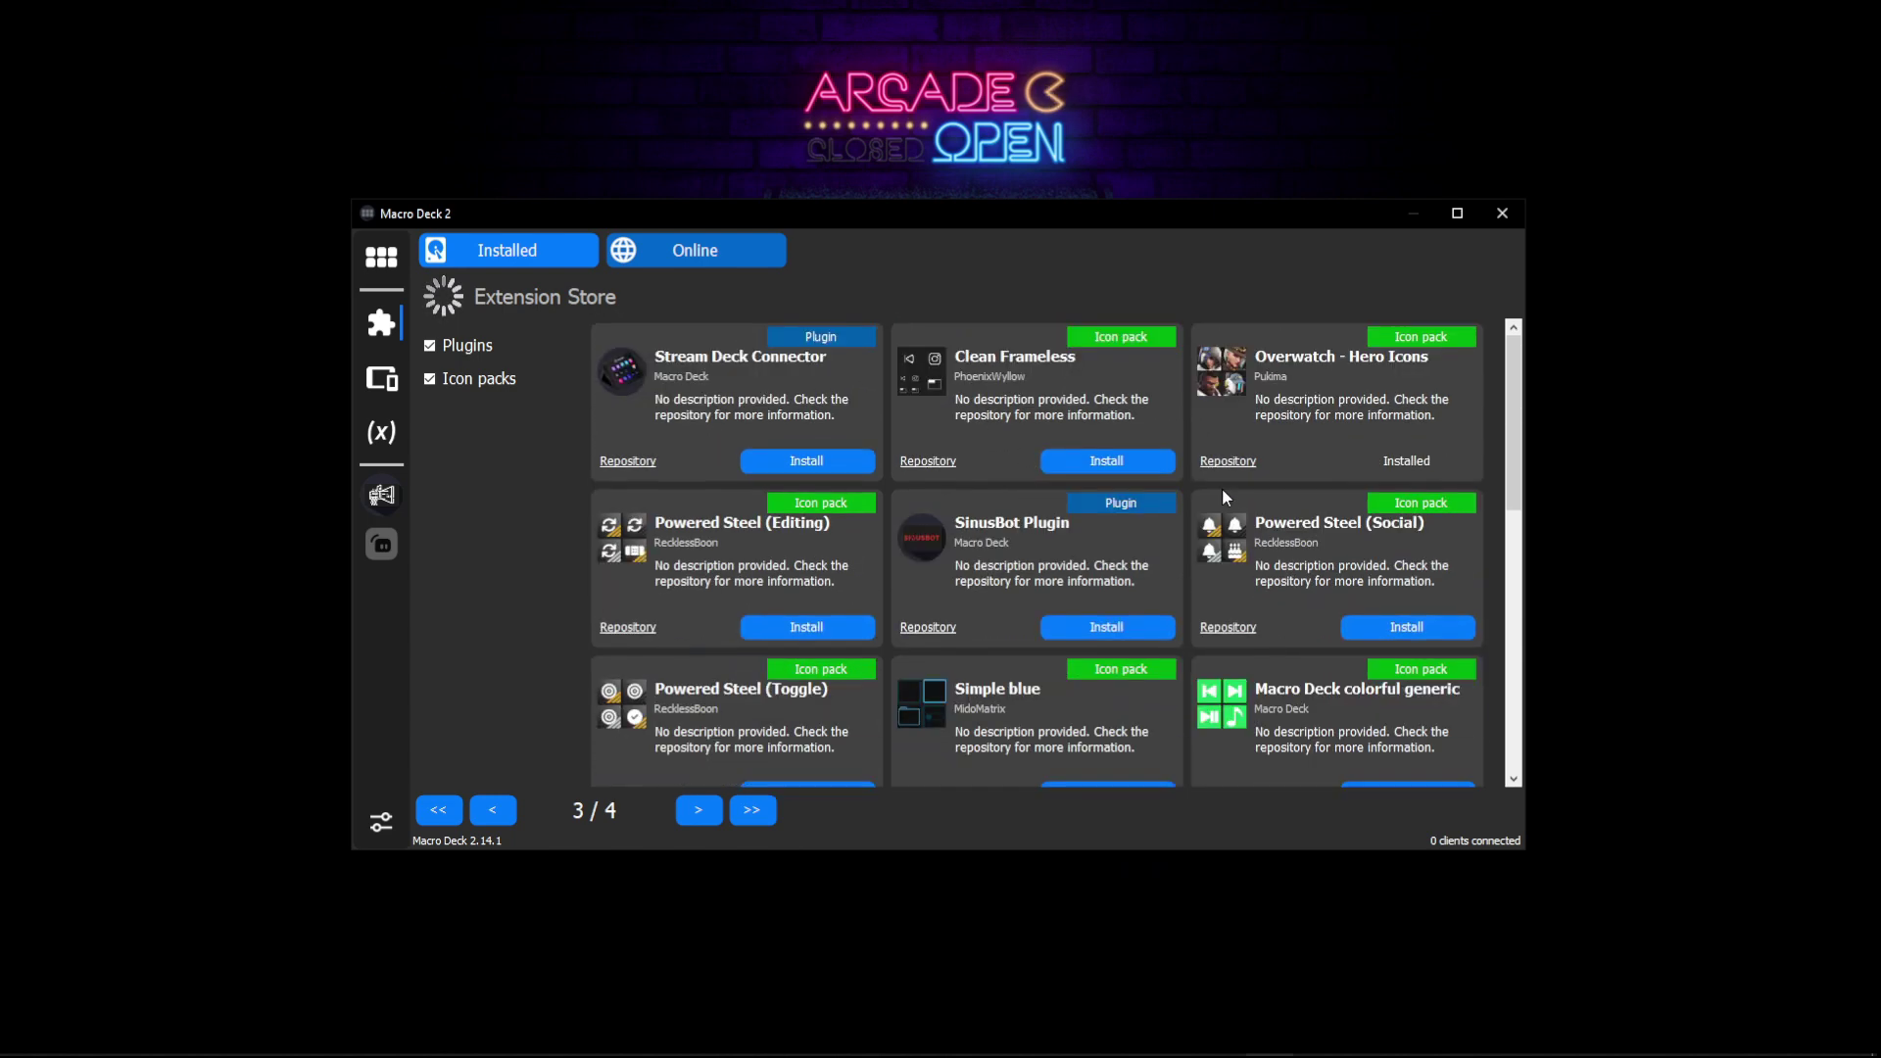
left_click(493, 812)
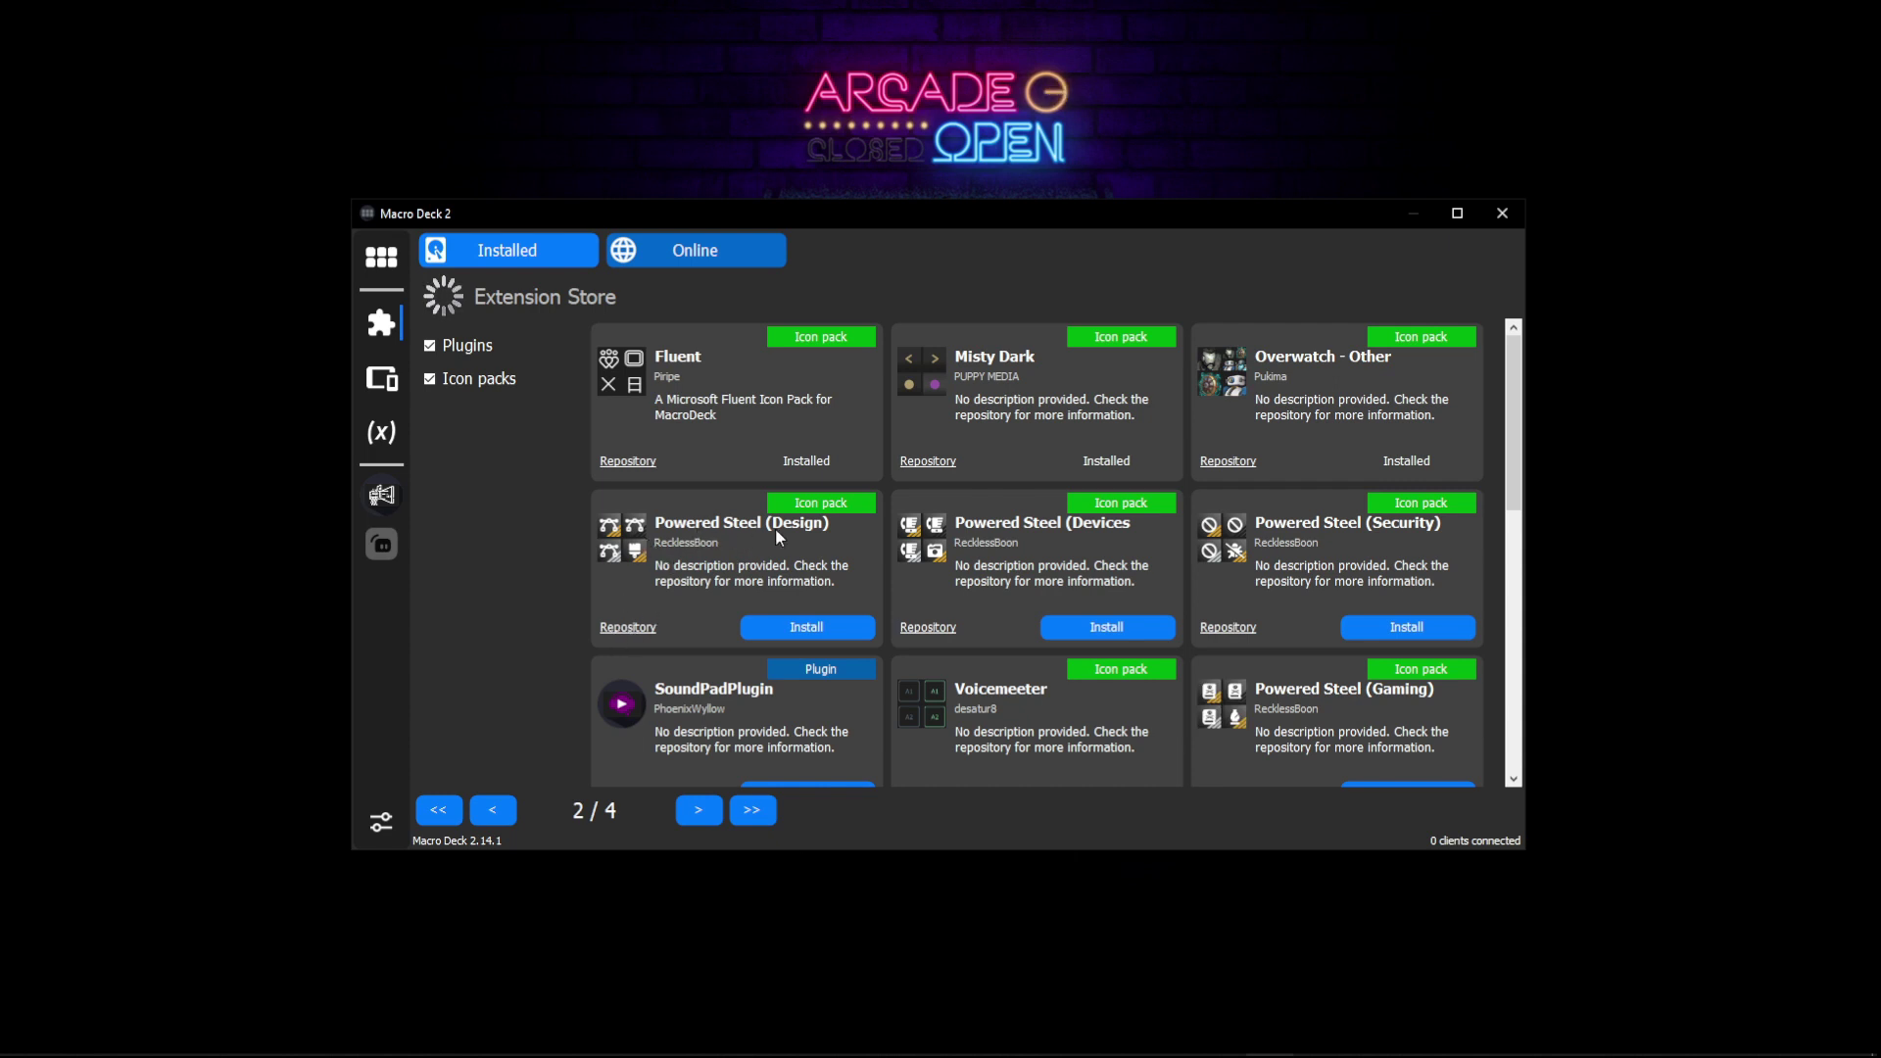
scroll(767, 588, "down", 1)
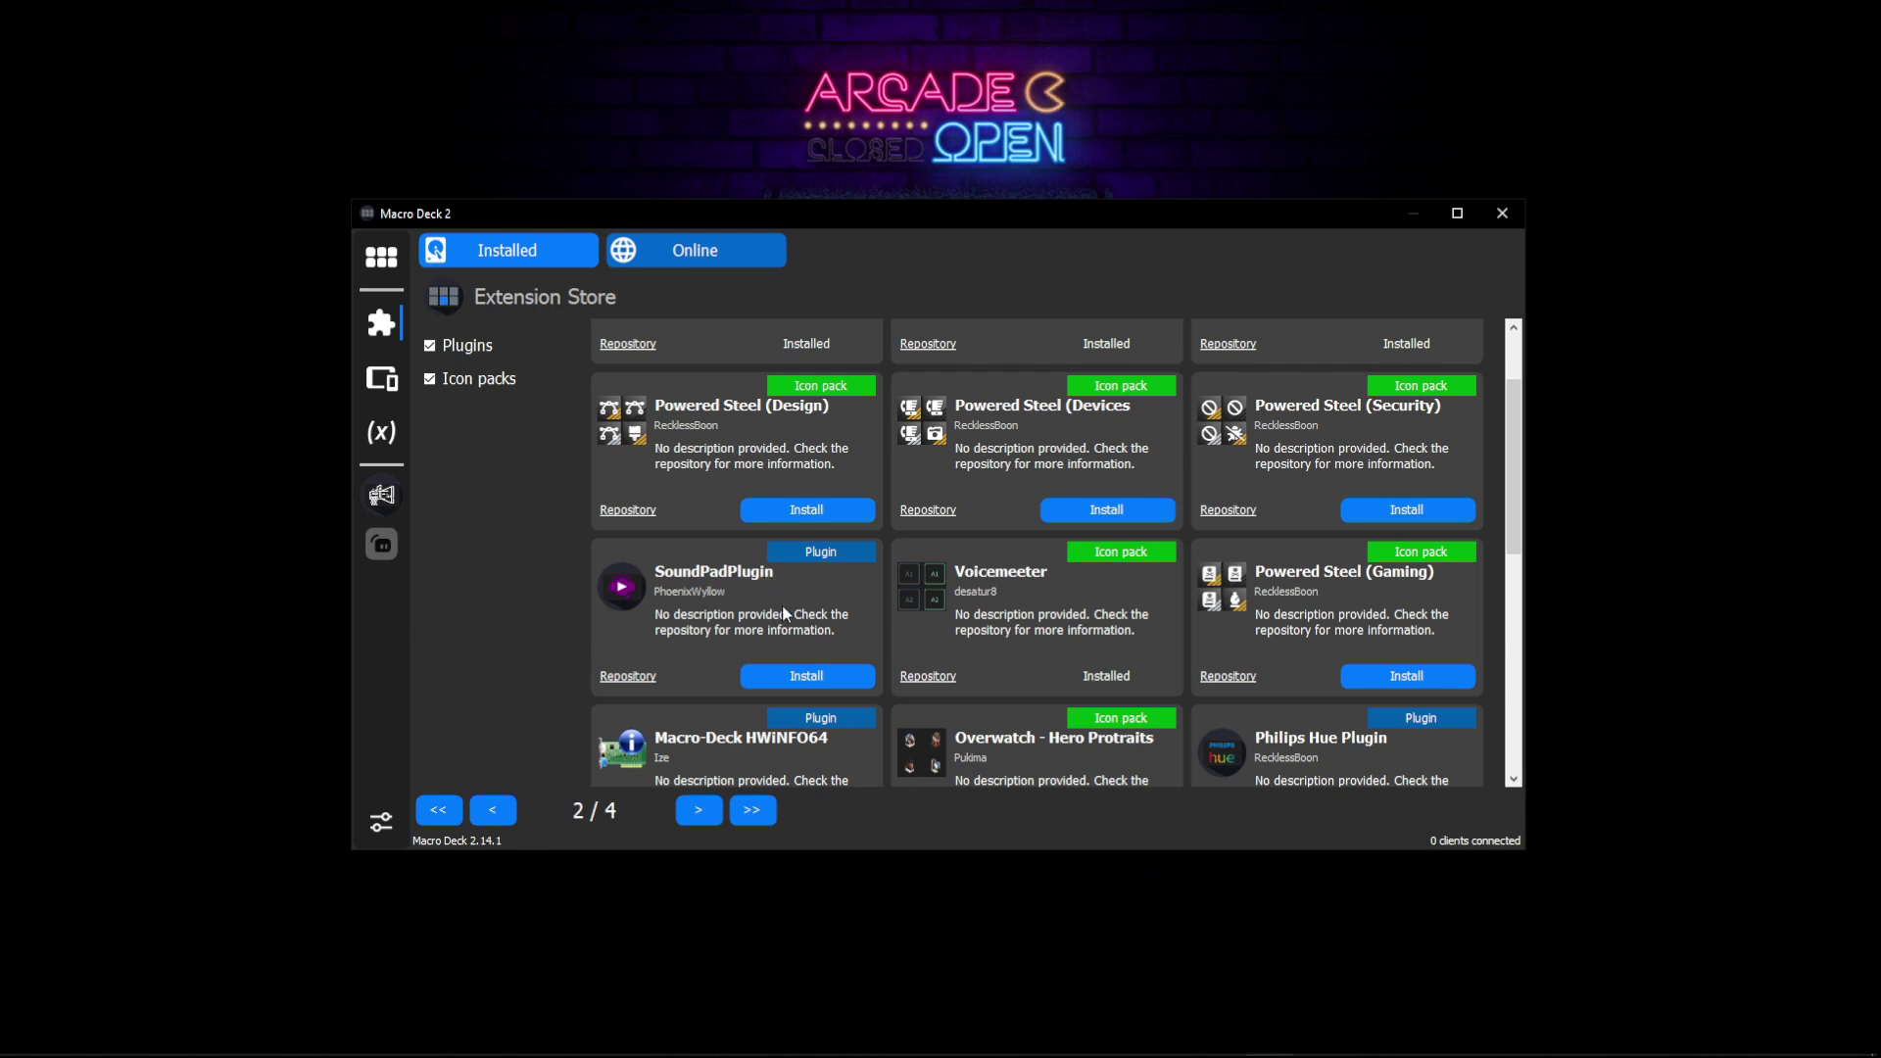
Step: Open the SoundPadPlugin repository in the browser and read the README's features table
left_click(624, 677)
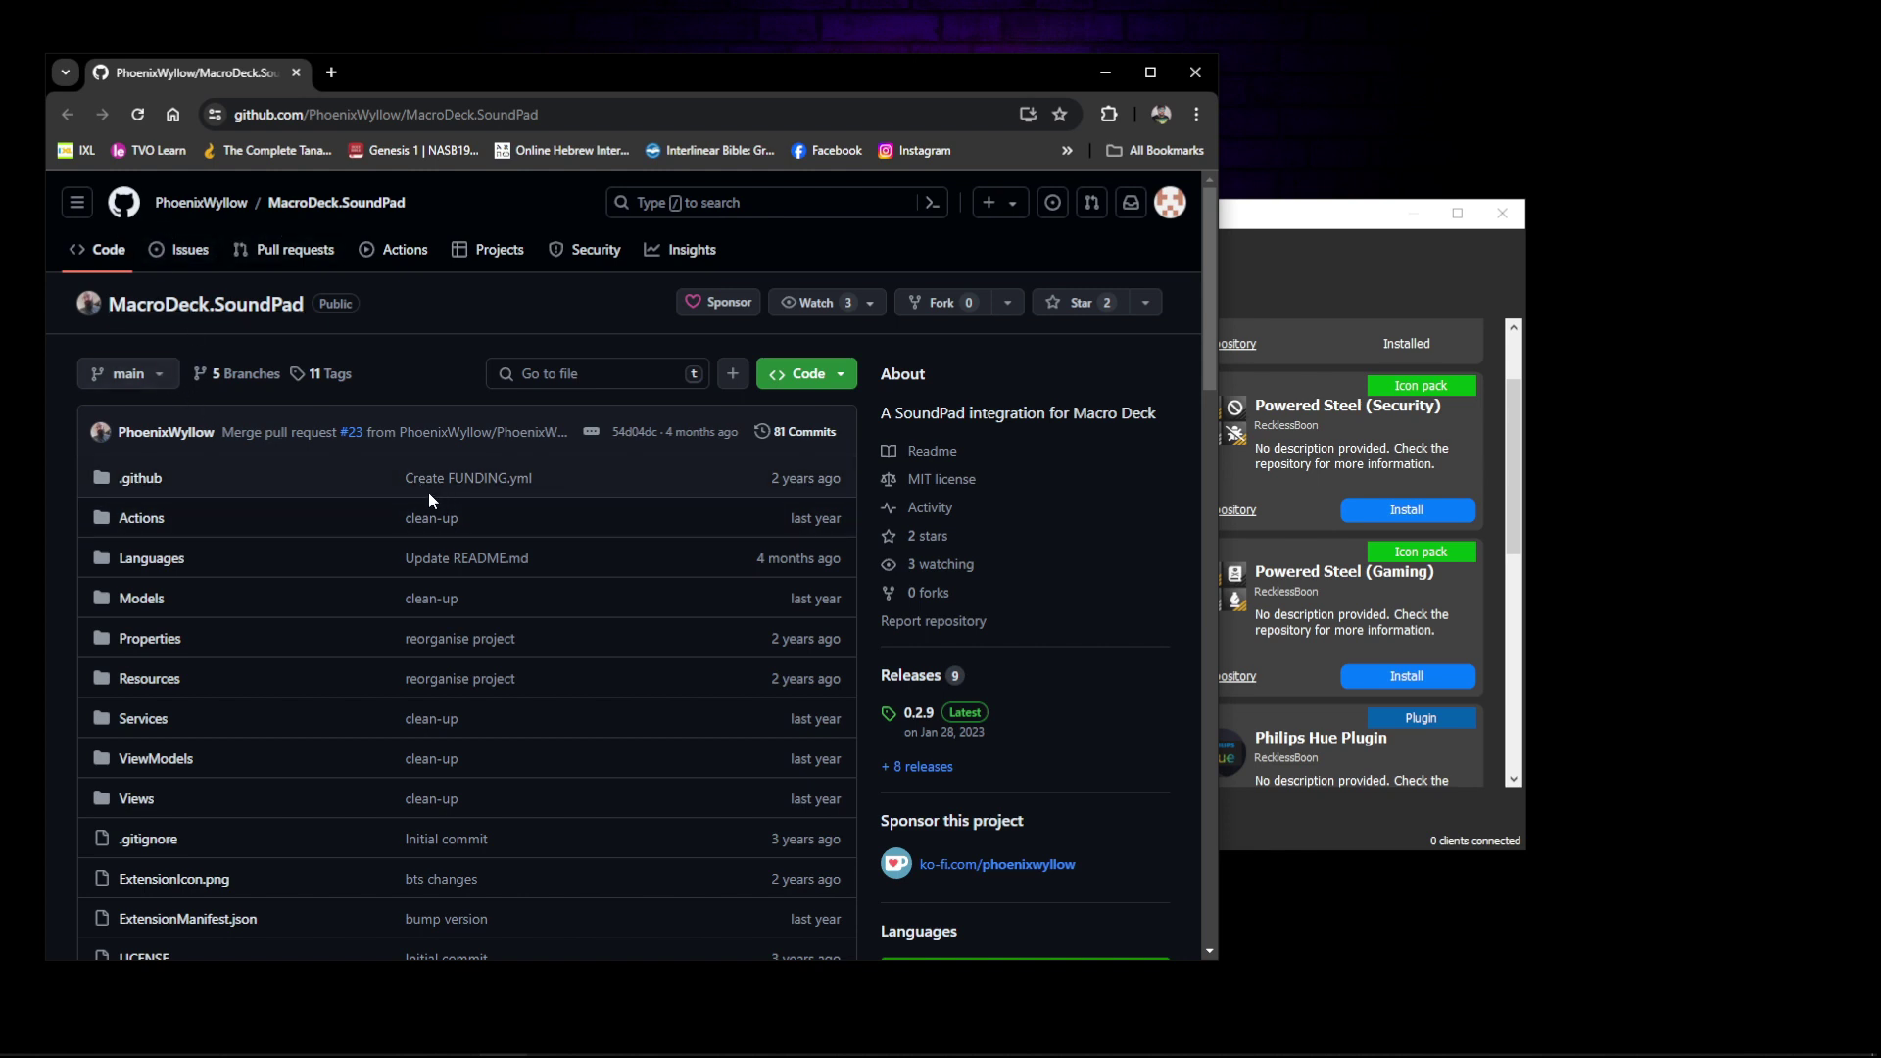
scroll(449, 492, "down", 6)
scroll(457, 529, "down", 10)
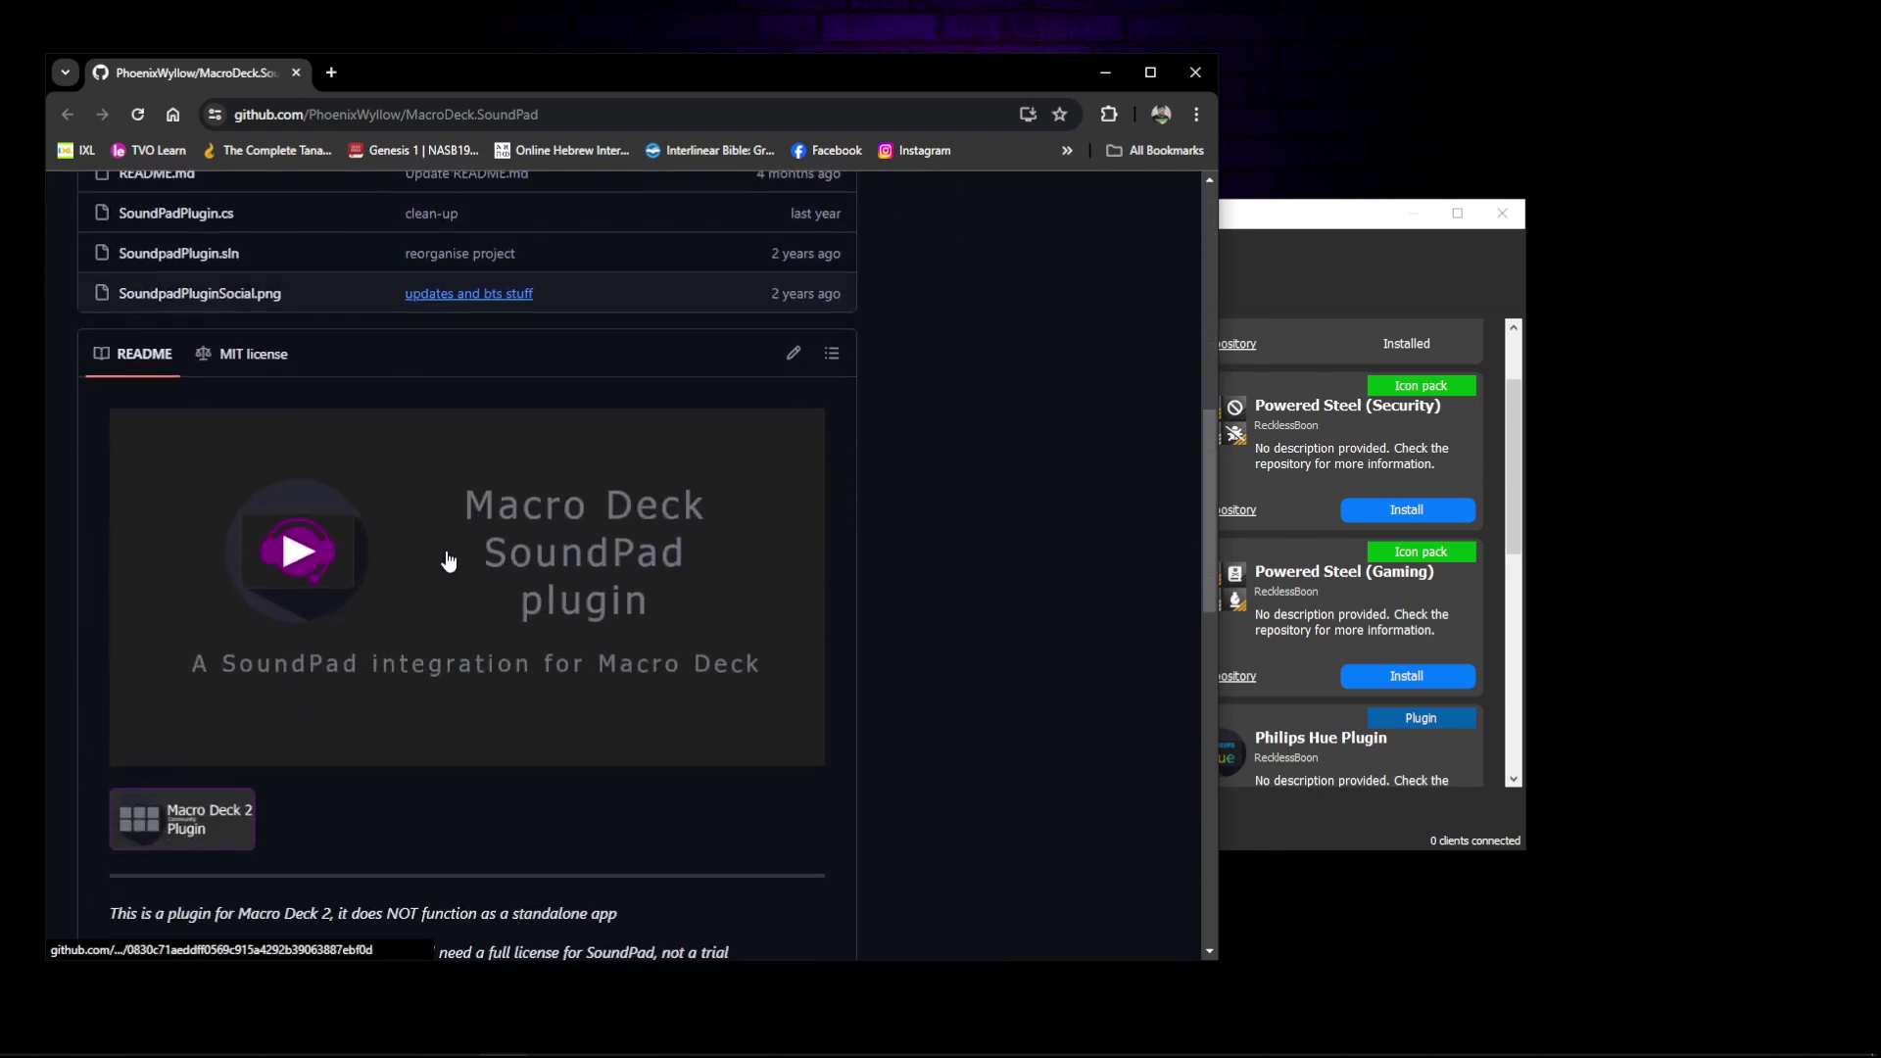
scroll(379, 603, "down", 4)
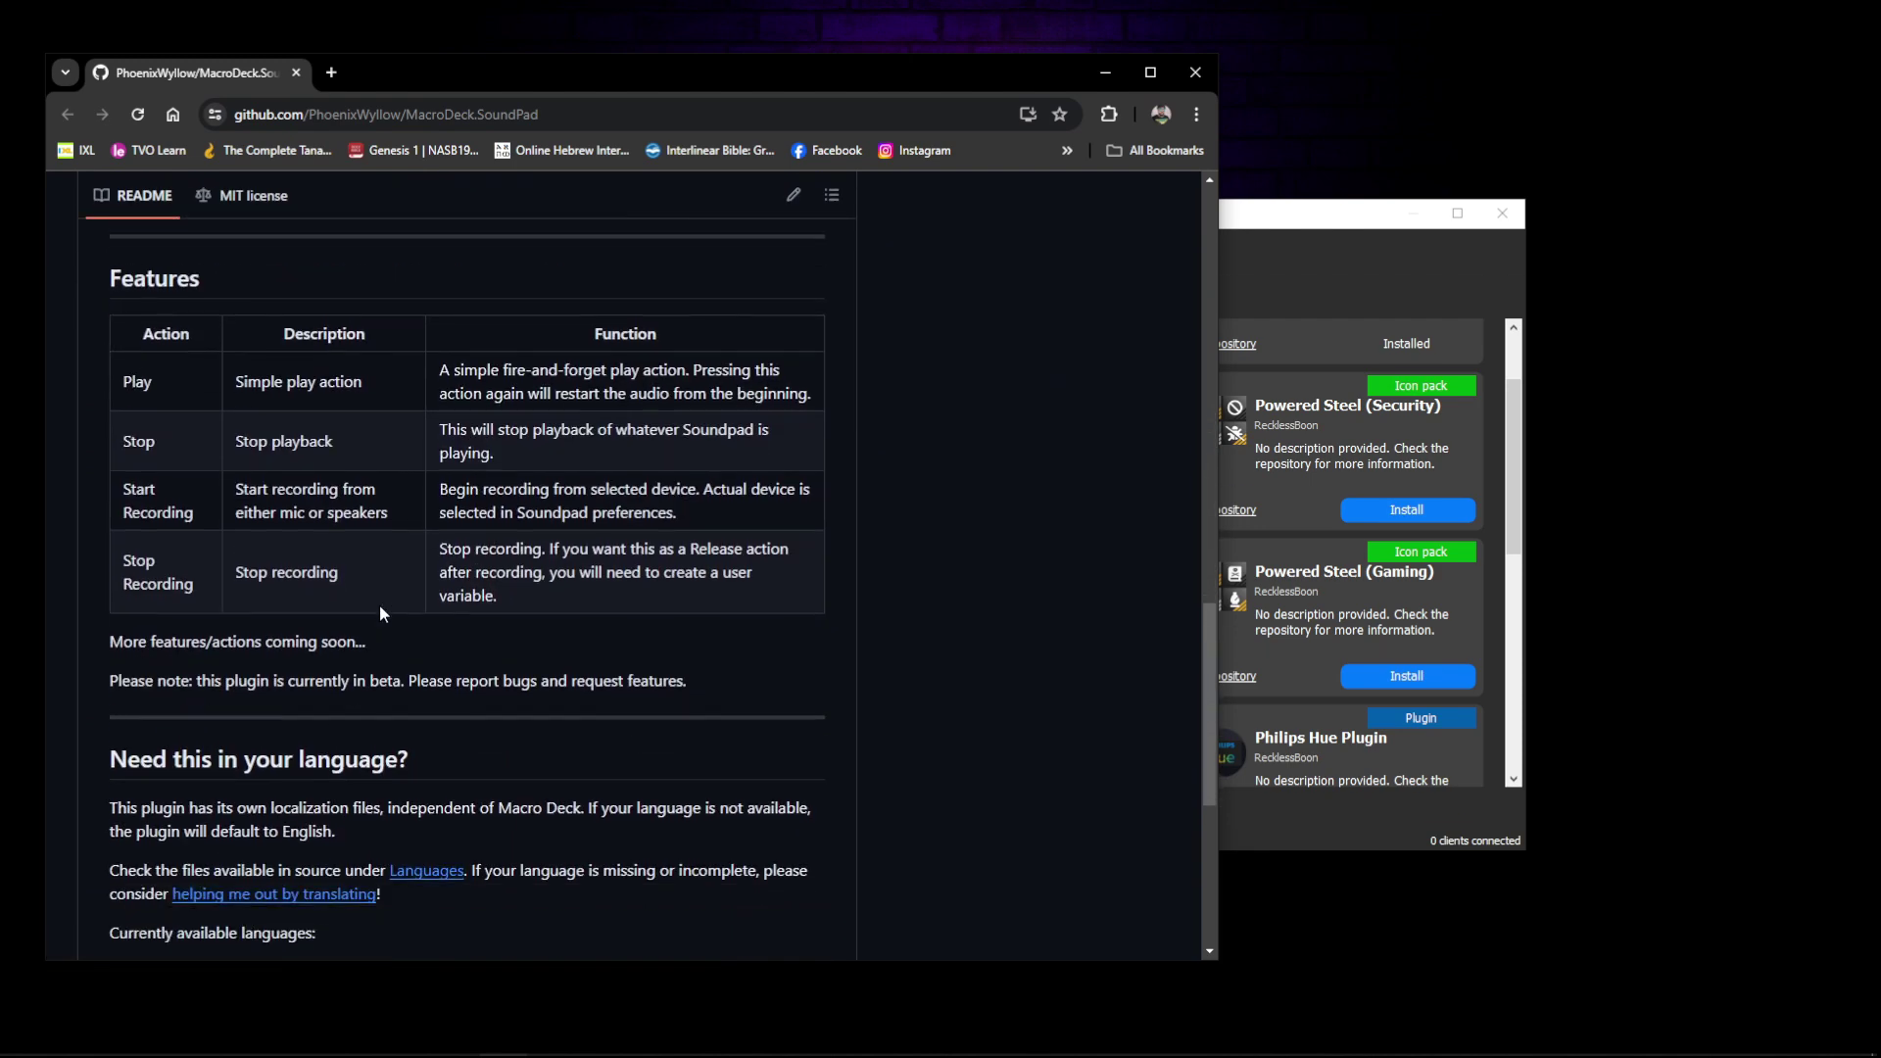
scroll(373, 613, "up", 4)
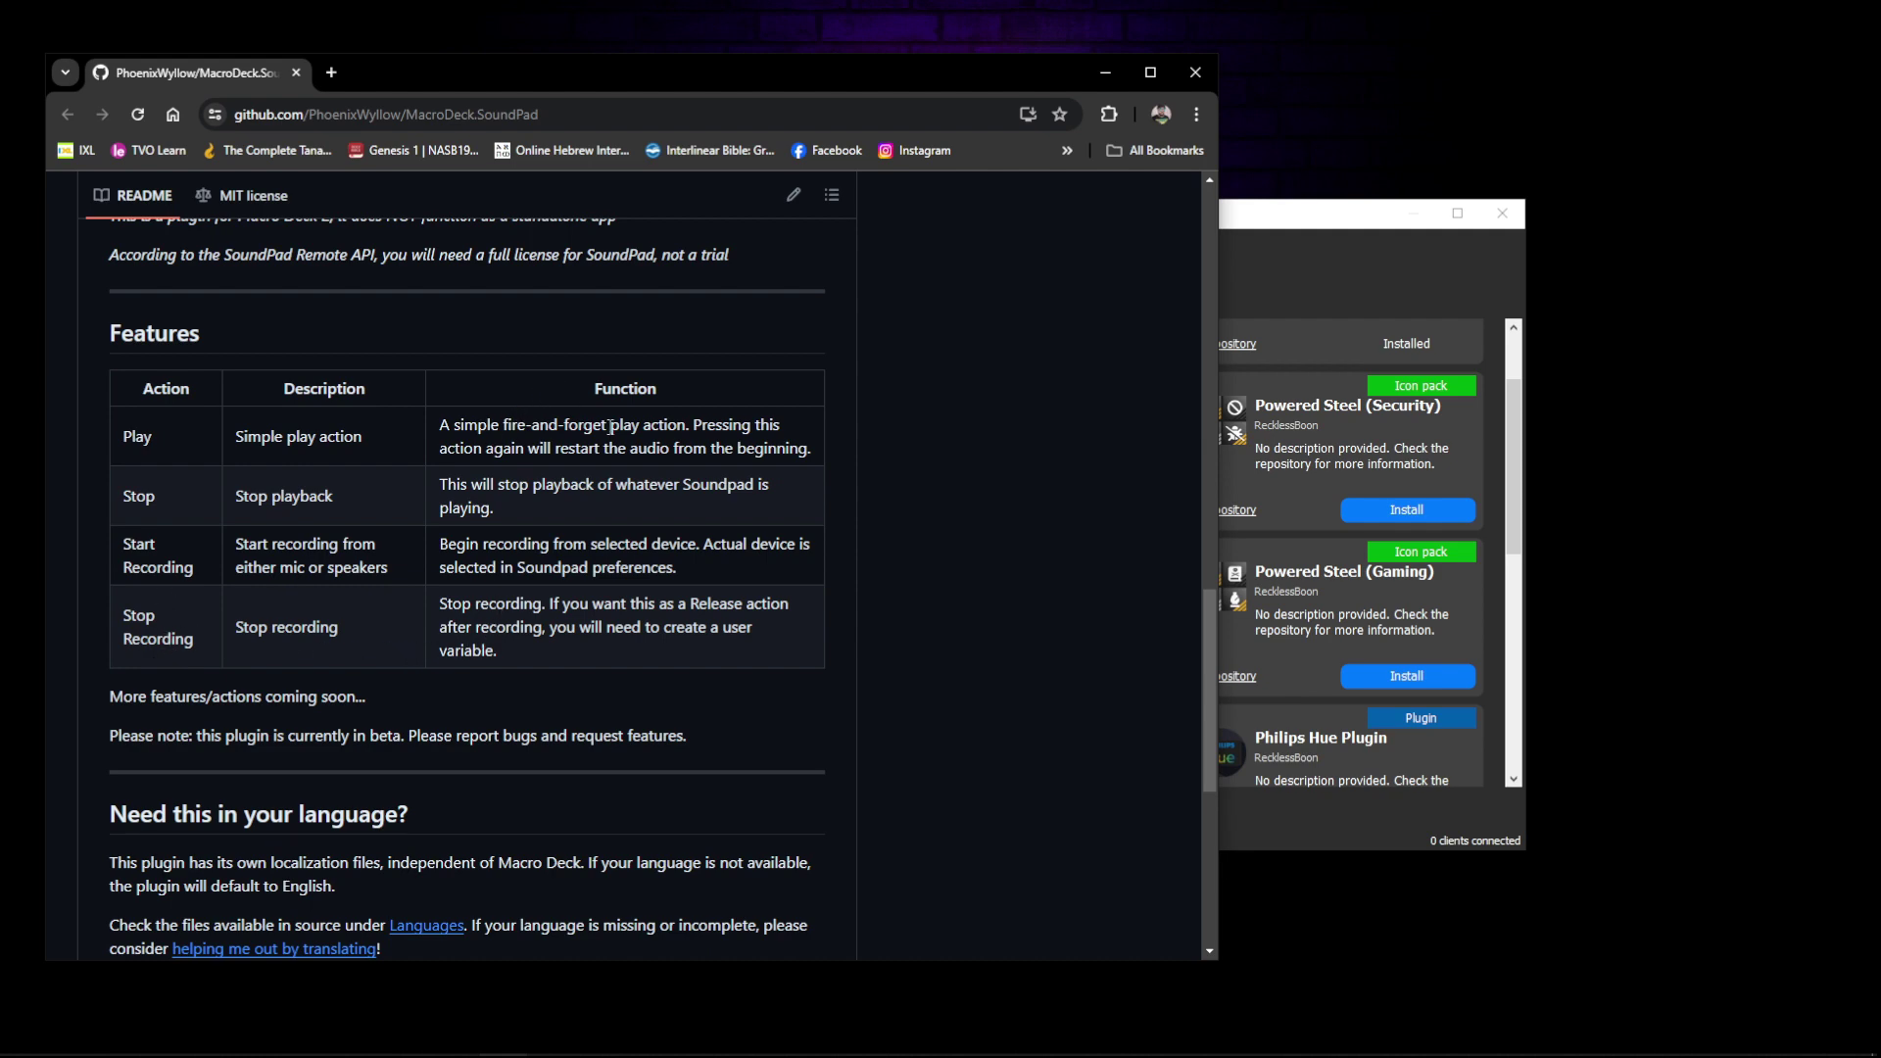
scroll(232, 584, "down", 3)
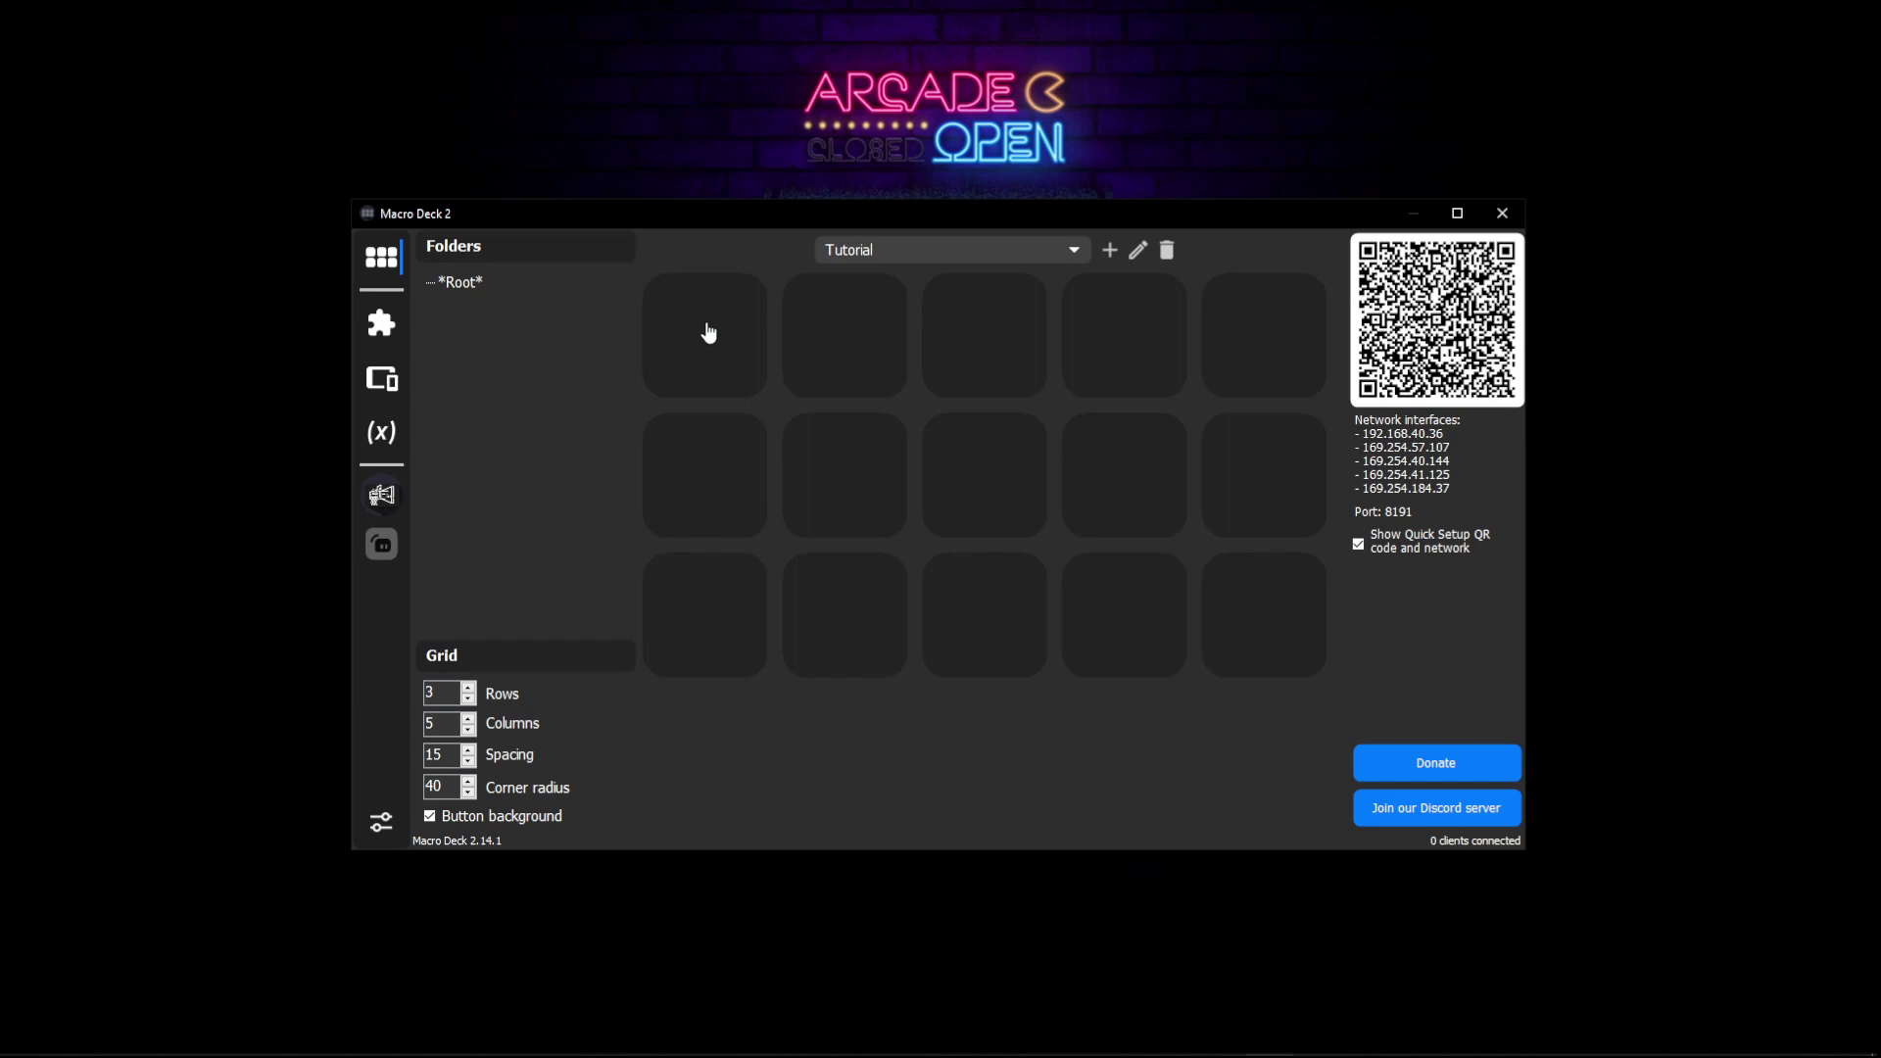
Step: Edit the first button of the Tutorial profile's grid and insert the time variable into its label
right_click(705, 325)
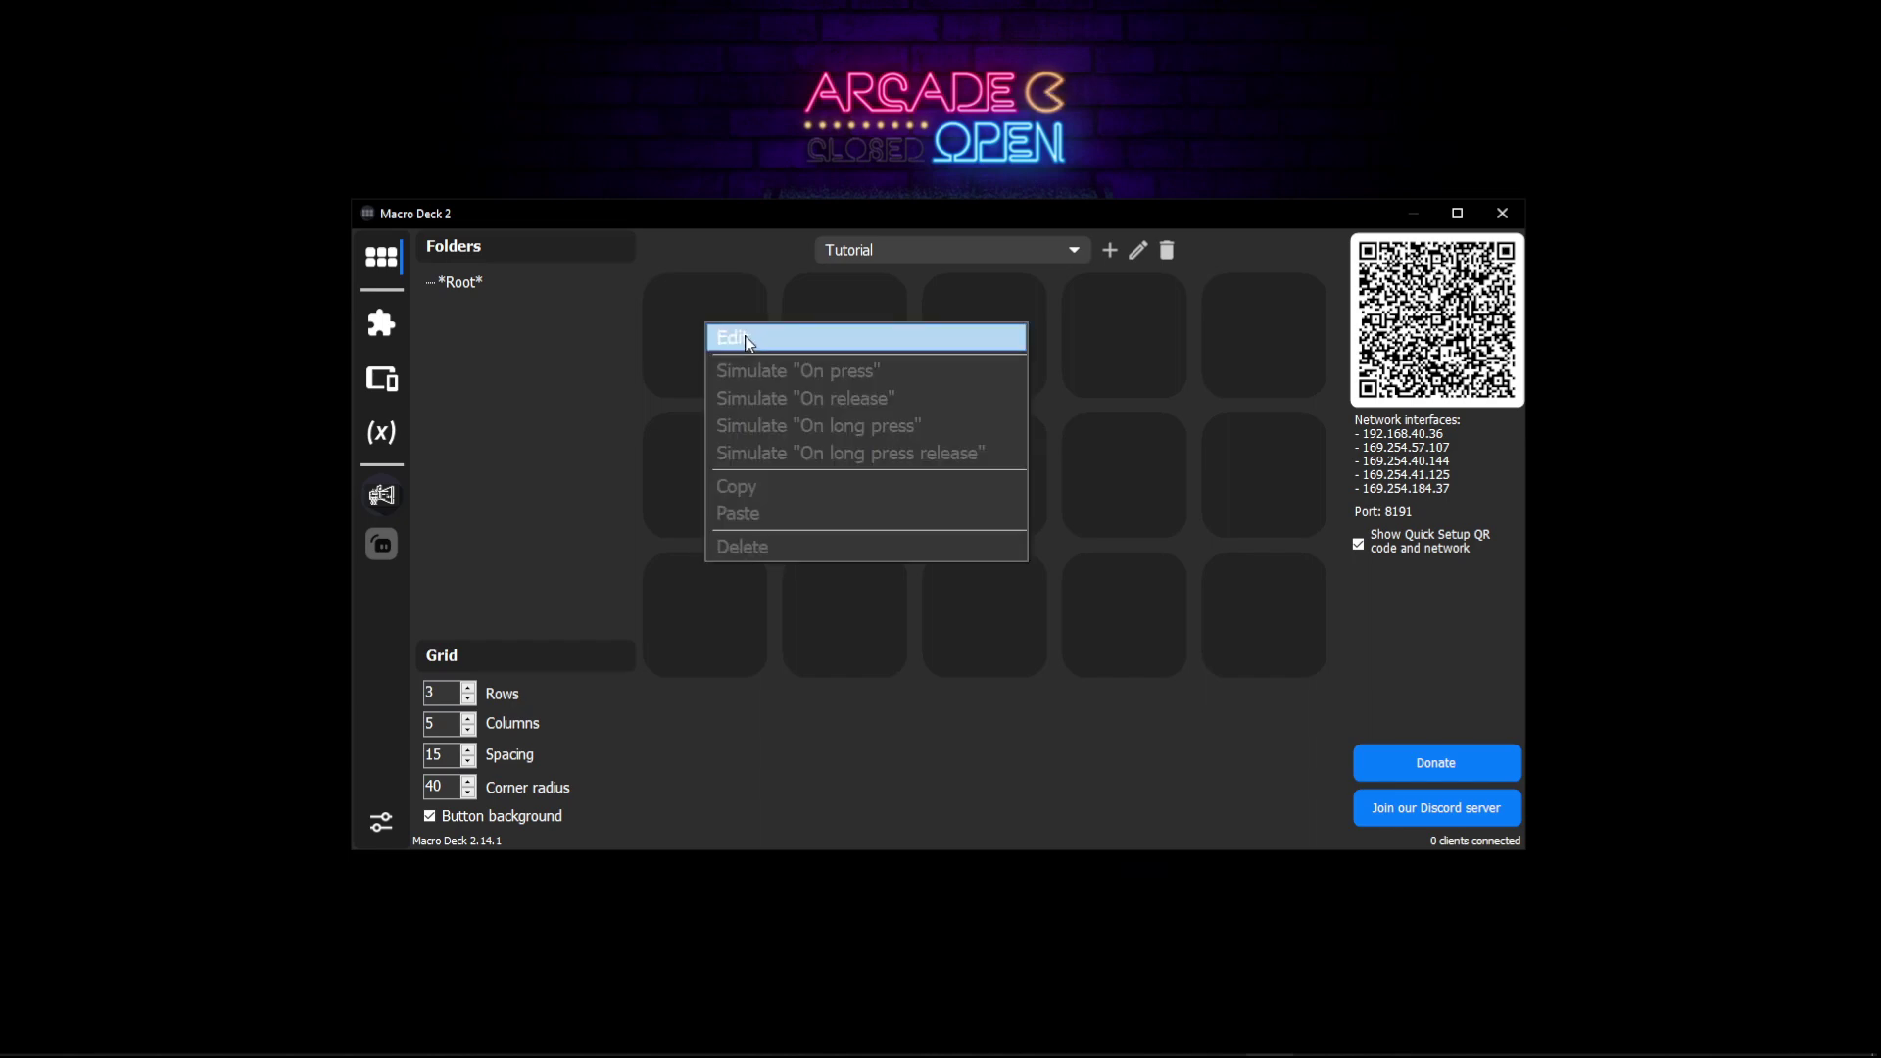
left_click(710, 338)
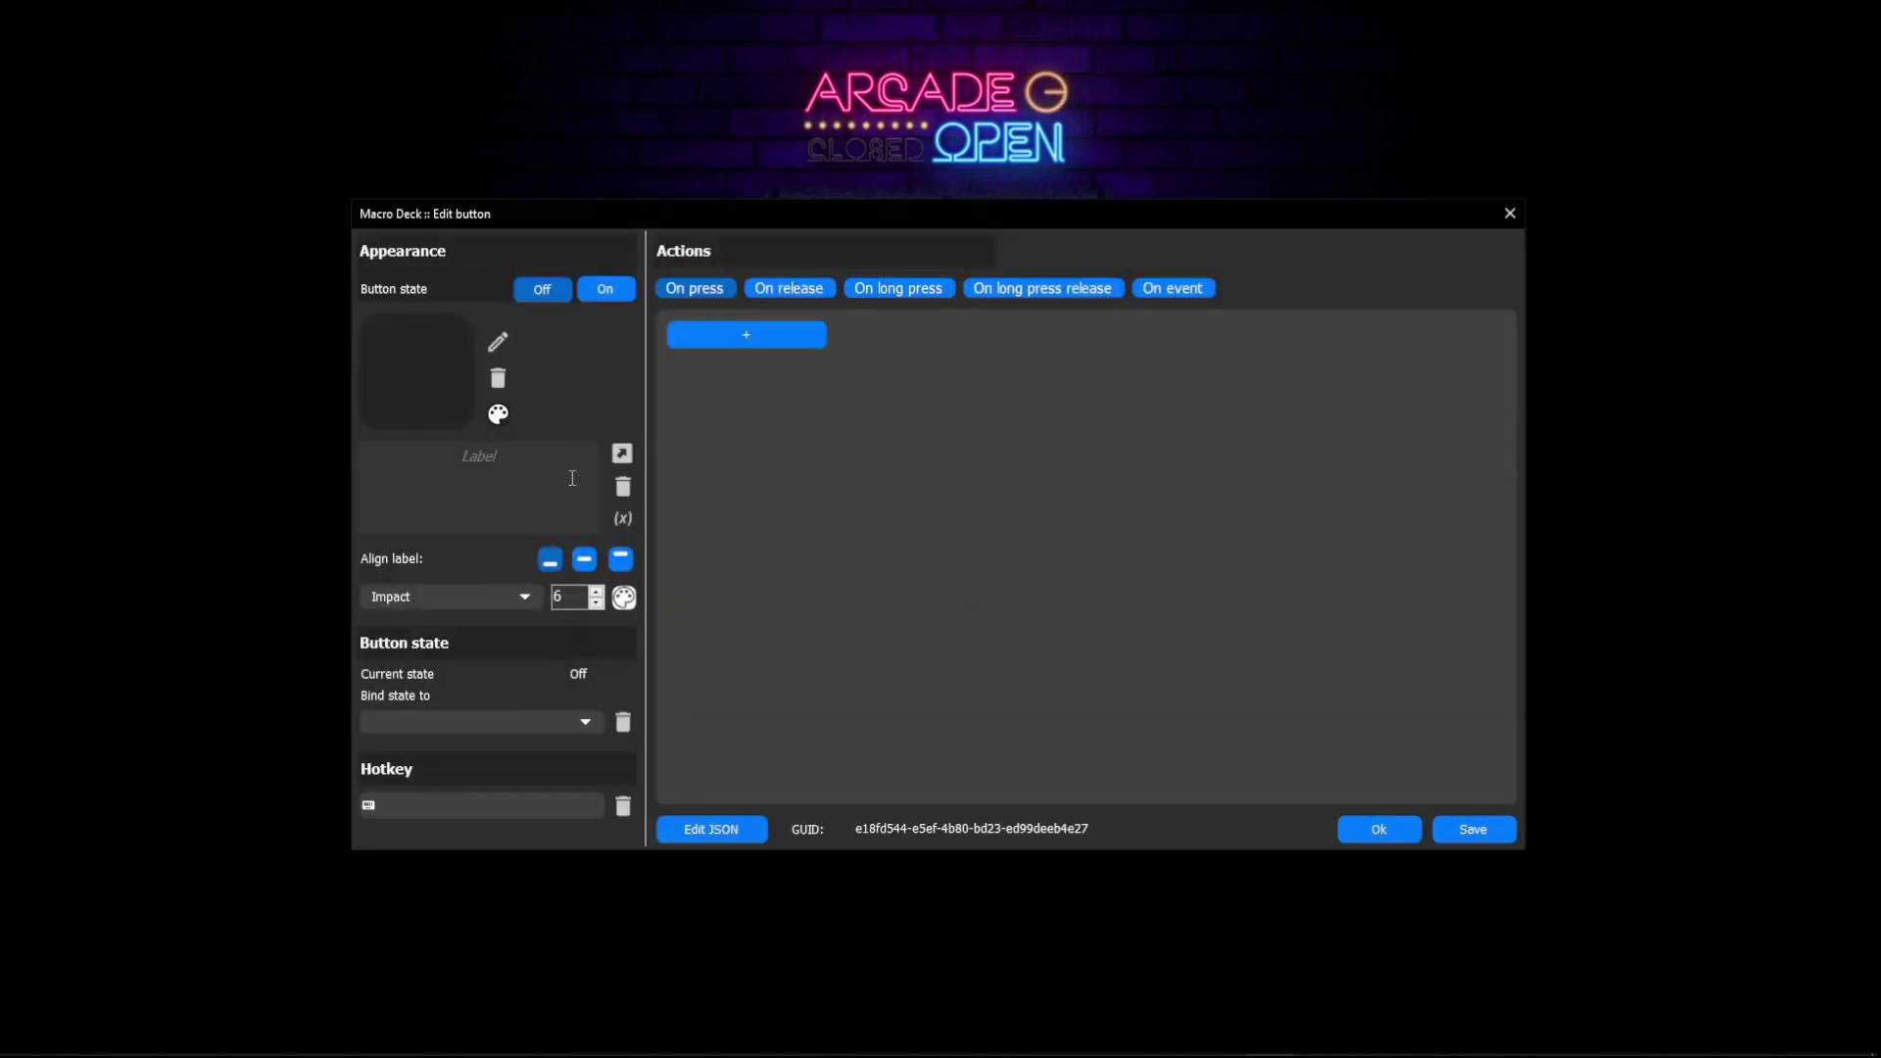
left_click(624, 521)
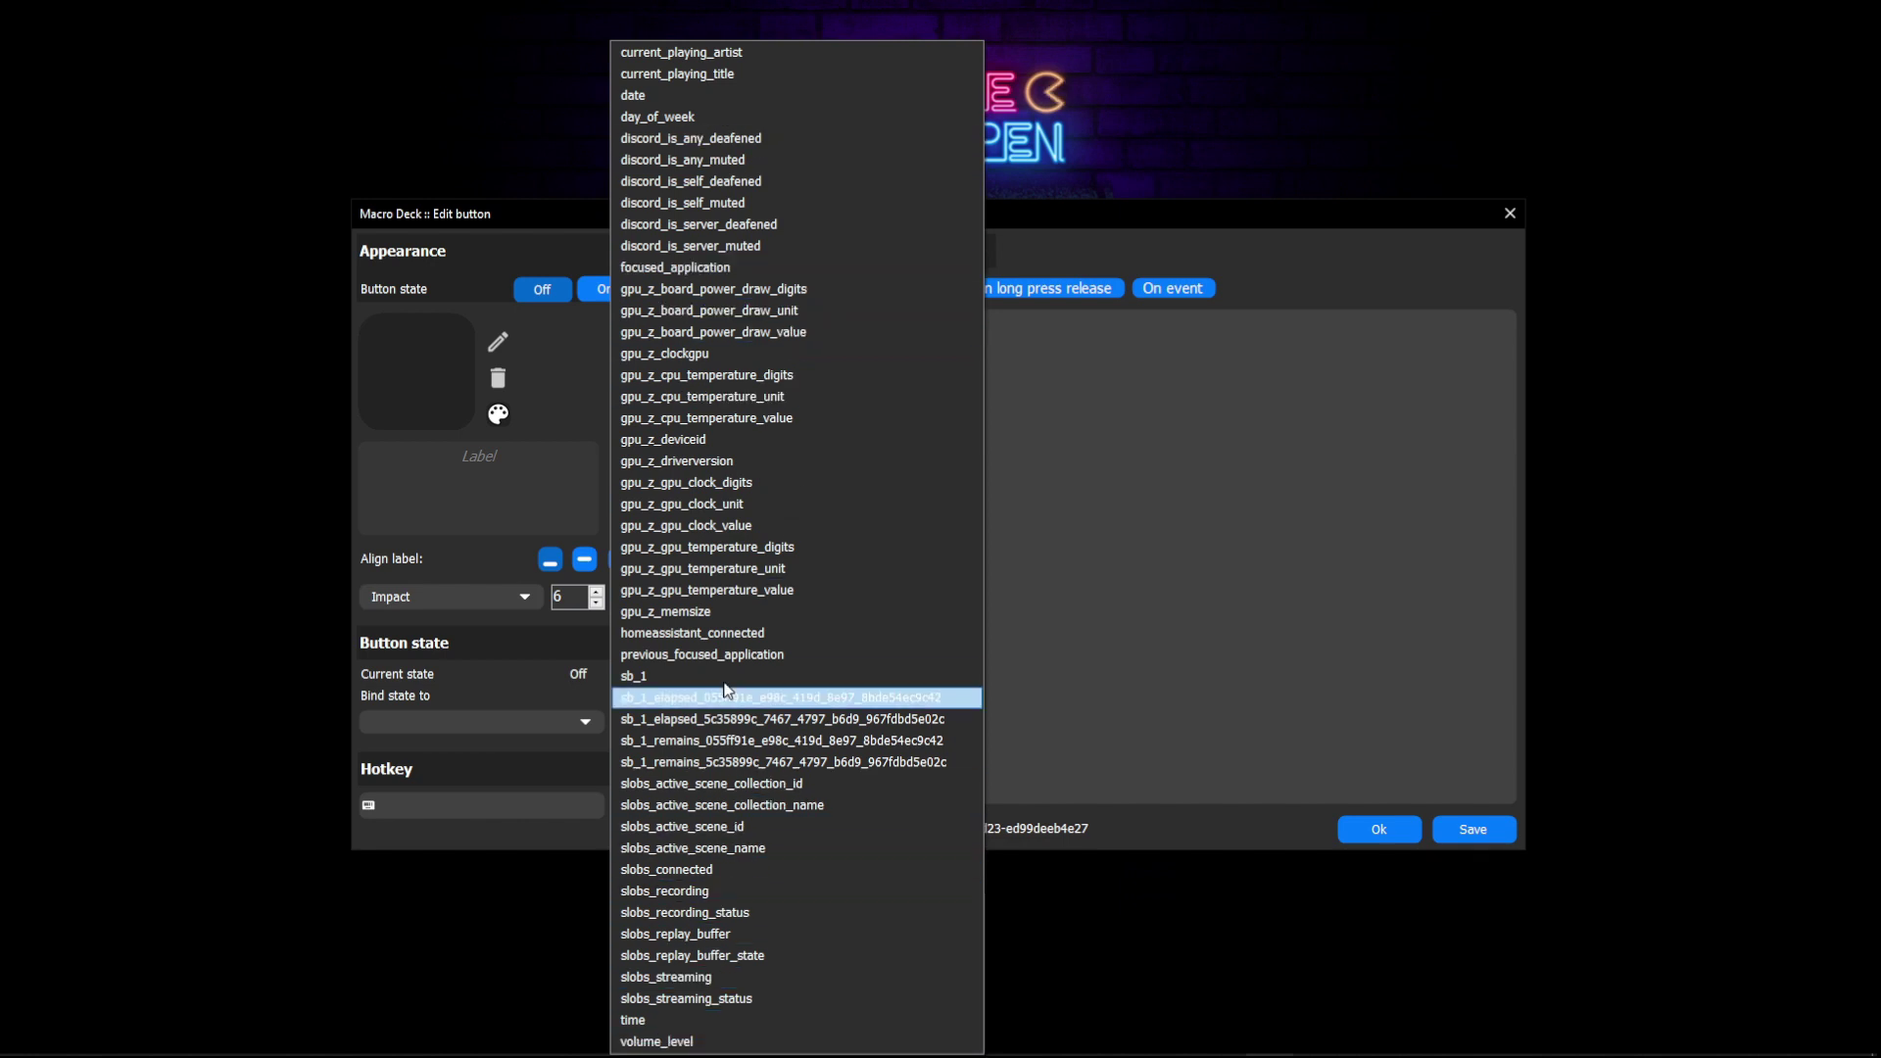
left_click(755, 1021)
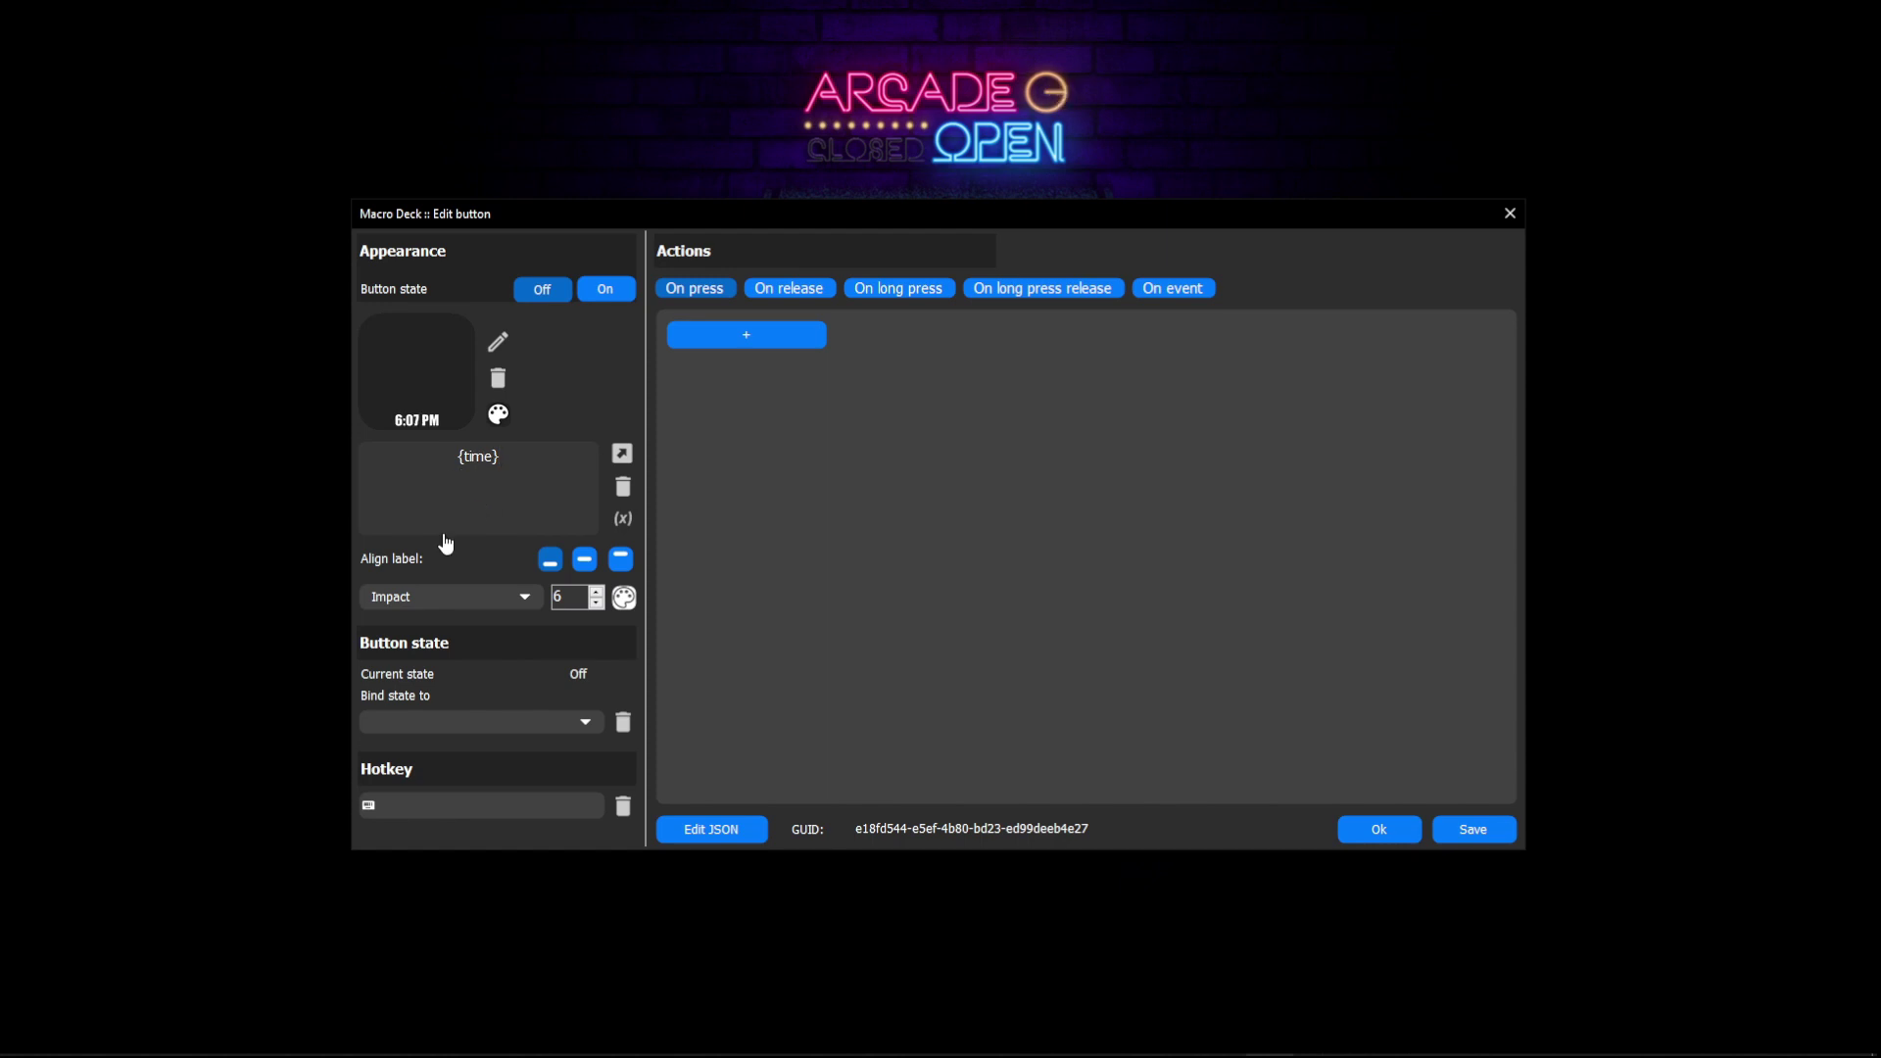
Step: Add the {date} variable on a second line beneath {time} in the button's label
key("Return")
type("{")
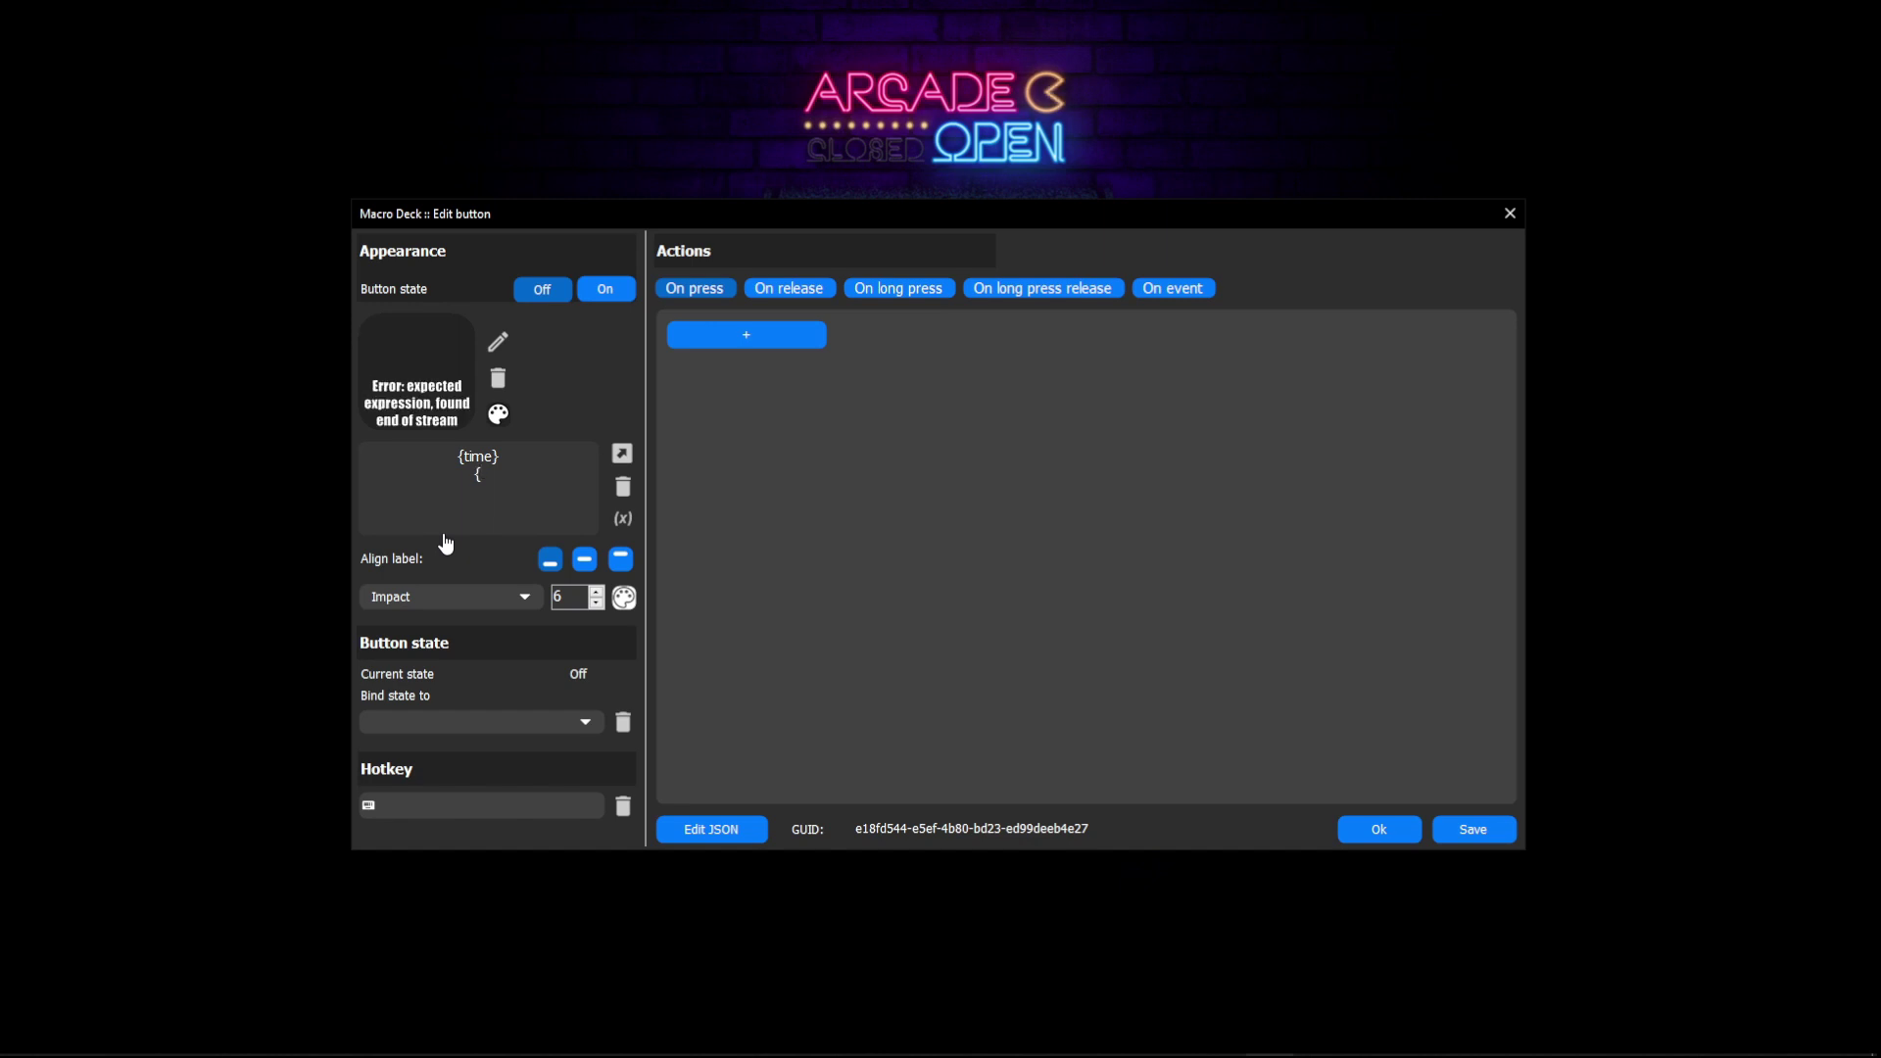
type("date")
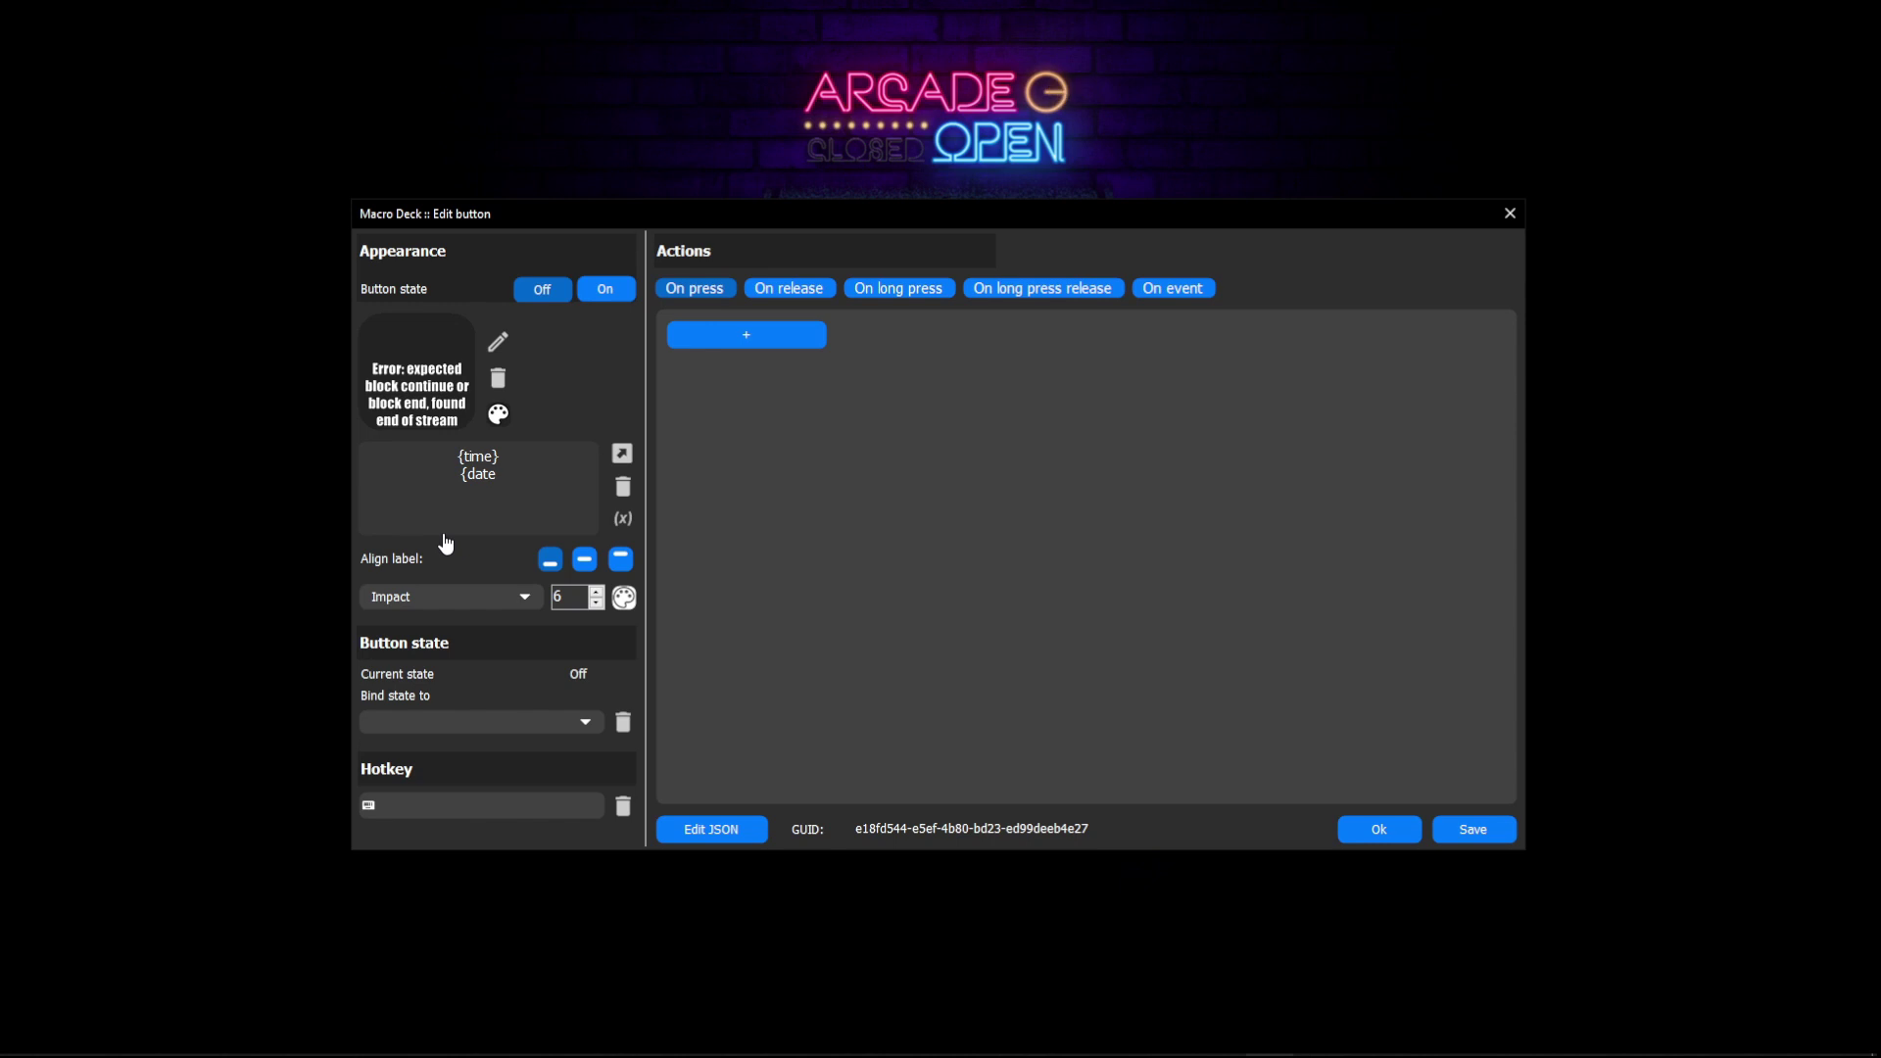
type("}")
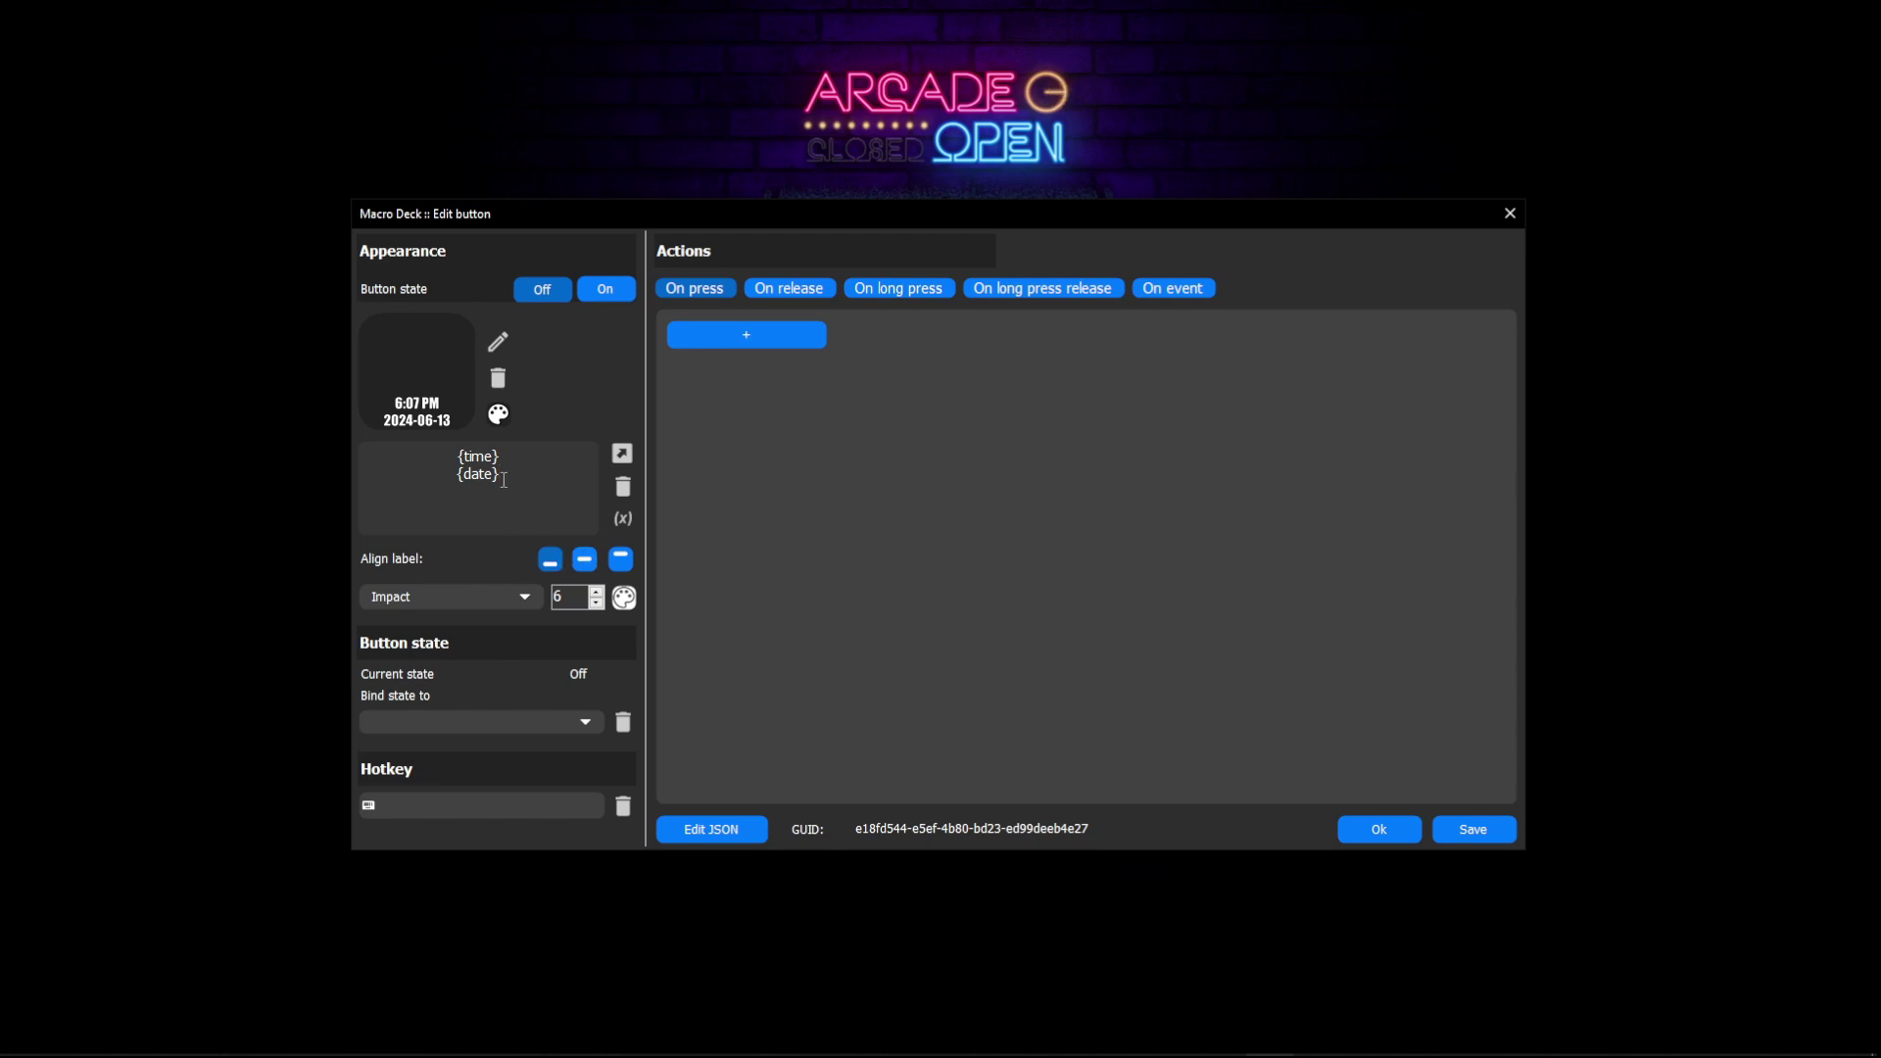
Step: Align the time and date label to the middle of the button and set its font size to 8
left_click(585, 558)
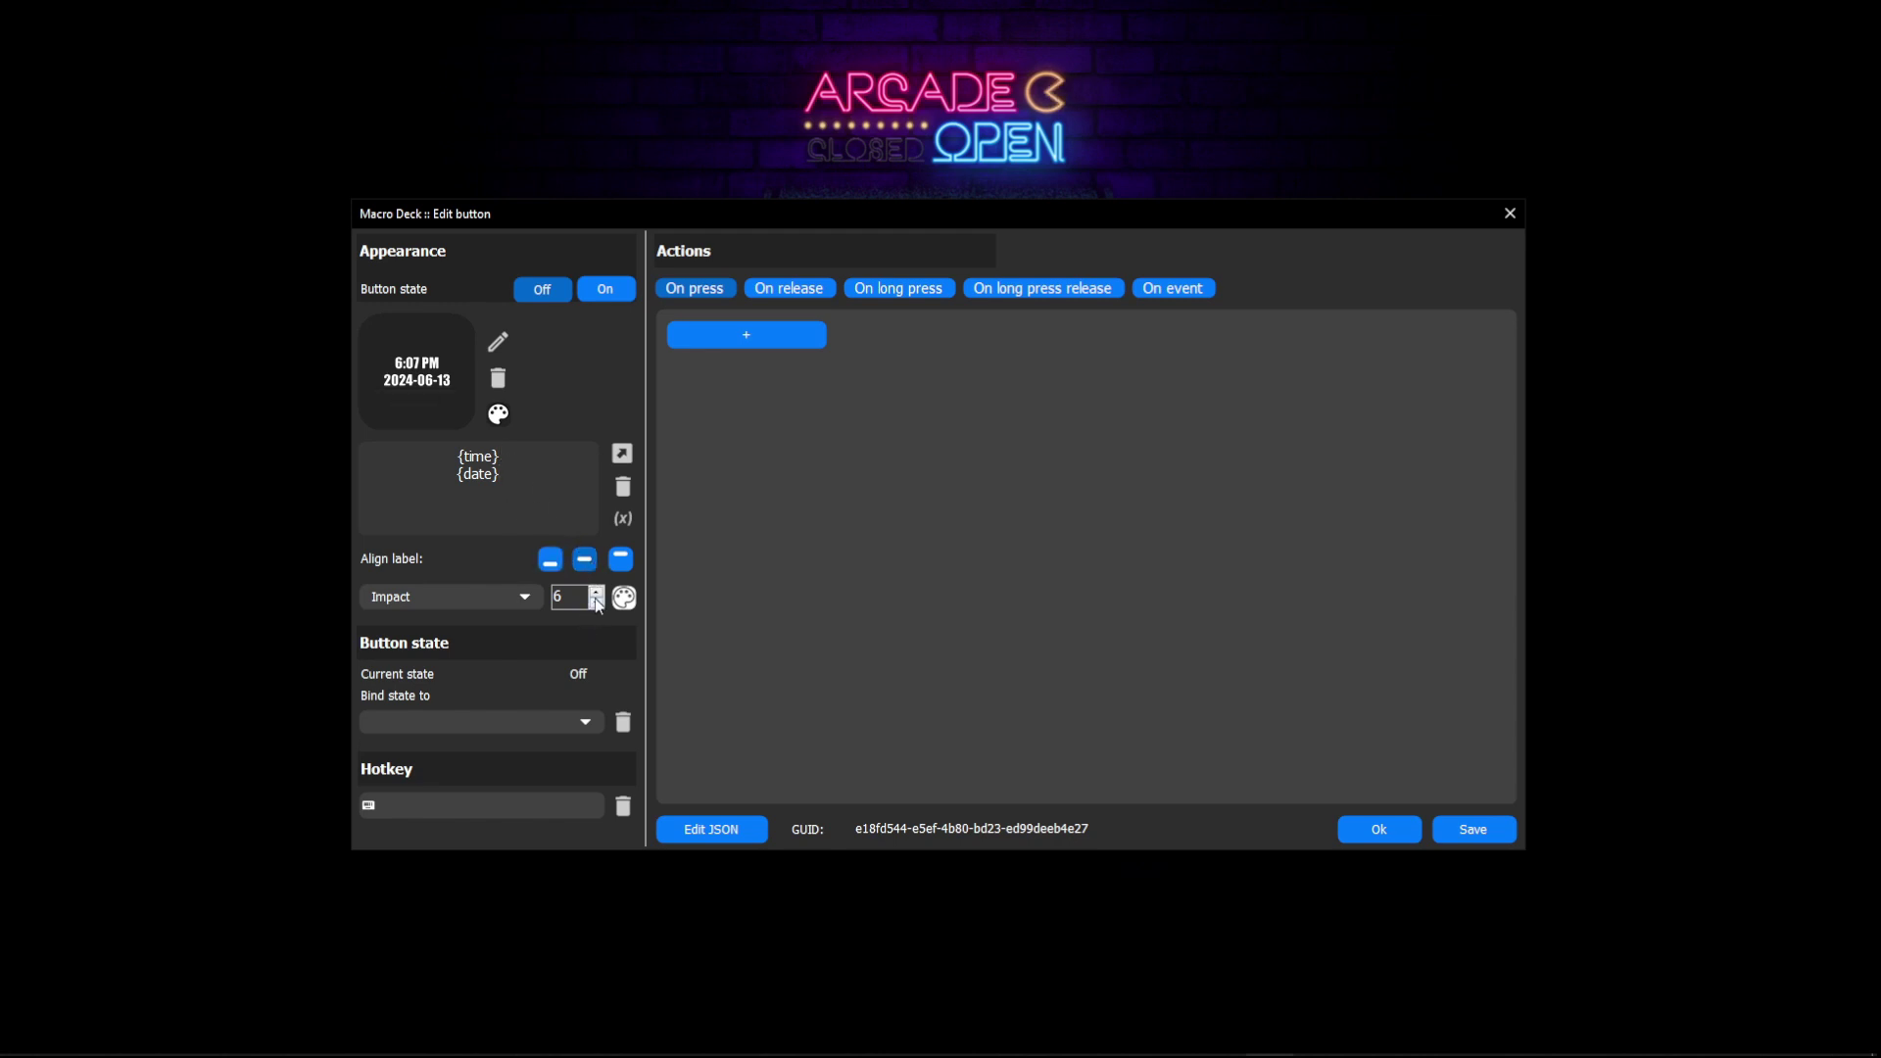
left_click(619, 565)
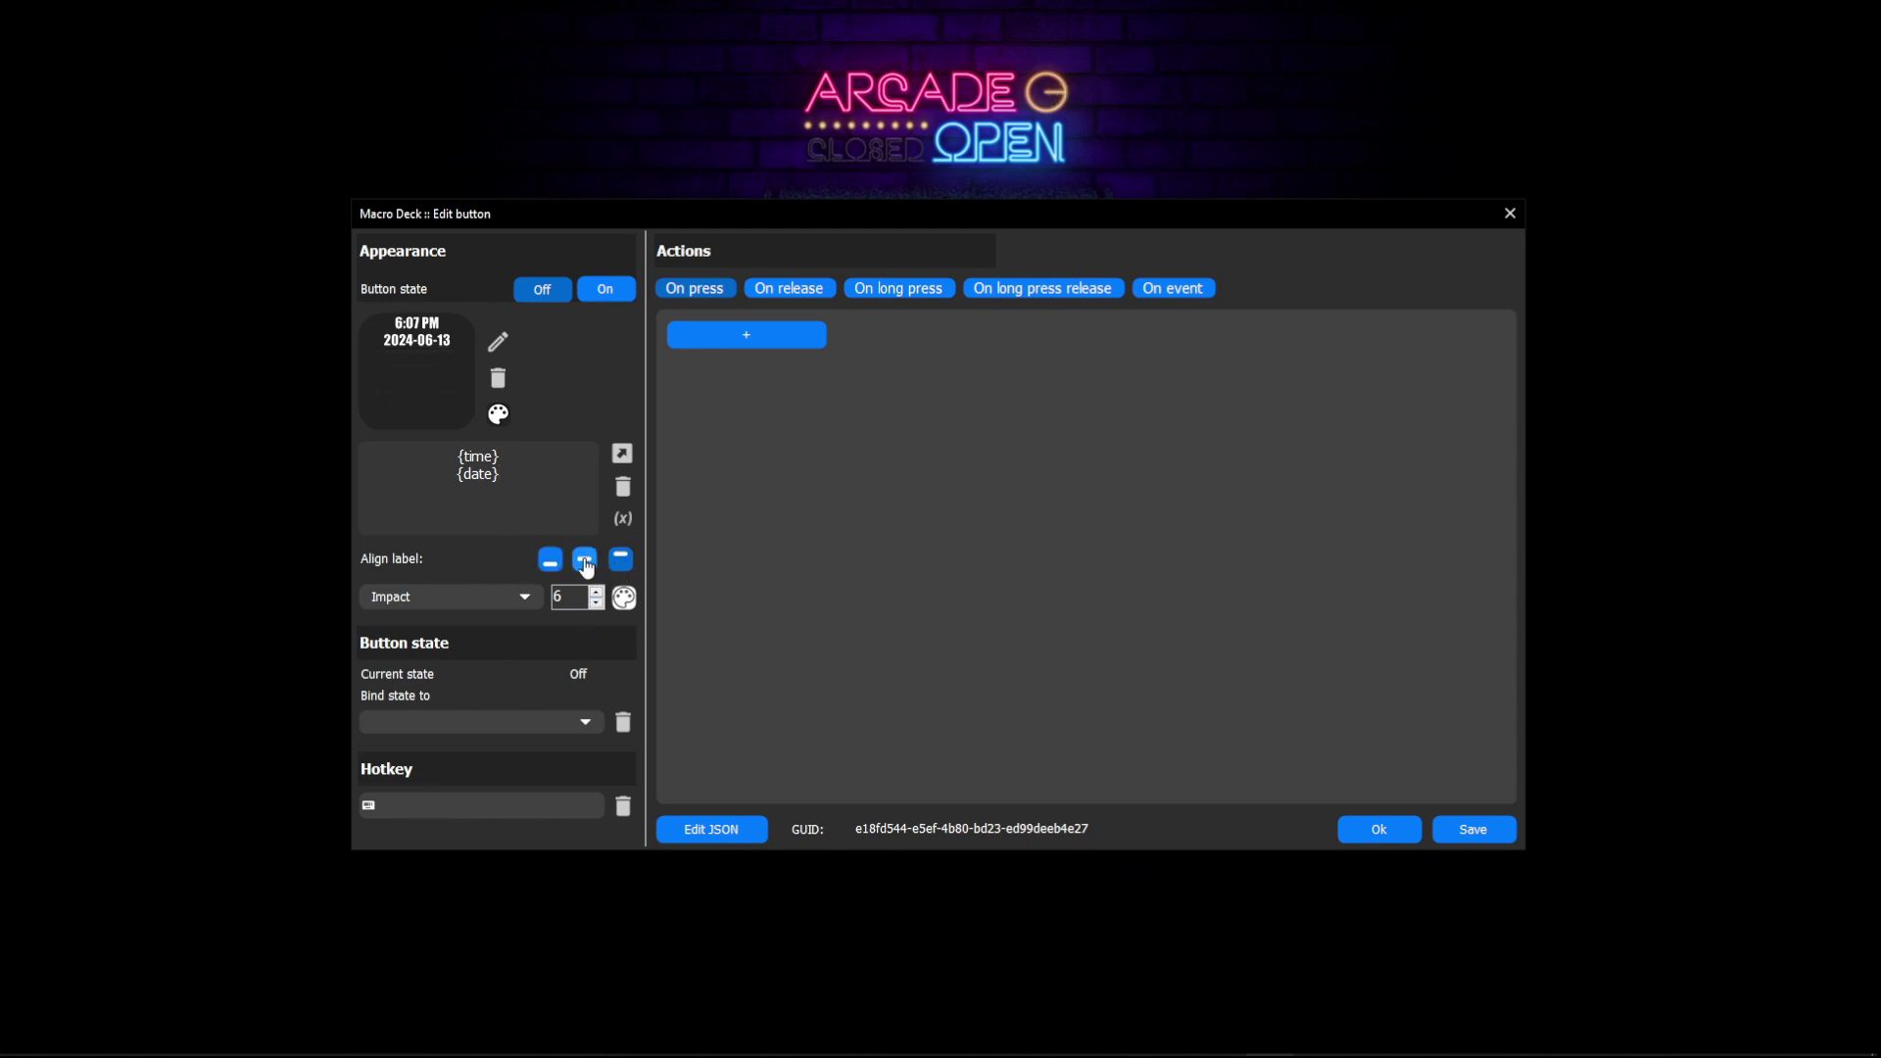
left_click(585, 561)
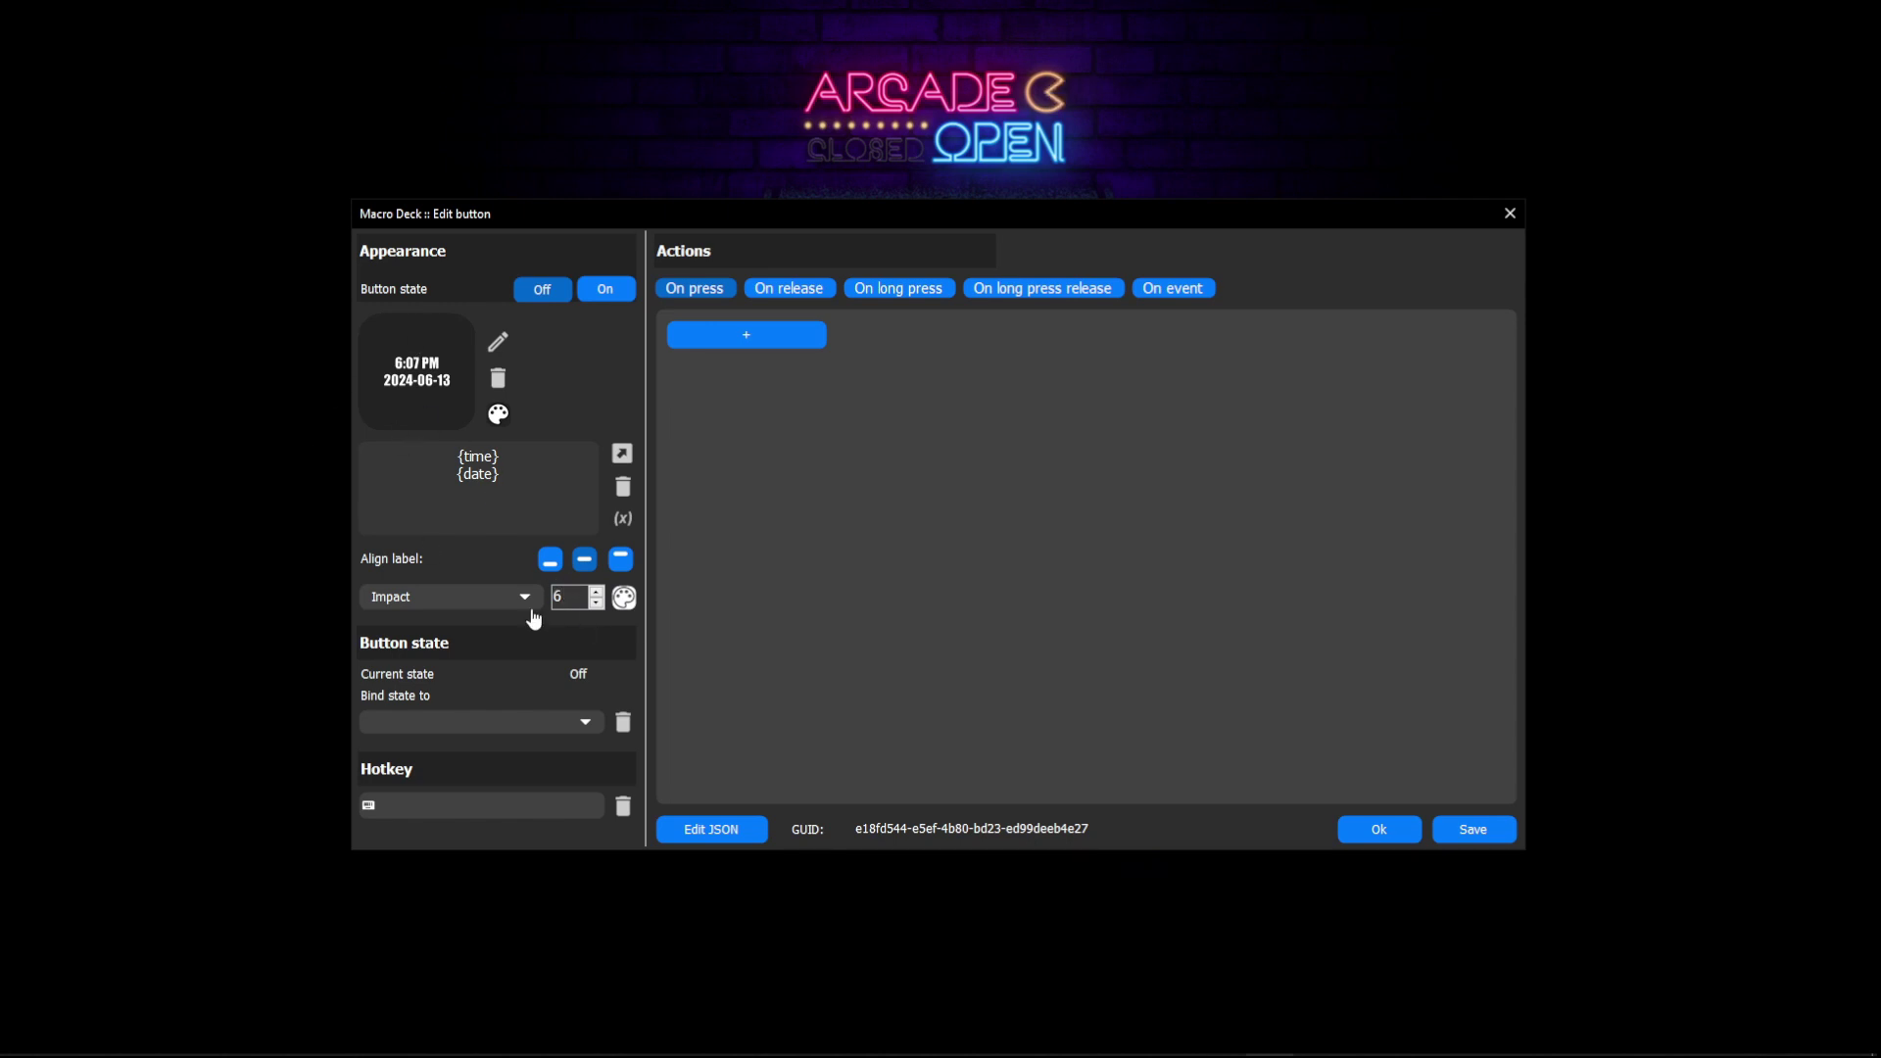
left_click(597, 592)
left_click(597, 592)
left_click(597, 592)
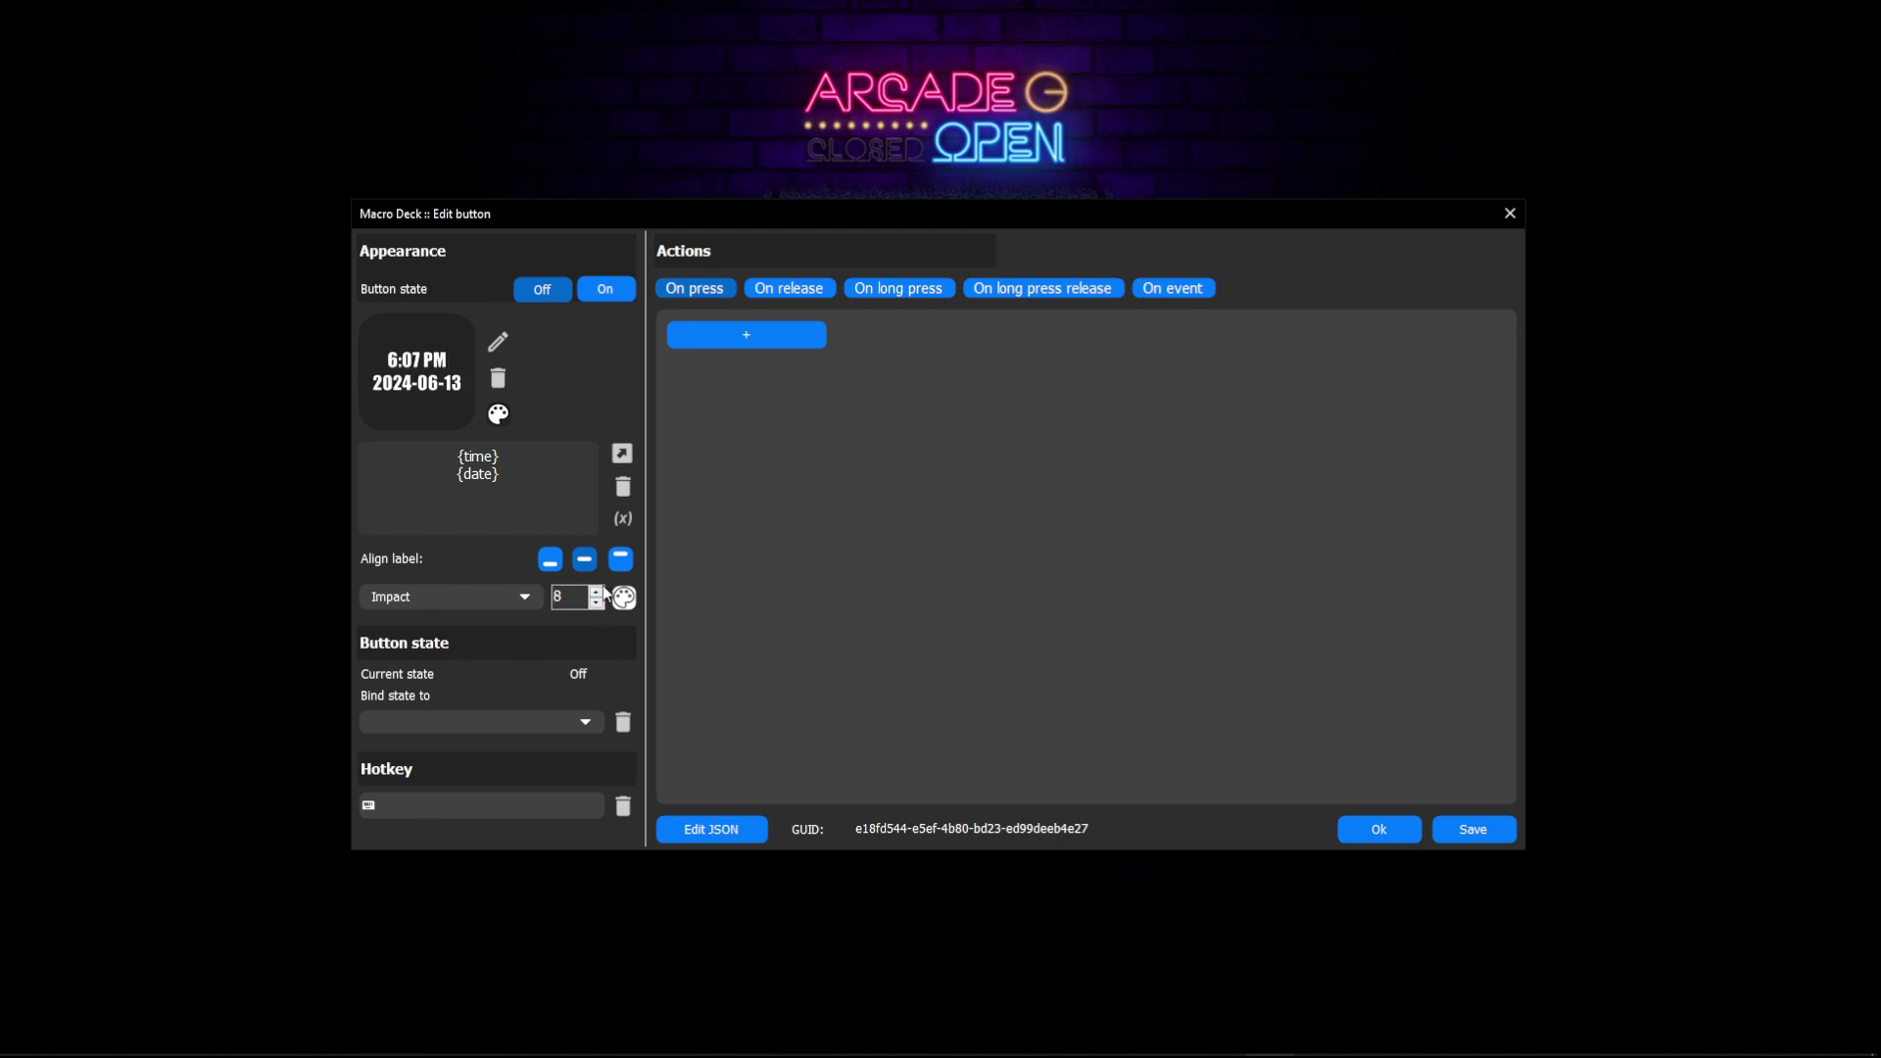
left_click(596, 603)
Step: Change the label's text colour to yellow
left_click(623, 597)
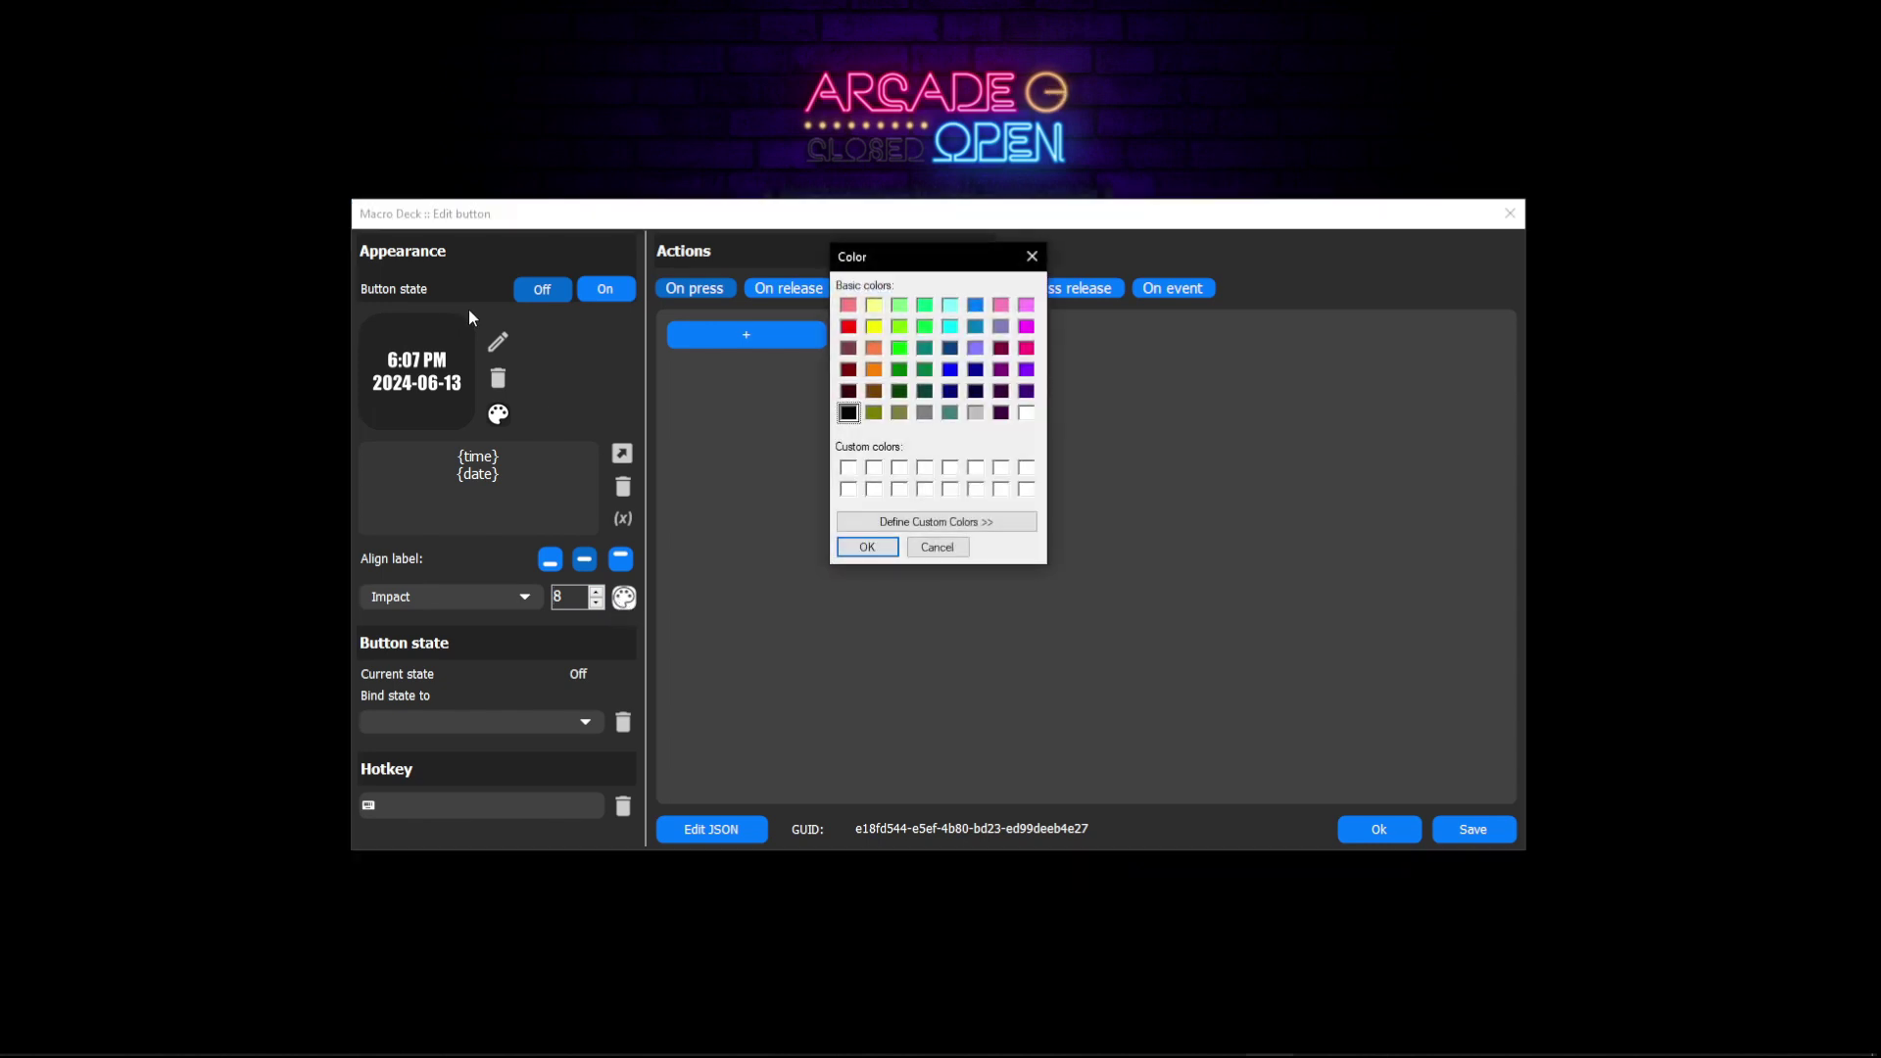
left_click(872, 324)
left_click(868, 545)
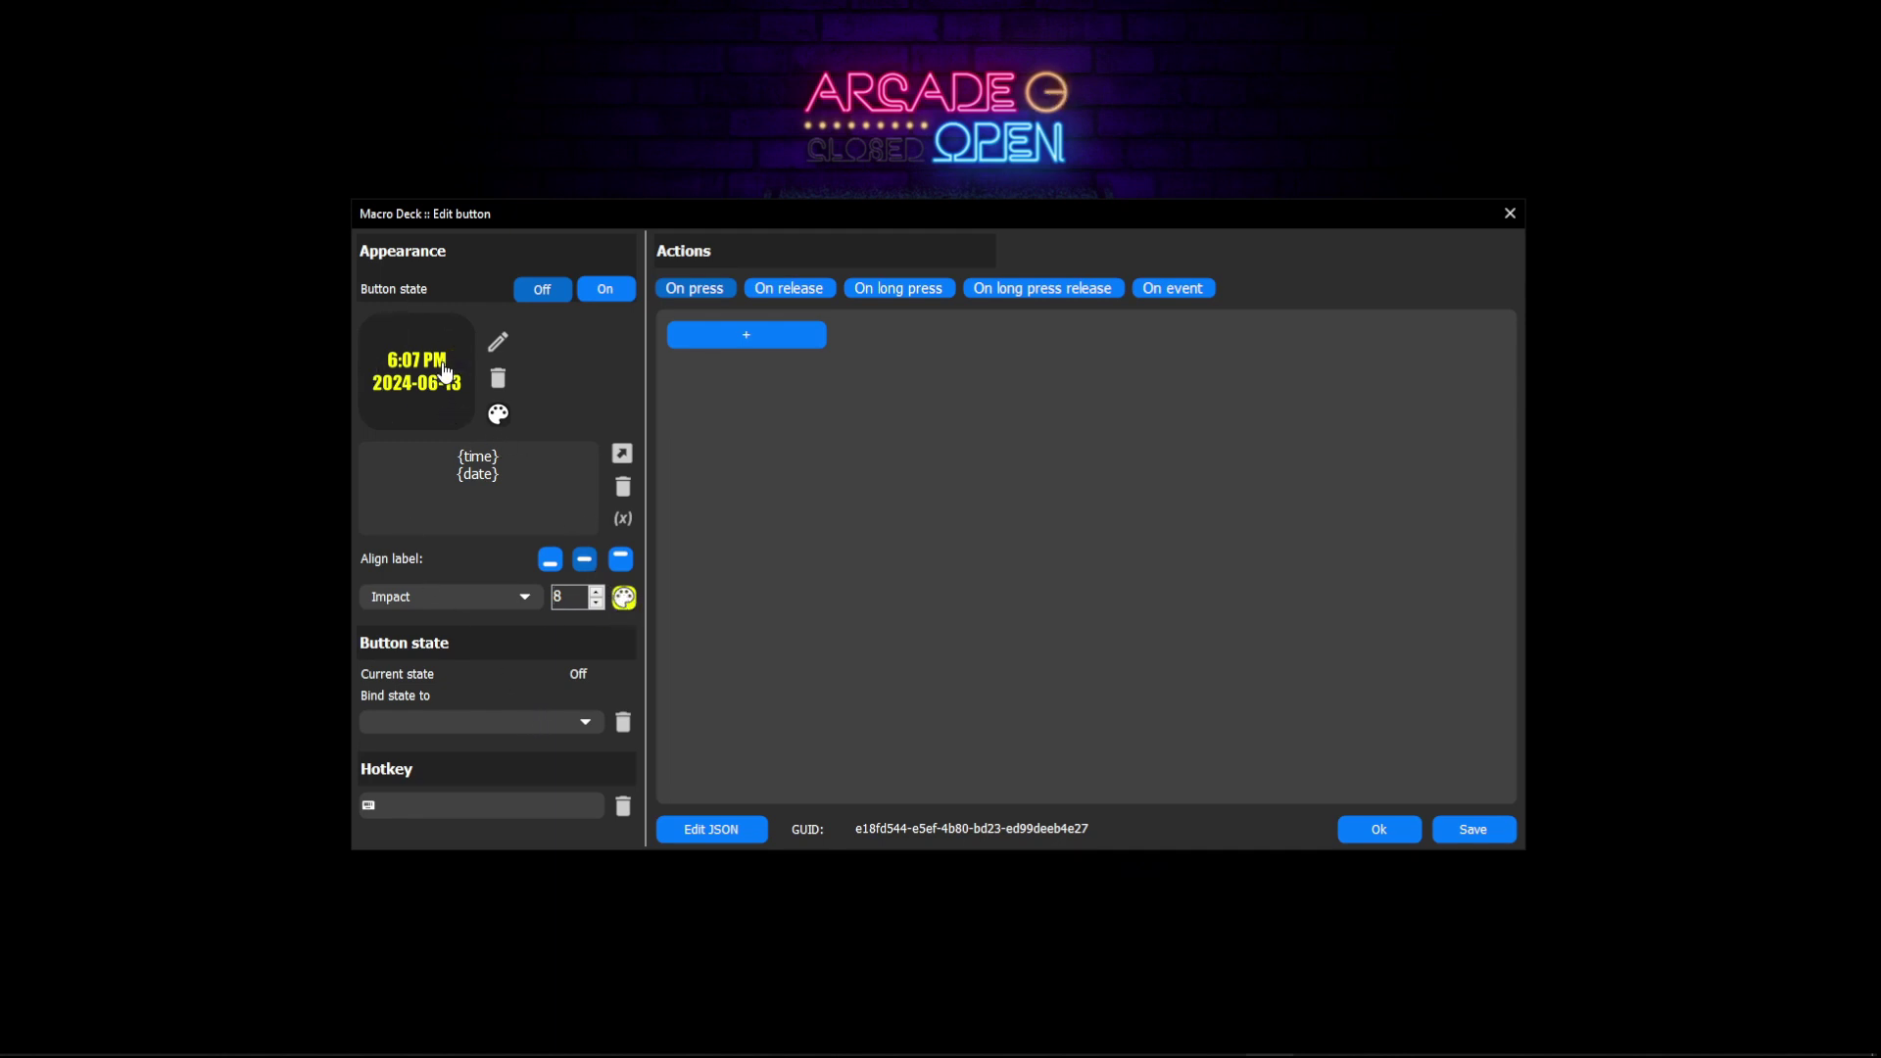
Step: Try a cyan background colour on the time and date button
left_click(498, 416)
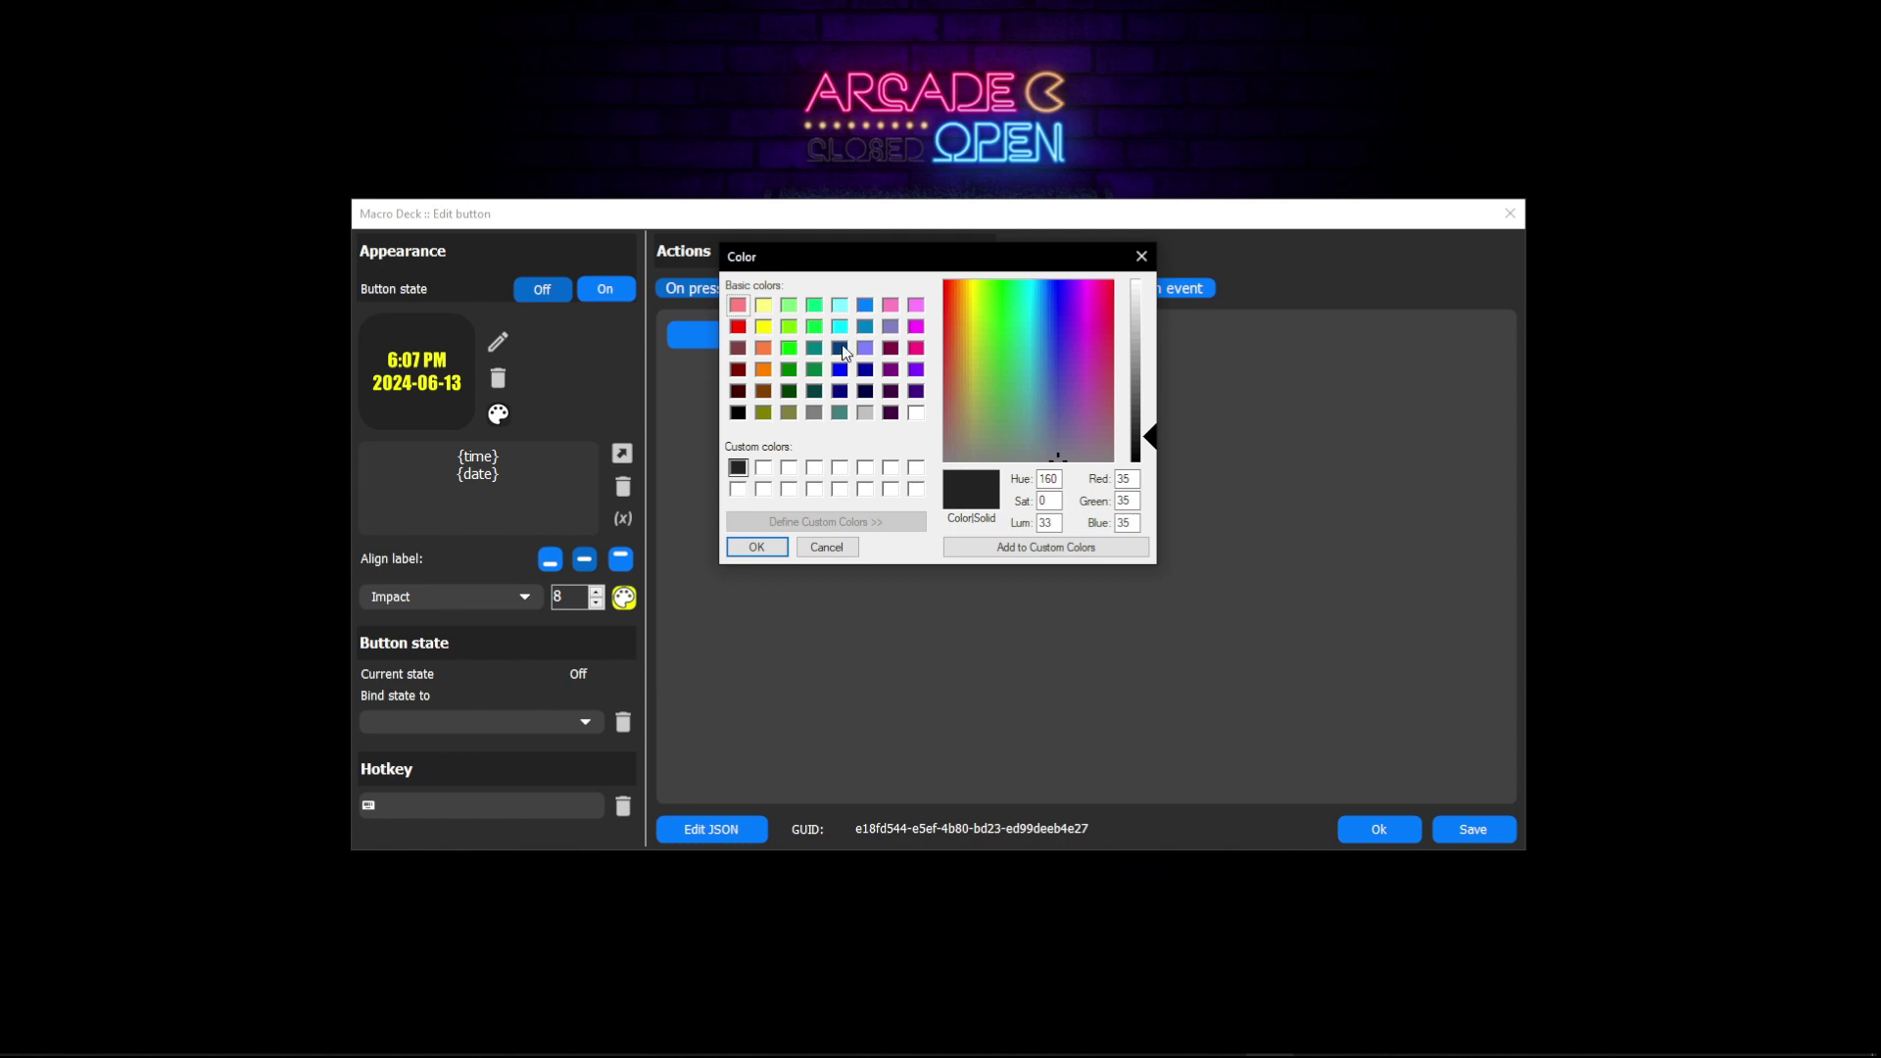
left_click(850, 322)
left_click(780, 544)
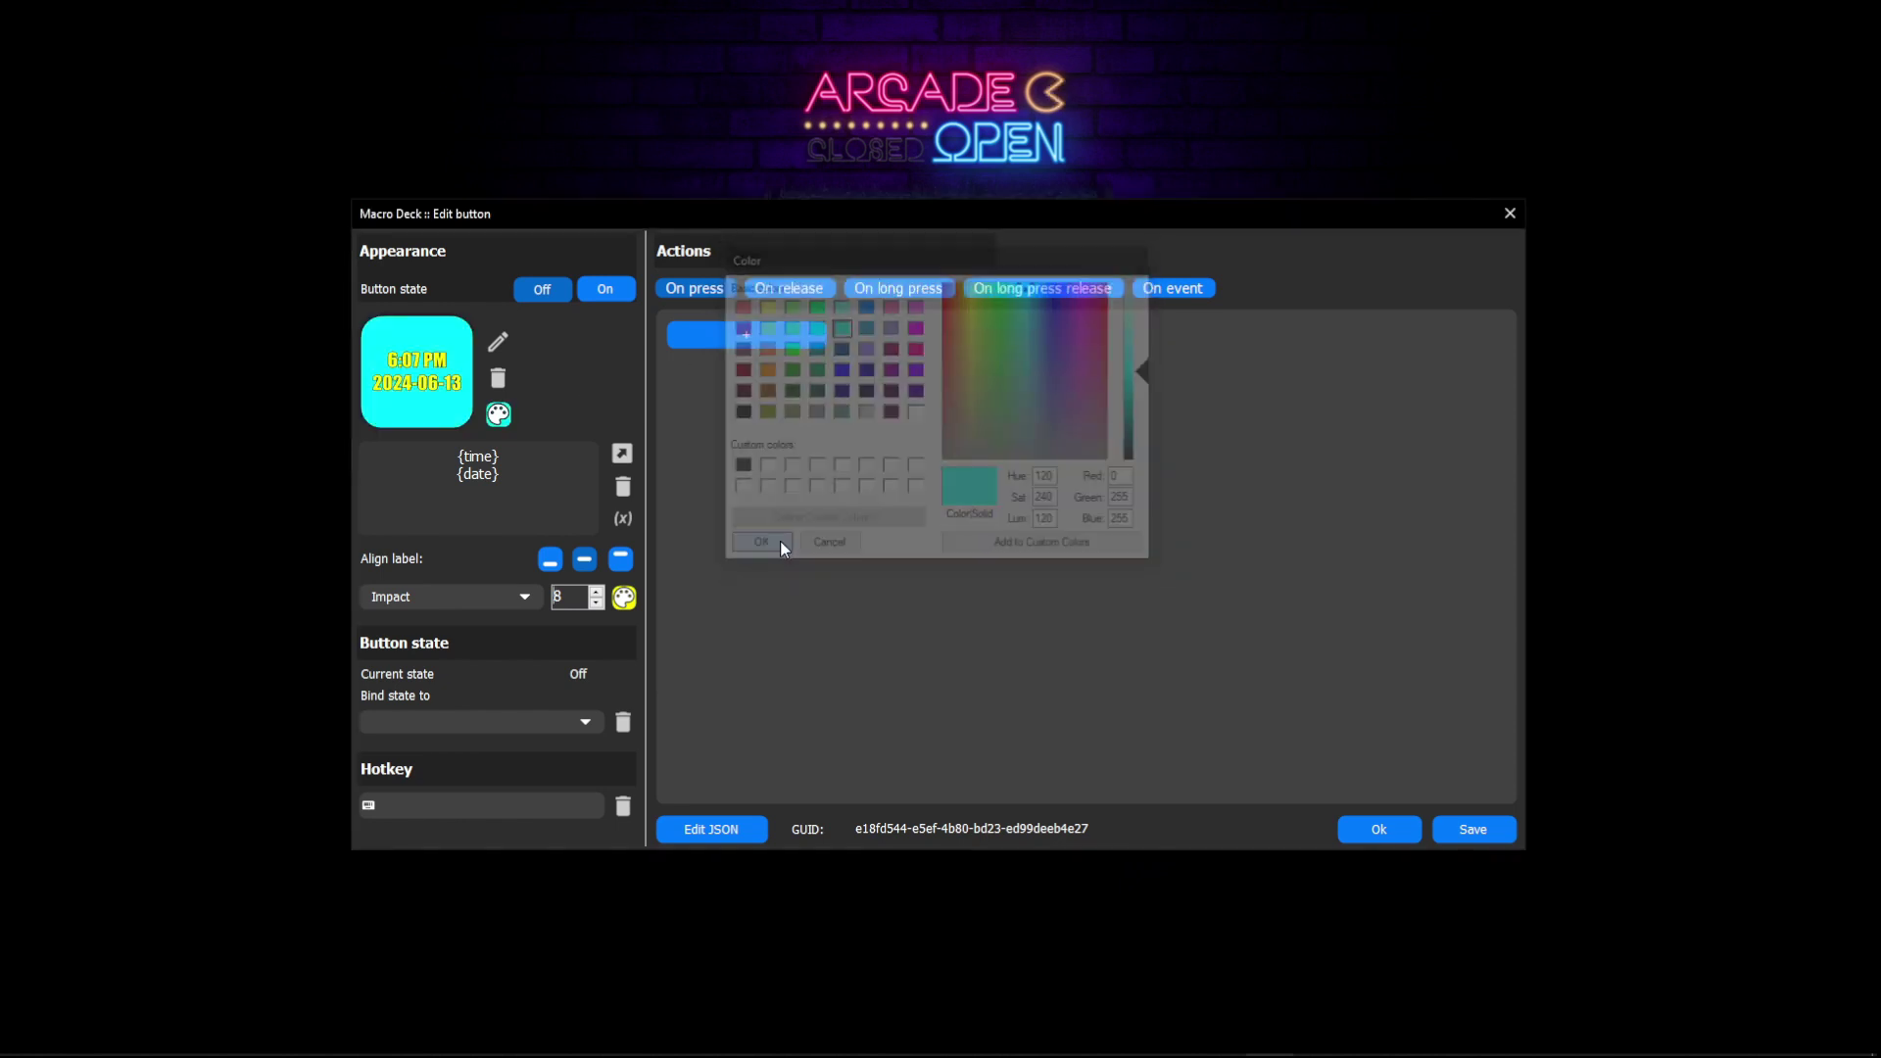
Step: Set the button's background colour to blue and accept the time and date button
left_click(498, 416)
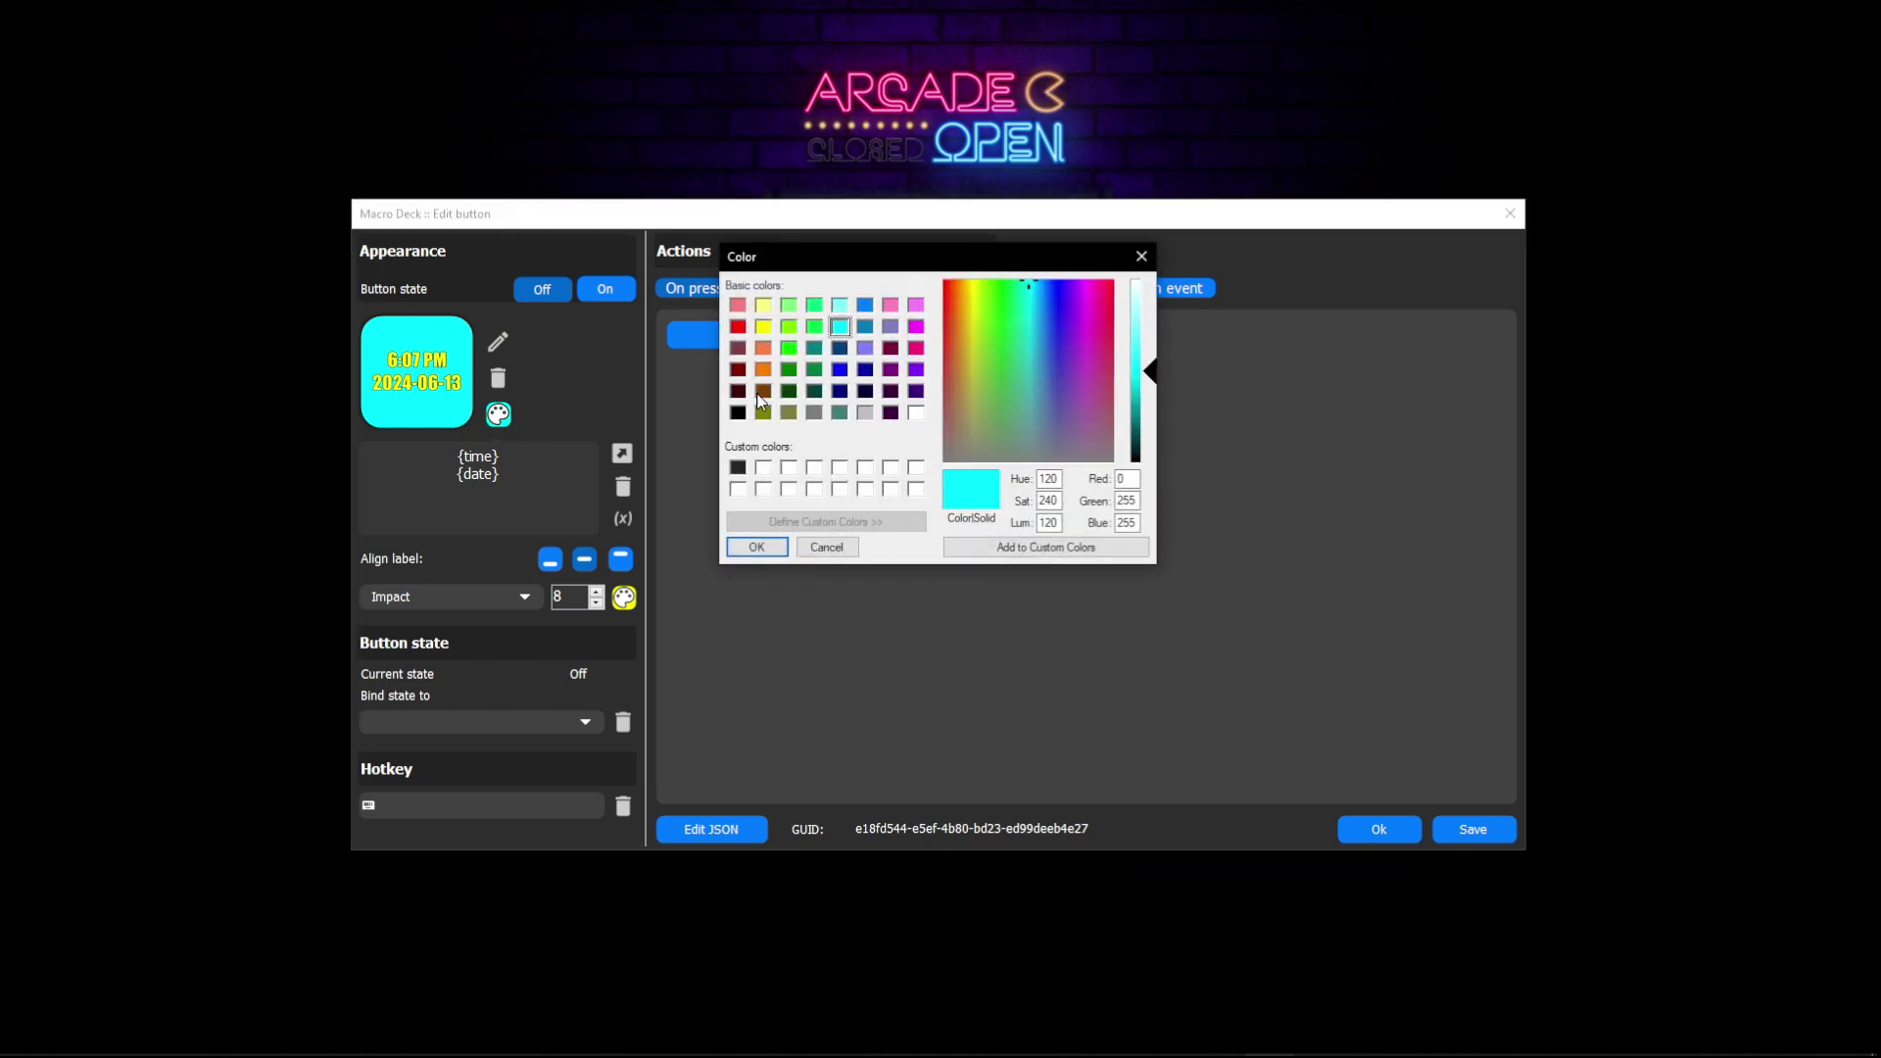
left_click(839, 370)
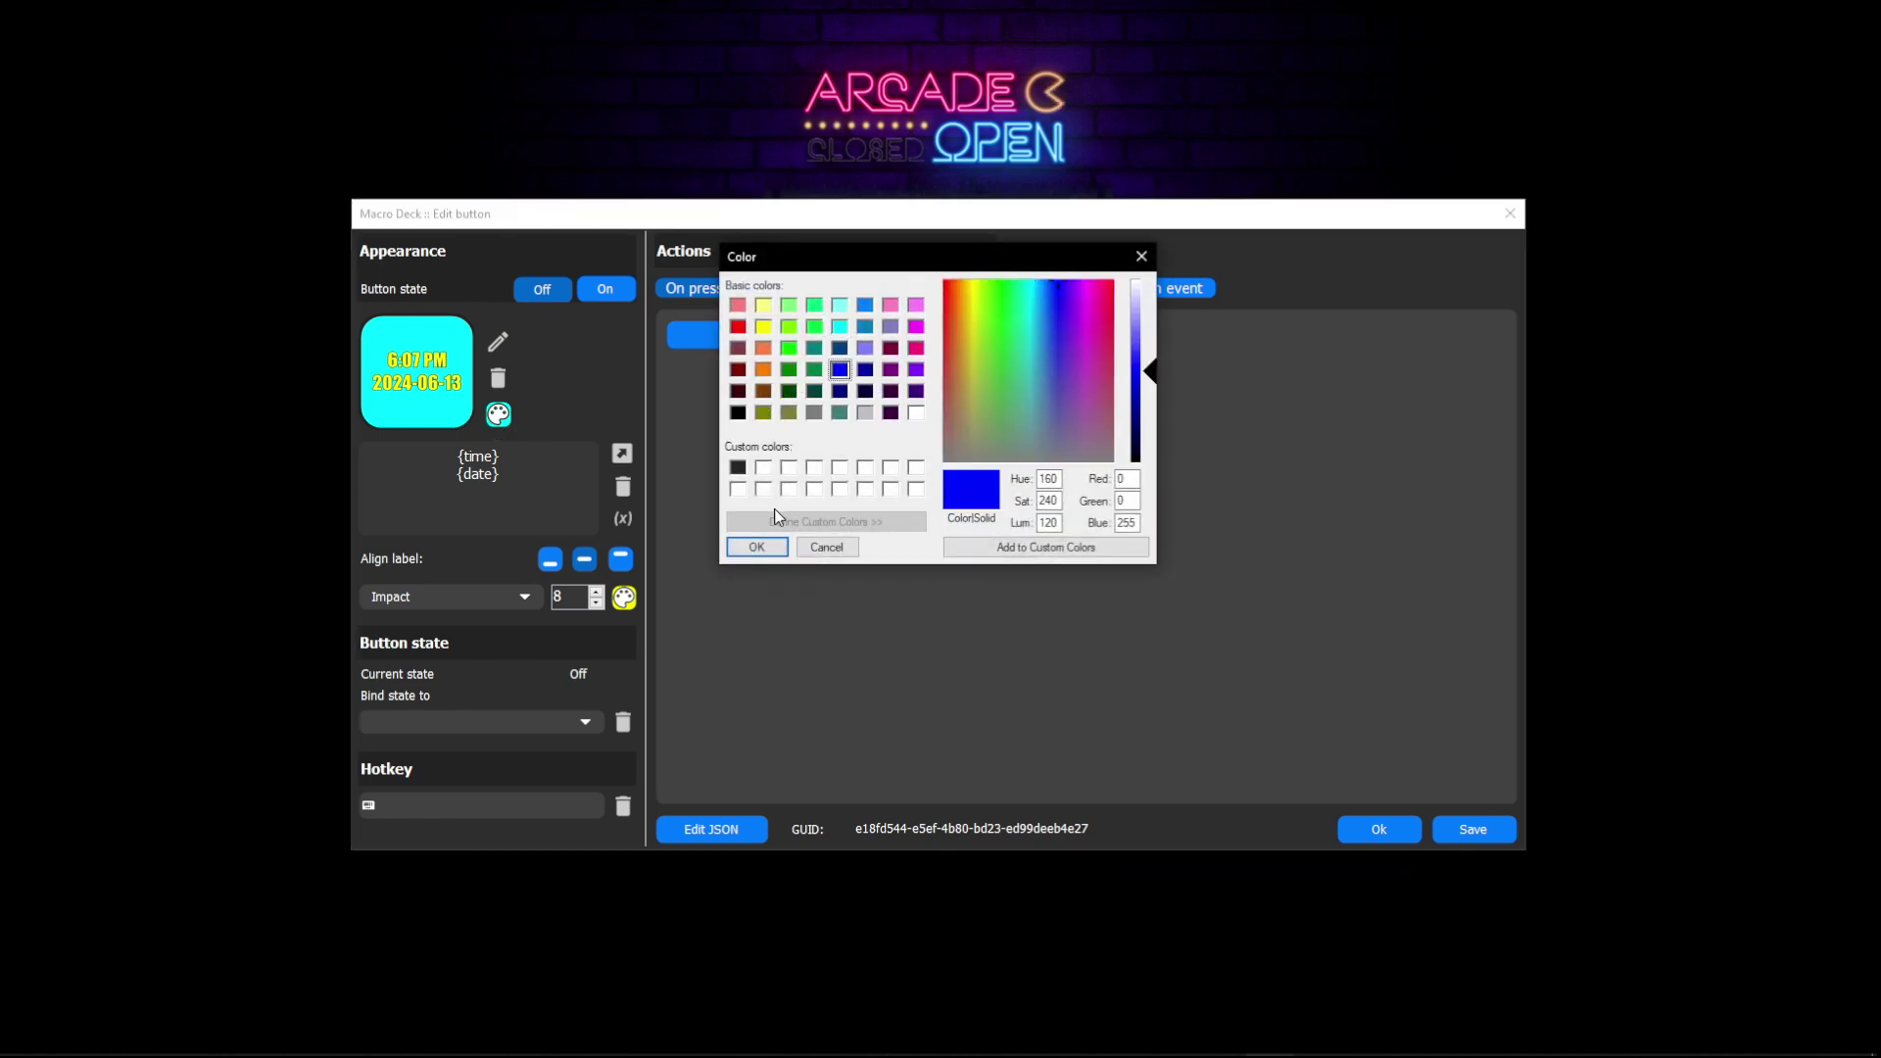
left_click(760, 547)
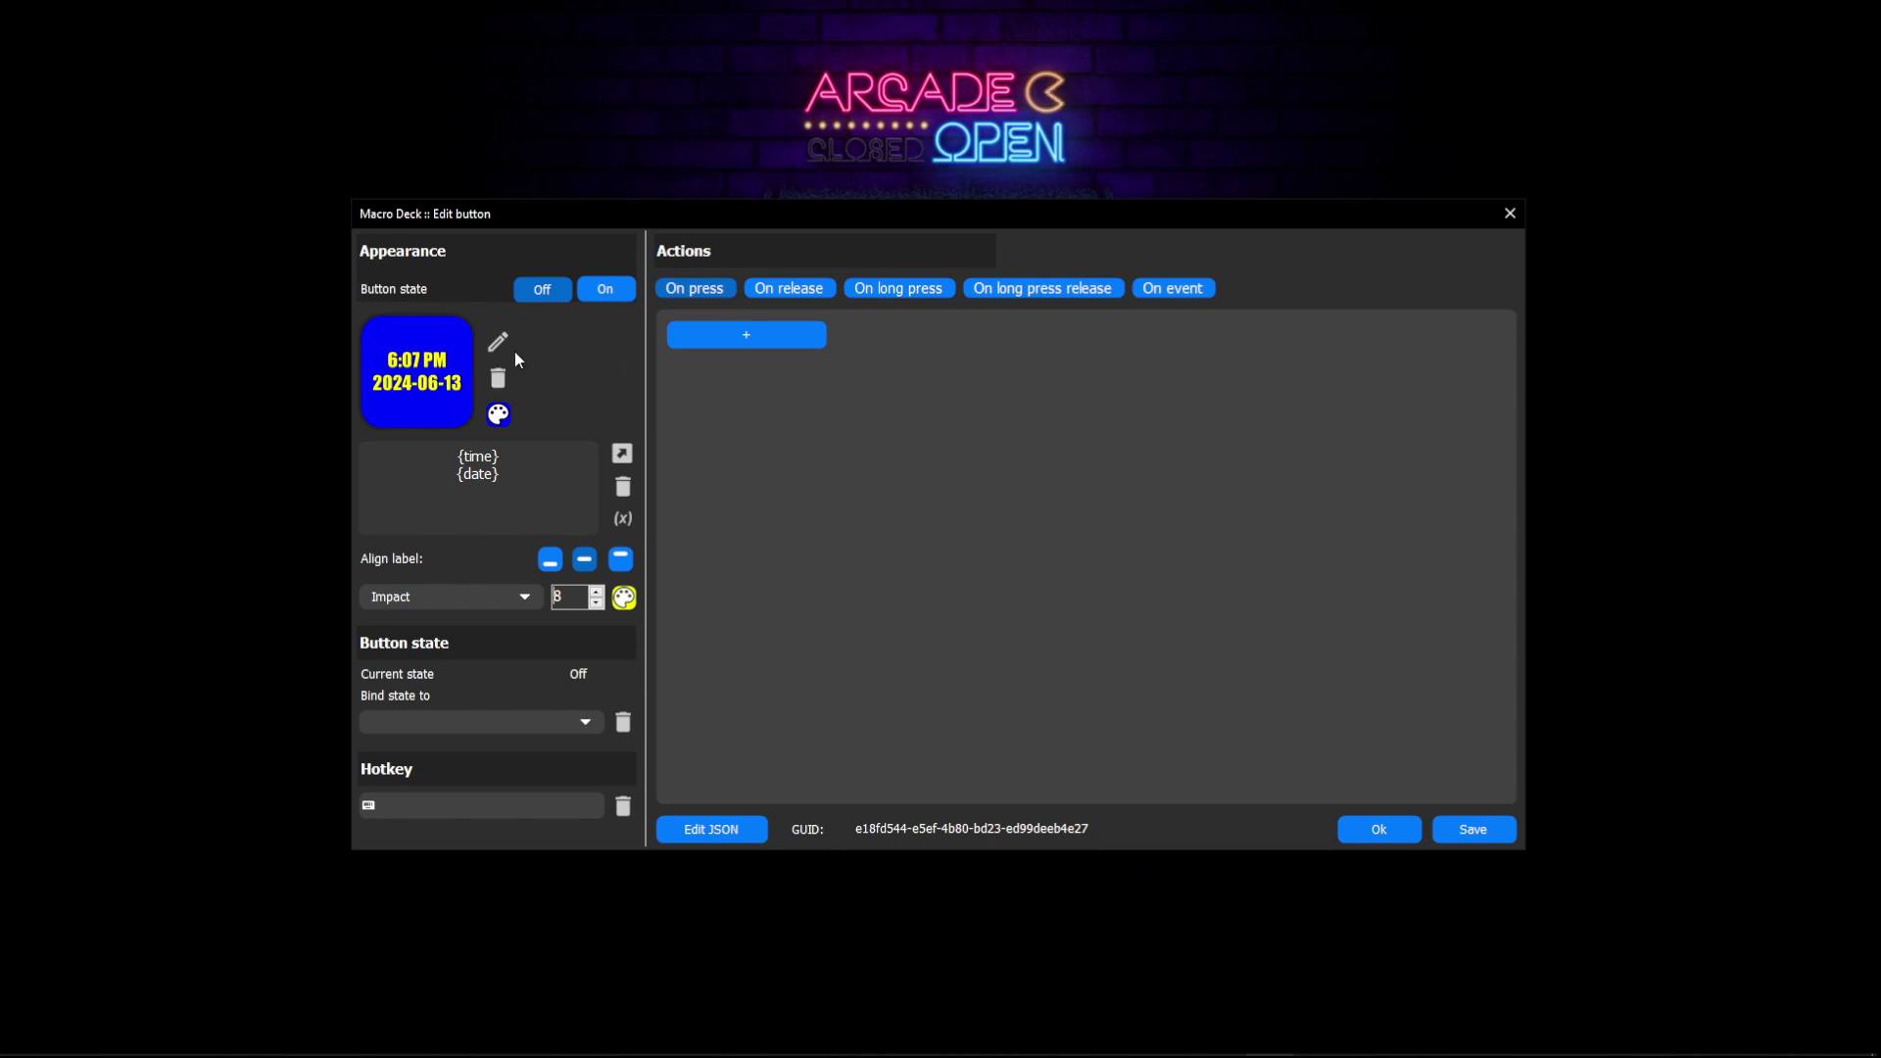
left_click(1380, 832)
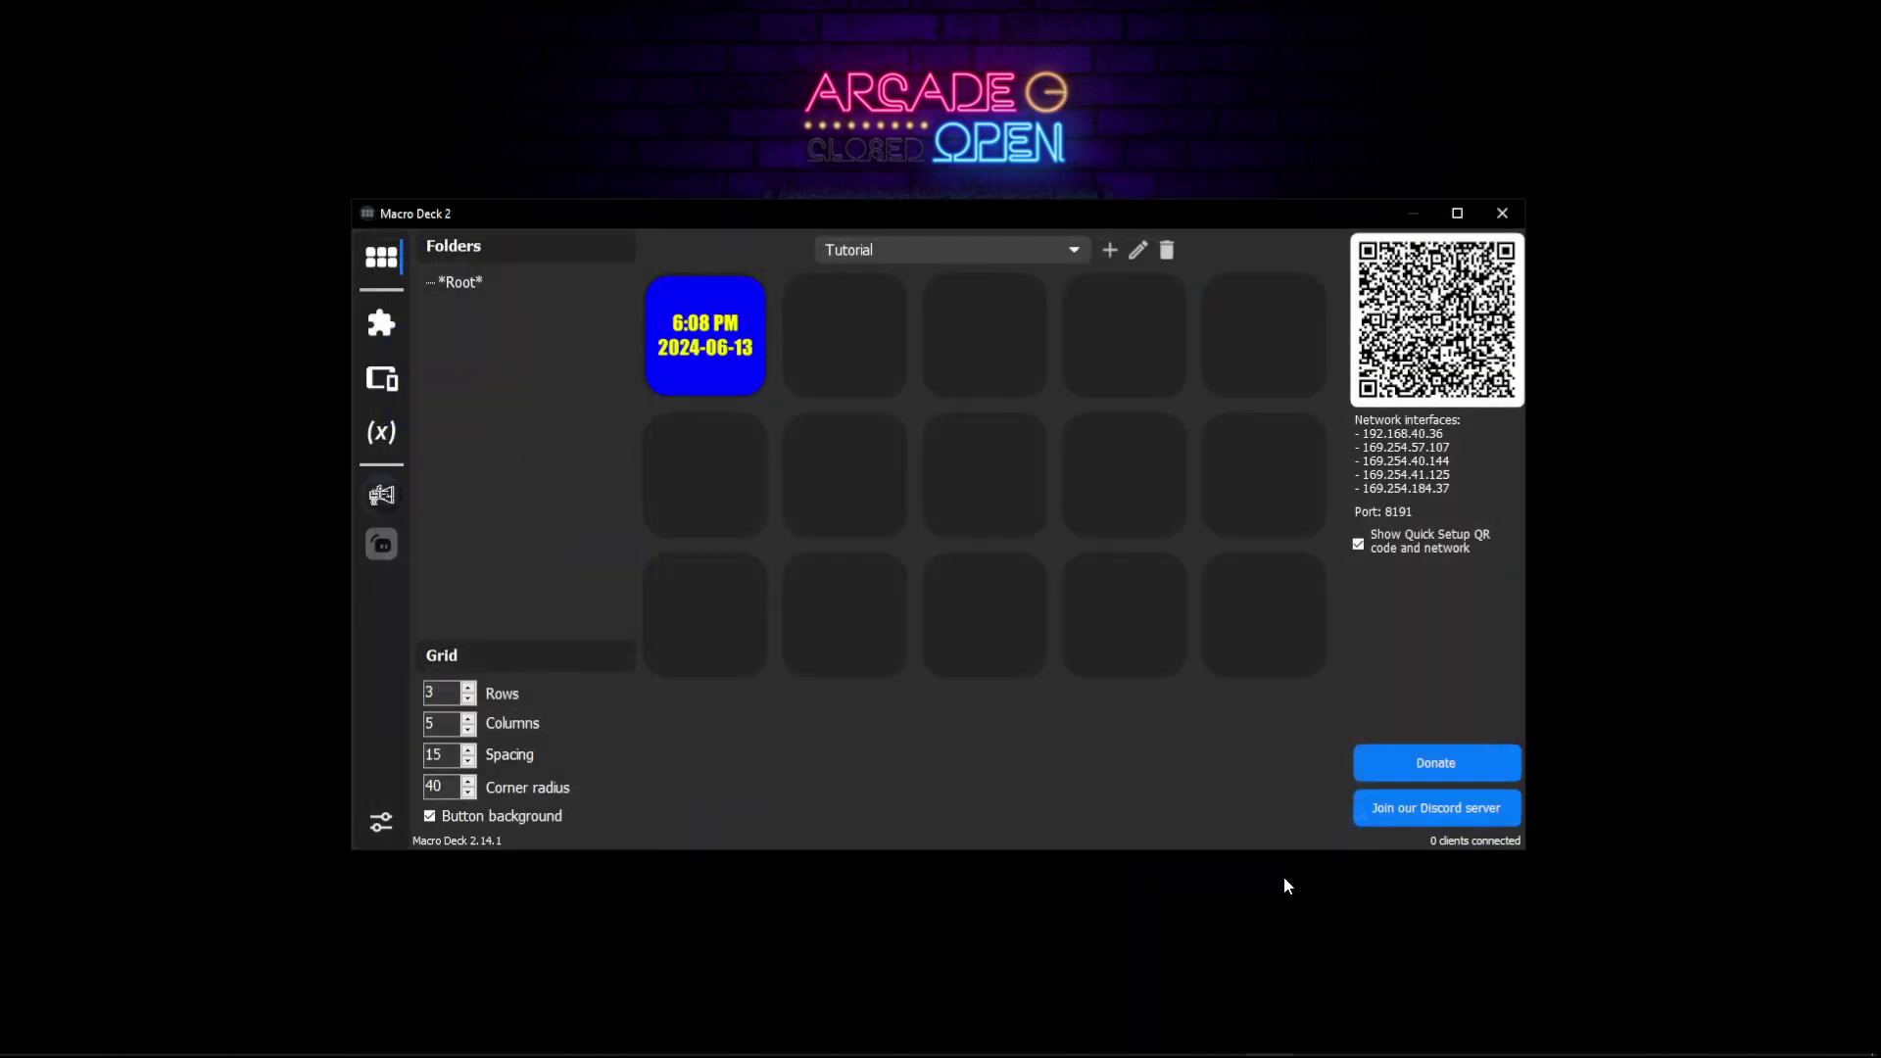
Step: Edit the first button in the grid's second row and insert the volume_level variable into its label
right_click(711, 342)
left_click(749, 391)
right_click(684, 479)
left_click(750, 485)
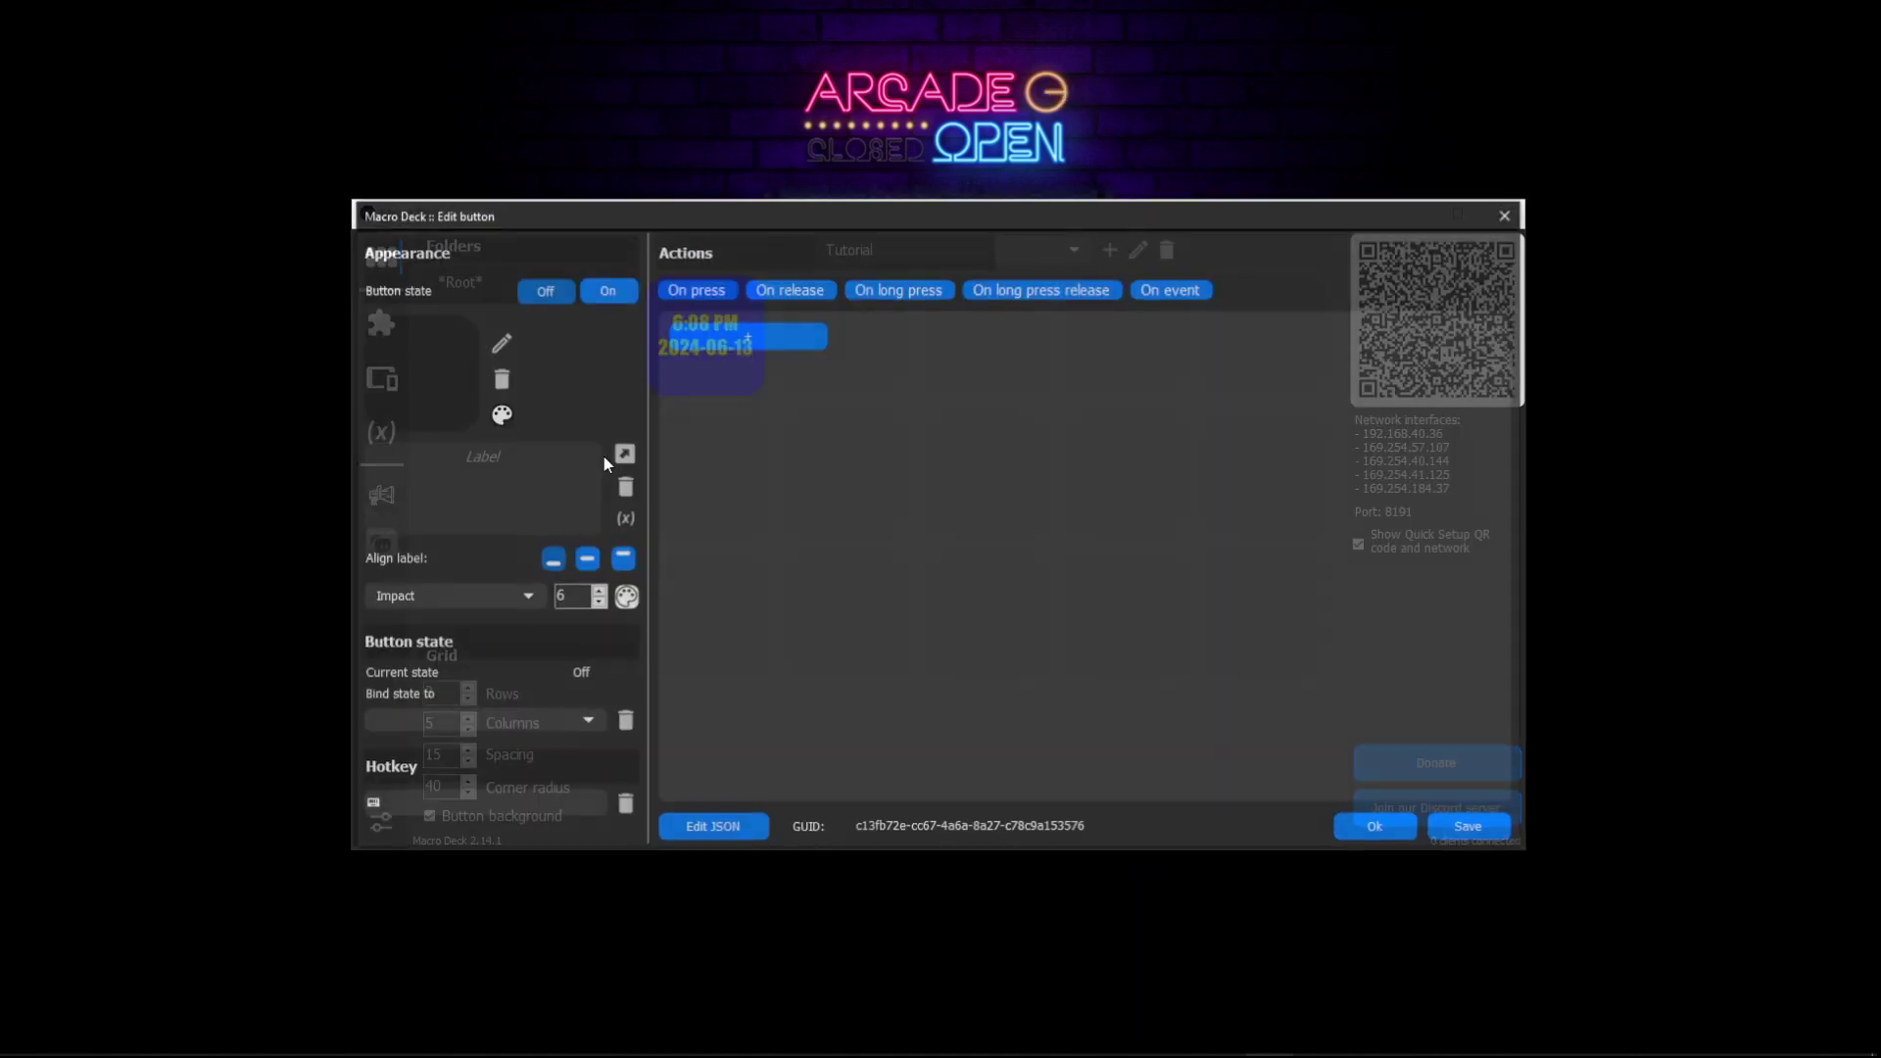
left_click(622, 517)
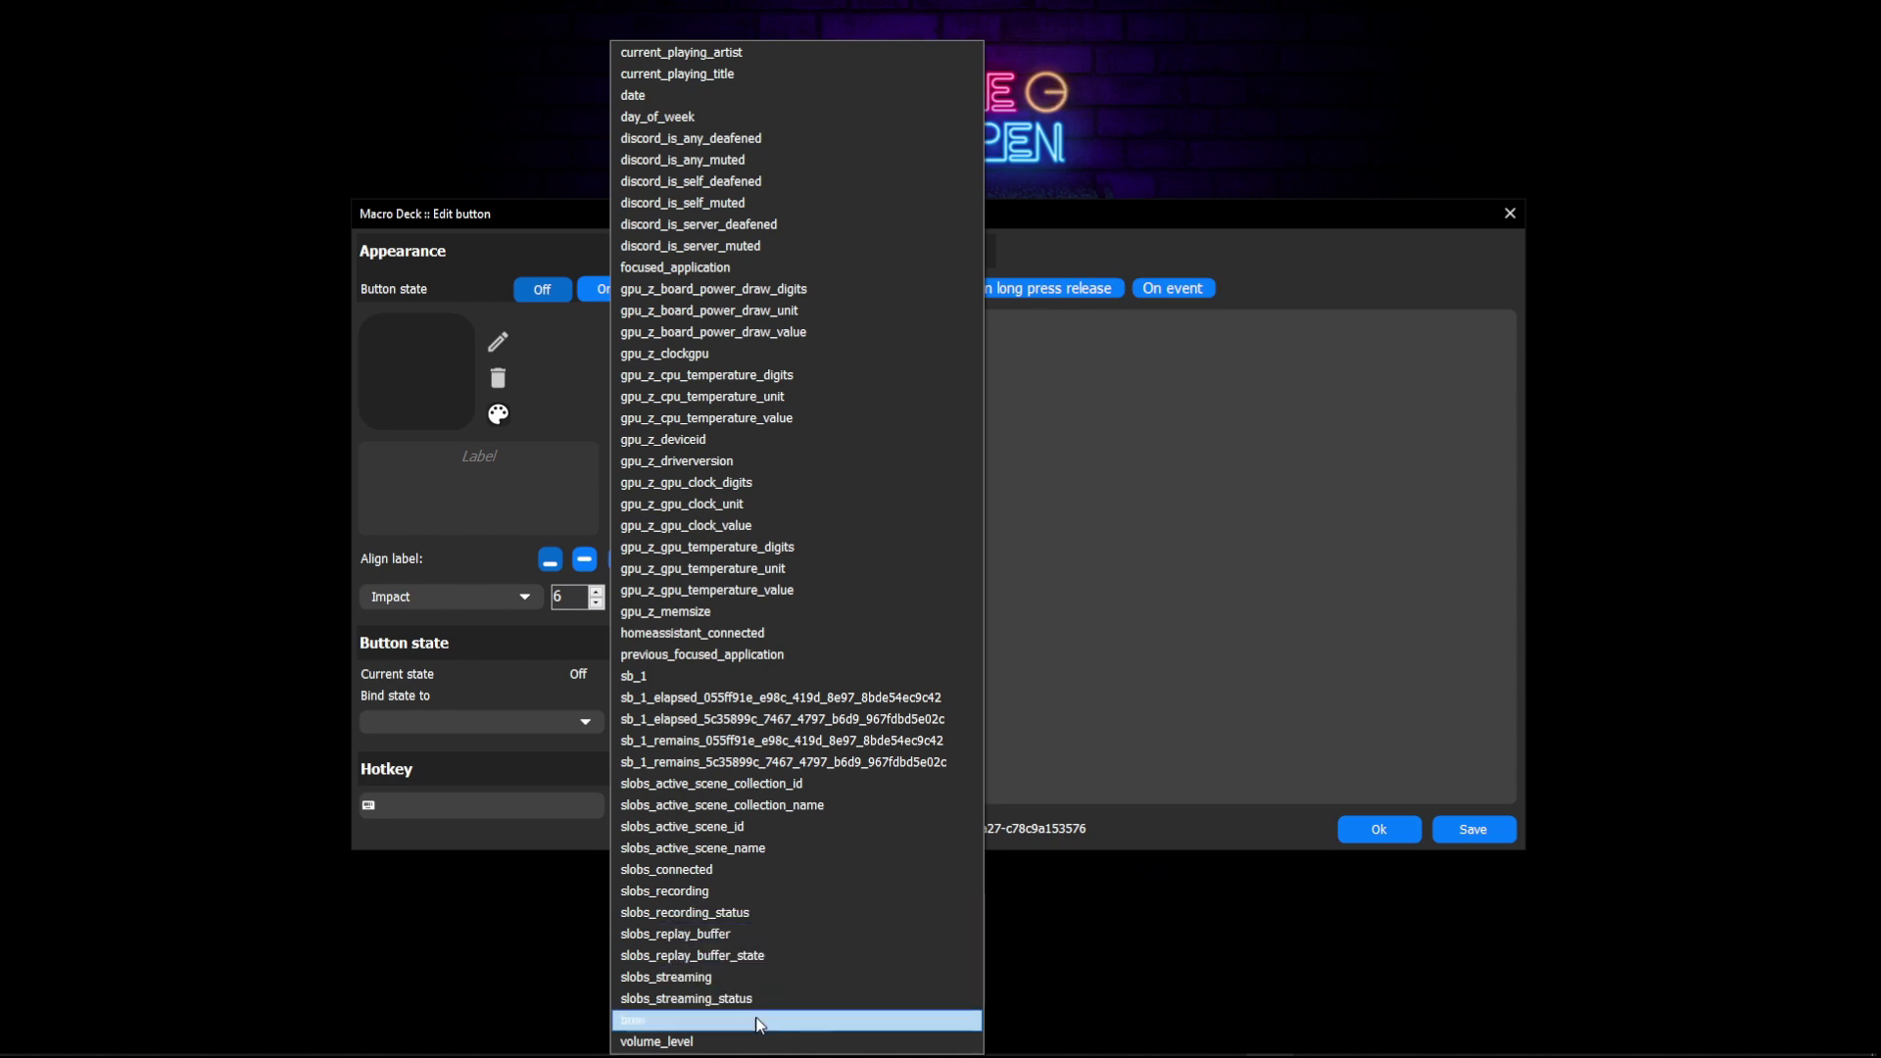
left_click(742, 1042)
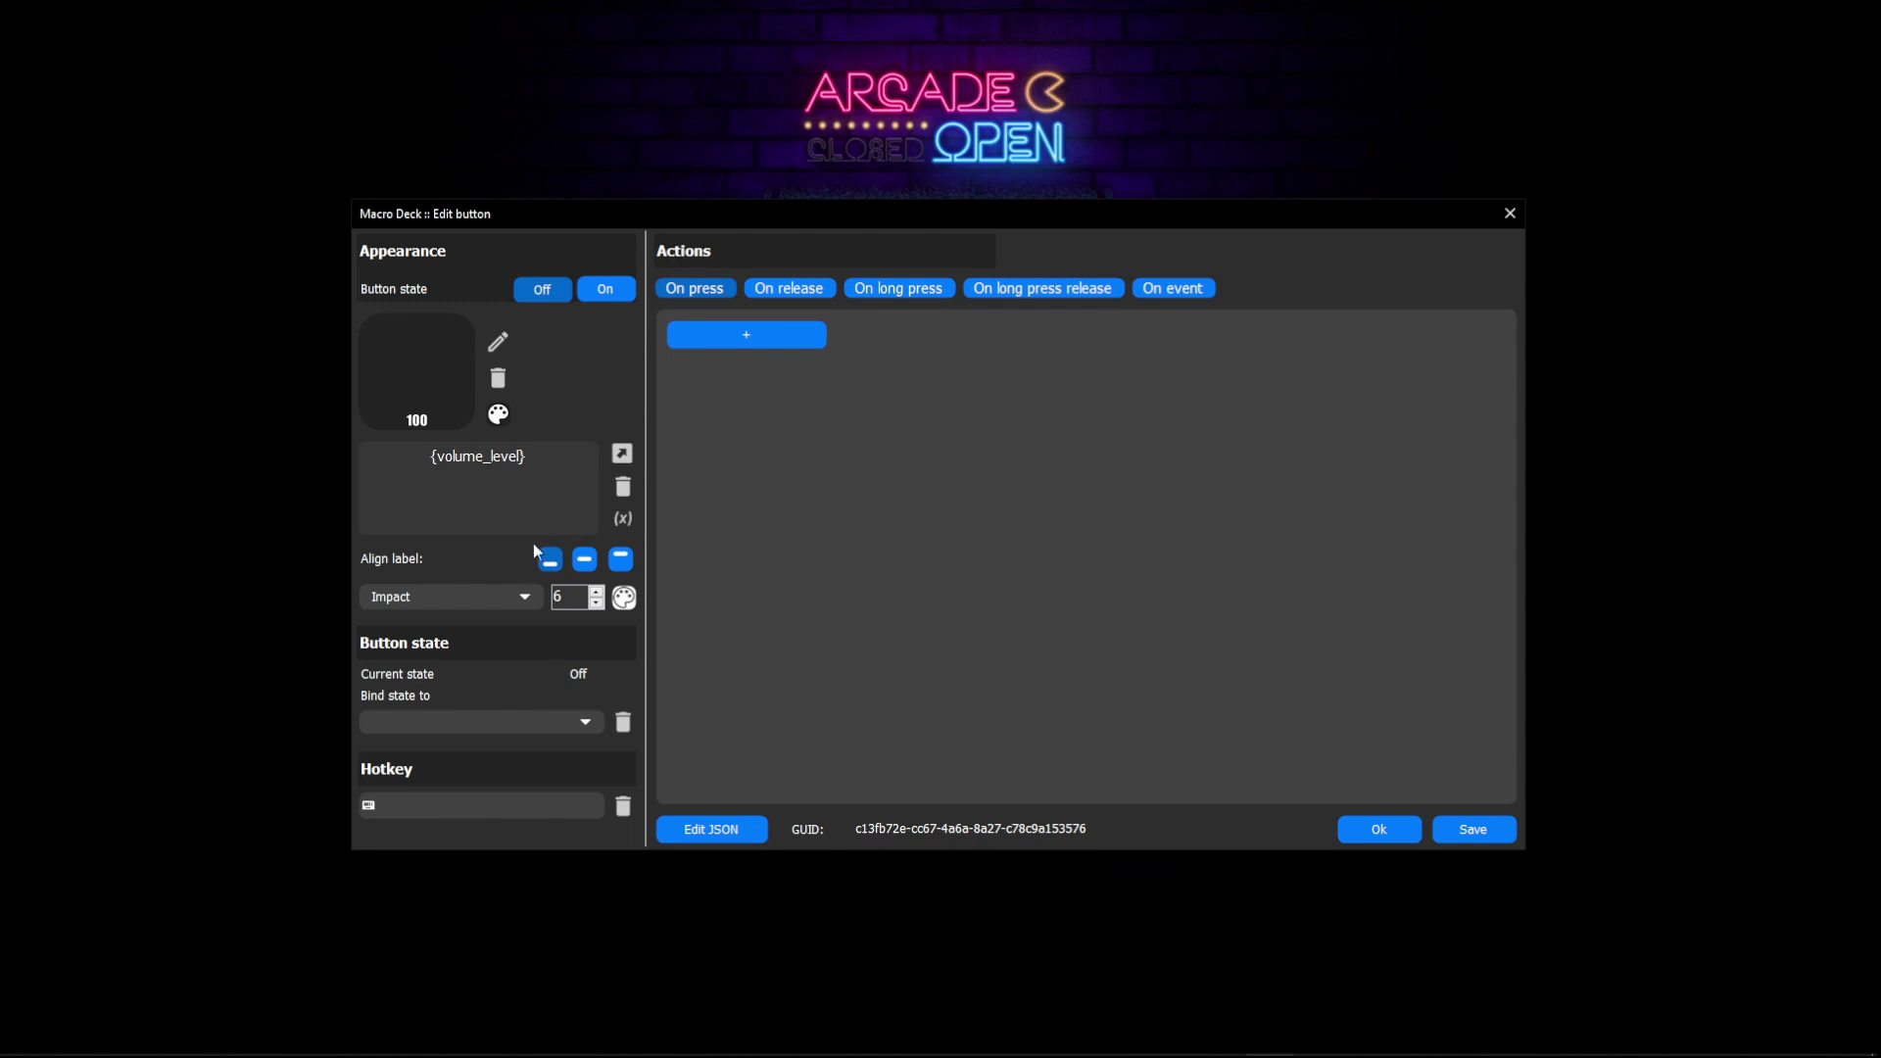
Step: Align the volume label to the middle of the button and enlarge its font size to 18
left_click(585, 558)
left_click(597, 592)
left_click(597, 591)
left_click(597, 592)
left_click(597, 592)
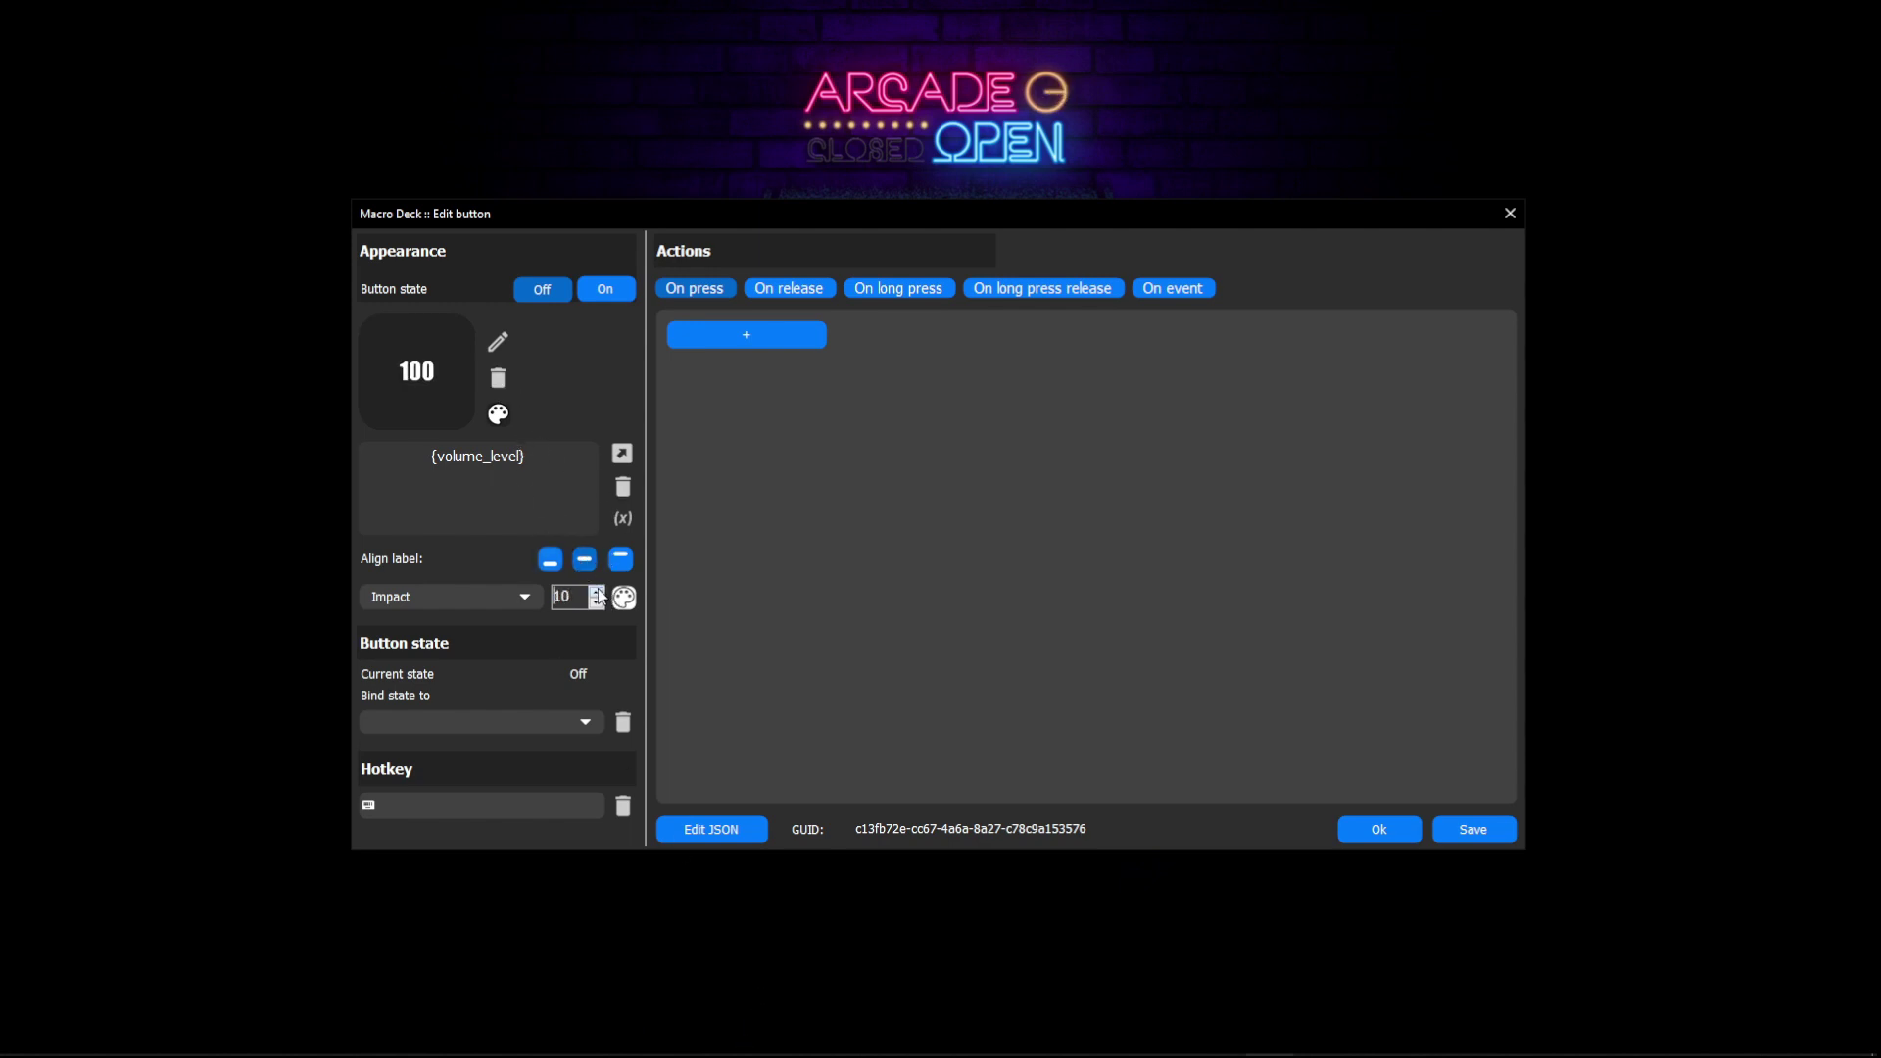
left_click(597, 592)
left_click(596, 592)
left_click(597, 592)
left_click(597, 591)
left_click(597, 592)
left_click(596, 591)
left_click(597, 592)
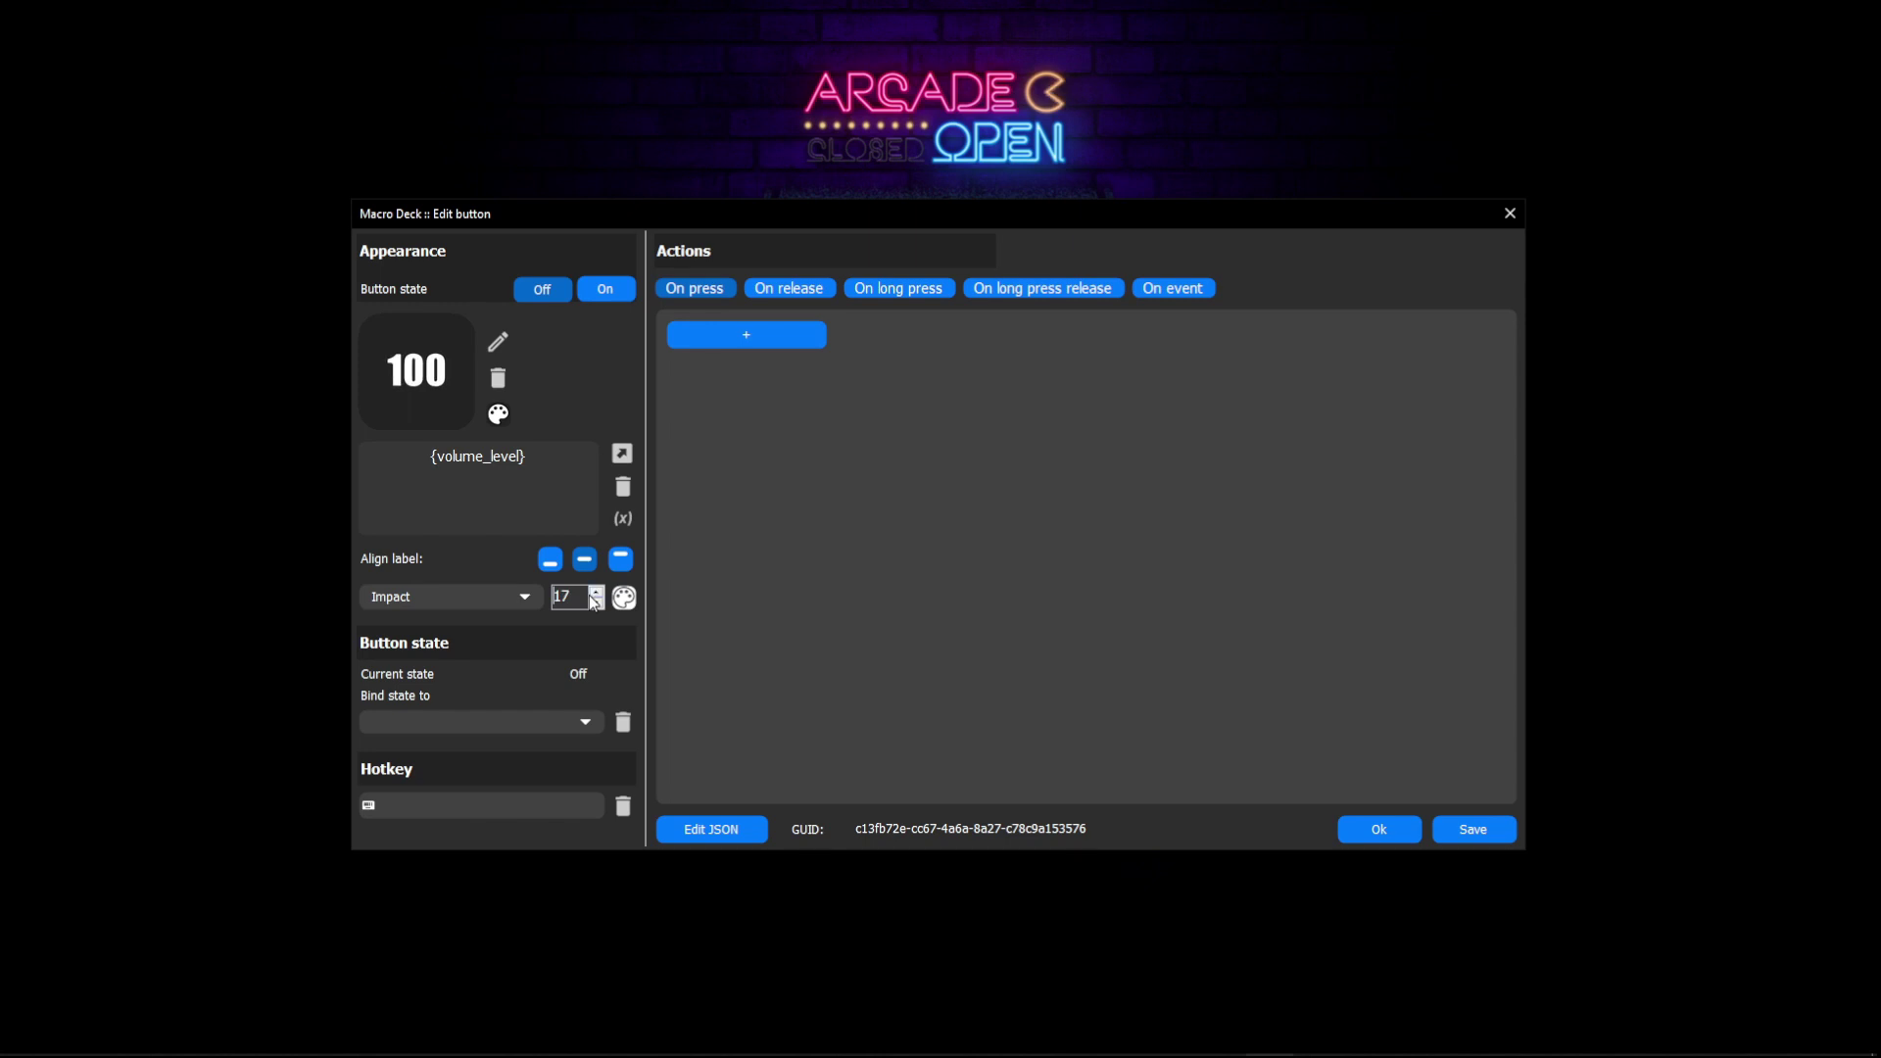
left_click(597, 591)
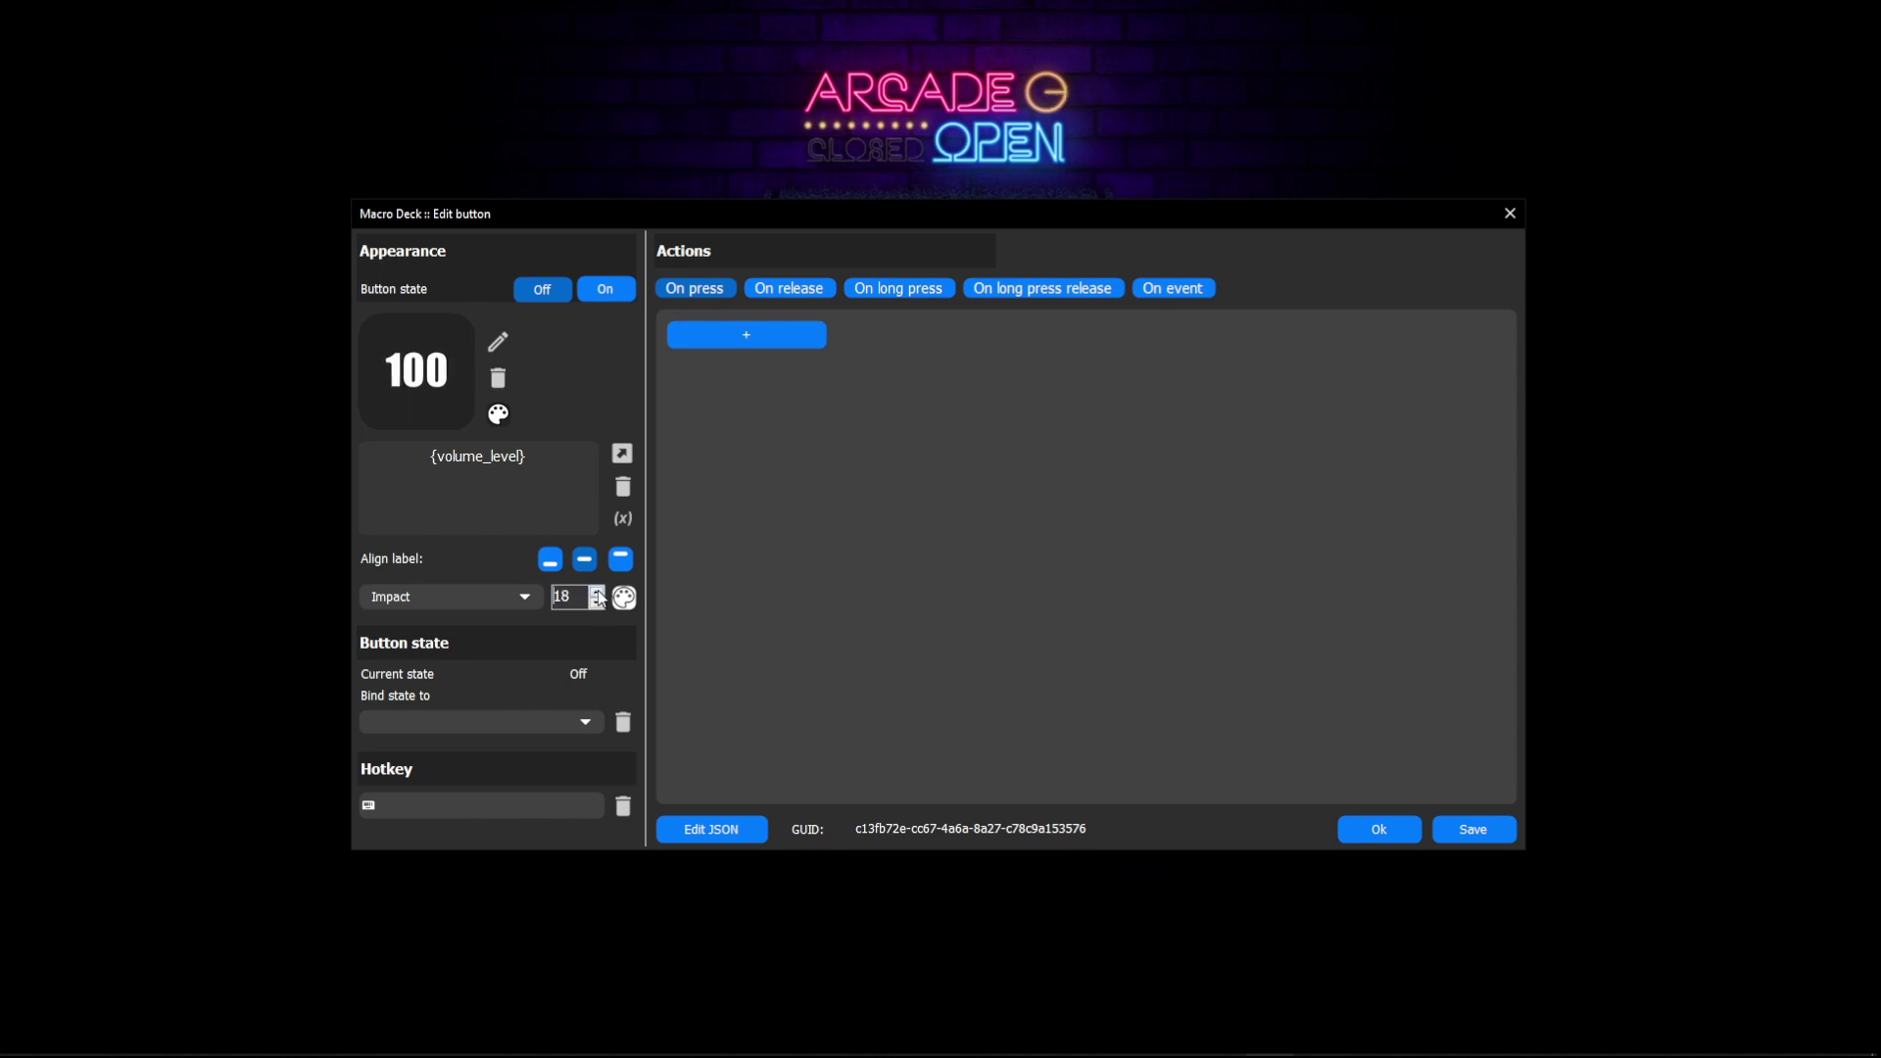
left_click(597, 604)
left_click(596, 594)
Step: Add the text "Vol LVL" on a second line beneath the volume_level variable
key("Return")
type("Vol")
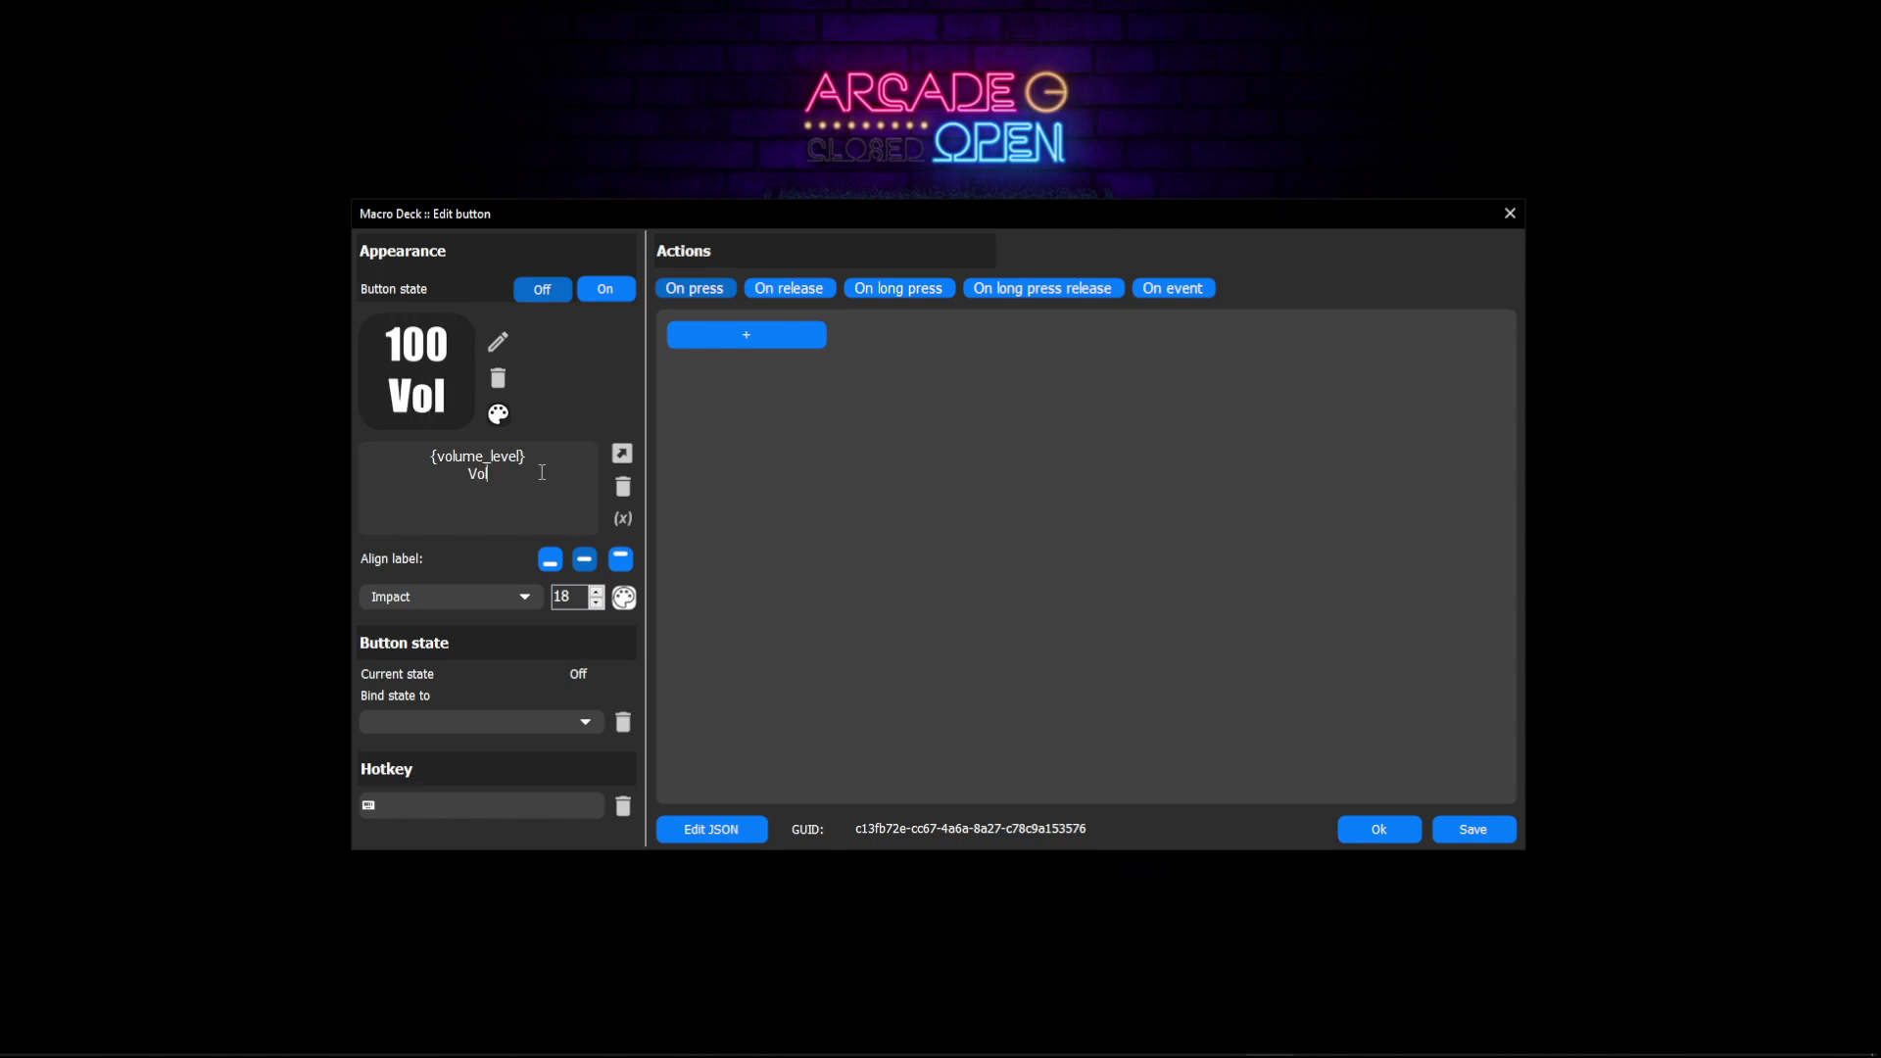
type(" LVL")
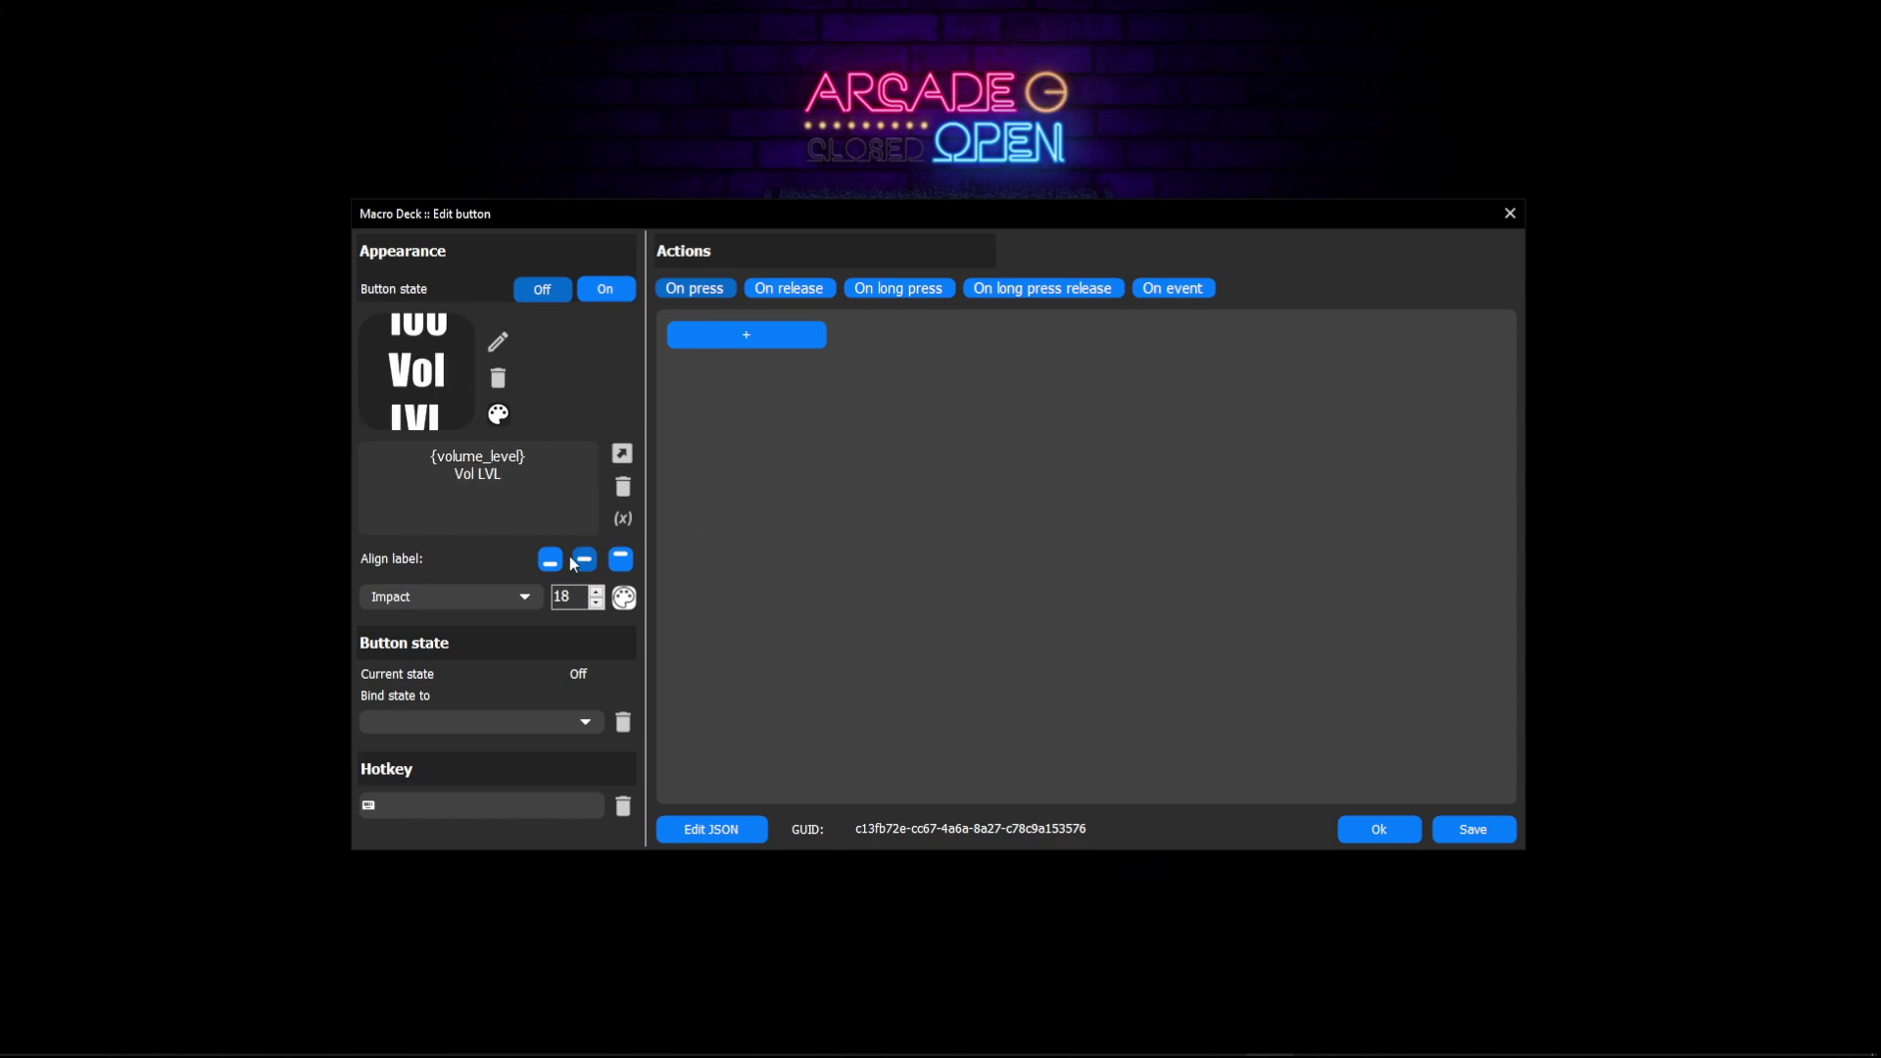
Step: Reduce the volume label's font size to 13 and accept the button
left_click(596, 604)
left_click(596, 604)
left_click(597, 603)
left_click(597, 604)
left_click(597, 604)
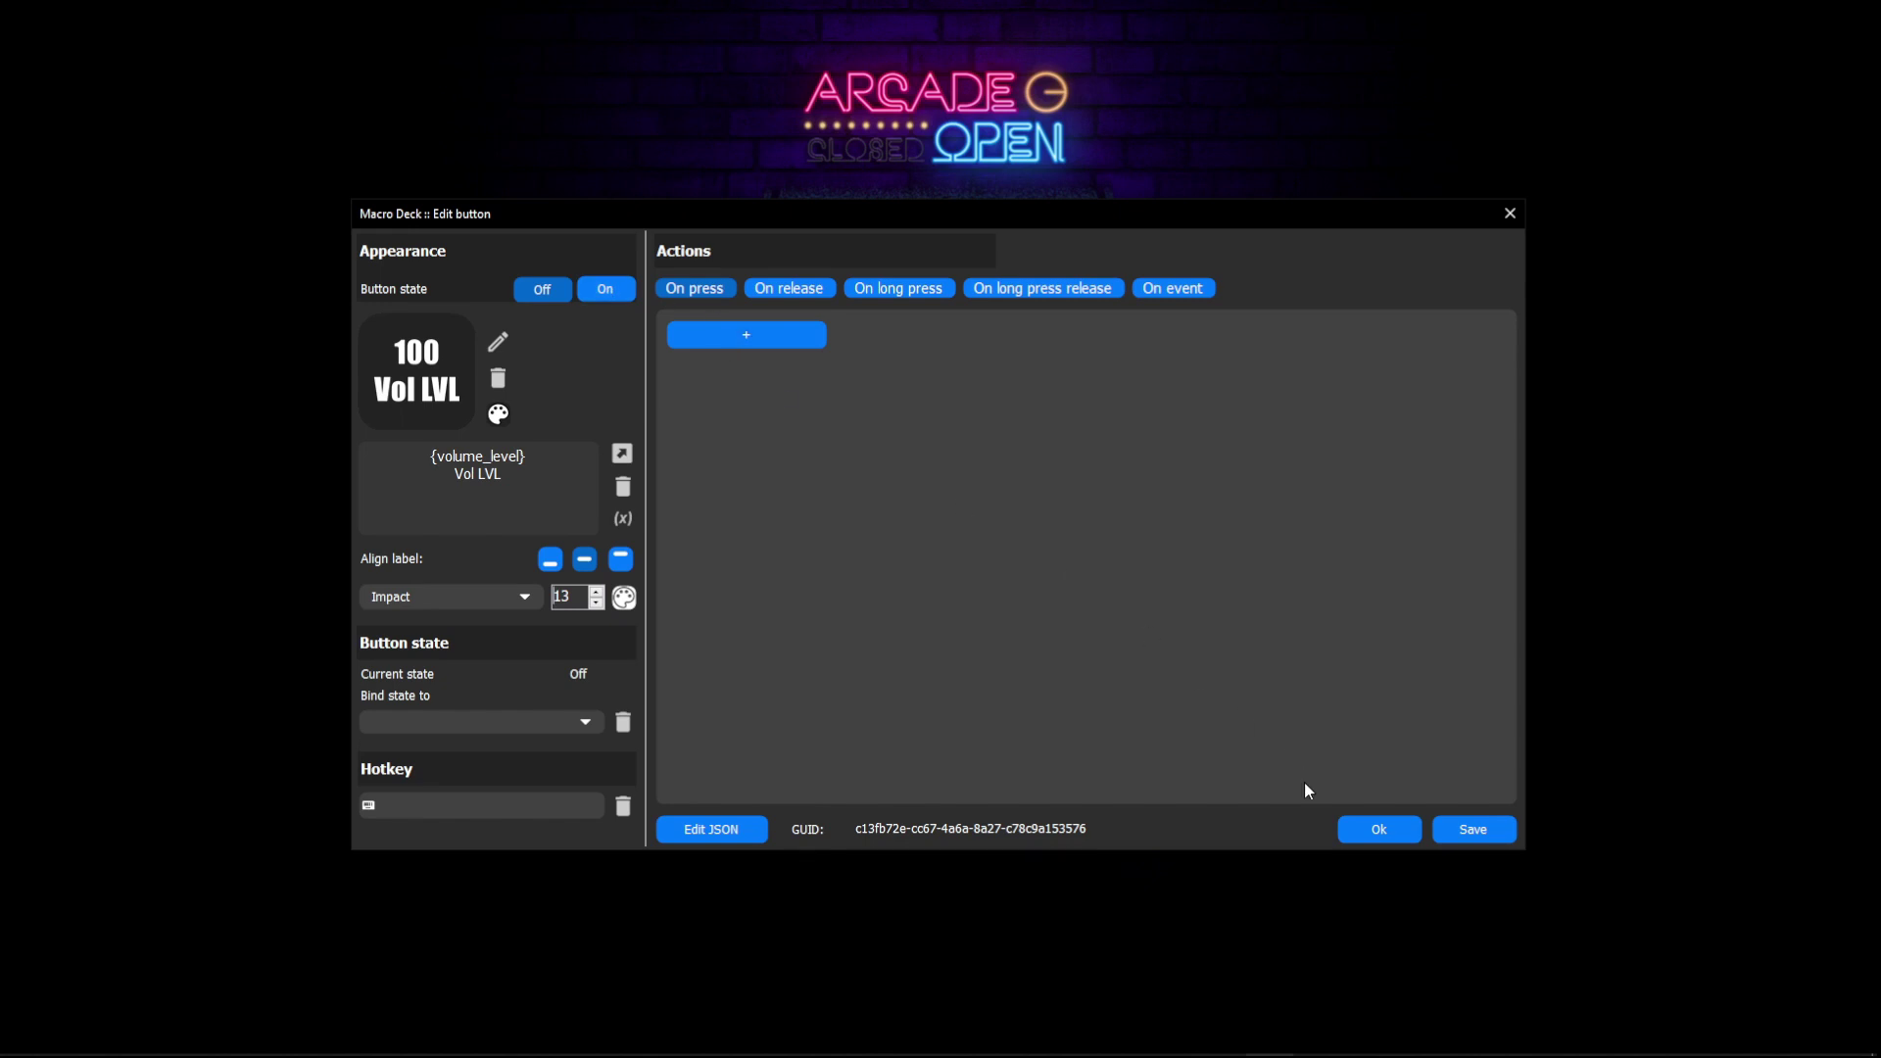
left_click(1375, 830)
Step: View the finished button layout of the Home profile and return to the Tutorial profile
left_click(1050, 257)
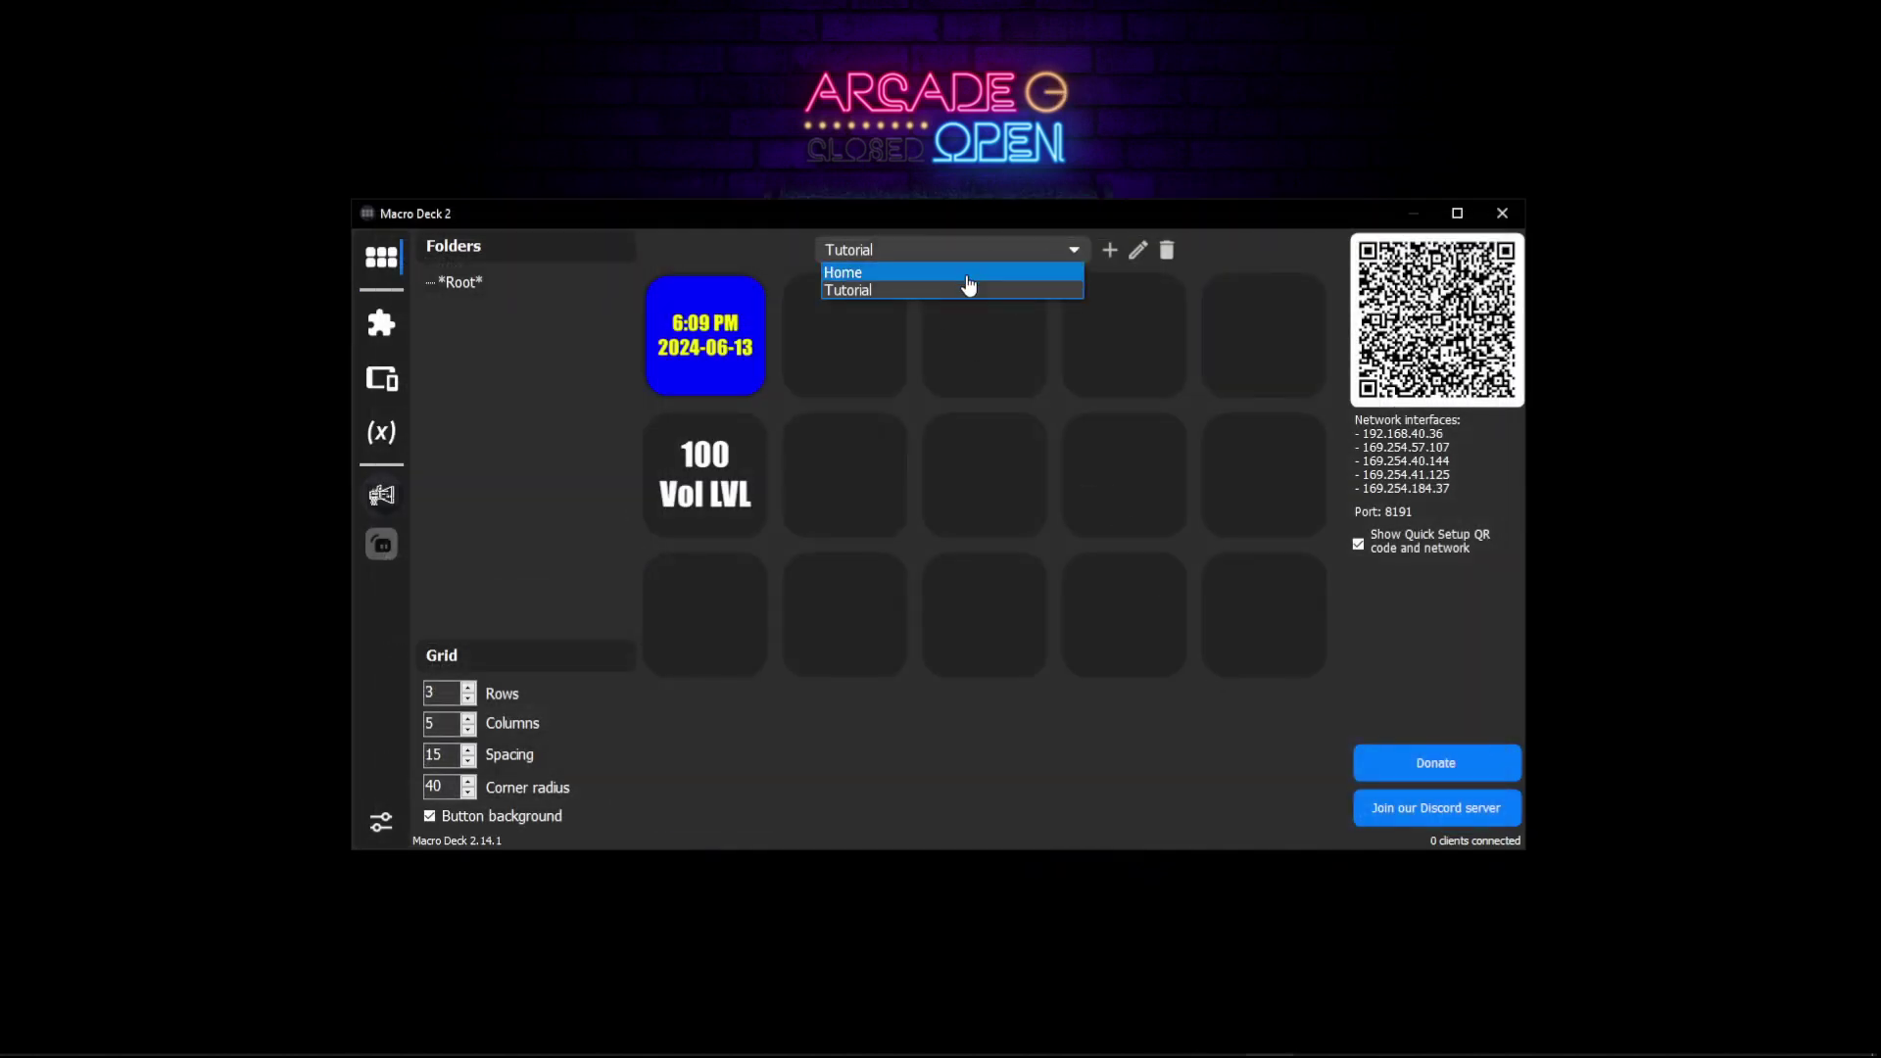
left_click(962, 270)
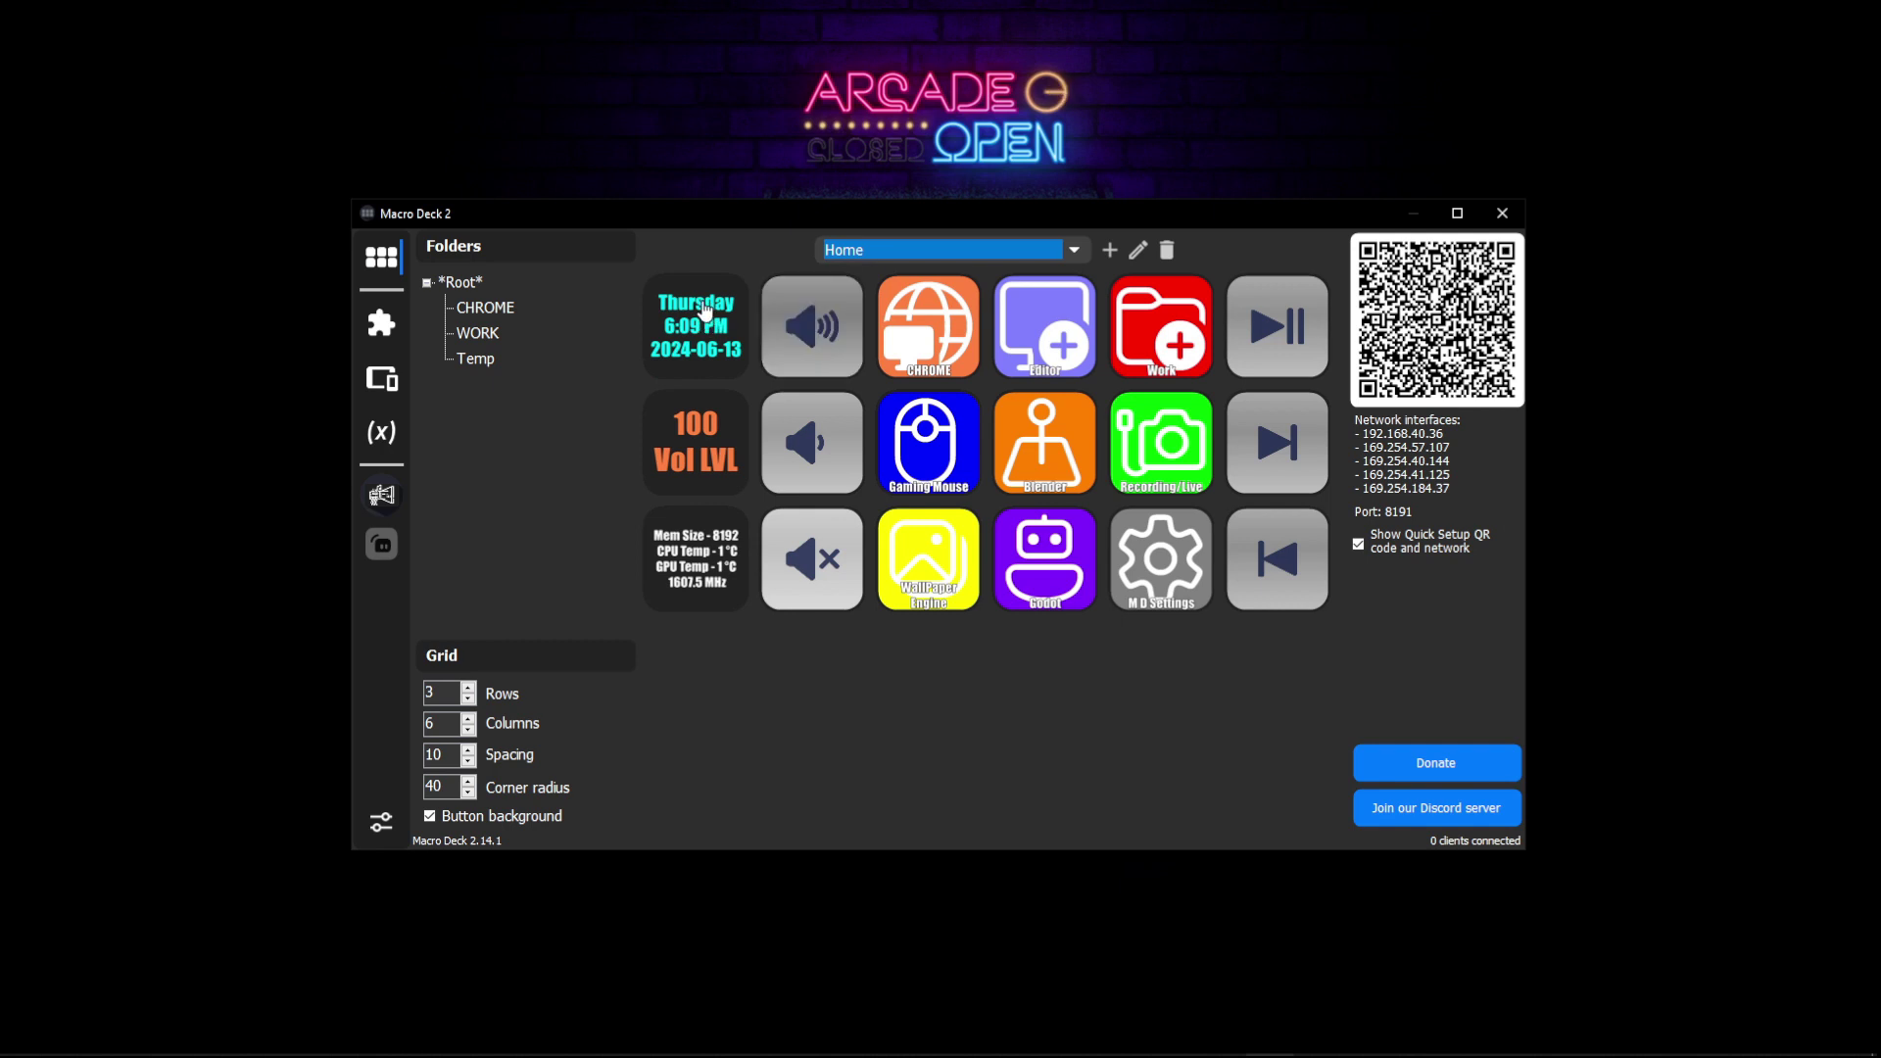
left_click(1076, 252)
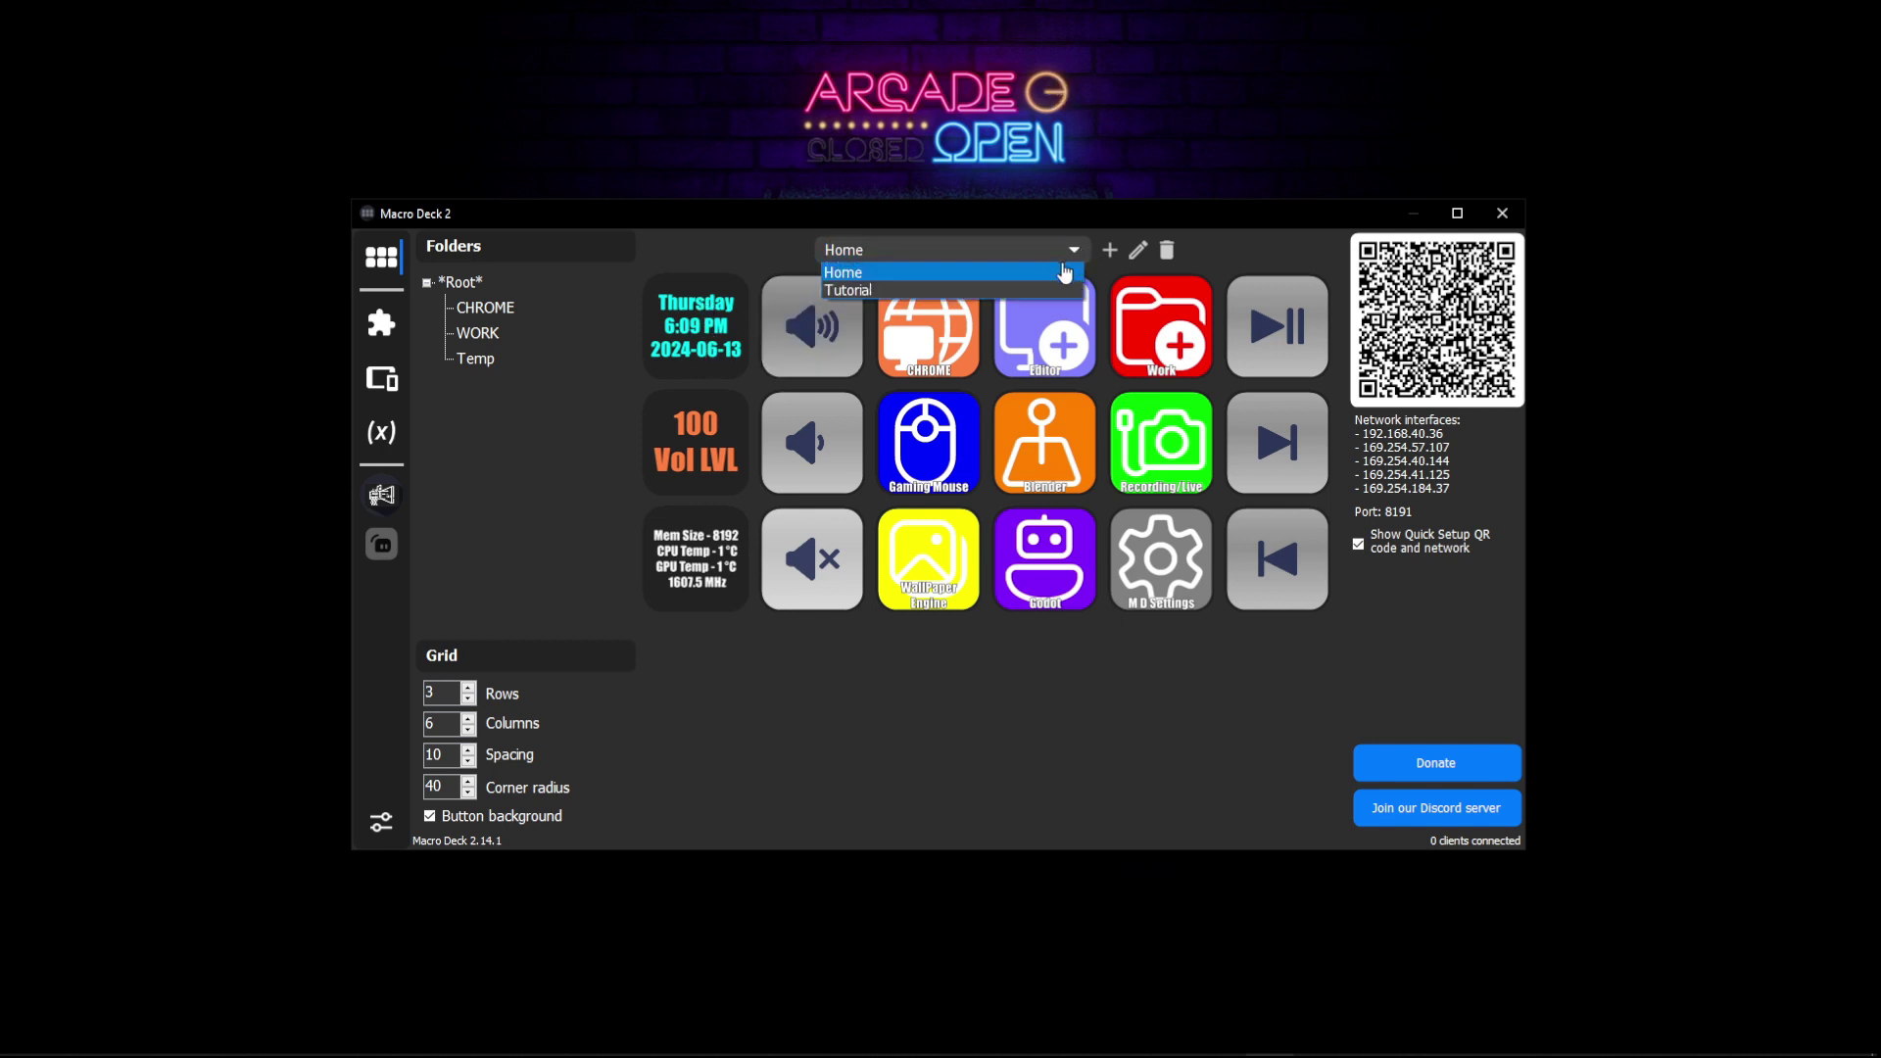
left_click(1004, 291)
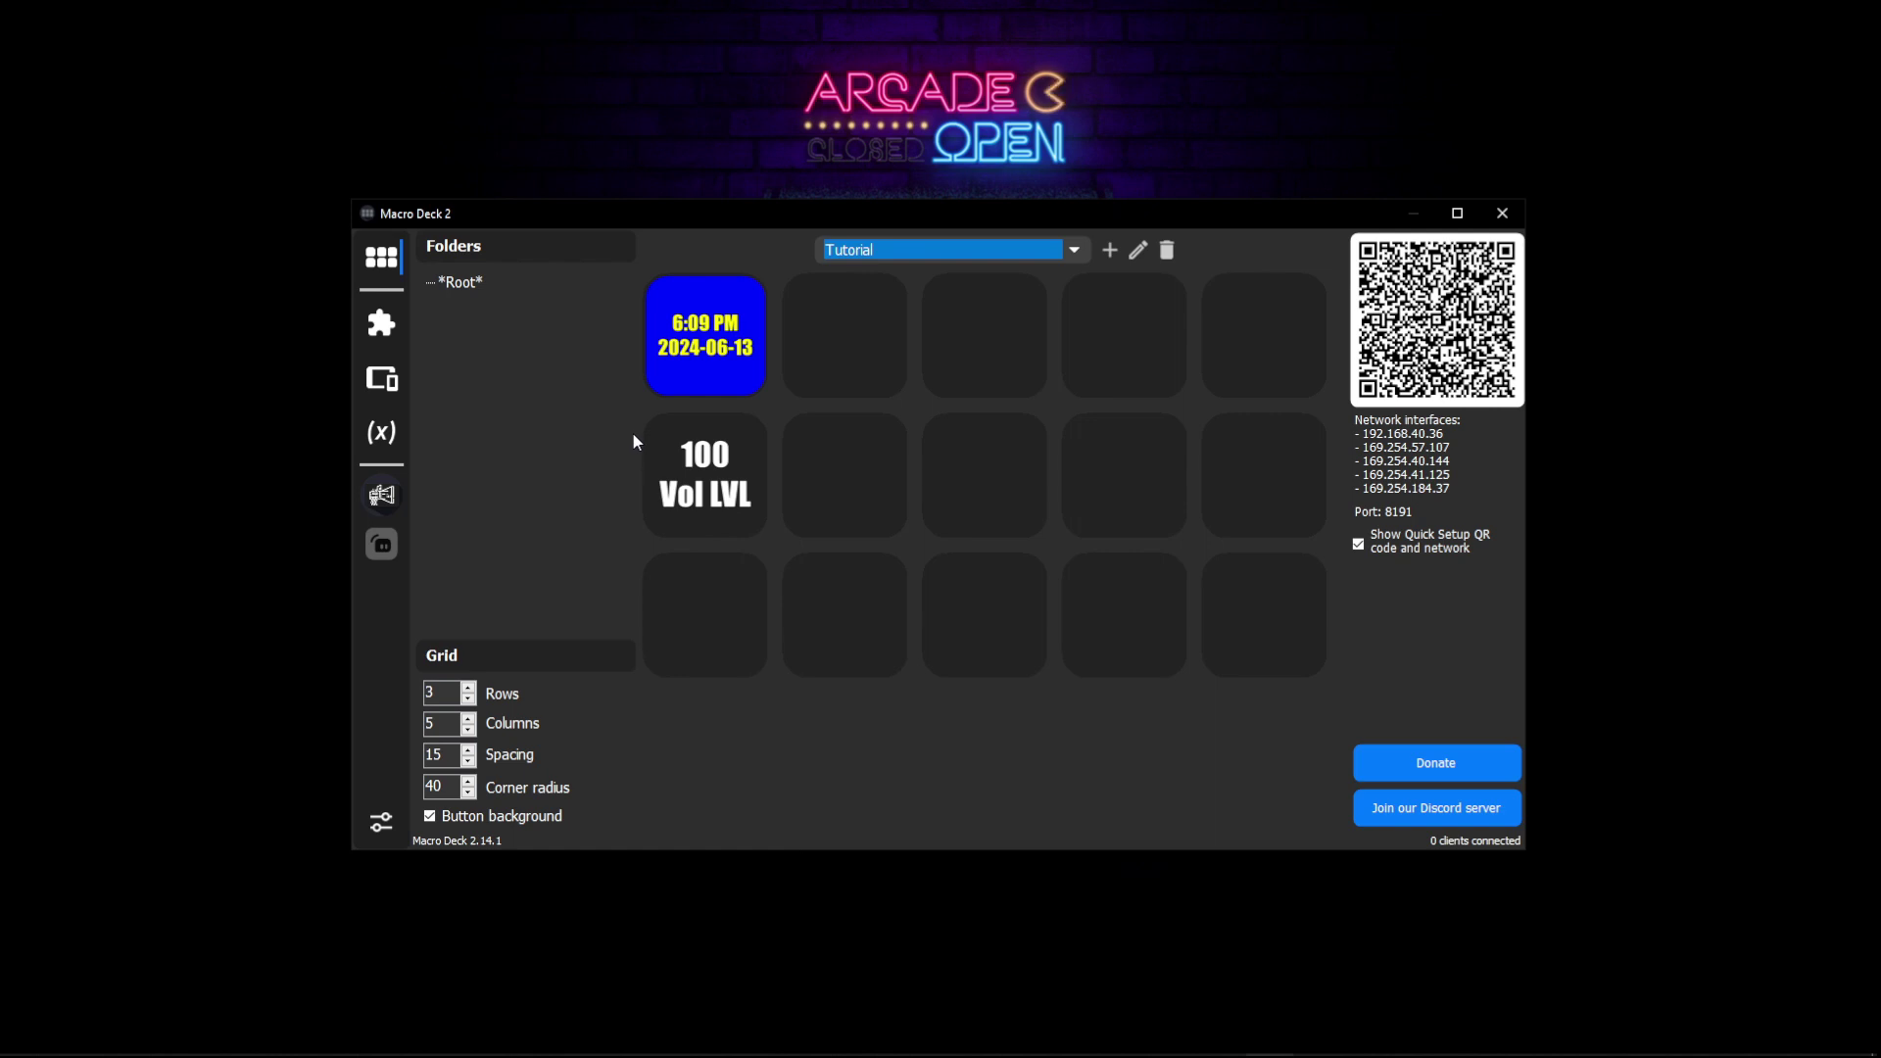
Step: Switch to the Home profile and simulate "On press" twice for the volume-up button
left_click(1067, 257)
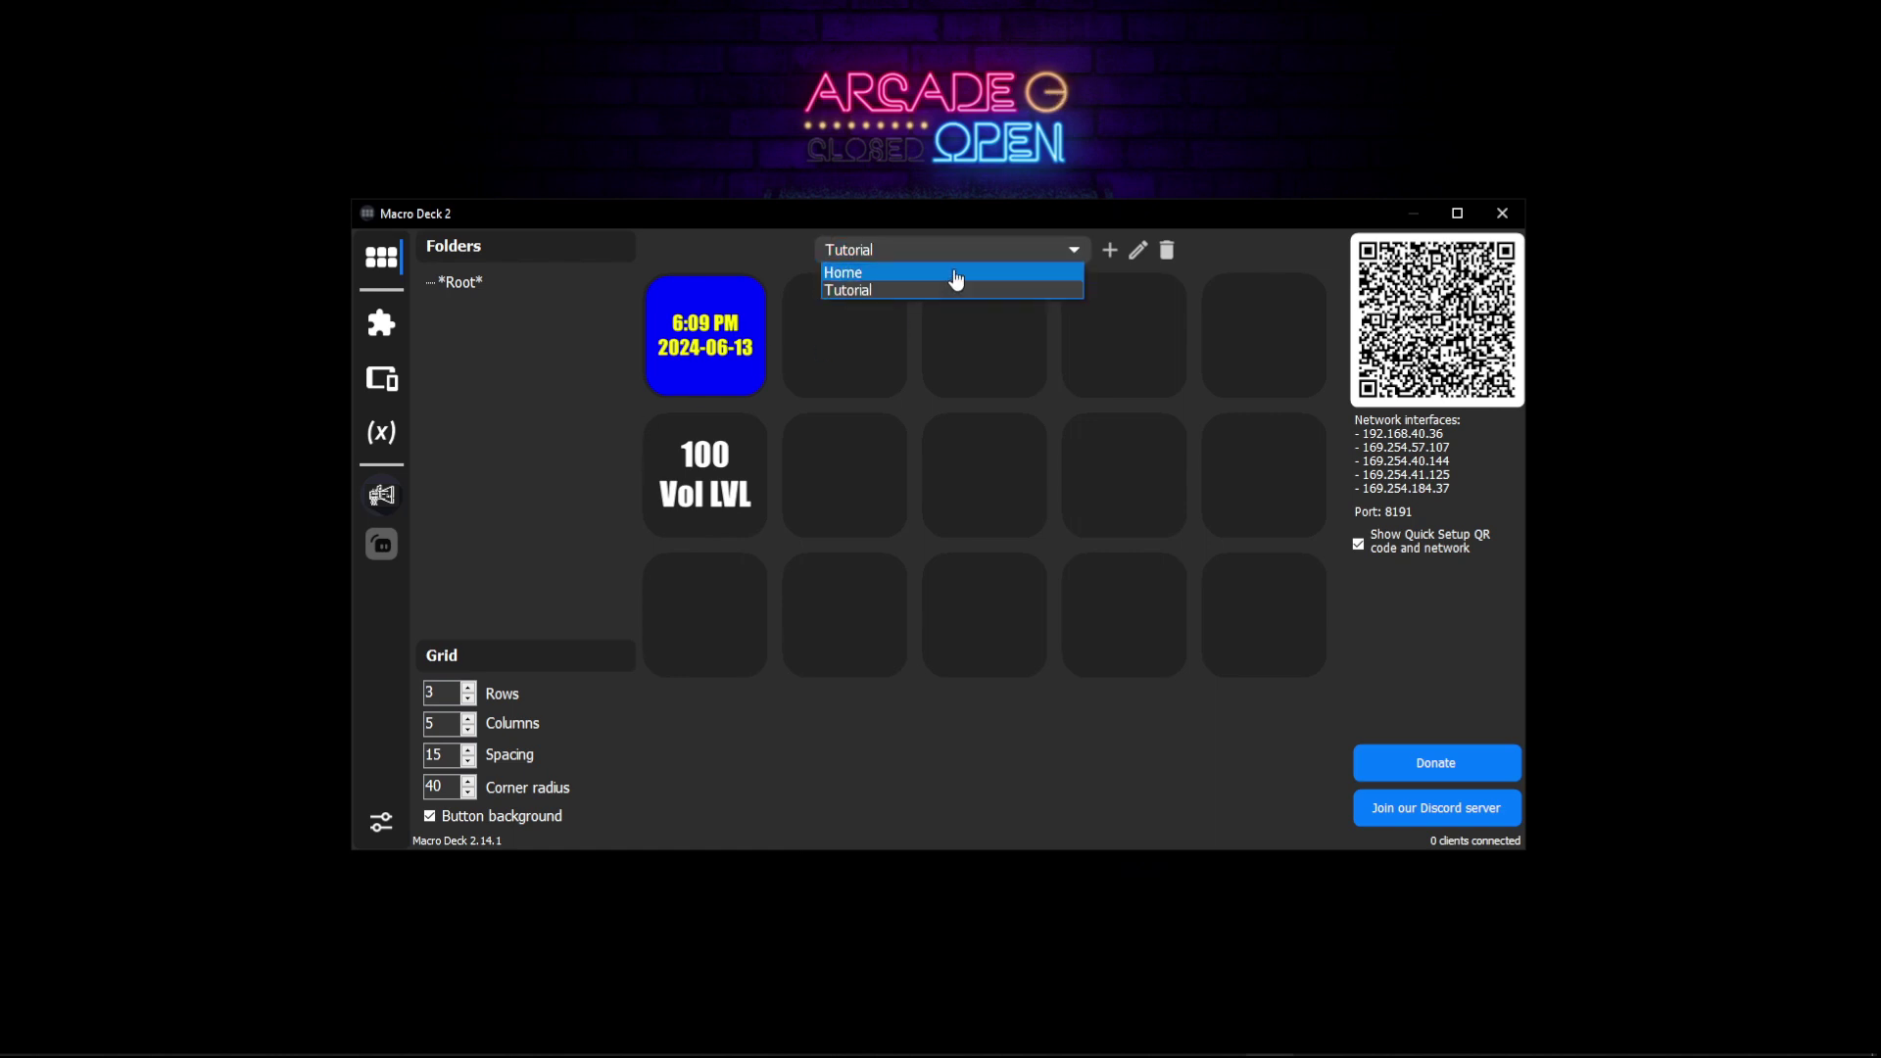
left_click(956, 272)
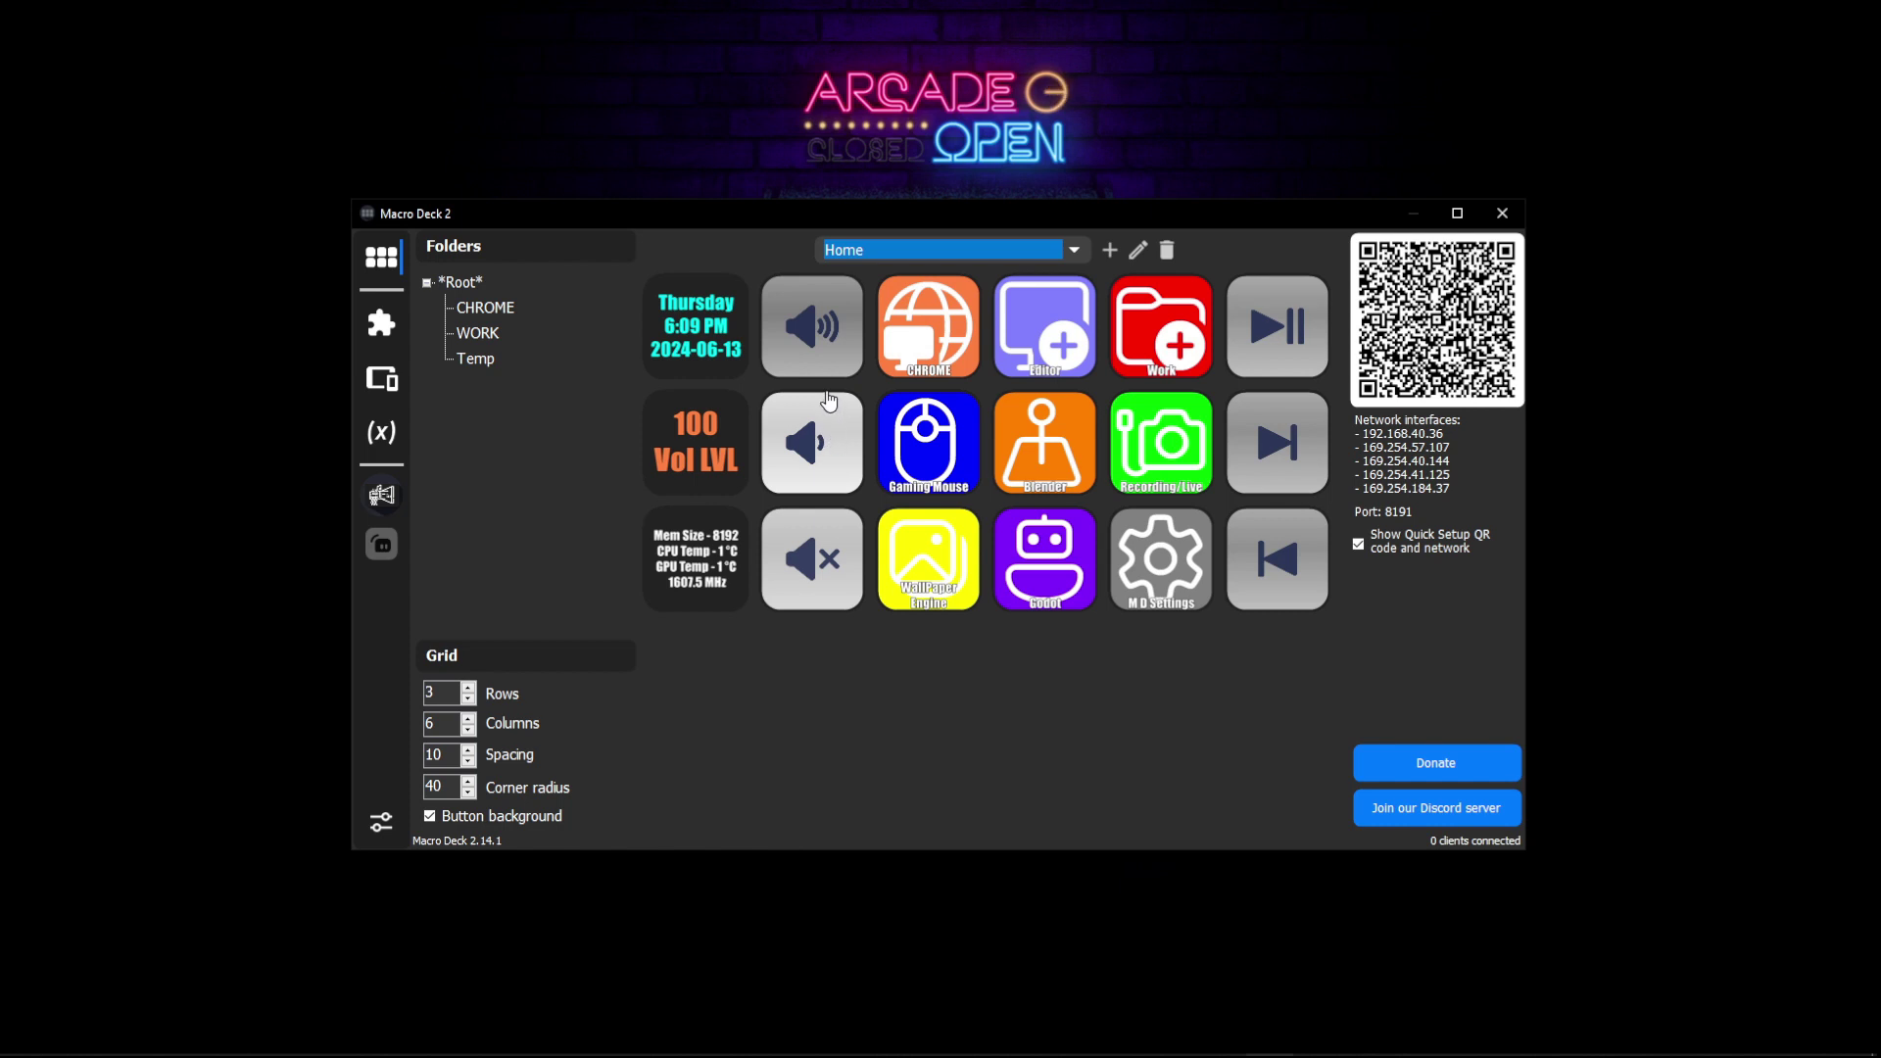
right_click(829, 324)
left_click(848, 369)
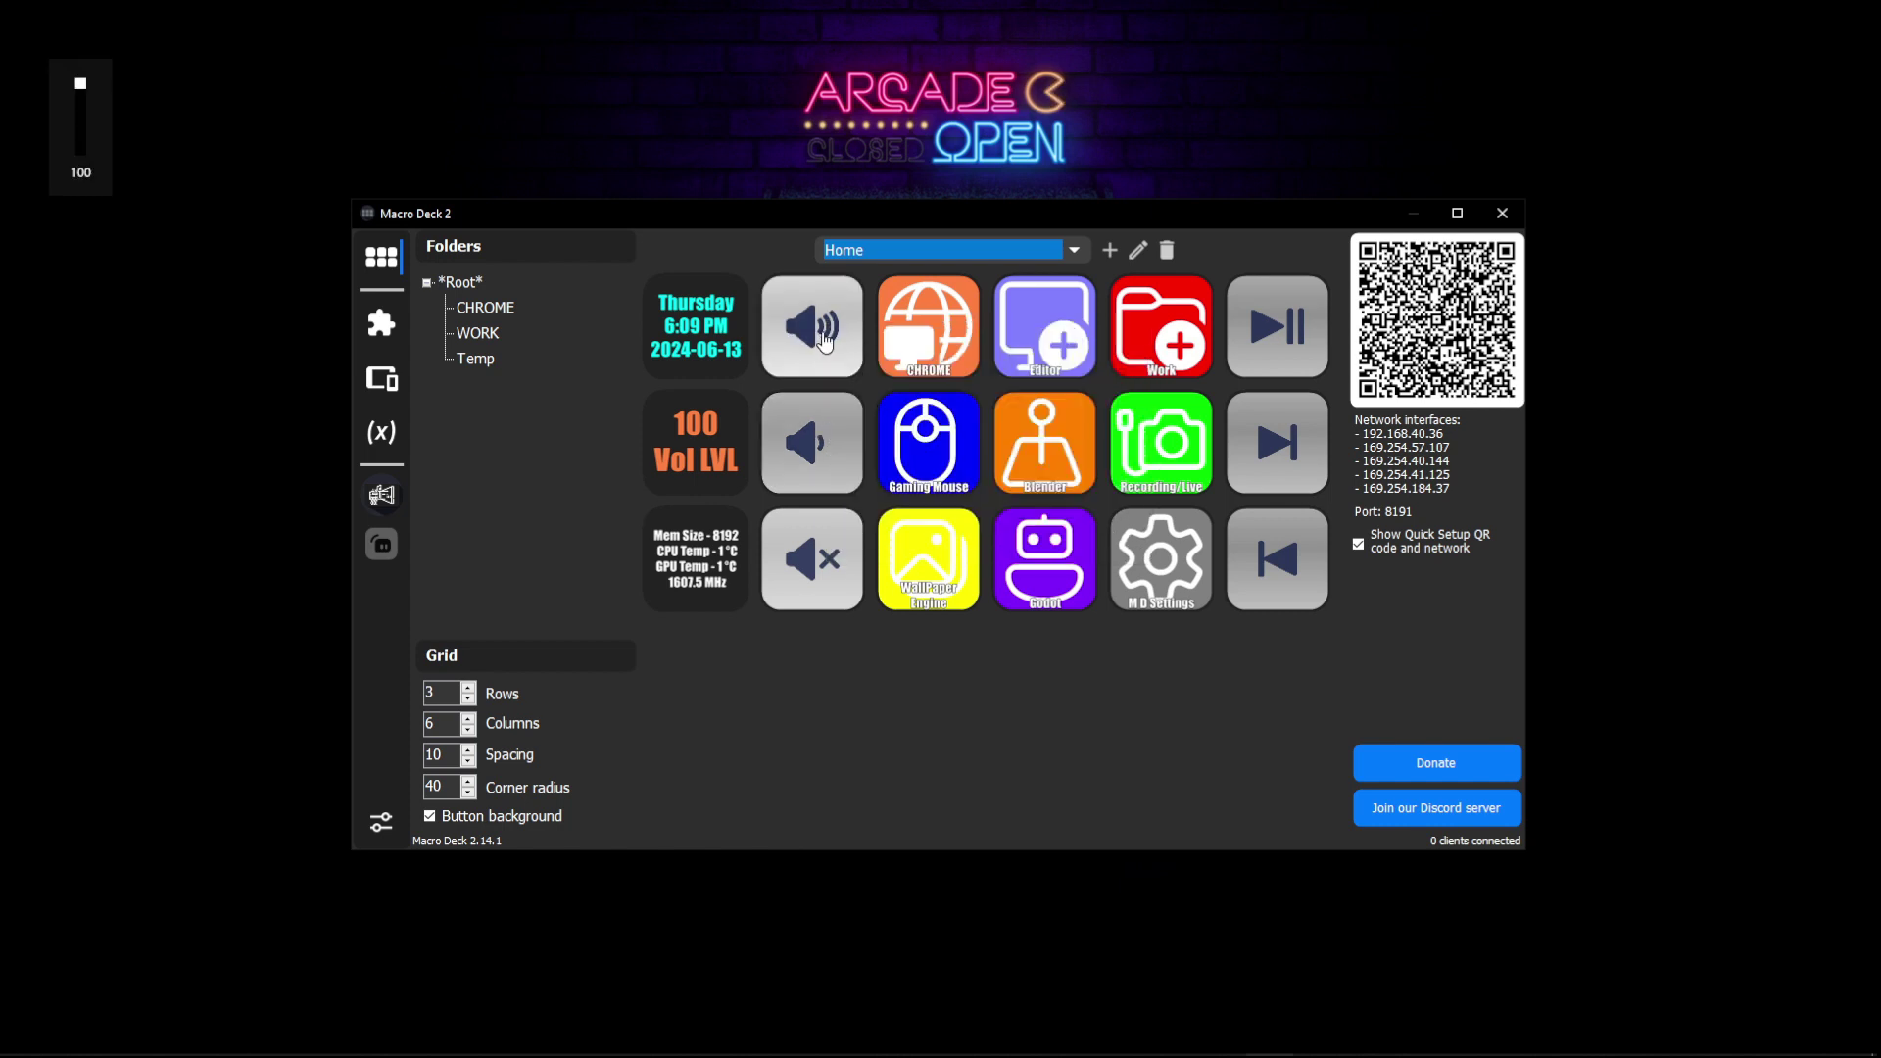
right_click(828, 325)
left_click(842, 369)
Step: Simulate "On press" three times for the volume-down button in the Home profile
right_click(813, 434)
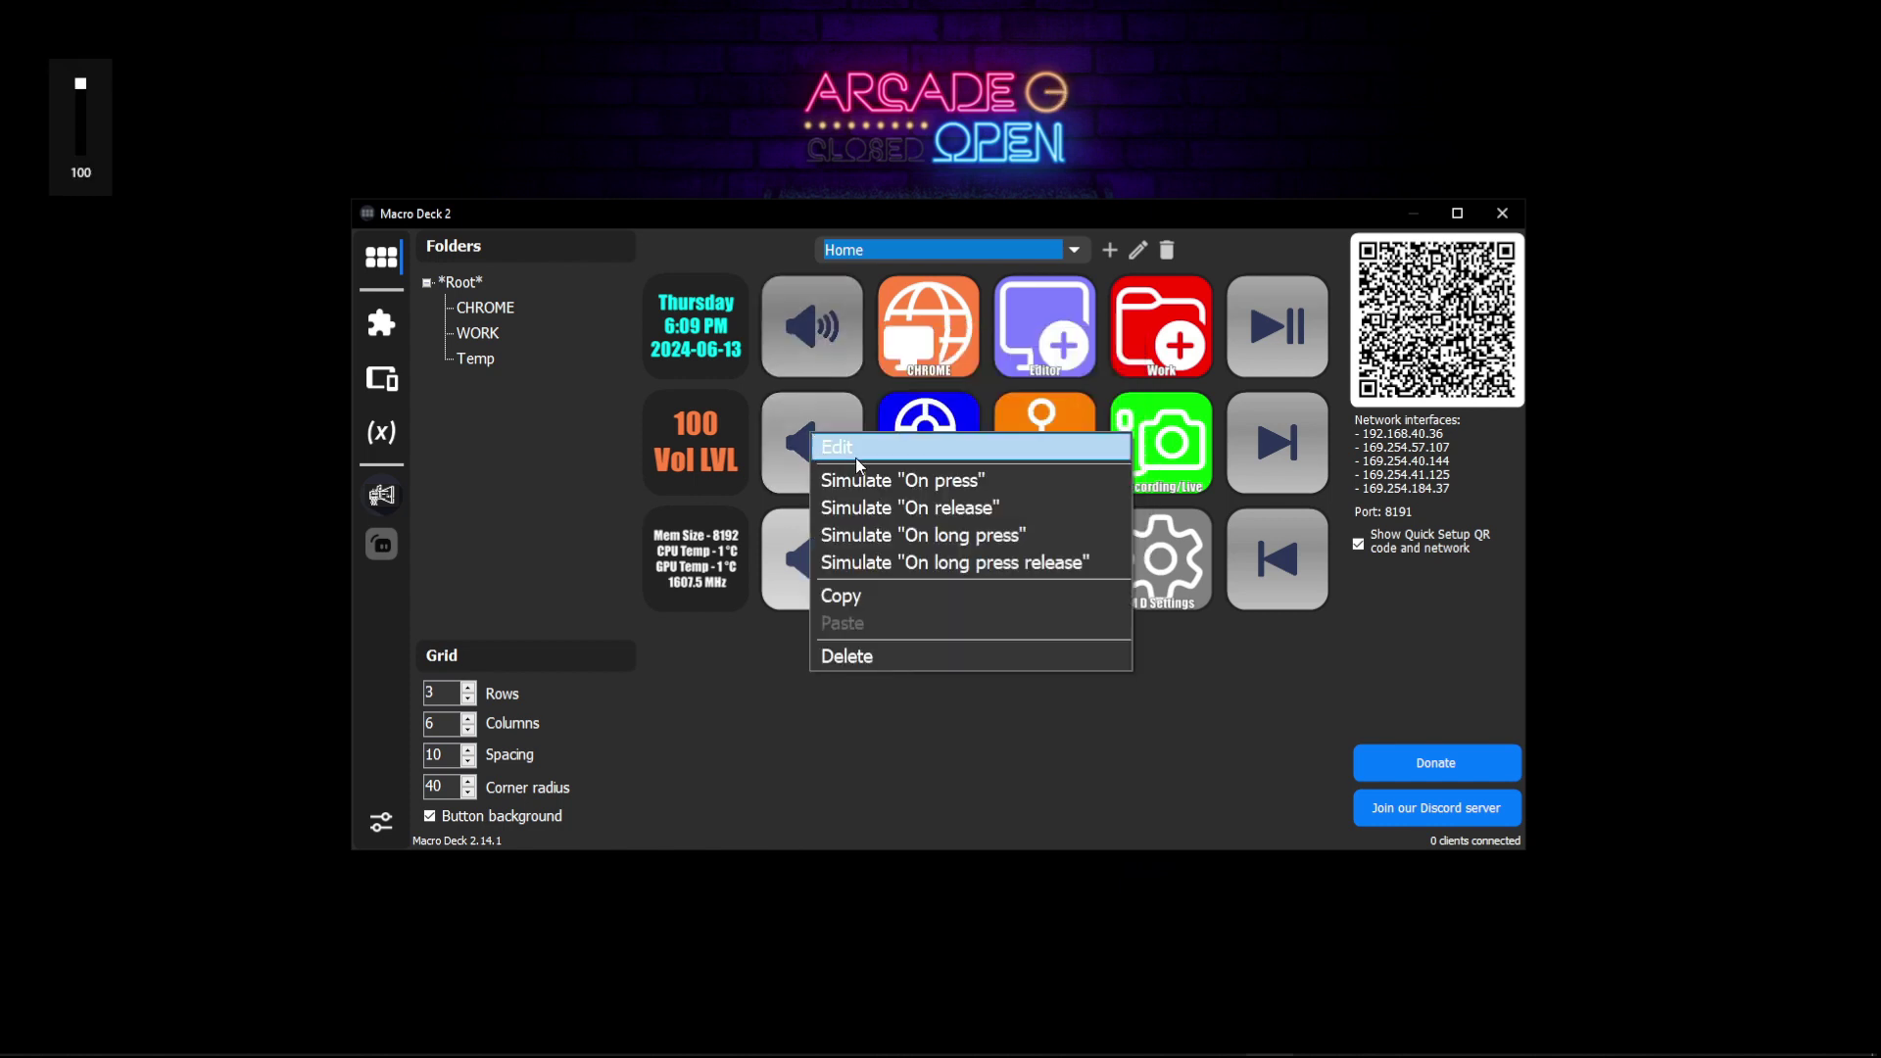
left_click(856, 480)
right_click(843, 466)
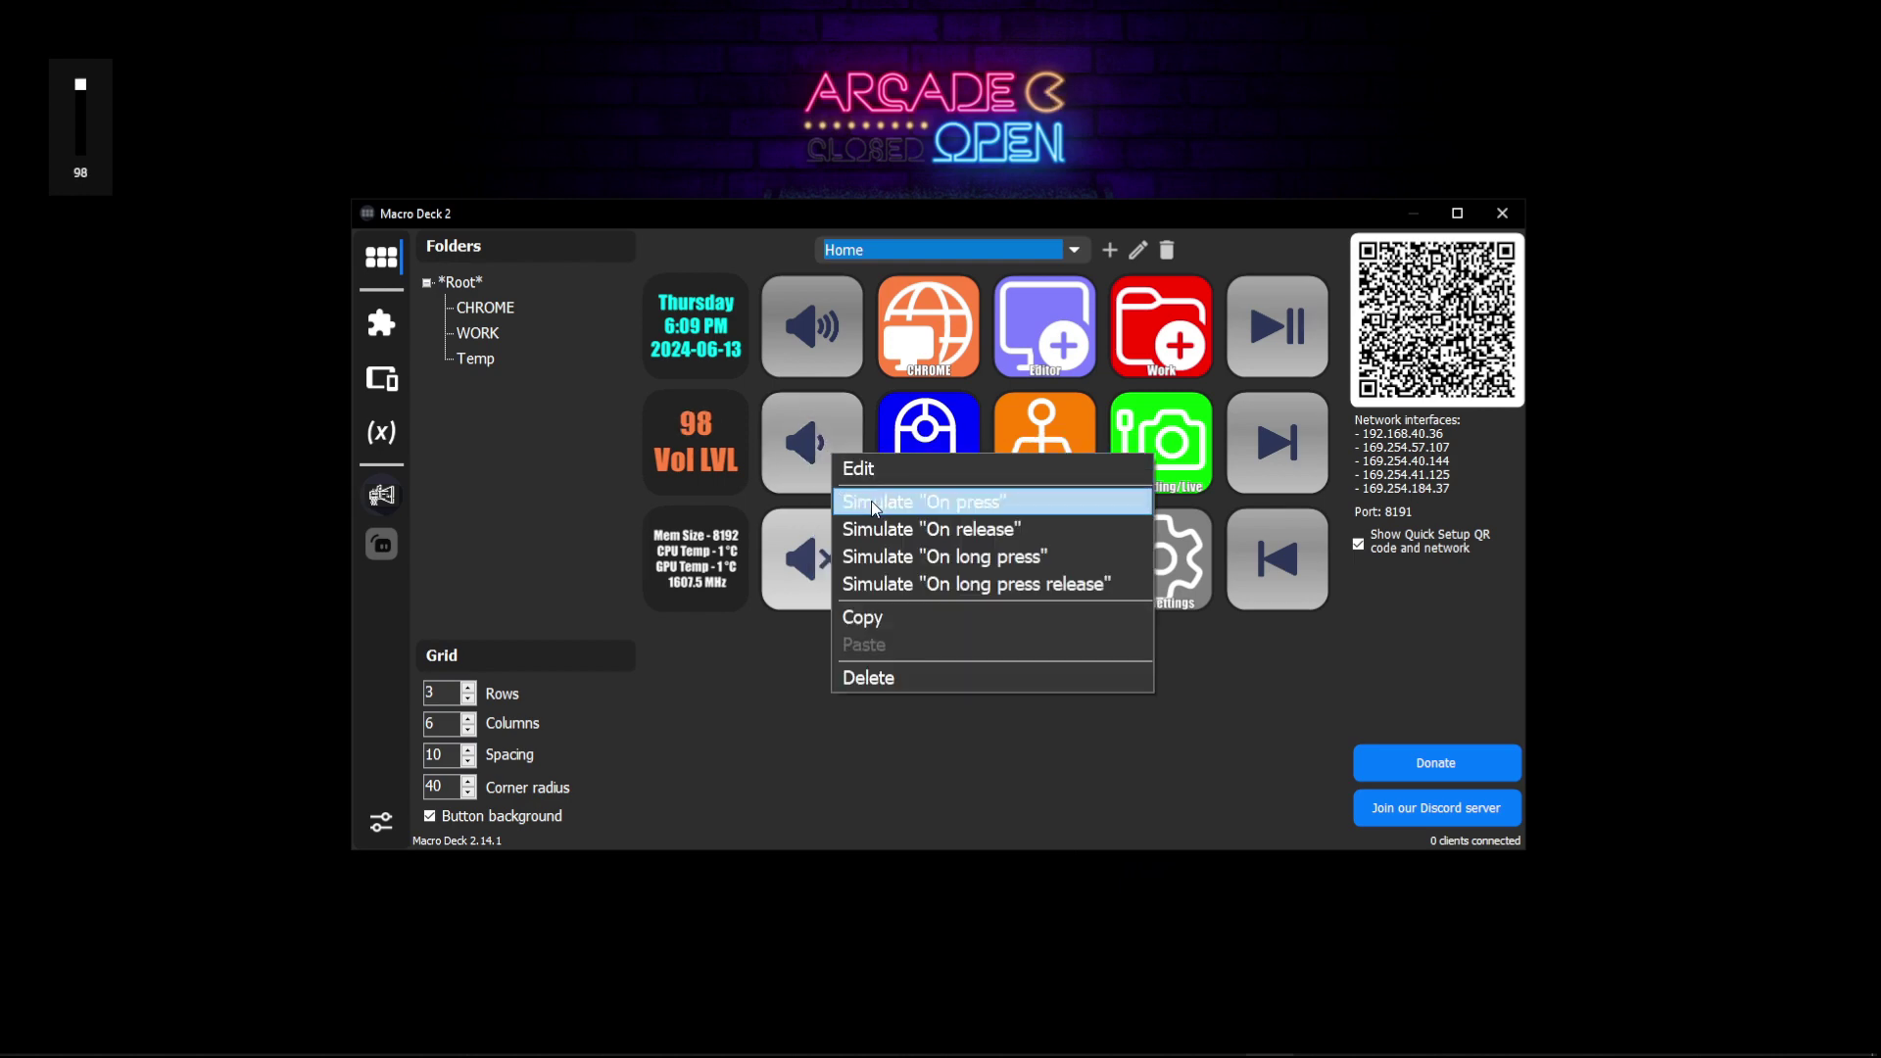
left_click(872, 498)
right_click(784, 461)
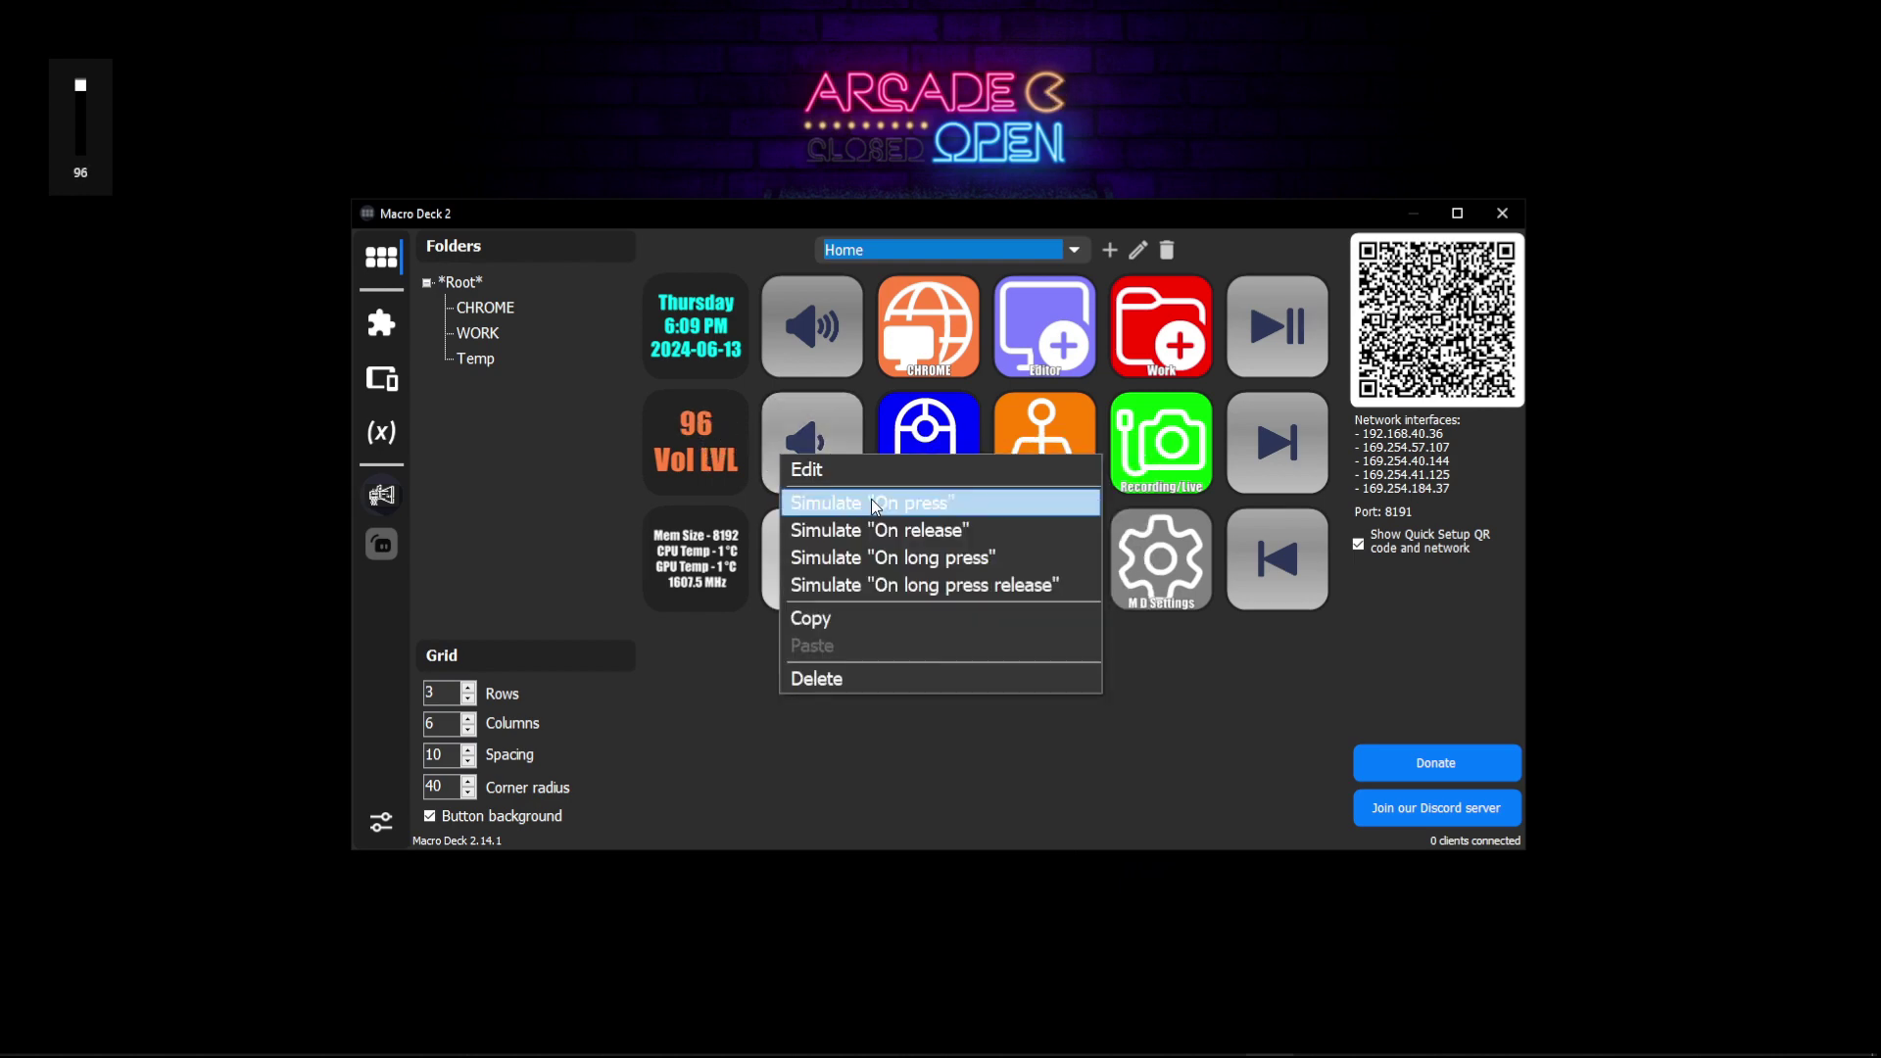
left_click(868, 508)
right_click(823, 457)
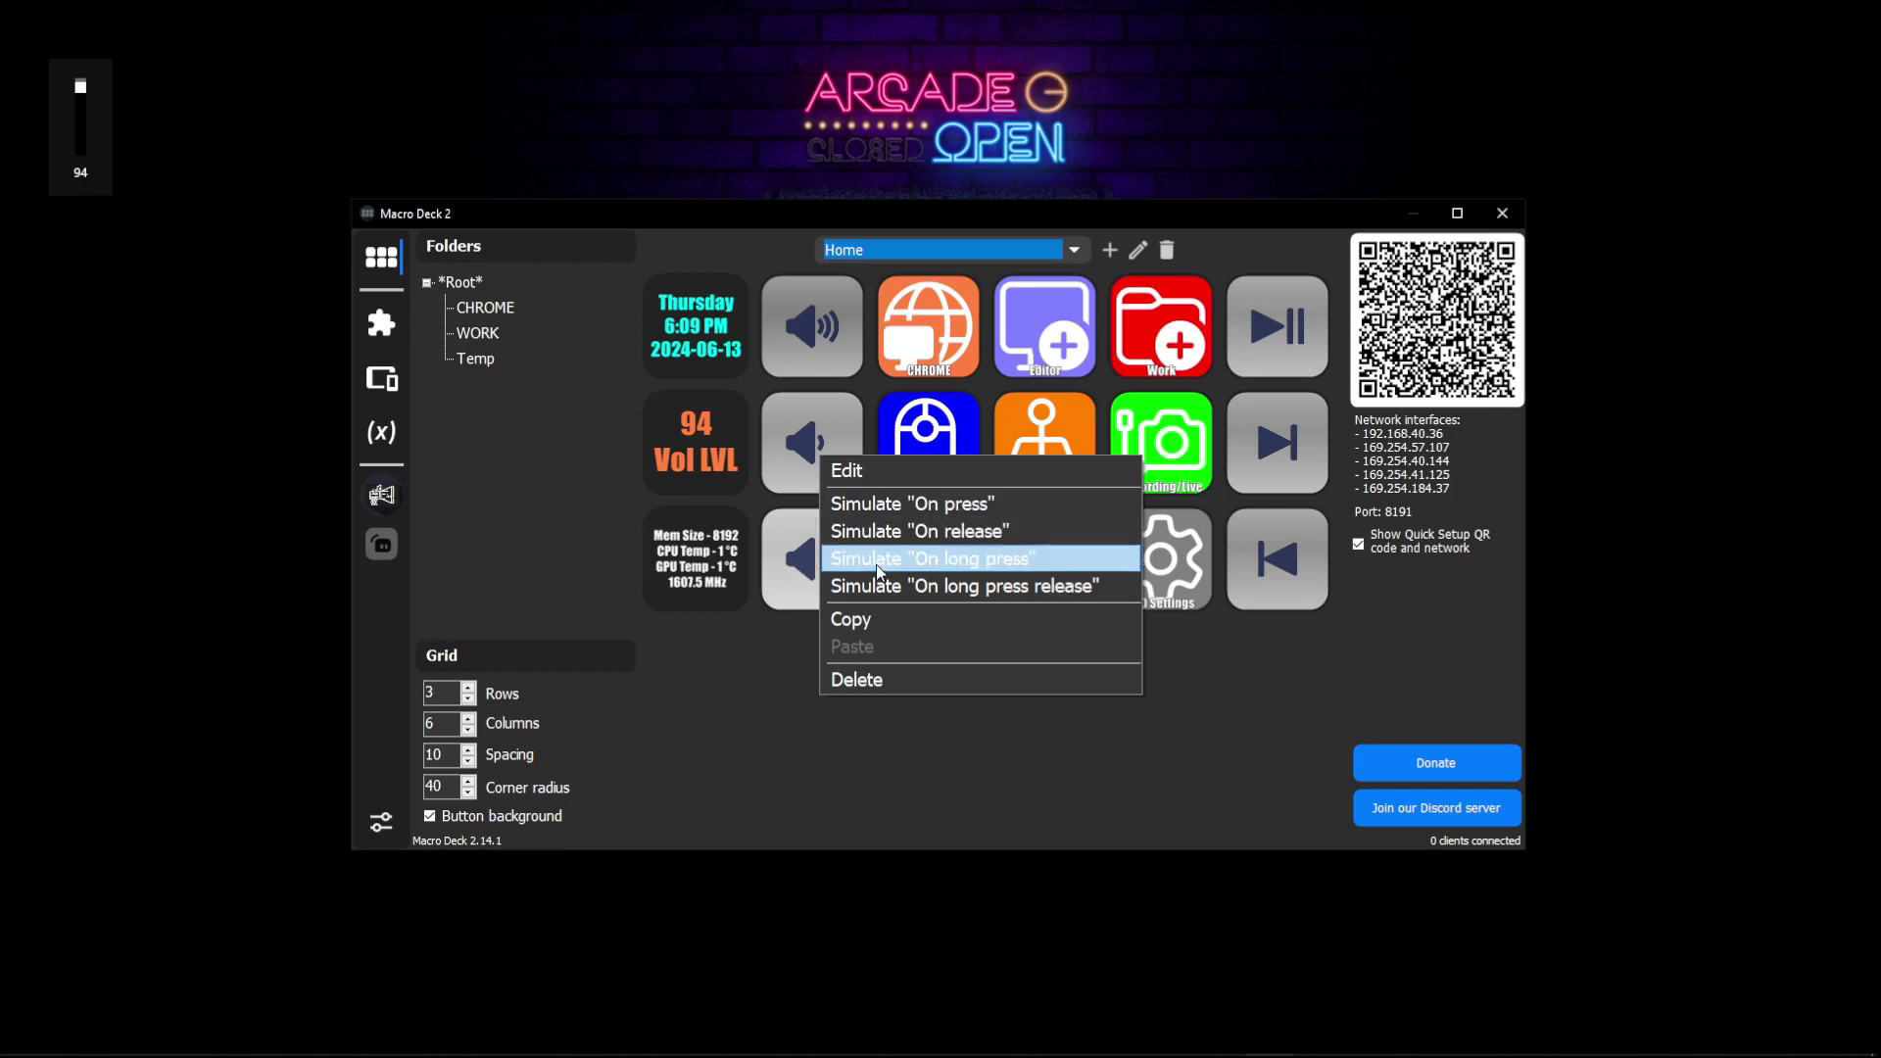
Step: Simulate "On press" twice for the mute button to mute and unmute the sound
right_click(786, 561)
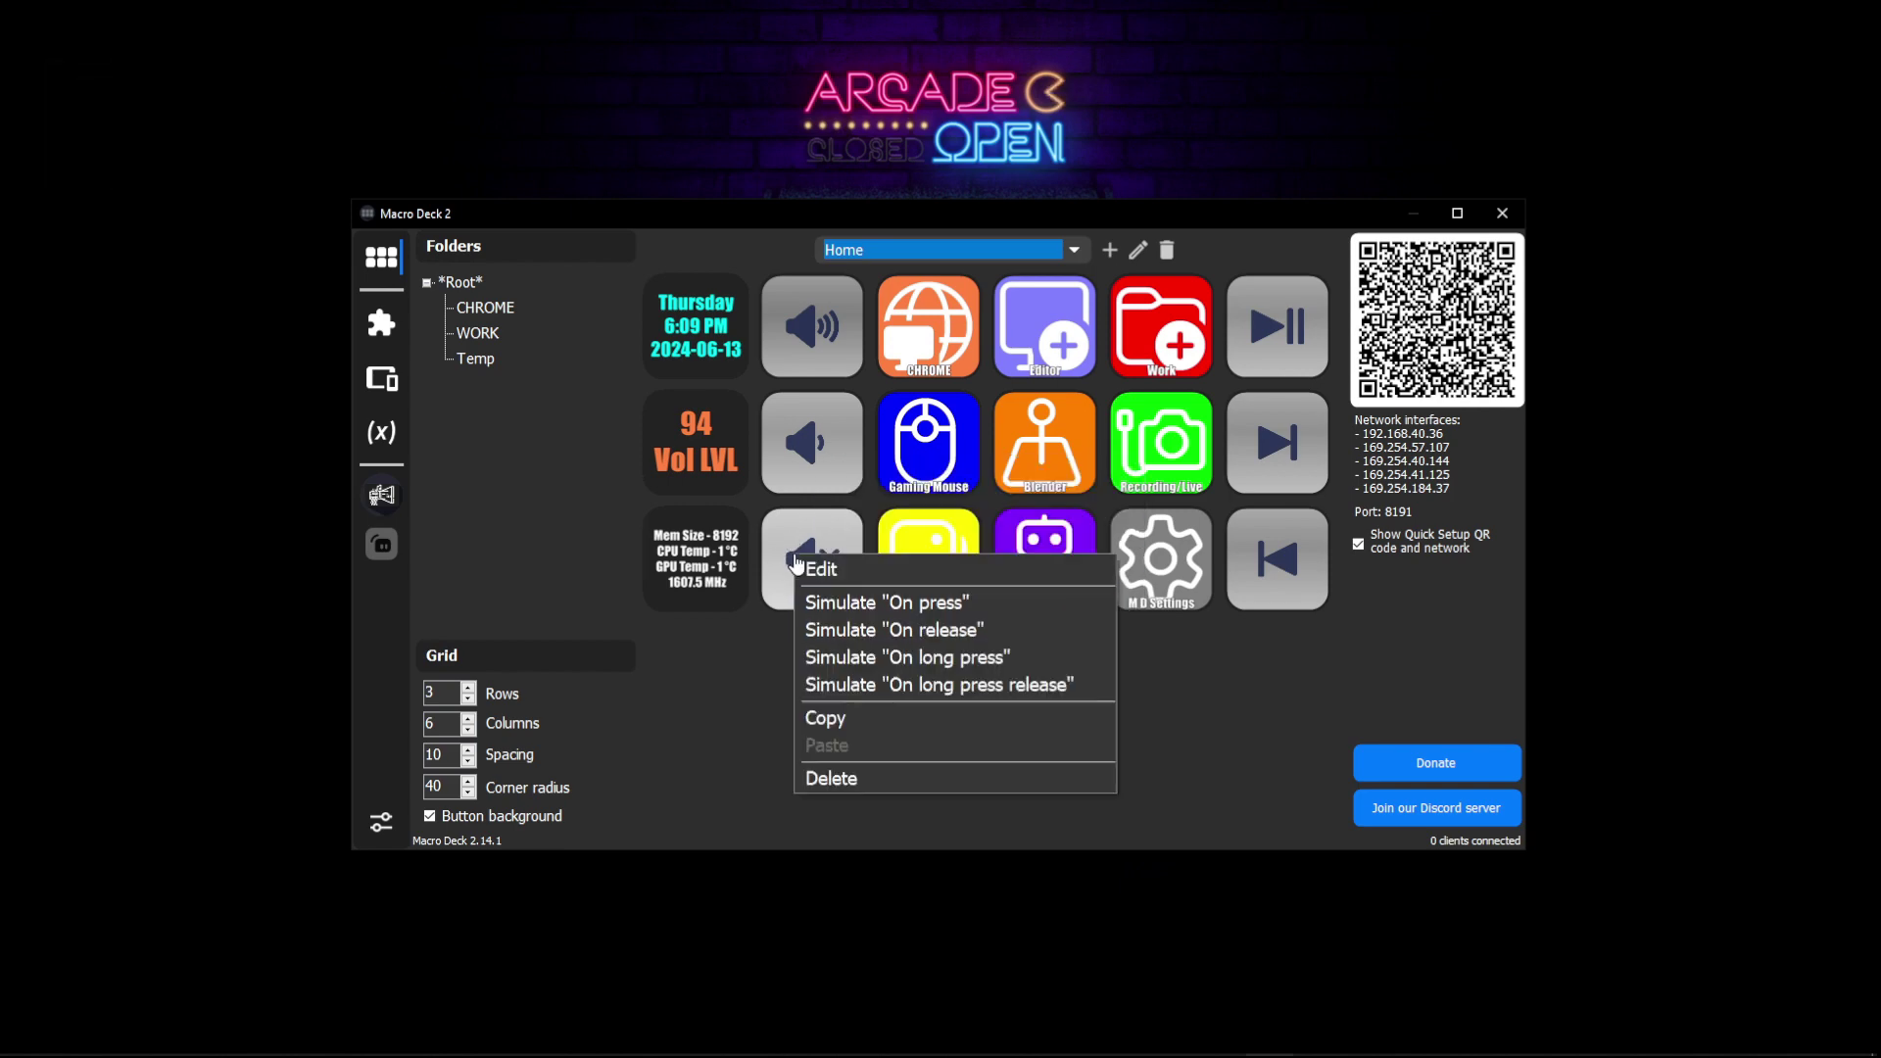
left_click(852, 596)
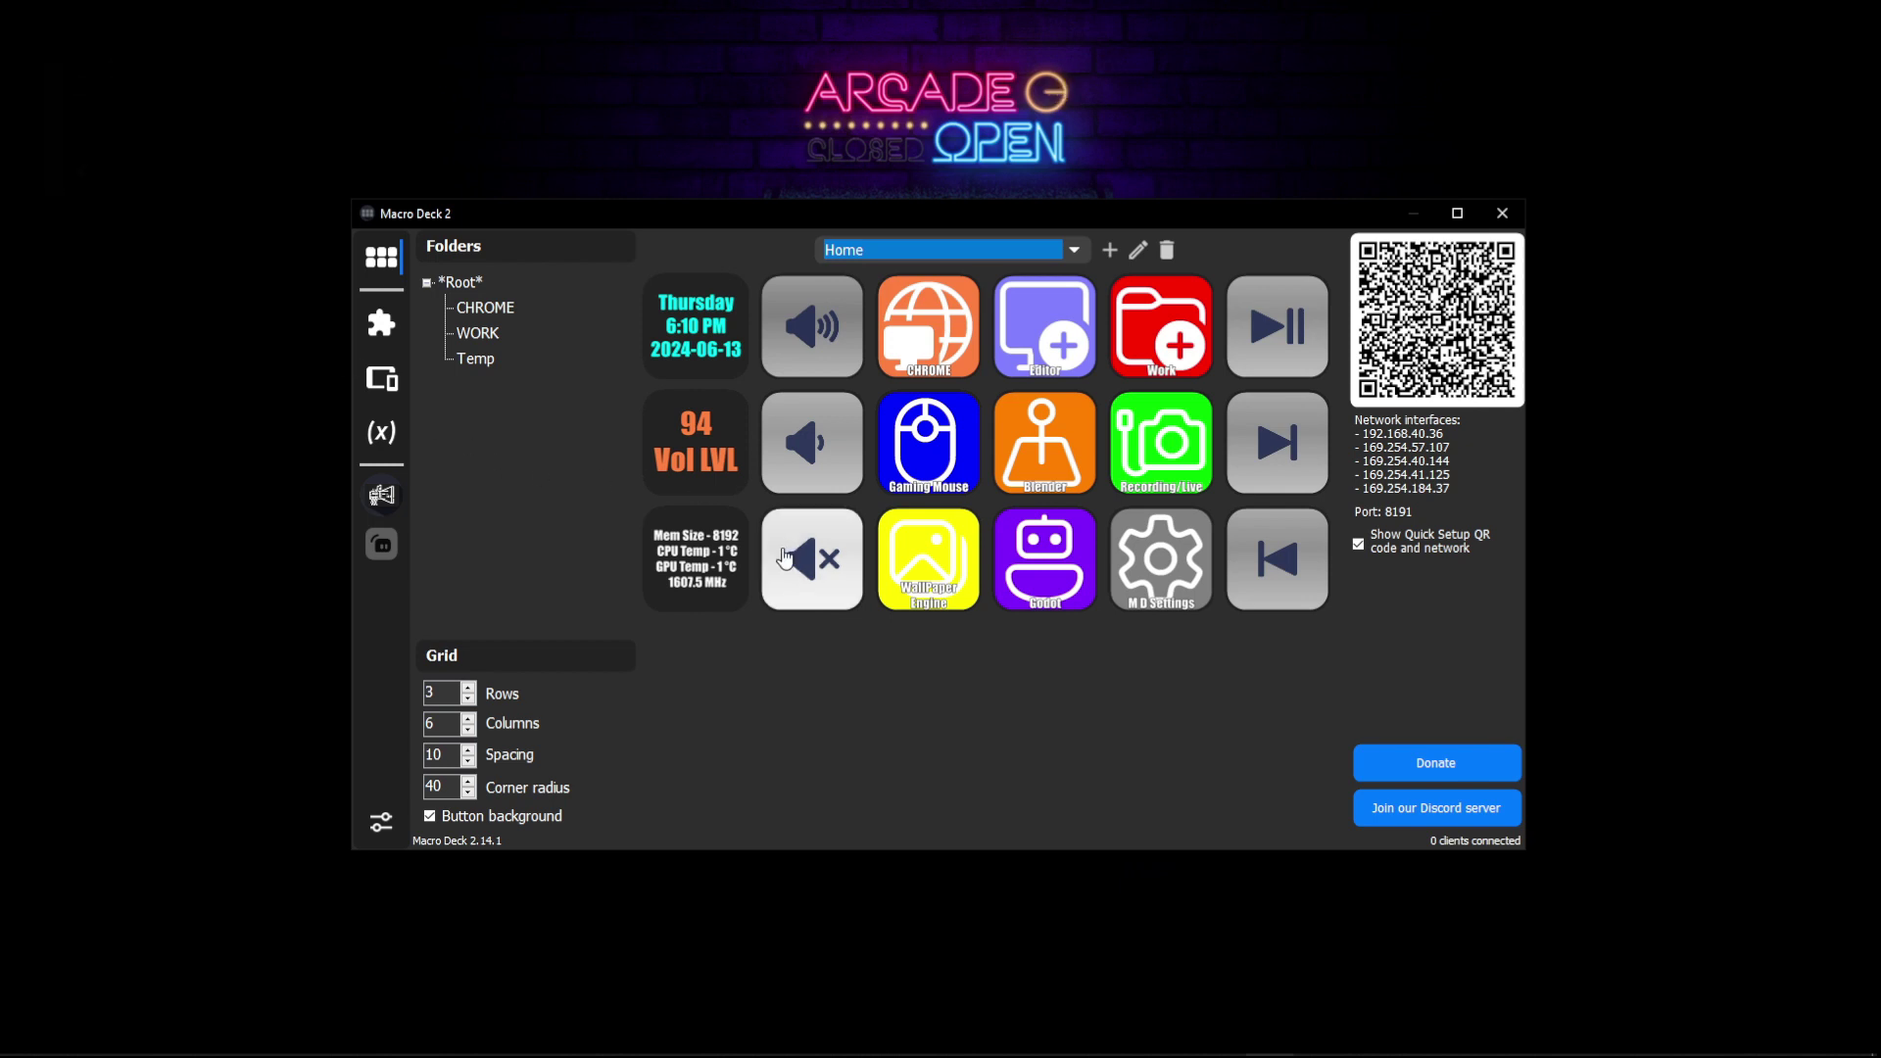
right_click(829, 538)
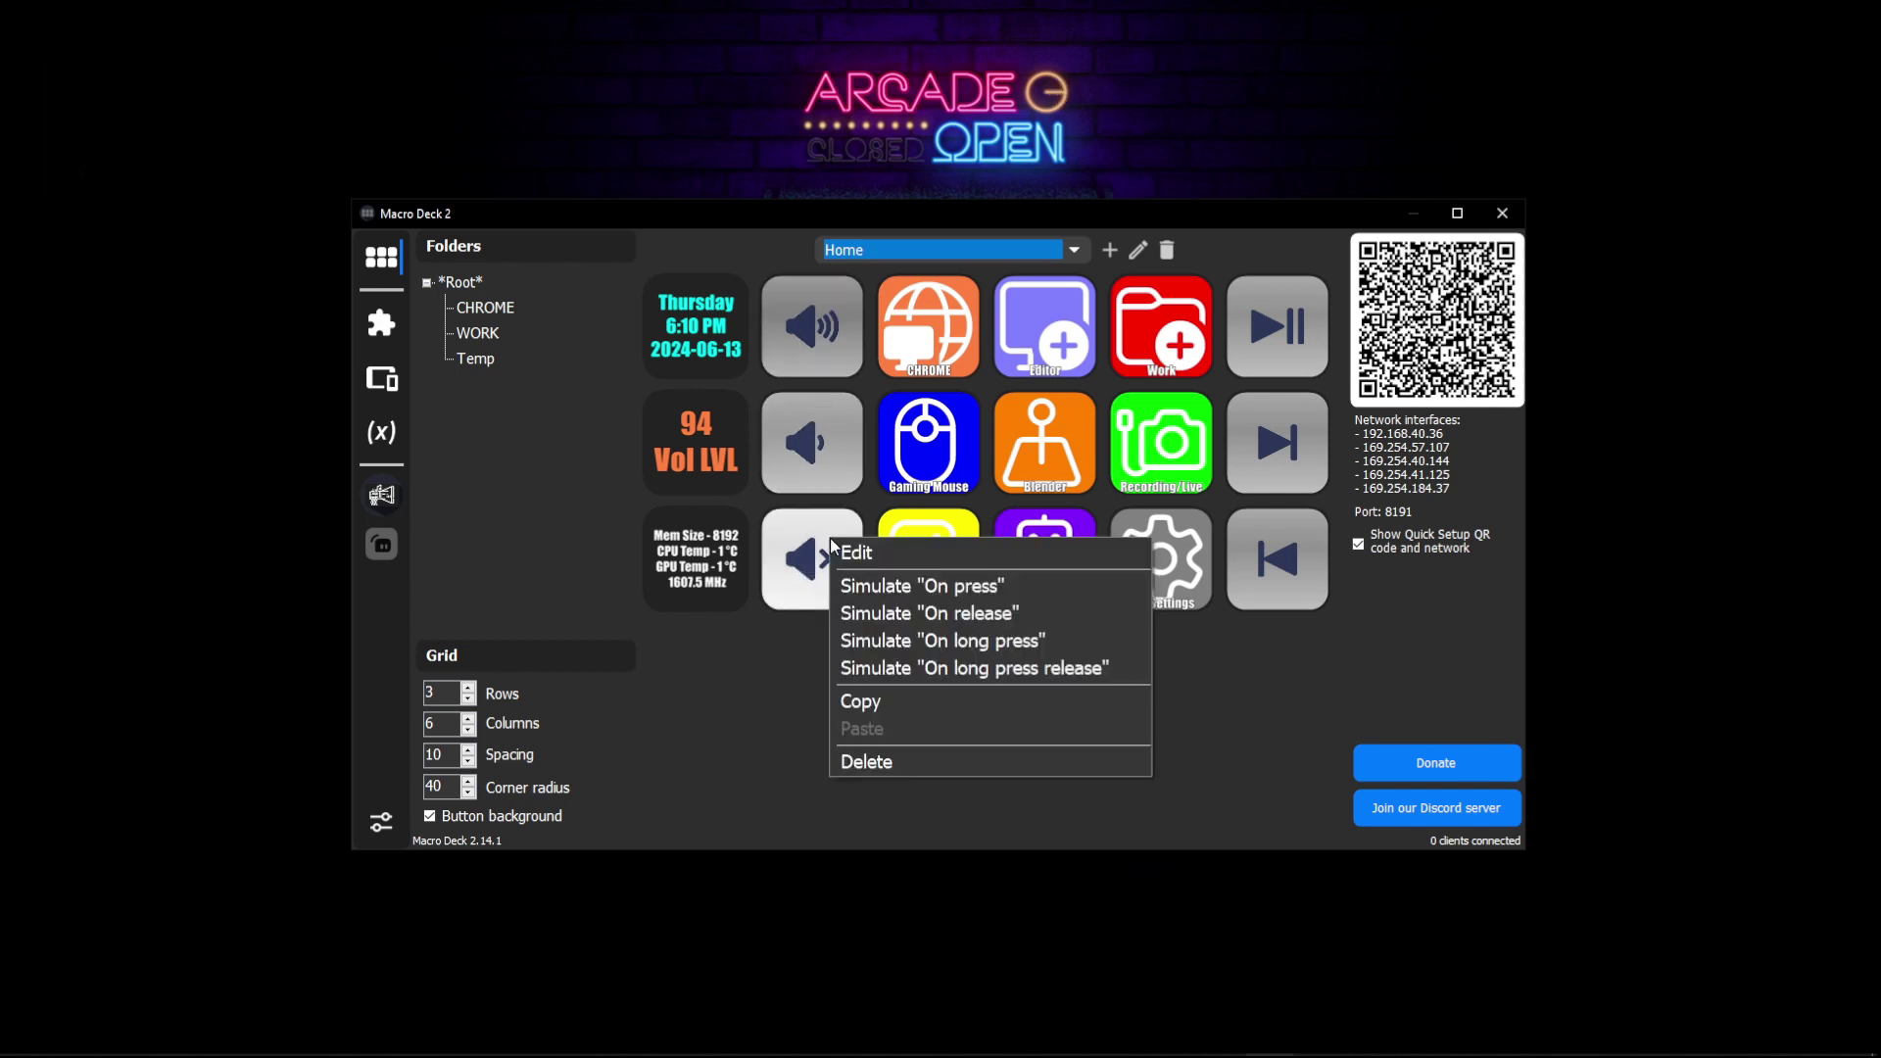
left_click(880, 586)
Step: Simulate "On press" four times for the Home profile's volume-up button
right_click(798, 342)
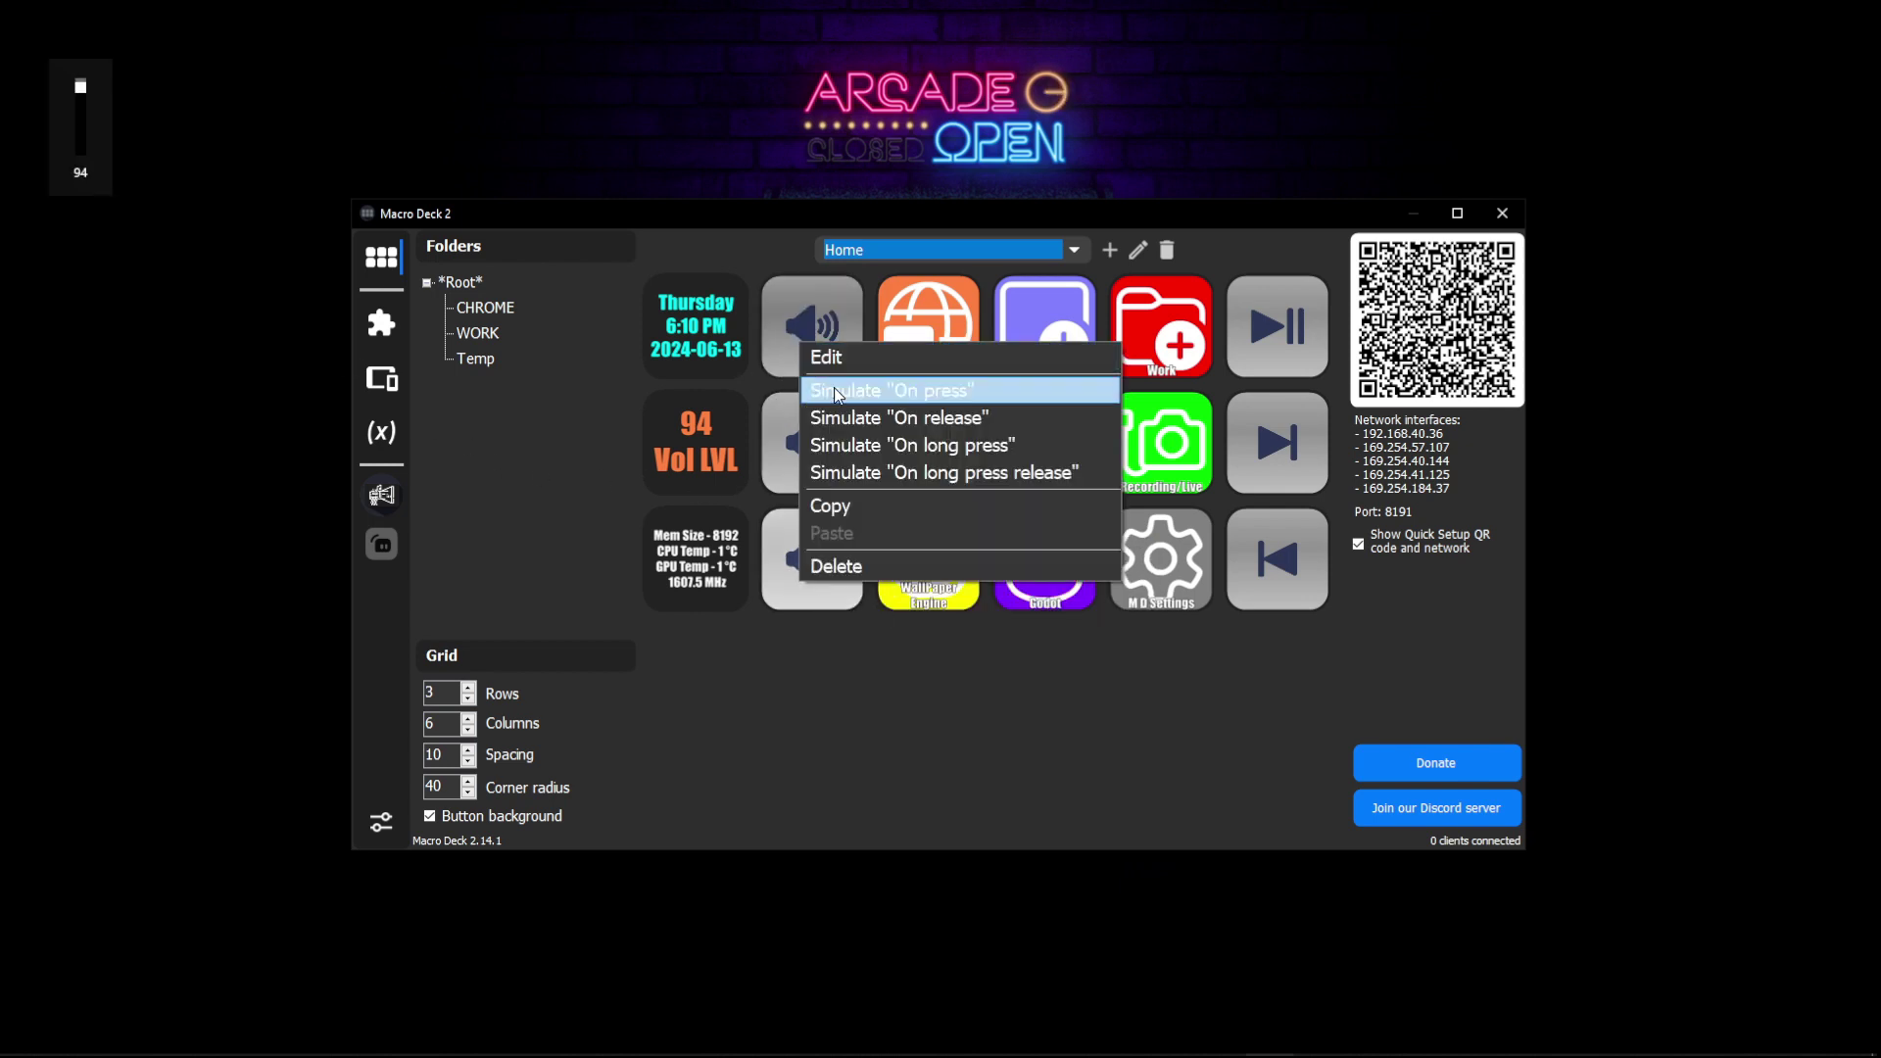
left_click(838, 390)
right_click(823, 351)
left_click(847, 390)
right_click(820, 345)
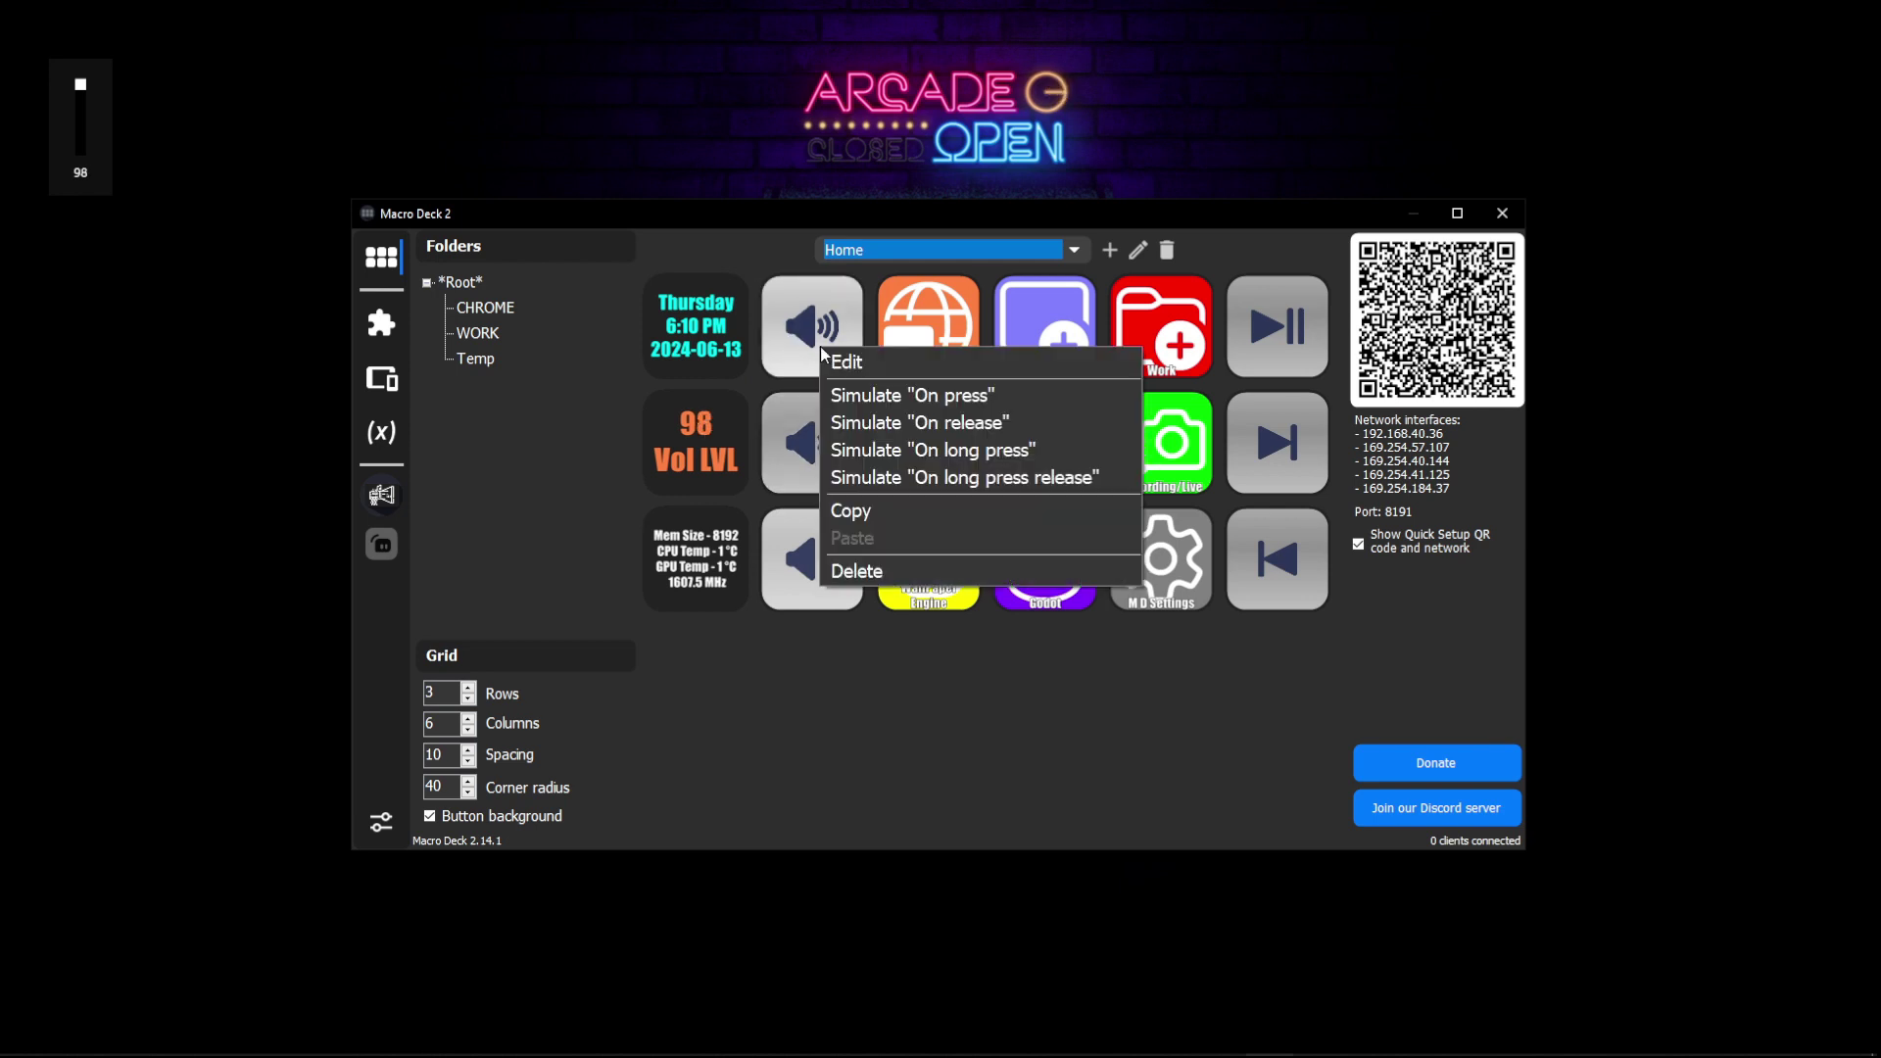
left_click(862, 388)
right_click(829, 358)
left_click(873, 391)
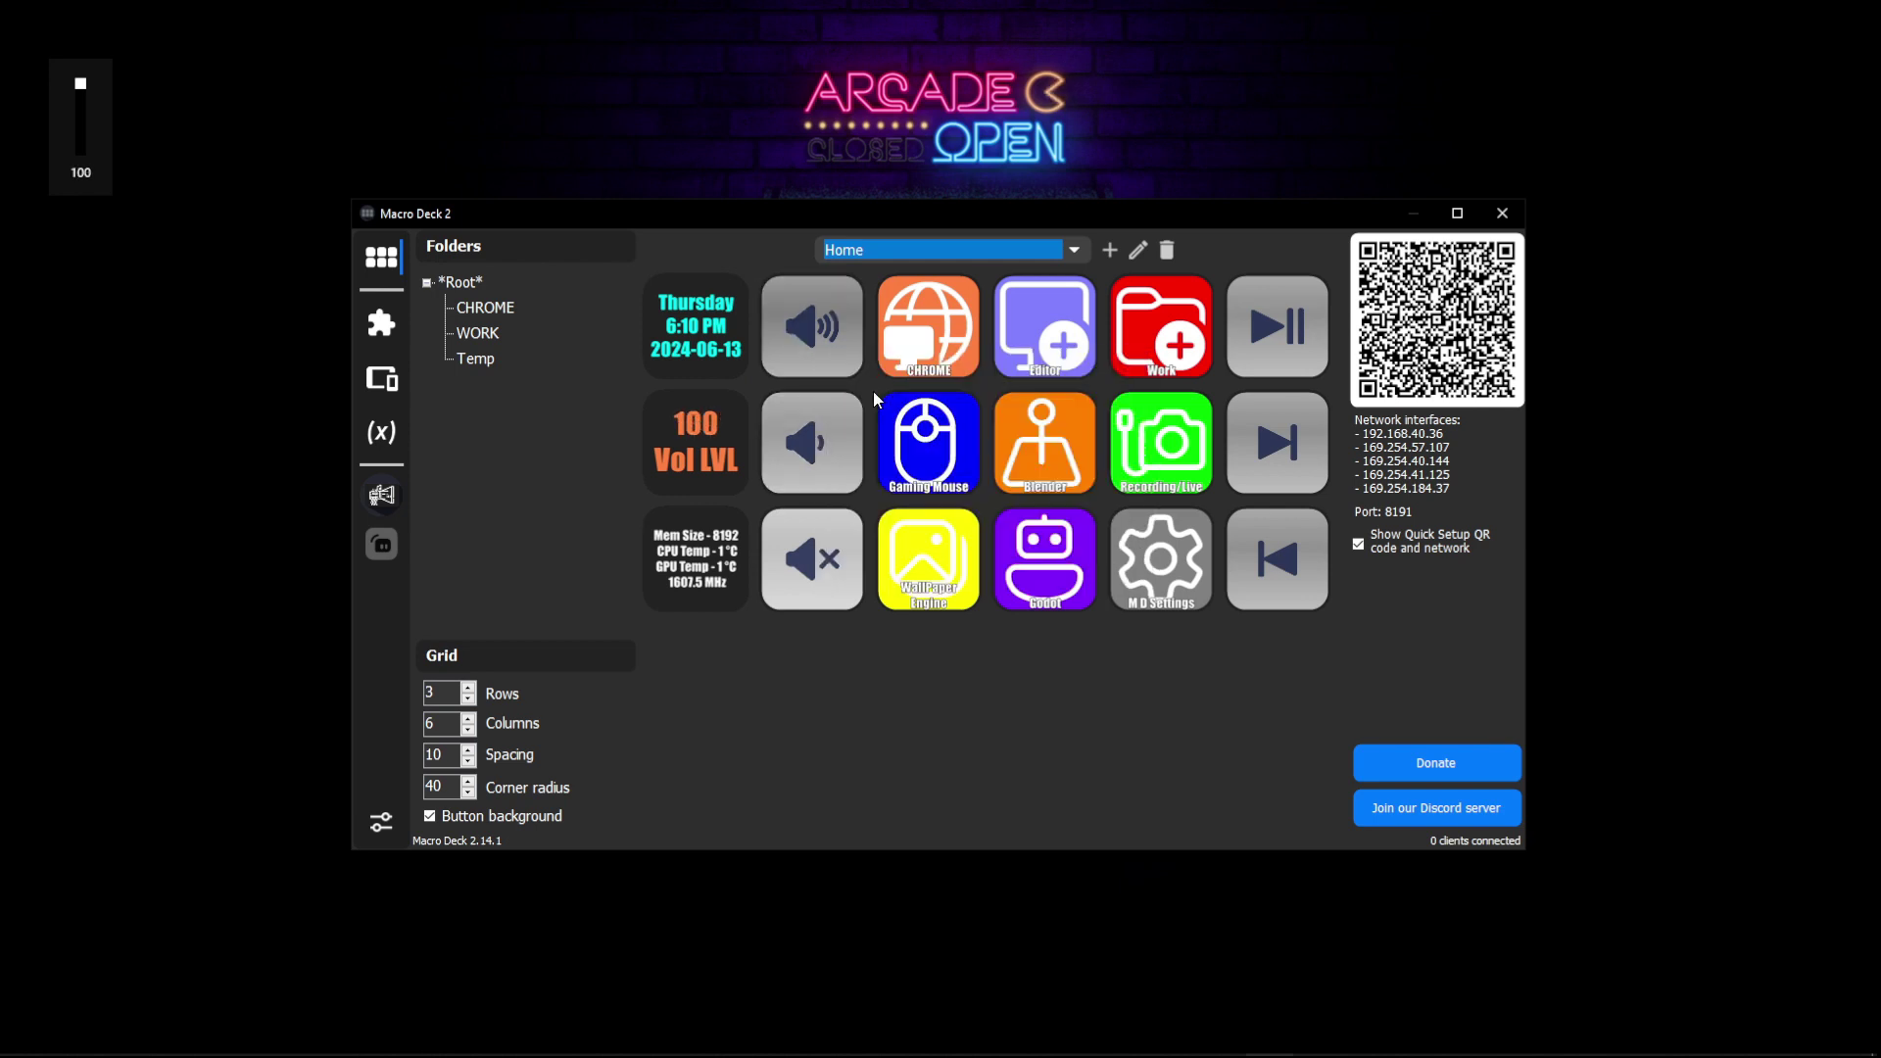
Step: Switch to the Tutorial profile and open the empty button beside the time/date button for editing
left_click(1053, 252)
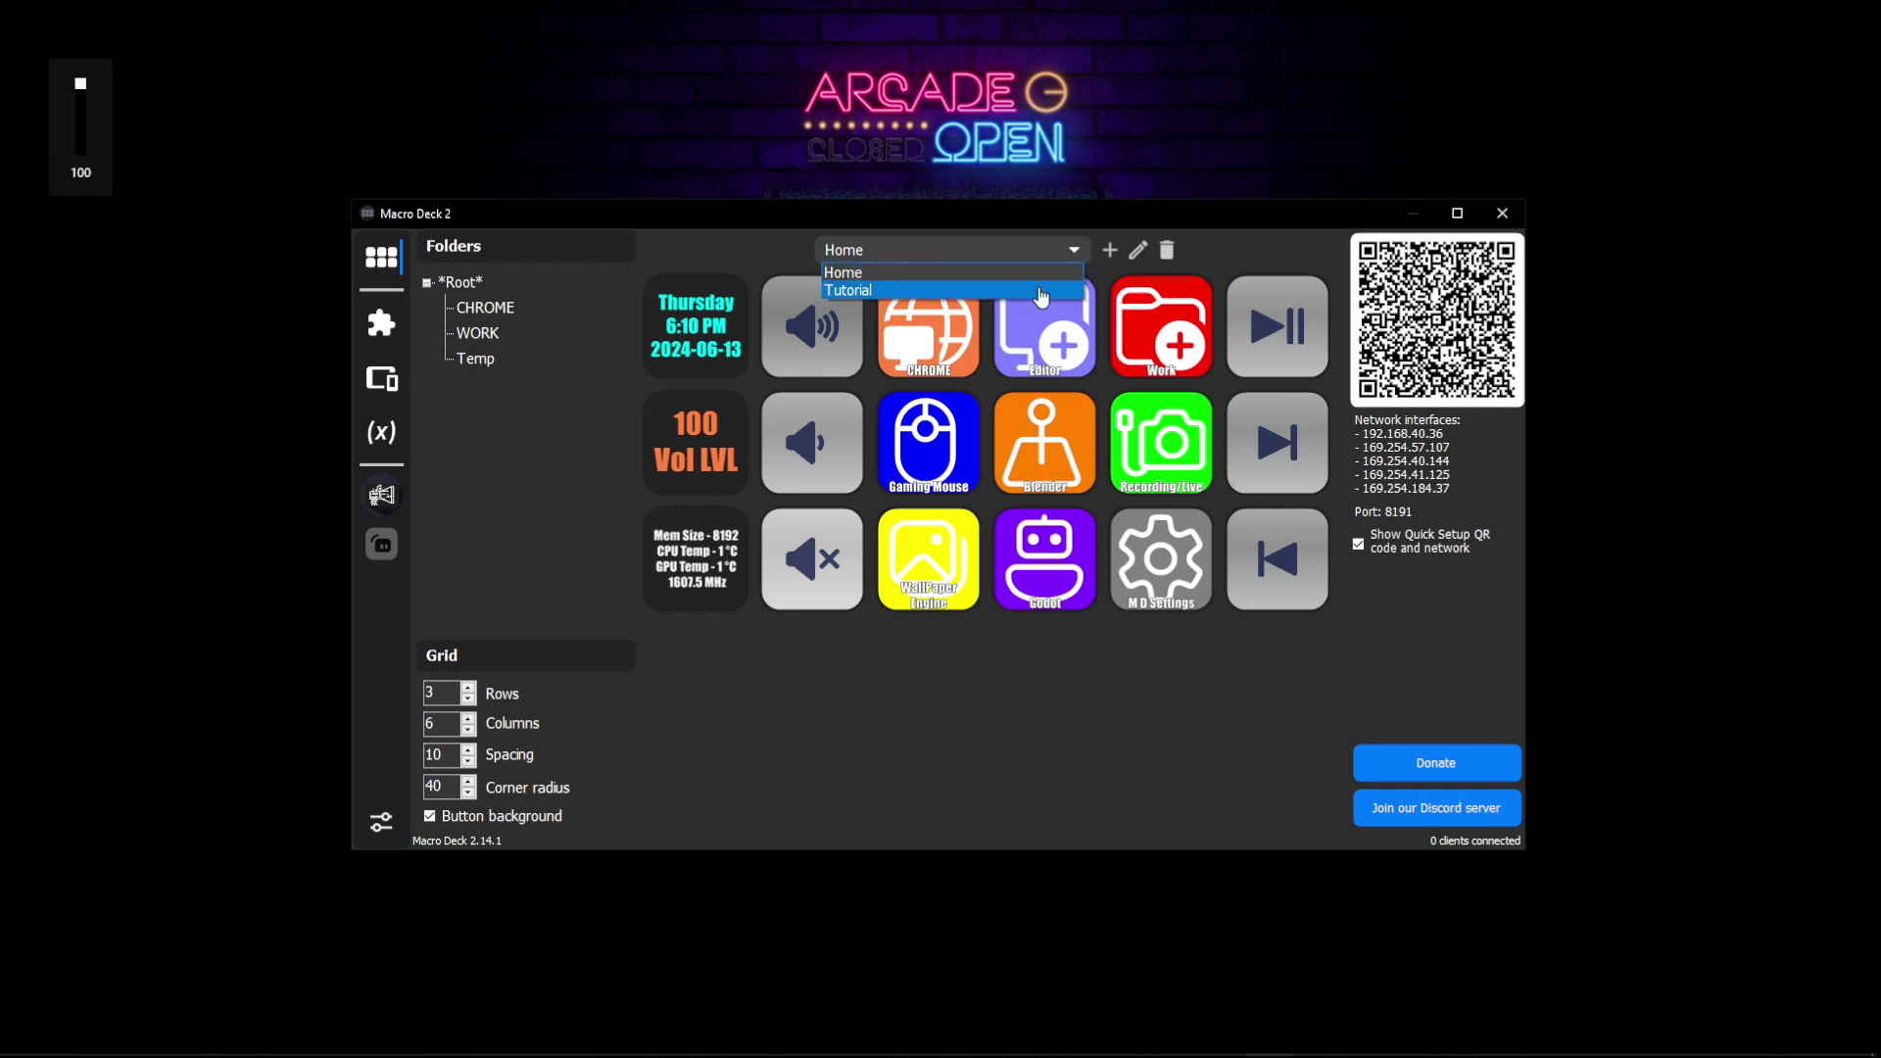
left_click(1050, 292)
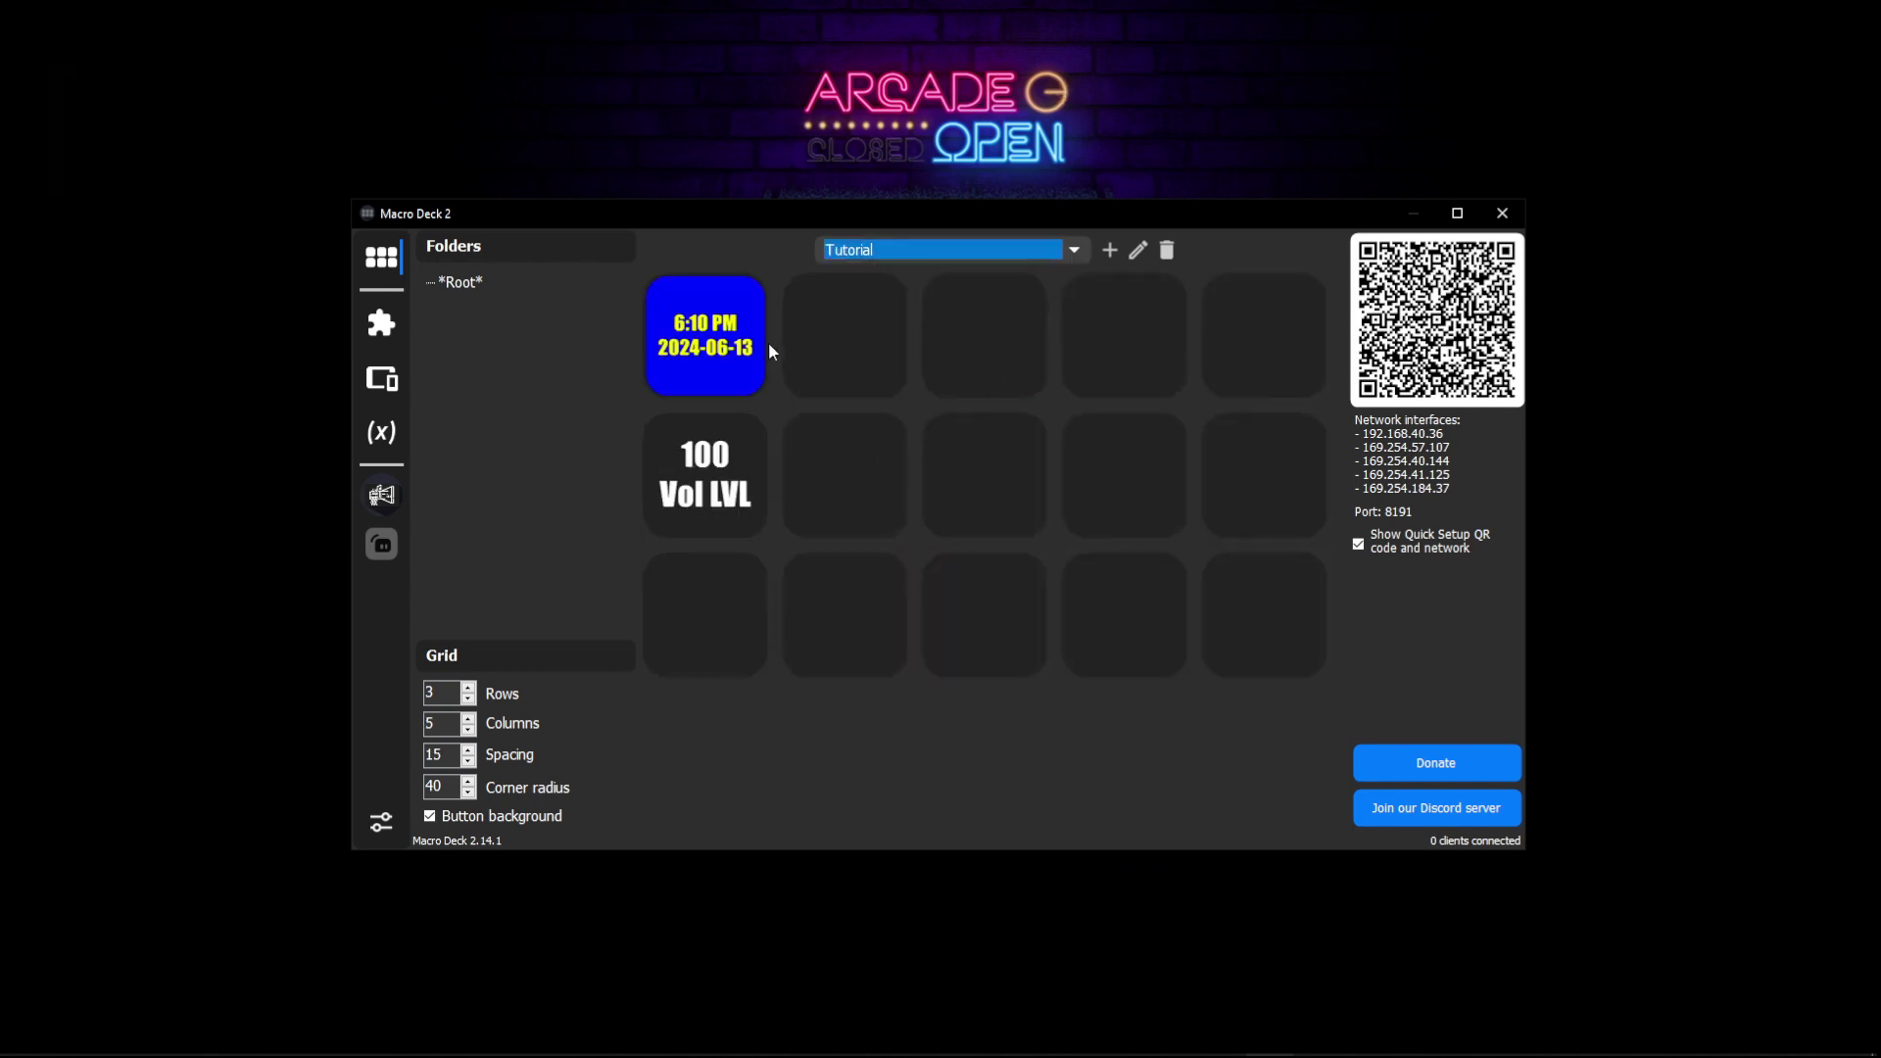
right_click(839, 343)
left_click(868, 350)
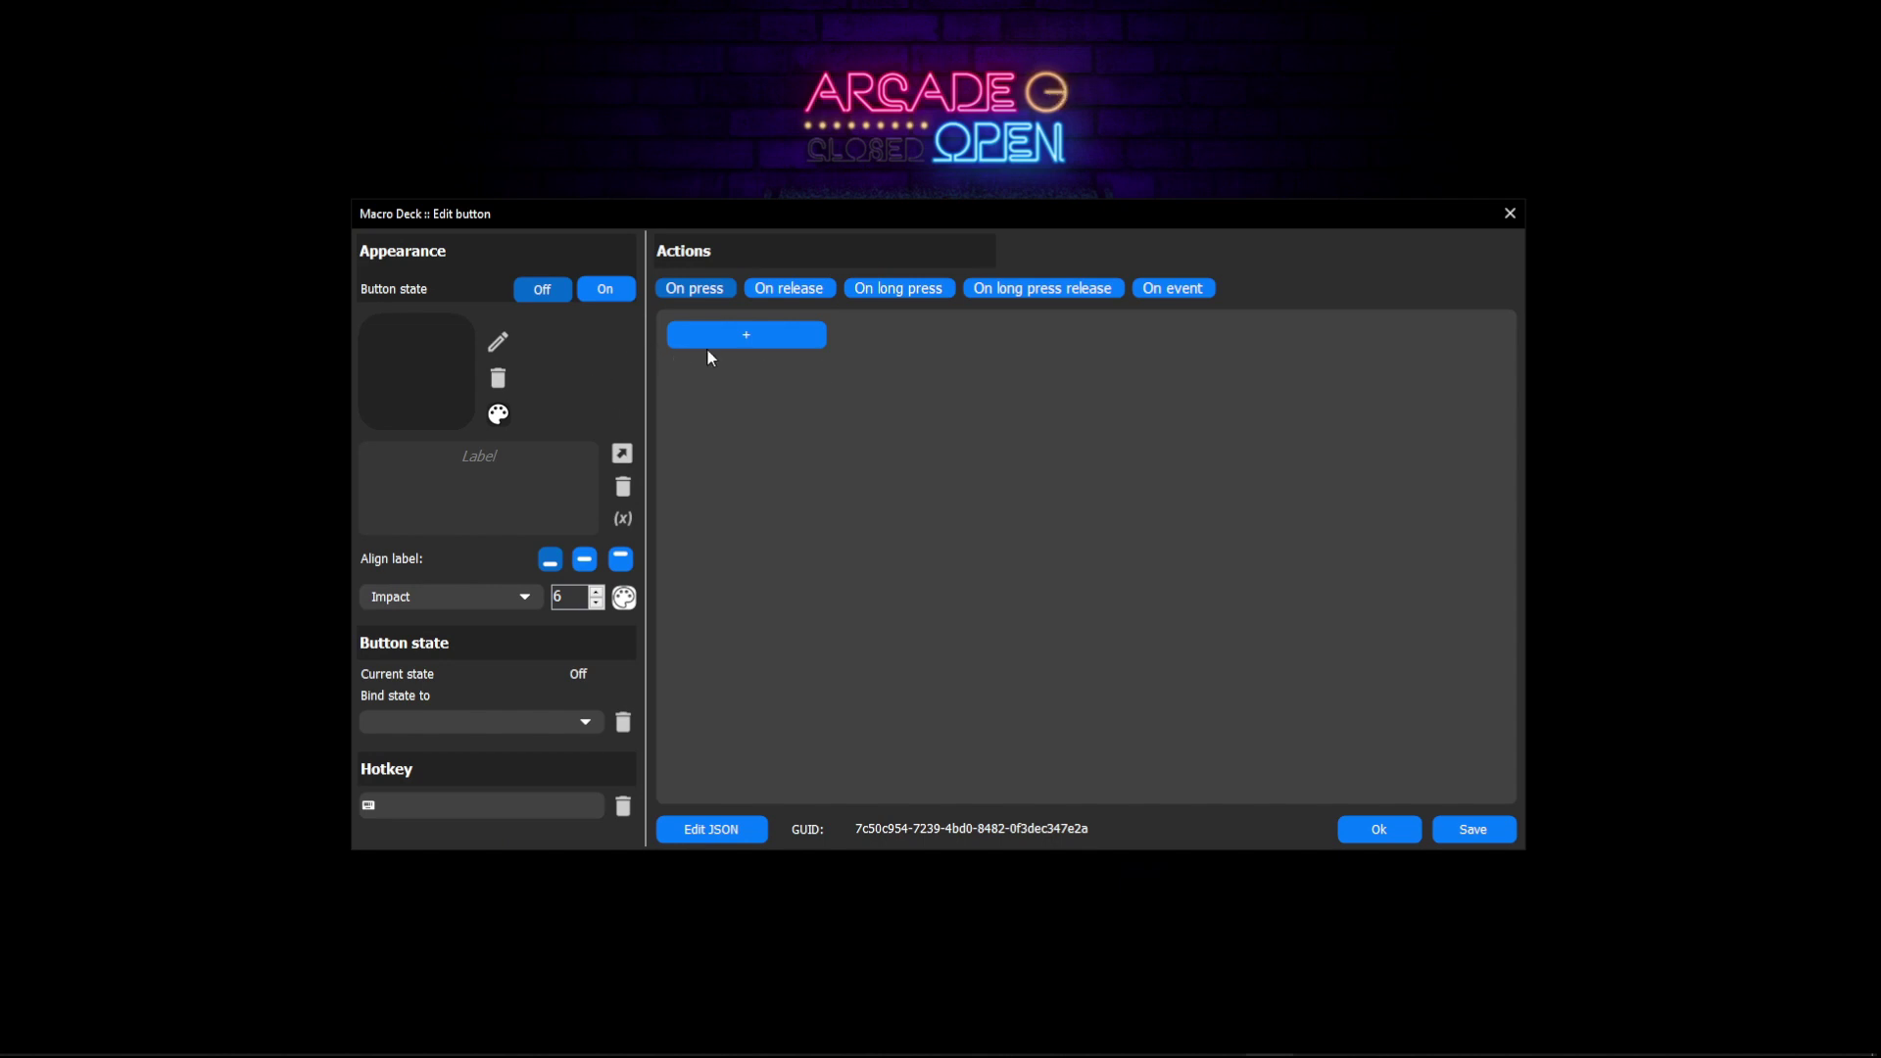
Step: Add the Windows Utils action "Increase volume" to the button's "On press" event and accept the button
left_click(747, 338)
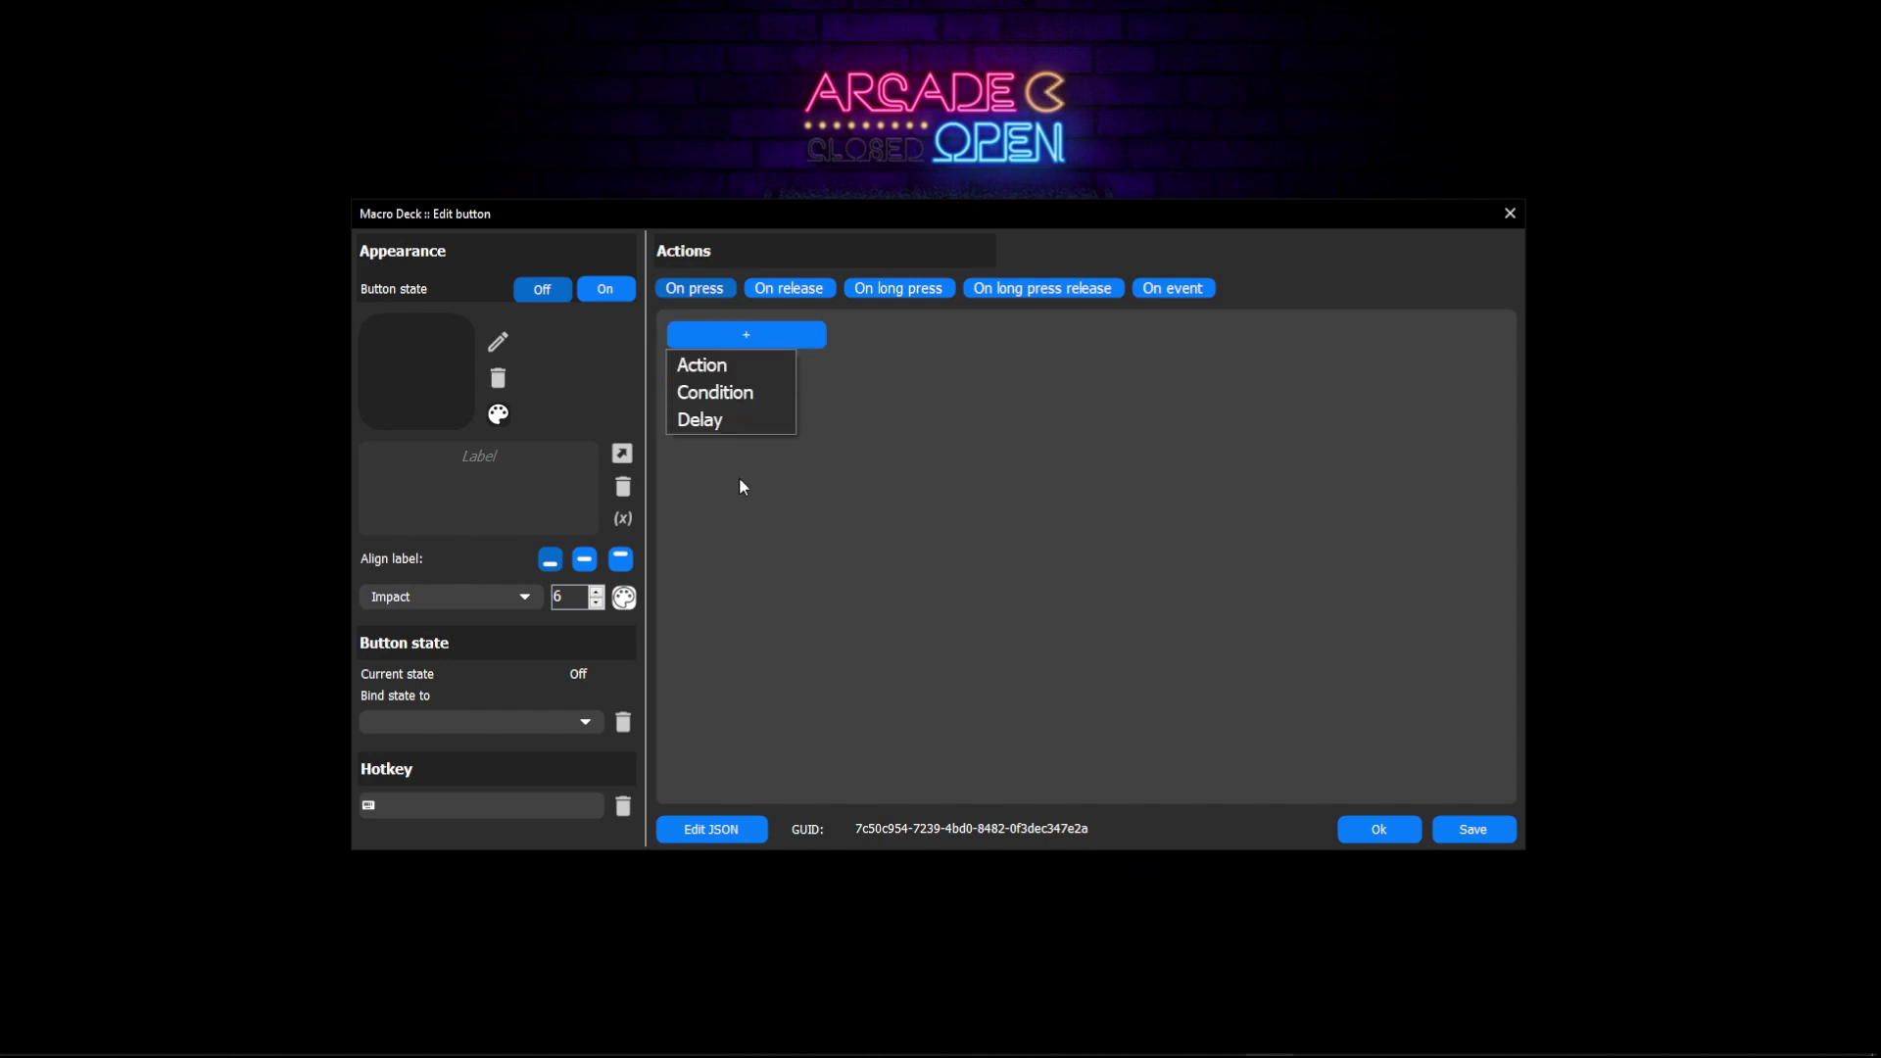
left_click(738, 366)
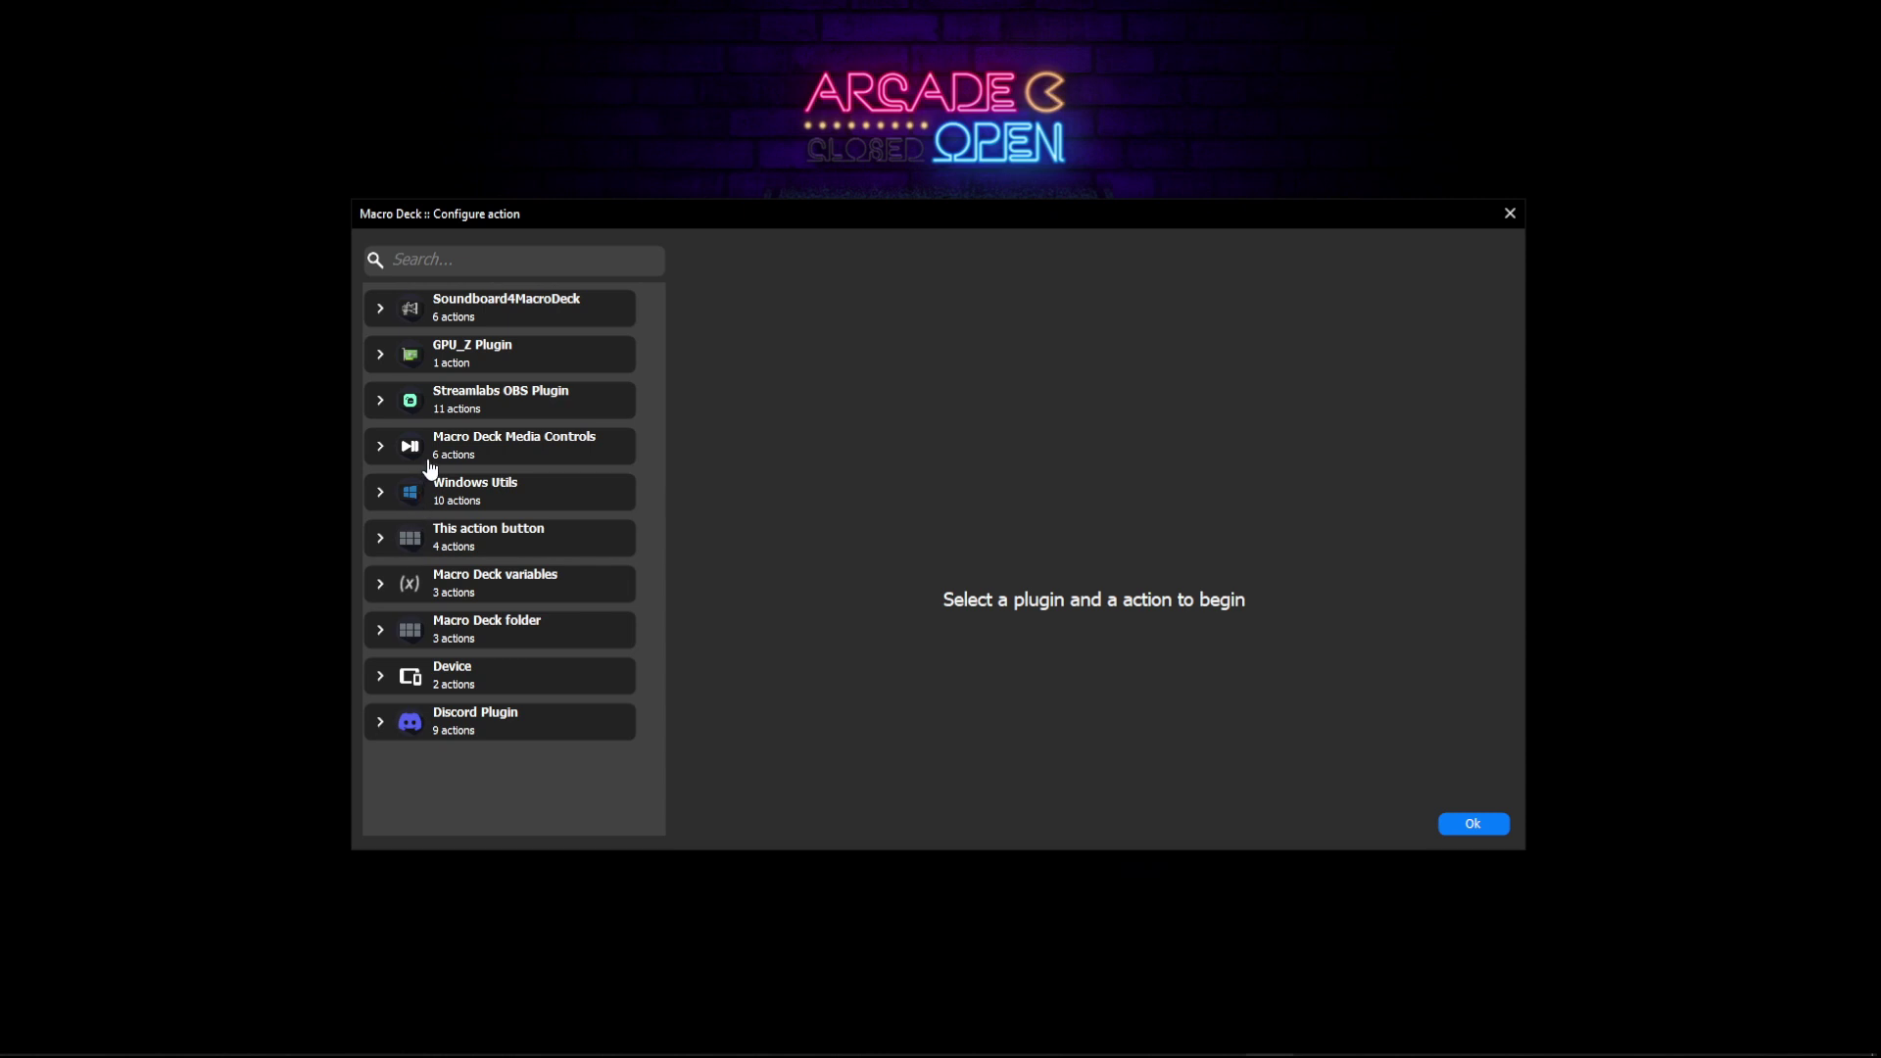
left_click(381, 498)
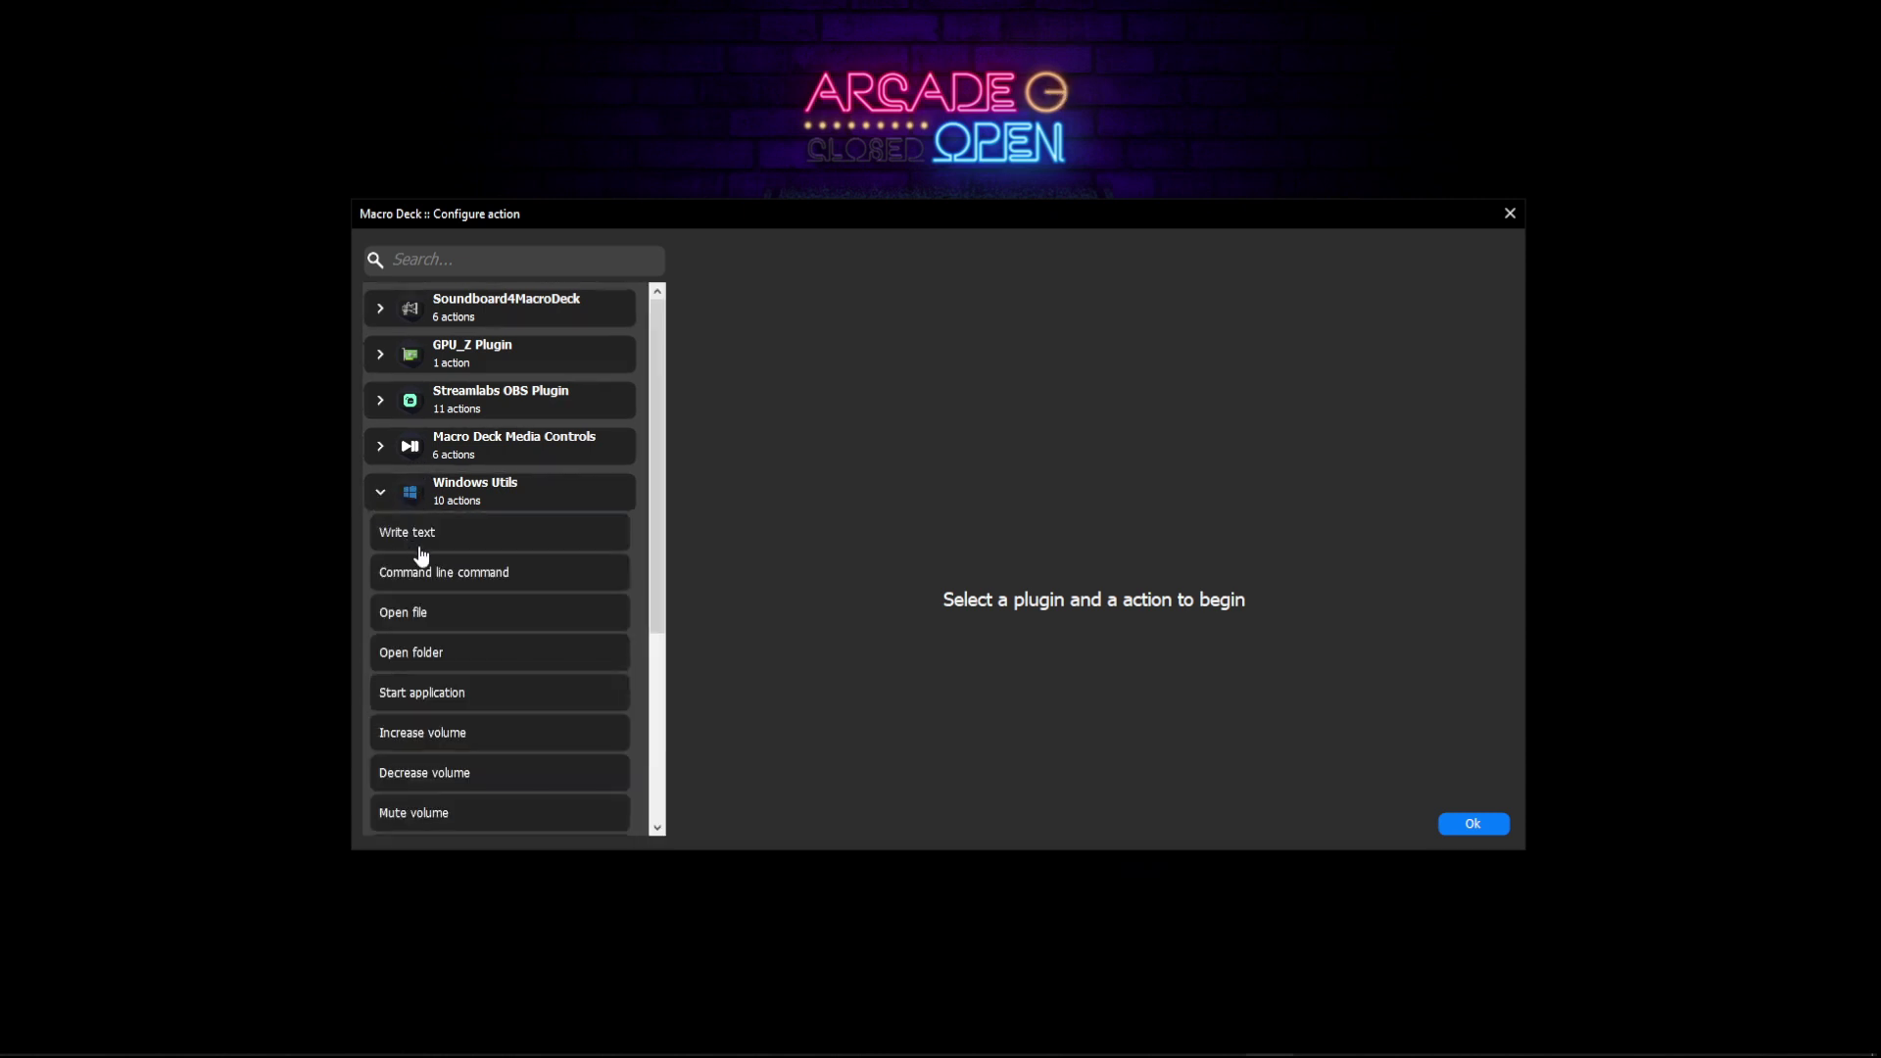
scroll(454, 676, "down", 1)
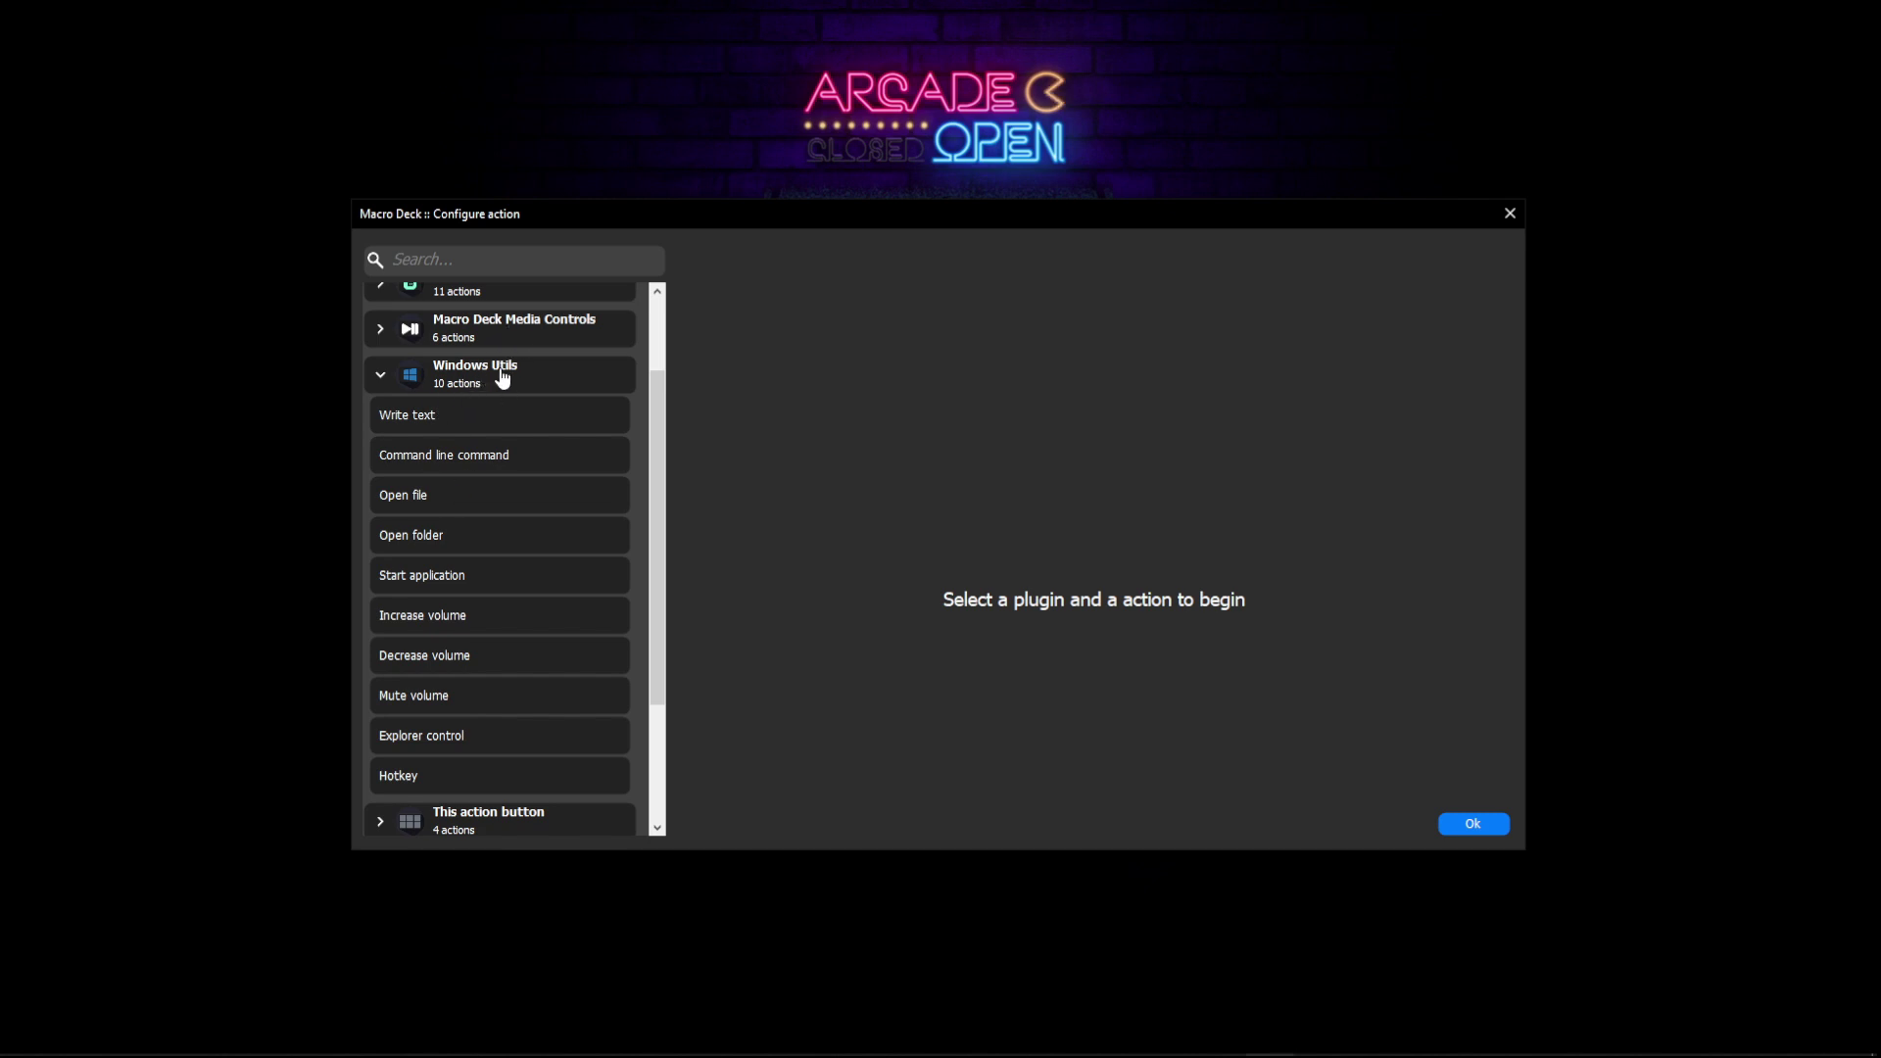
left_click(446, 628)
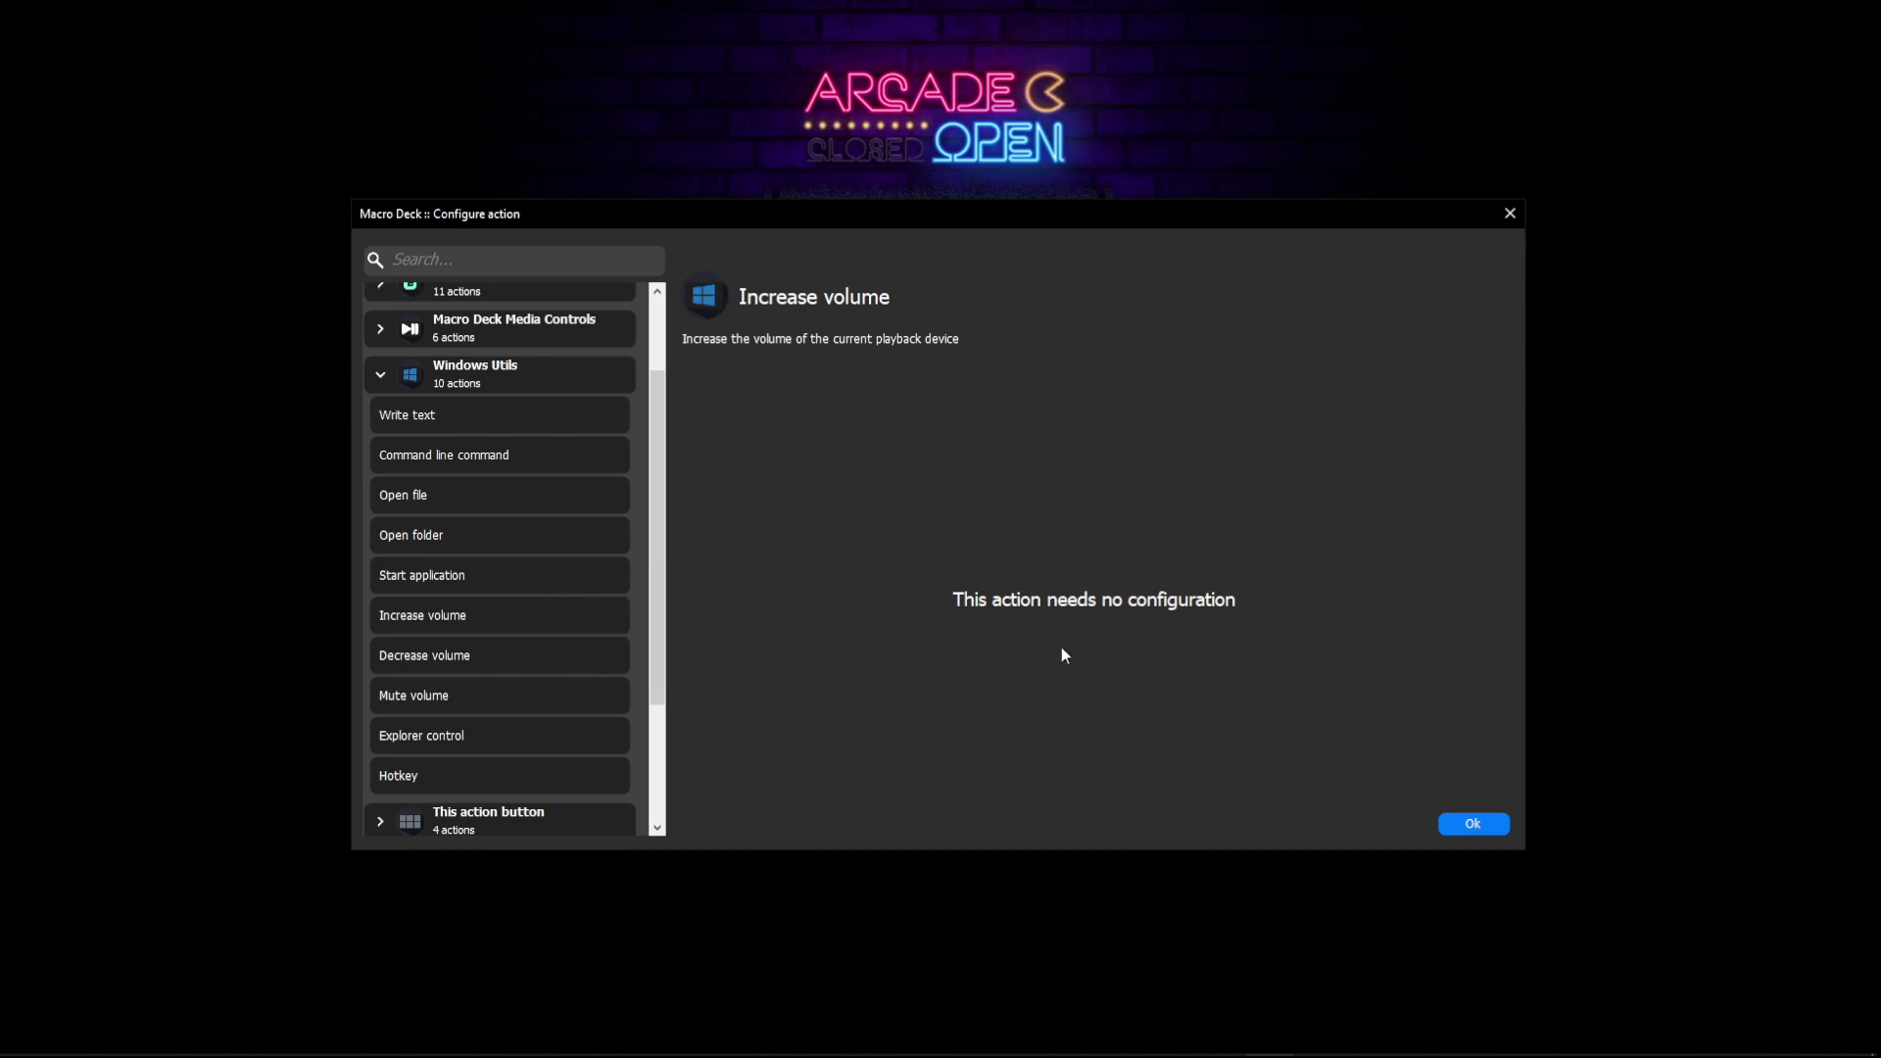
left_click(1475, 825)
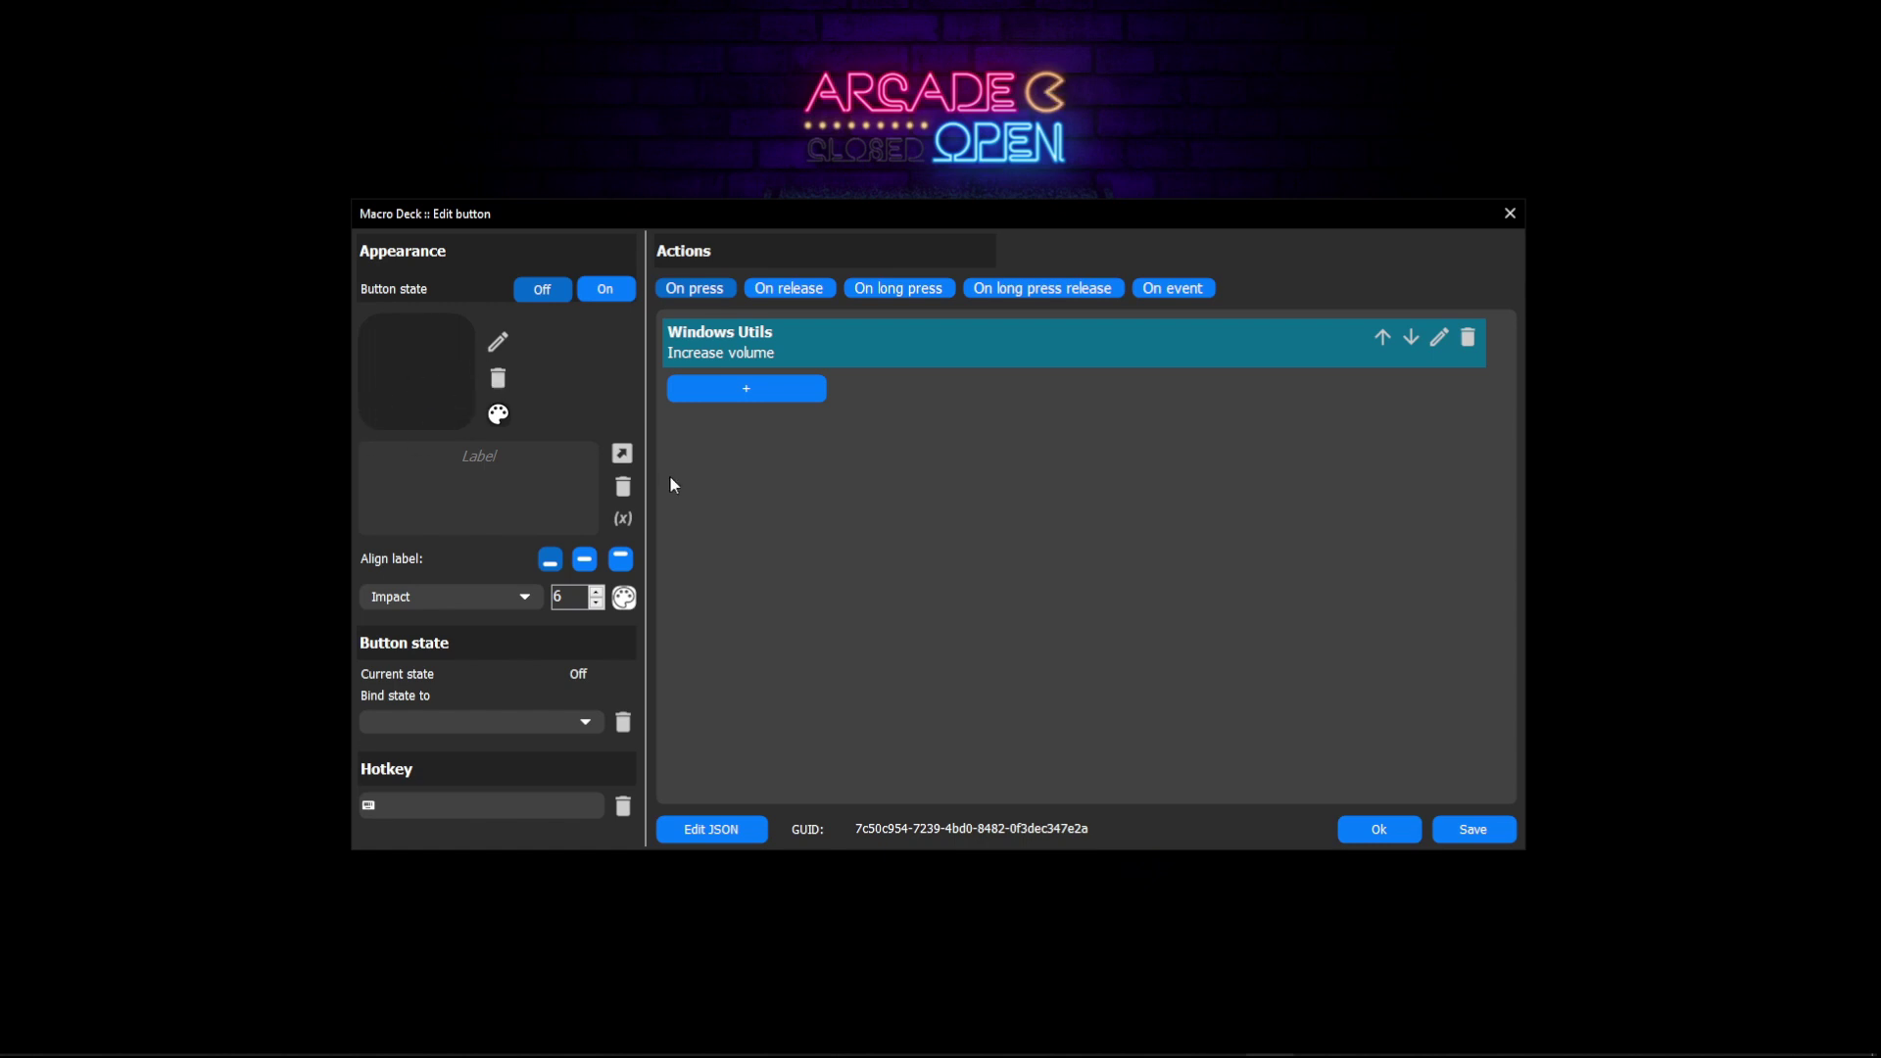
left_click(1401, 828)
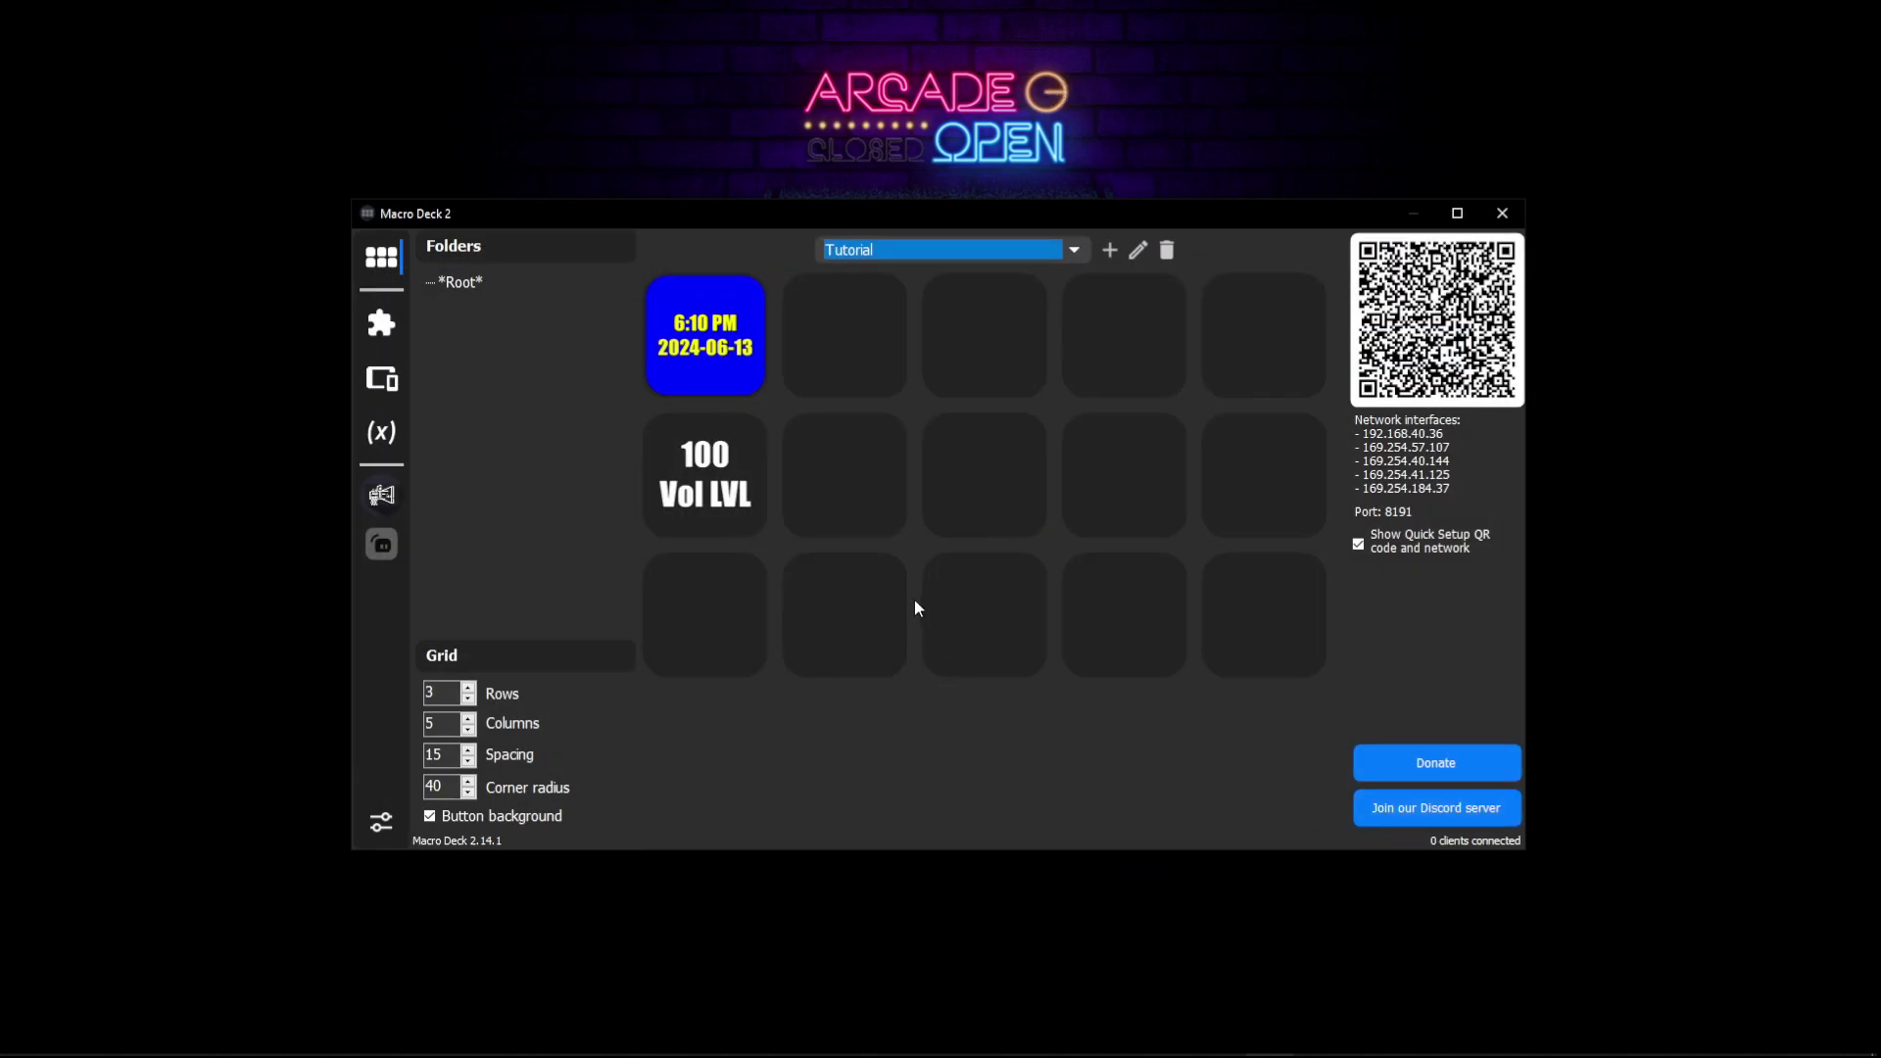
Step: Test the new increase-volume button by simulating "On press" twice
right_click(845, 350)
left_click(880, 397)
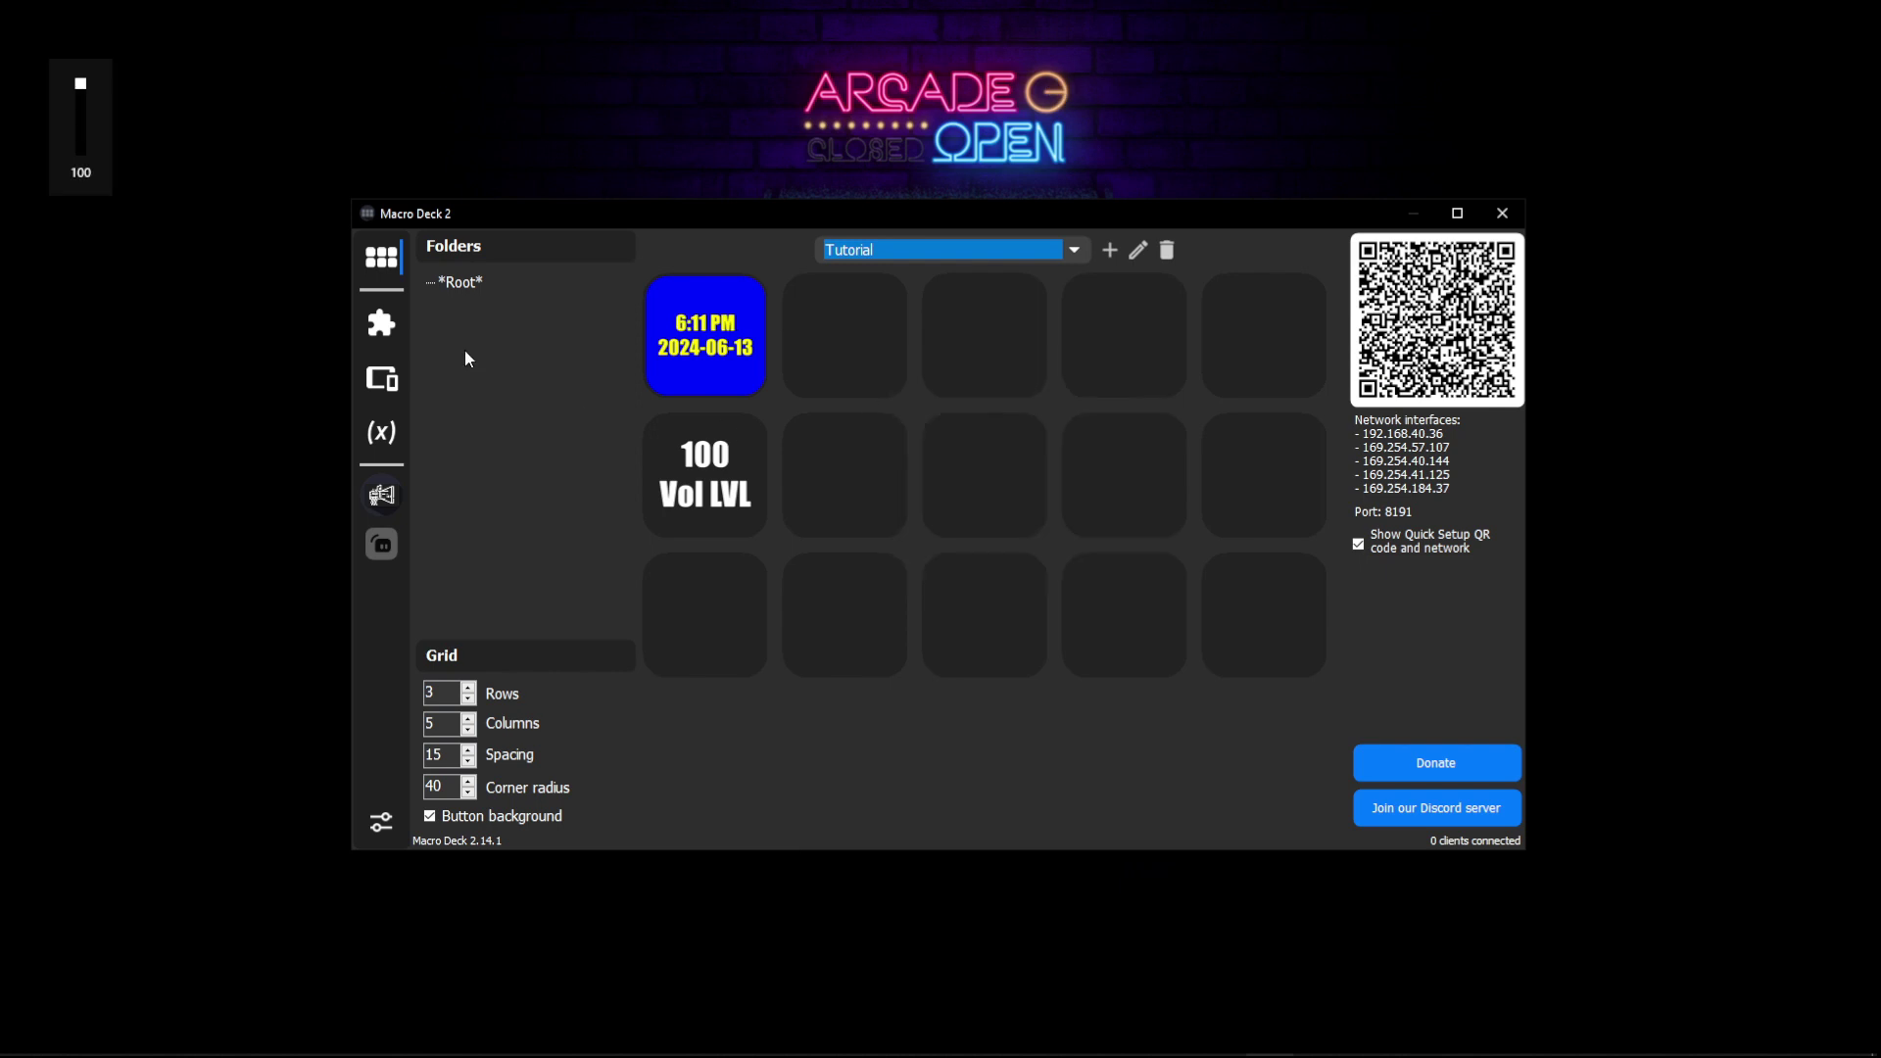
right_click(836, 342)
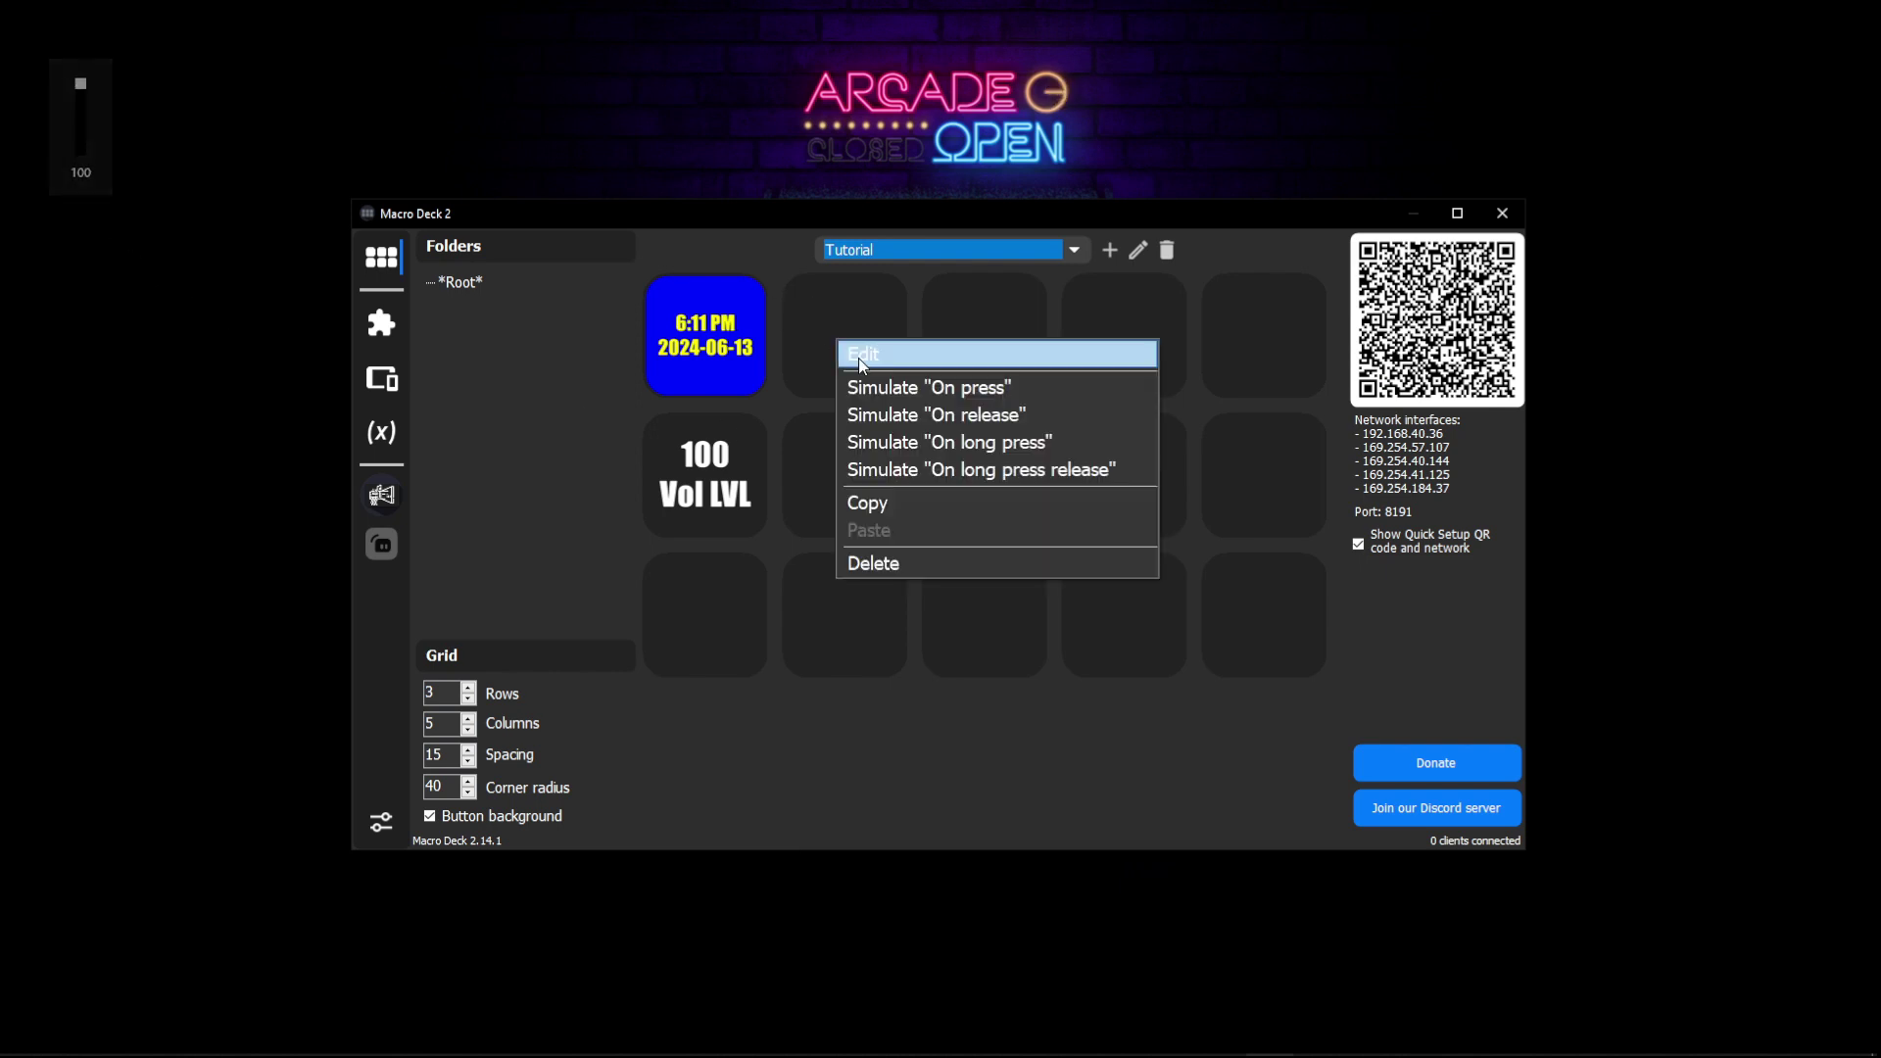
left_click(852, 388)
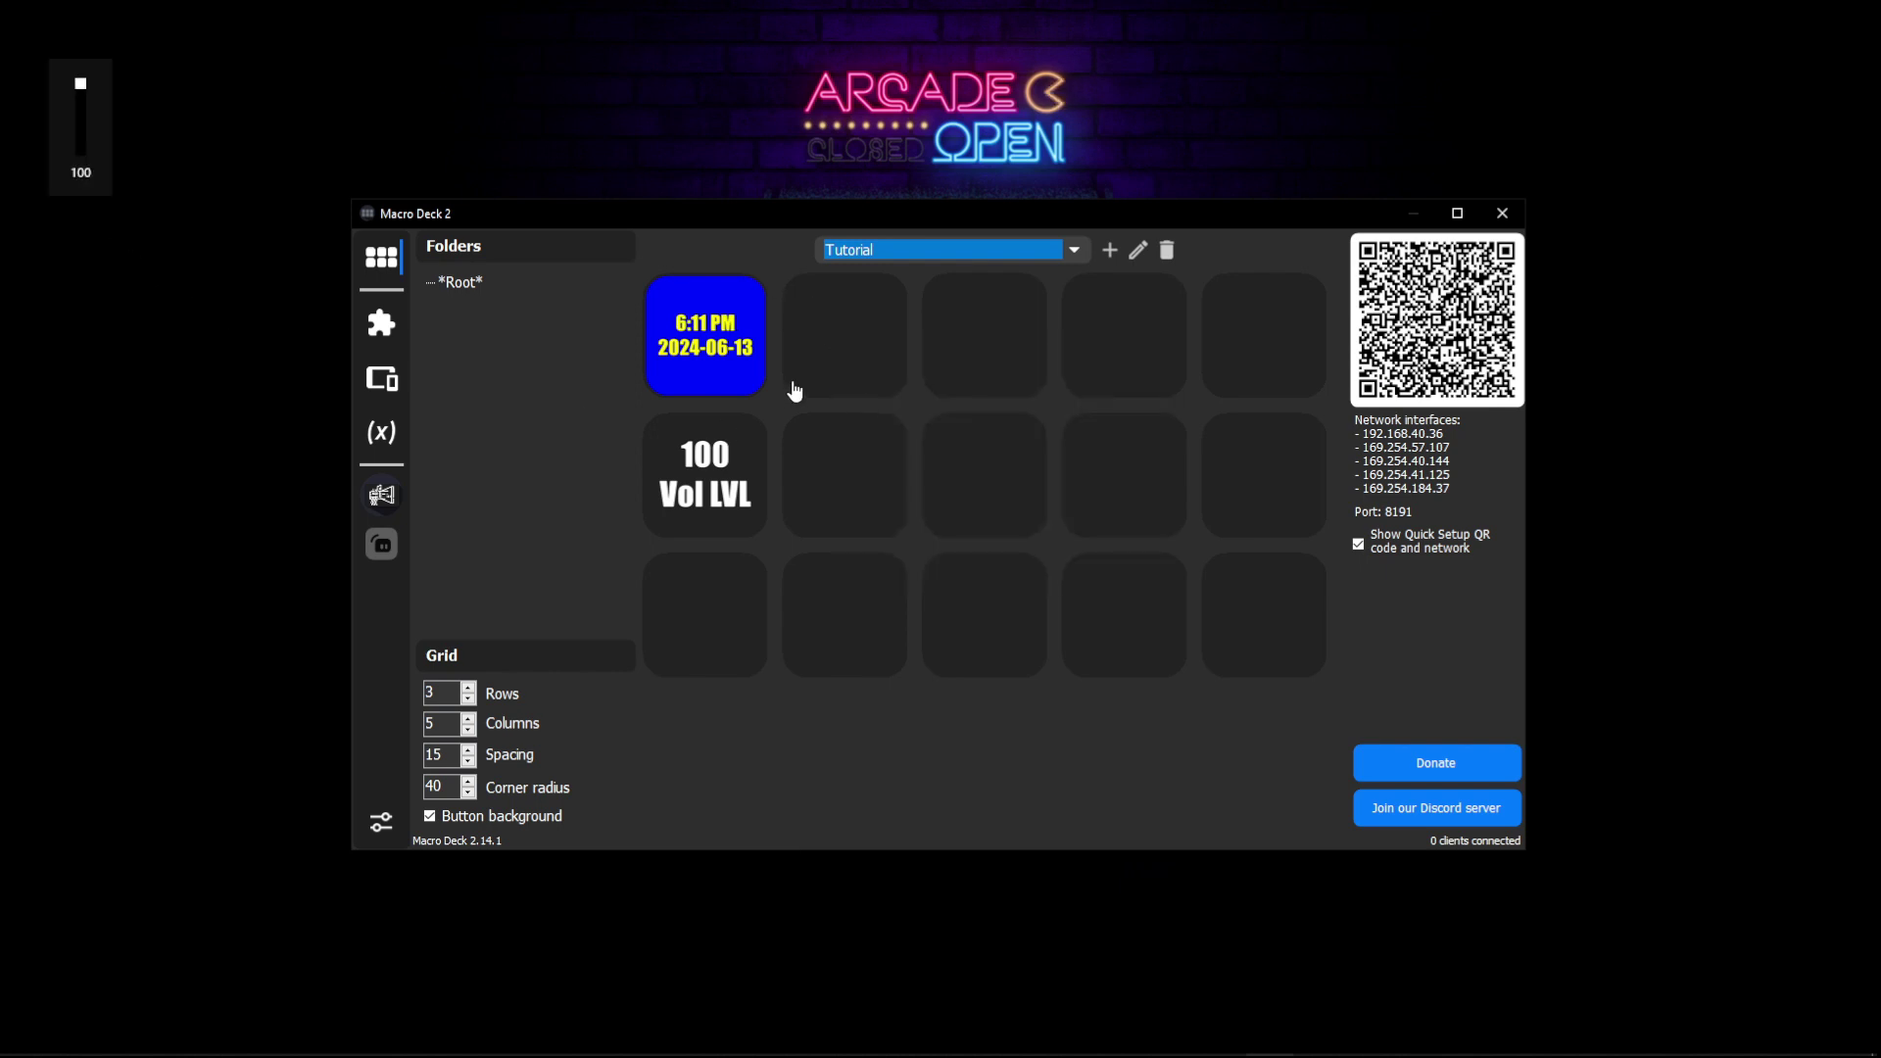
Step: Give the increase-volume button the upward chevron icon from the Fluent icon pack and accept the change
right_click(862, 345)
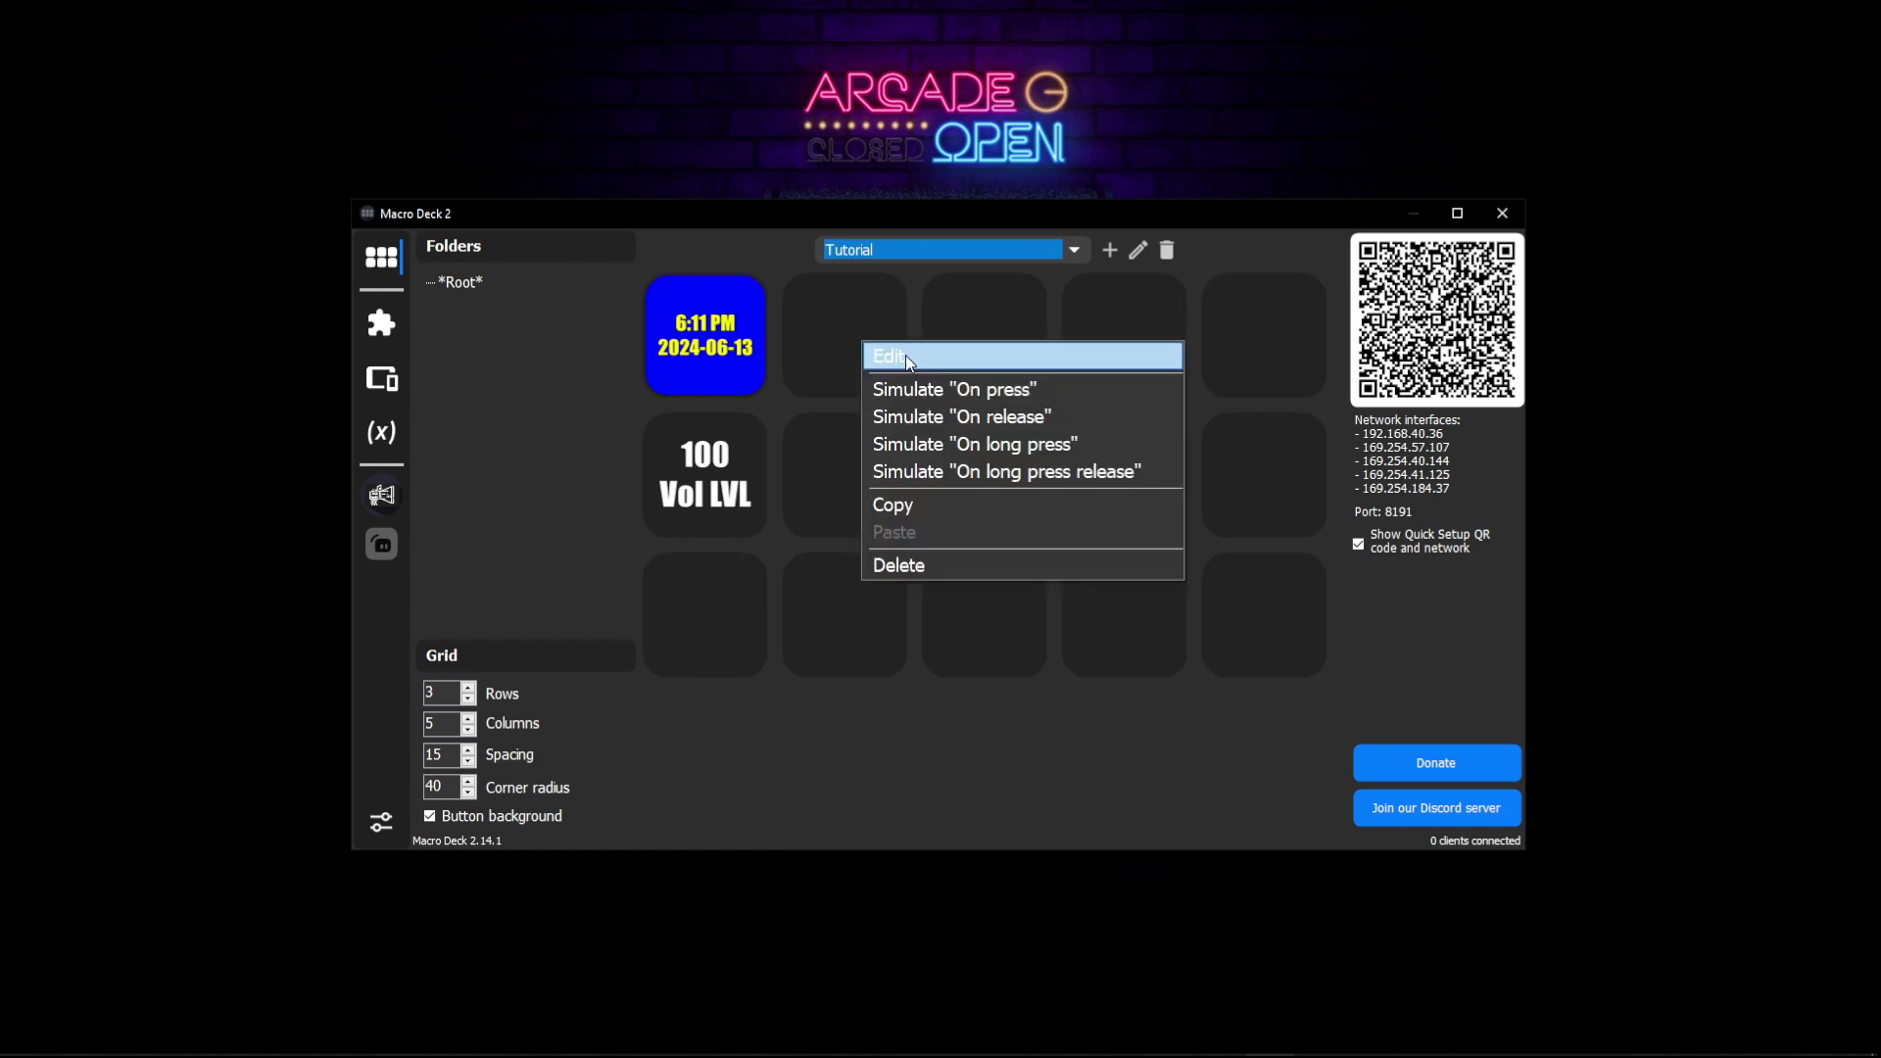
left_click(907, 357)
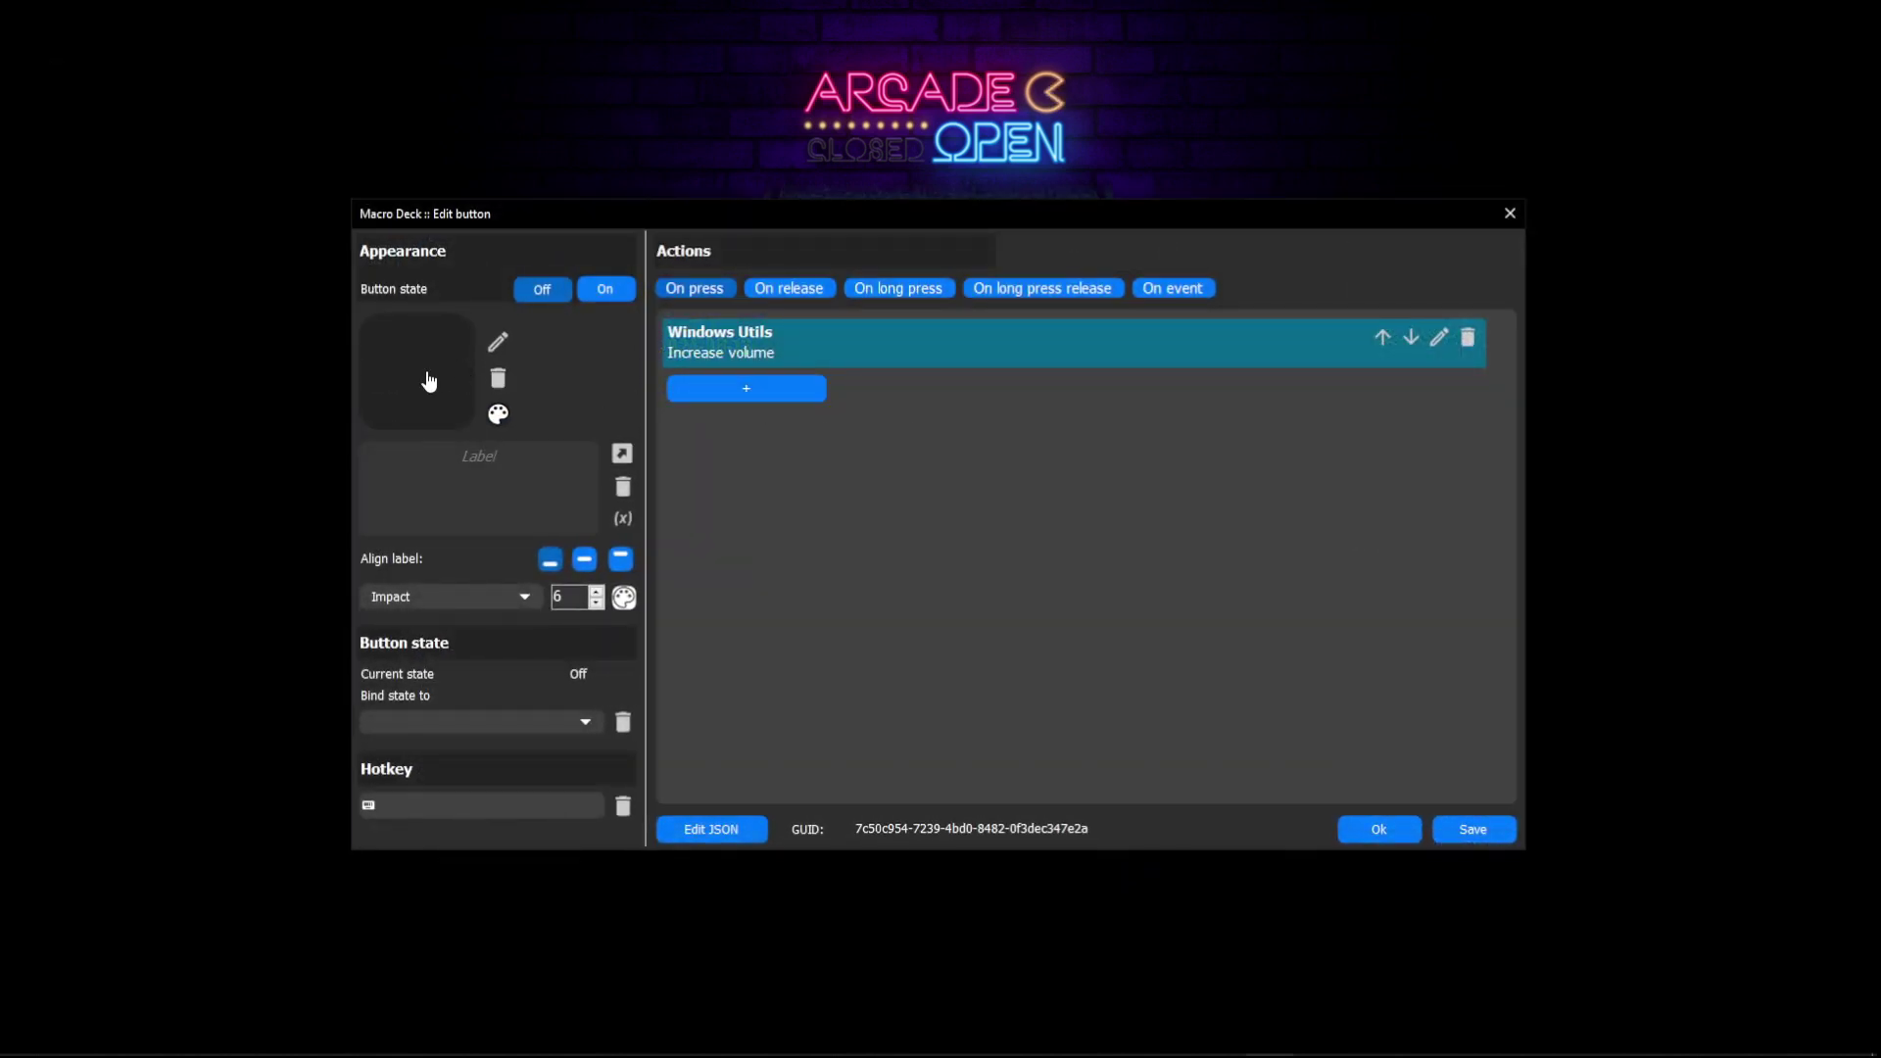
left_click(446, 375)
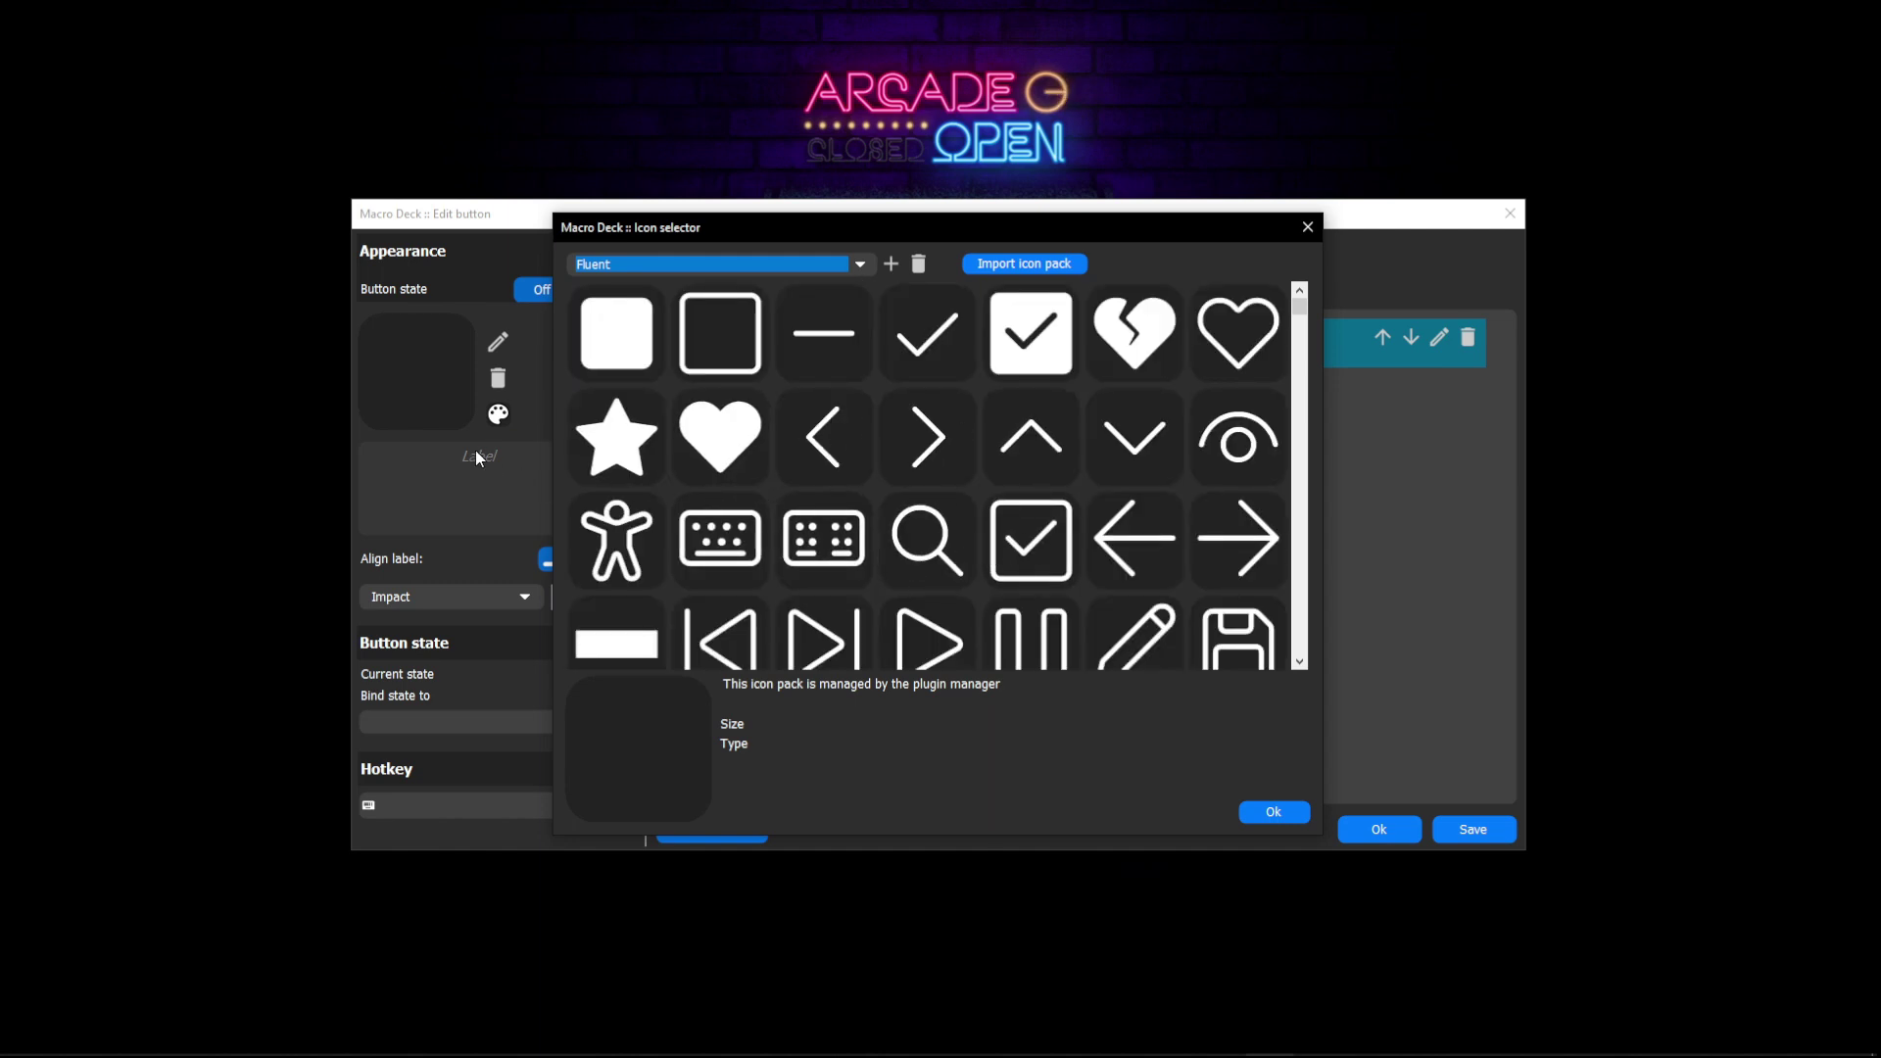
left_click(1041, 443)
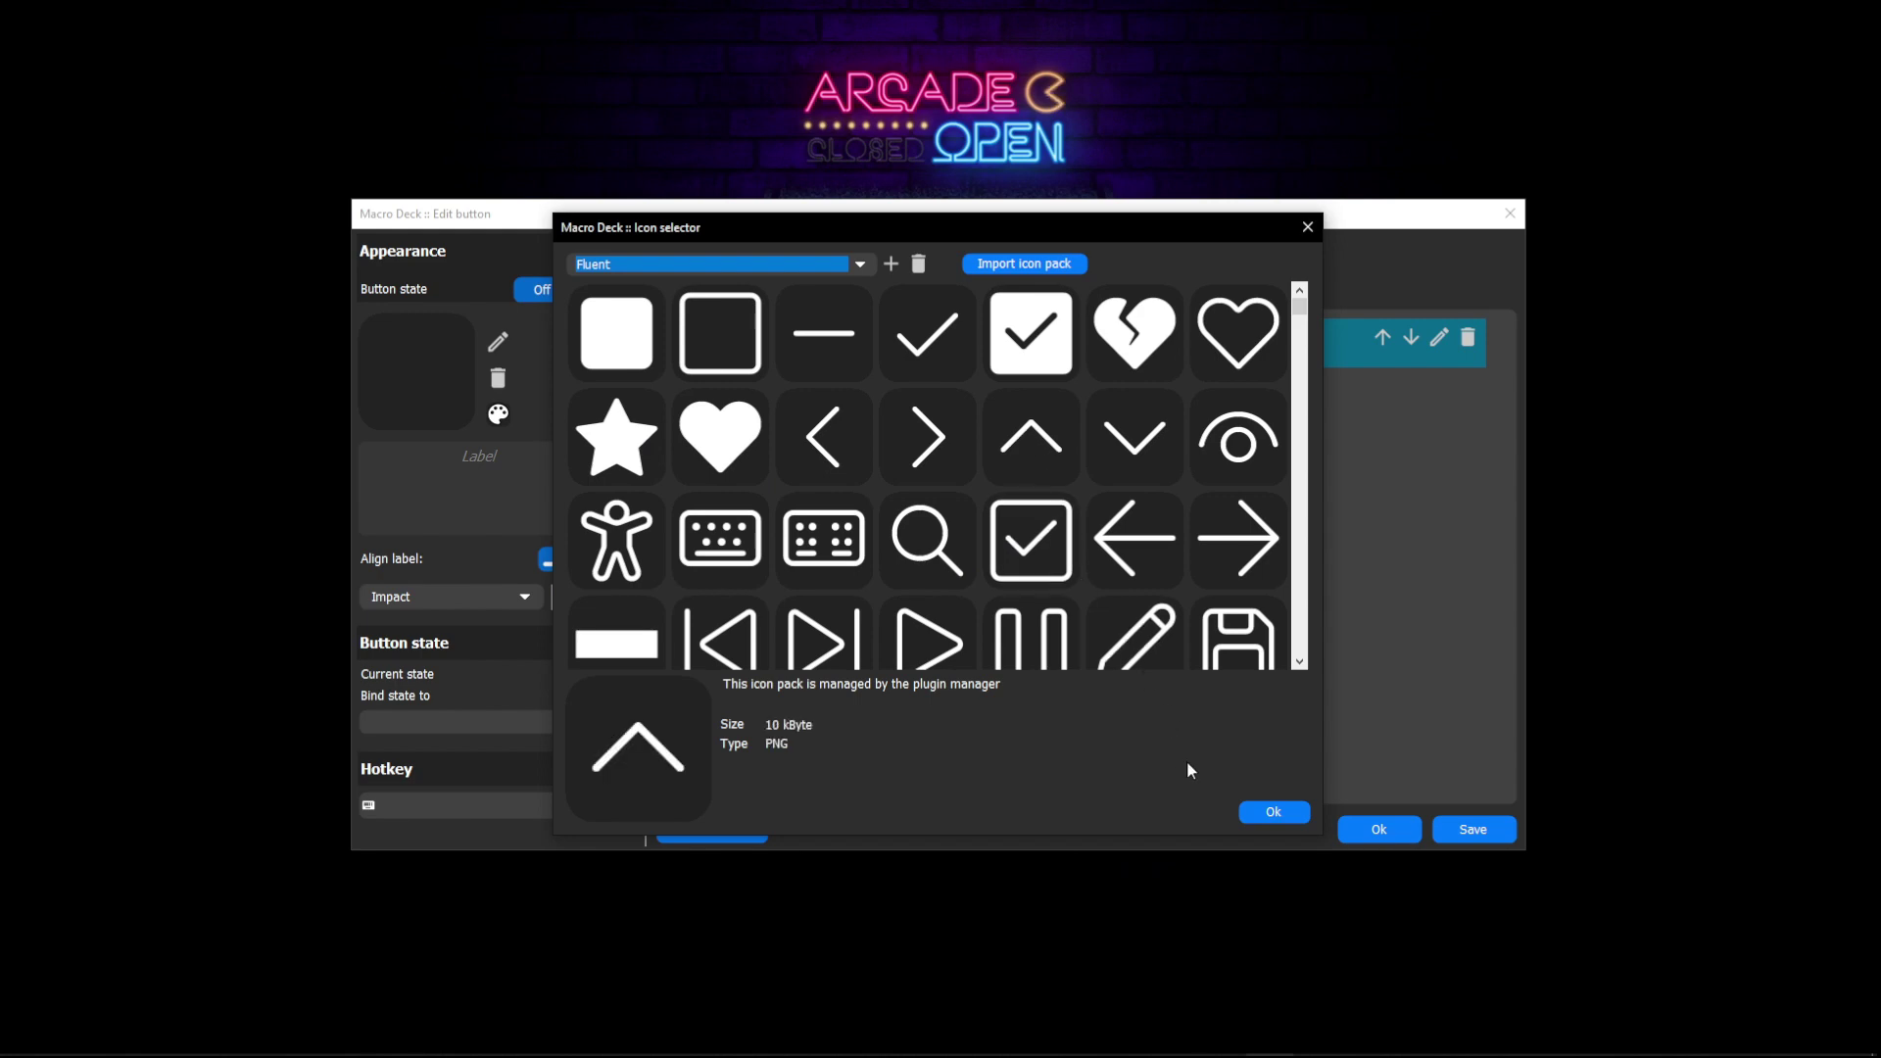
left_click(1262, 817)
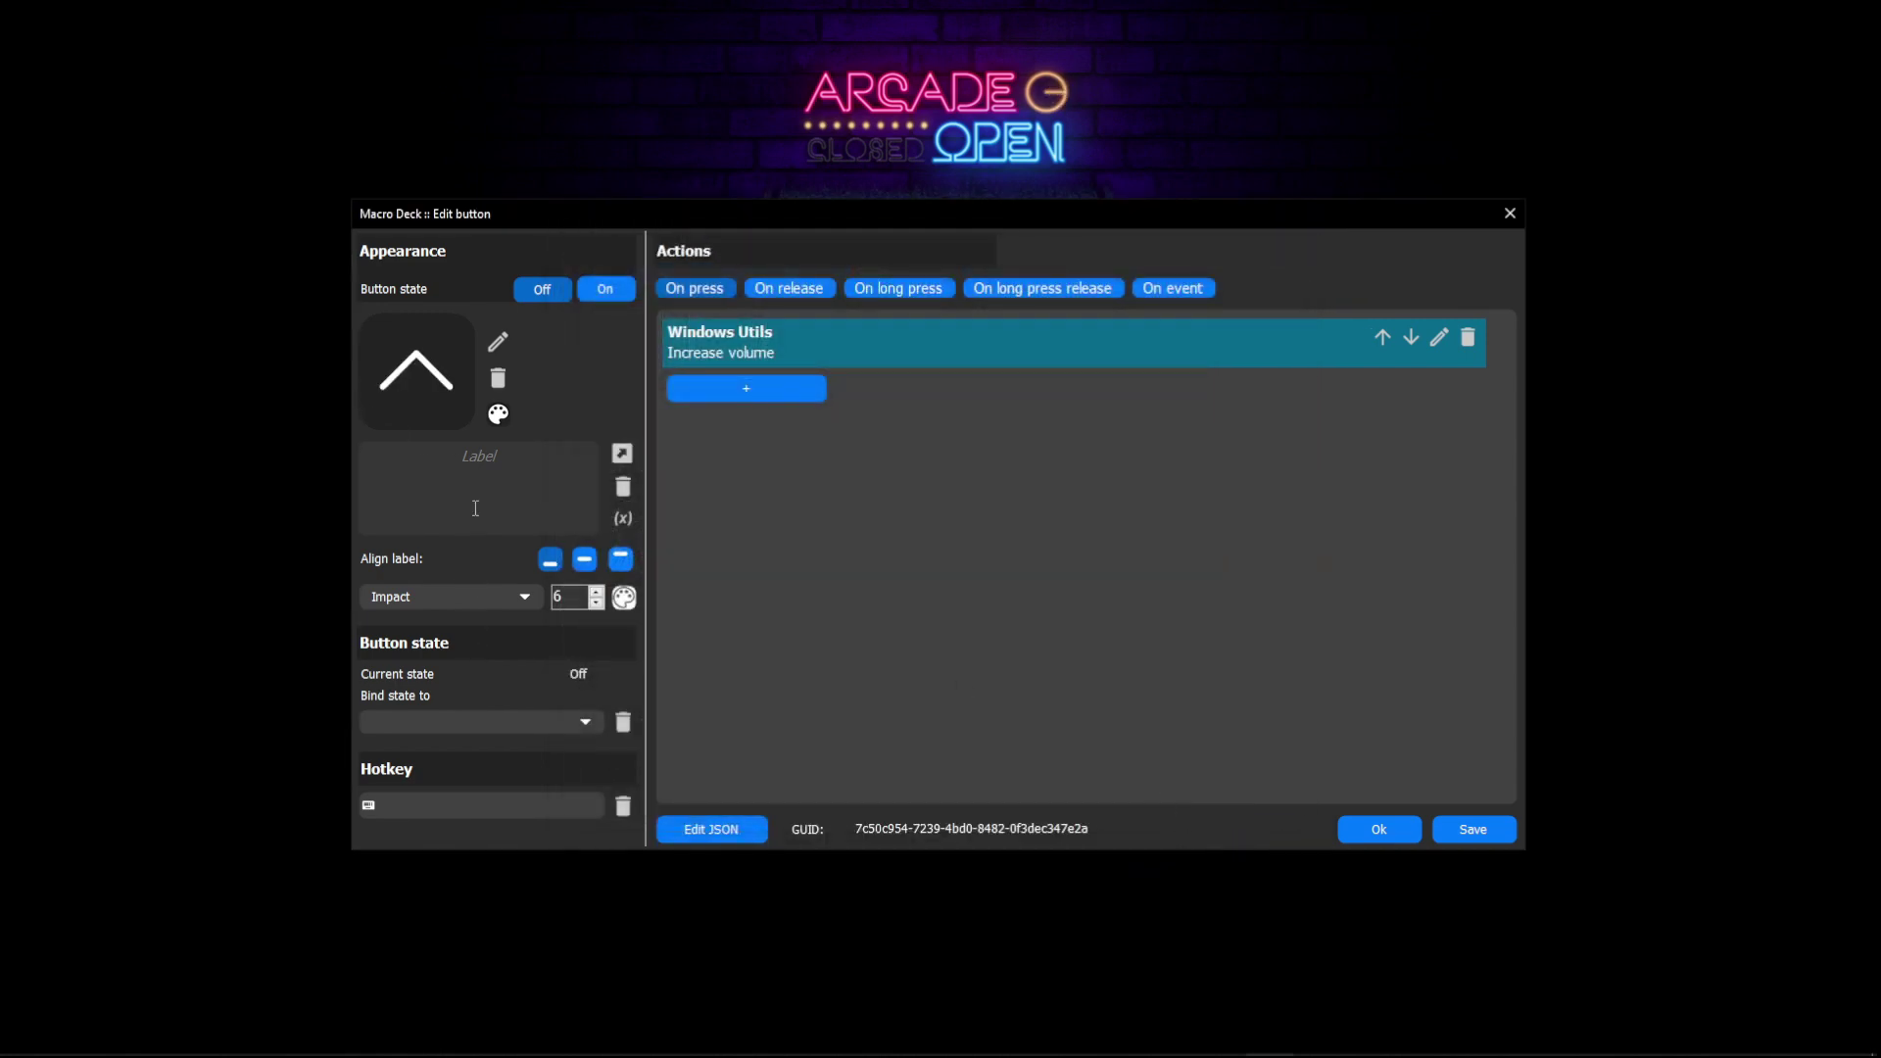
left_click(1377, 829)
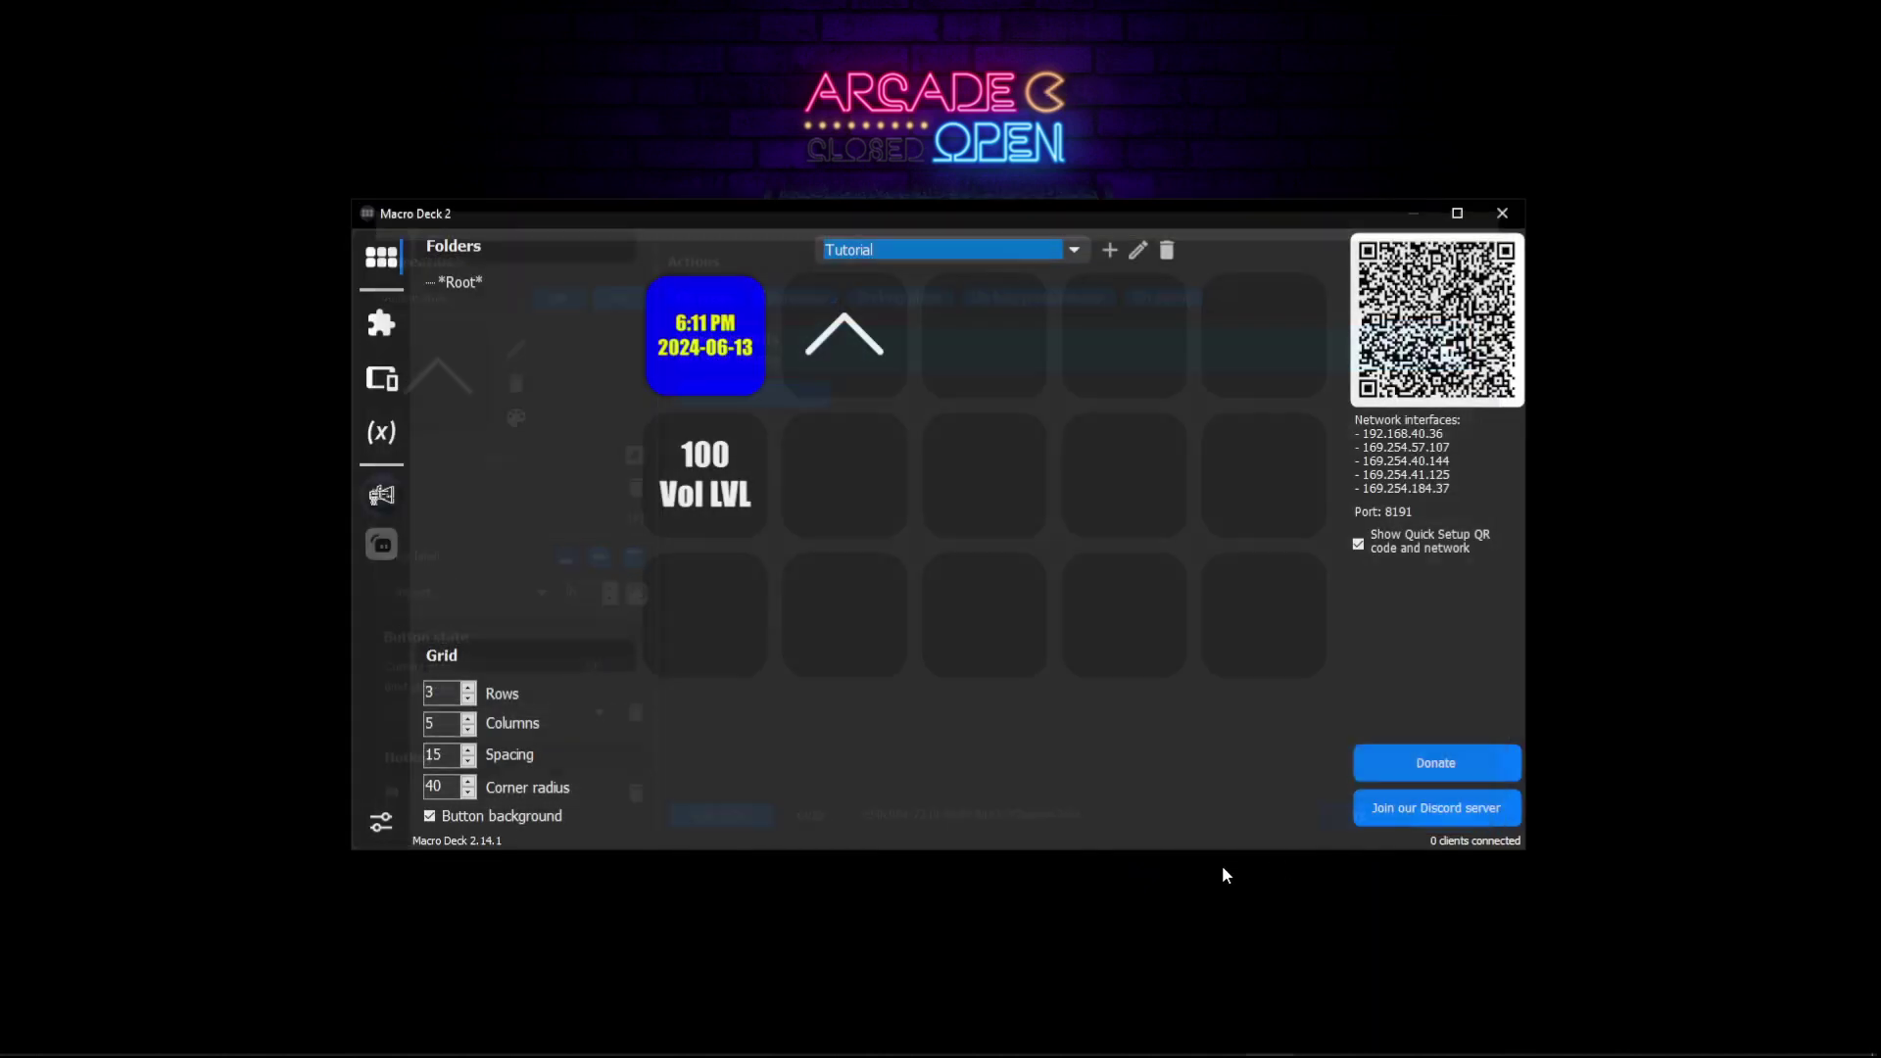
Step: Simulate "On press" for the chevron button and copy that button into the empty slot directly below it
right_click(831, 351)
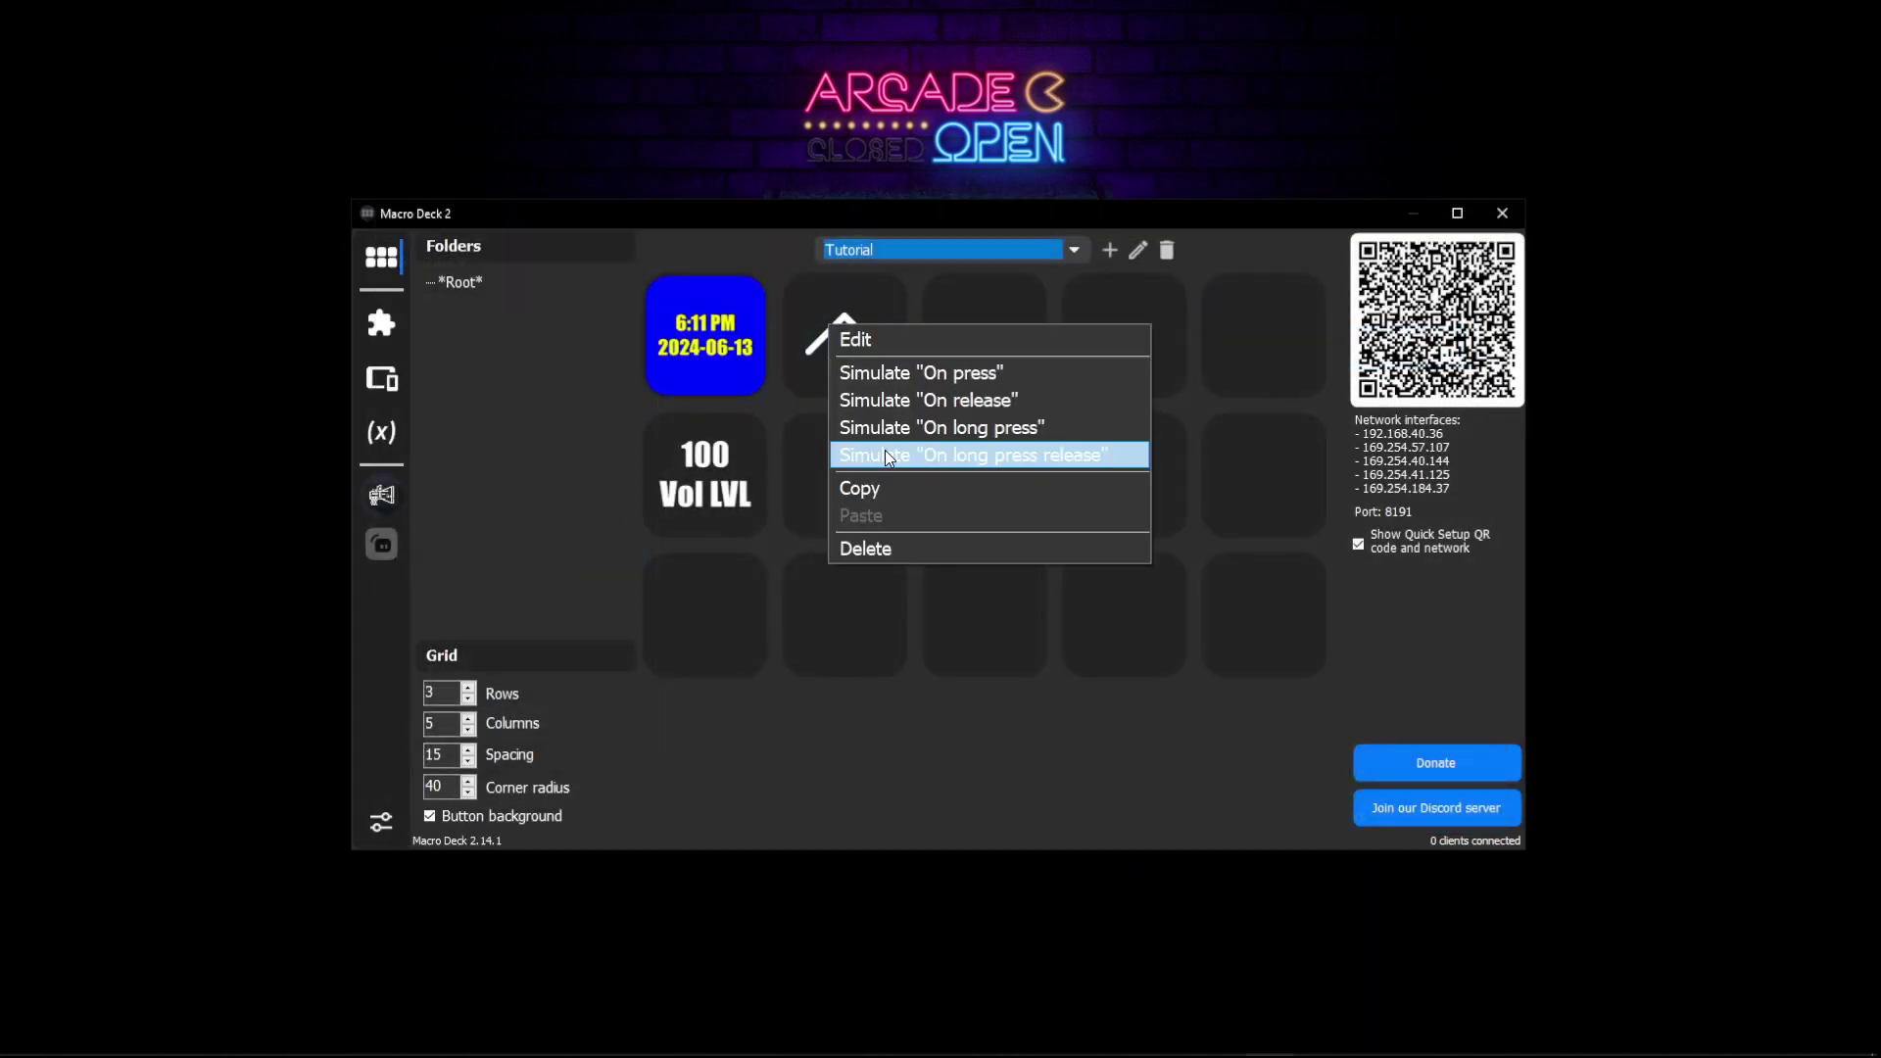
left_click(894, 371)
right_click(829, 482)
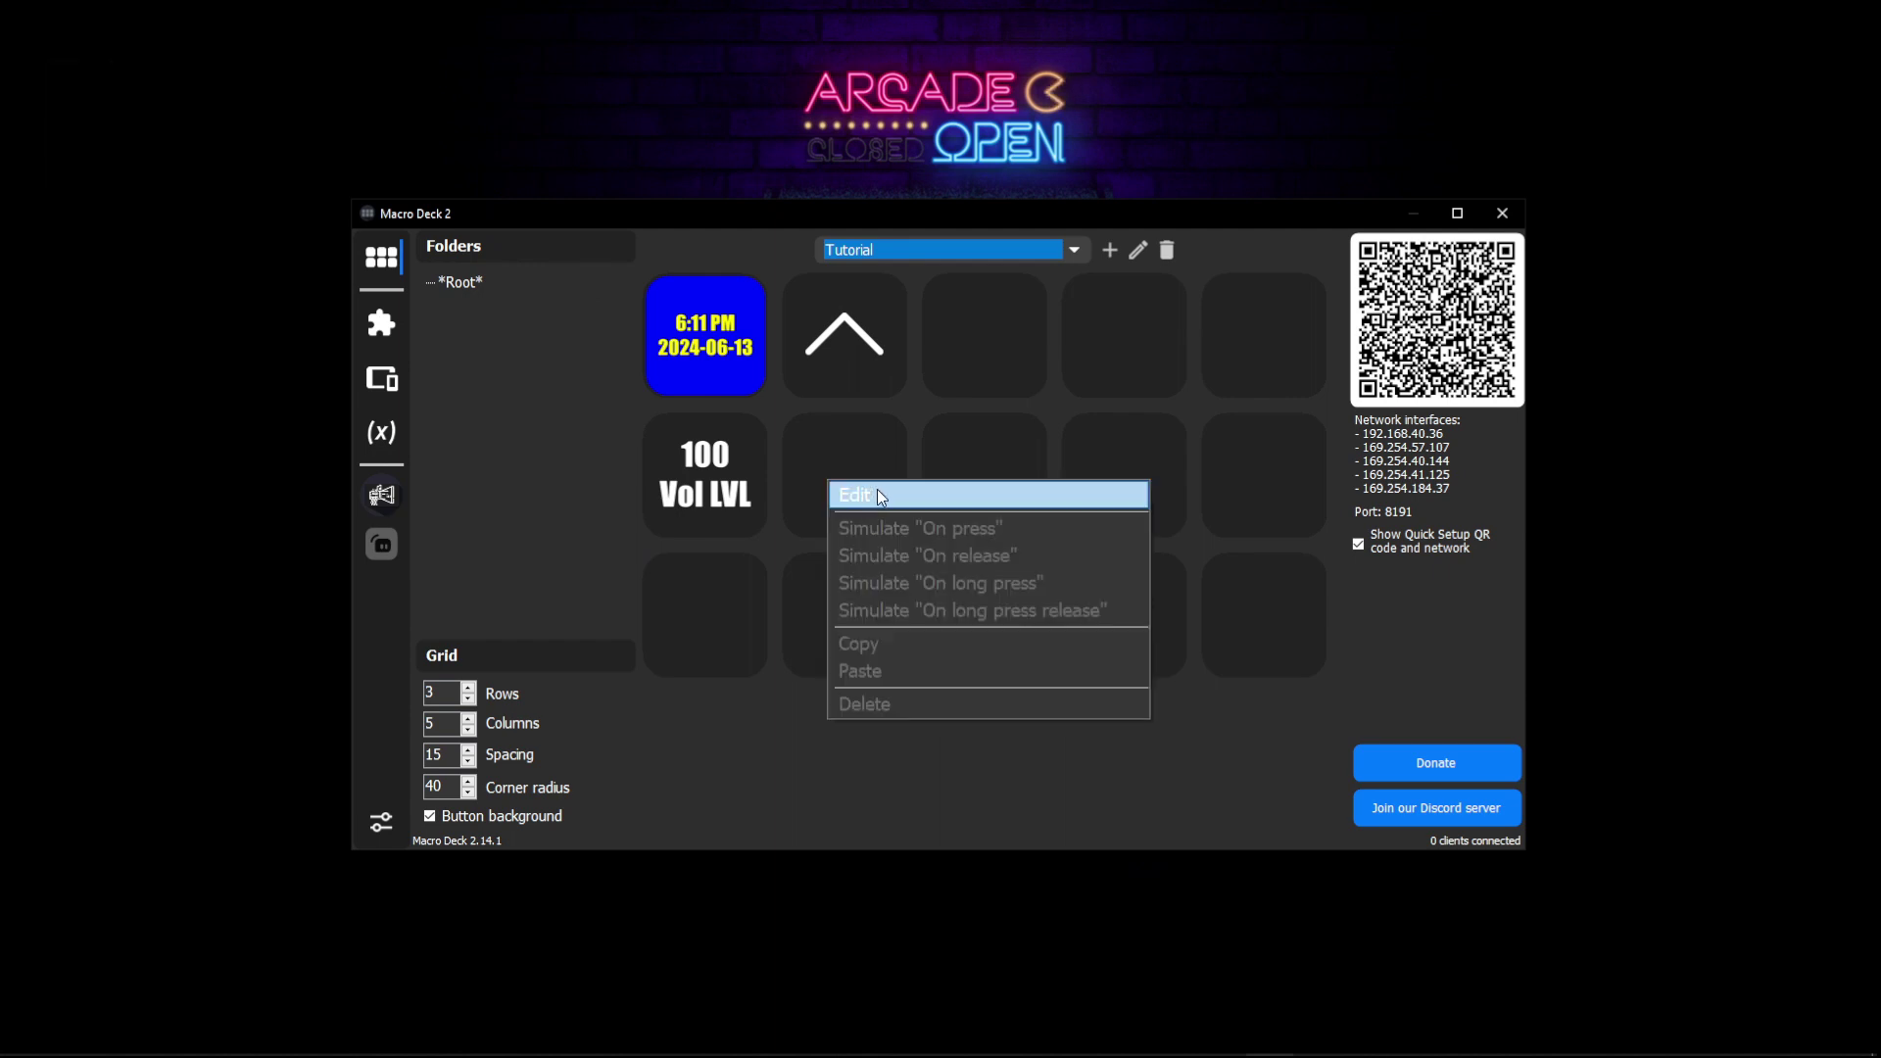
right_click(864, 338)
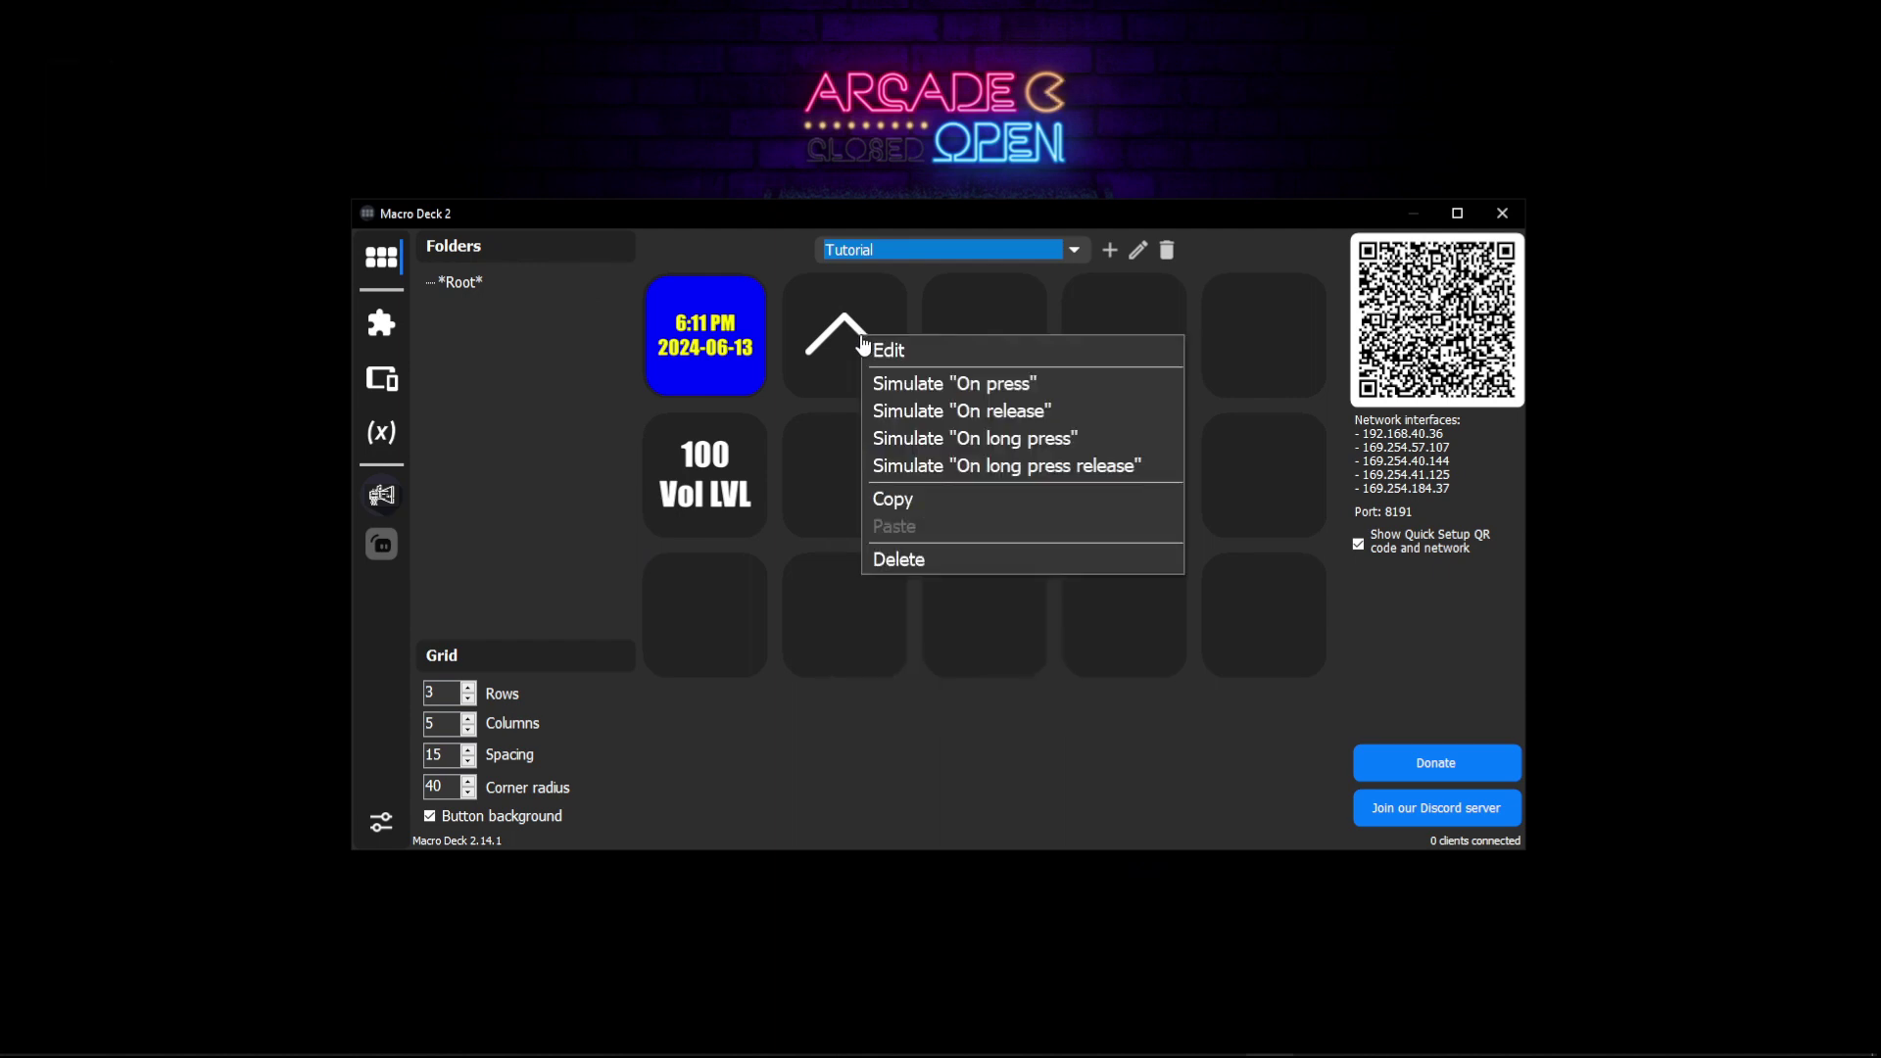
left_click(911, 490)
right_click(848, 463)
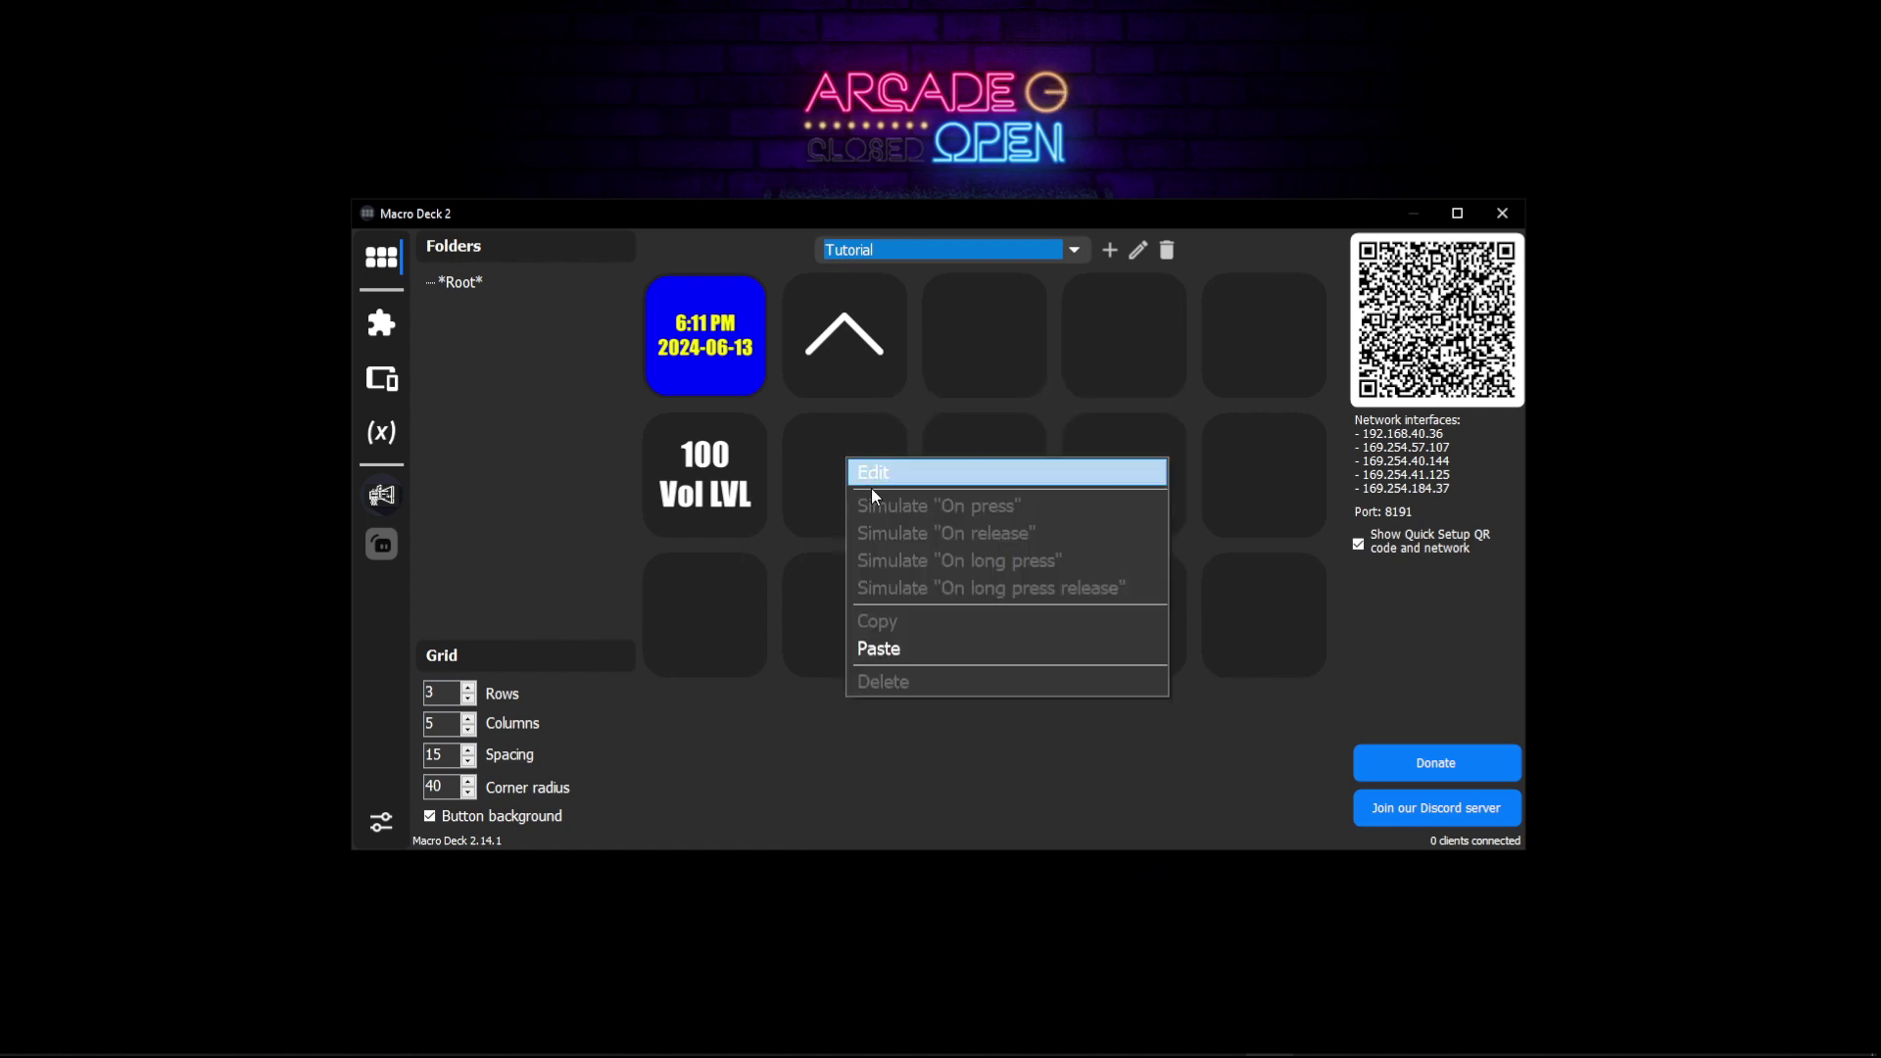
left_click(866, 647)
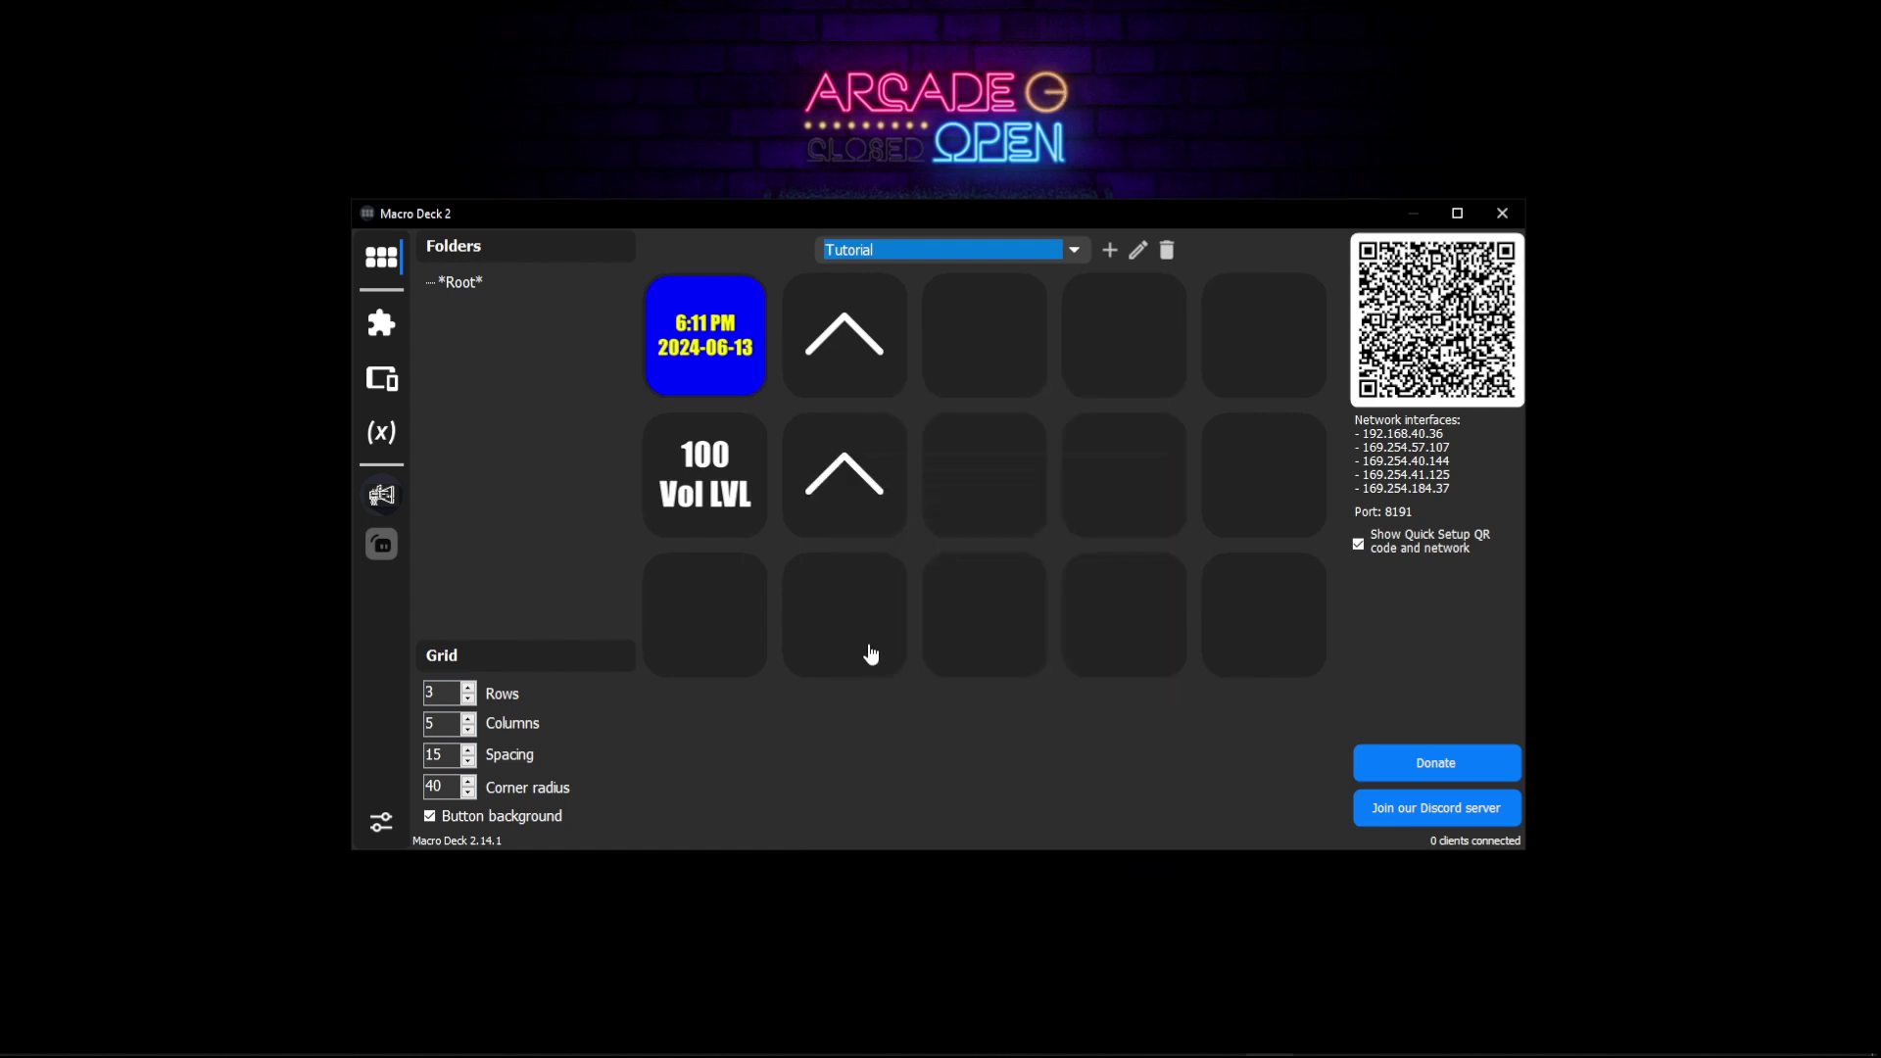
Step: Open the copied chevron button for editing and change its icon to the downward chevron from the Fluent icon pack
right_click(845, 498)
left_click(877, 504)
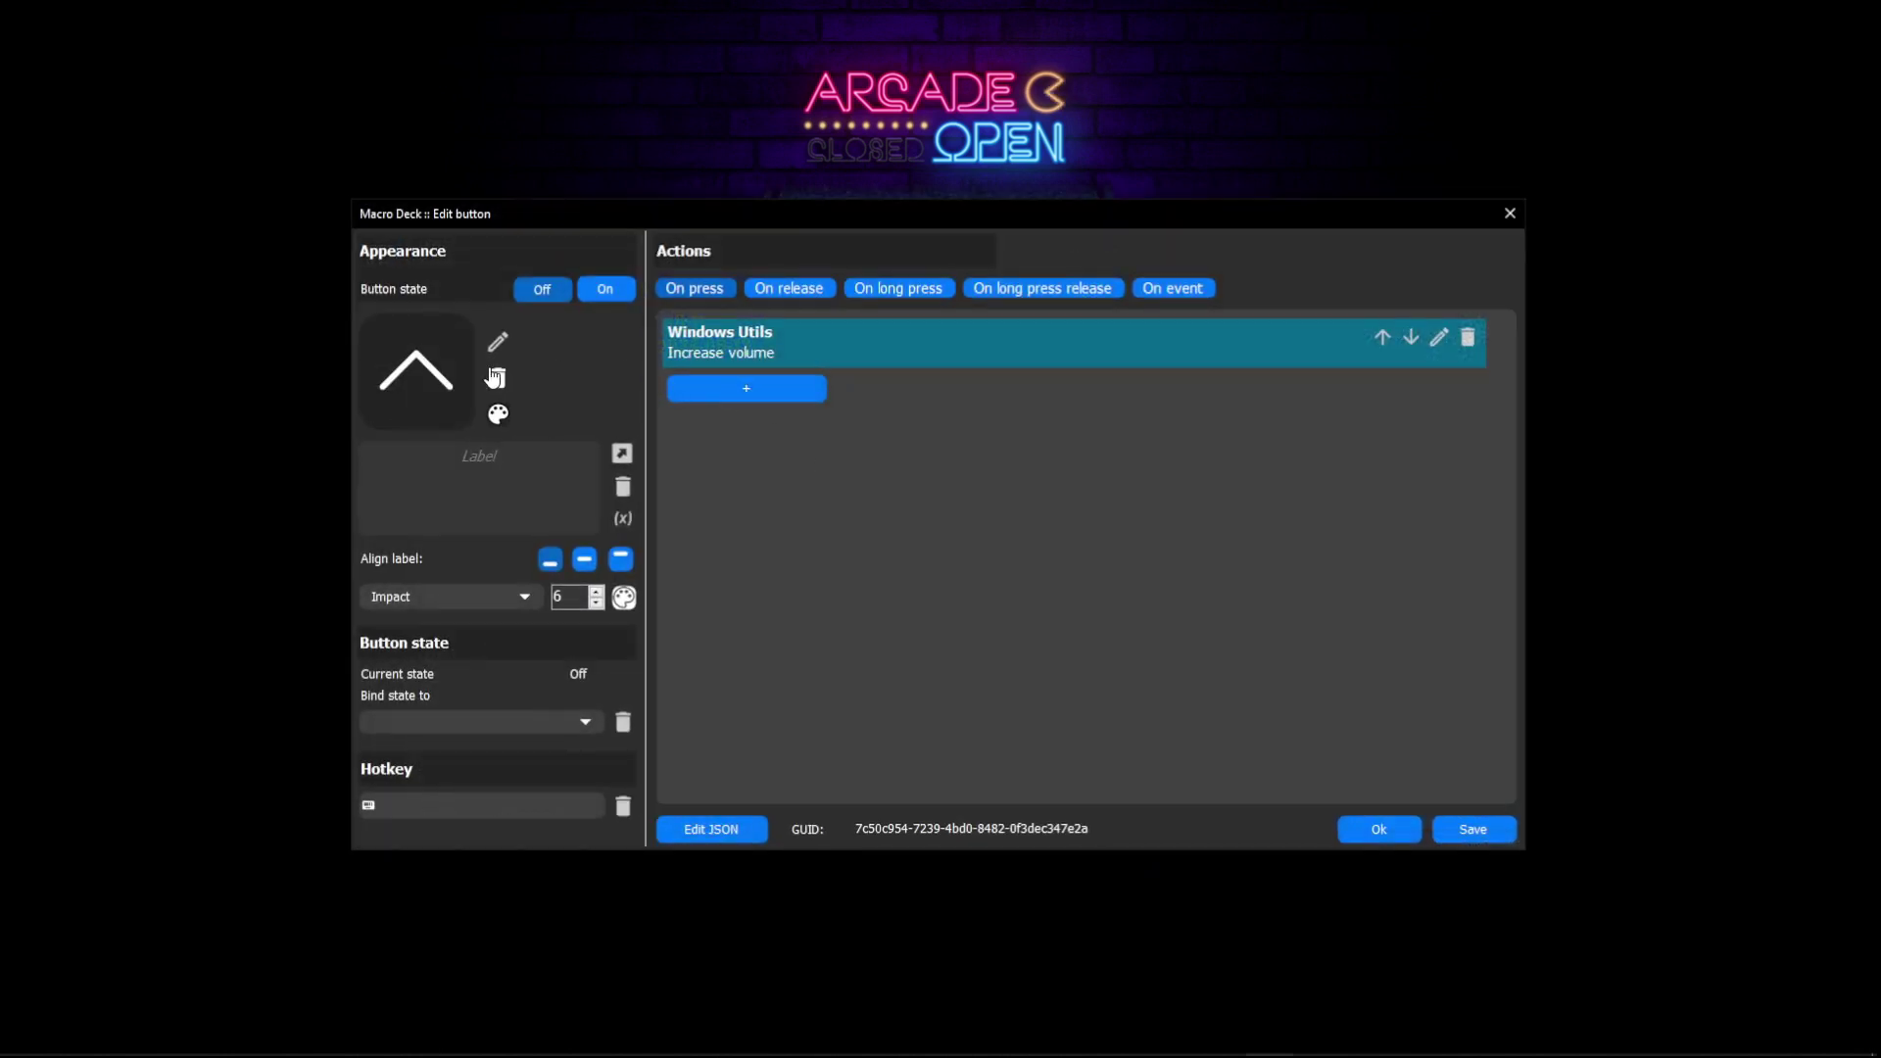
left_click(443, 395)
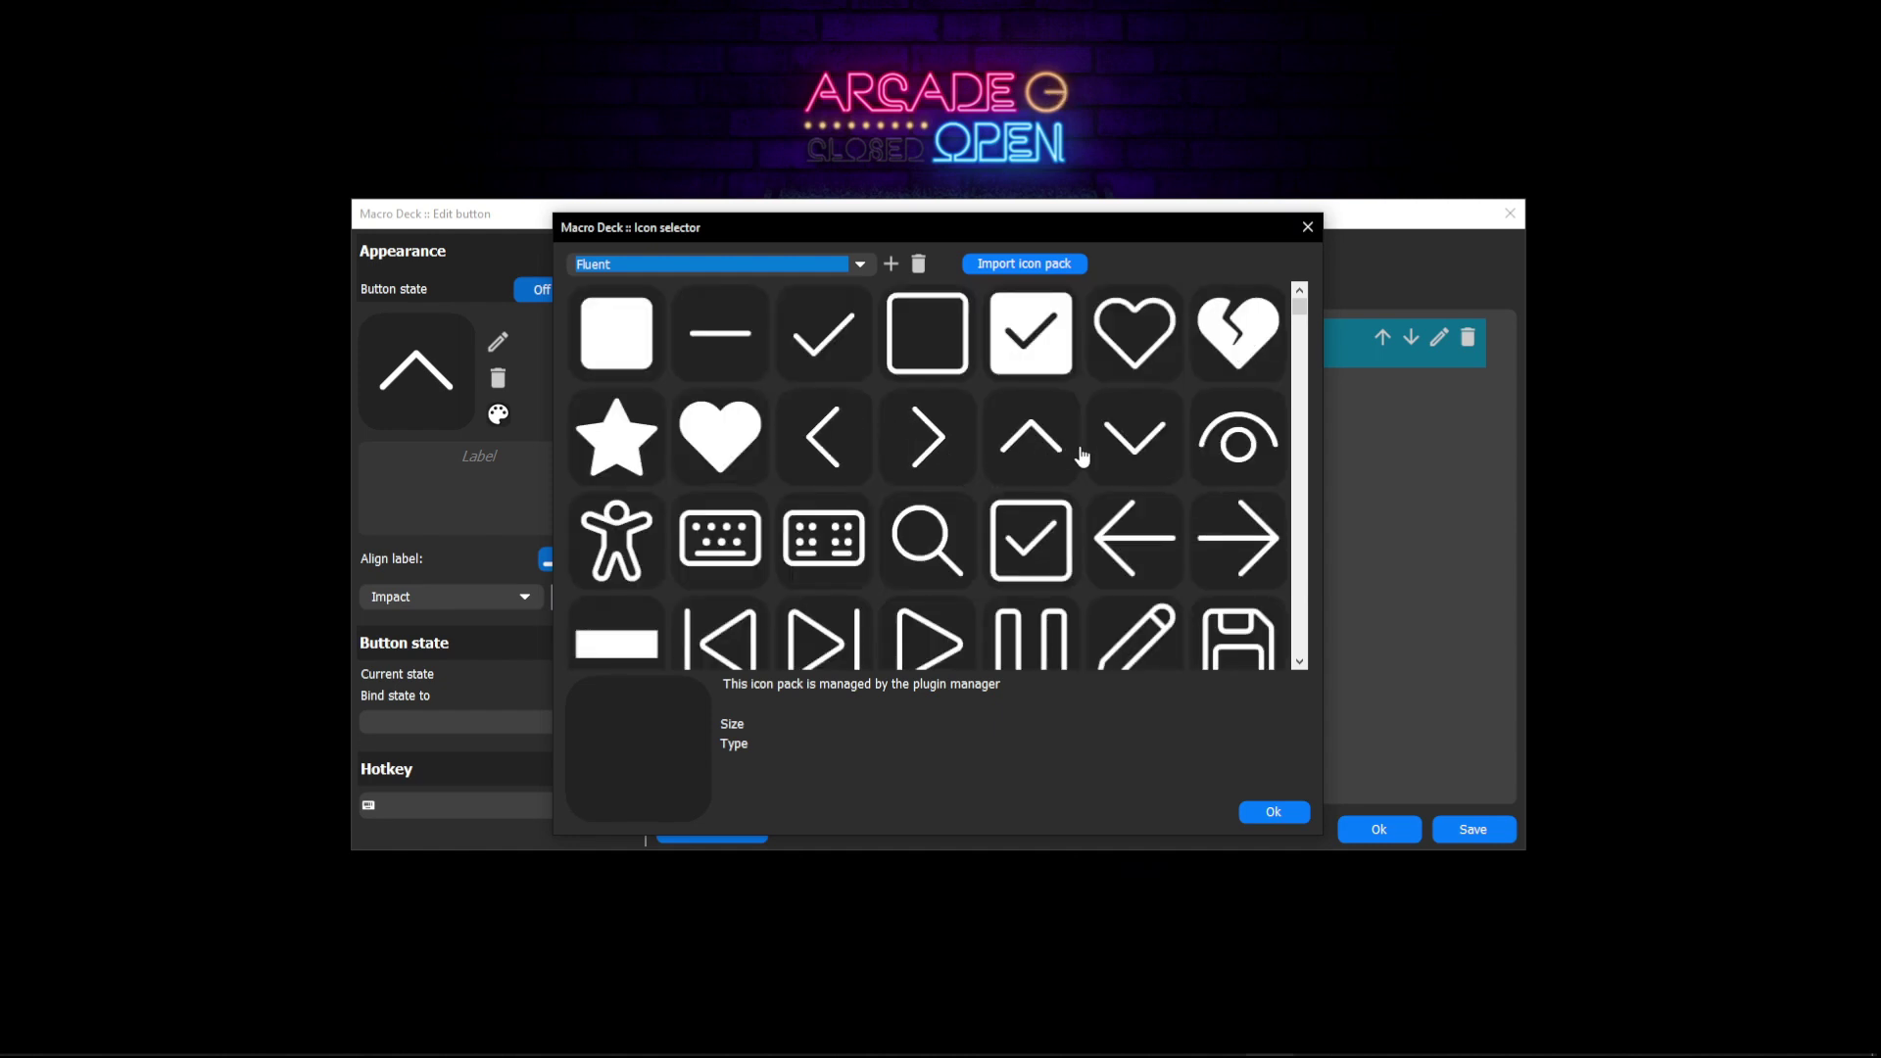
left_click(1128, 450)
left_click(1269, 815)
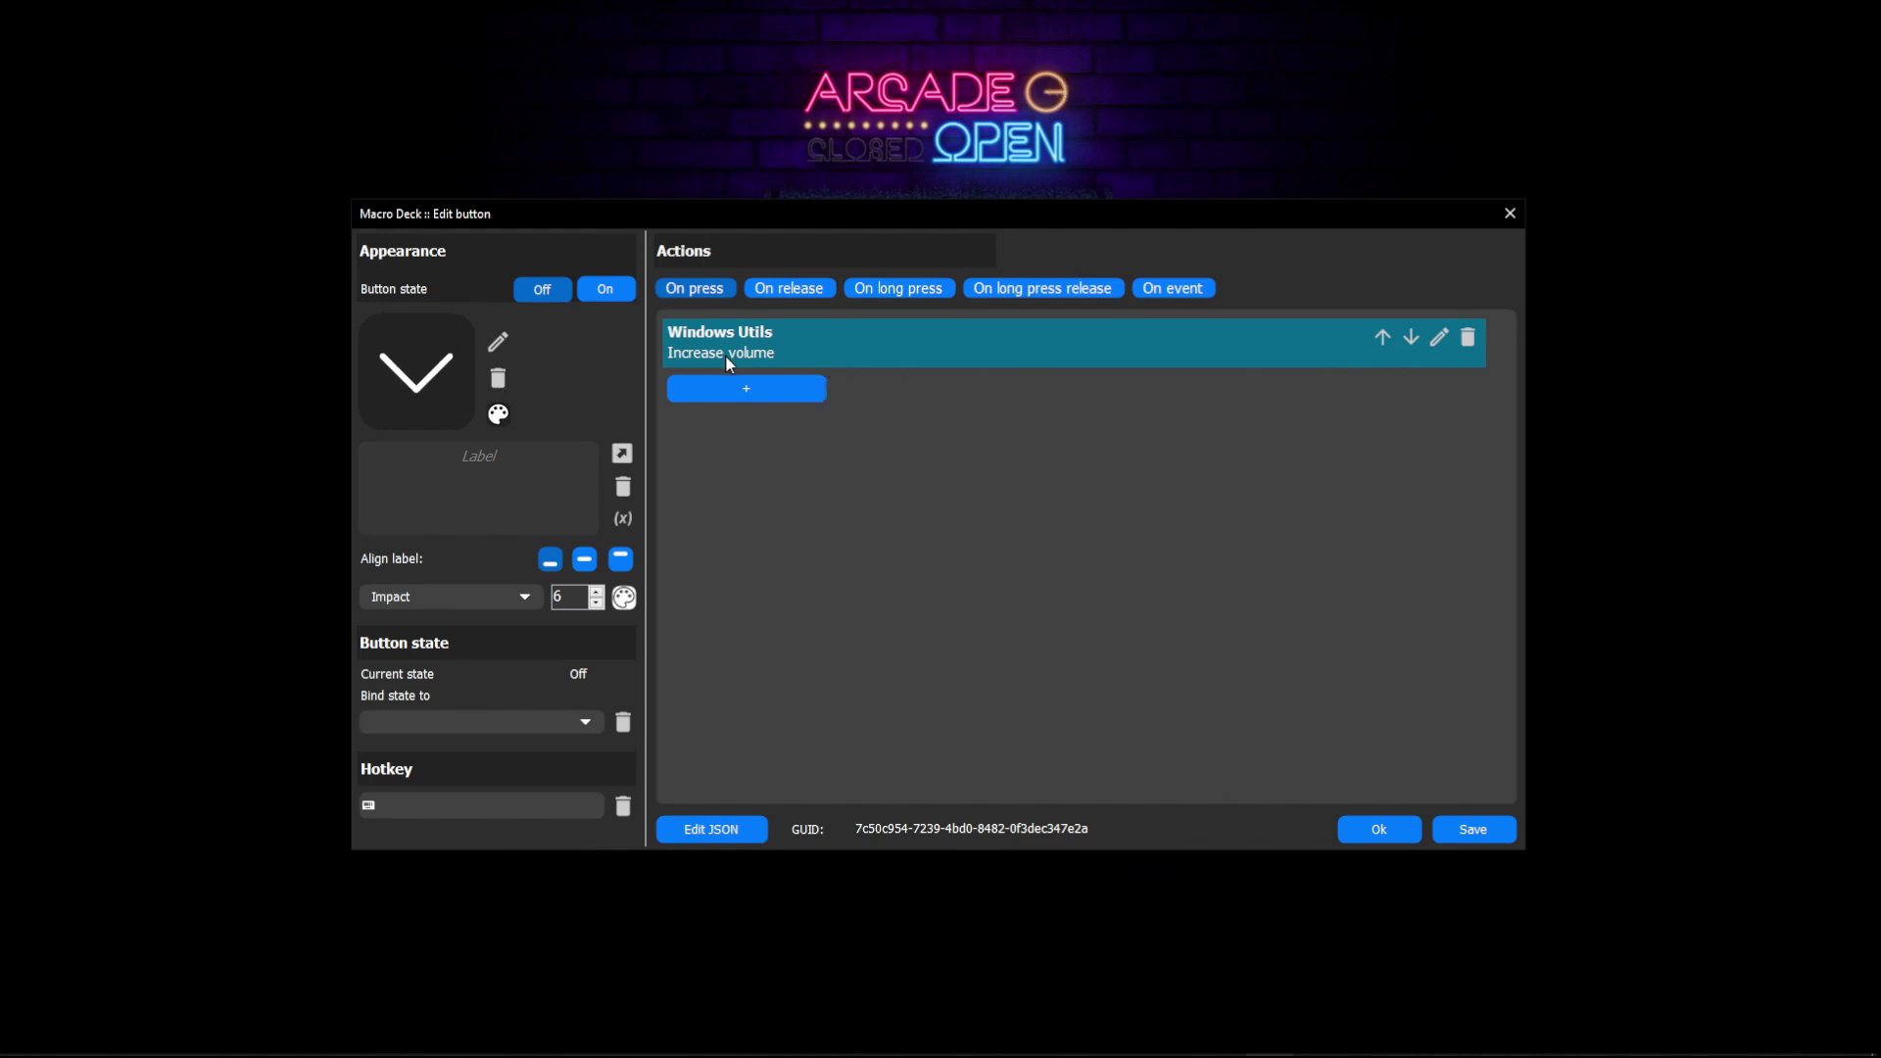
Step: Change the button's "On press" action to Windows Utils "Decrease volume" and accept the button
left_click(1439, 339)
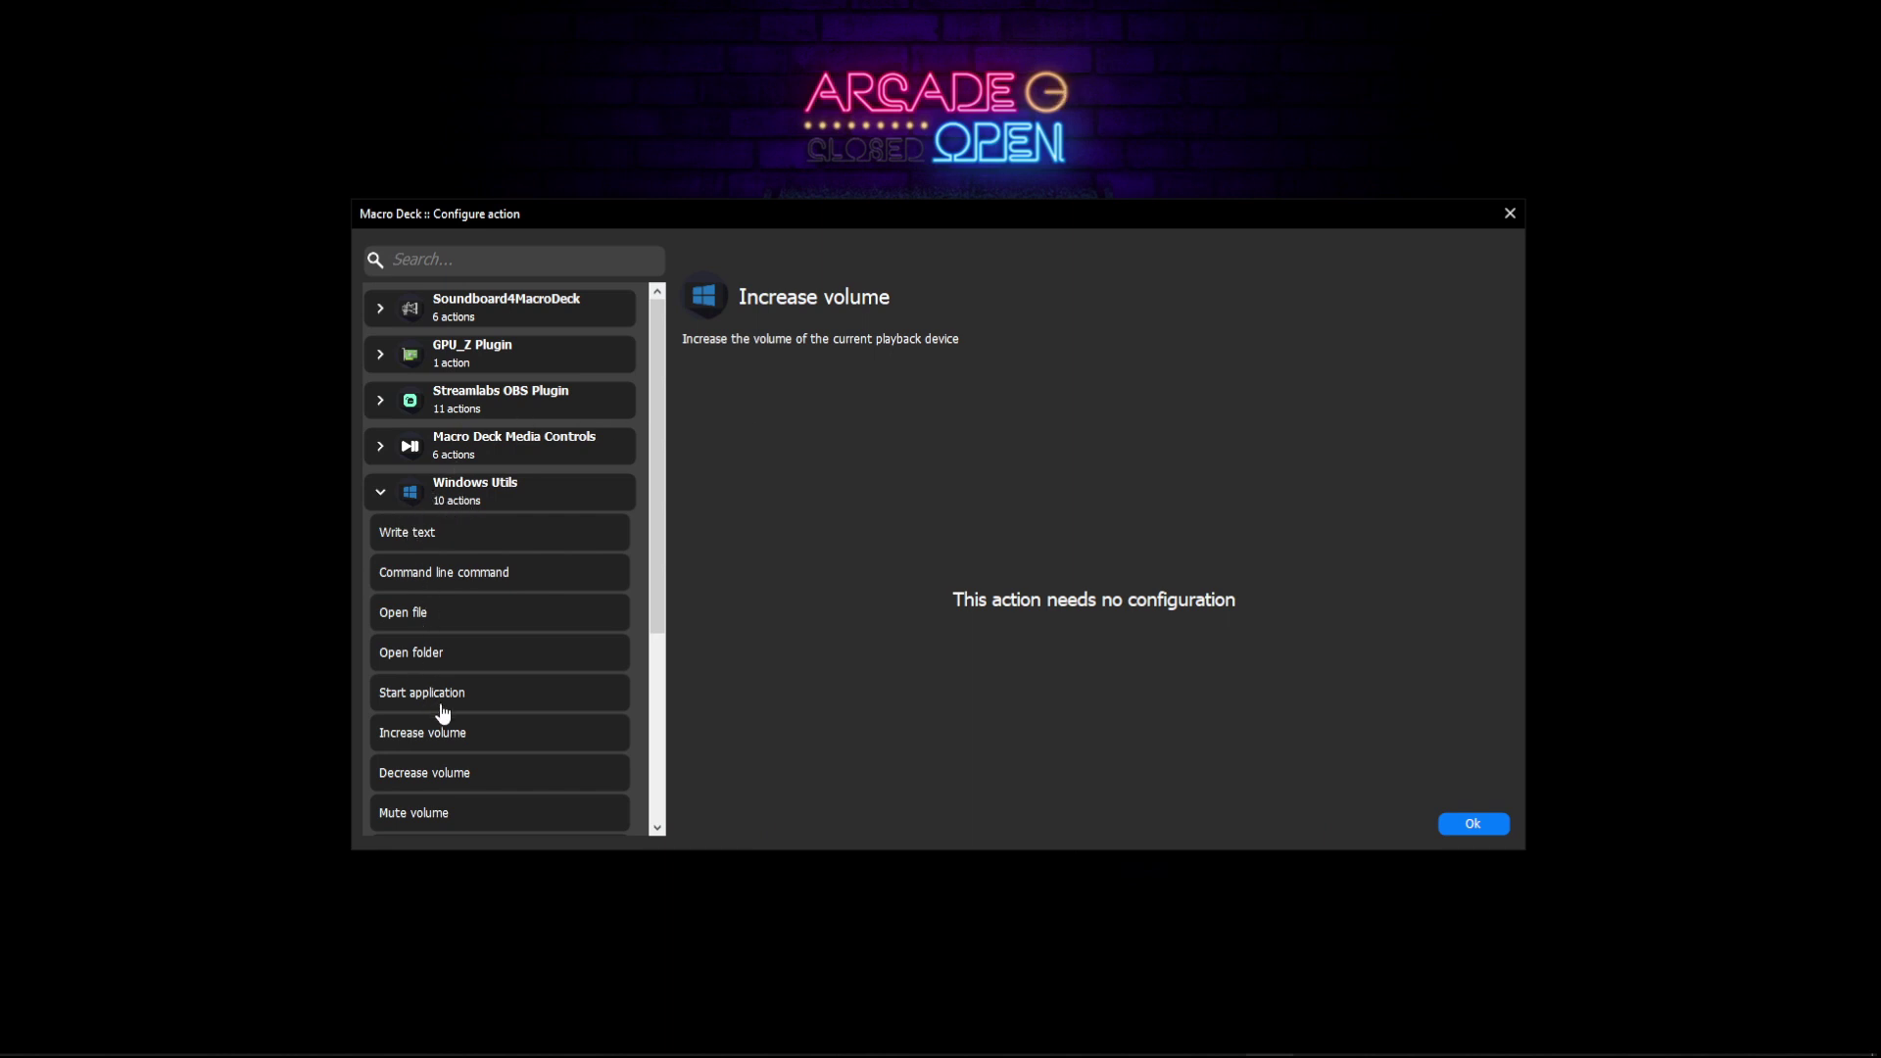
left_click(454, 774)
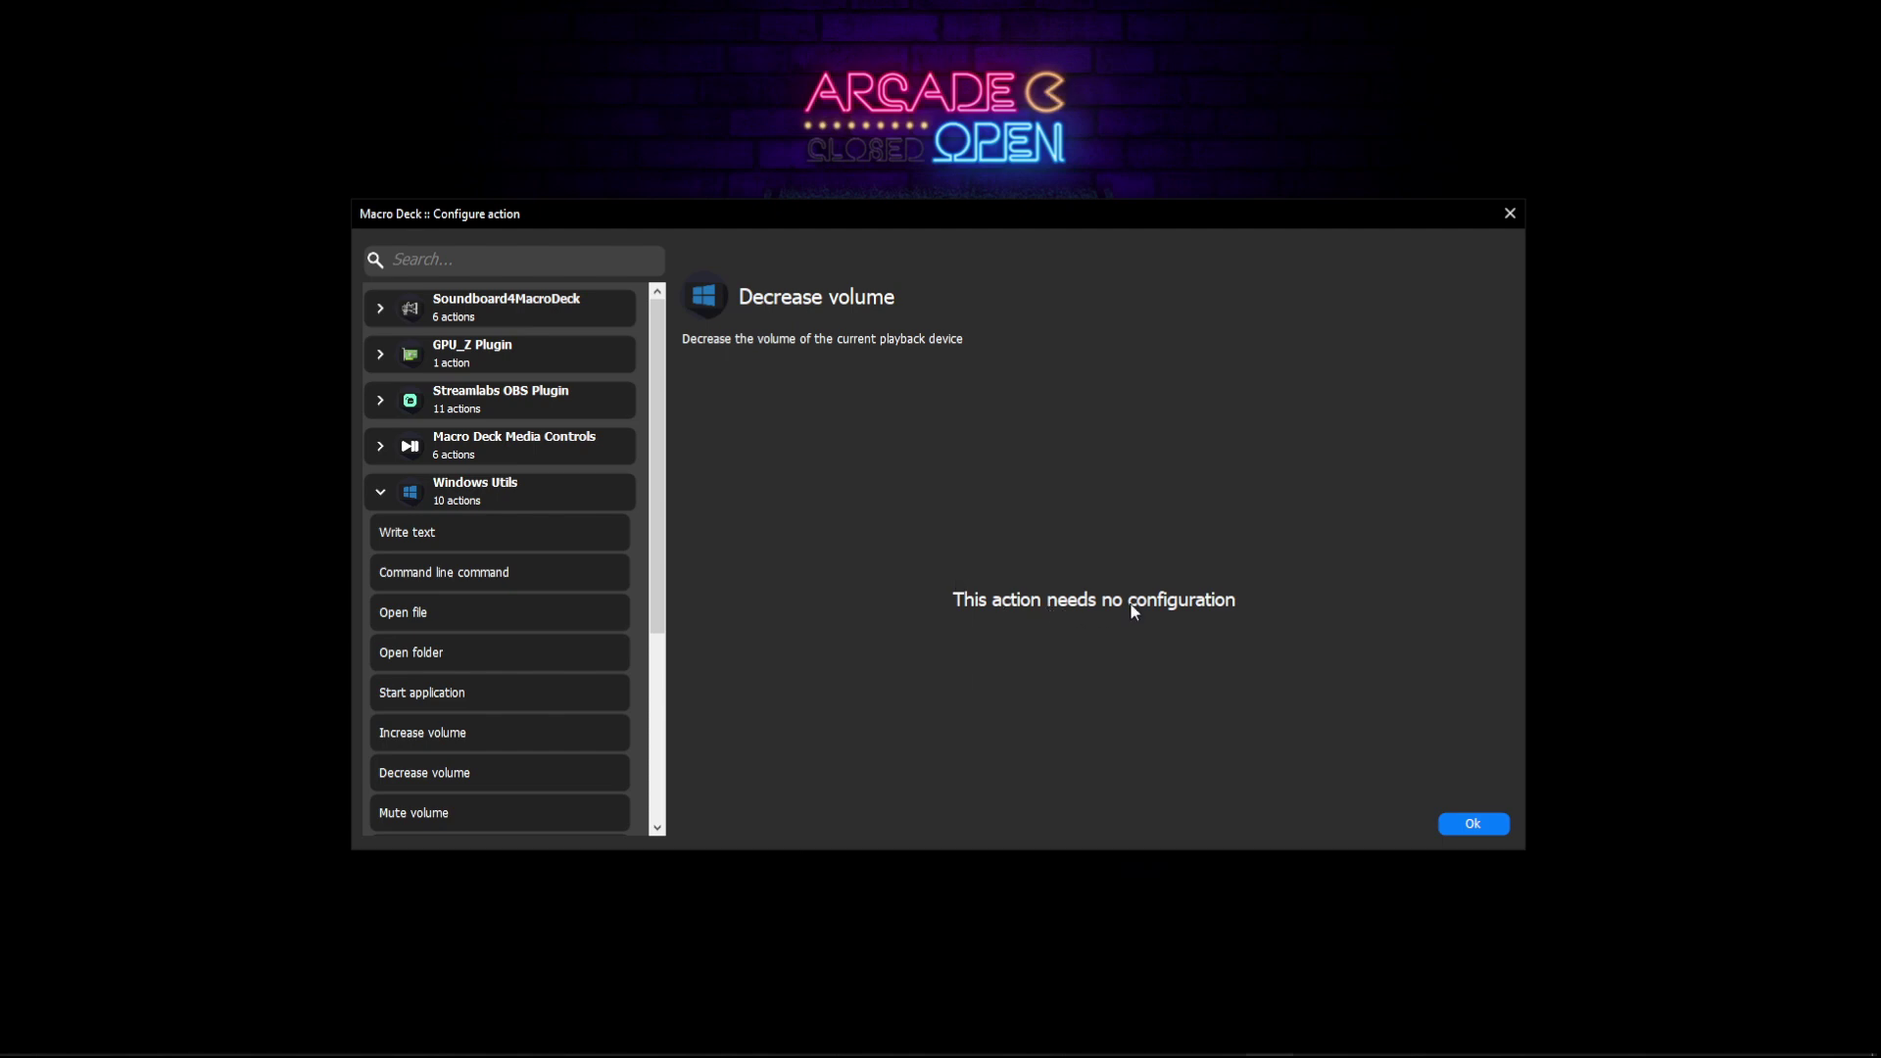
left_click(1473, 825)
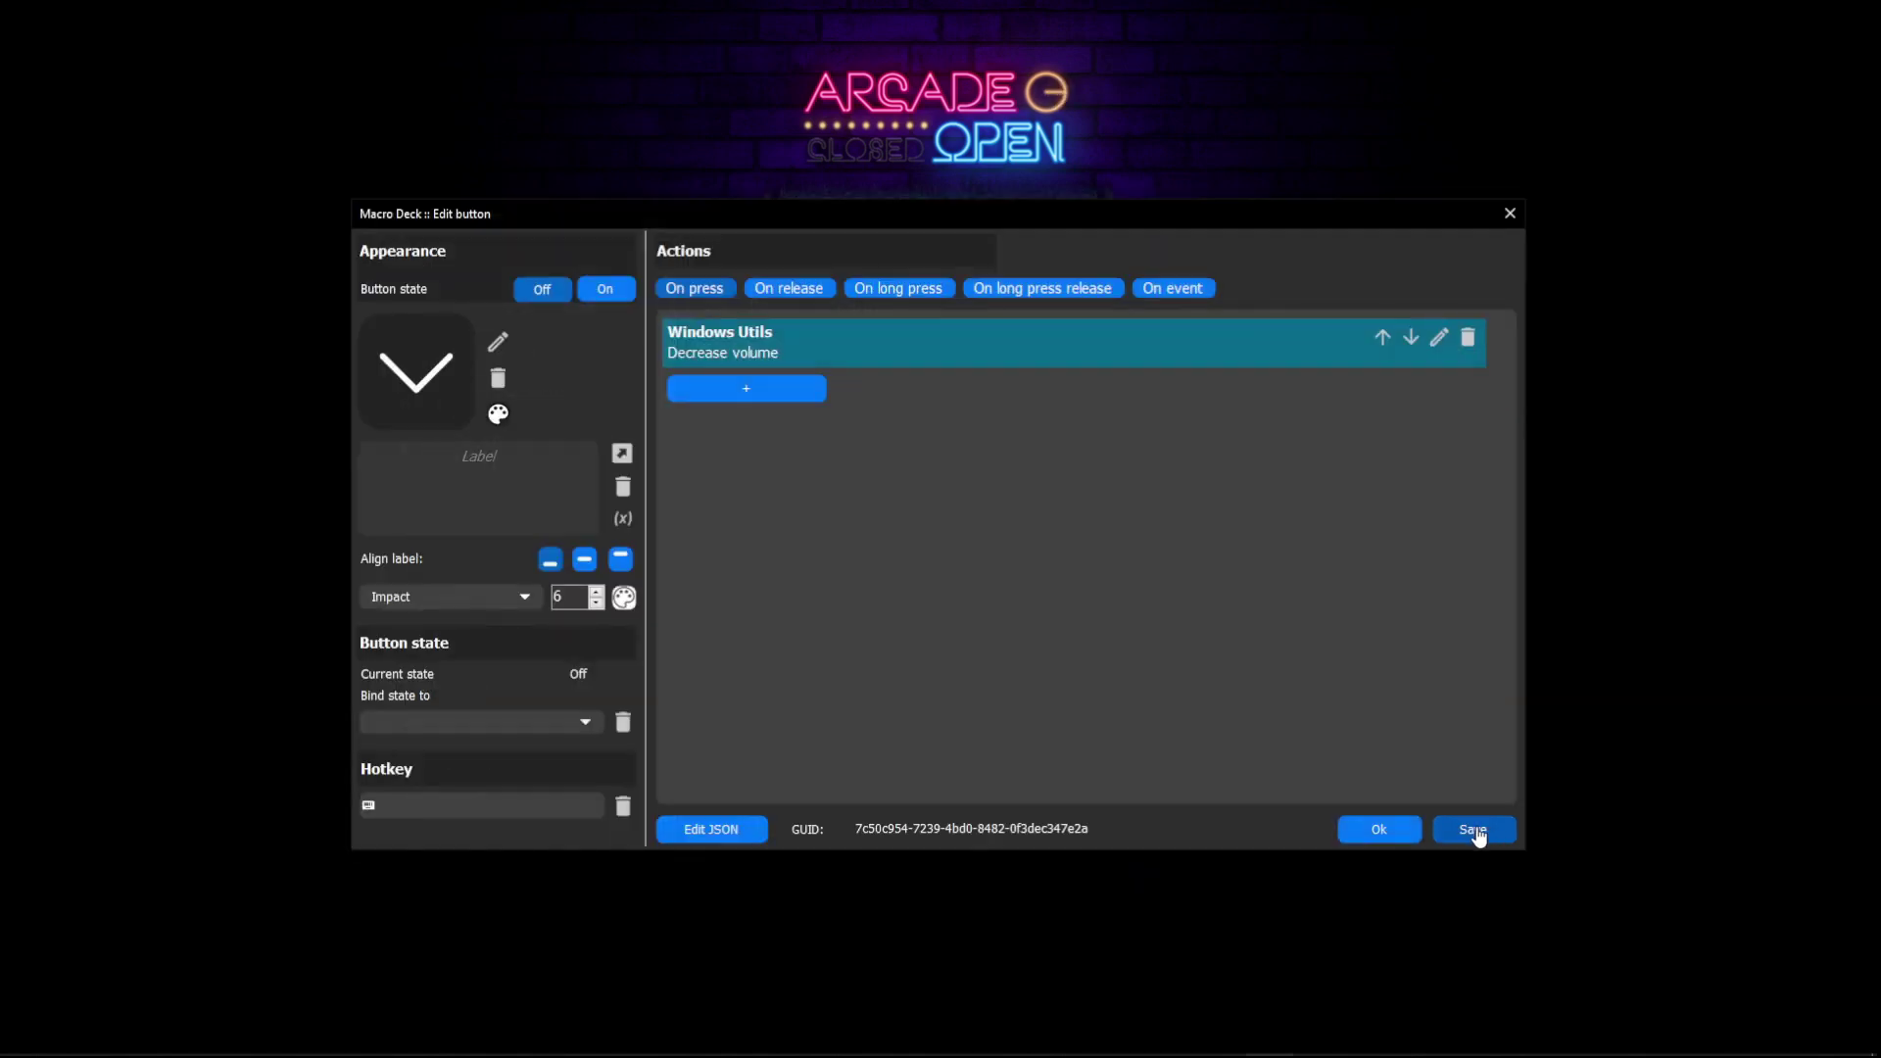
left_click(1375, 829)
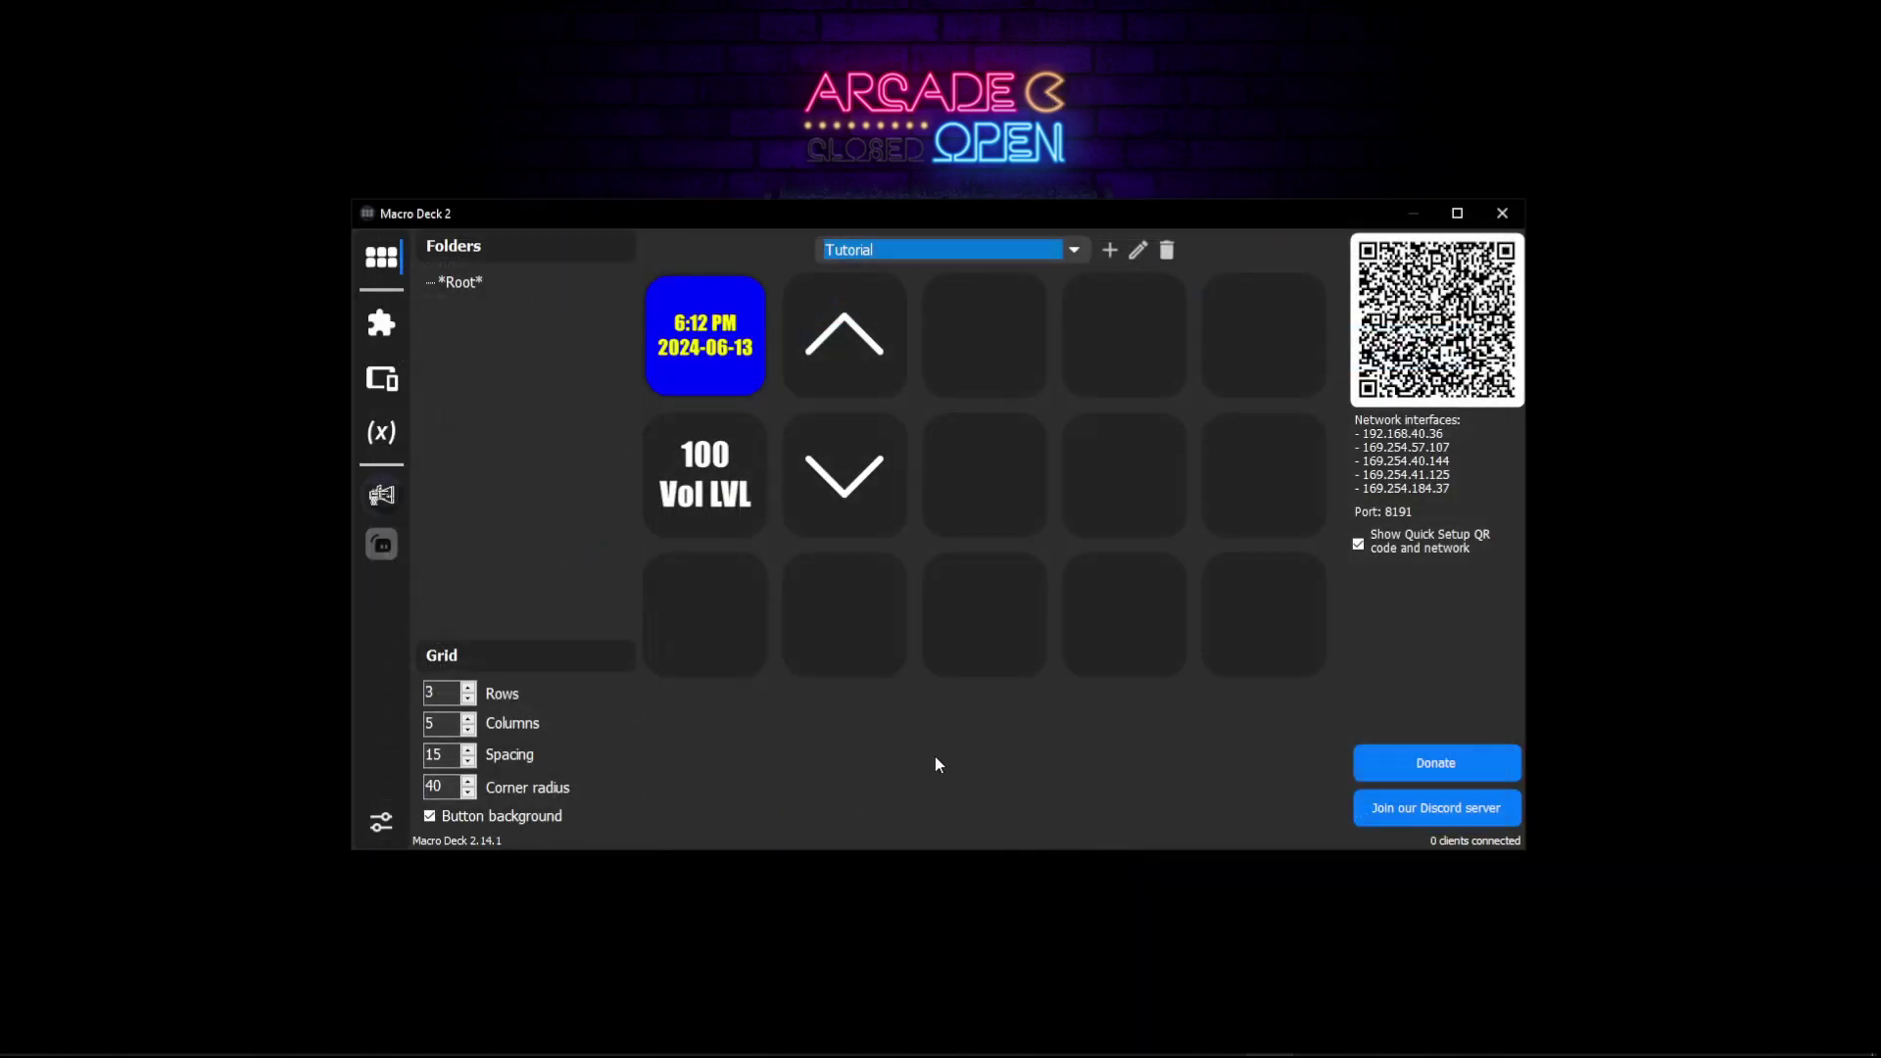
Step: Test the downward chevron button by simulating "On press" several times
right_click(848, 476)
right_click(834, 478)
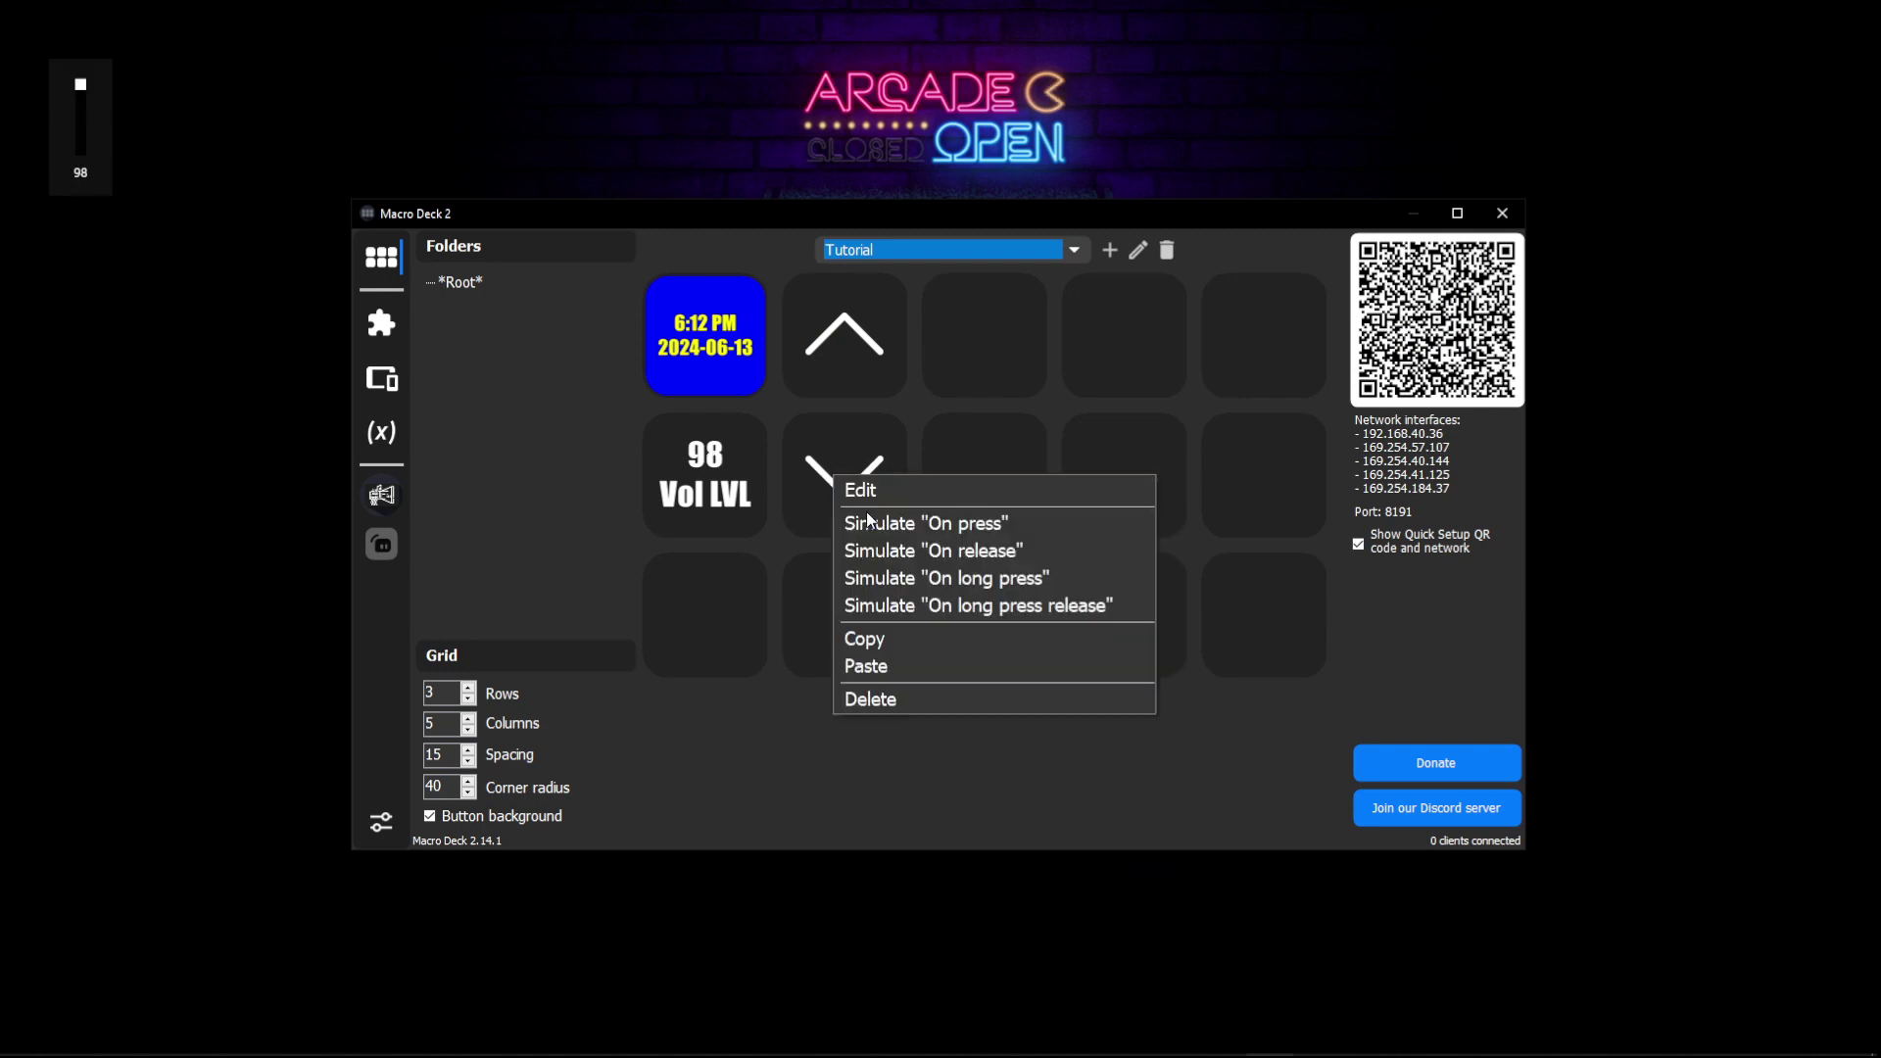
left_click(862, 524)
right_click(848, 481)
left_click(884, 527)
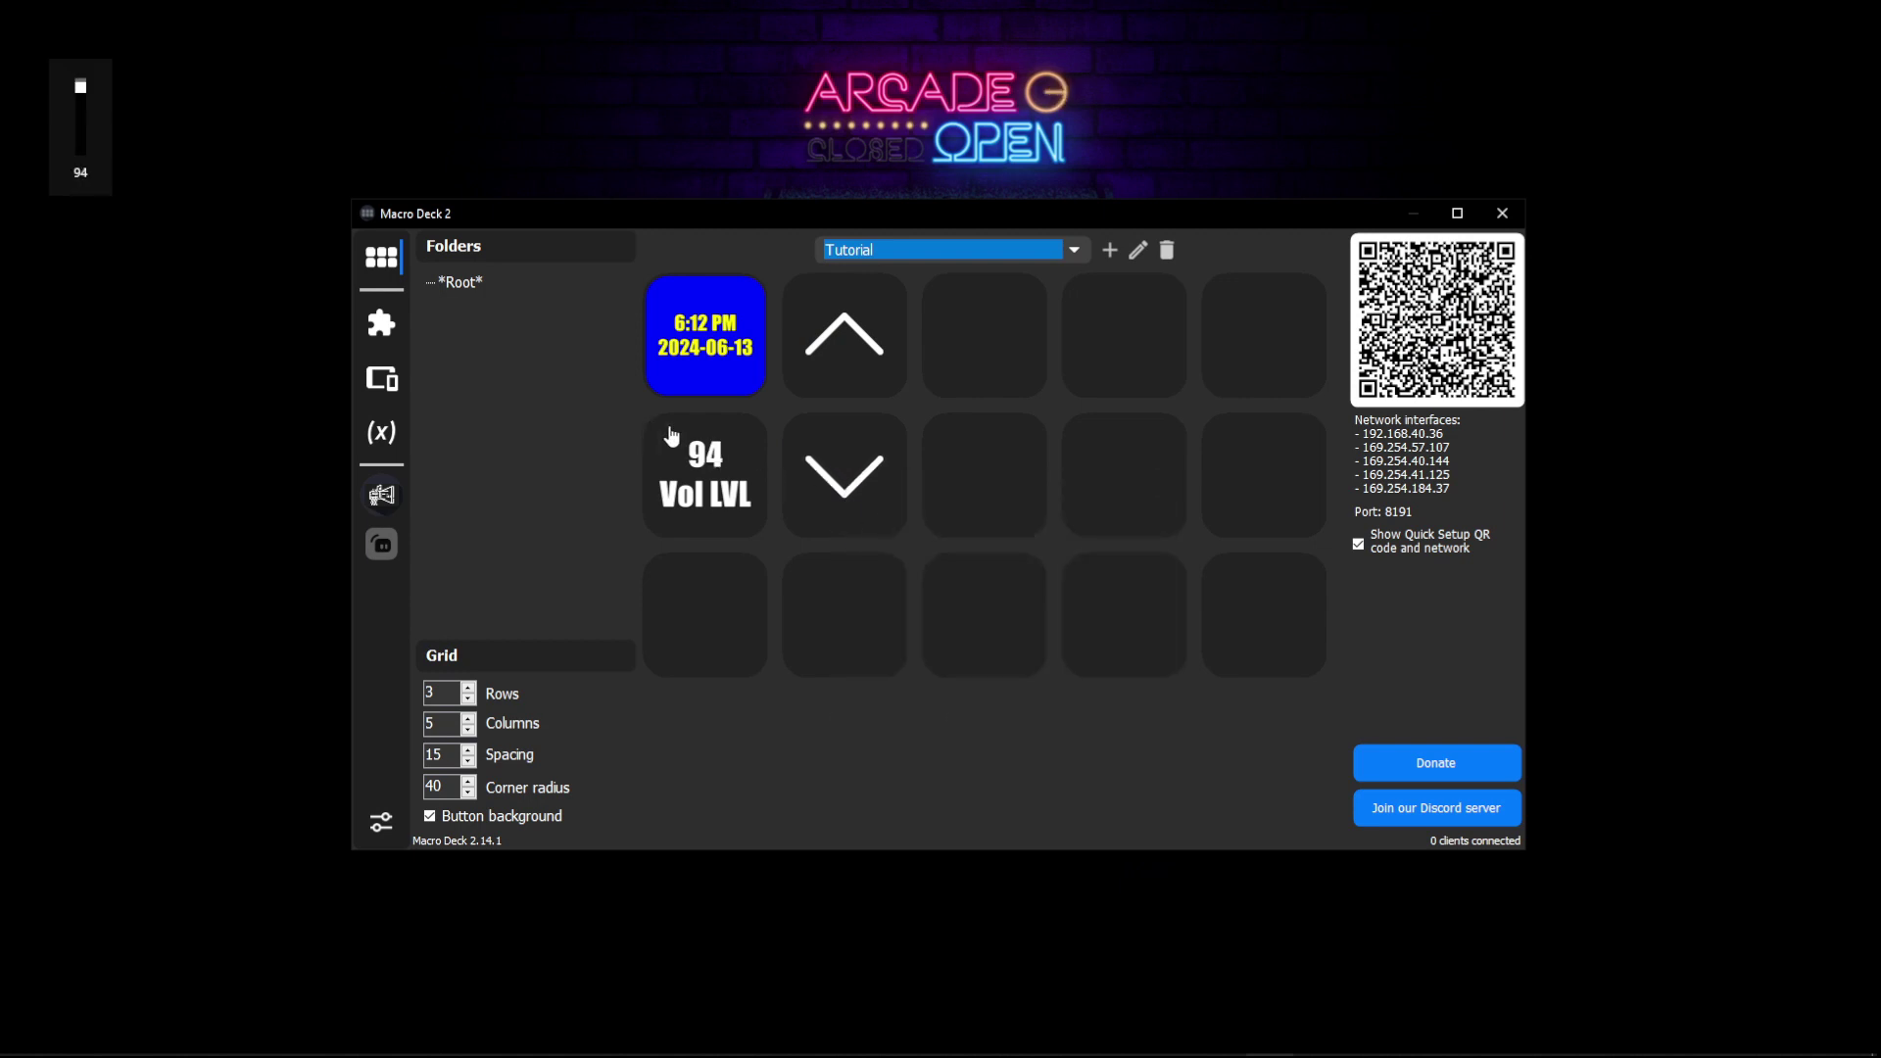
right_click(846, 488)
left_click(885, 541)
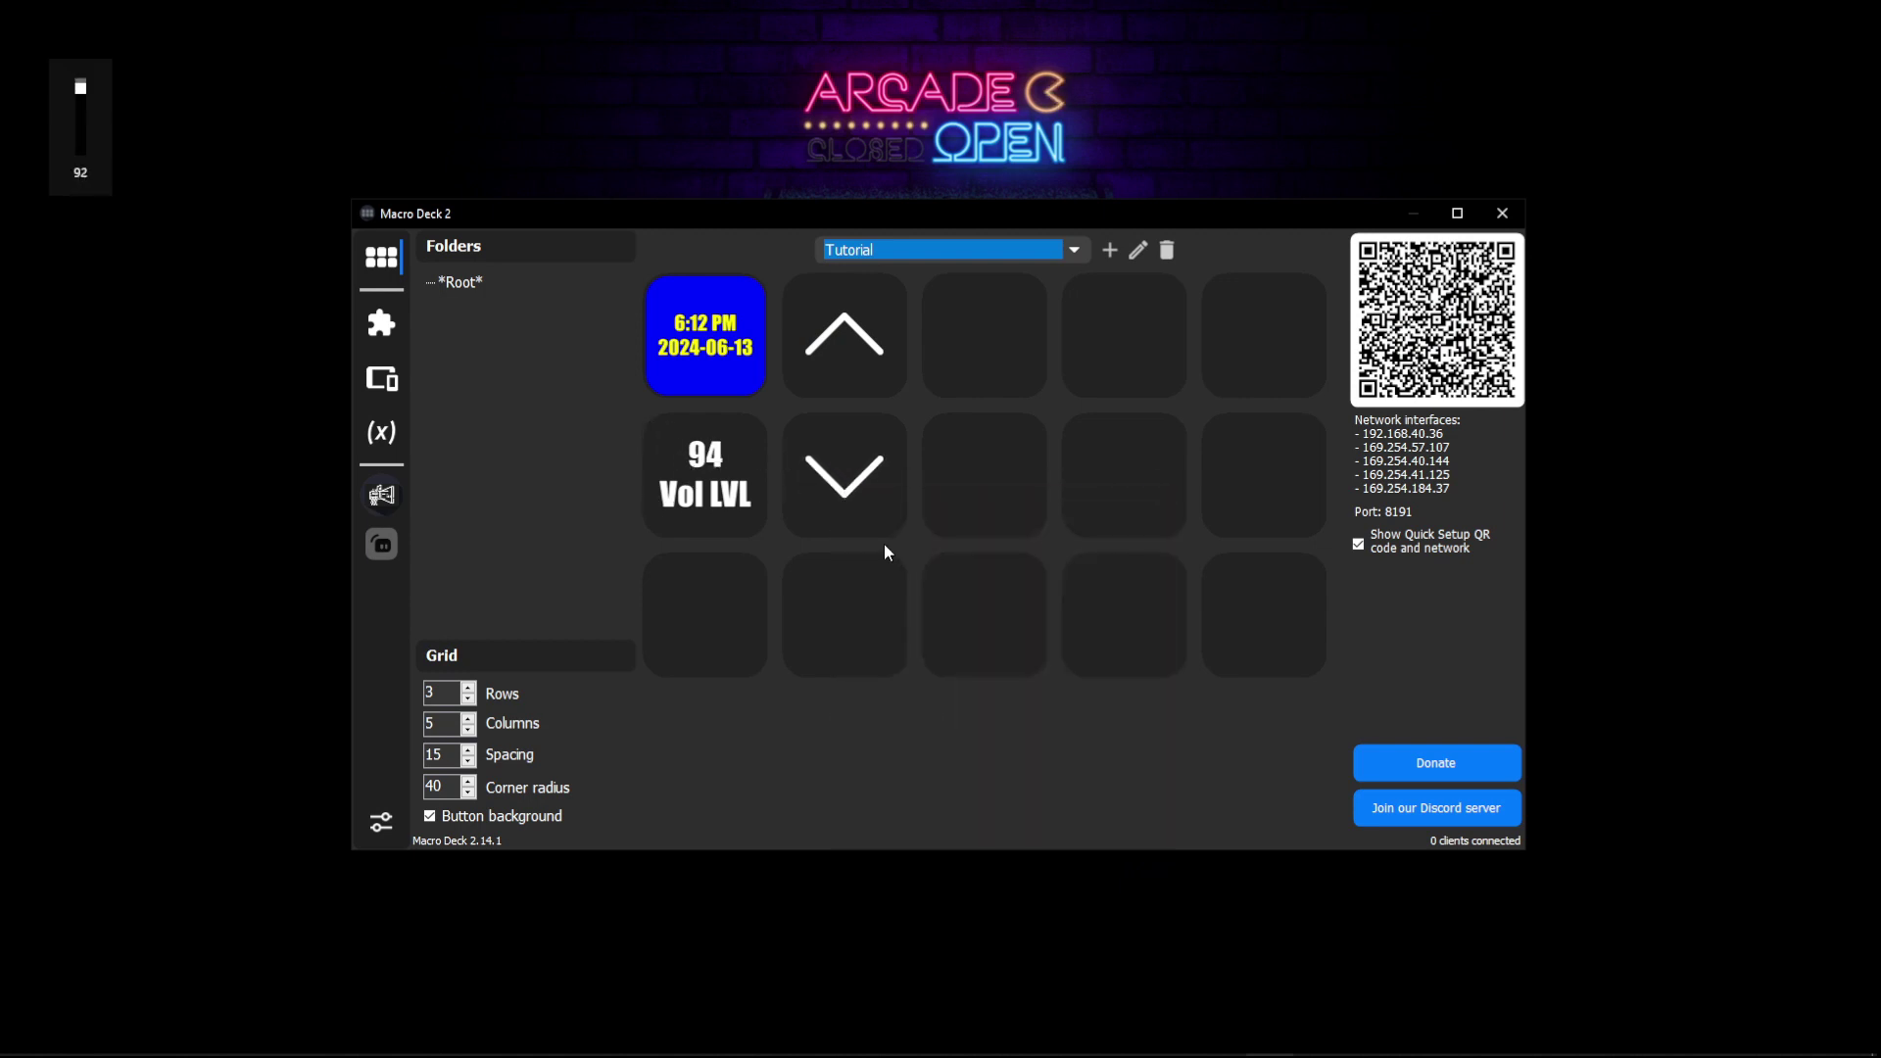
Step: Test the upward chevron button by simulating "On press" repeatedly
right_click(852, 362)
left_click(911, 410)
right_click(860, 350)
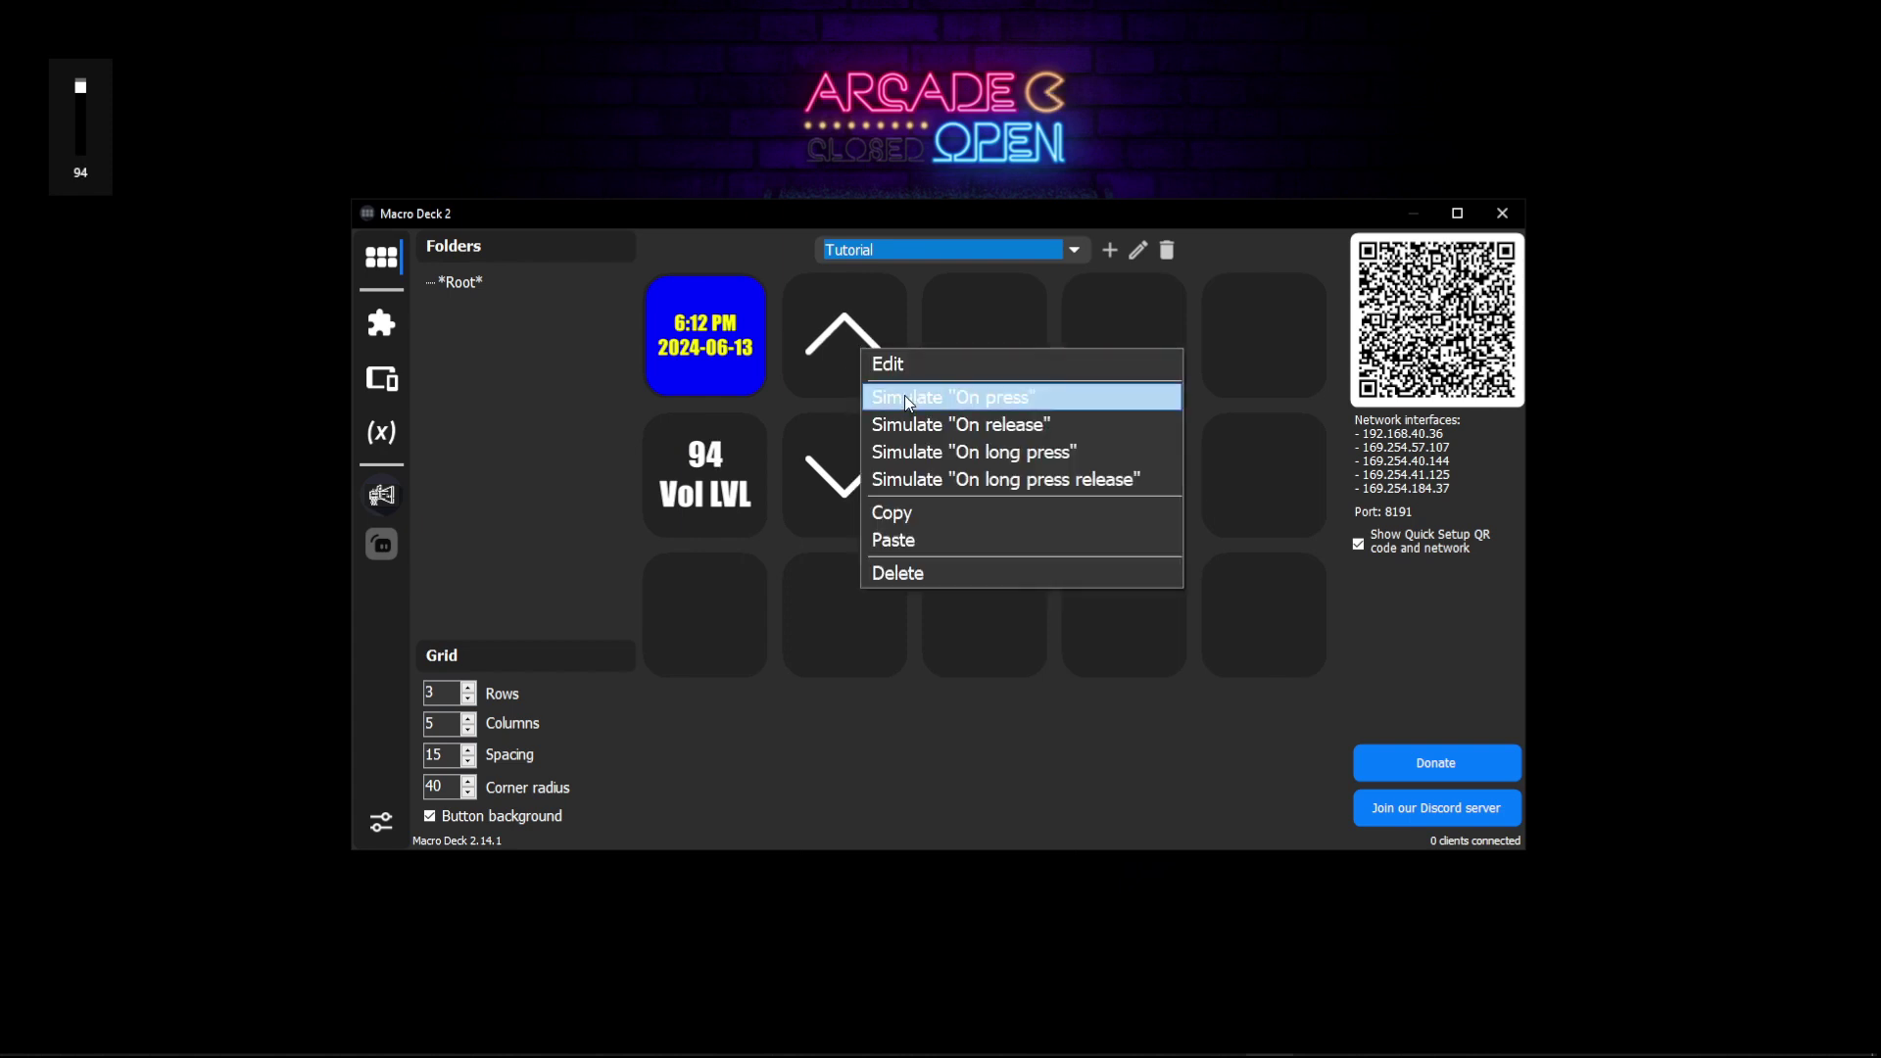
left_click(903, 396)
right_click(843, 367)
left_click(882, 414)
right_click(838, 353)
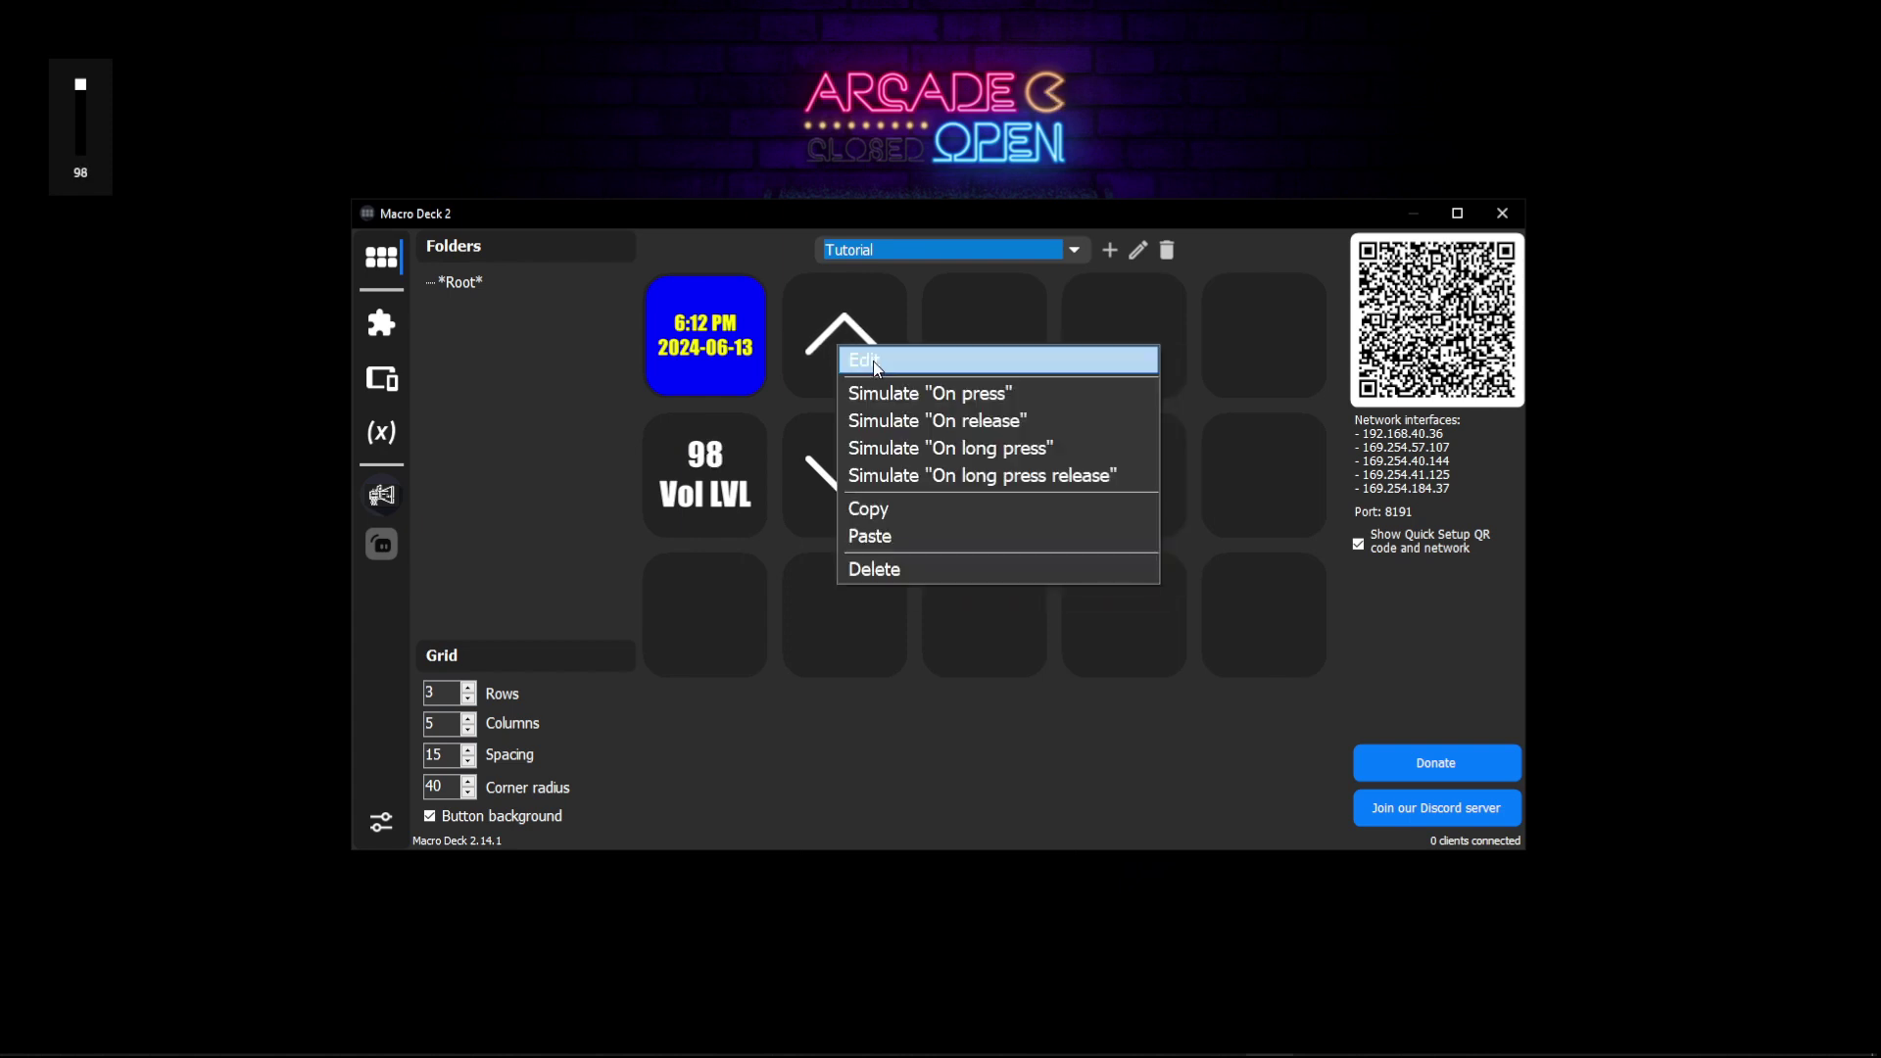
left_click(887, 389)
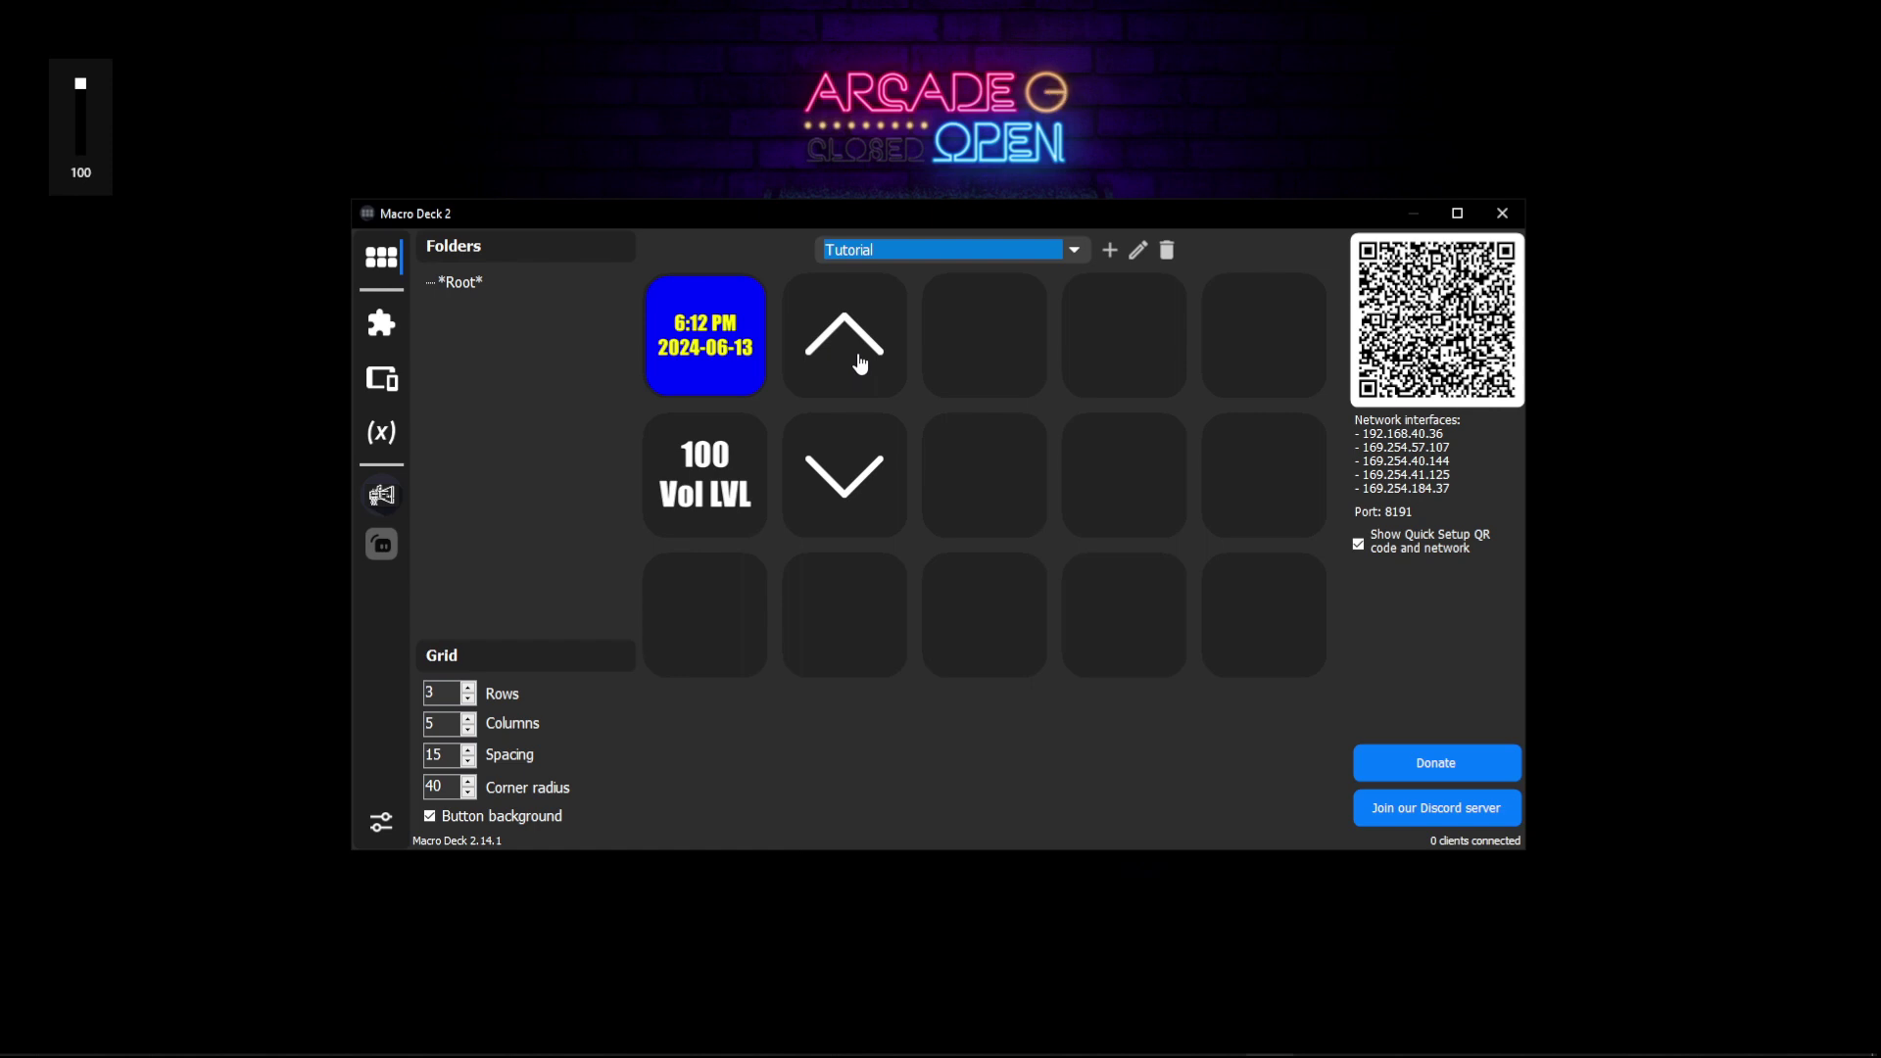
right_click(854, 351)
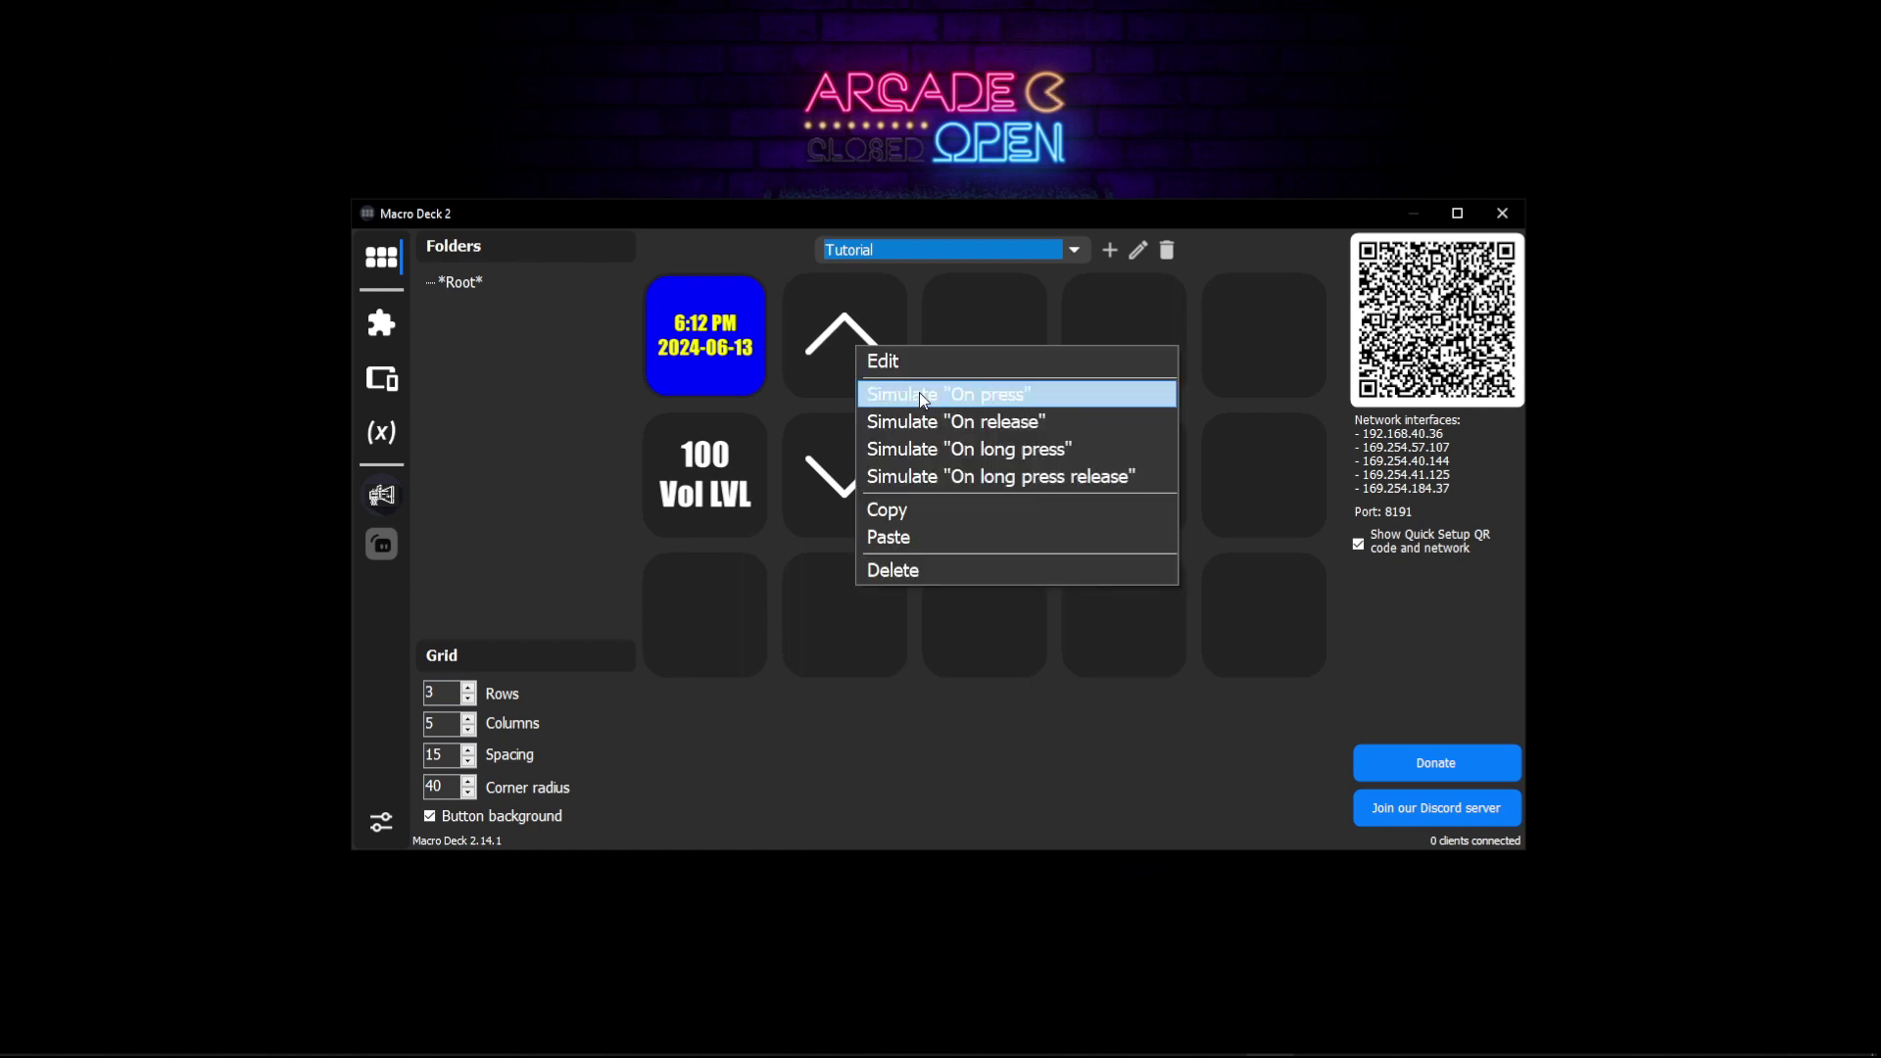
left_click(911, 394)
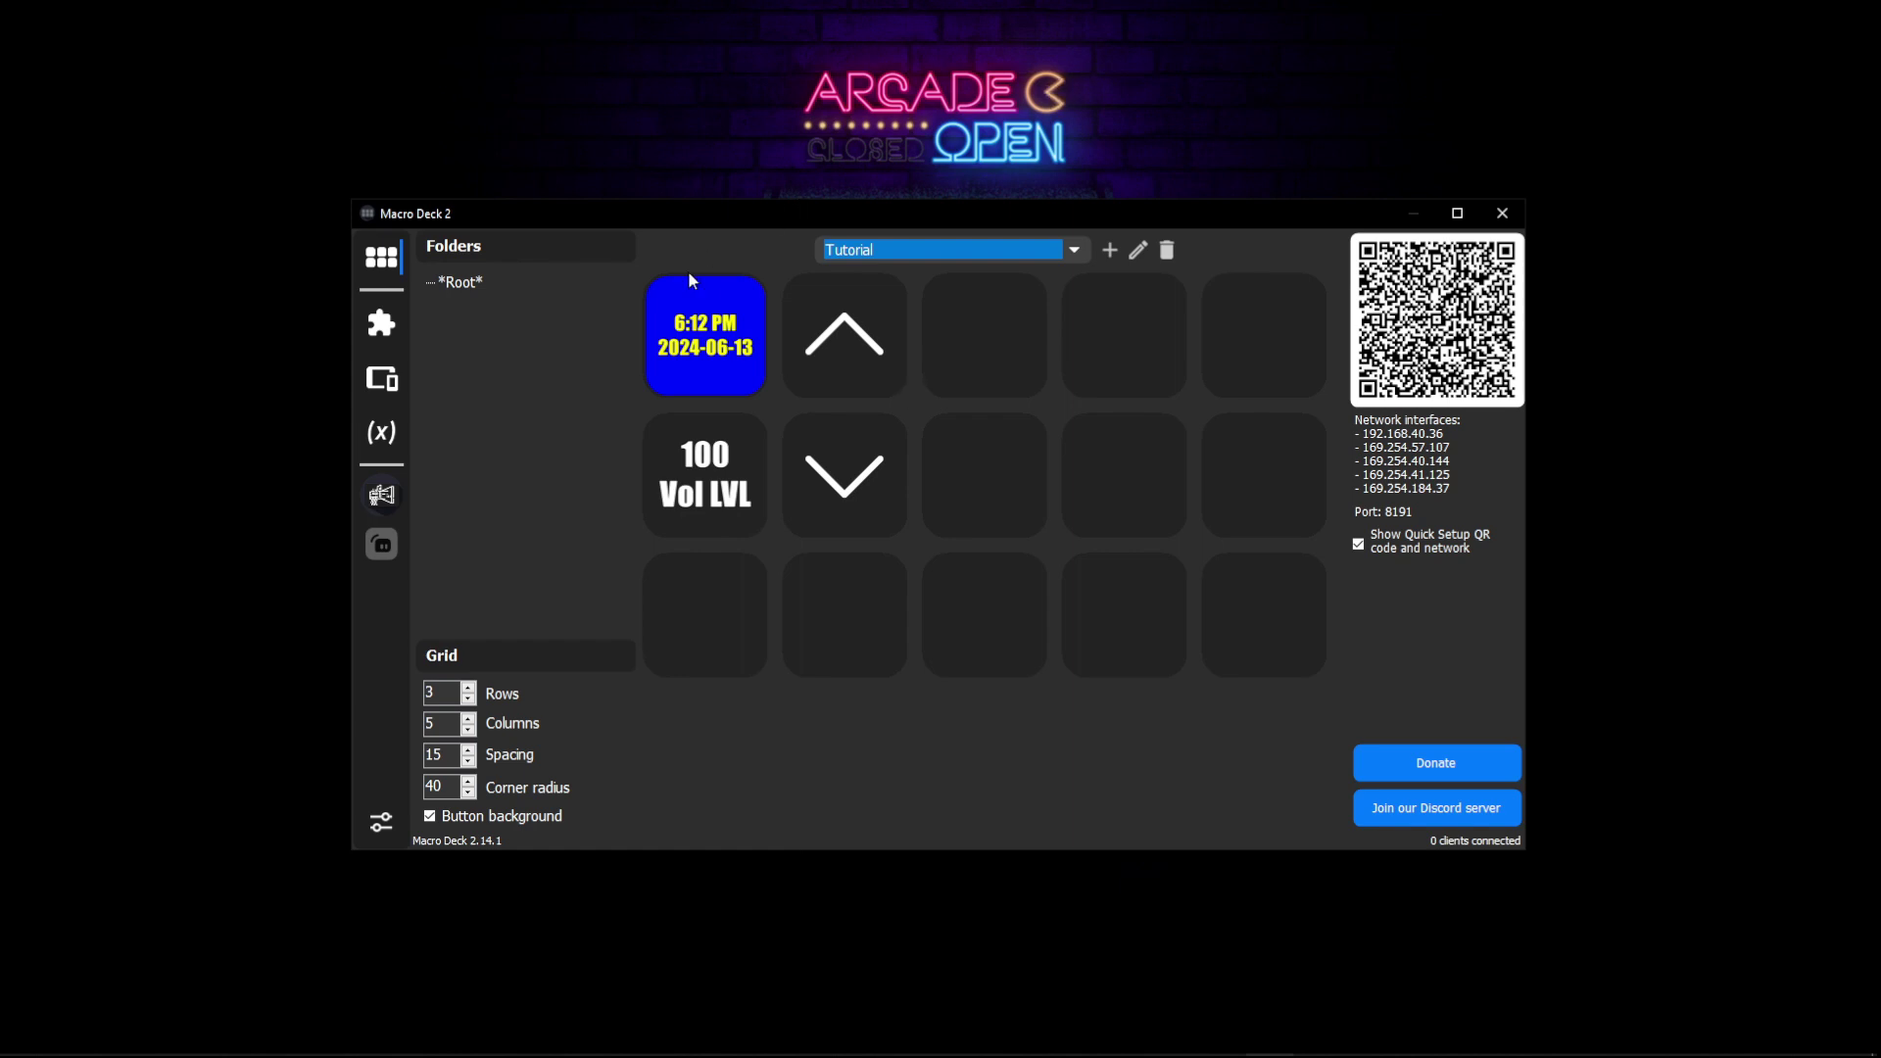
right_click(821, 364)
left_click(908, 406)
Step: Edit the empty slot below the Vol LVL button and choose the Windows Utils action "Start application" for its "On press" event
right_click(699, 616)
left_click(776, 637)
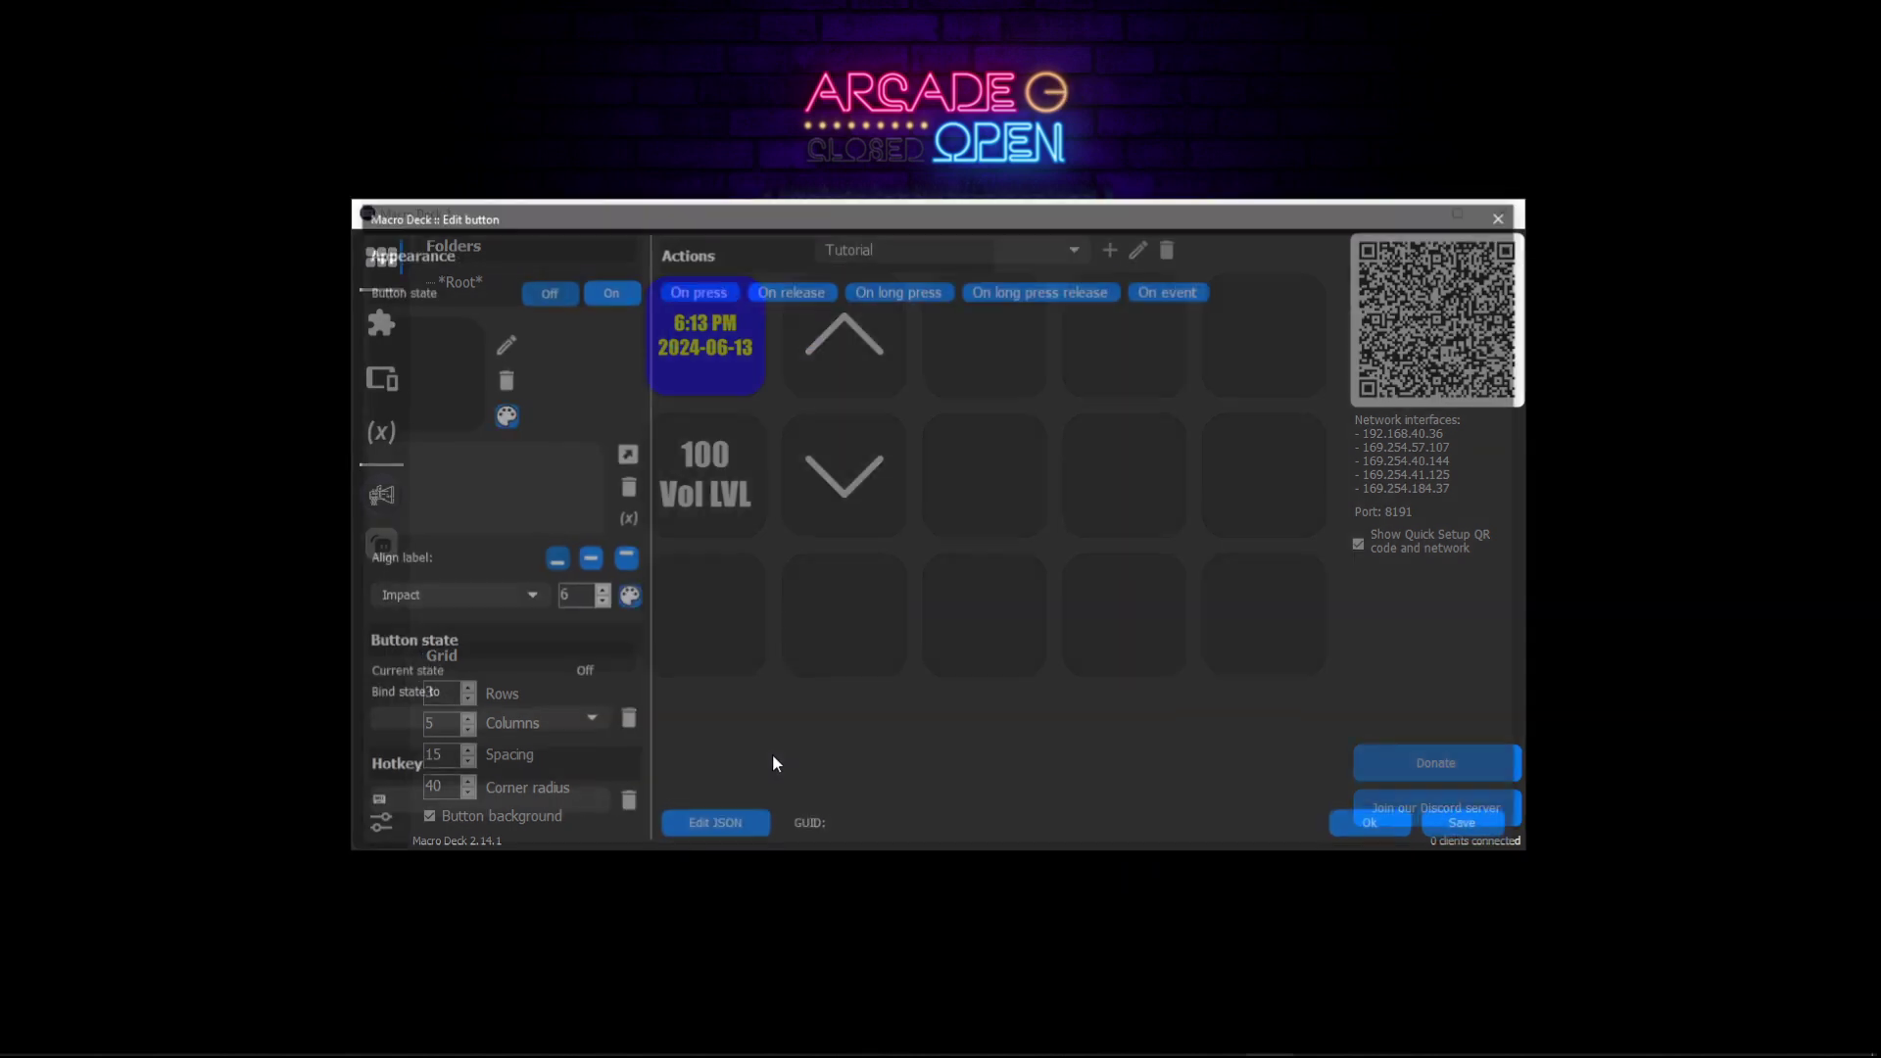
left_click(750, 338)
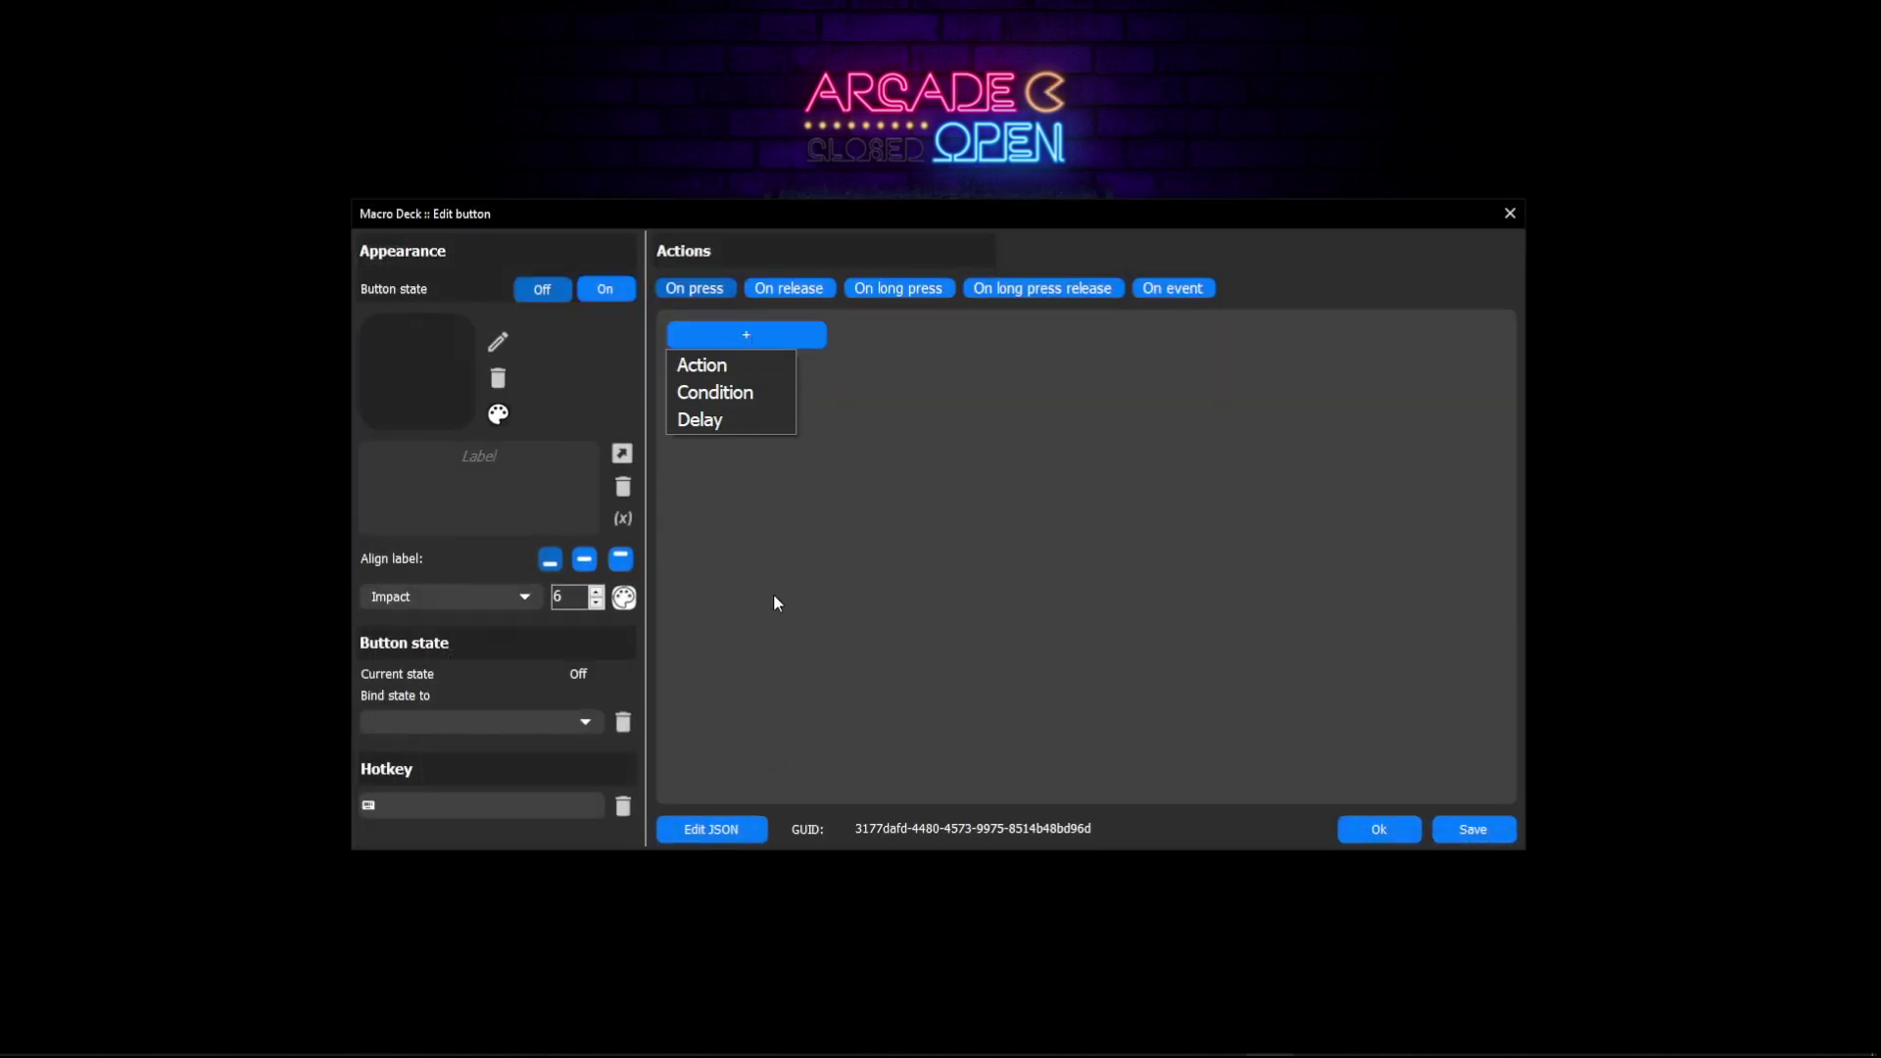
left_click(750, 366)
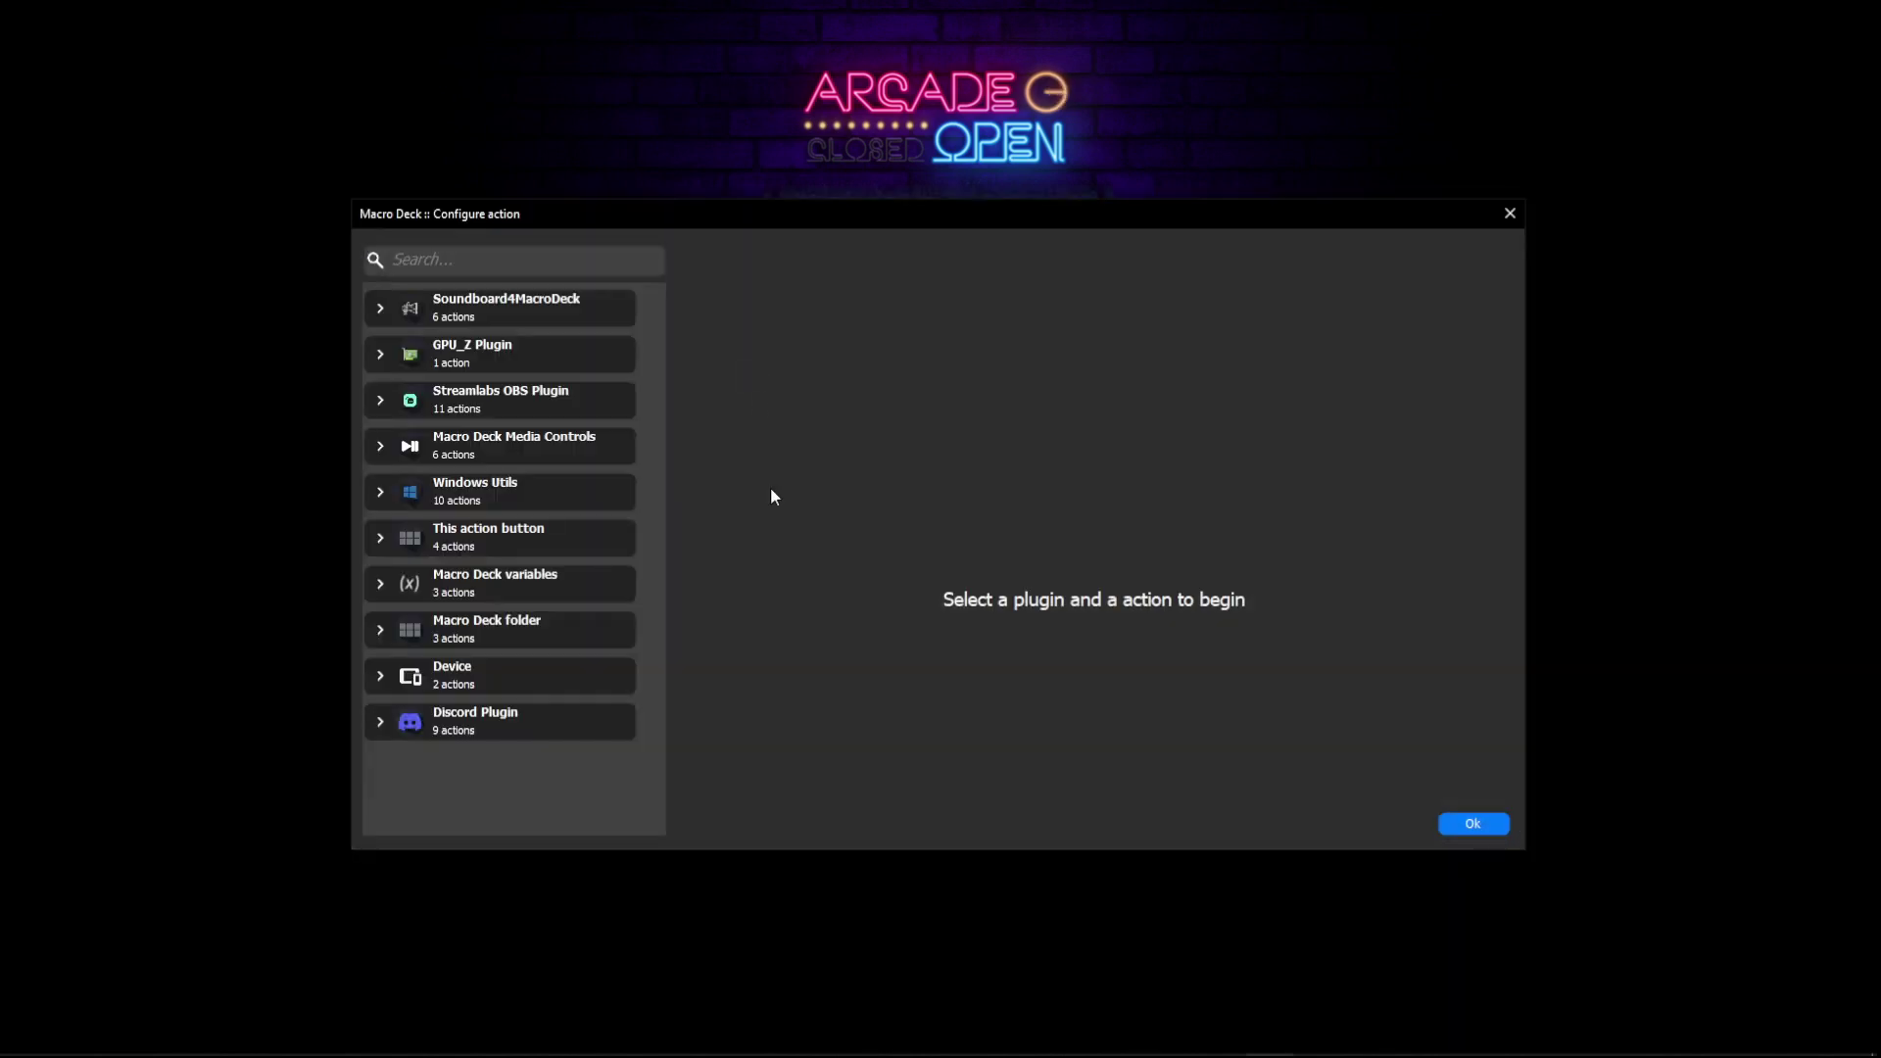
left_click(384, 494)
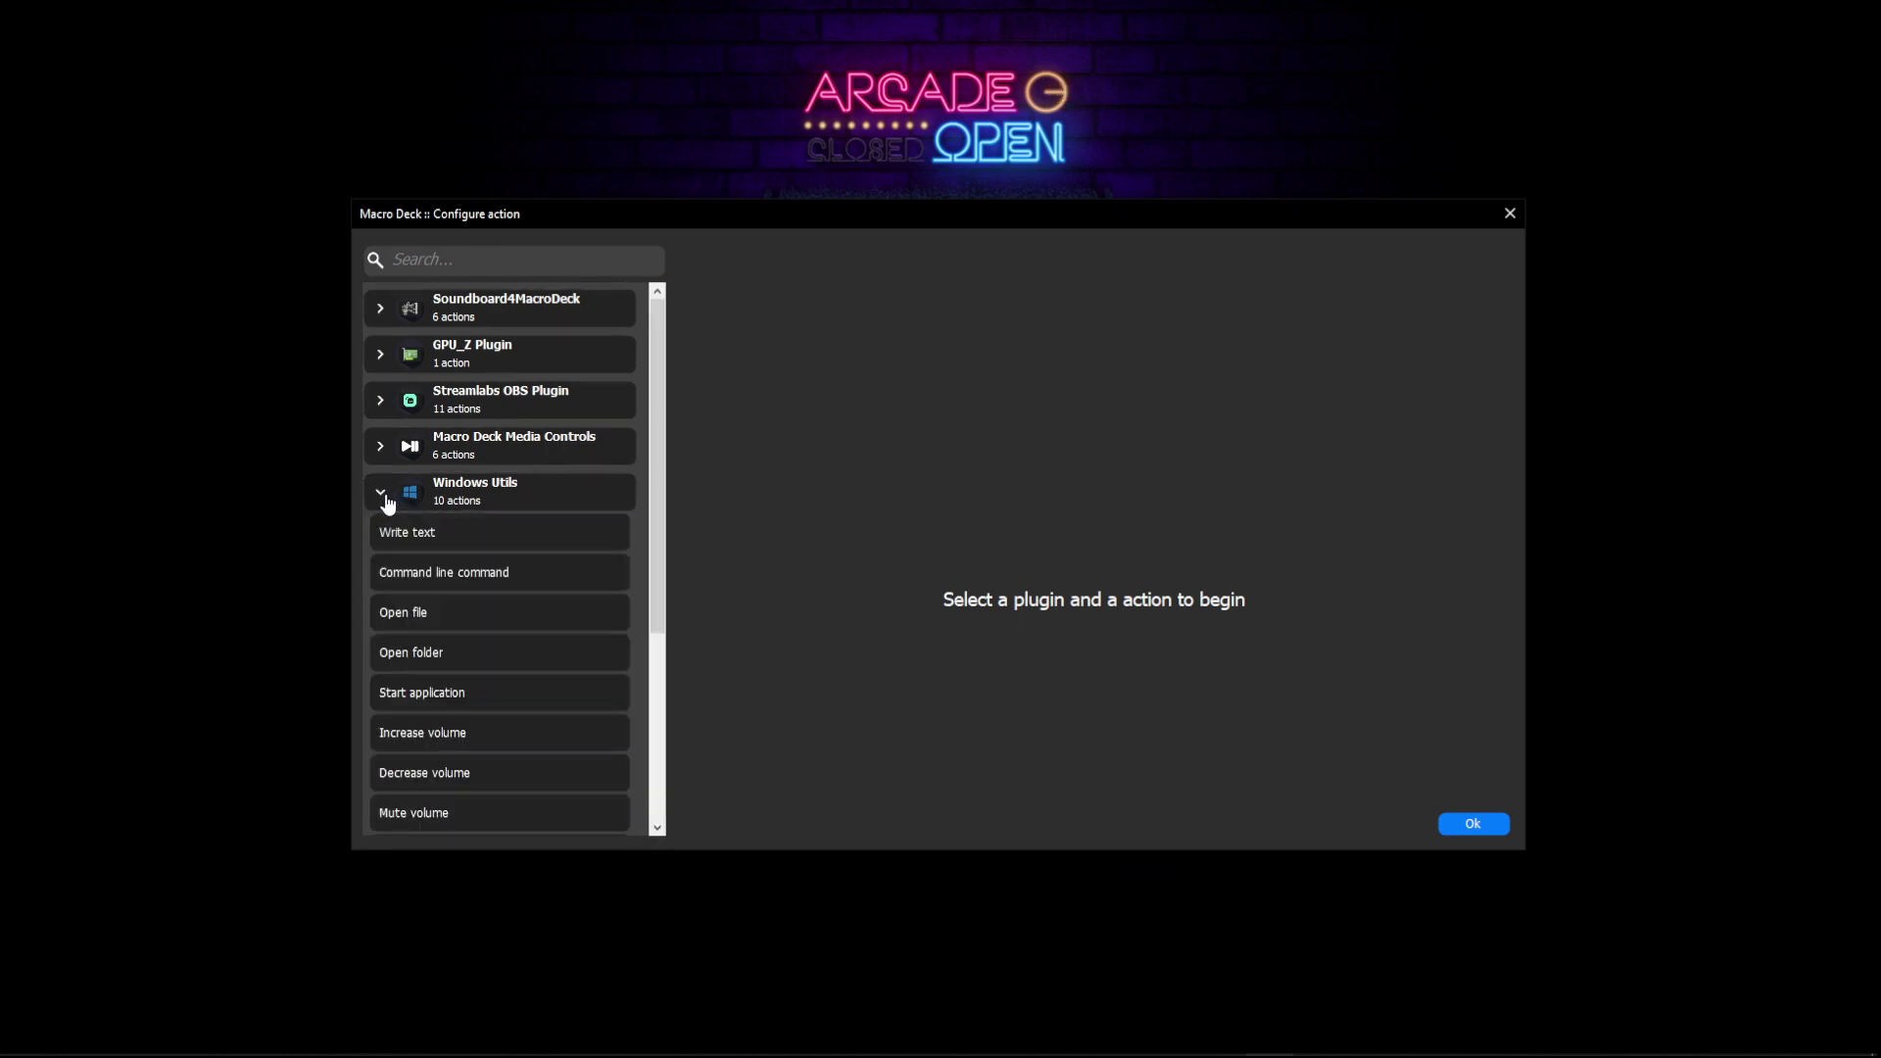
left_click(444, 698)
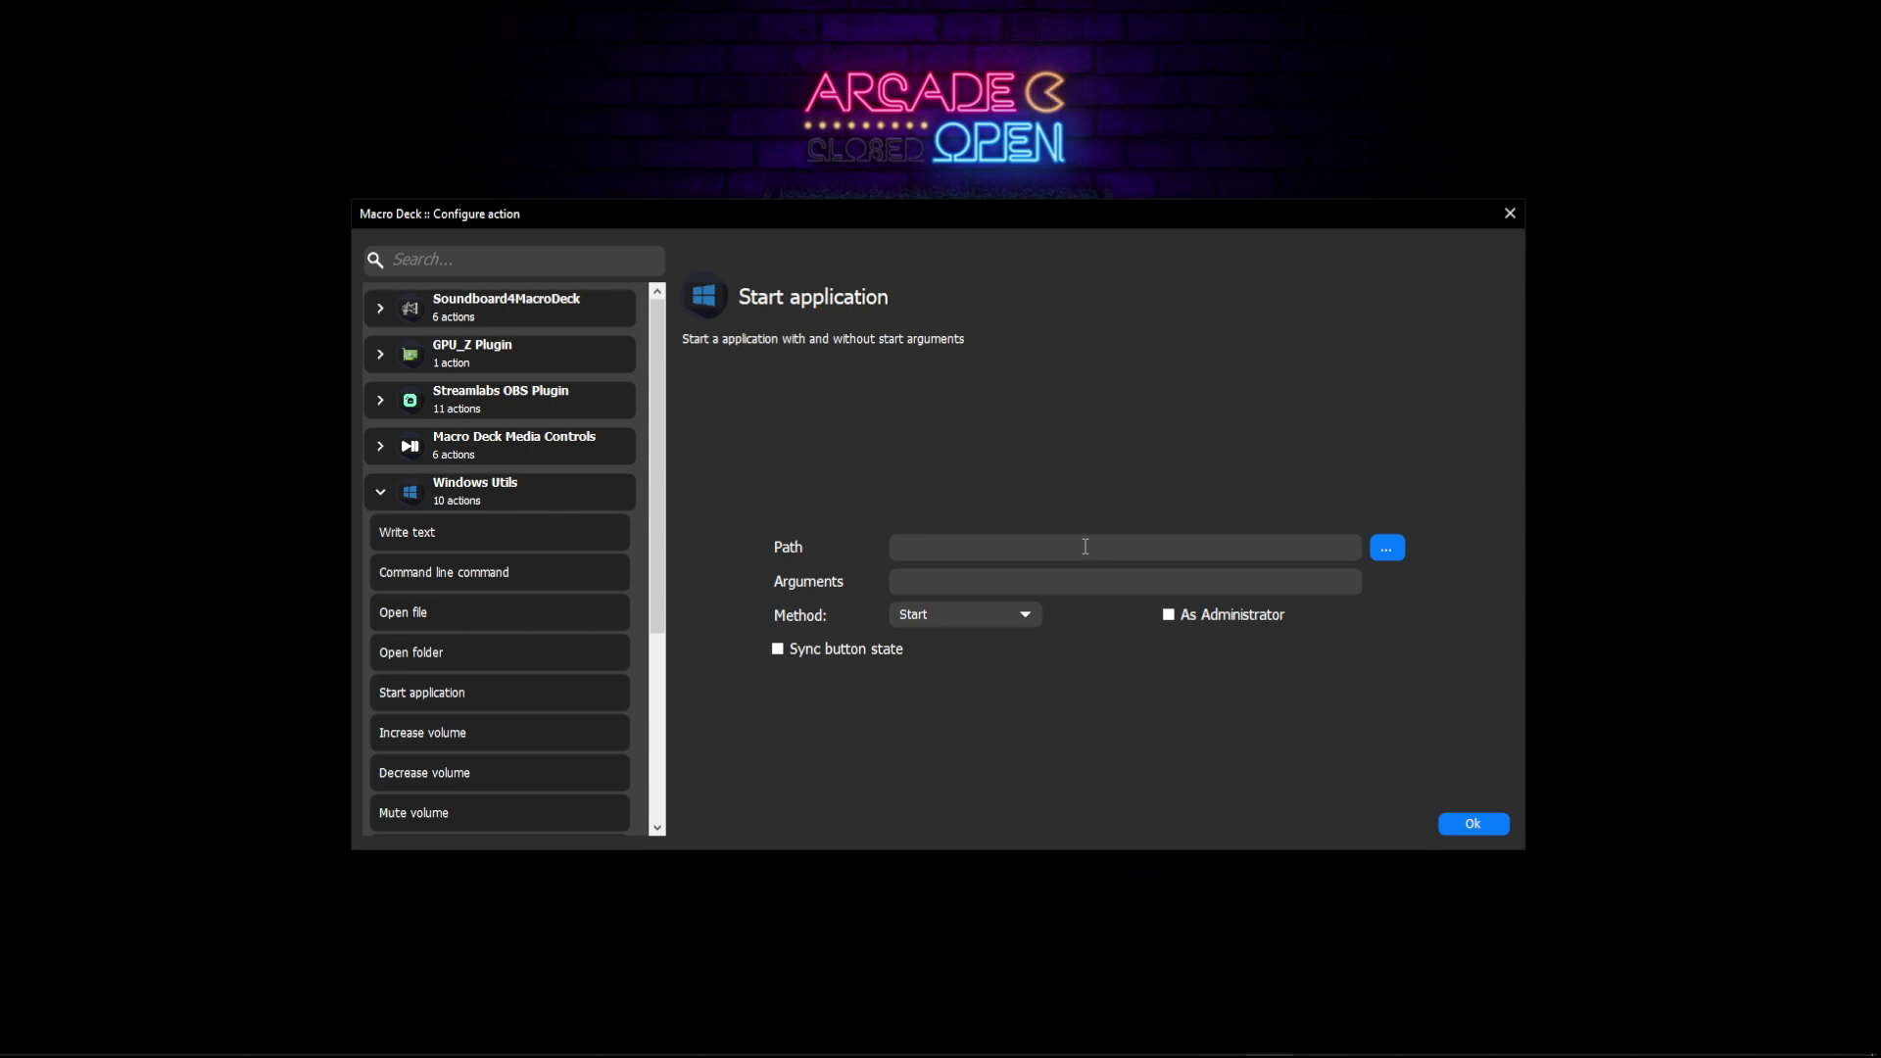
Step: Find Google Chrome among the installed Windows apps and open its file location in File Explorer
left_click(24, 1036)
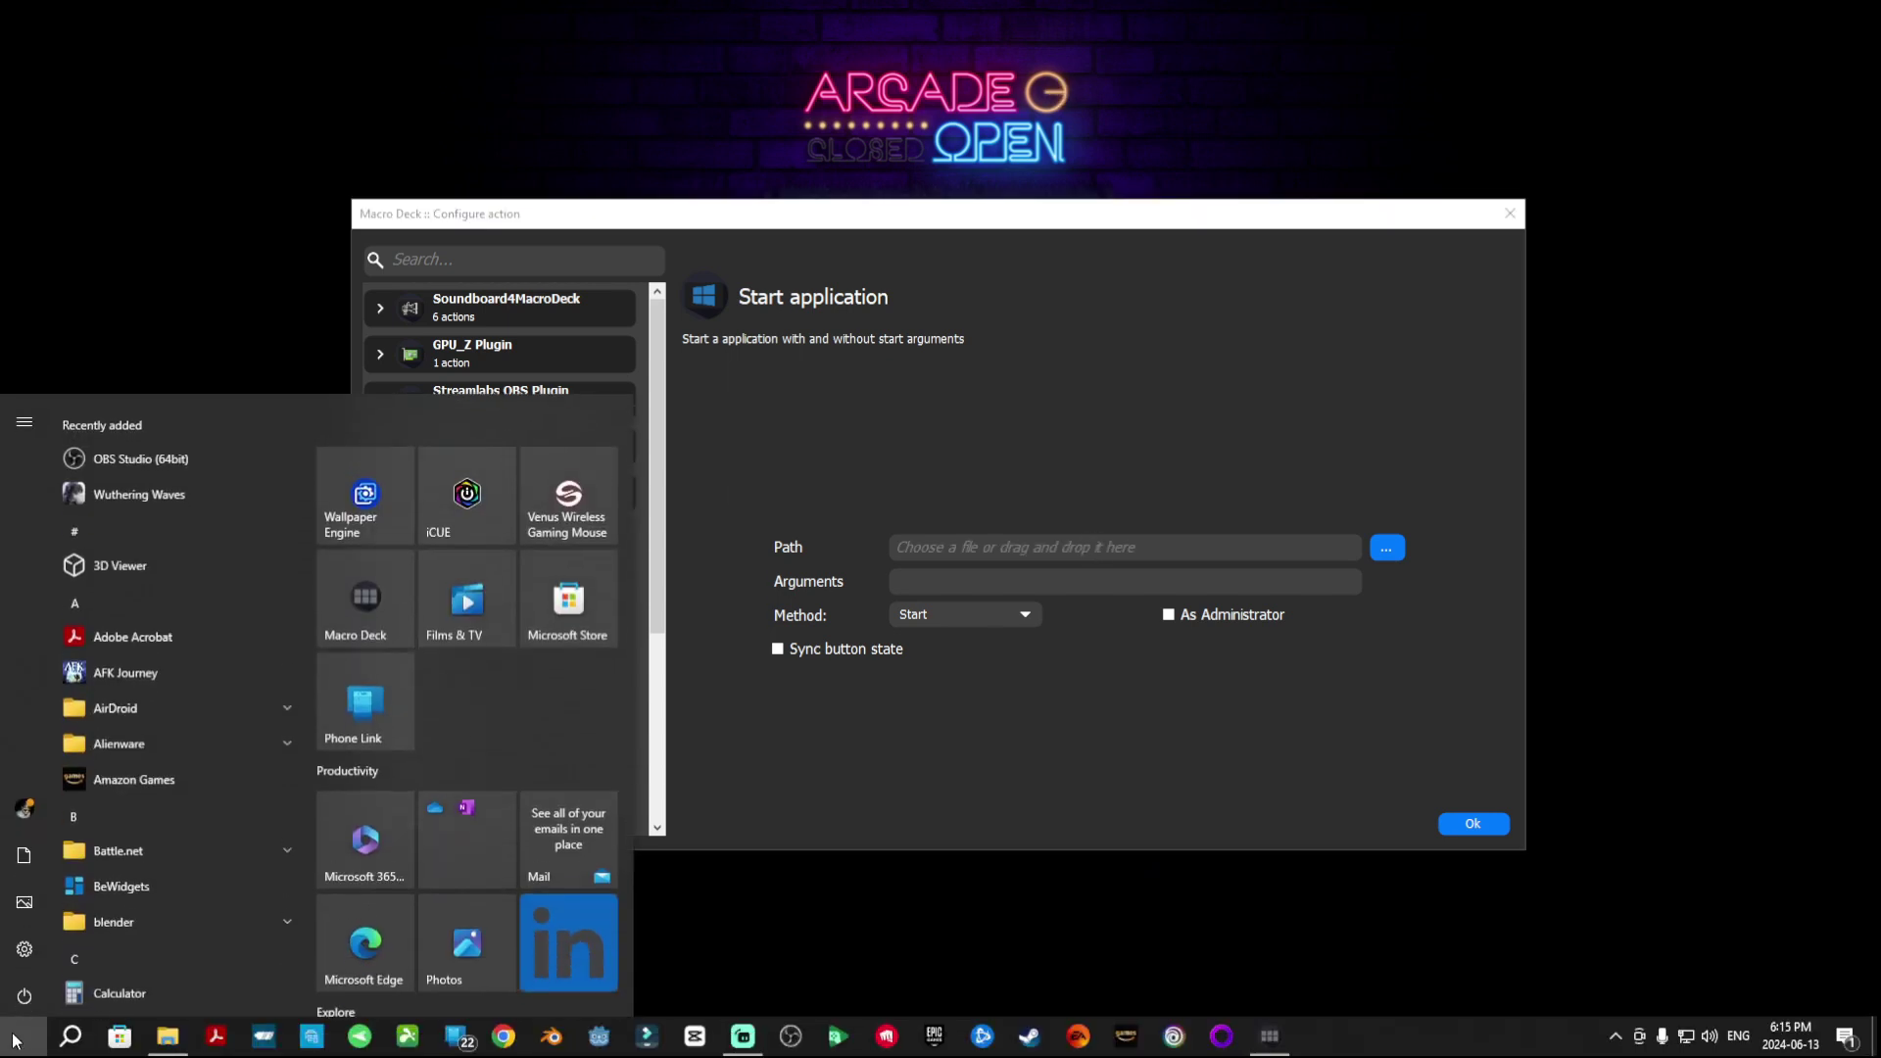
scroll(110, 828, "down", 6)
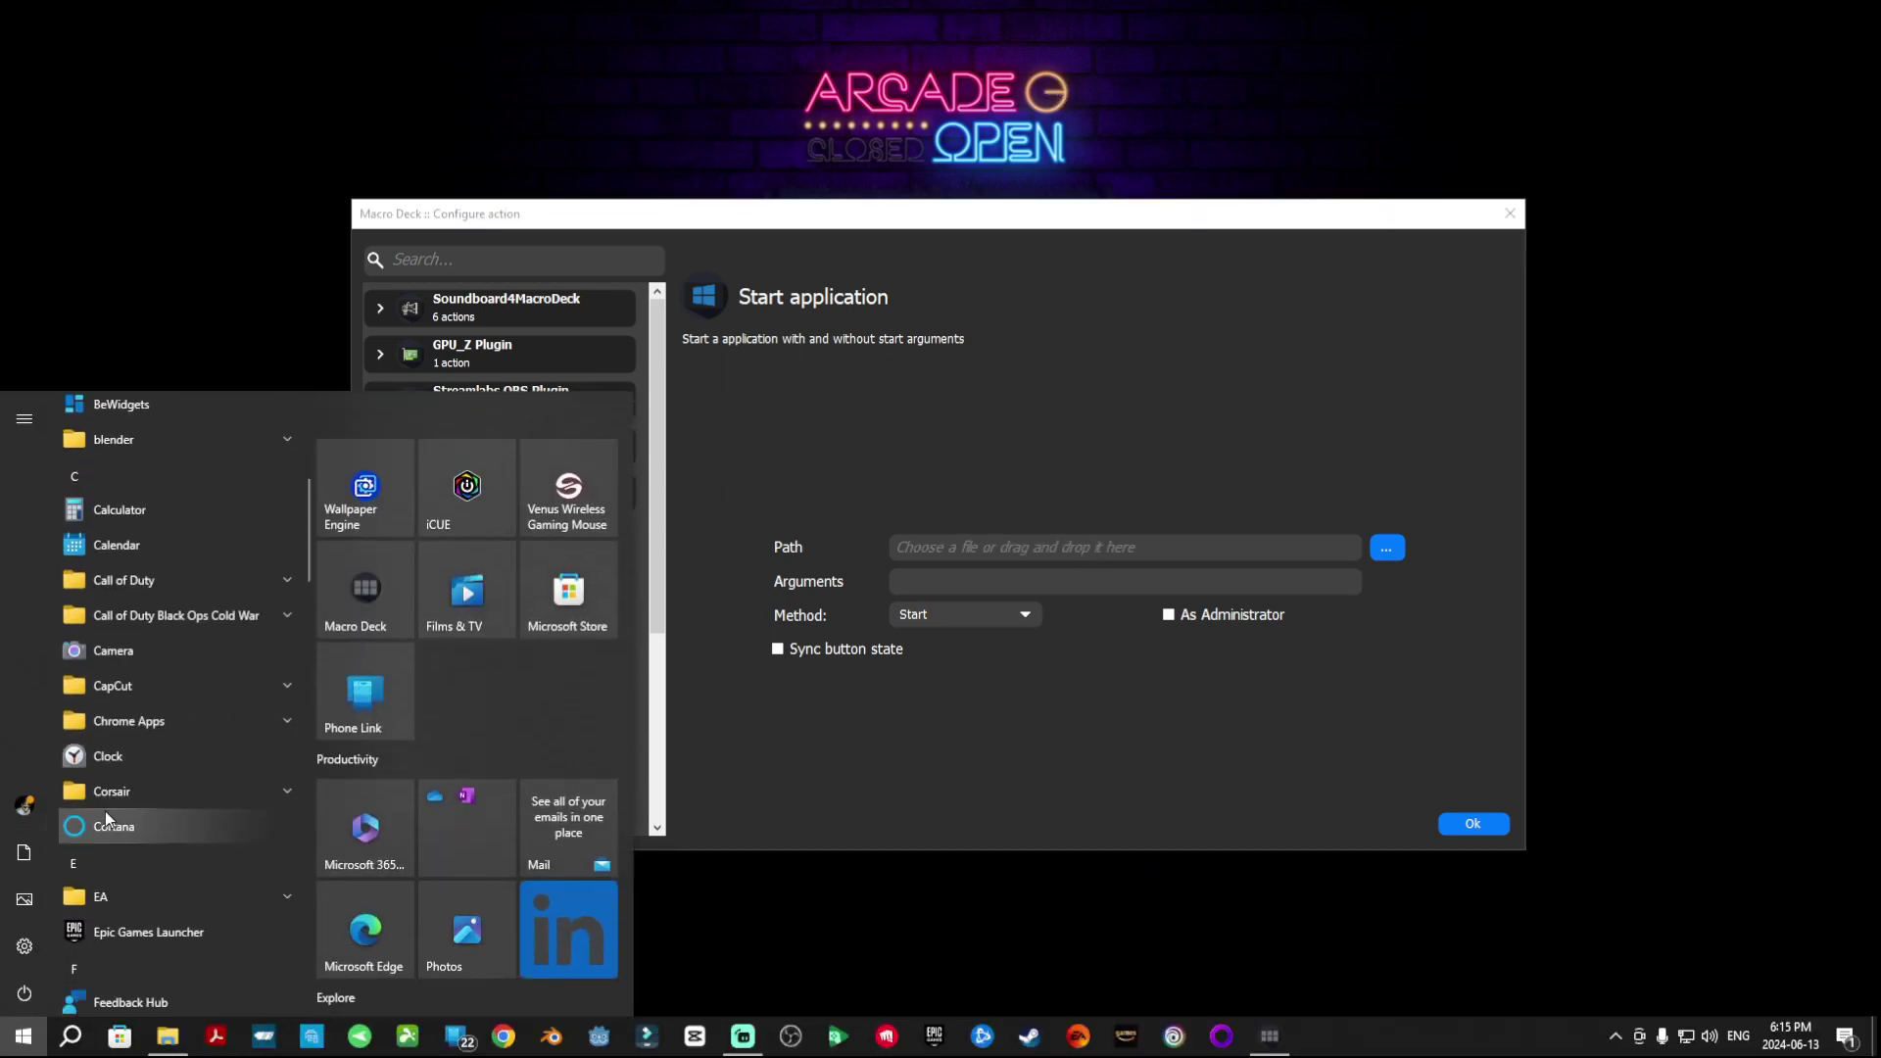
scroll(113, 821, "down", 2)
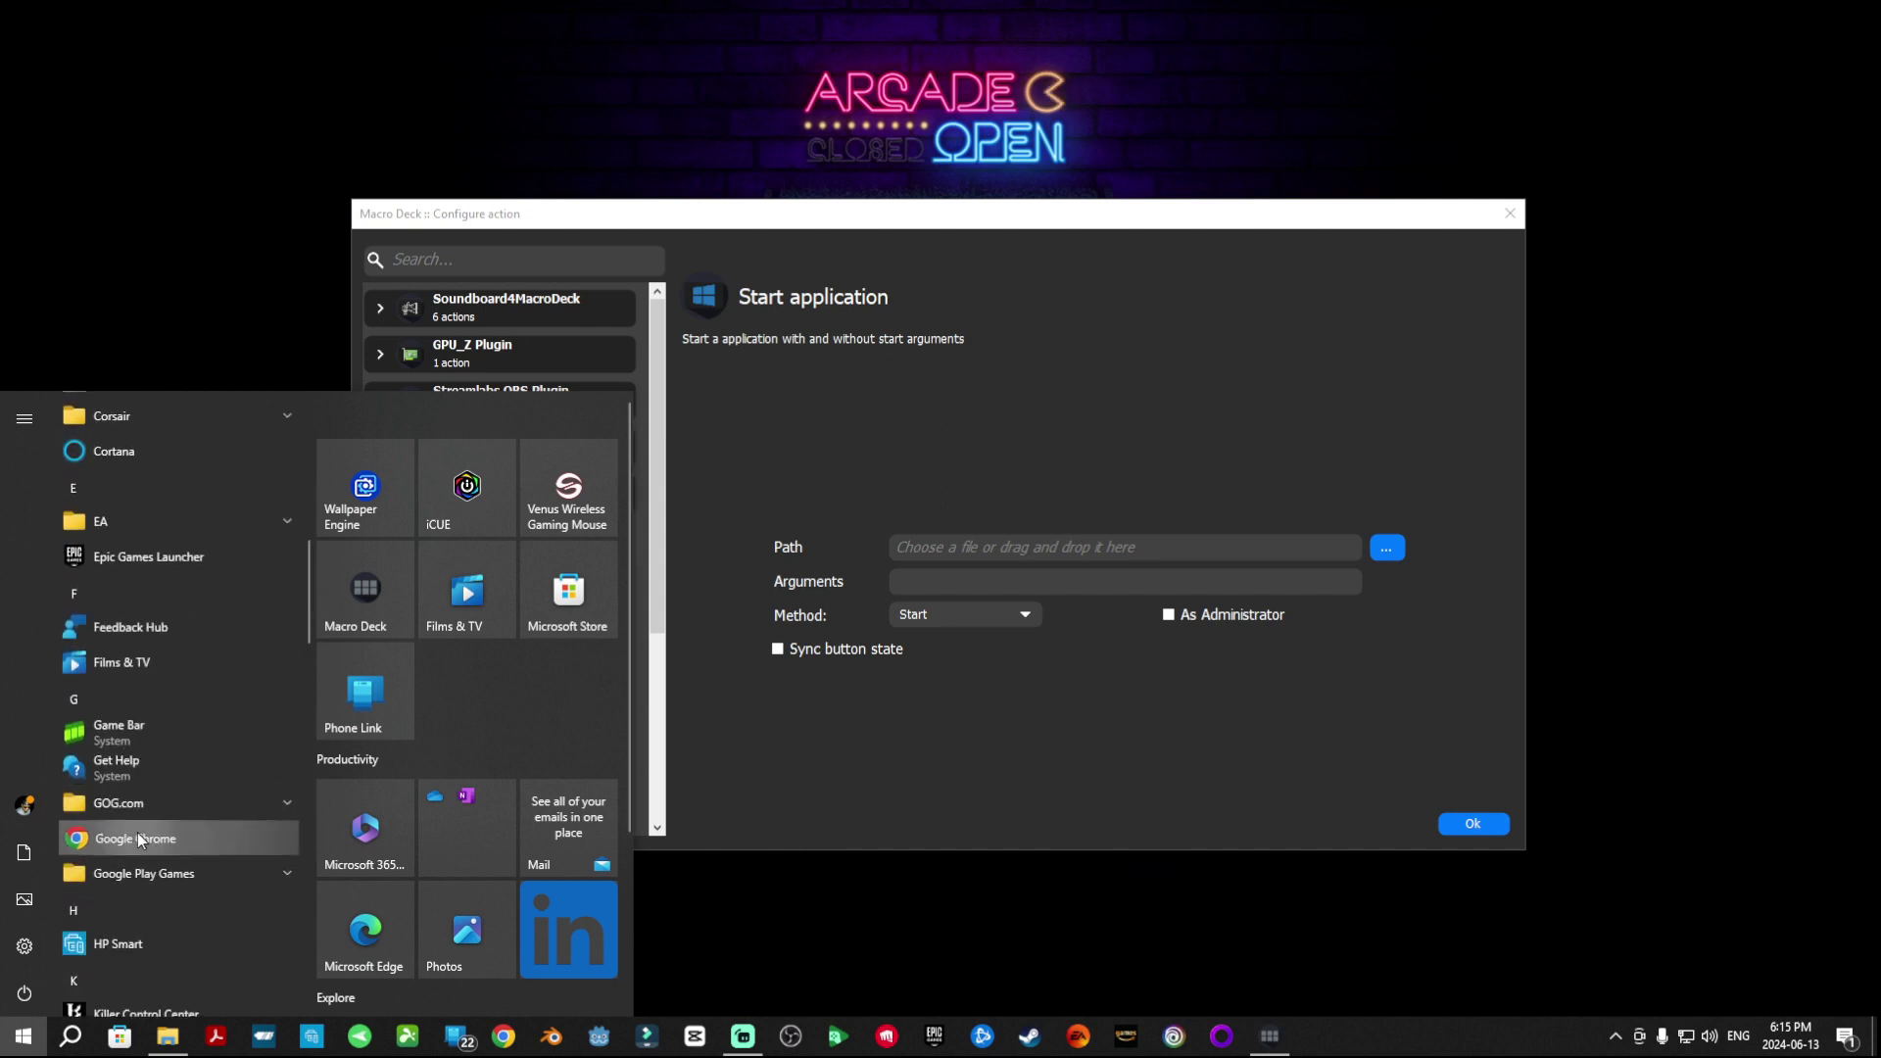
right_click(137, 838)
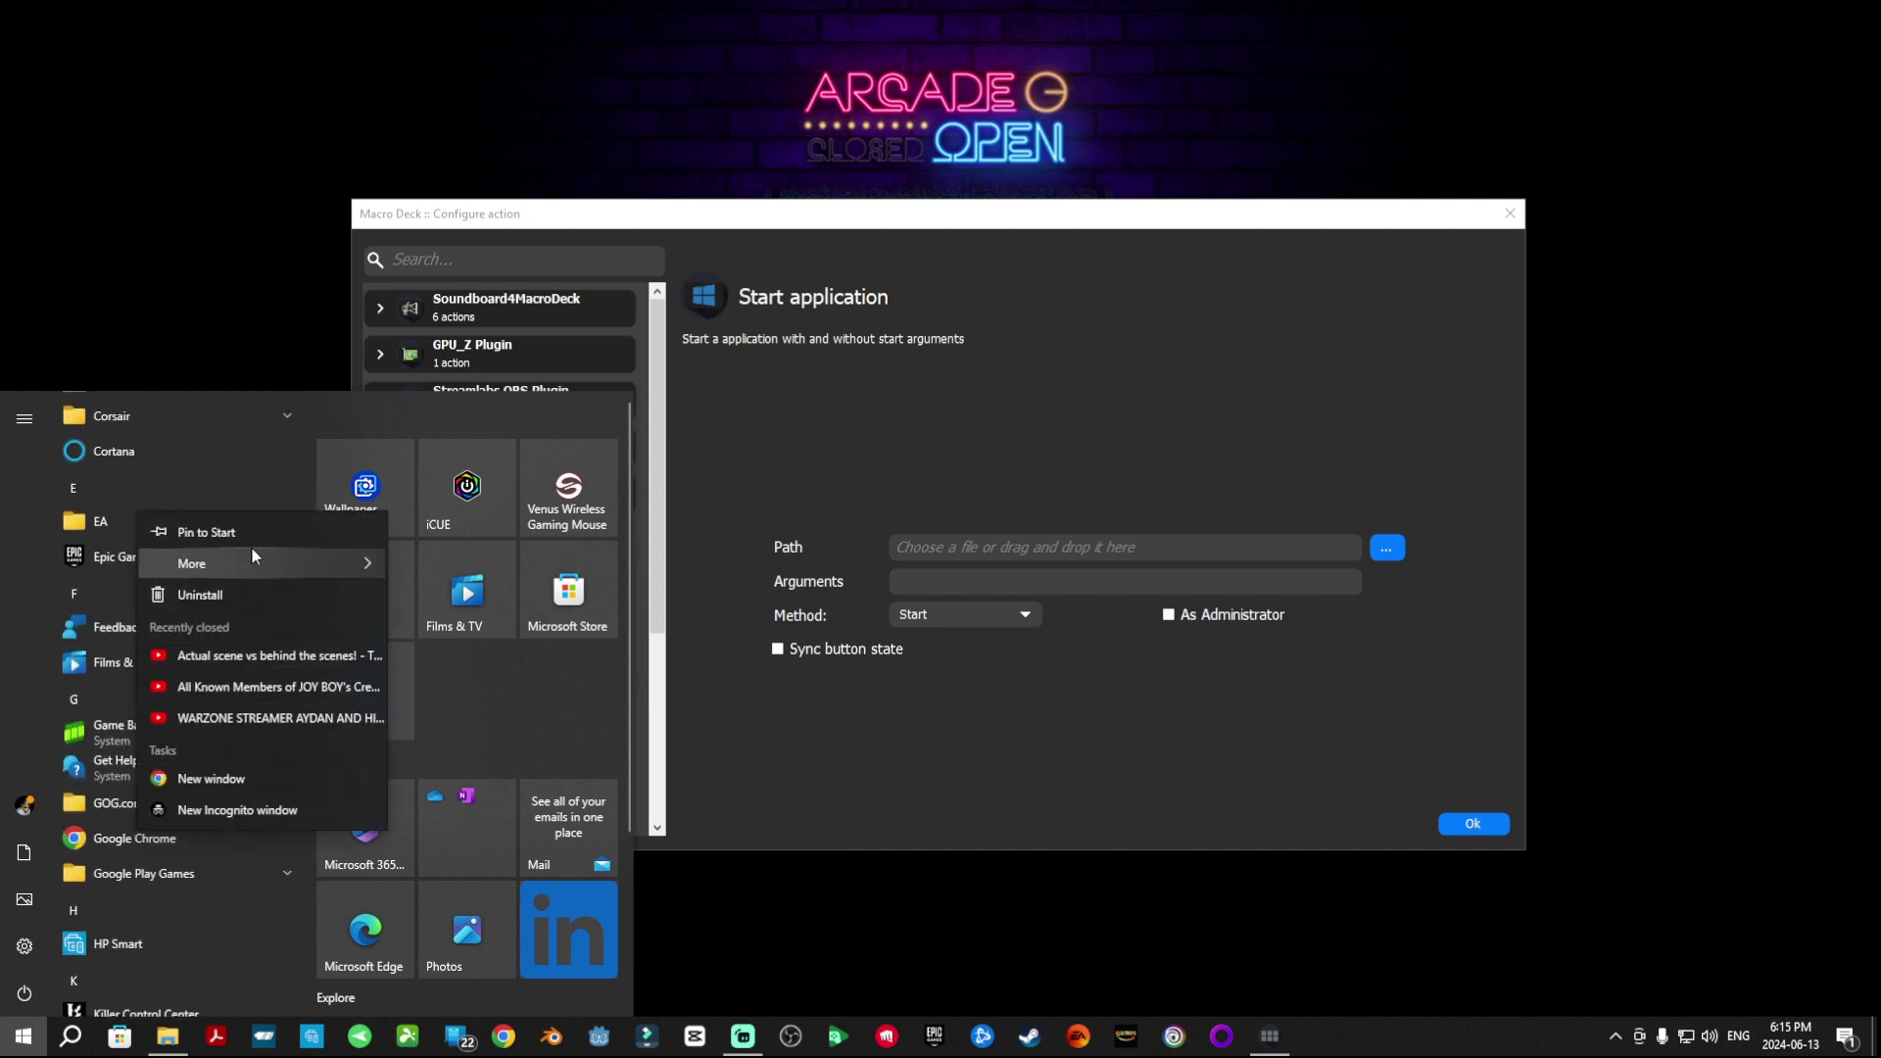
mouse_move(329, 562)
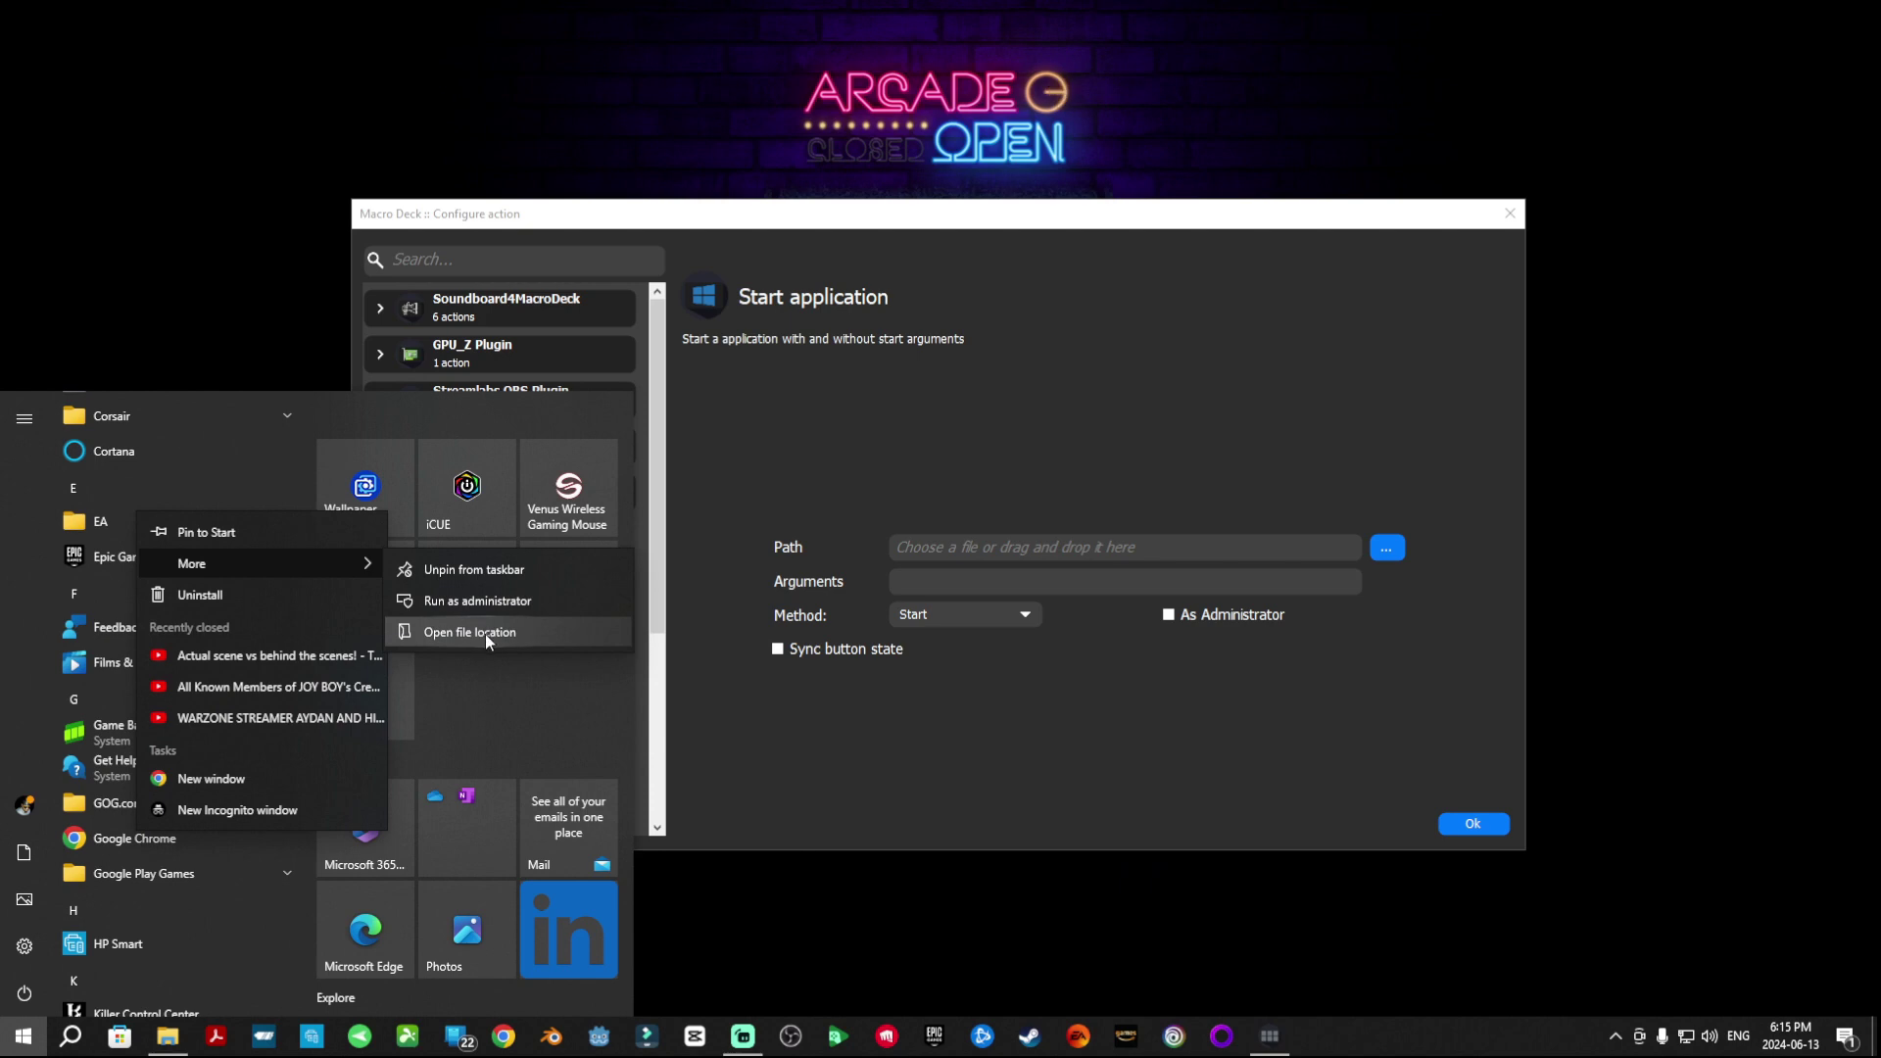
left_click(487, 634)
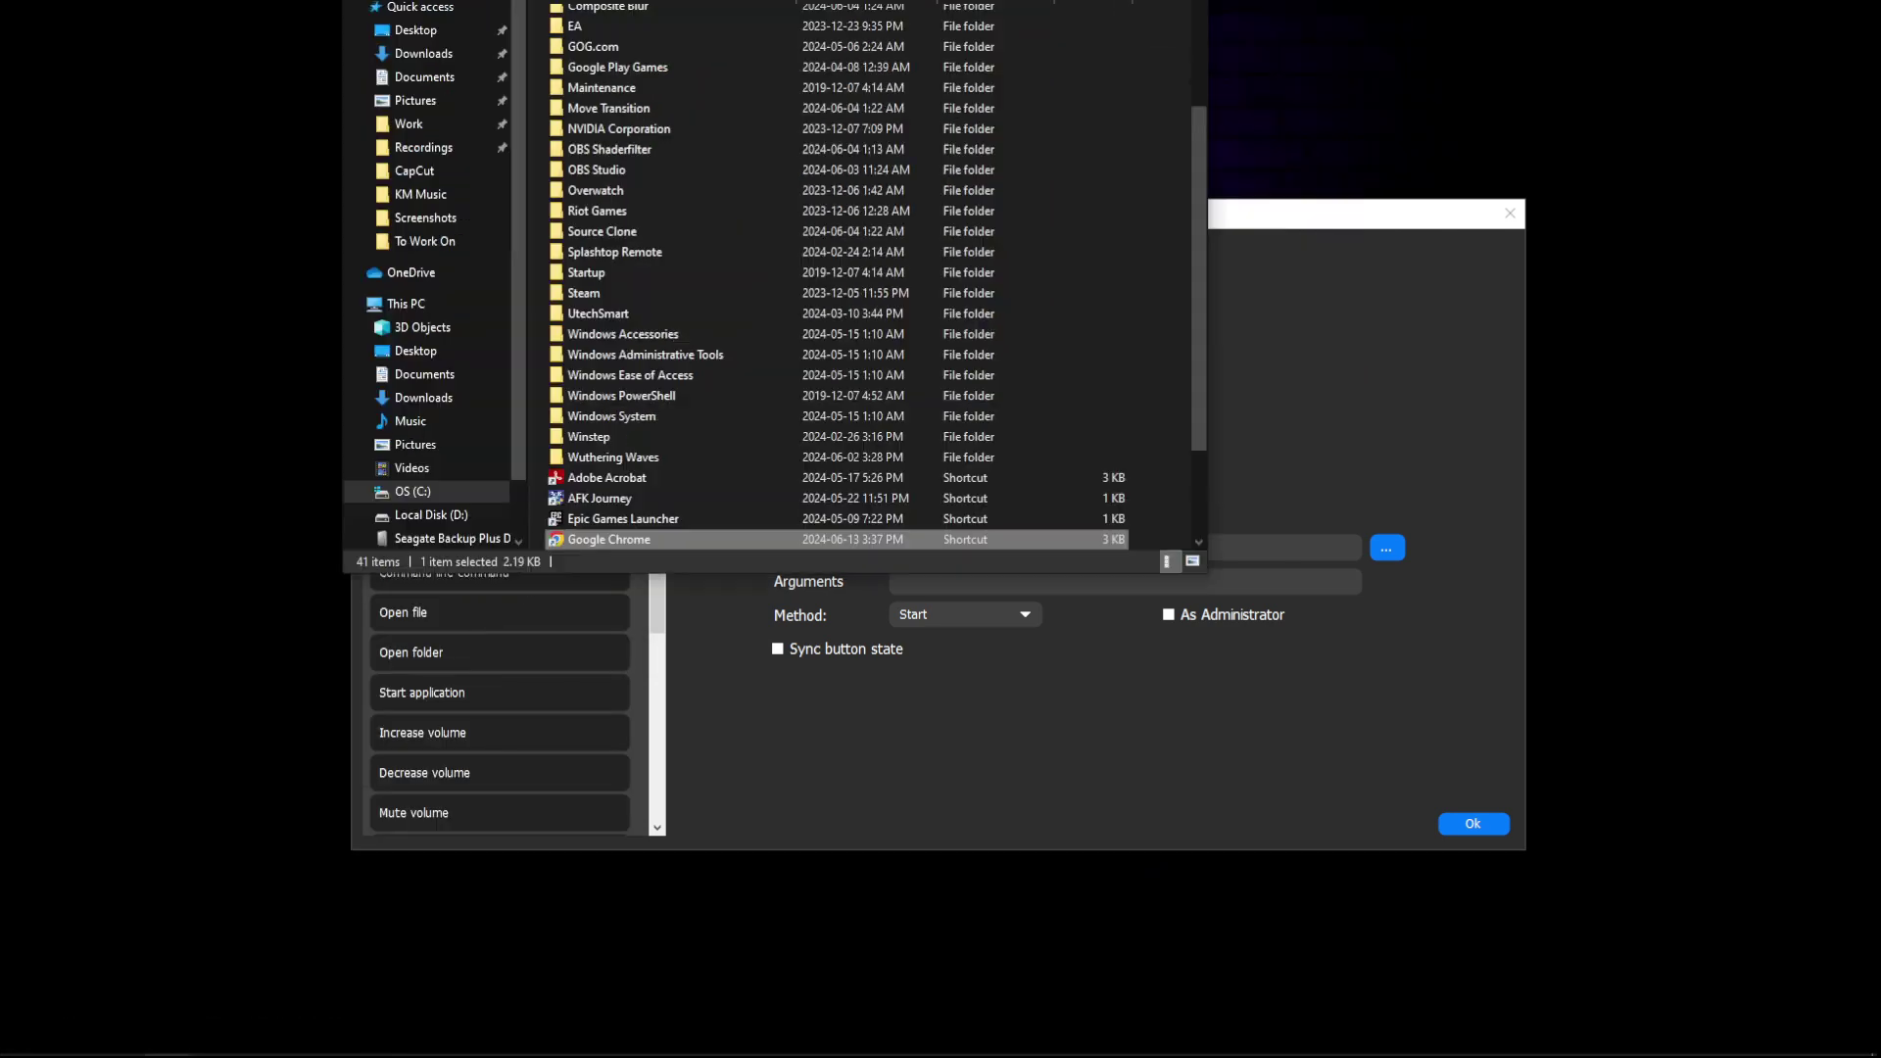
Step: Copy the target path from the Google Chrome shortcut's properties, then close the properties and the Programs folder window
left_click_drag(911, 2, 780, 291)
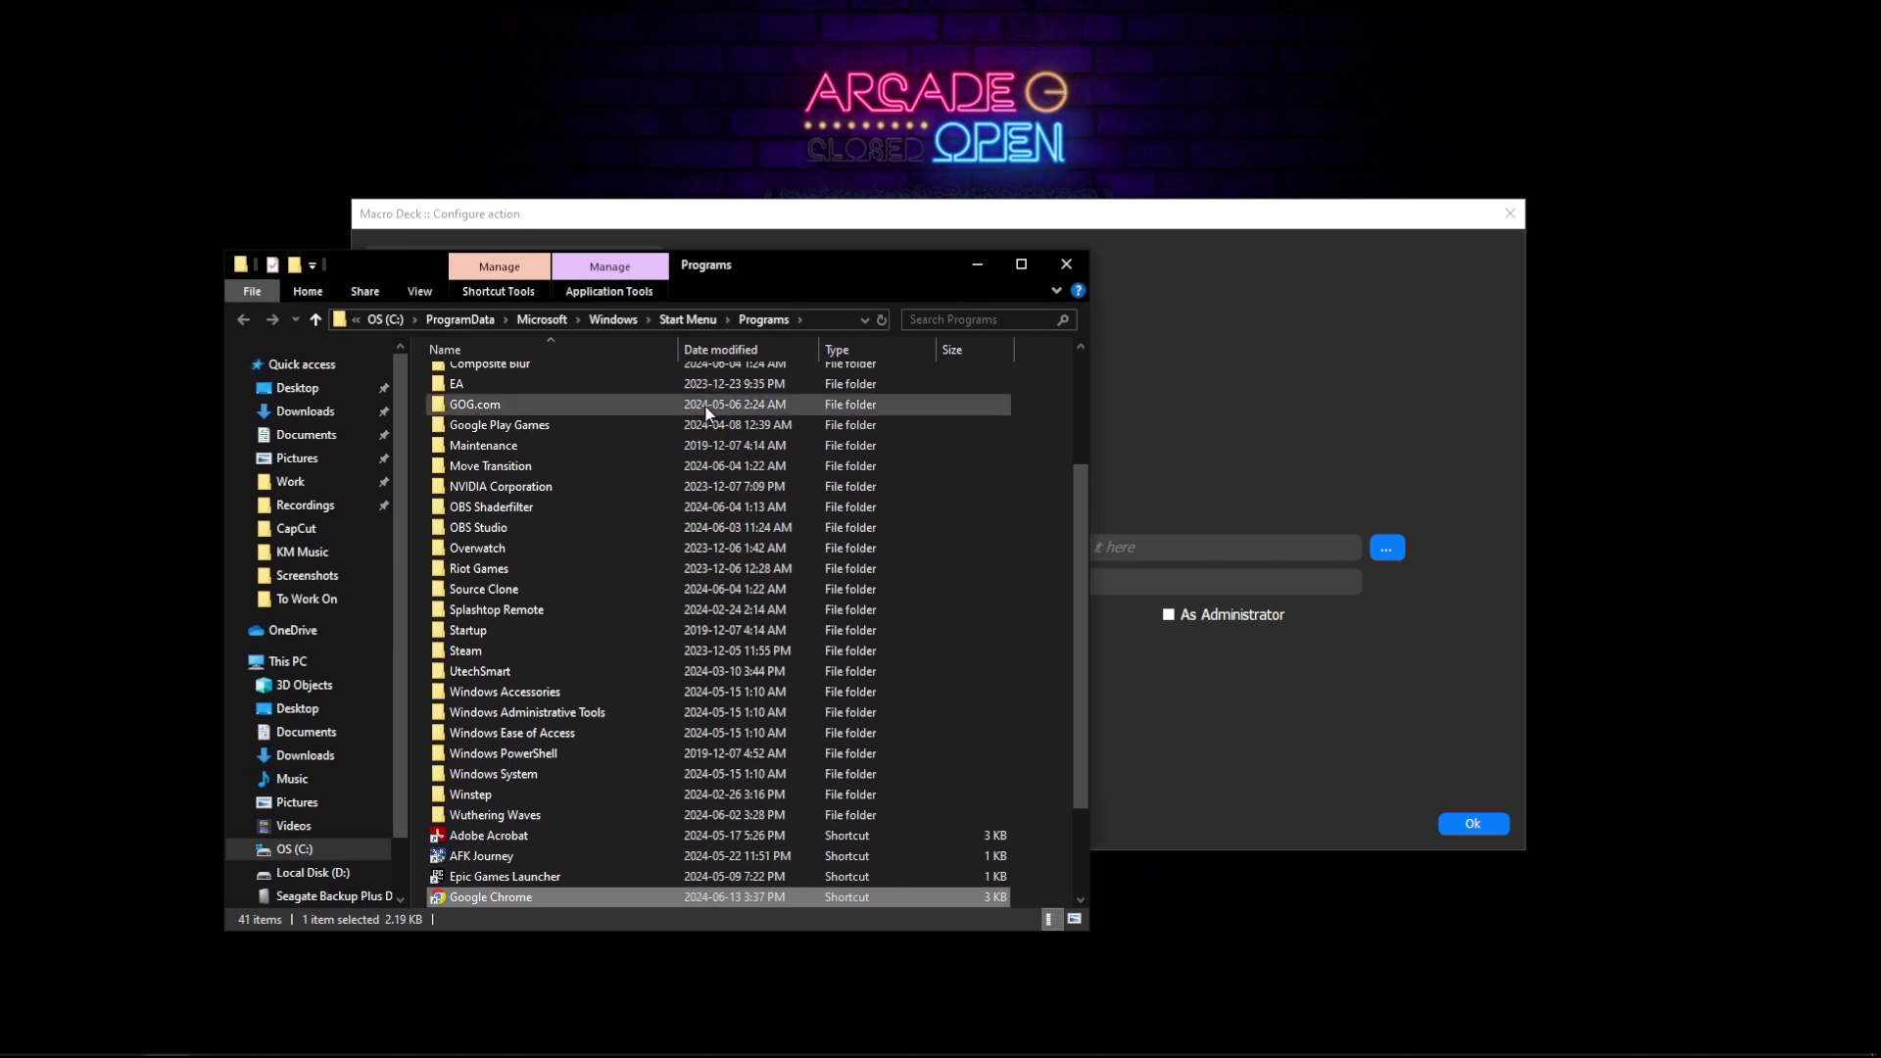
scroll(645, 657, "down", 2)
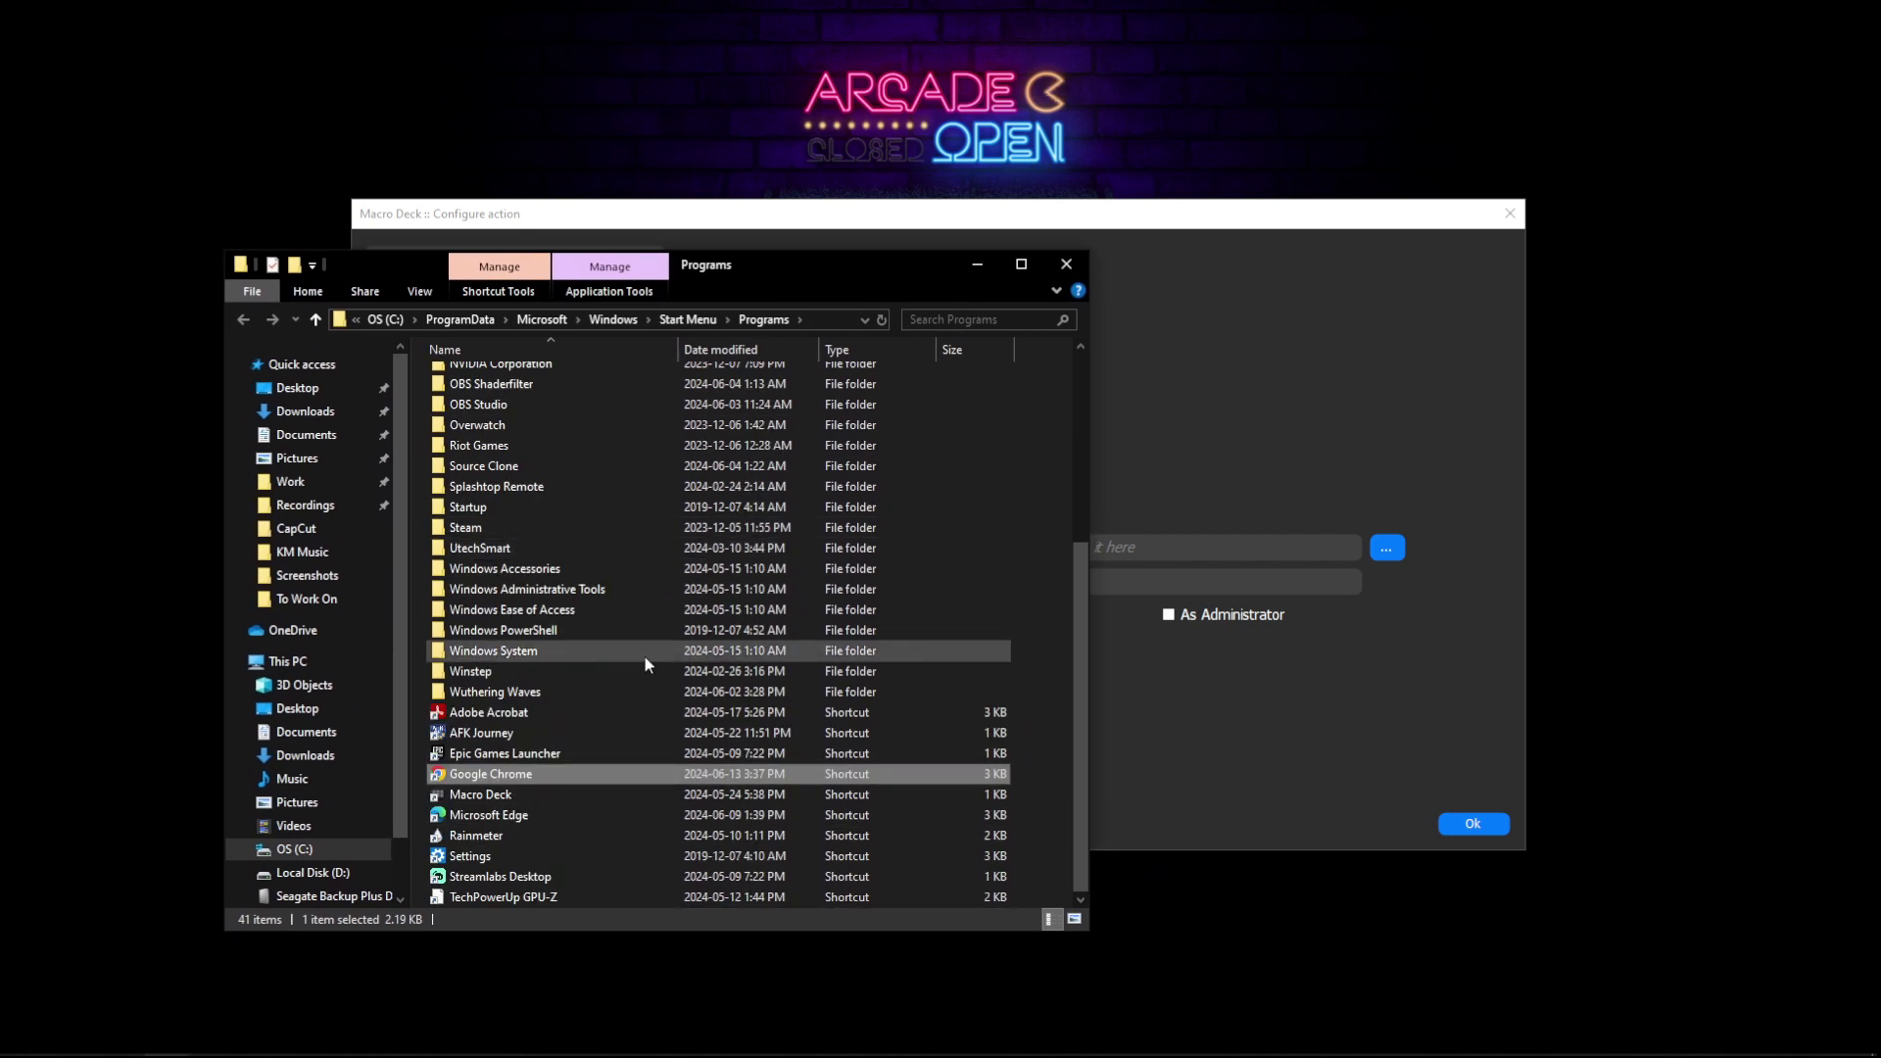
right_click(496, 779)
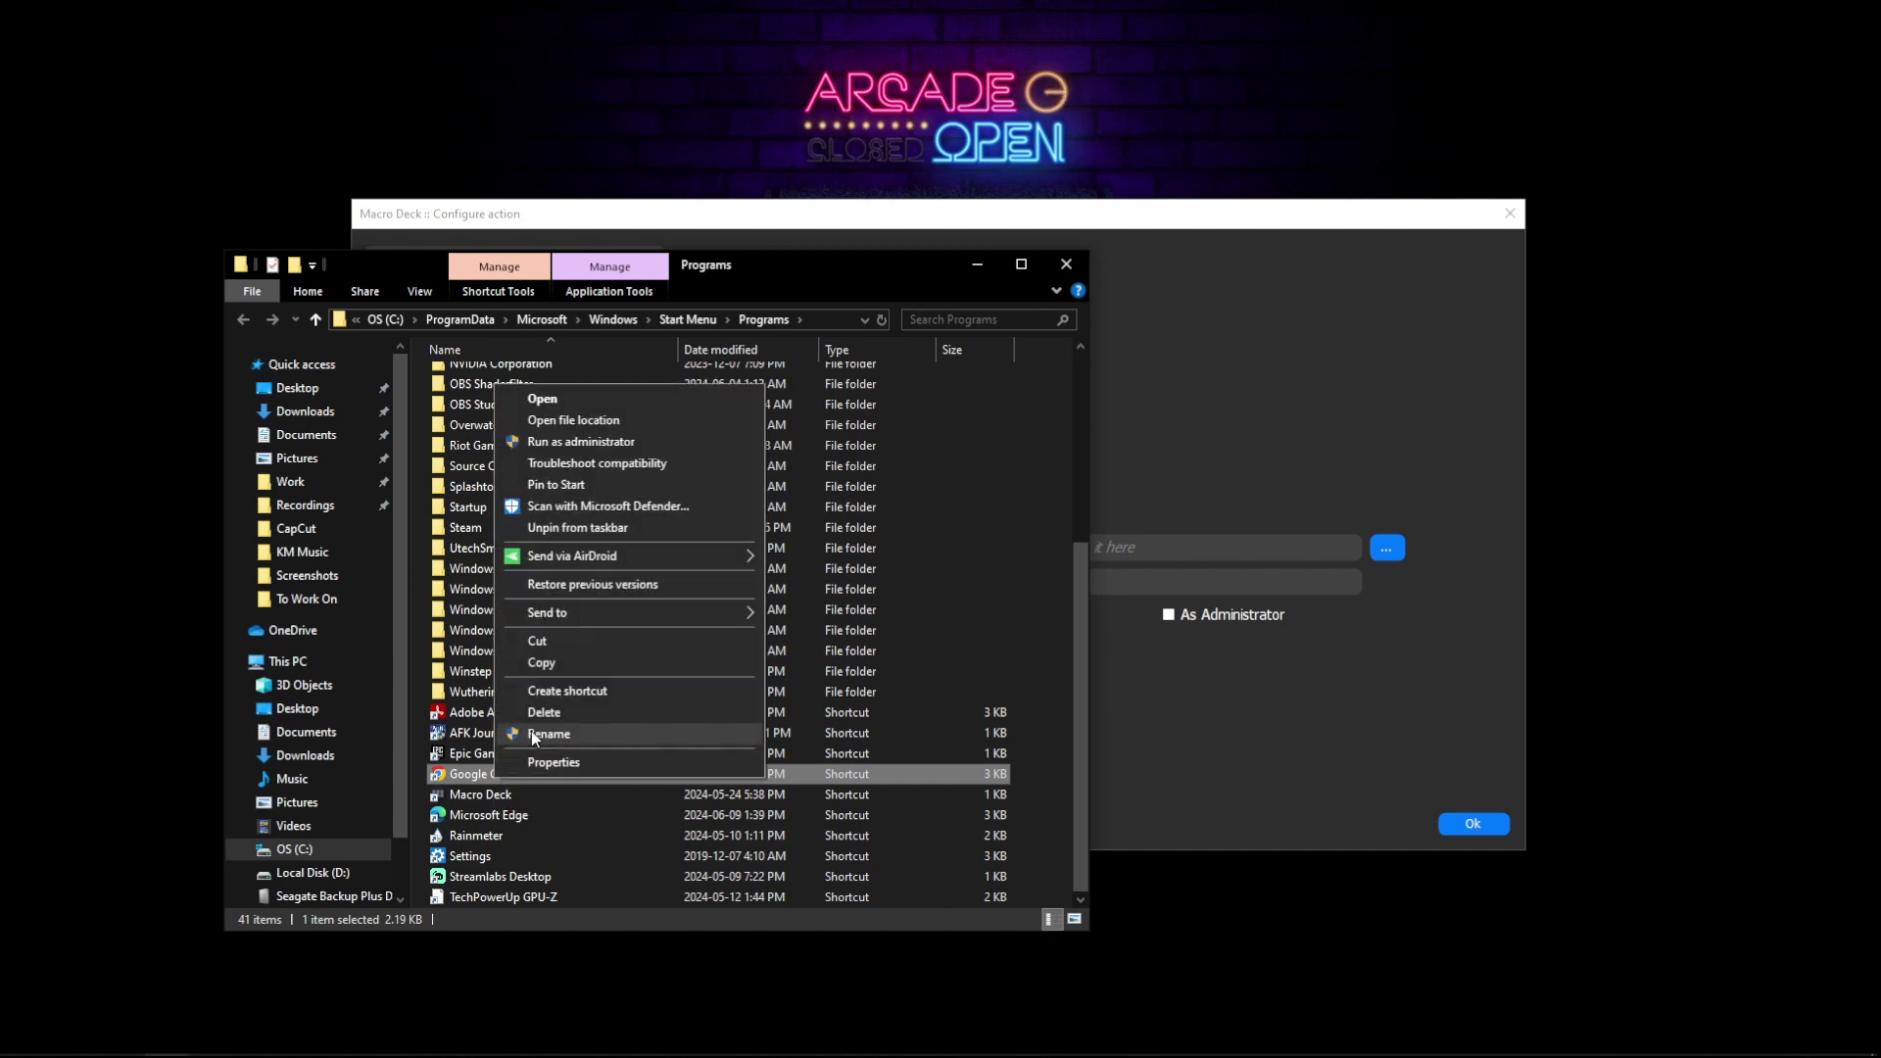
left_click(544, 764)
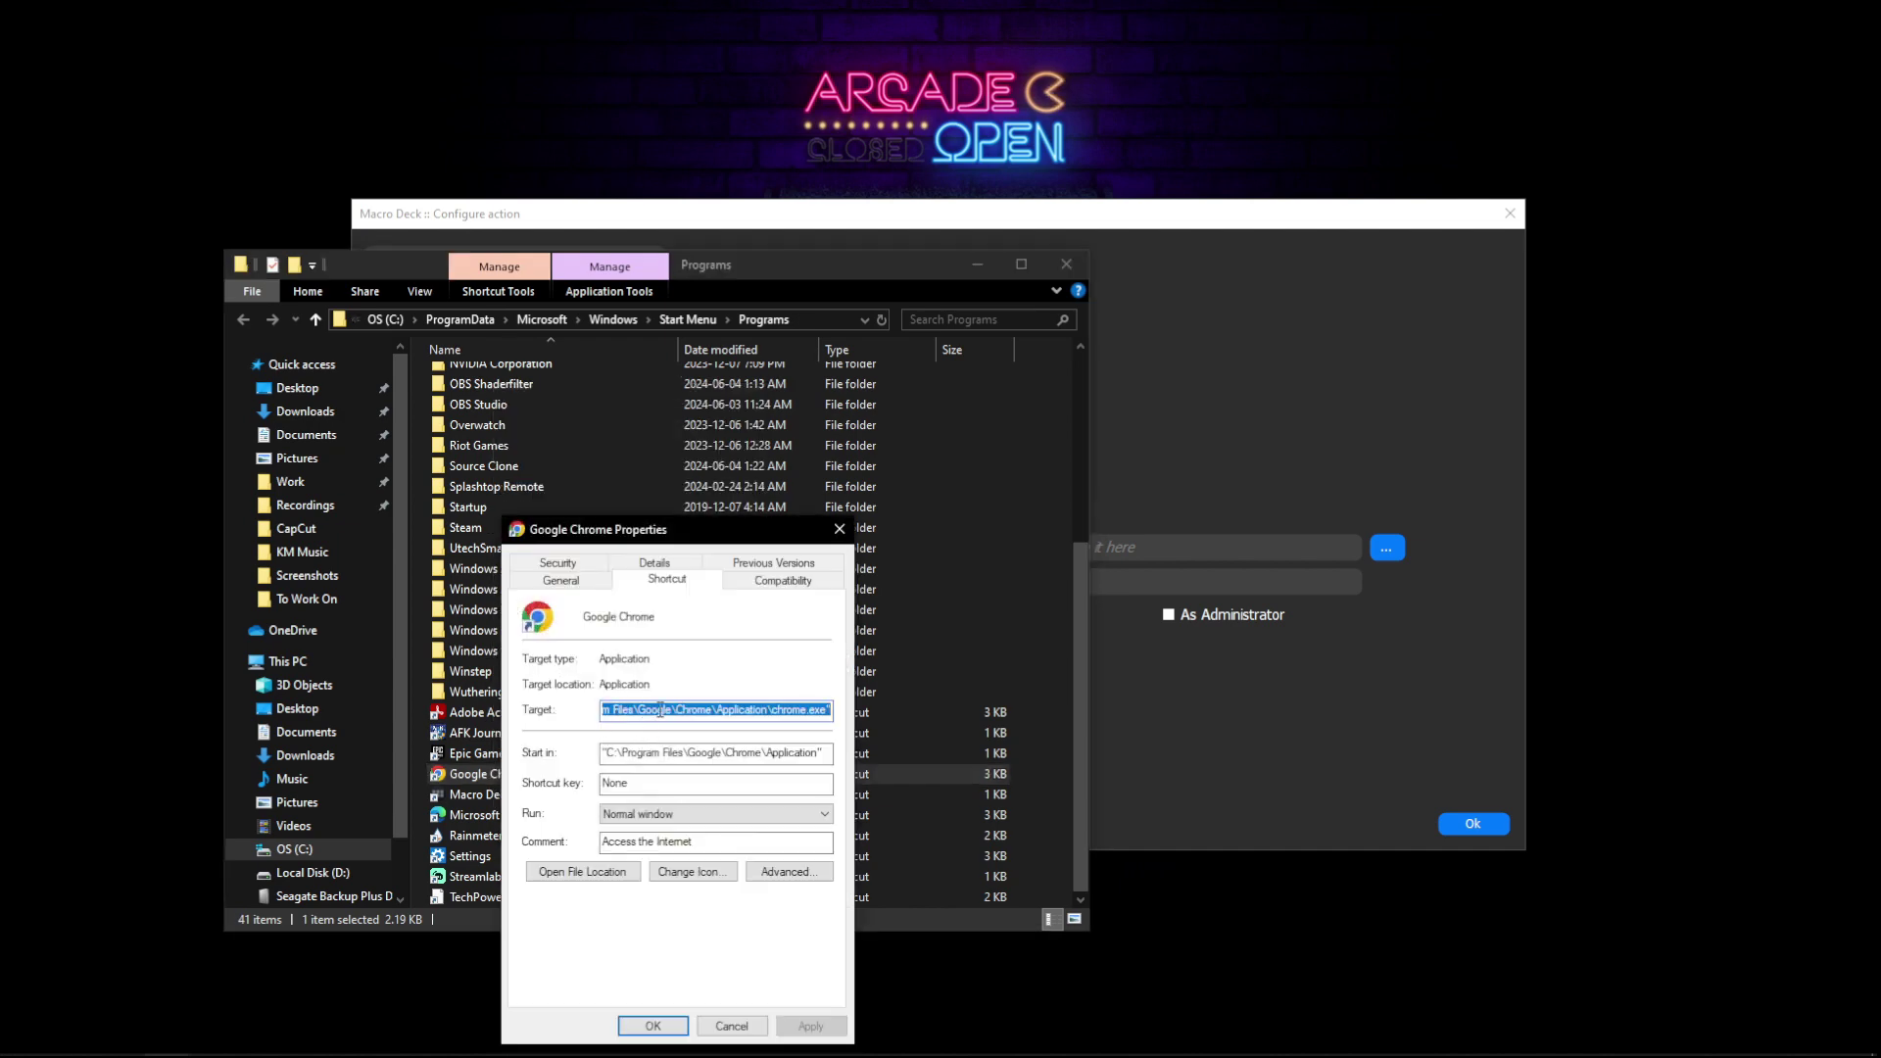
right_click(678, 711)
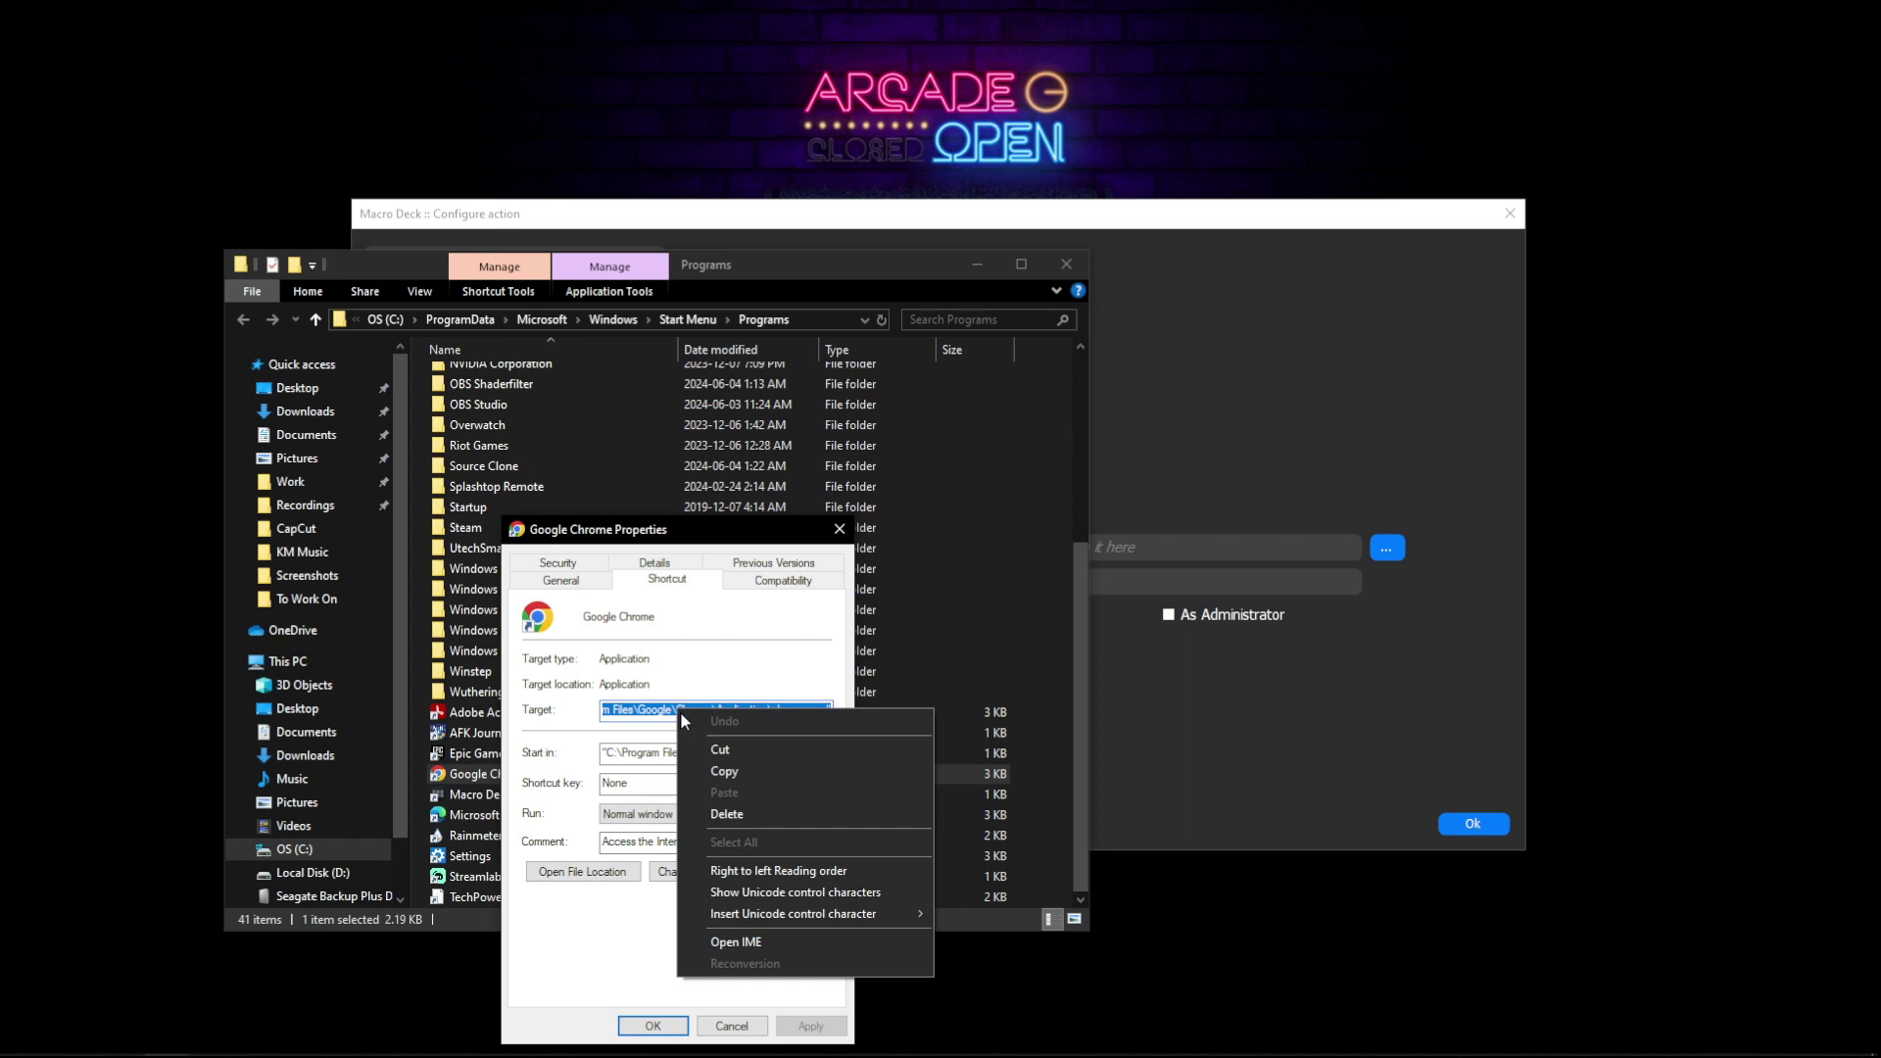
left_click(731, 773)
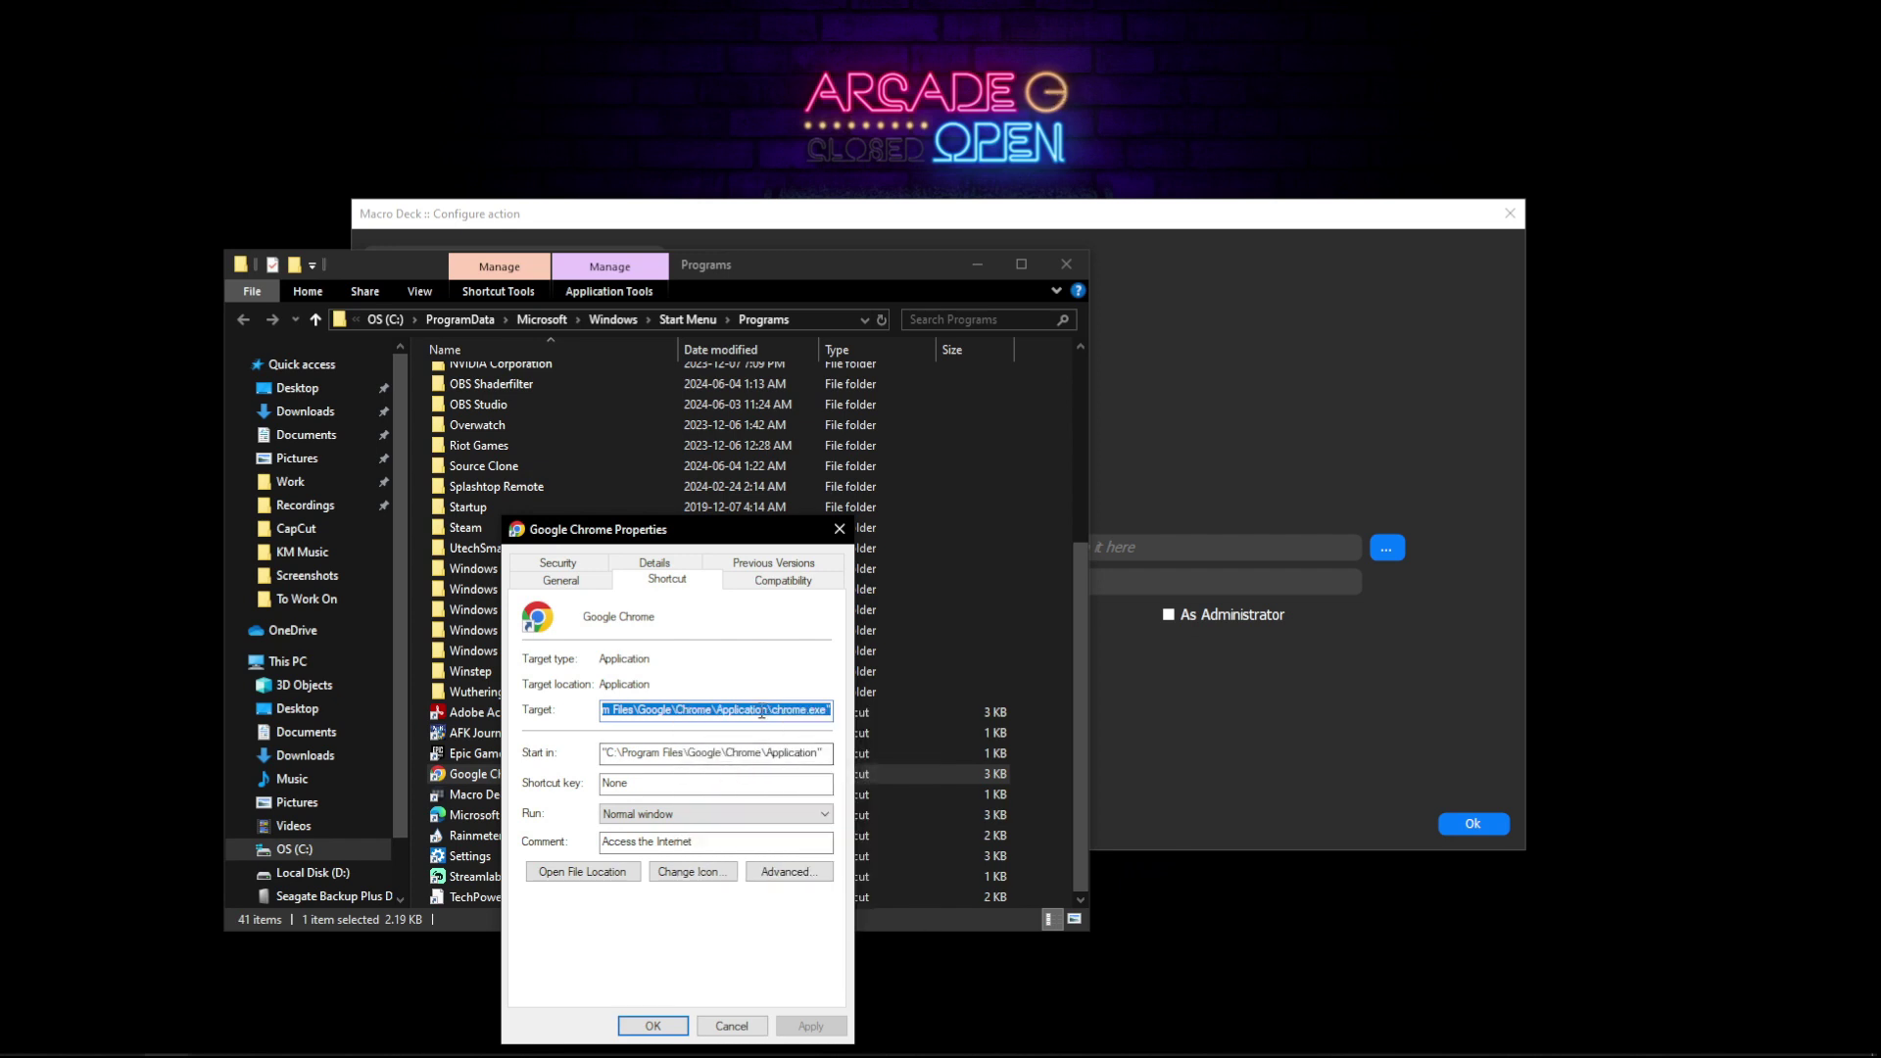
left_click(652, 1025)
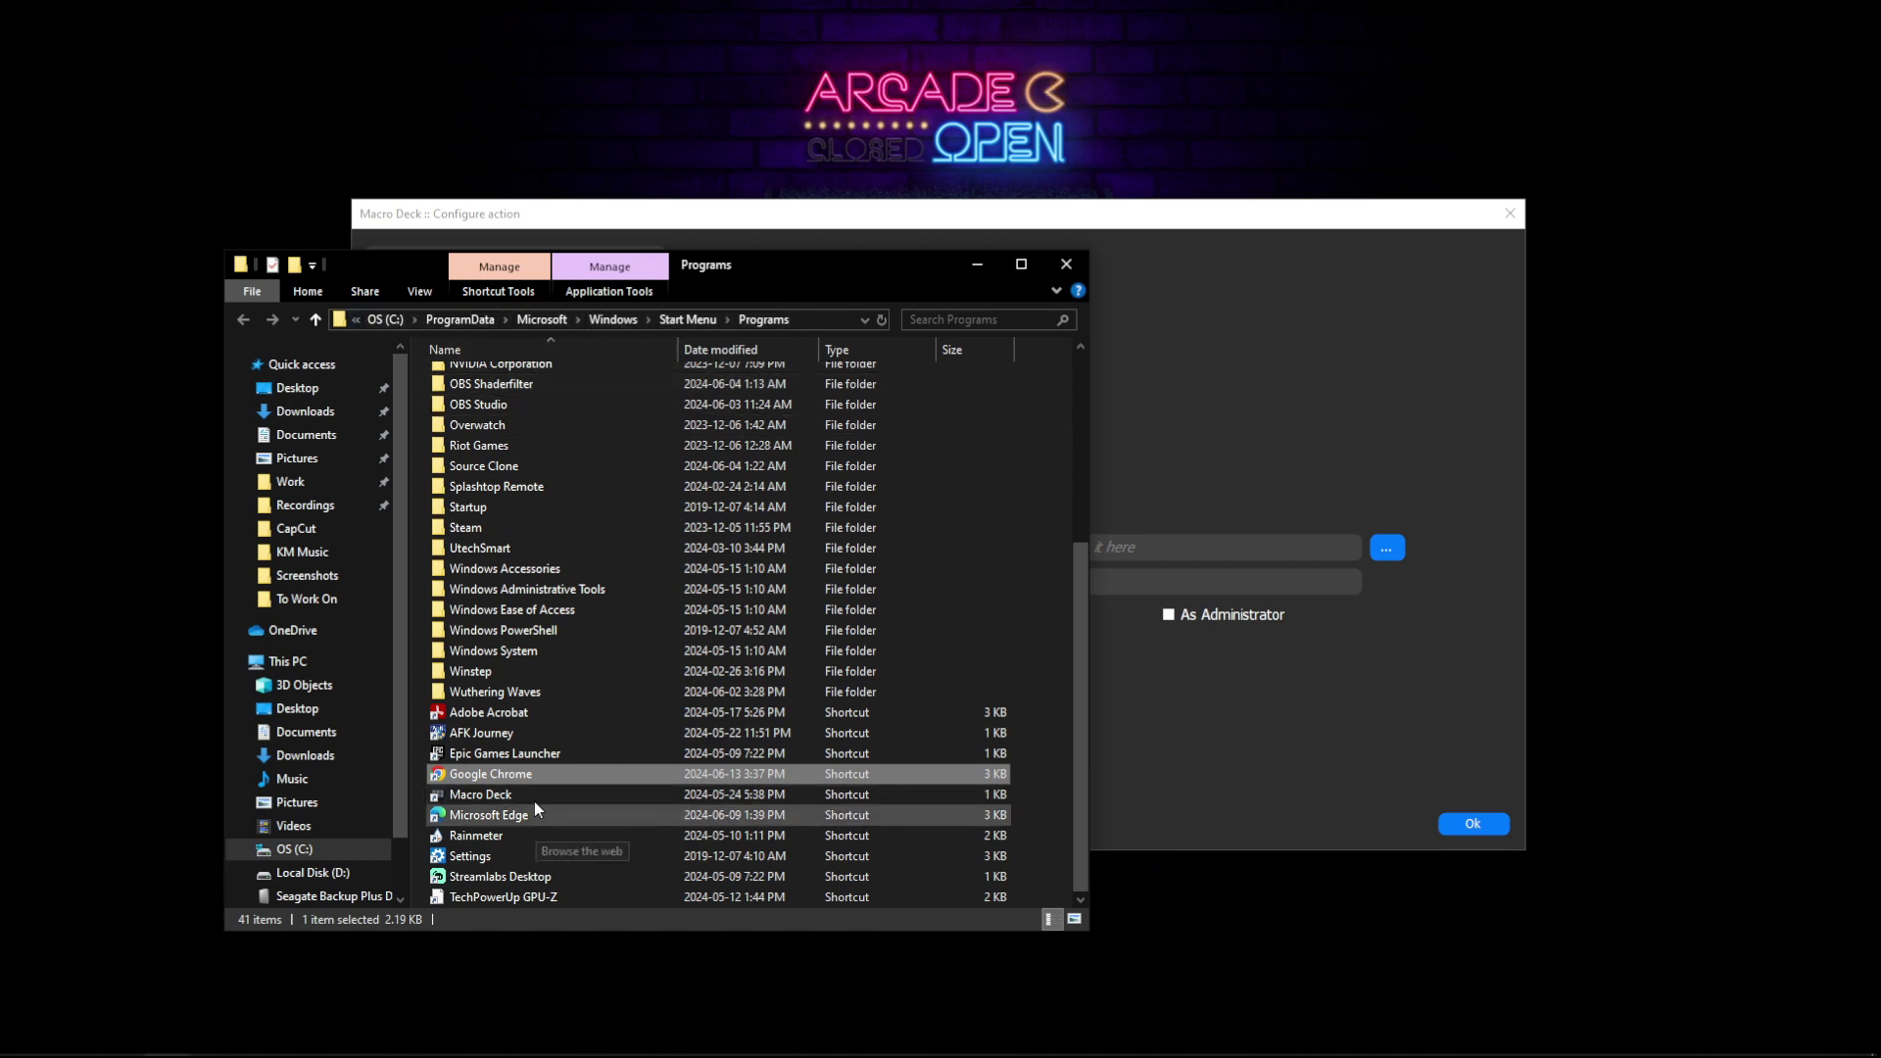
left_click_drag(885, 274, 813, 323)
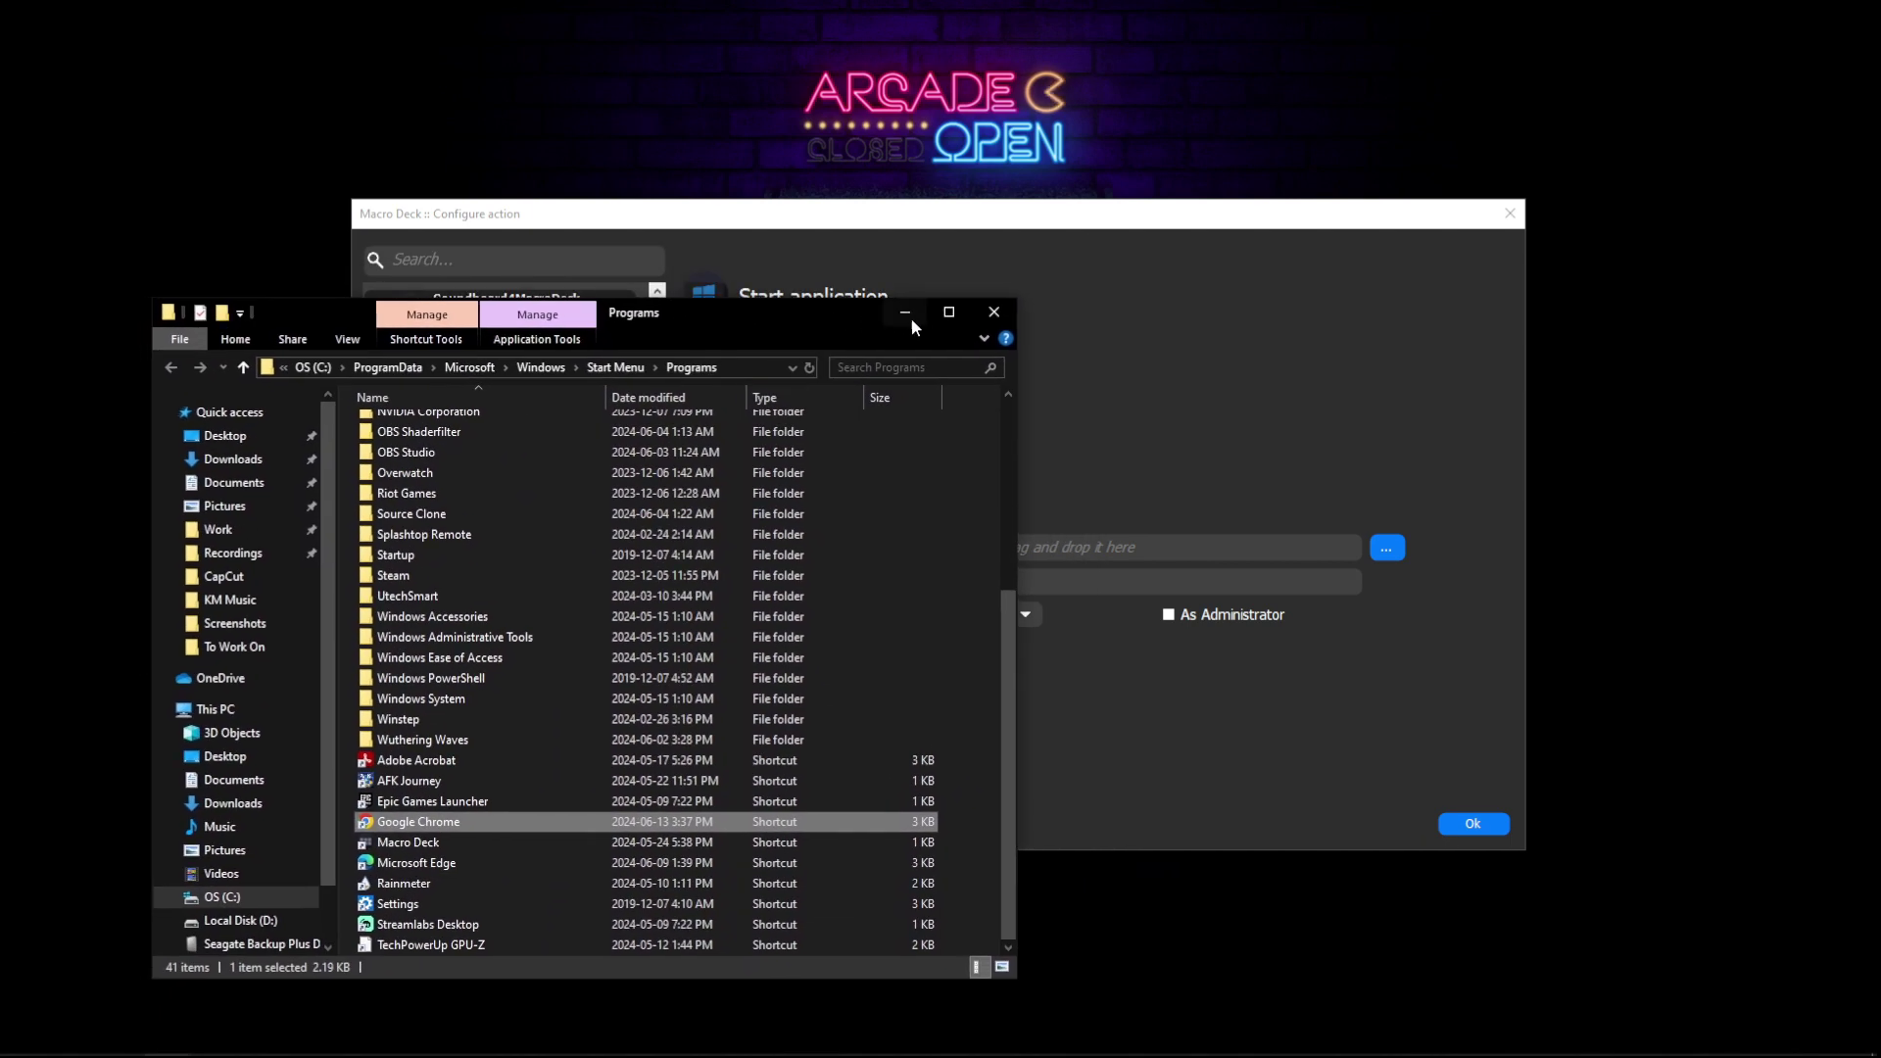
left_click(993, 312)
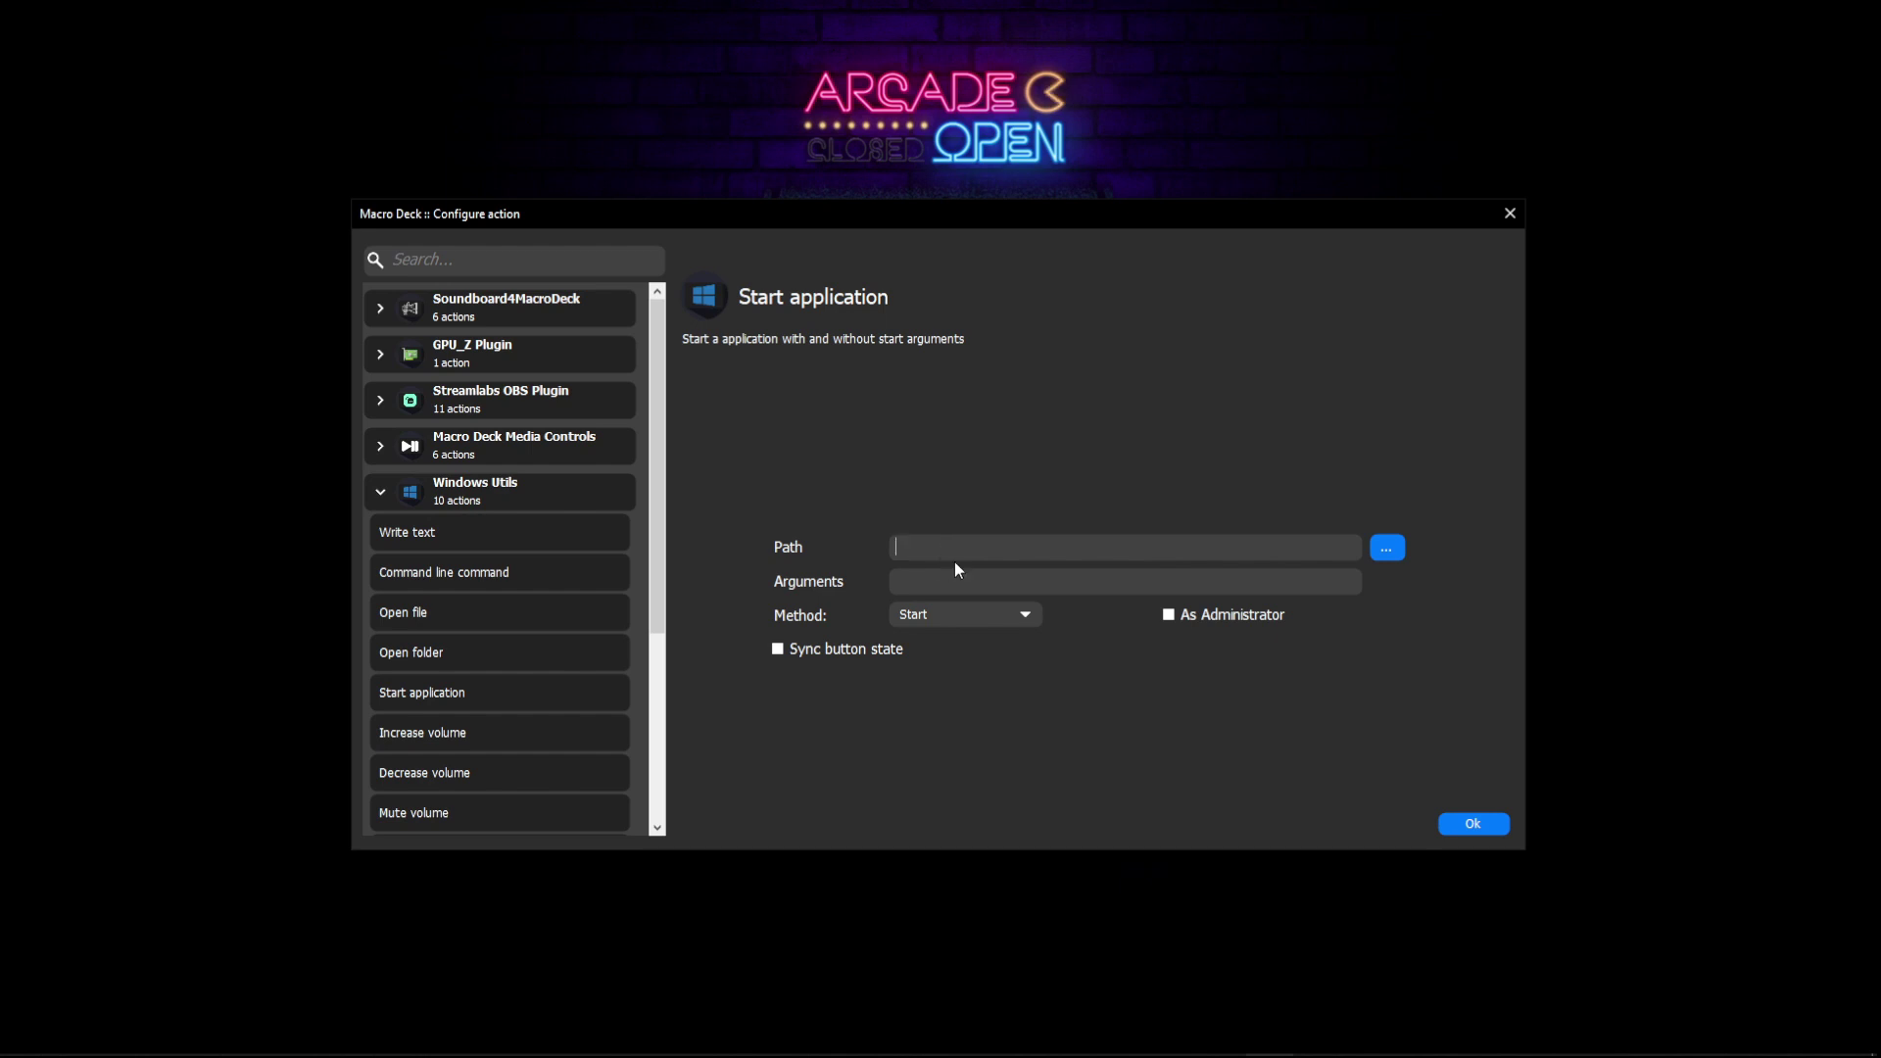
Step: Set the application path to "C:\Program Files\Google\Chrome\Application\chrome.exe" and import the file's icon at High (350px) quality into the Imported icons pack
key("ctrl+v")
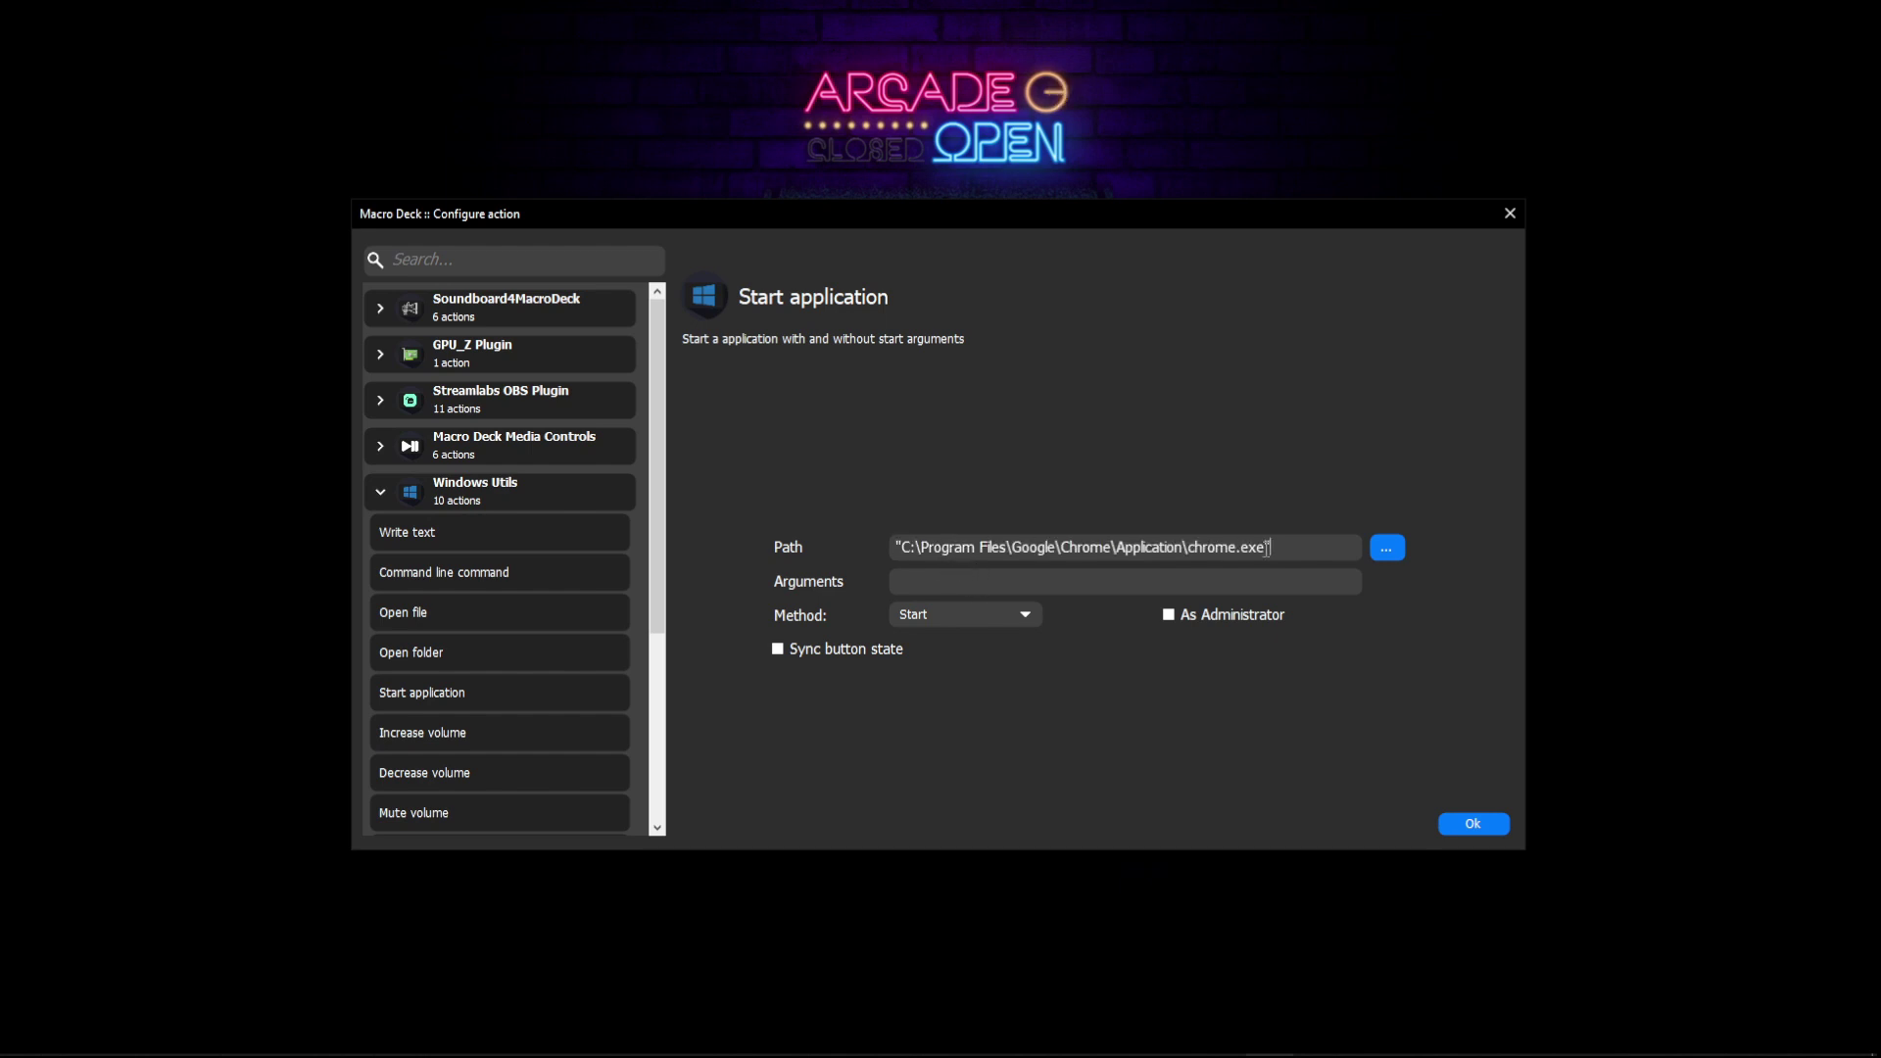
left_click(1472, 825)
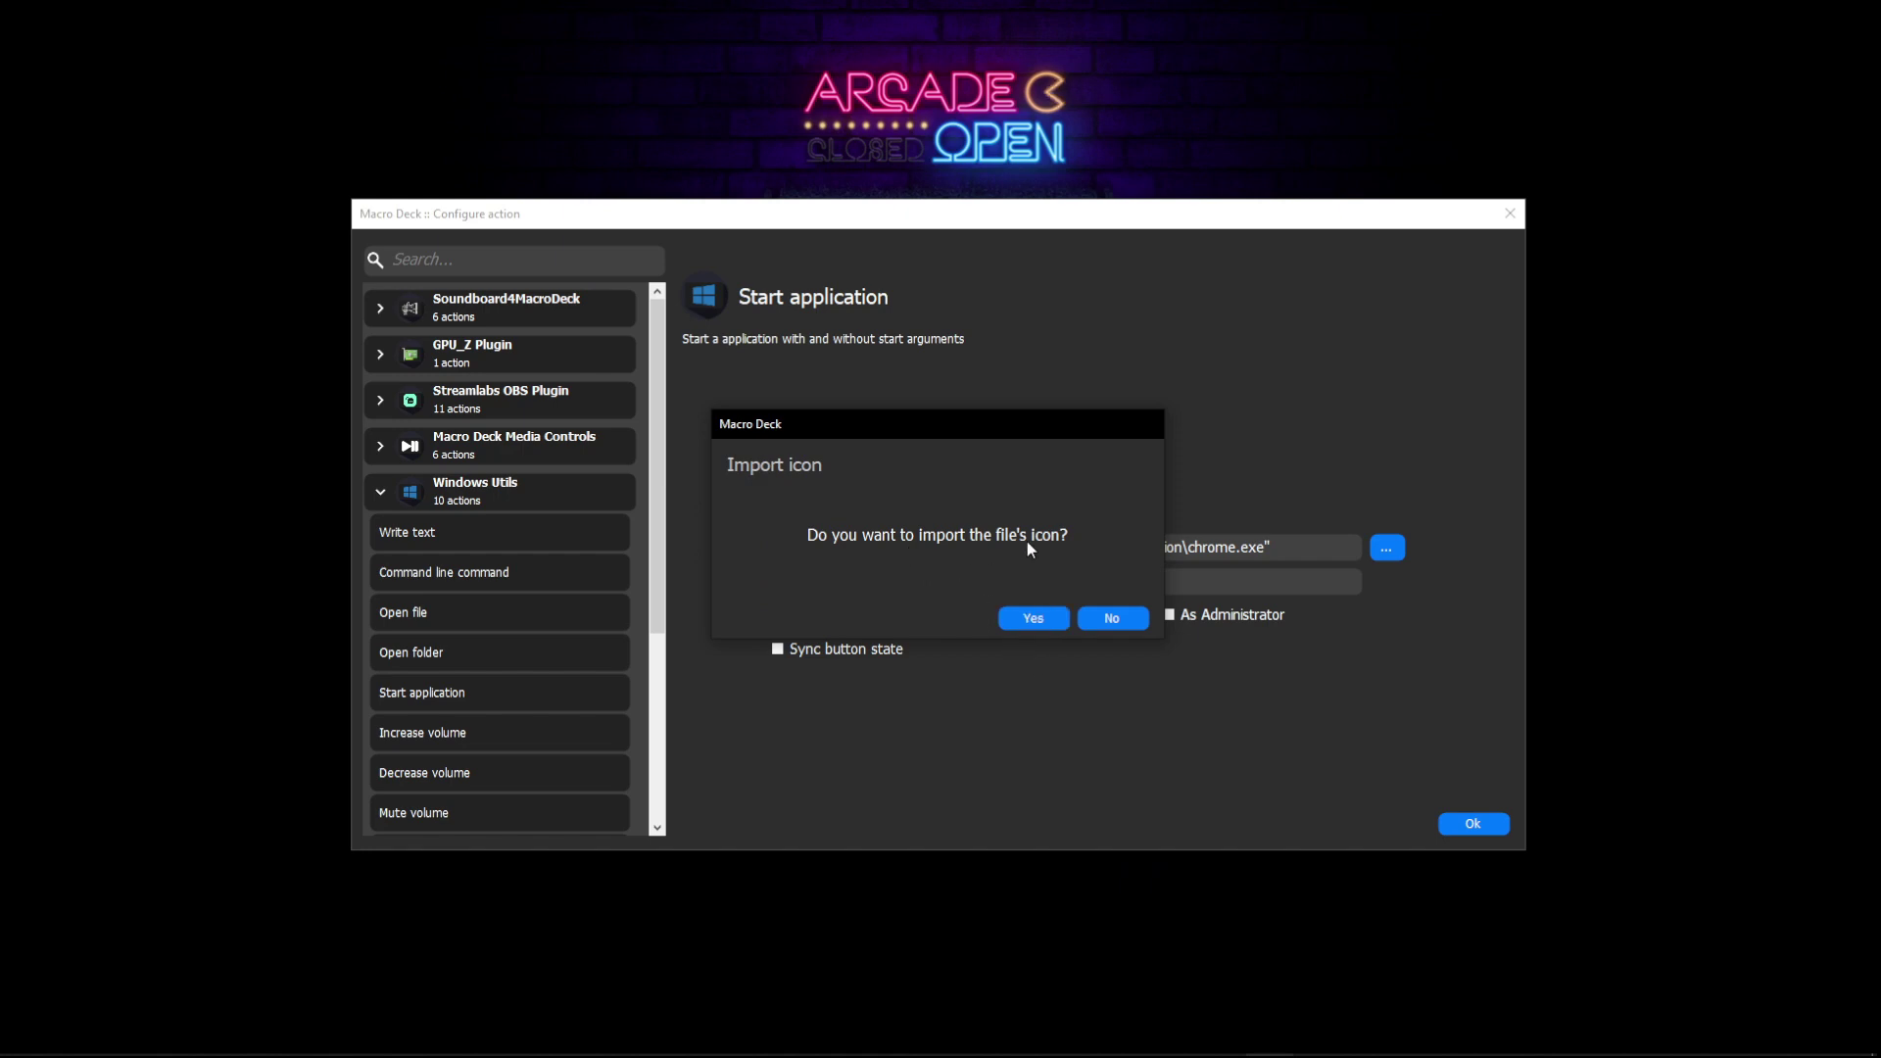
left_click(1035, 617)
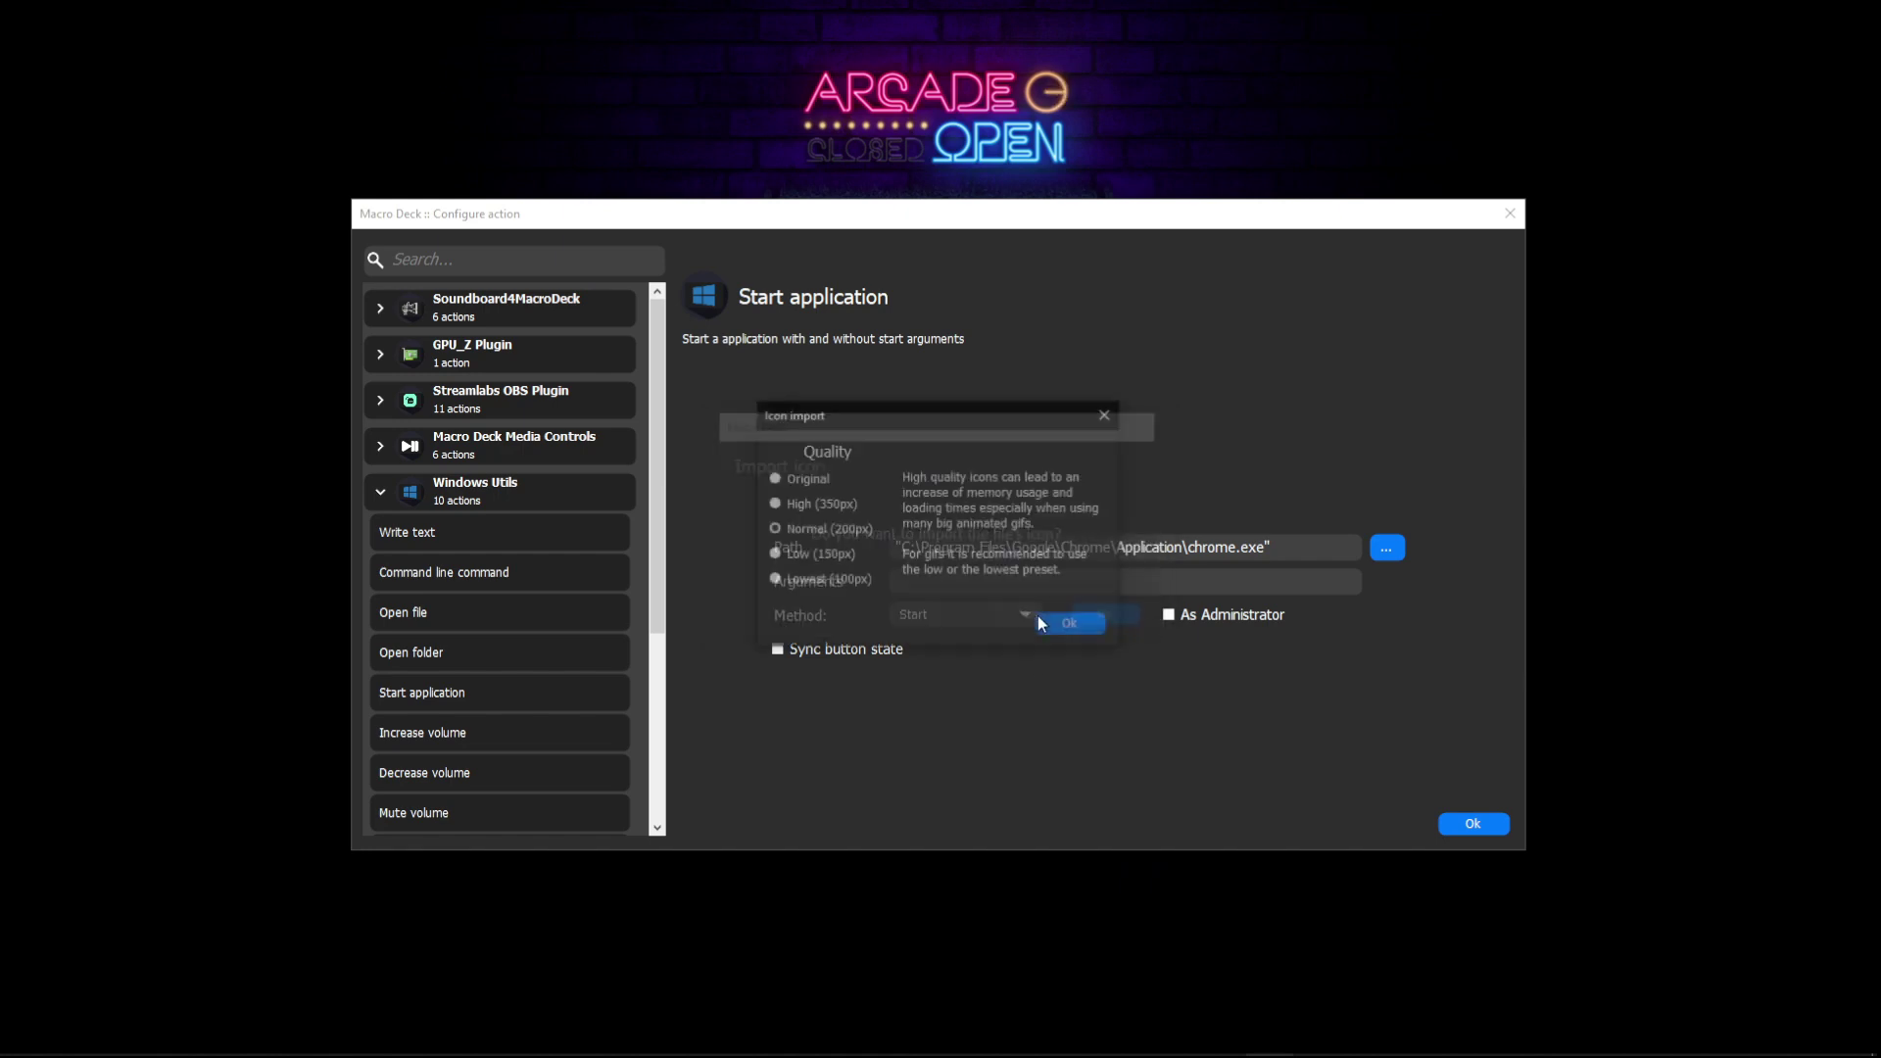
left_click(774, 504)
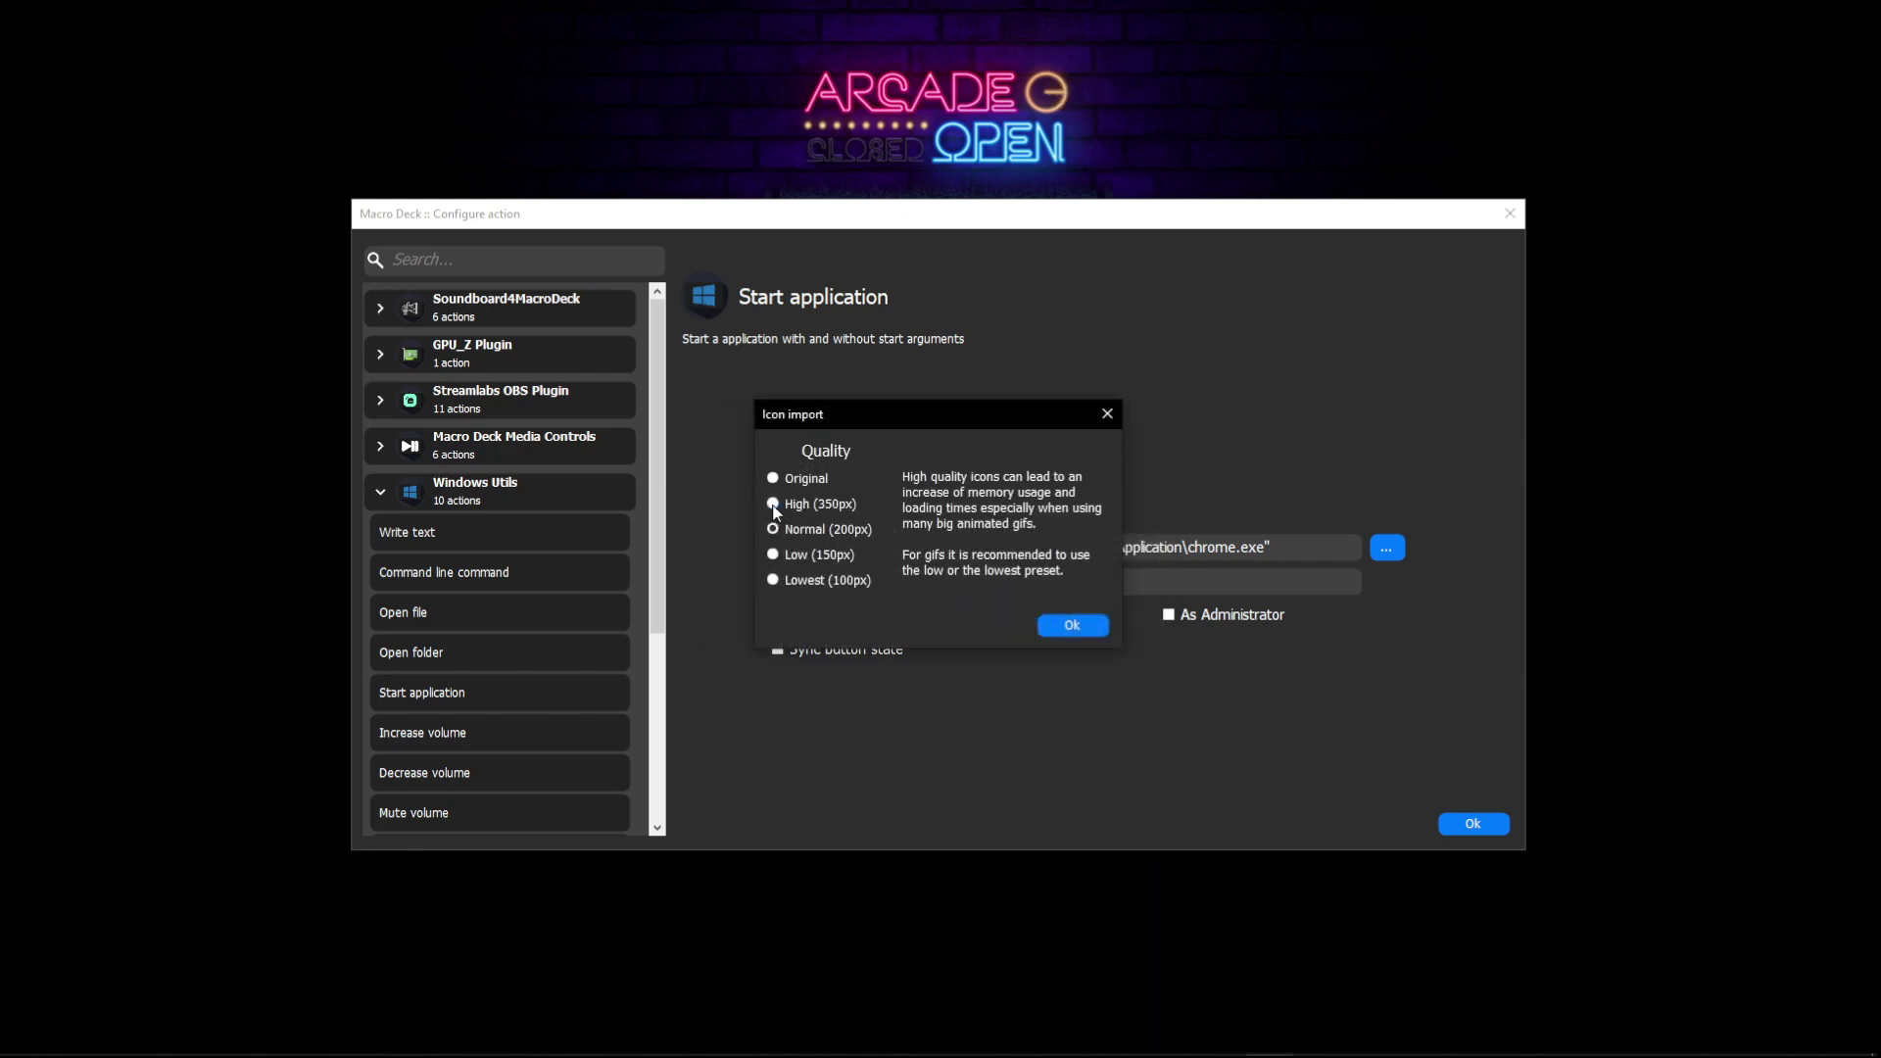
left_click(1075, 629)
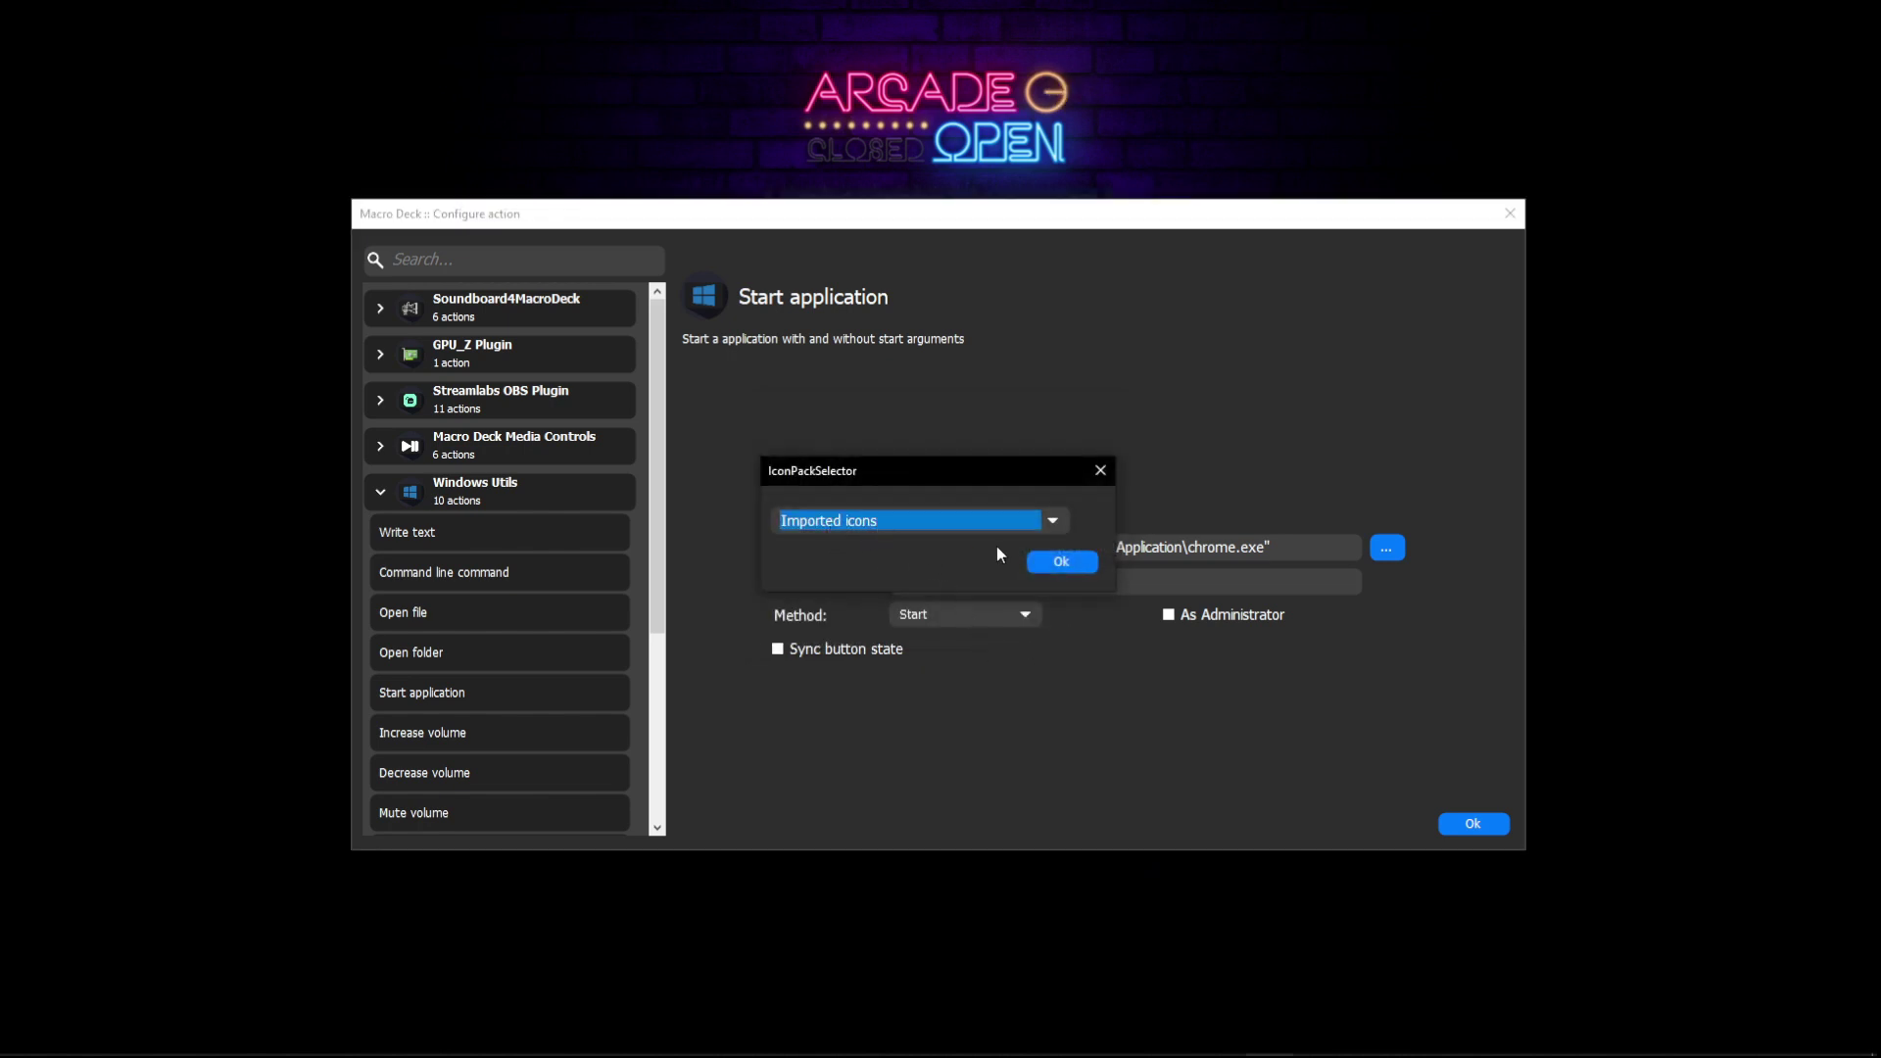
left_click(1068, 570)
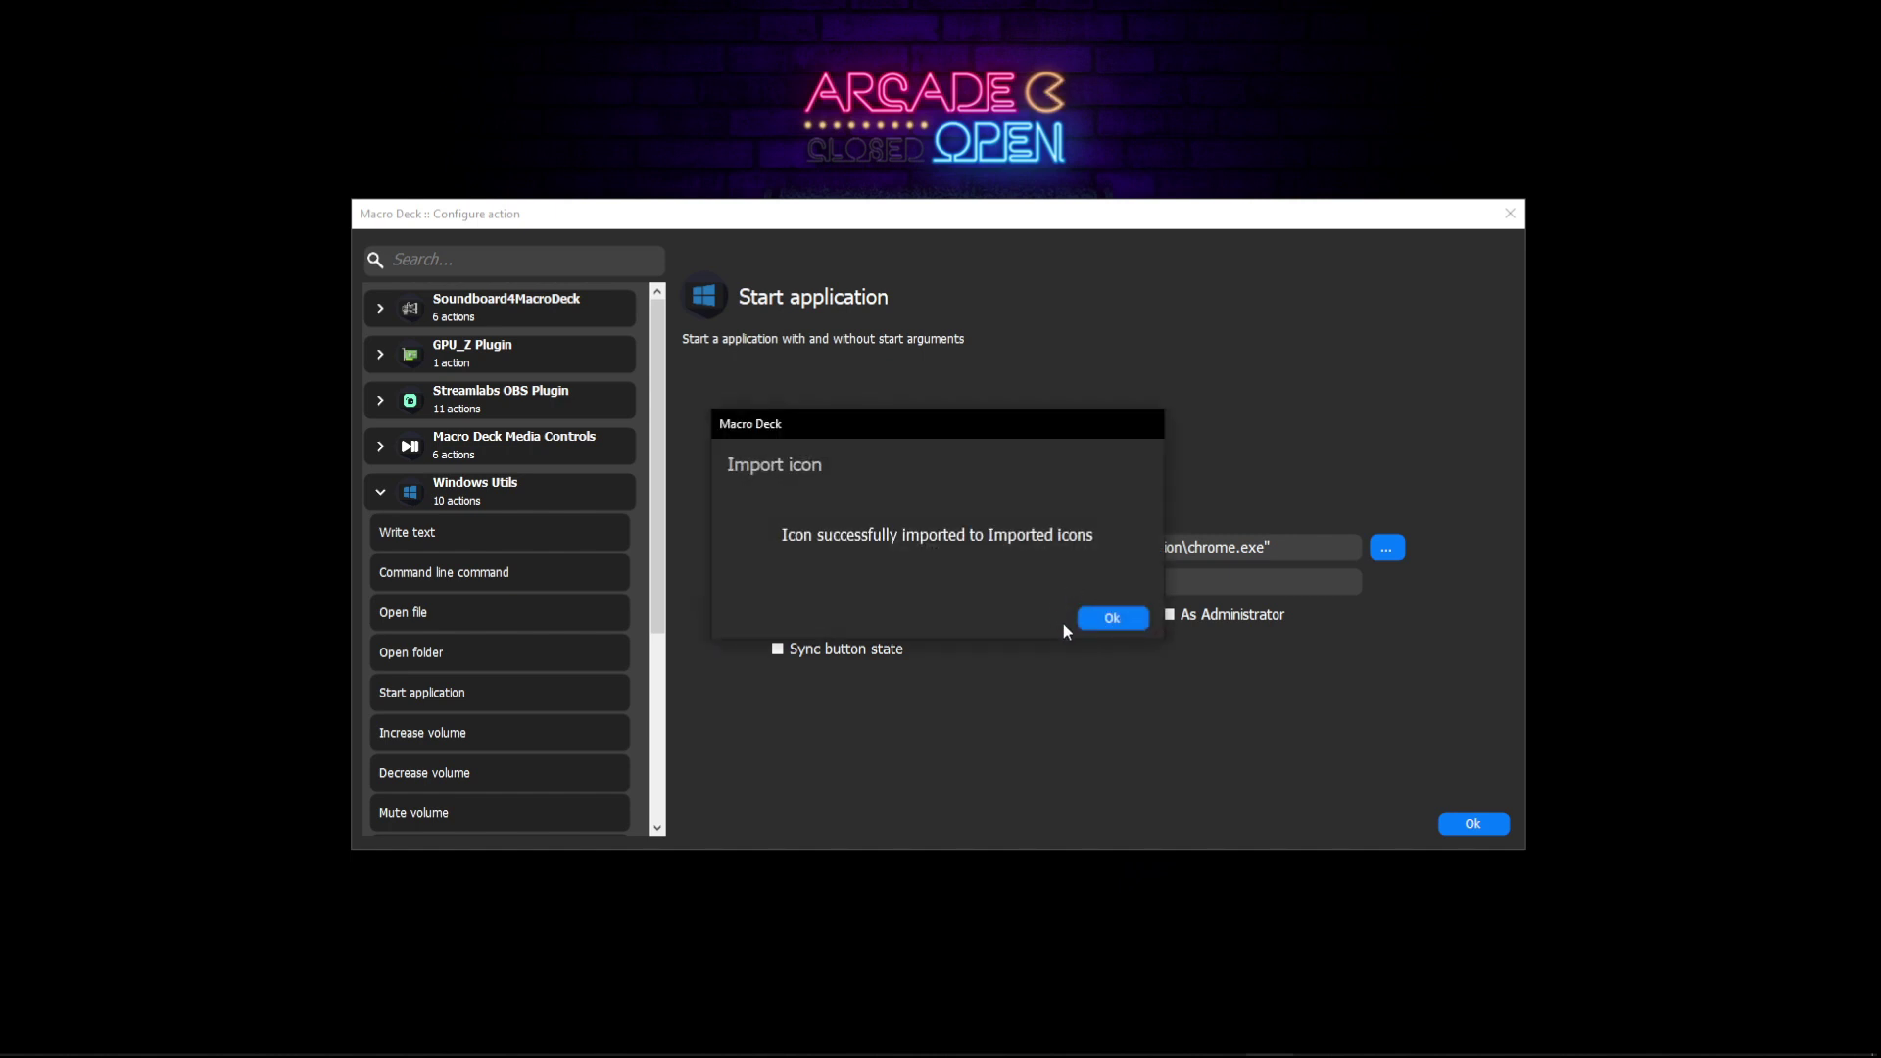
left_click(1112, 619)
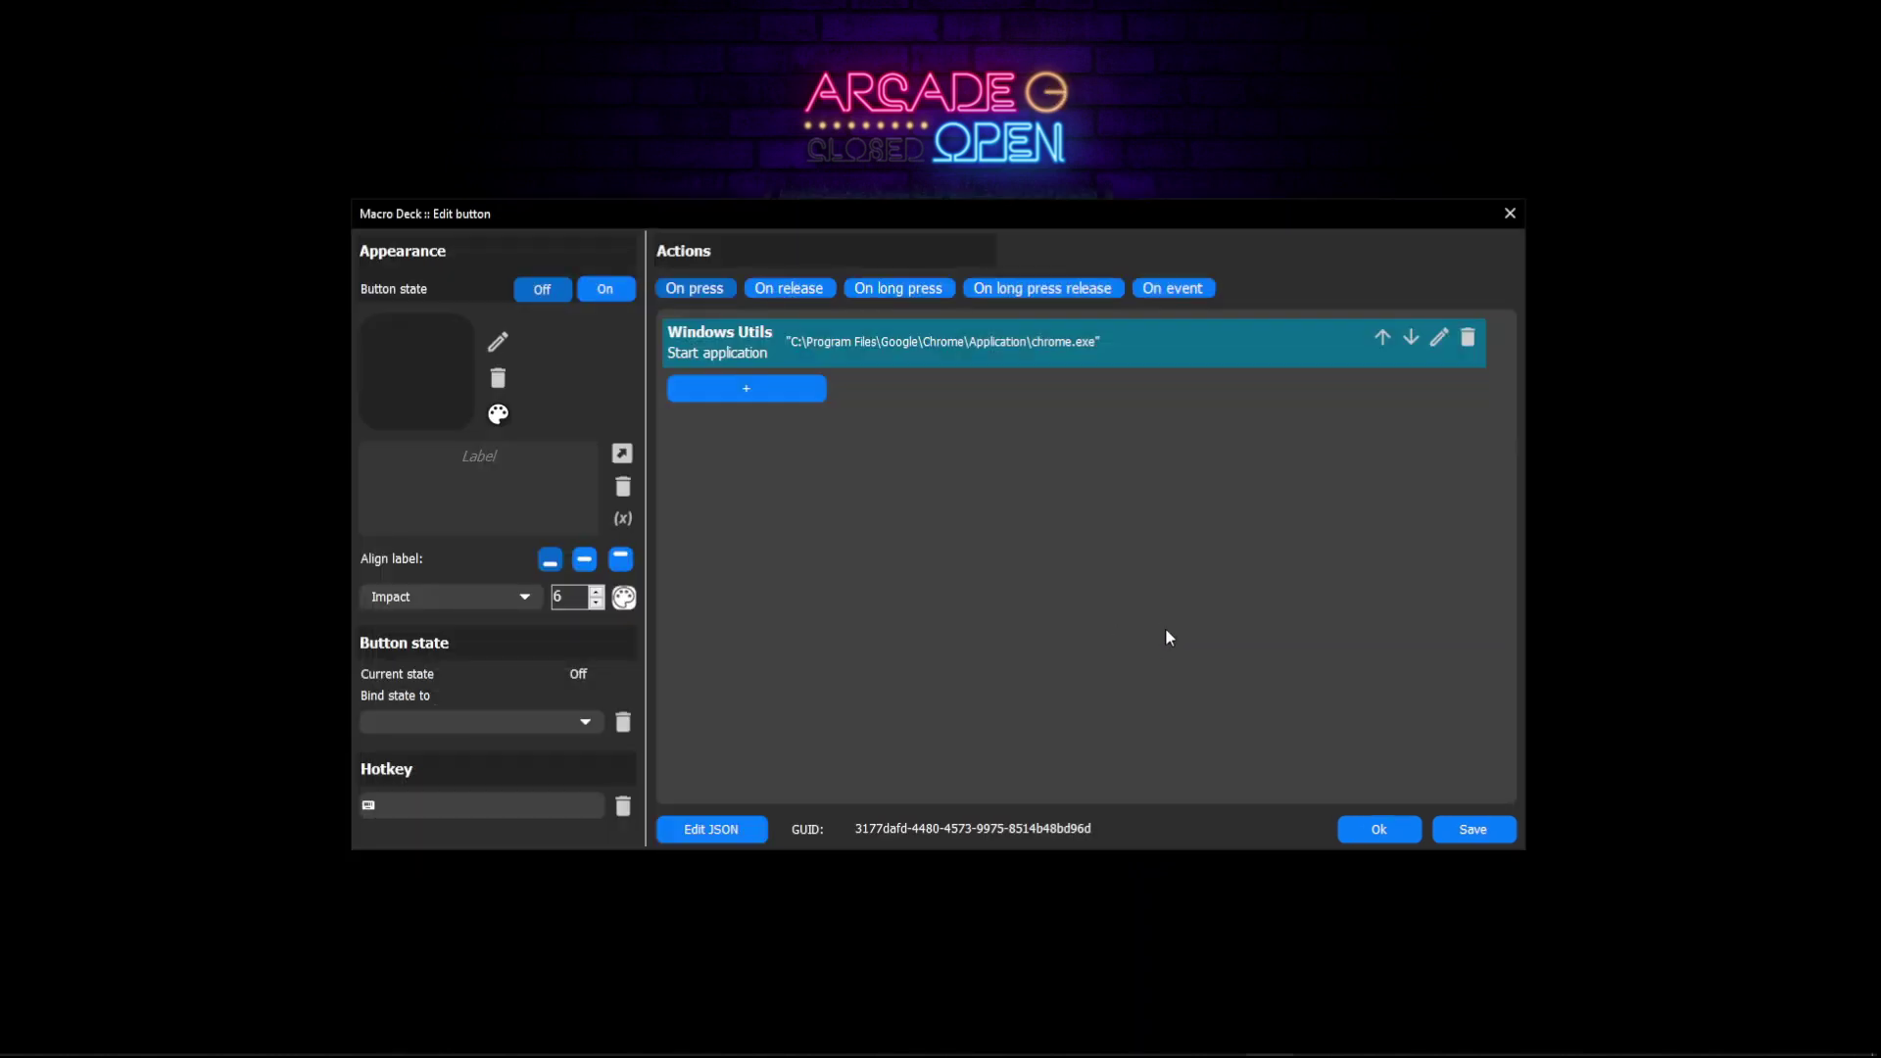
Step: Give the button the yellow-masked hero icon from the Overwatch - Hero Icons pack
left_click(440, 383)
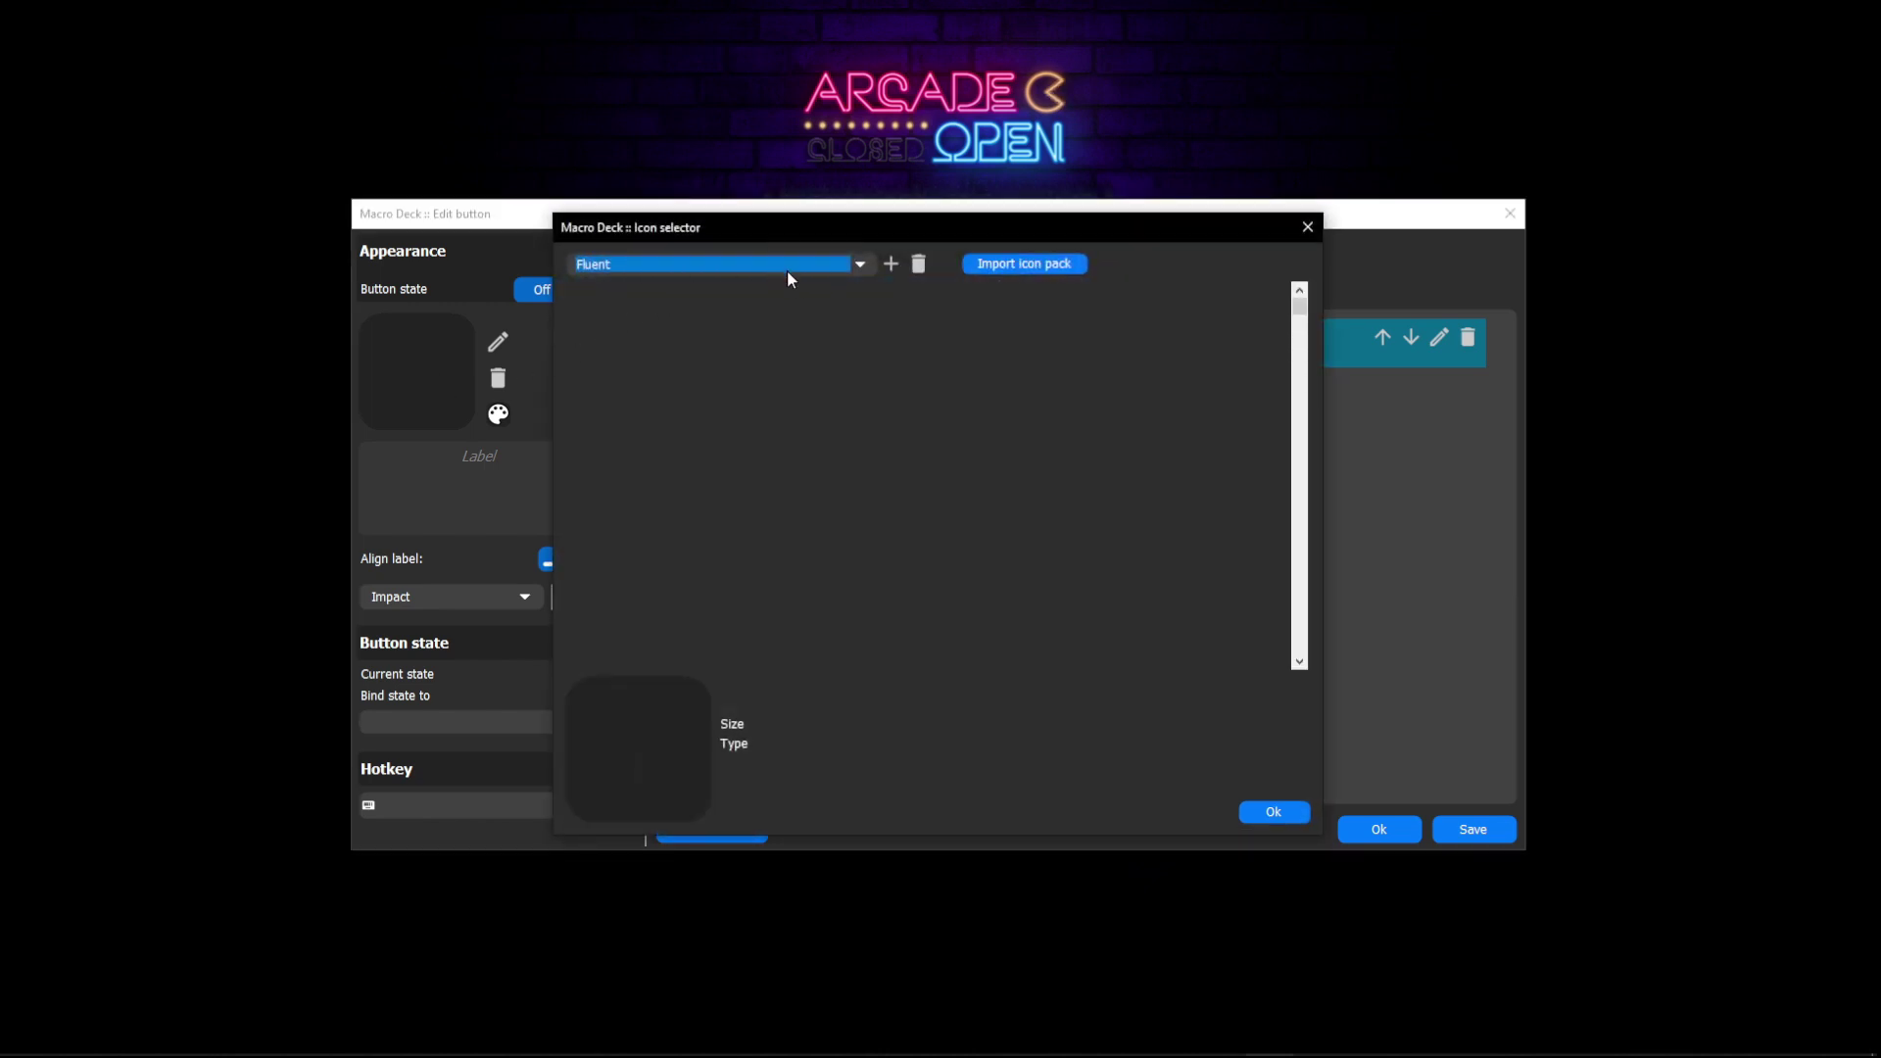
left_click(859, 264)
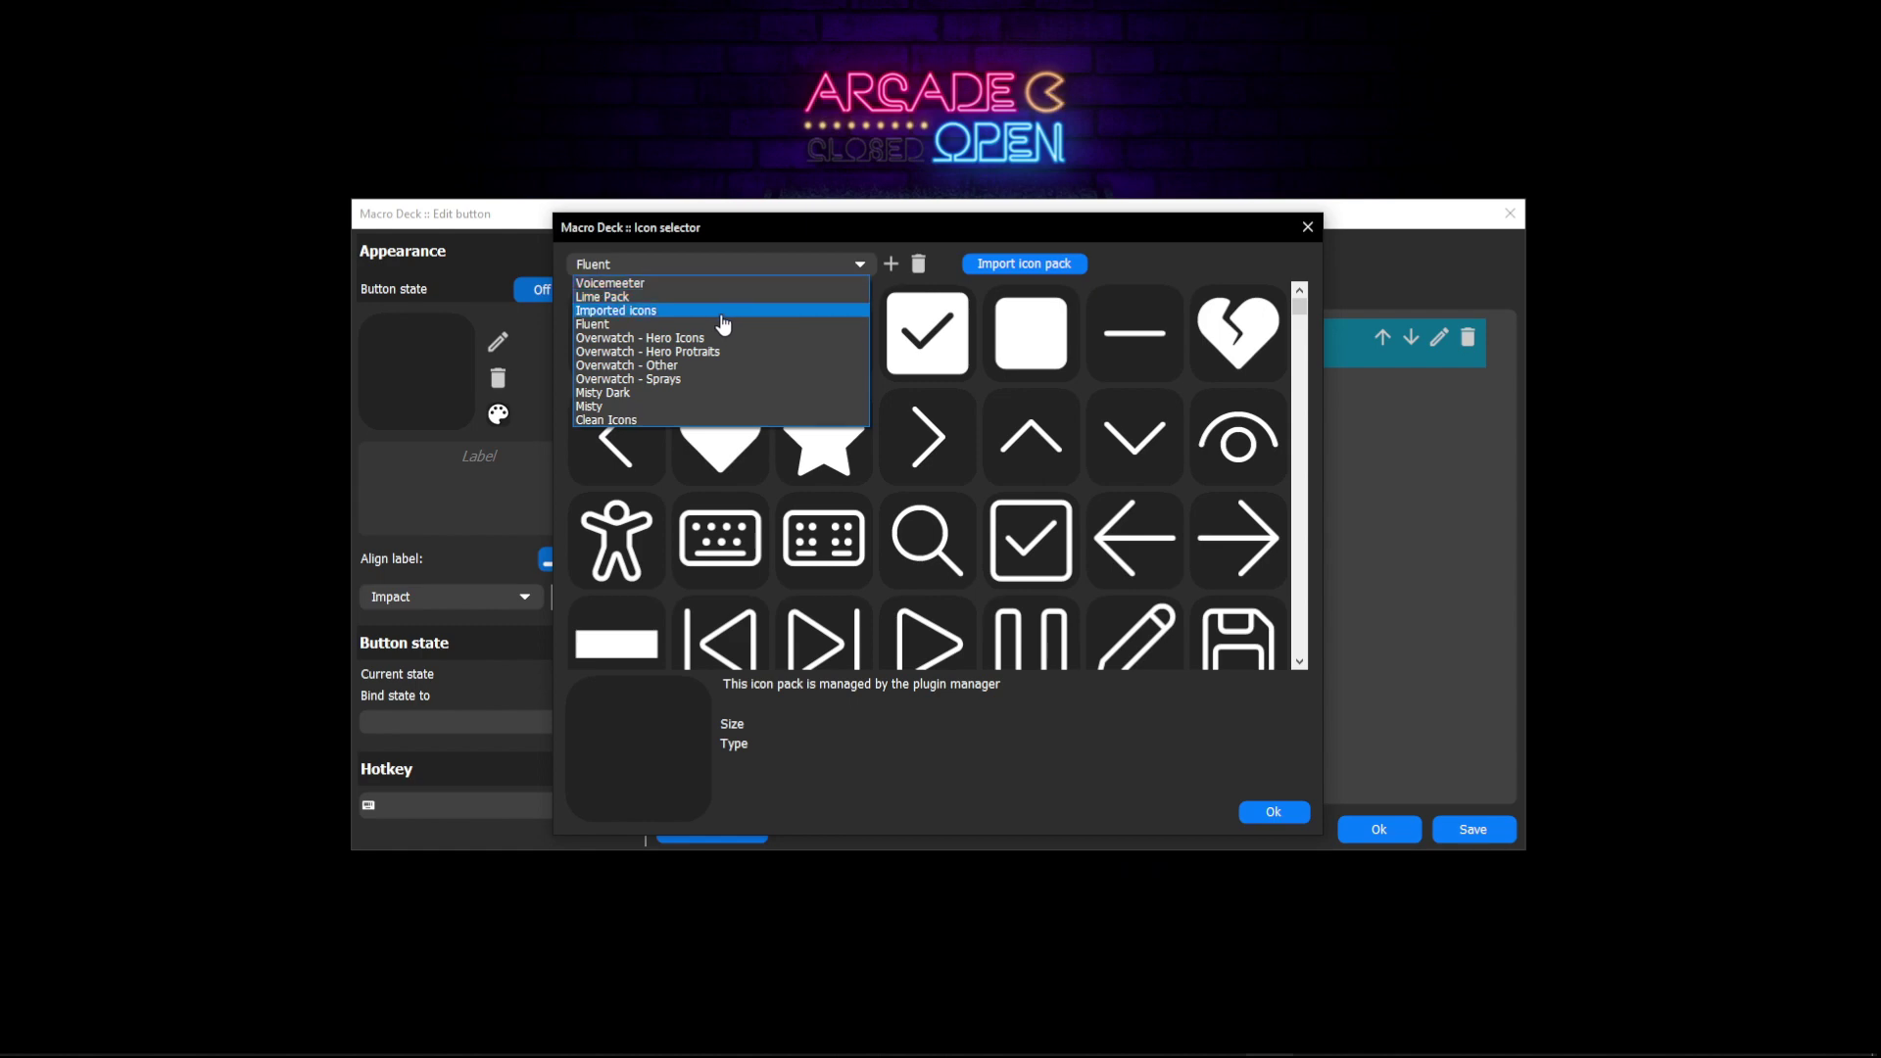
left_click(721, 311)
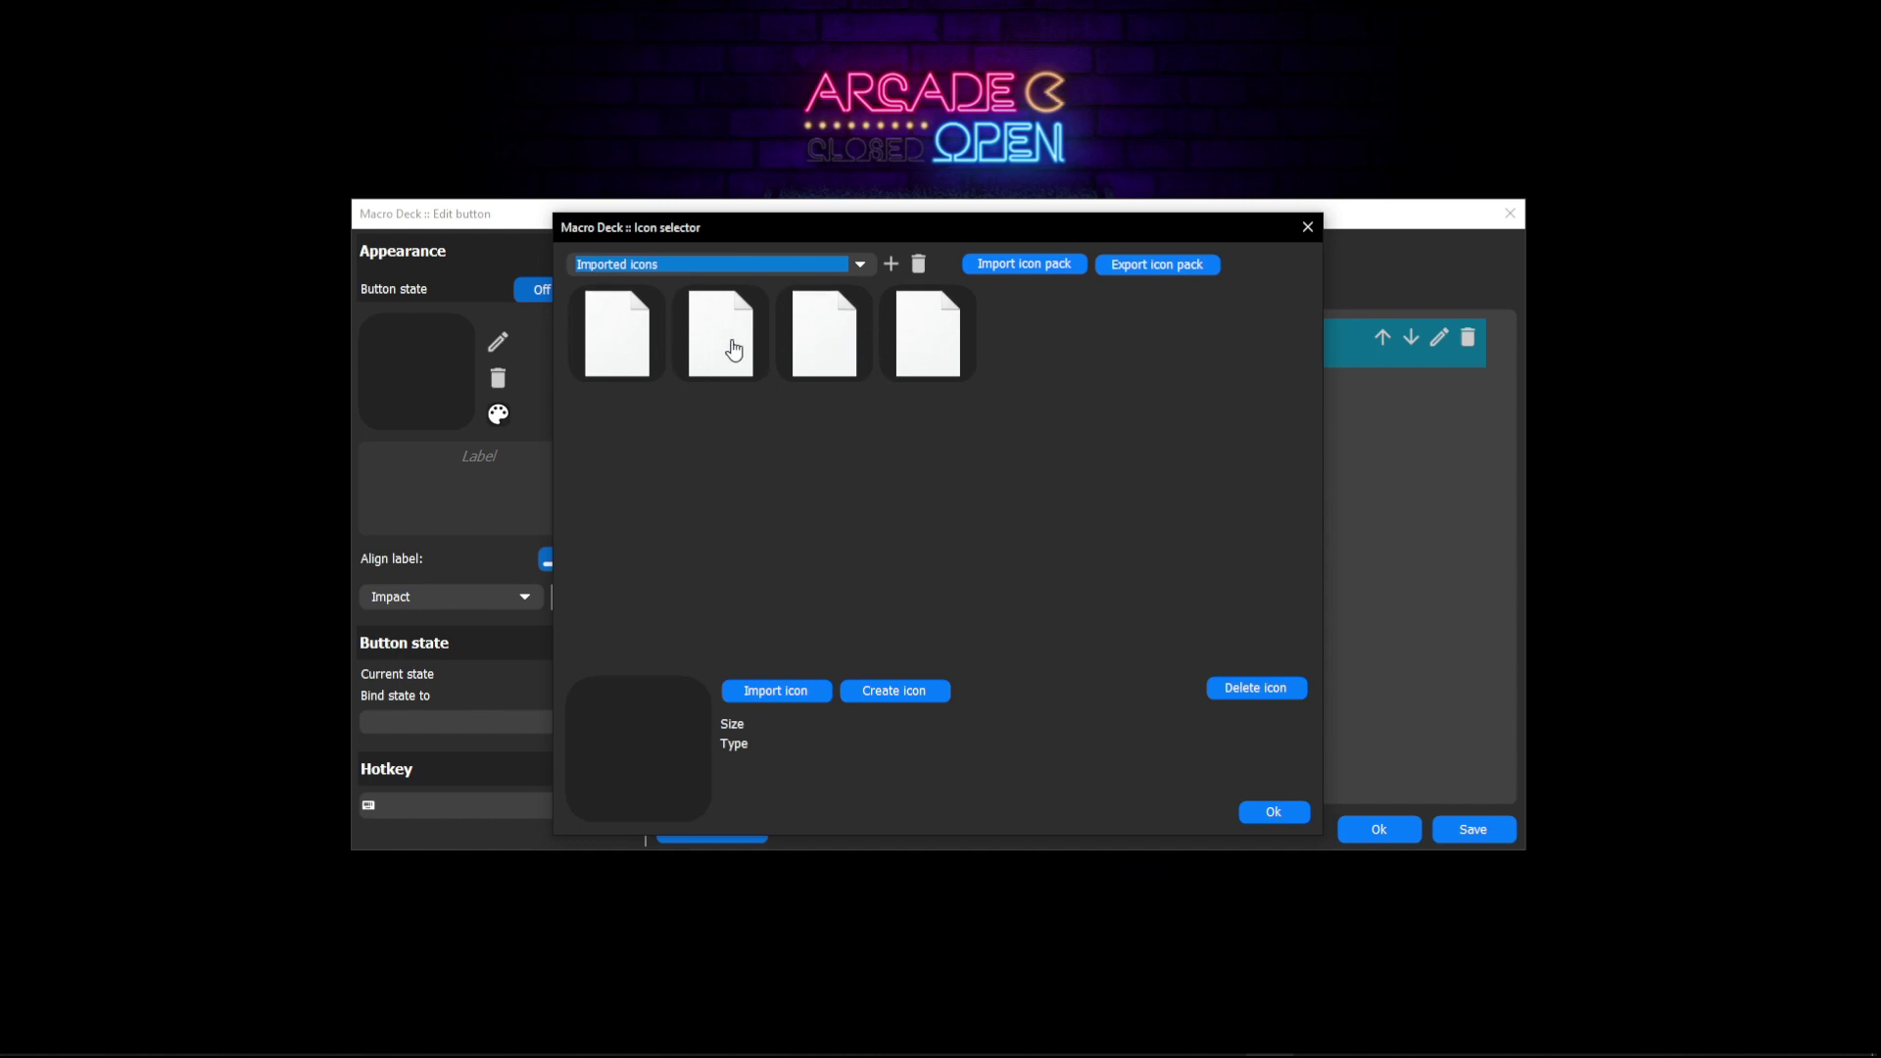
left_click(836, 271)
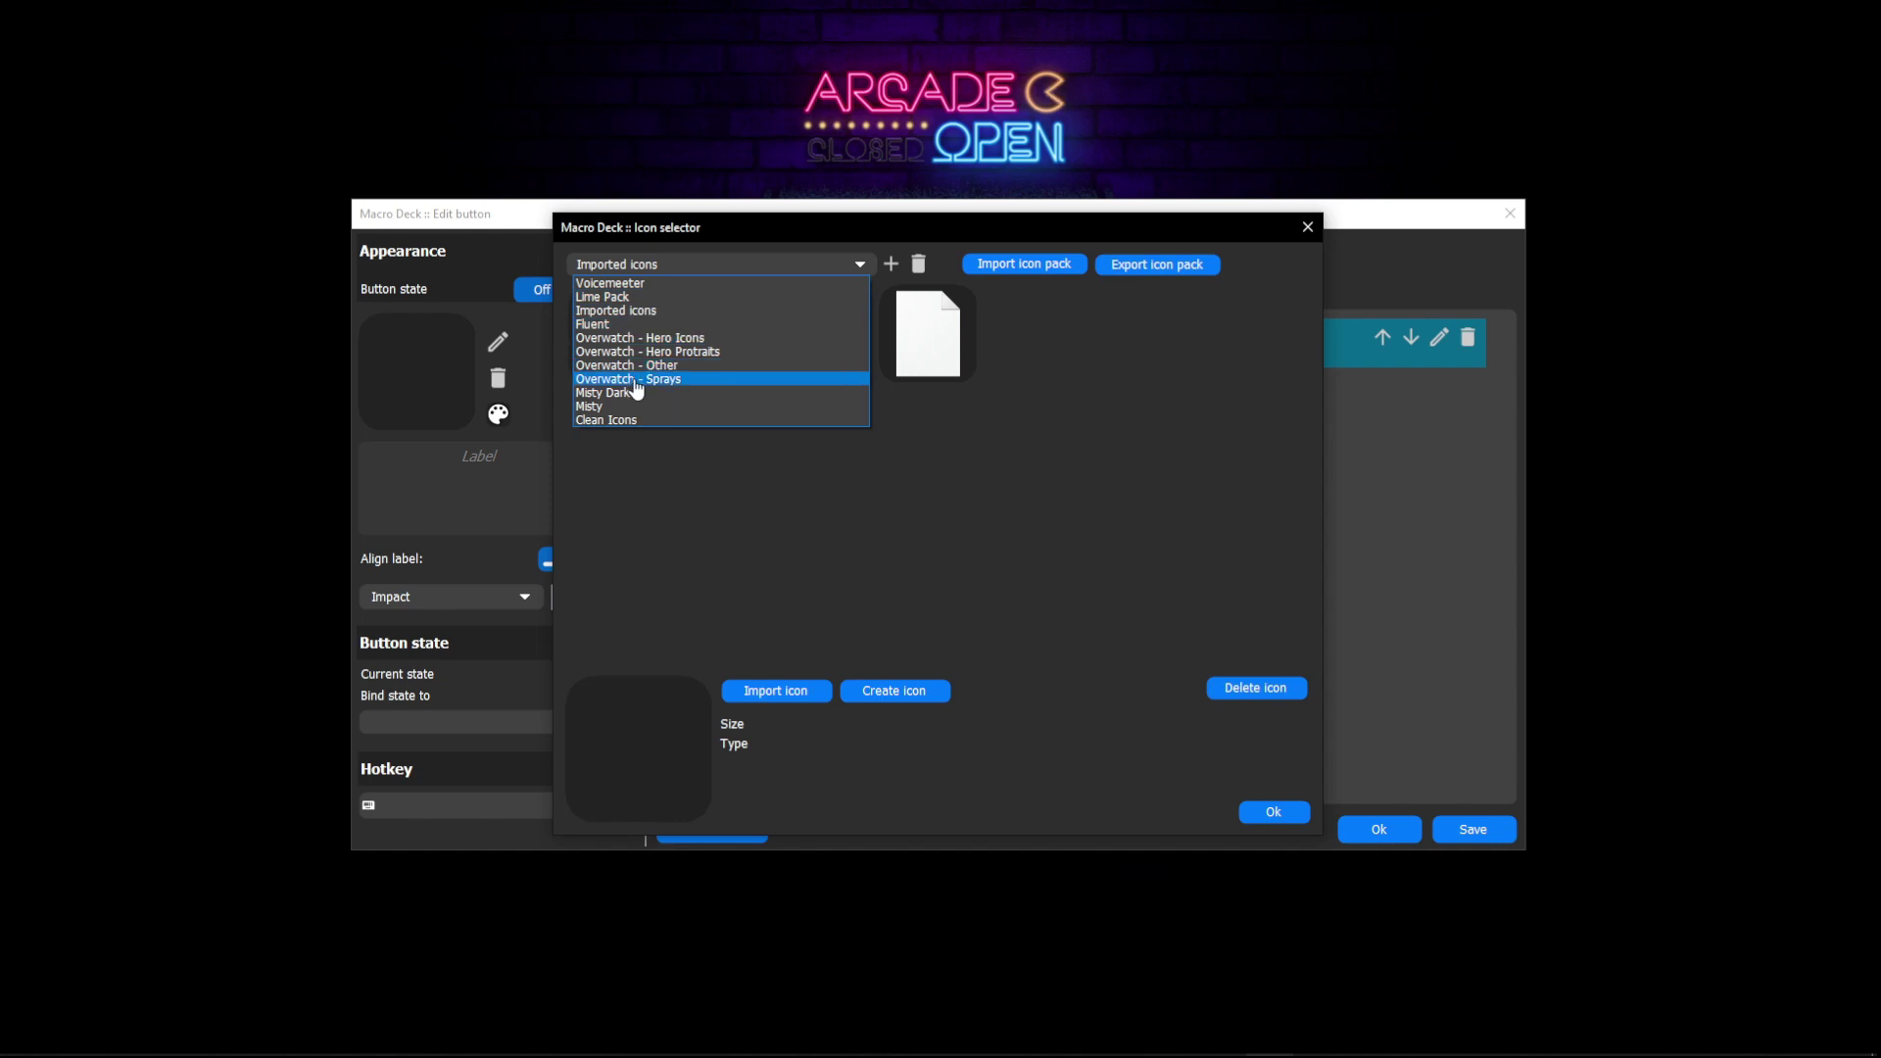
left_click(691, 338)
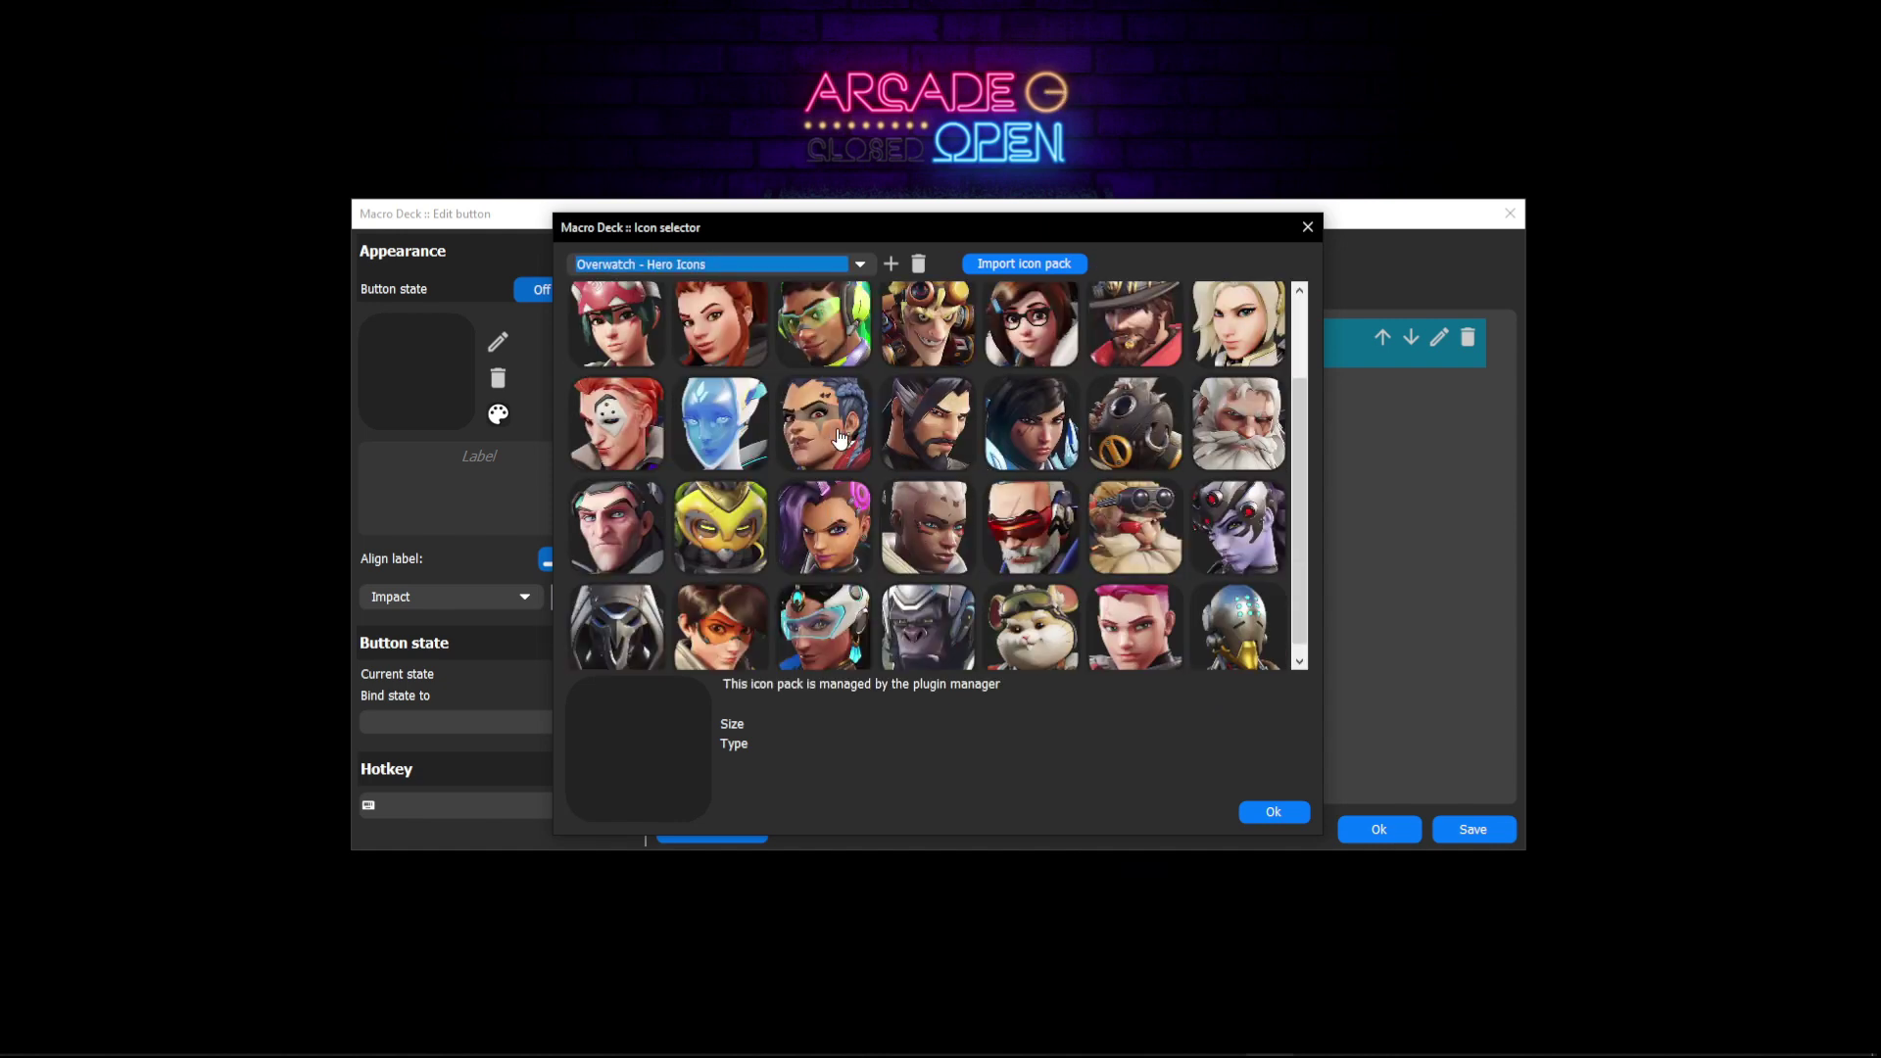
left_click(730, 544)
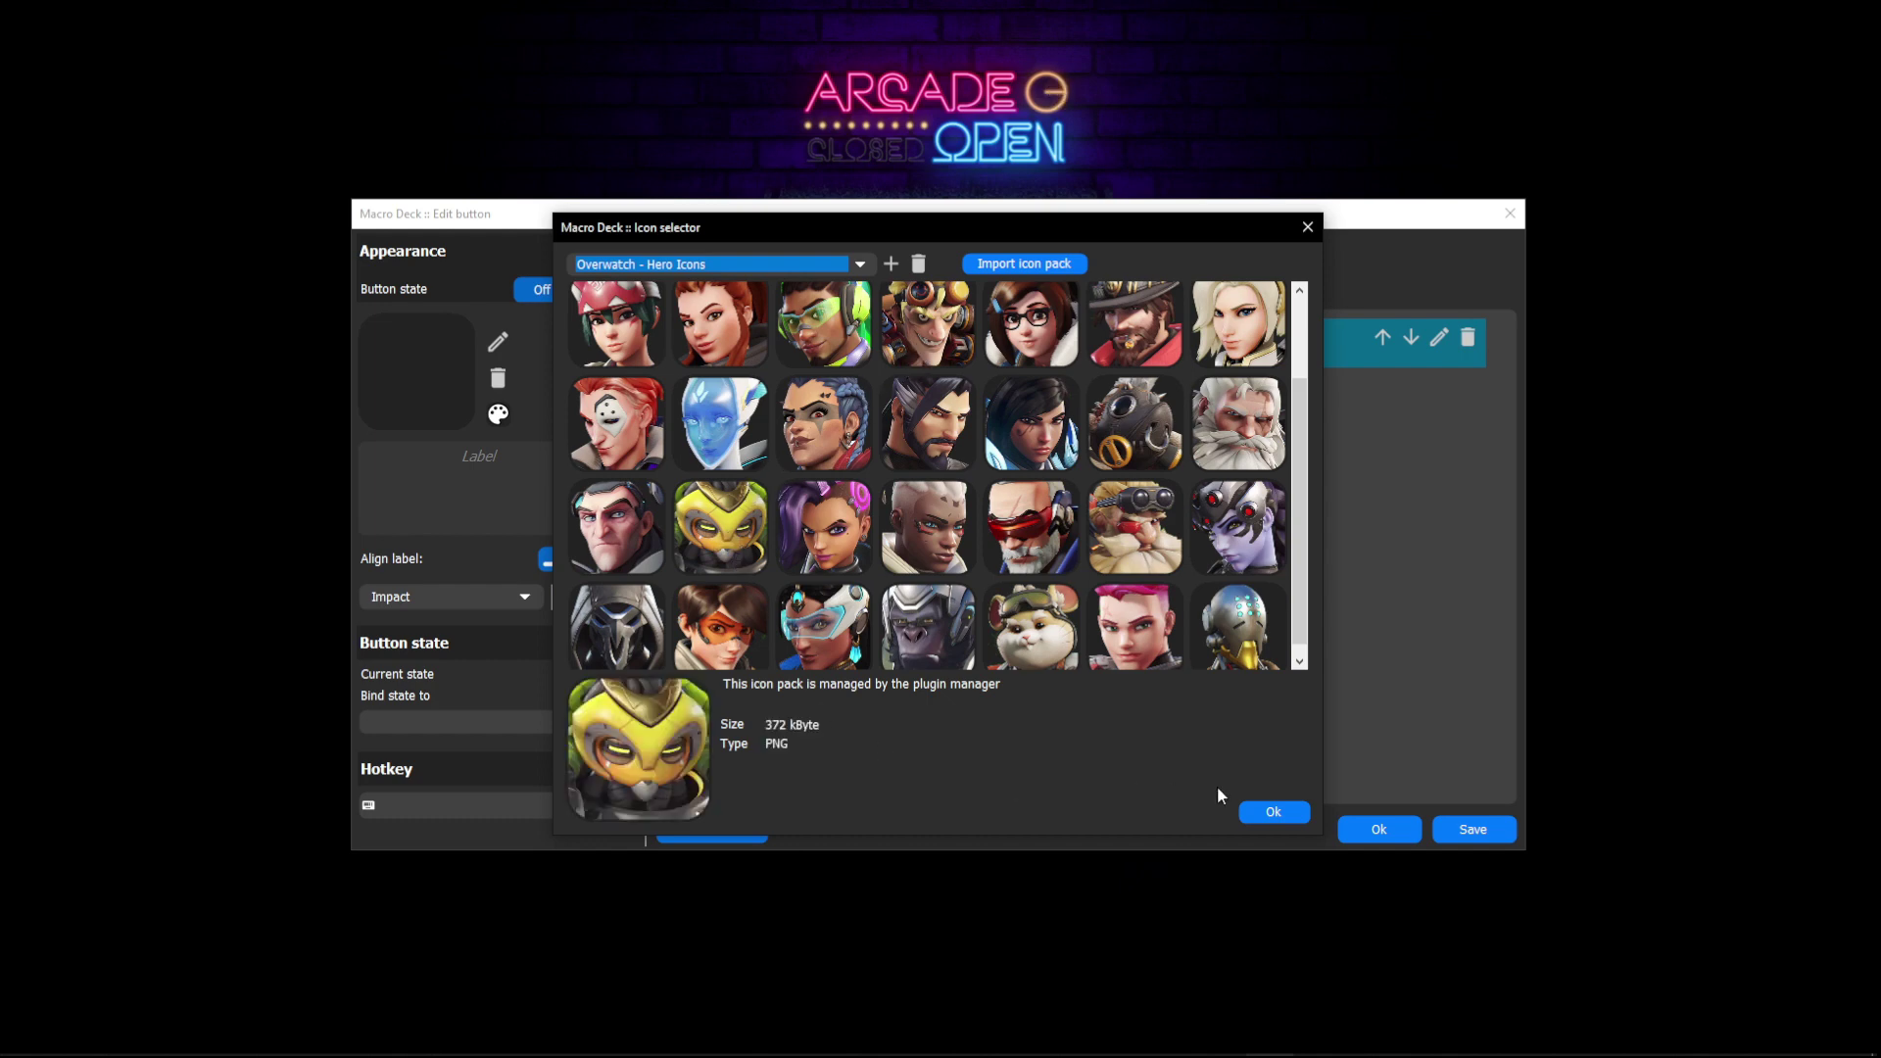
left_click(1275, 811)
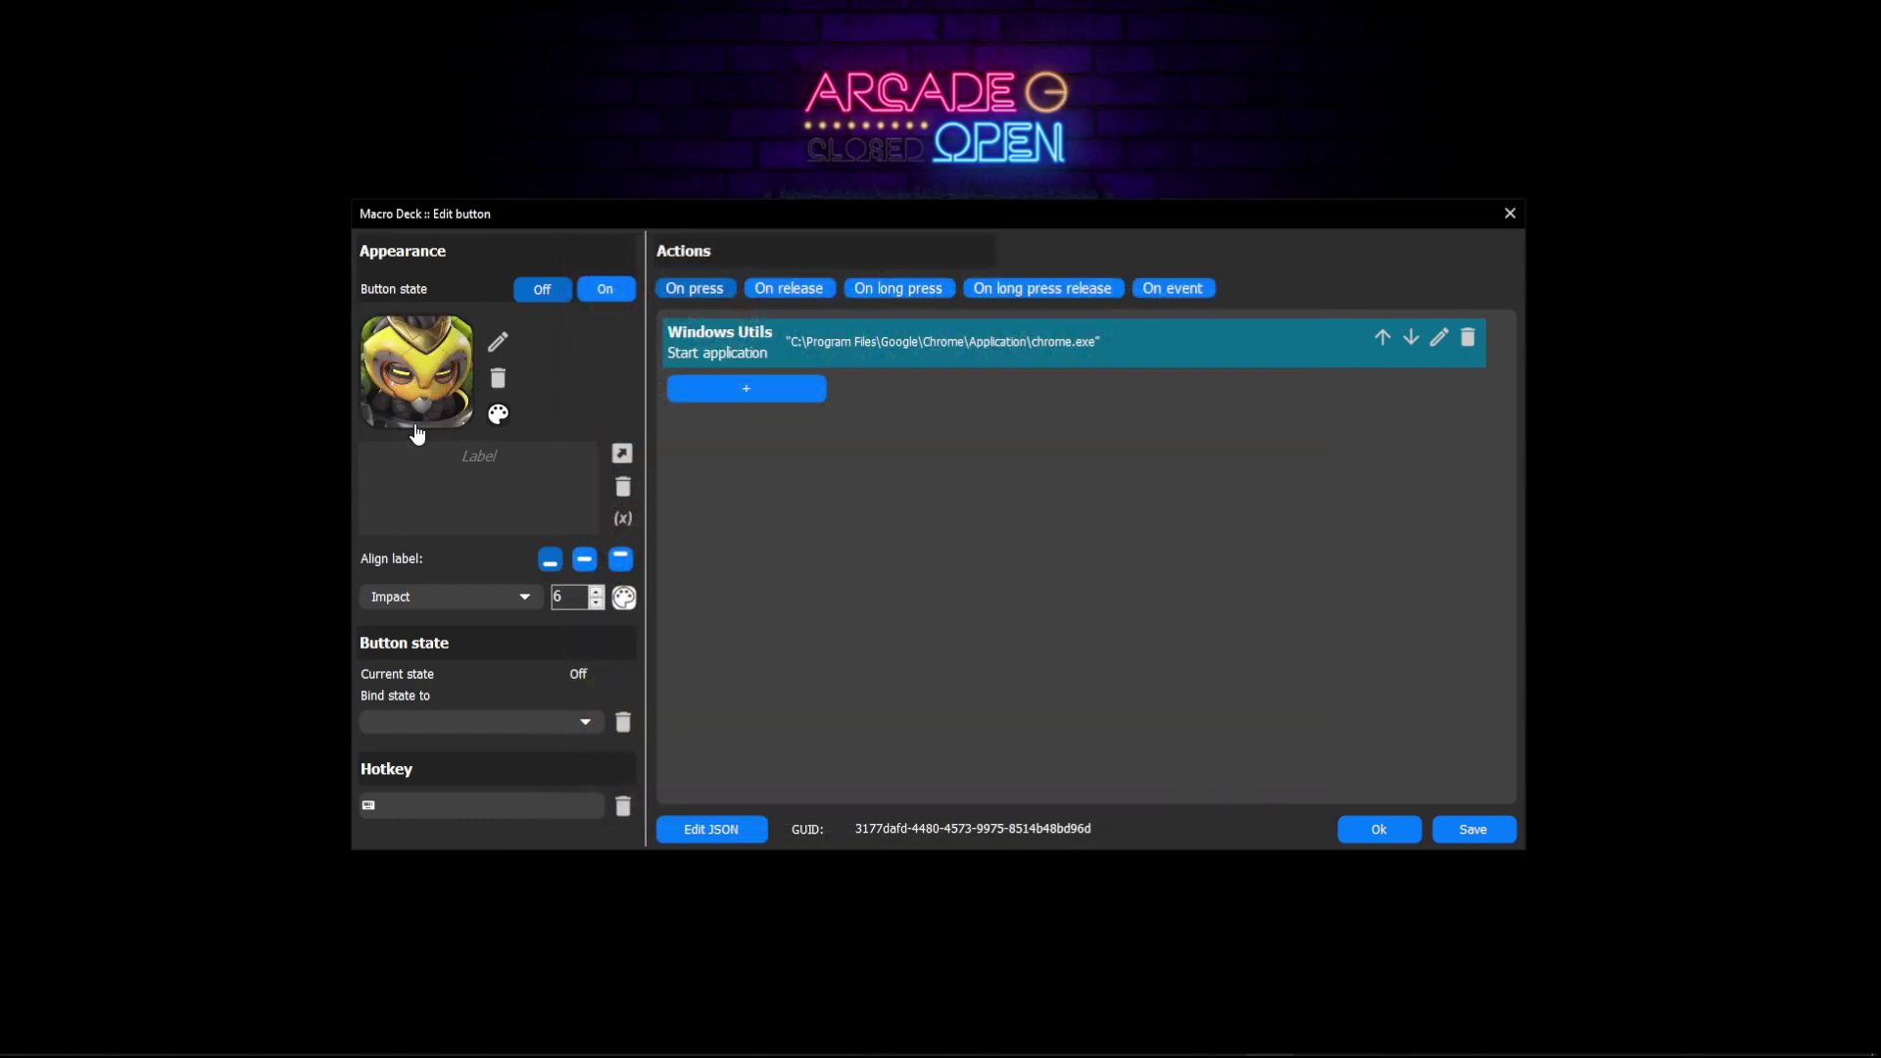
Step: Label the button "Chrome" and set the label's font to Segoe Script
left_click(487, 461)
type("Chrome")
left_click(526, 597)
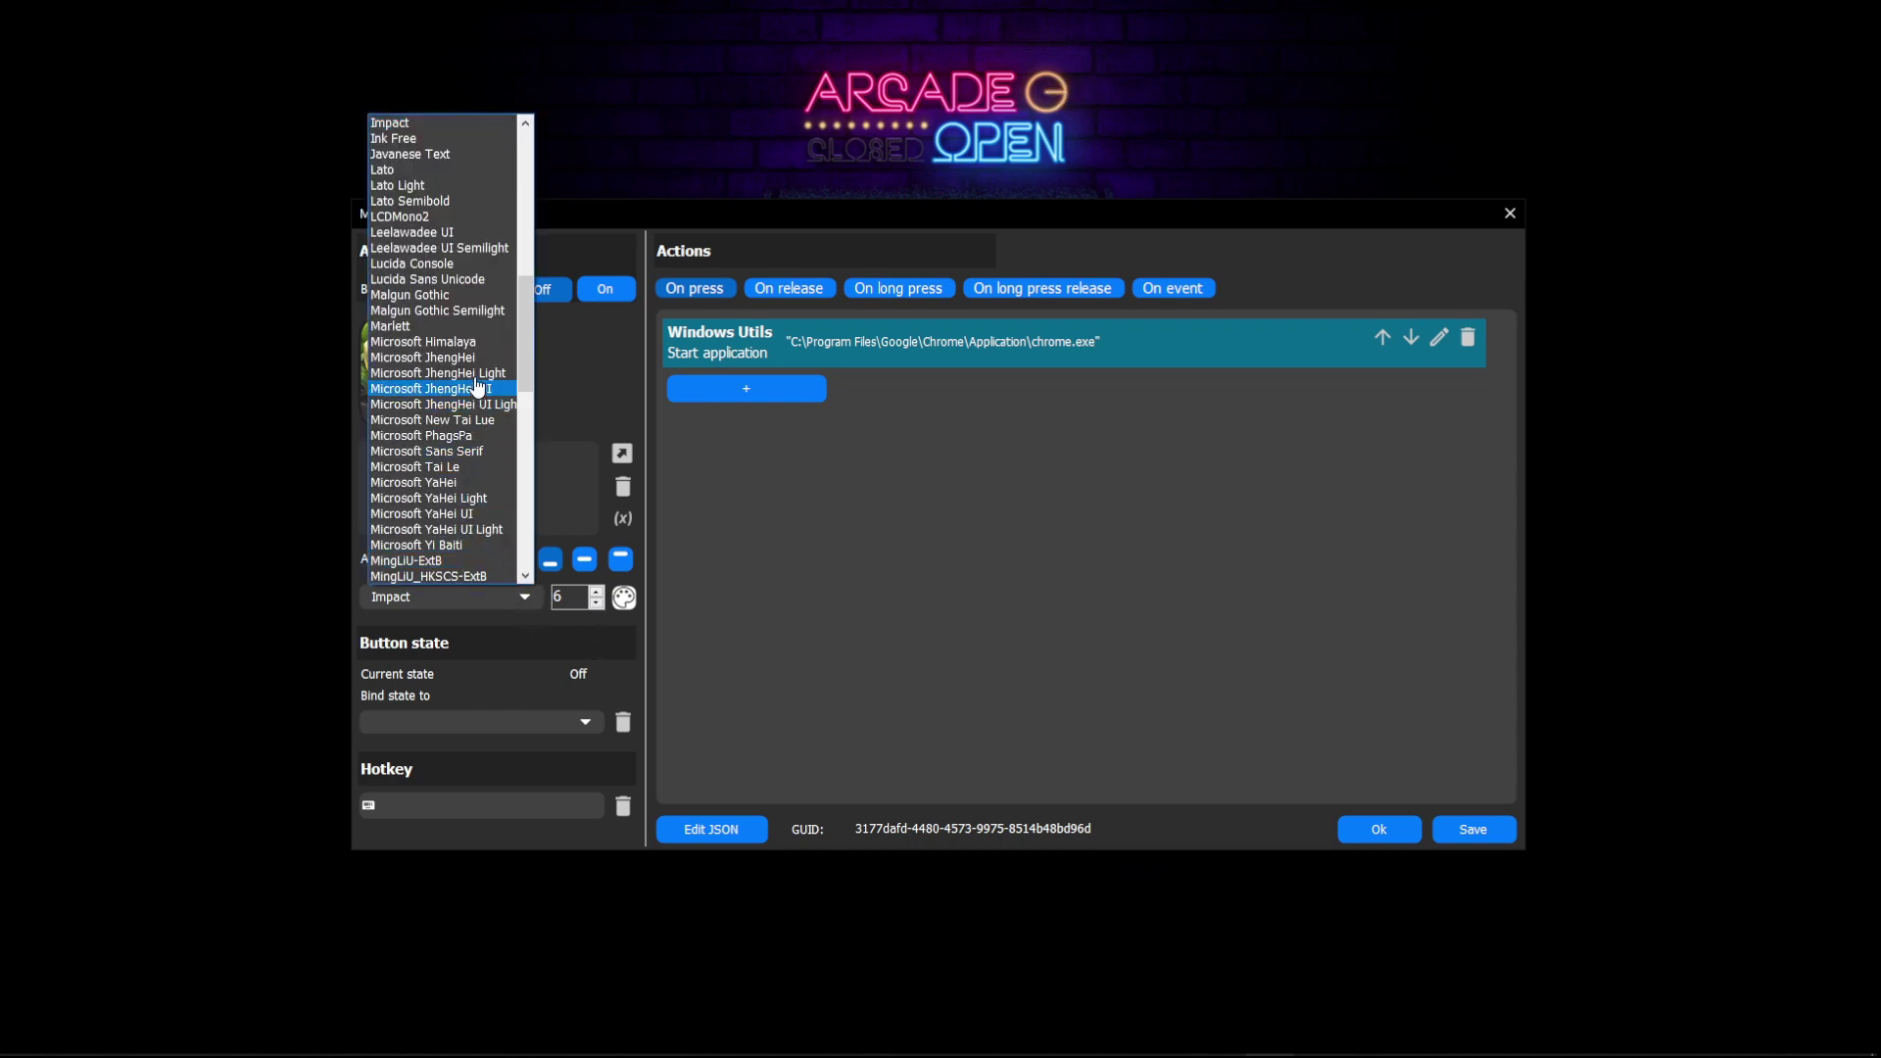
left_click(461, 373)
left_click(522, 600)
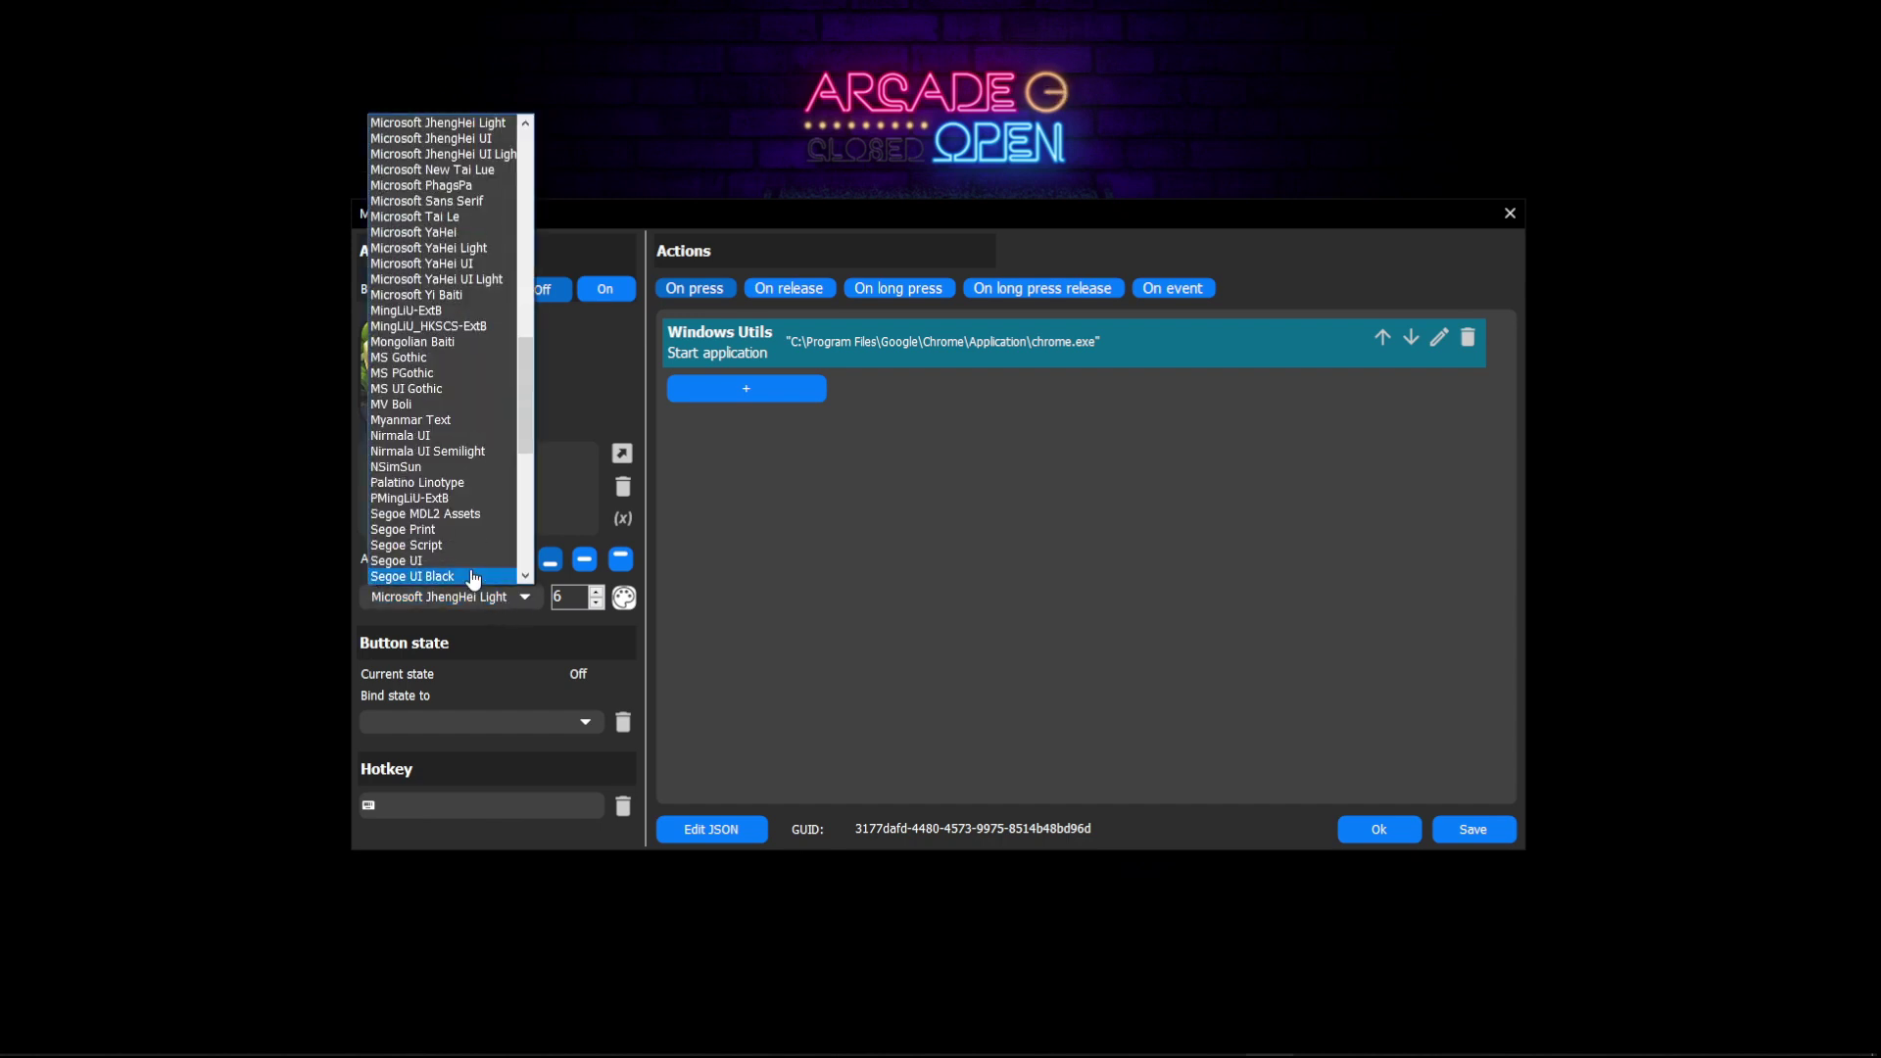
left_click(454, 544)
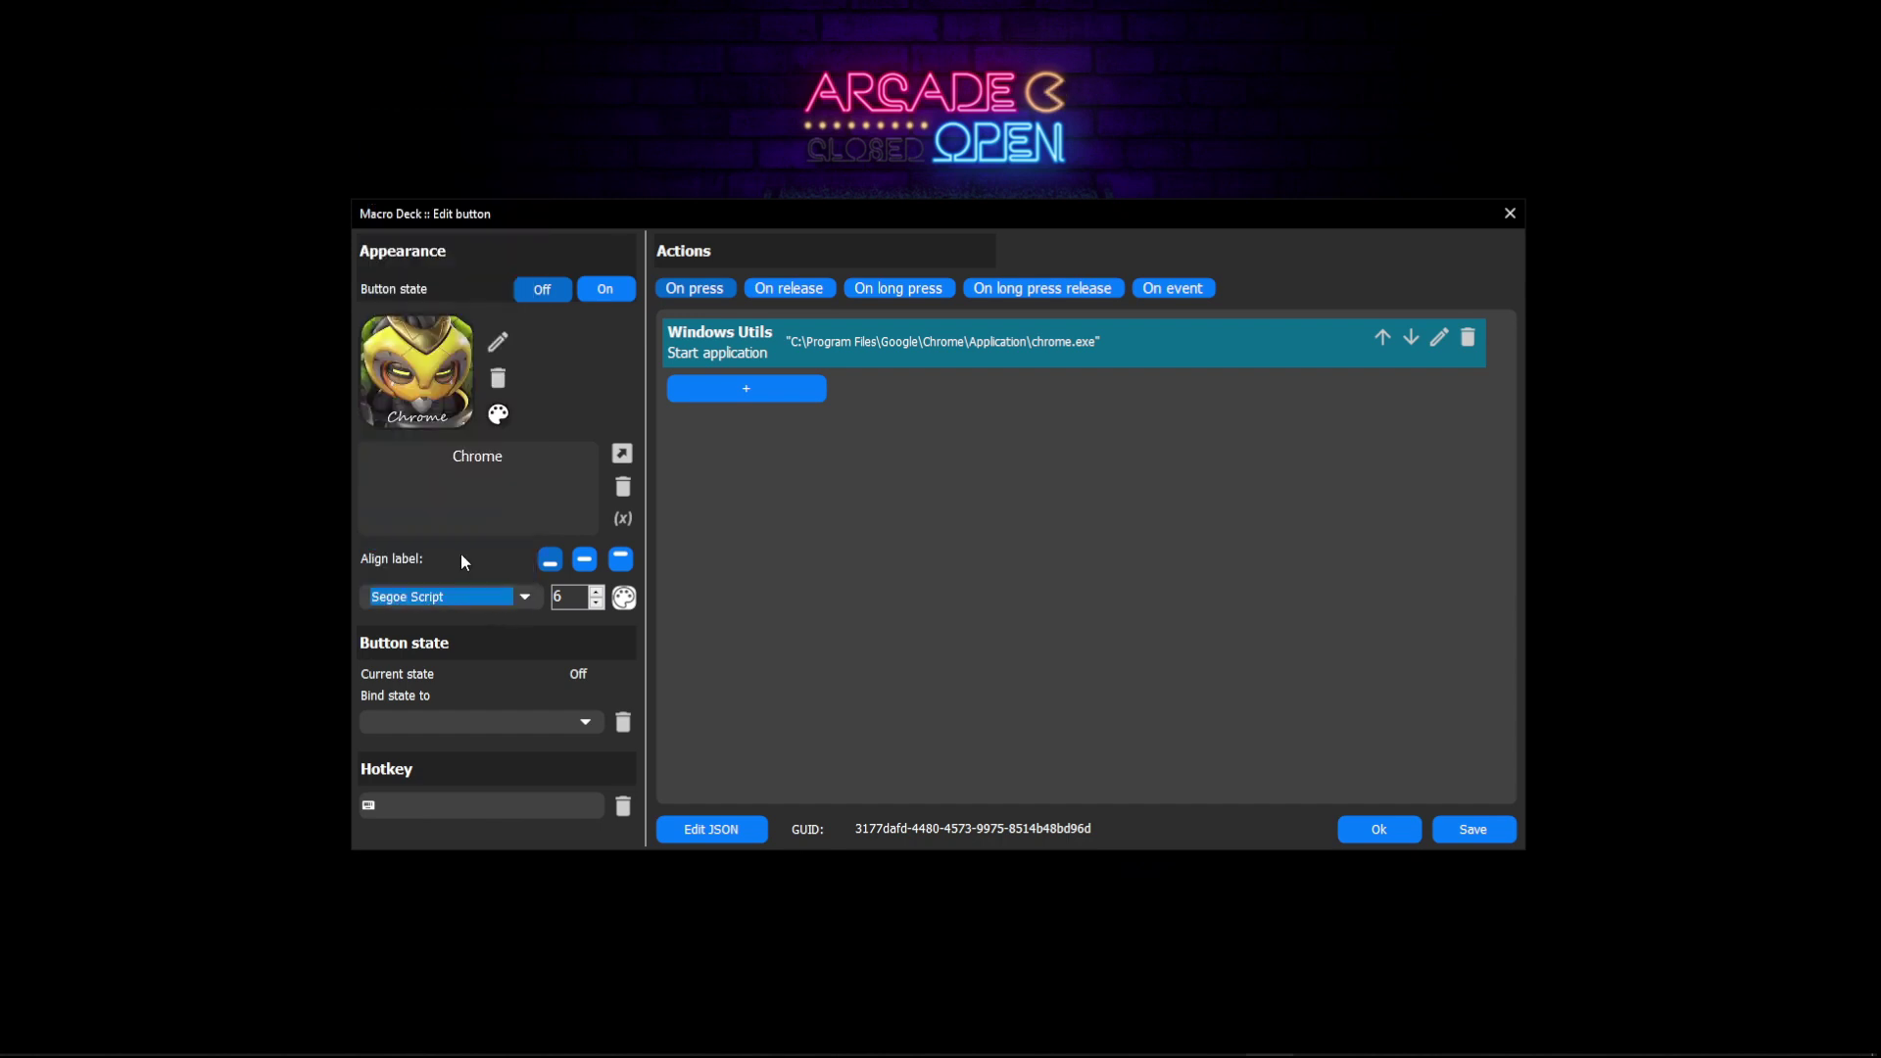
Step: Increase the Chrome label's font size to 10 and accept the button's settings
left_click(595, 591)
left_click(595, 592)
left_click(595, 592)
left_click(594, 592)
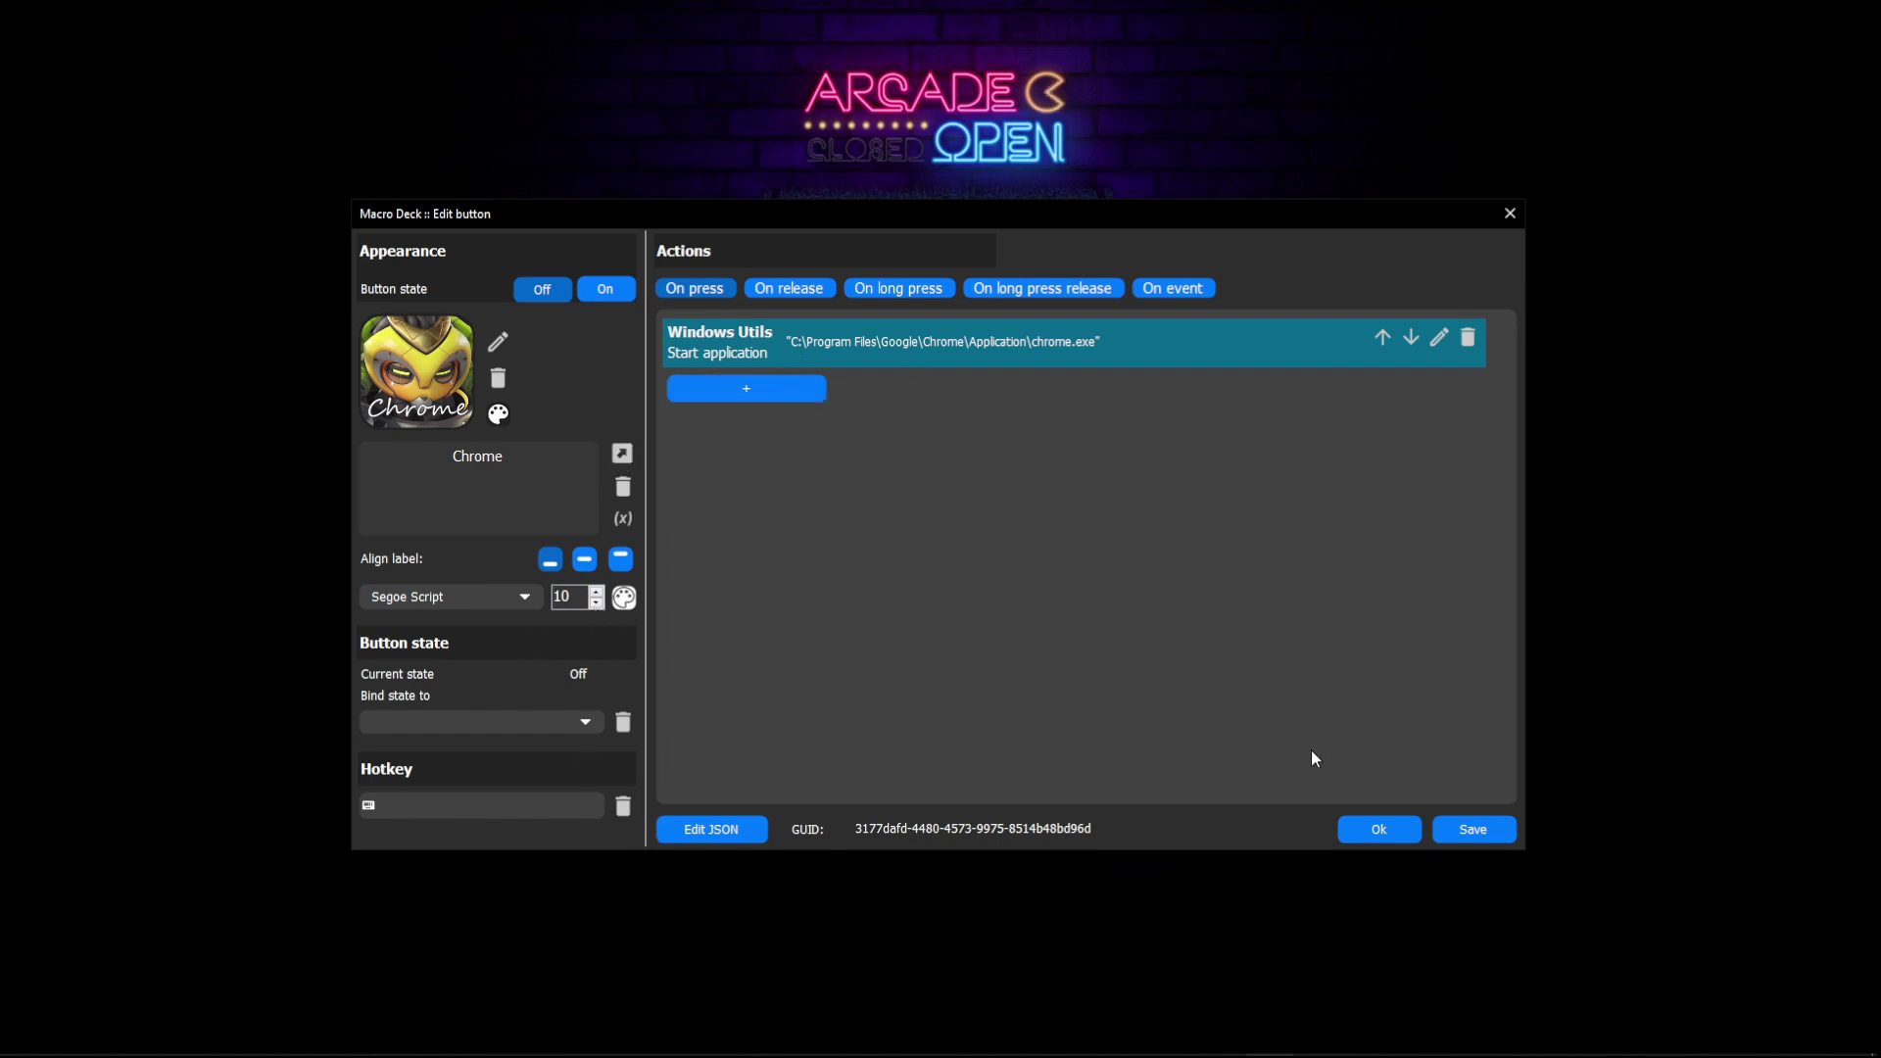
left_click(1375, 831)
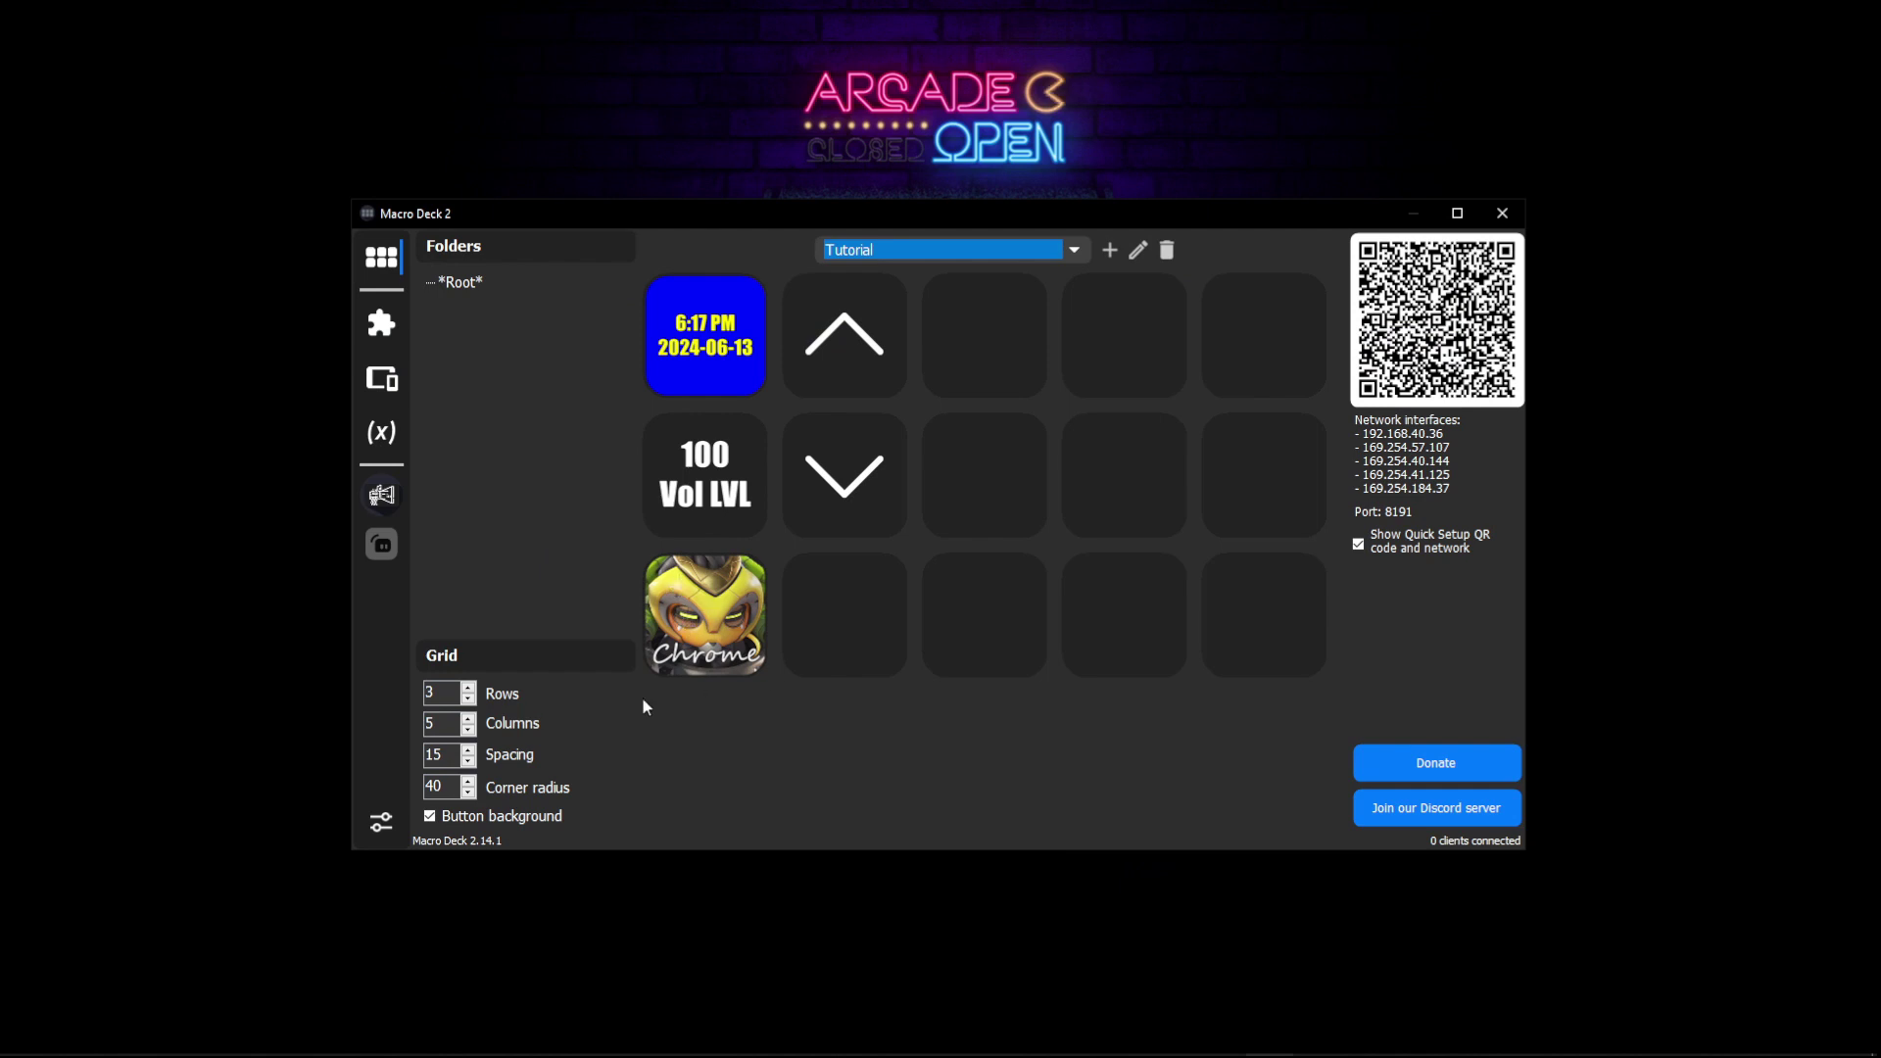
Step: Test the Chrome button by simulating "On press", and close the browser window it opens
right_click(705, 624)
left_click(765, 672)
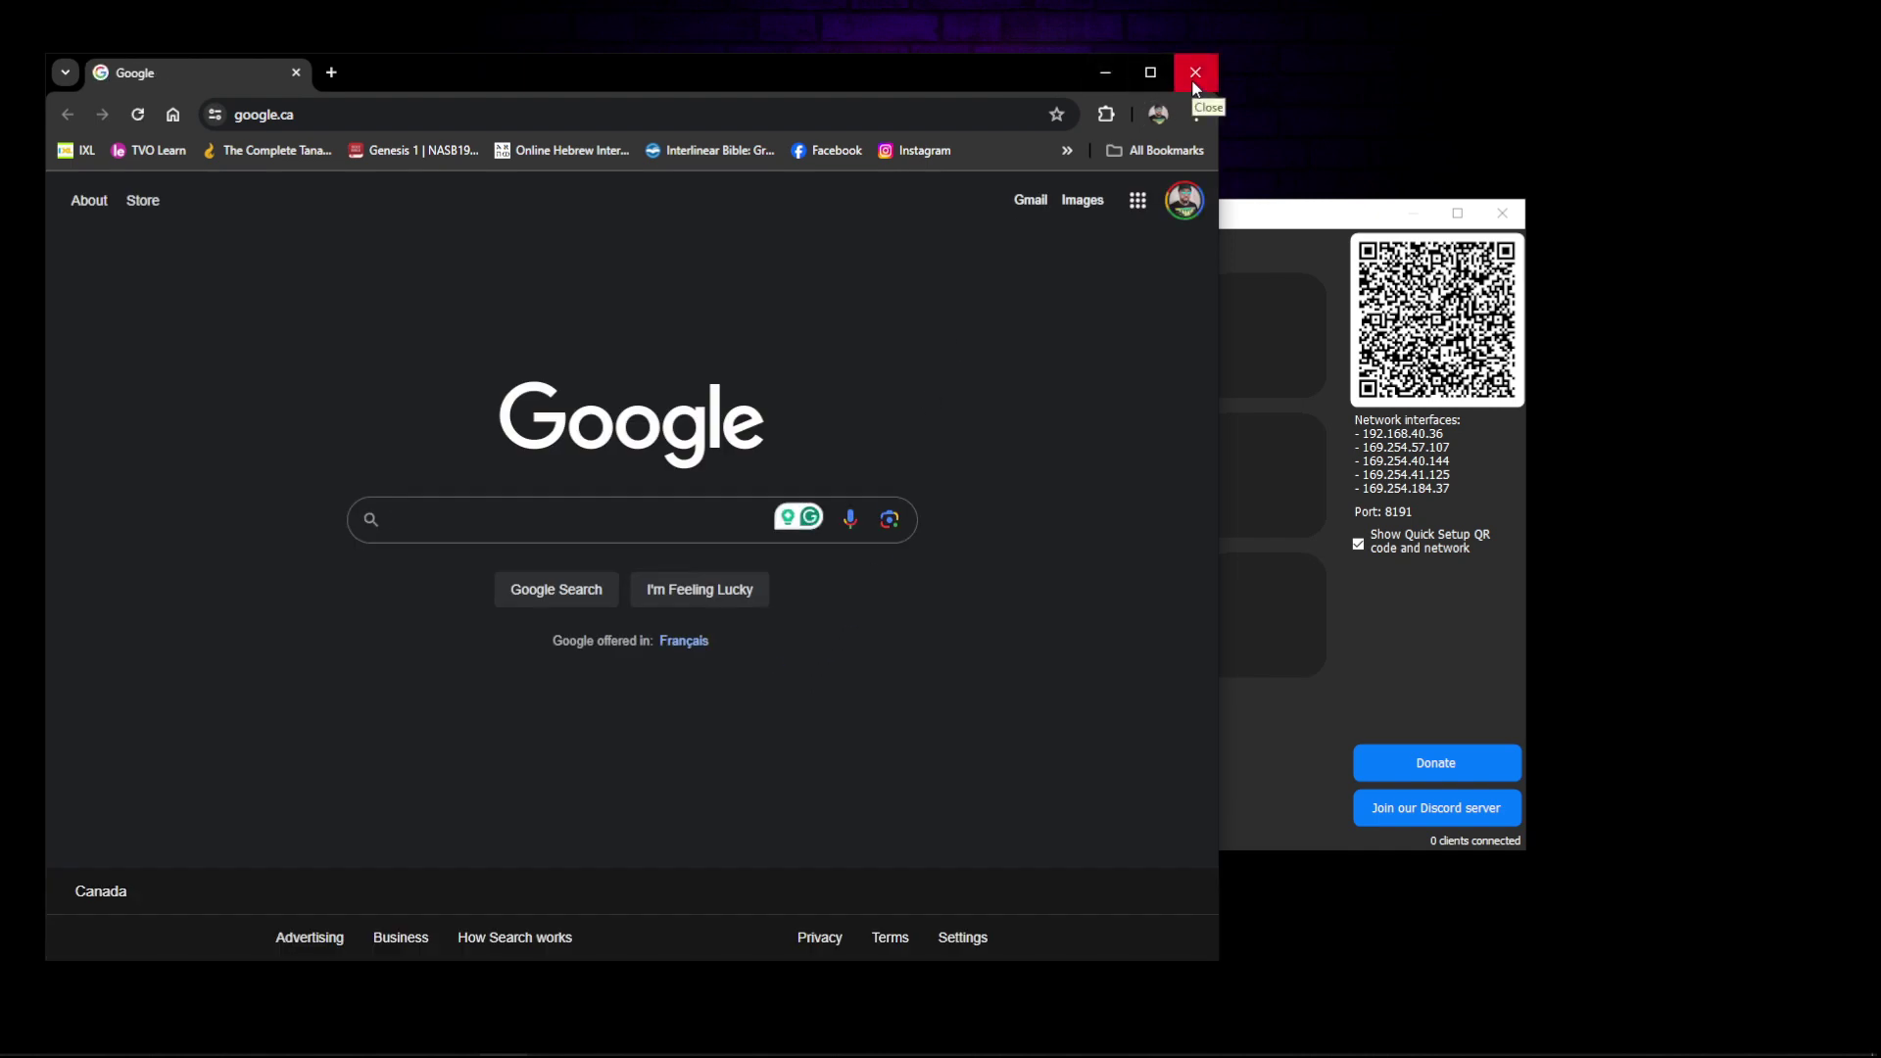
left_click(1194, 75)
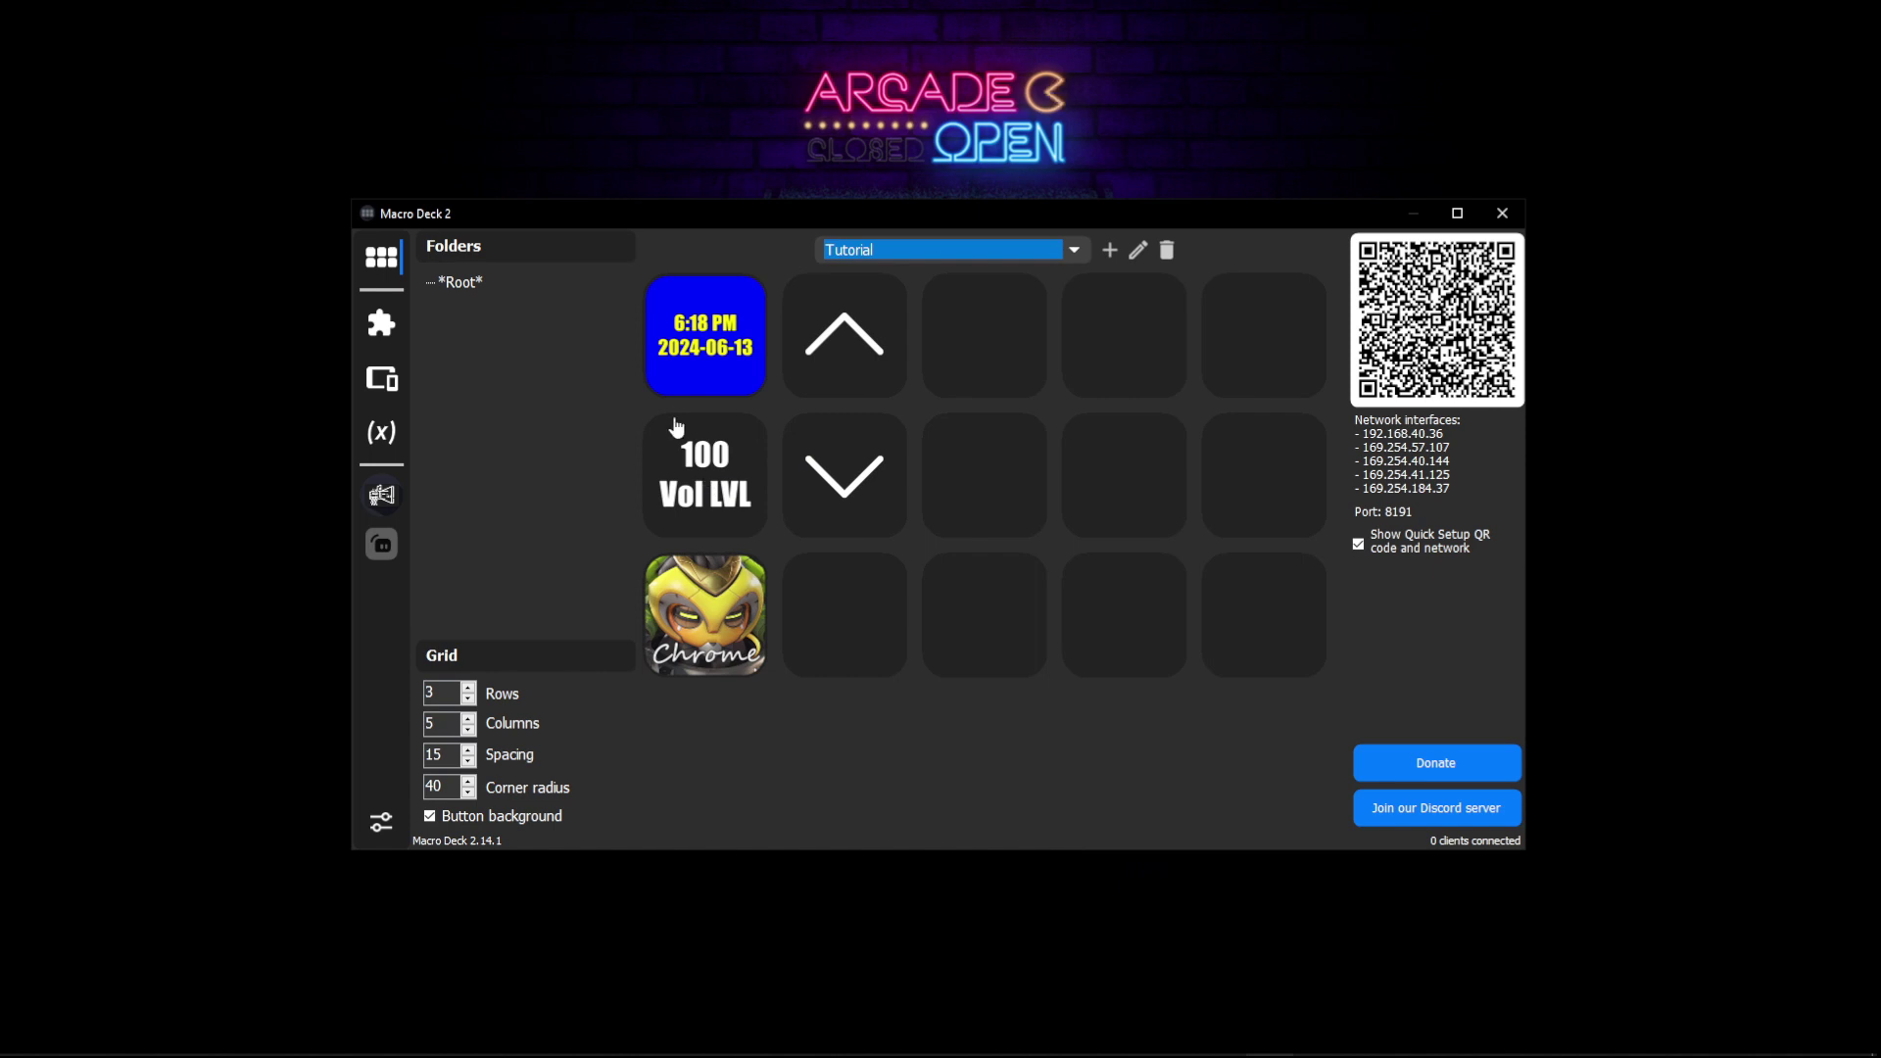
Step: Examine the label variables offered for the empty slot beside the Chrome button and look over the installed extensions, returning to the button grid
right_click(813, 615)
left_click(860, 621)
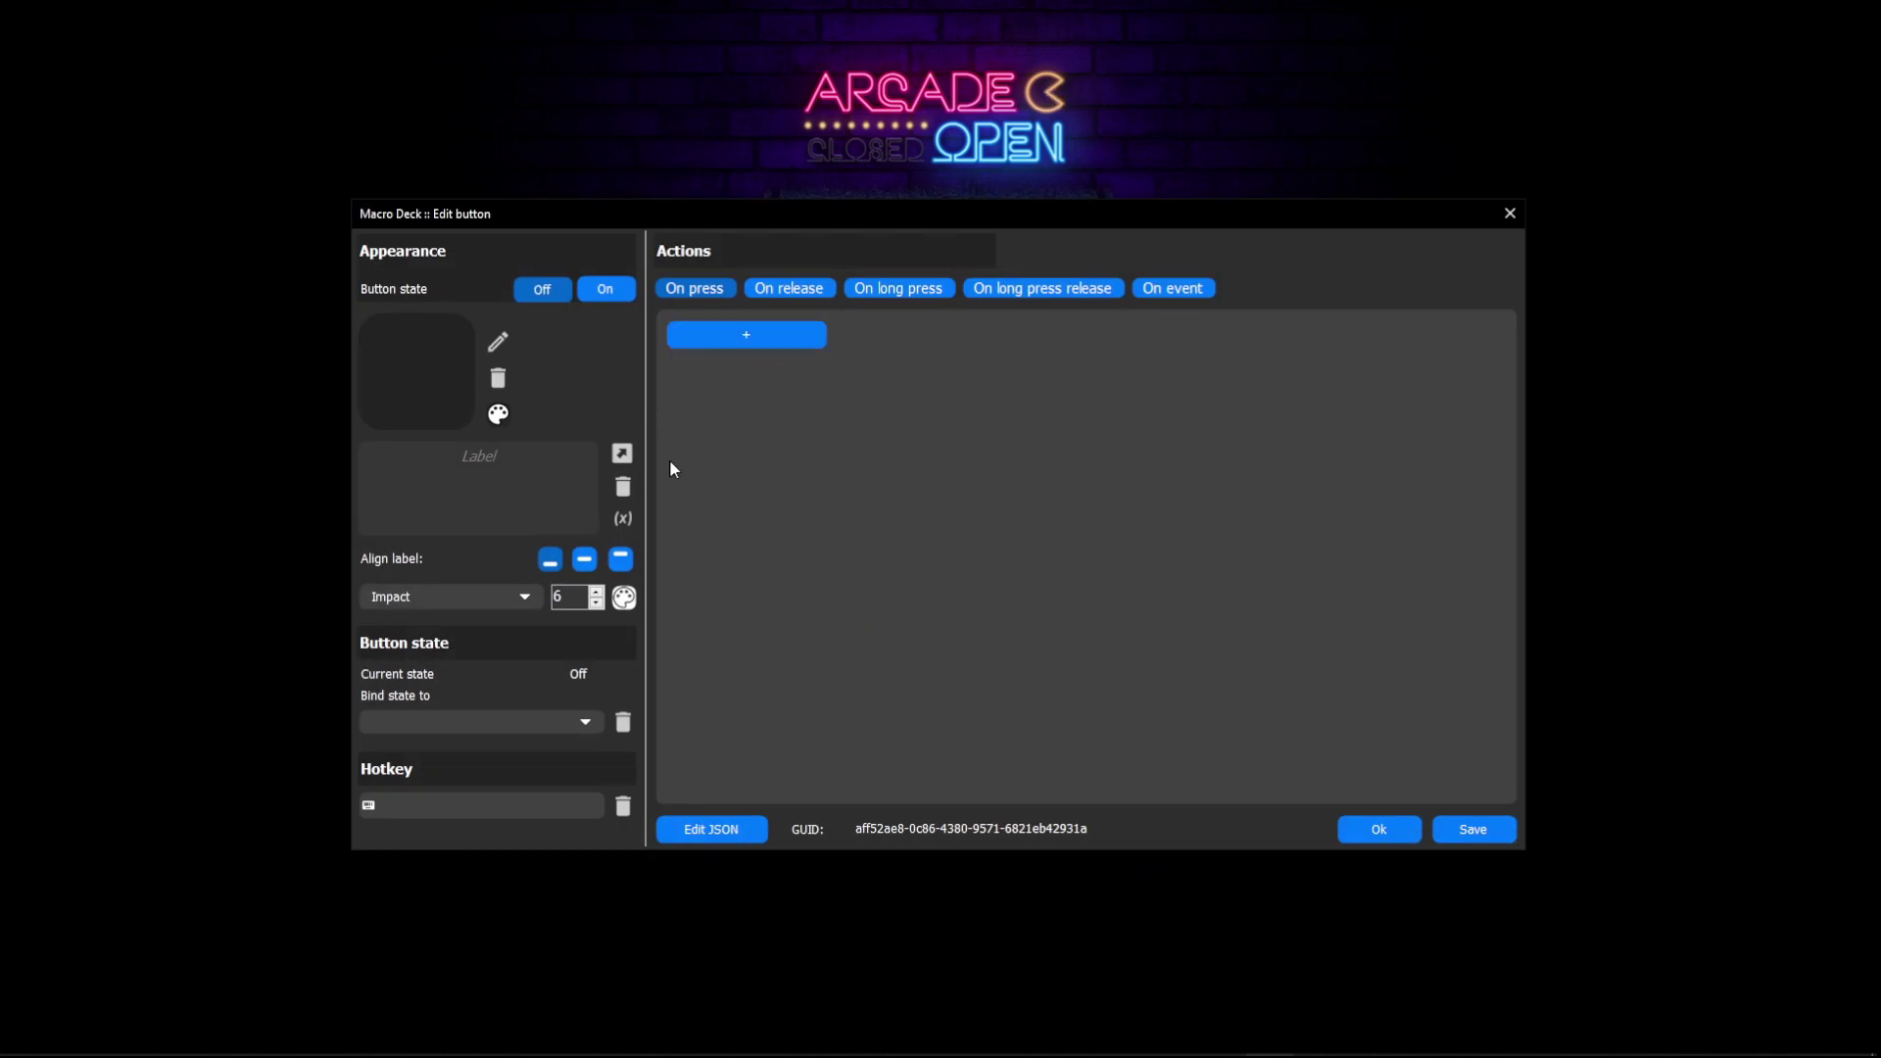
left_click(625, 523)
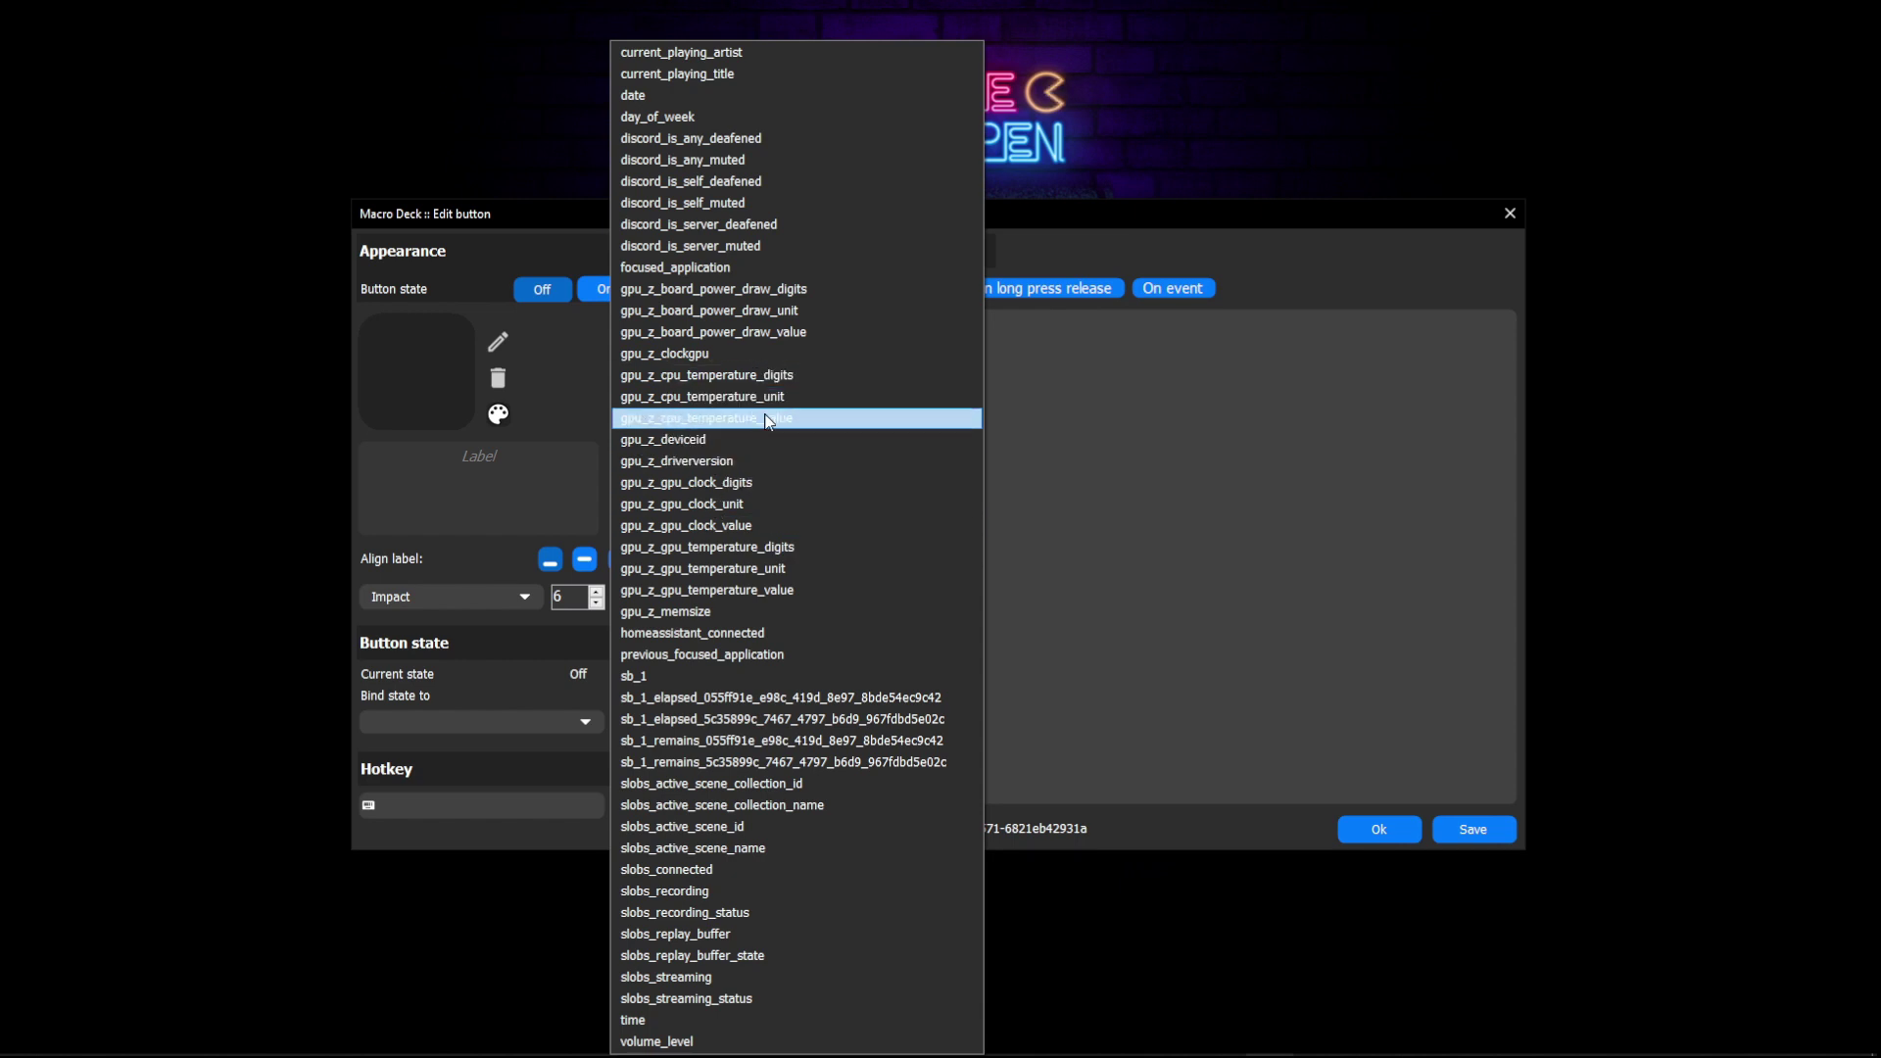
left_click(1001, 490)
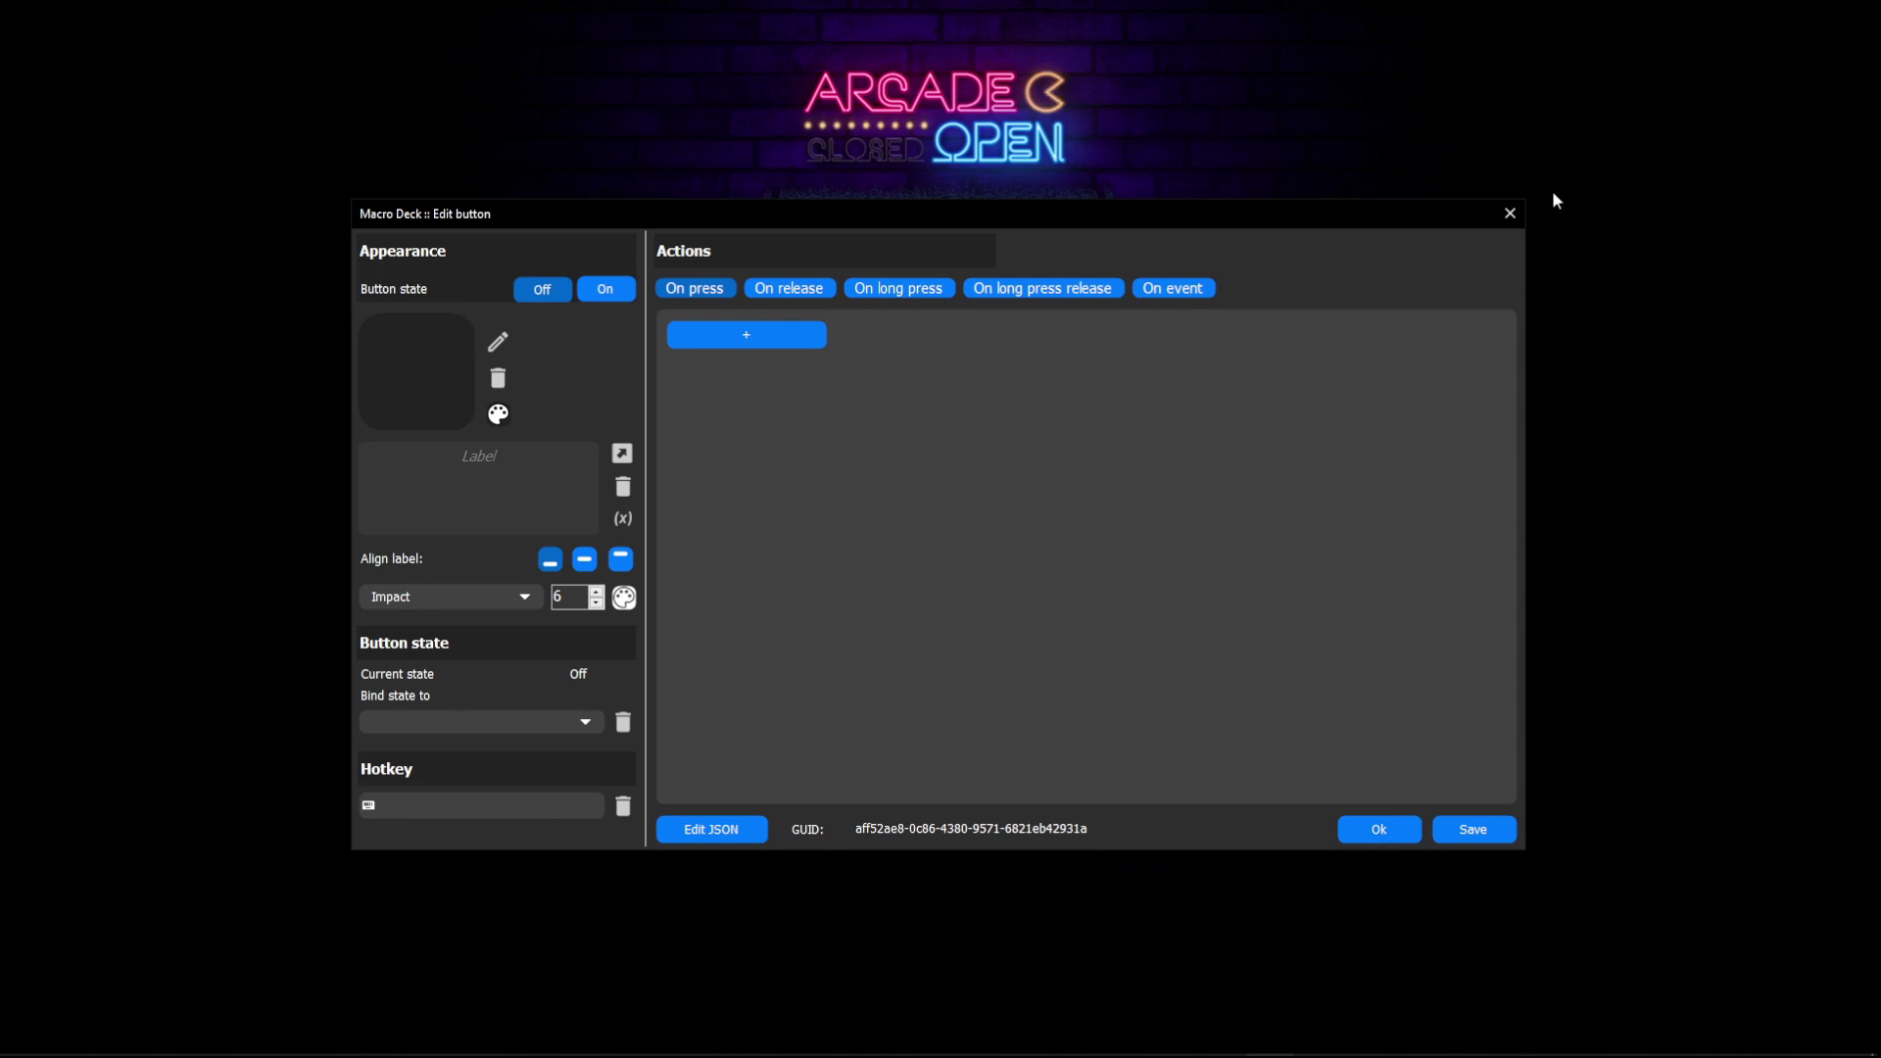
left_click(1510, 214)
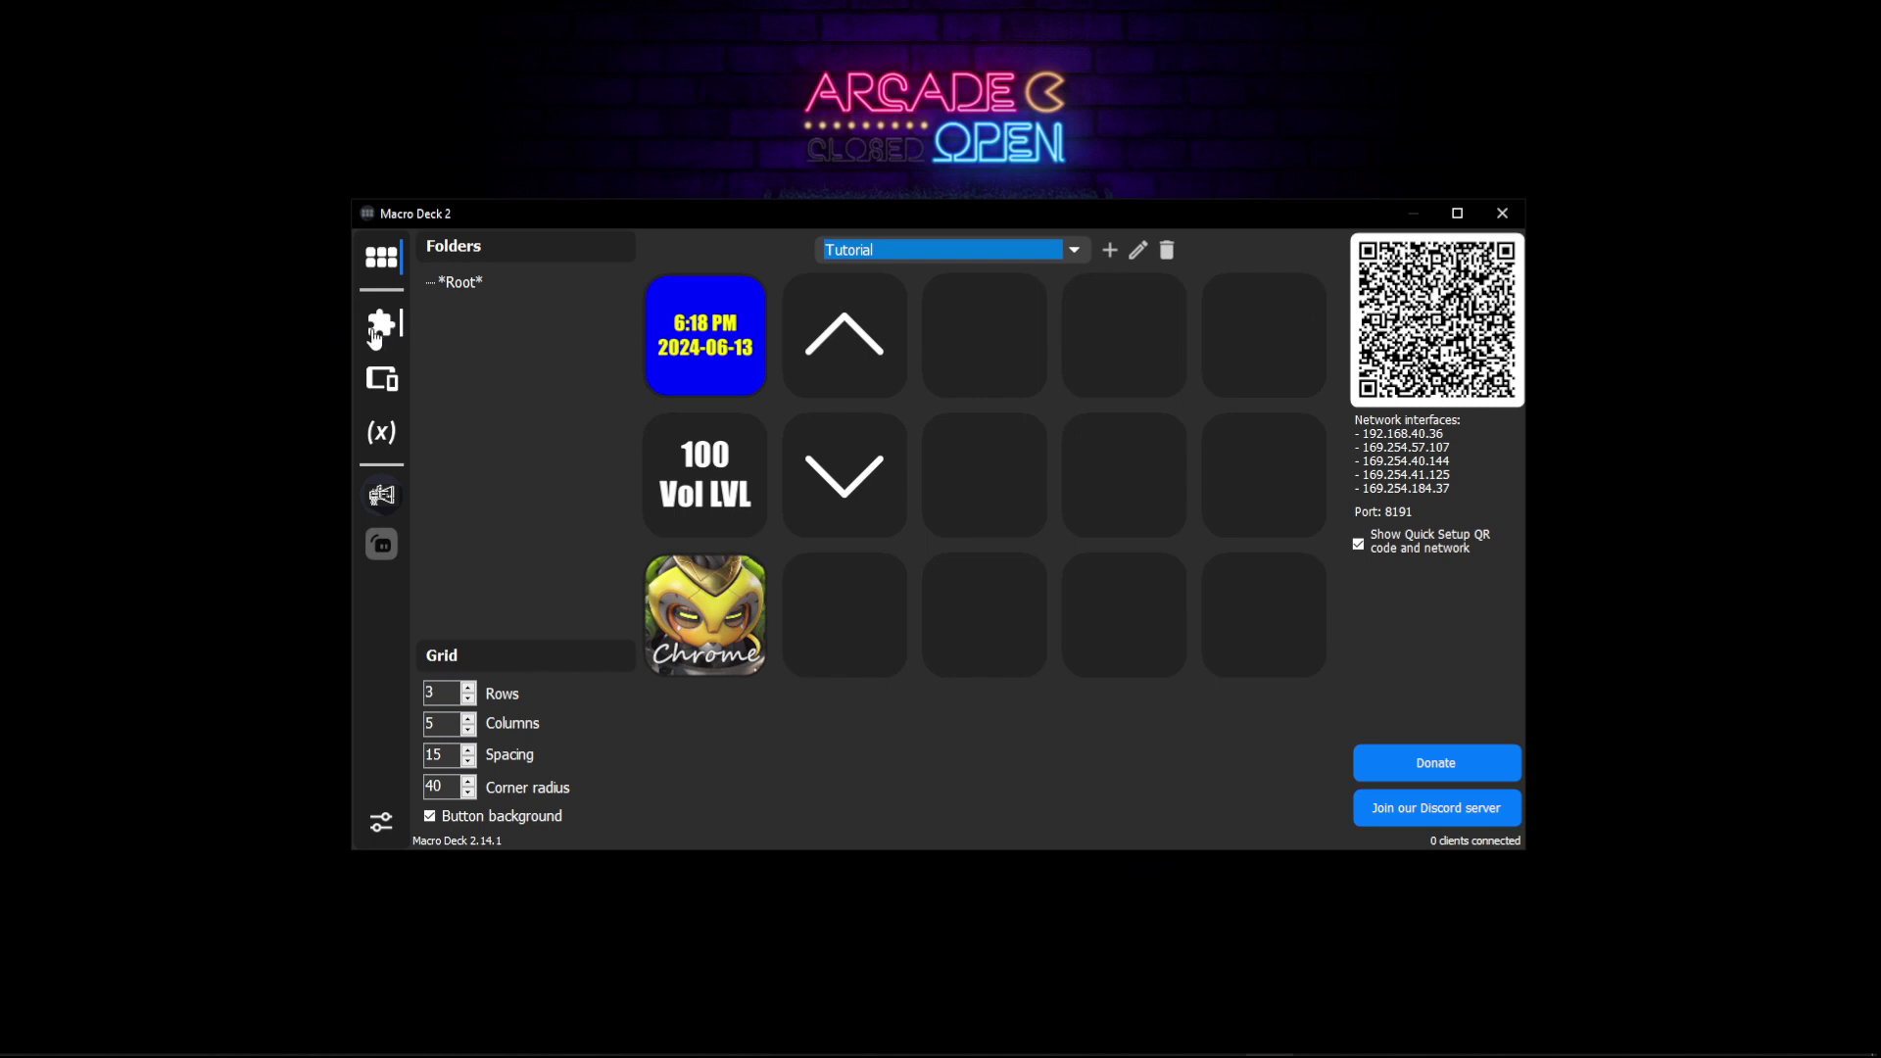
left_click(377, 328)
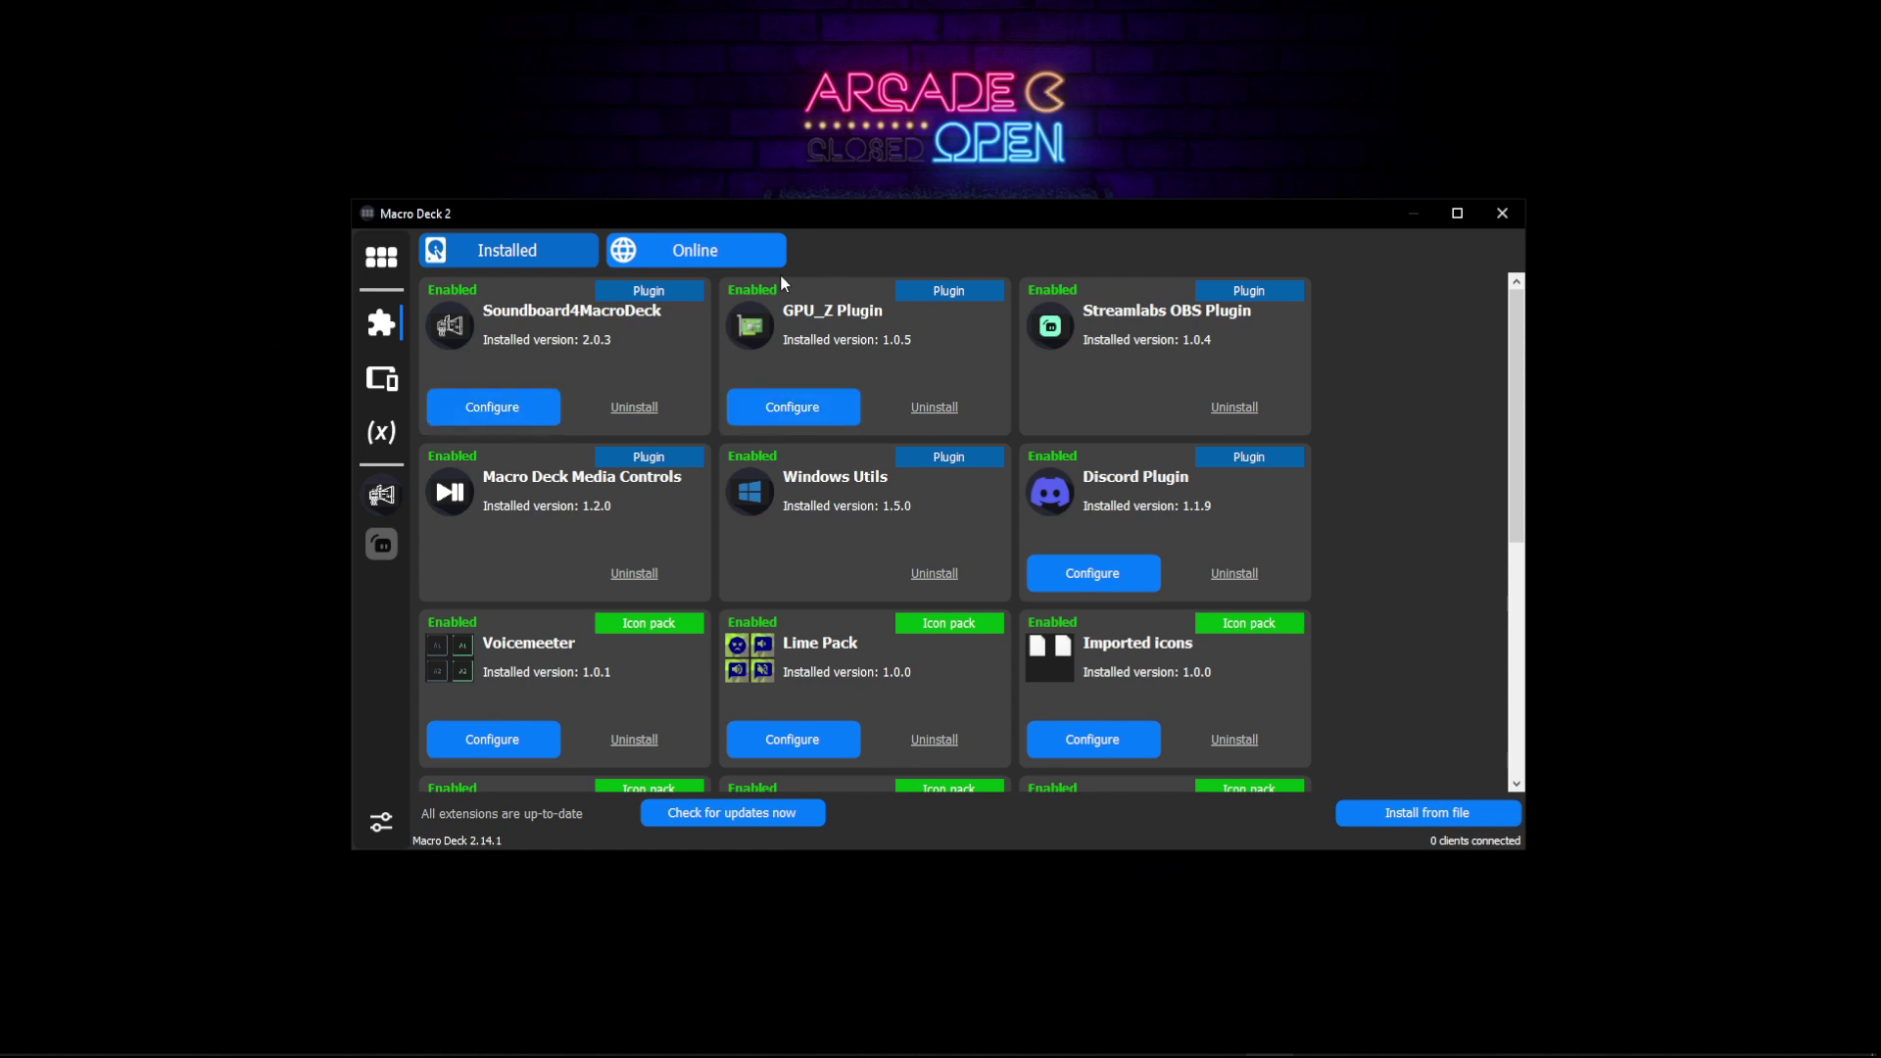
left_click(380, 263)
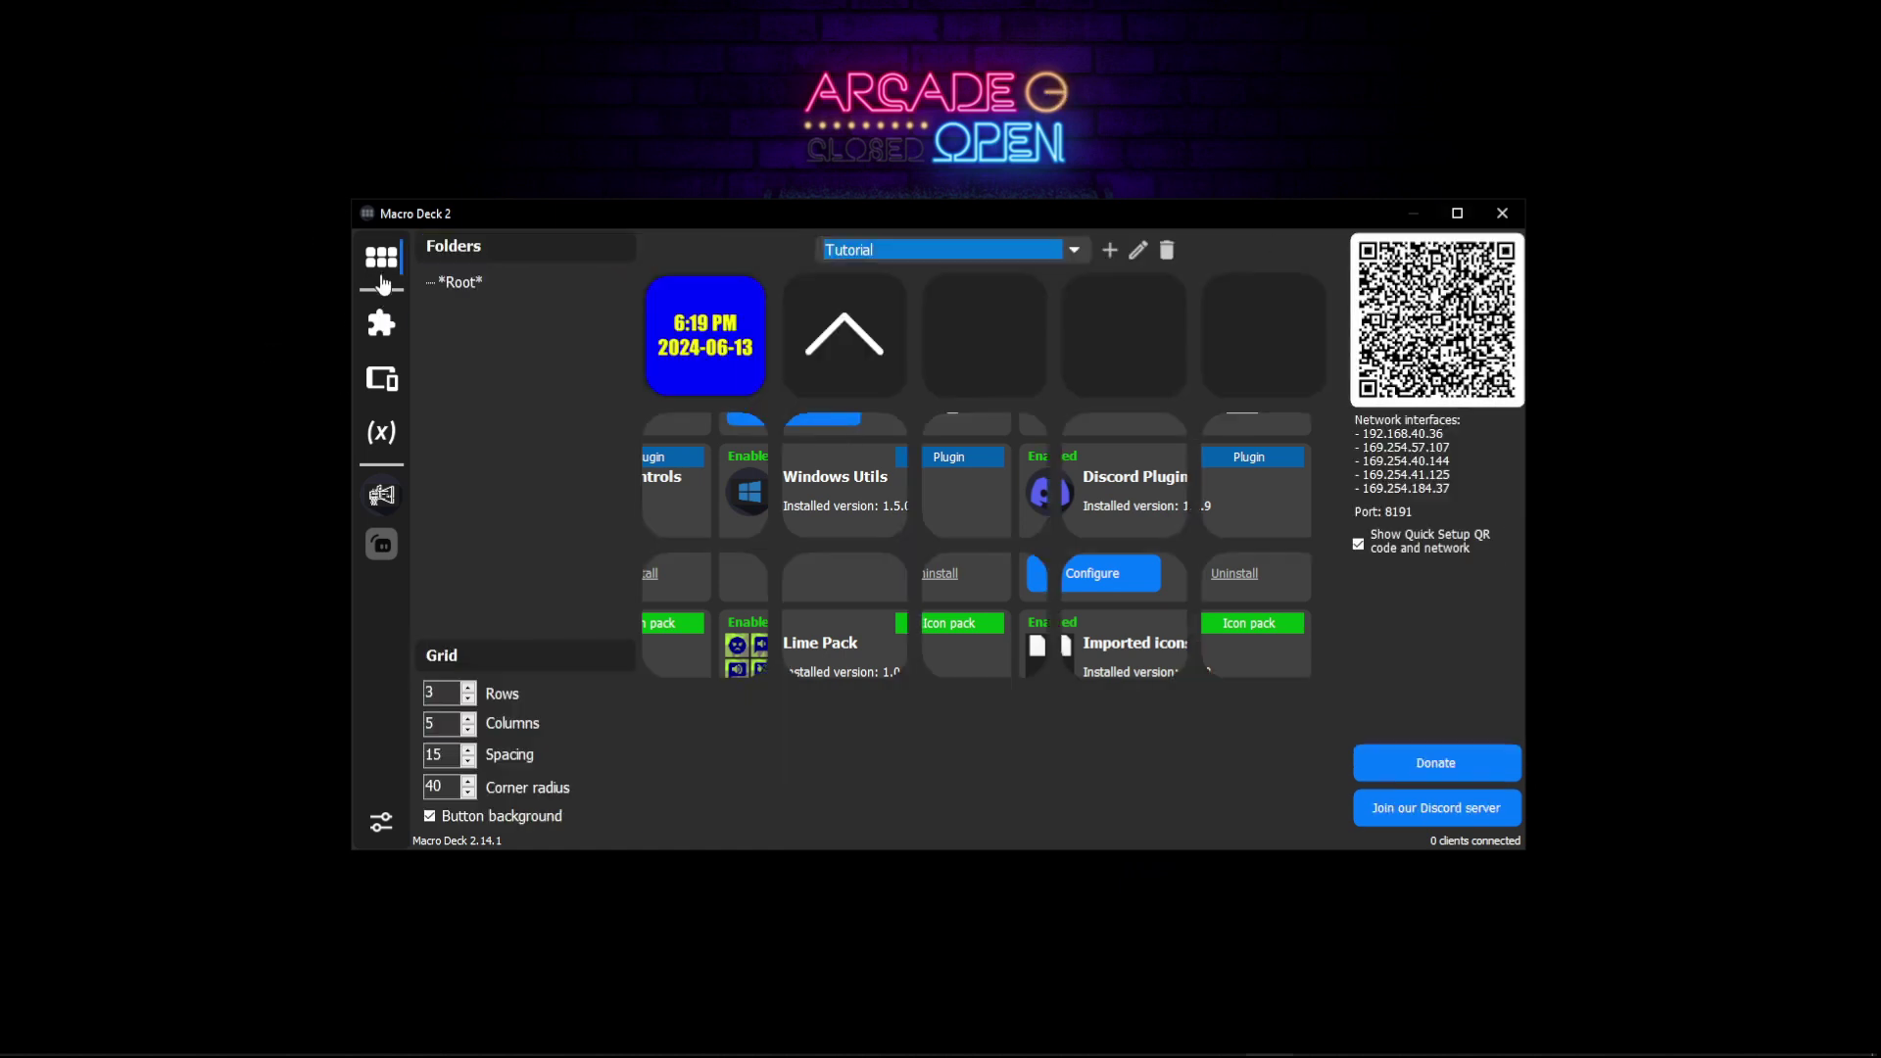
Step: Edit the empty slot beside the Chrome button and insert the variables gpu_z_cpu_temperature_digits and gpu_z_cpu_temperature_unit into its label
right_click(833, 597)
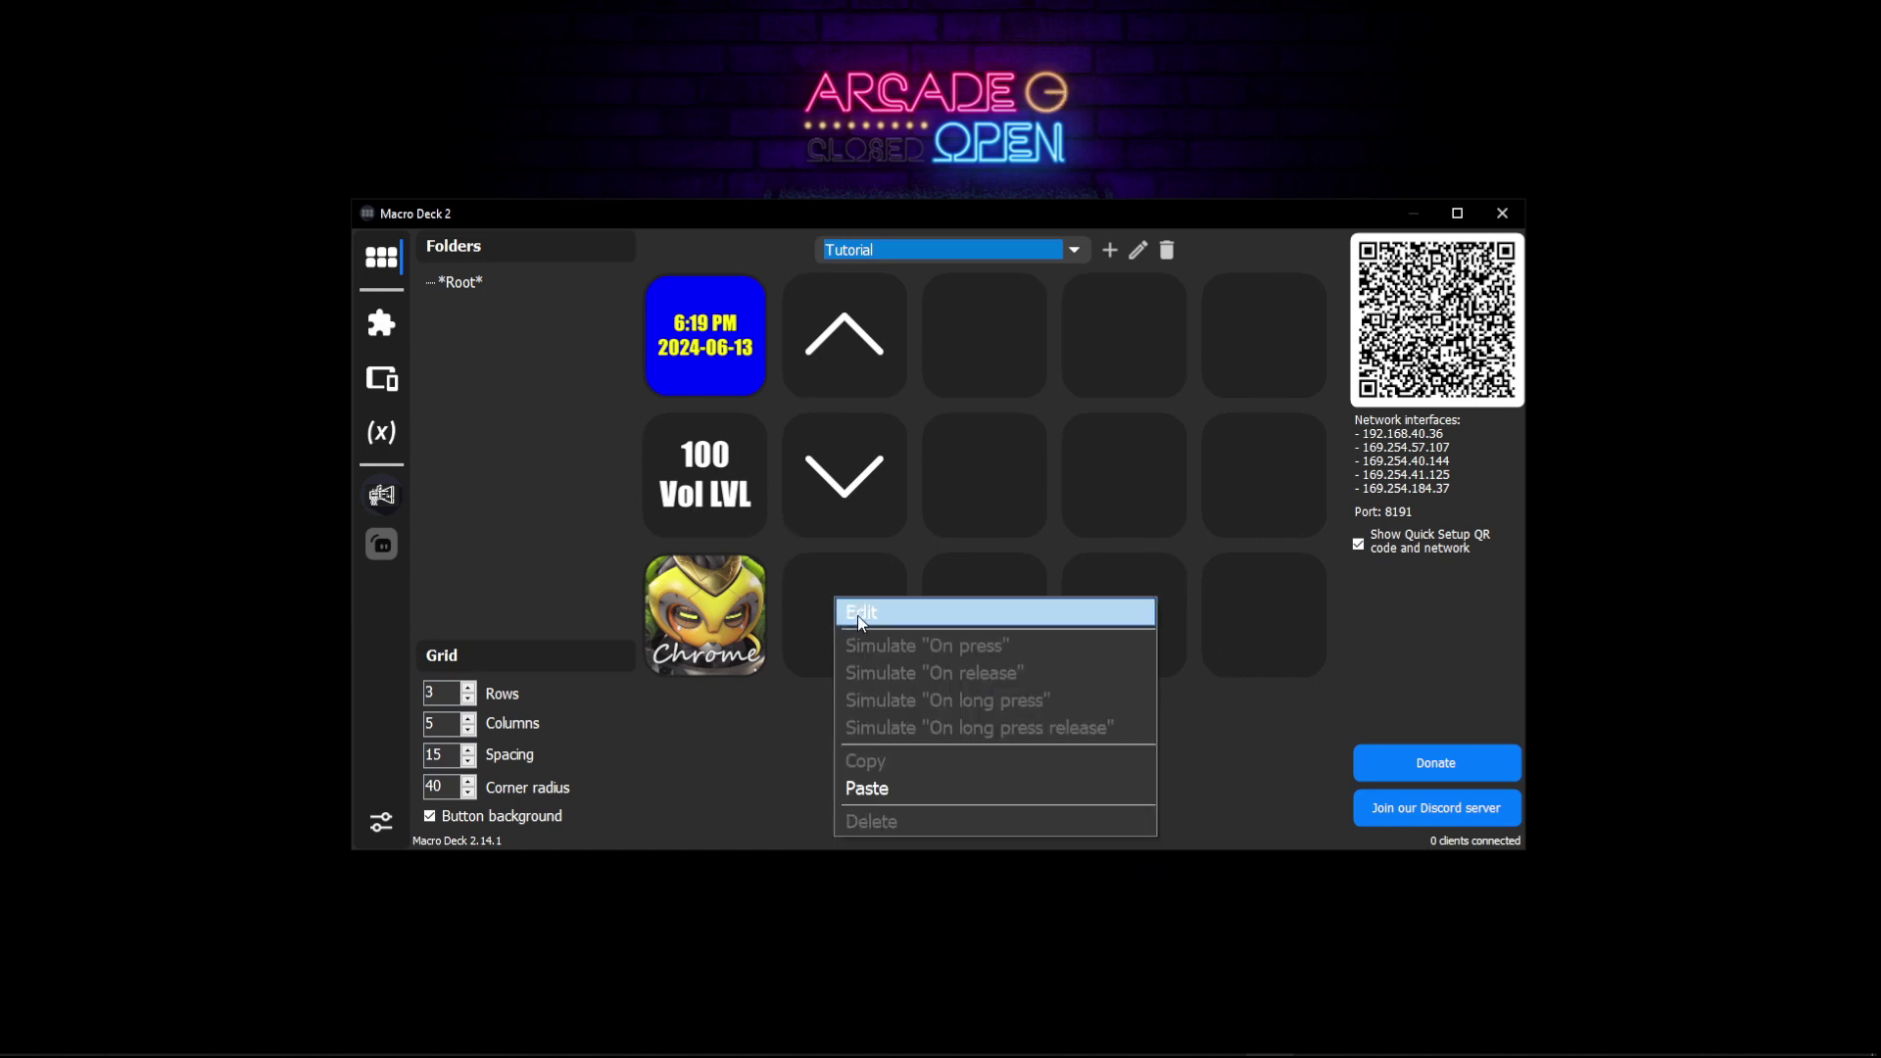
left_click(858, 619)
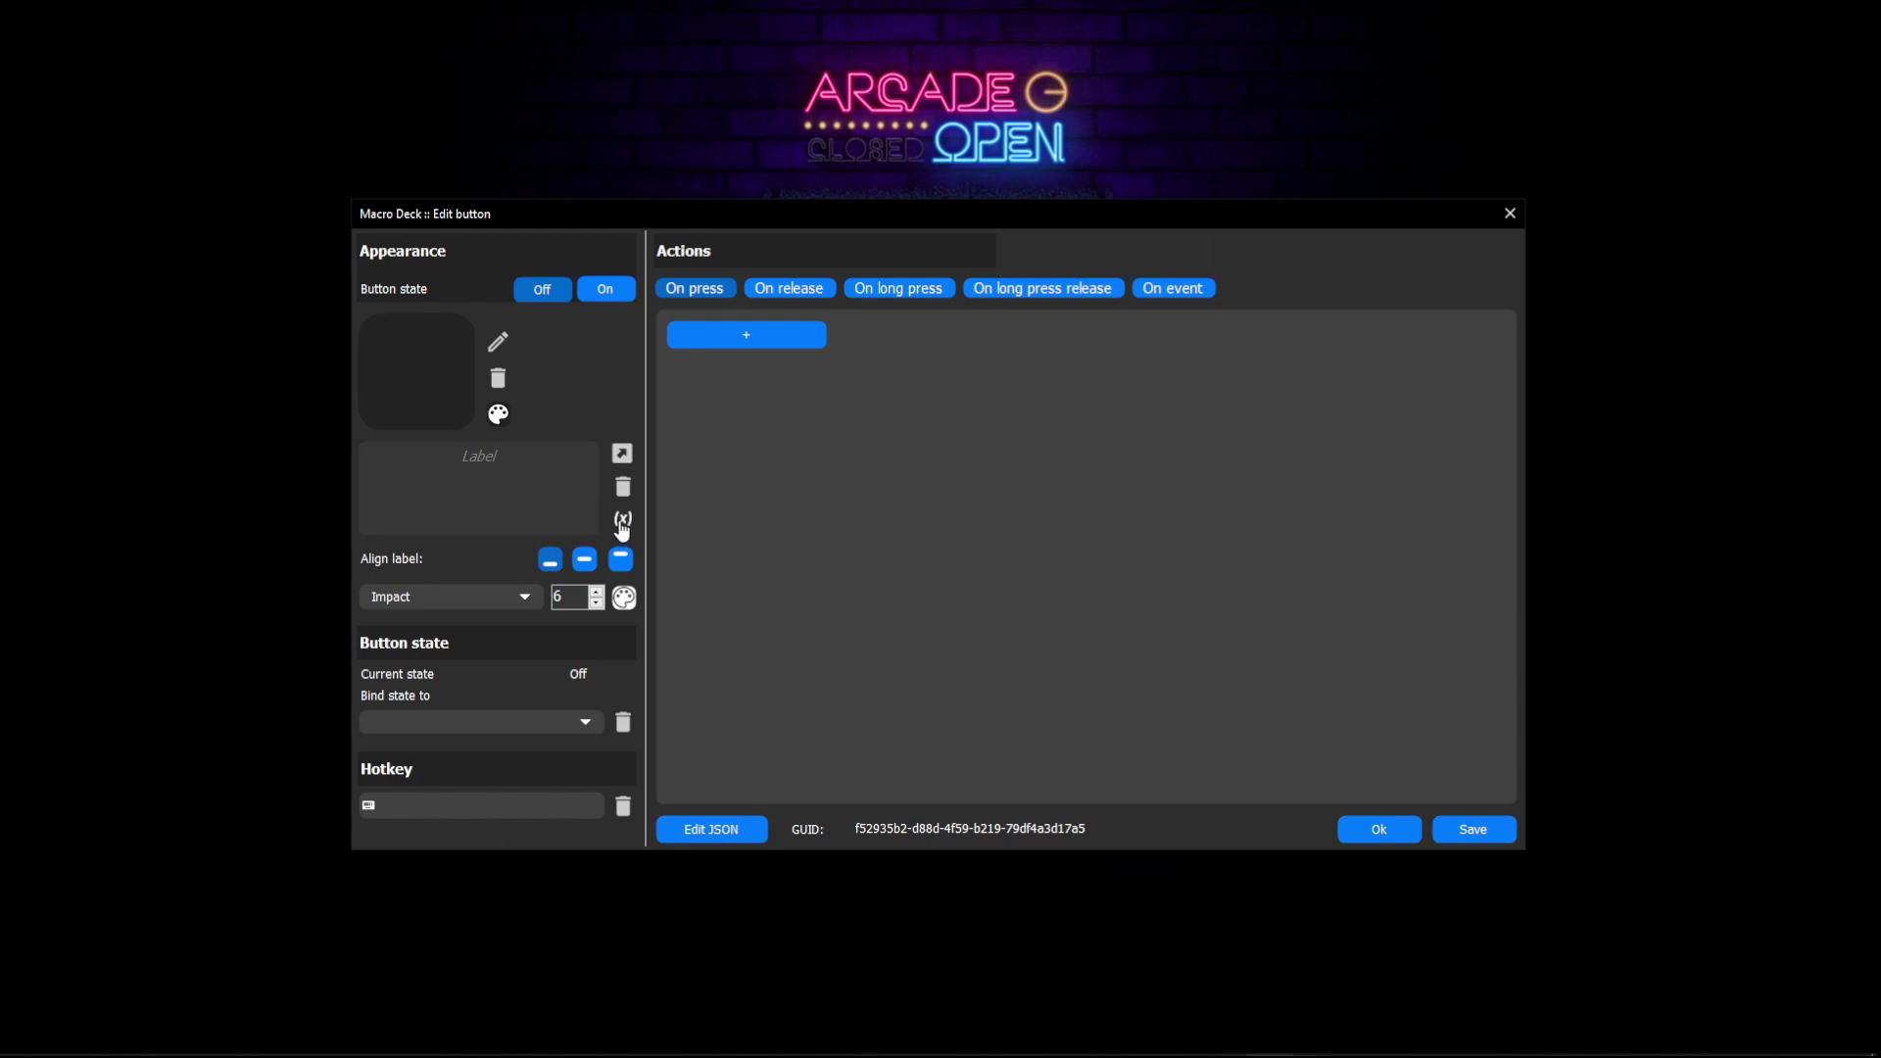
left_click(622, 520)
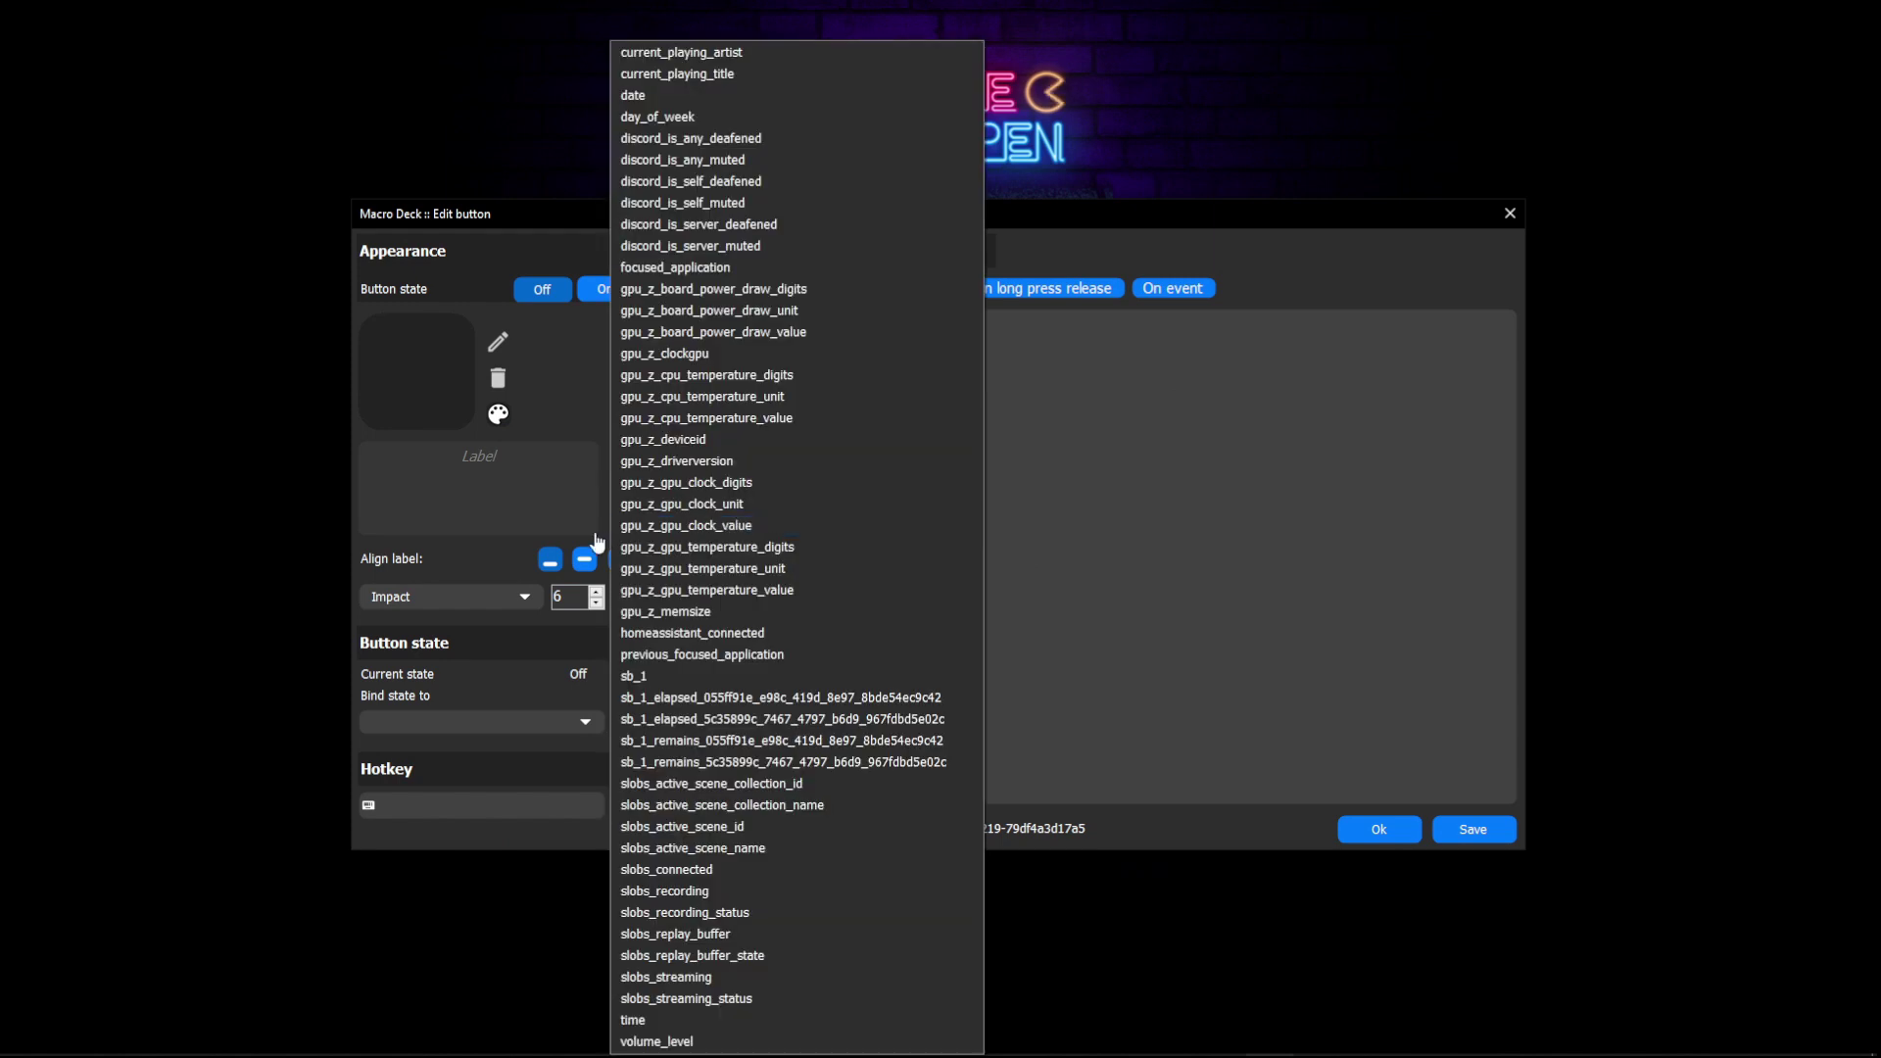
left_click(749, 380)
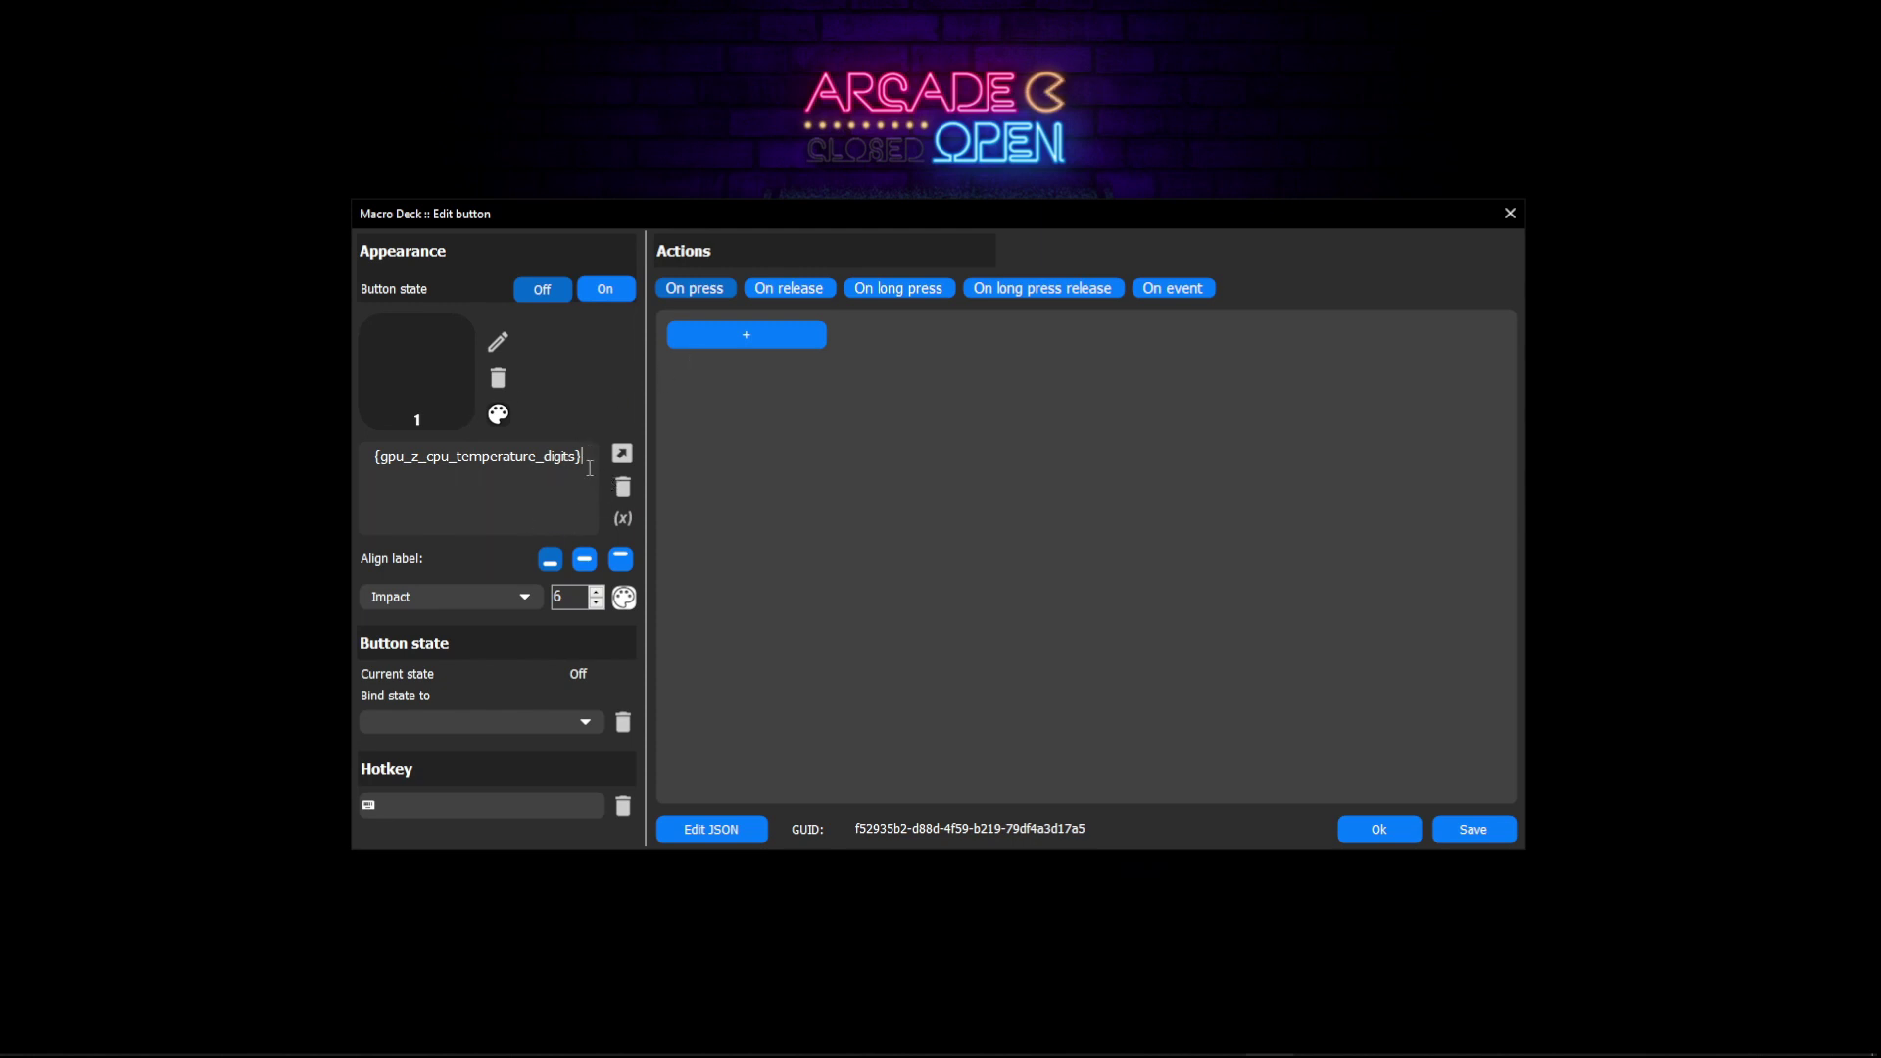
left_click(623, 518)
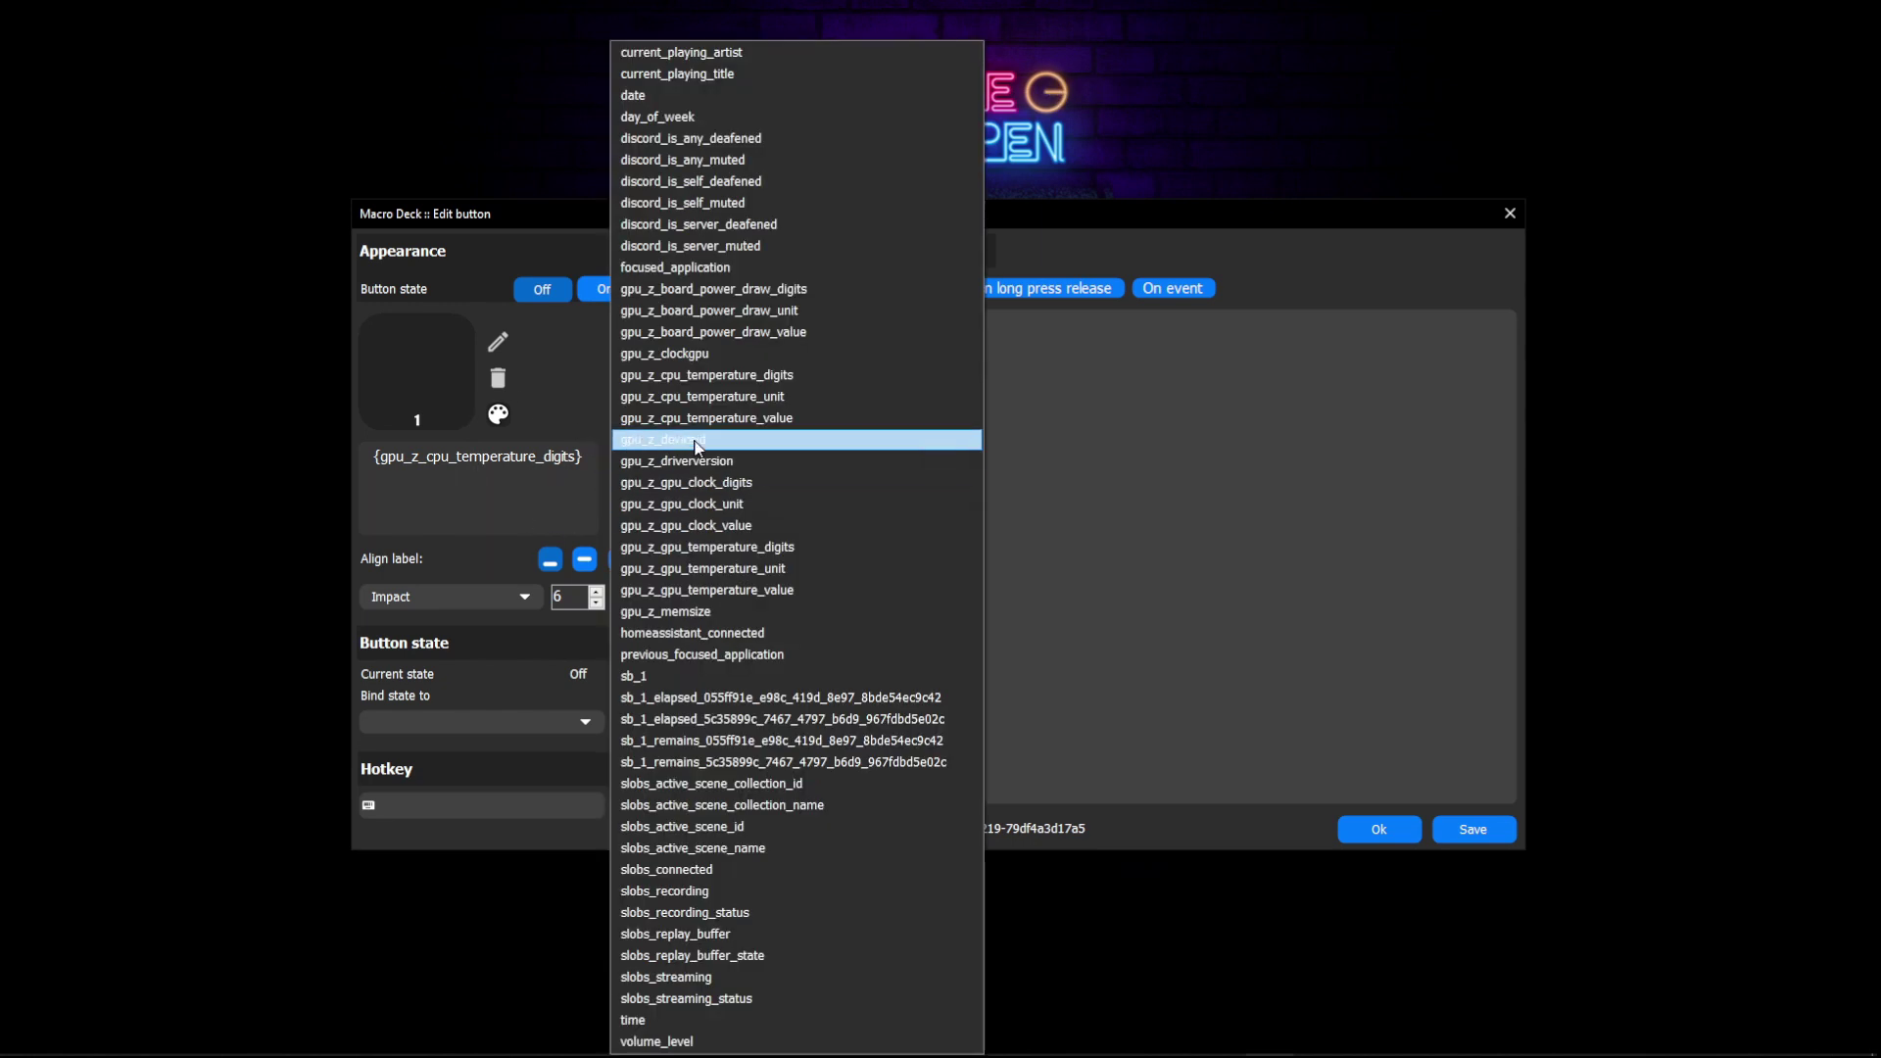
left_click(740, 397)
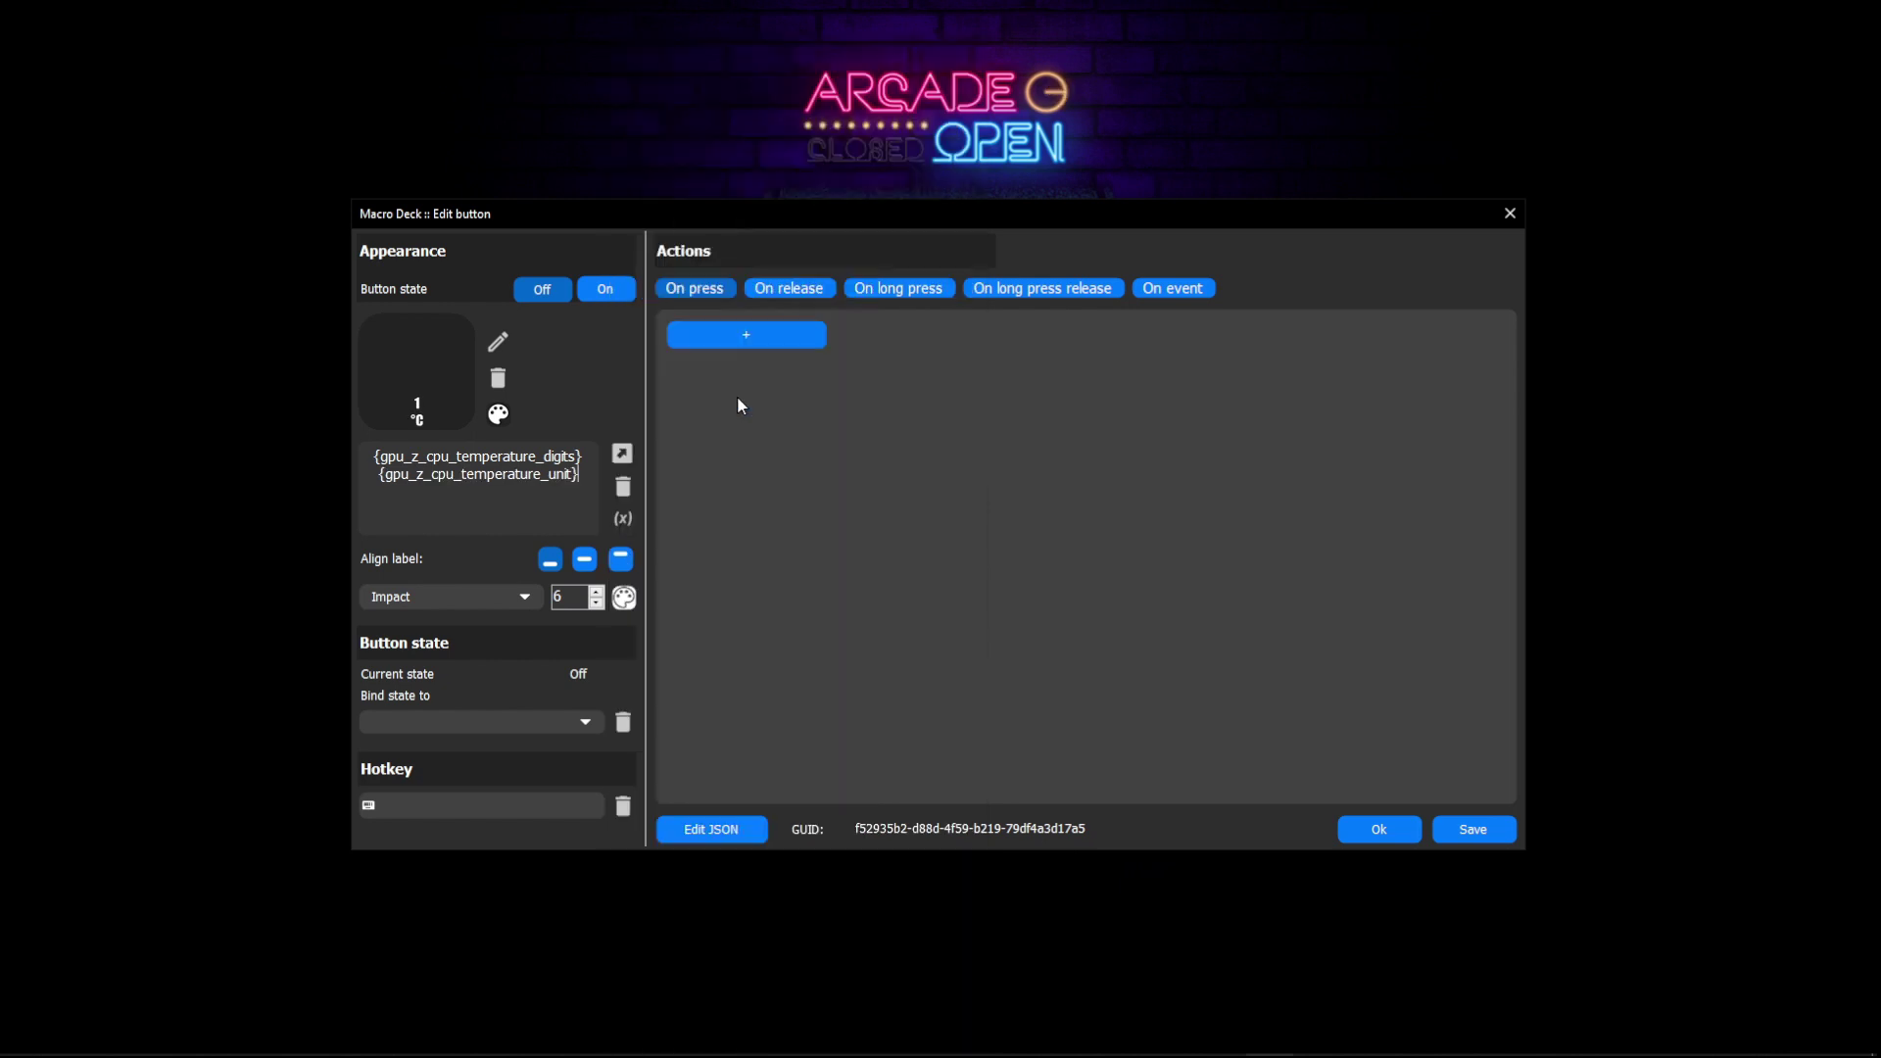
left_click(419, 431)
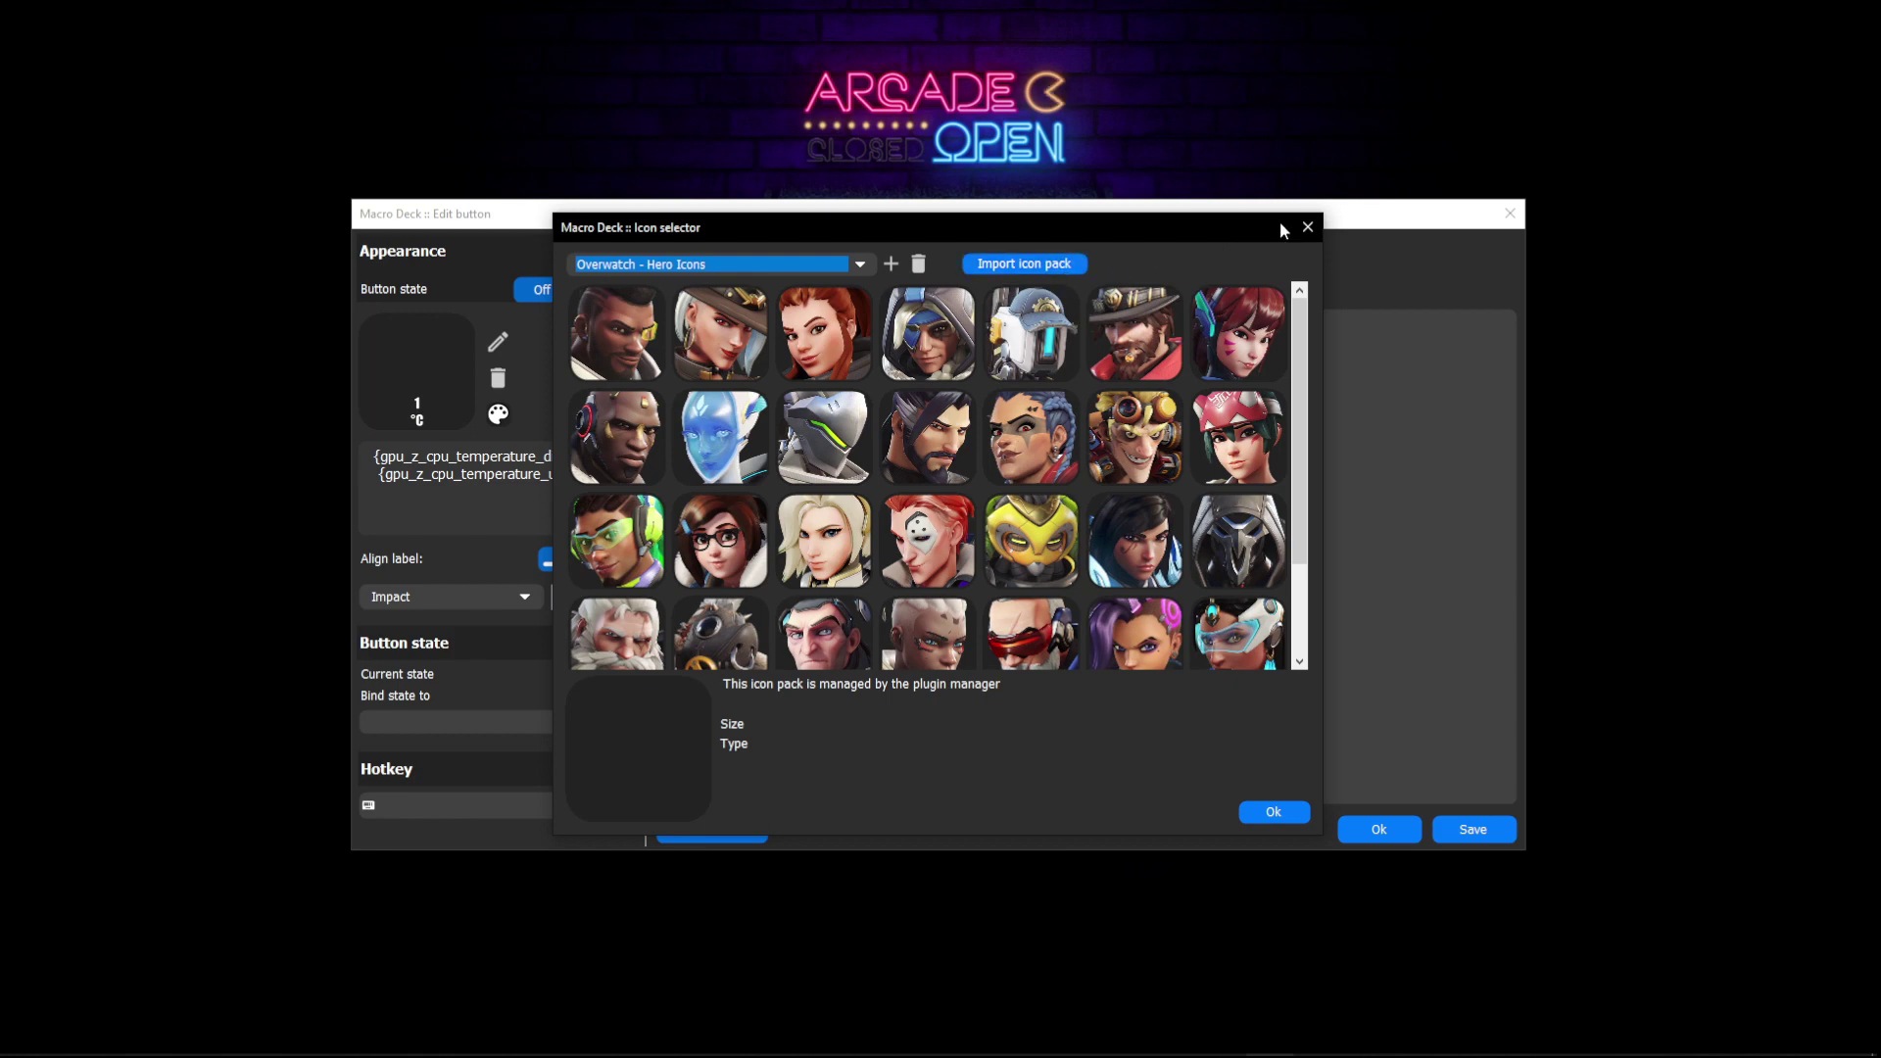
left_click(1308, 227)
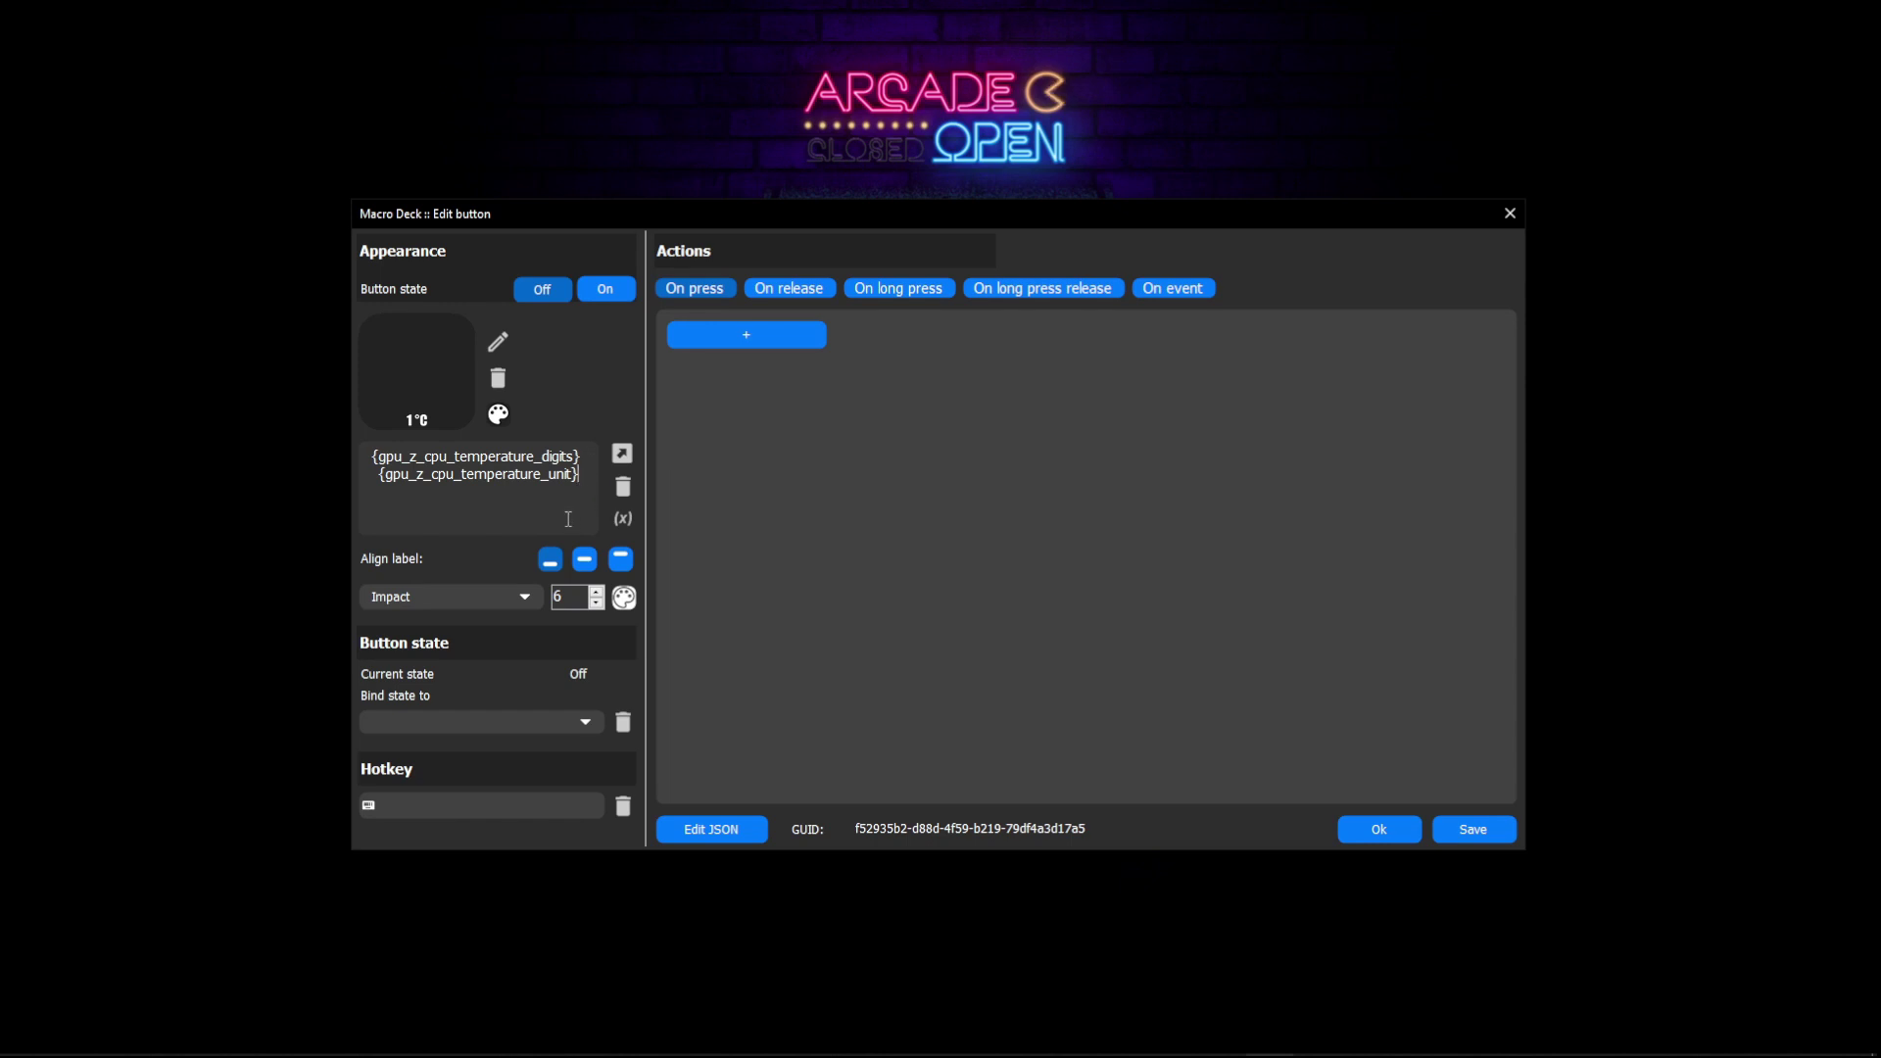
Step: Add gpu_z_clockgpu twice and gpu_z_gpu_temperature_value to the label, each variable on its own line
left_click(623, 519)
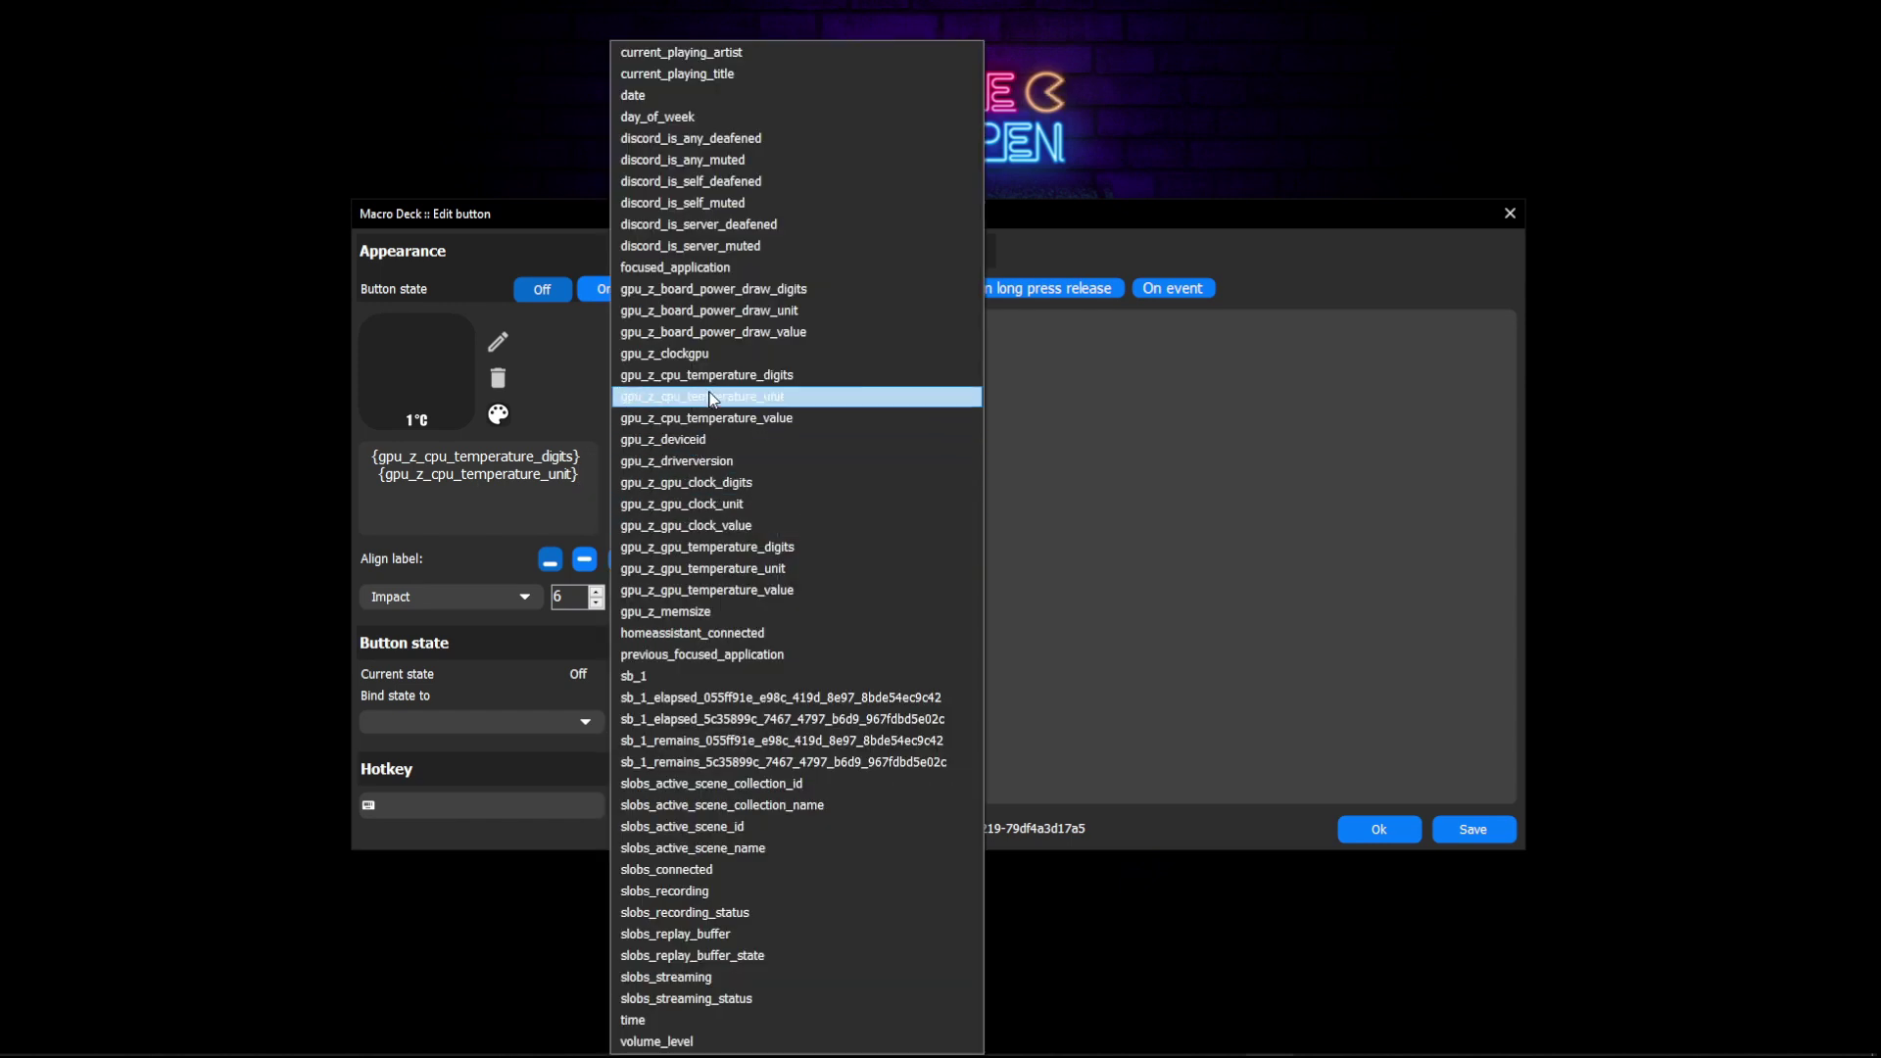
left_click(715, 355)
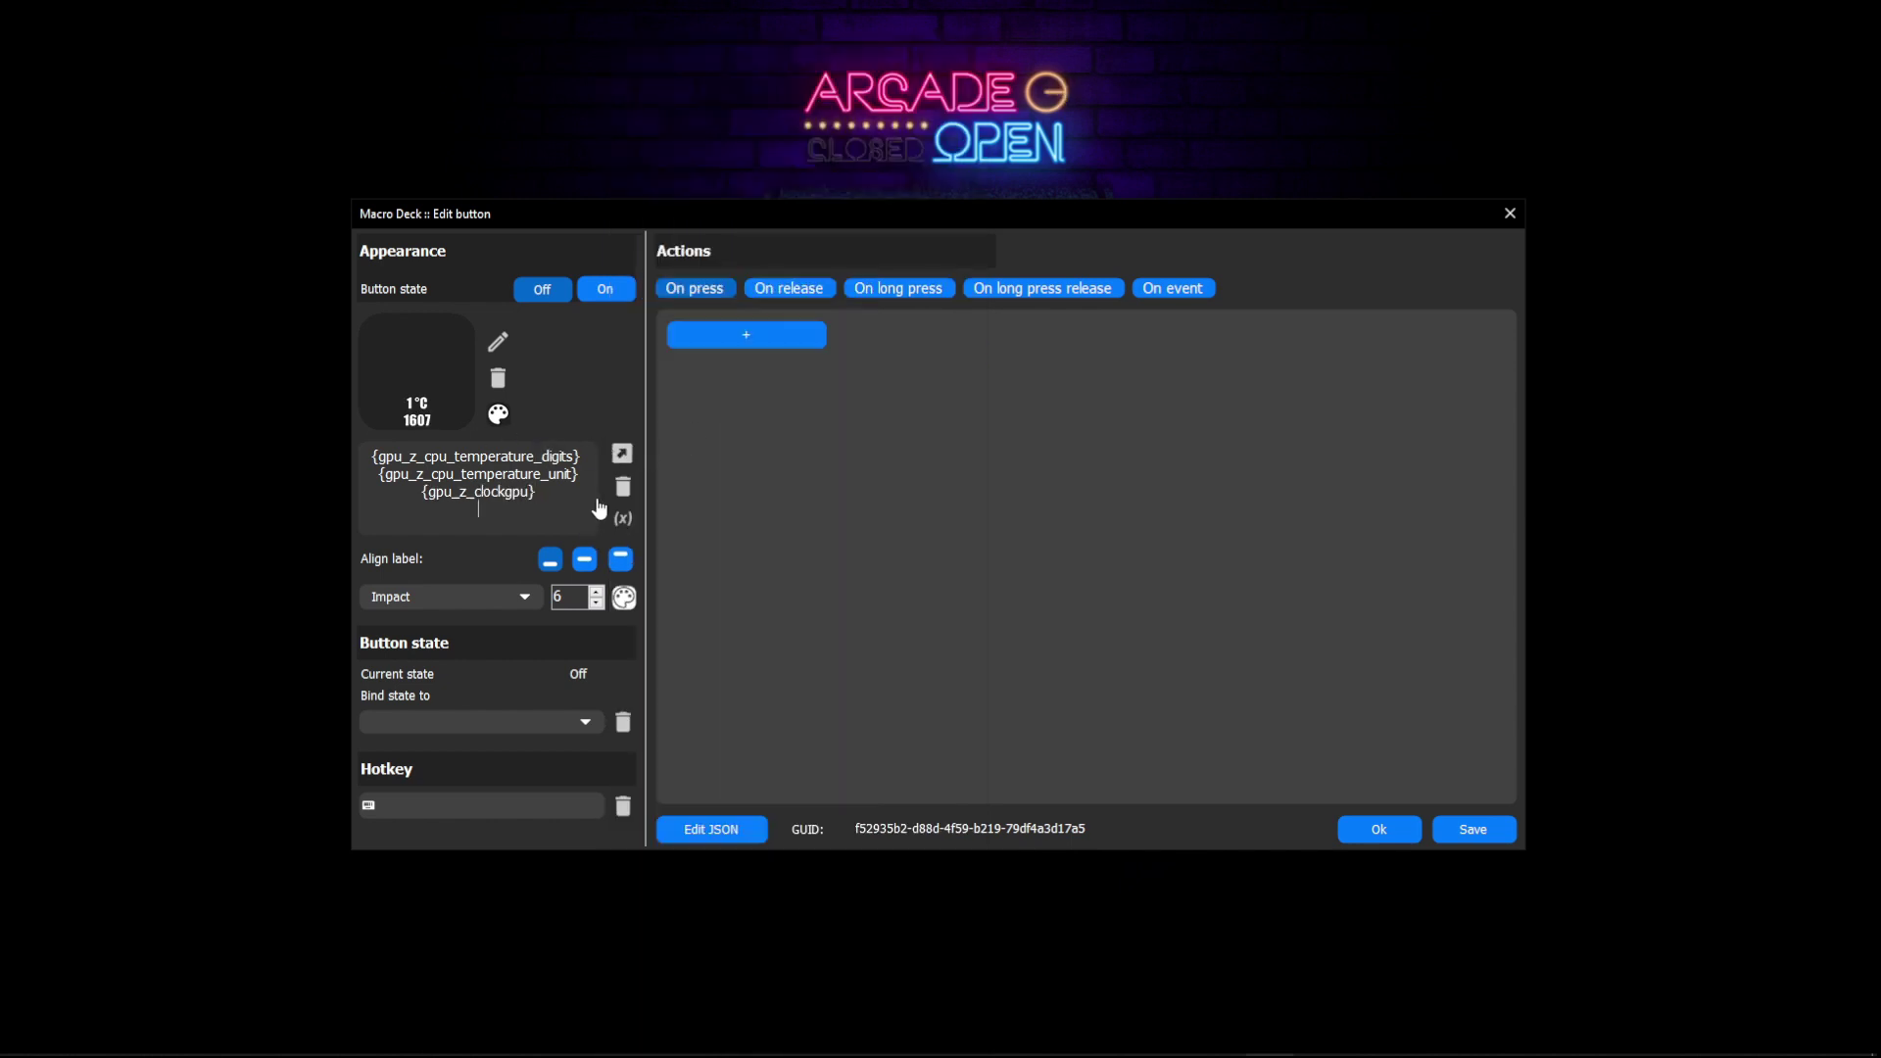
left_click(624, 520)
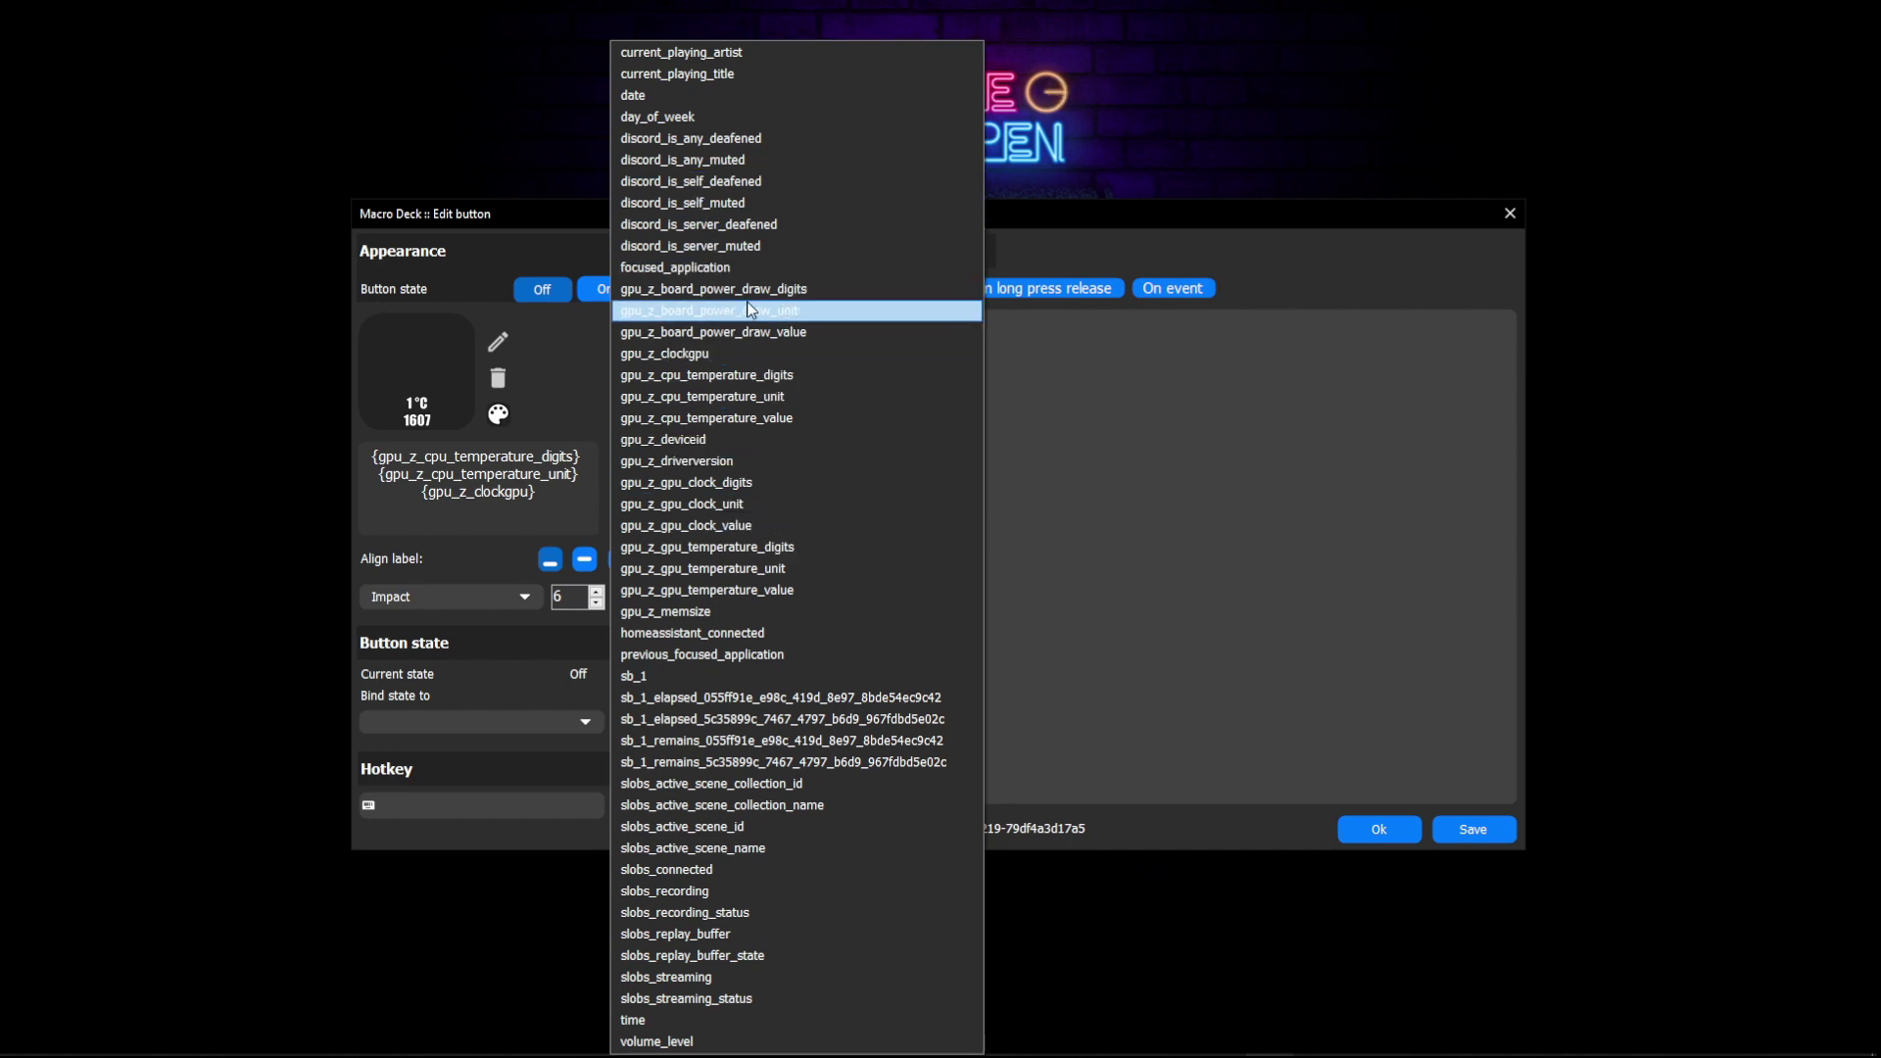
left_click(727, 355)
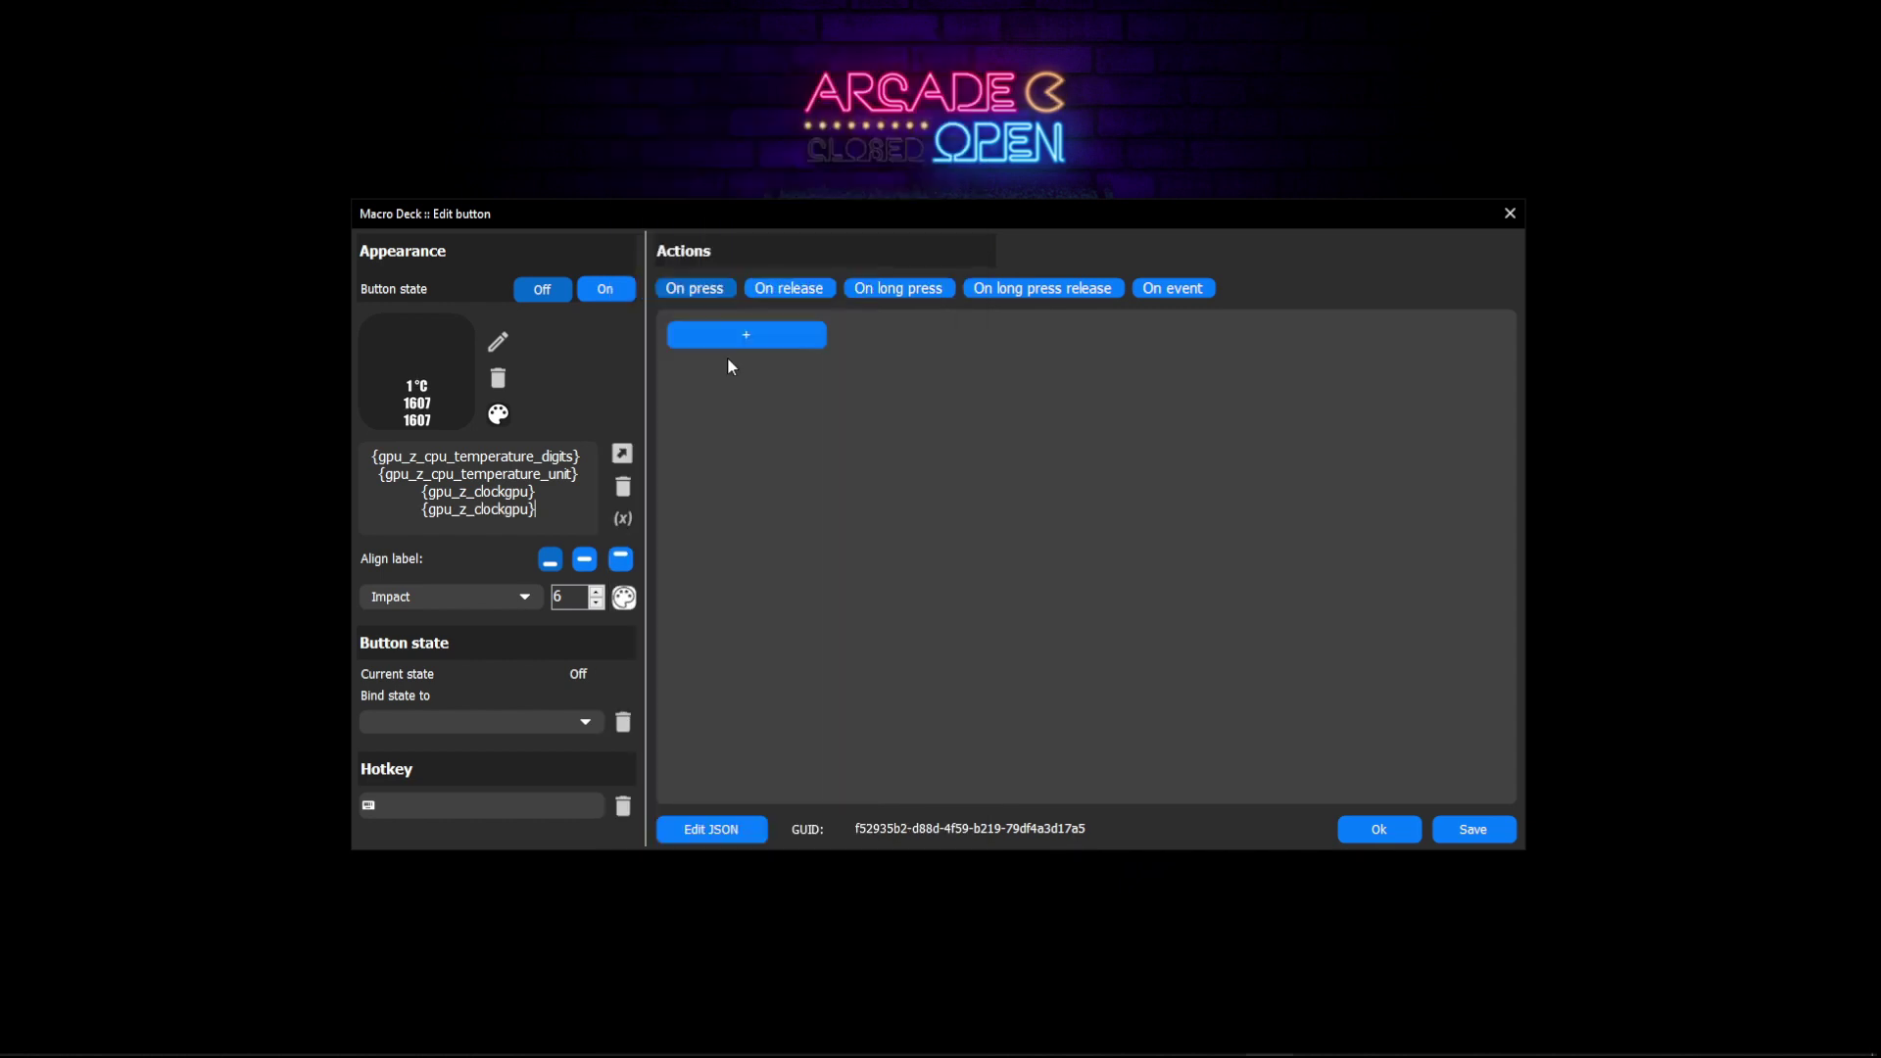
left_click(622, 519)
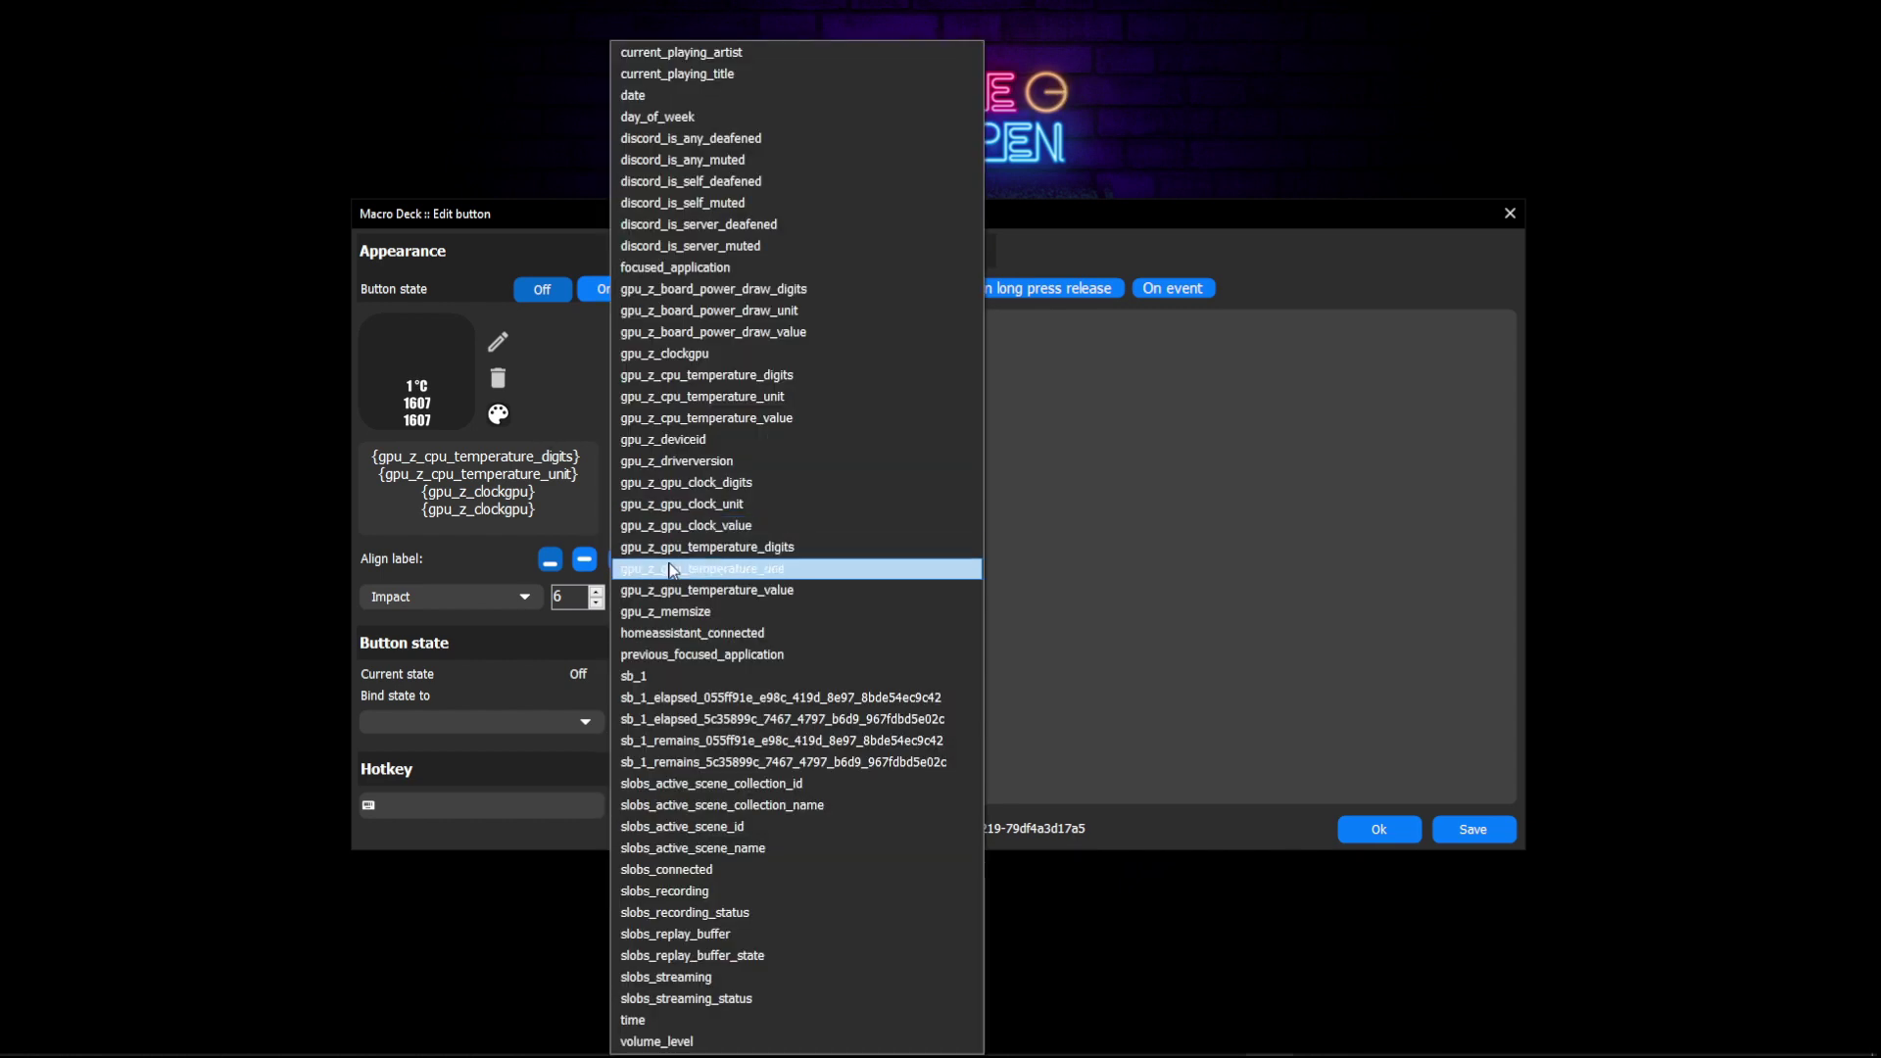
left_click(737, 590)
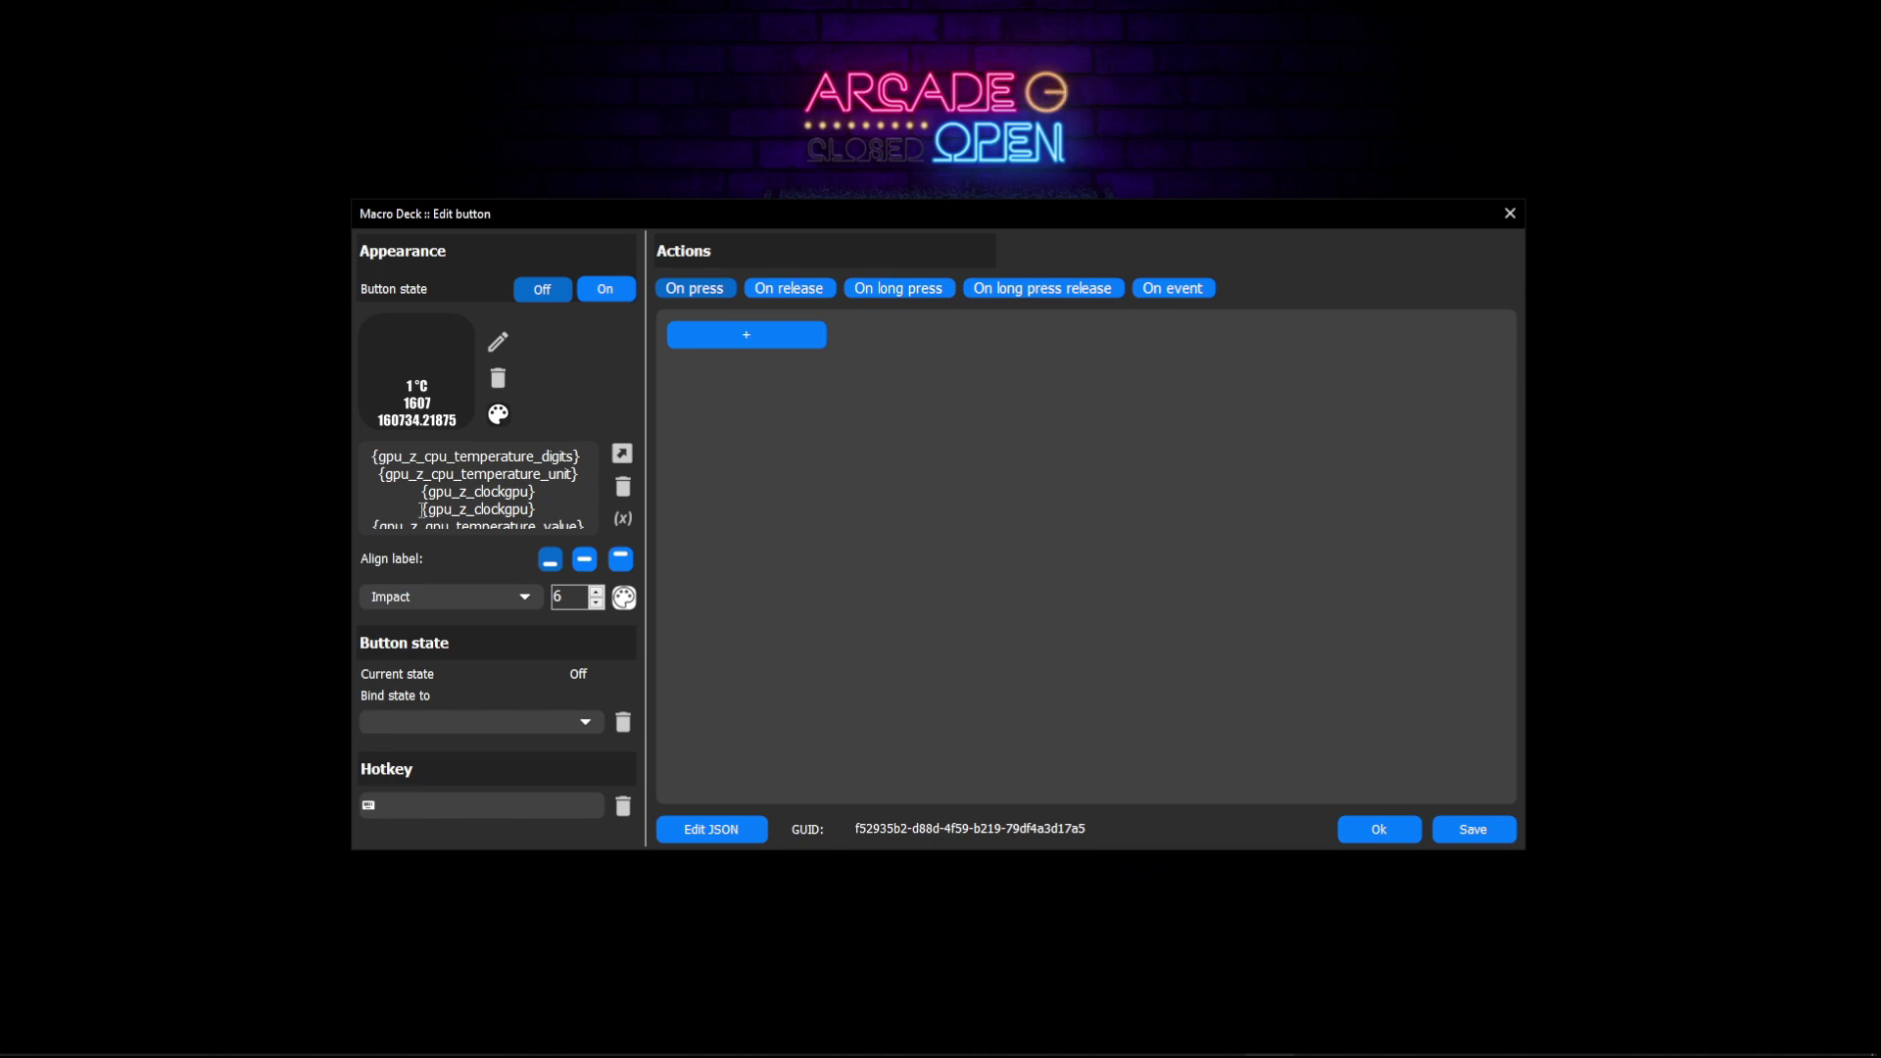
scroll(503, 514, "down", 1)
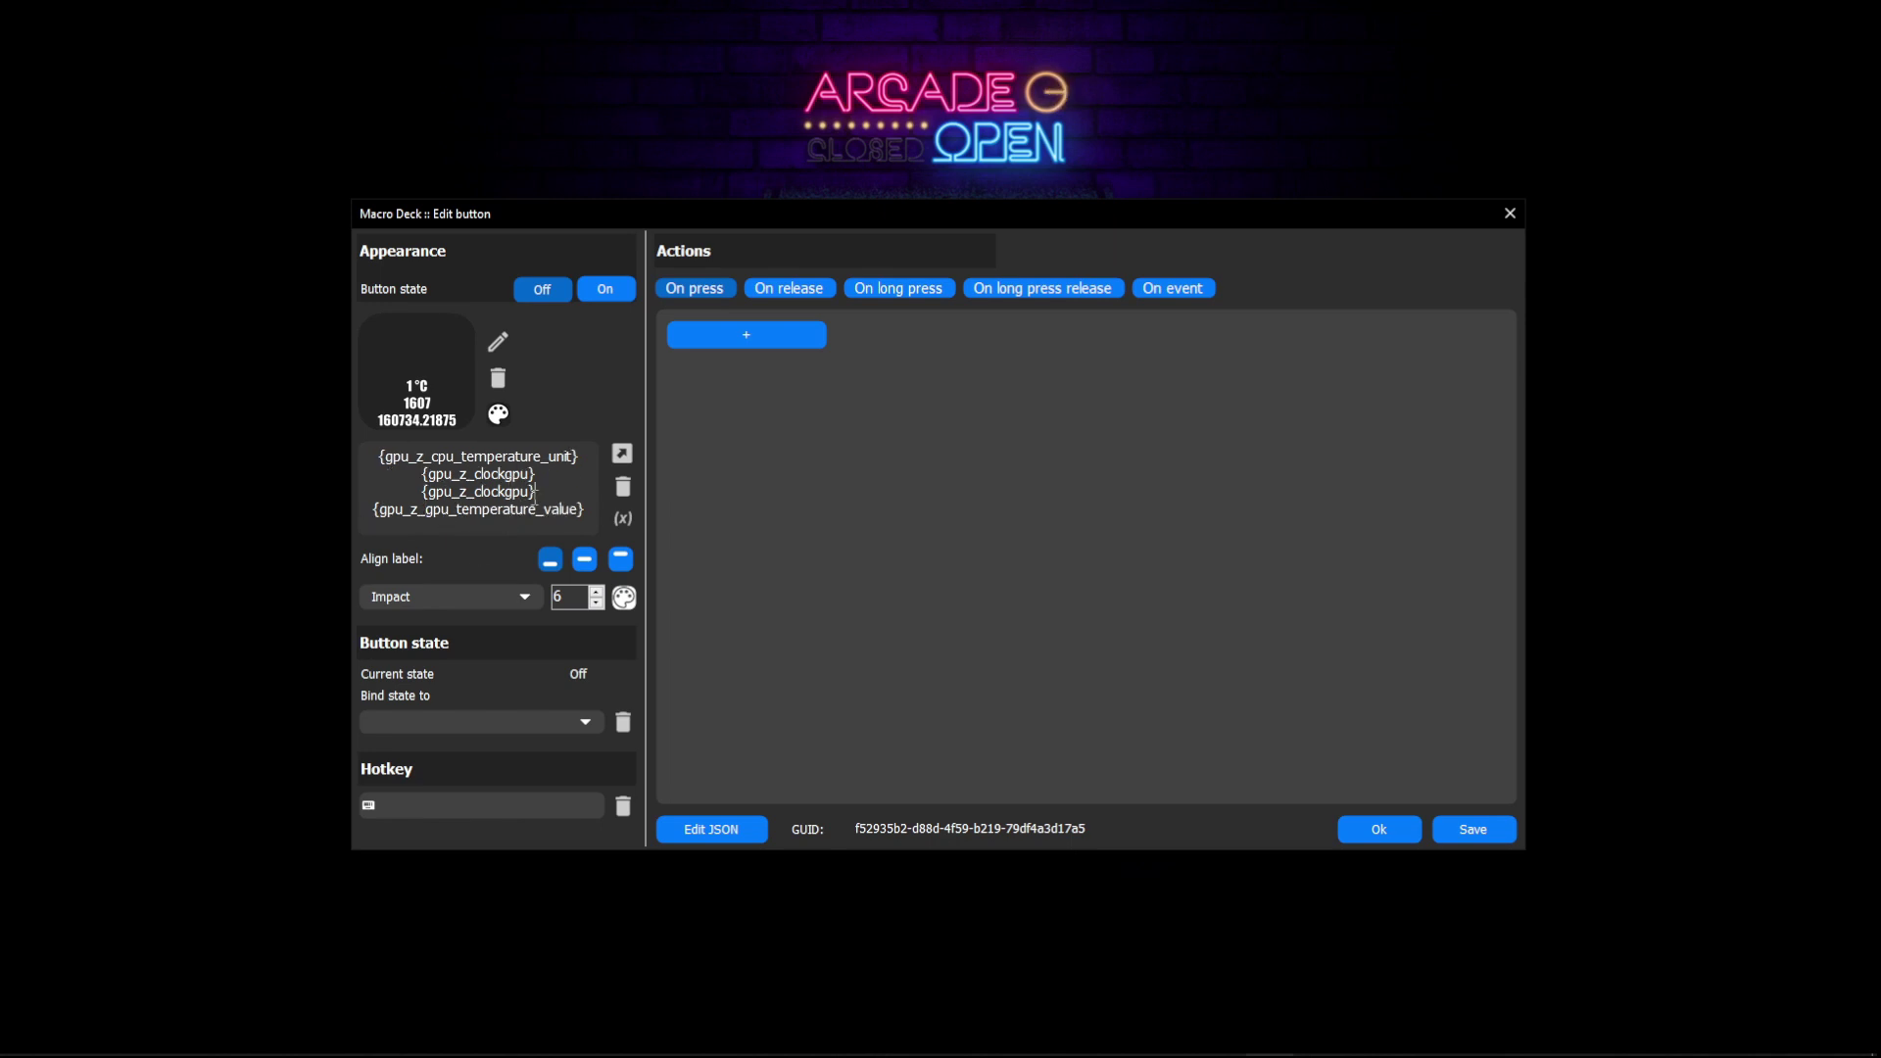
key("Return")
Step: Align the label to the middle of the button and set the button's background to pink (255, 0, 128)
left_click(585, 559)
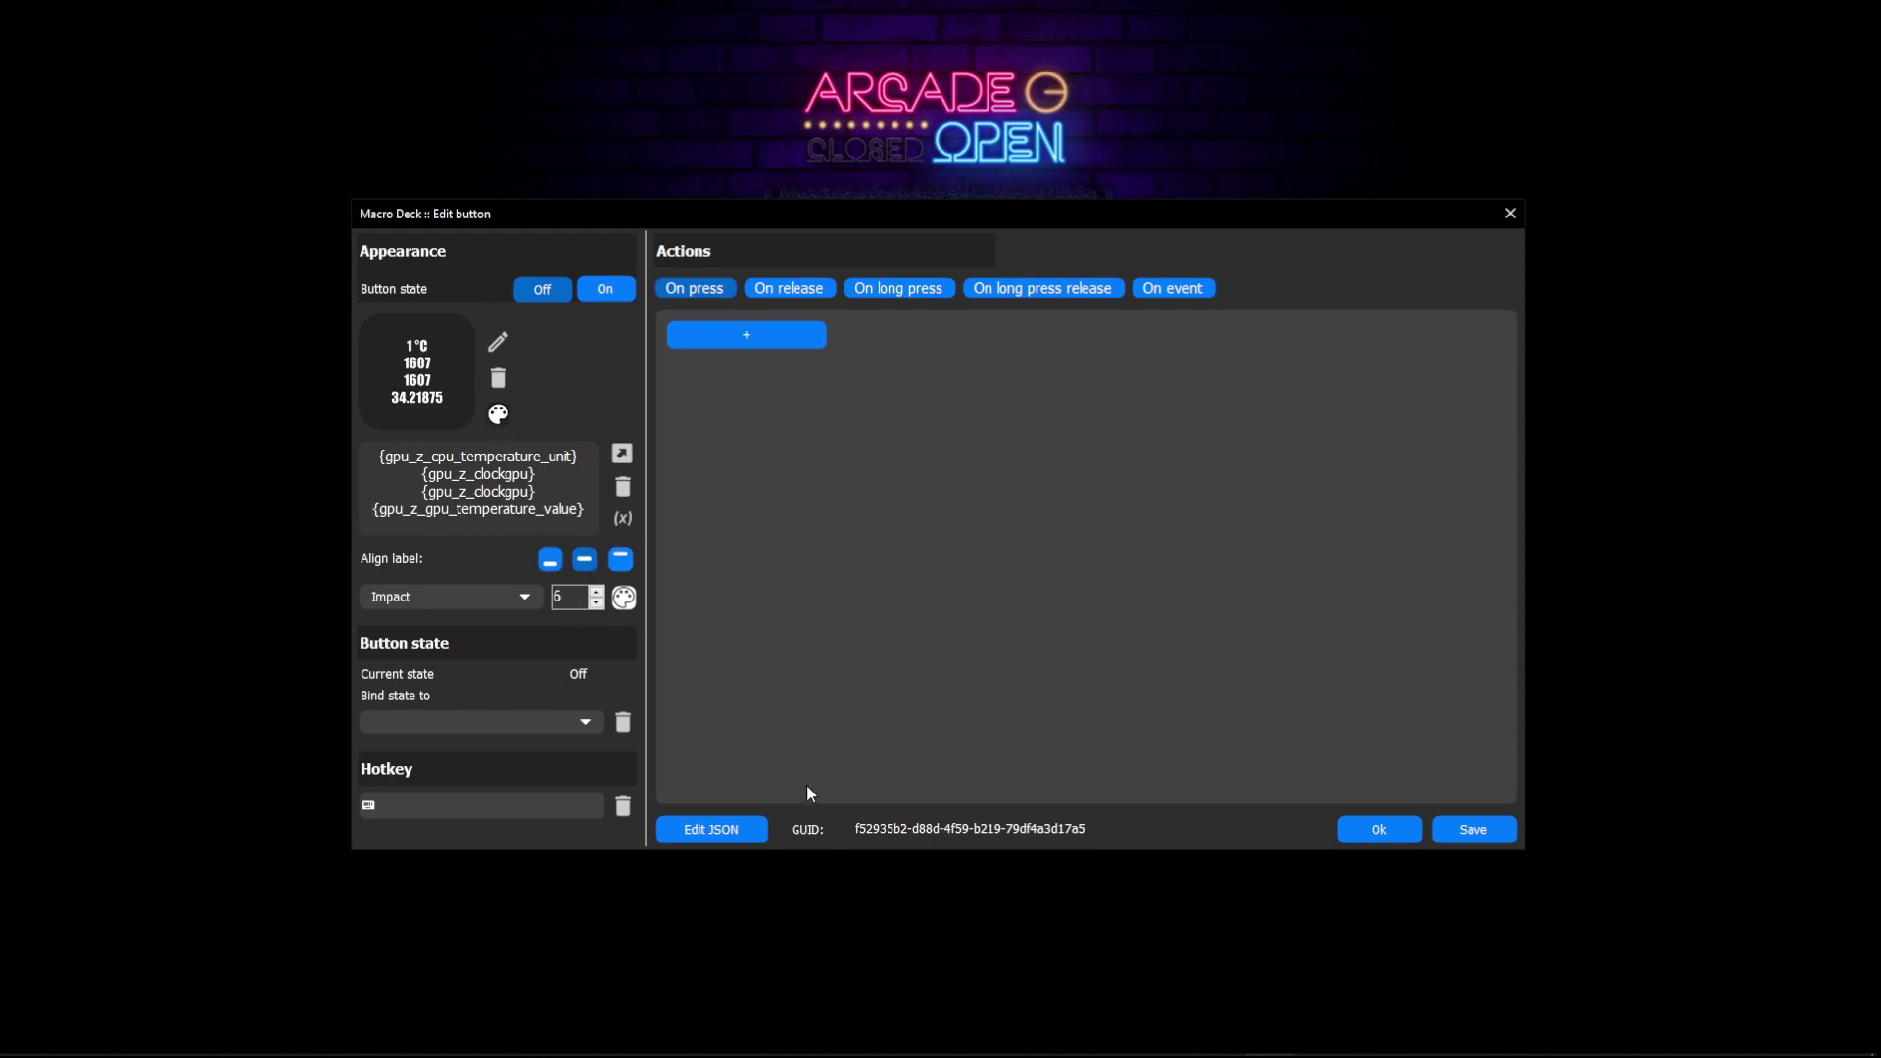
left_click(498, 415)
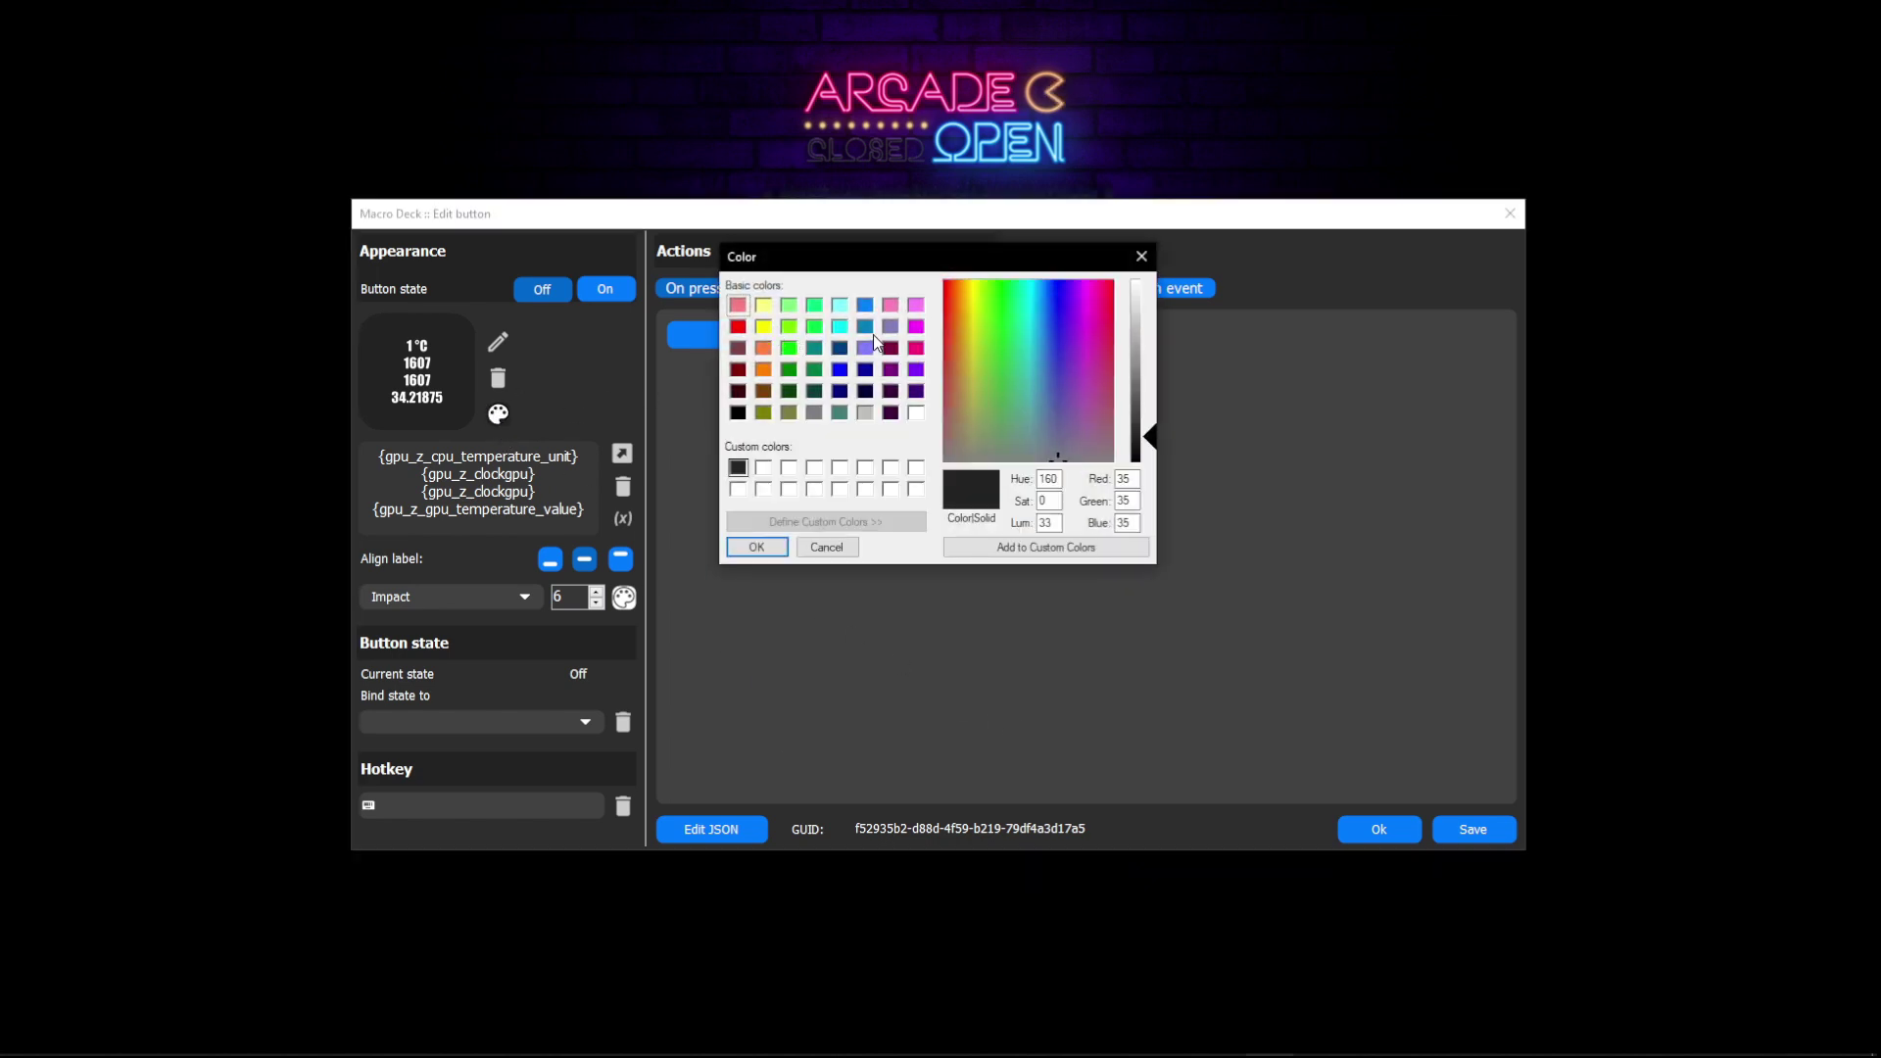
left_click(914, 349)
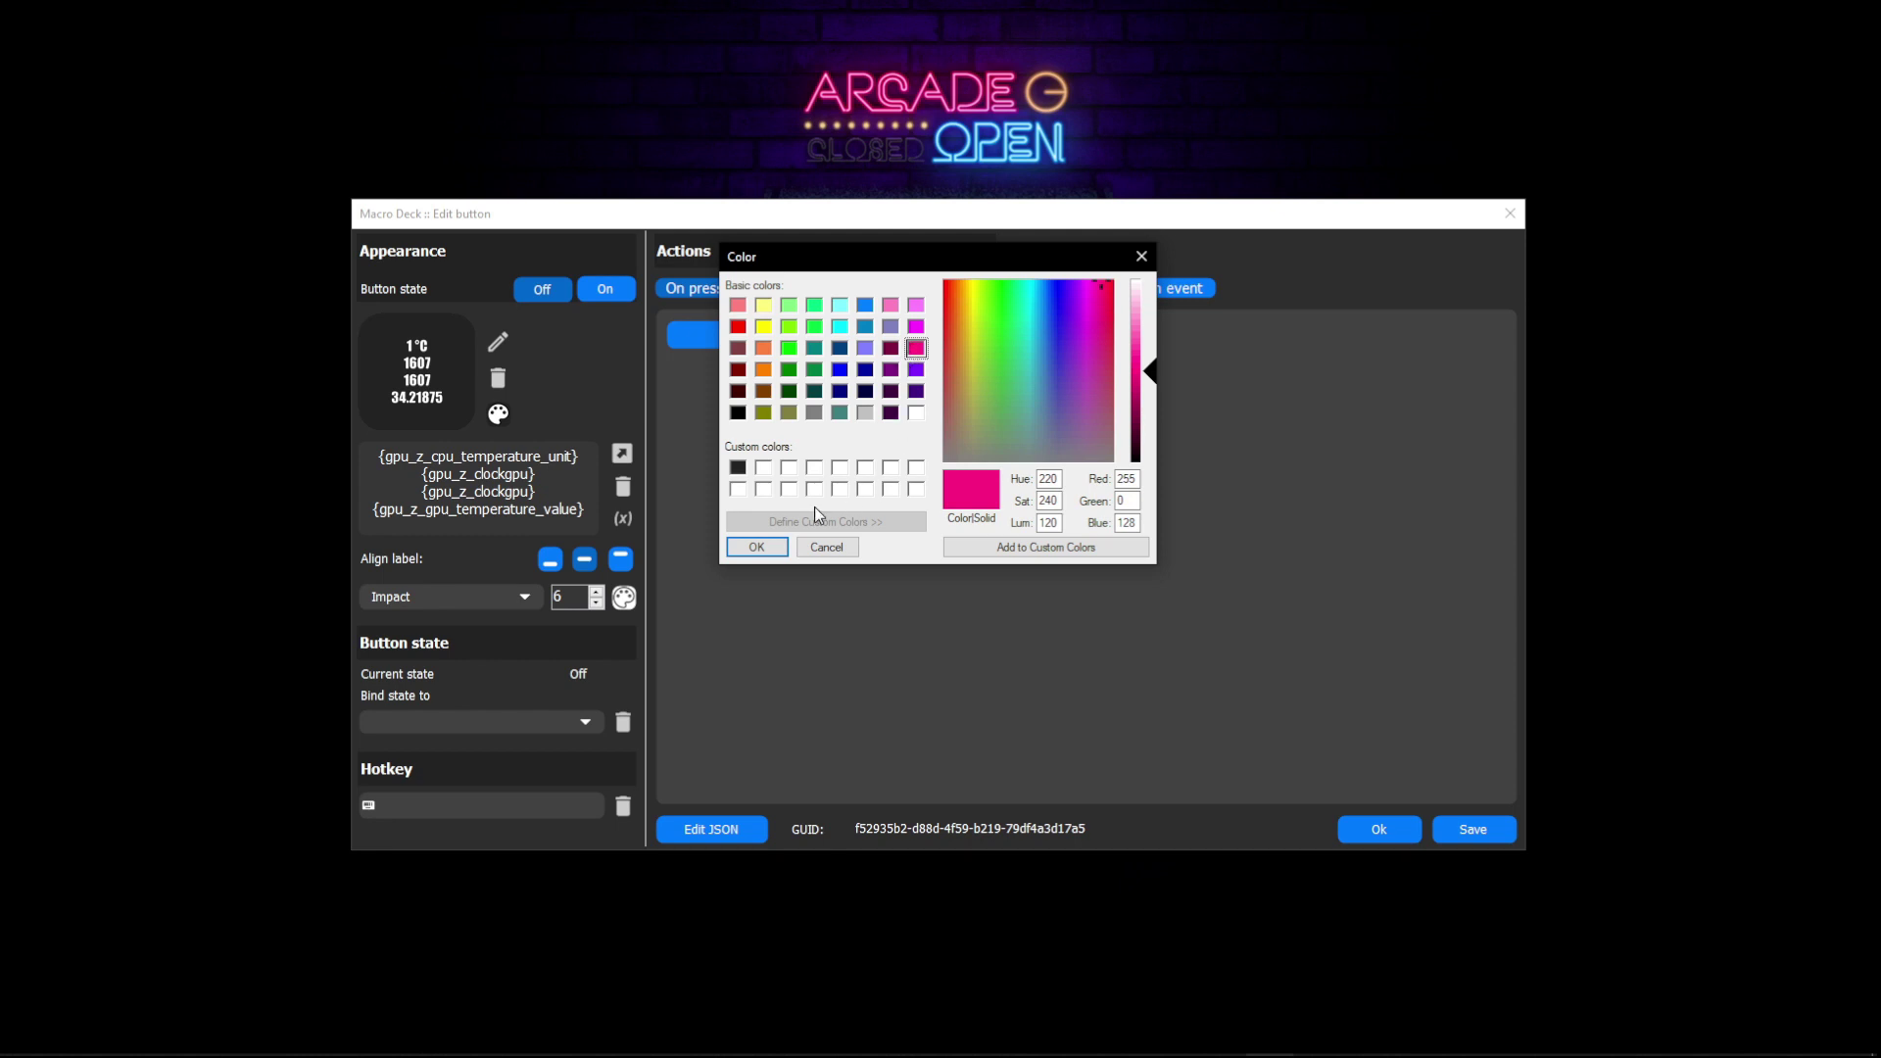
left_click(757, 547)
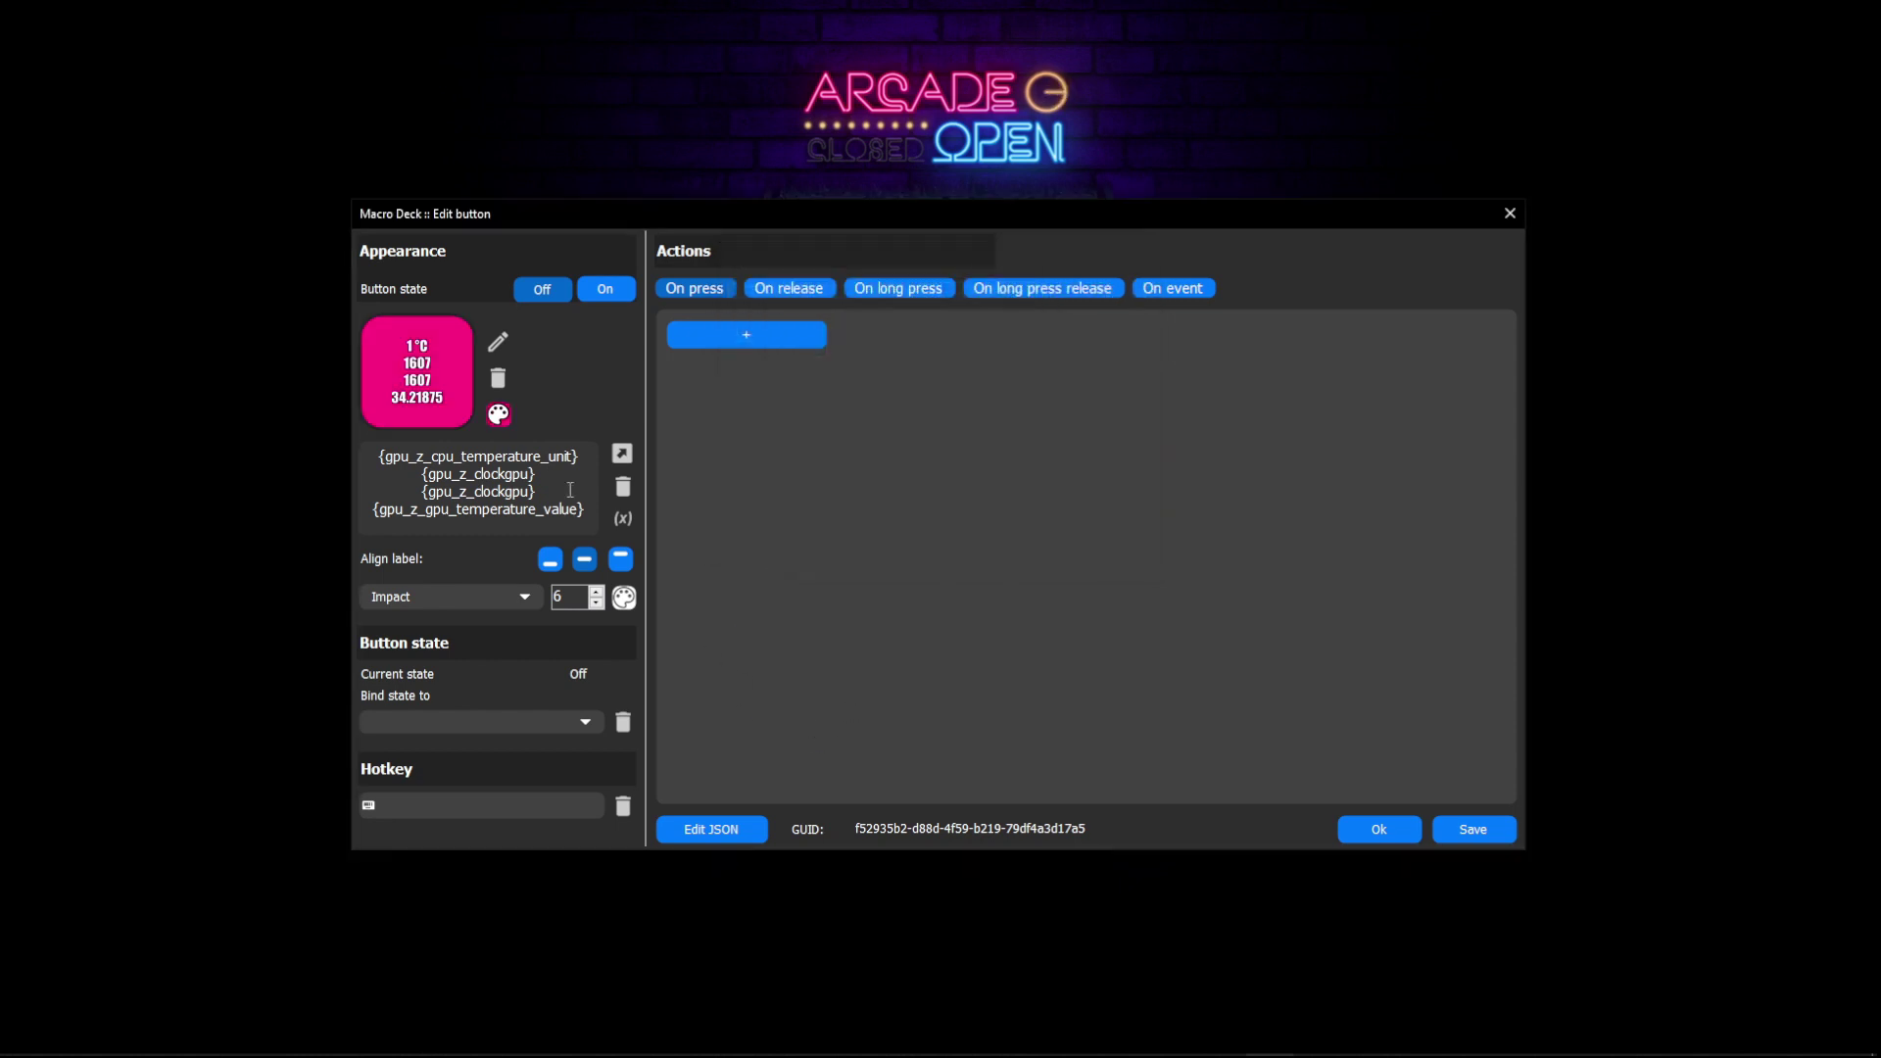
Step: Increase the temperature label's font size to 9 and accept the button's settings
left_click(597, 591)
left_click(597, 591)
left_click(597, 590)
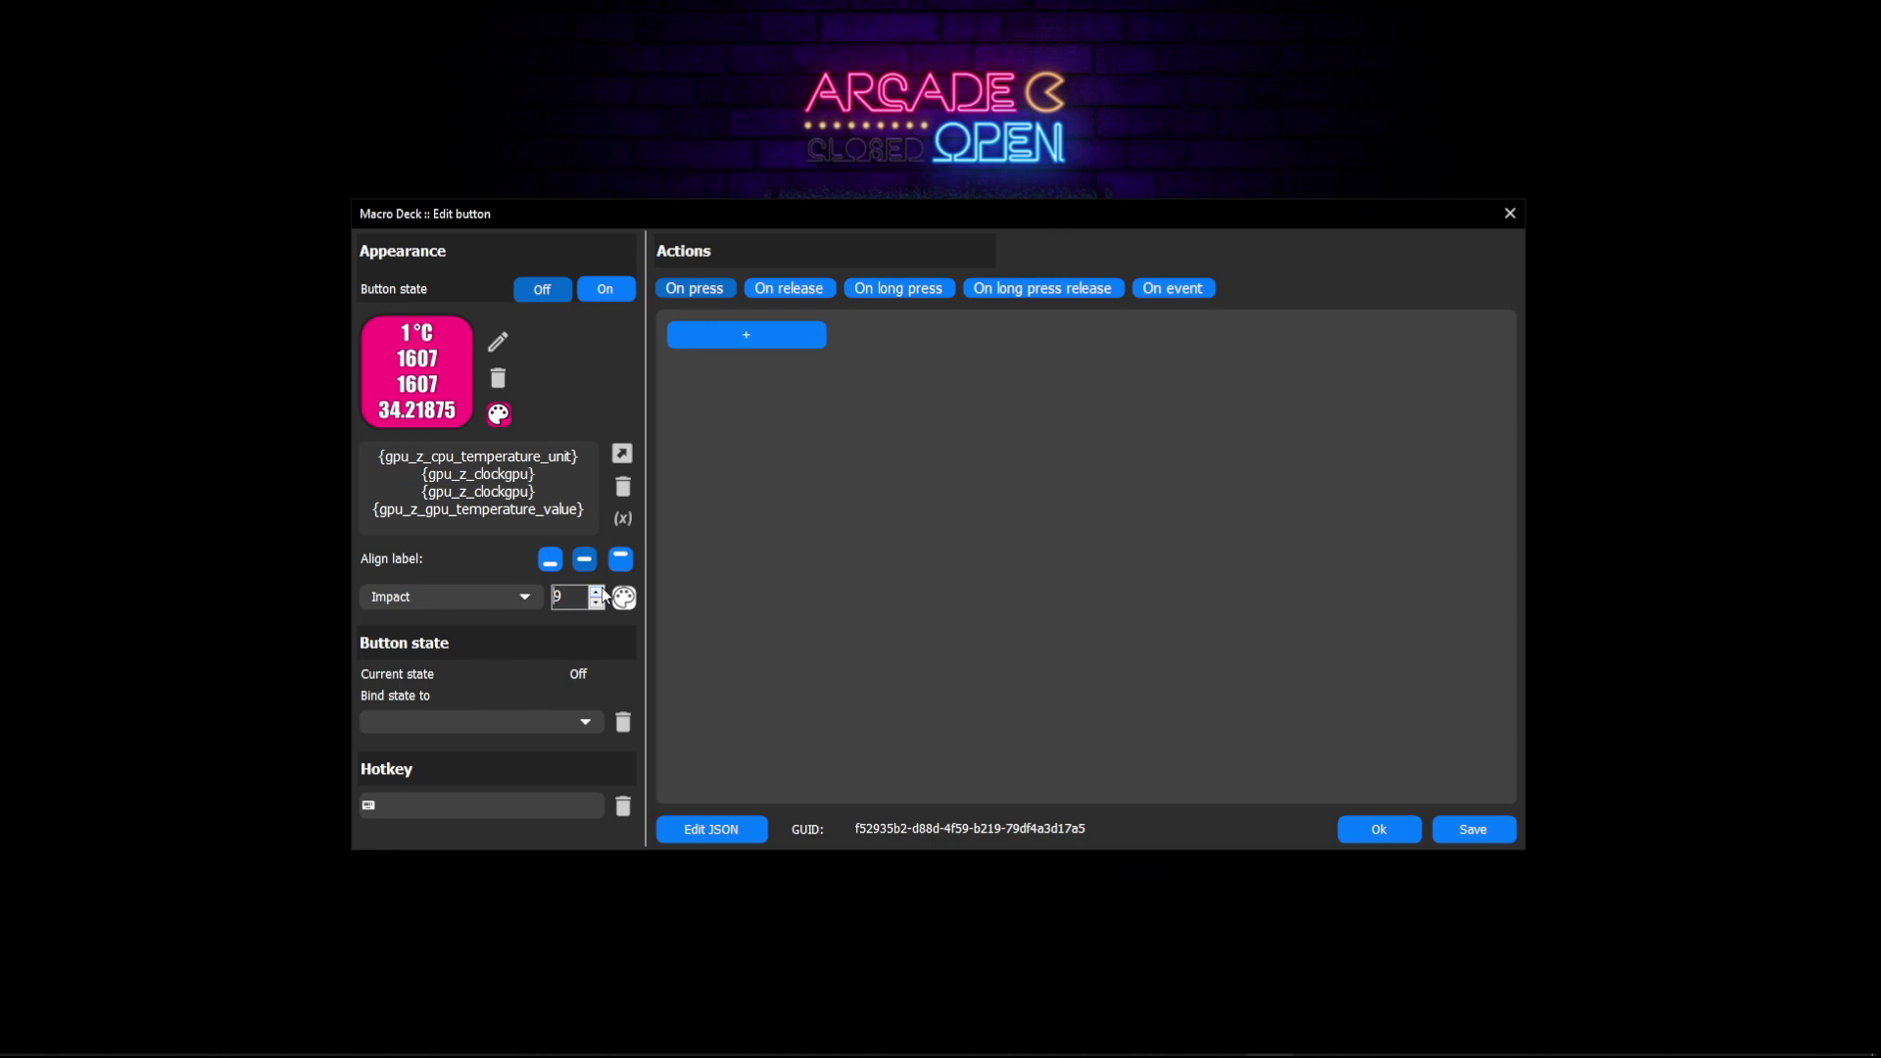
left_click(1391, 828)
right_click(853, 635)
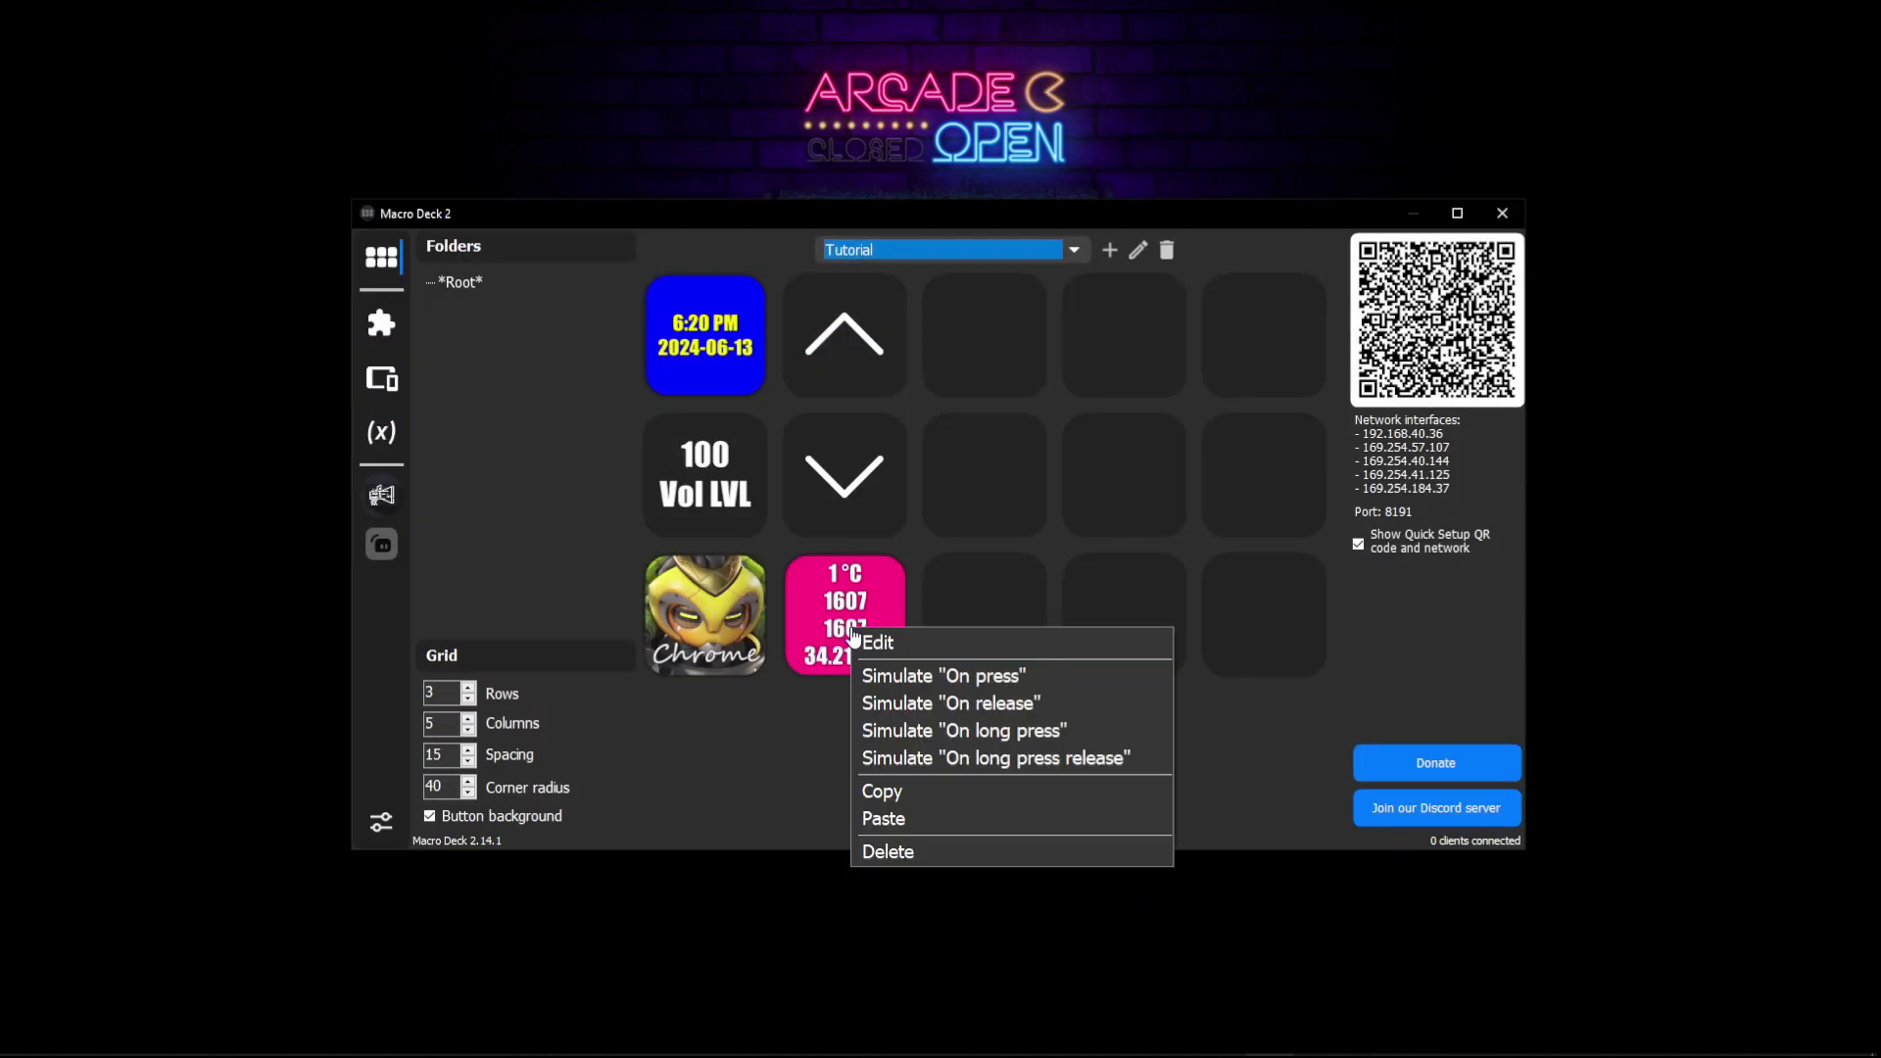
left_click(890, 672)
Step: Edit the empty slot beside the pink button and enter the label "HAVE A NICE DAY" with DAY on a second line
right_click(975, 599)
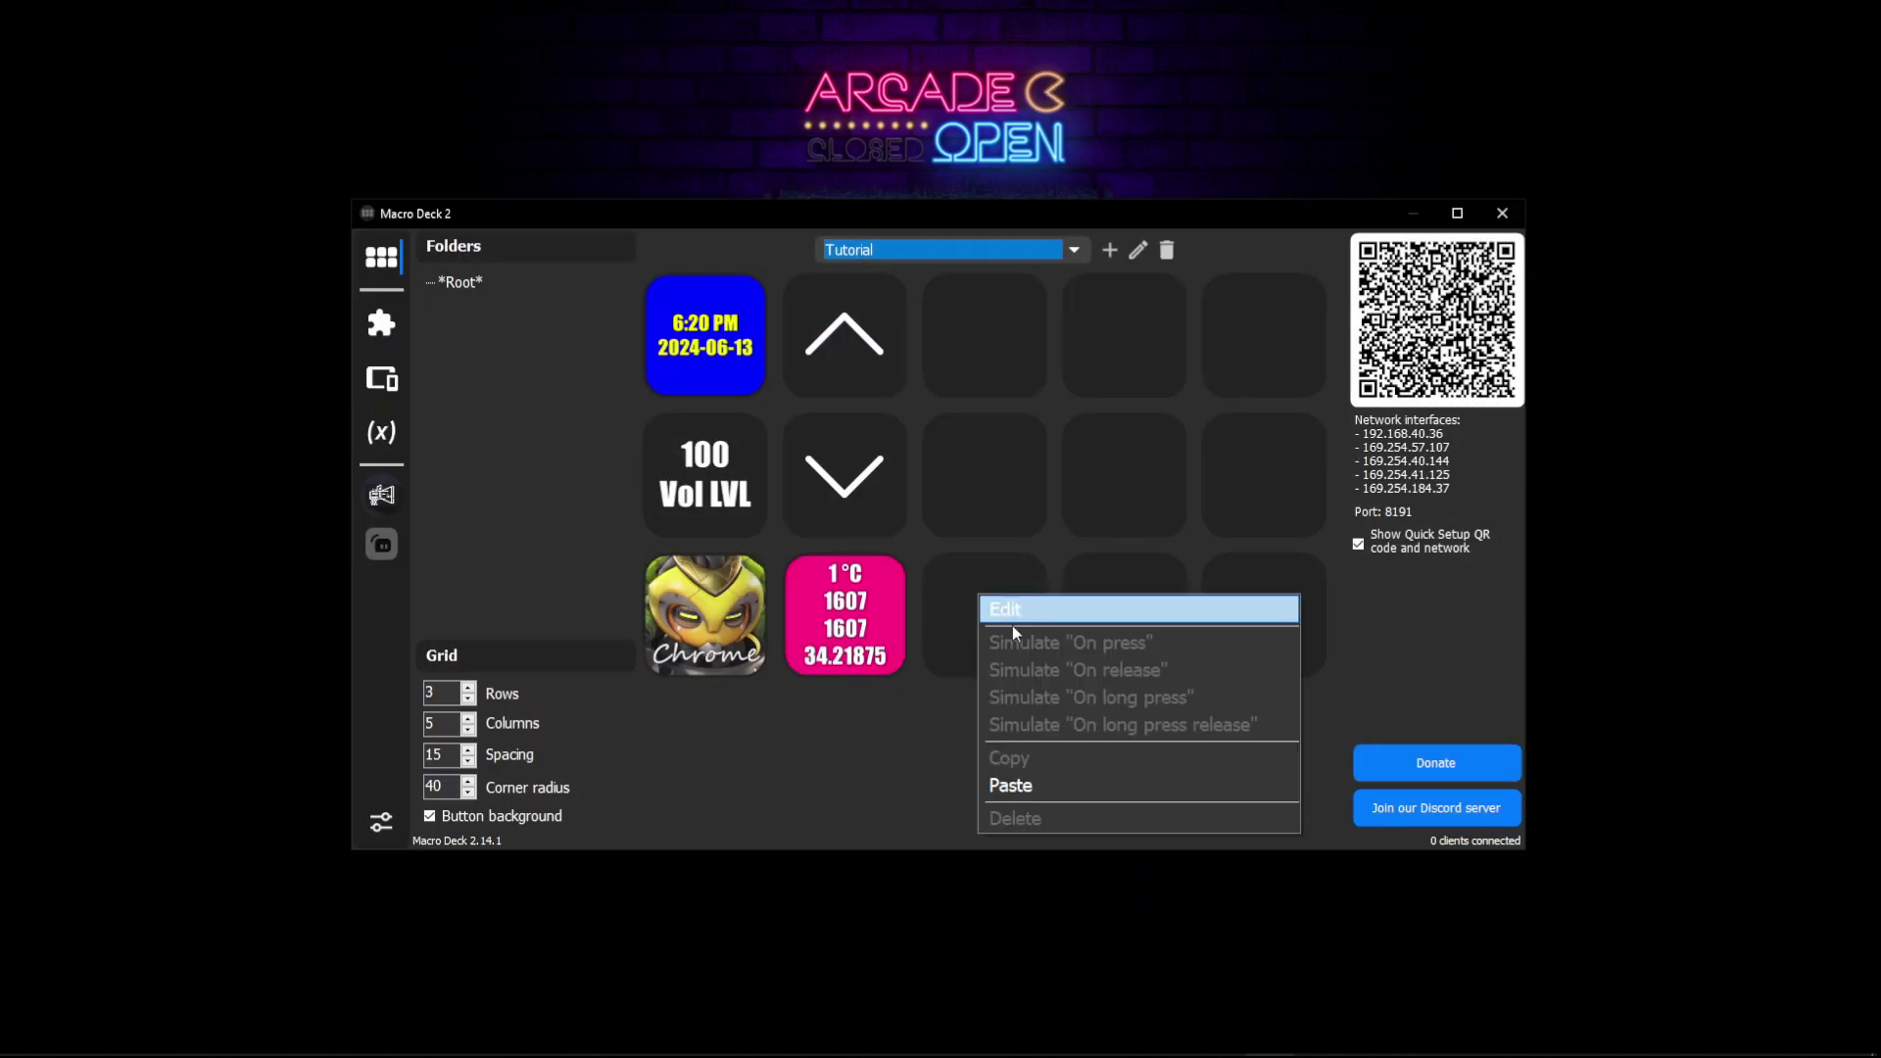
left_click(1021, 607)
left_click(448, 391)
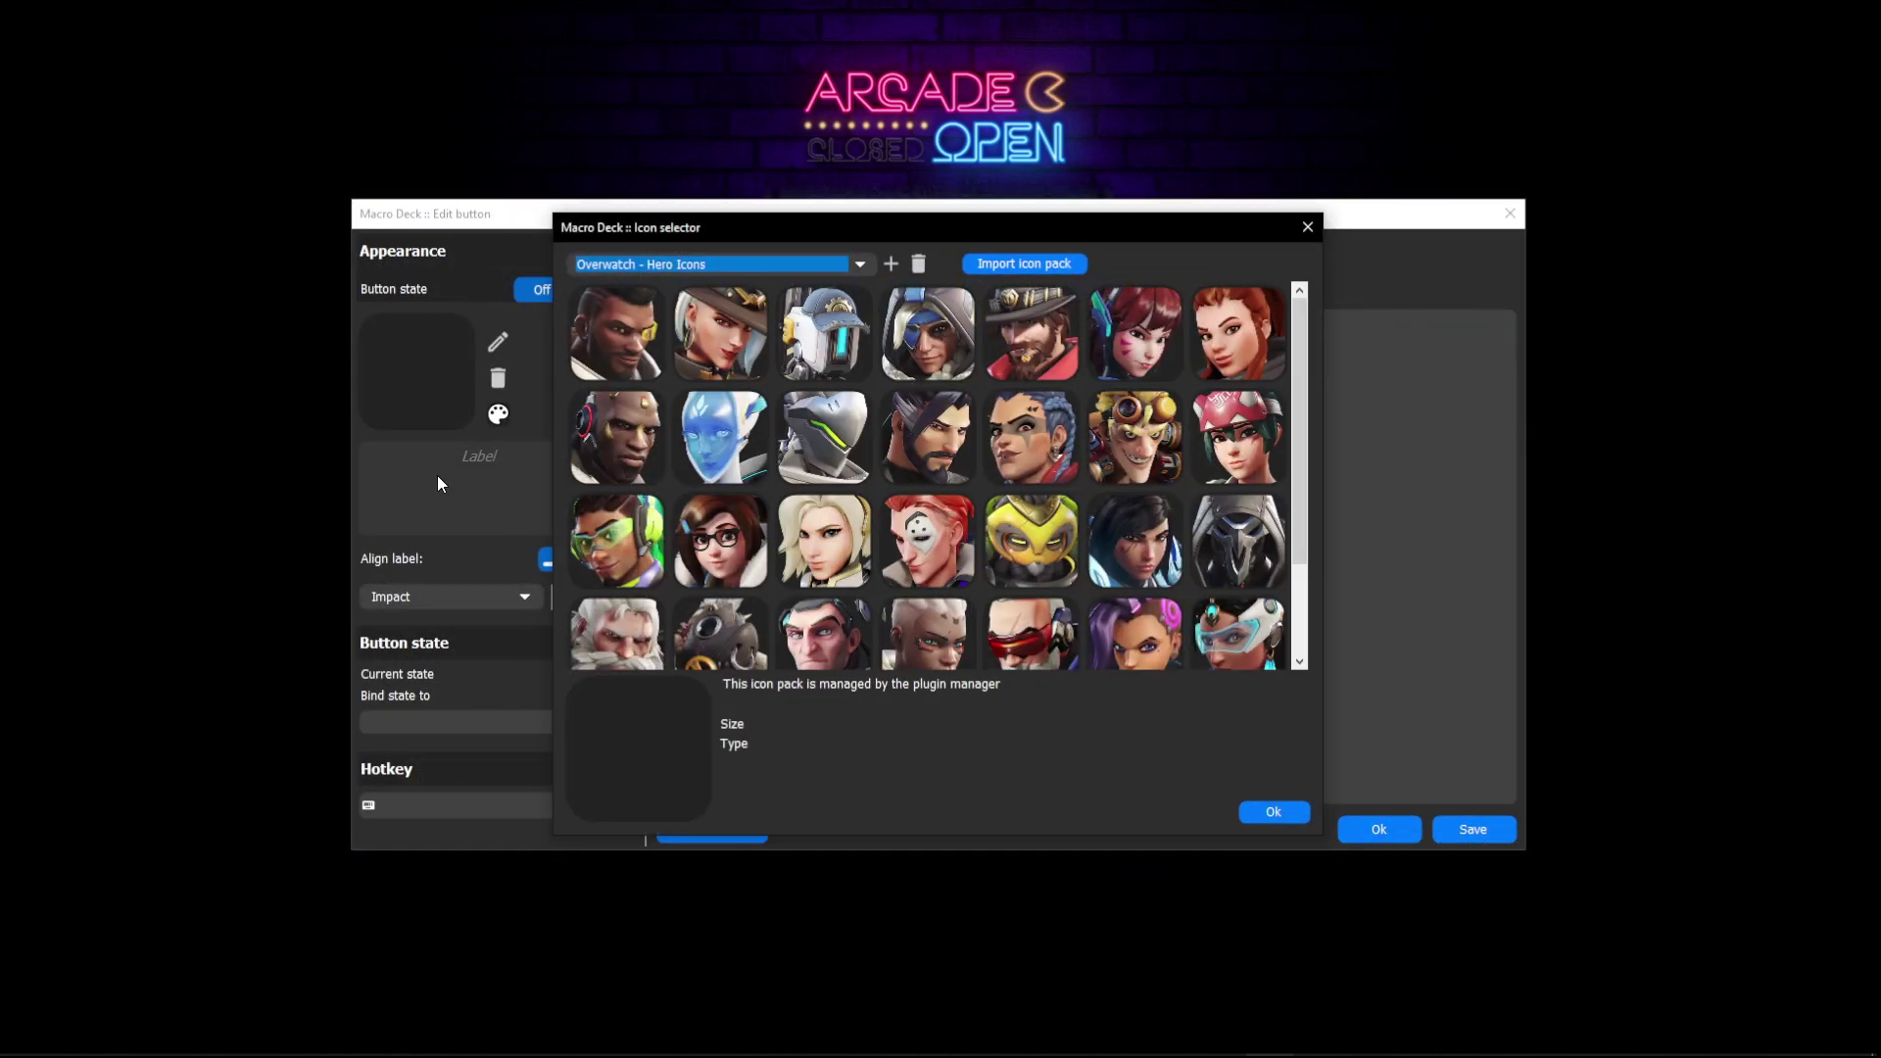
left_click(1307, 226)
left_click(503, 466)
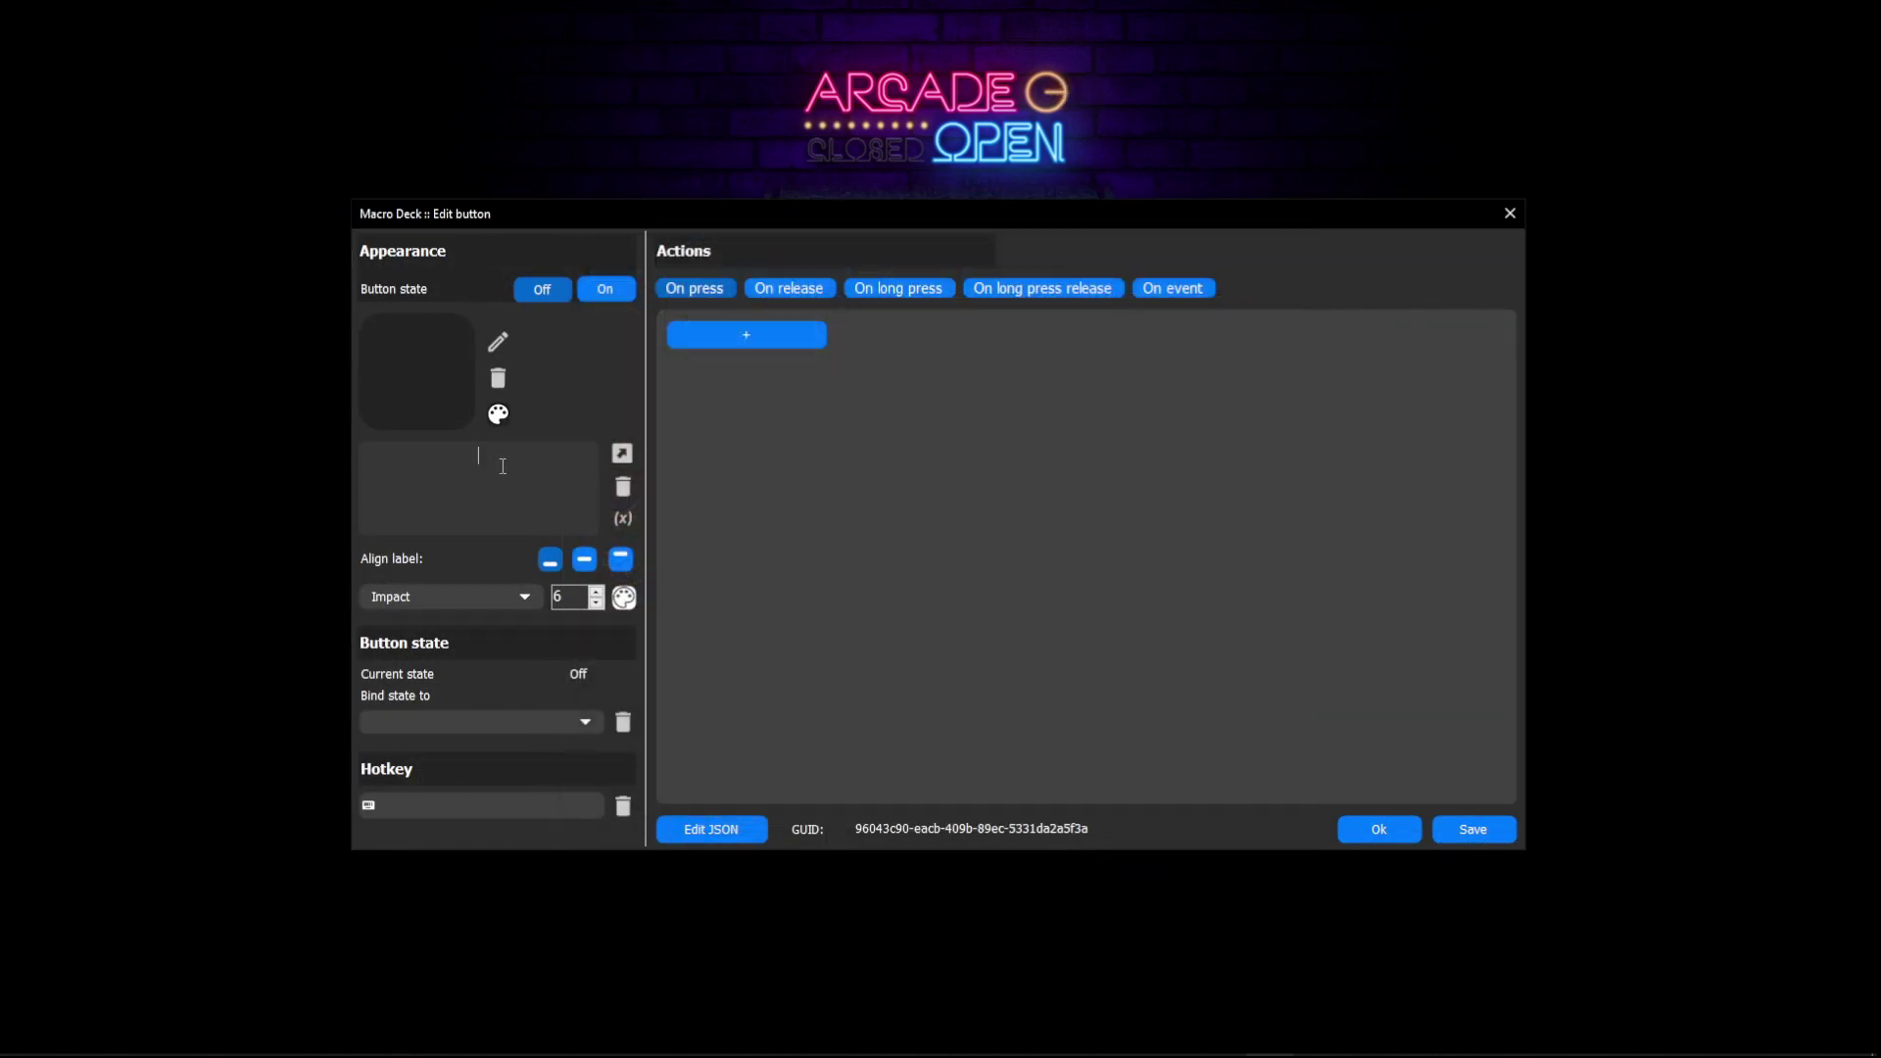
type("HAVE A NICE")
key("Return")
type("DAY")
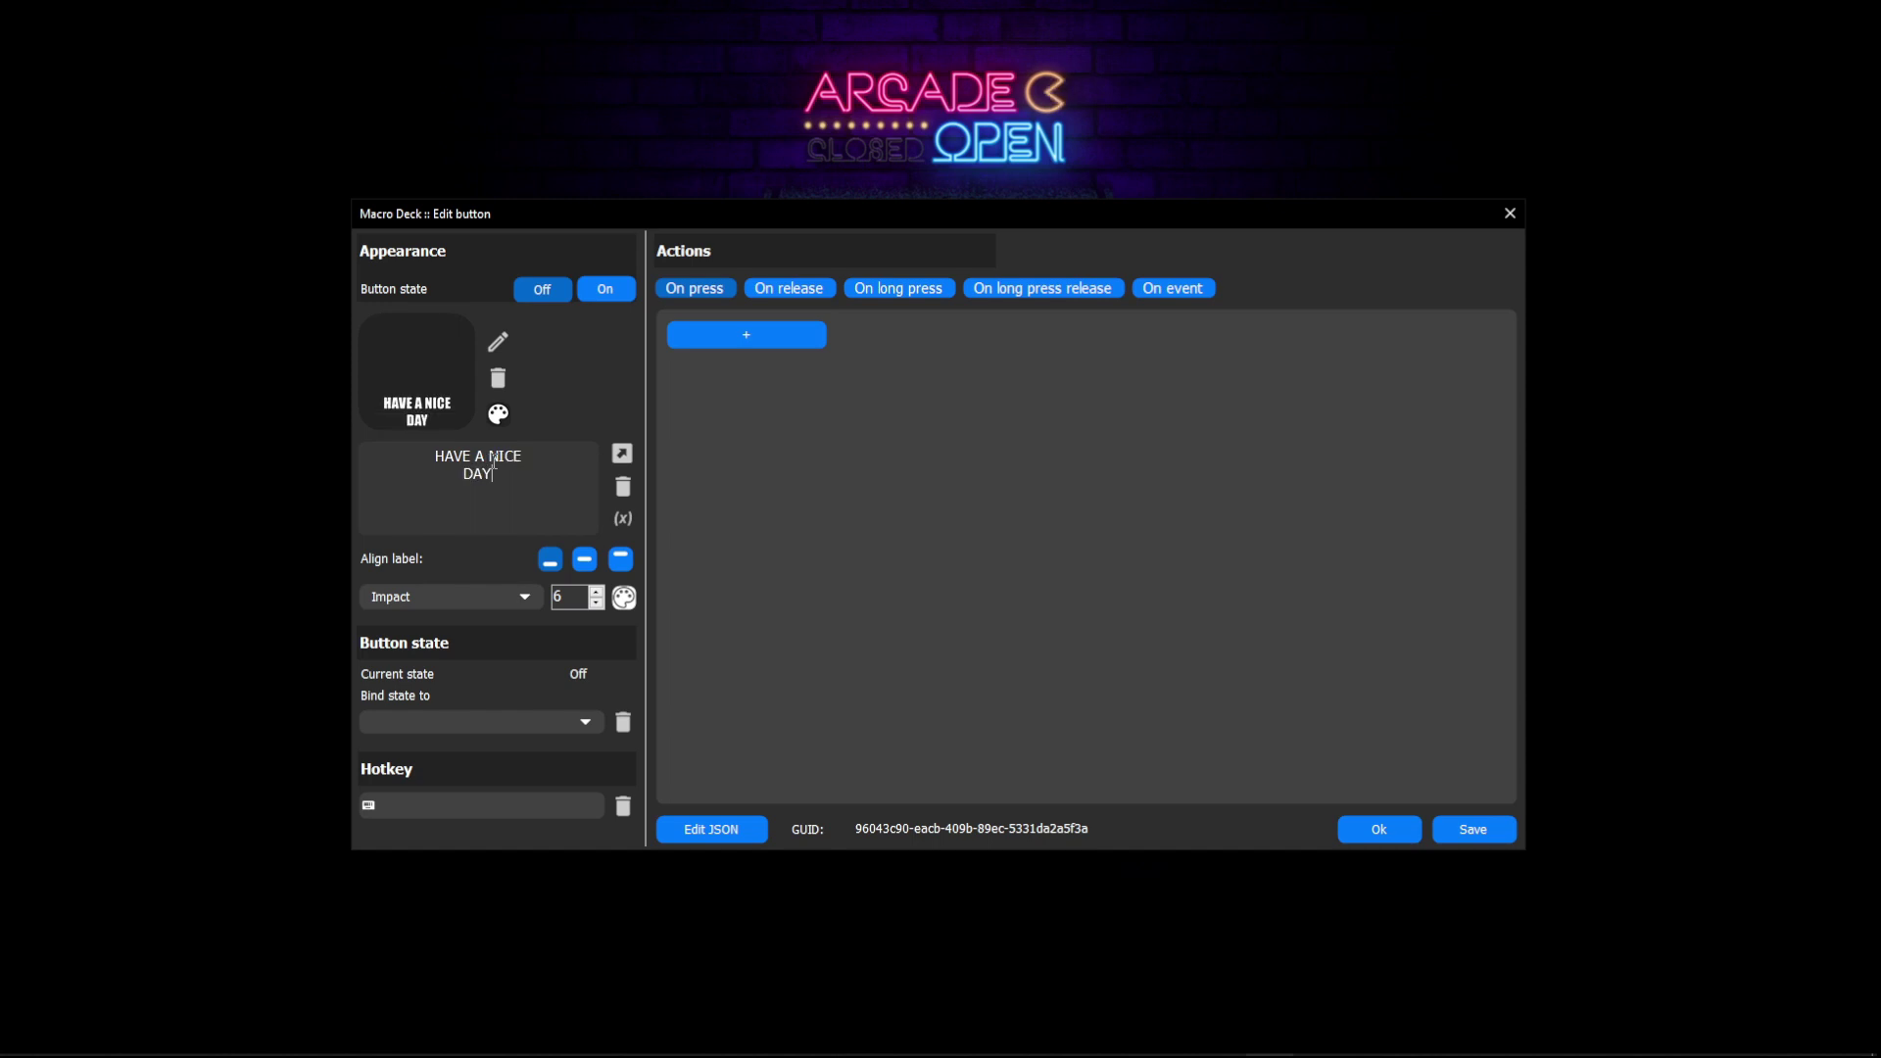
Step: Change the "HAVE A NICE DAY" label's font to Sylfaen at size 7
left_click(524, 597)
scroll(417, 458, "down", 15)
left_click(419, 502)
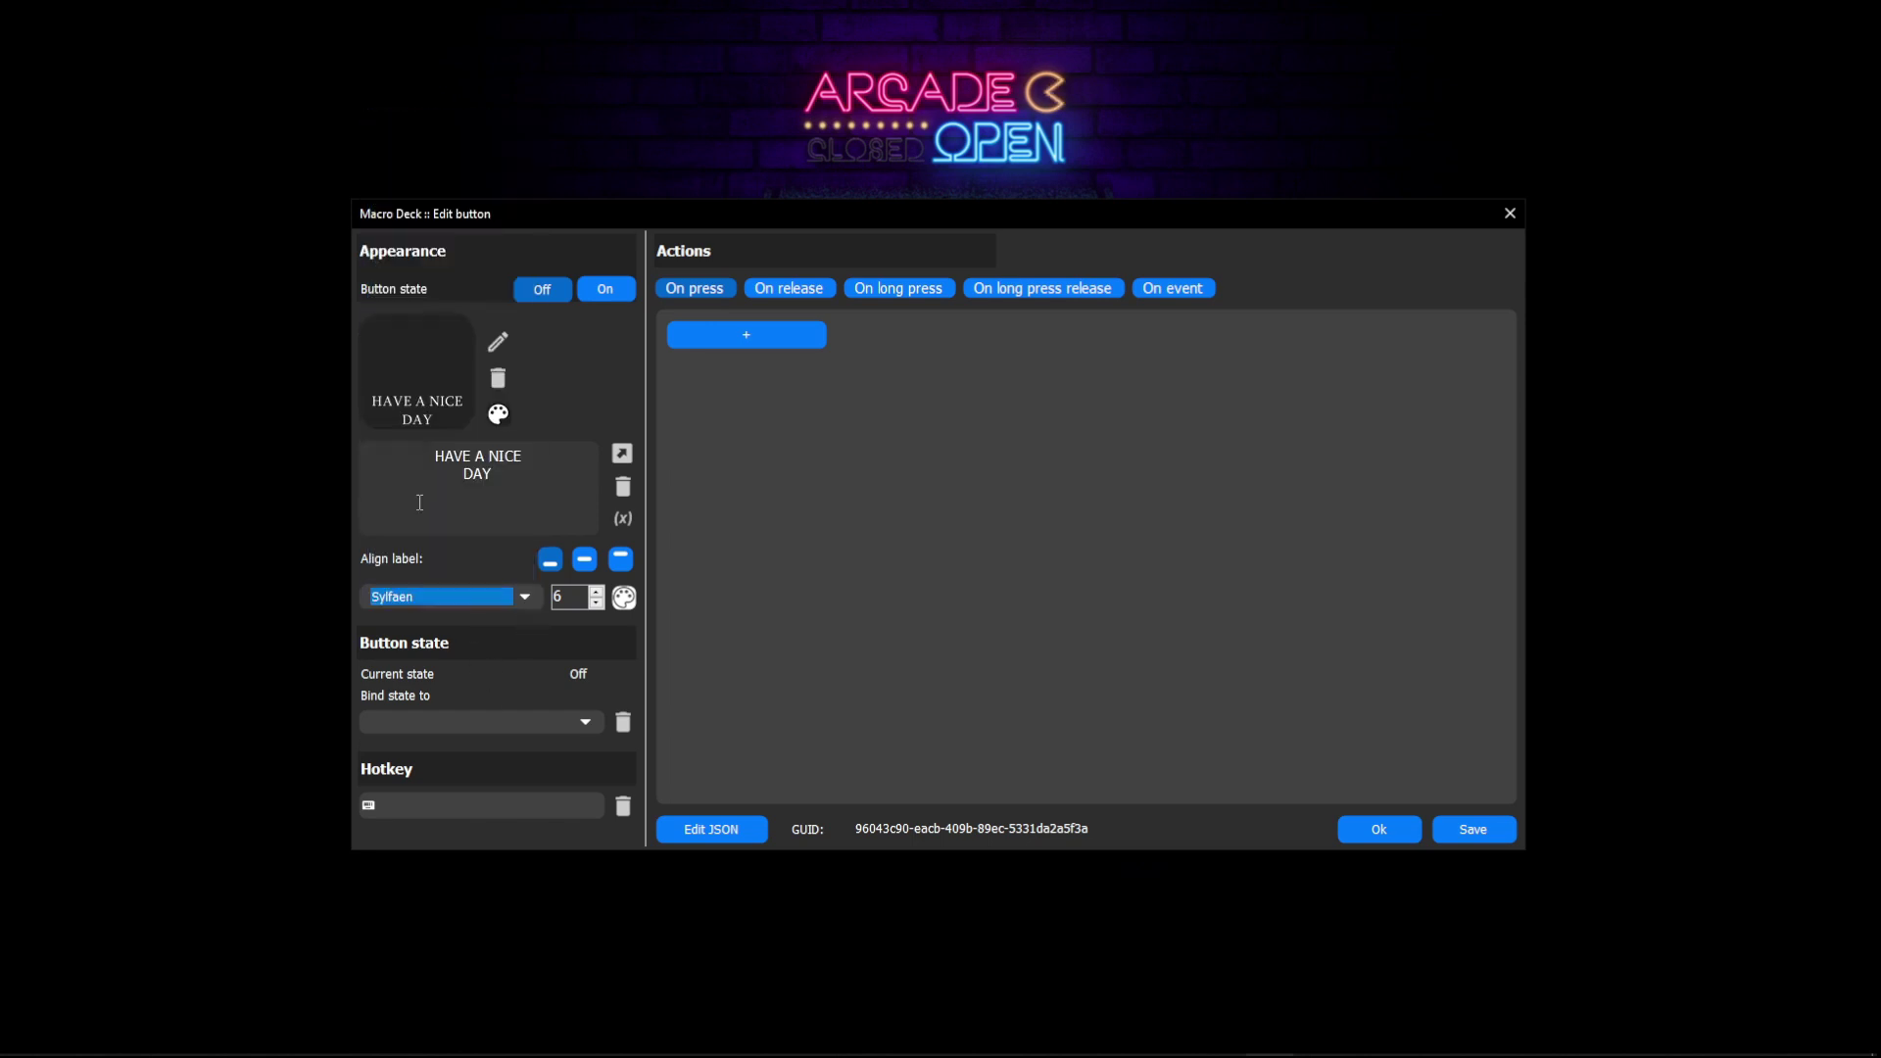
left_click(597, 591)
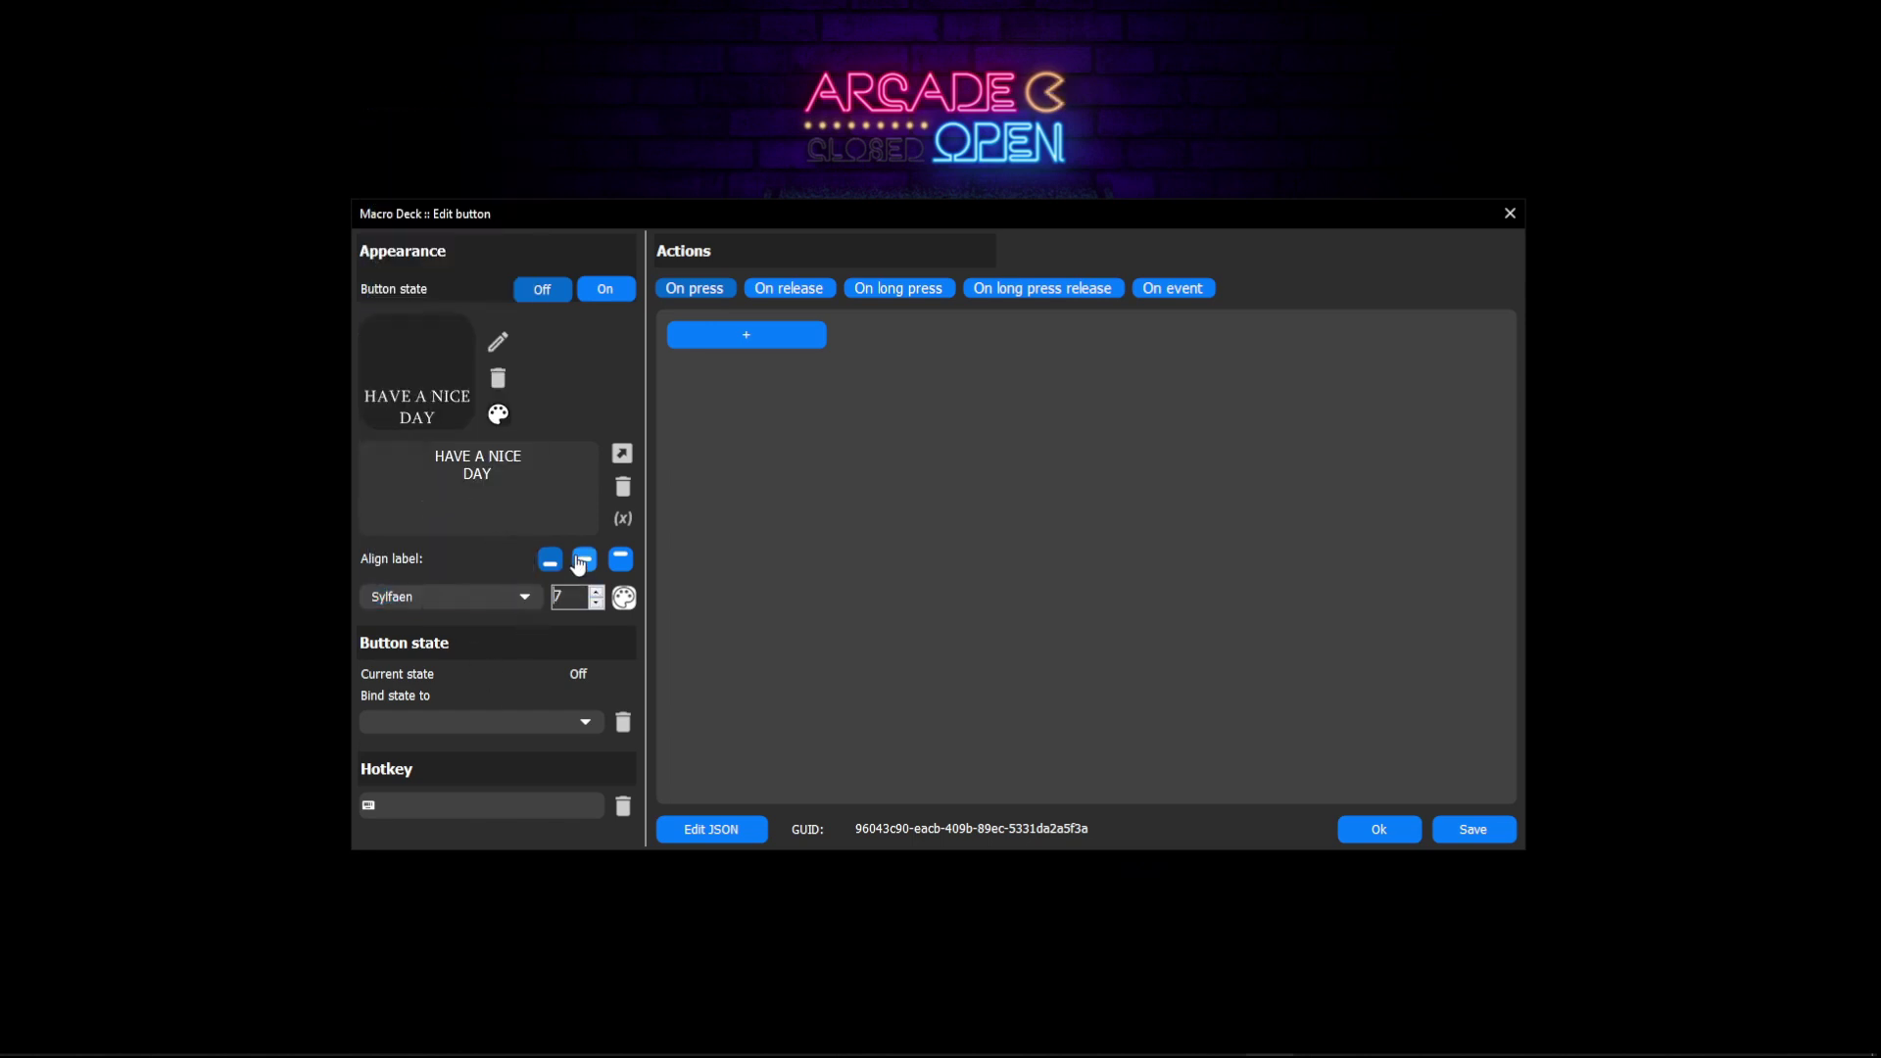
Step: Align the label to the middle of the button and colour its text bright green
left_click(627, 599)
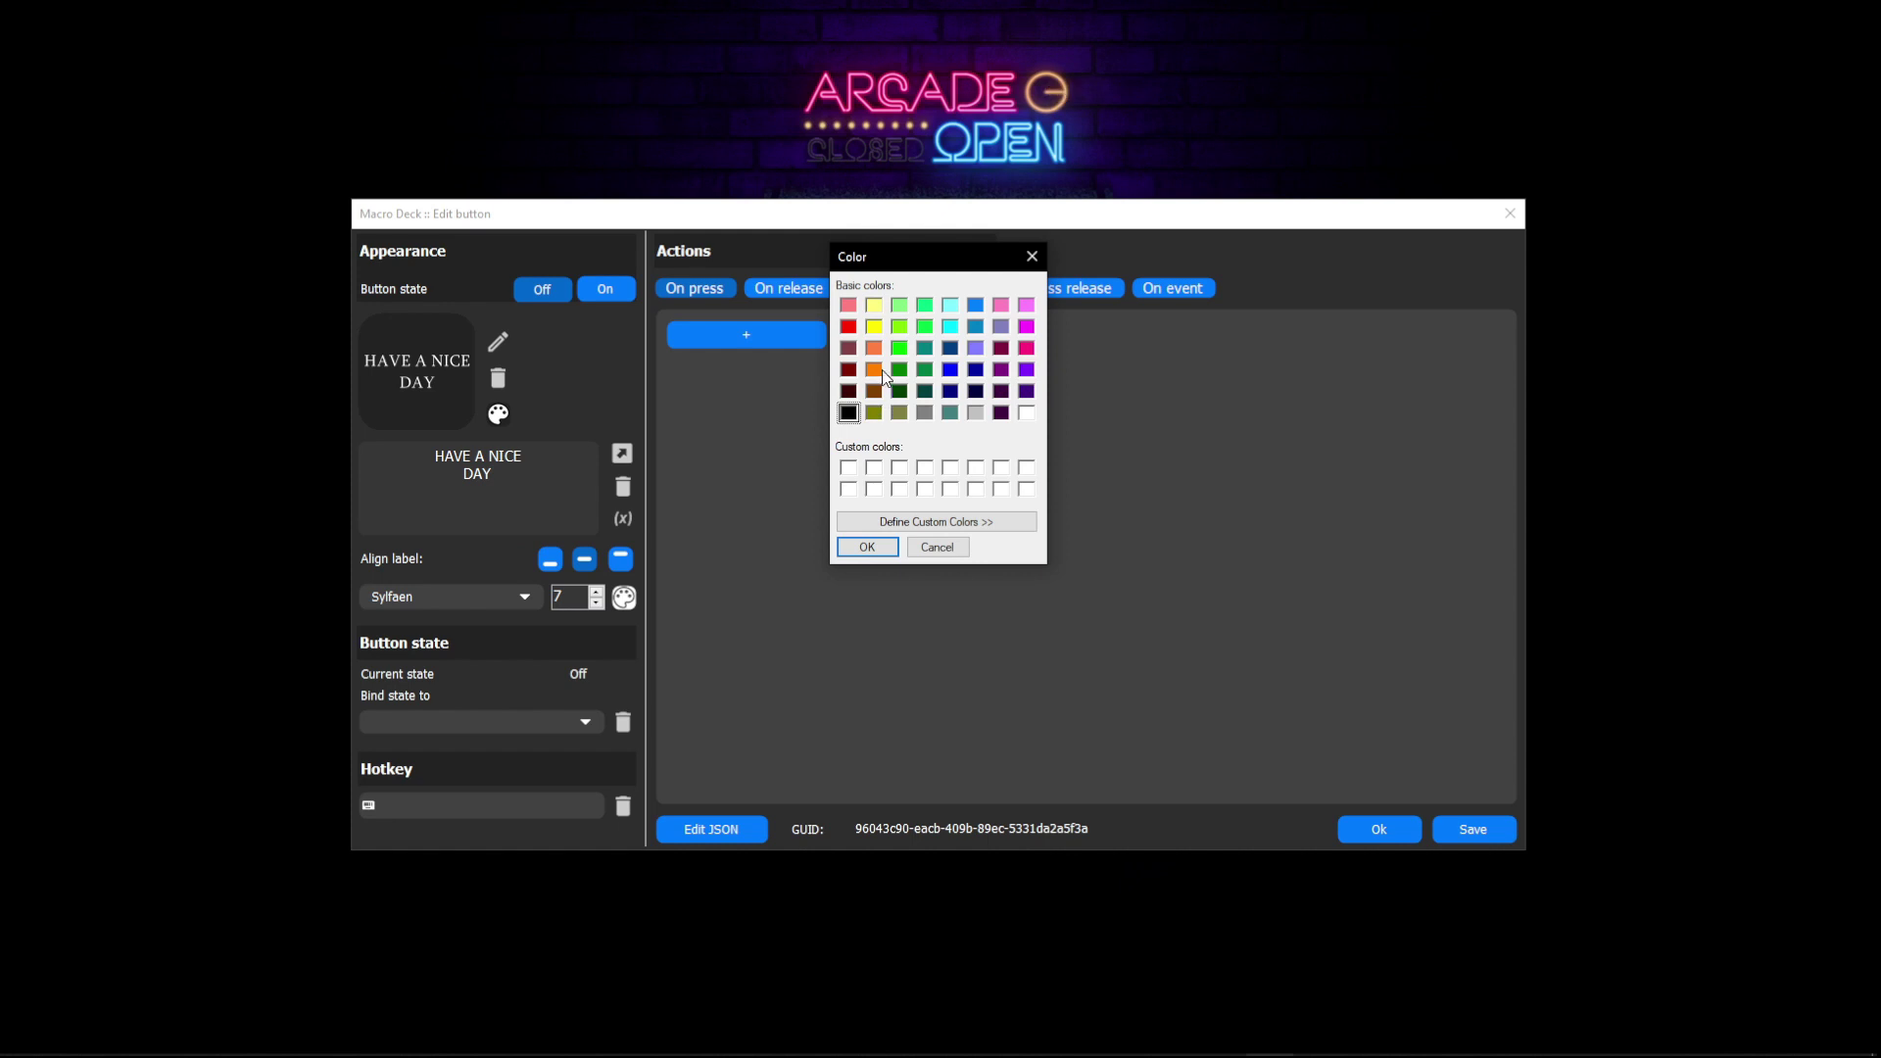
left_click(899, 347)
left_click(888, 547)
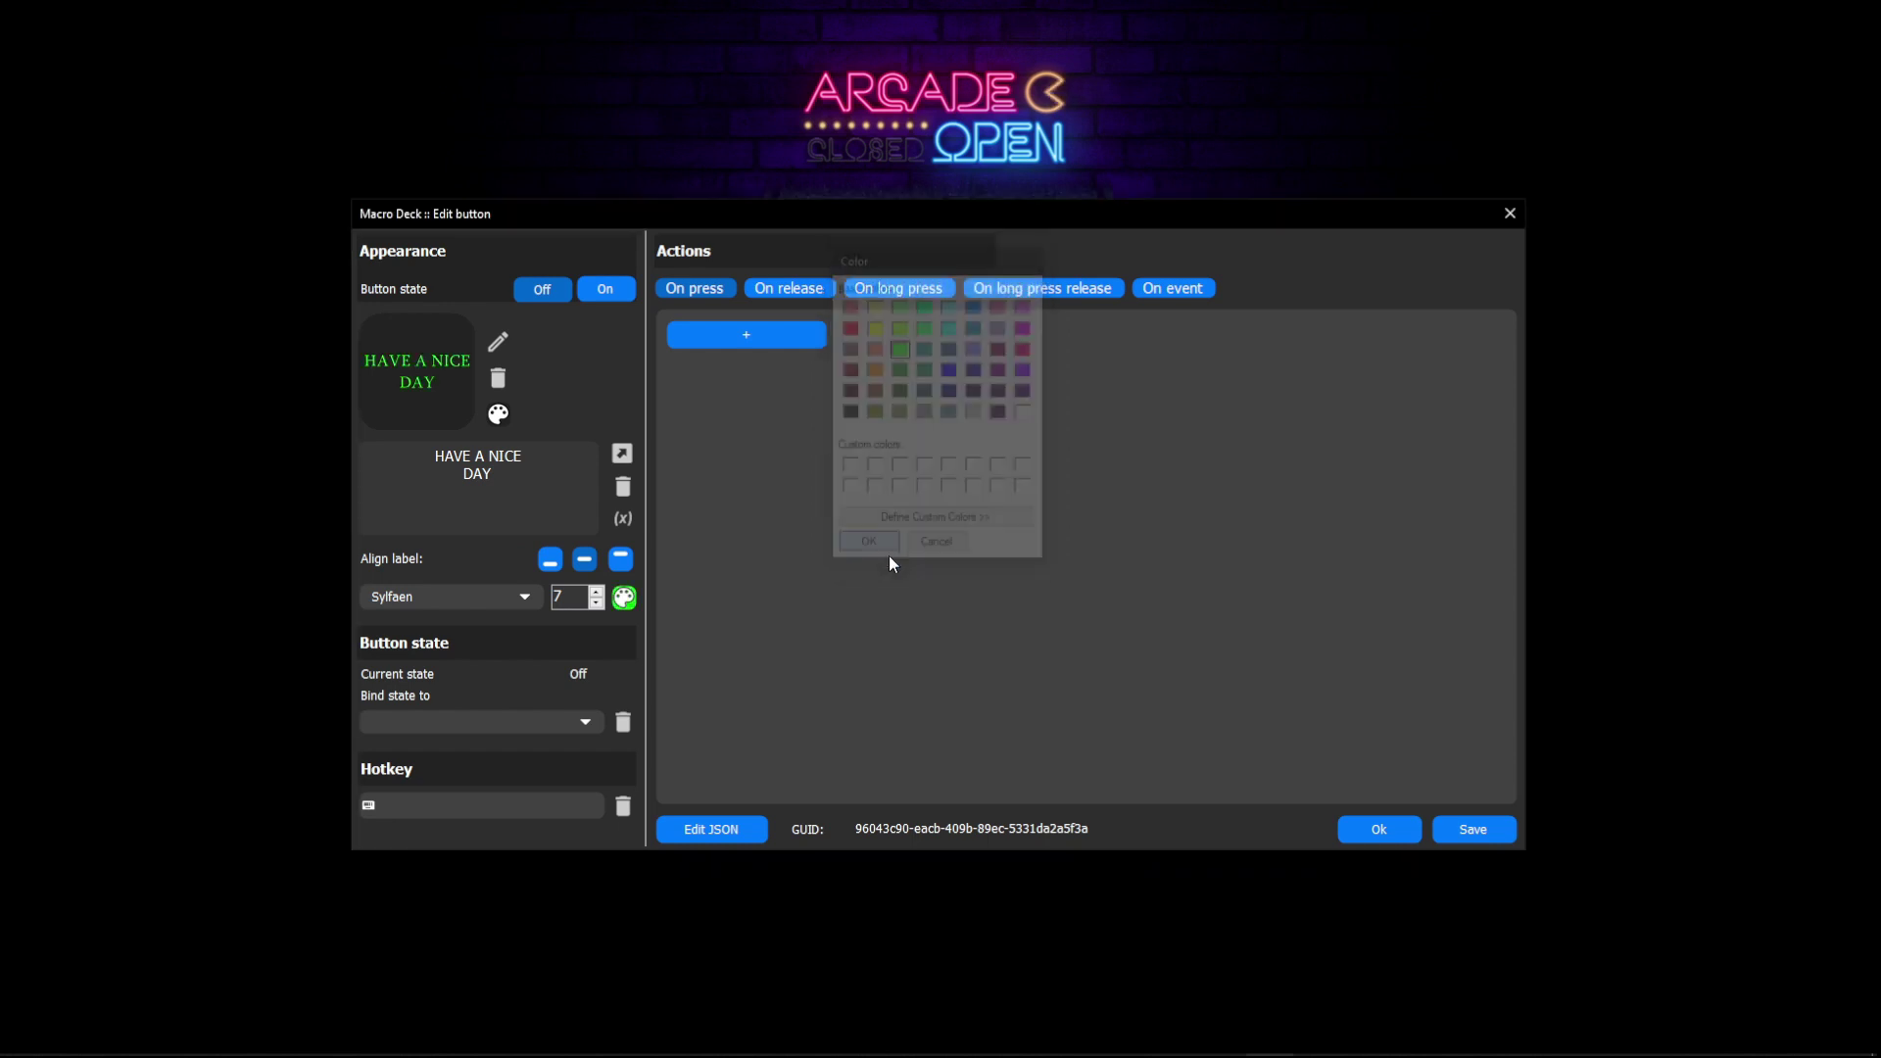
Step: Set the "HAVE A NICE DAY" button's background to white and accept its settings
left_click(498, 413)
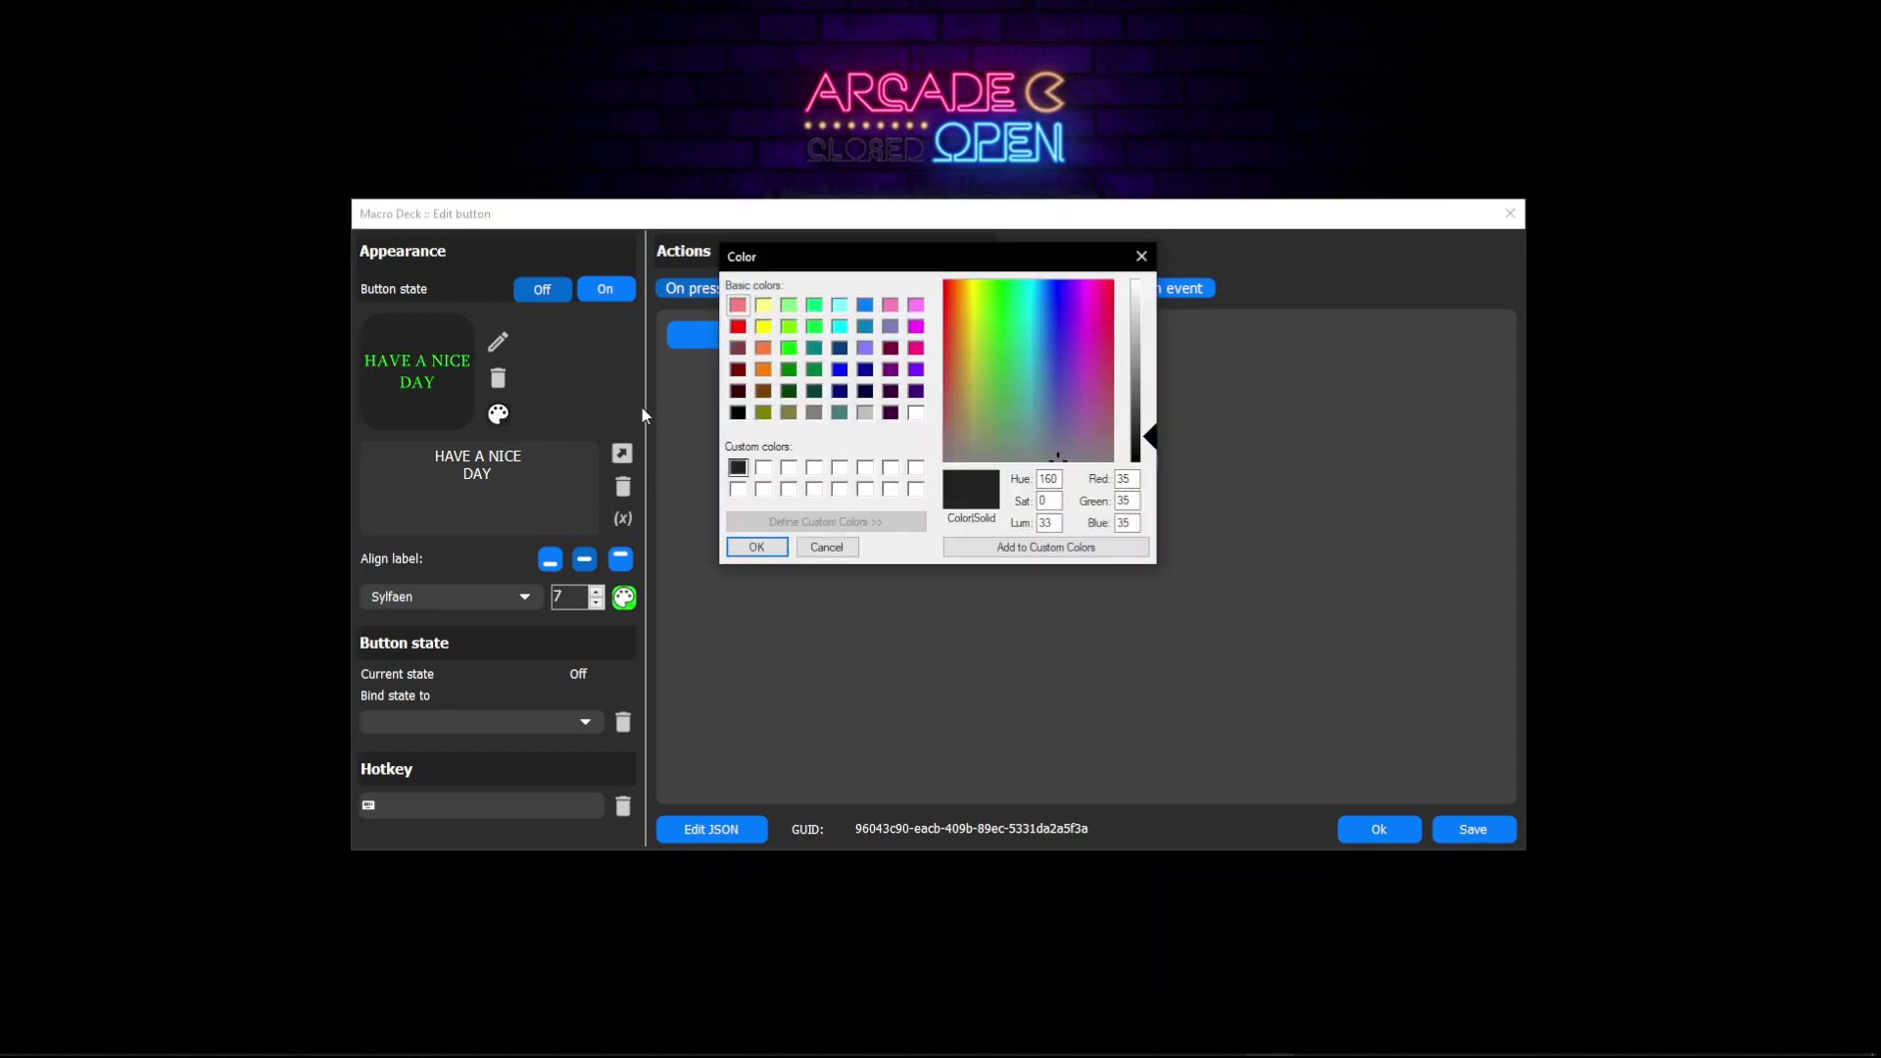
left_click(915, 413)
left_click(778, 549)
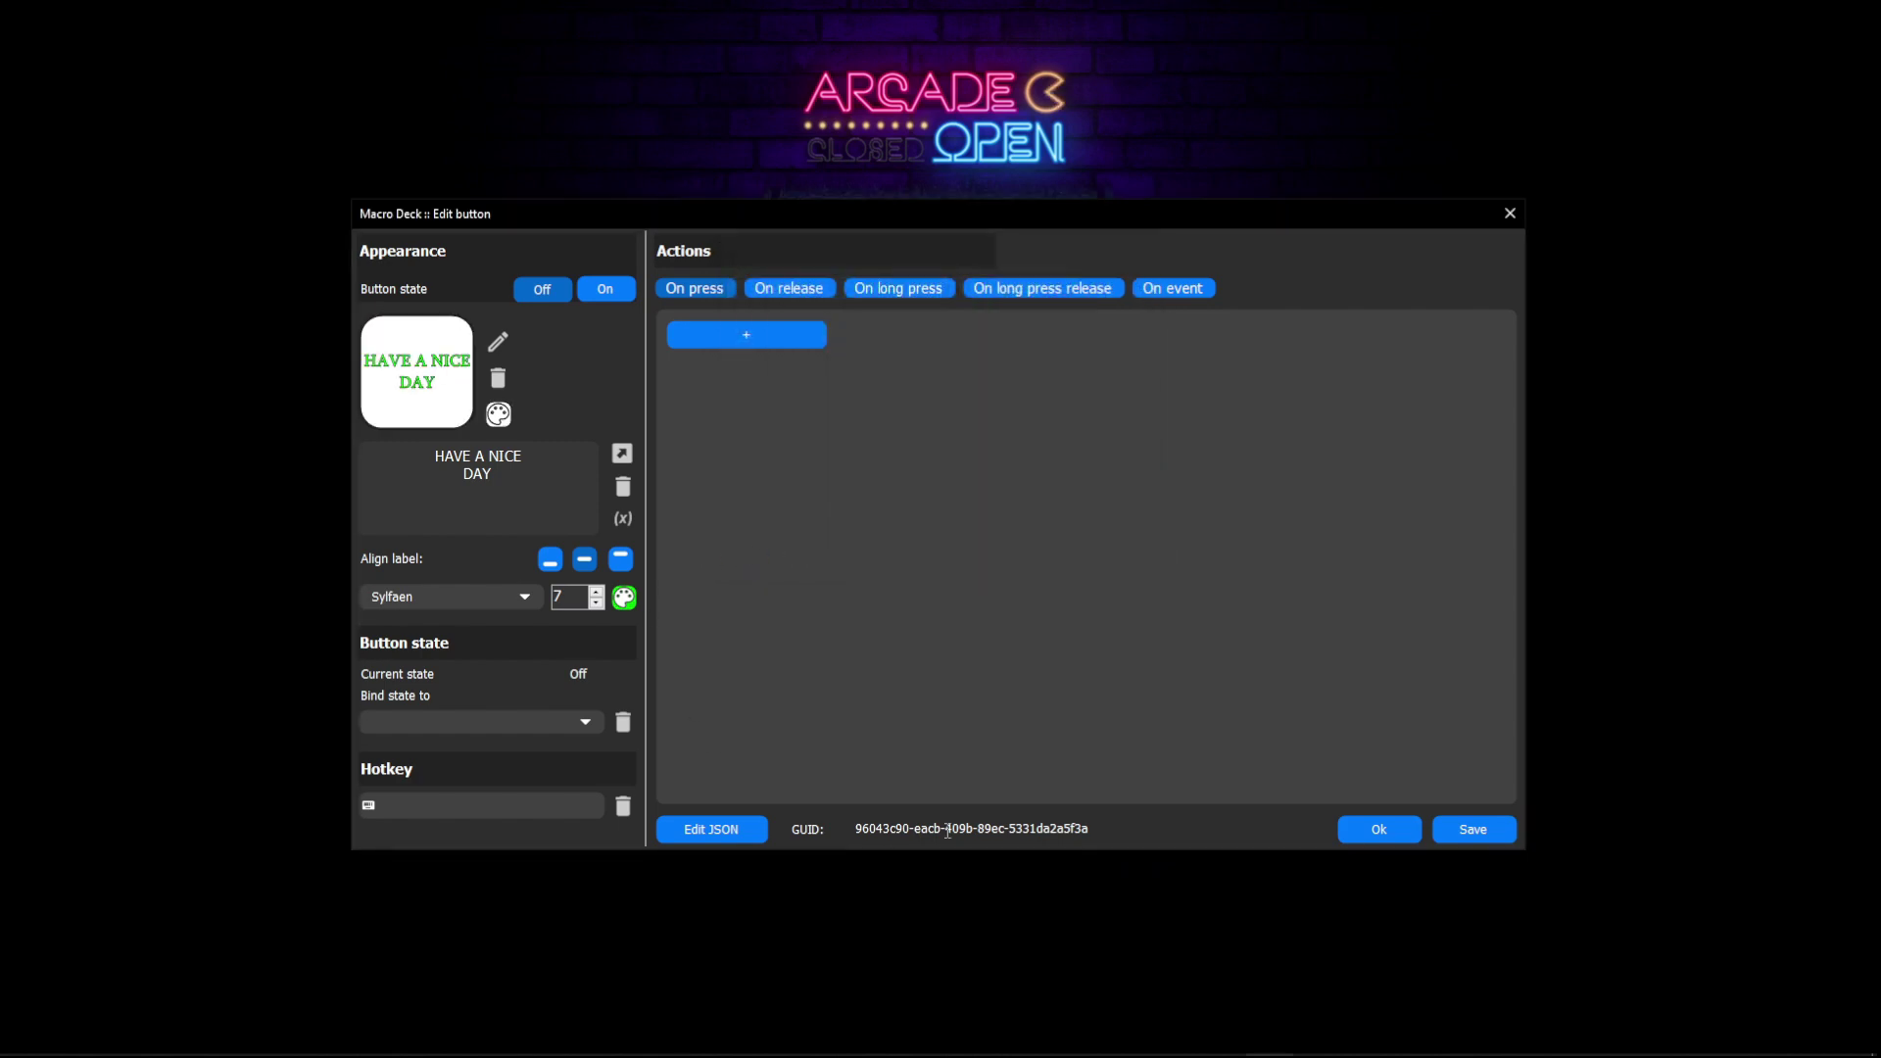
left_click(1372, 829)
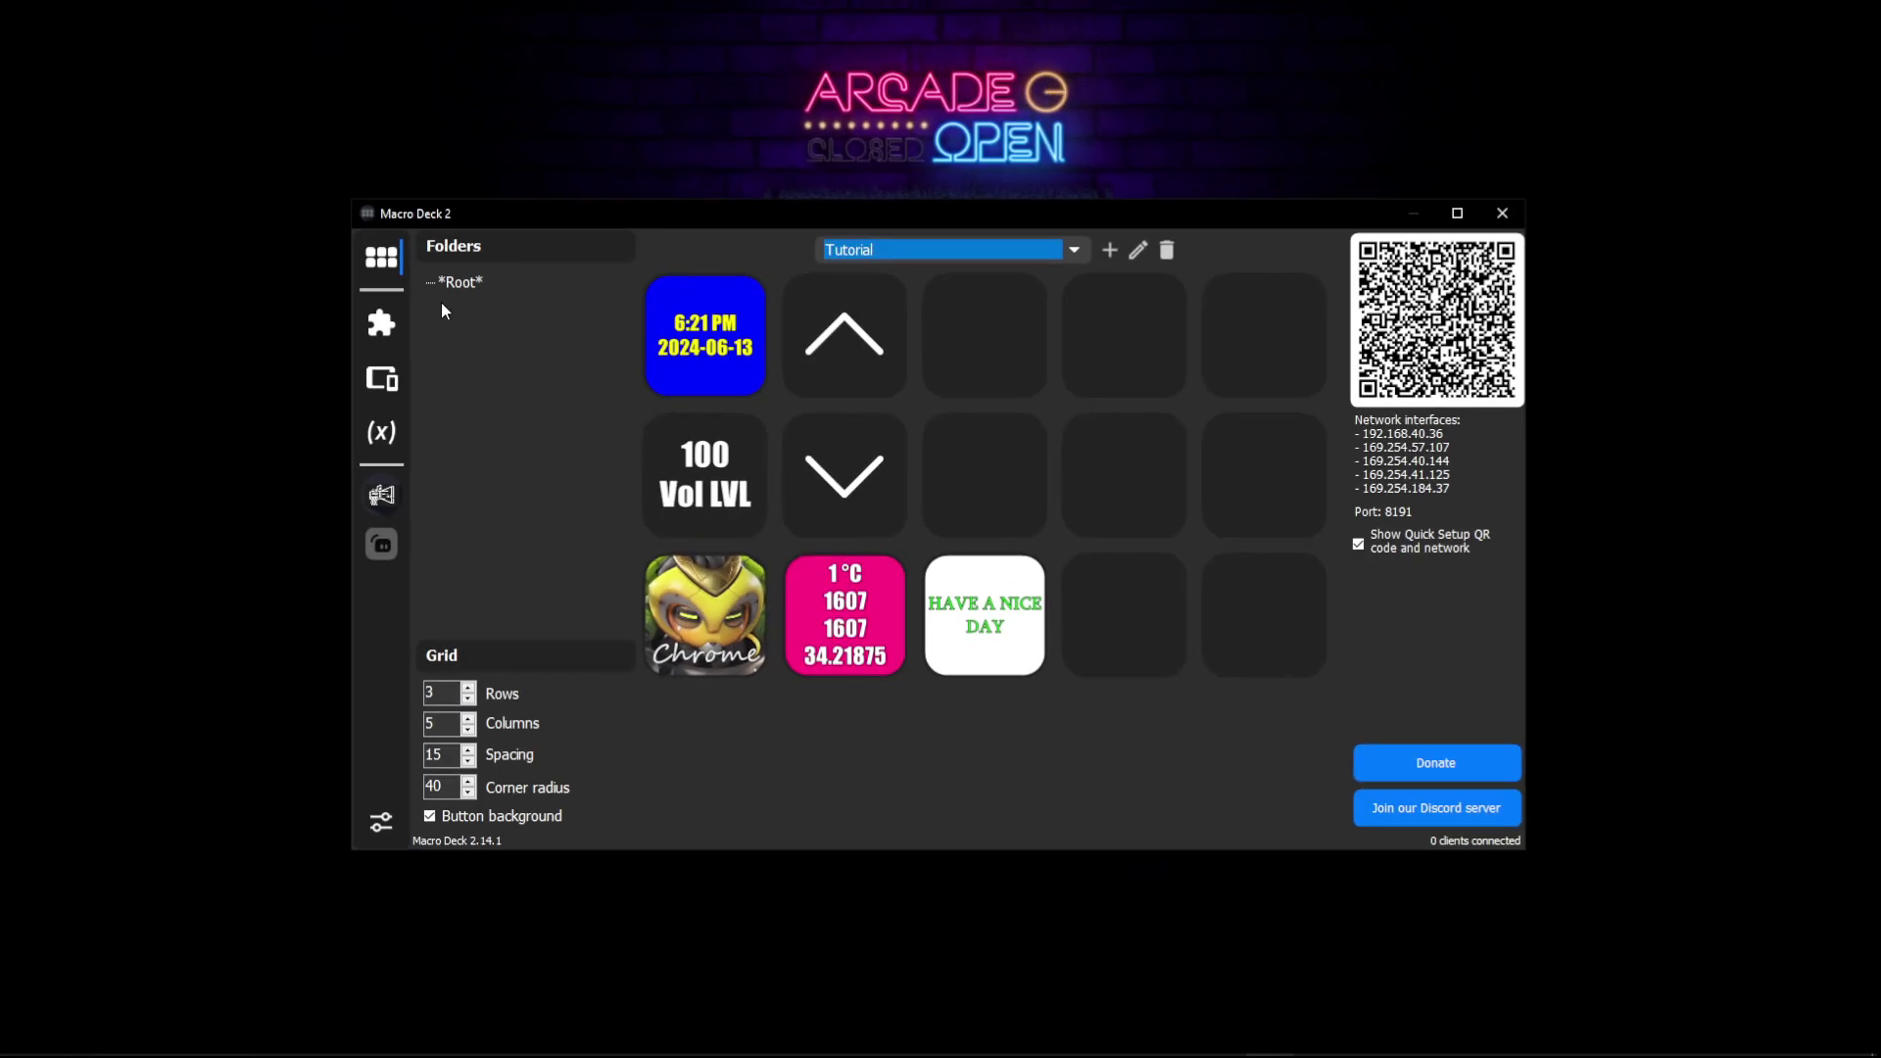
Step: Create a folder named "NUMBER 1" under the root folder
right_click(441, 303)
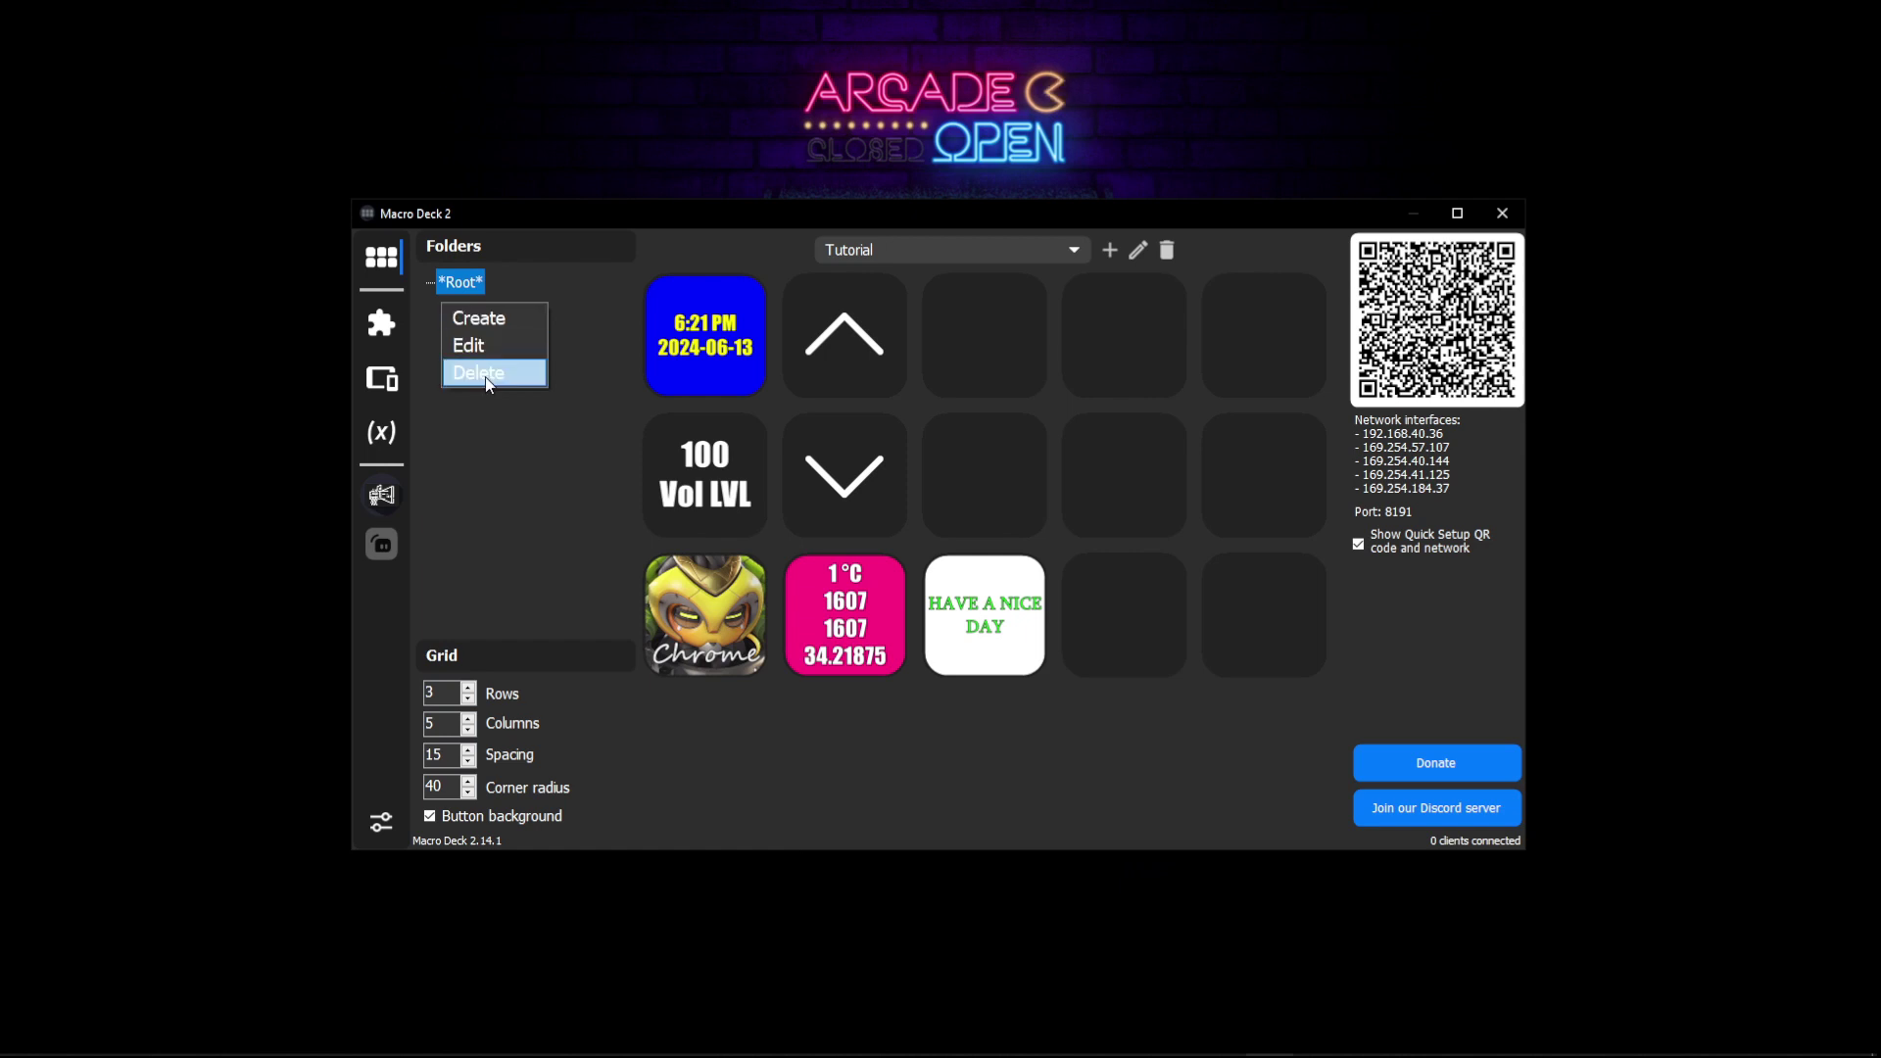
left_click(494, 325)
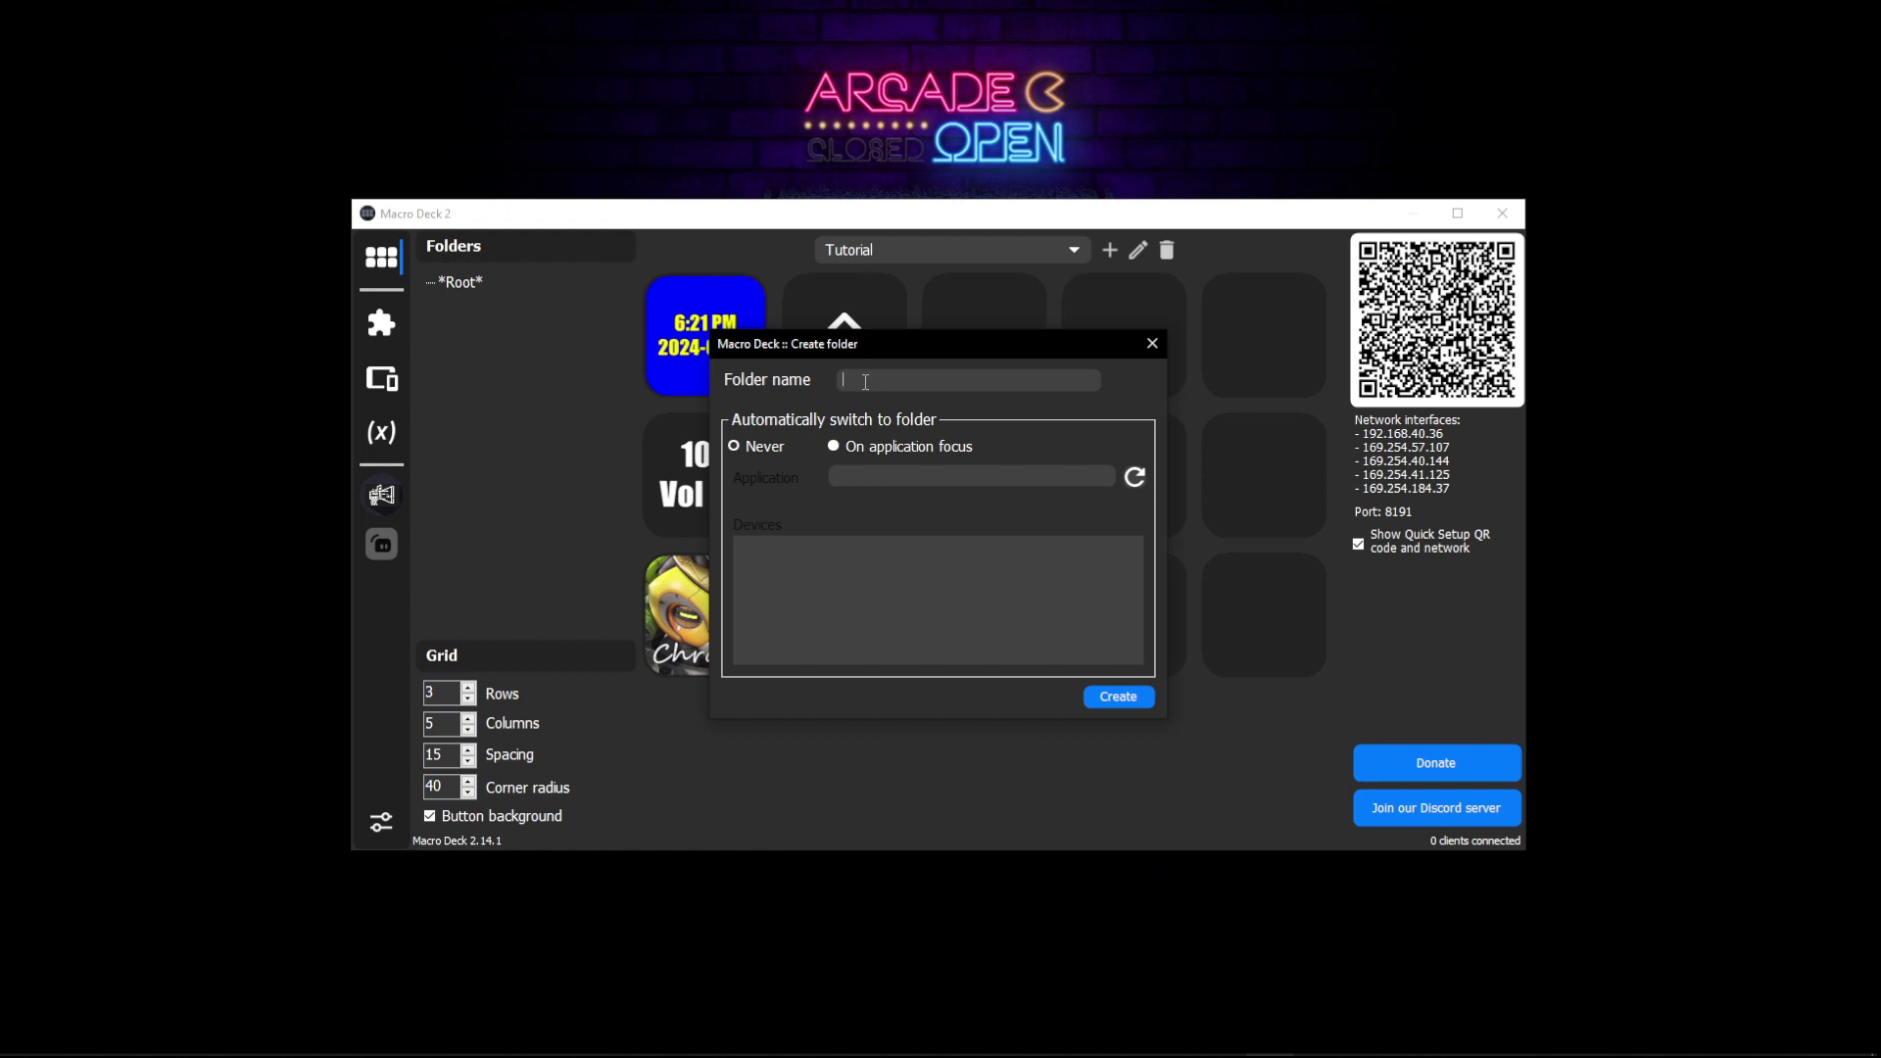
type("nUMBER 1")
key("Home")
key("Delete")
type("N")
left_click(1118, 697)
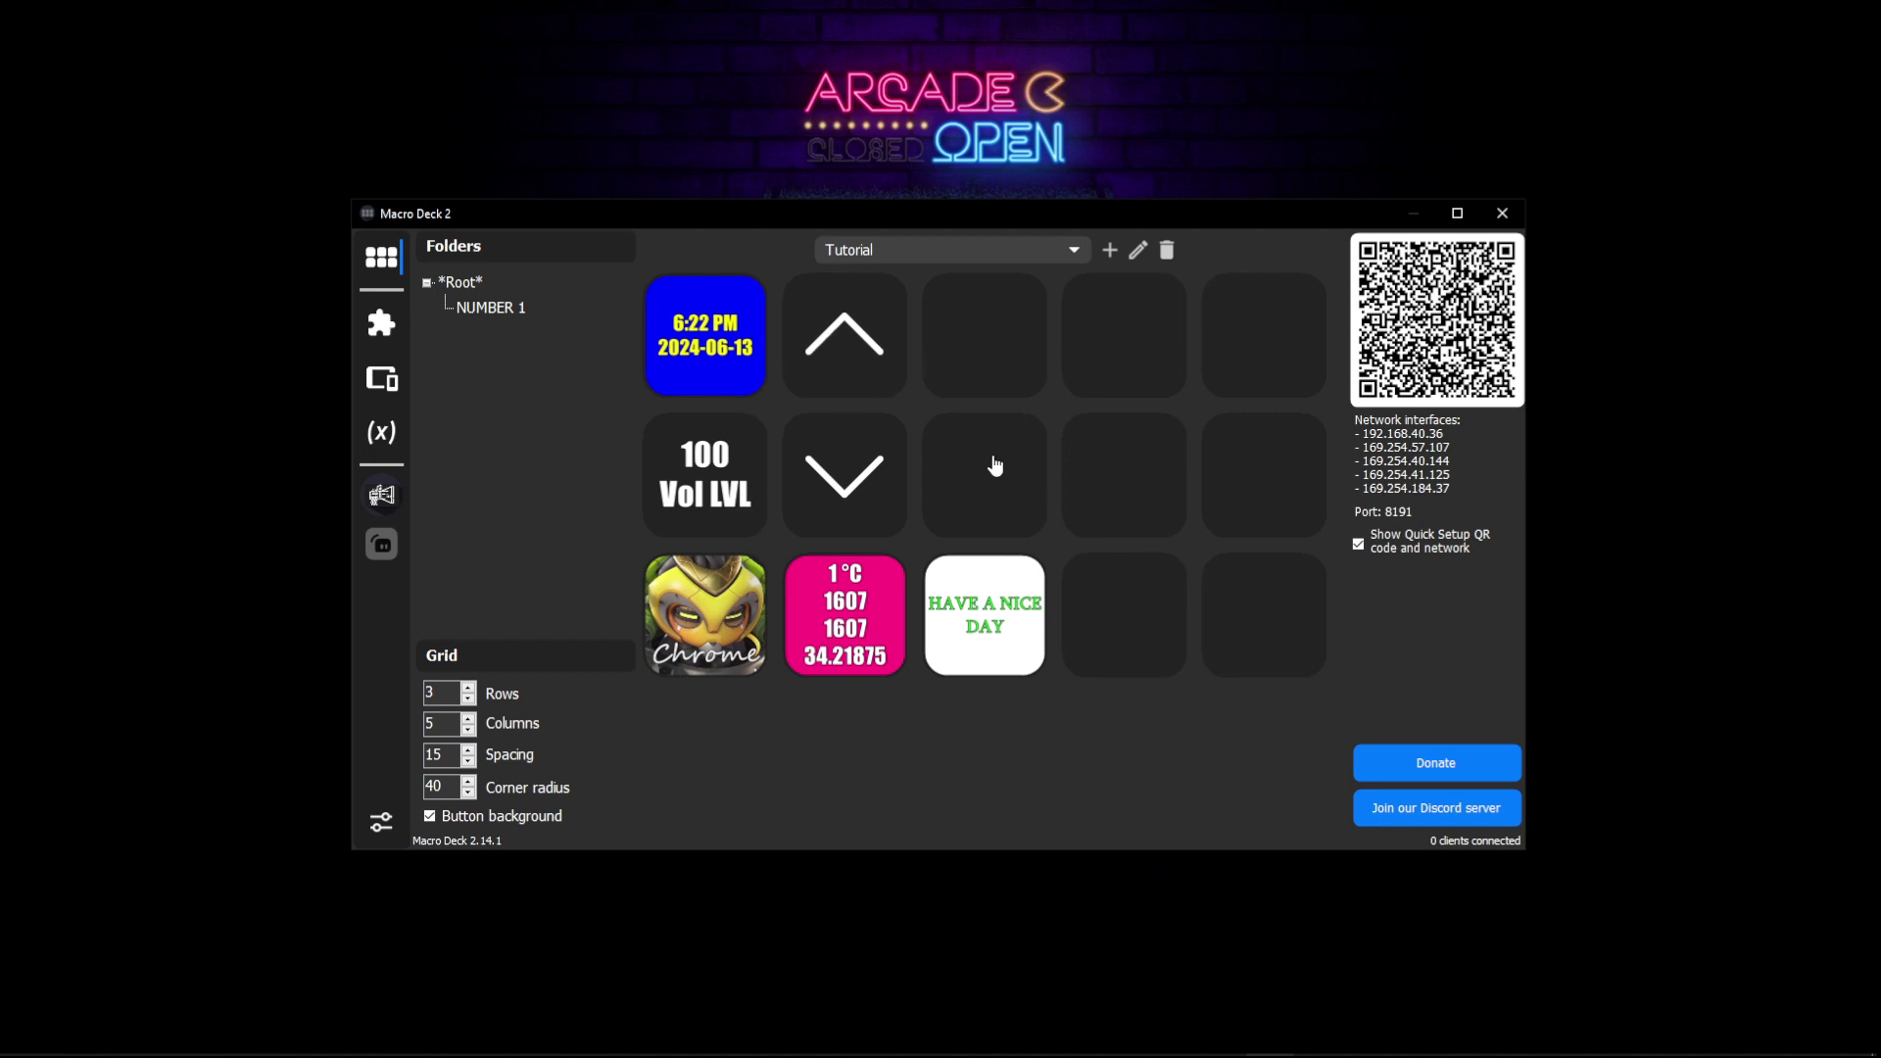
Step: Edit the empty slot beside the up-arrow button and add an "On press" Change folder action targeting NUMBER 1
right_click(970, 365)
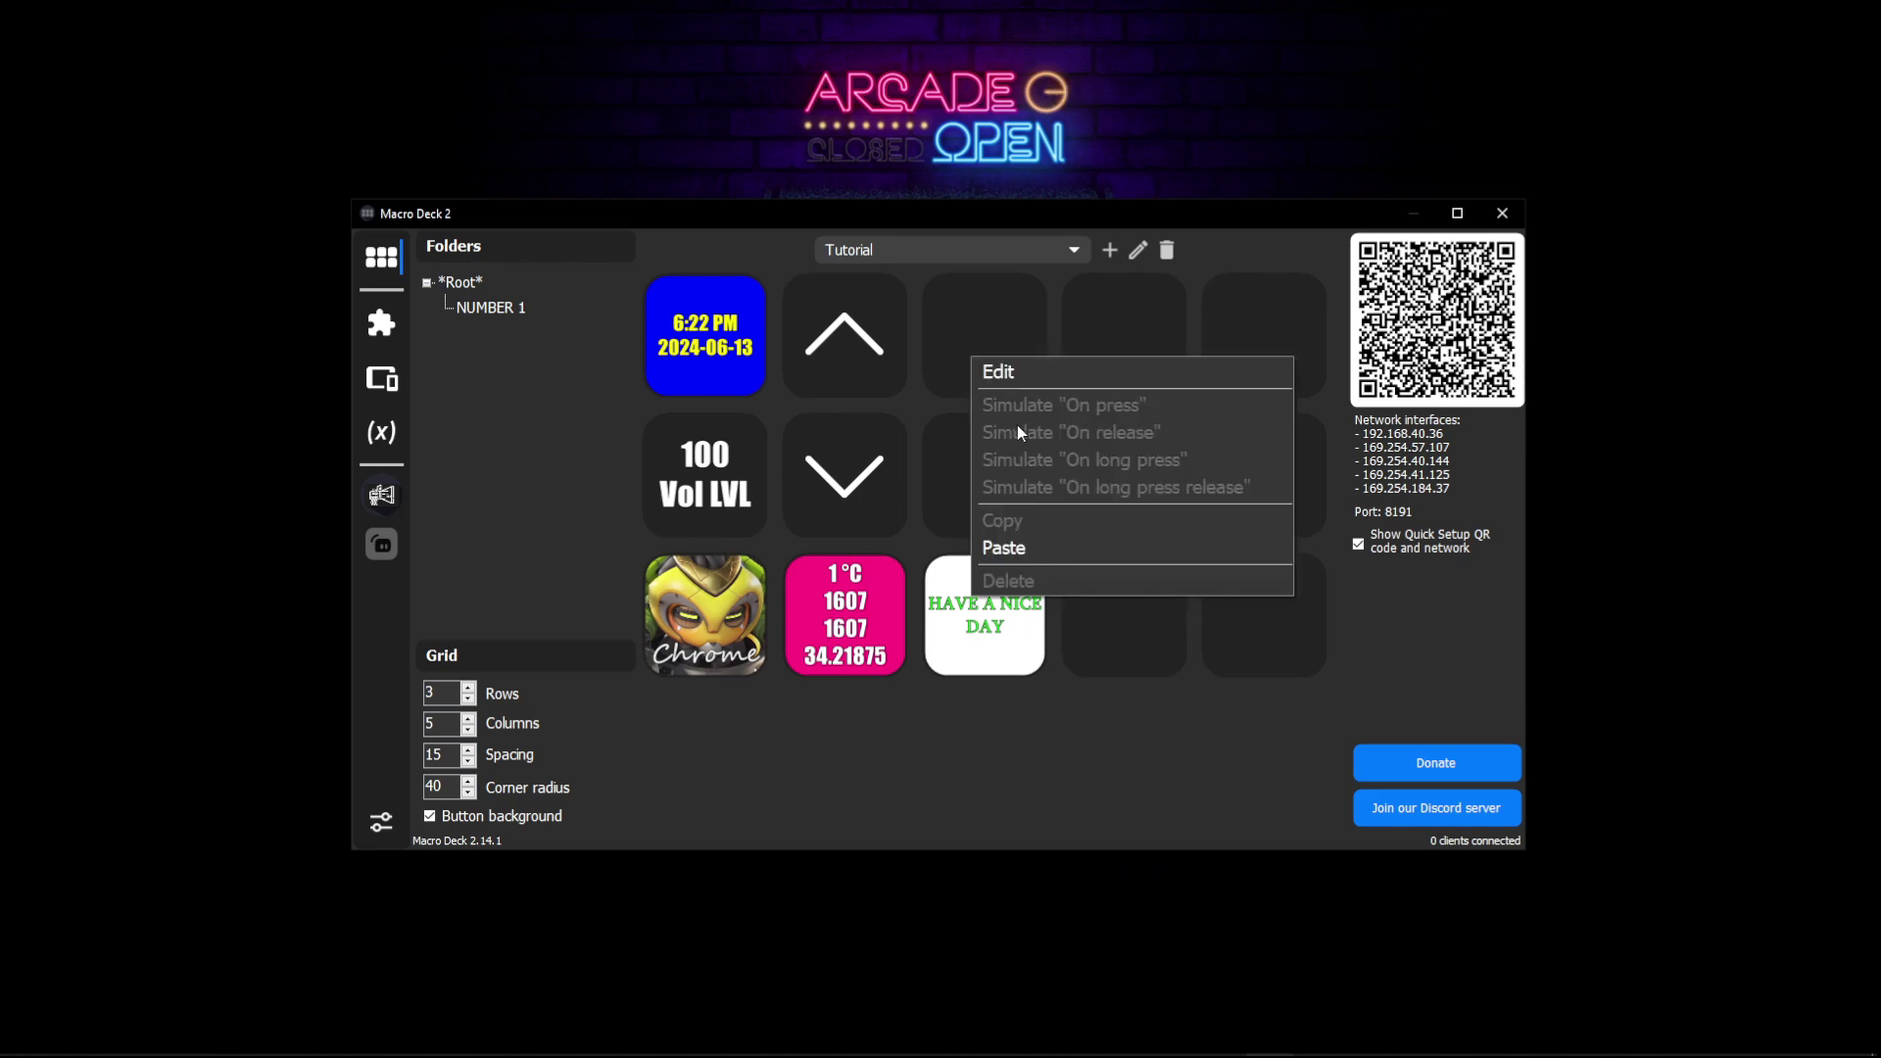
left_click(1015, 377)
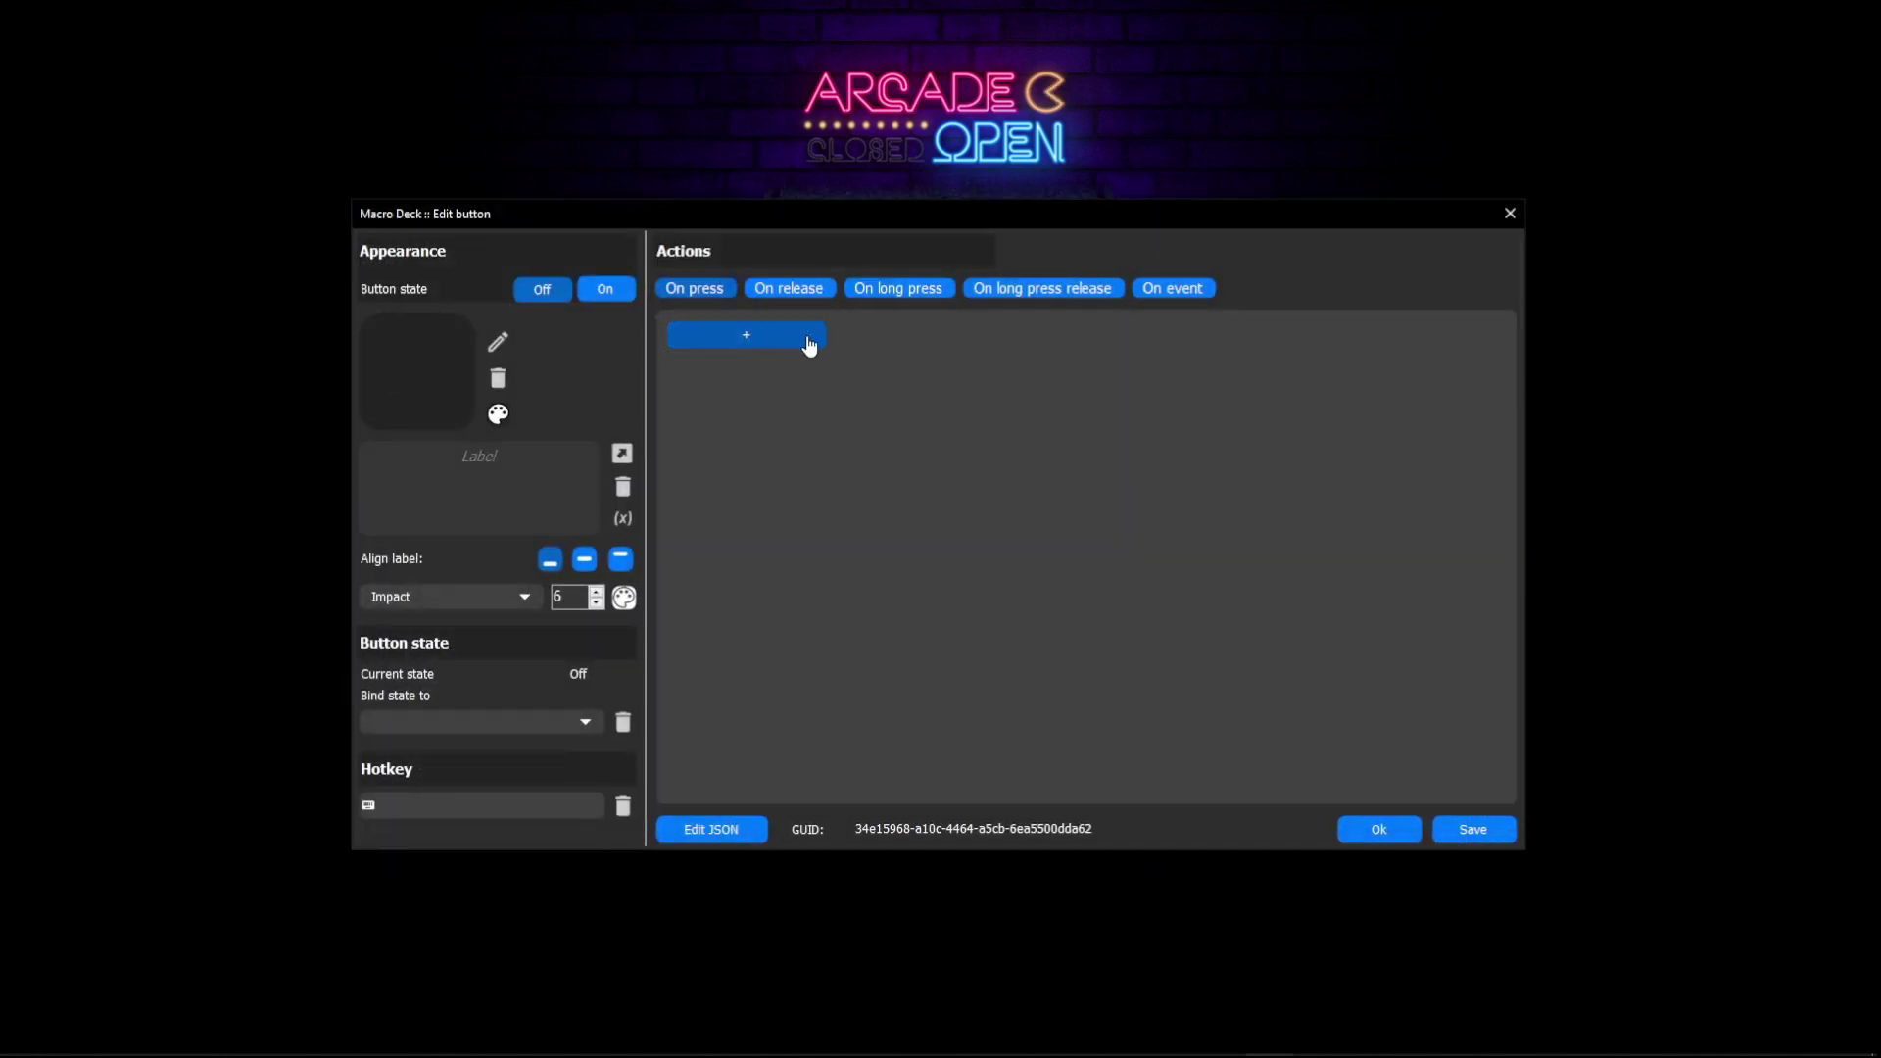
left_click(747, 337)
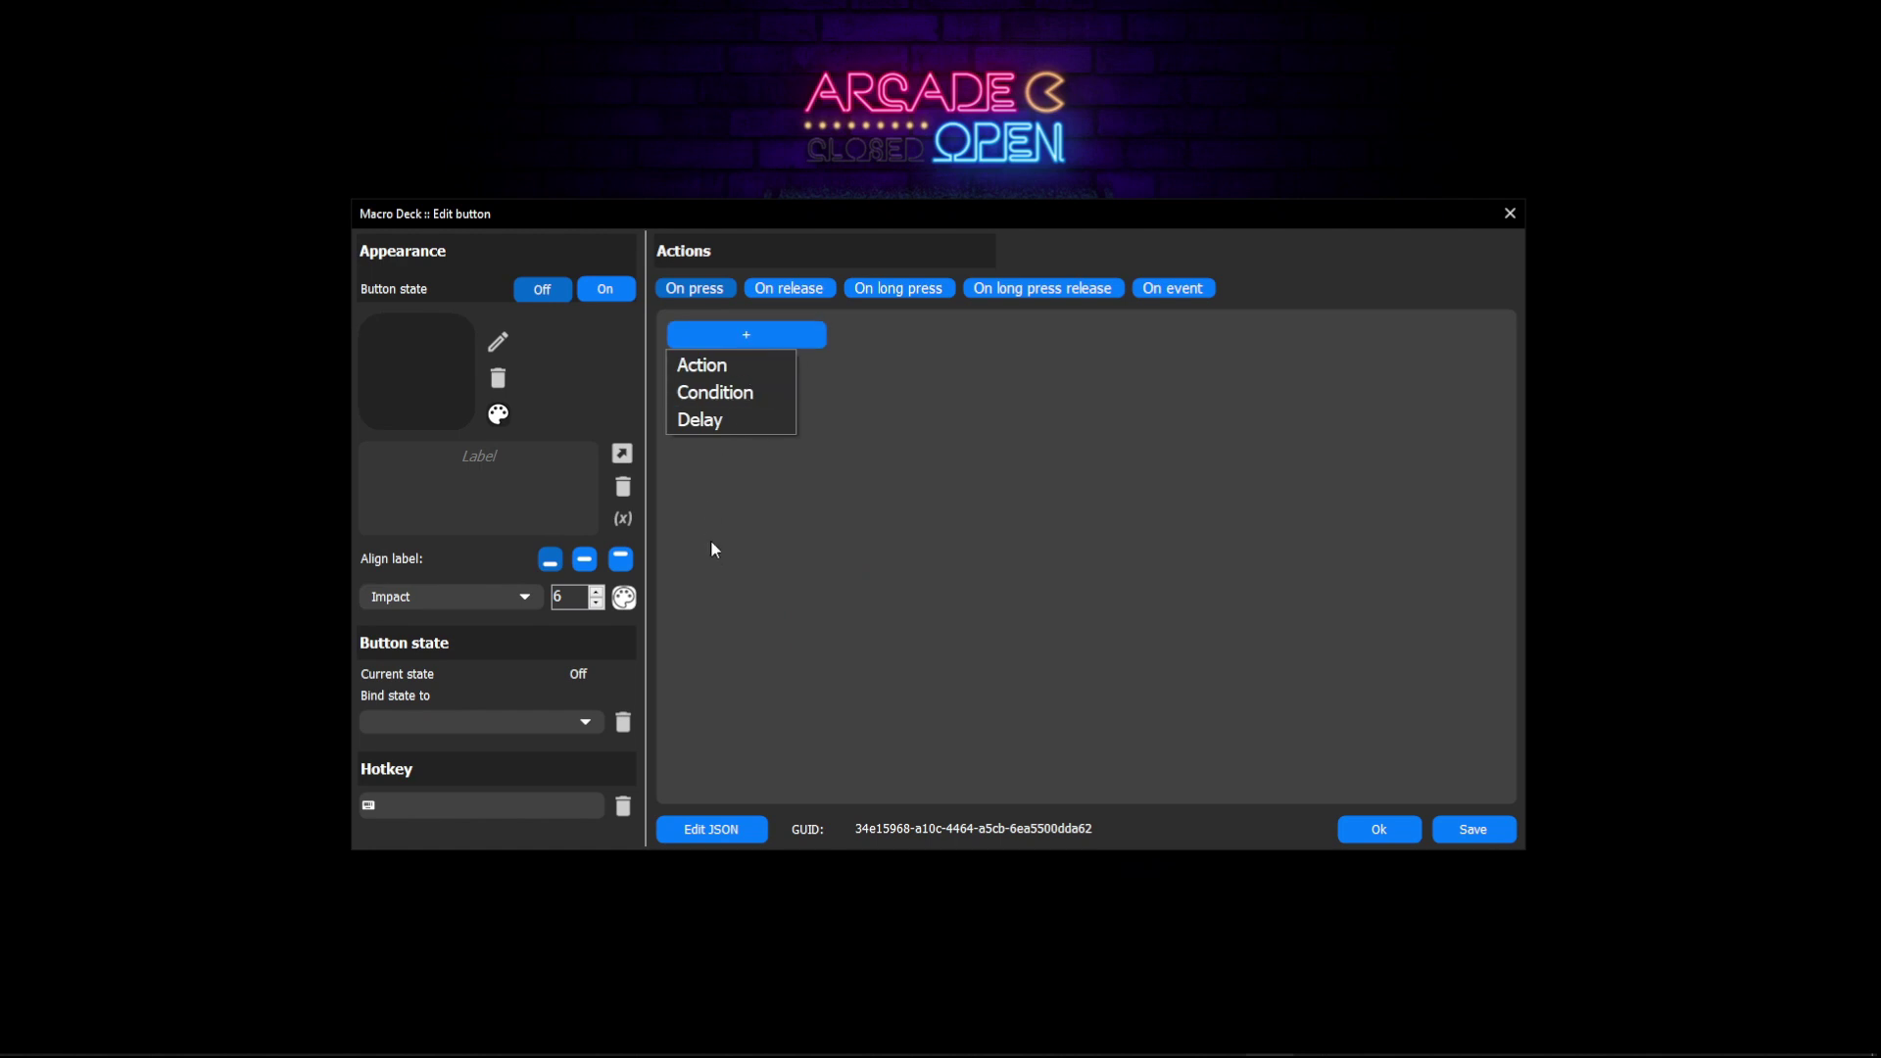
left_click(751, 370)
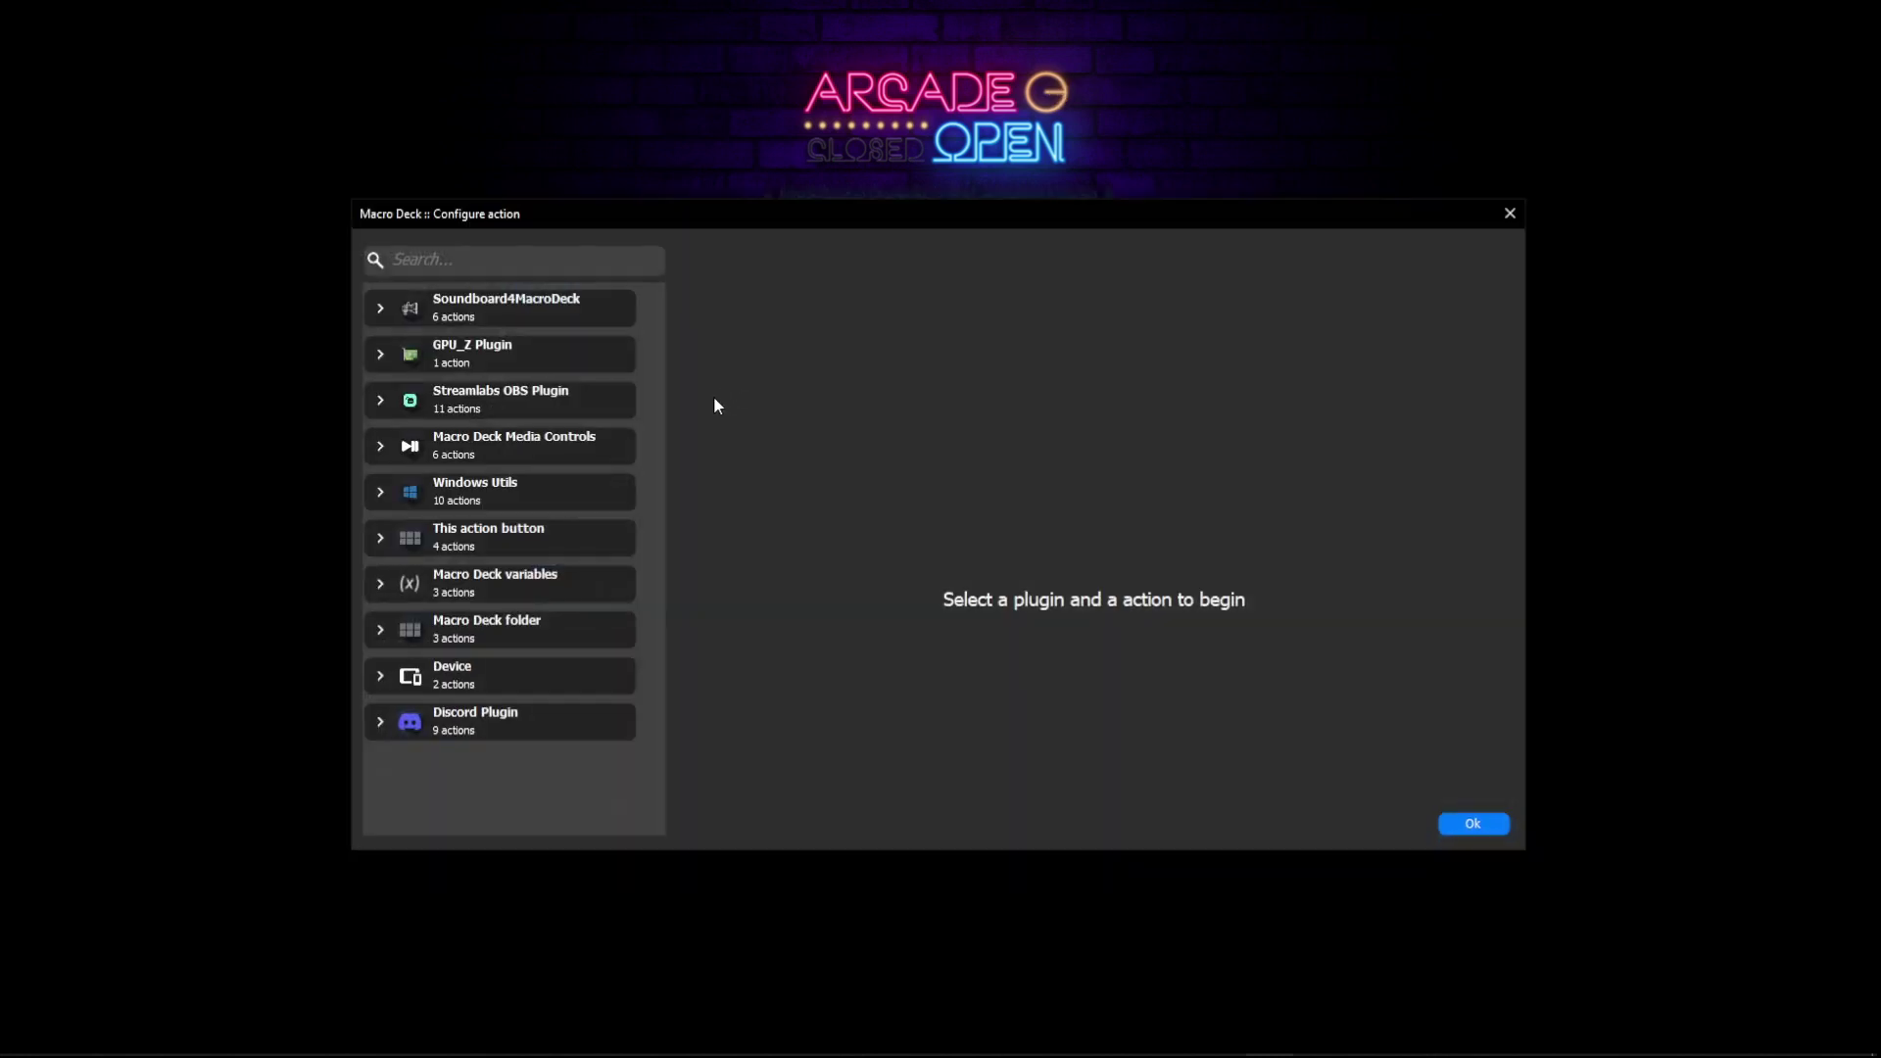
left_click(498, 593)
left_click(468, 592)
left_click(474, 634)
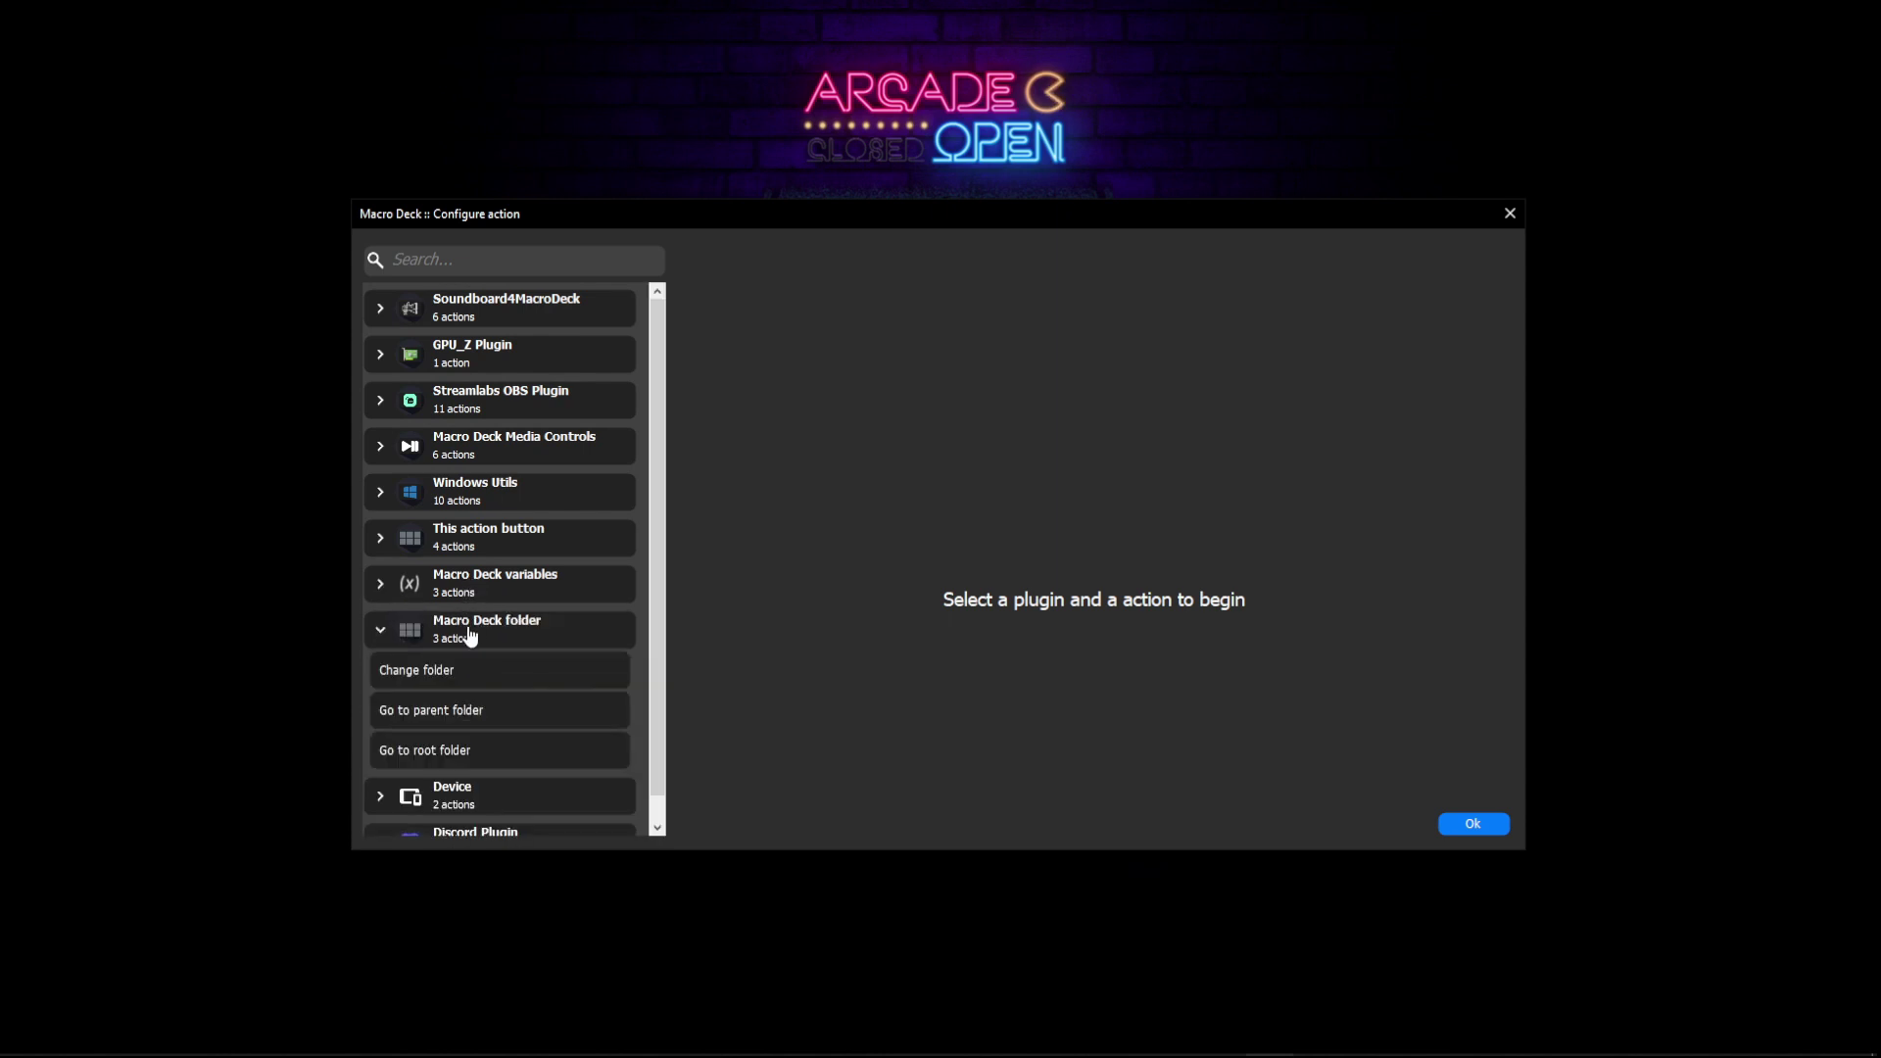
left_click(448, 685)
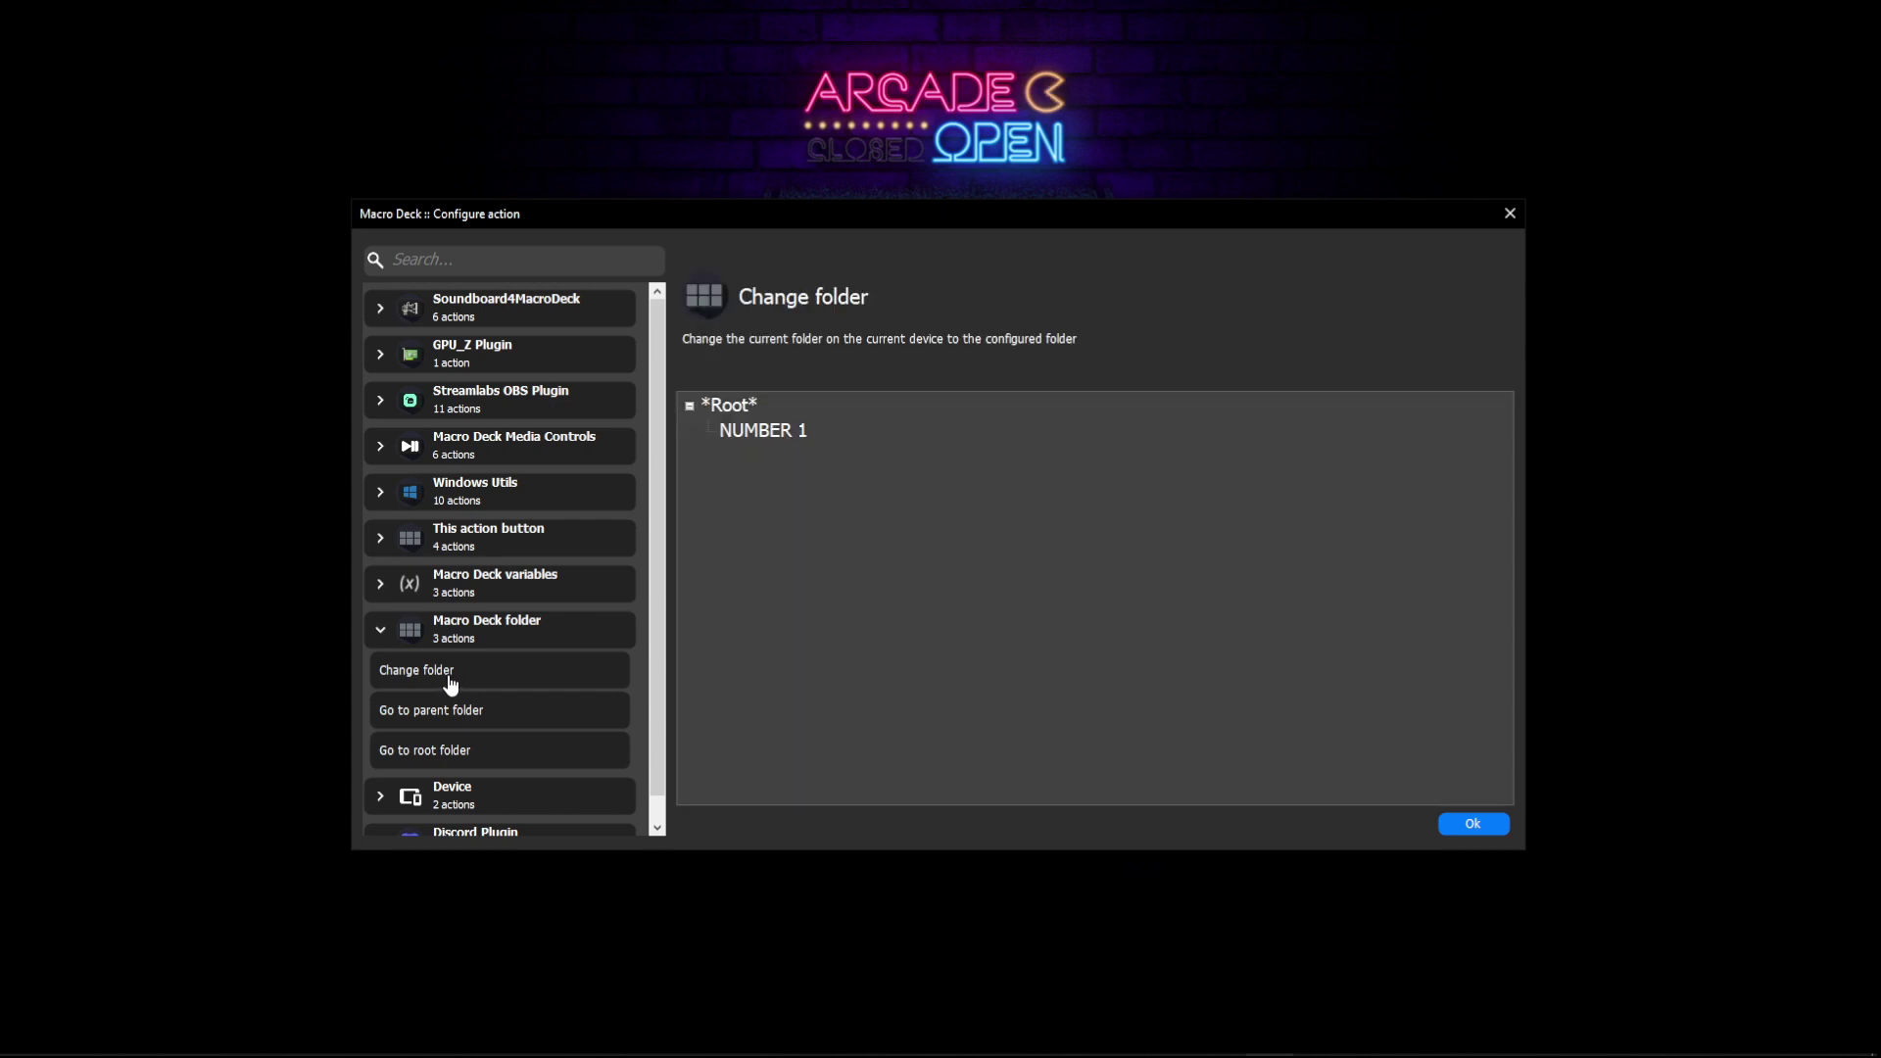
left_click(760, 434)
left_click(1494, 829)
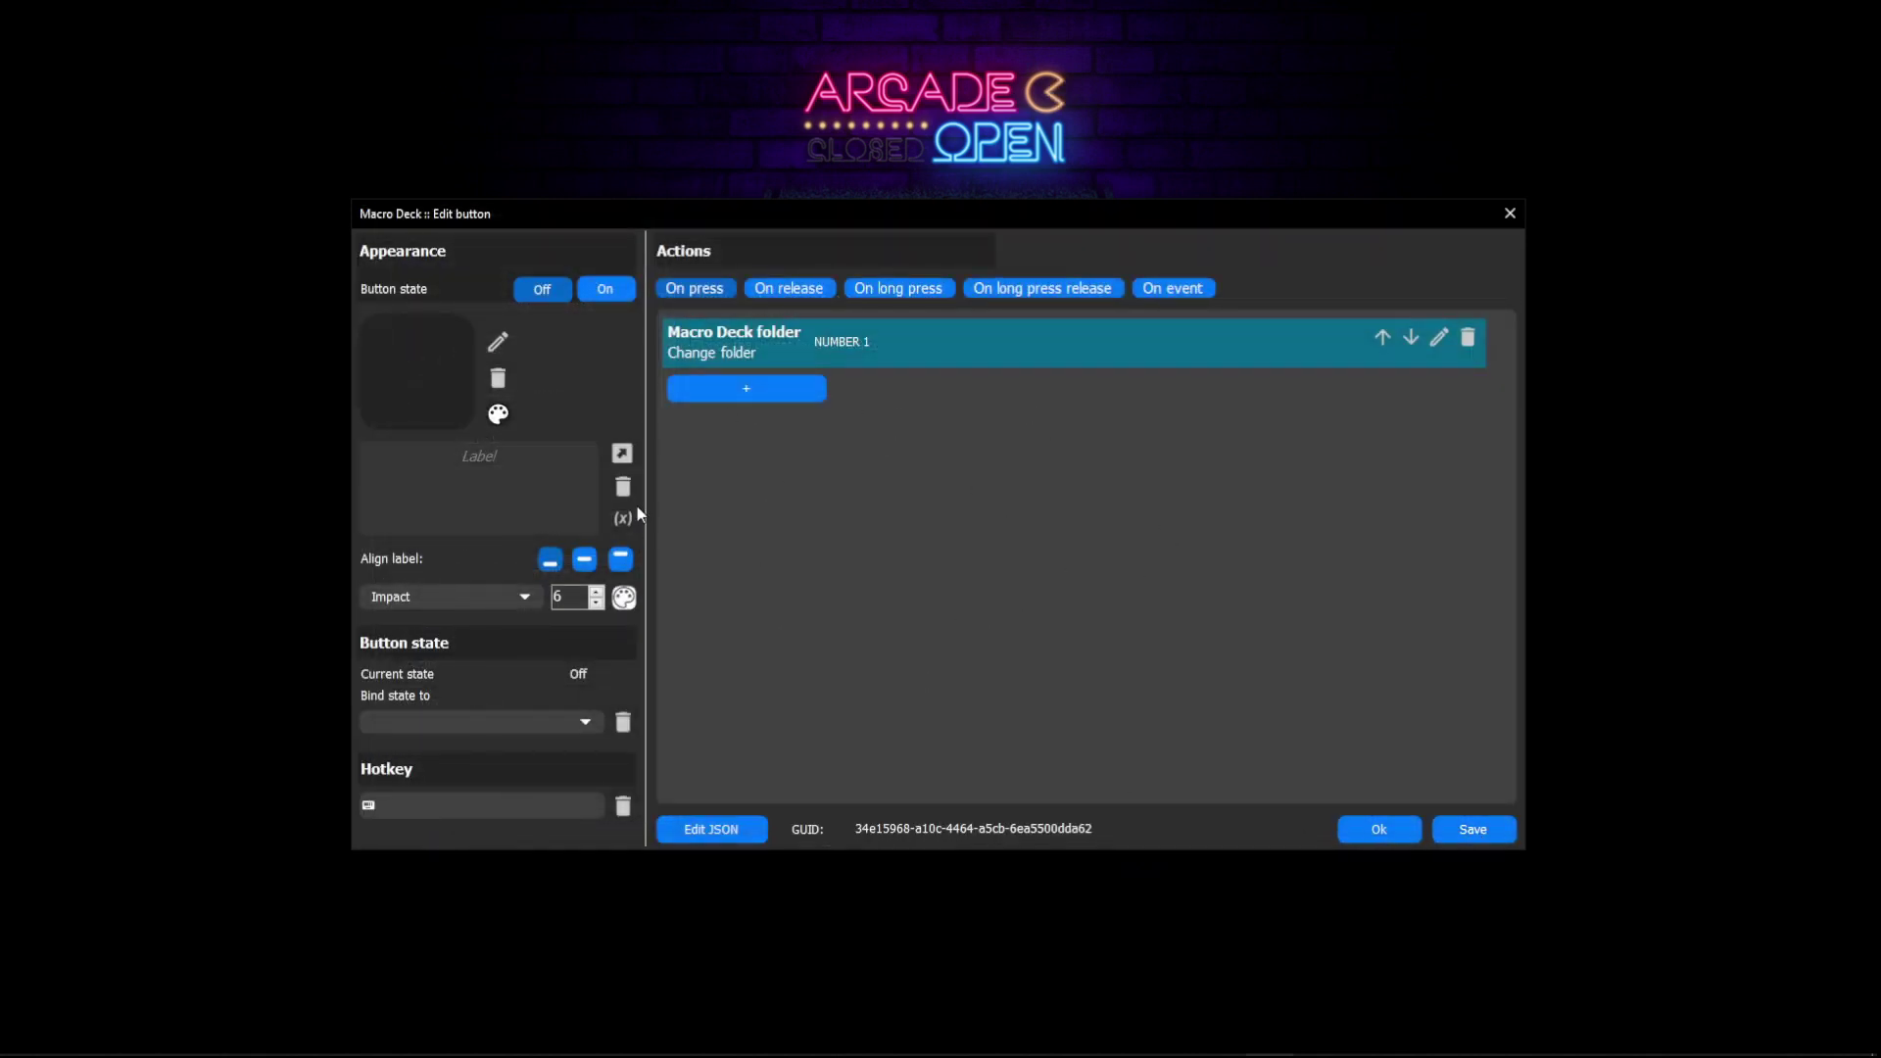
Step: Give the button the grinning hero icon with goggles on his forehead from the Overwatch - Hero Icons pack
left_click(414, 390)
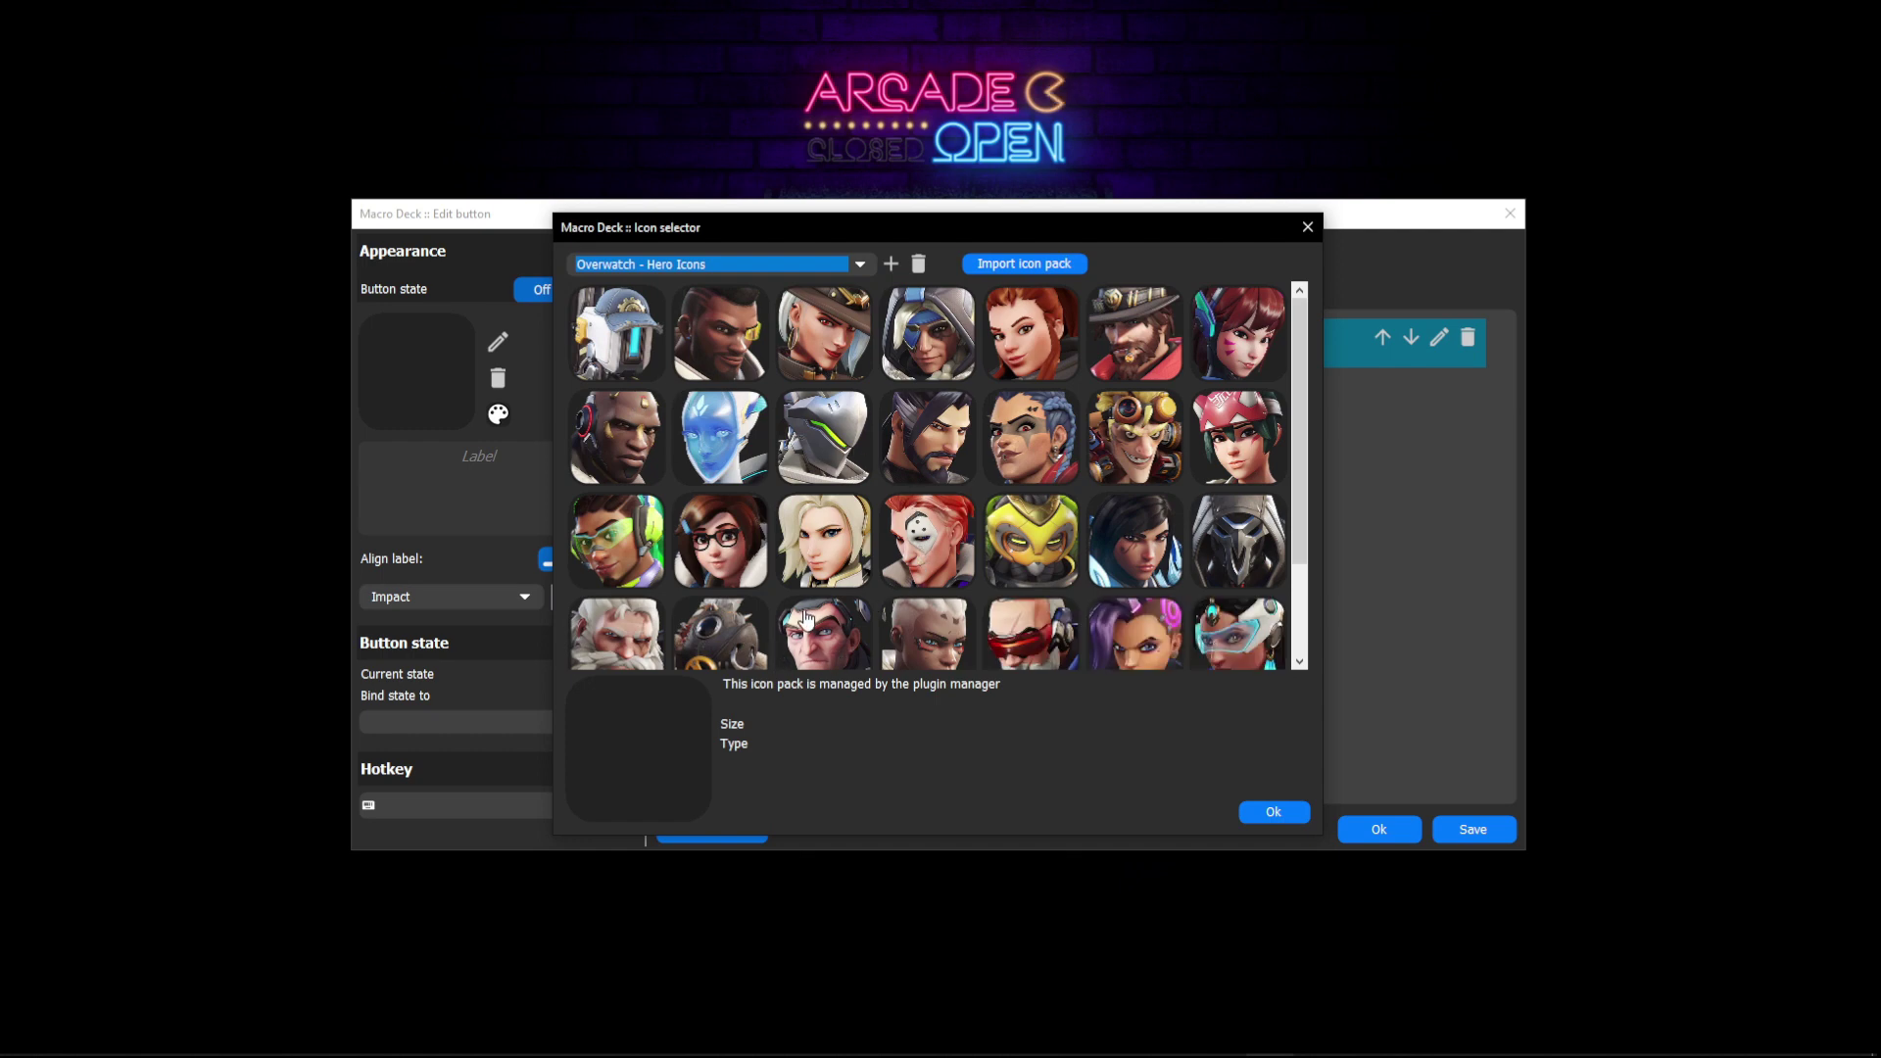
scroll(809, 636, "down", 2)
scroll(941, 580, "up", 2)
left_click(1123, 449)
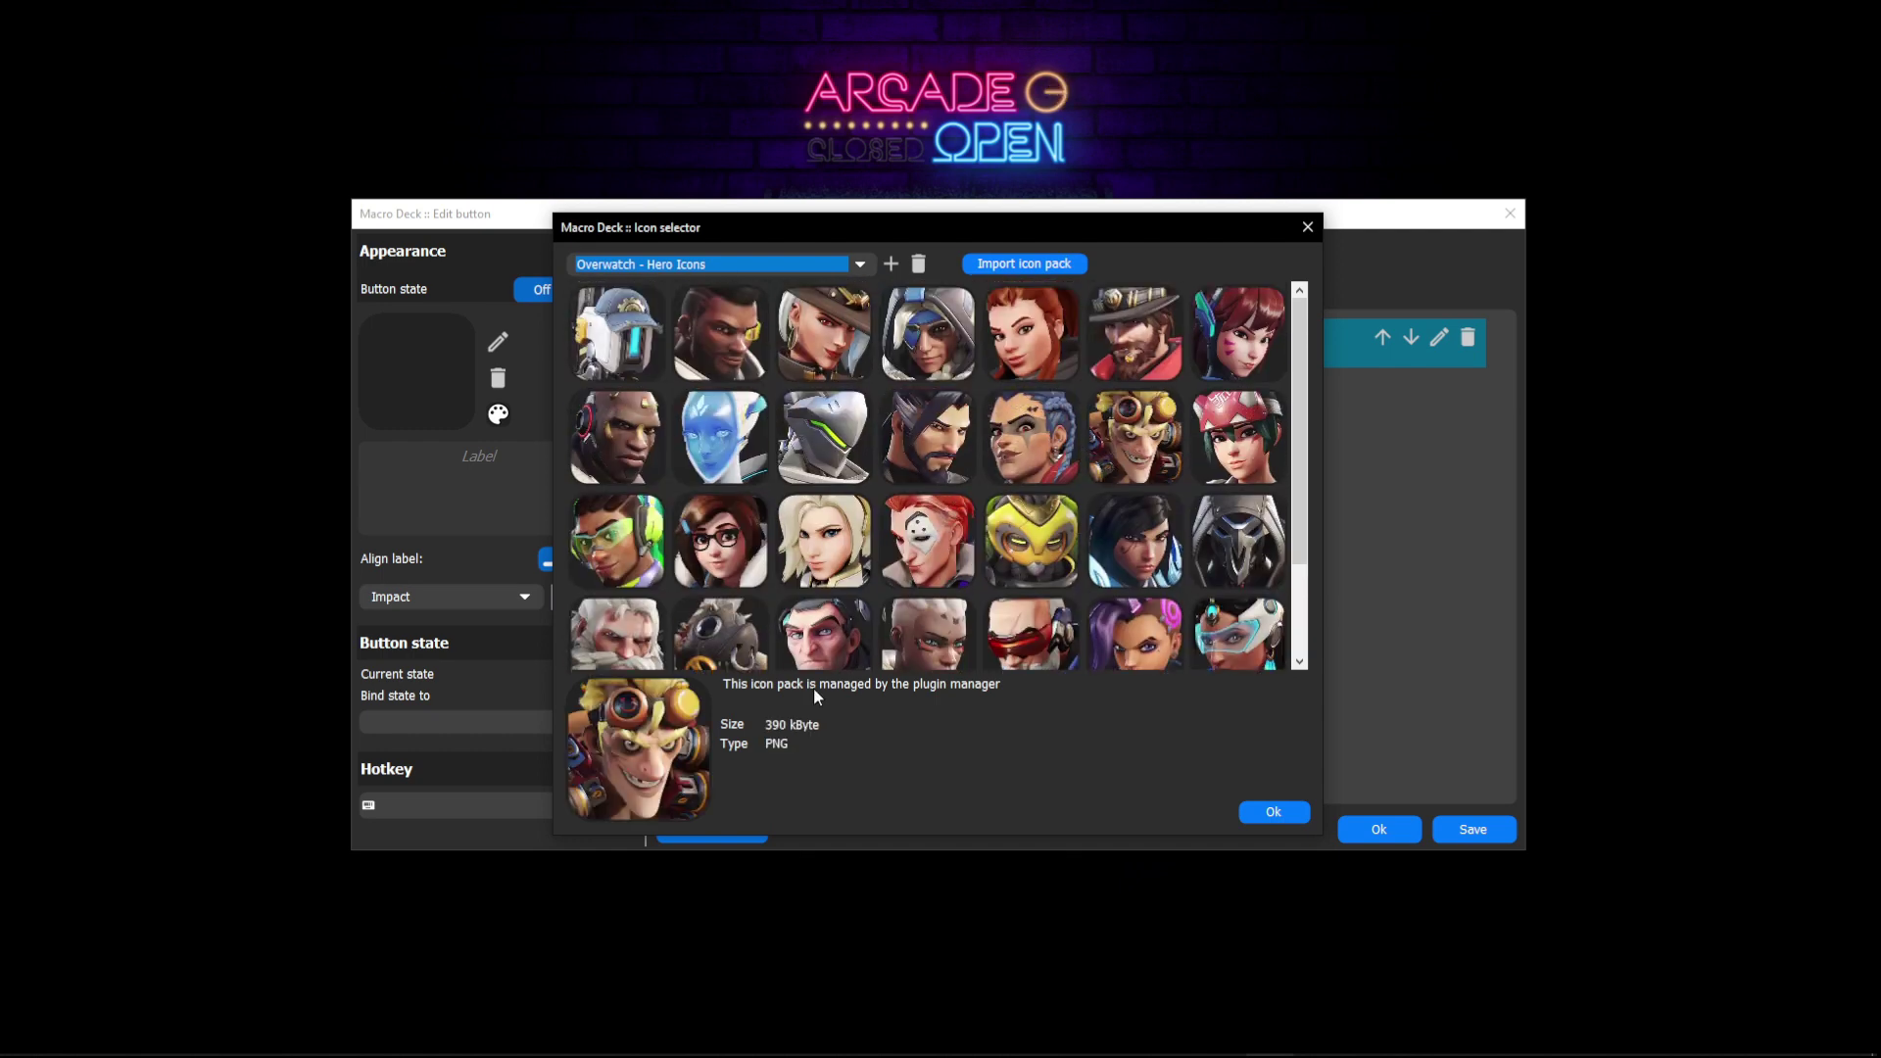
left_click(1259, 811)
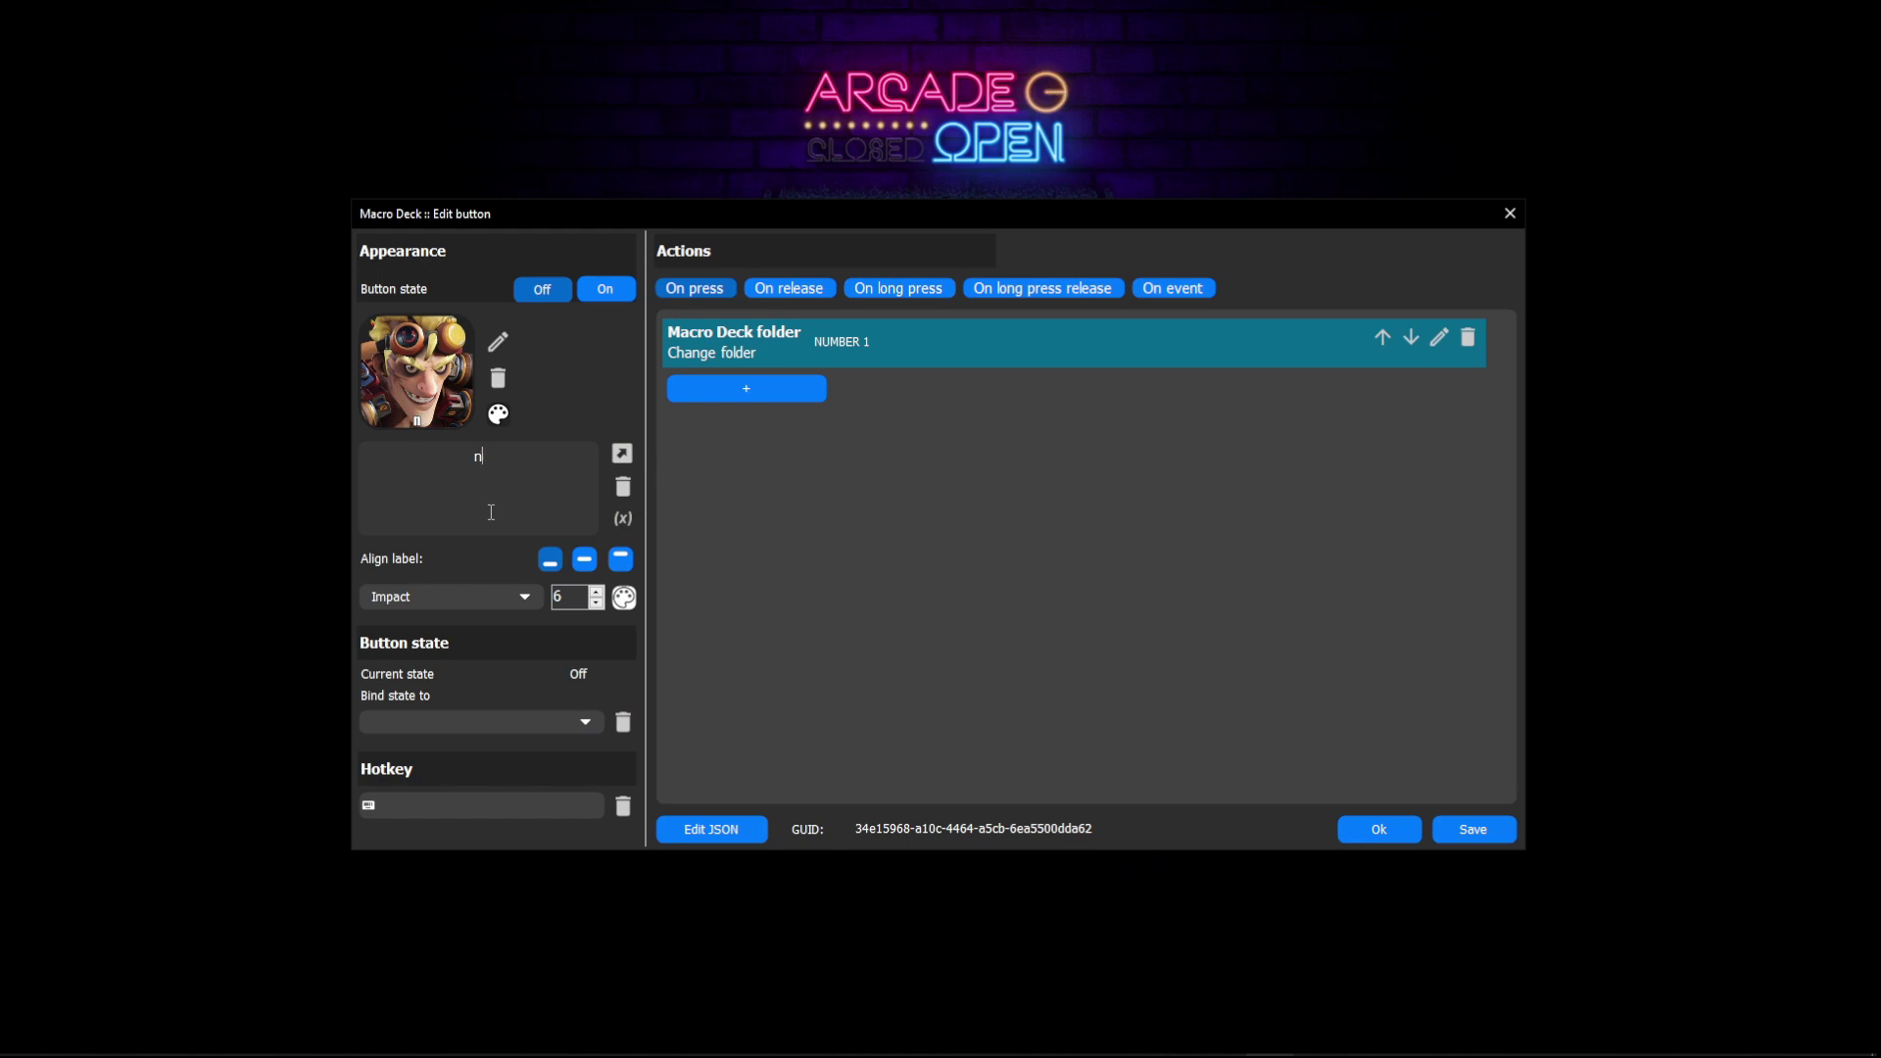
Step: Label the button "NUMBER 1" and set the label's font size to 11
type("NUMBER 1")
left_click(597, 592)
left_click(597, 592)
left_click(597, 592)
left_click(596, 591)
left_click(596, 592)
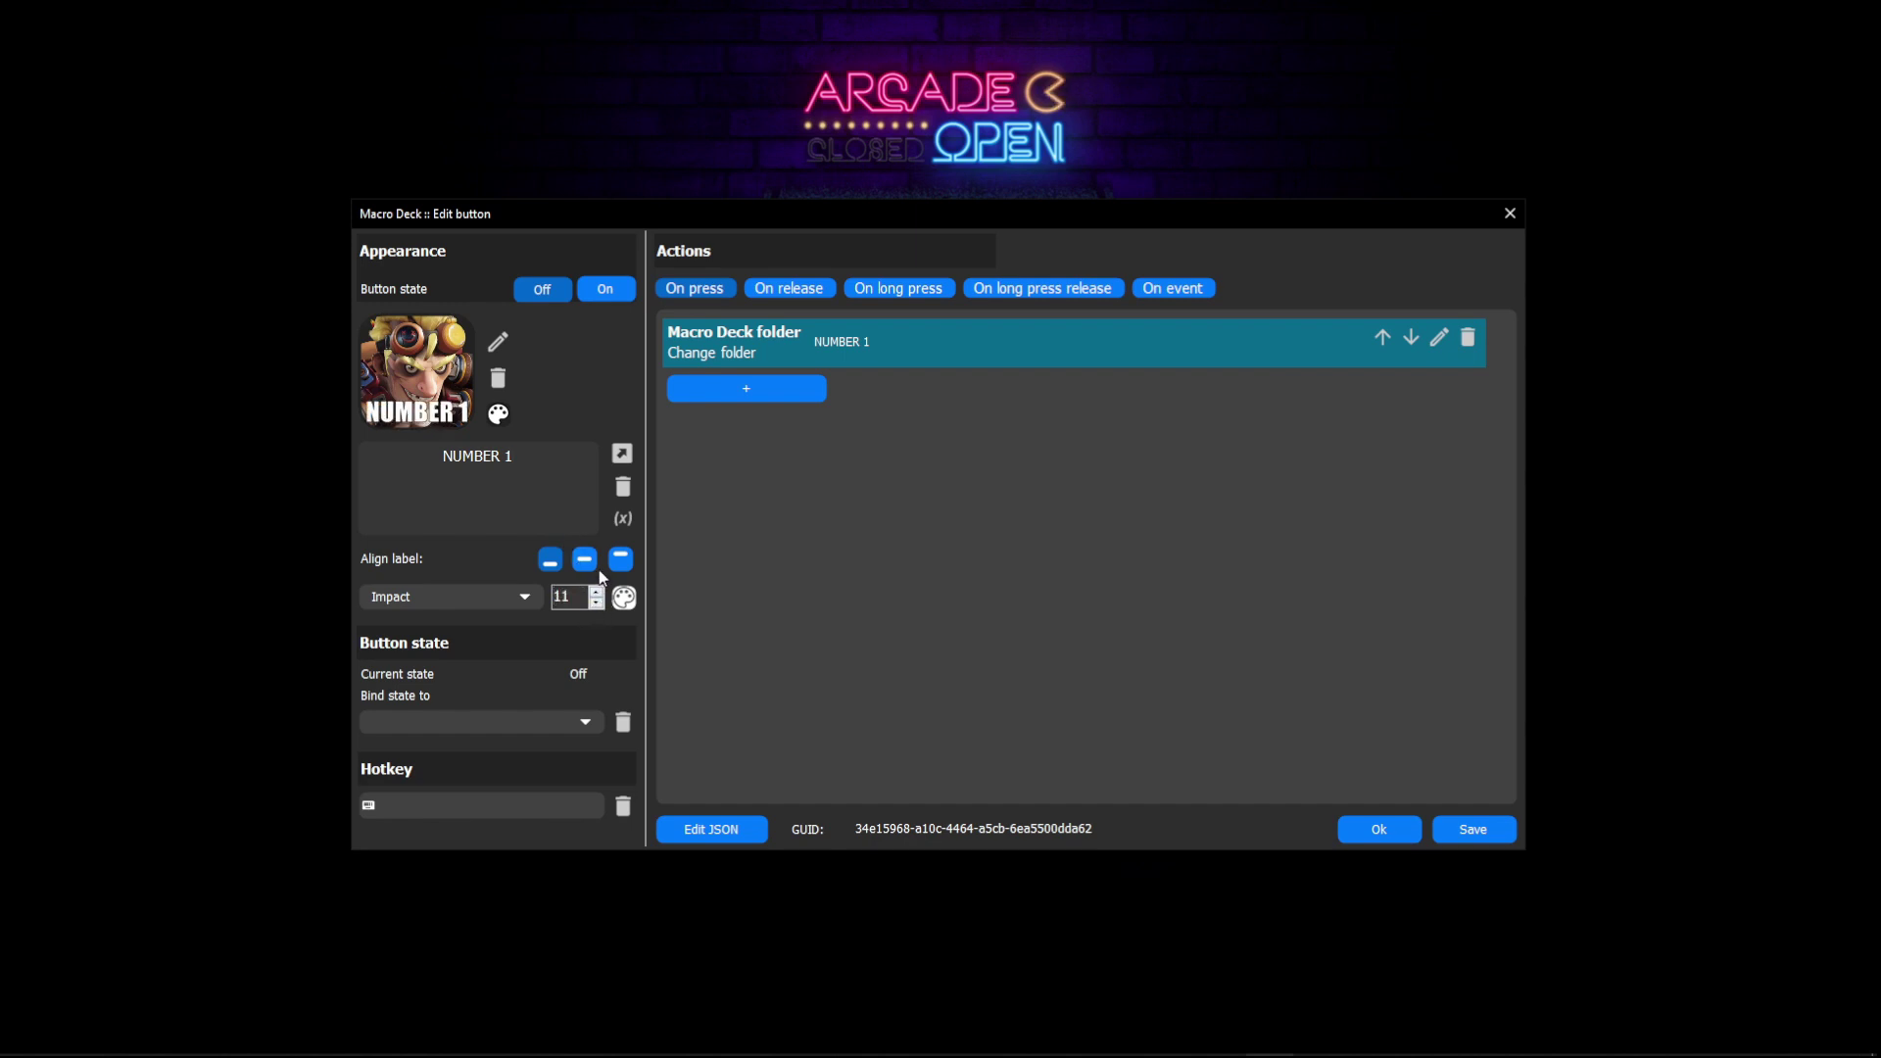
Step: Try the middle and top label alignments, return to bottom alignment, reduce the font size to 10 and accept the button
left_click(584, 563)
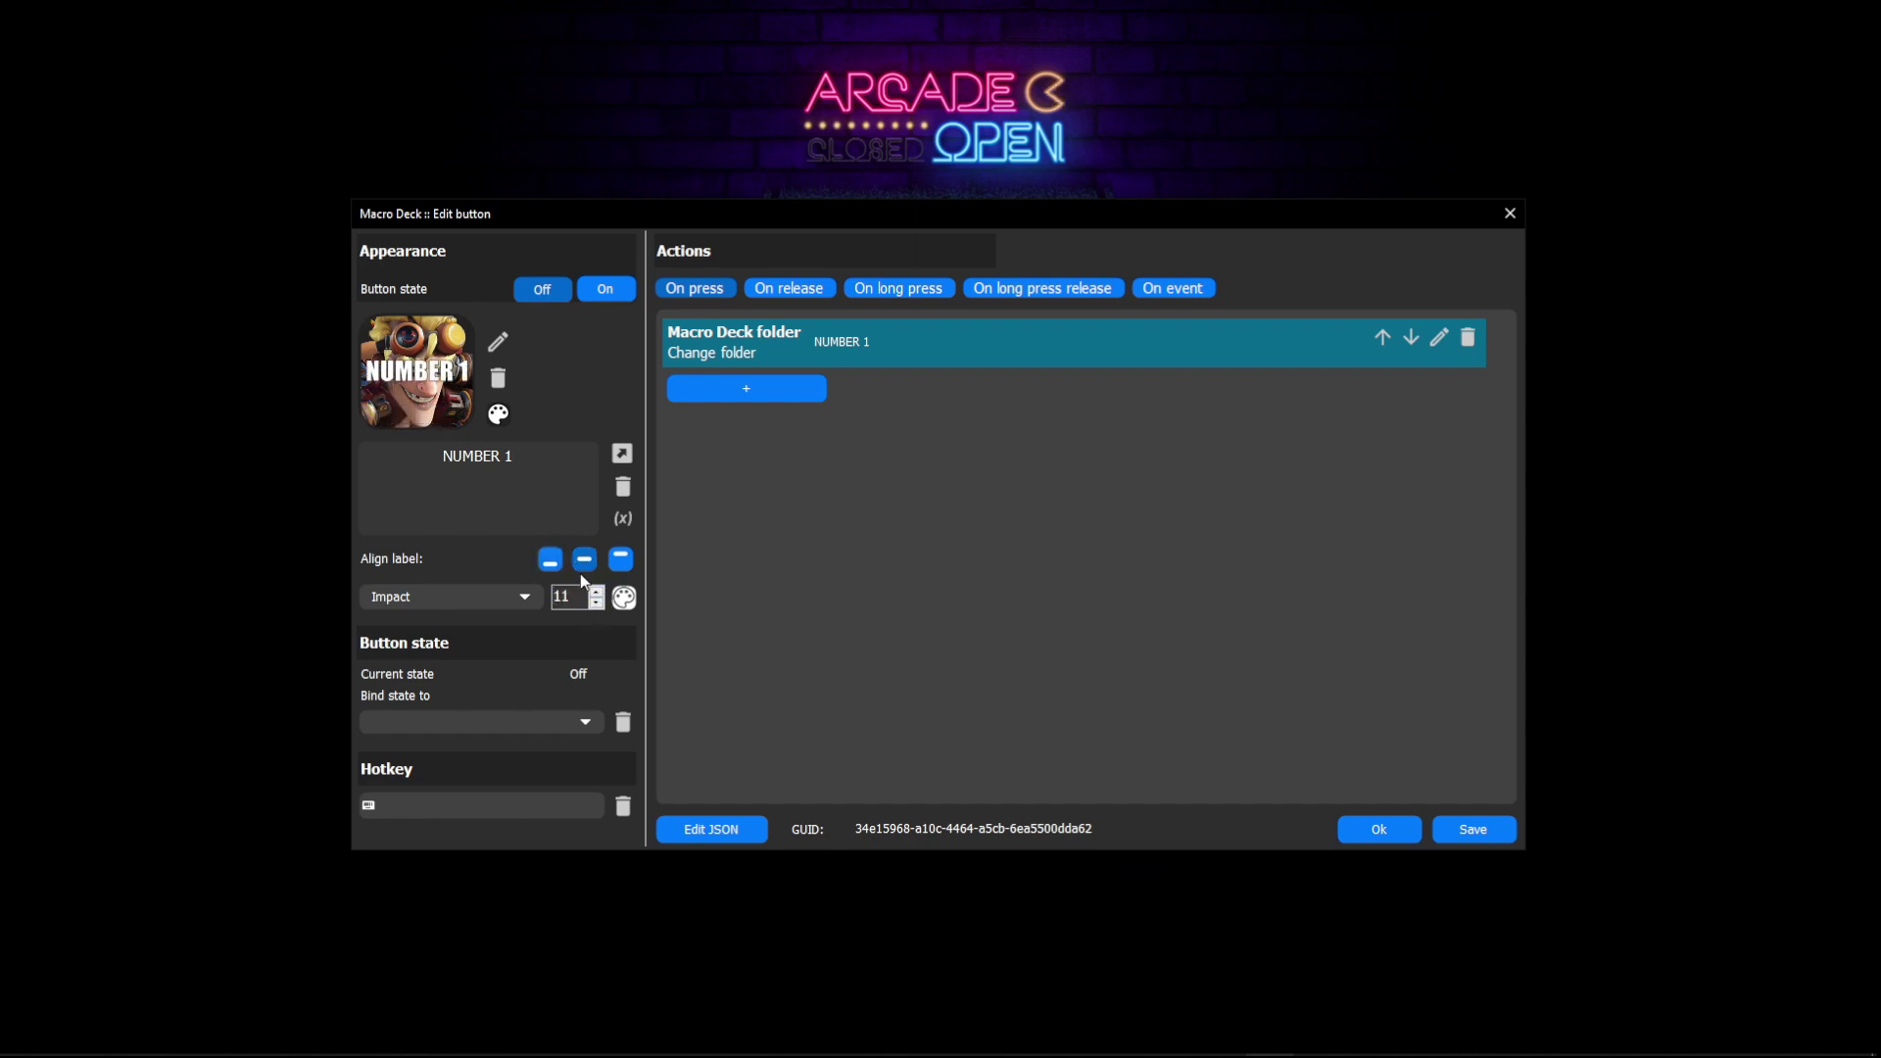
left_click(549, 562)
left_click(620, 560)
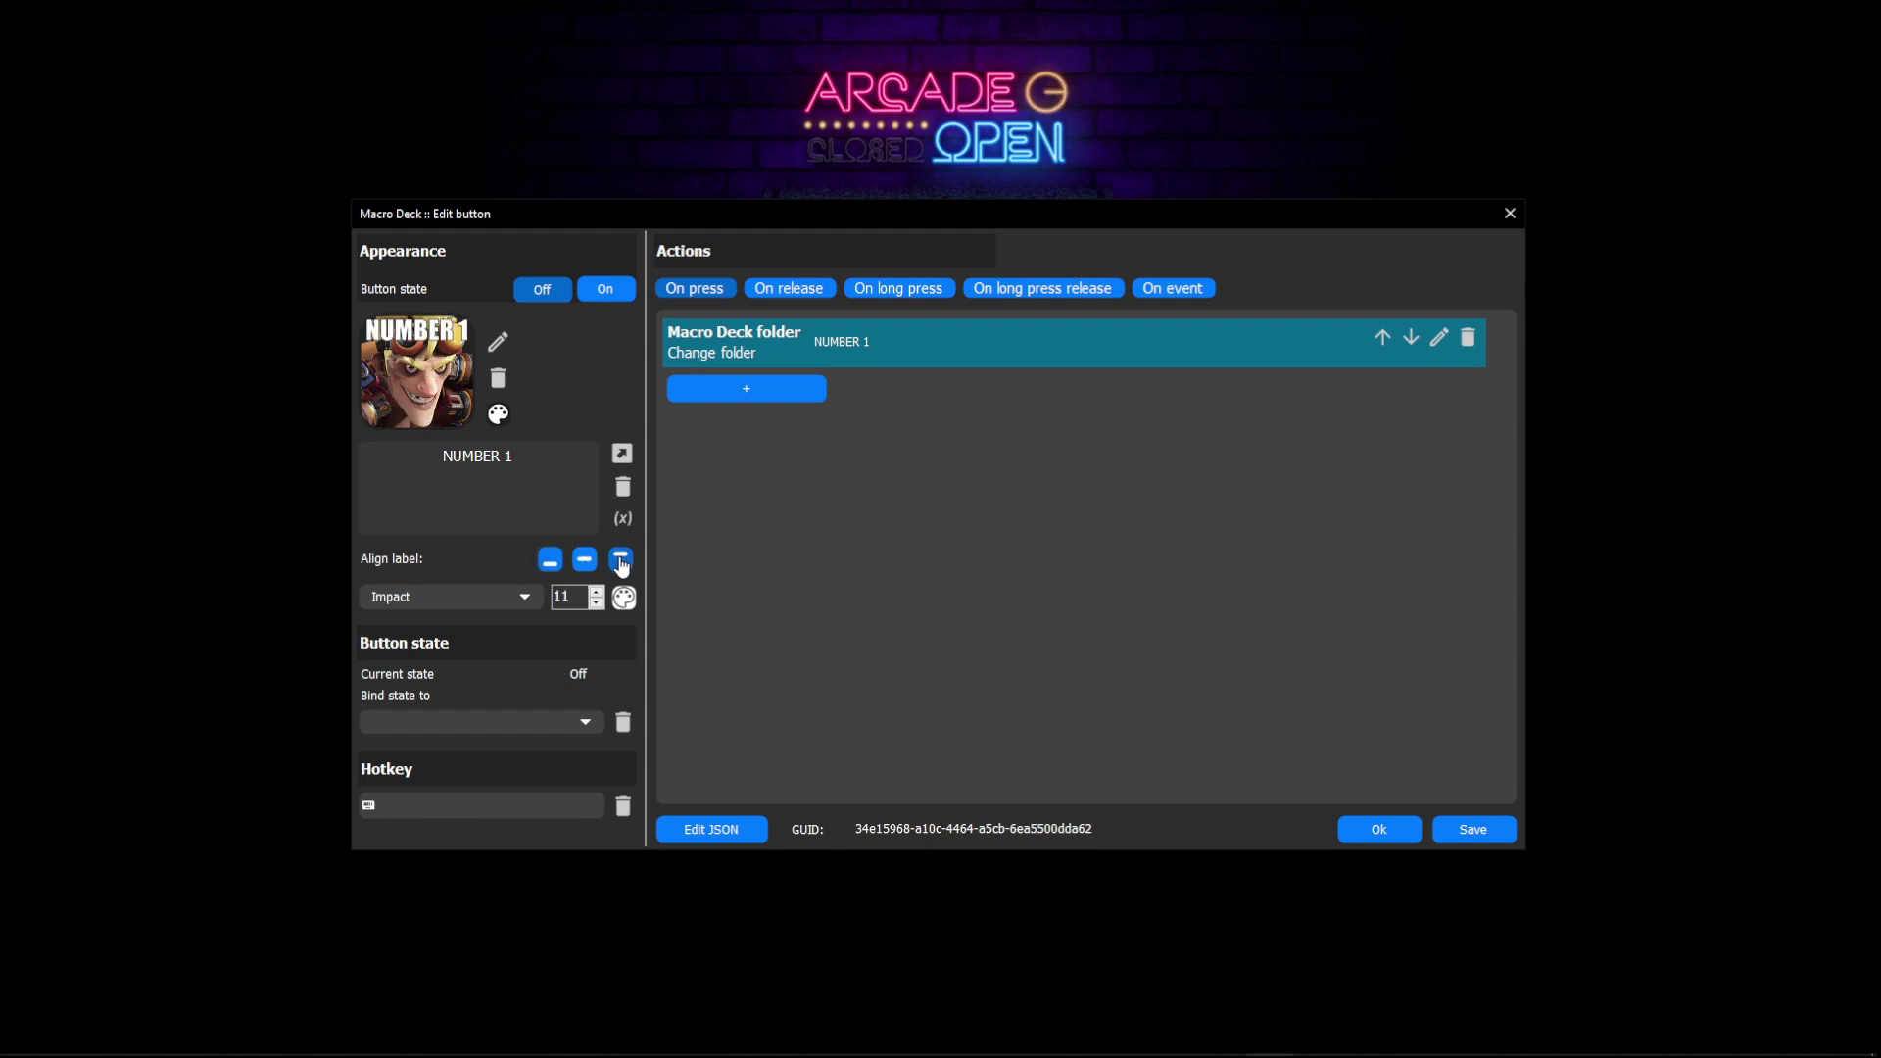
left_click(549, 562)
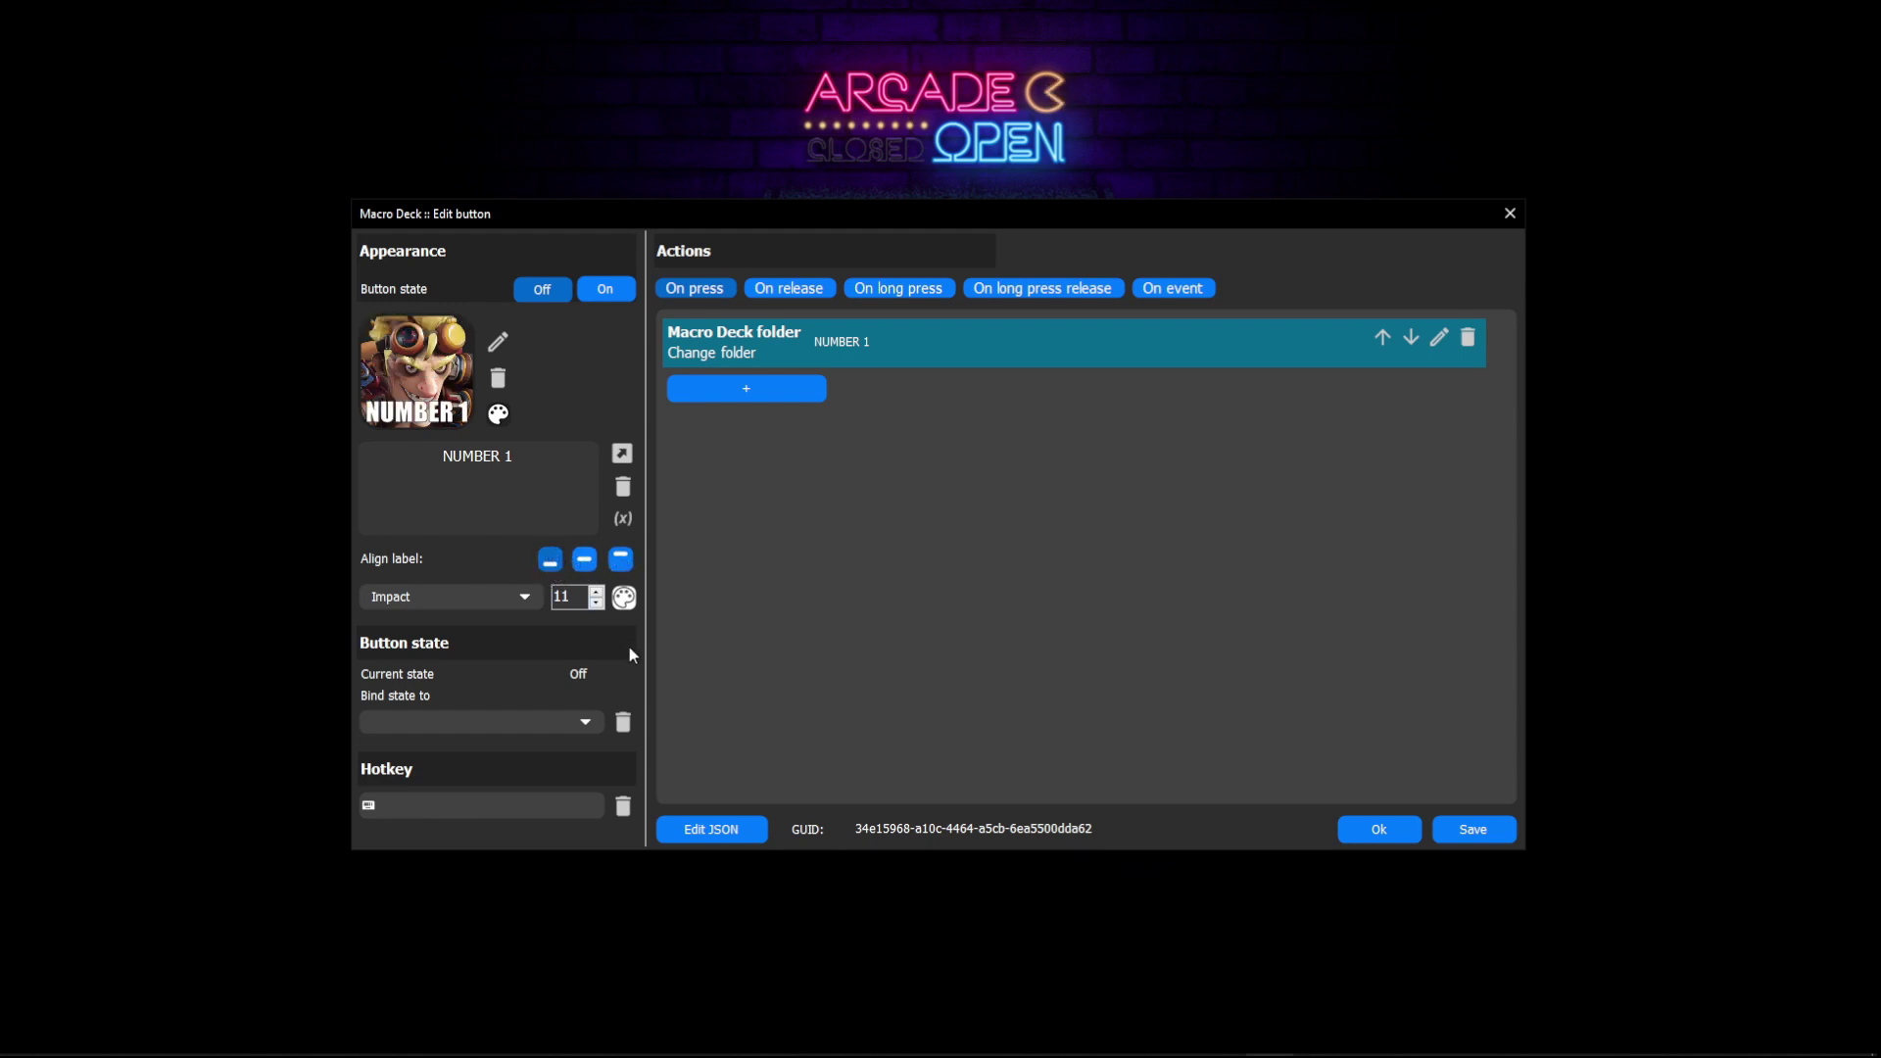
left_click(597, 604)
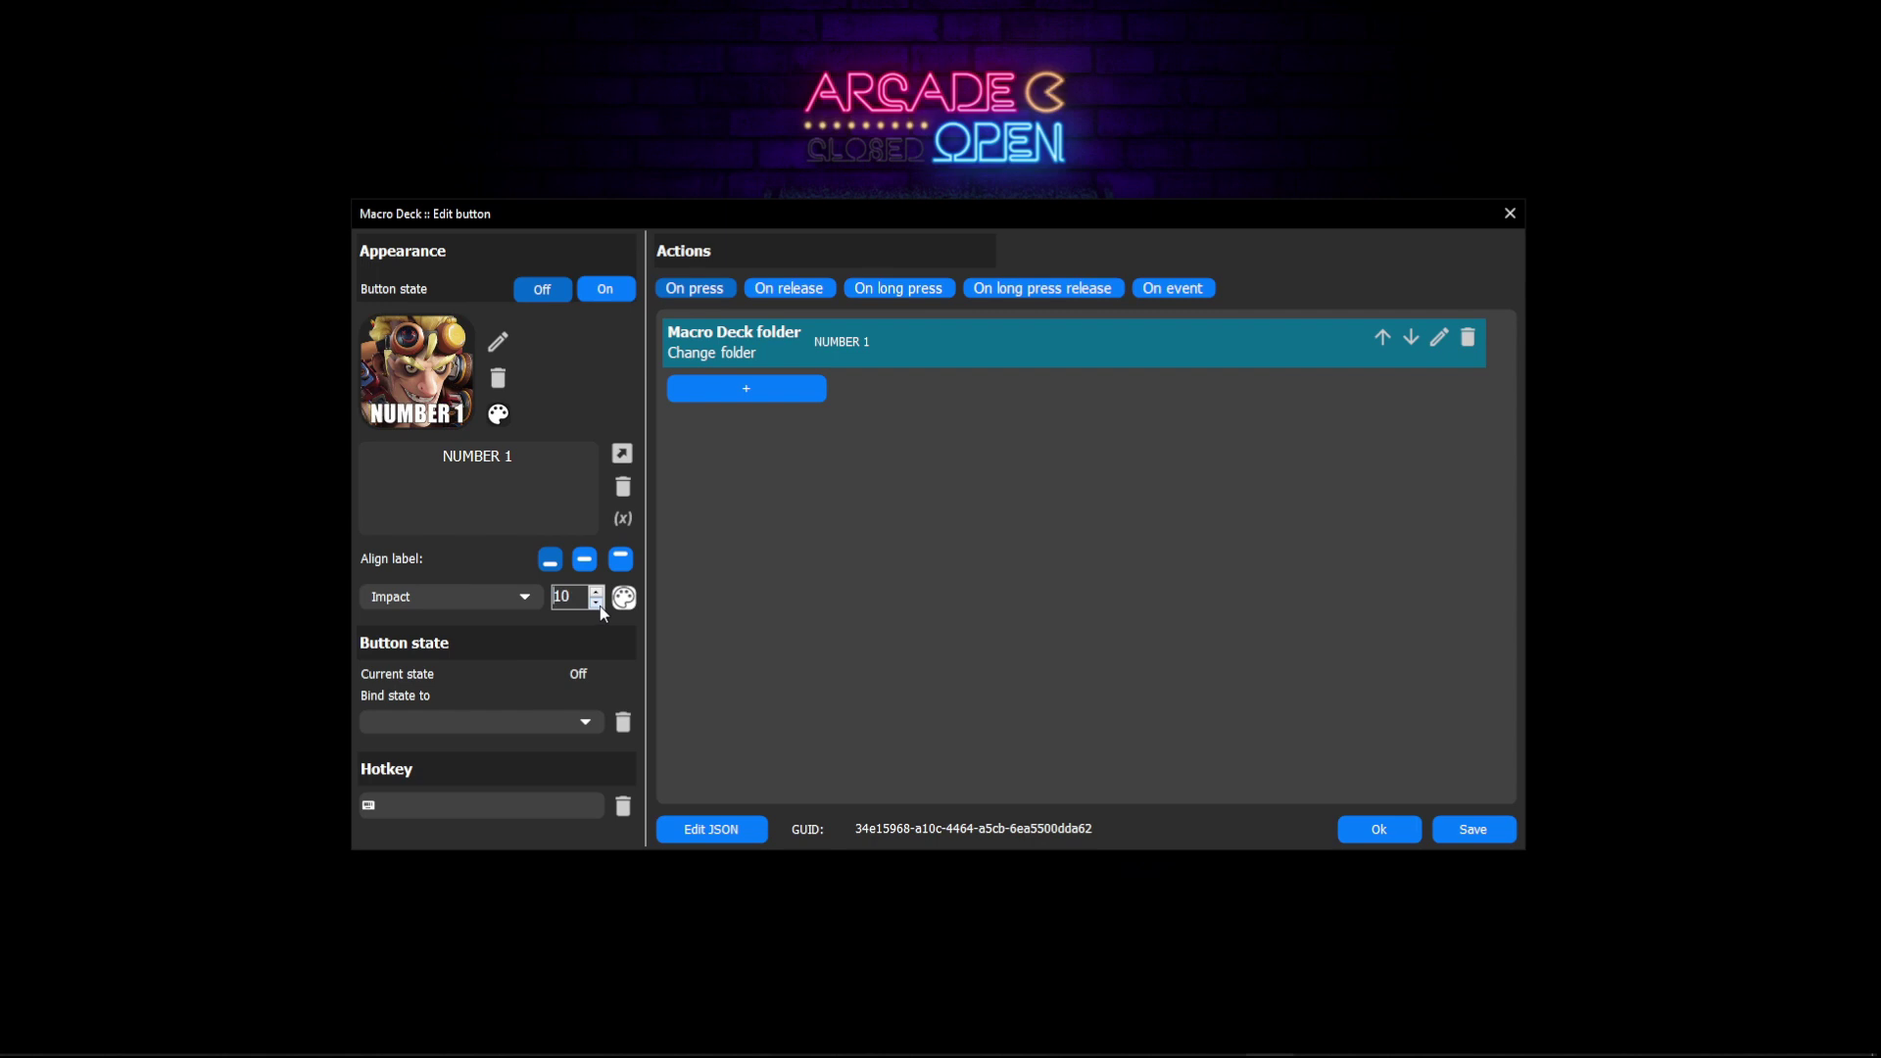
left_click(1364, 836)
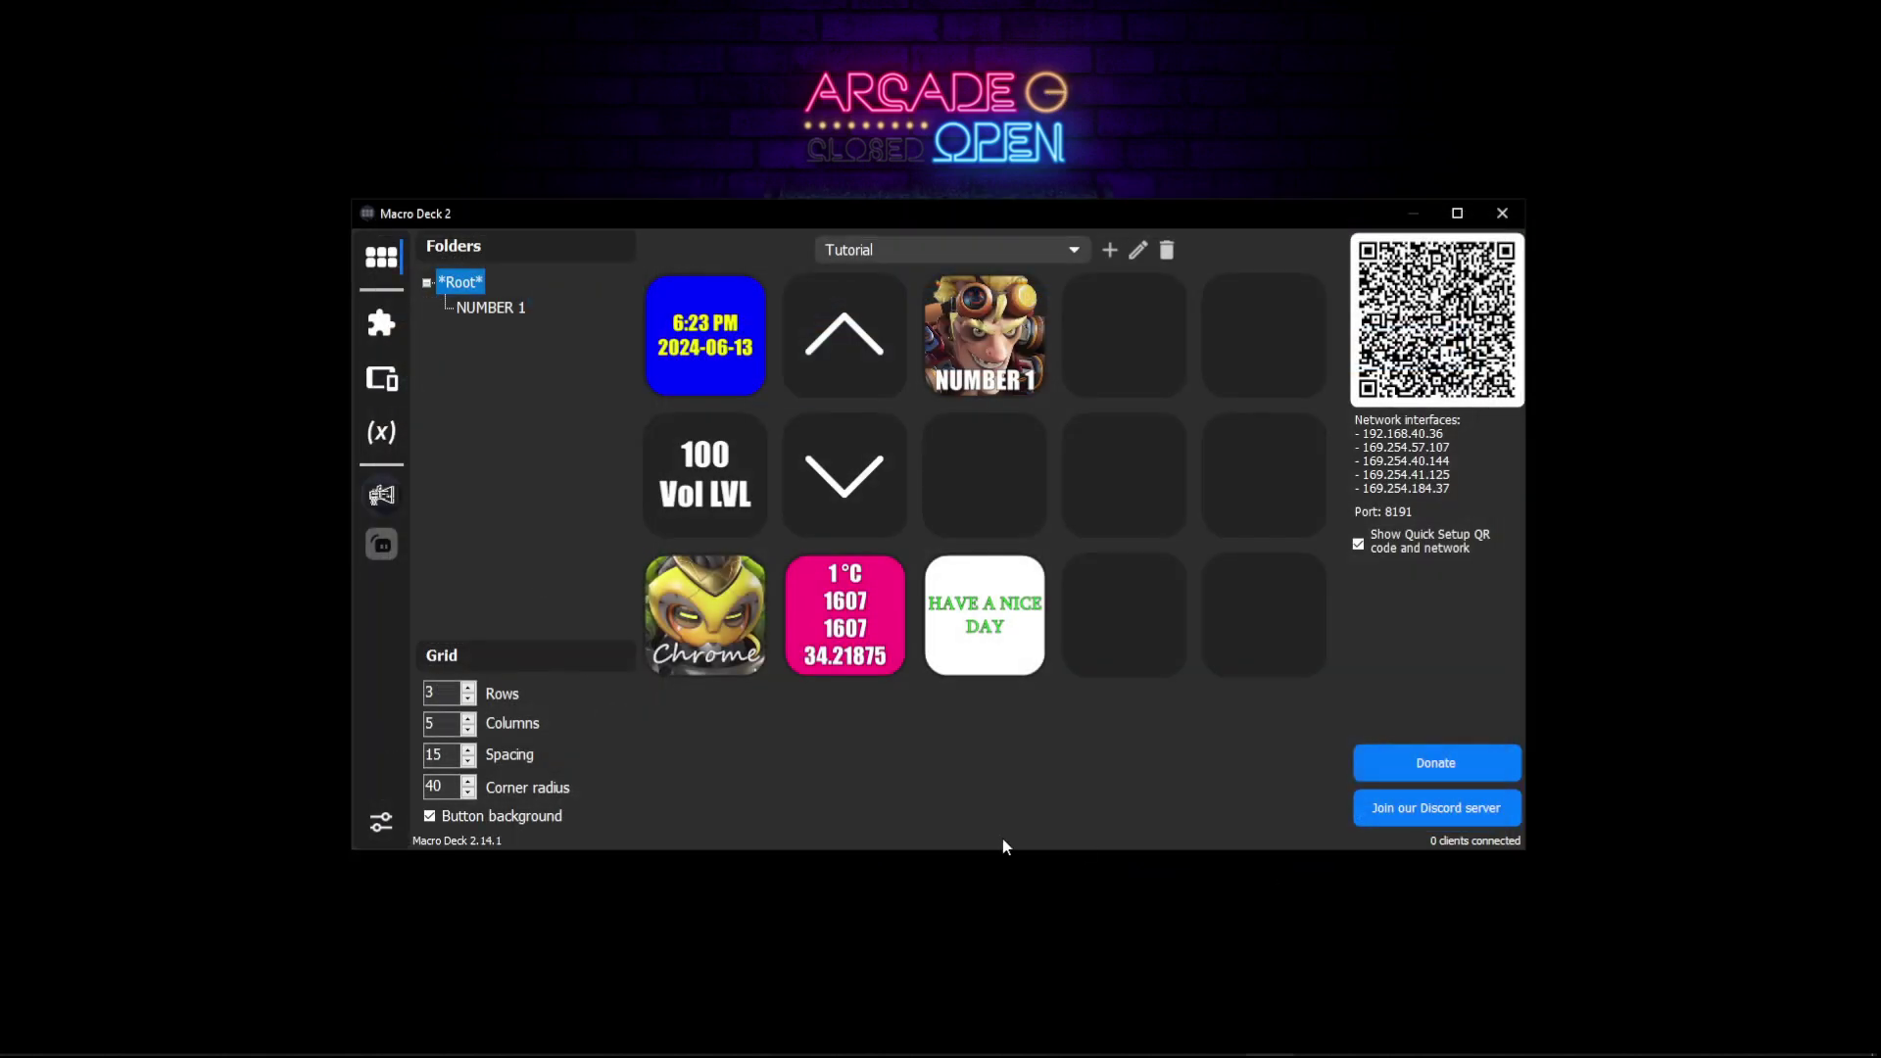
Step: Enter the NUMBER 1 folder by simulating its button's press and add an "On press" Go to root folder action to the first slot
right_click(985, 343)
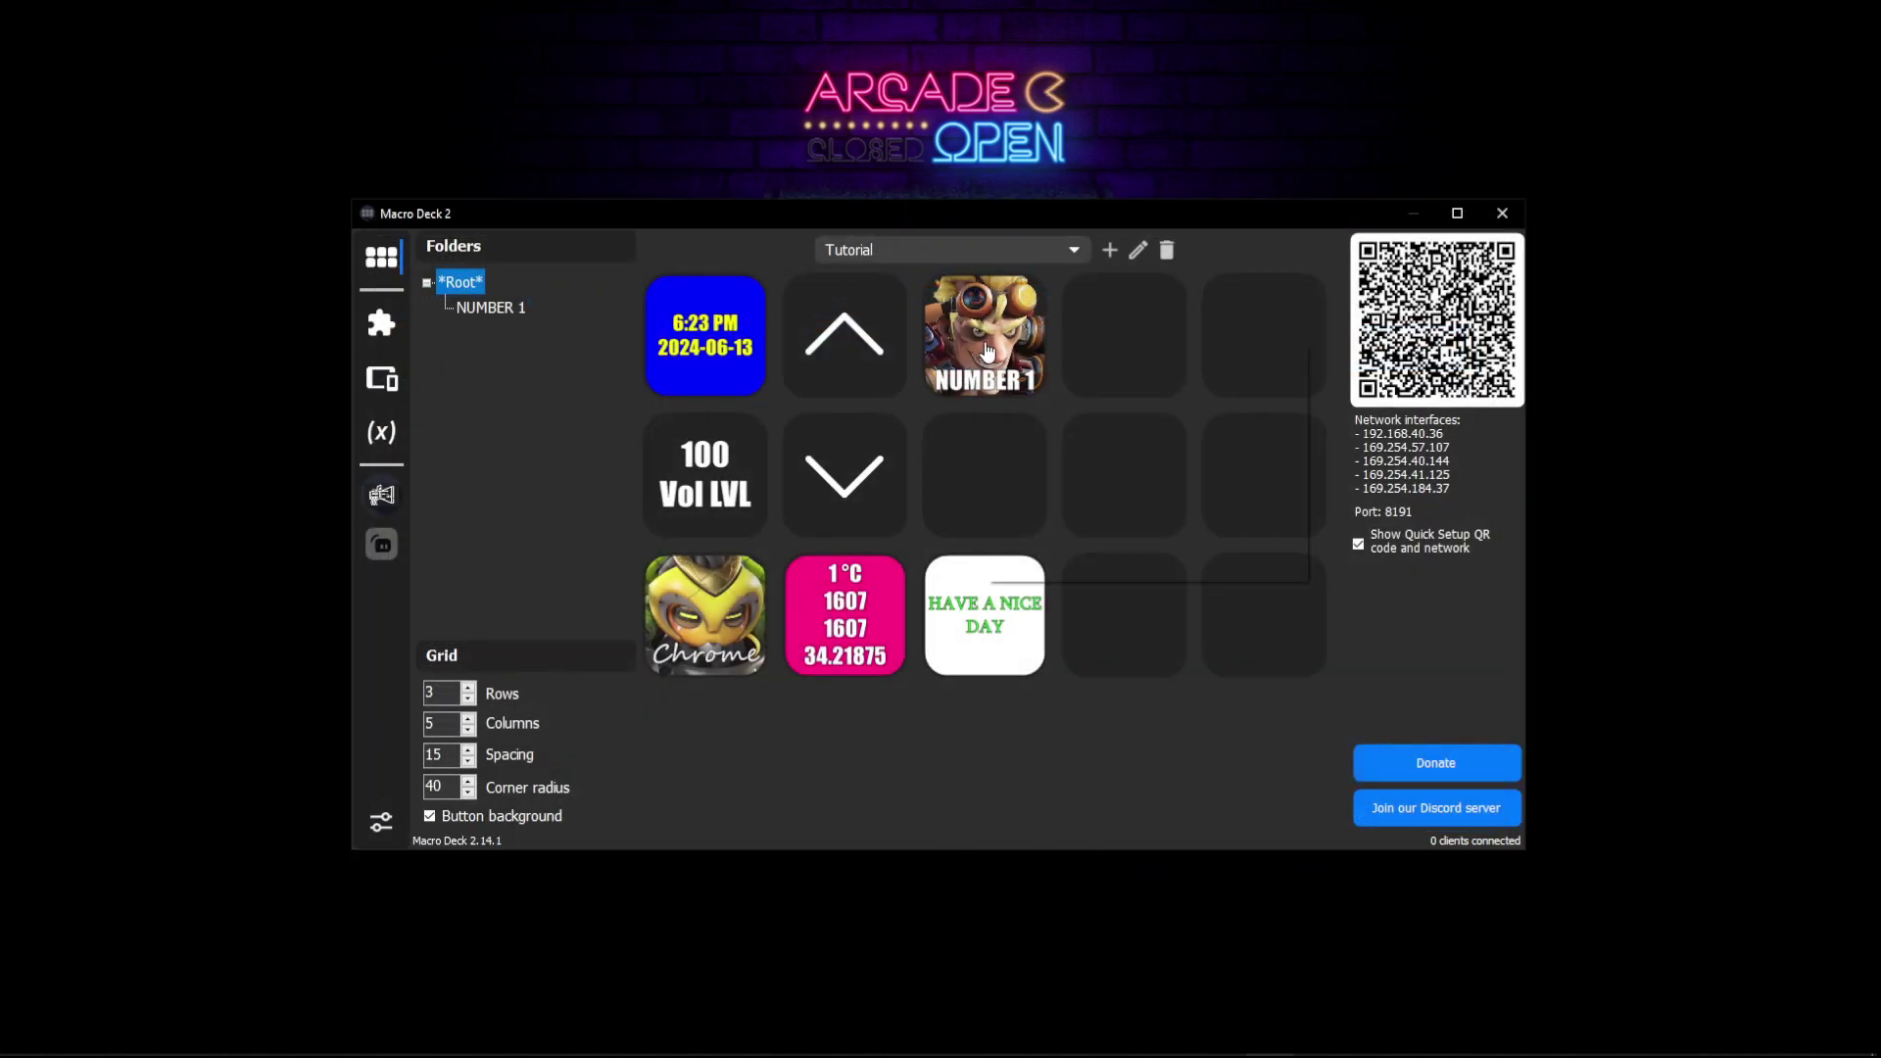
left_click(1009, 390)
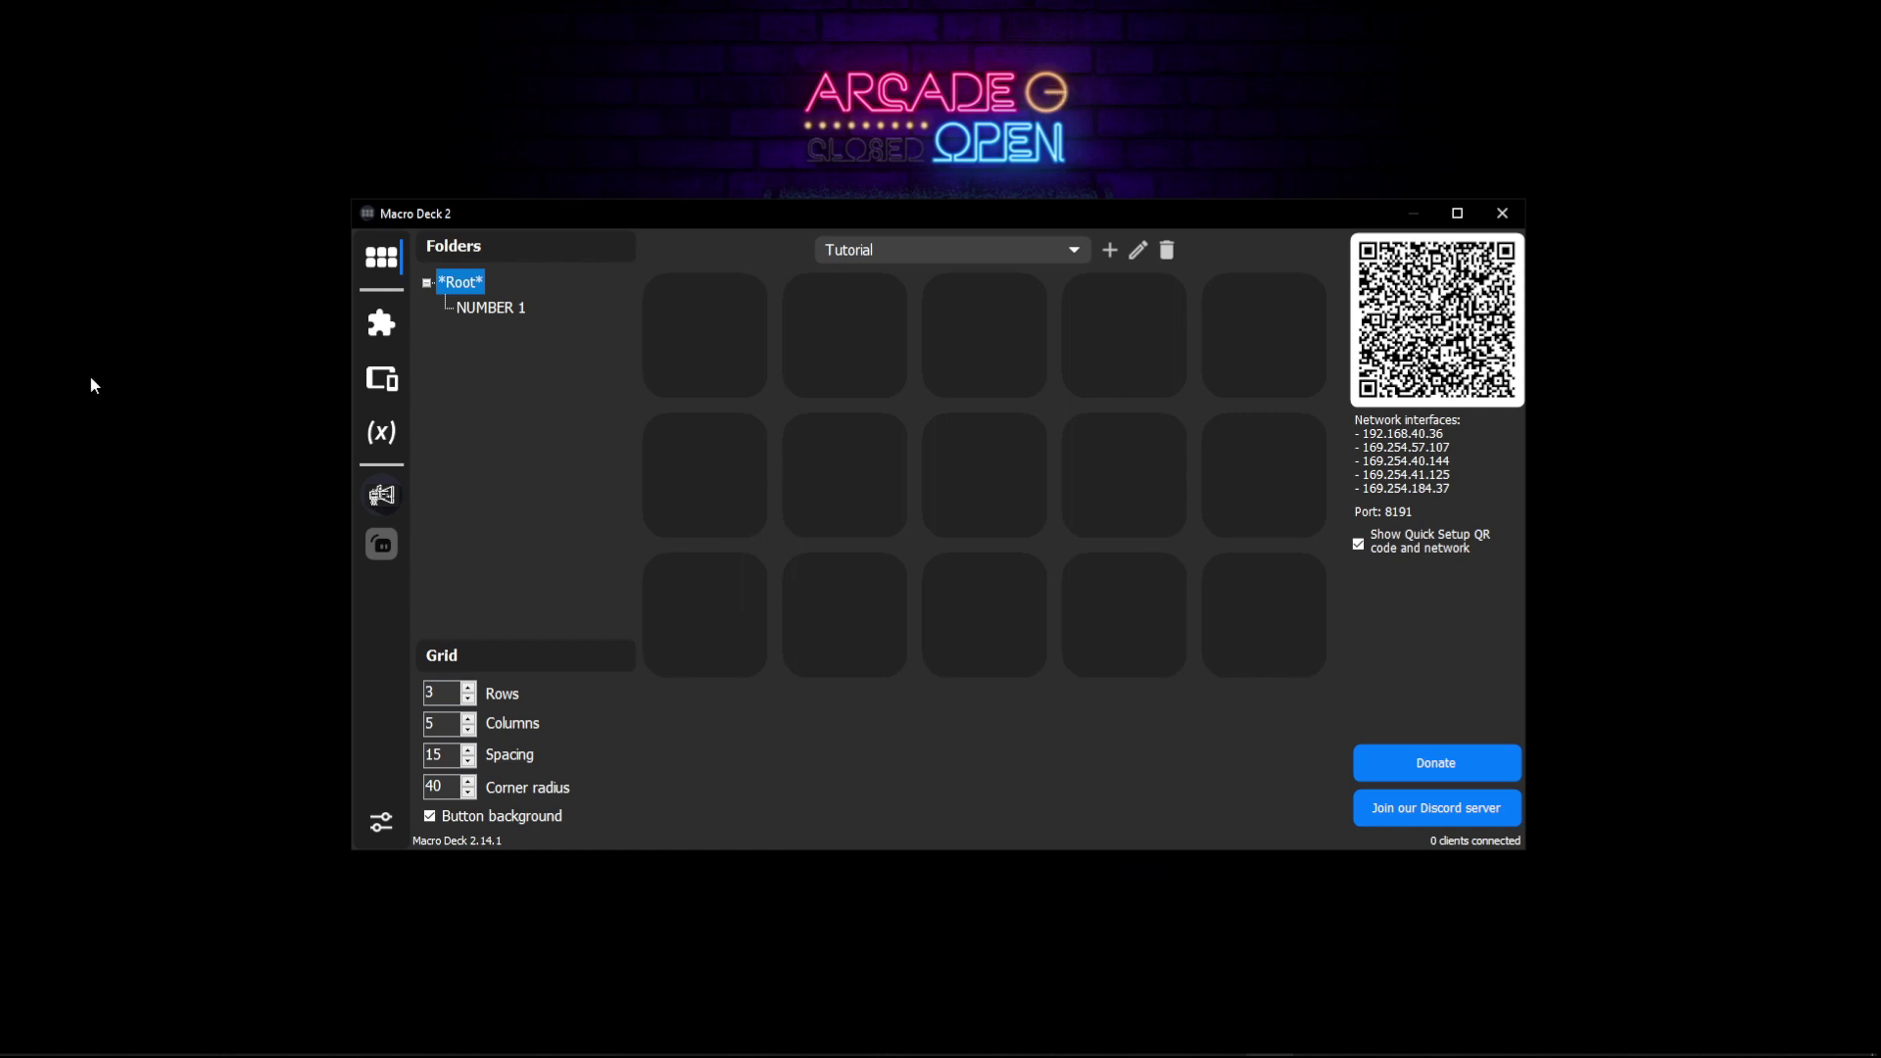
right_click(685, 324)
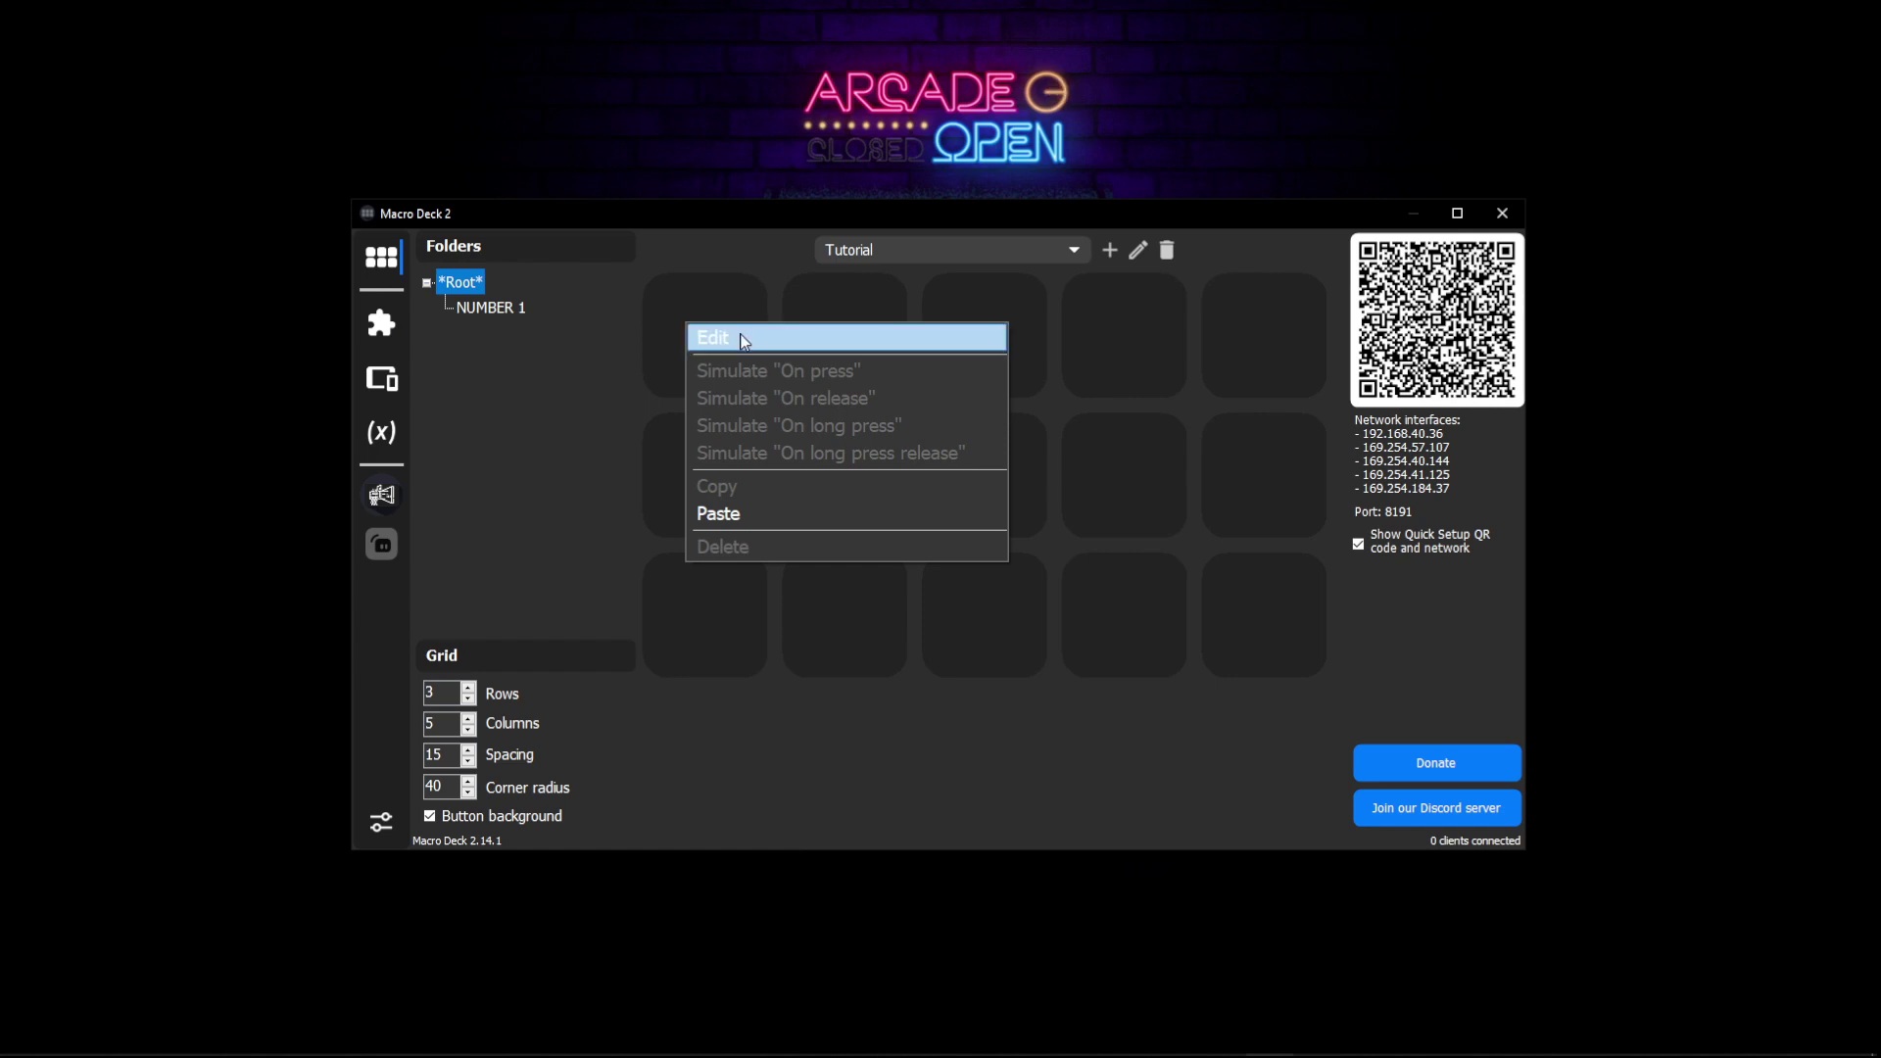
left_click(744, 339)
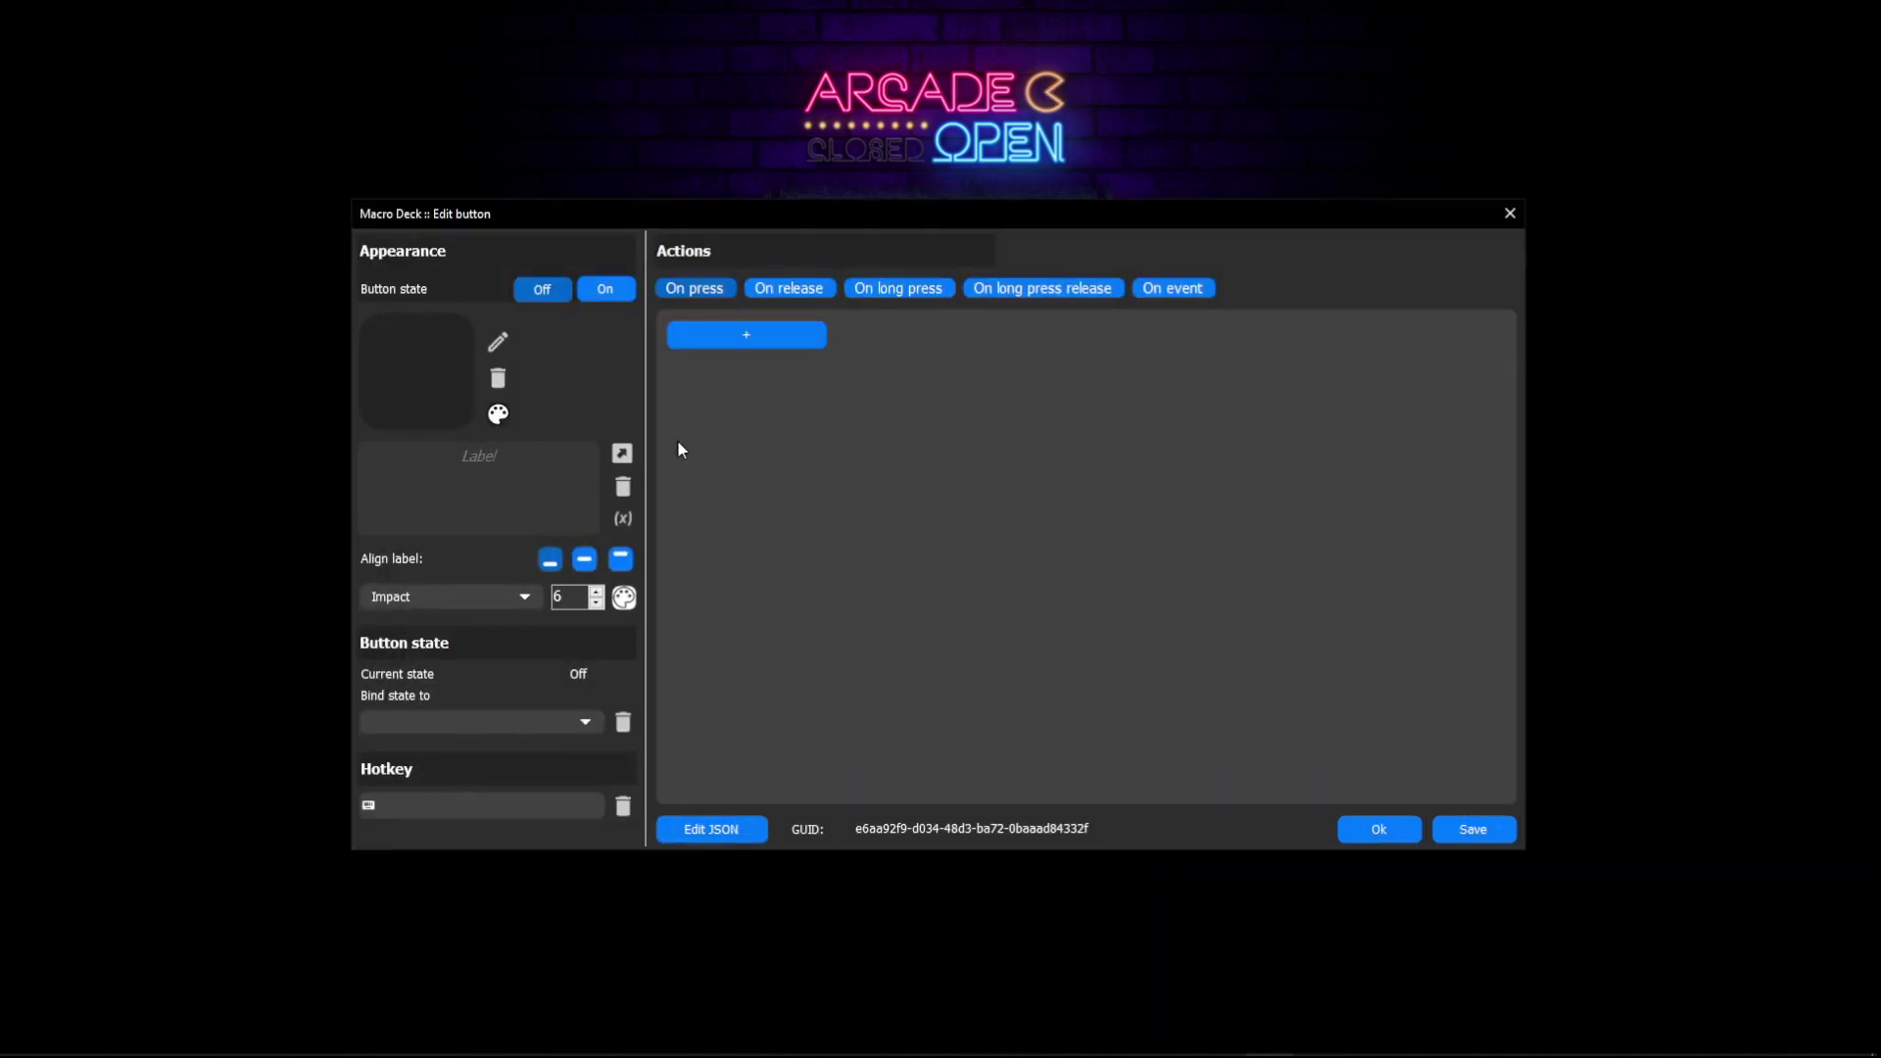
left_click(756, 339)
left_click(738, 369)
left_click(482, 638)
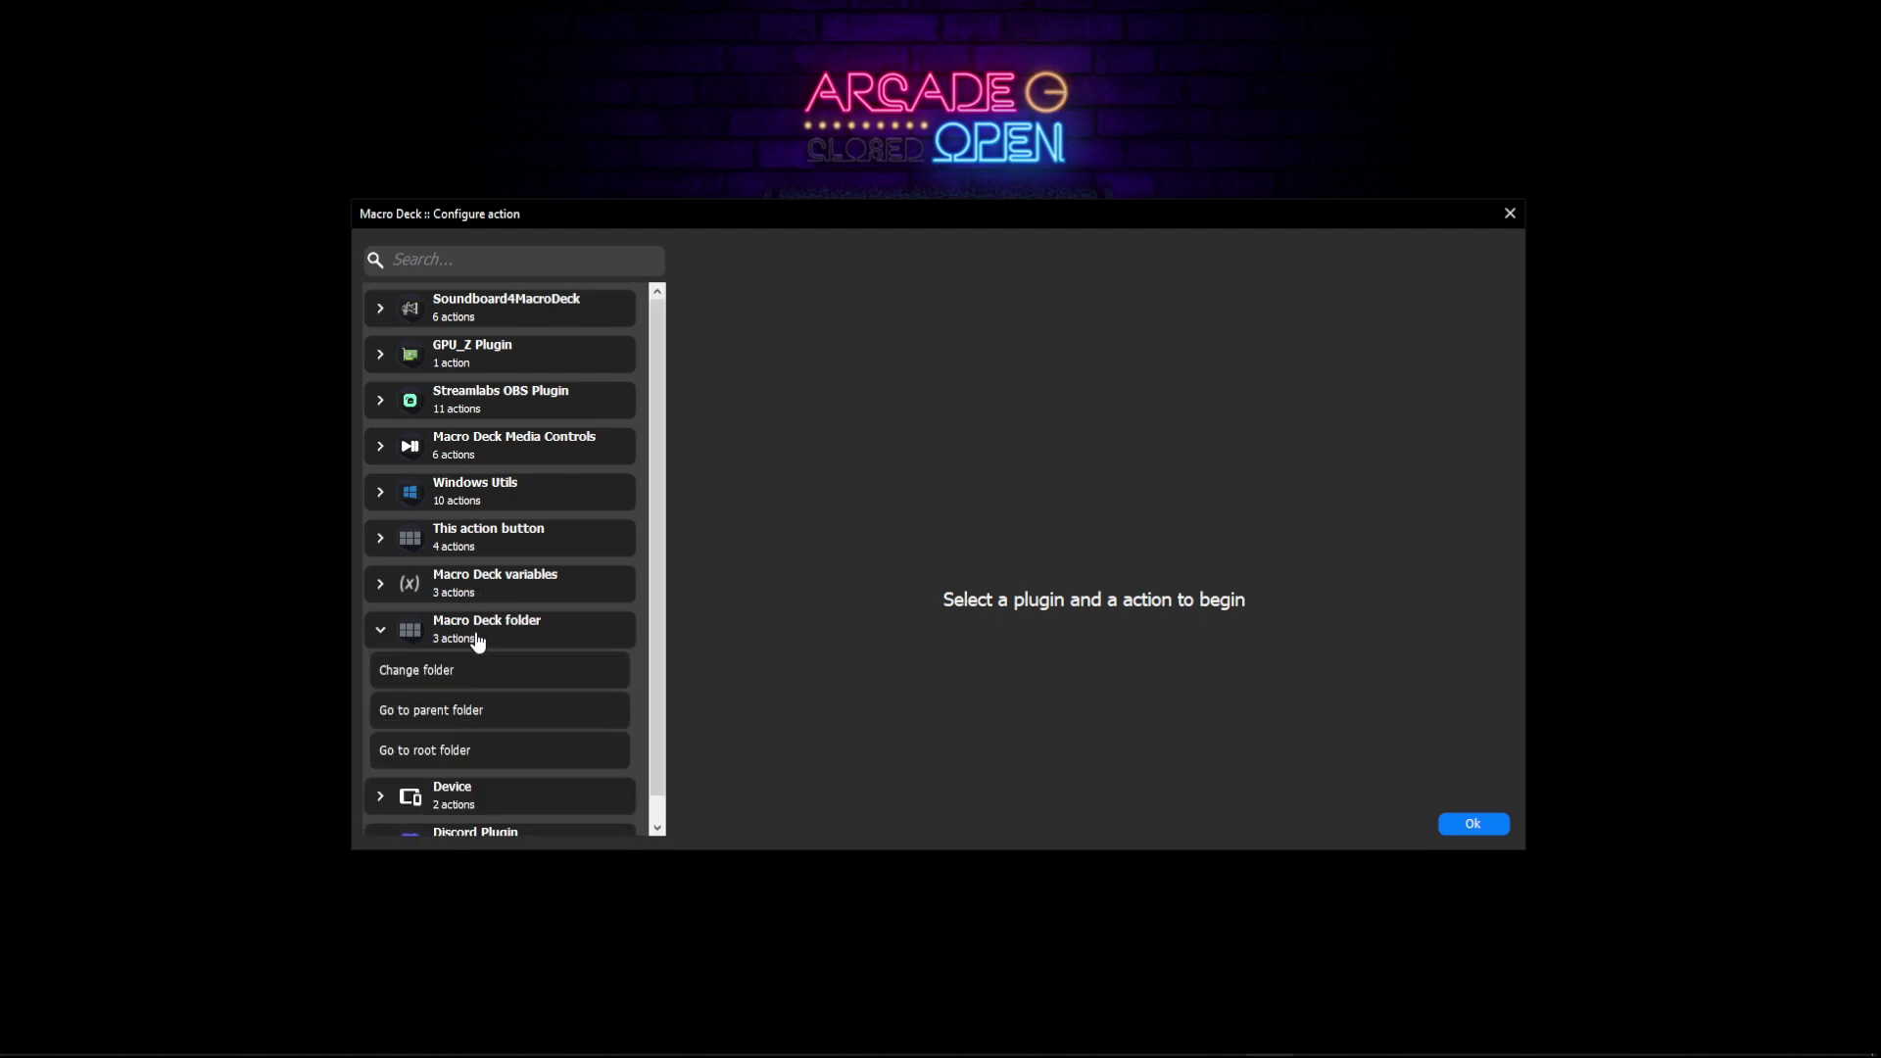
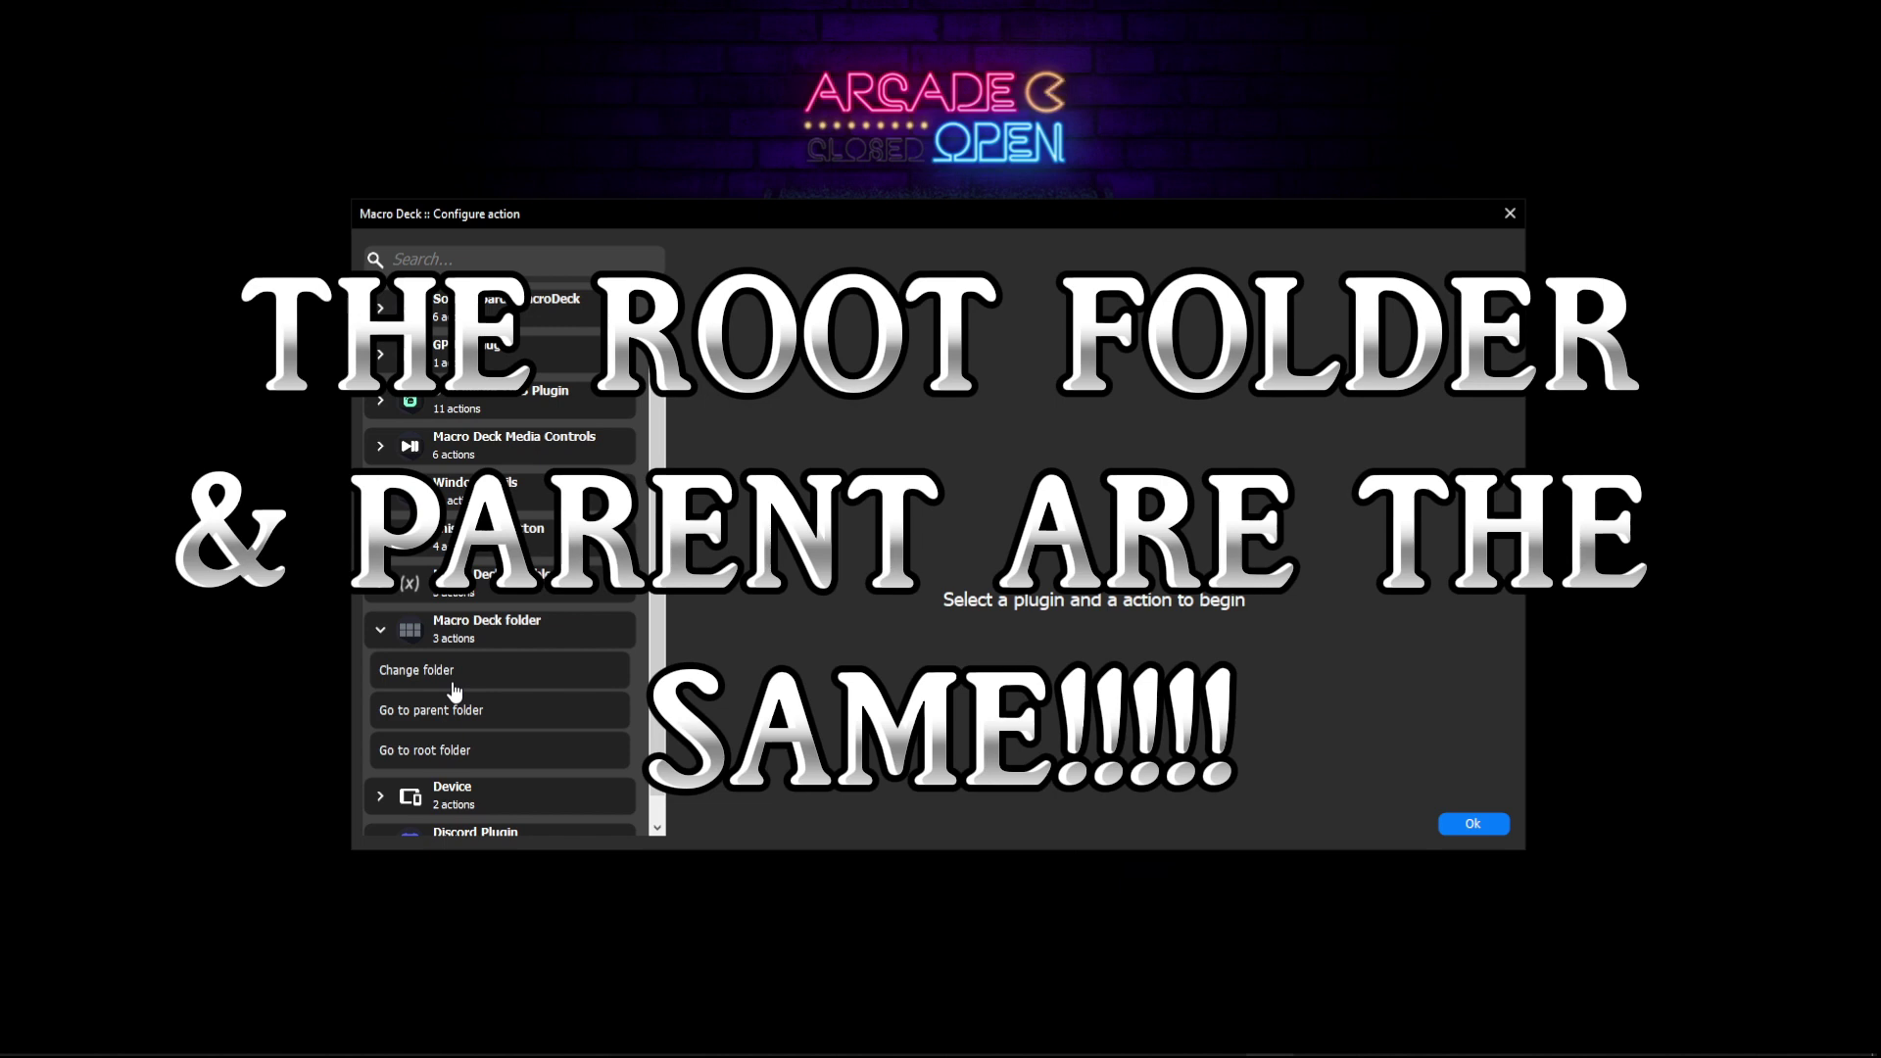
left_click(416, 757)
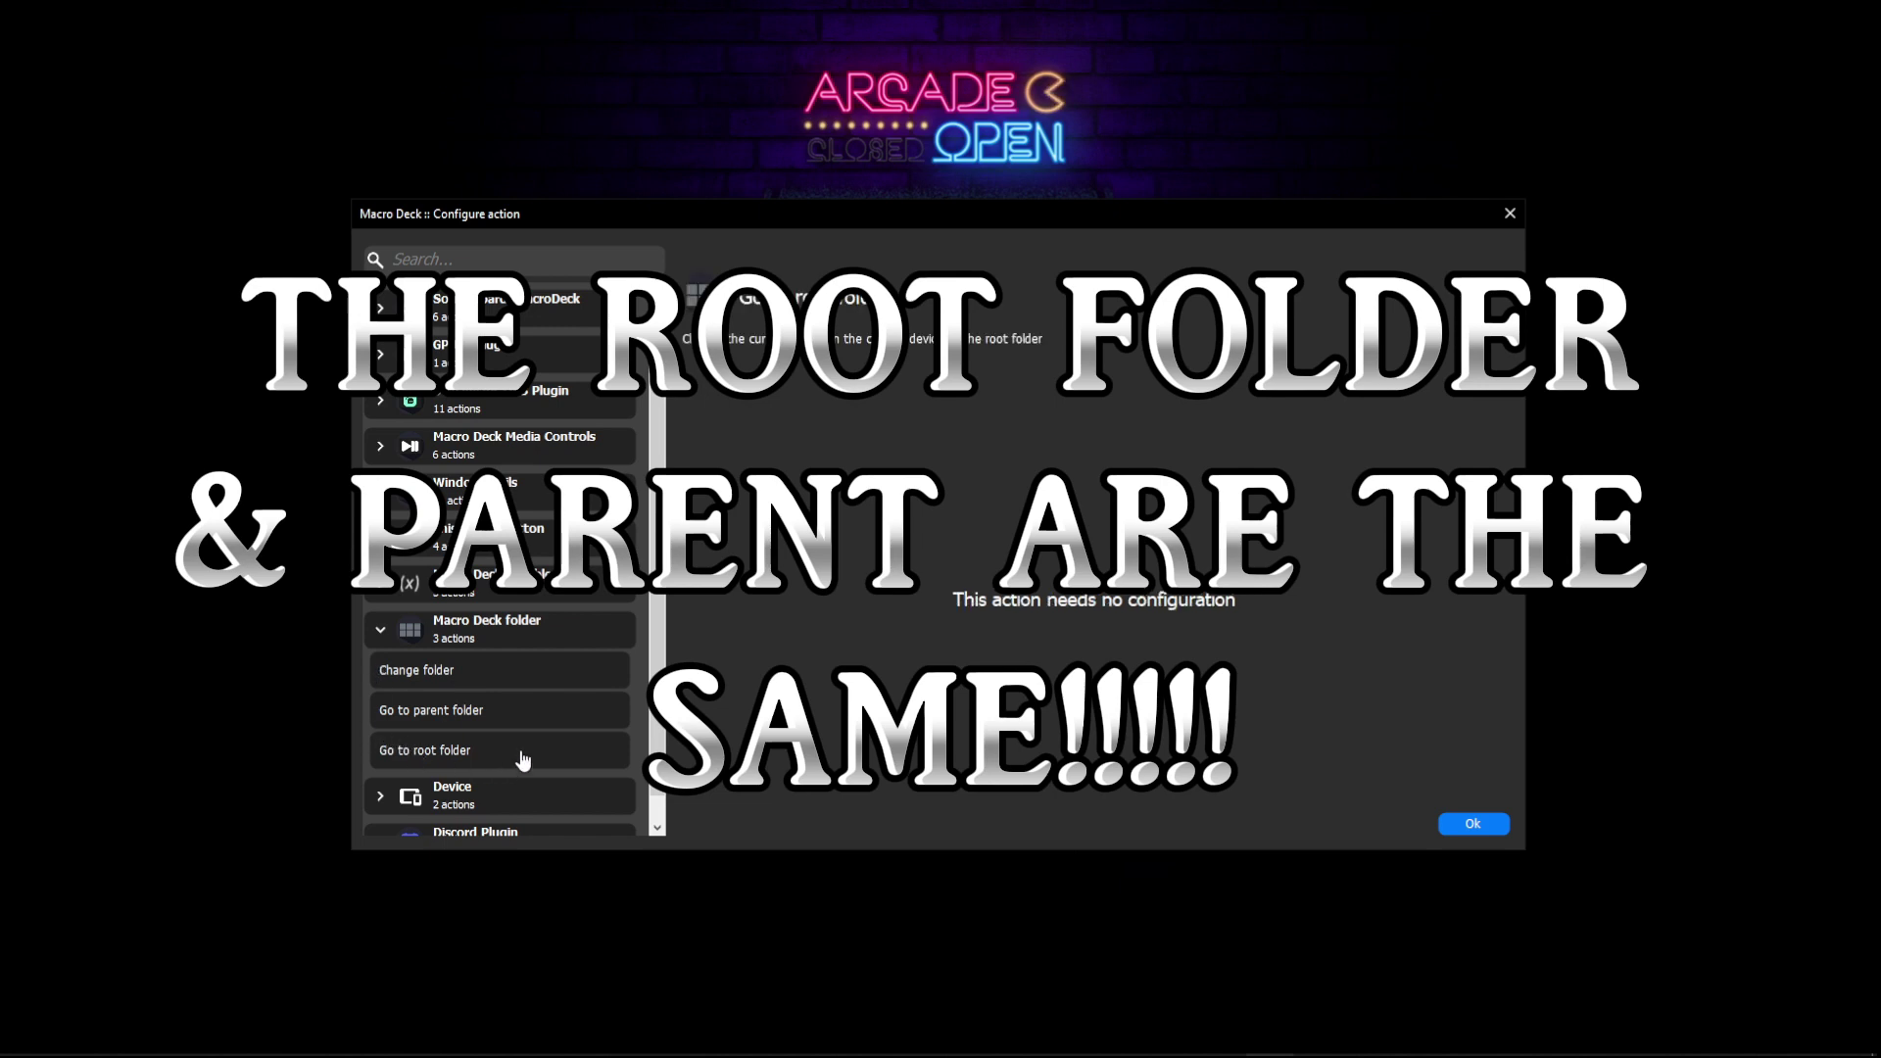
left_click(1498, 825)
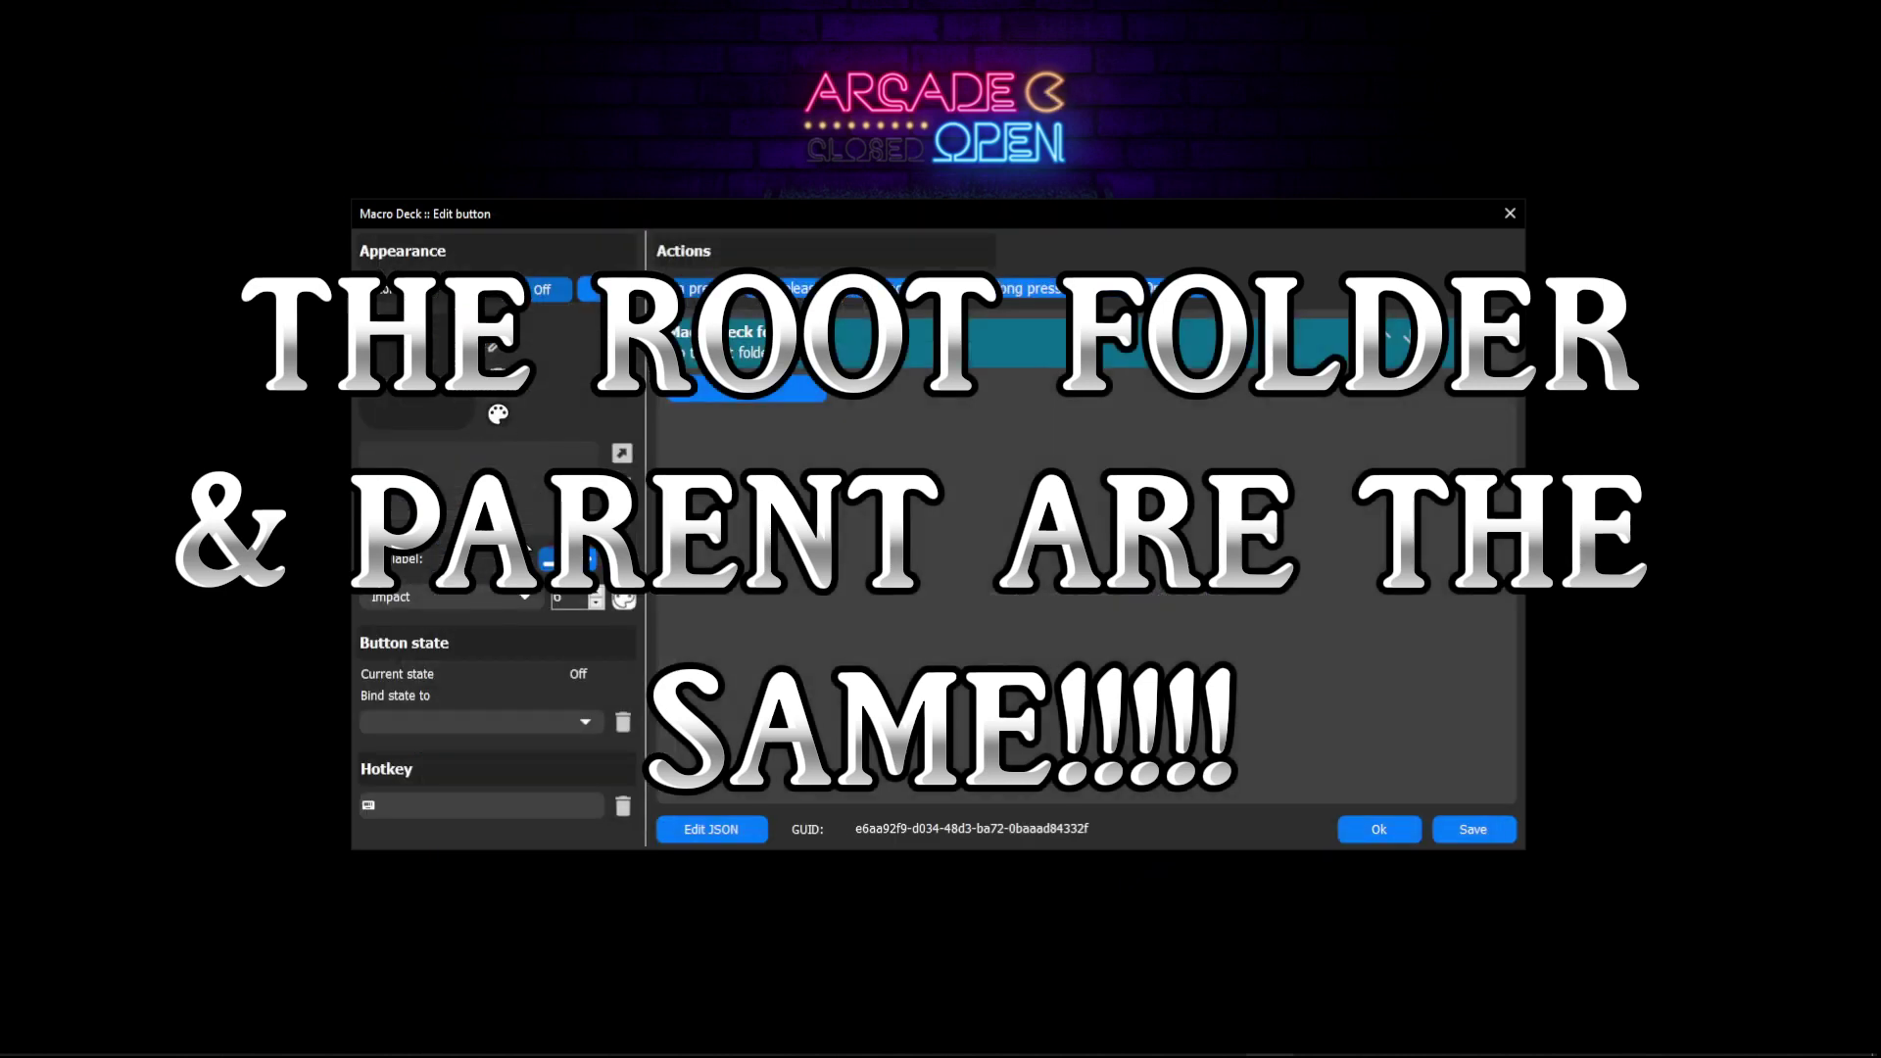
Step: Label the button "BACK TO ROOT", align the label to the middle and accept the button
type("bACK")
key("BackSpace")
key("BackSpace")
key("BackSpace")
key("BackSpace")
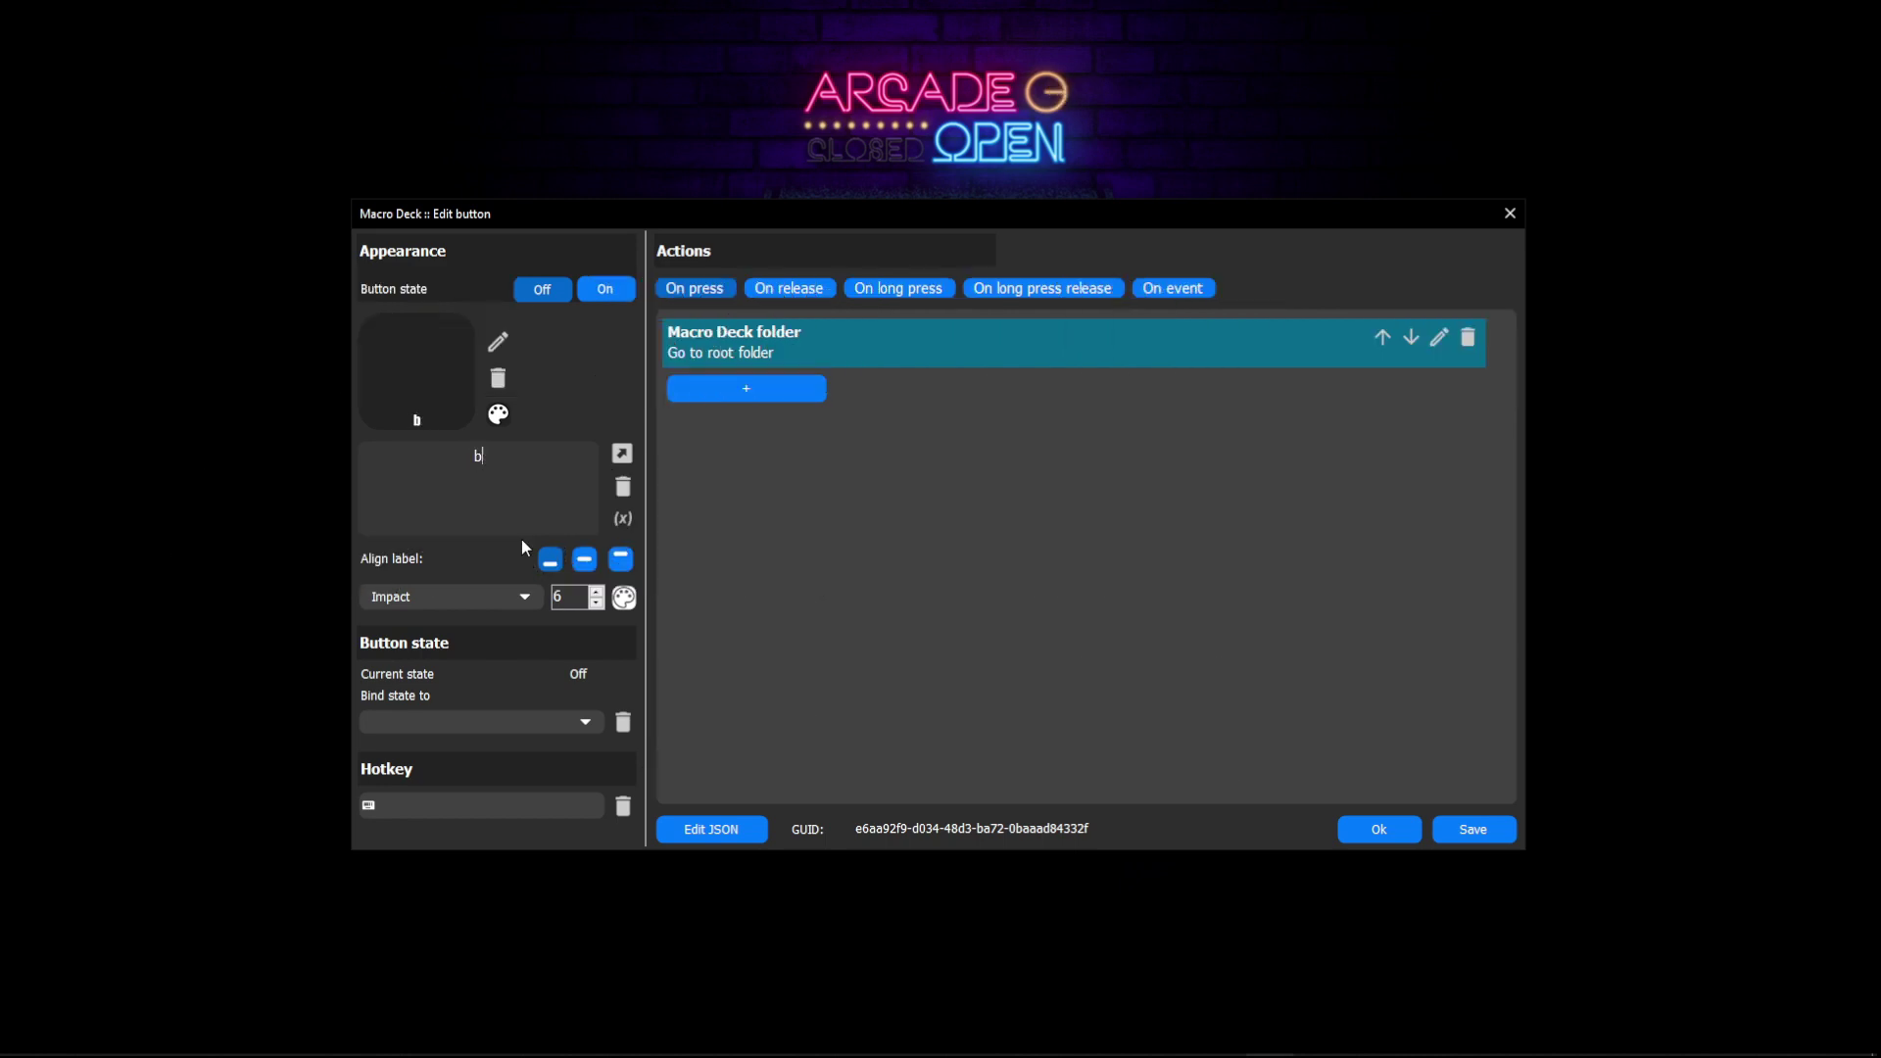
type("BACK TO ROOT")
left_click(585, 558)
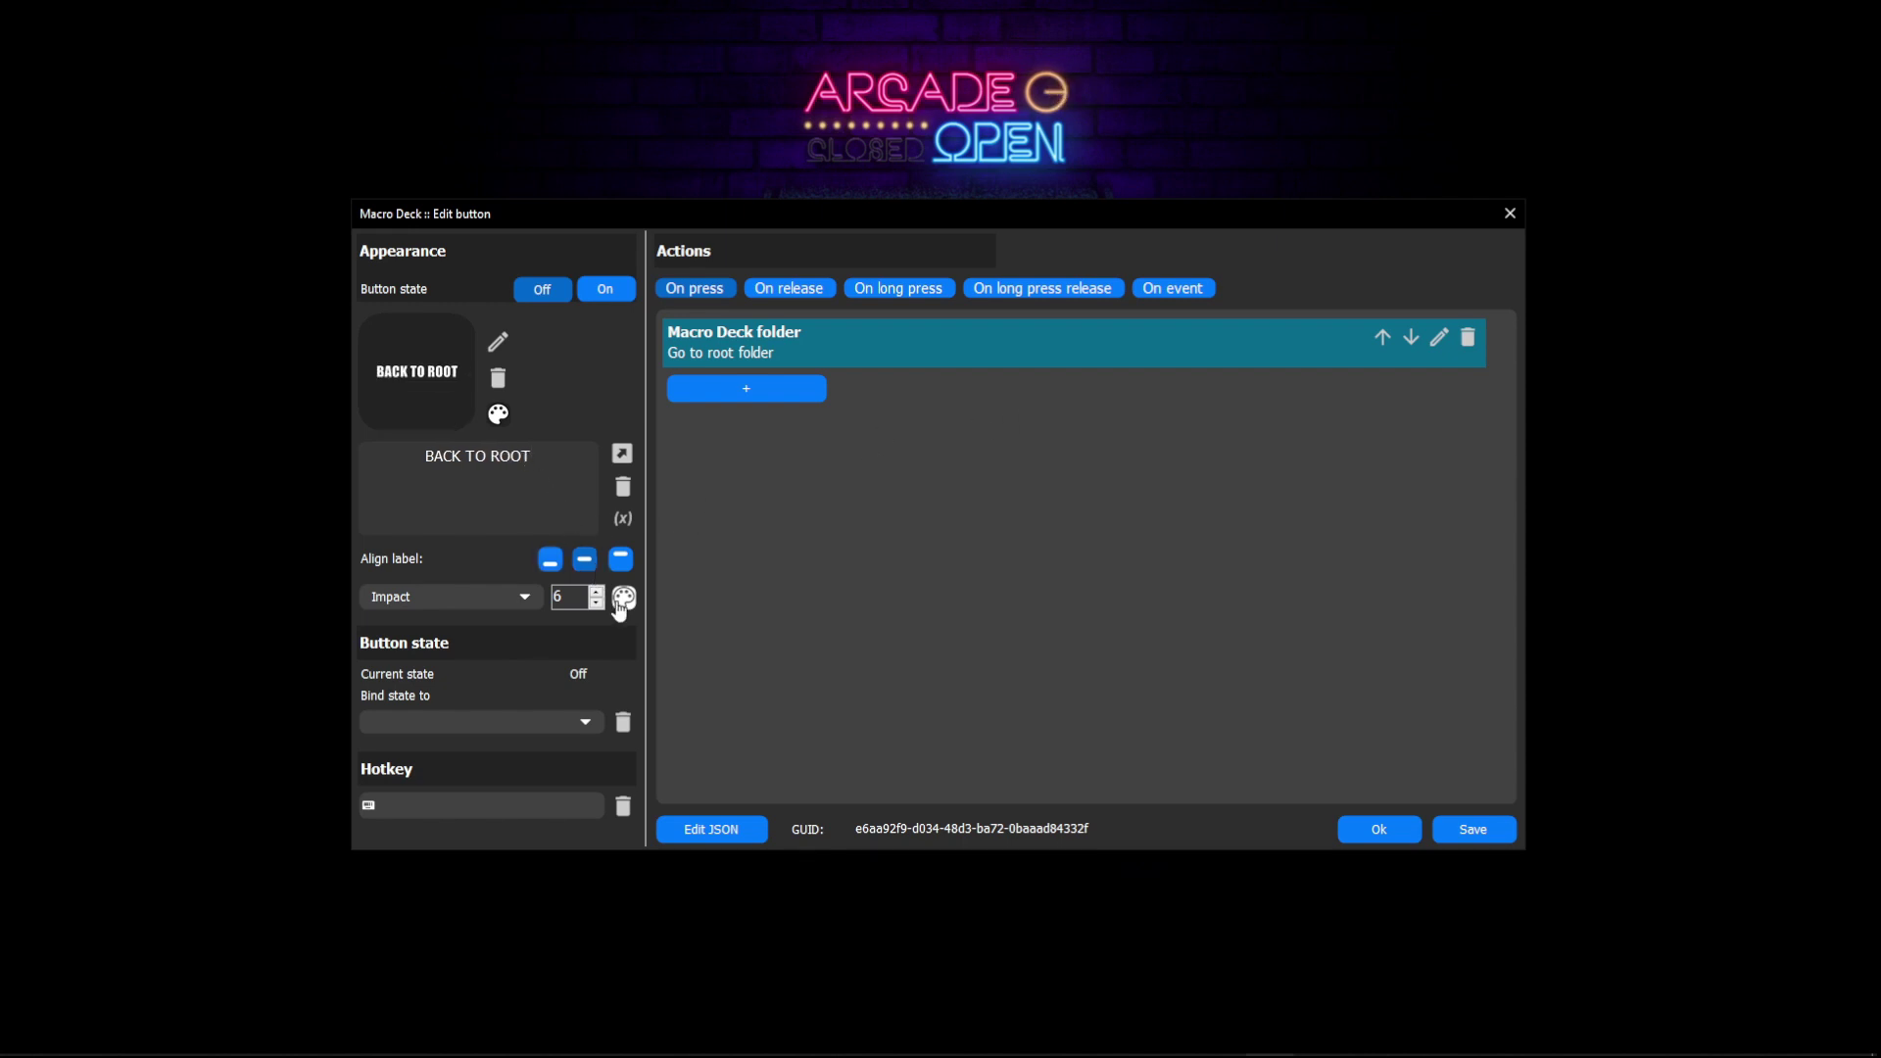
left_click(1379, 829)
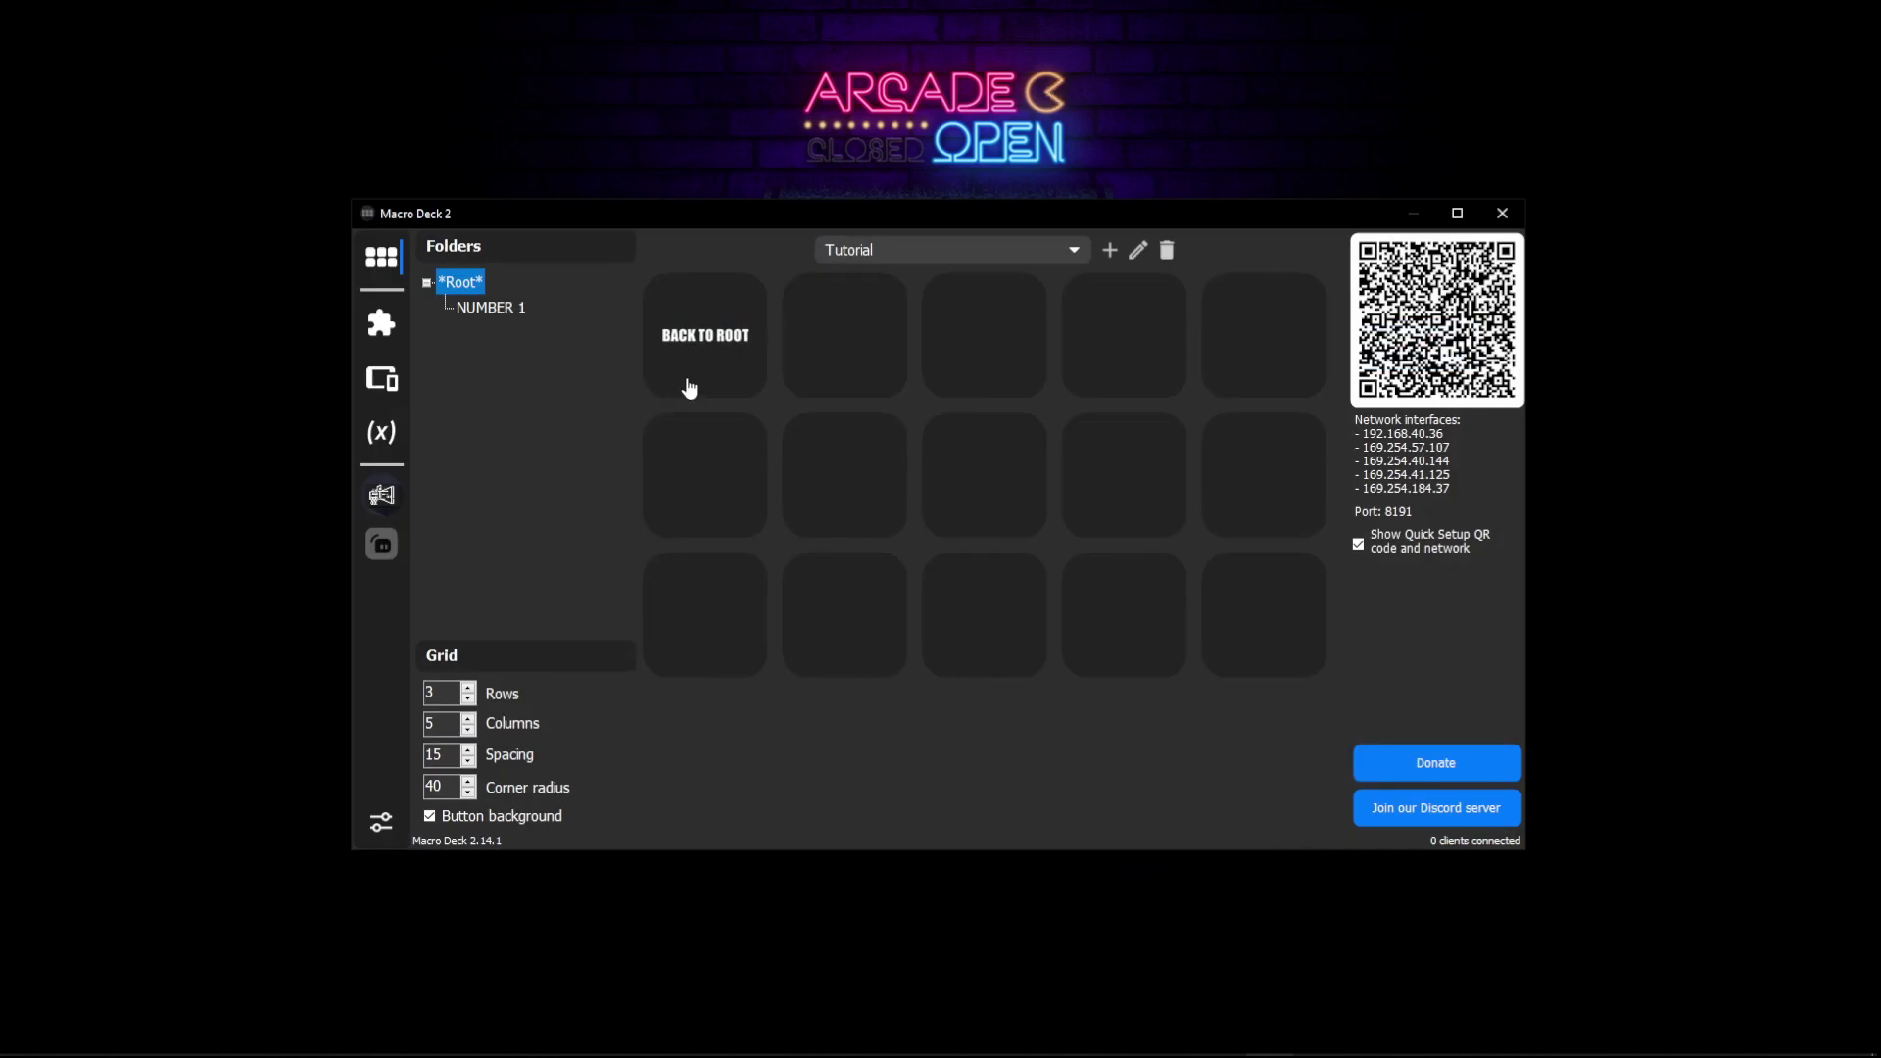
Step: Test folder switching by simulating "On press" on the BACK TO ROOT and NUMBER 1 buttons alternately, ending in the NUMBER 1 folder
right_click(725, 340)
left_click(789, 380)
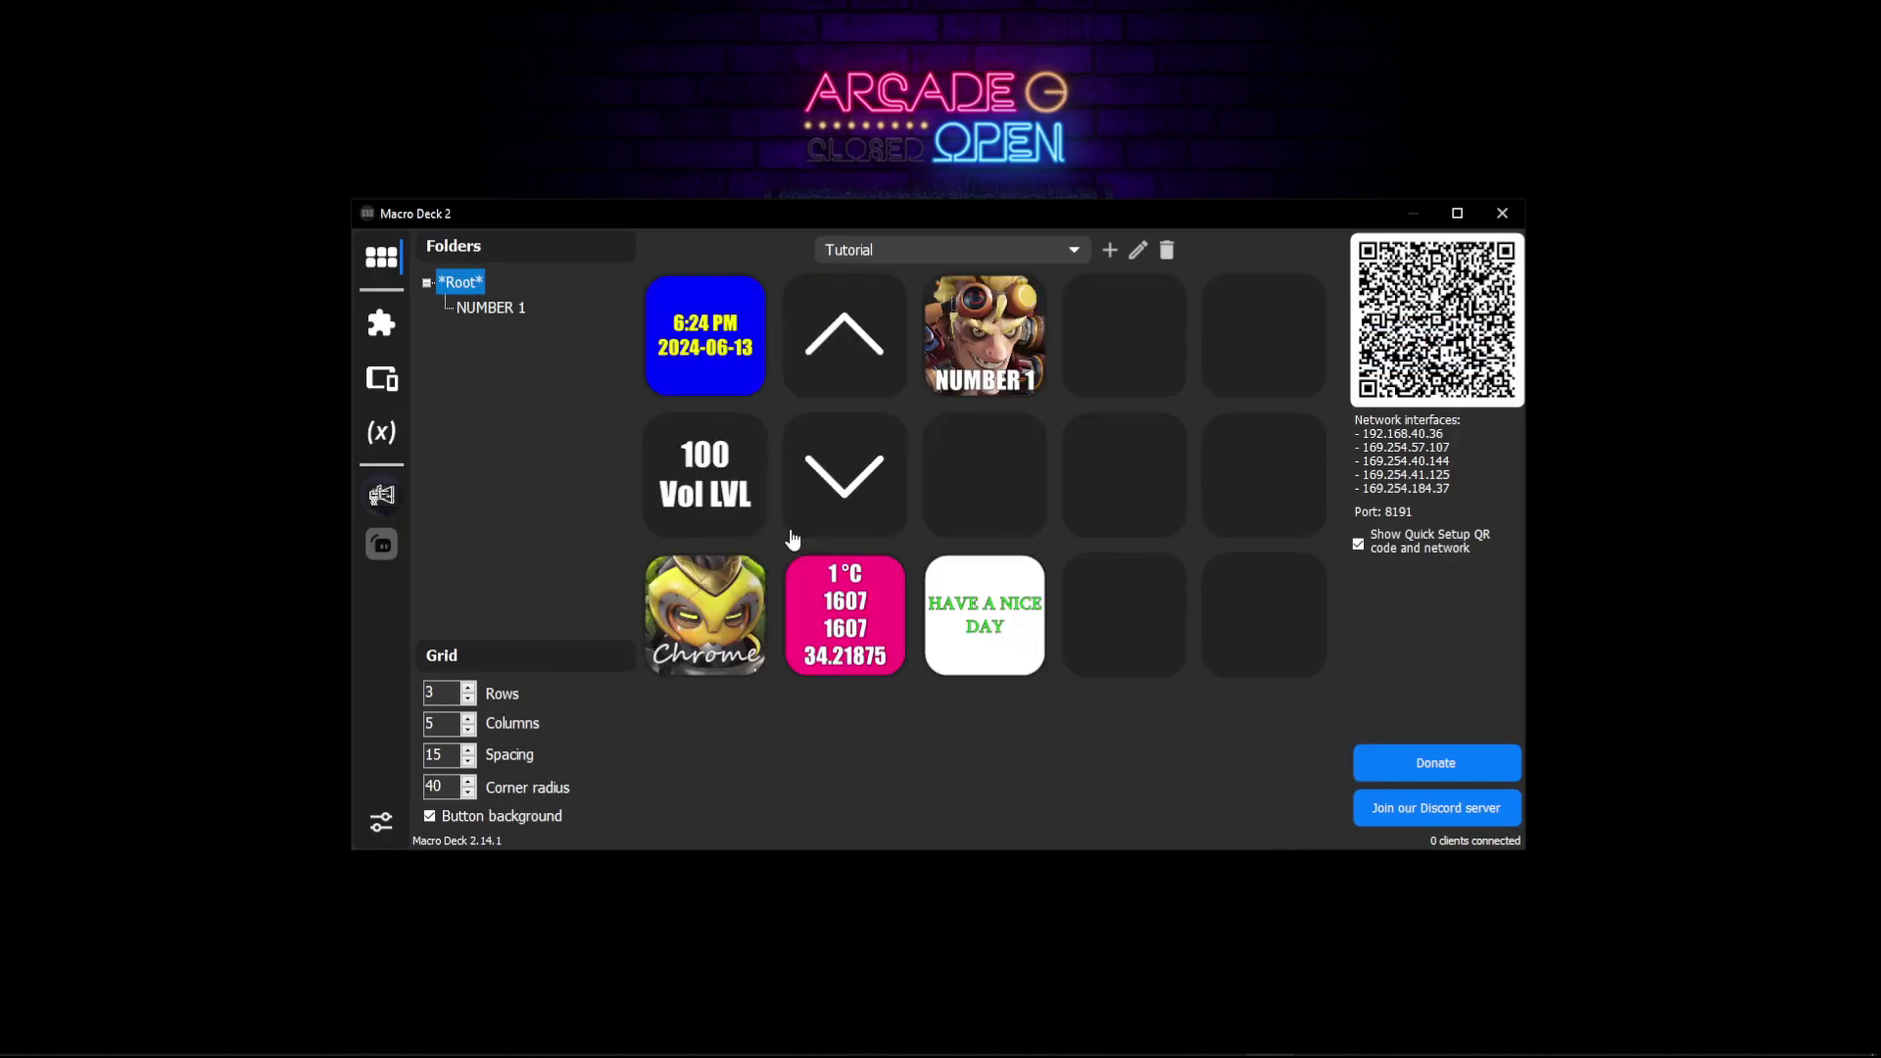
right_click(972, 337)
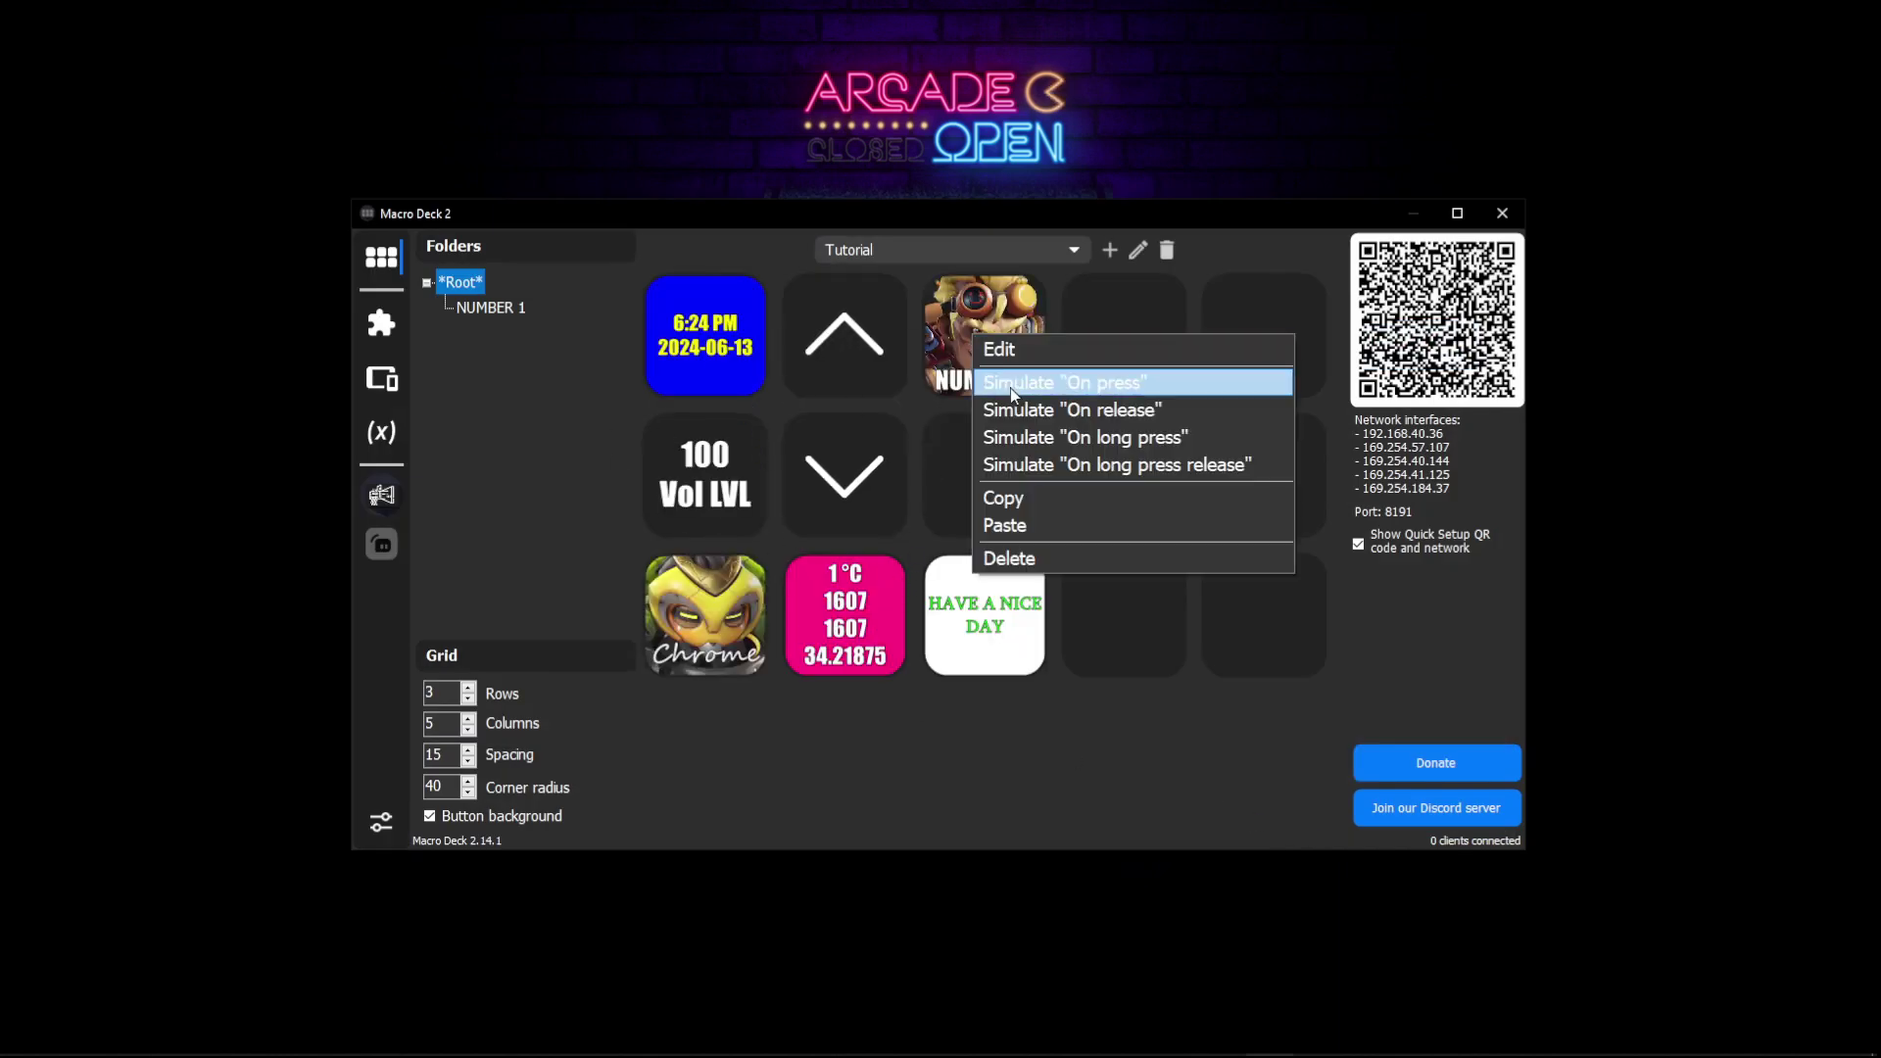
left_click(1011, 390)
right_click(704, 353)
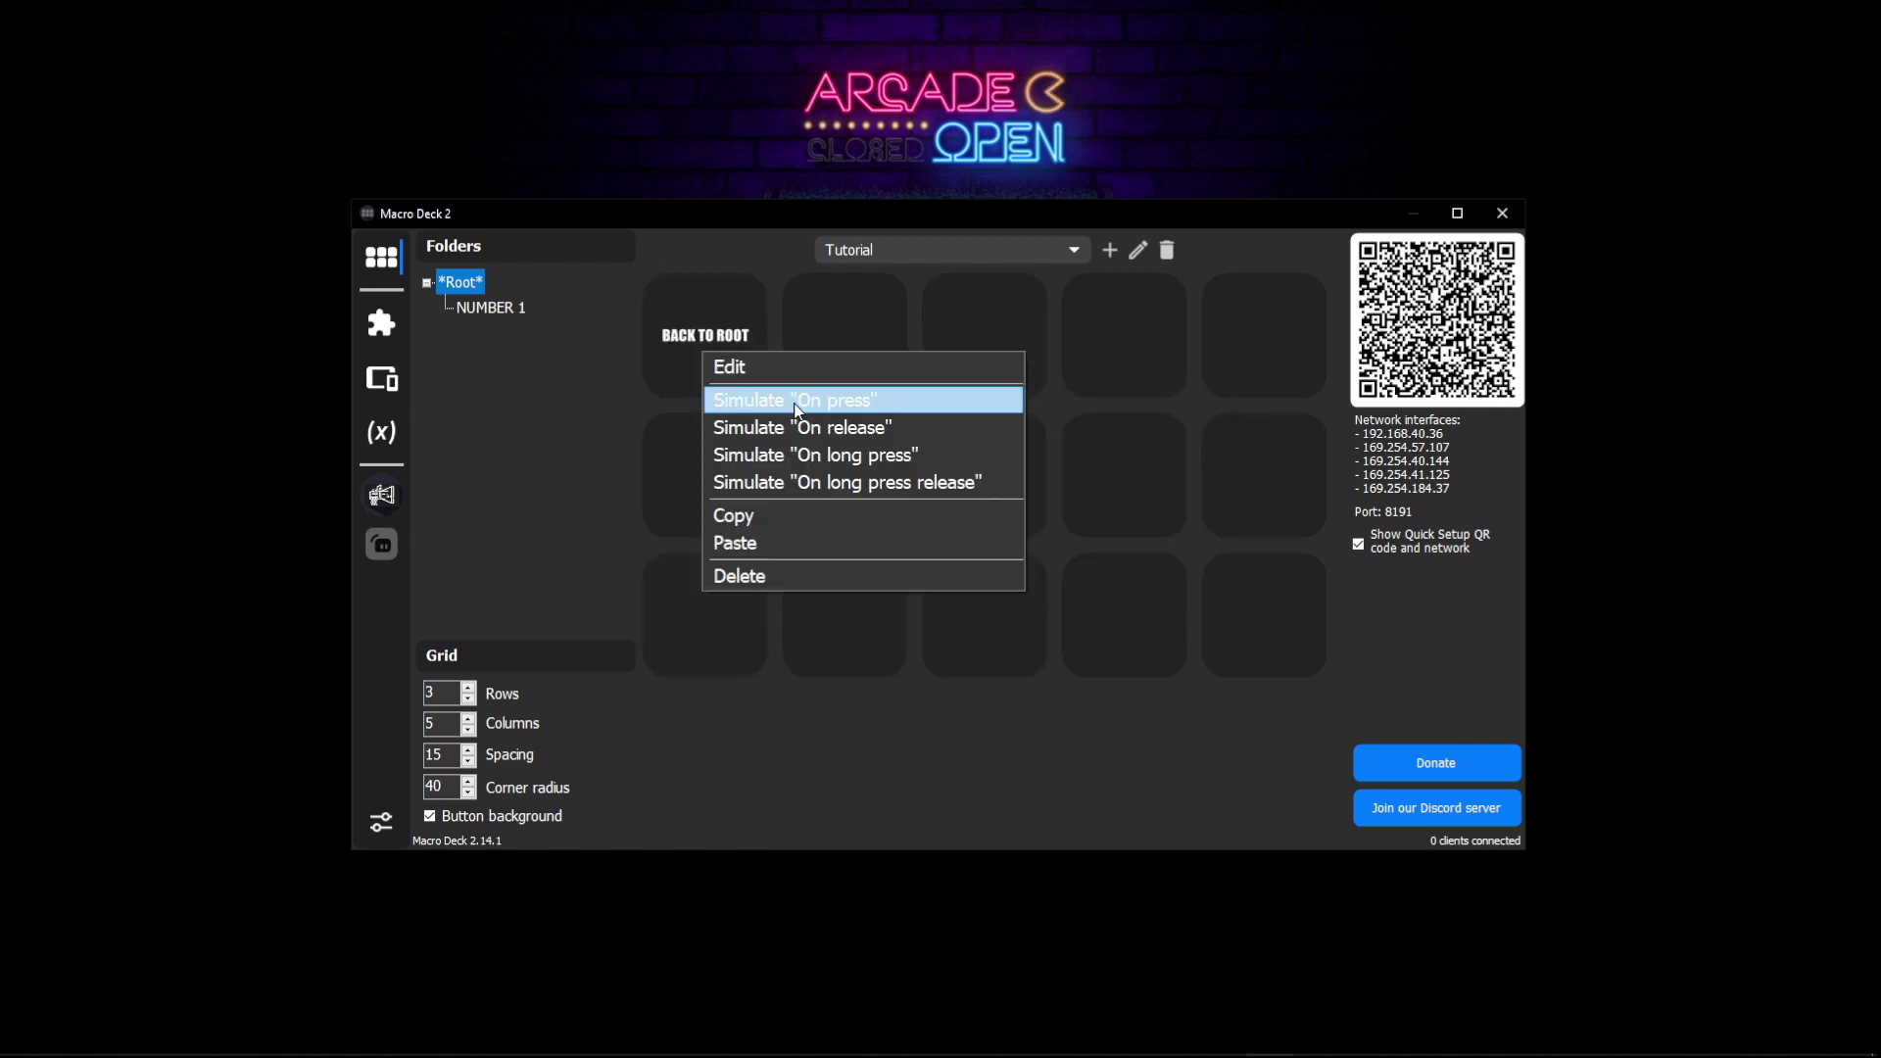
left_click(798, 401)
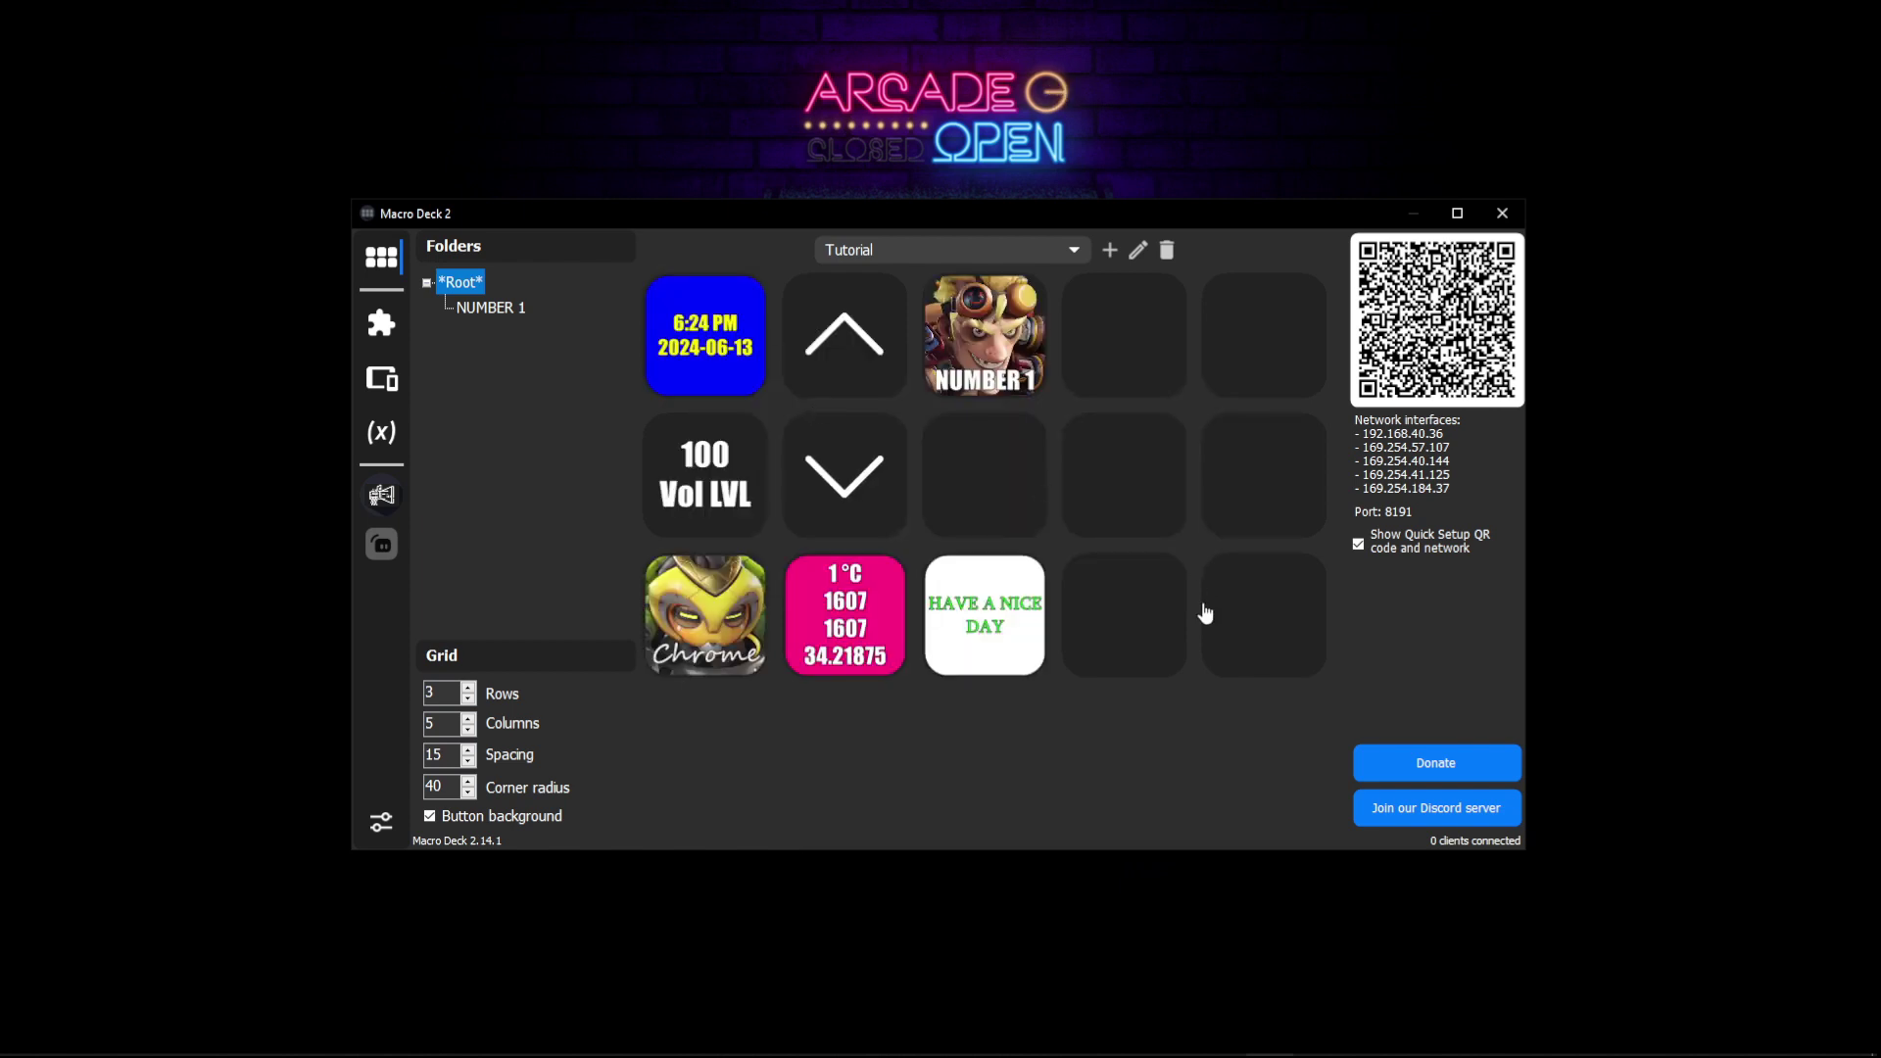
right_click(996, 358)
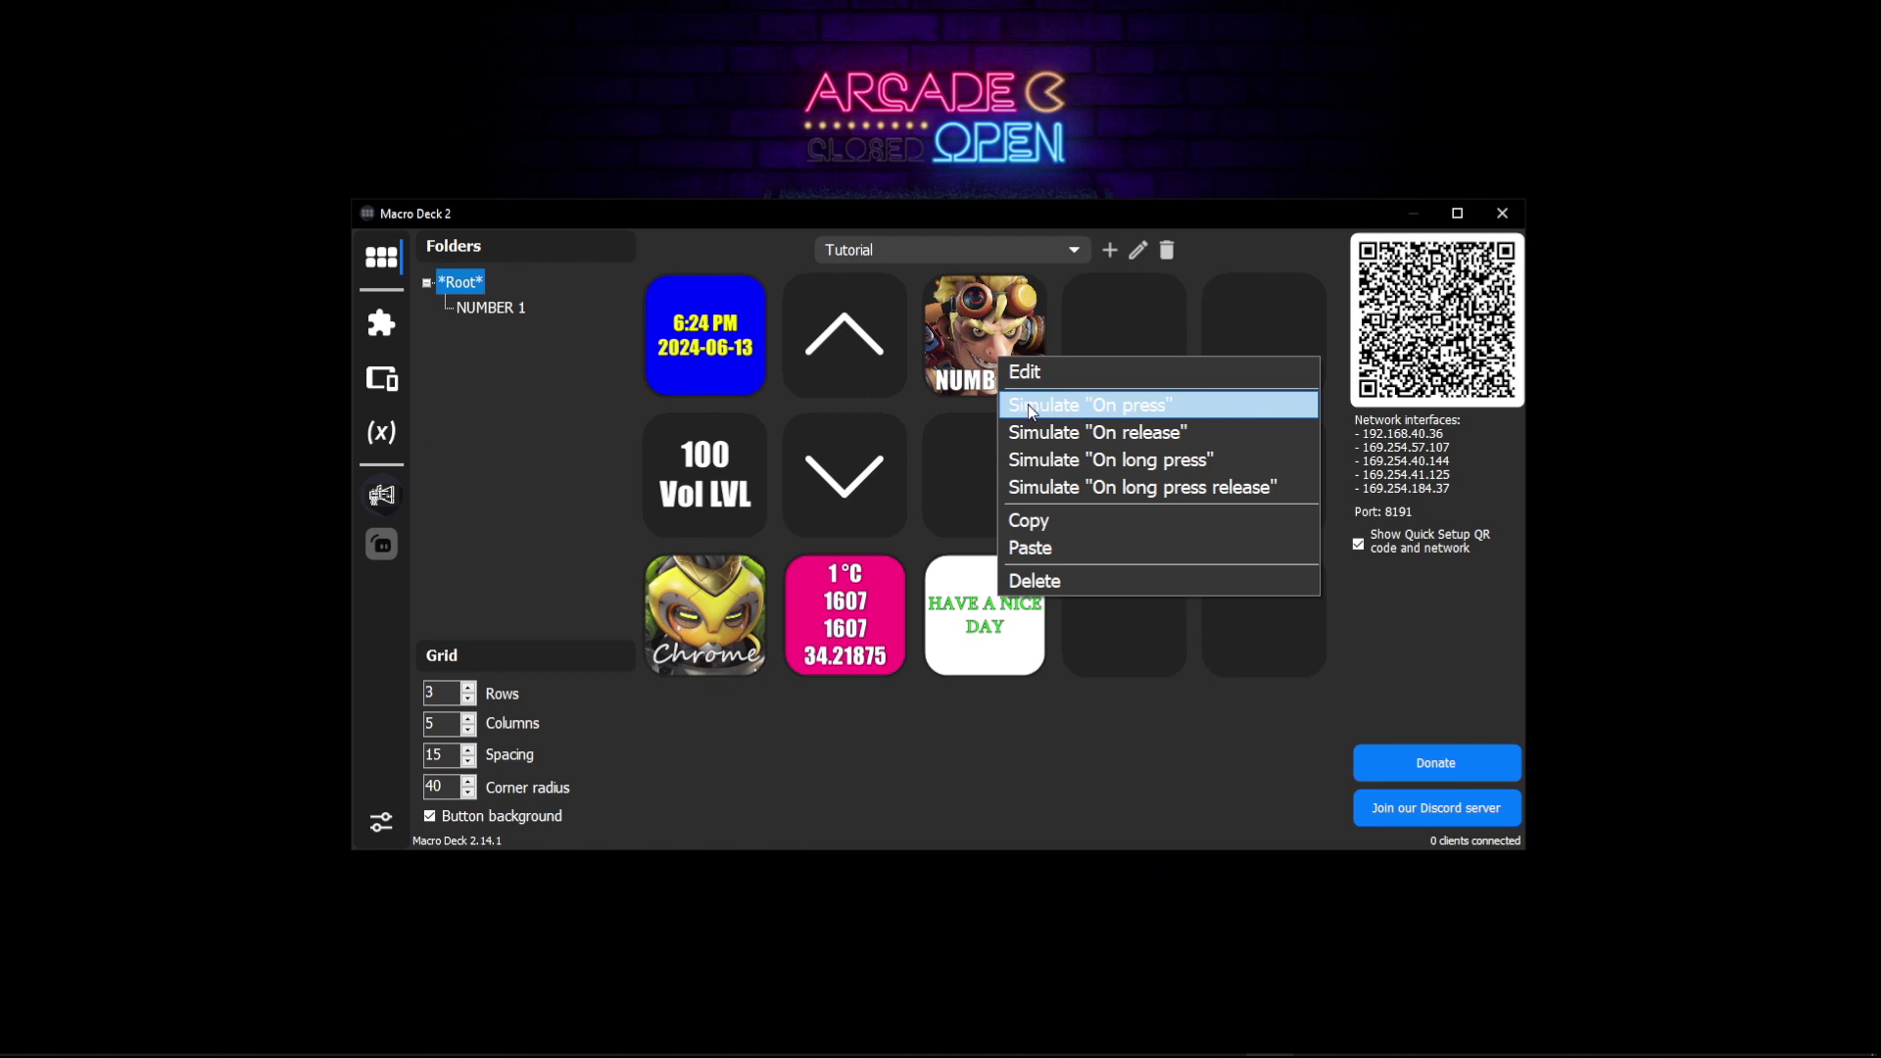
left_click(1026, 403)
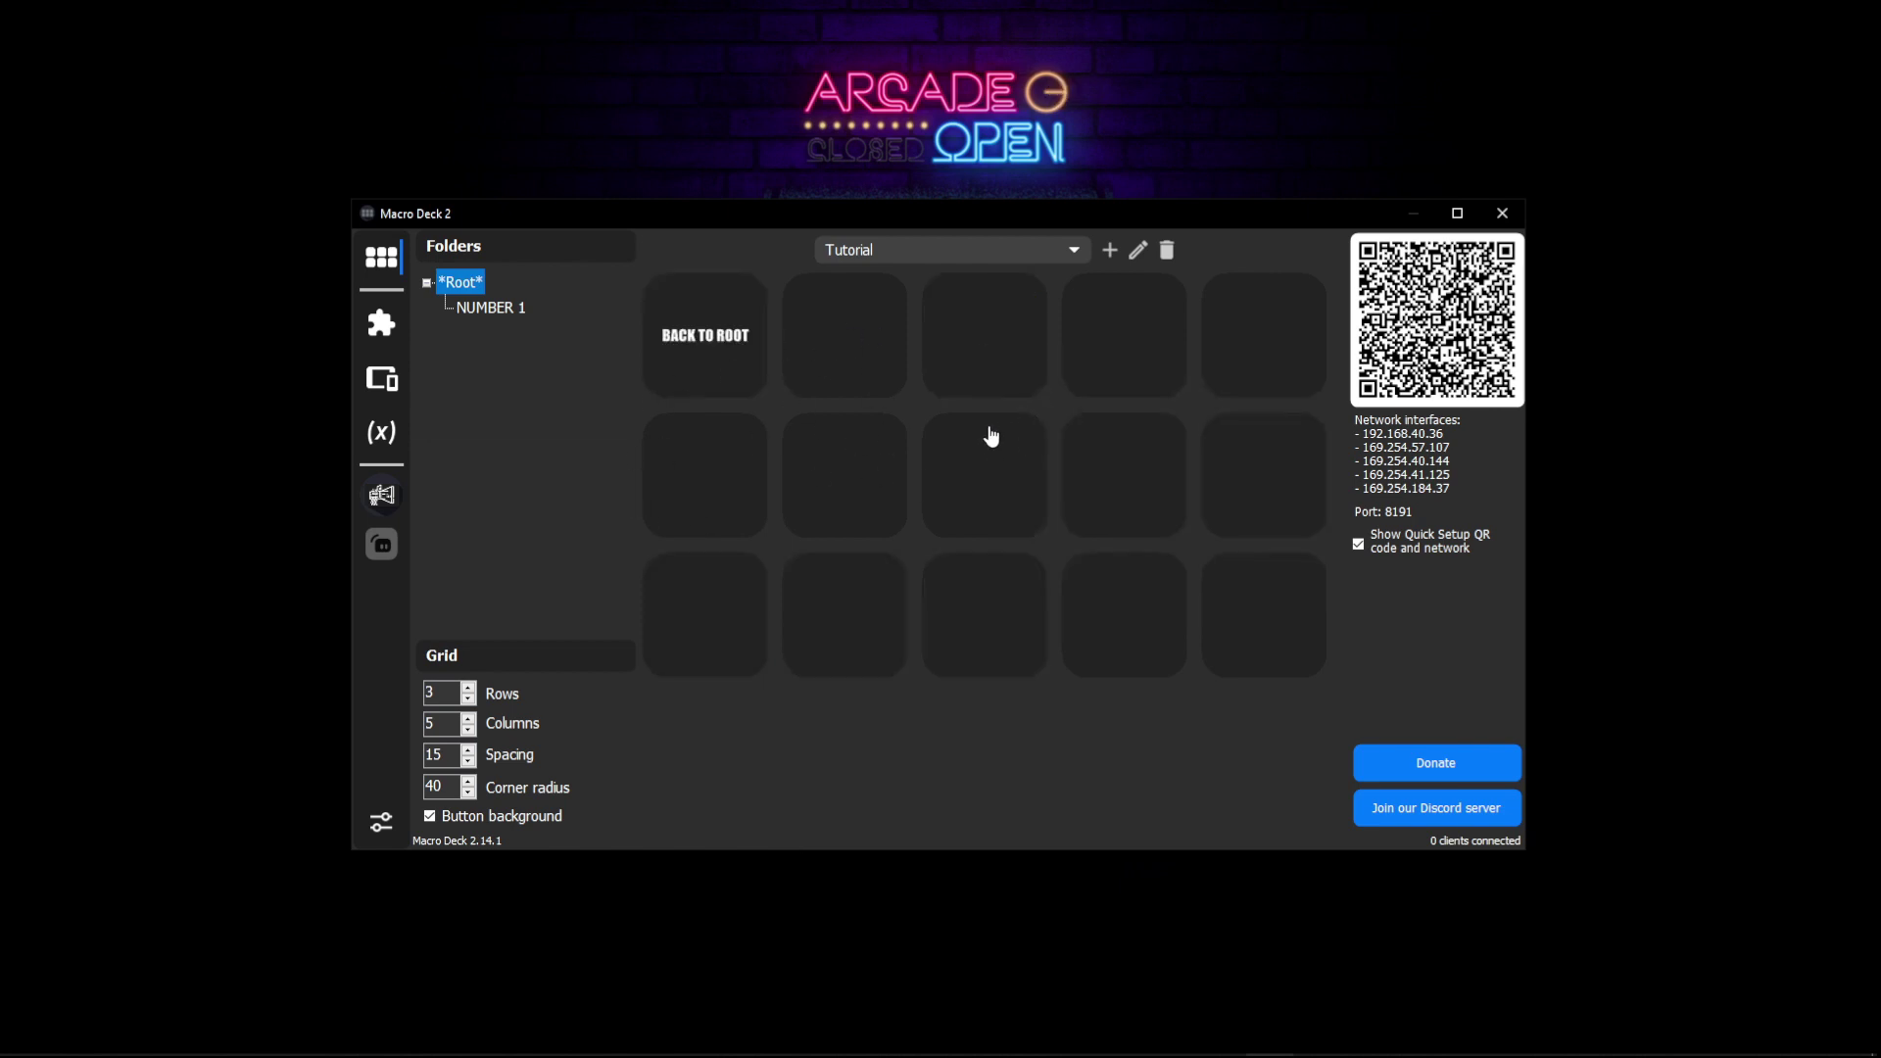
right_click(1257, 625)
left_click(1269, 637)
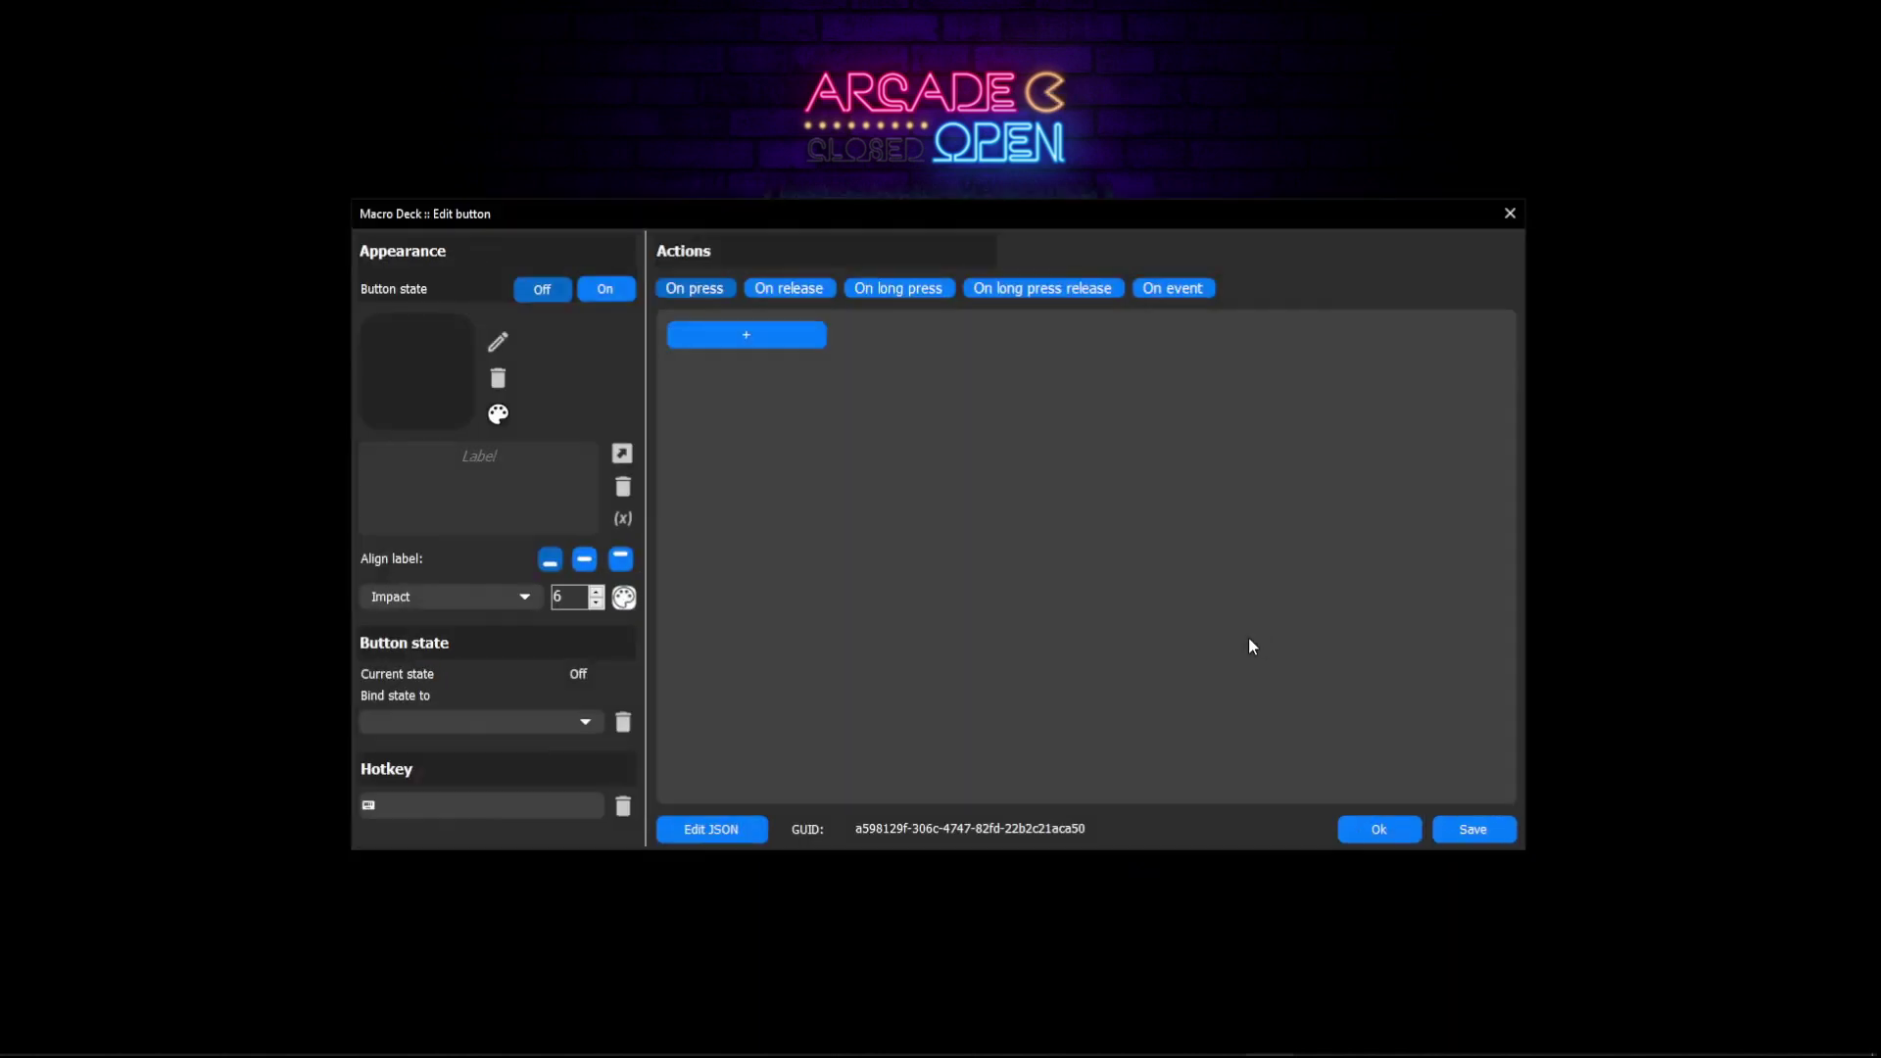
left_click(709, 340)
left_click(725, 374)
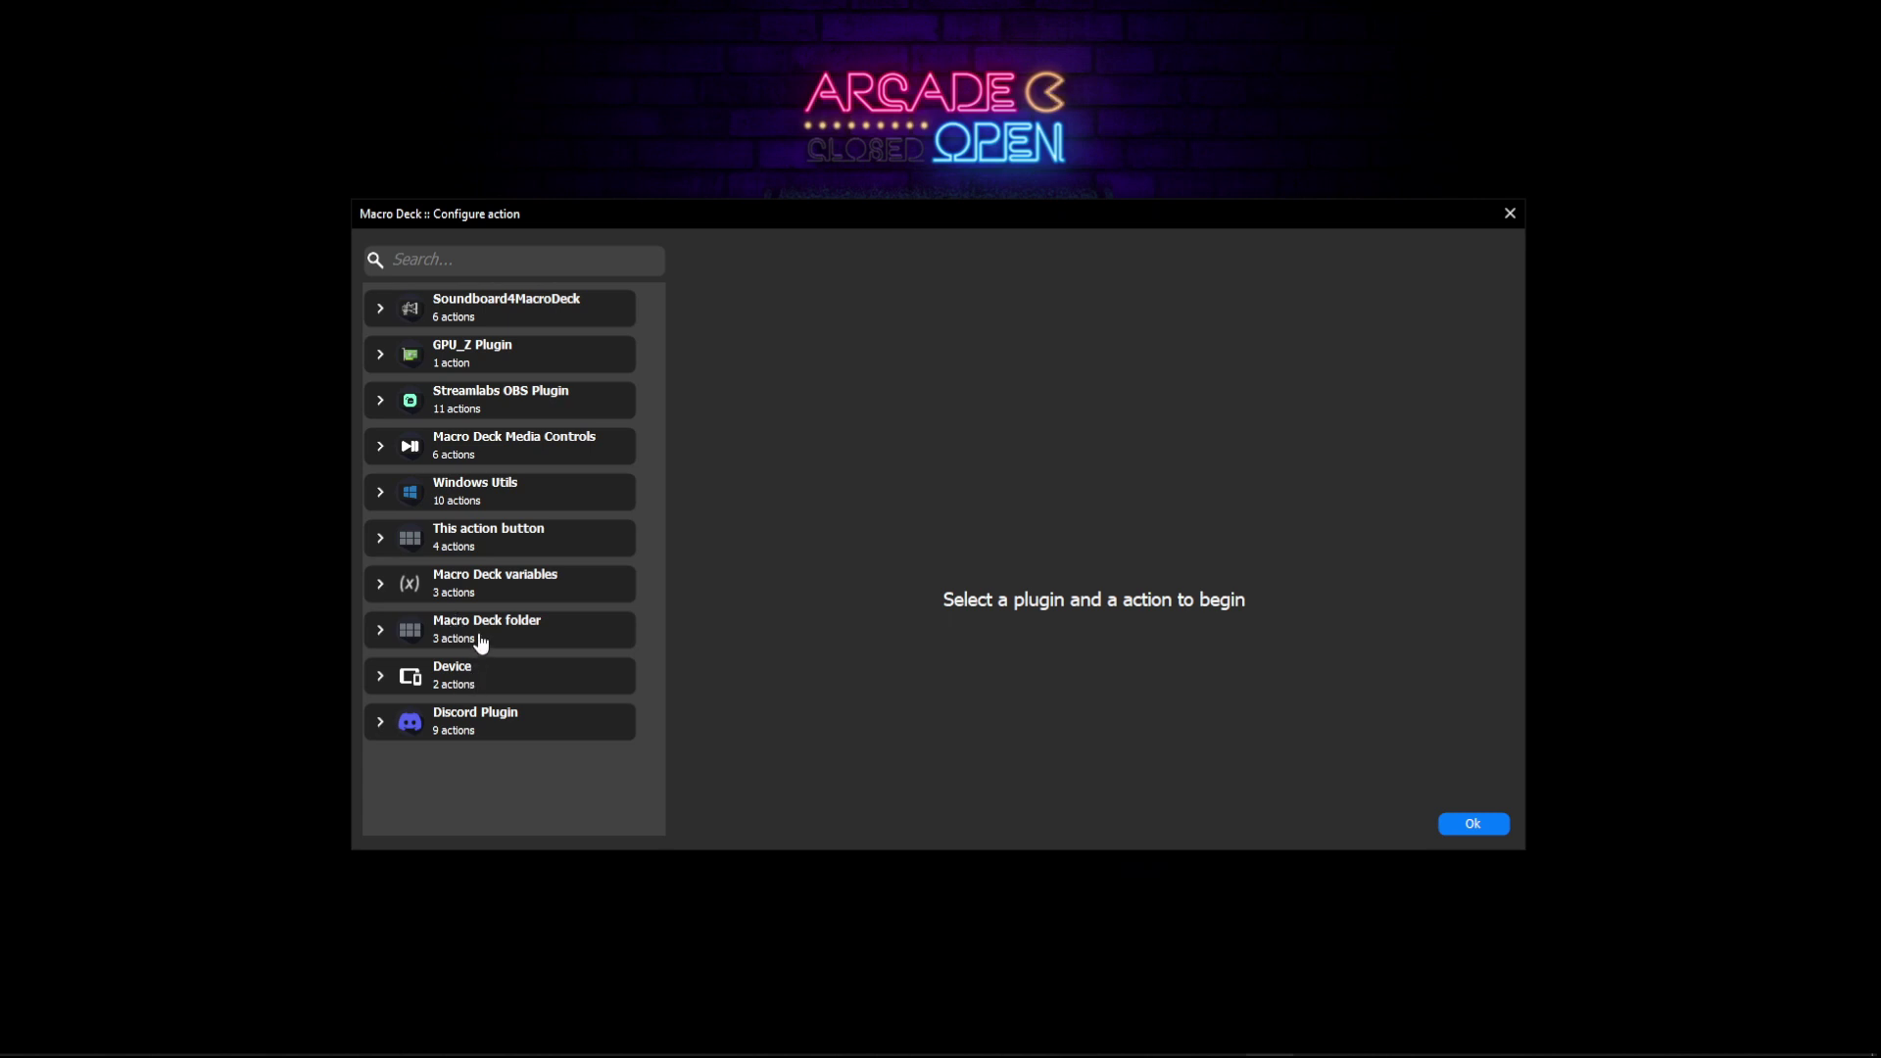
left_click(445, 634)
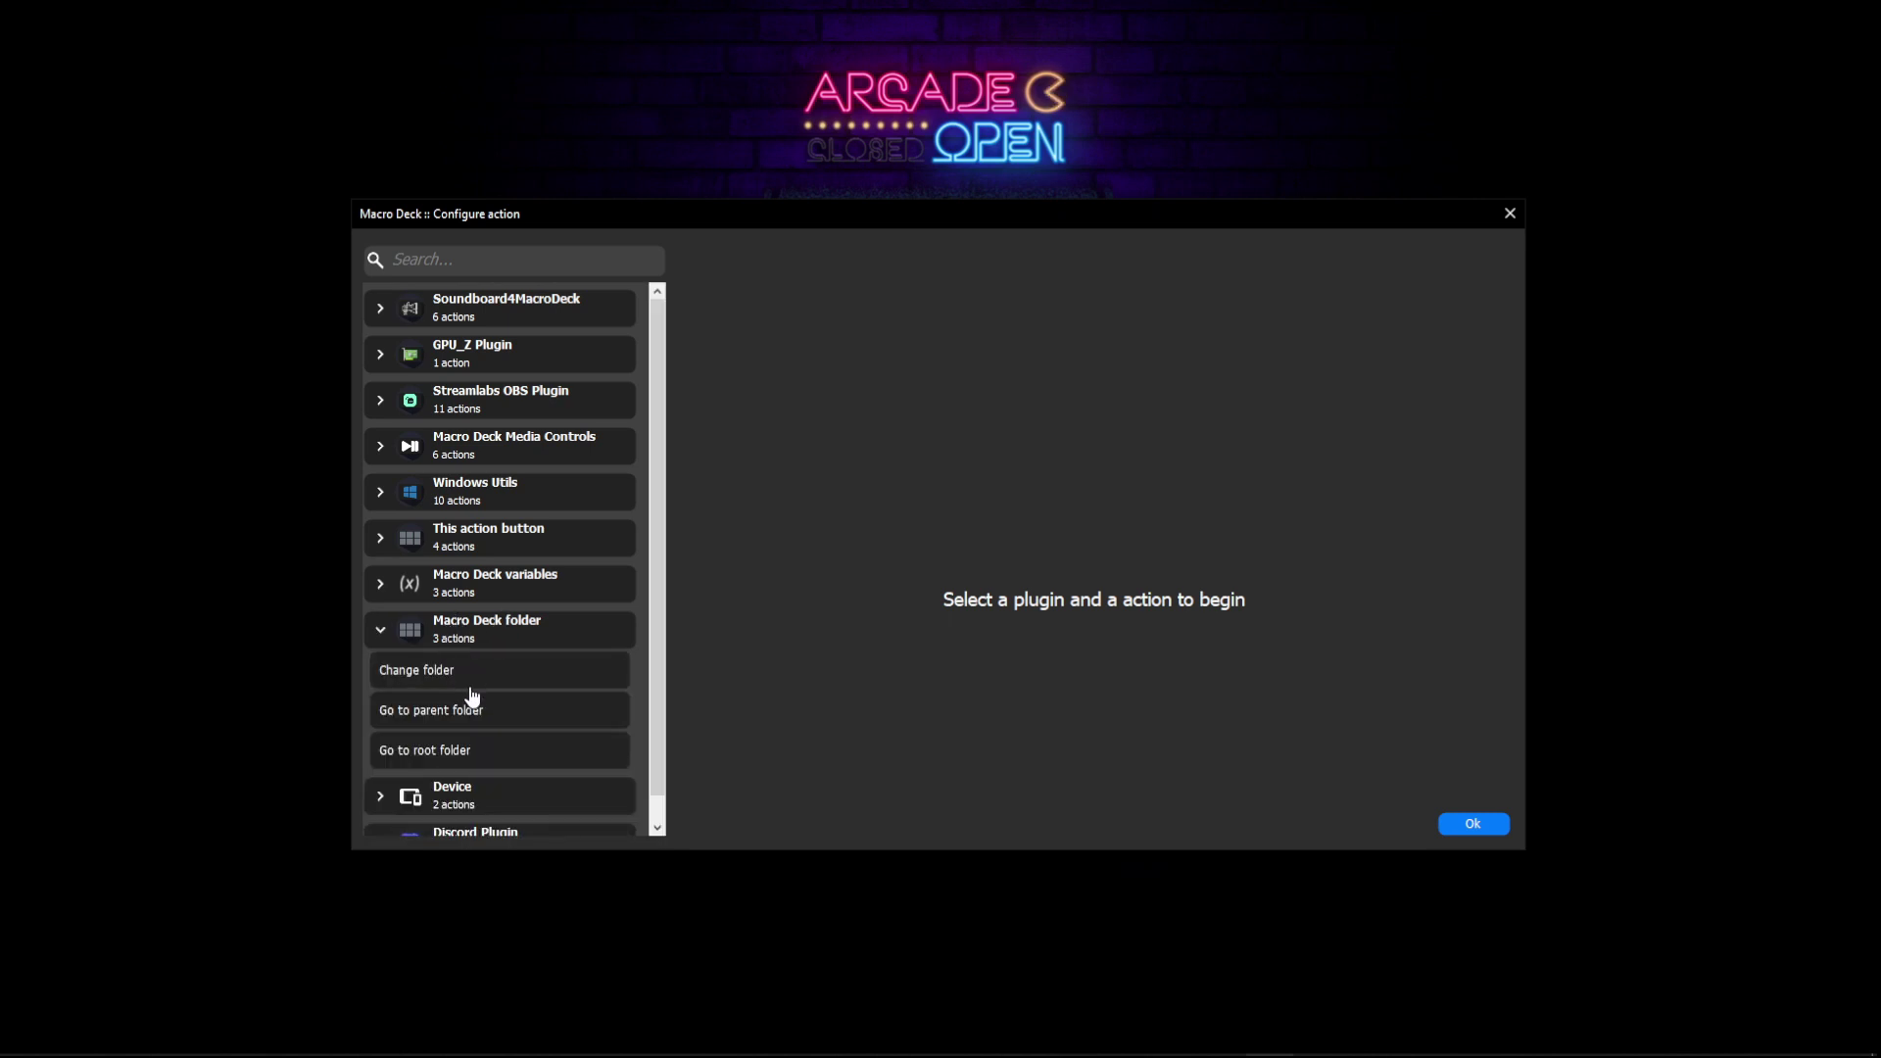
left_click(462, 669)
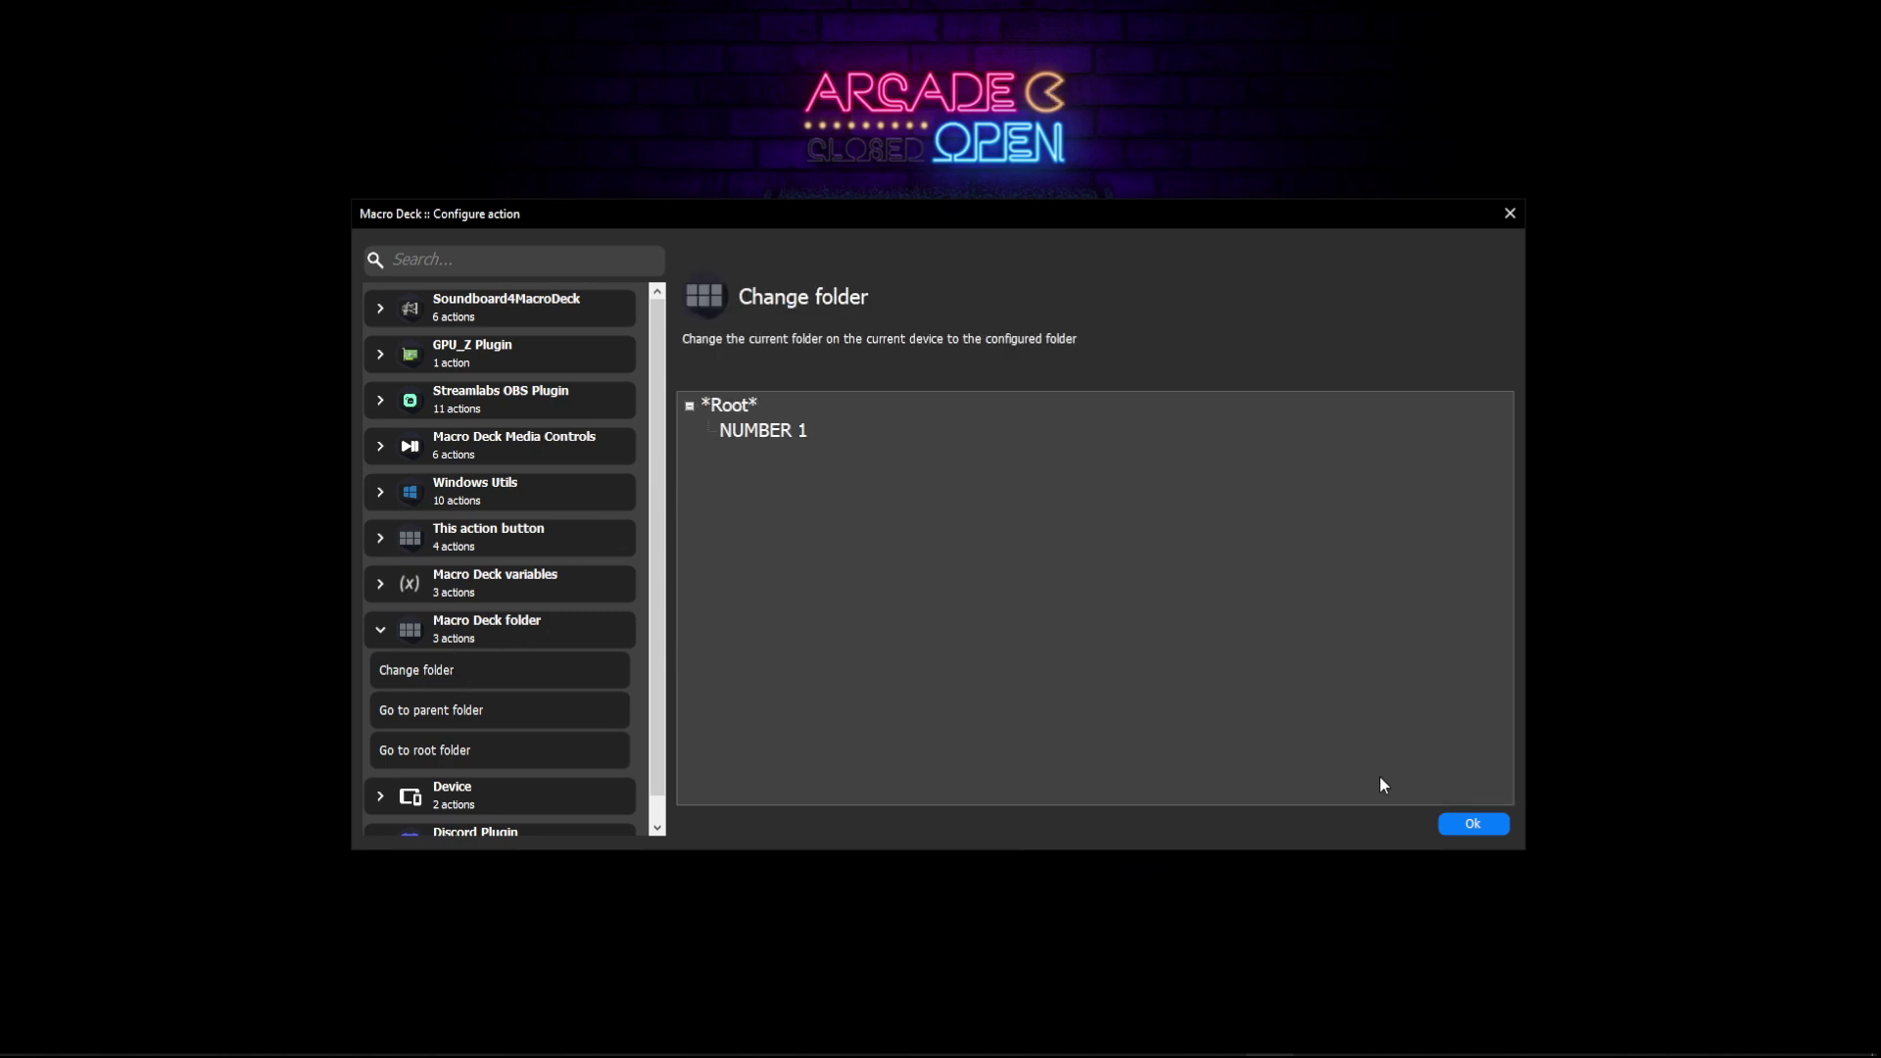
left_click(1488, 832)
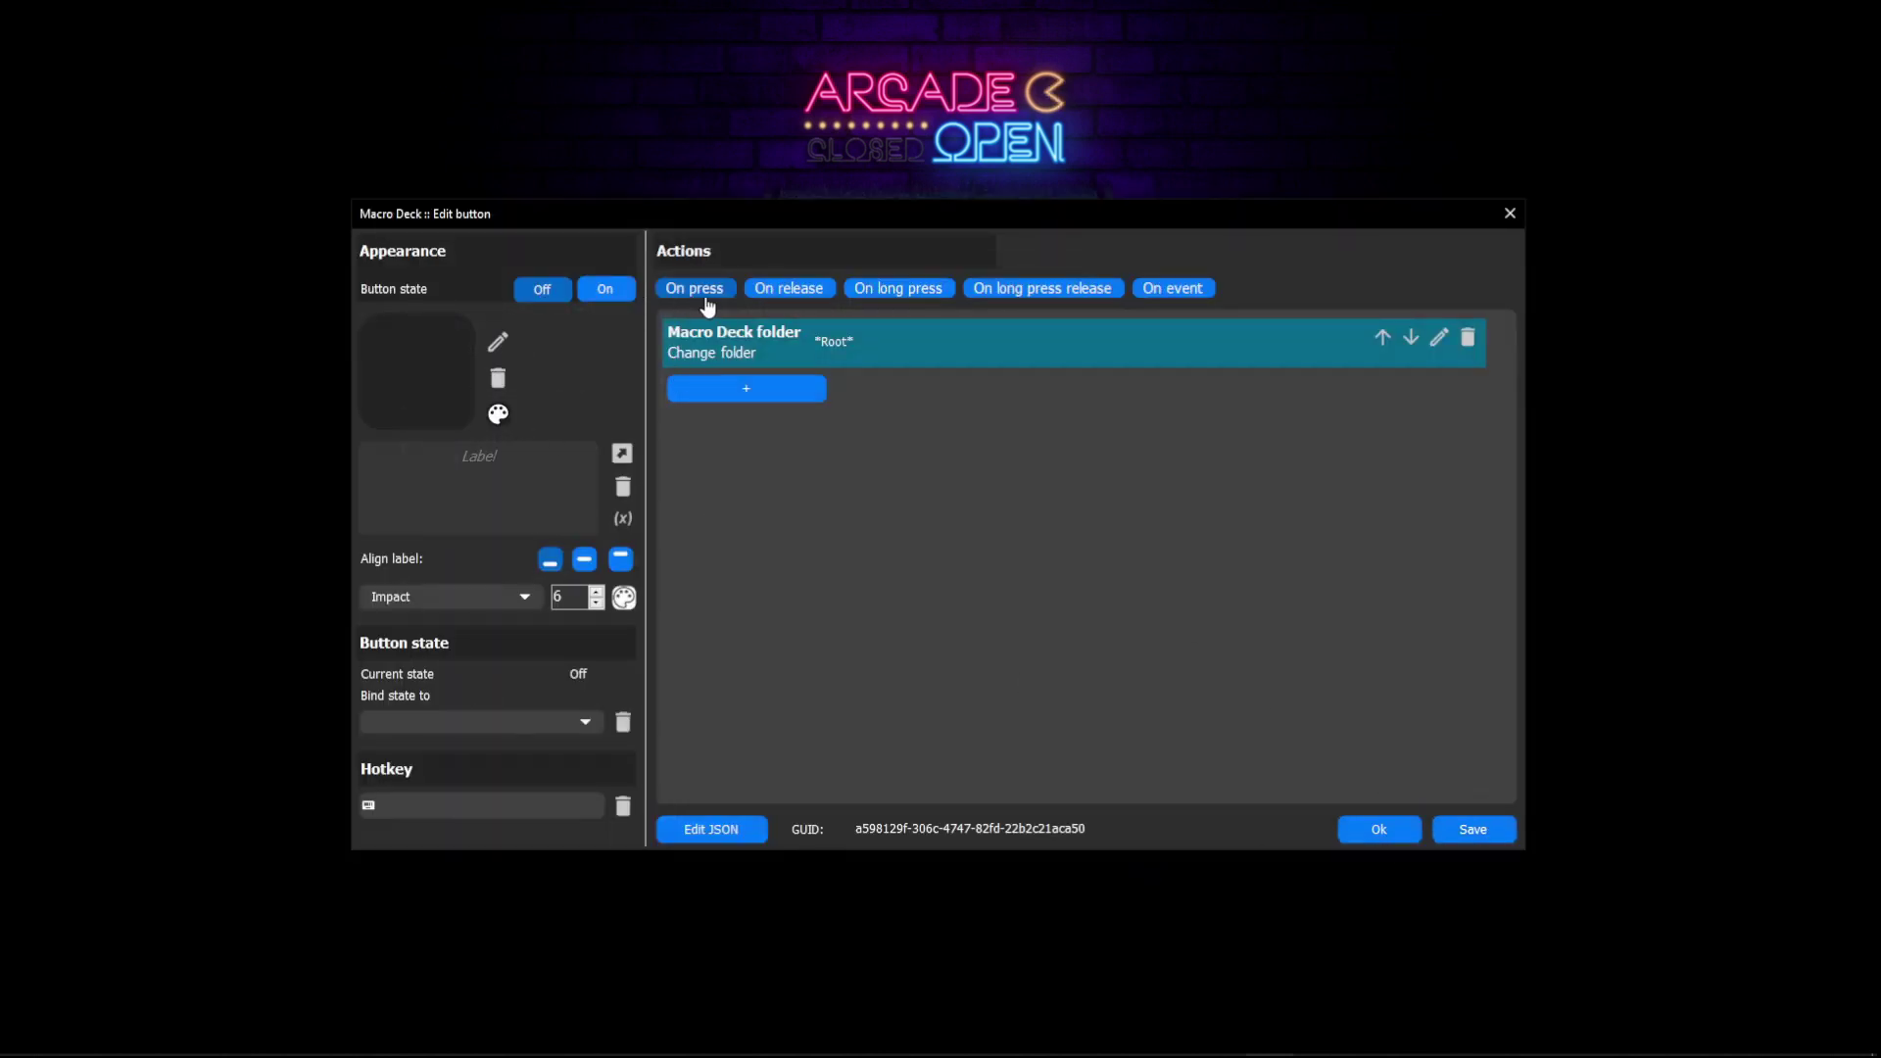
left_click(1510, 213)
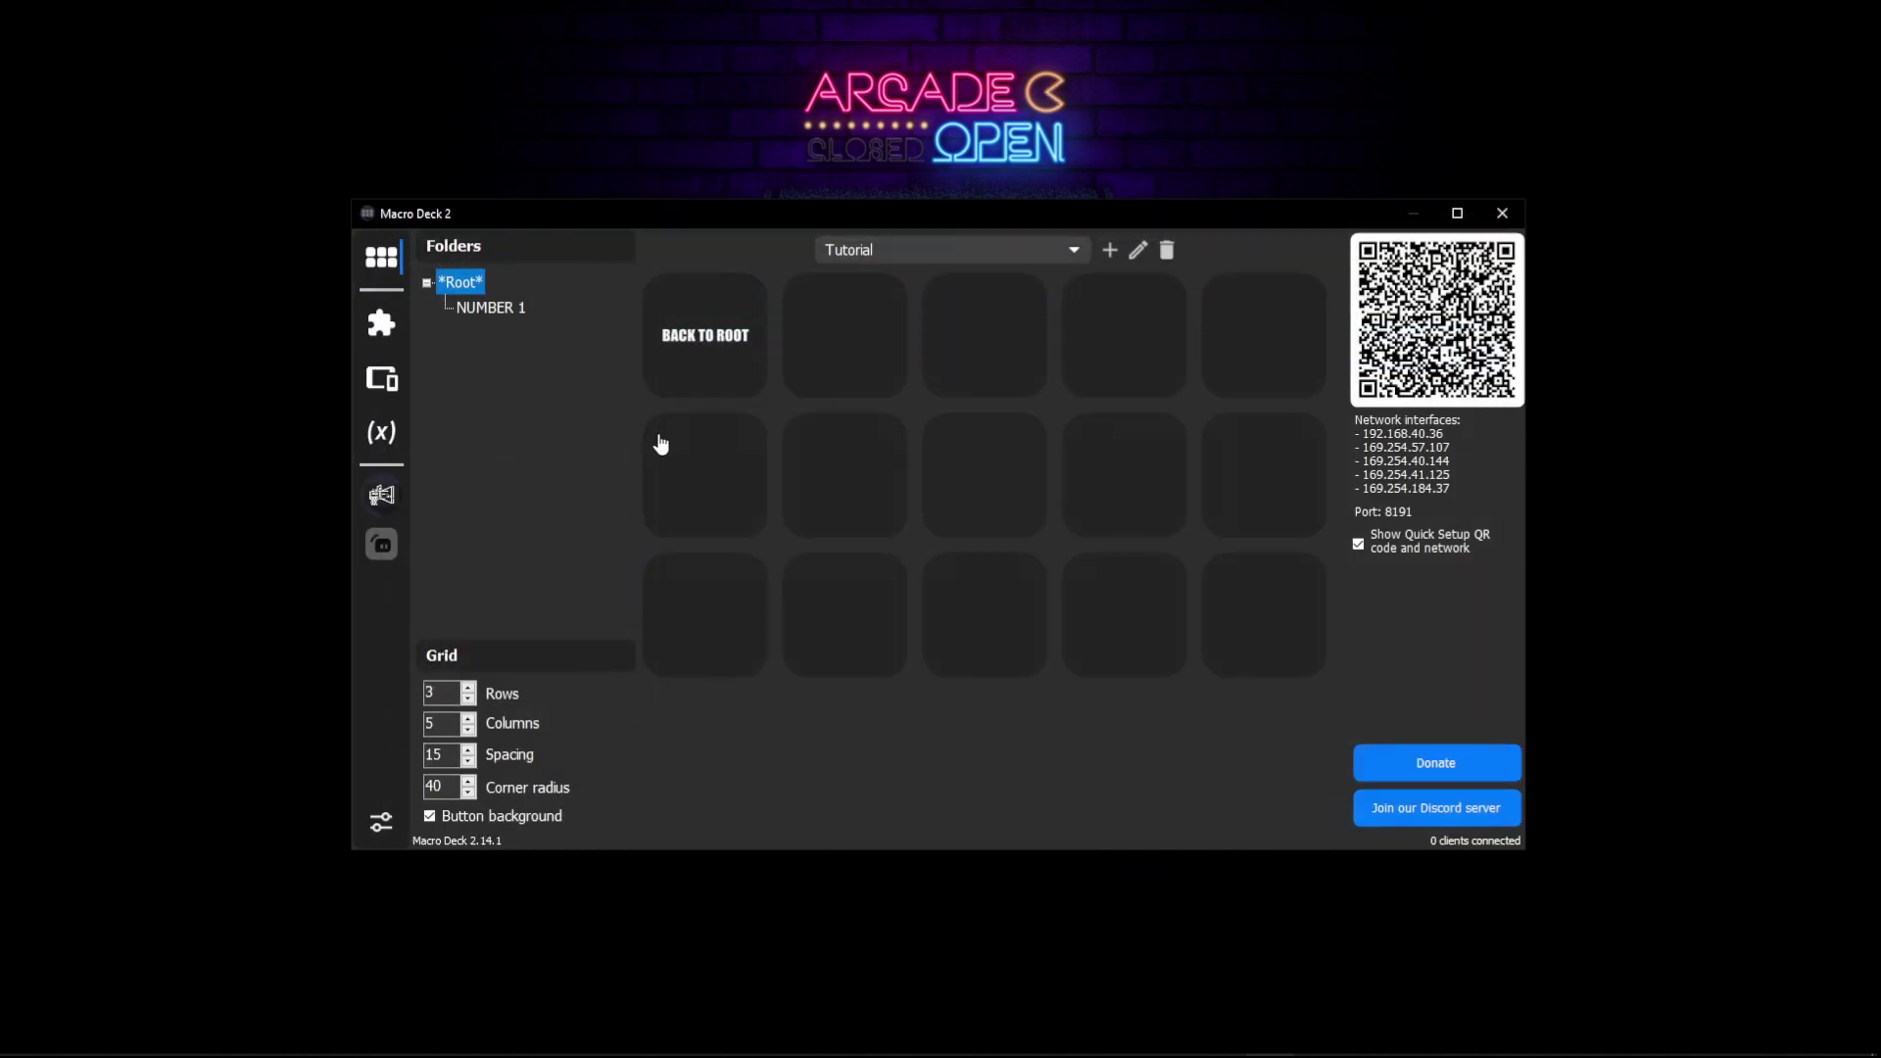
Step: Create a second folder named "NUMBER 1.5" under the root folder
left_click(493, 309)
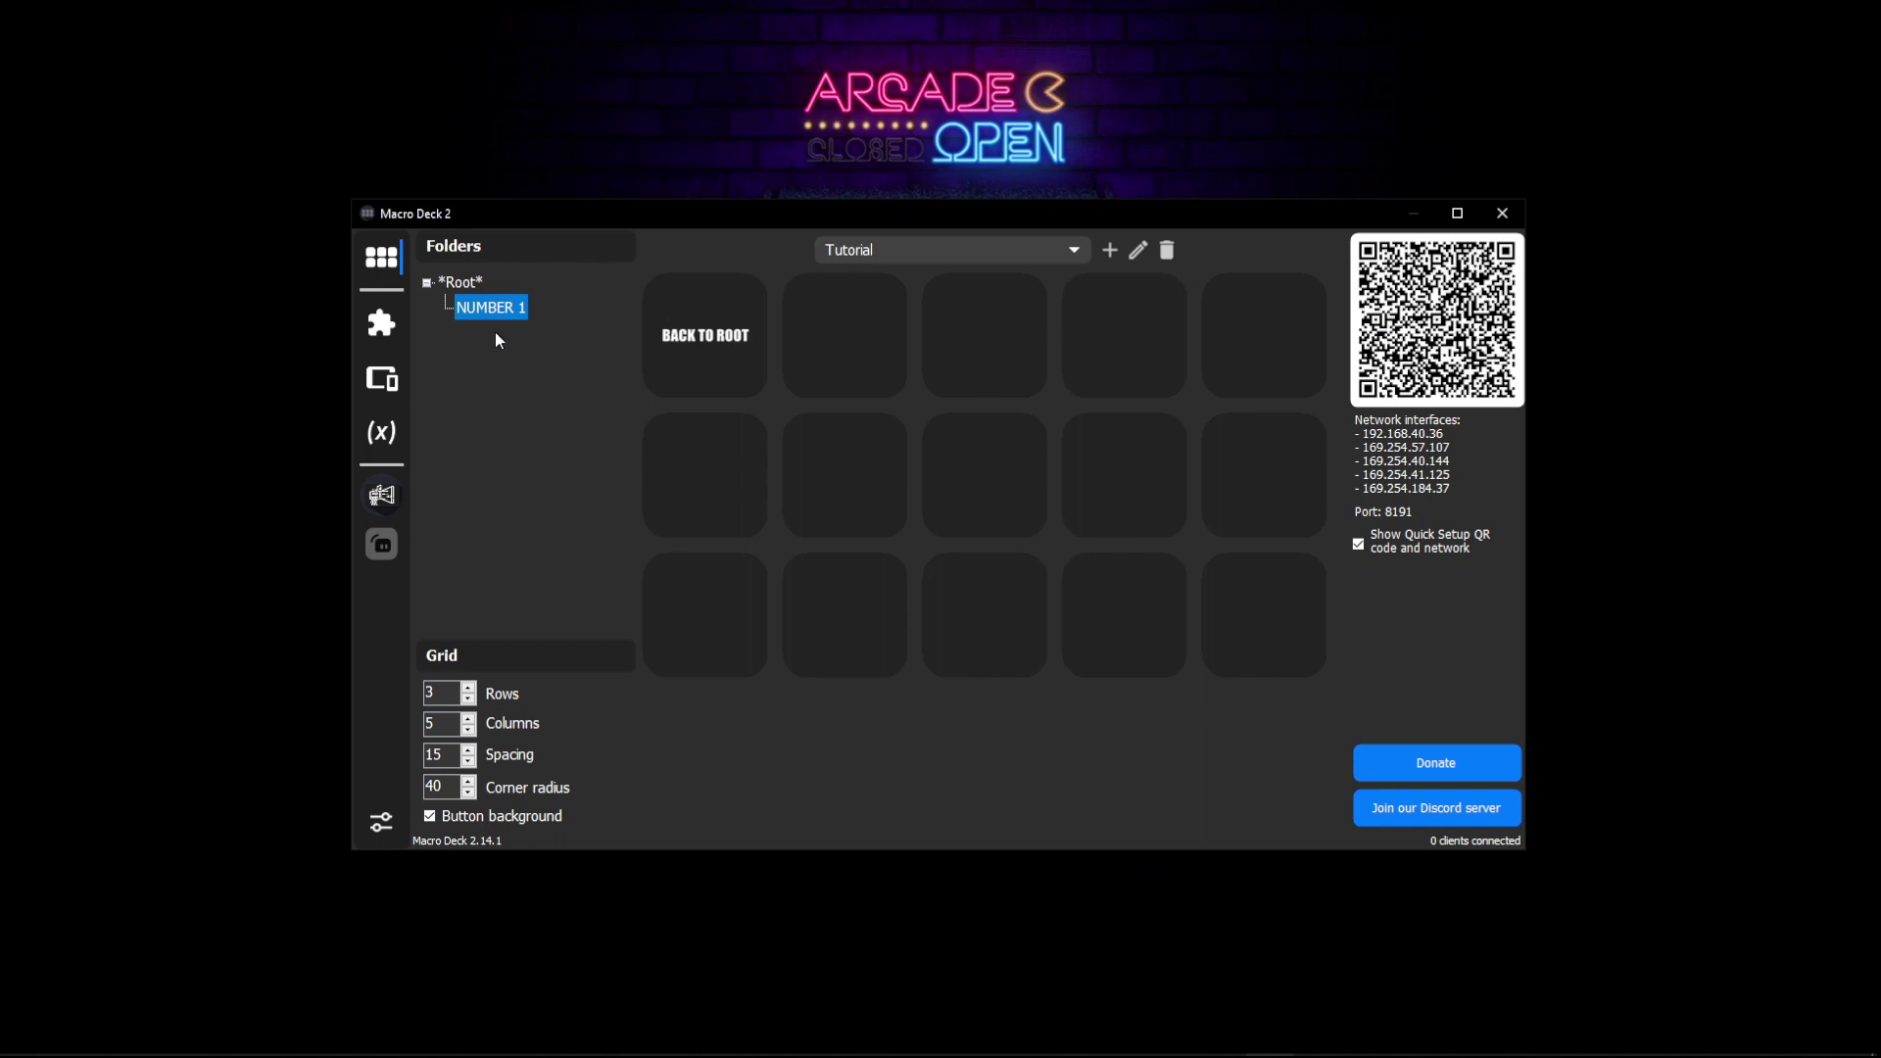
right_click(496, 333)
left_click(544, 351)
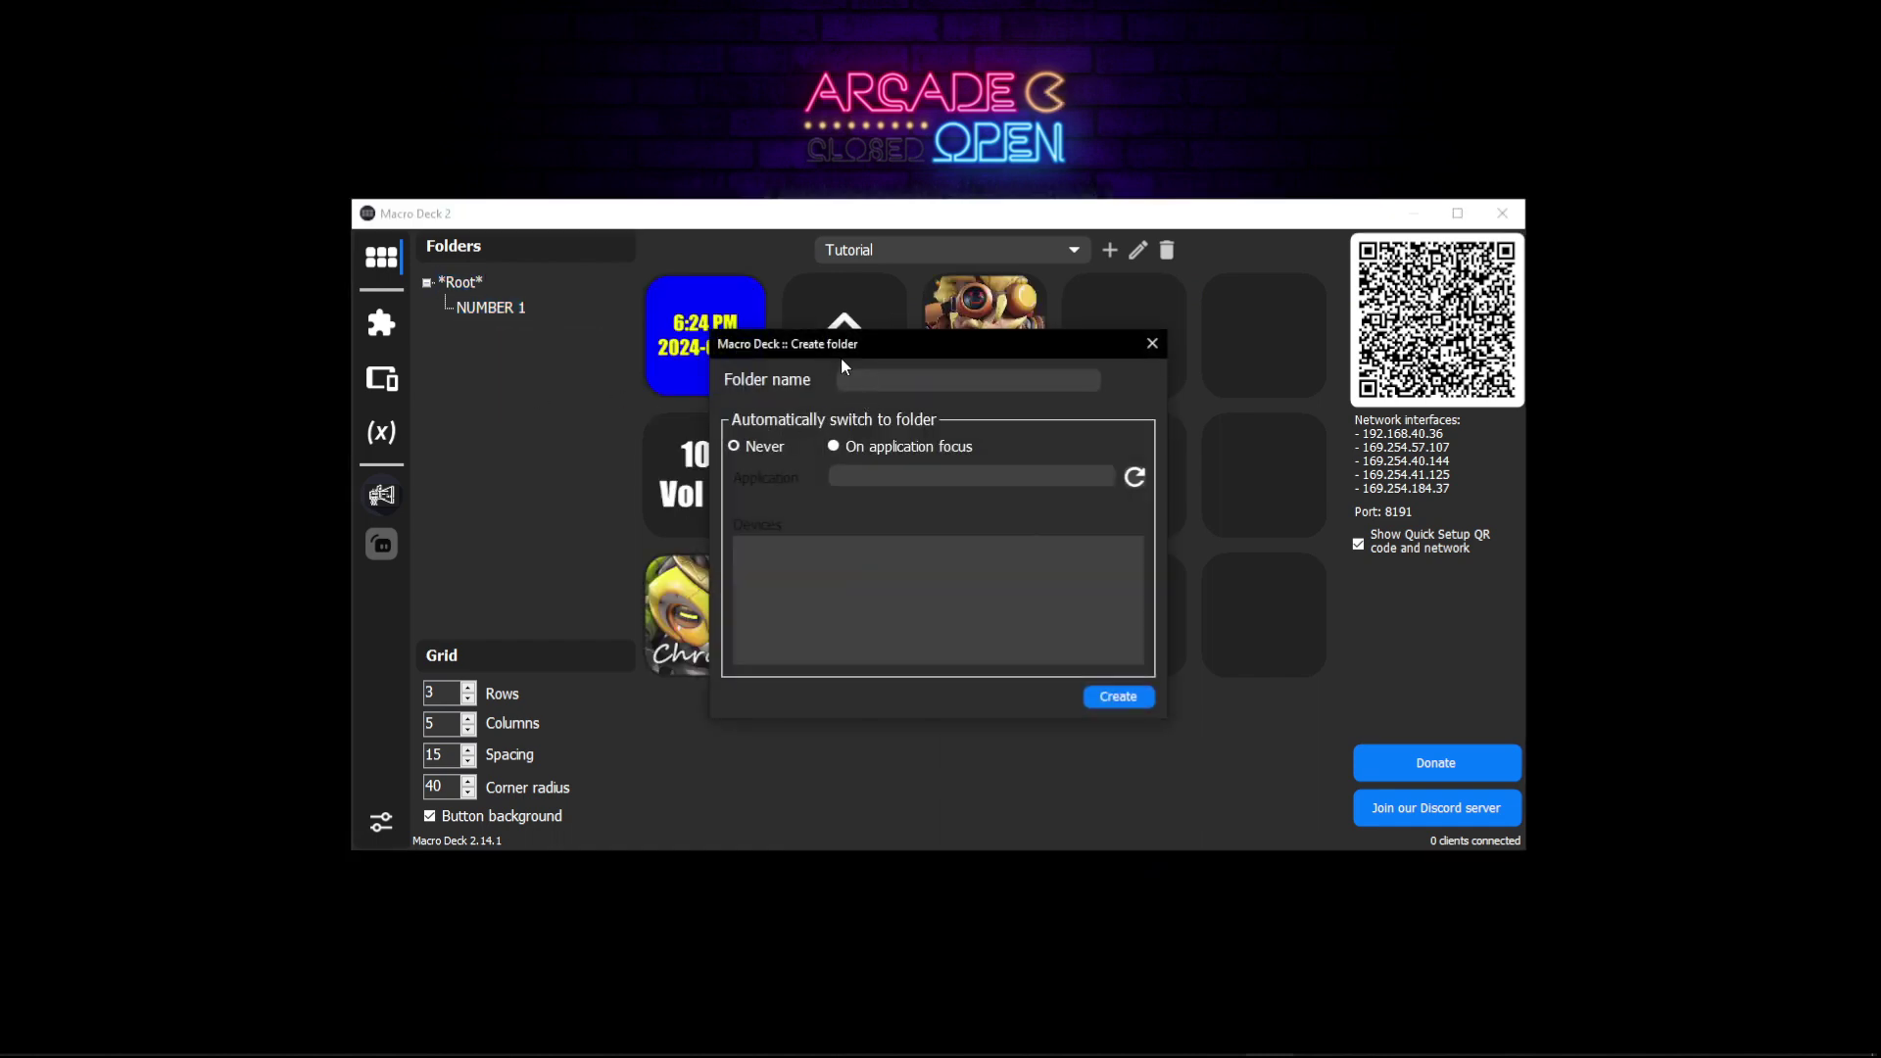
type("NUMBER 1.5")
left_click(1119, 701)
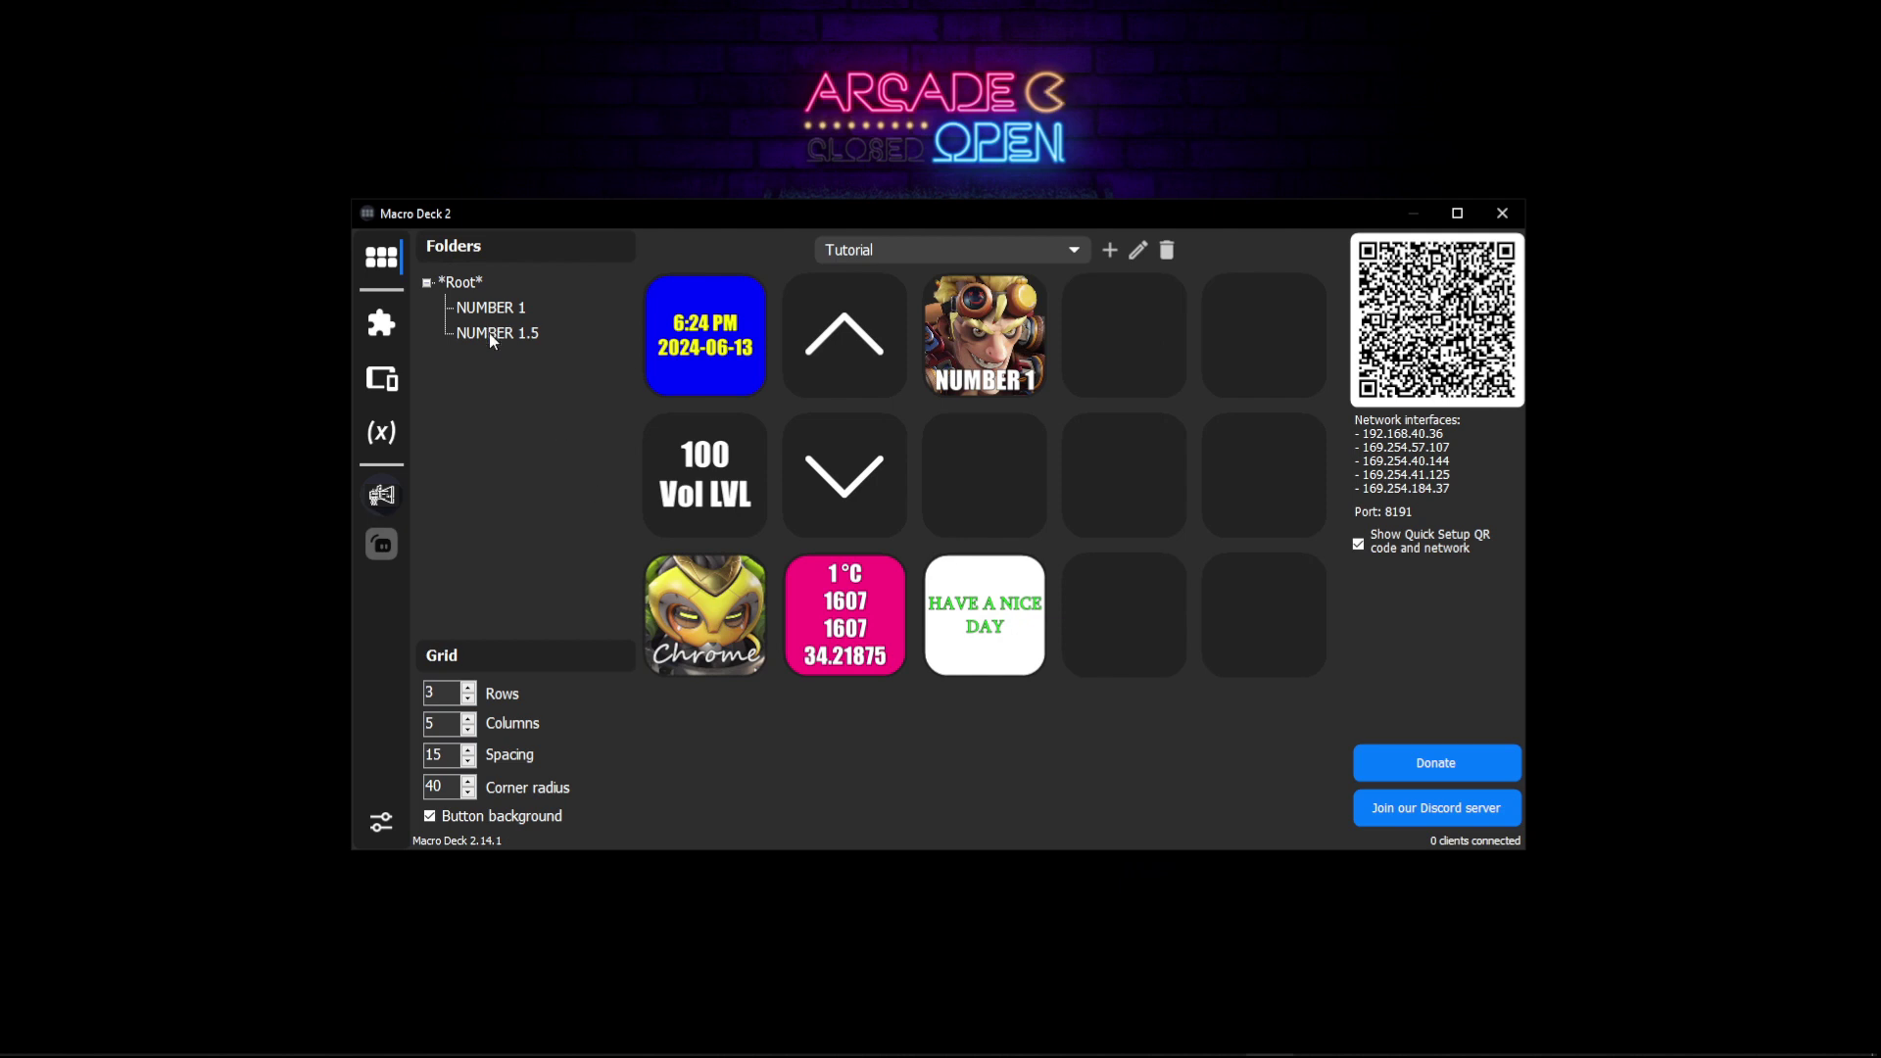
Step: Enter the NUMBER 1 folder by simulating its button's press and add an "On press" Change folder action targeting NUMBER 1.5 to the last slot
right_click(993, 334)
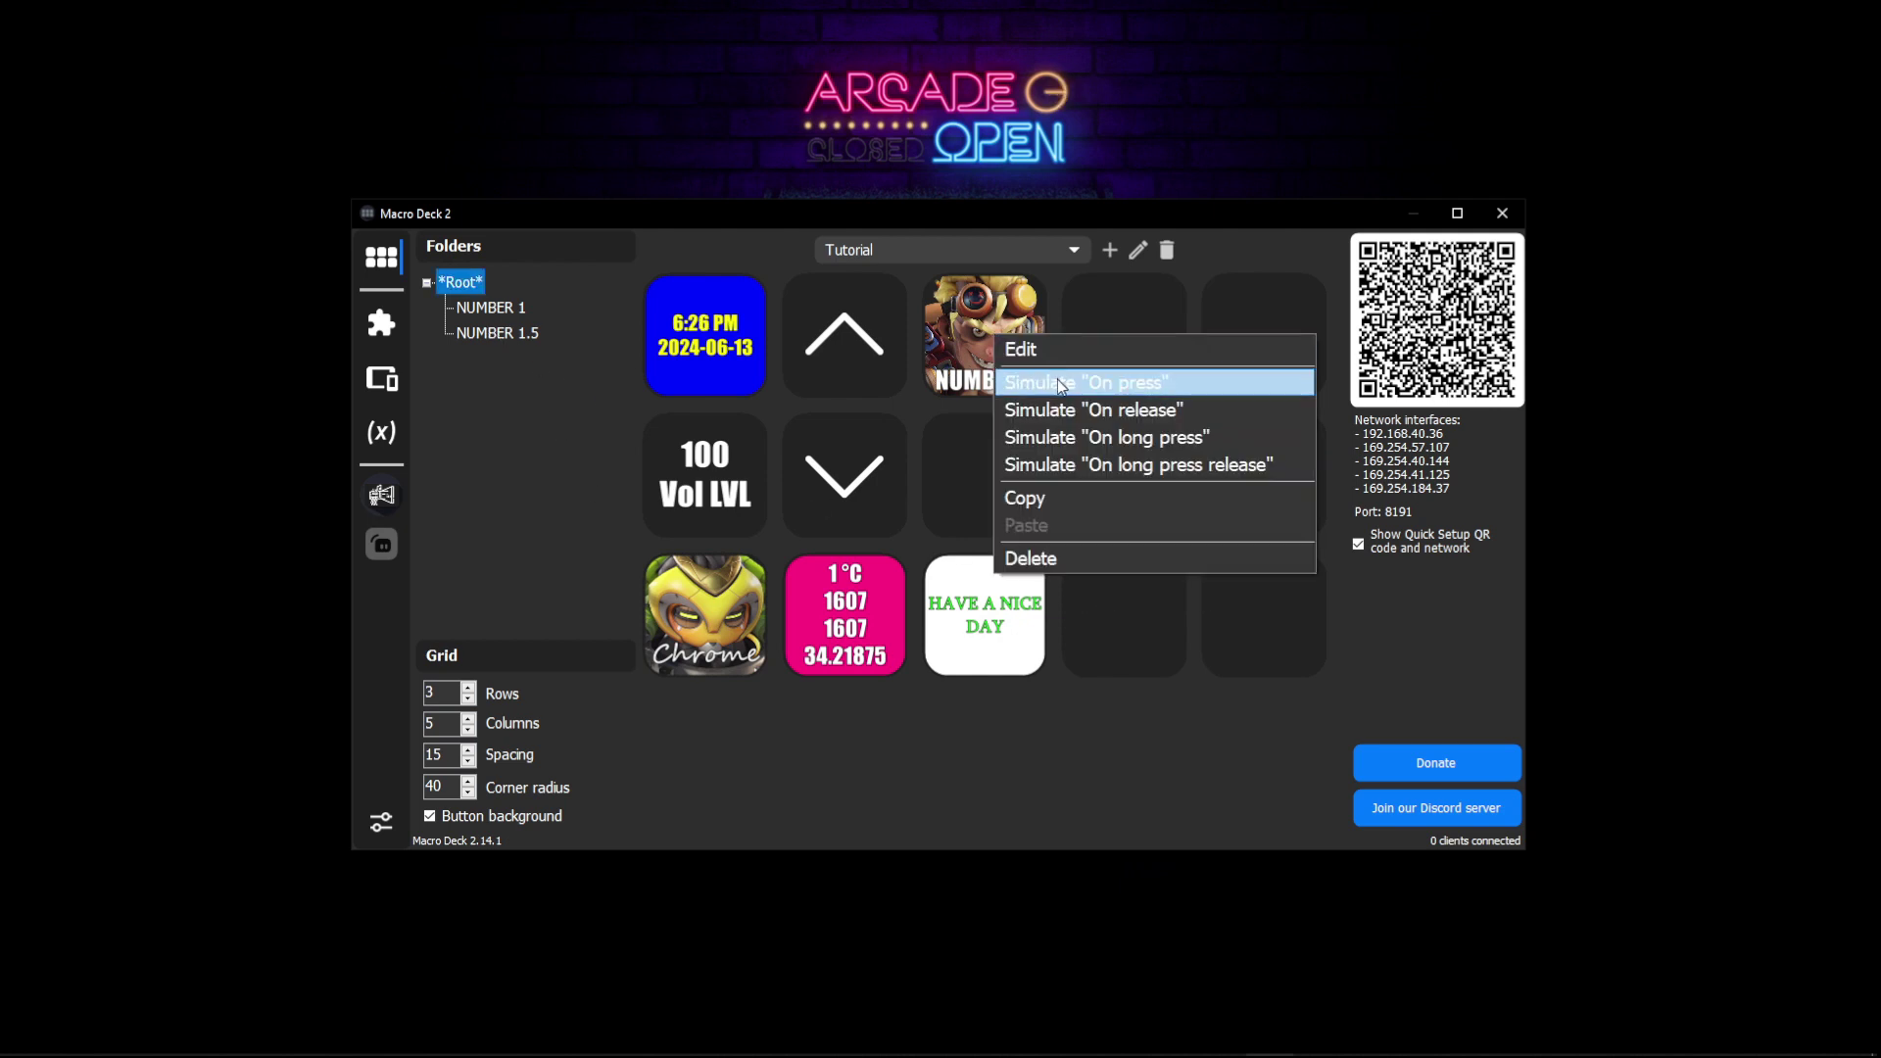
left_click(1056, 382)
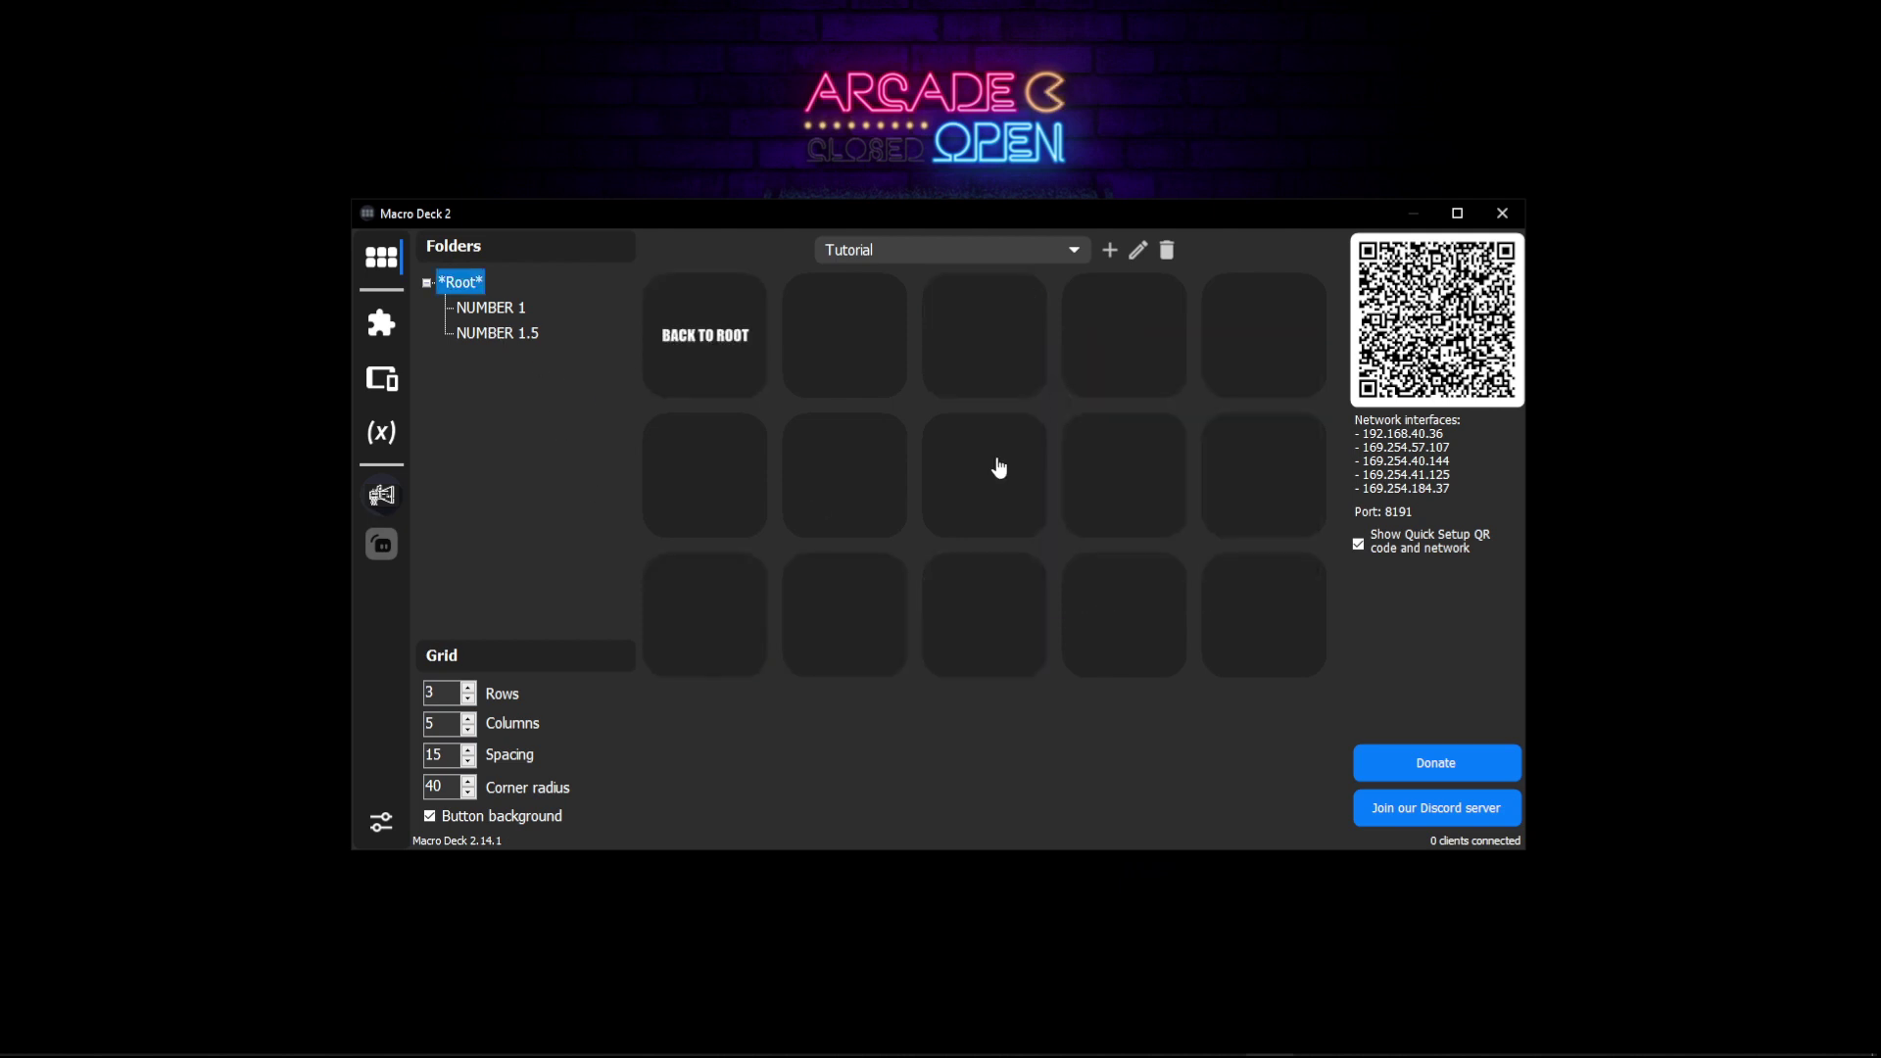
right_click(1239, 618)
left_click(1281, 631)
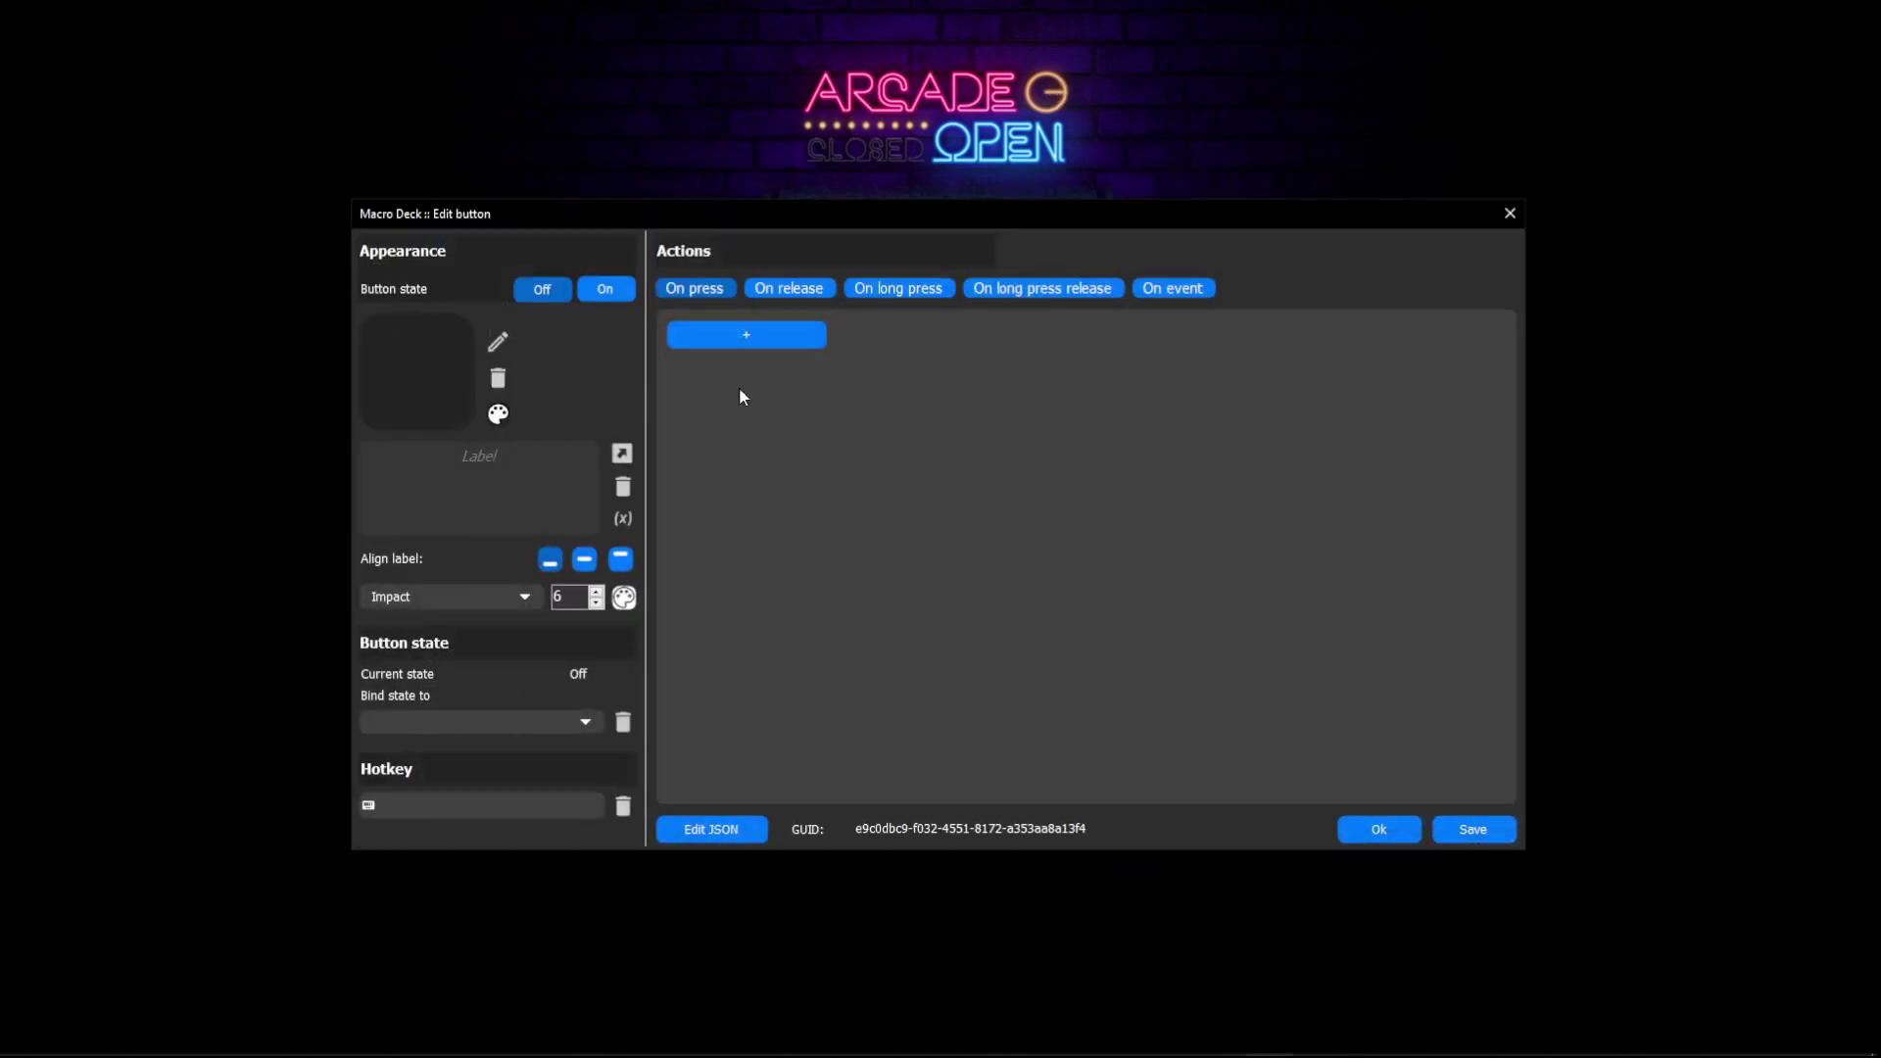
left_click(747, 338)
left_click(751, 365)
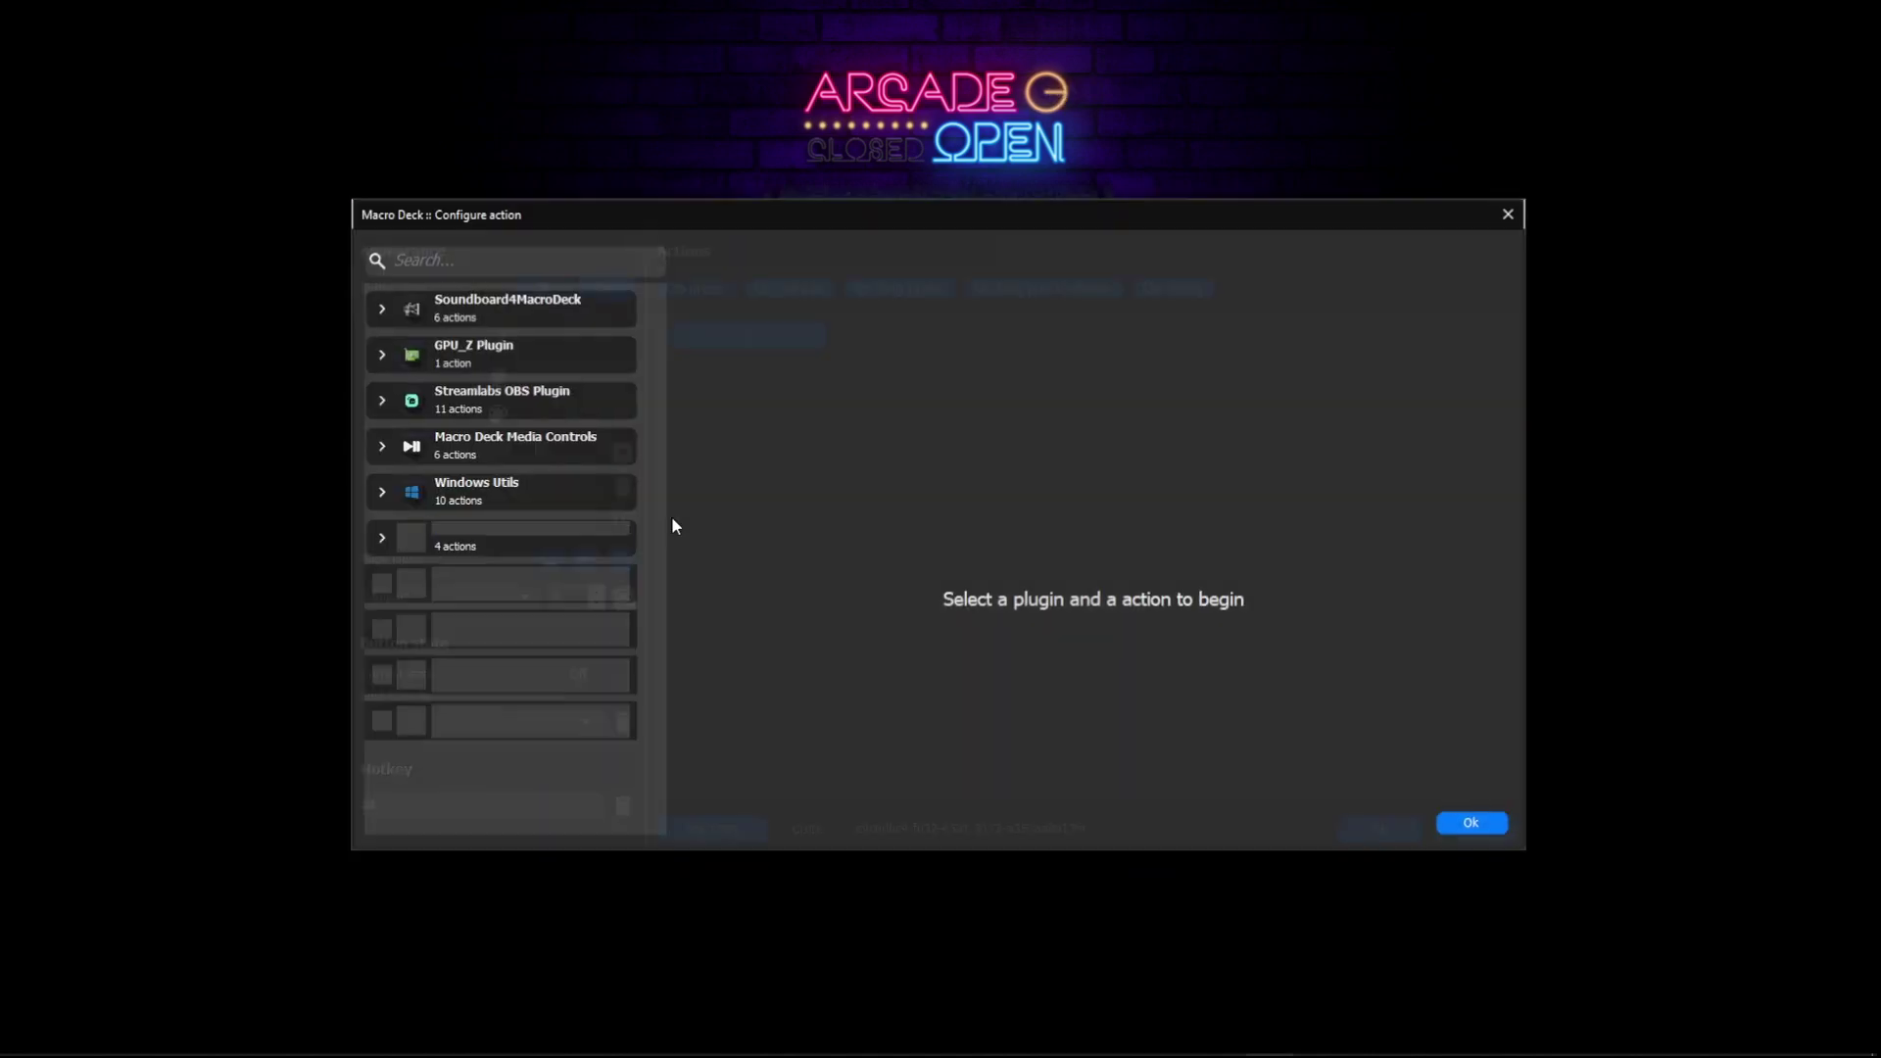
left_click(468, 637)
left_click(474, 674)
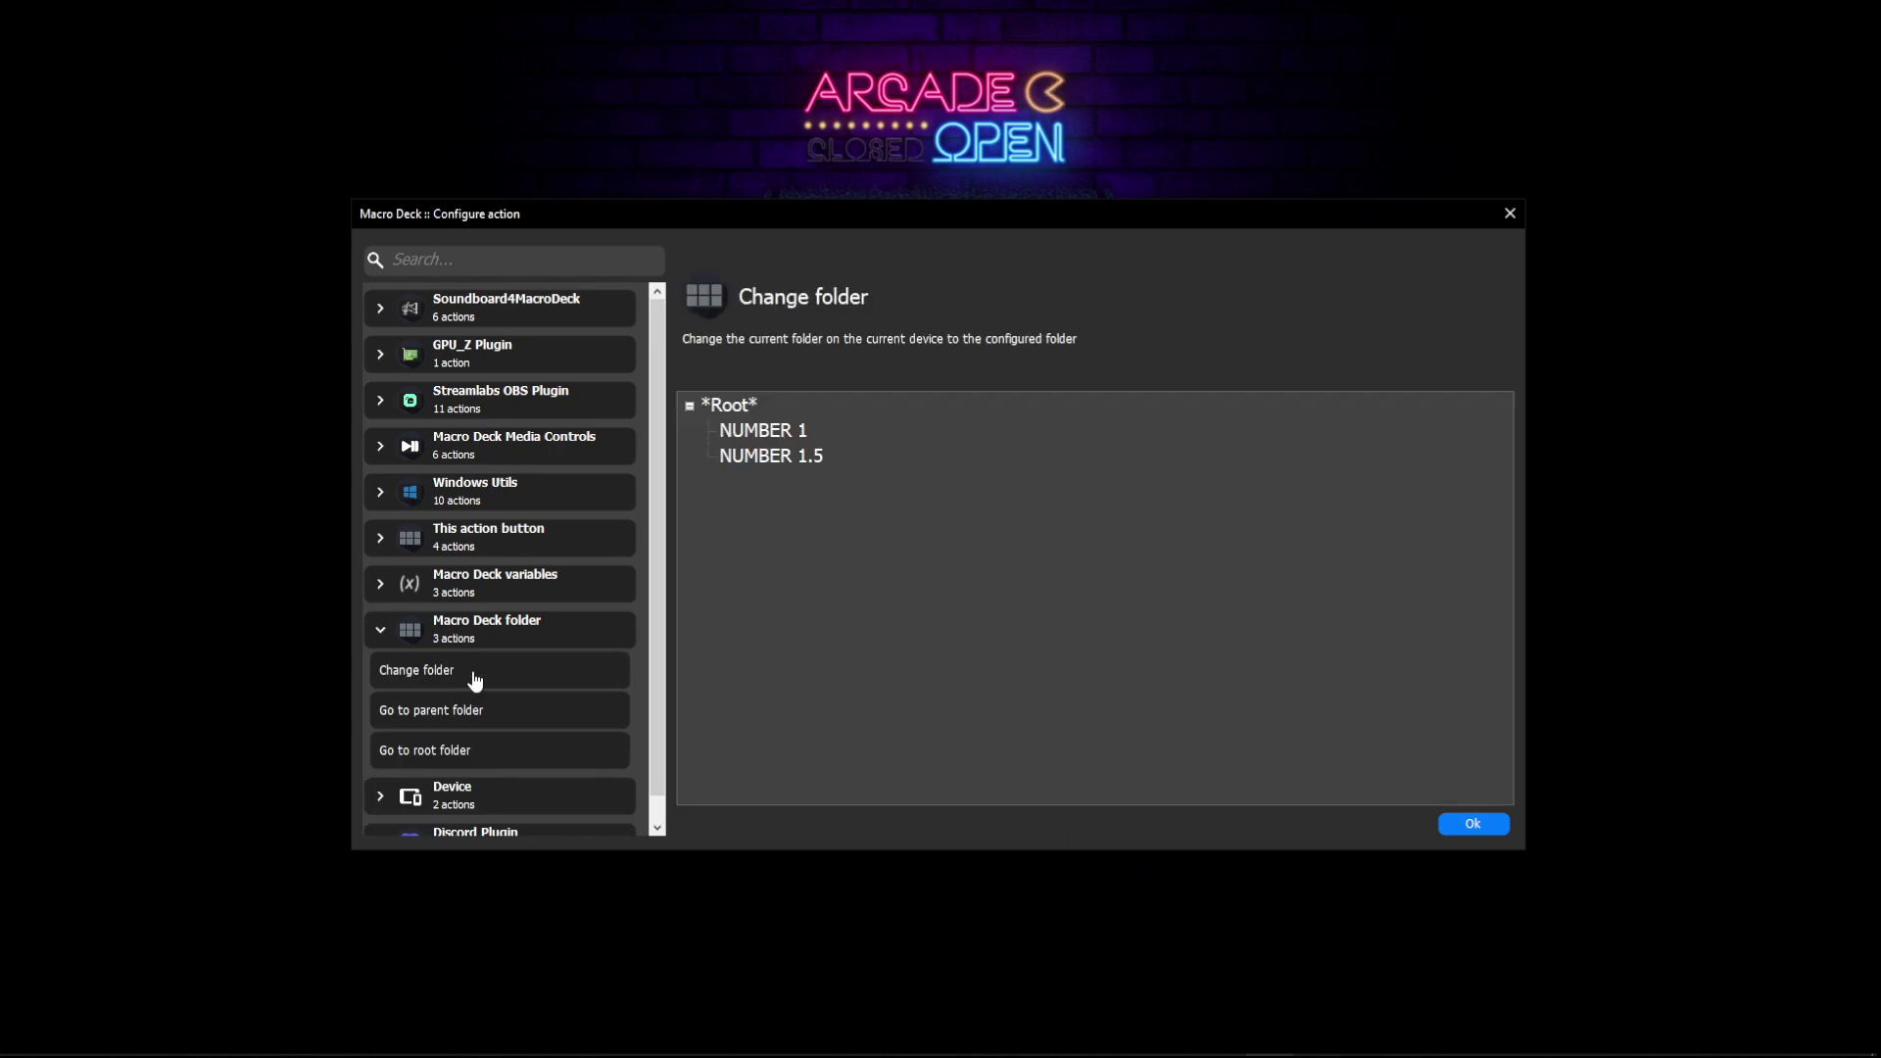
left_click(771, 456)
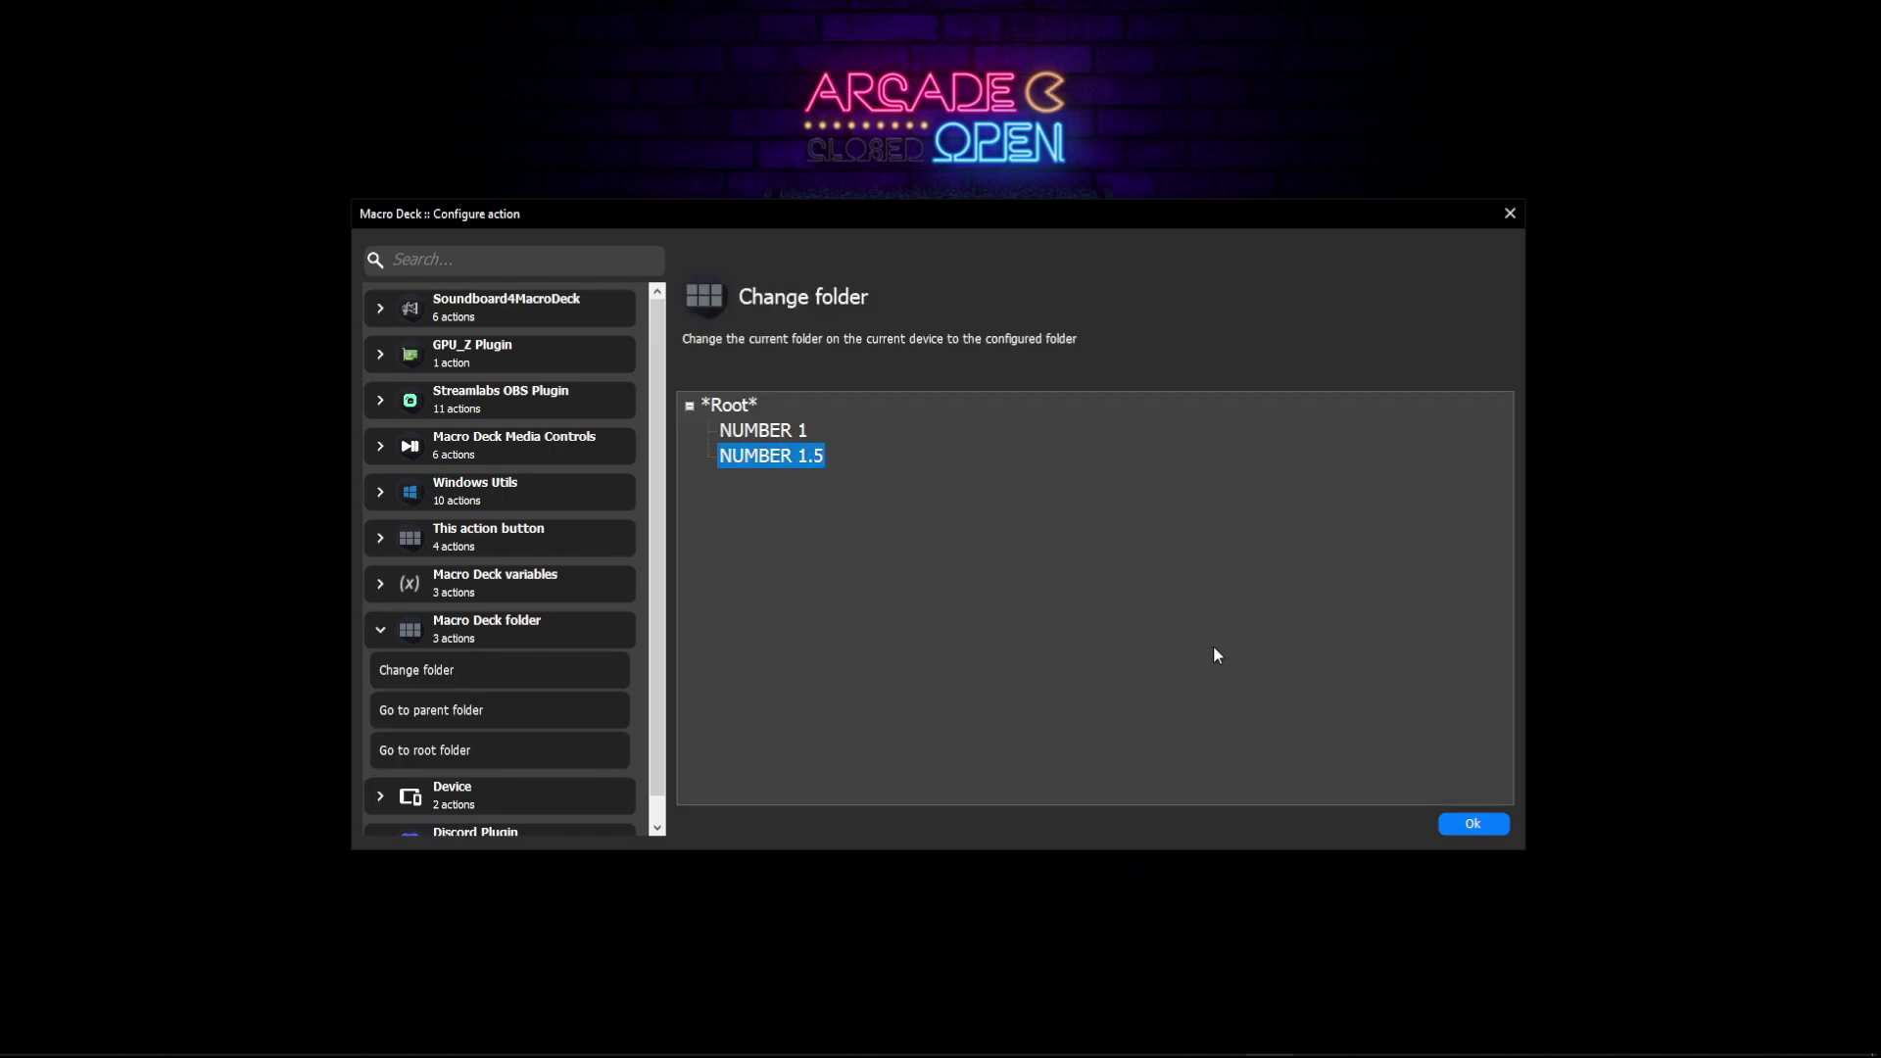
left_click(1471, 824)
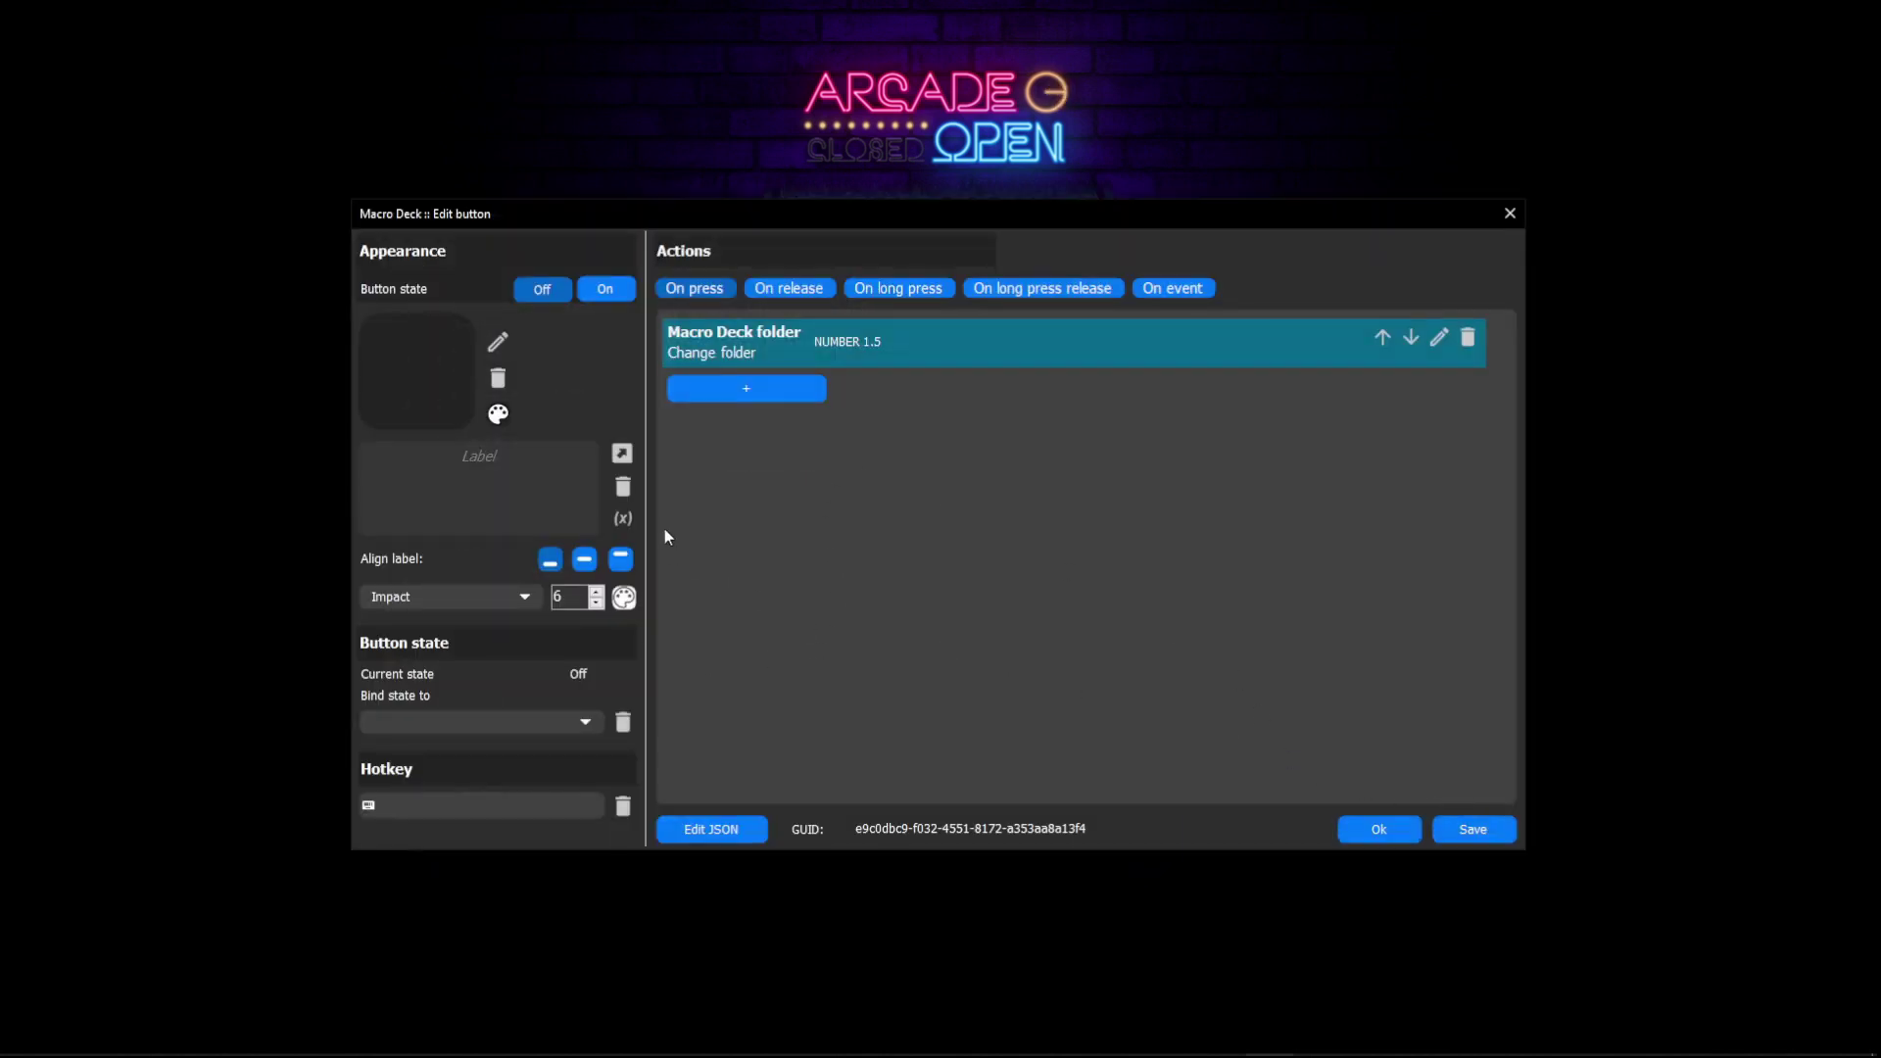
Step: Give the button the red-haired hero with the white face mask from the Overwatch - Hero Icons pack as its icon
left_click(428, 406)
left_click(919, 536)
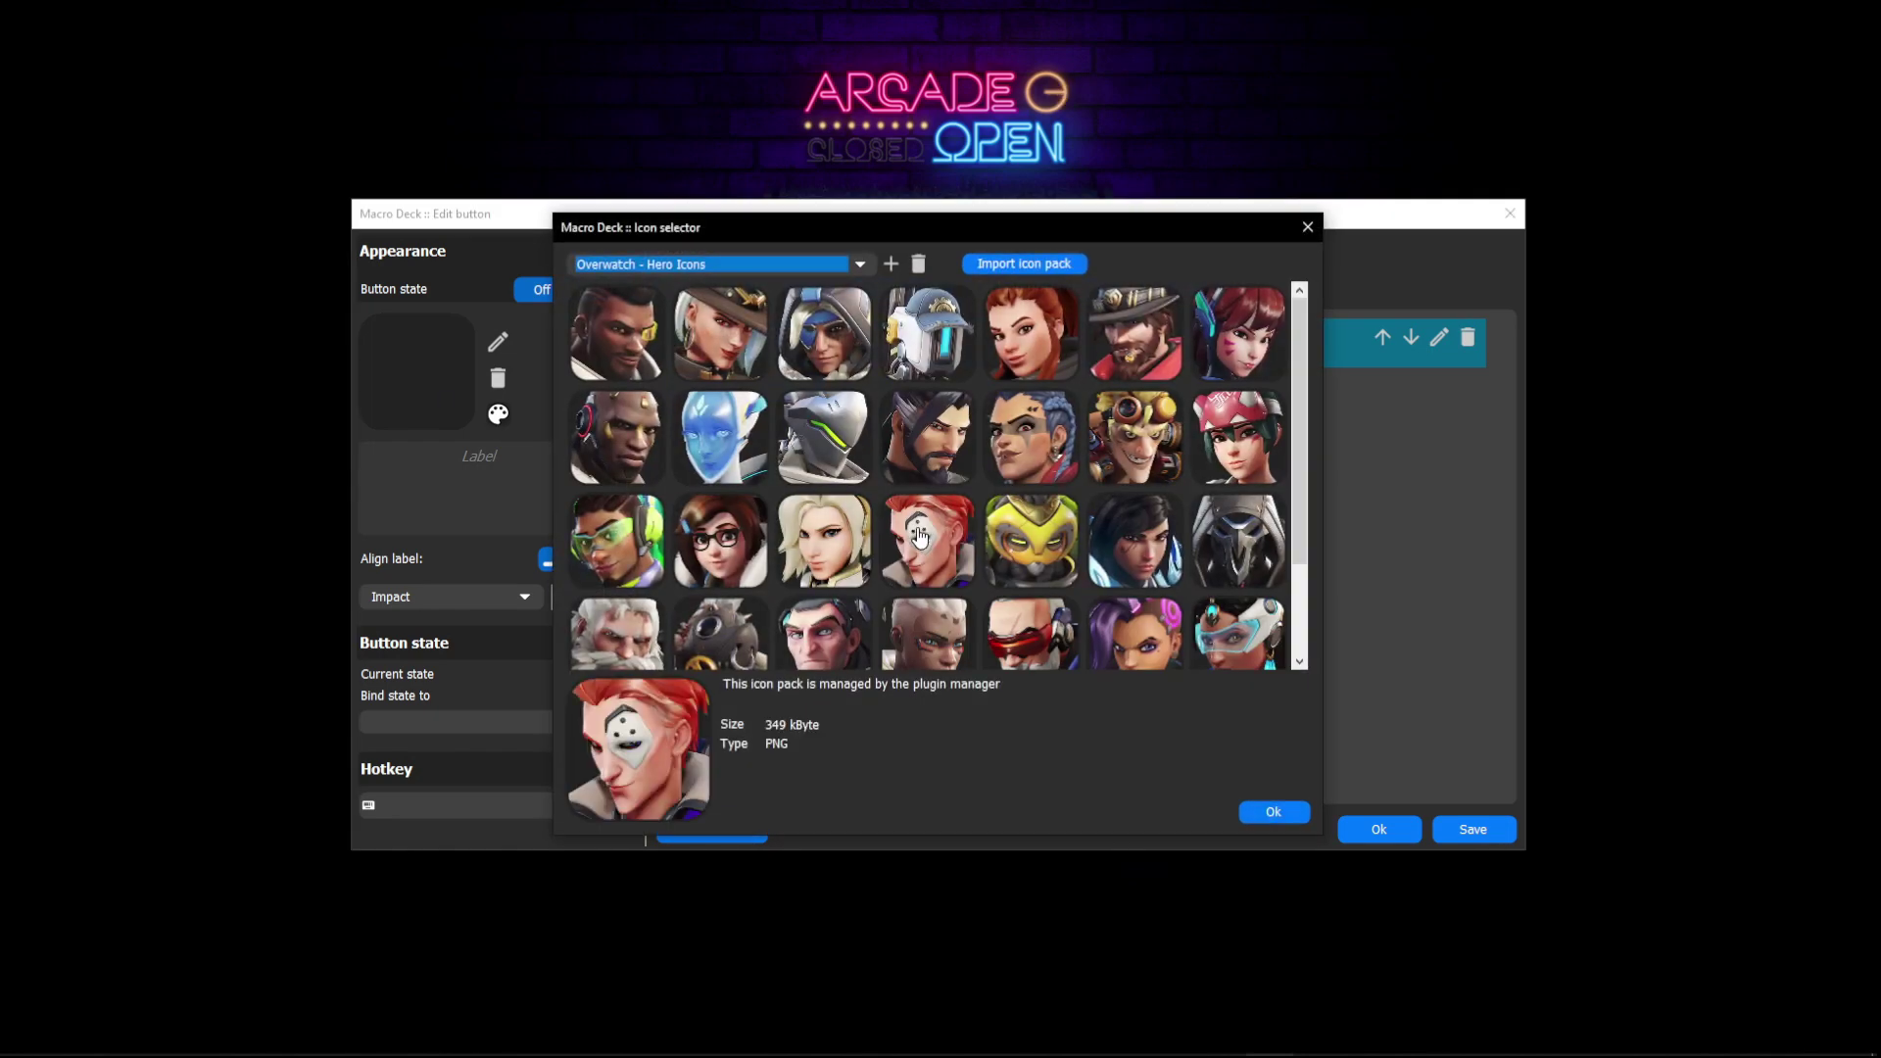
left_click(455, 472)
left_click(1273, 812)
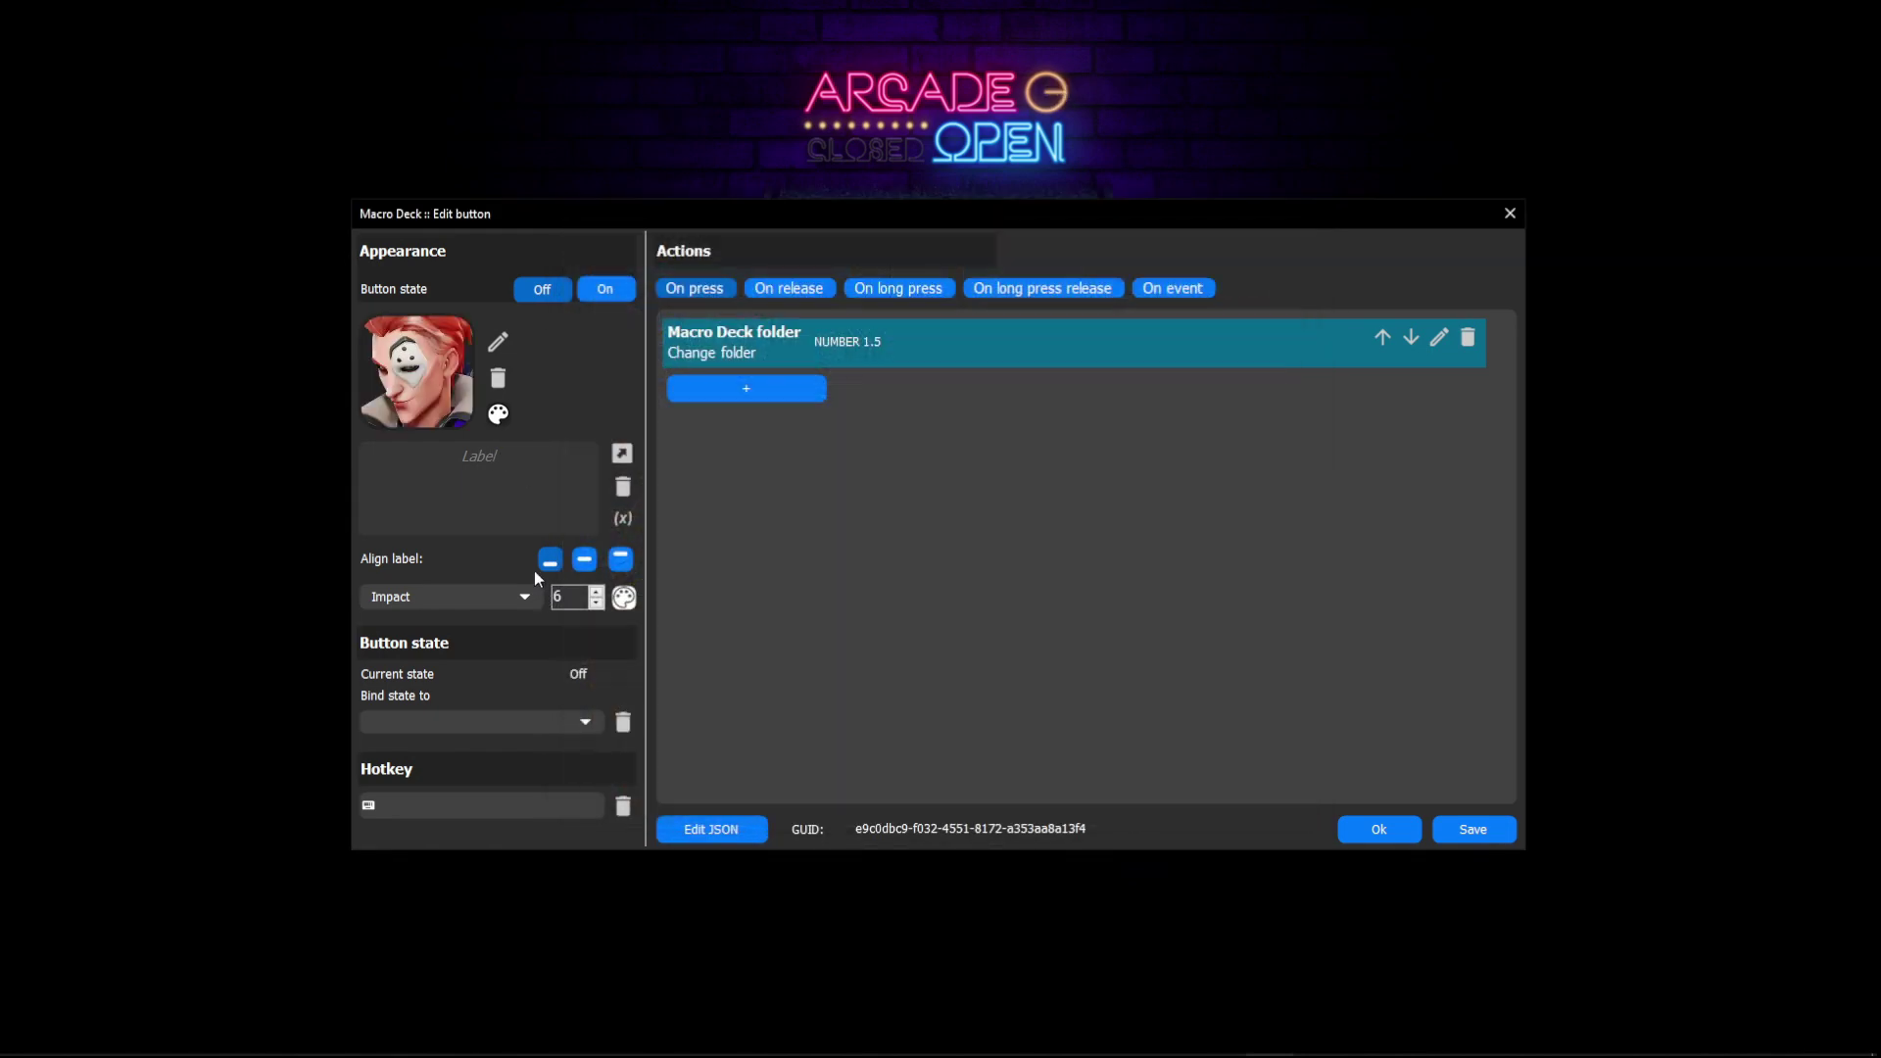
Step: Label the button "NUMBER 1.5", set the label's font size to 9 and accept the button
type("NUMBER 1.5")
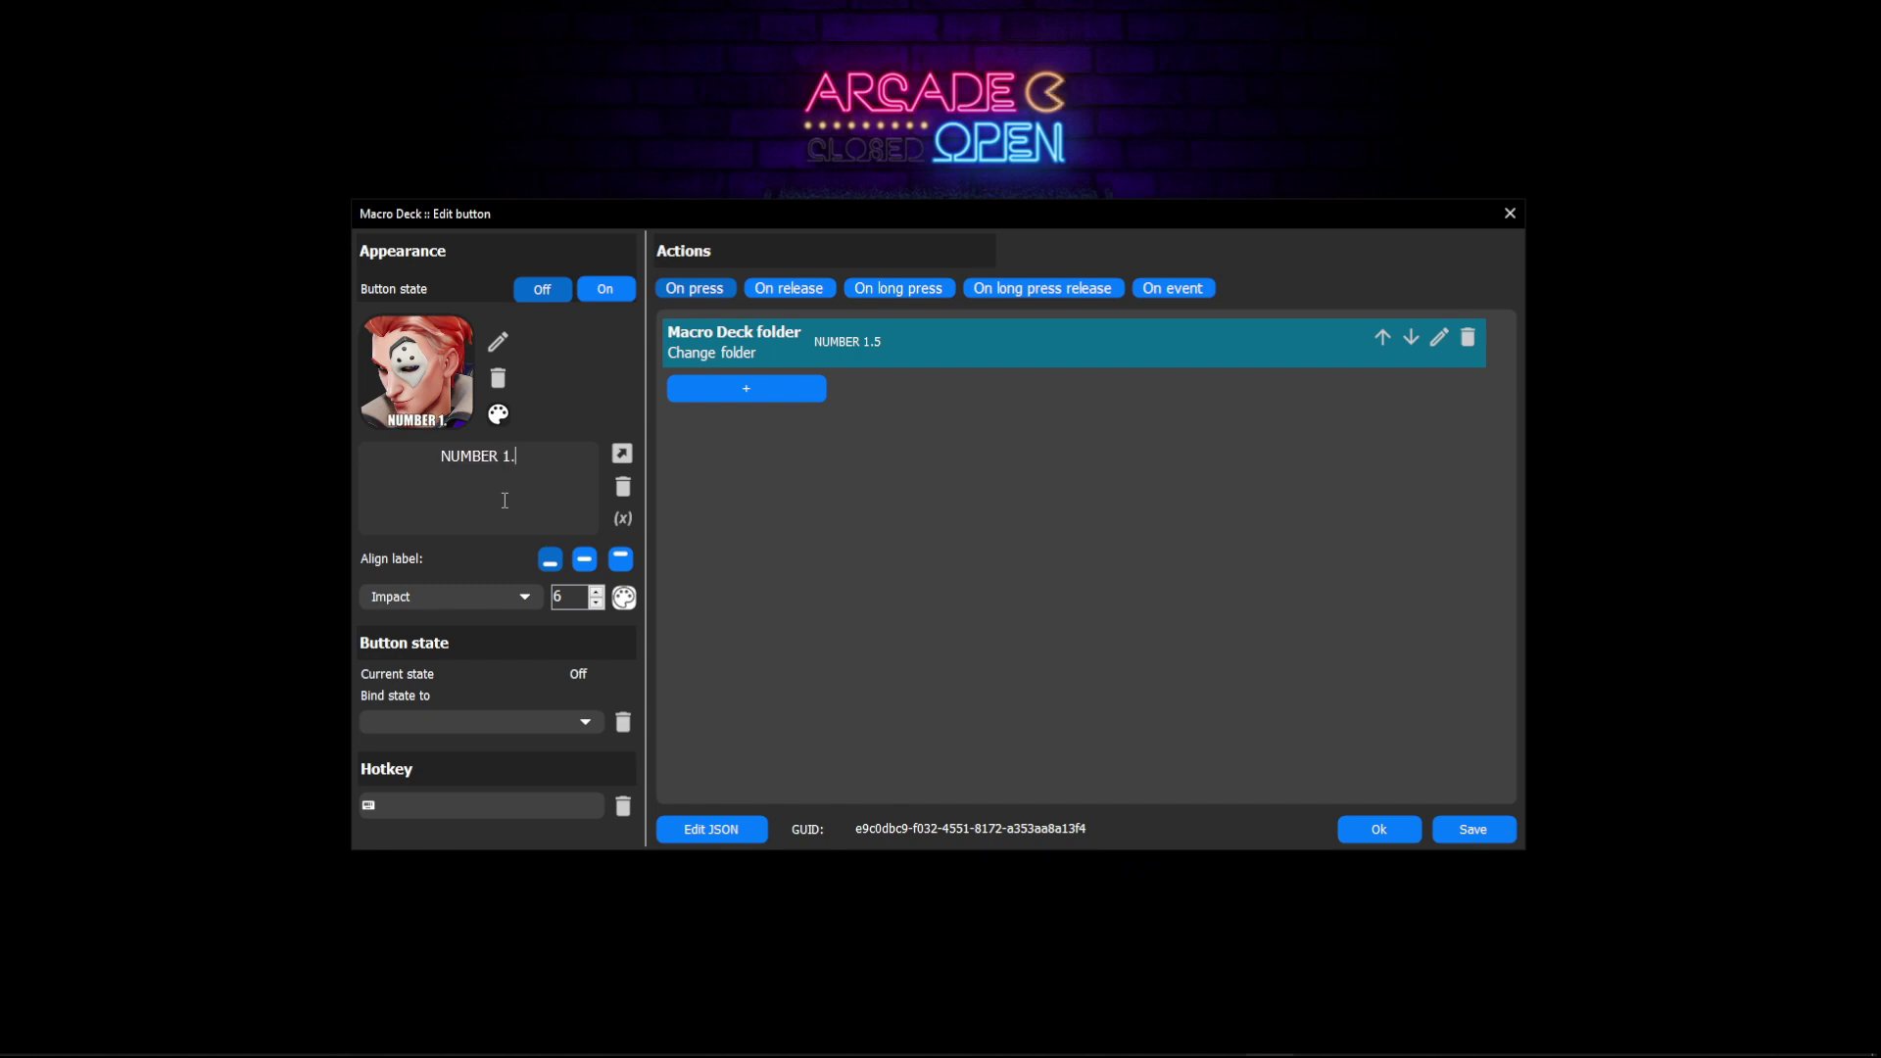
left_click(595, 591)
left_click(595, 592)
left_click(595, 592)
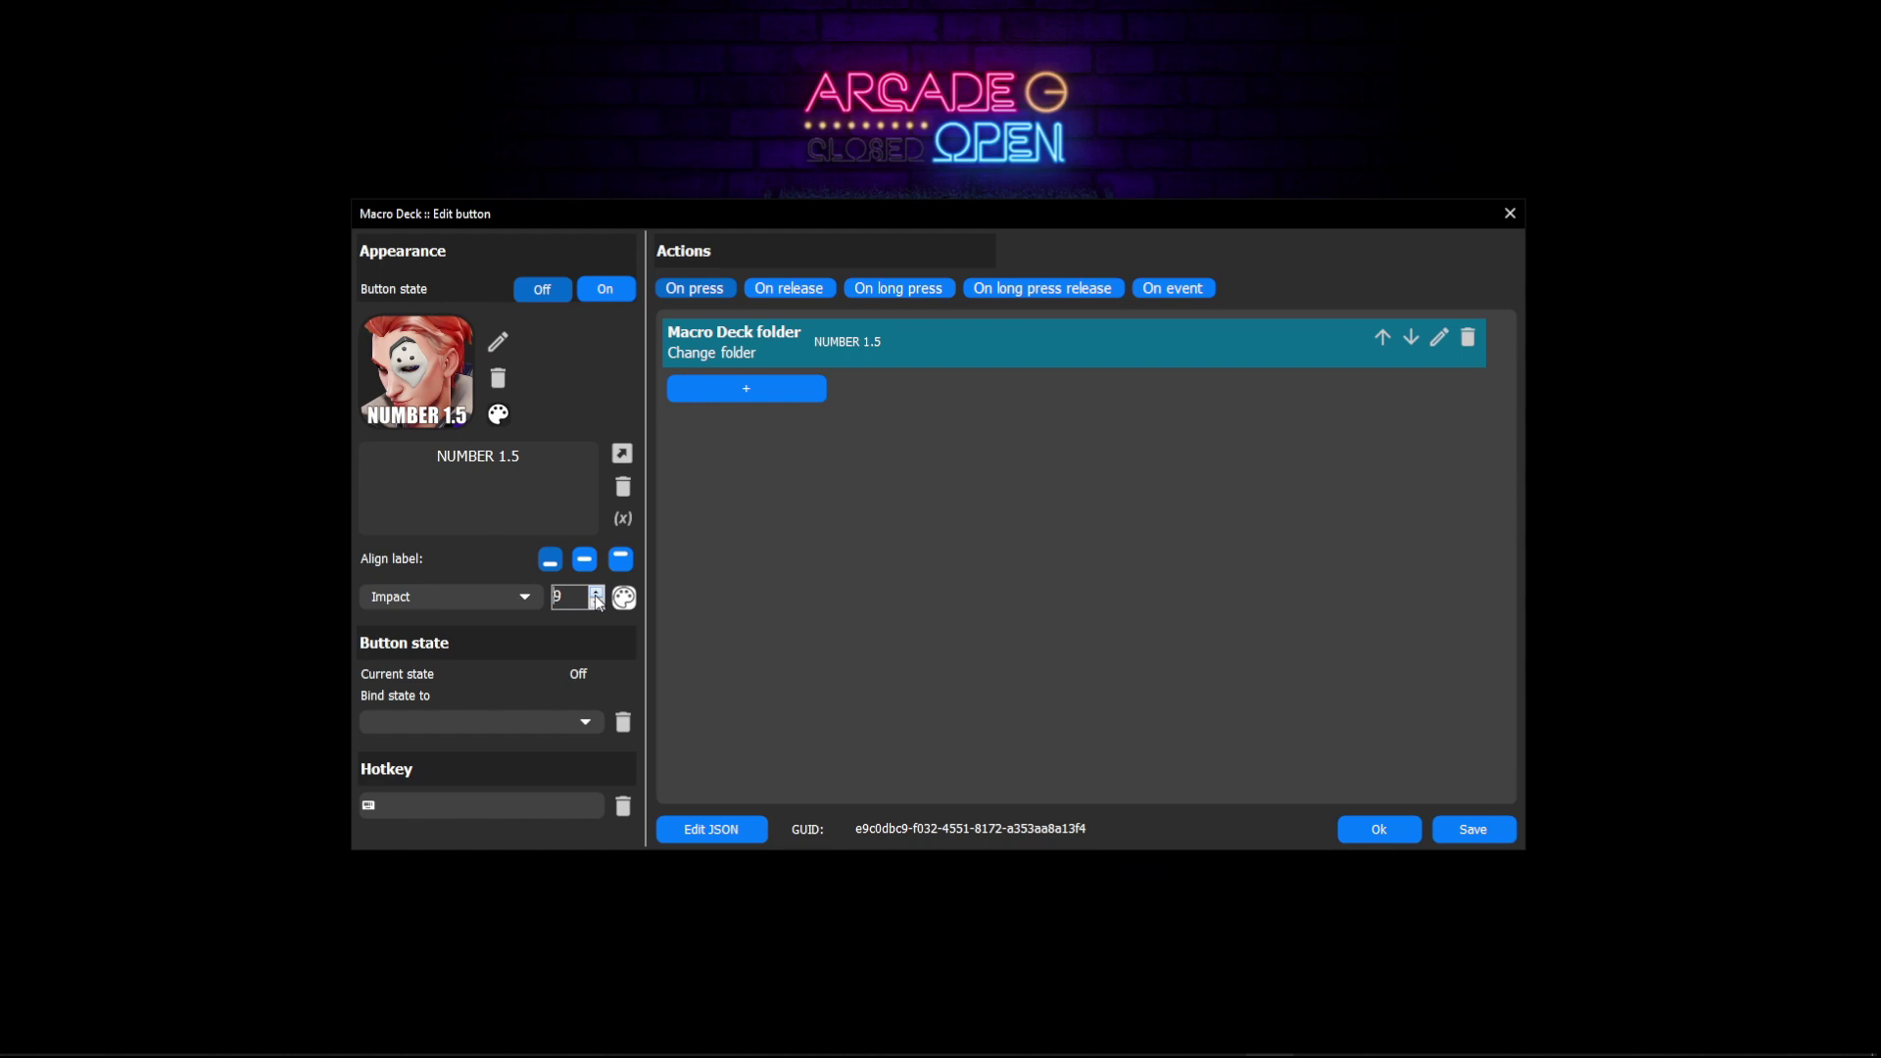
left_click(1378, 828)
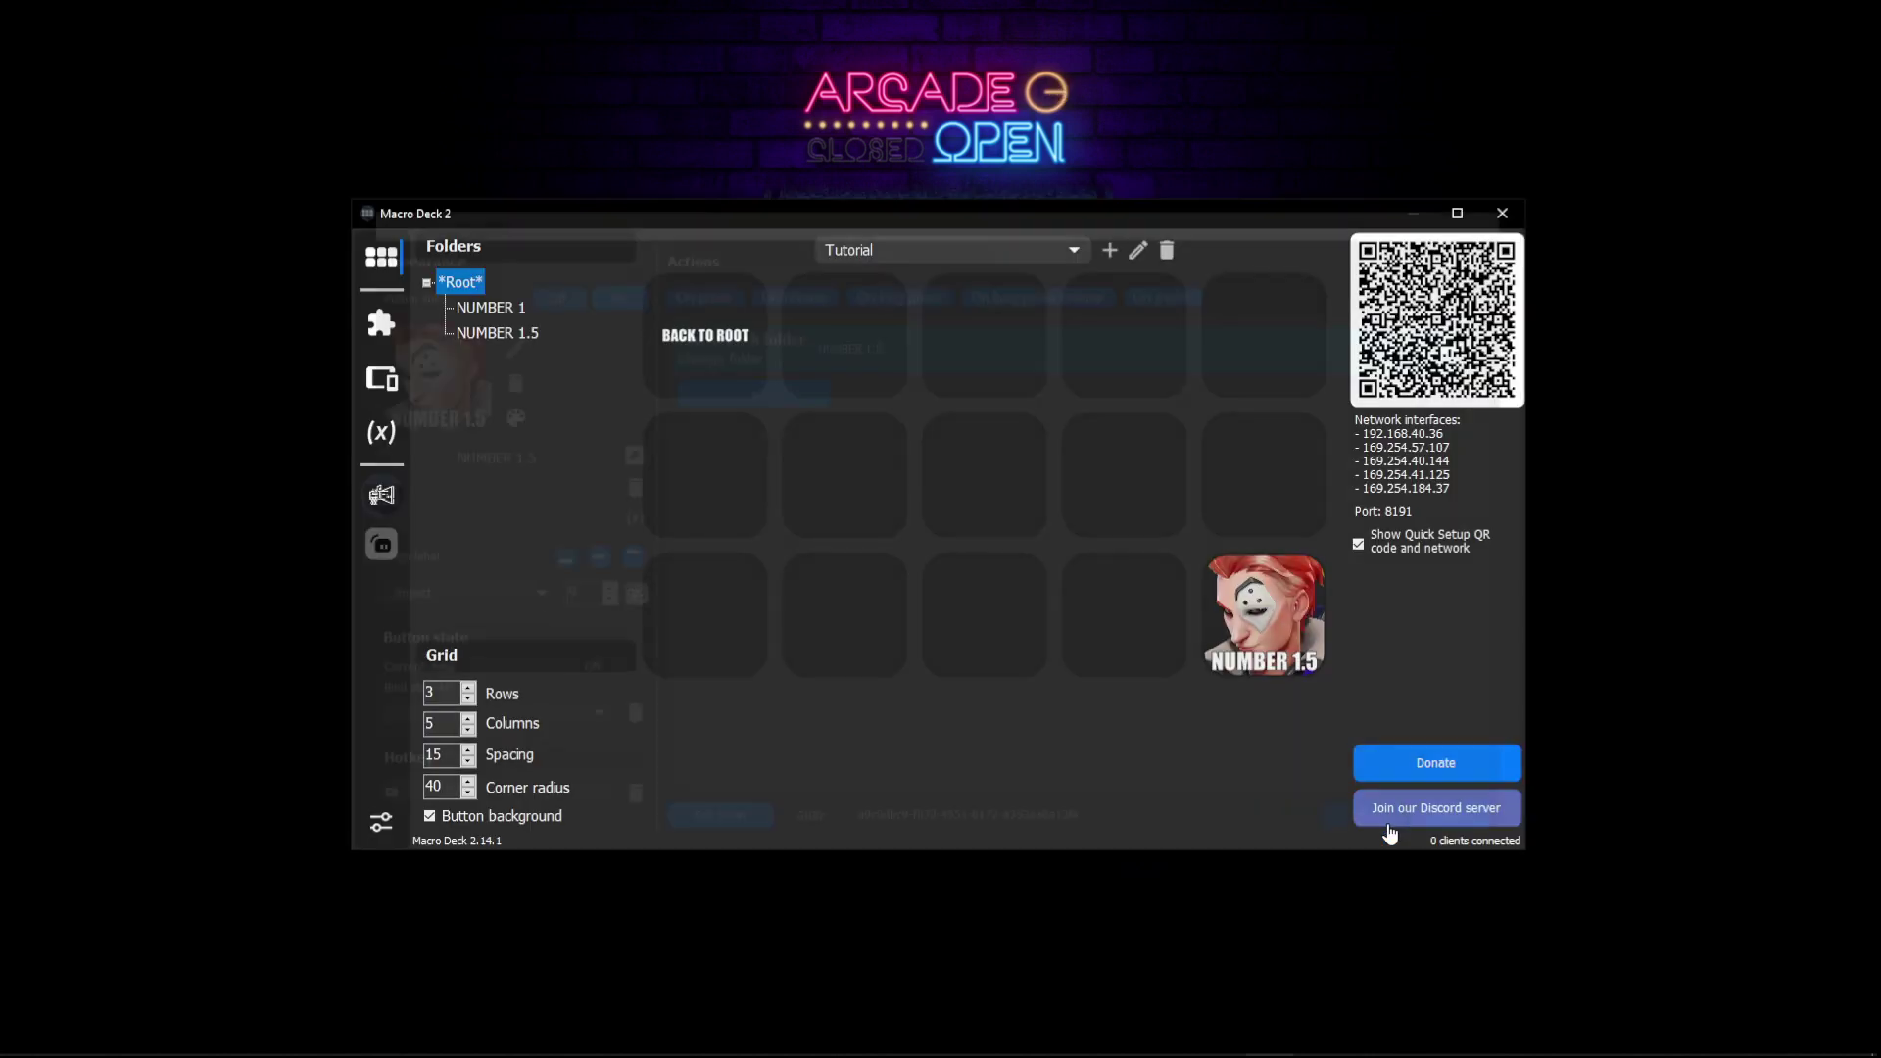
Step: Copy the BACK TO ROOT button from the NUMBER 1 folder into the first slot of the NUMBER 1.5 folder
right_click(1260, 629)
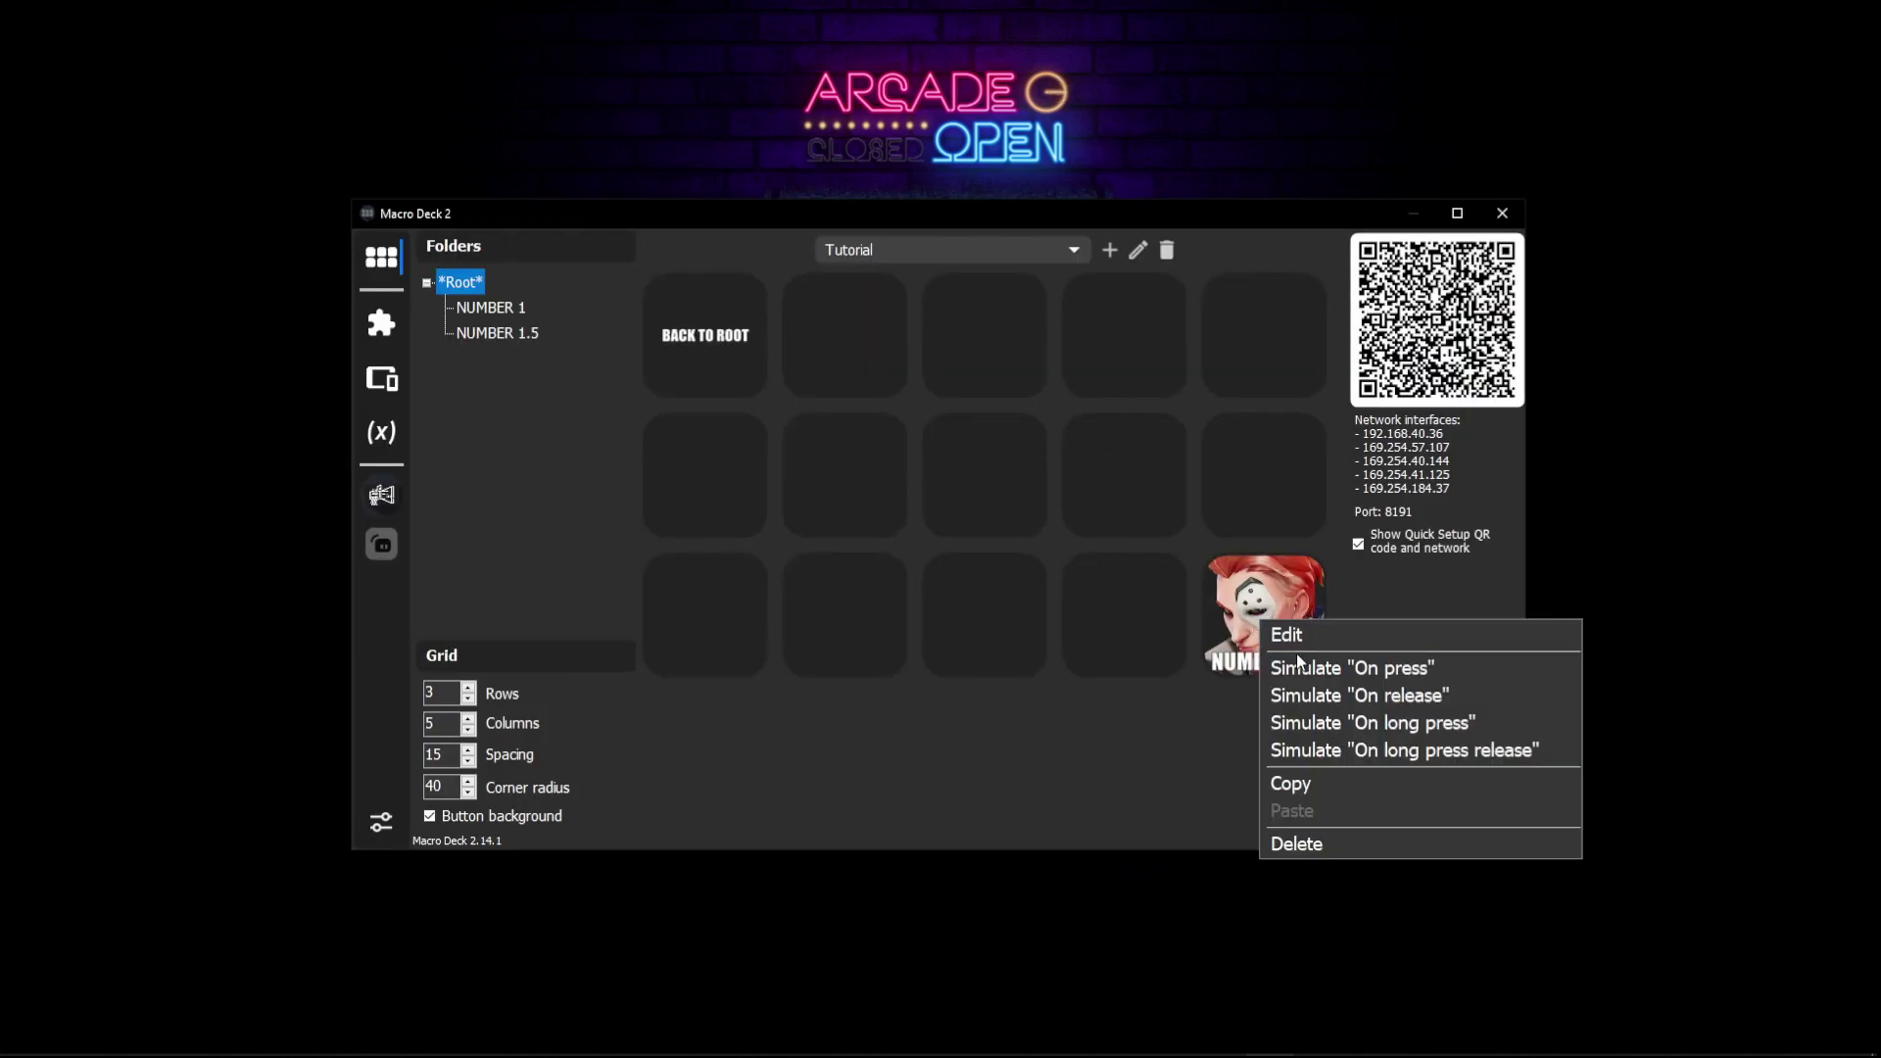
left_click(1301, 664)
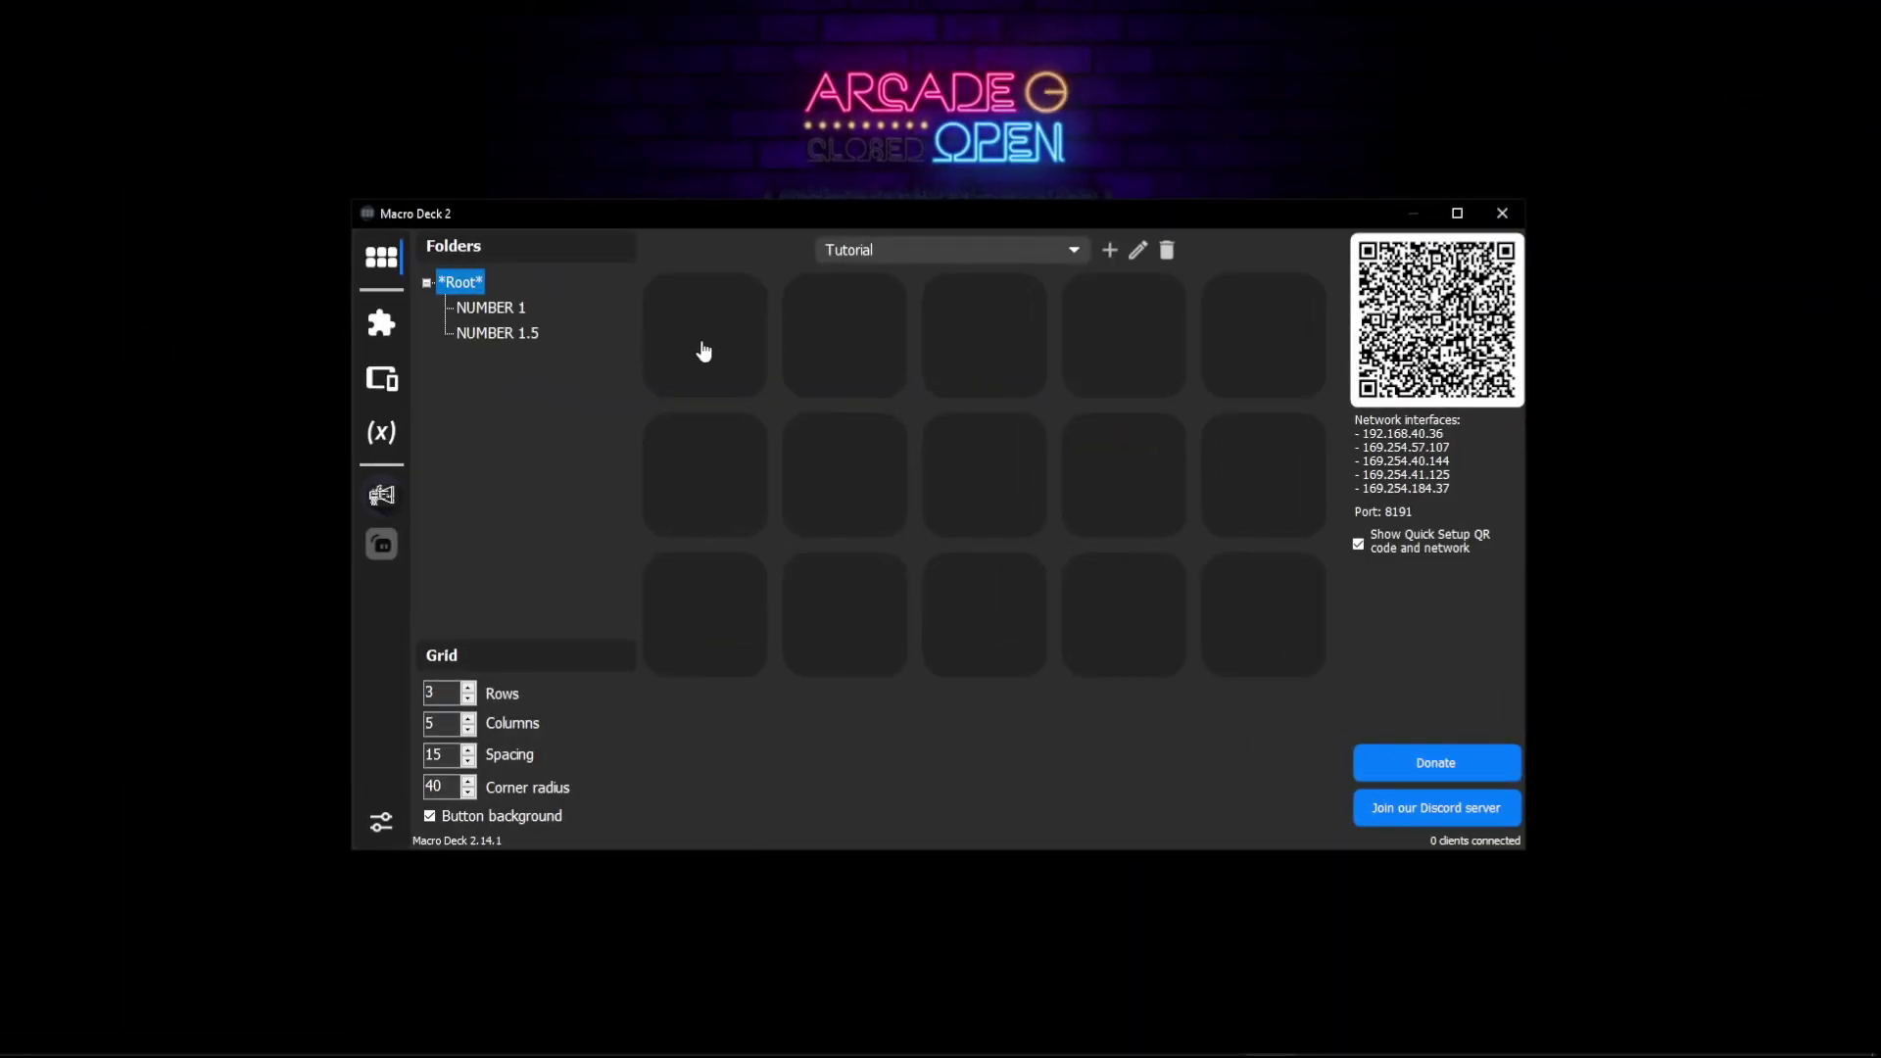
left_click(497, 307)
right_click(685, 336)
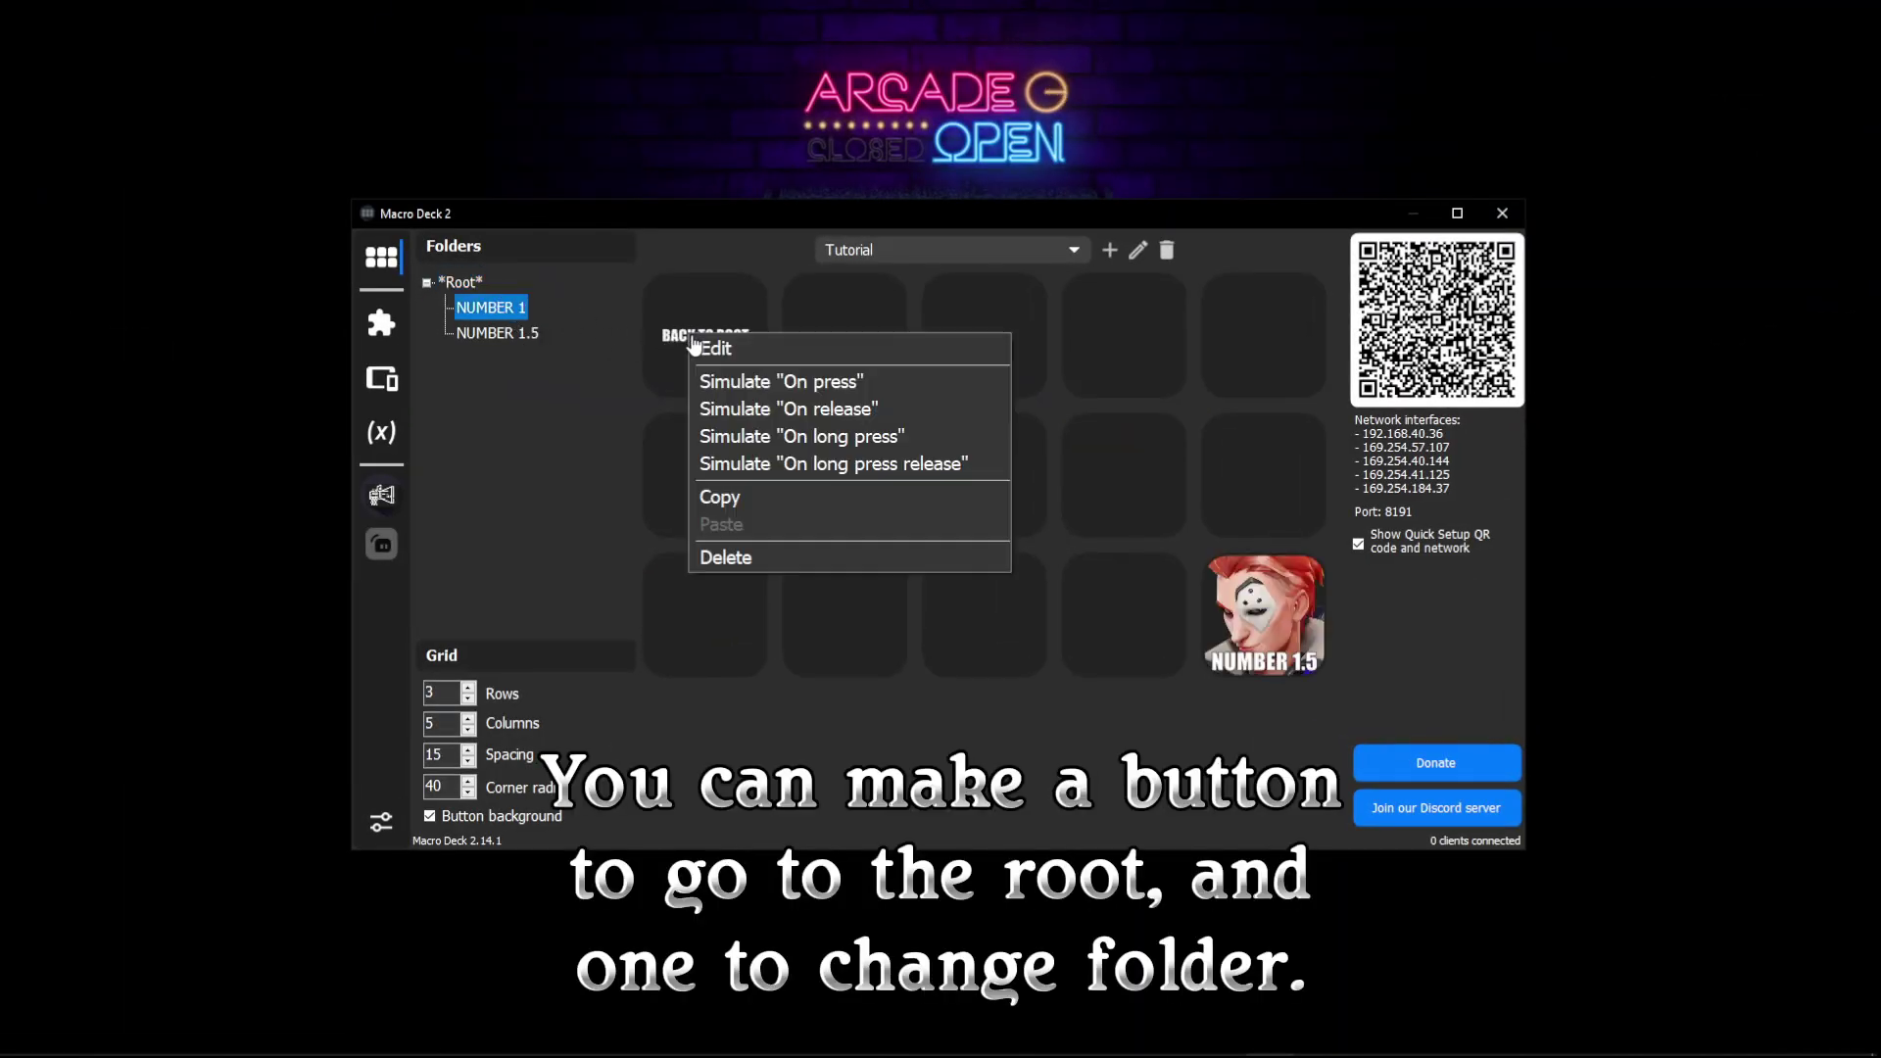
left_click(752, 496)
right_click(1266, 609)
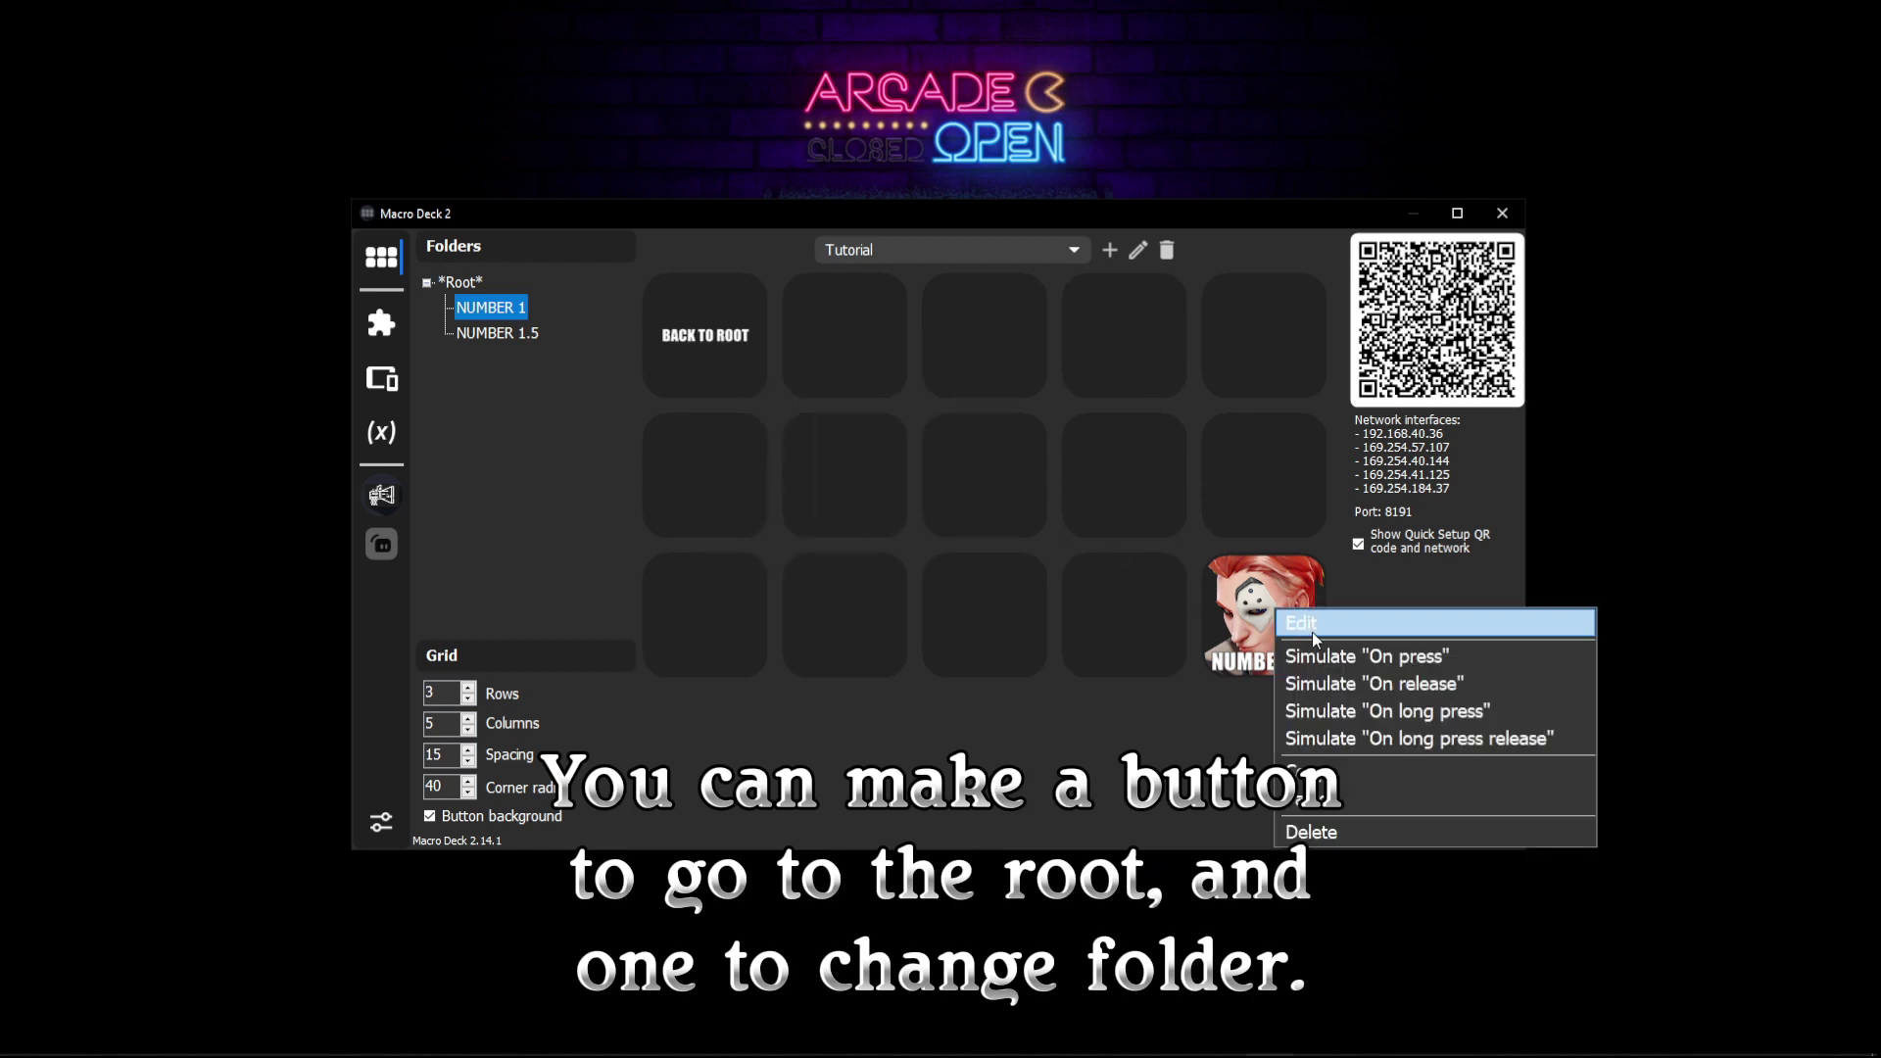
left_click(1274, 649)
right_click(683, 339)
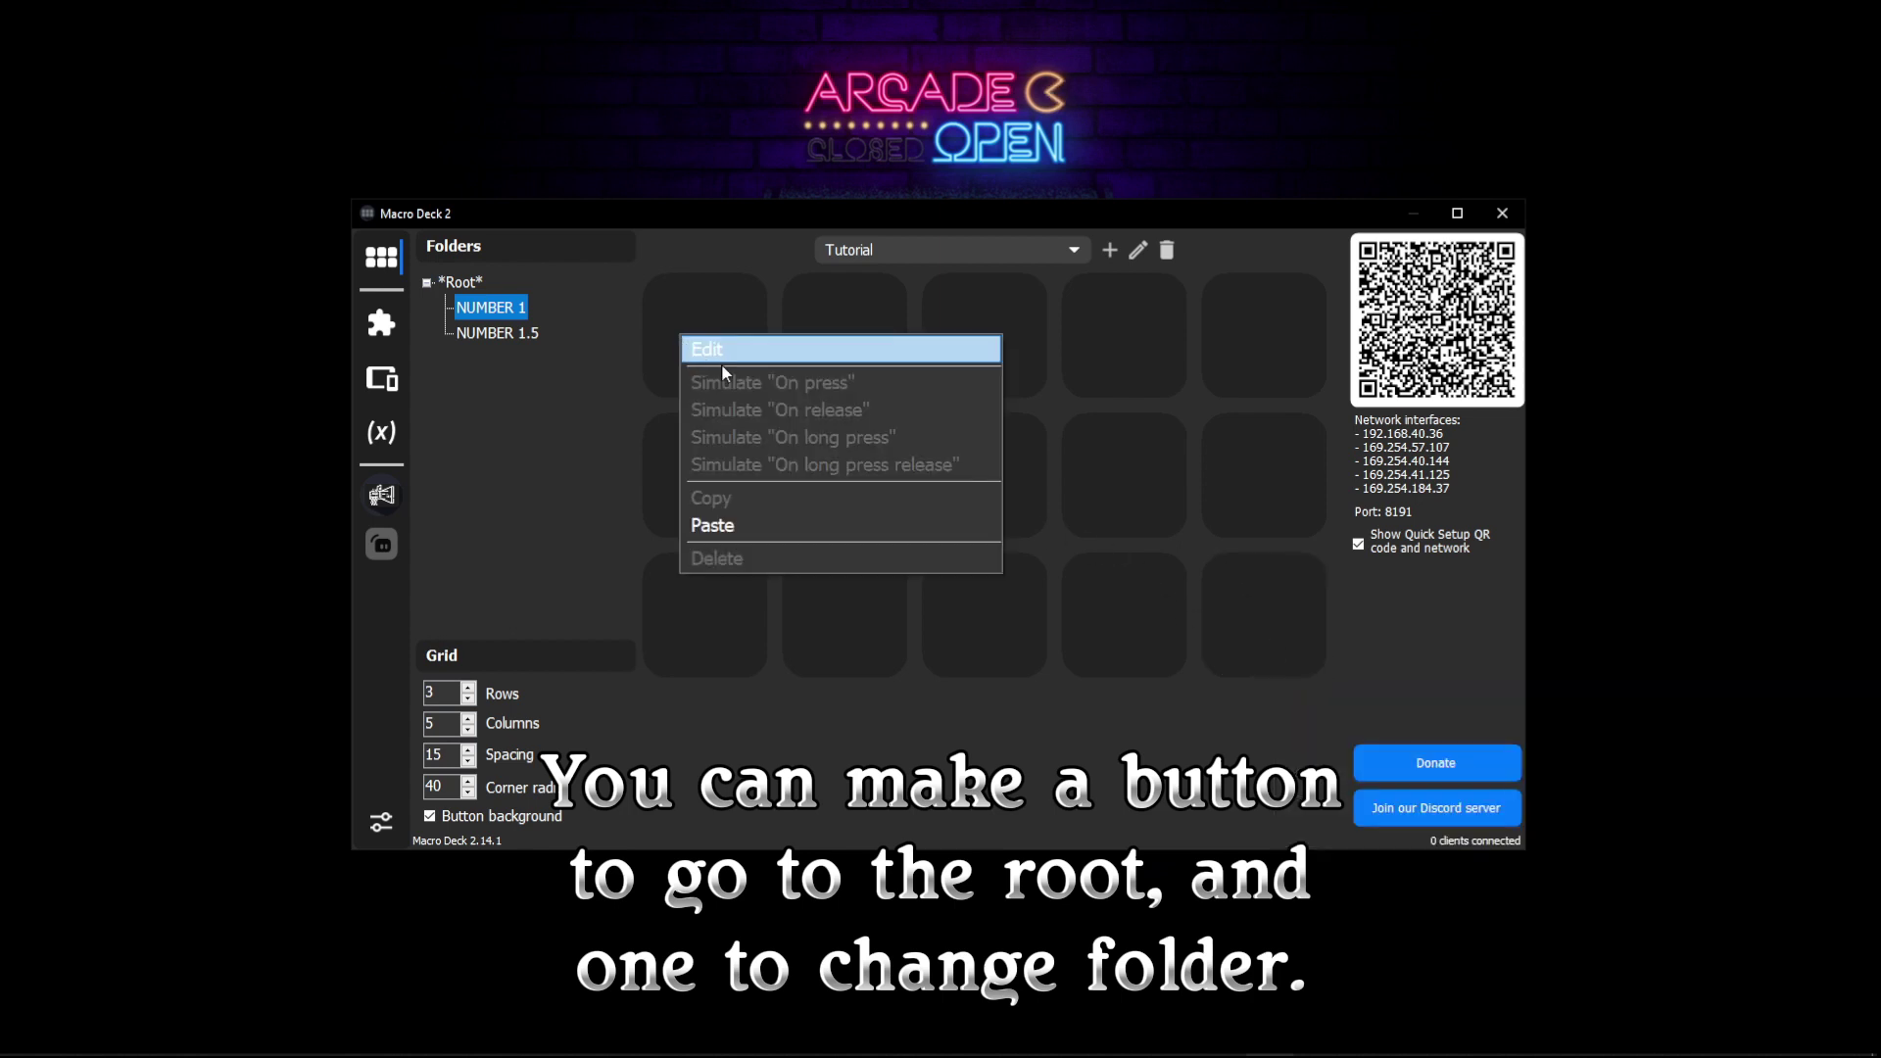
left_click(724, 525)
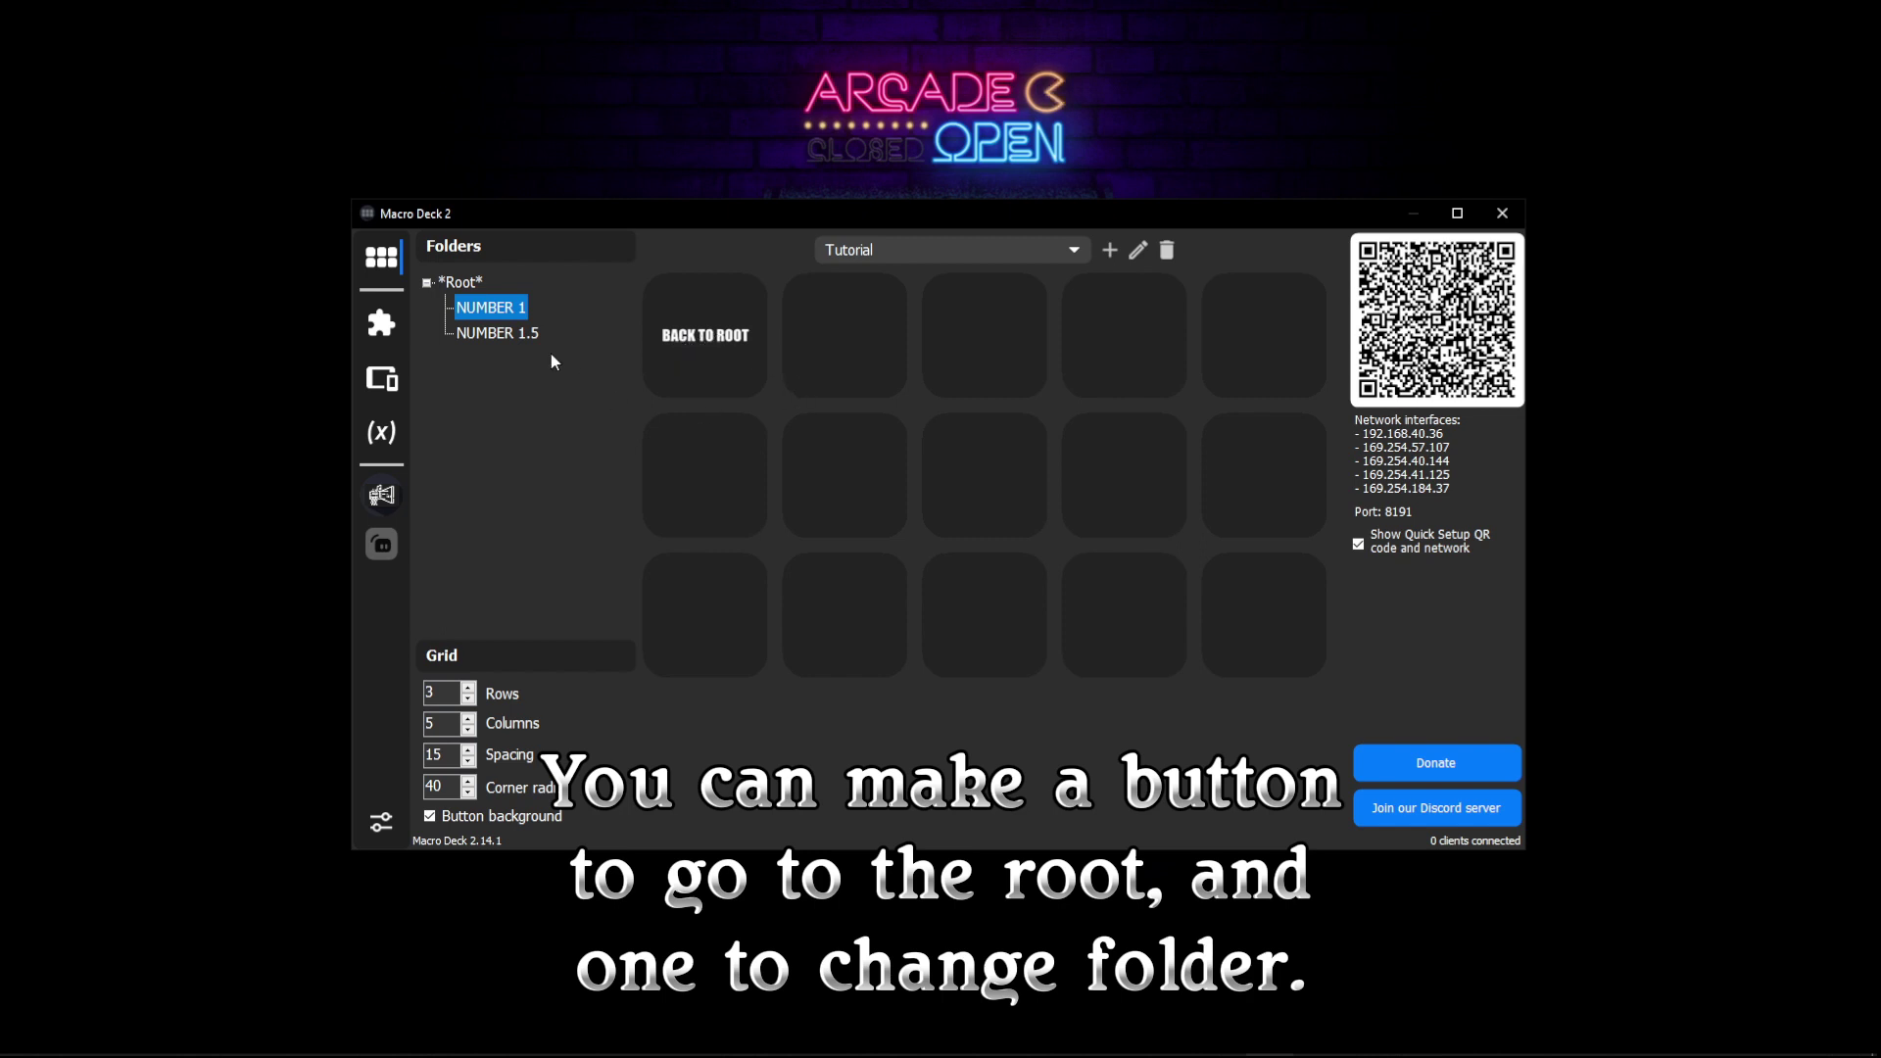
Step: Add an "On press" Go to parent folder action to the empty slot below the BACK TO ROOT button in the NUMBER 1.5 folder
right_click(695, 474)
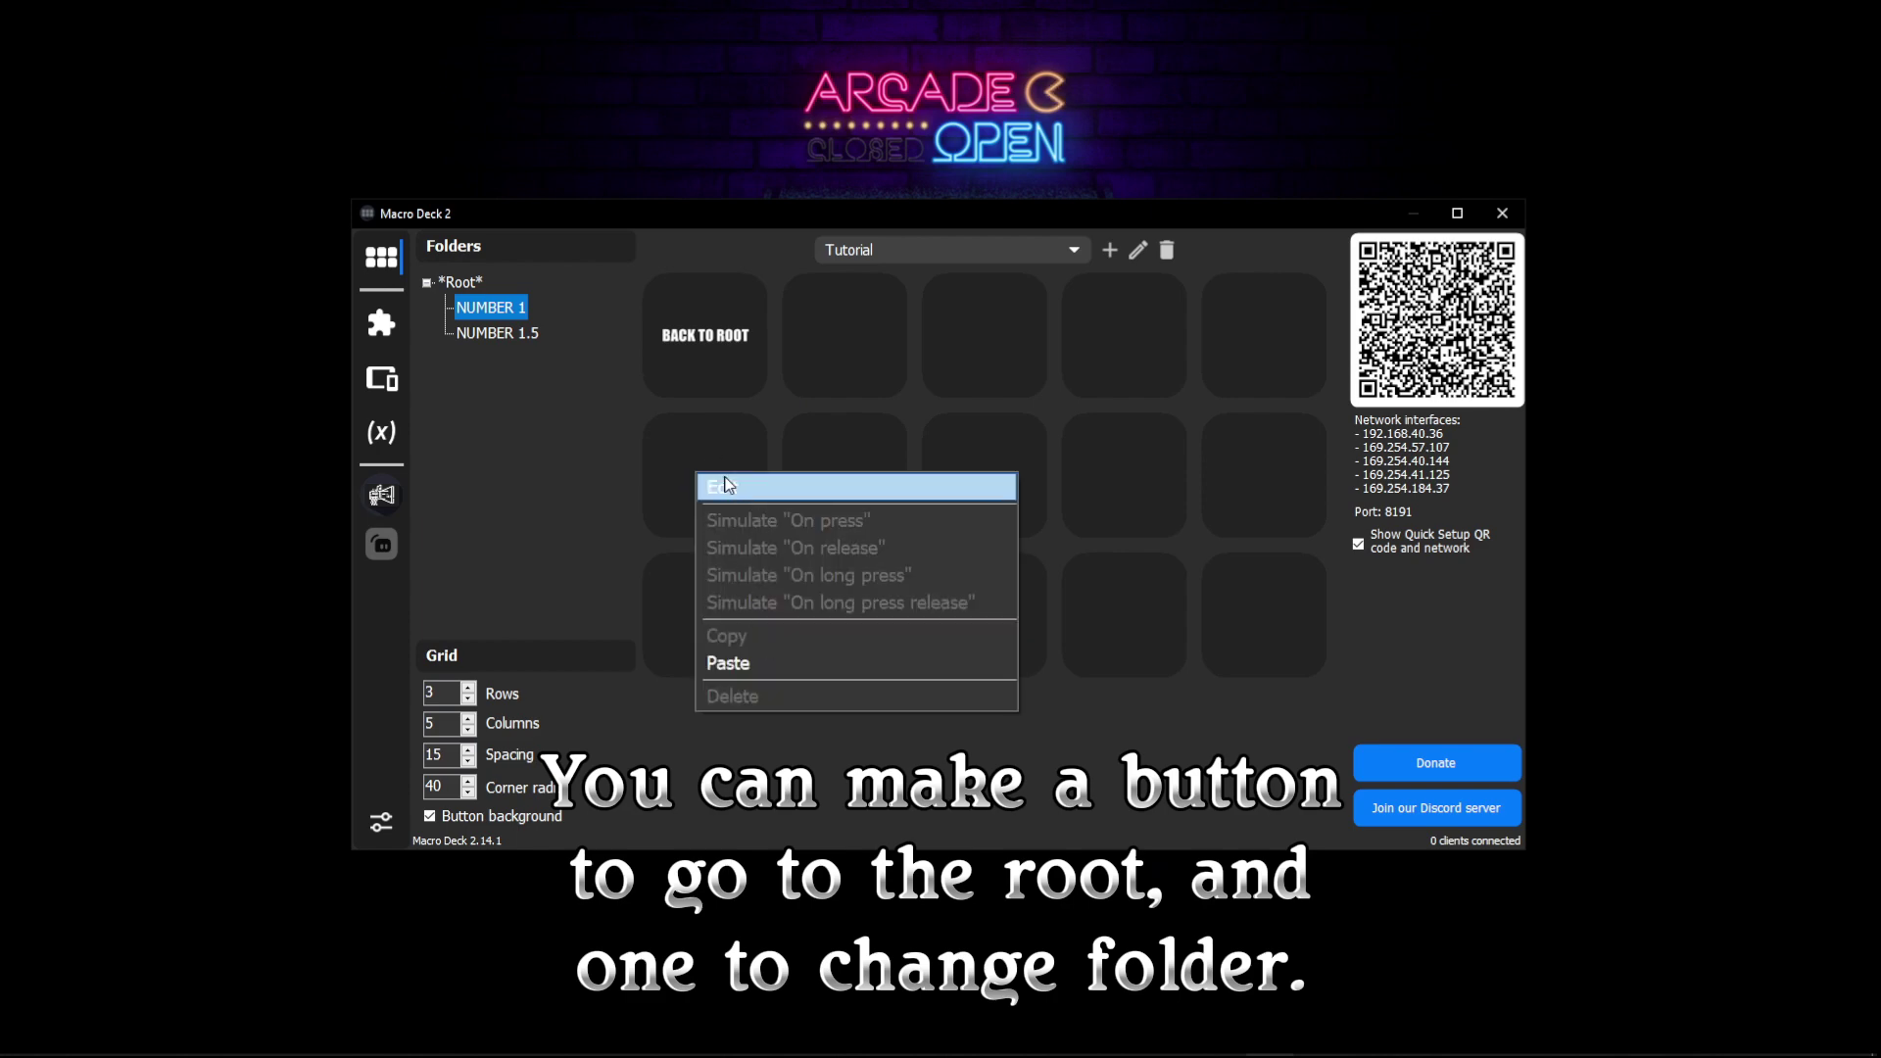
left_click(727, 485)
left_click(718, 336)
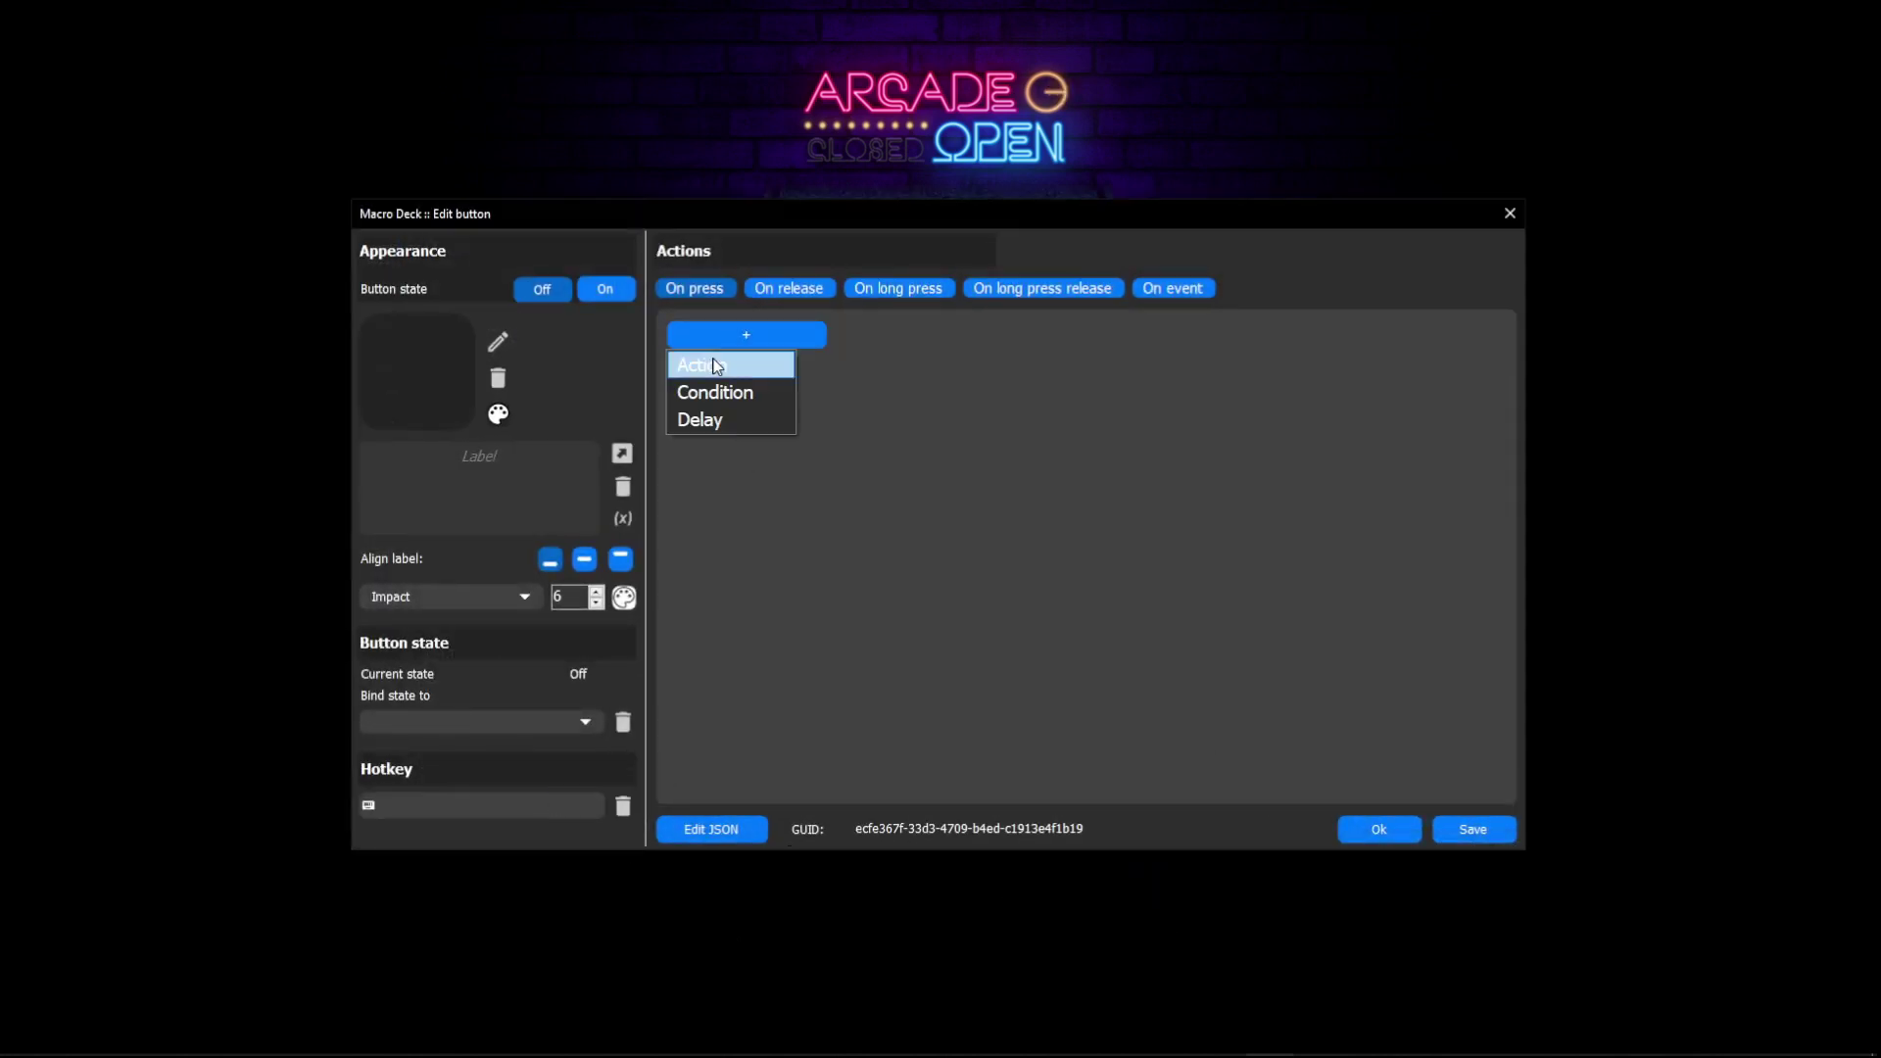
left_click(716, 367)
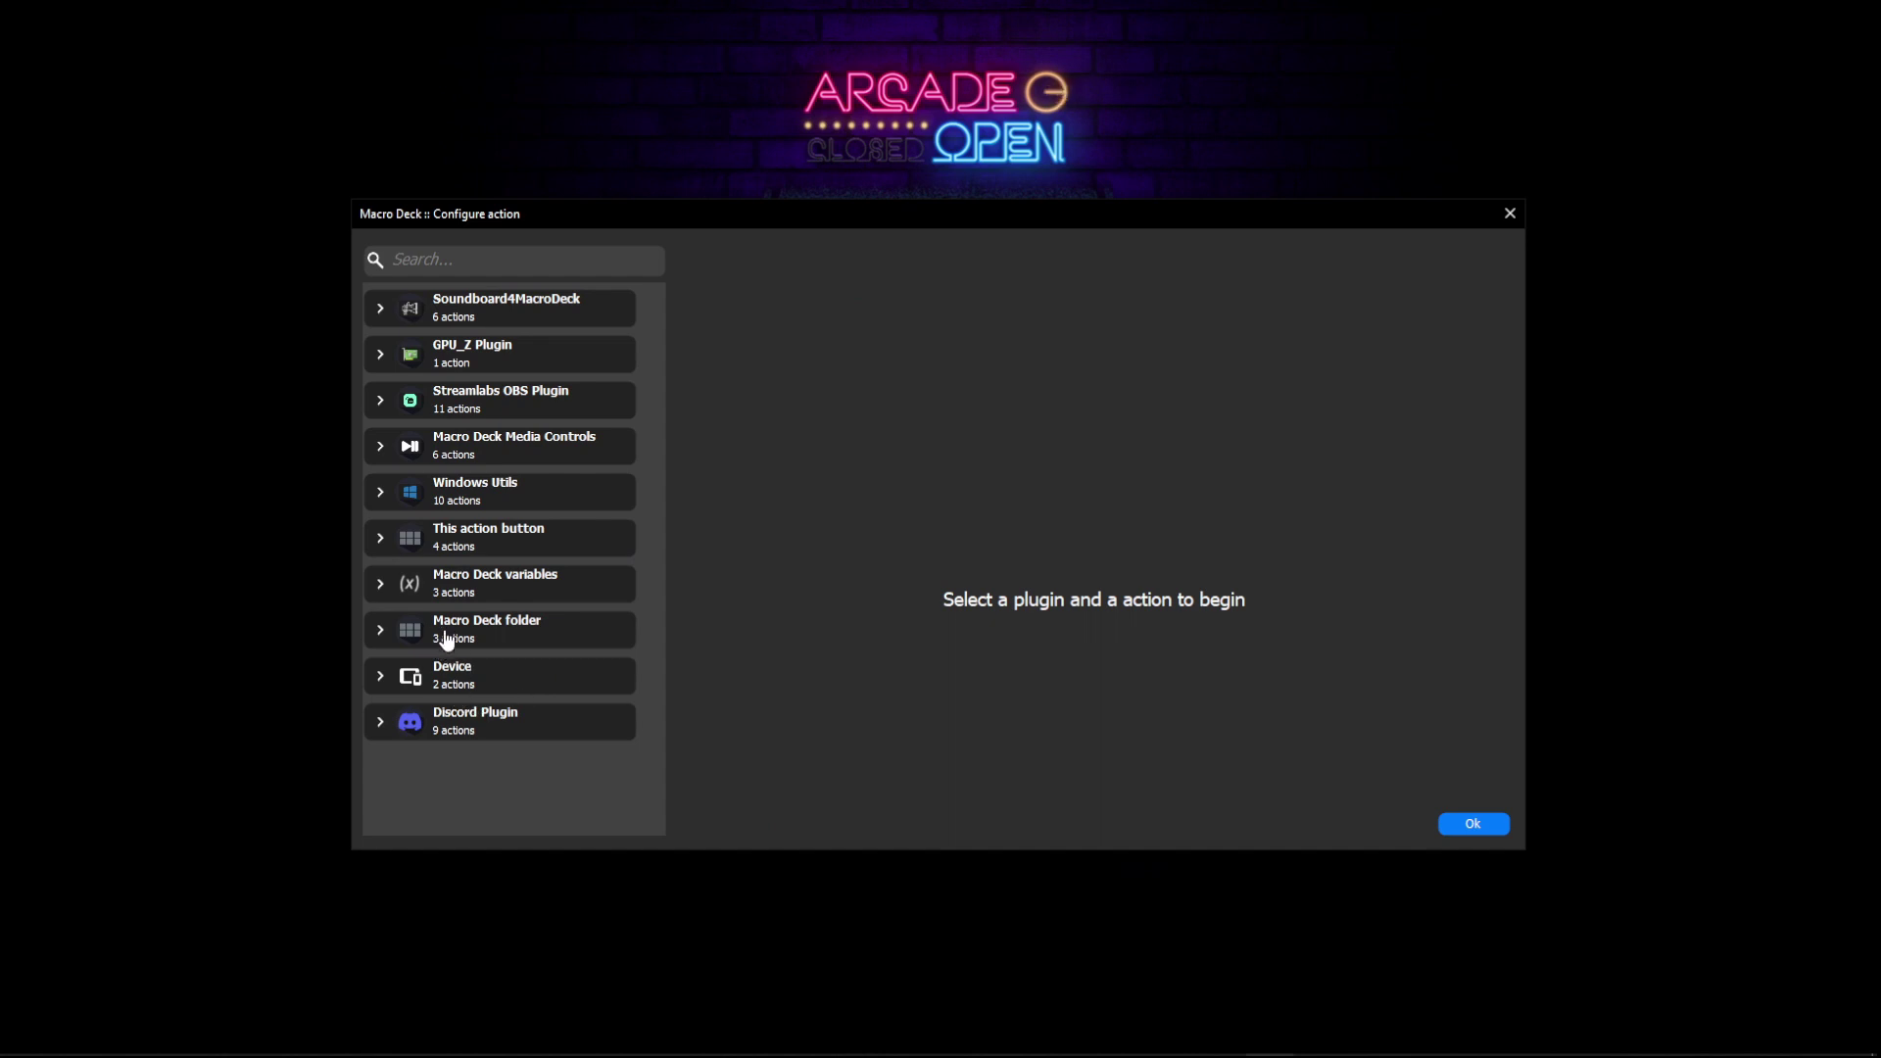
left_click(385, 637)
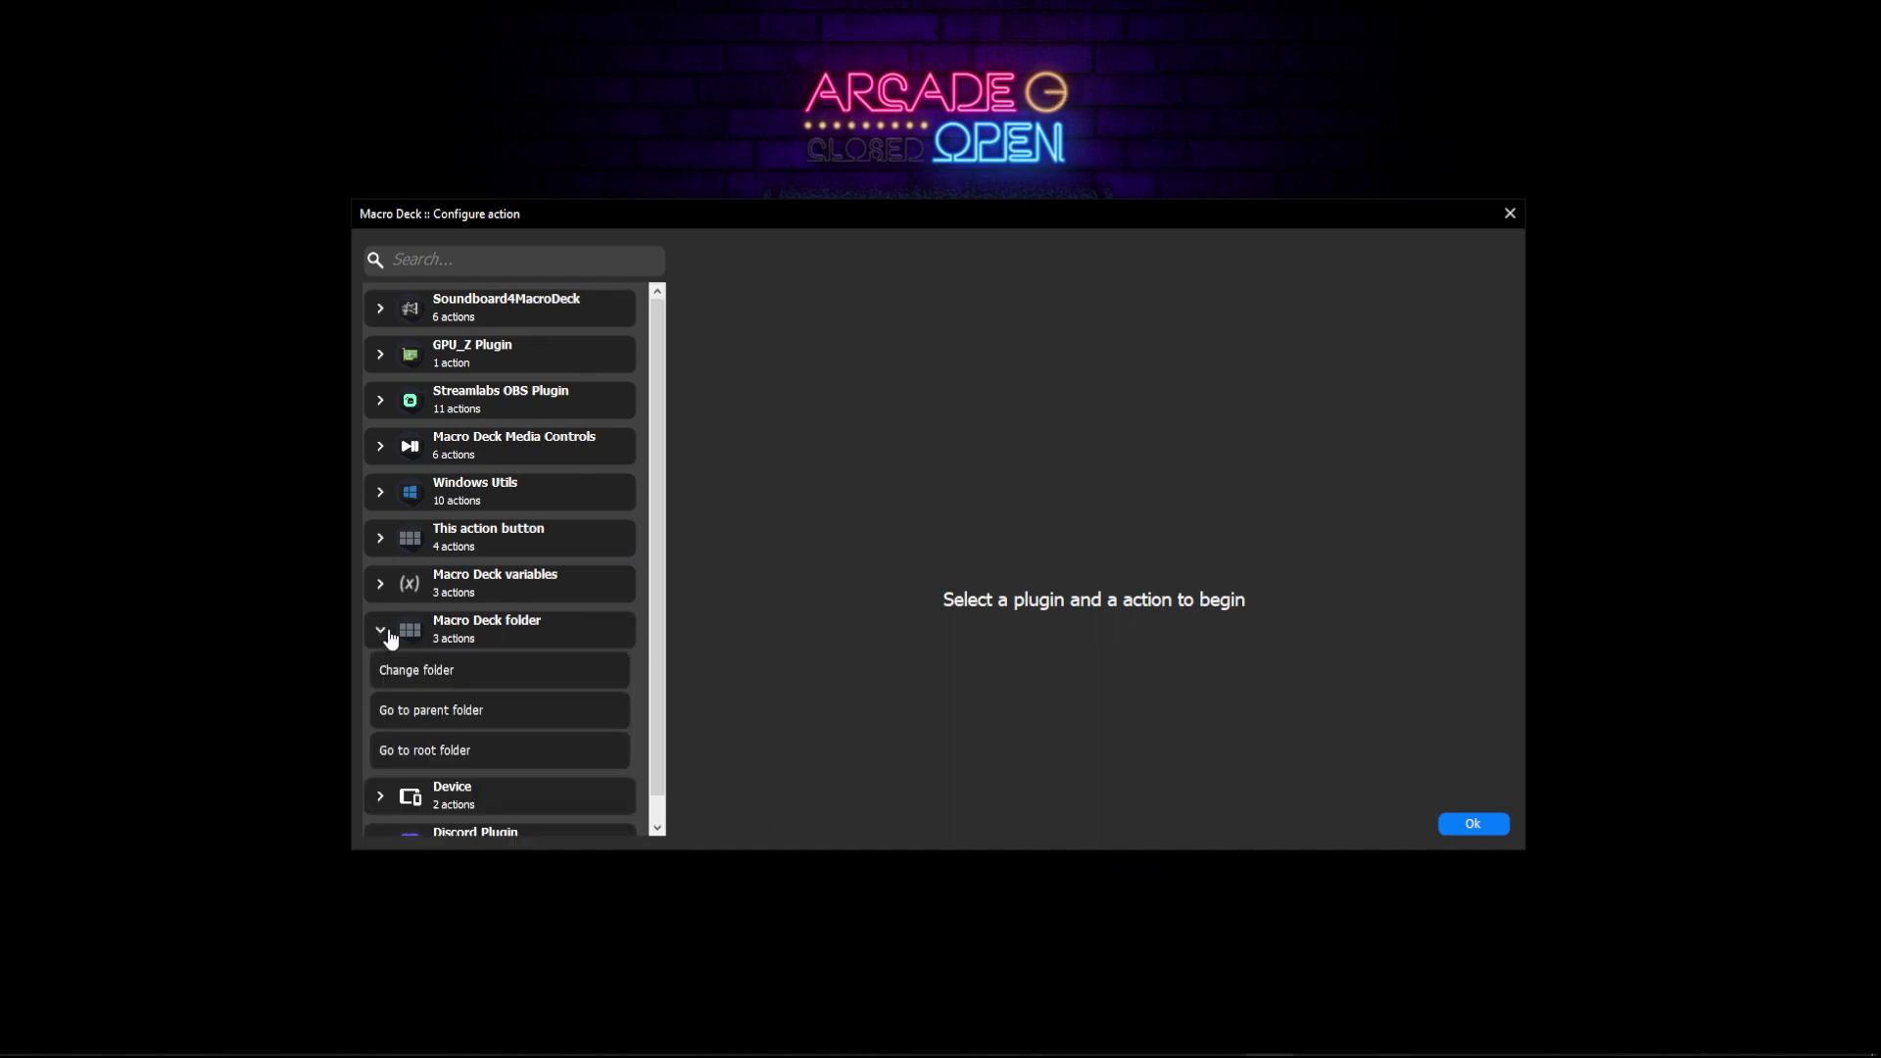
left_click(452, 709)
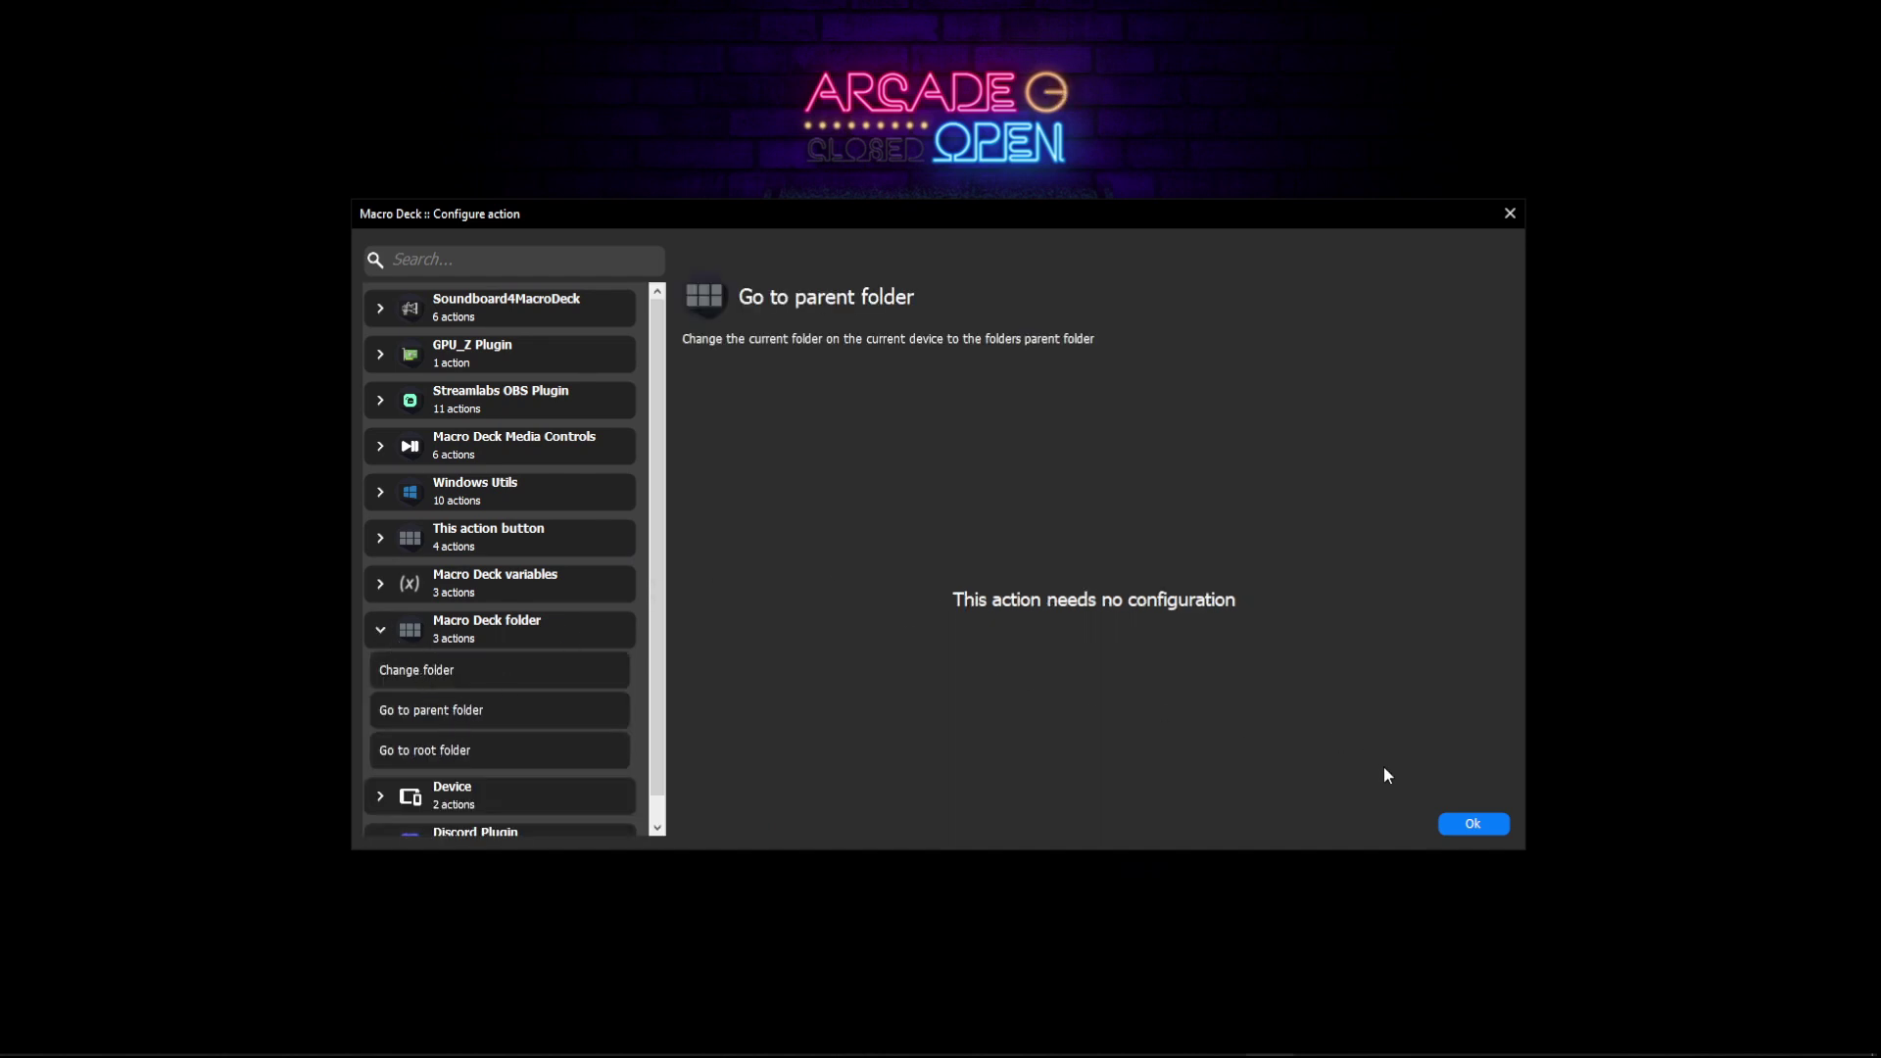
left_click(1453, 826)
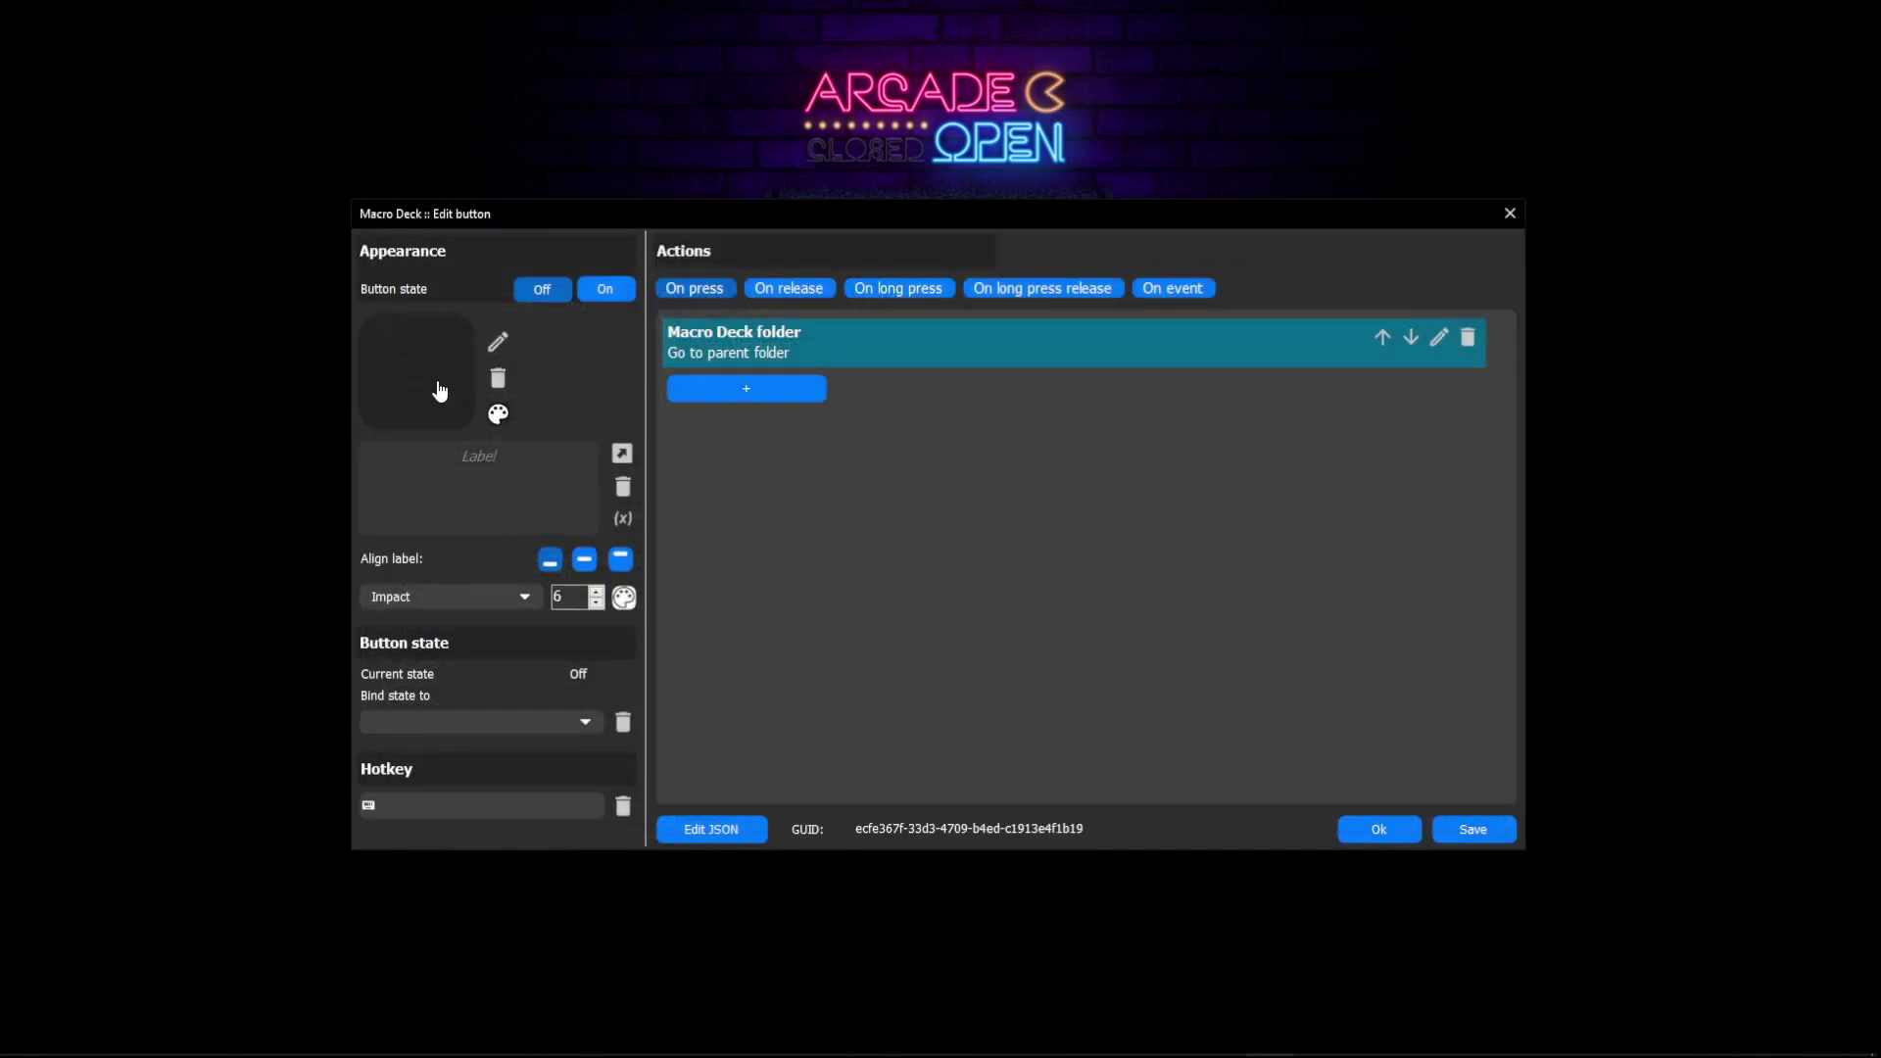
Step: Label the button "BACK TO NUMBER 1" split over three lines, set its font size to 10 and accept the button
left_click(505, 455)
type("BACK TO")
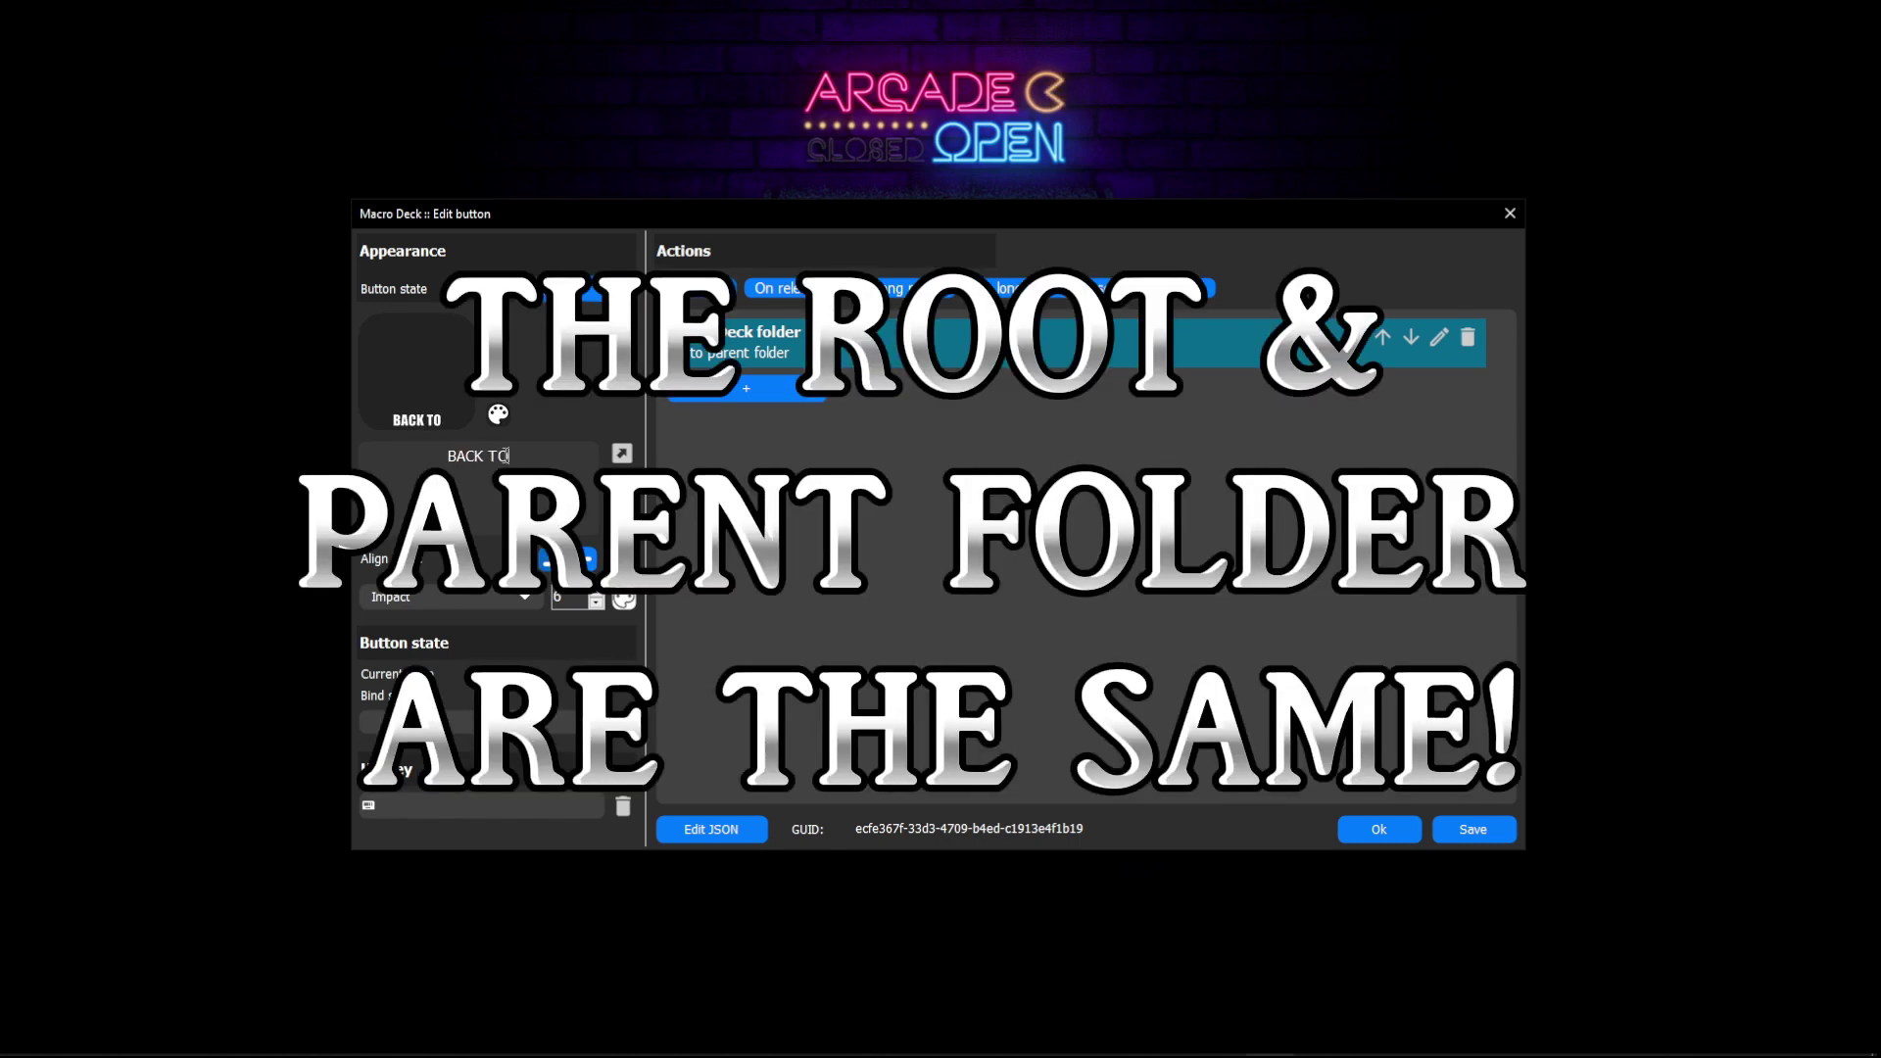
type(" NUMBER")
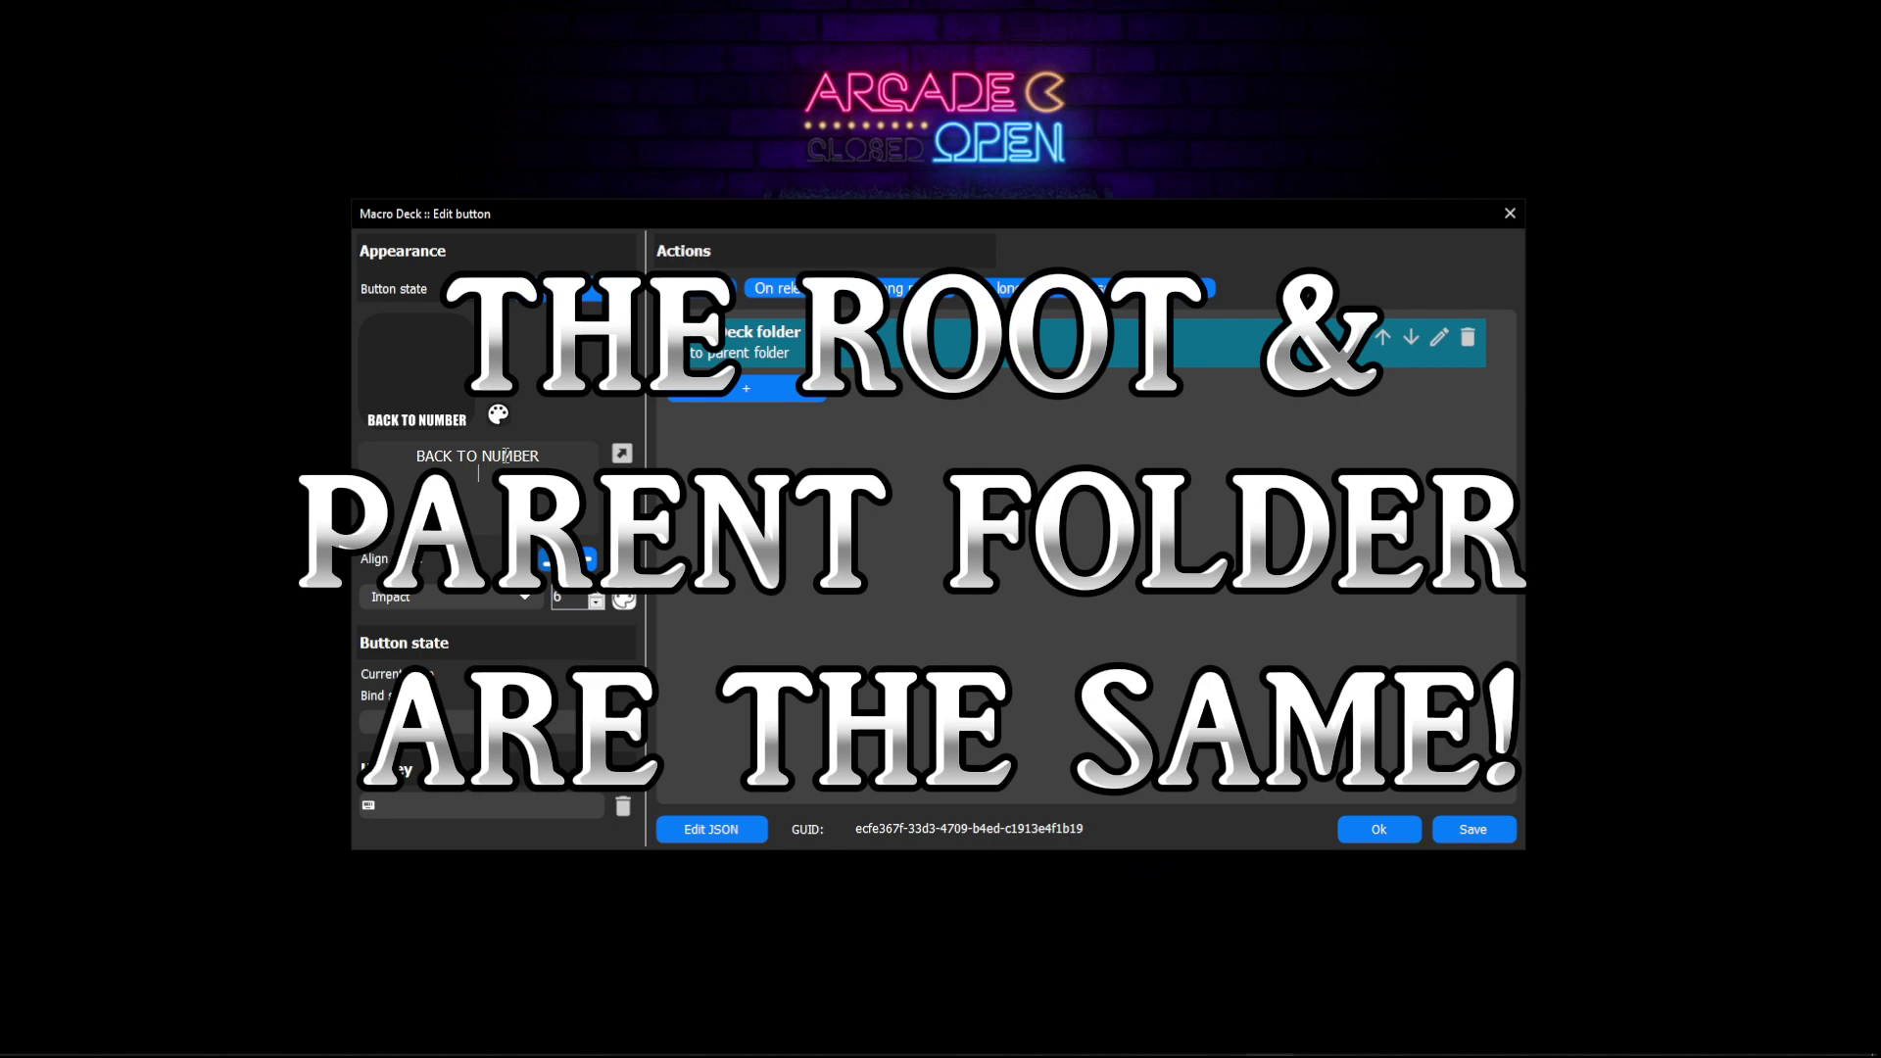
key("Return")
type("1")
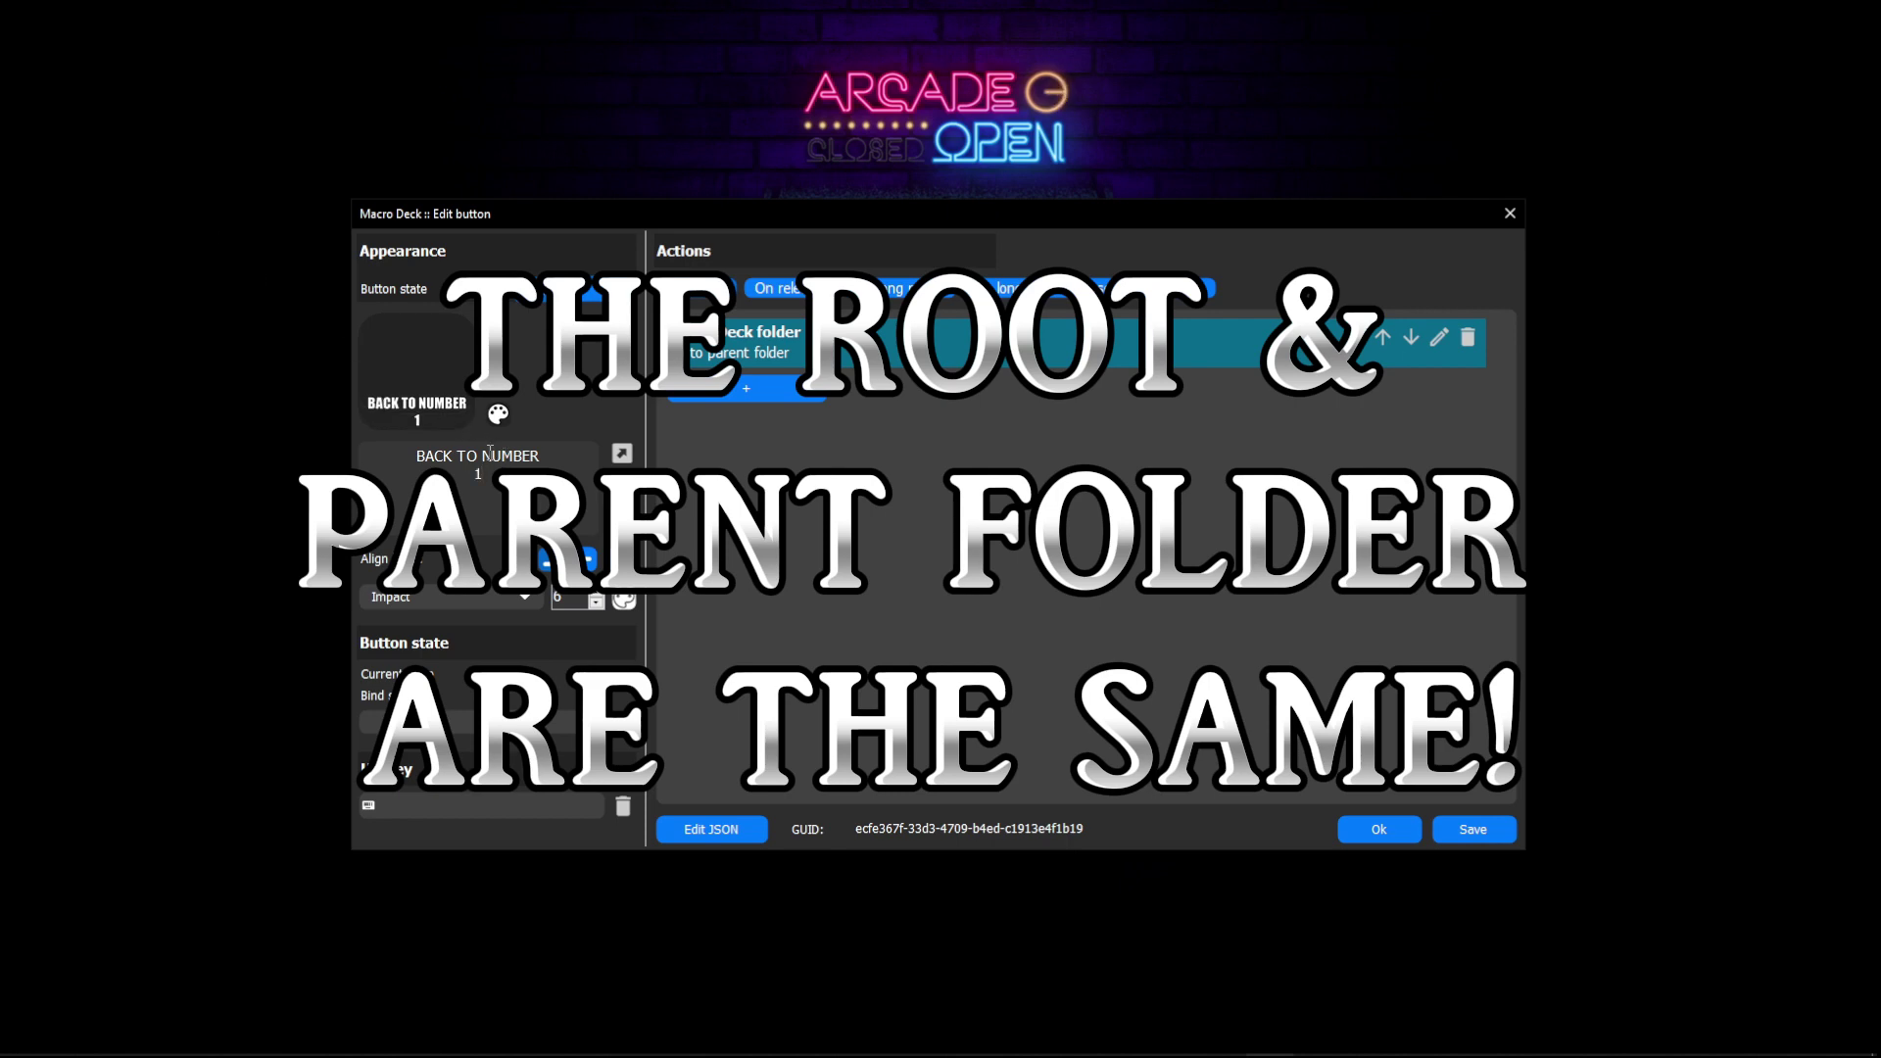
key("Return")
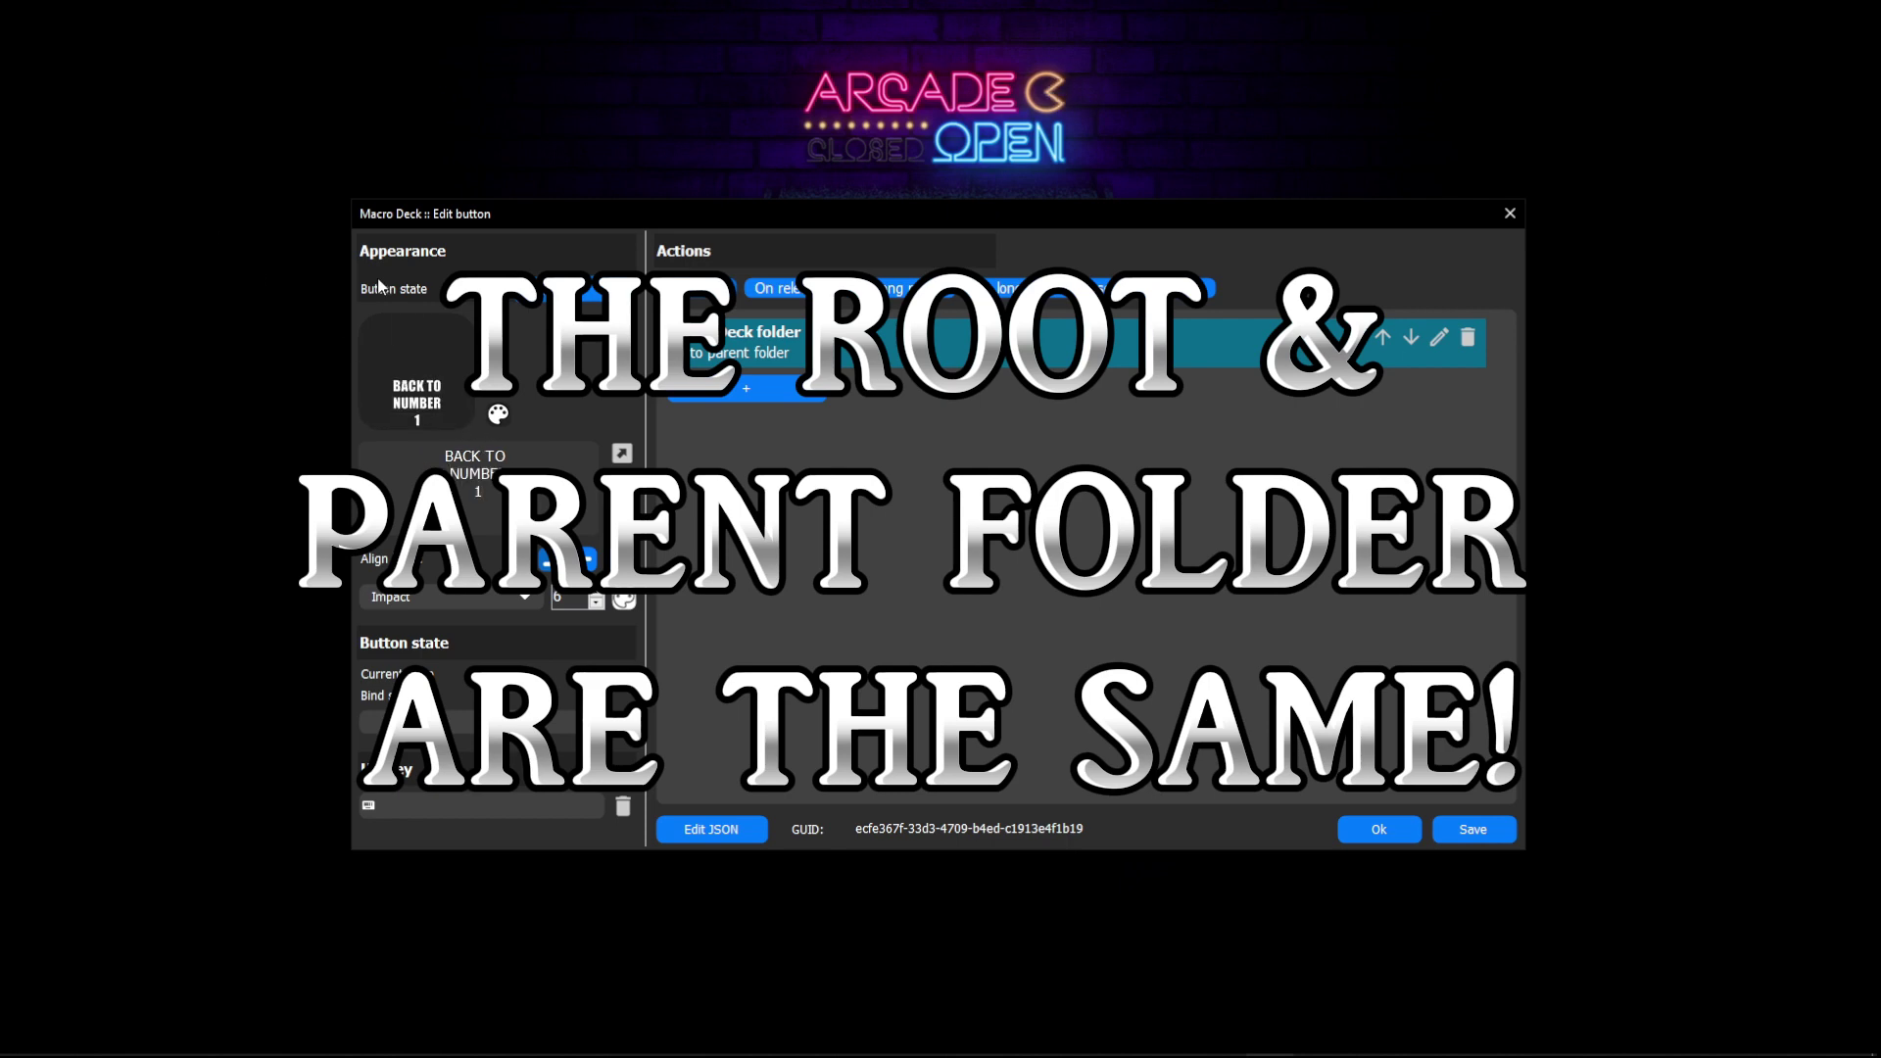
left_click(597, 593)
left_click(597, 594)
left_click(597, 593)
left_click(597, 594)
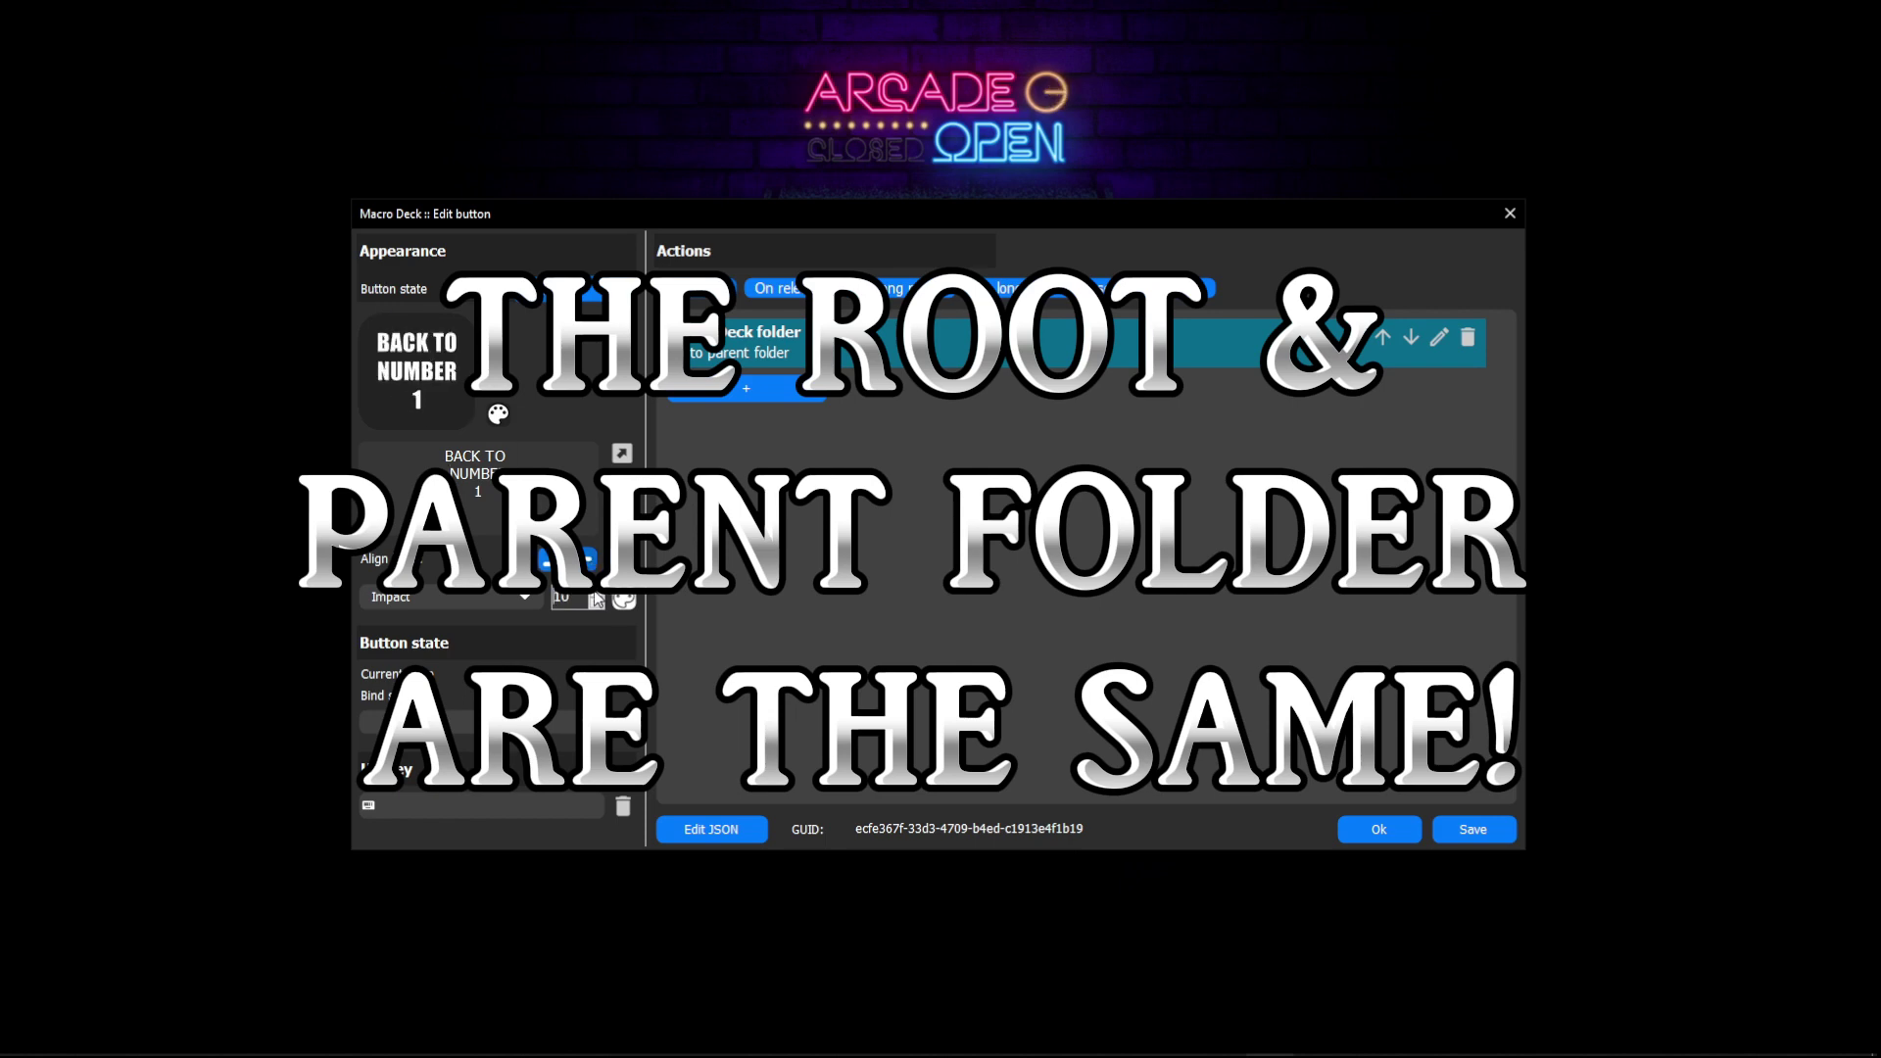
left_click(1375, 833)
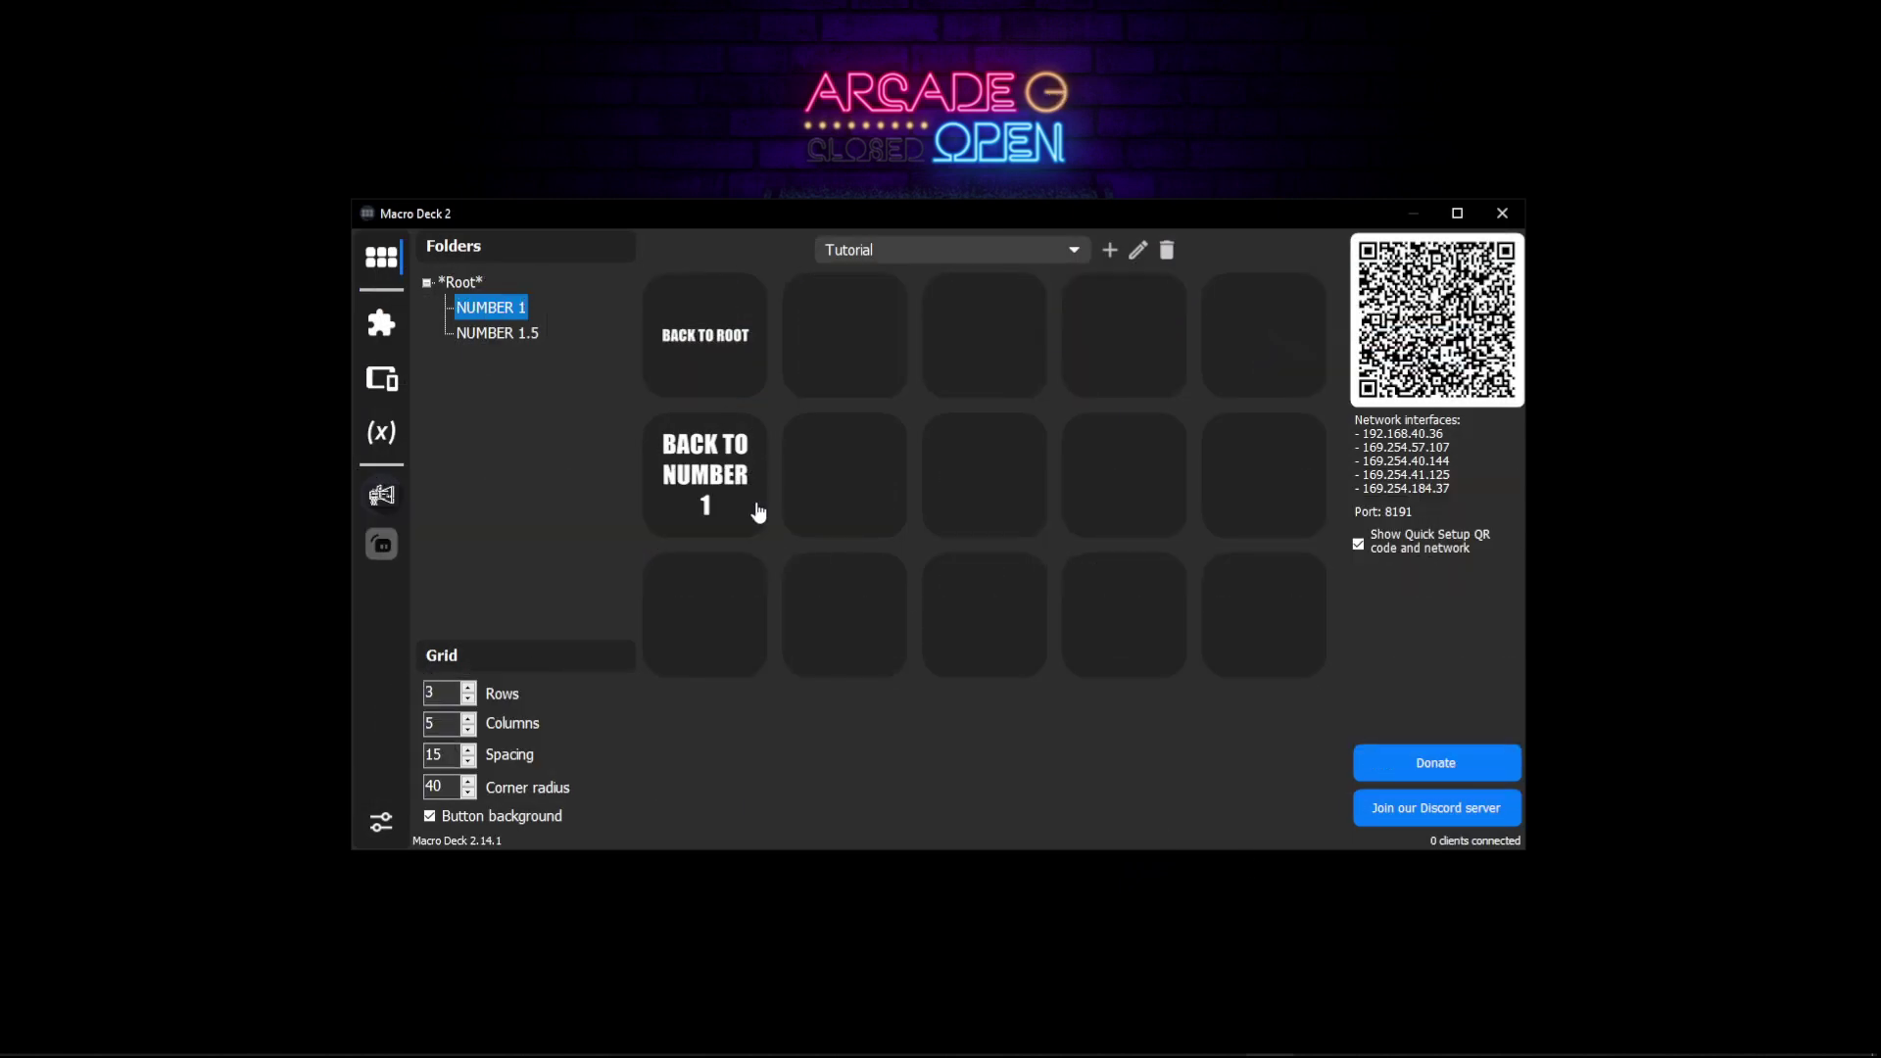
Step: Simulate "On press" on the BACK TO NUMBER 1 button and on the root folder's NUMBER 1 button to test the folder navigation
right_click(706, 474)
left_click(778, 519)
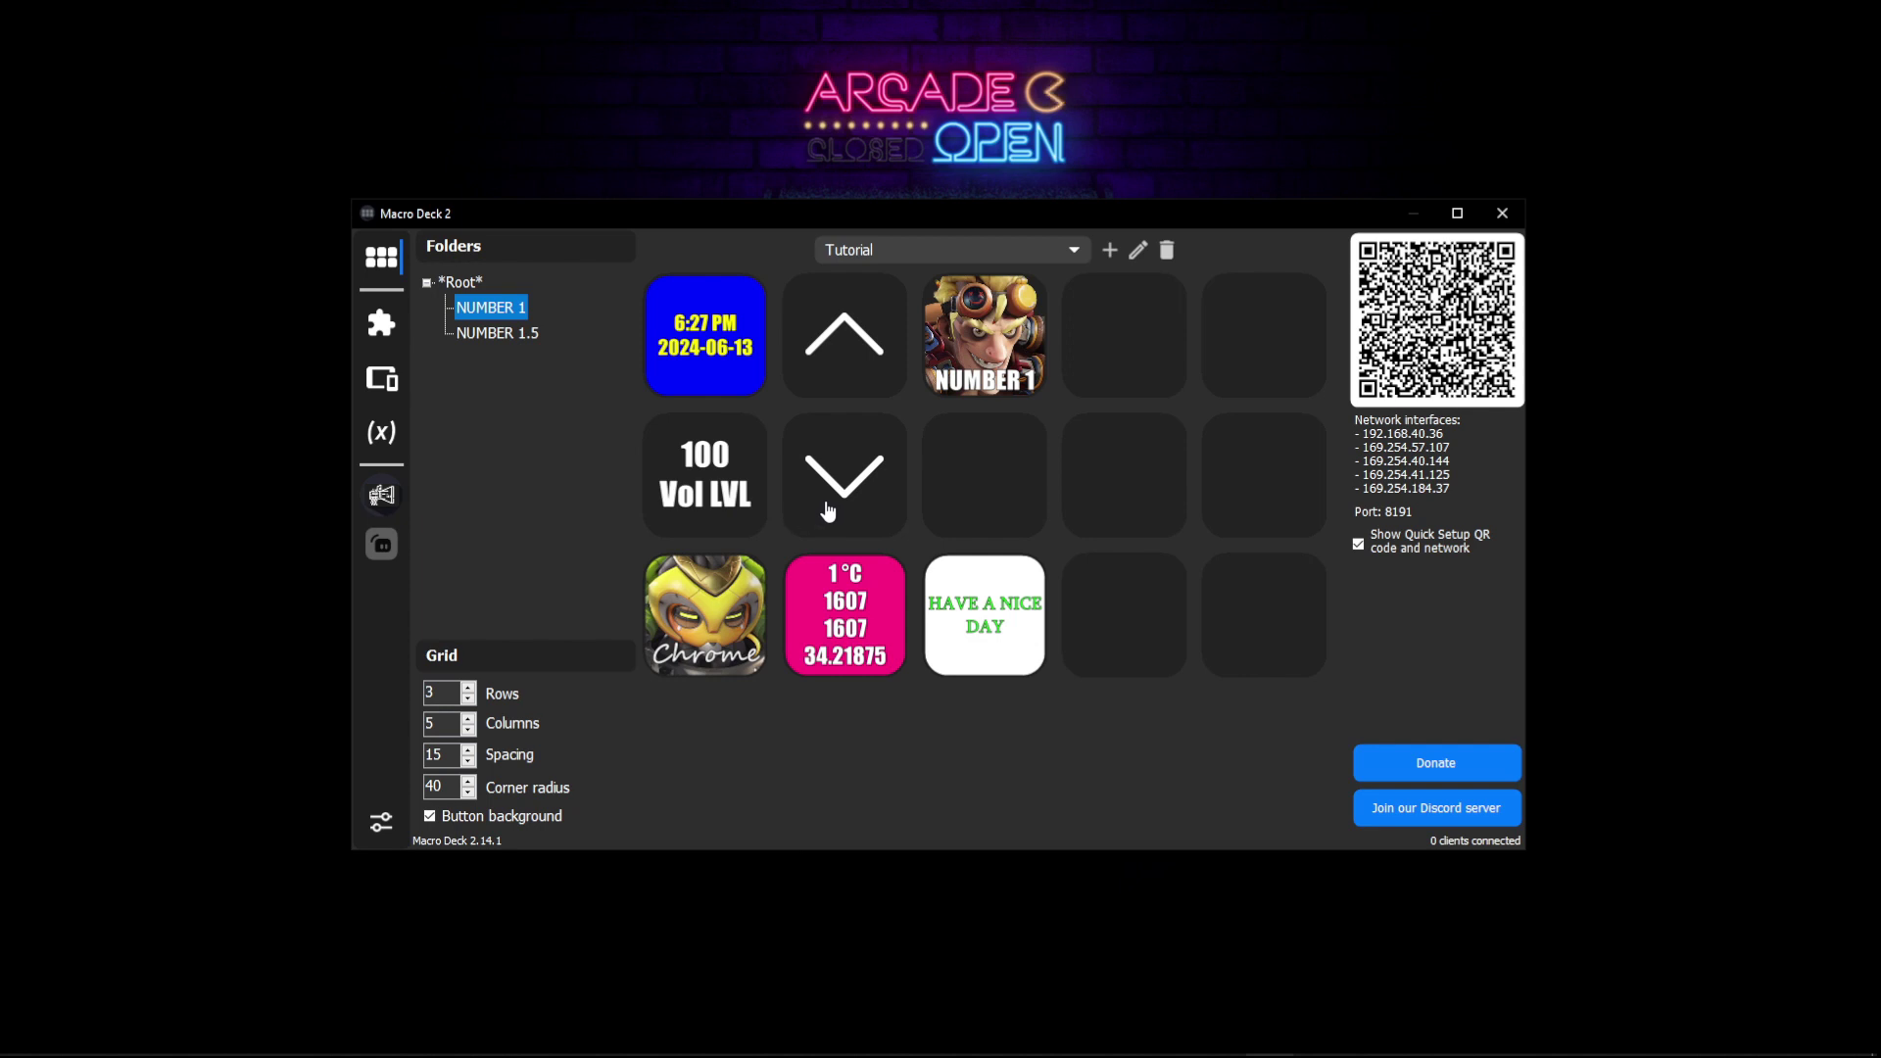
right_click(991, 359)
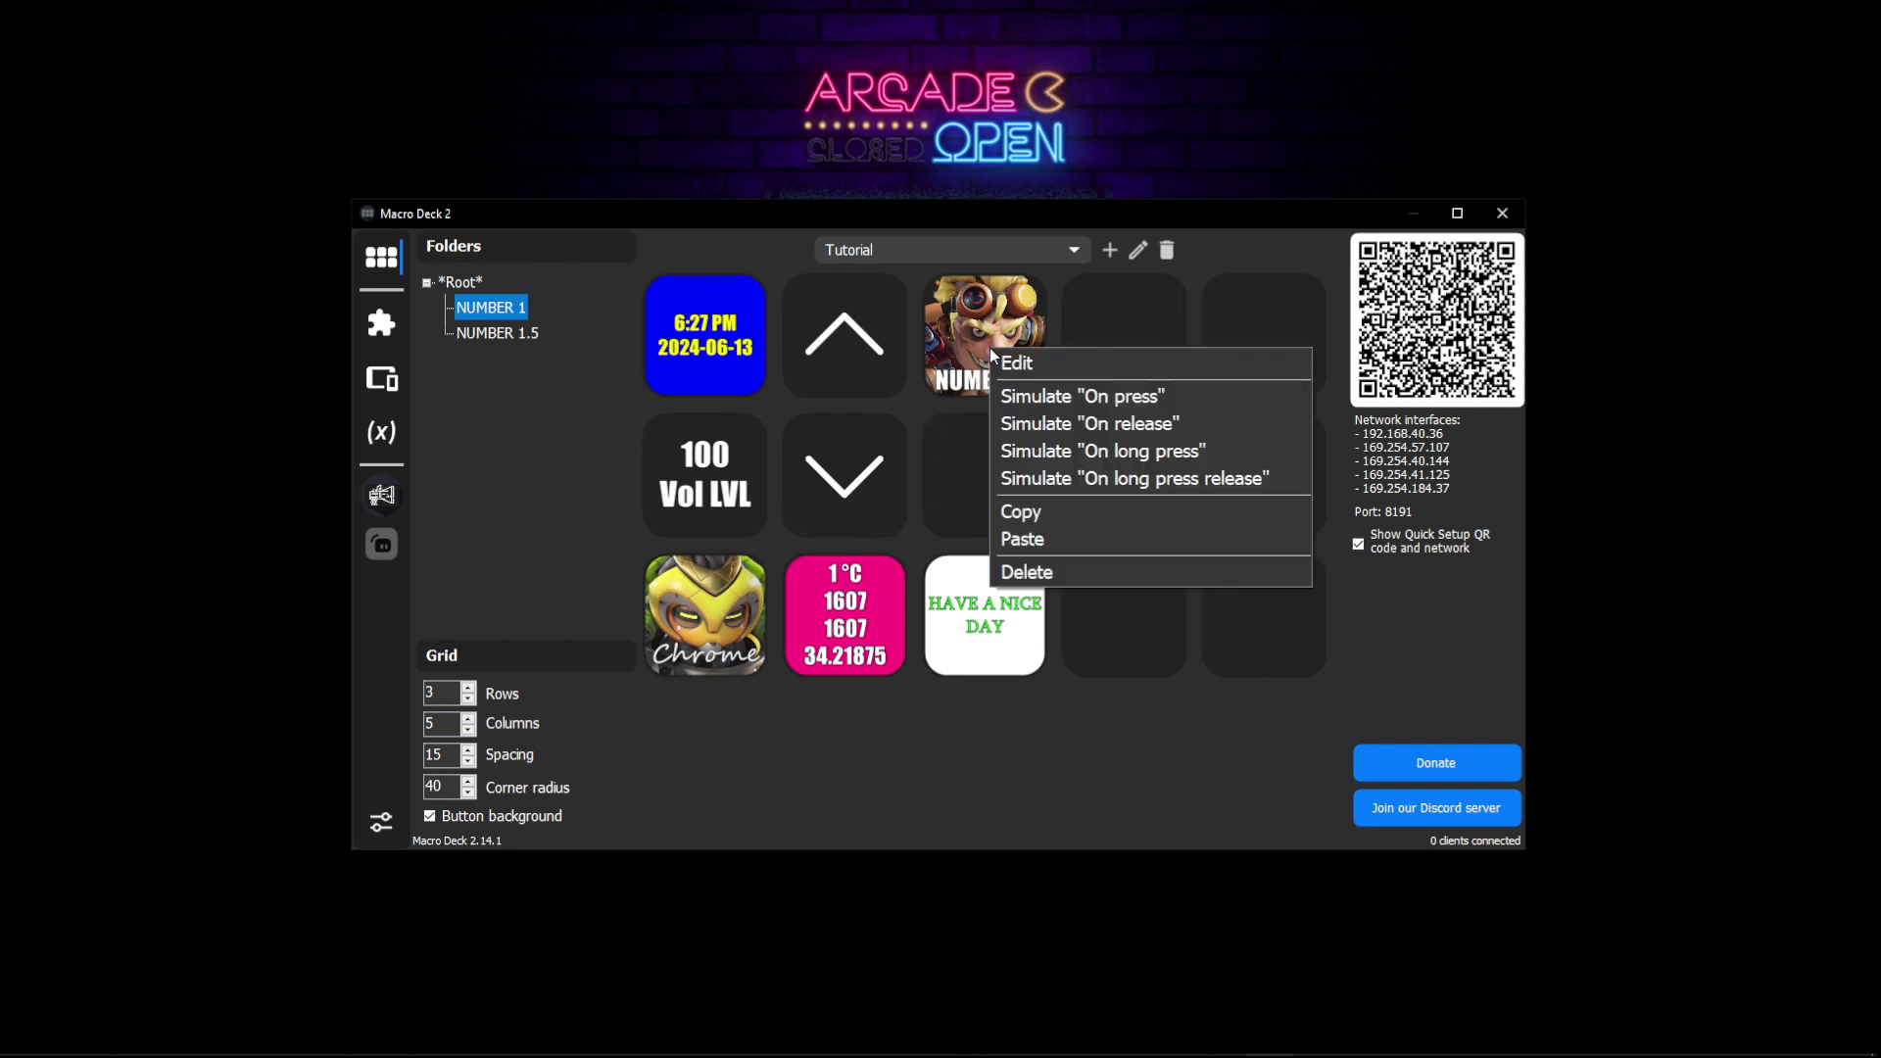
left_click(1026, 396)
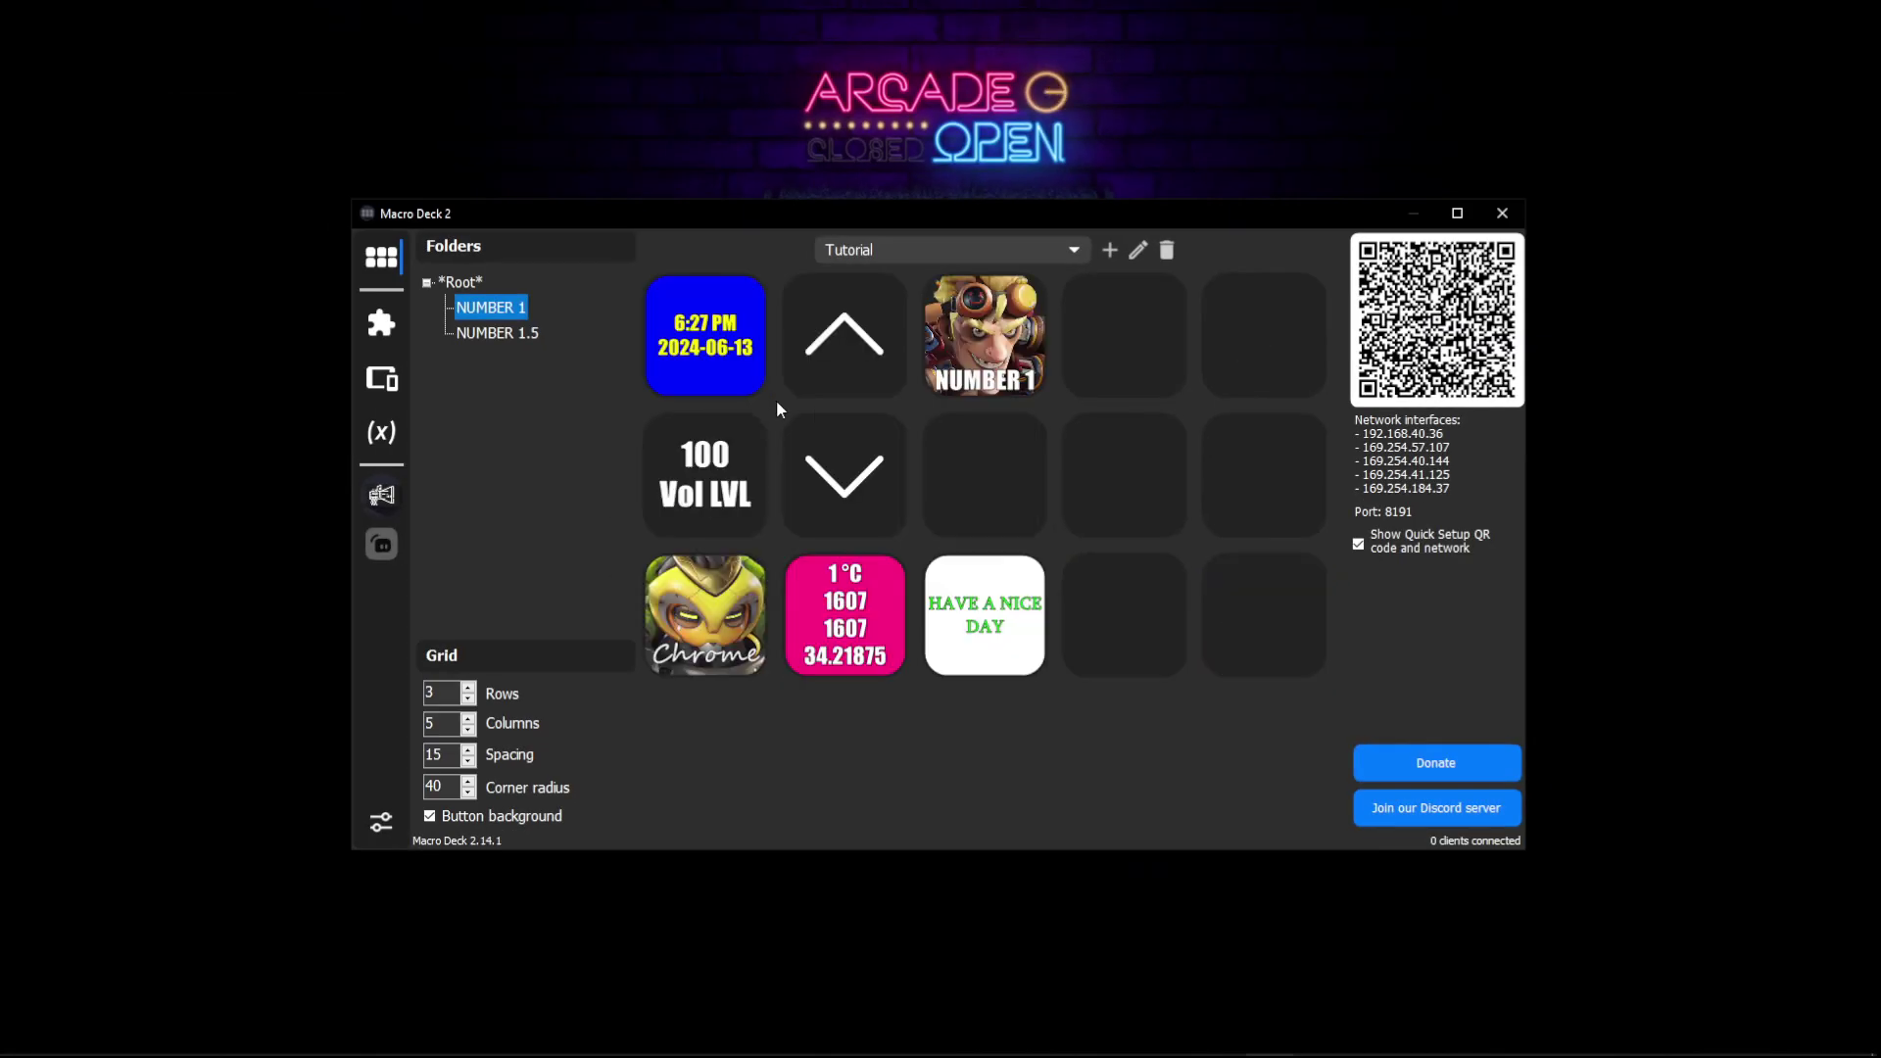
right_click(968, 354)
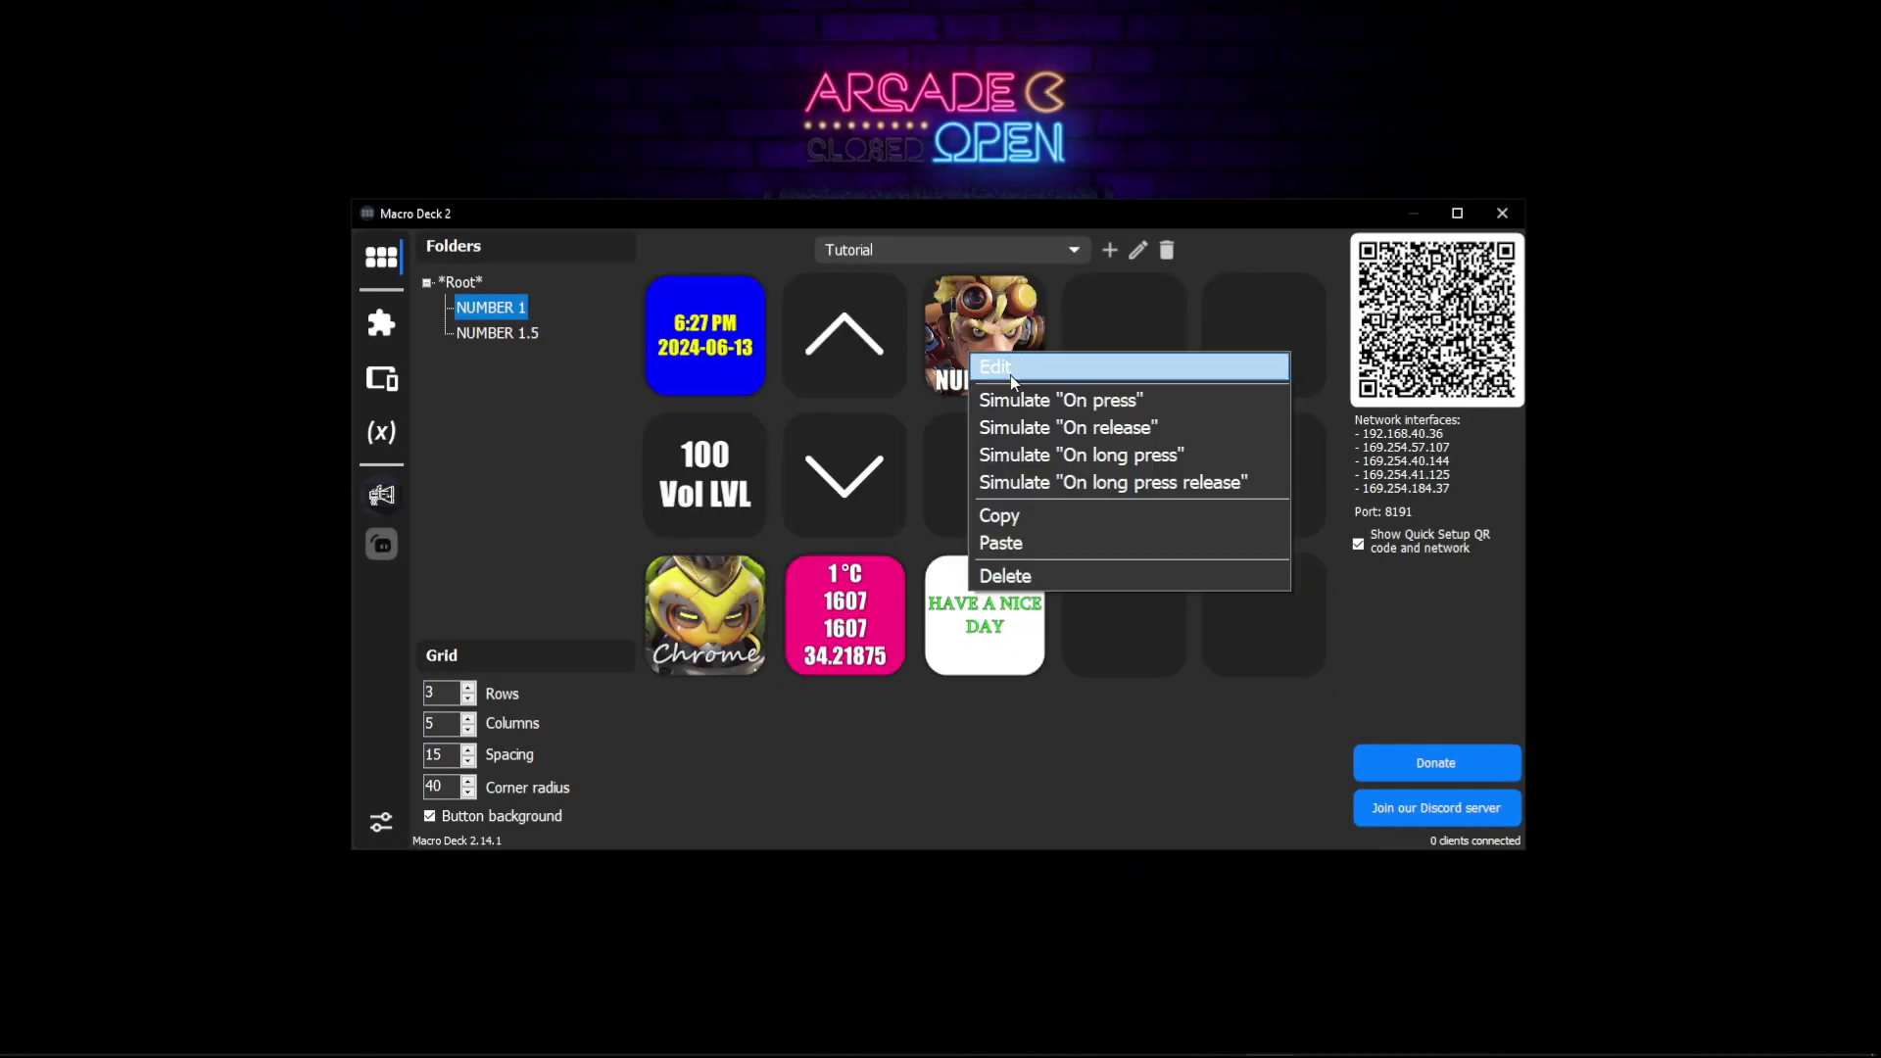
left_click(1015, 398)
Step: Change the label of the BACK TO ROOT button in the NUMBER 1 folder to "BACK TO HOME" and accept the button
right_click(721, 349)
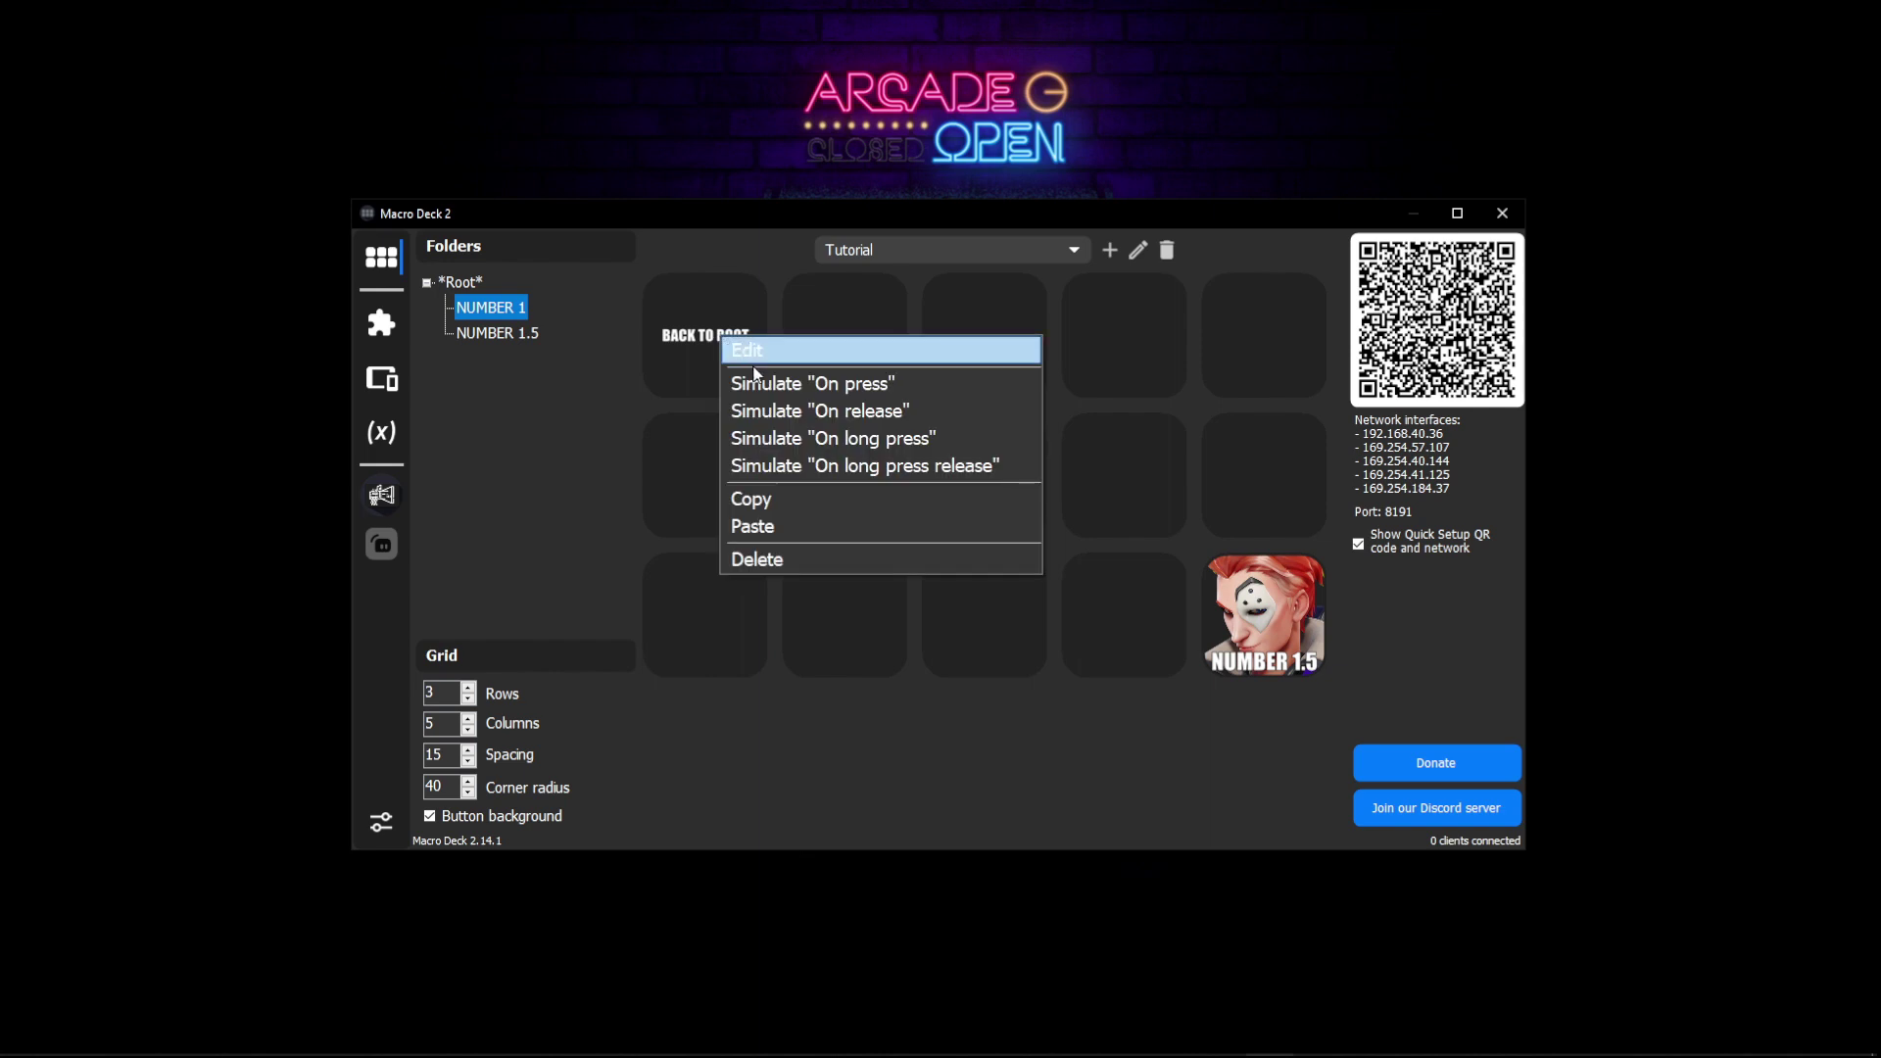
left_click(766, 345)
left_click(759, 347)
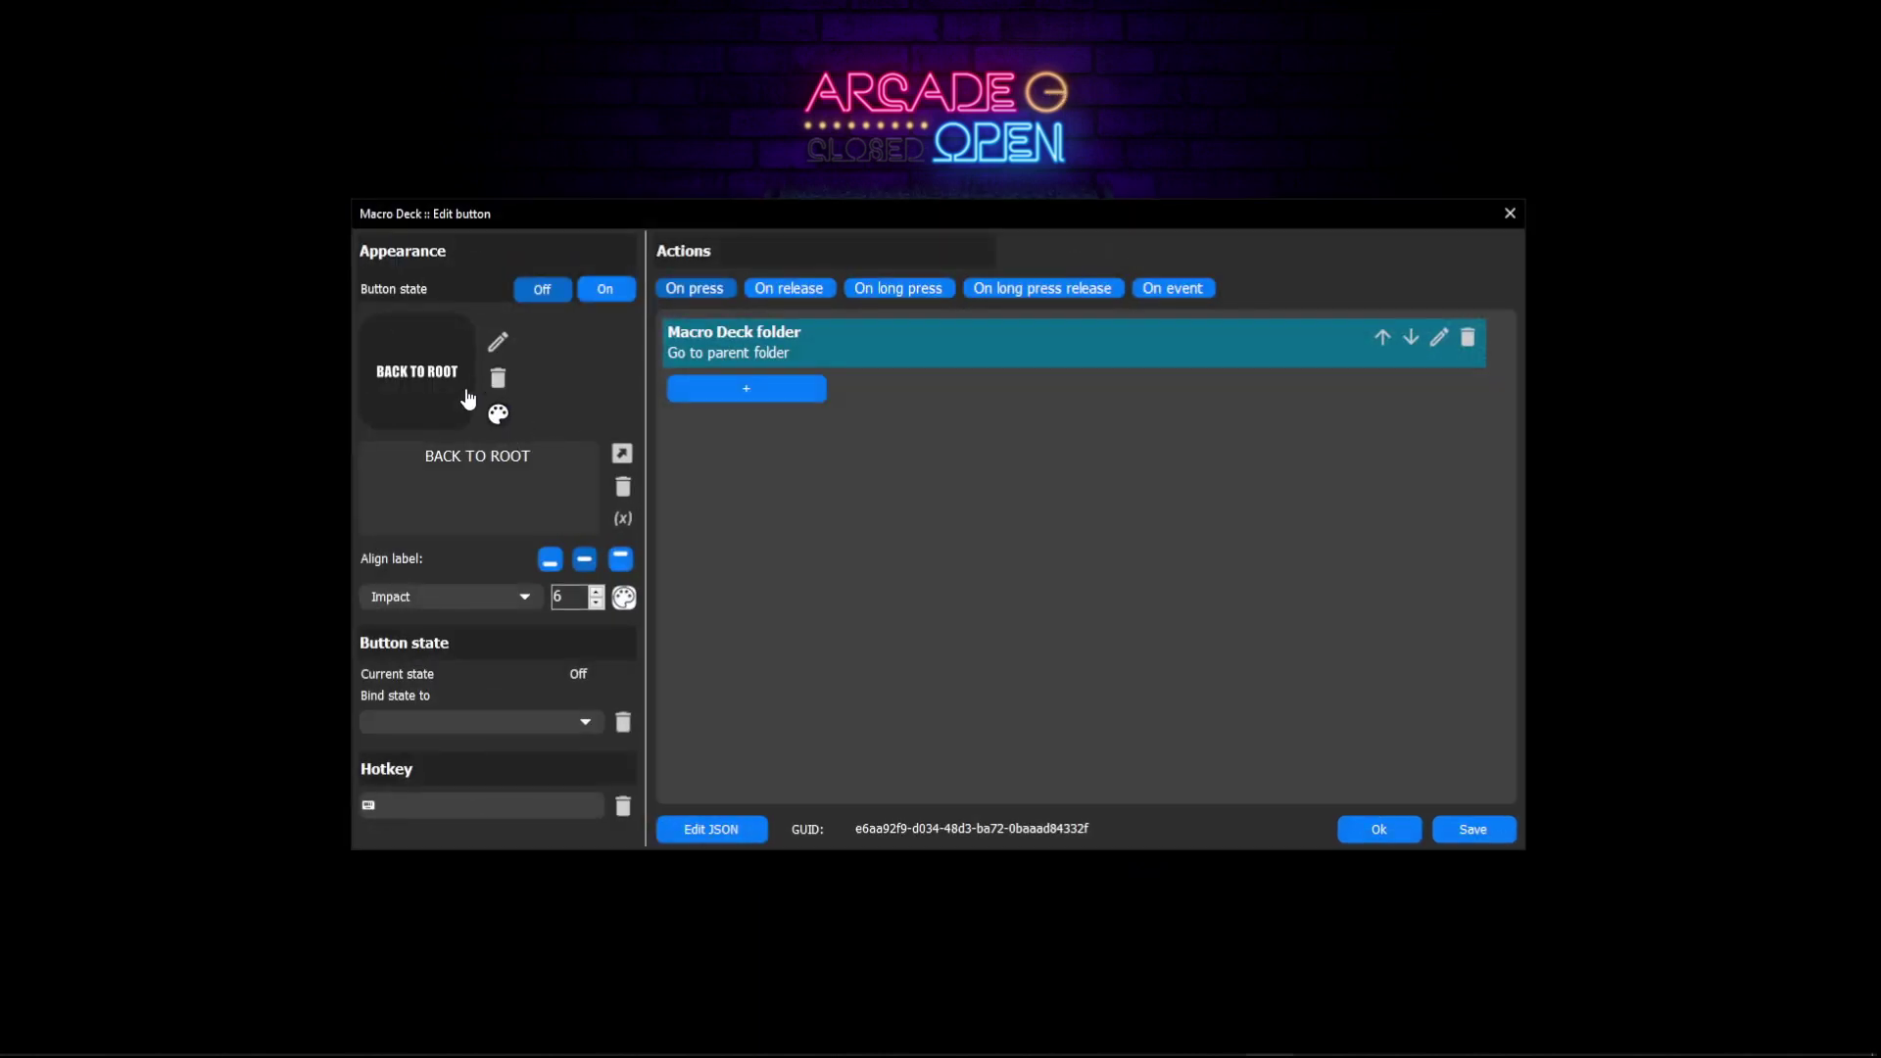
left_click(556, 529)
key("BackSpace")
key("BackSpace")
key("BackSpace")
key("BackSpace")
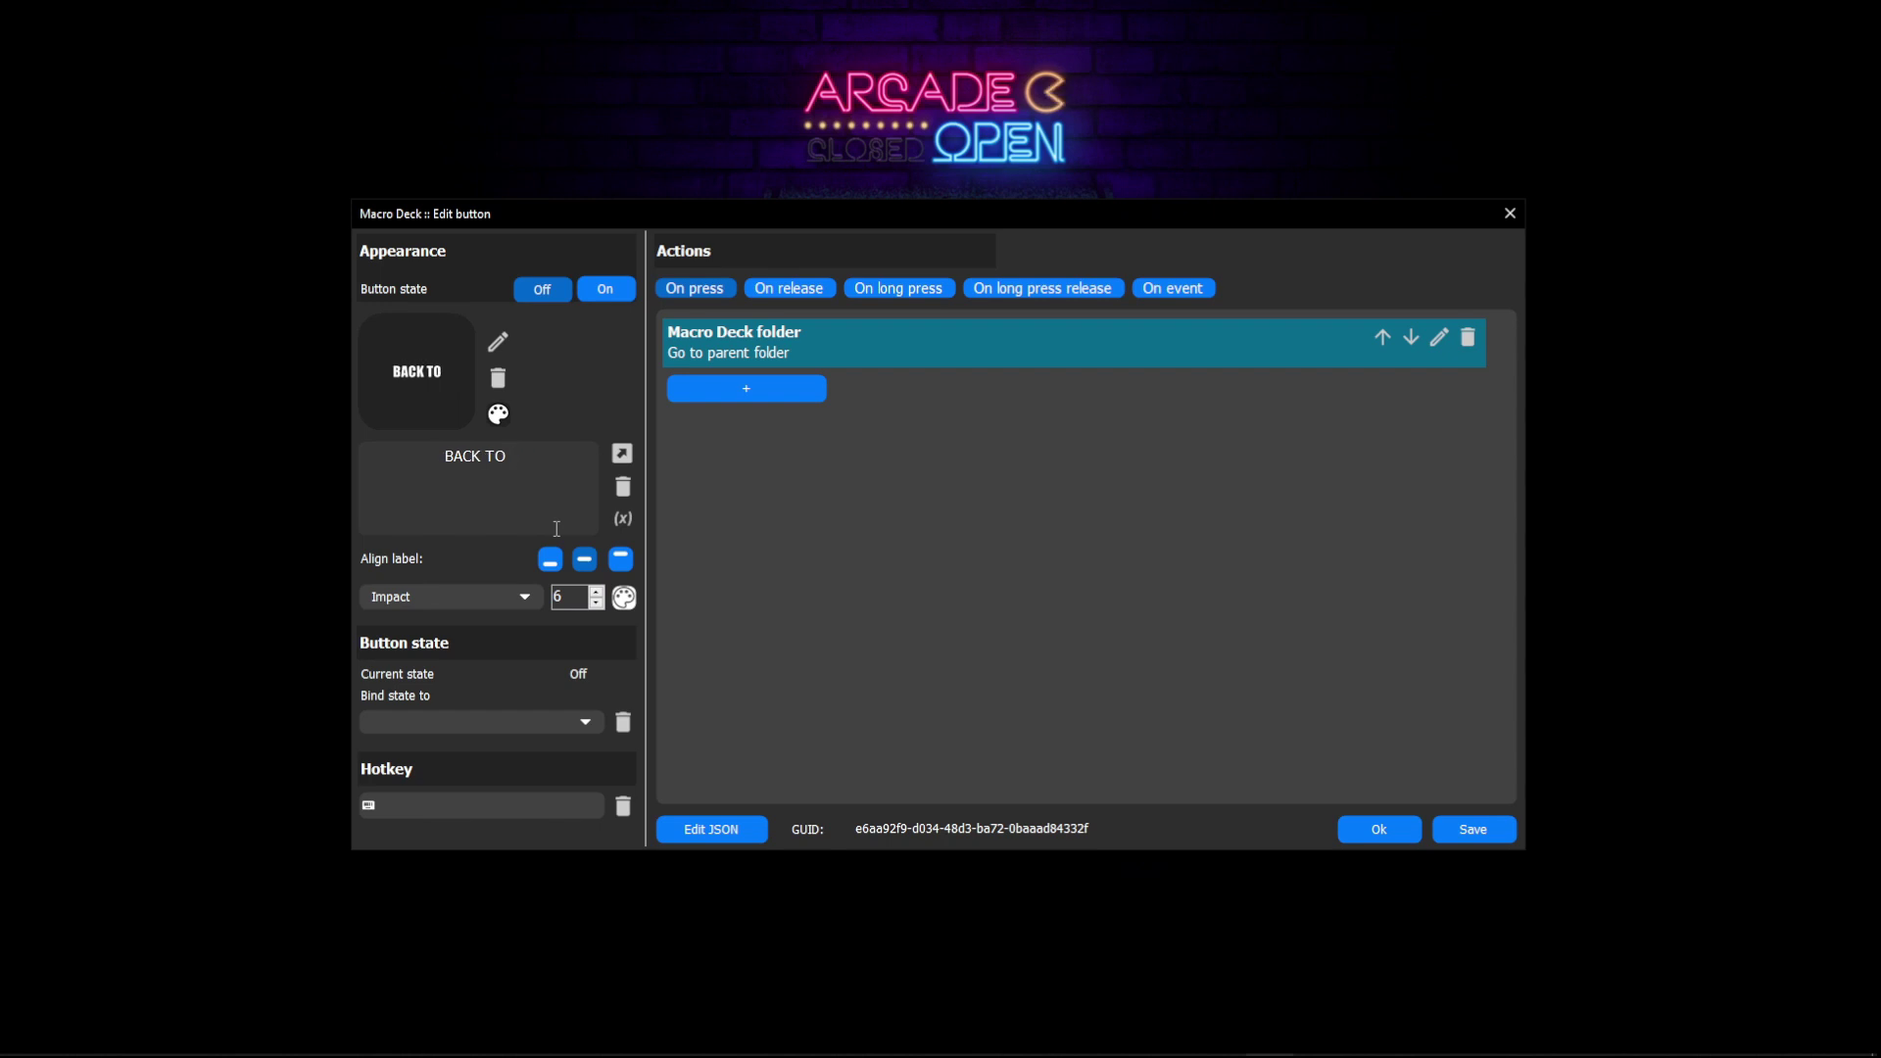
type("HOME")
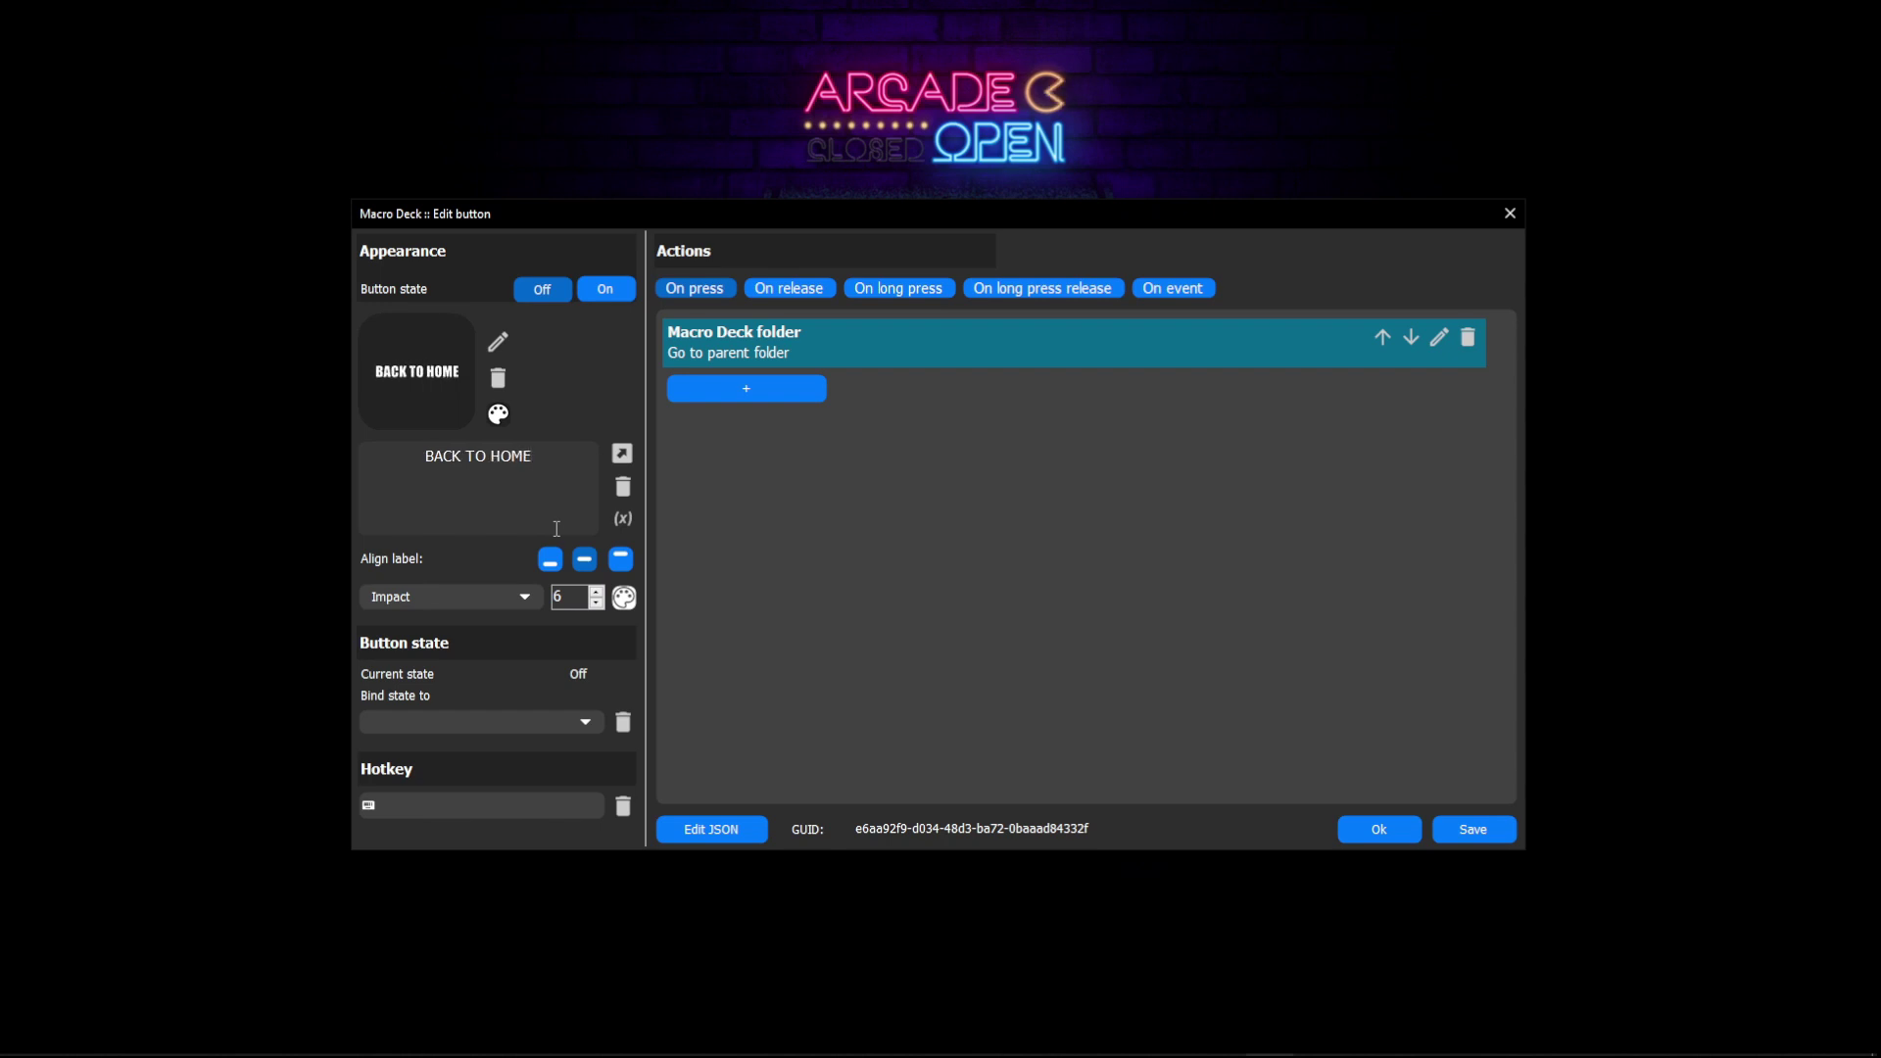
left_click(1378, 829)
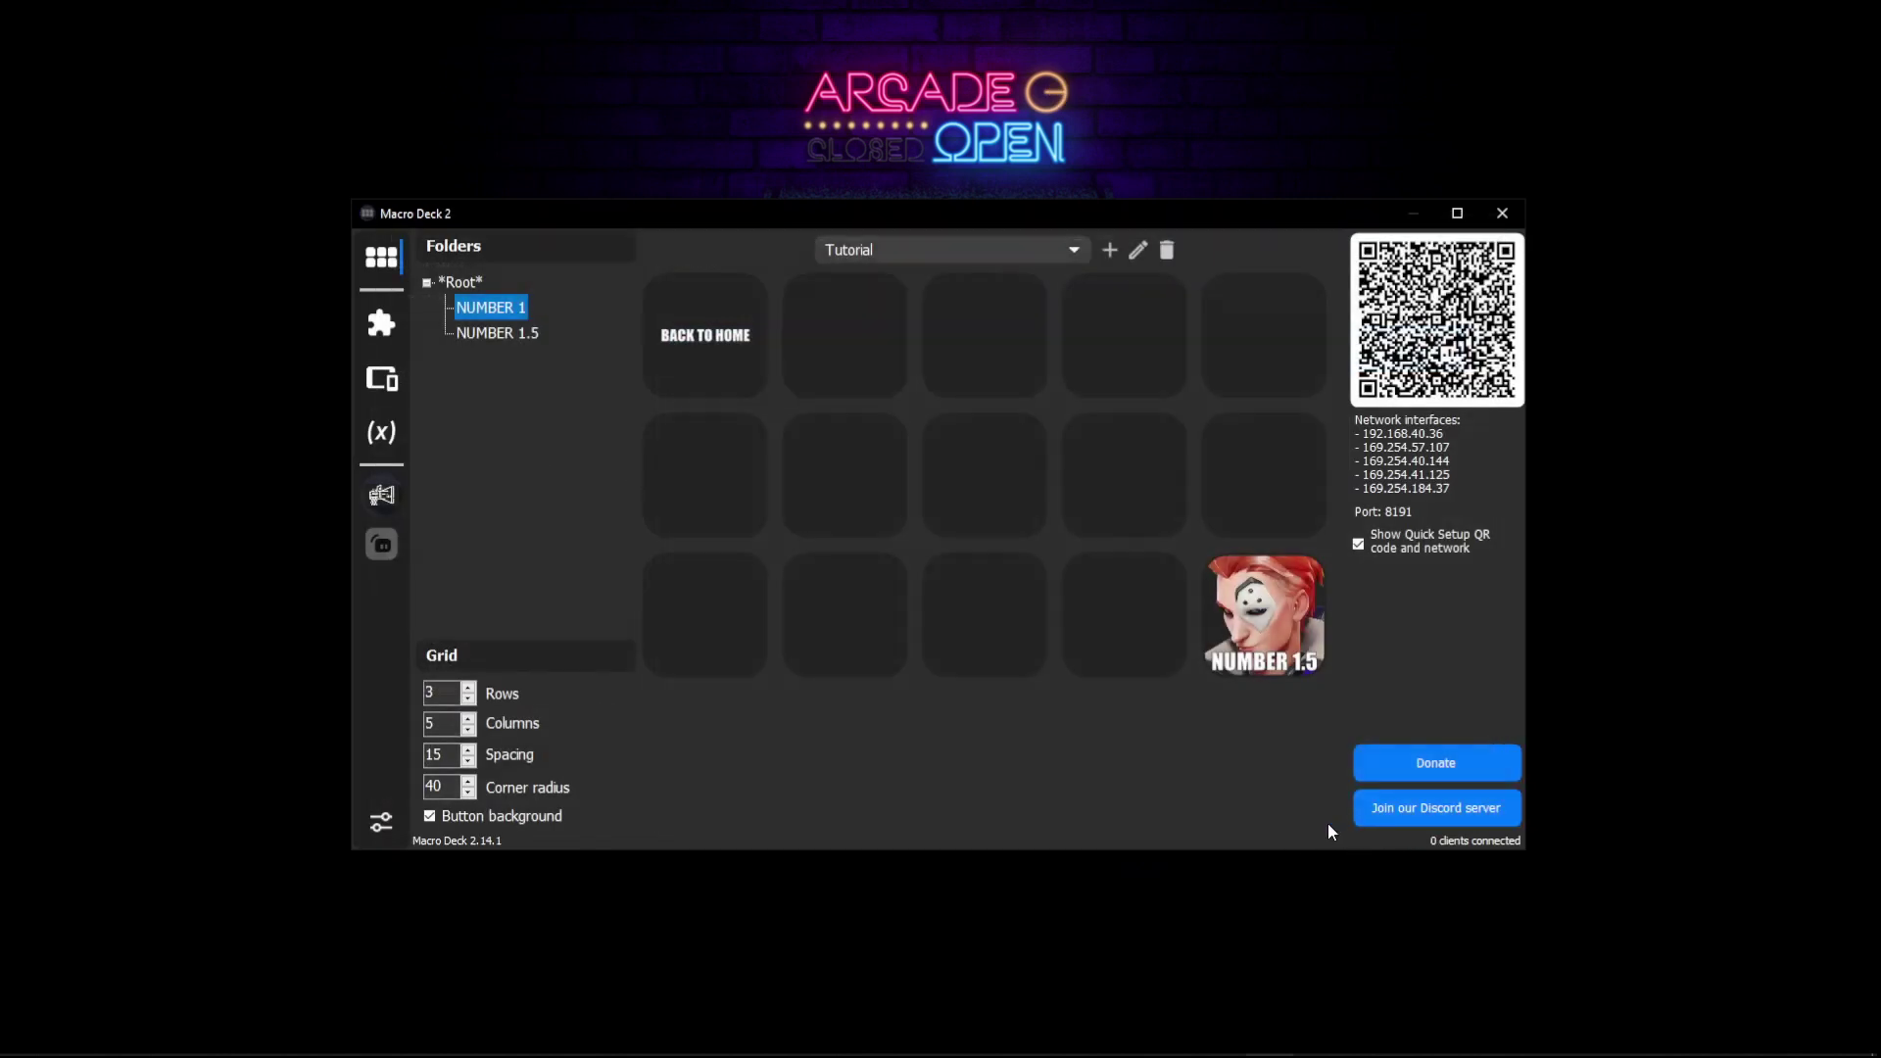
Step: Simulate "On press" on the NUMBER 1.5 button, followed by the BACK TO ROOT button in the folder it opens
right_click(1282, 610)
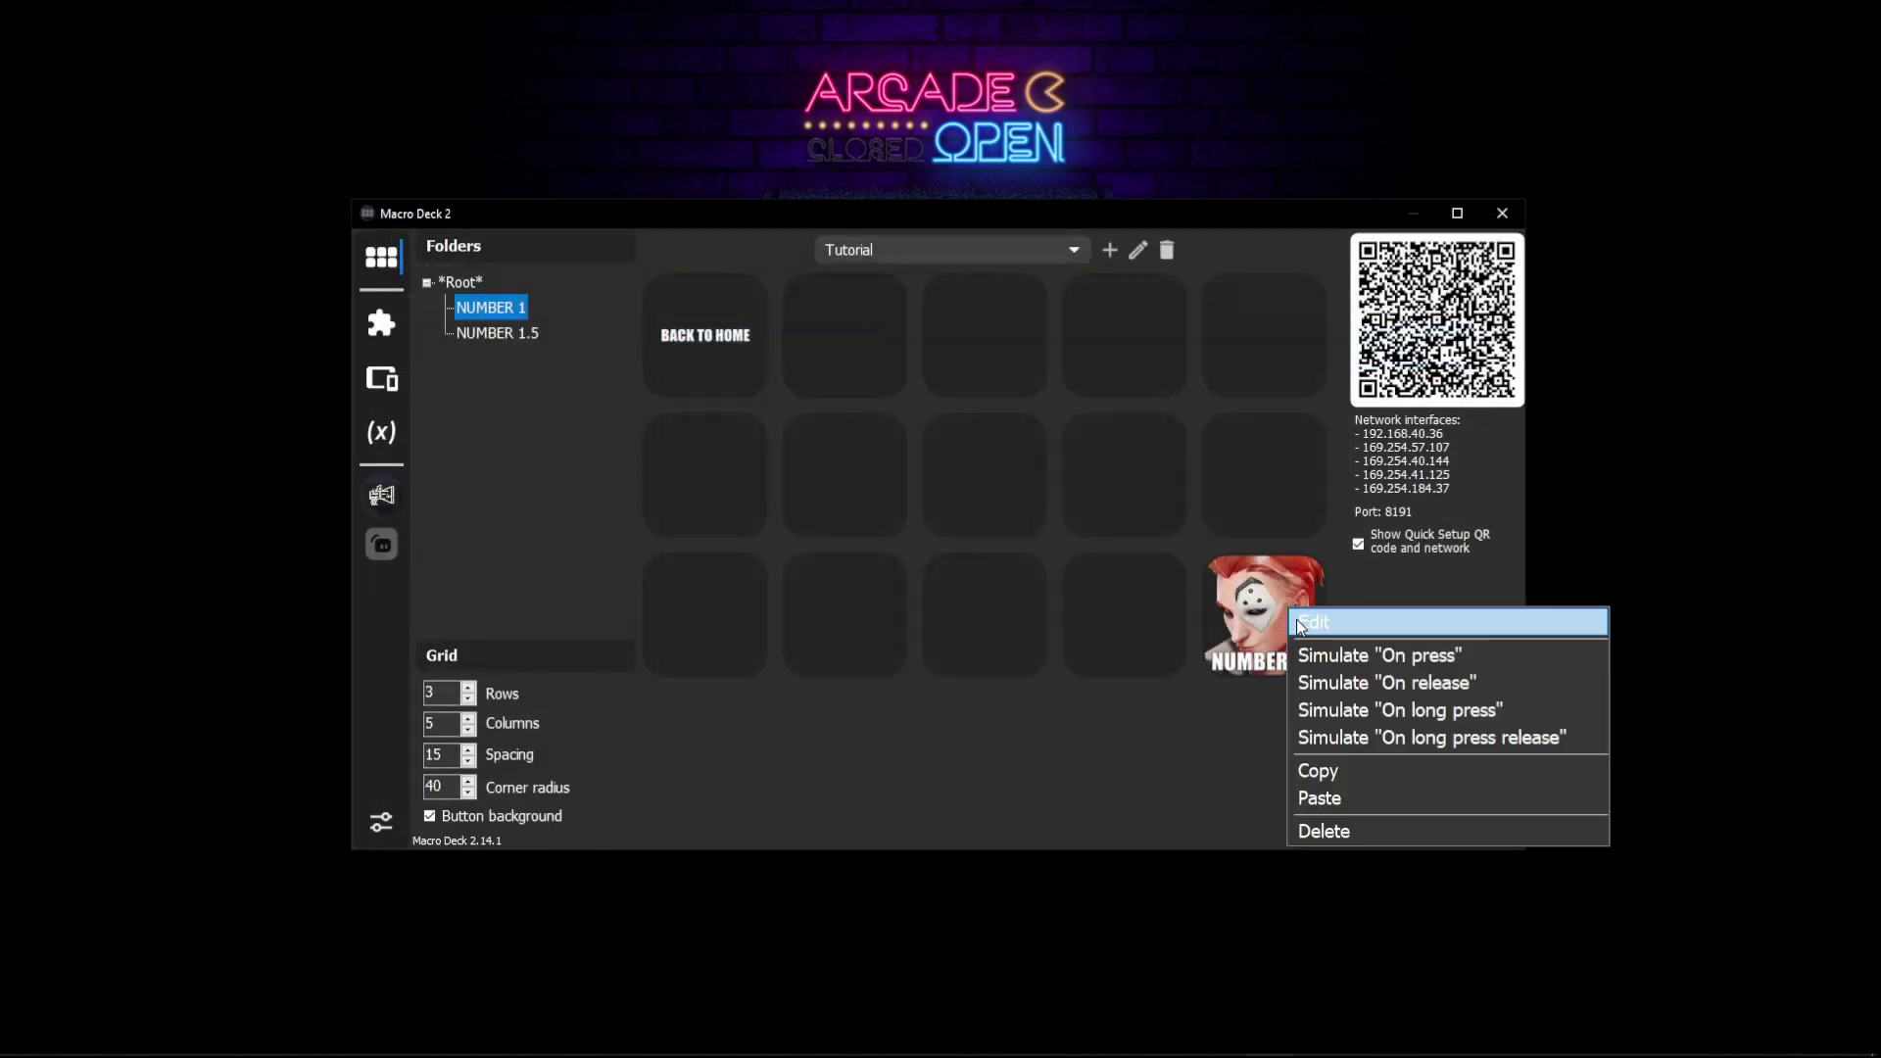
left_click(1337, 656)
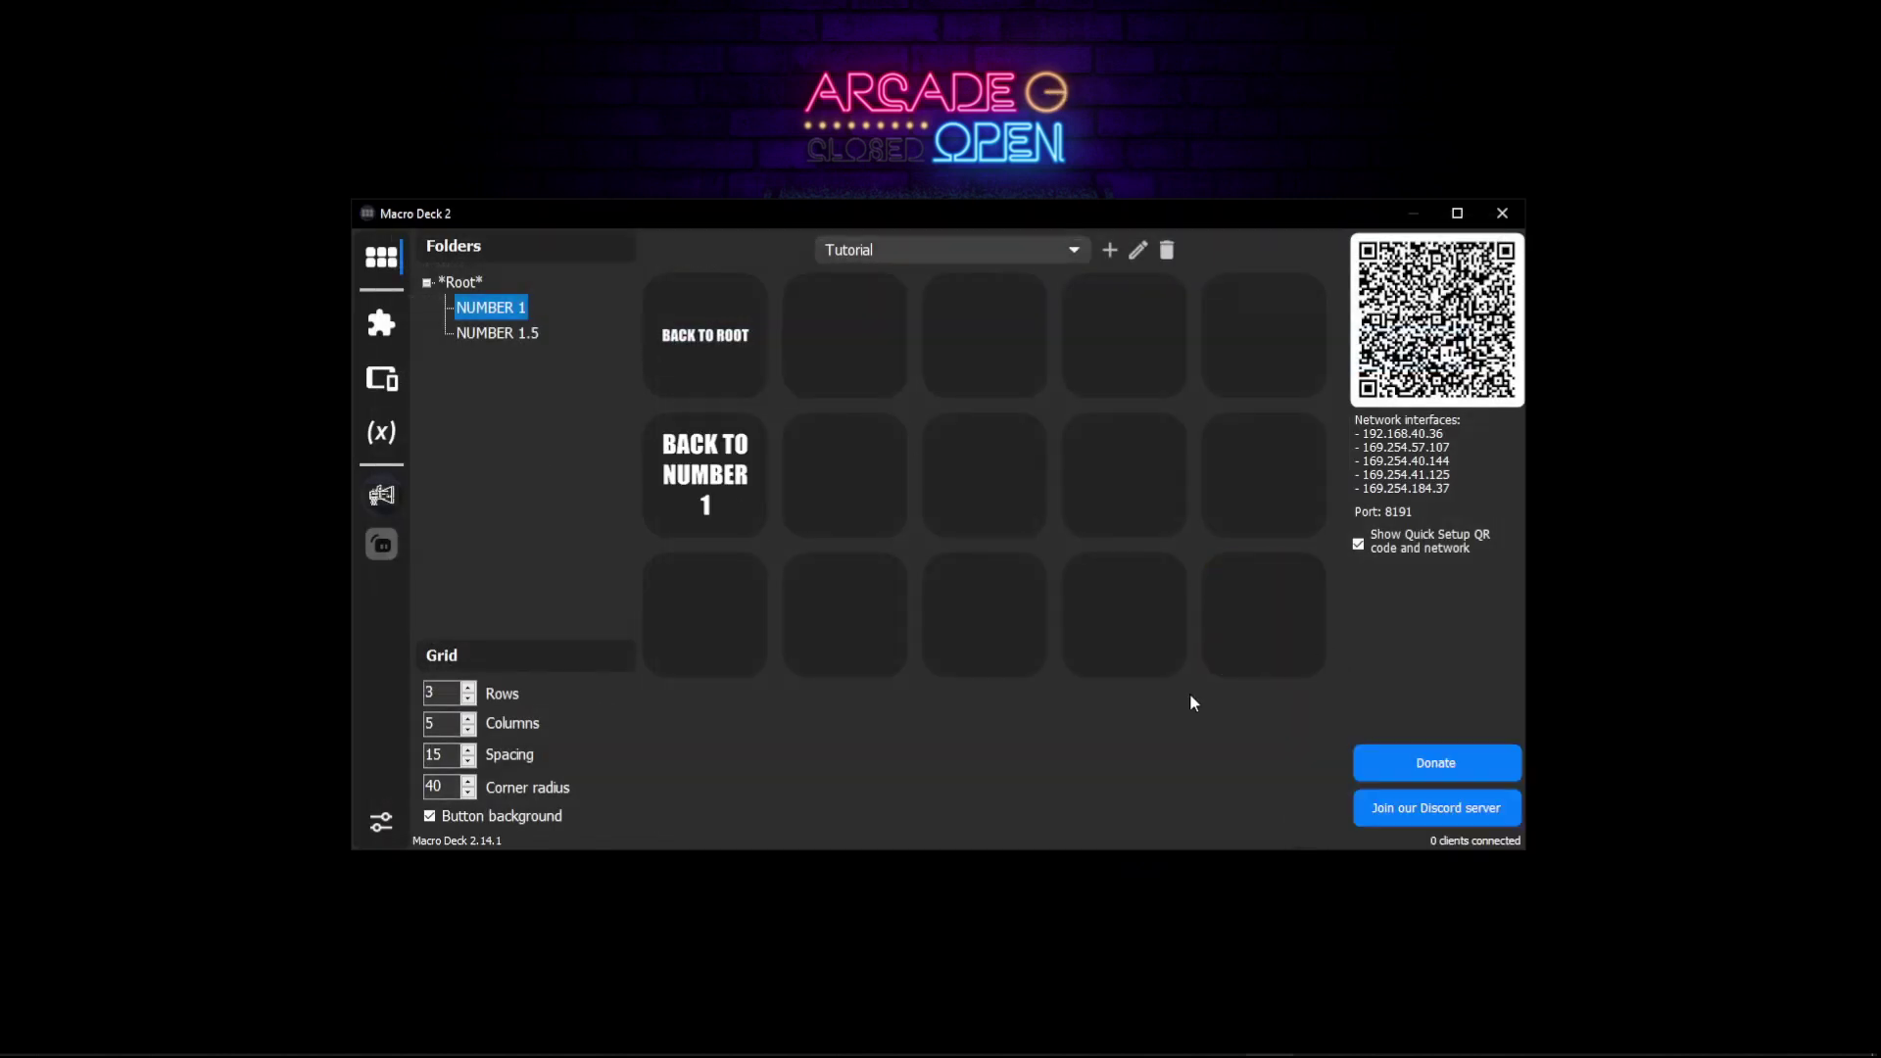
right_click(725, 348)
left_click(791, 404)
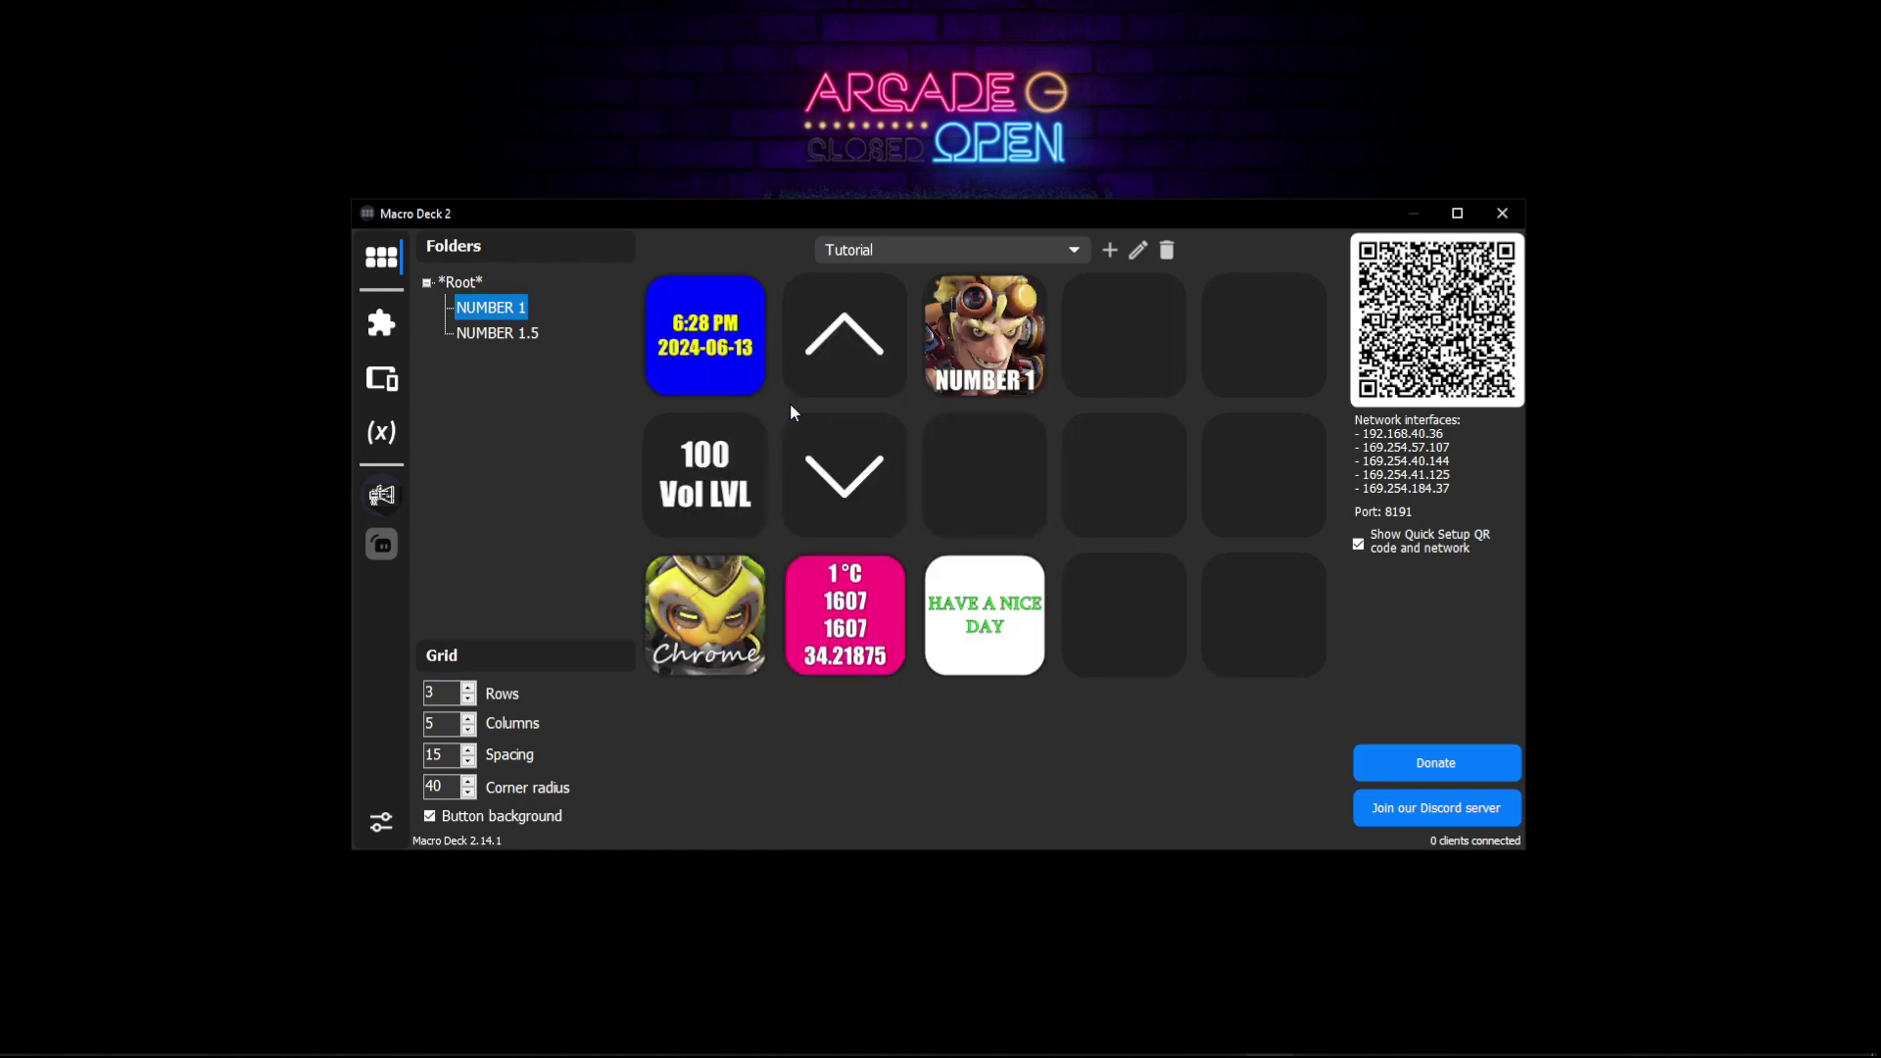
Step: Simulate "On press" on the NUMBER 1, NUMBER 1.5 and BACK TO NUMBER 1 buttons in turn to check where the last one leads
right_click(1006, 360)
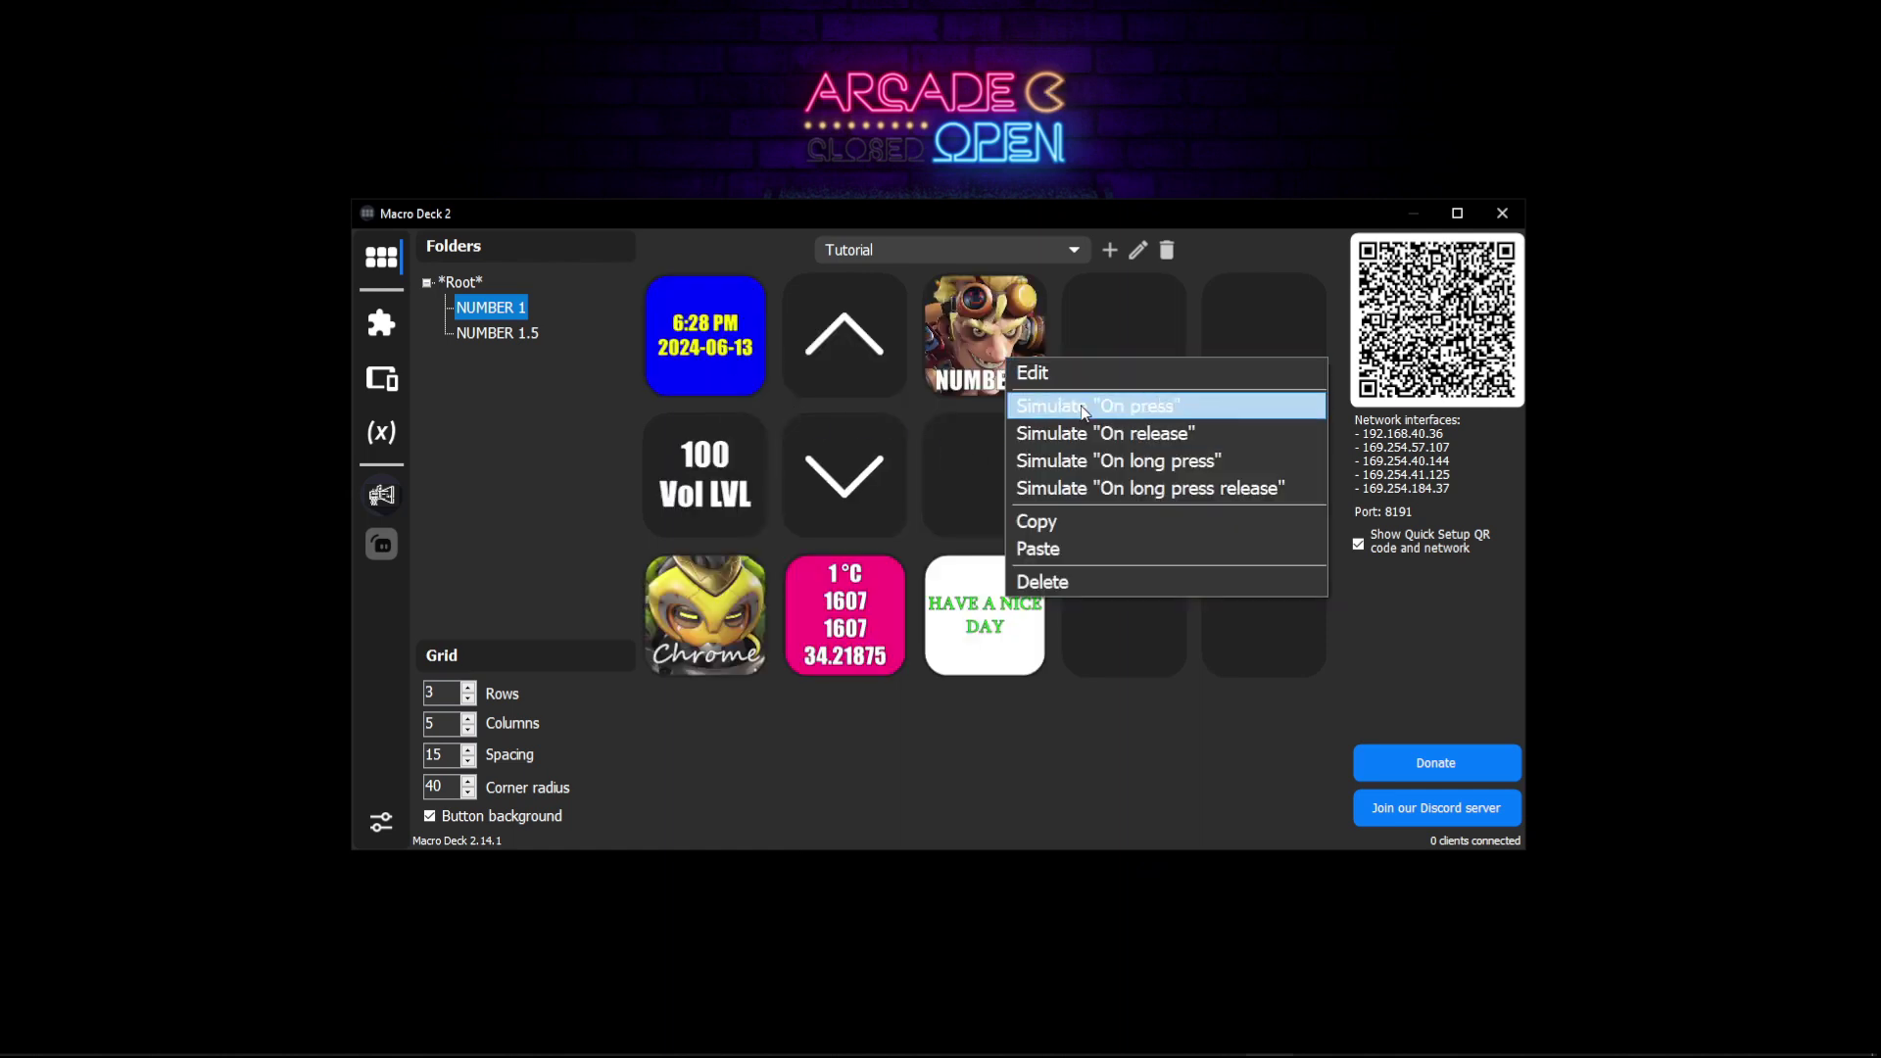
left_click(1084, 410)
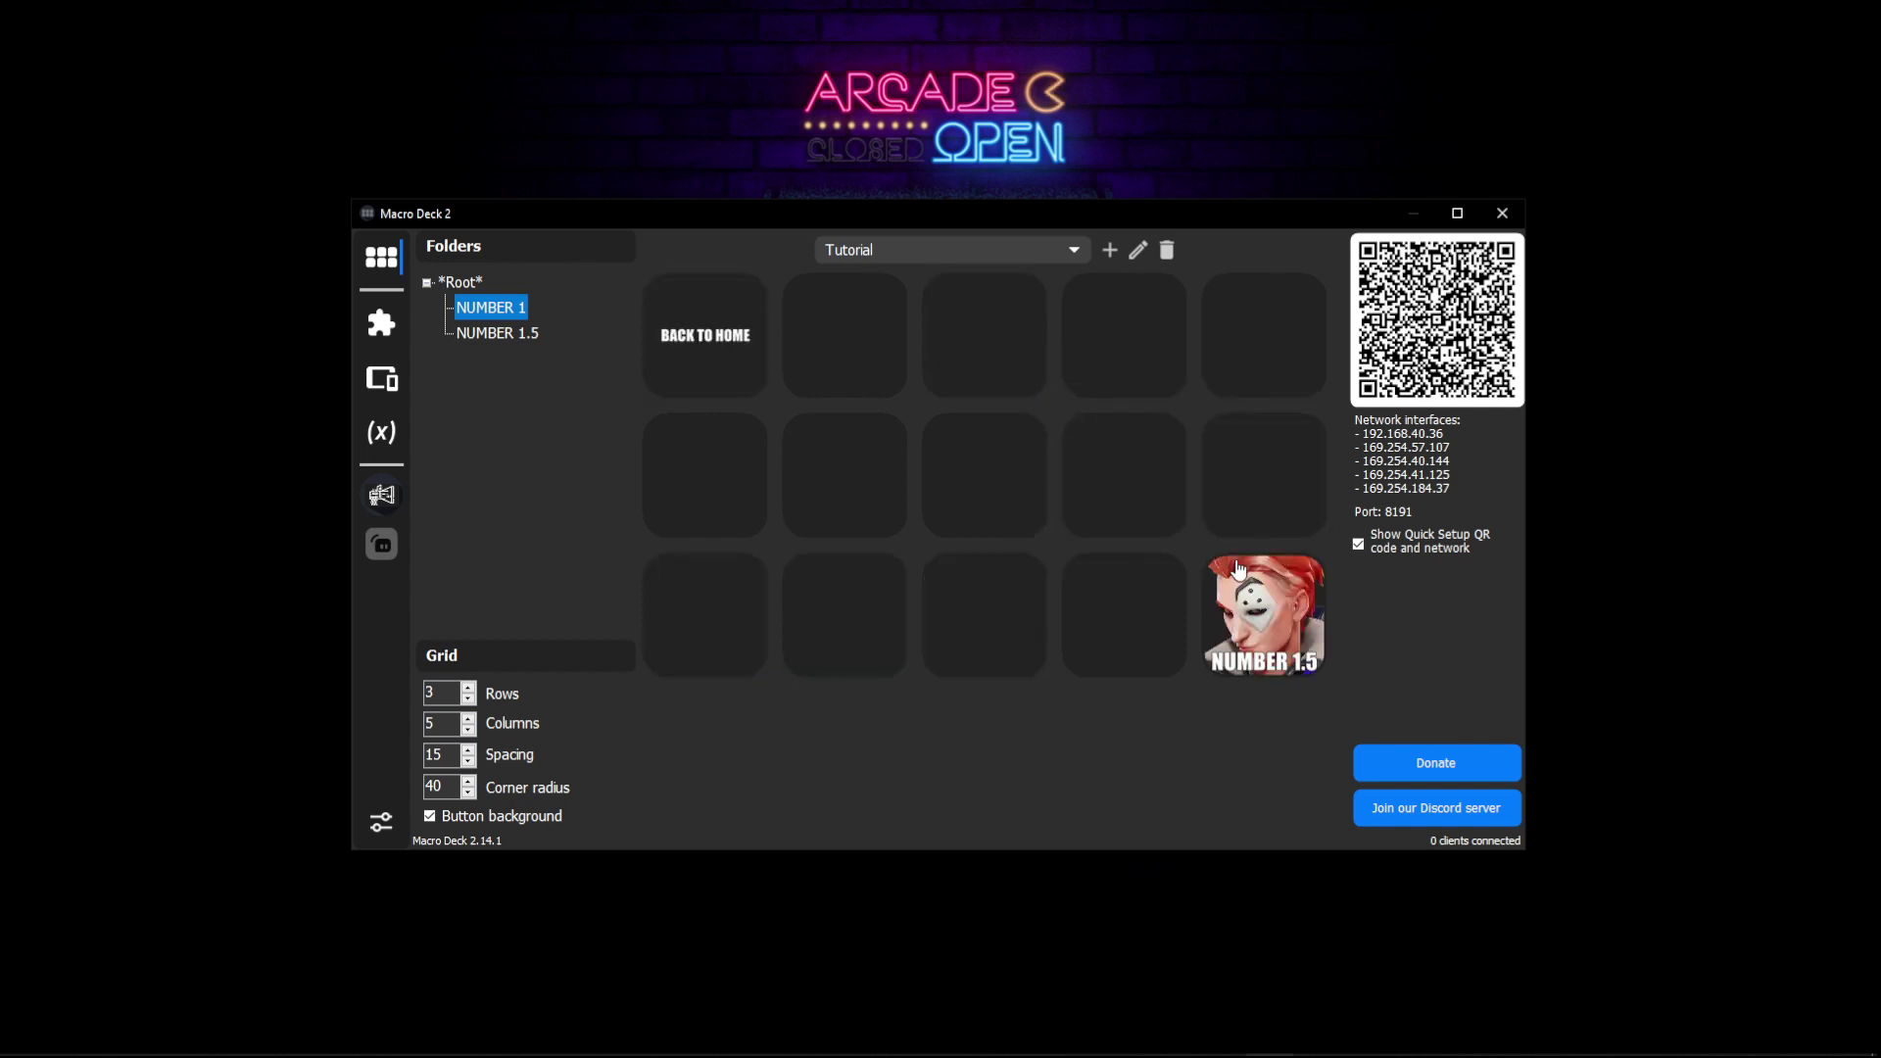
right_click(1254, 592)
left_click(1303, 637)
right_click(703, 457)
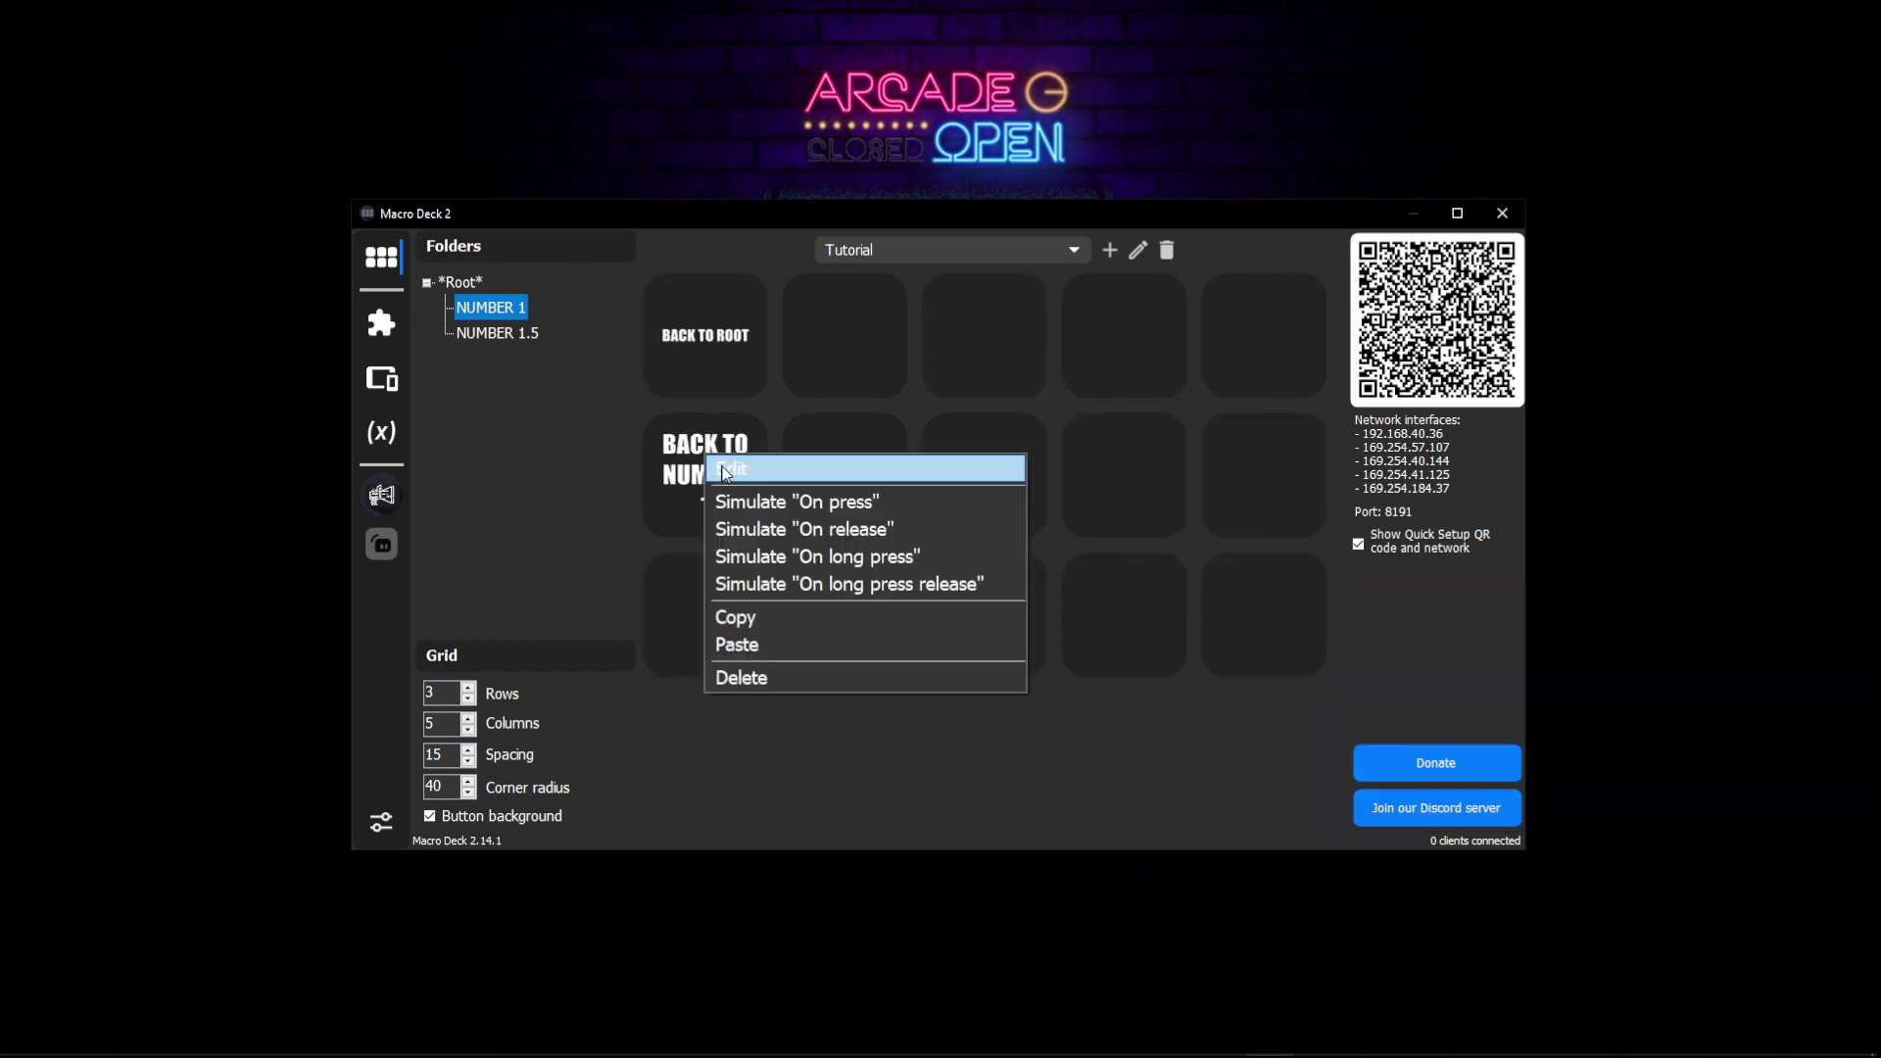
left_click(792, 499)
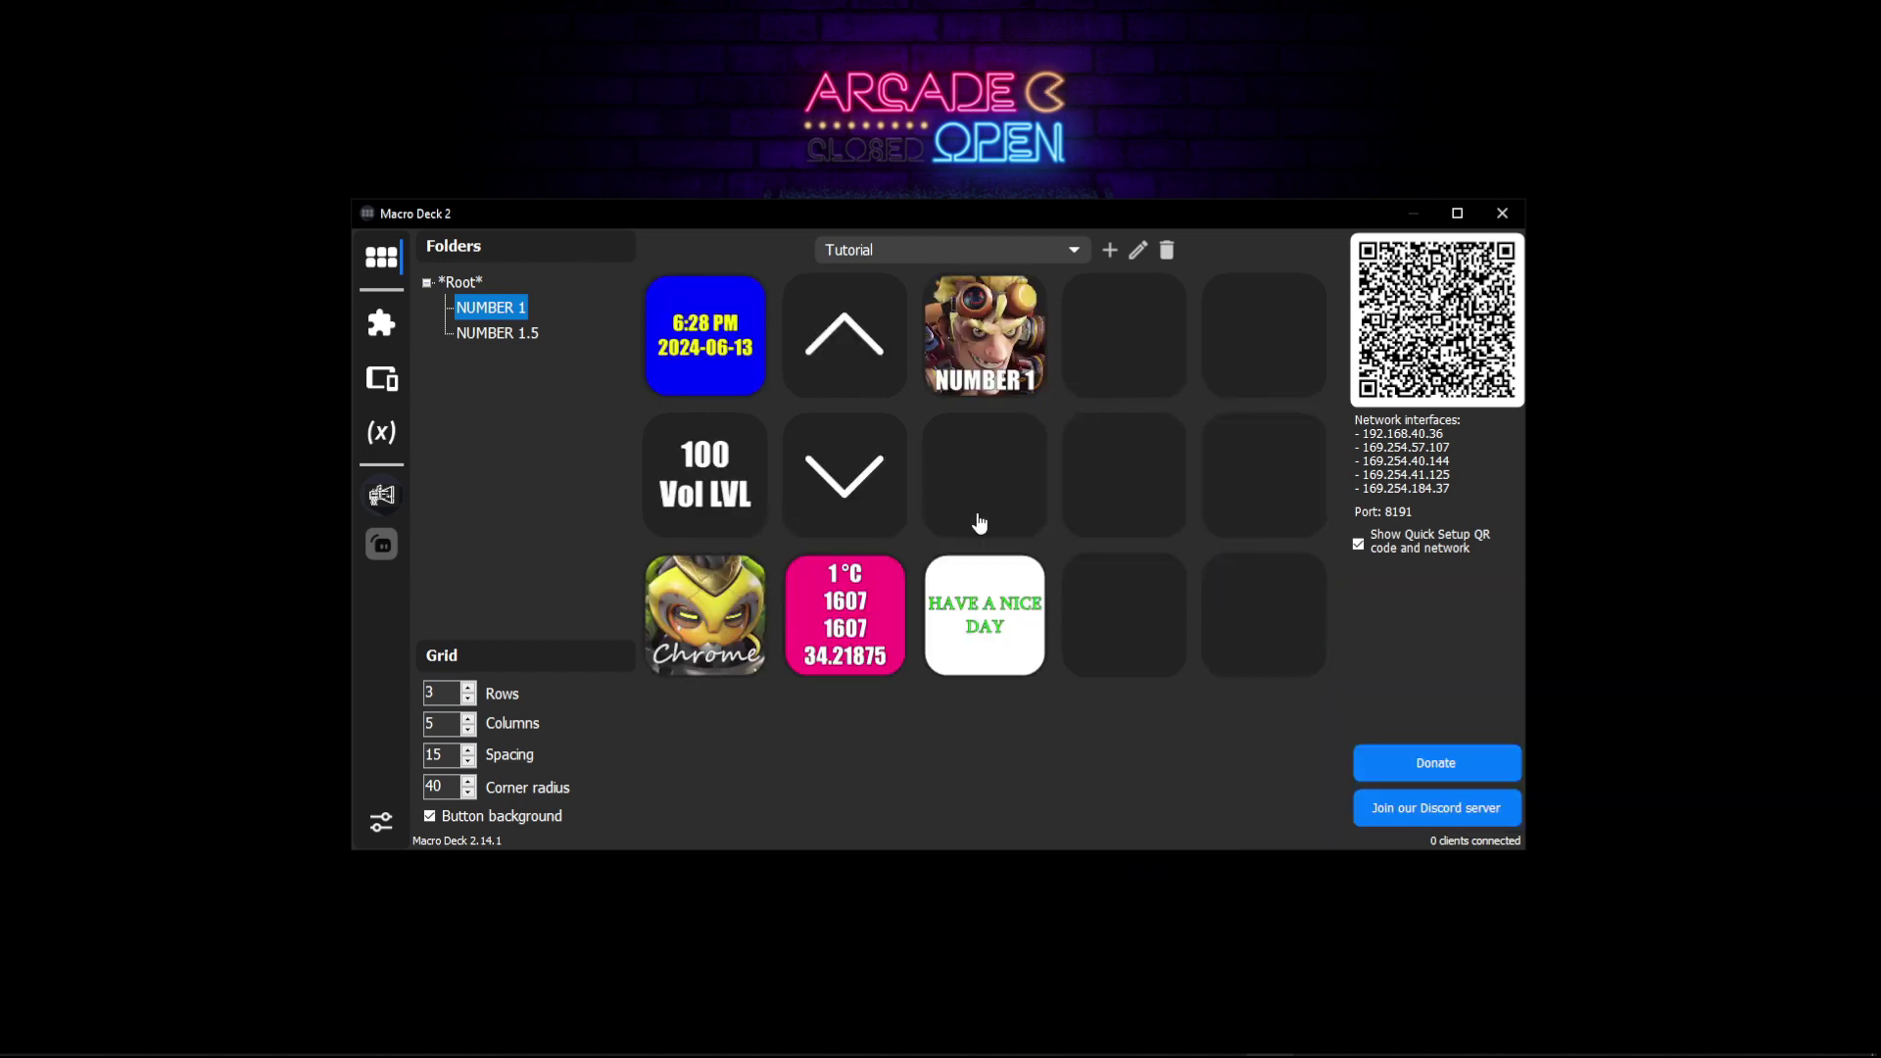
Step: Go into the NUMBER 1 folder and review the folder action assigned to its NUMBER 1.5 button
right_click(994, 342)
left_click(1043, 384)
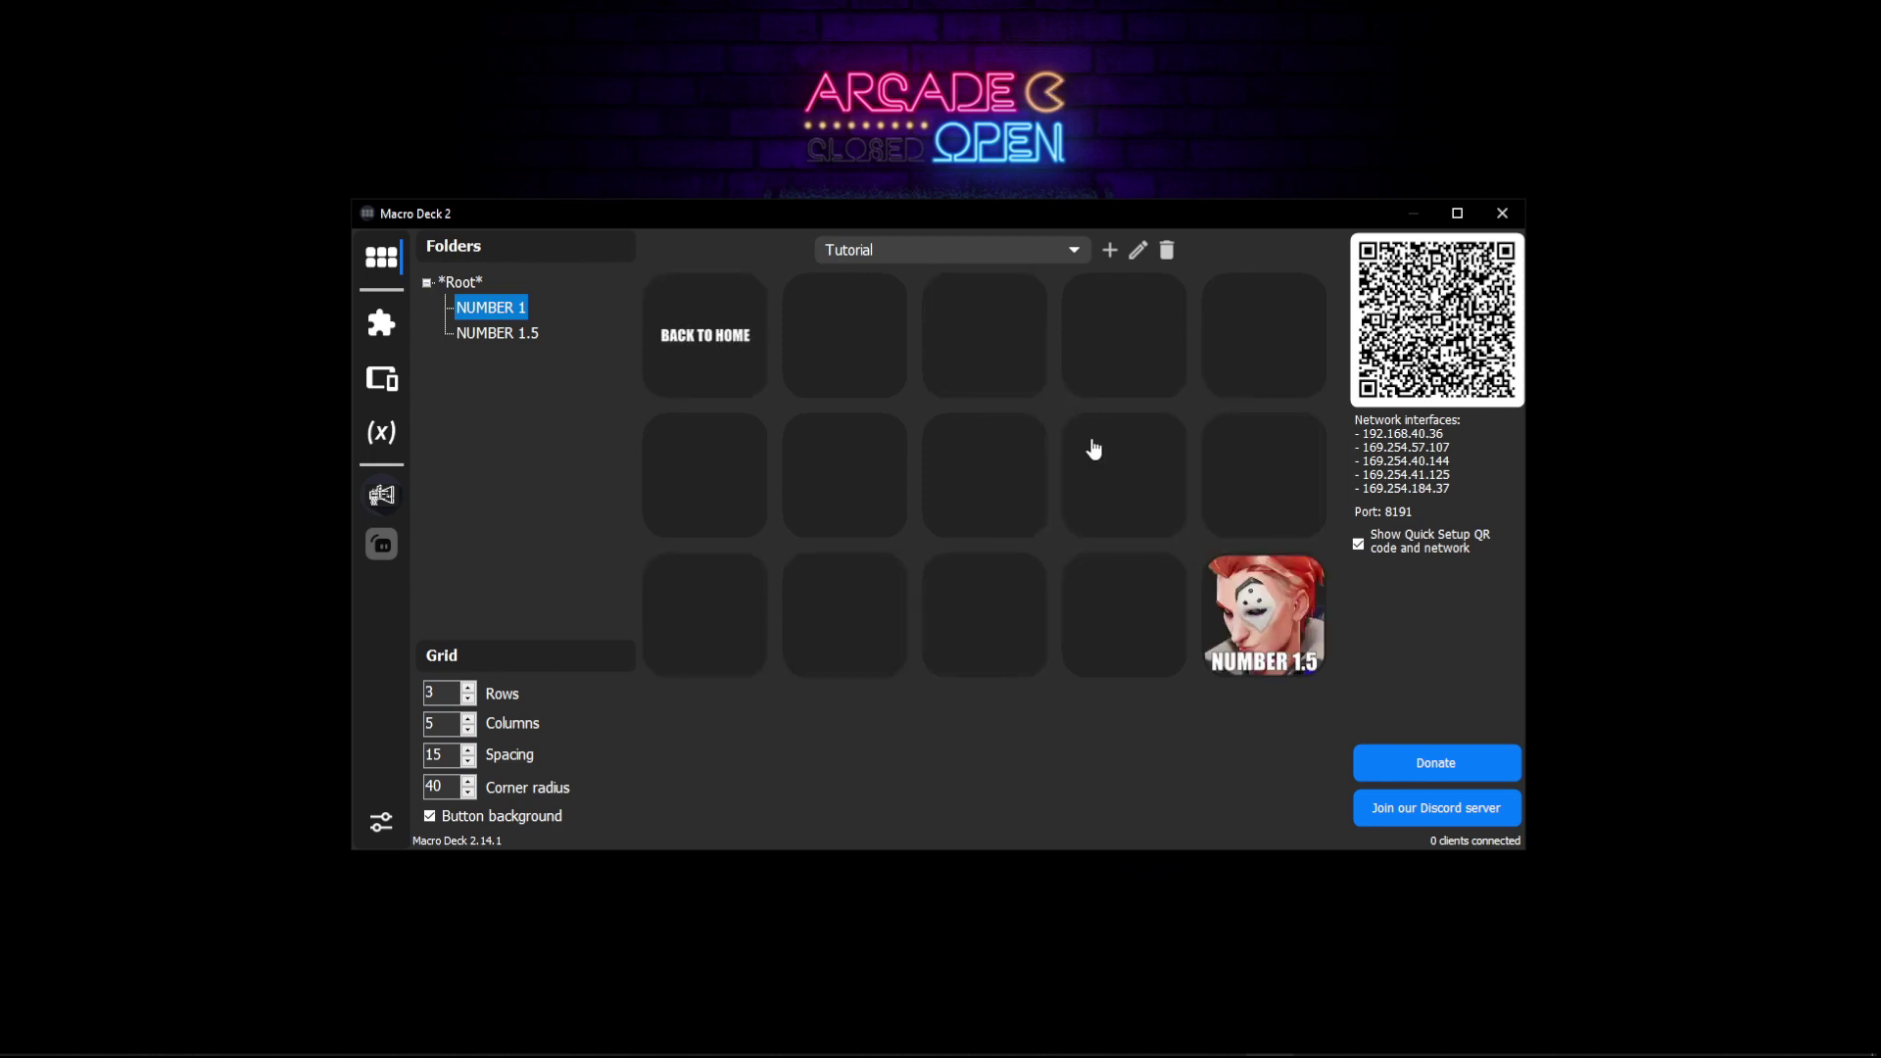
right_click(1276, 611)
left_click(1296, 628)
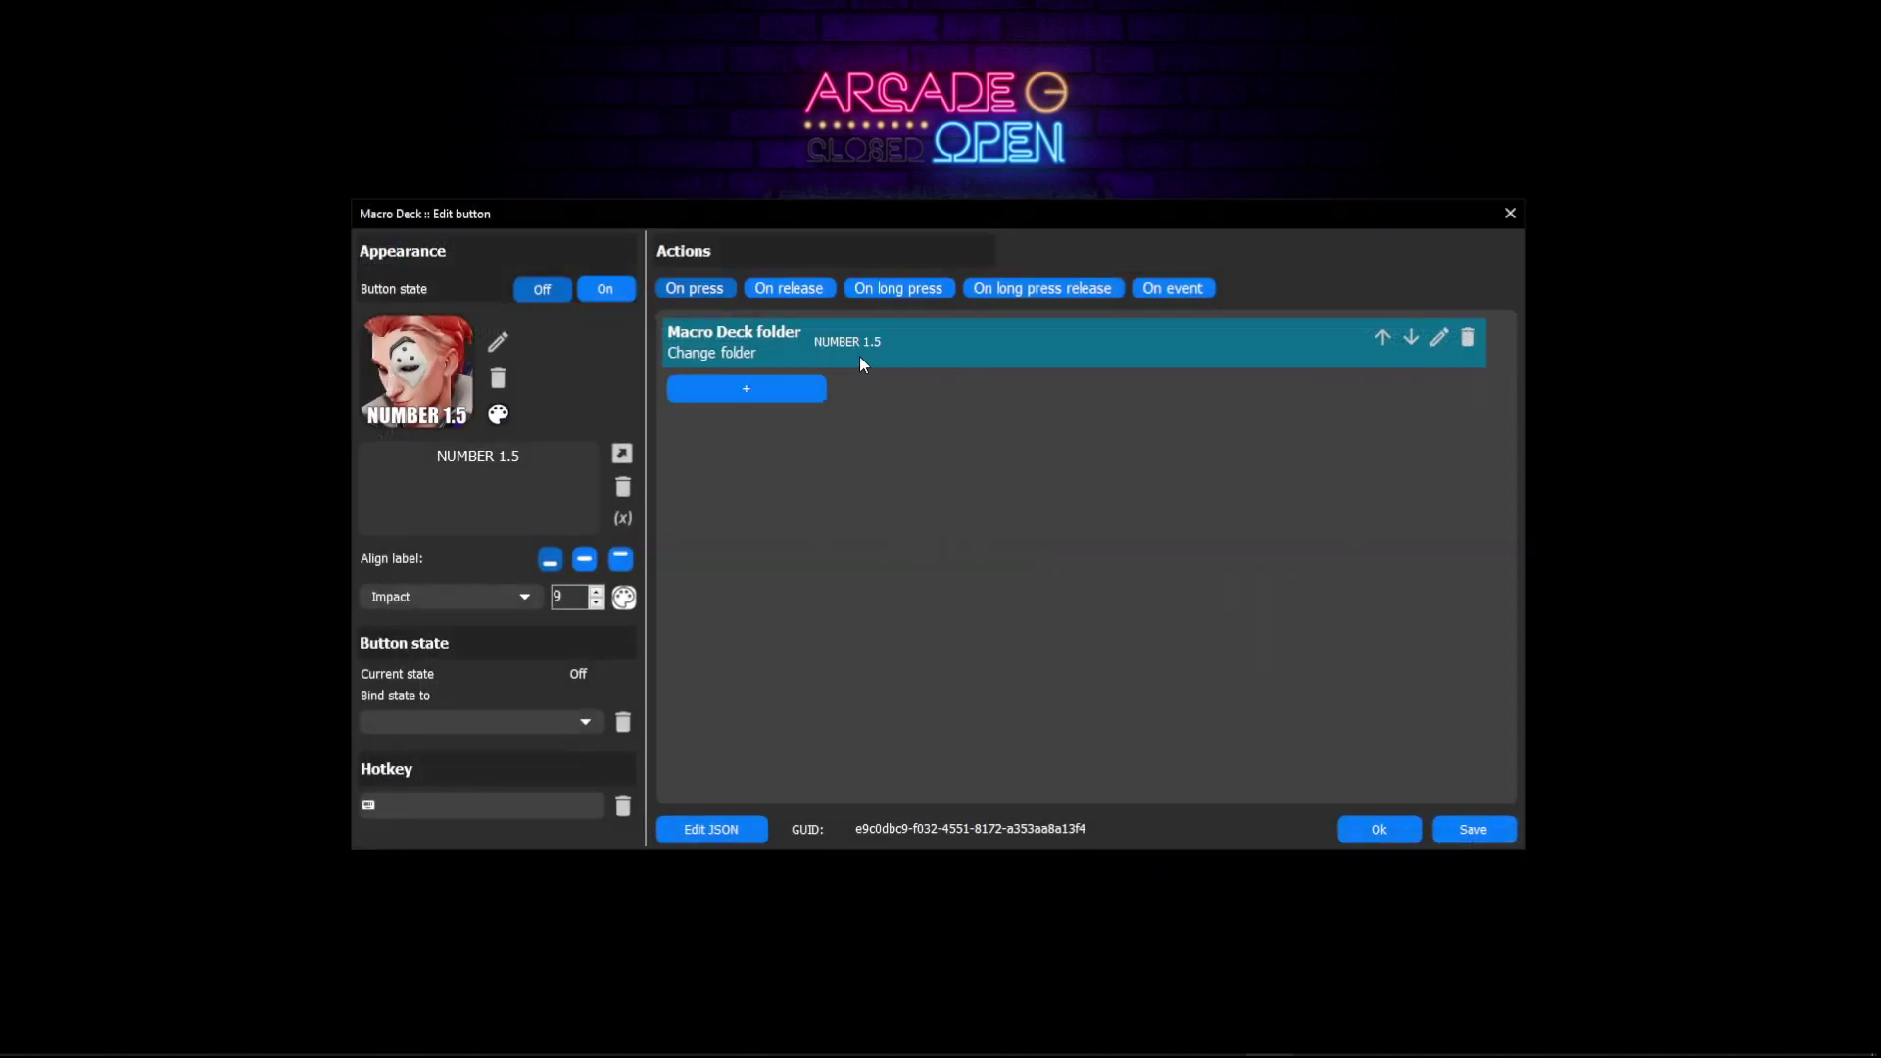
left_click(1407, 840)
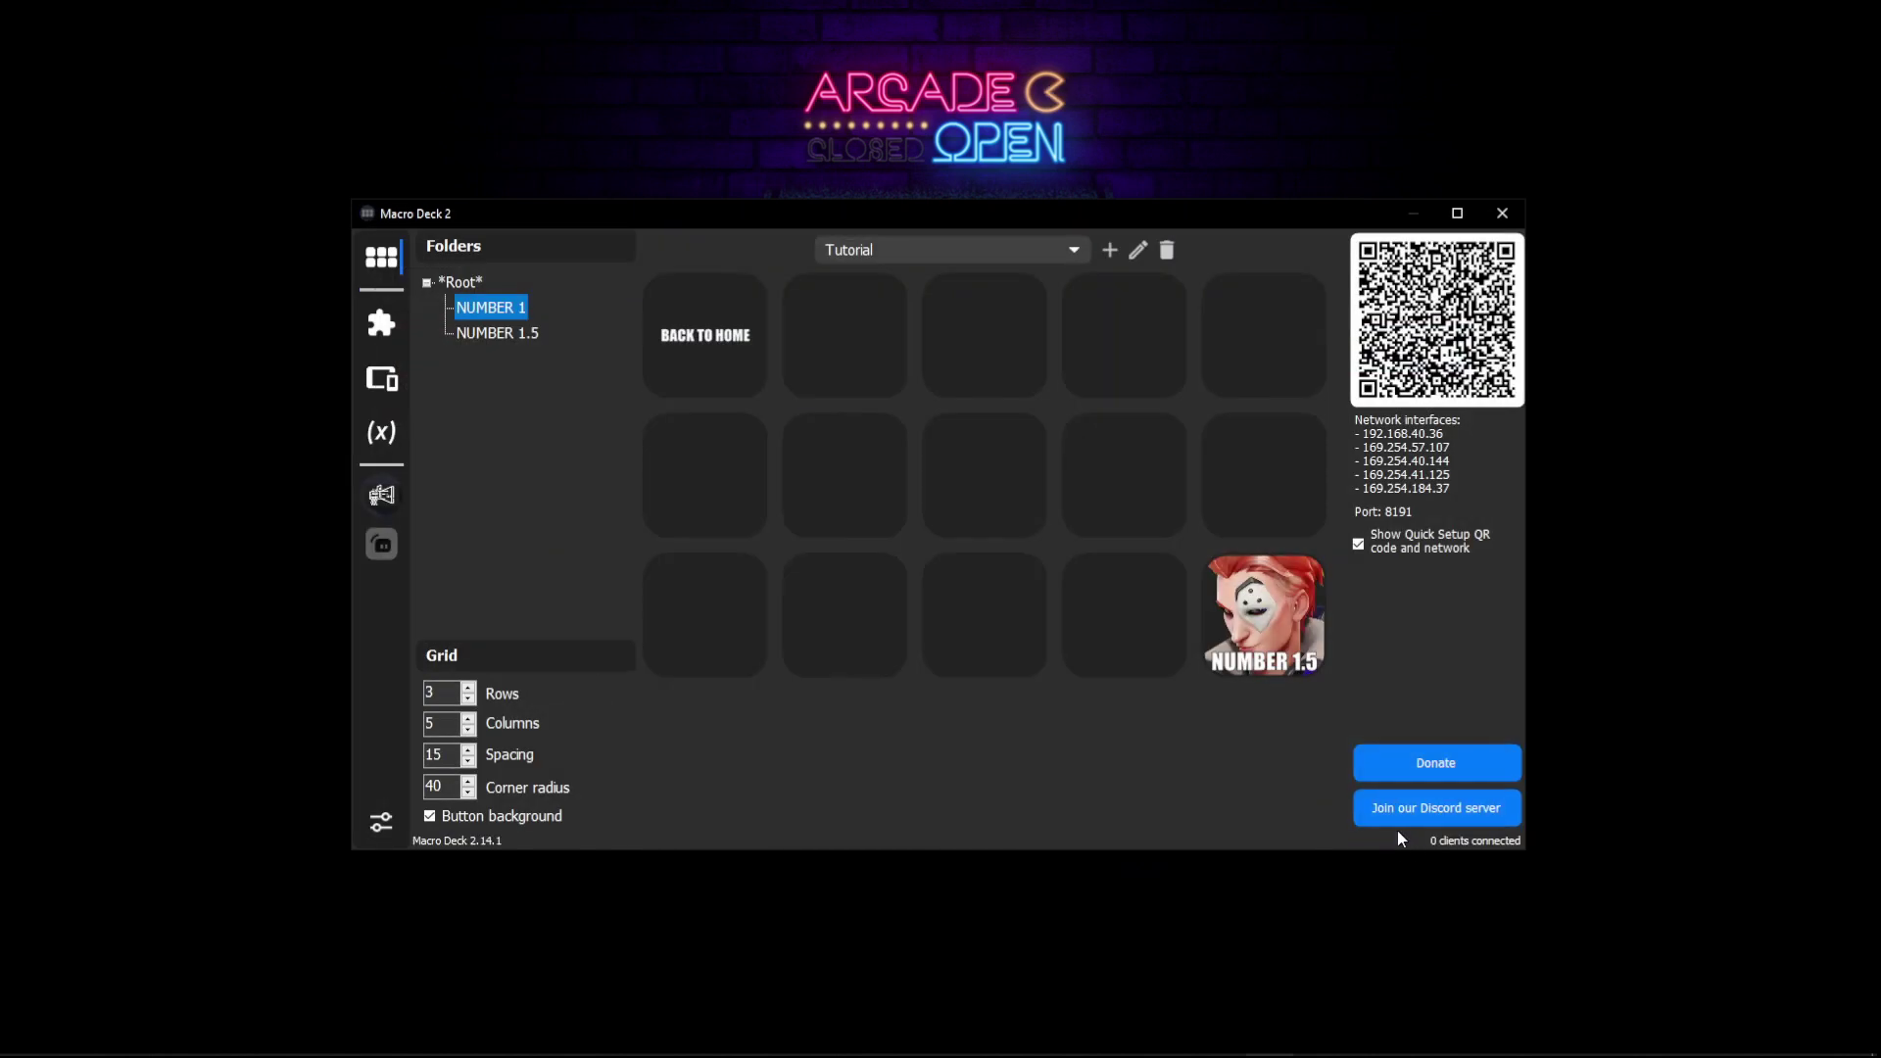
Step: Change the BACK TO NUMBER 1 button's action in the NUMBER 1.5 folder to Change folder with NUMBER 1 as target and accept the button
right_click(1239, 623)
left_click(1293, 663)
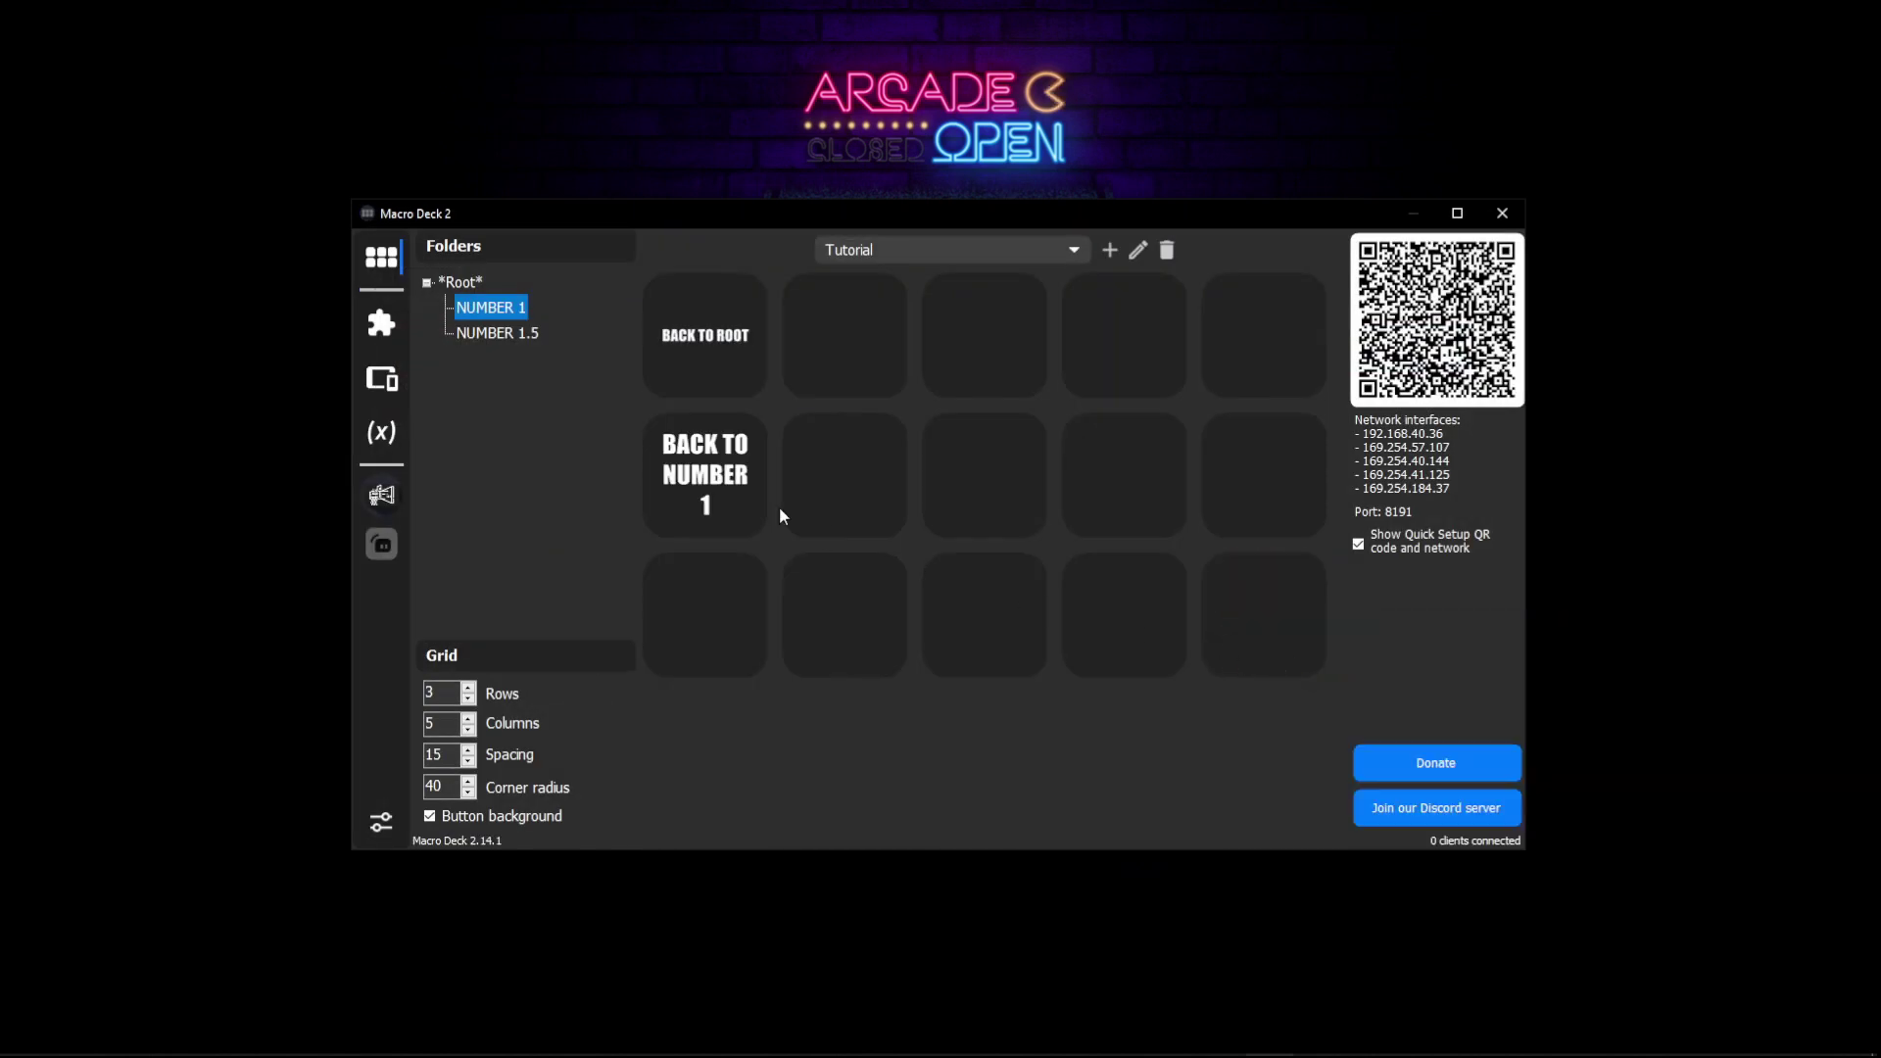
right_click(689, 454)
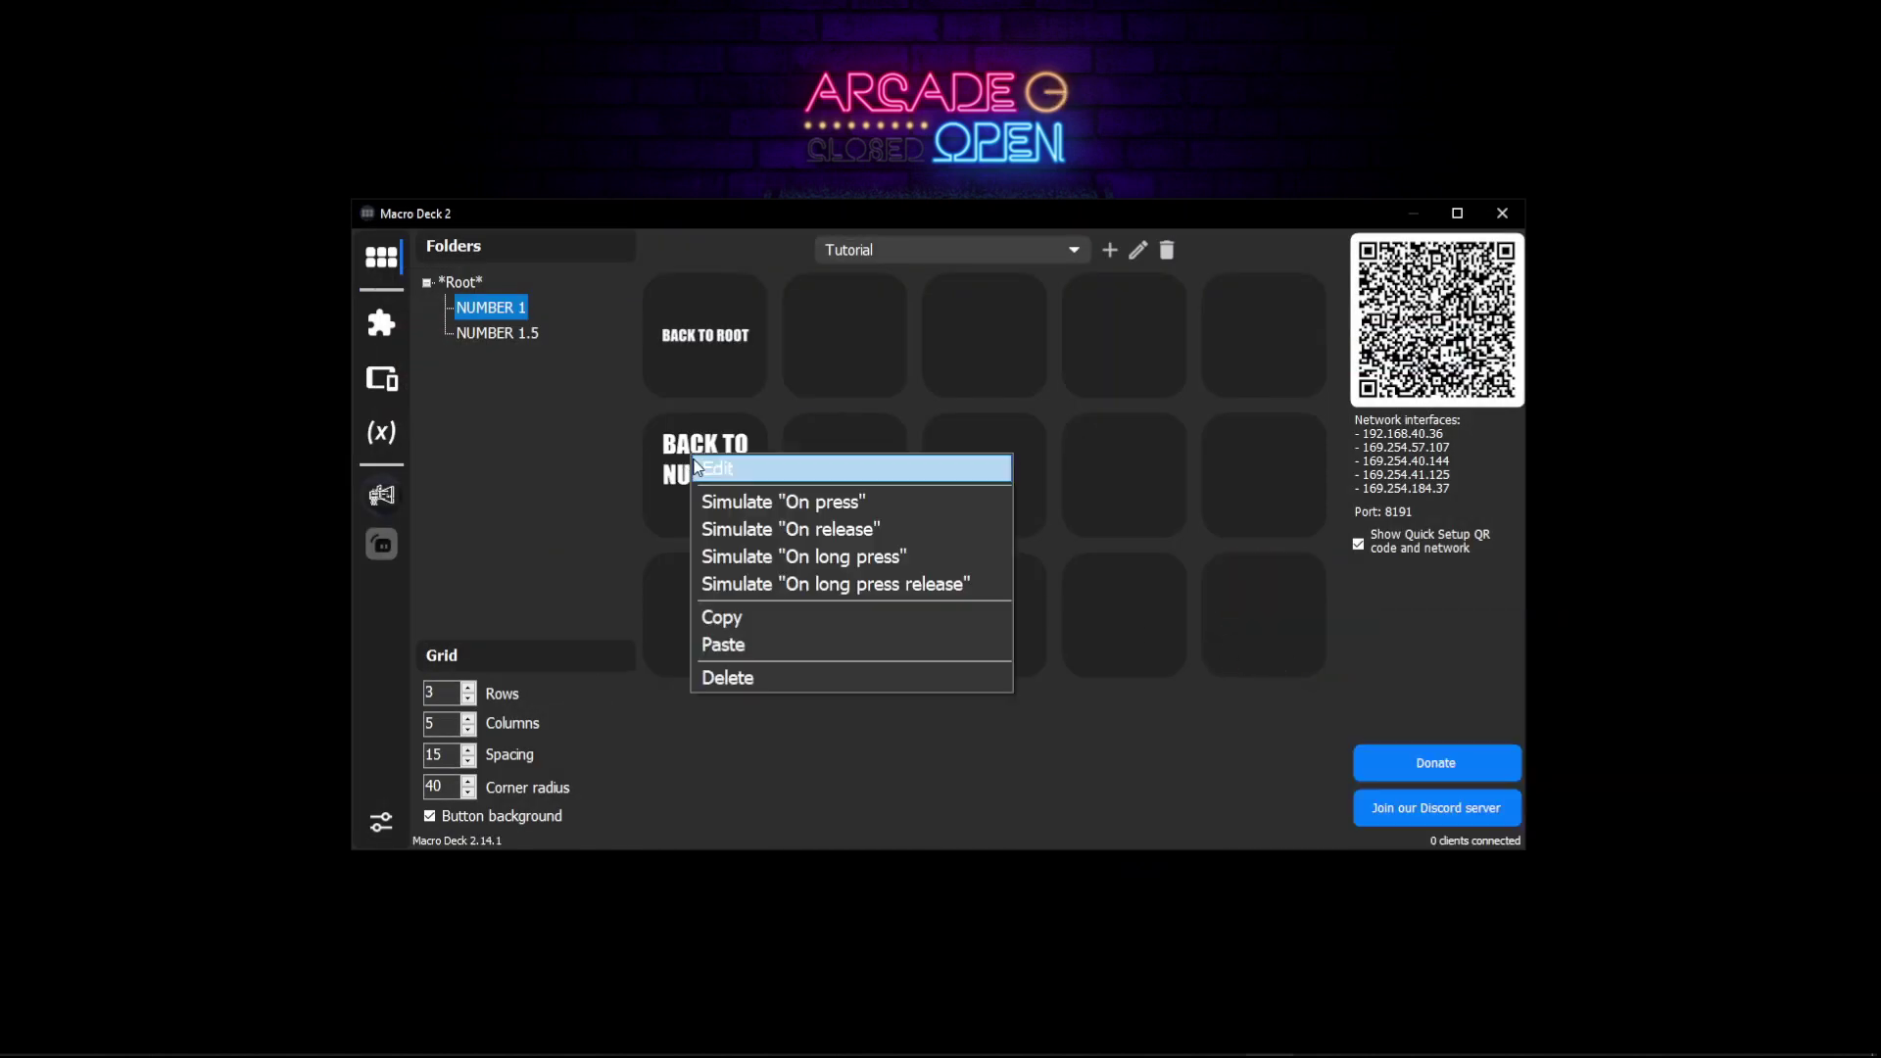
left_click(761, 474)
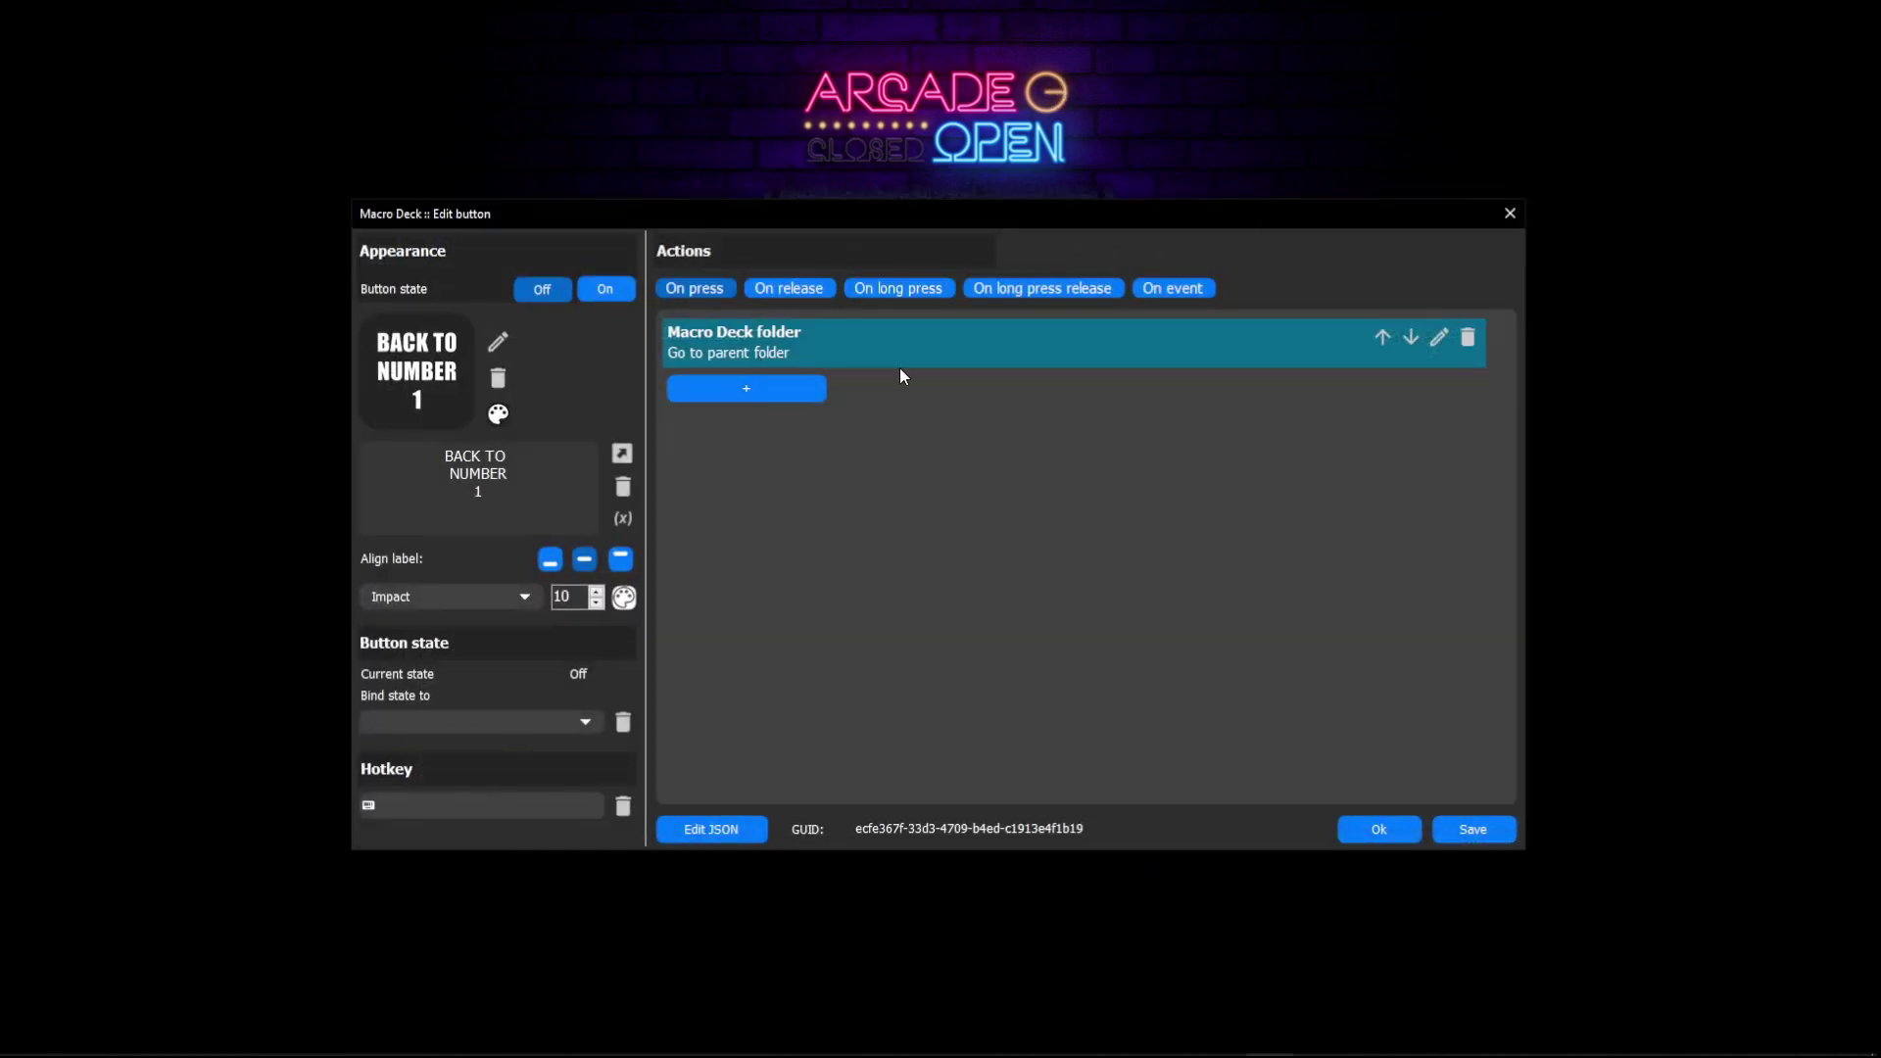
left_click(1446, 340)
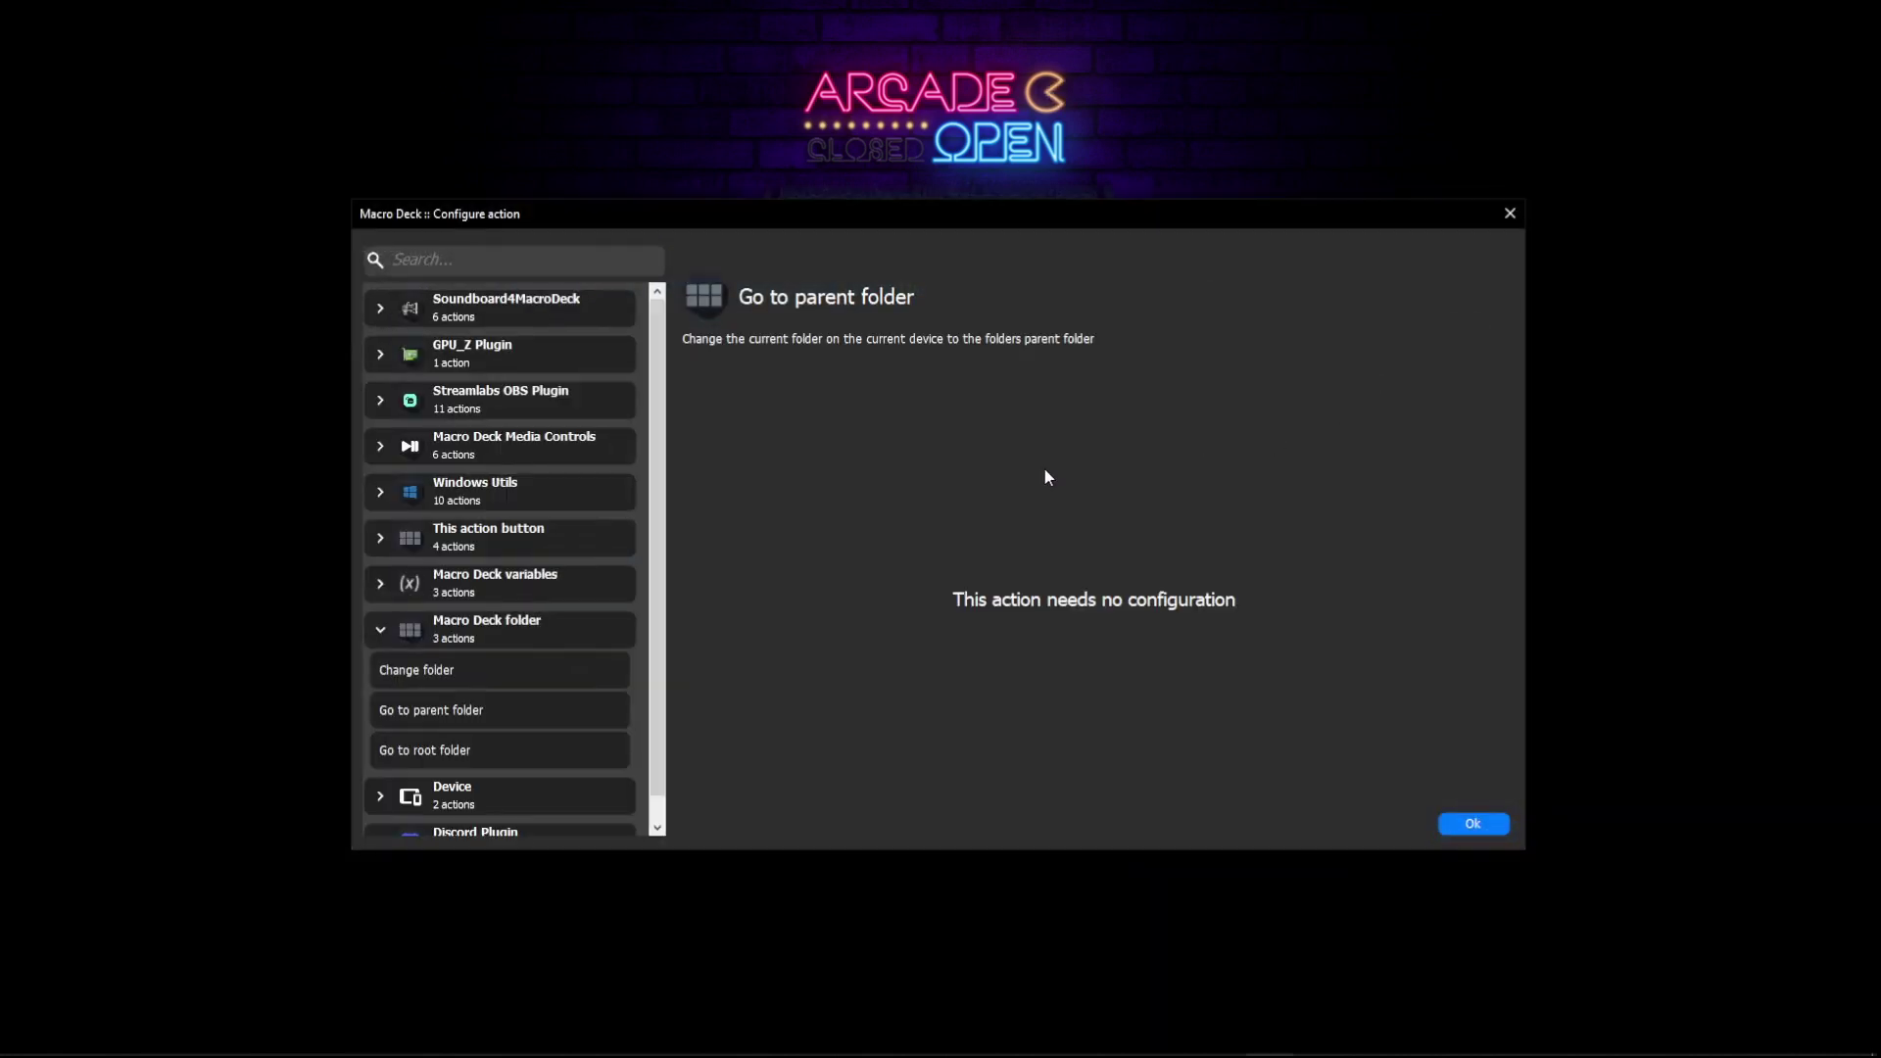
left_click(495, 676)
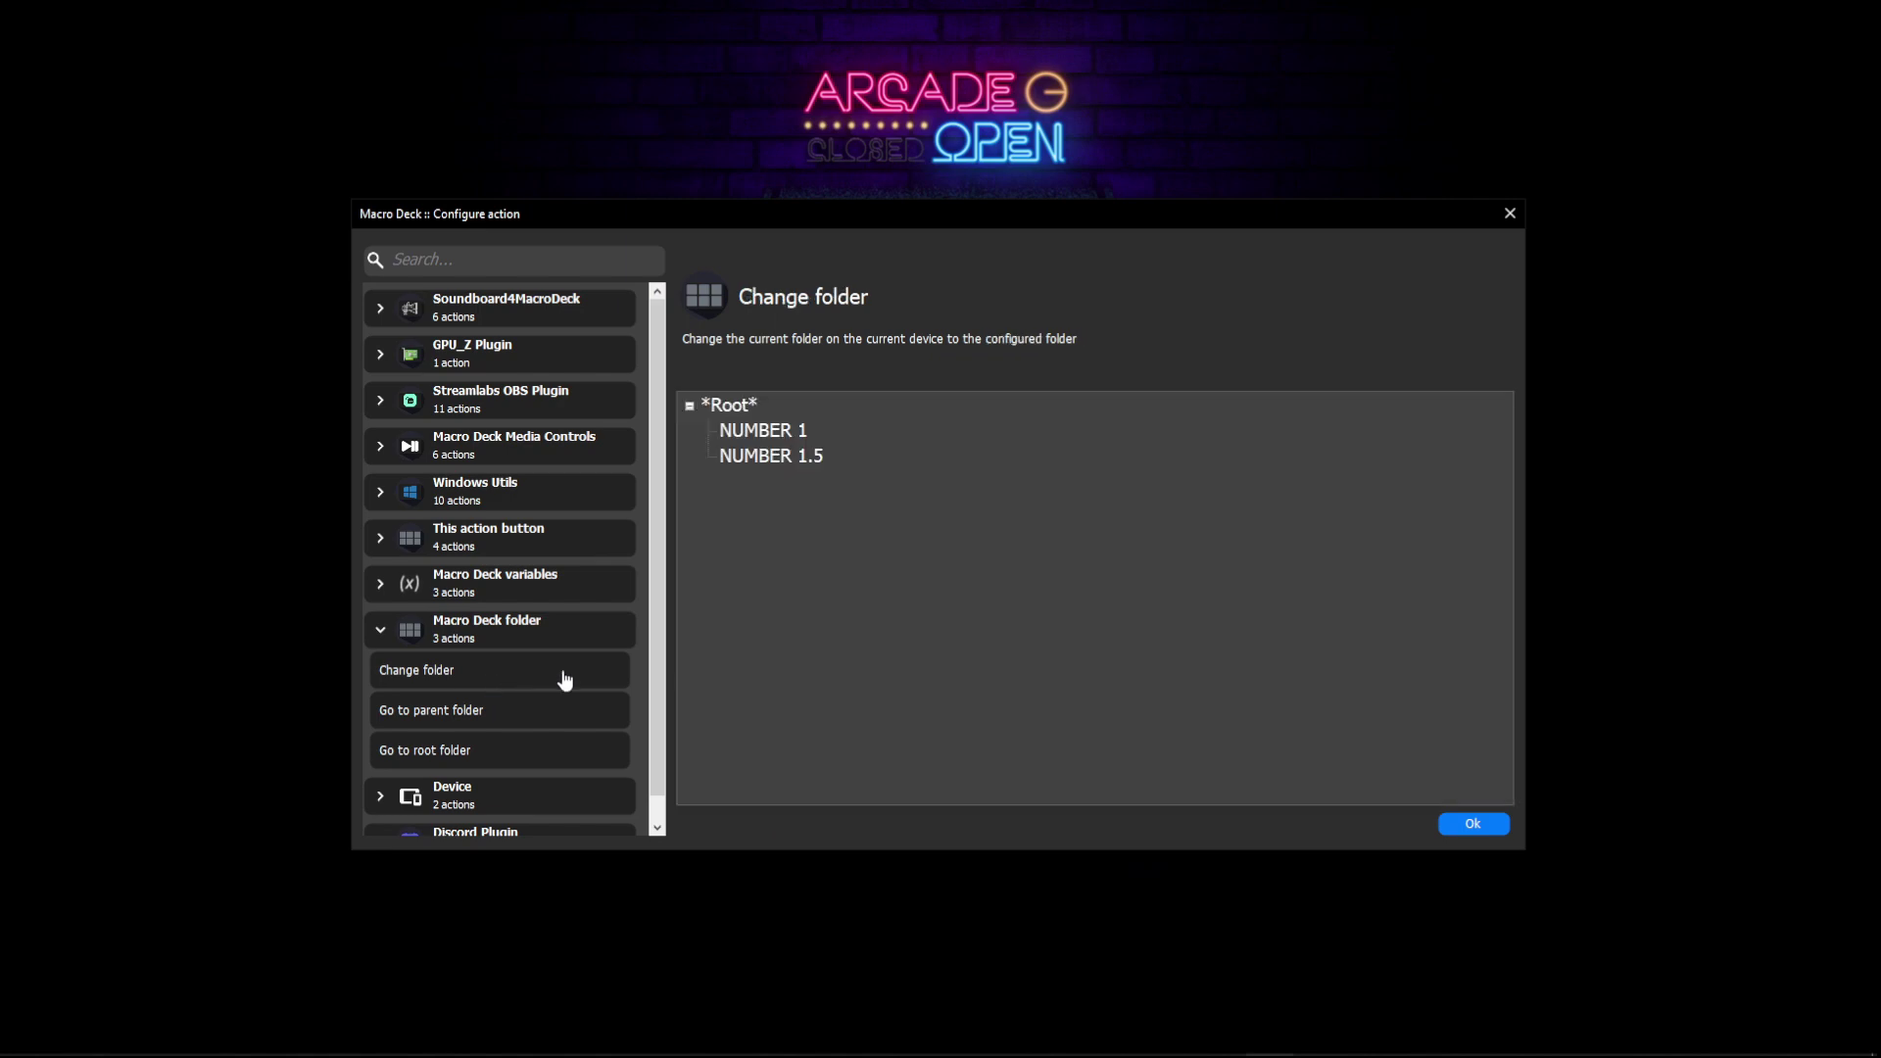
left_click(798, 431)
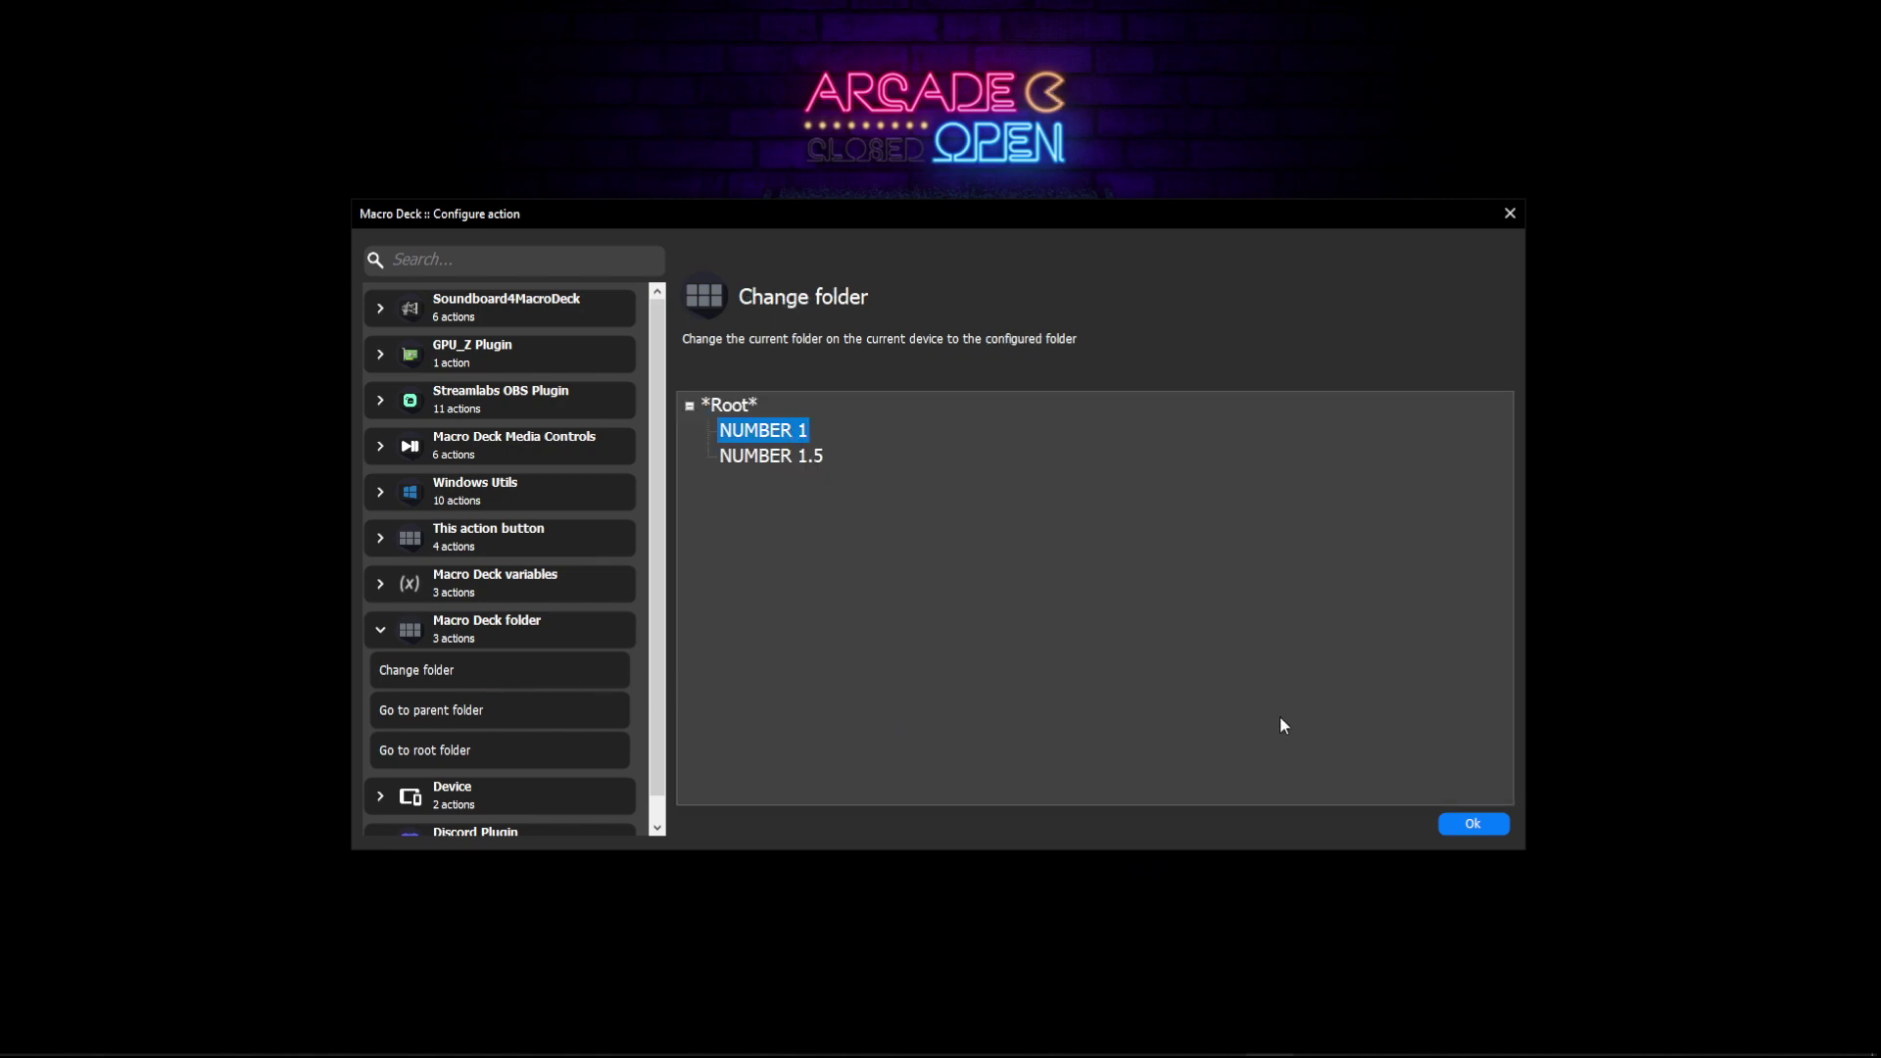
left_click(1460, 827)
left_click(1361, 834)
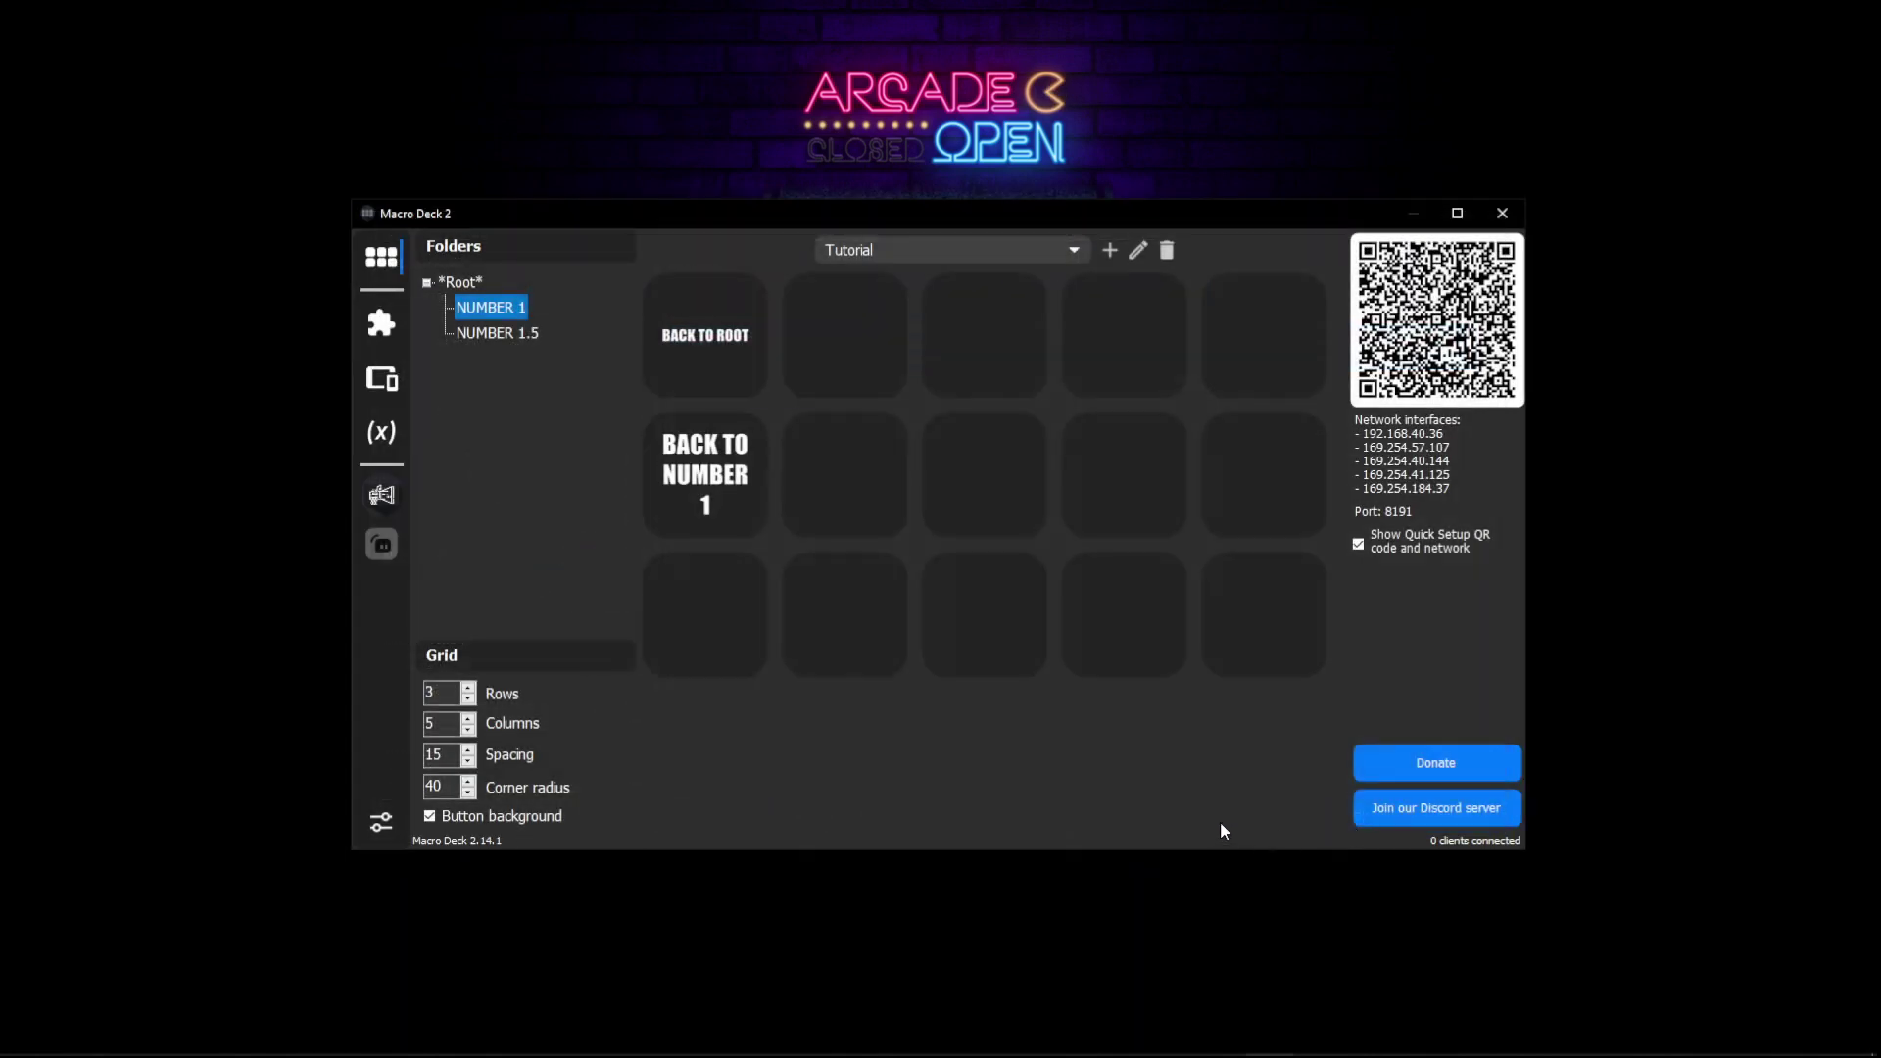
Step: Test the BACK TO NUMBER 1 button with a simulated "On press" and return to the NUMBER 1.5 folder through its button
right_click(705, 476)
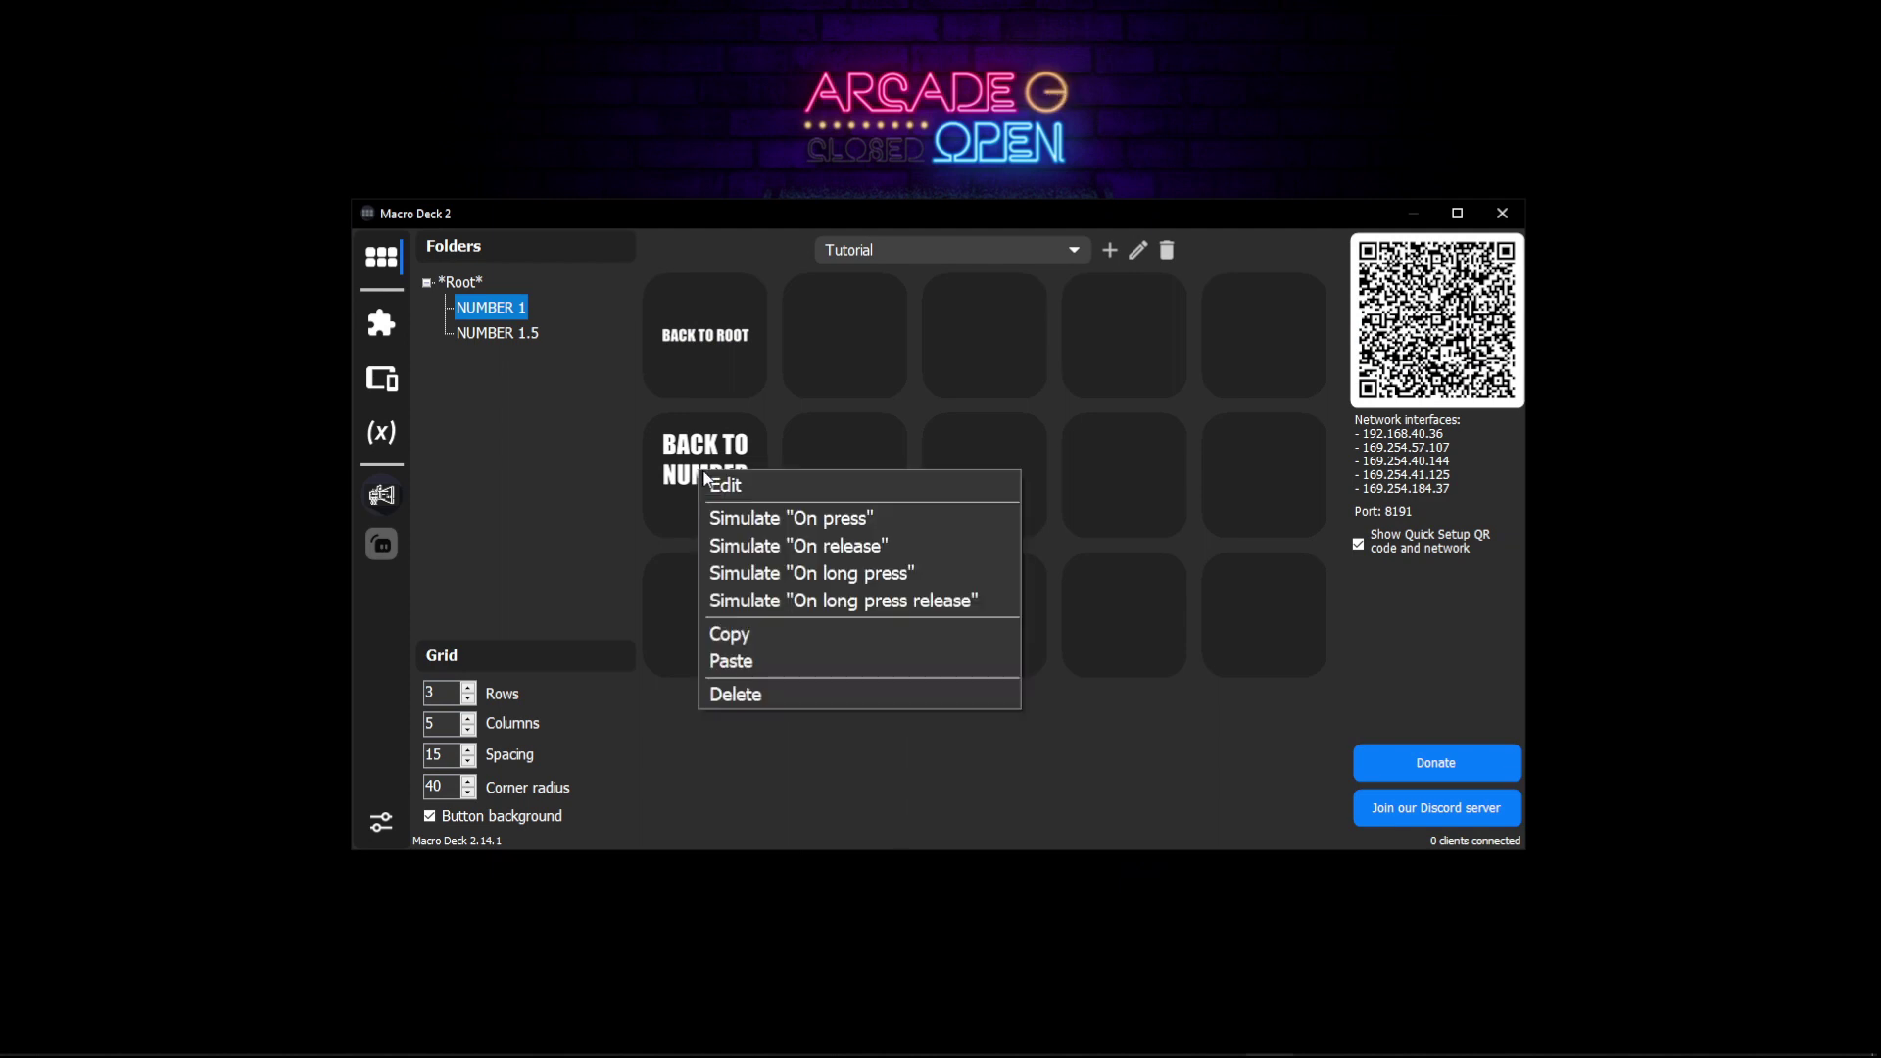
left_click(804, 518)
right_click(1289, 630)
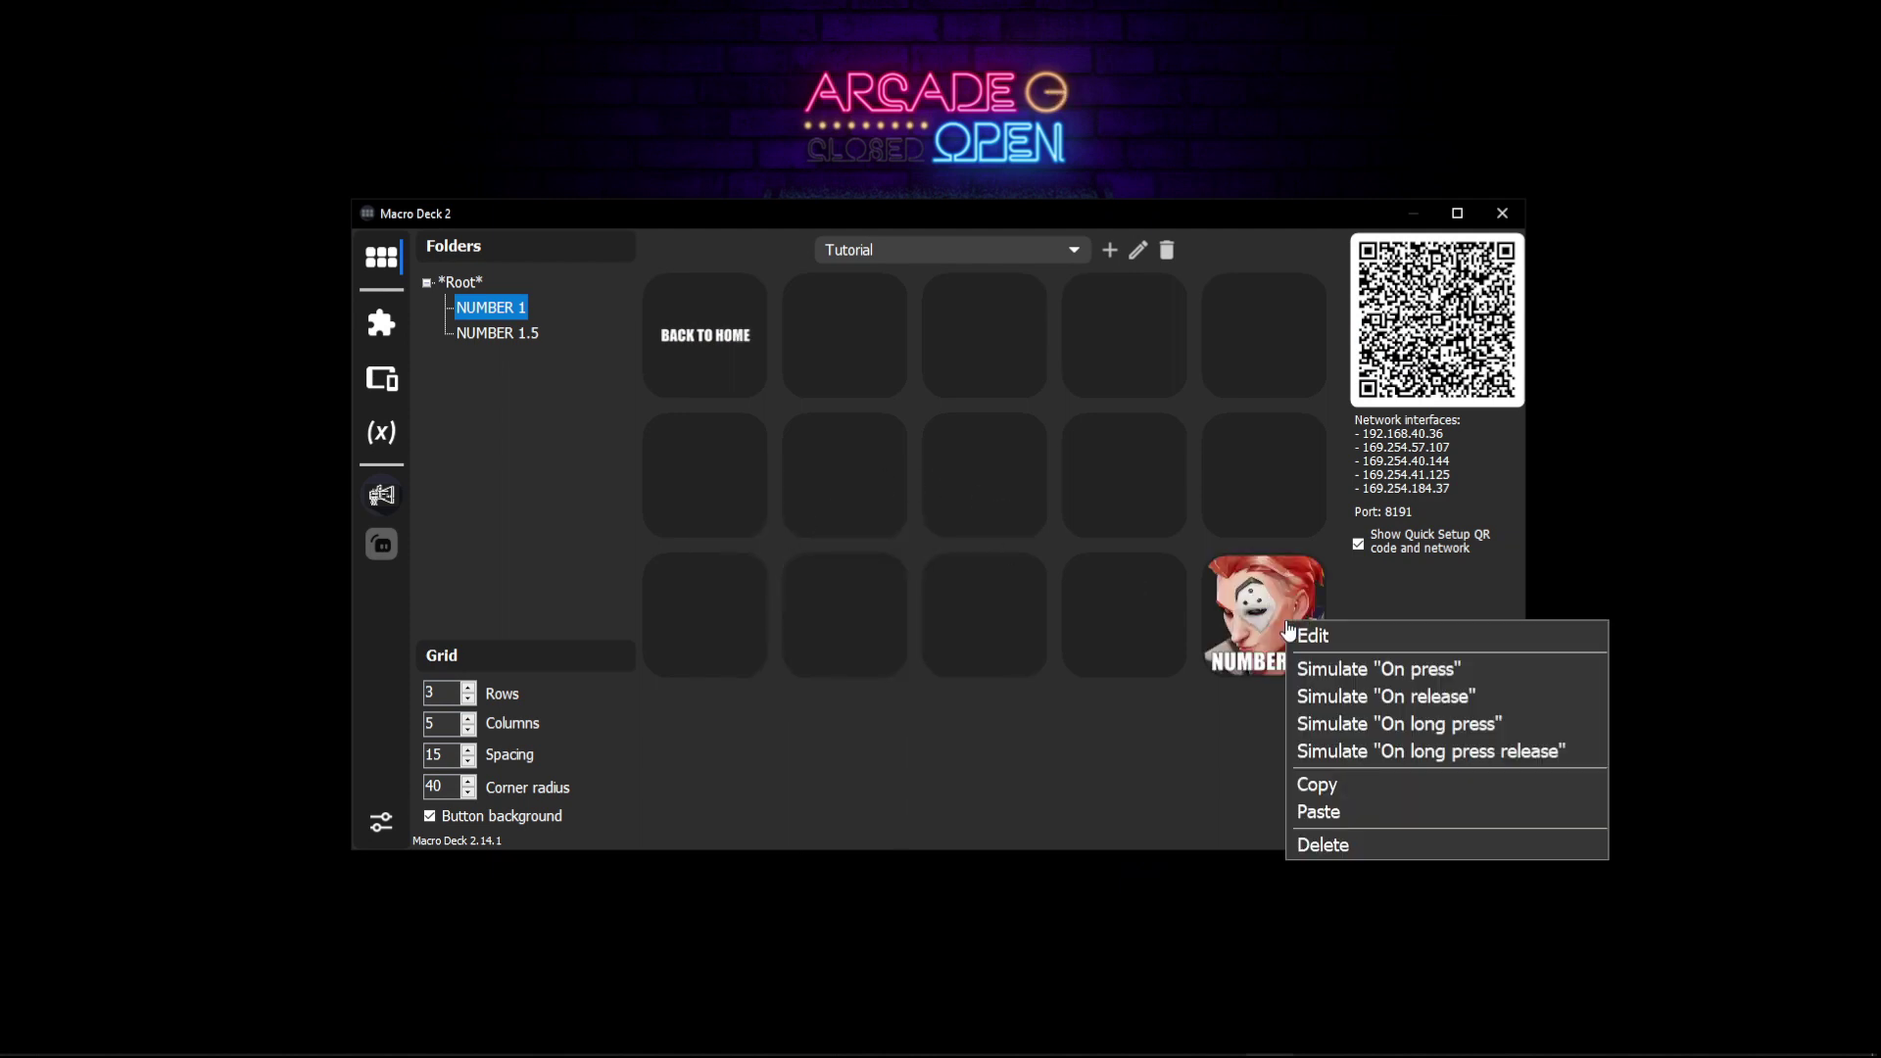
left_click(1322, 669)
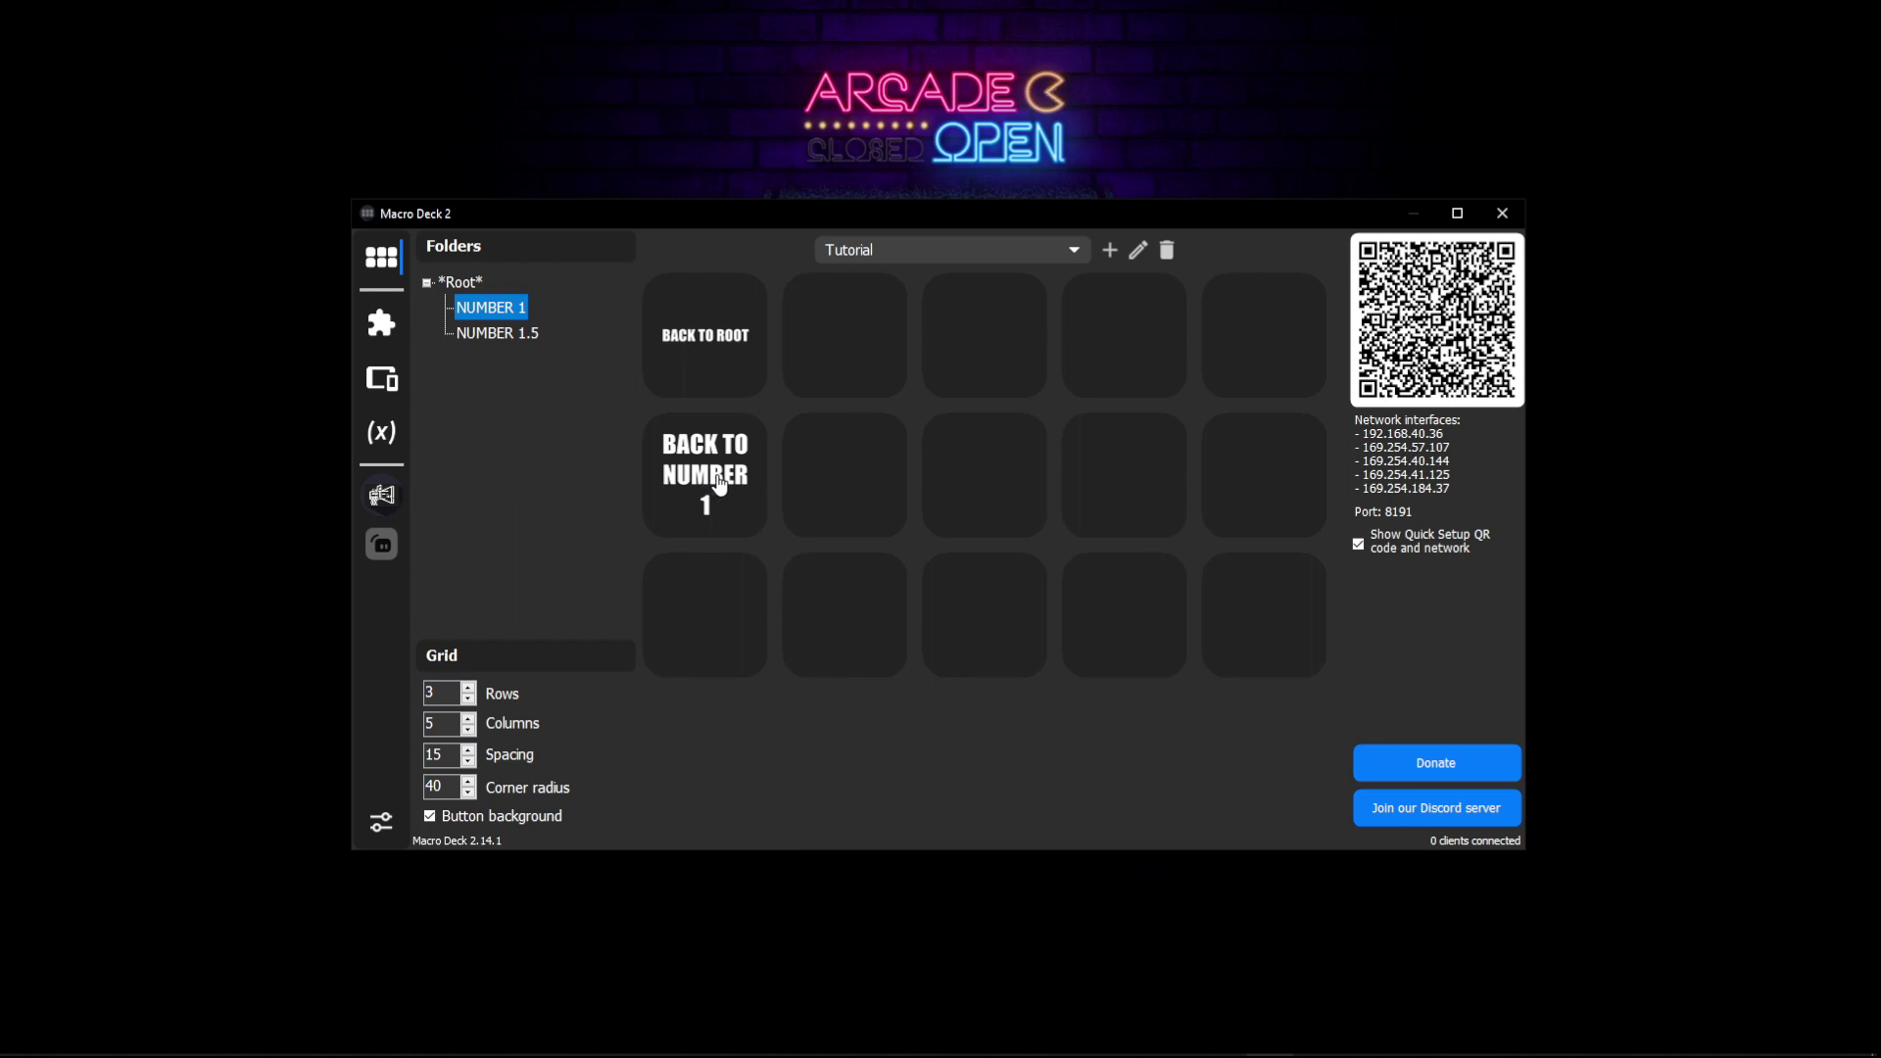
Step: Delete the BACK TO ROOT button from the first slot of the NUMBER 1.5 folder
right_click(678, 356)
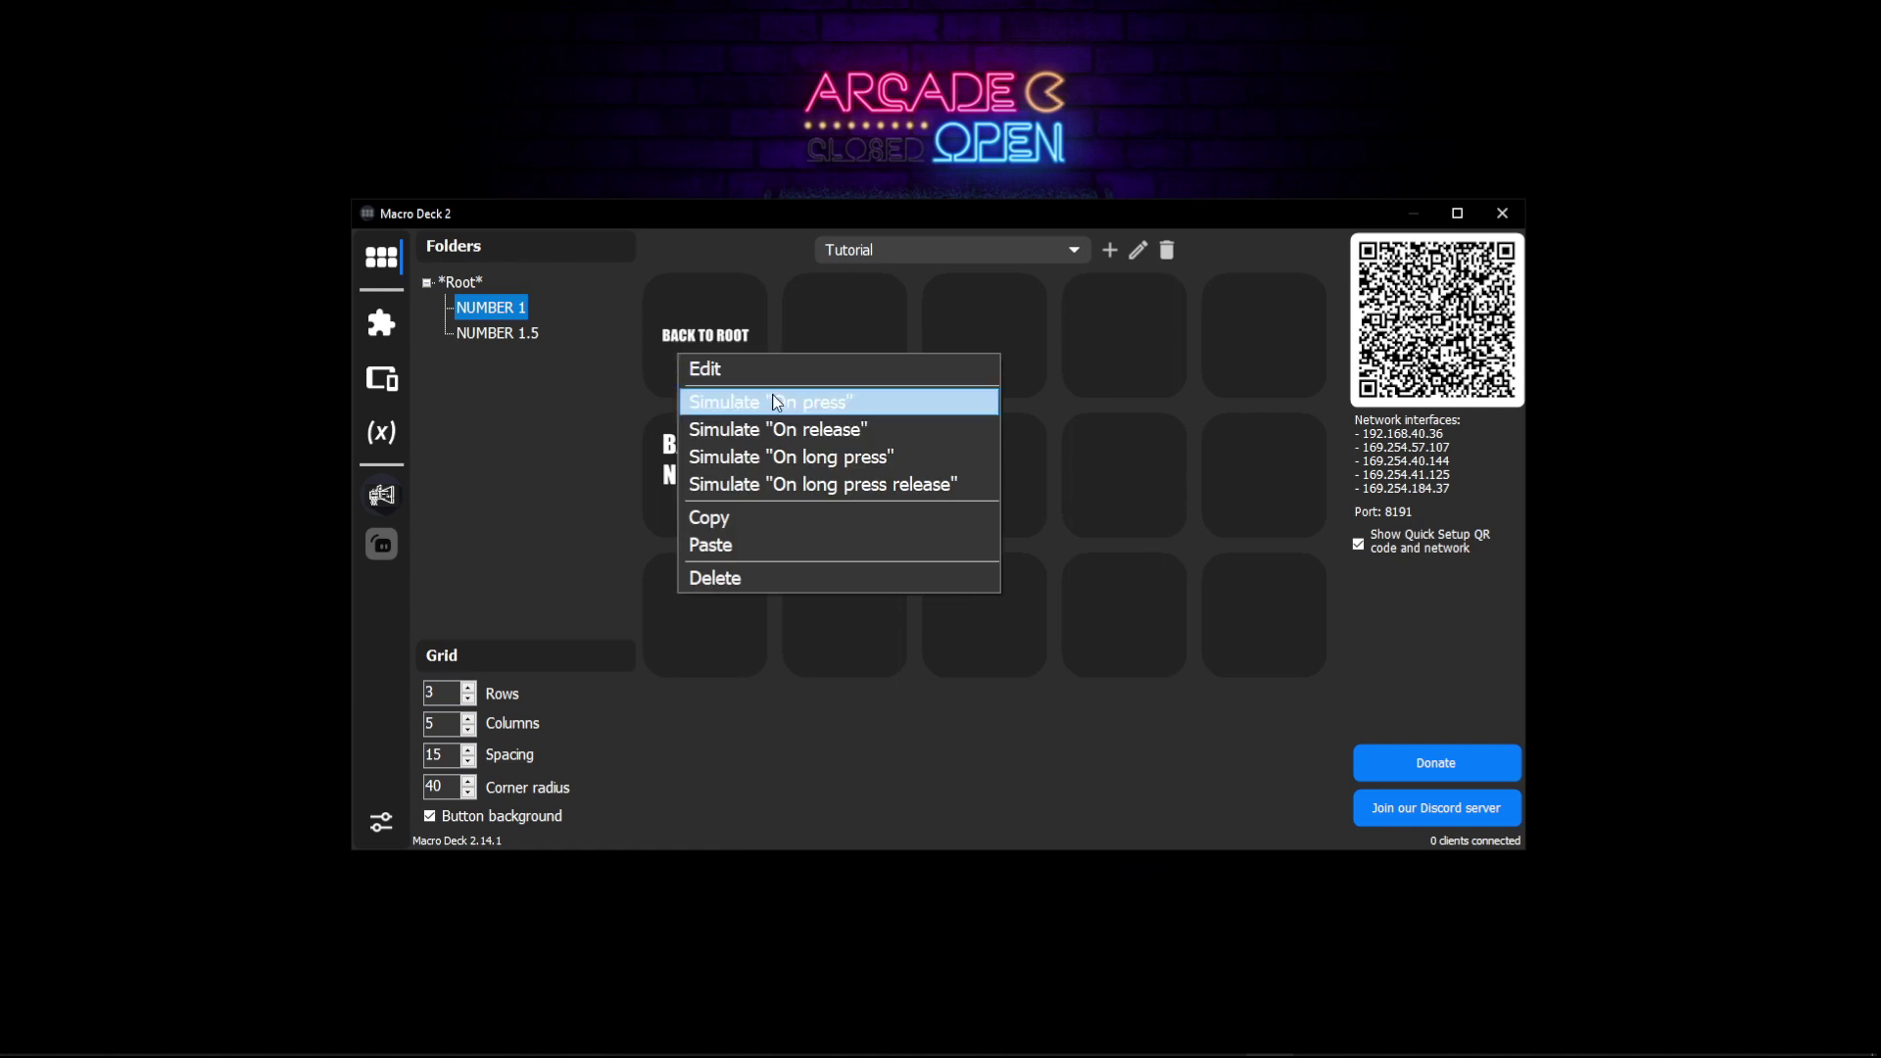
left_click(836, 344)
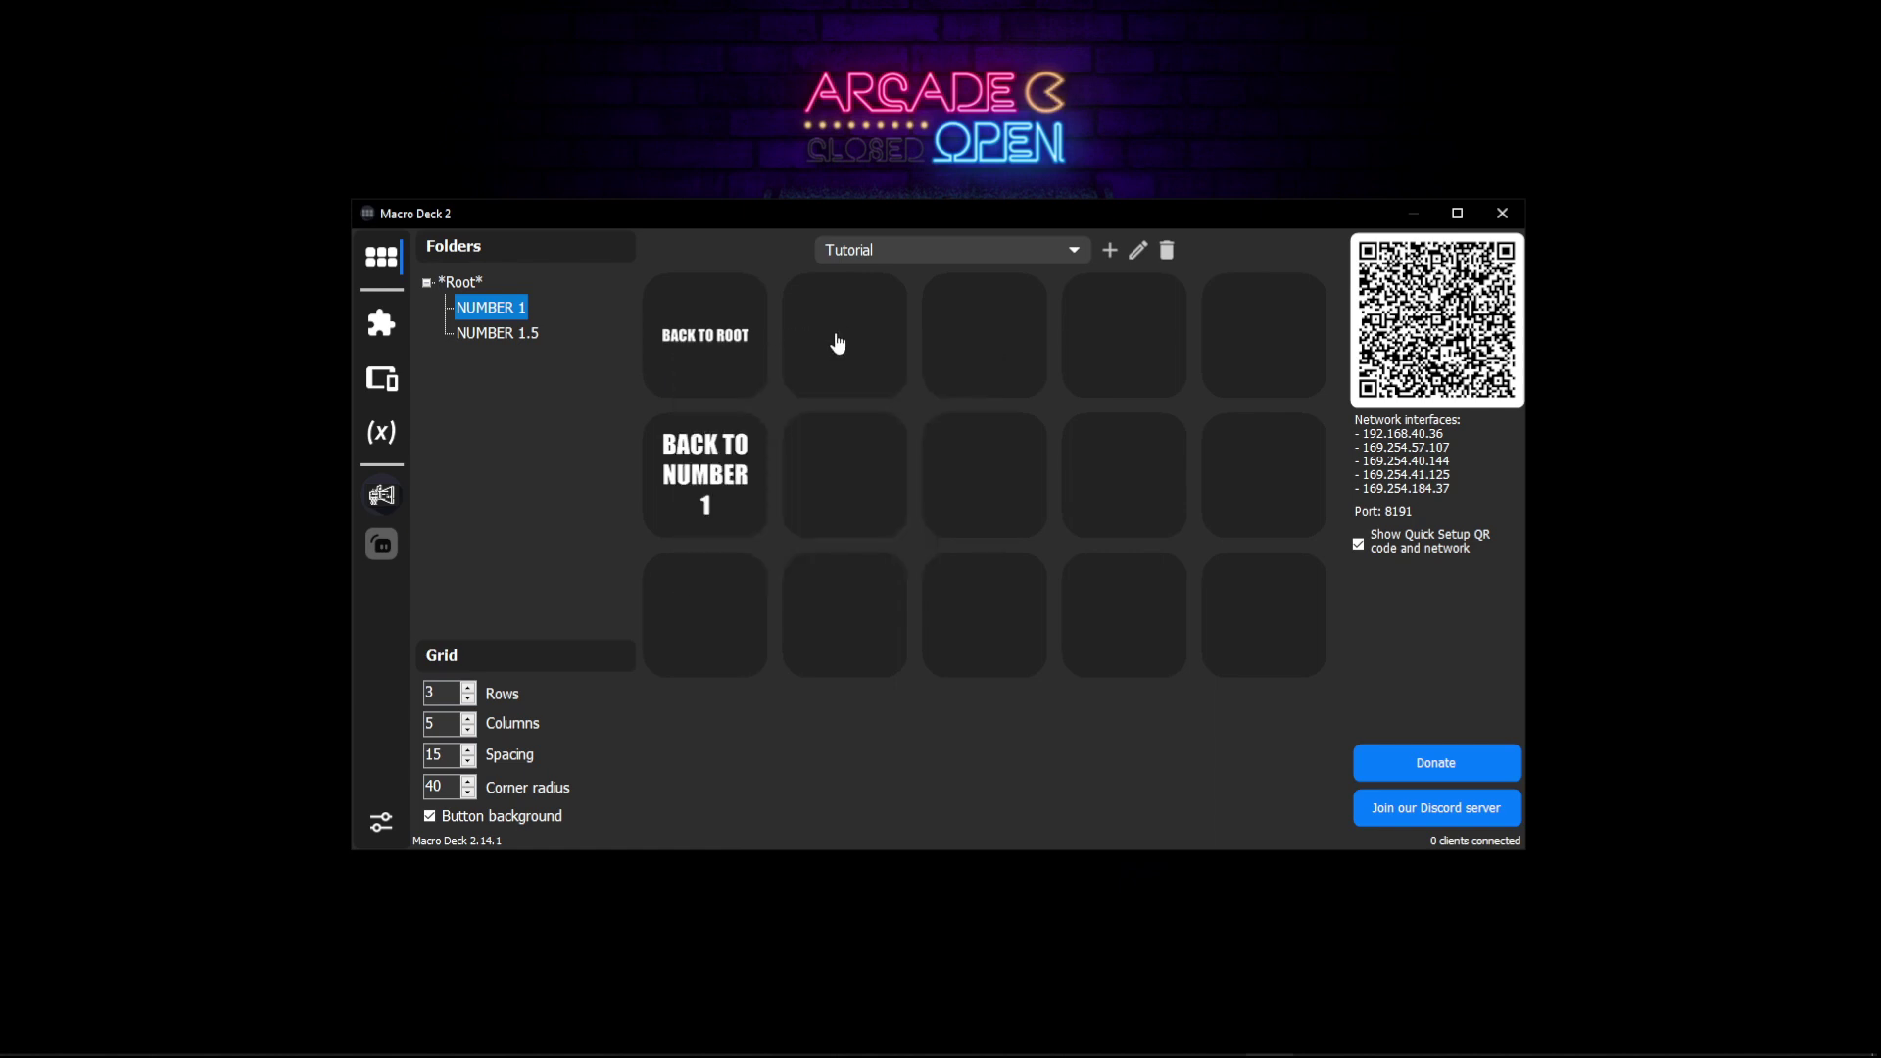
right_click(727, 359)
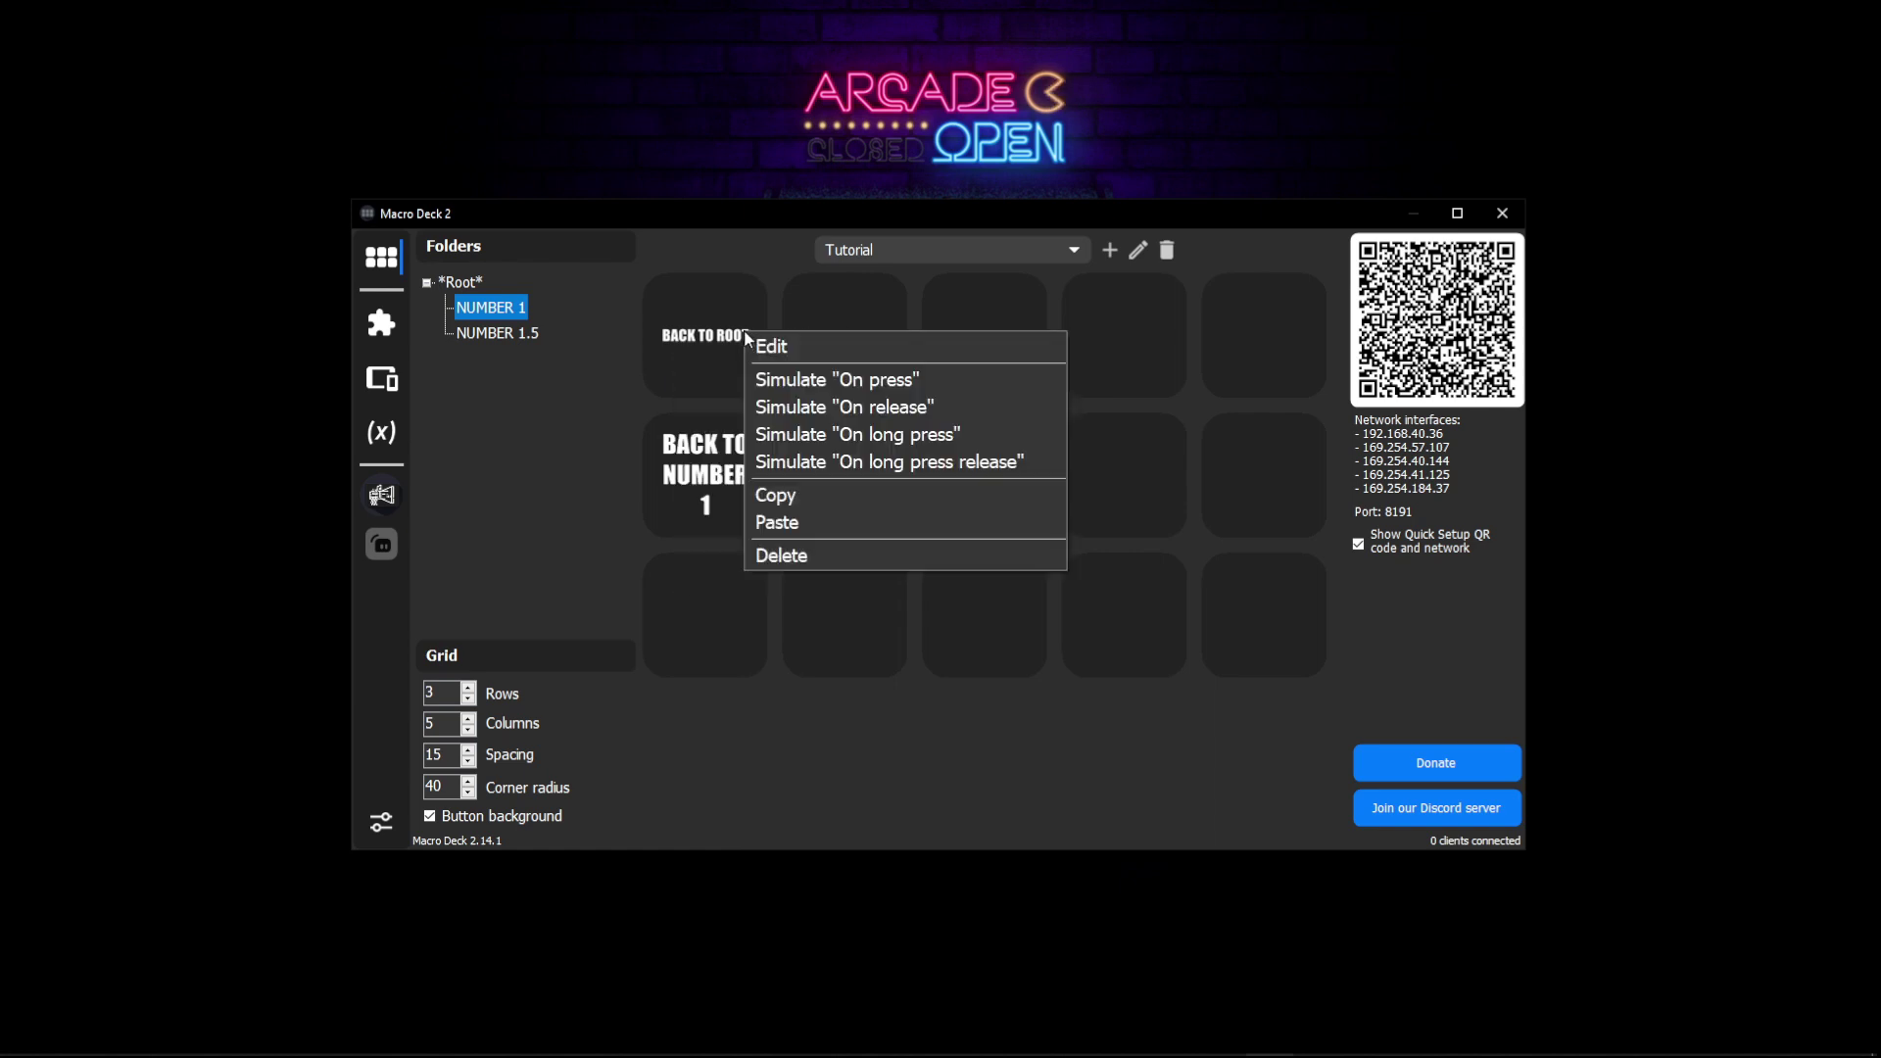
left_click(805, 554)
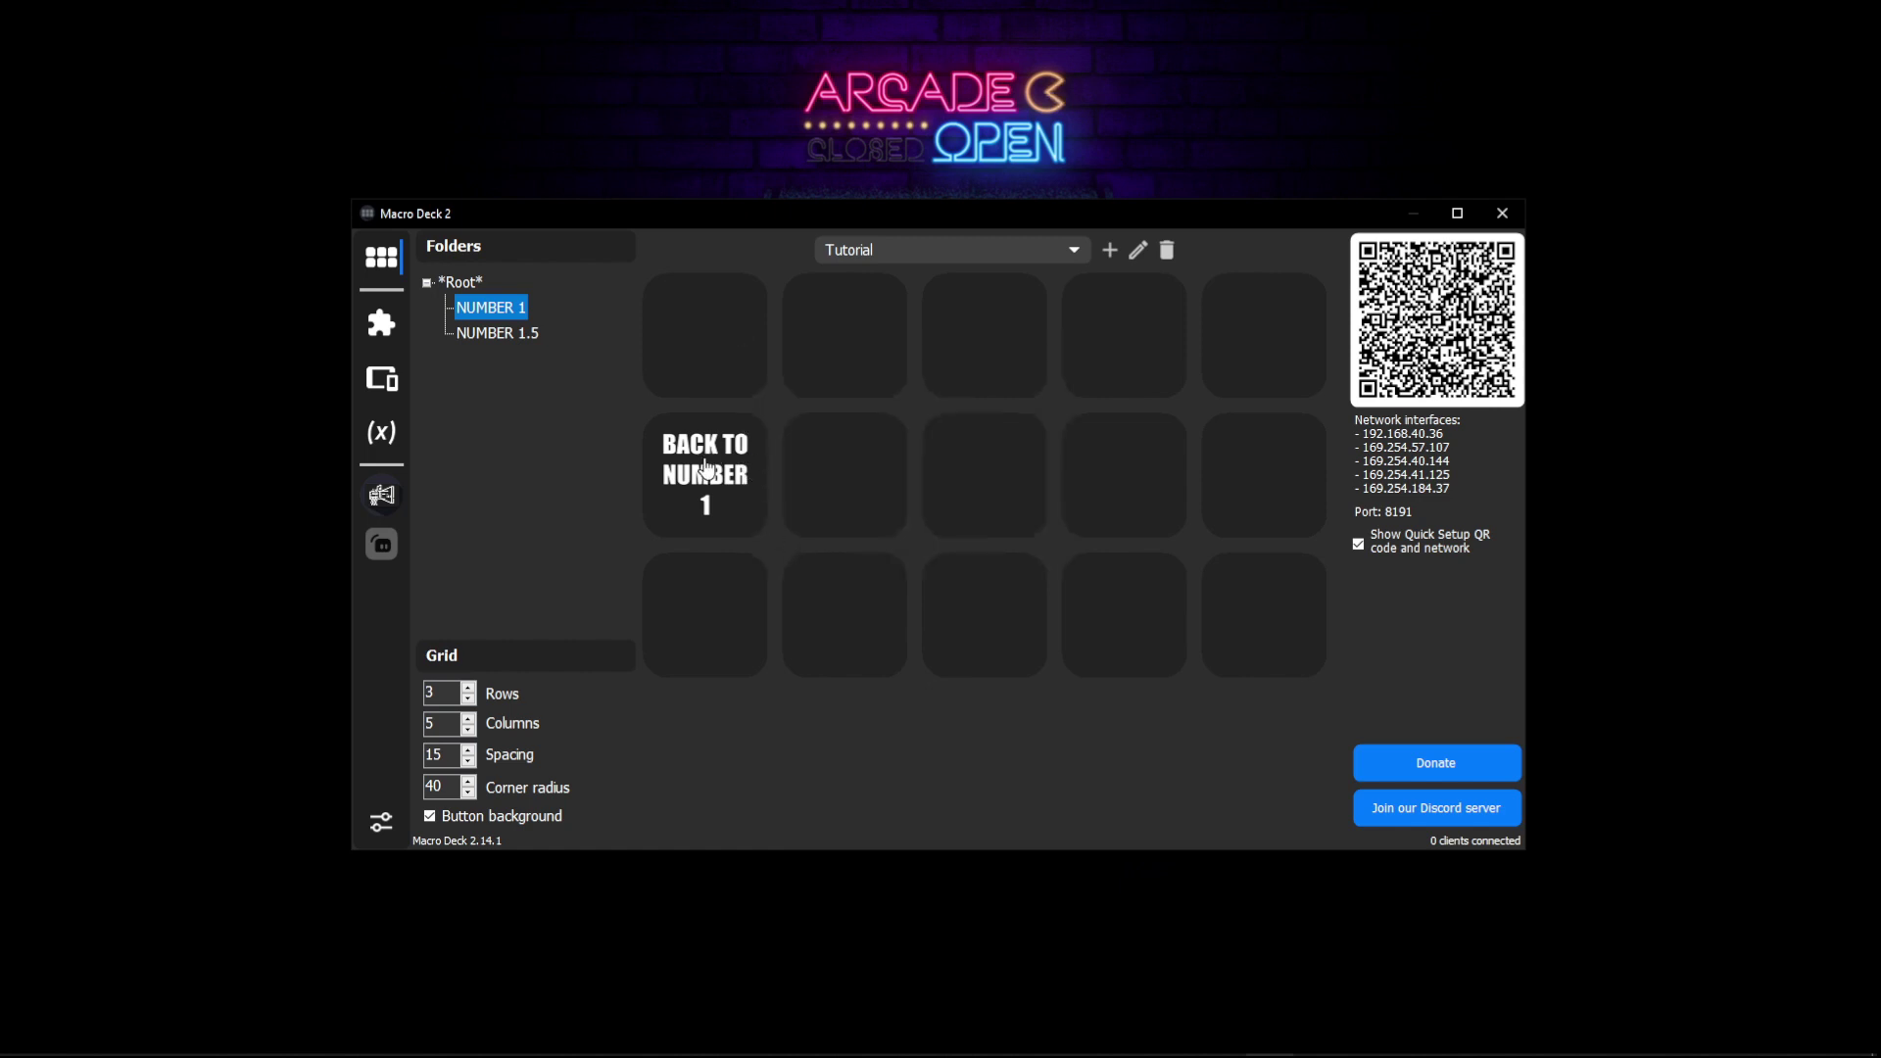
Step: Move the BACK TO NUMBER 1 button to the first slot of the NUMBER 1.5 folder by copying it and deleting the original
right_click(701, 458)
left_click(763, 622)
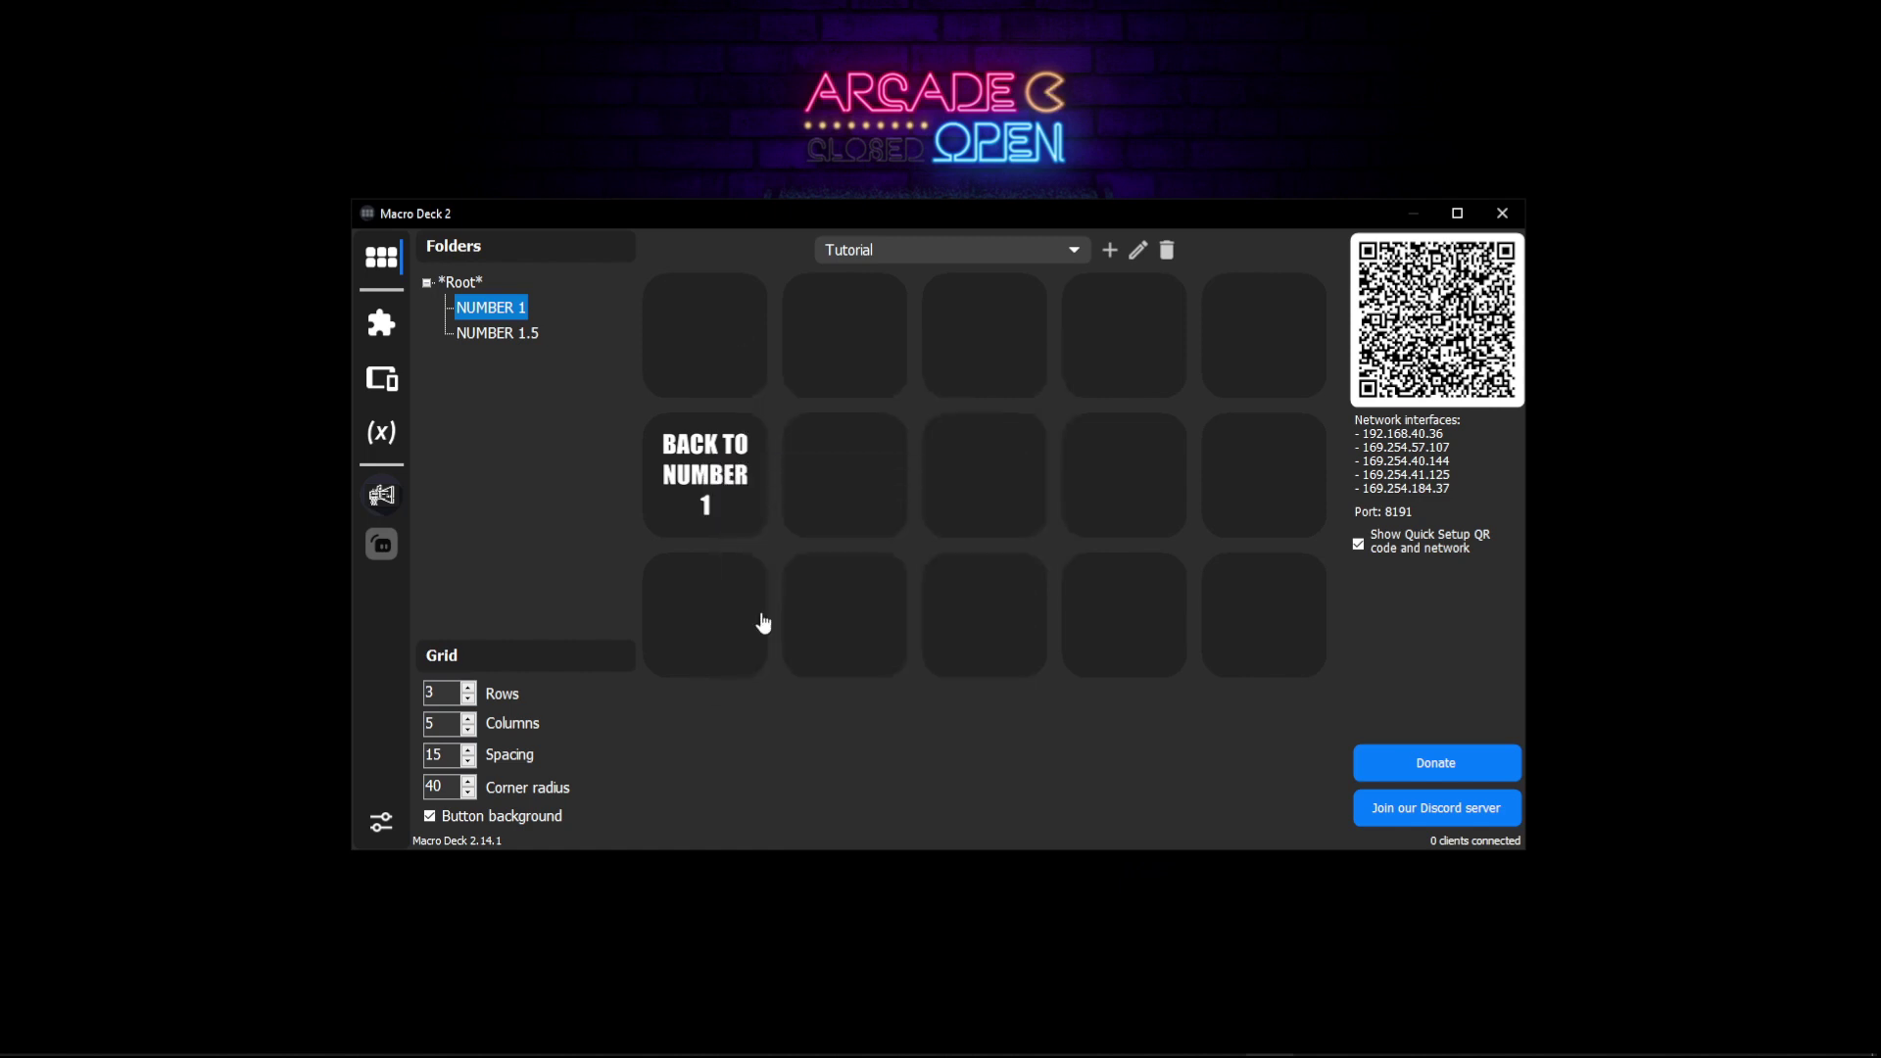
right_click(686, 333)
left_click(725, 521)
right_click(704, 471)
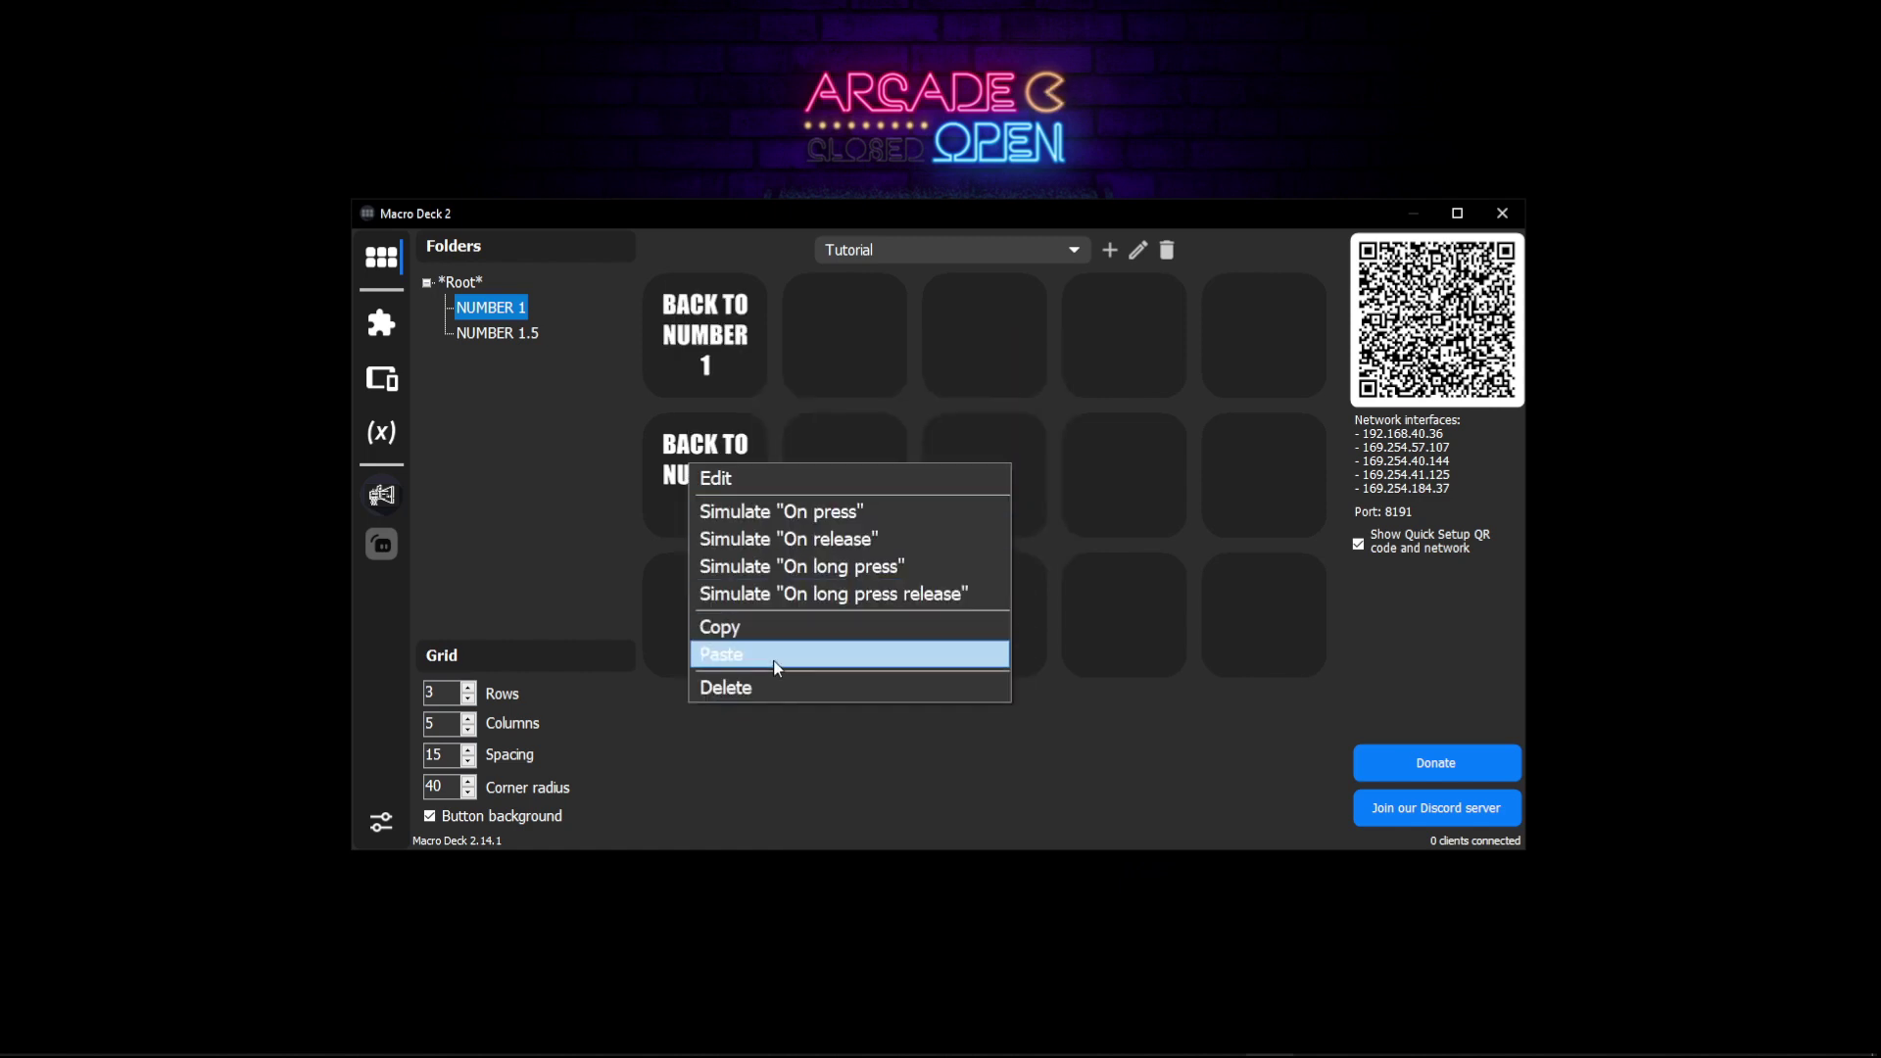
left_click(780, 686)
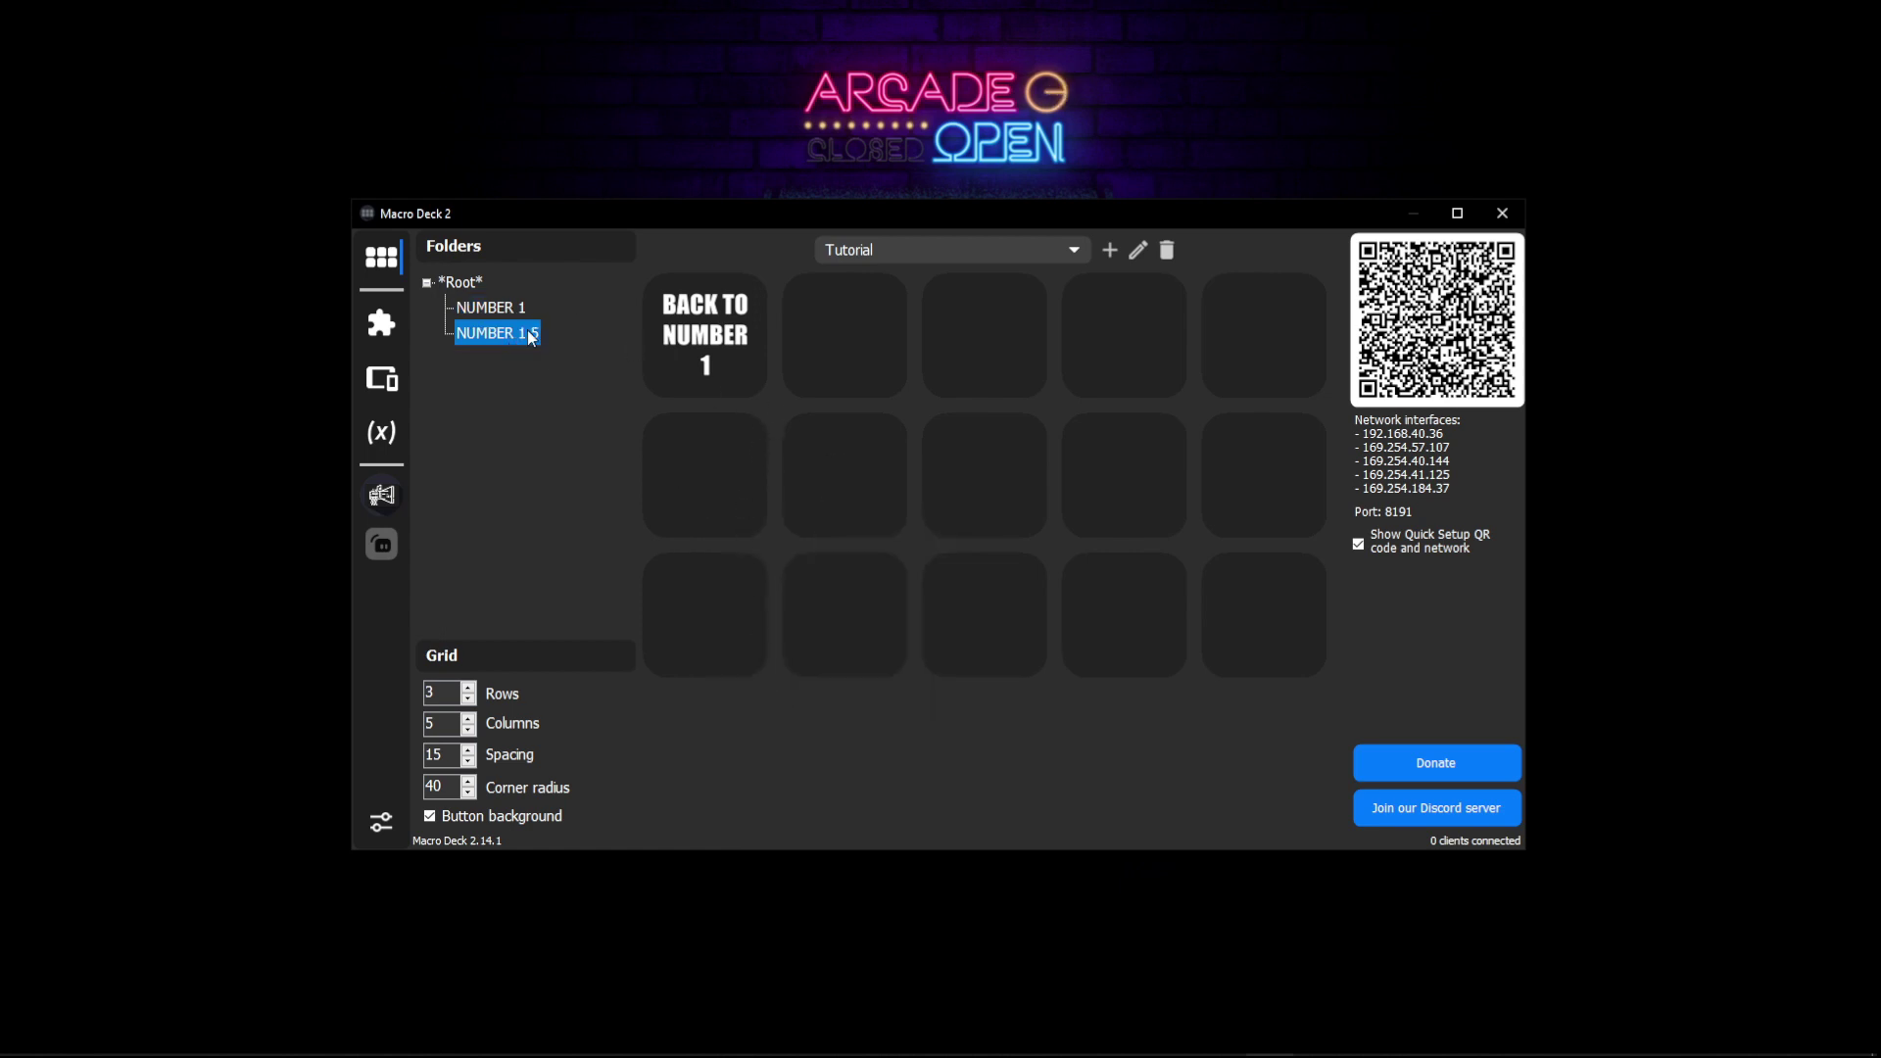
Step: Switch between the NUMBER 1 and NUMBER 1.5 folders and test BACK TO NUMBER 1 and BACK TO HOME with a simulated "On press"
left_click(515, 307)
left_click(498, 333)
right_click(743, 345)
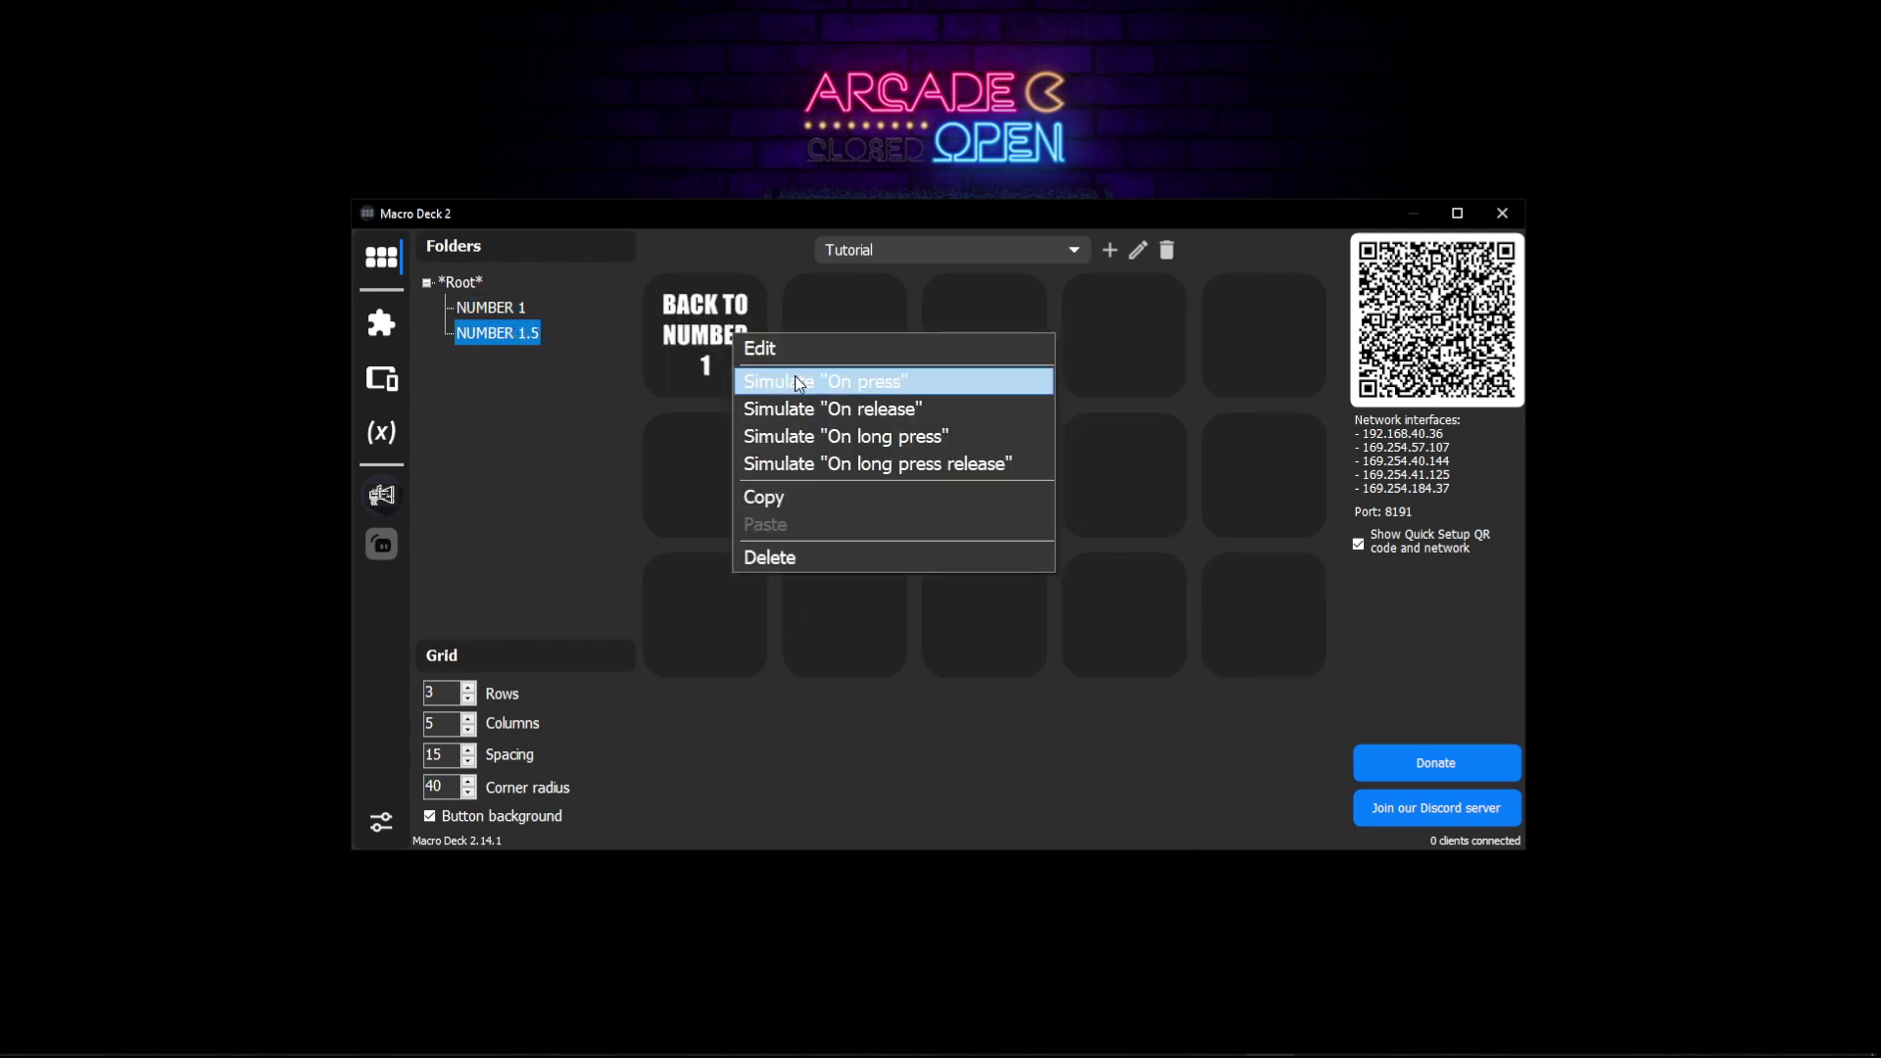
left_click(799, 382)
right_click(728, 364)
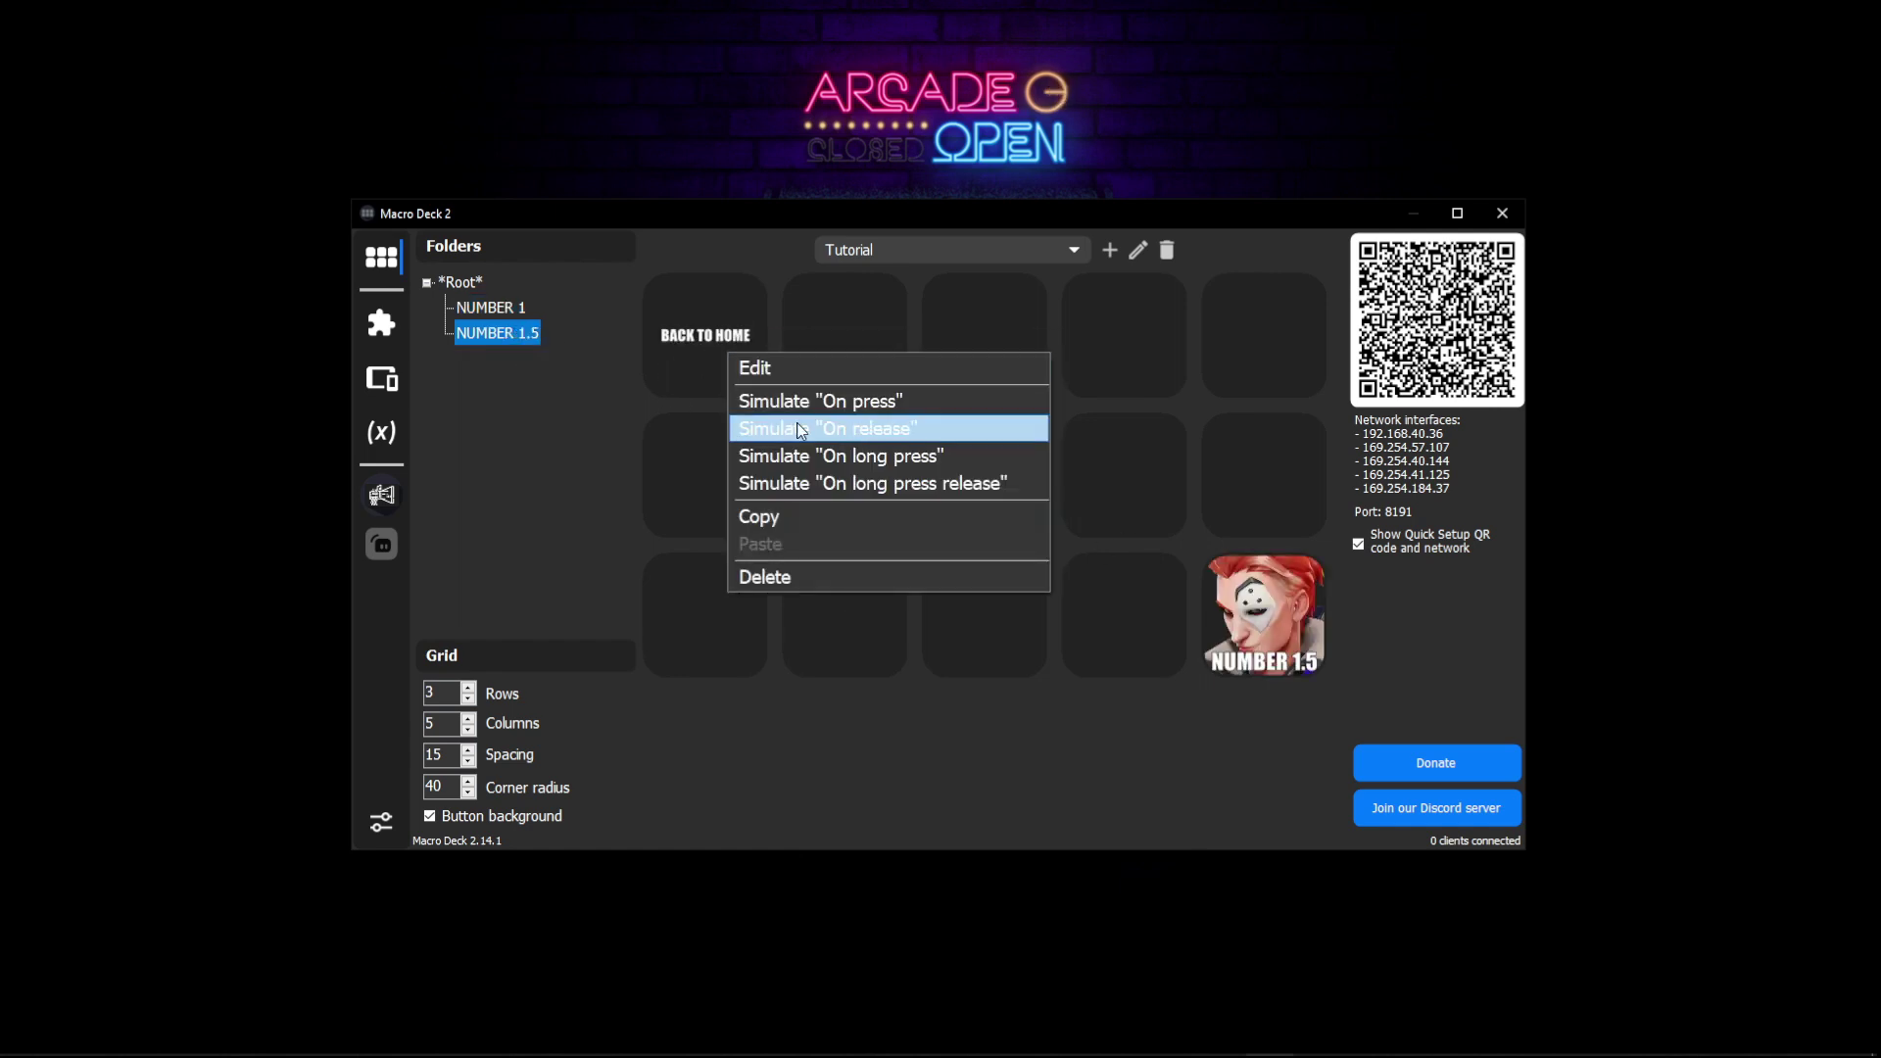
left_click(795, 400)
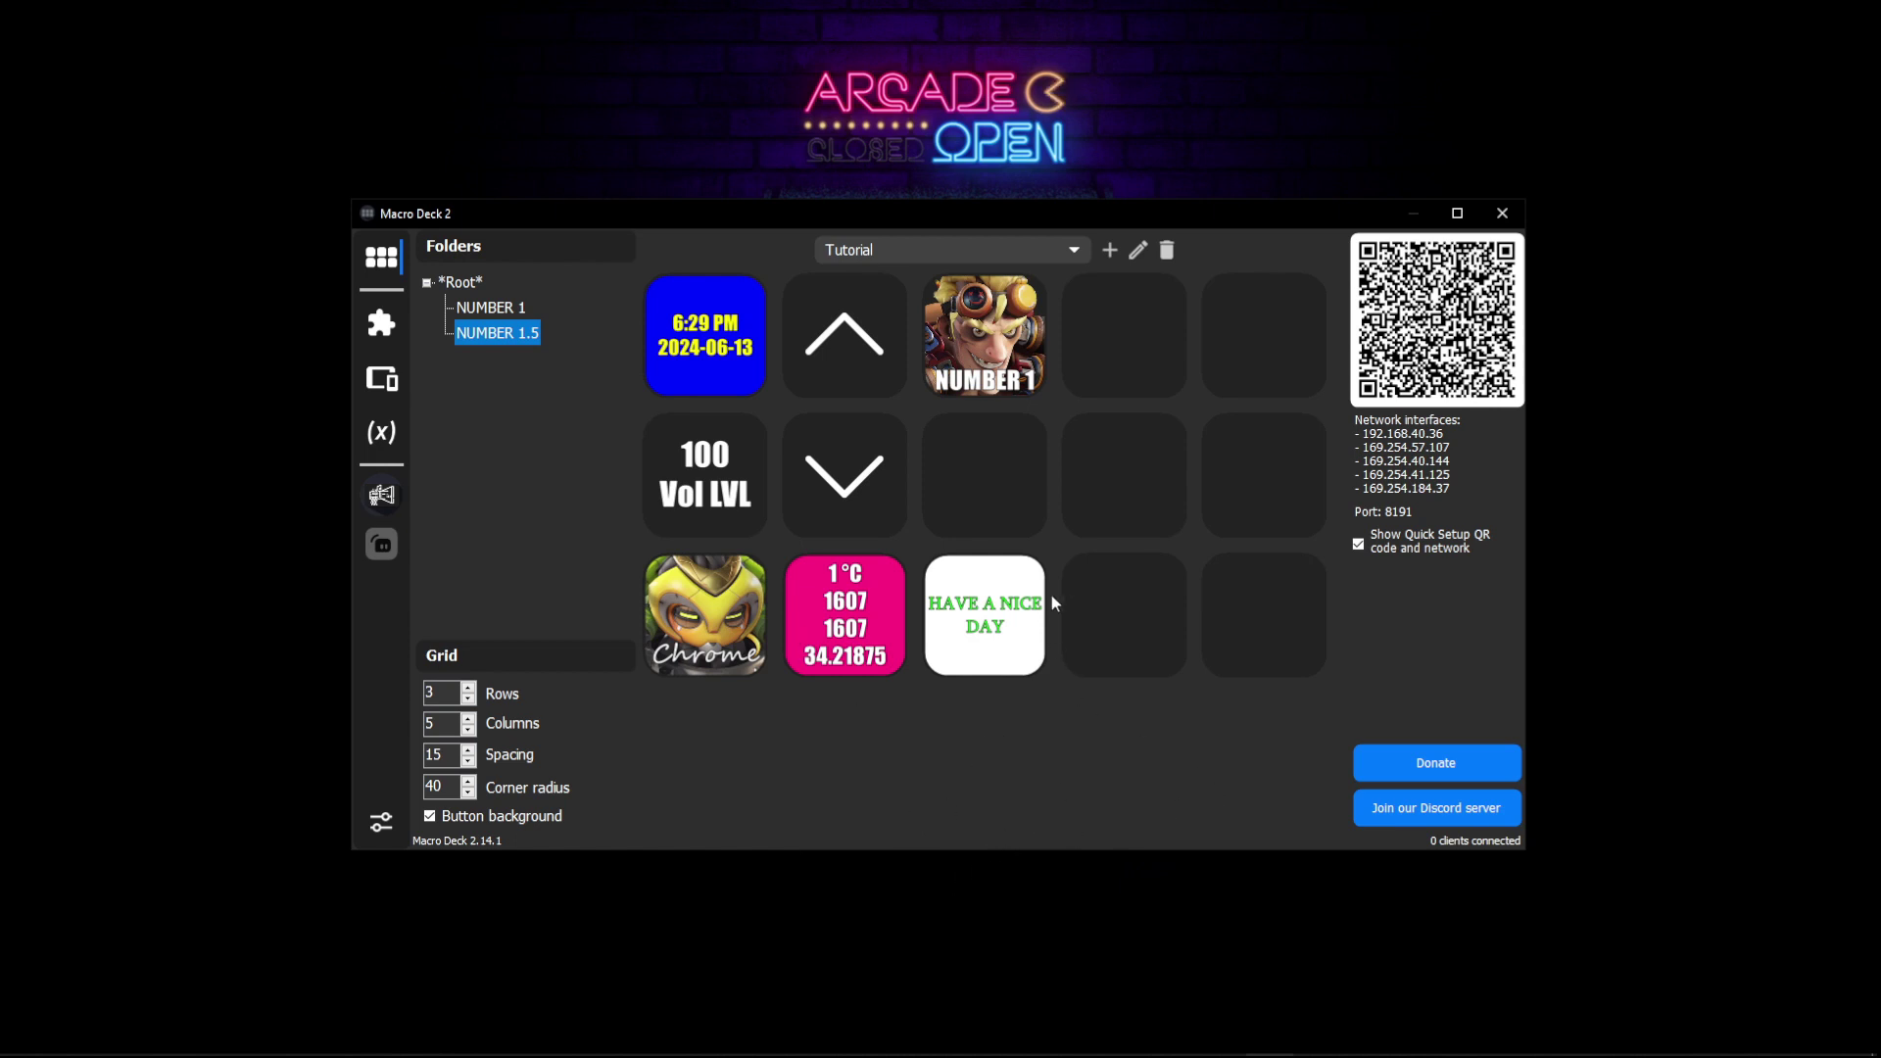
right_click(998, 476)
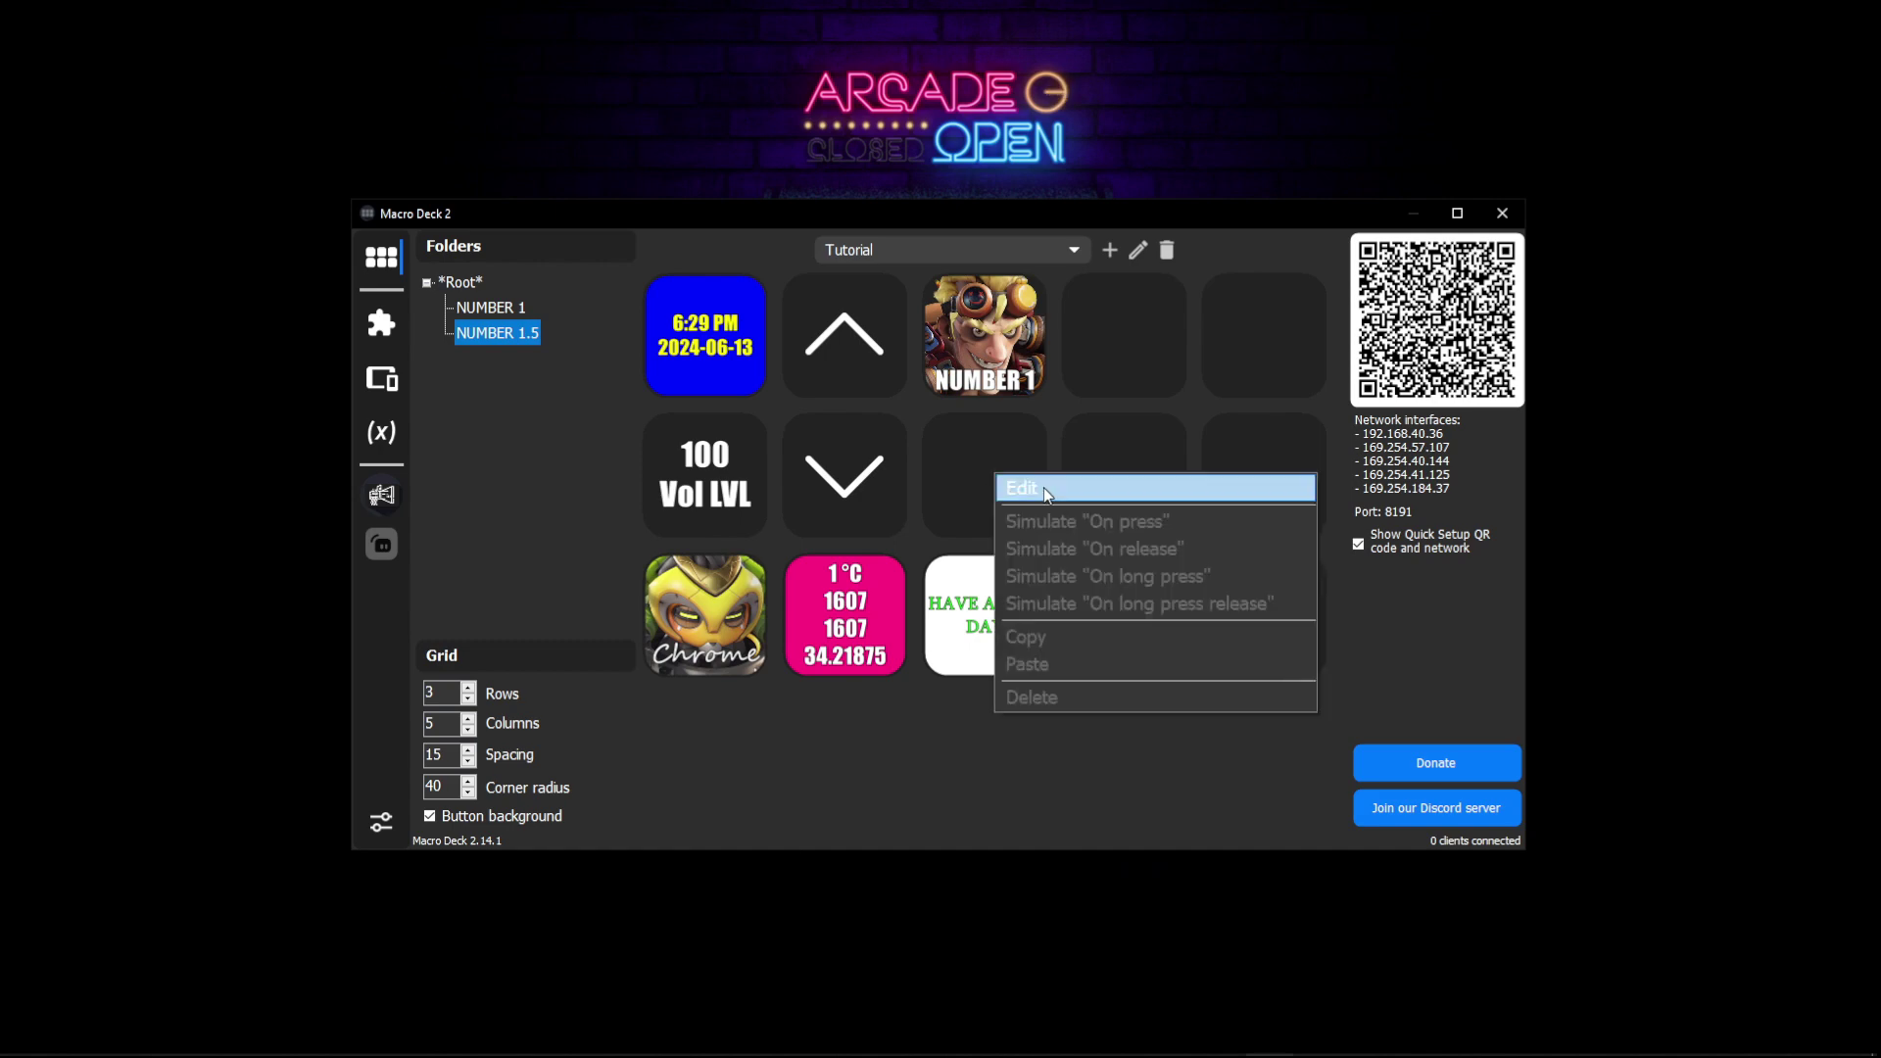
left_click(1045, 487)
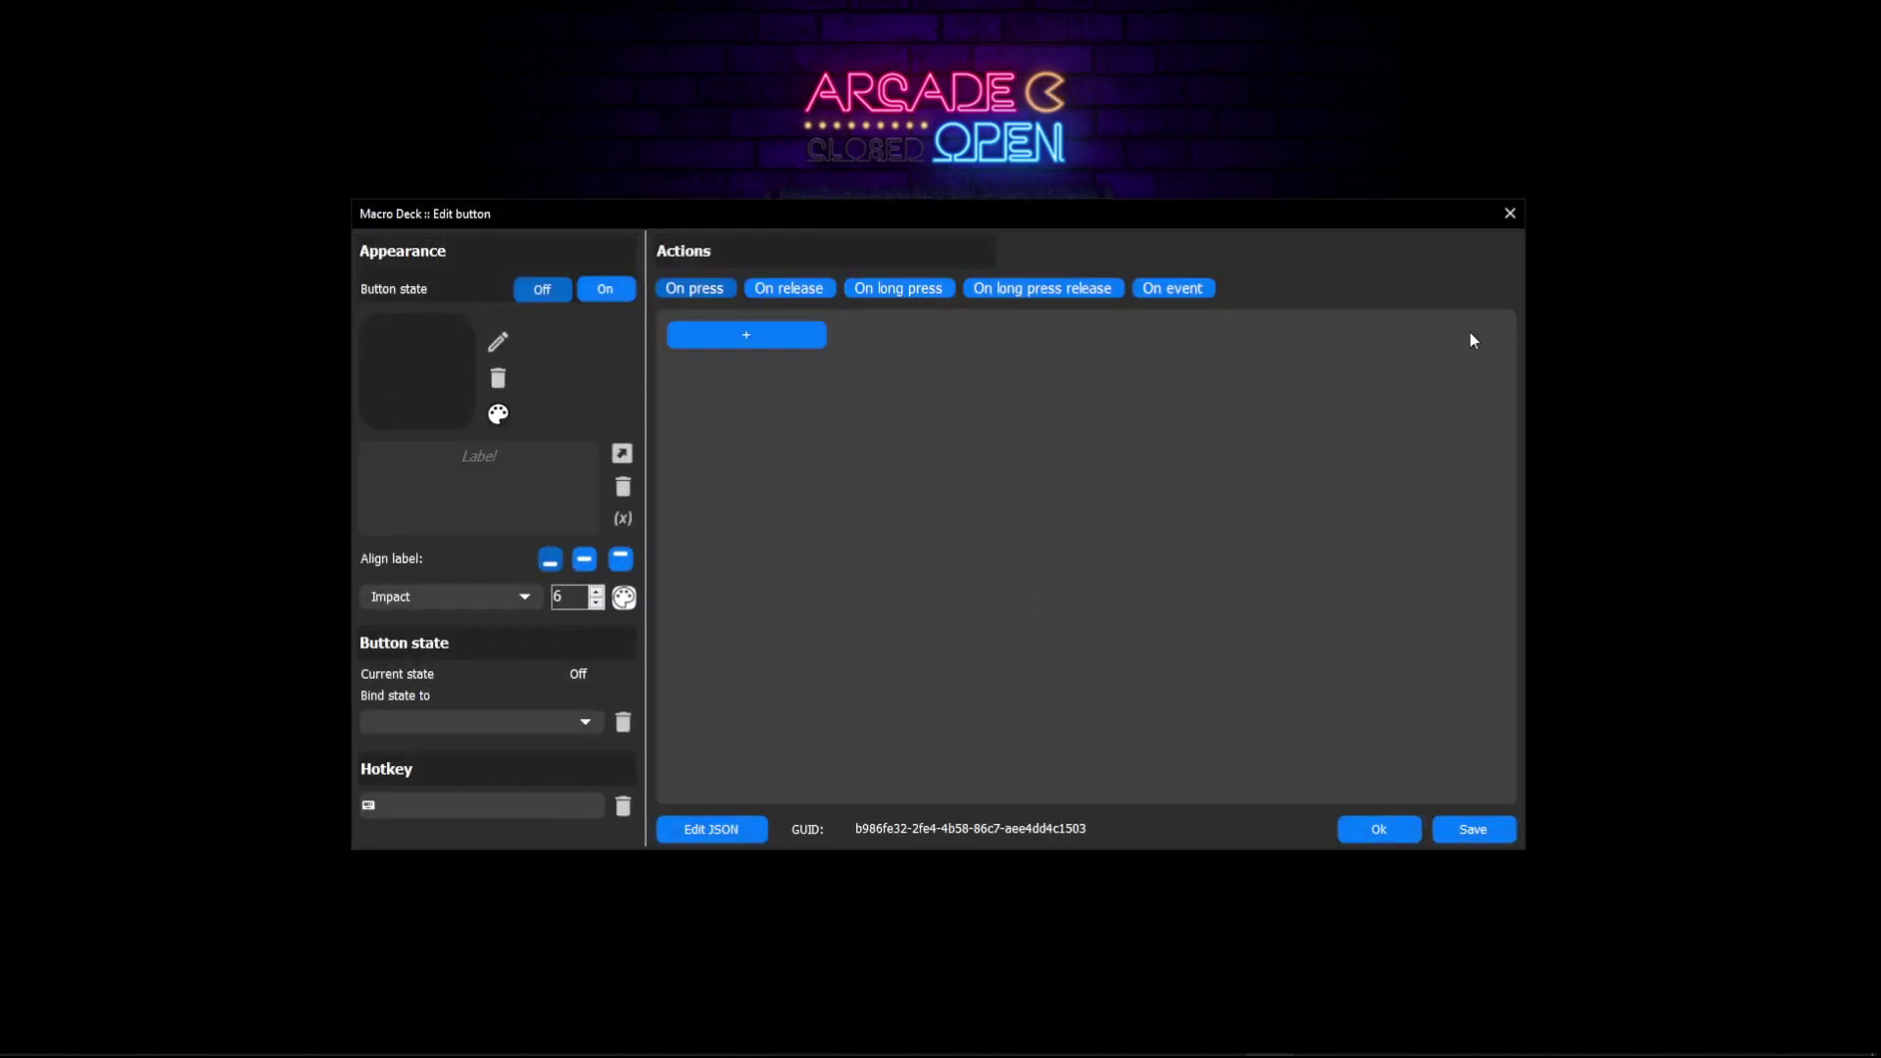
left_click(1509, 214)
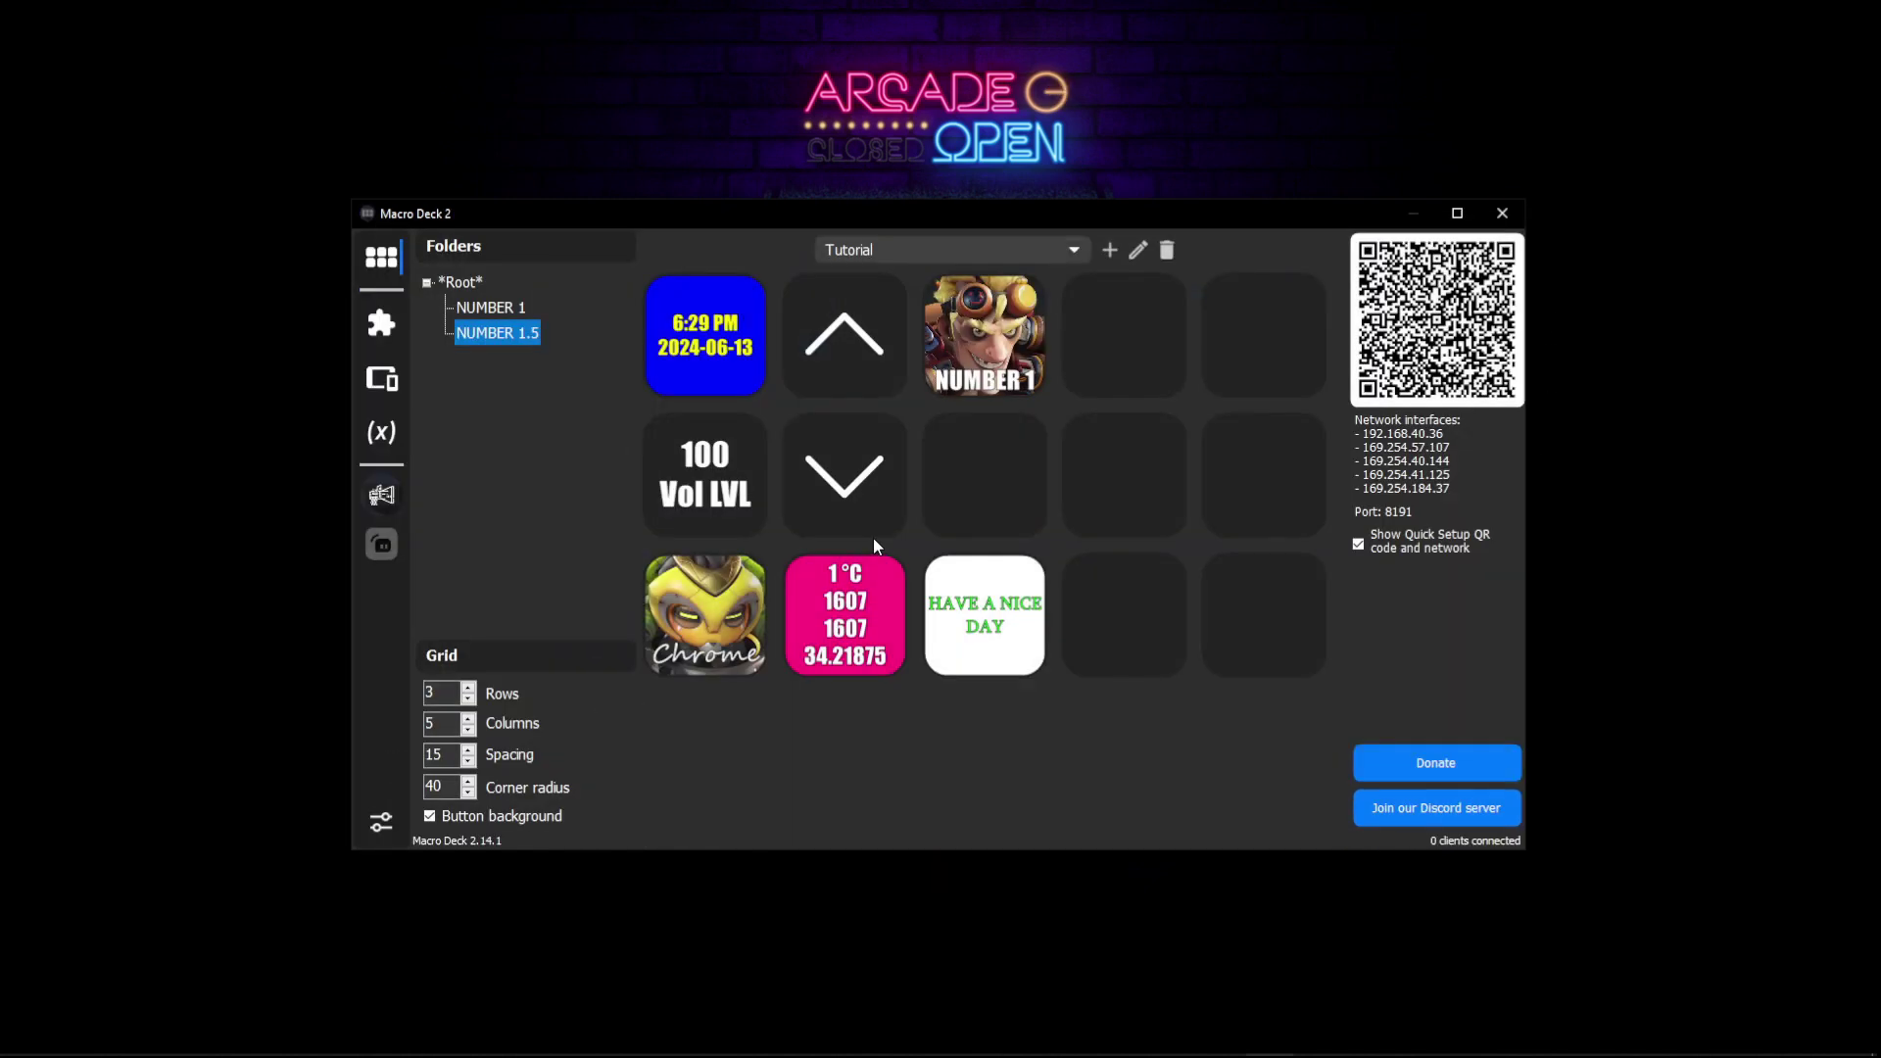
Step: Go into the NUMBER 1.5 folder by simulating "On press" on the NUMBER 1 and NUMBER 1.5 buttons
right_click(960, 355)
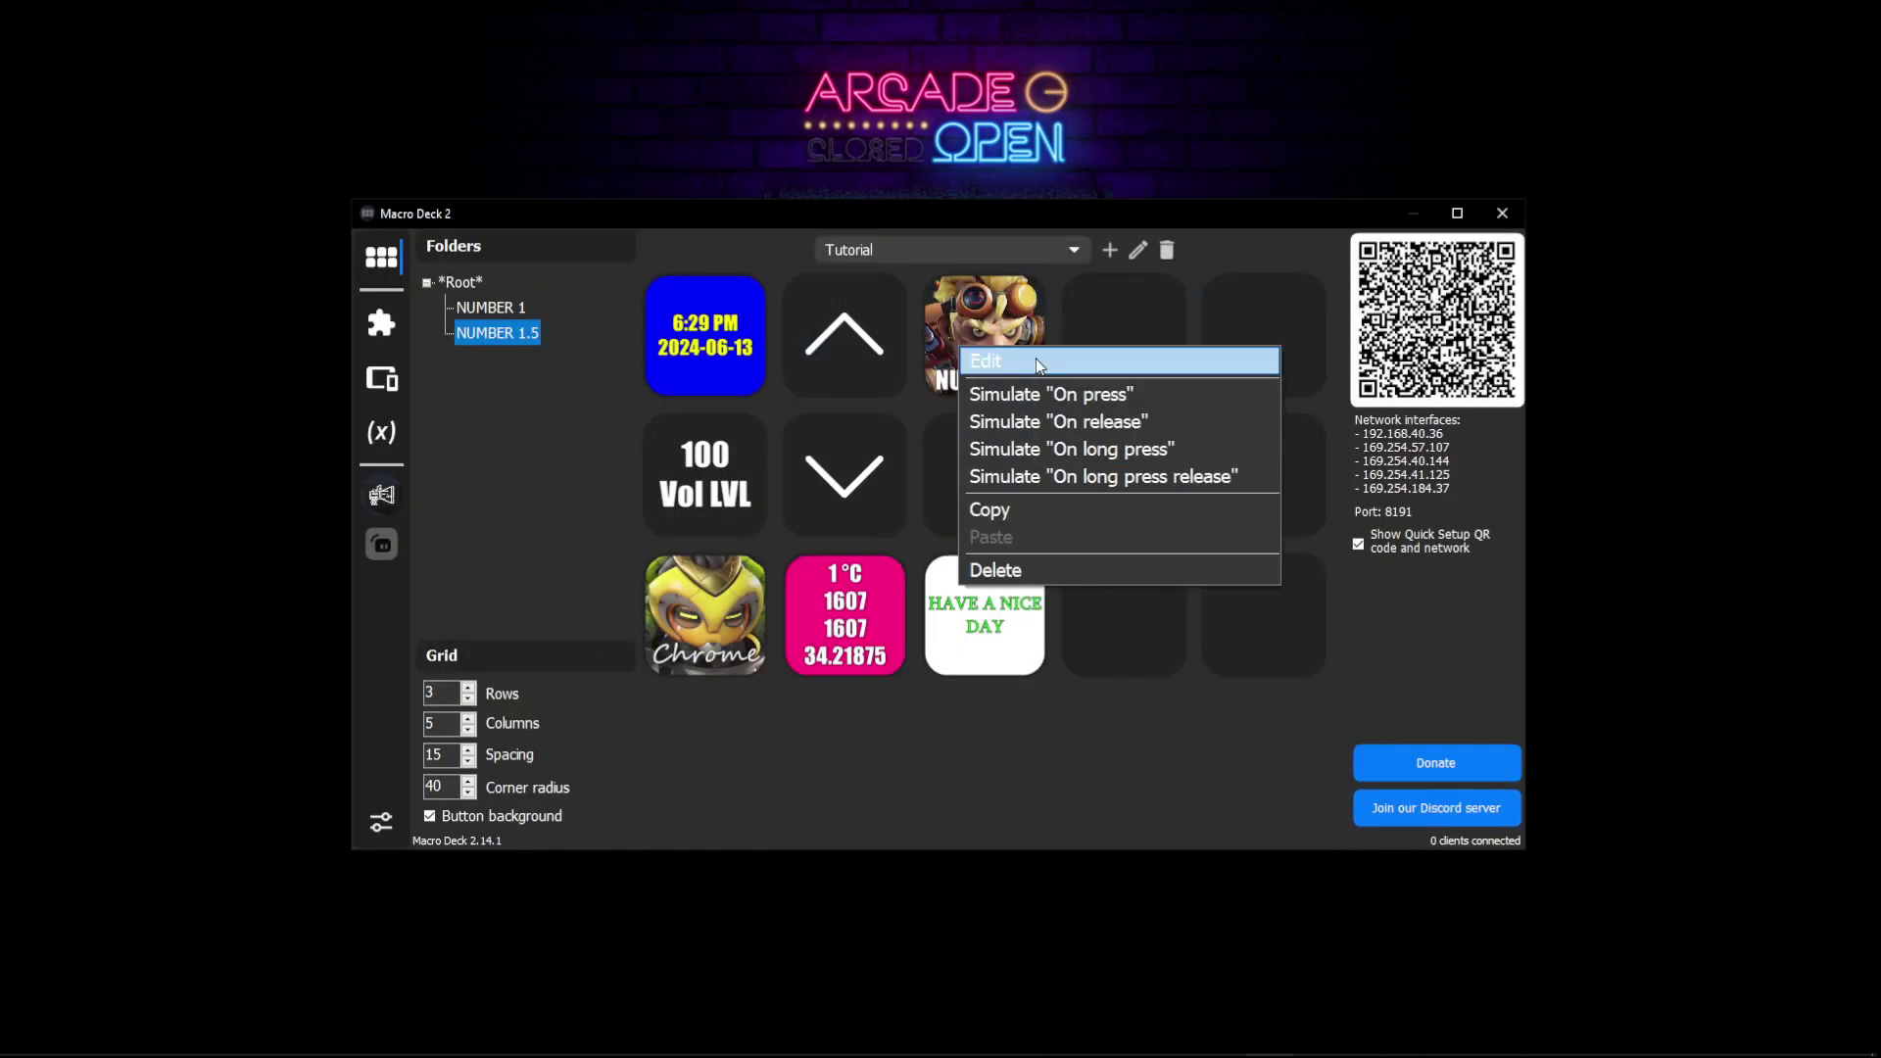
left_click(1050, 392)
right_click(1266, 599)
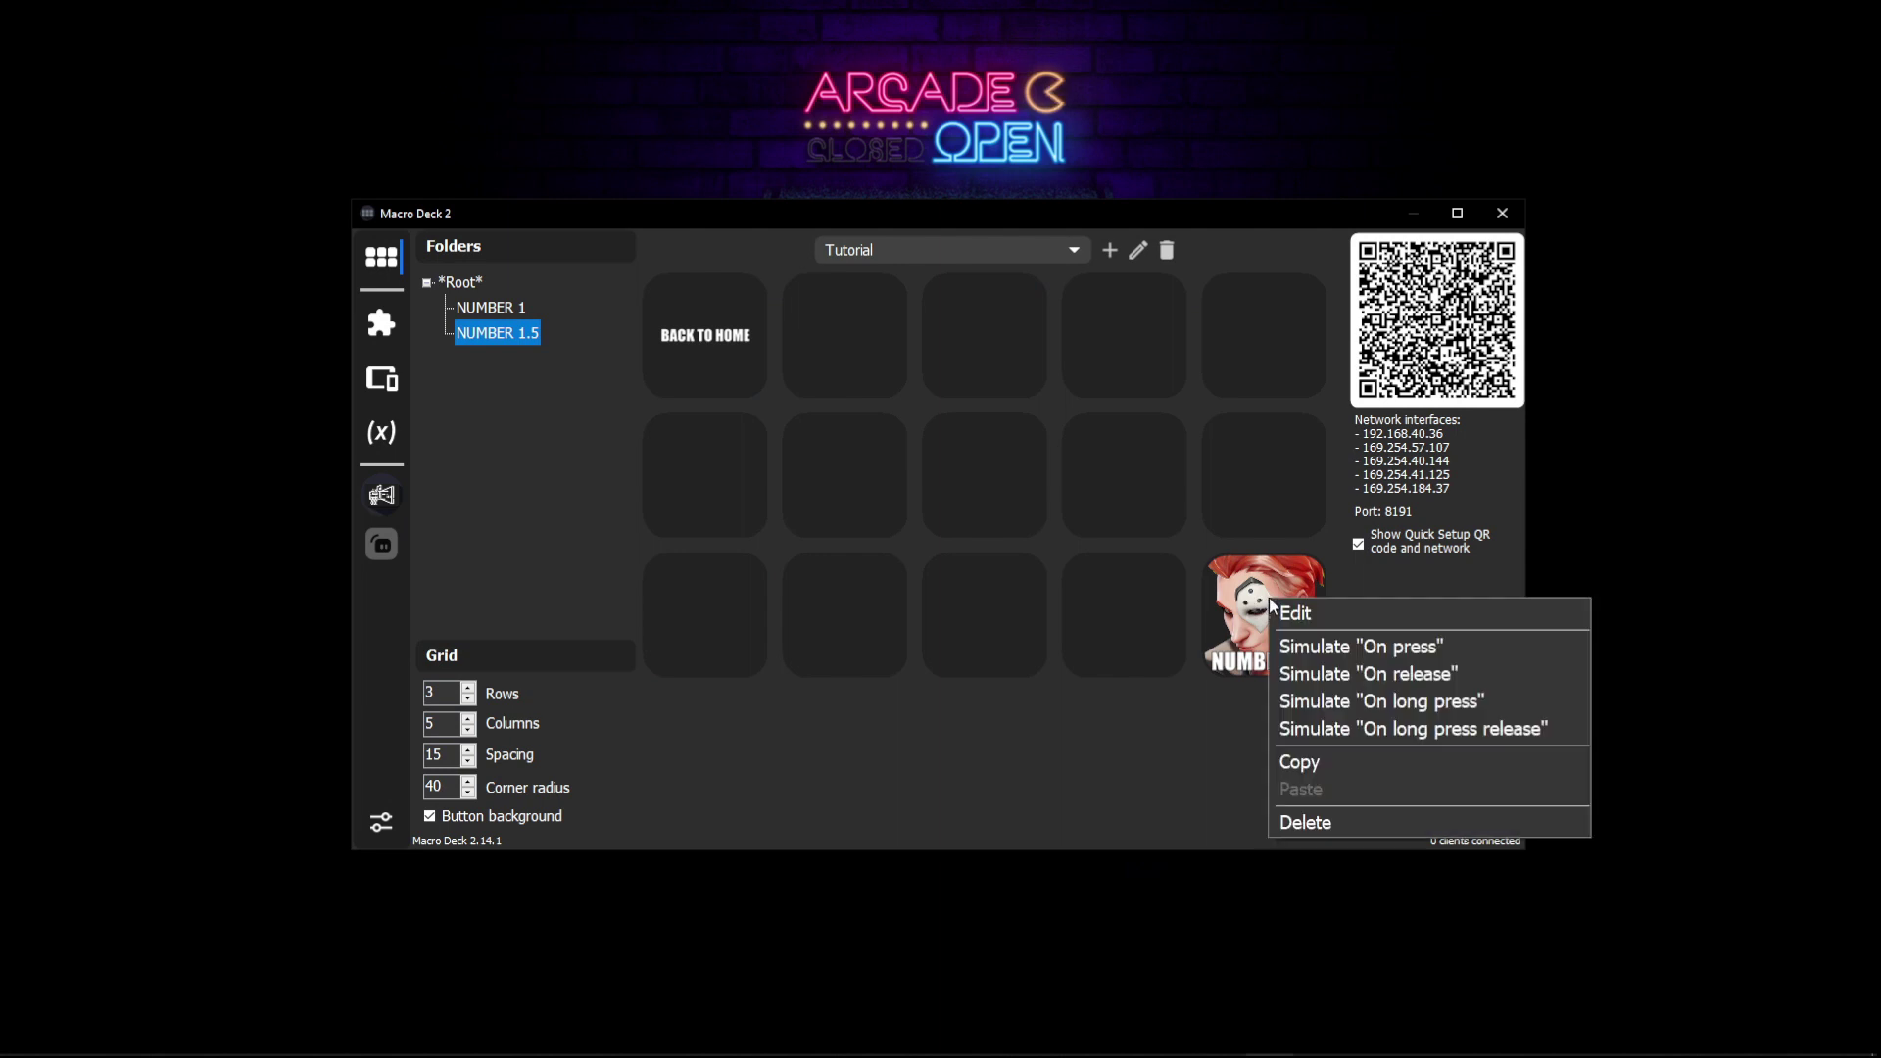
left_click(1338, 645)
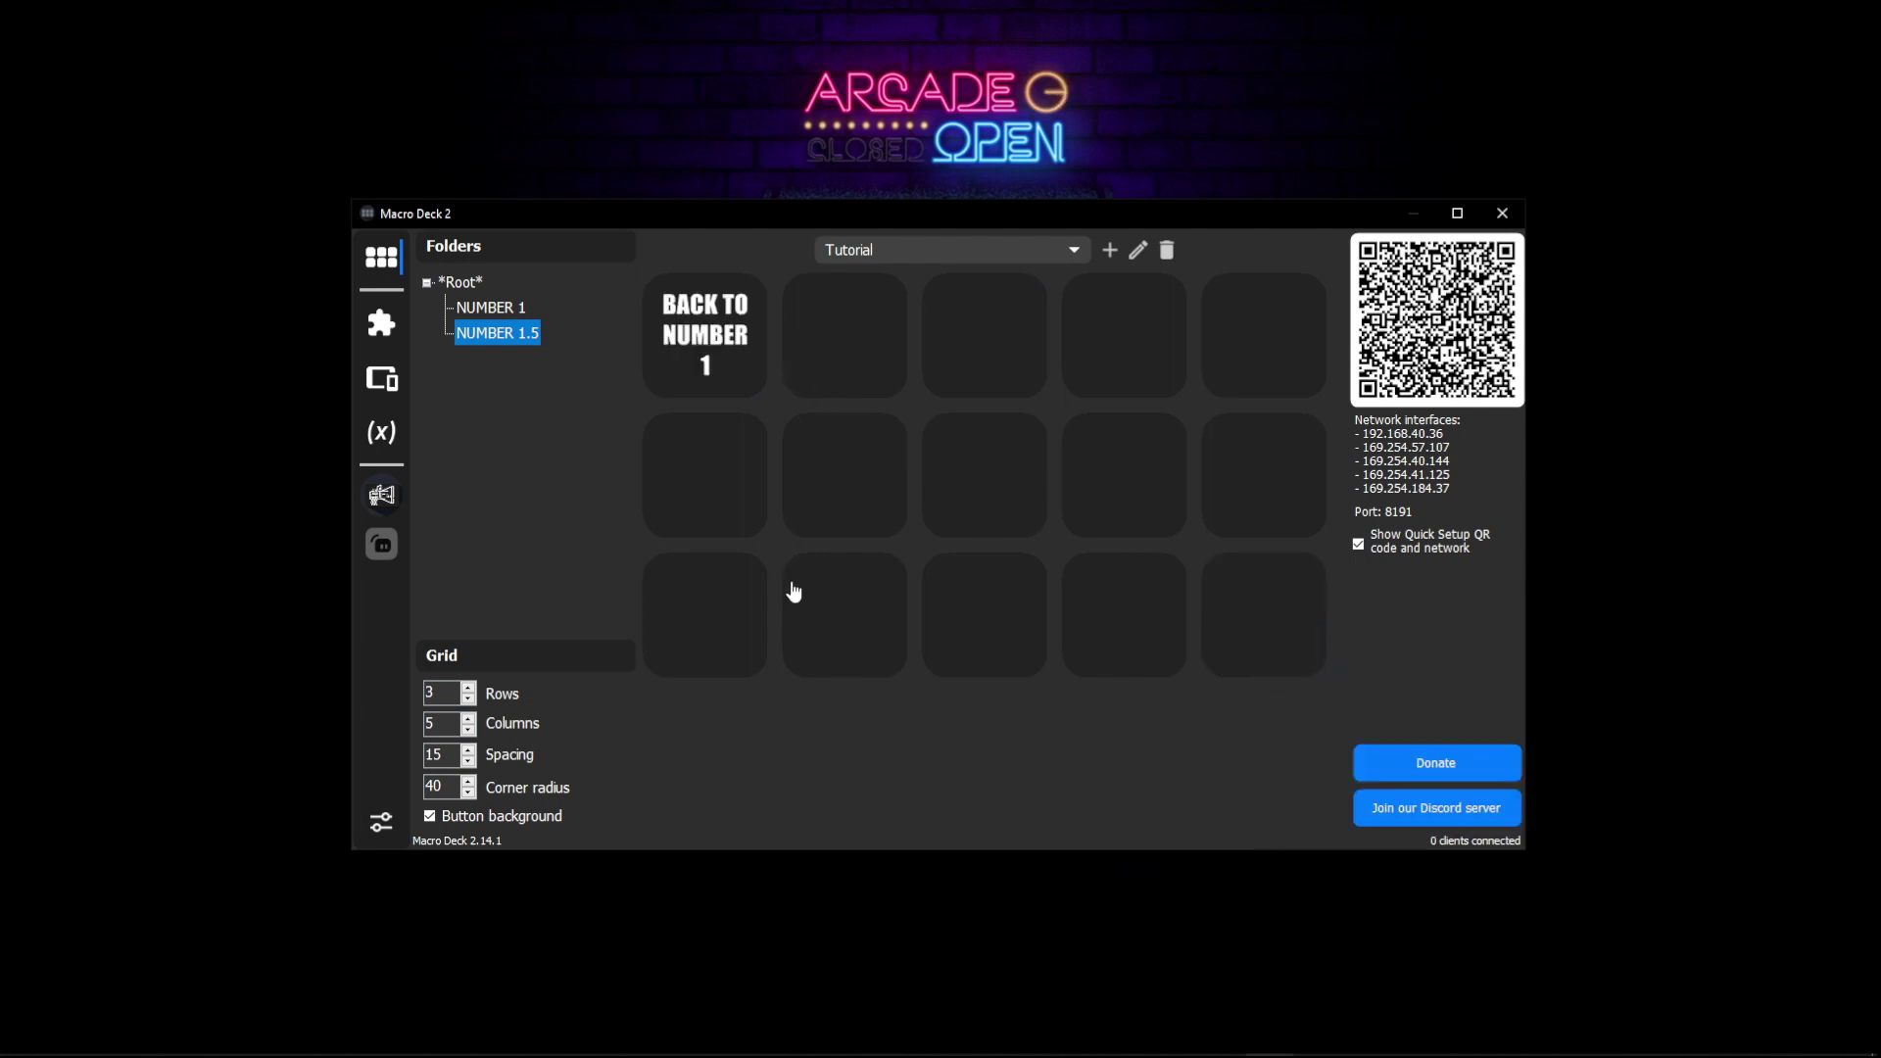
Step: Add a Windows Utils "Command line command" on-press action to the empty button in the third row's first slot
right_click(723, 597)
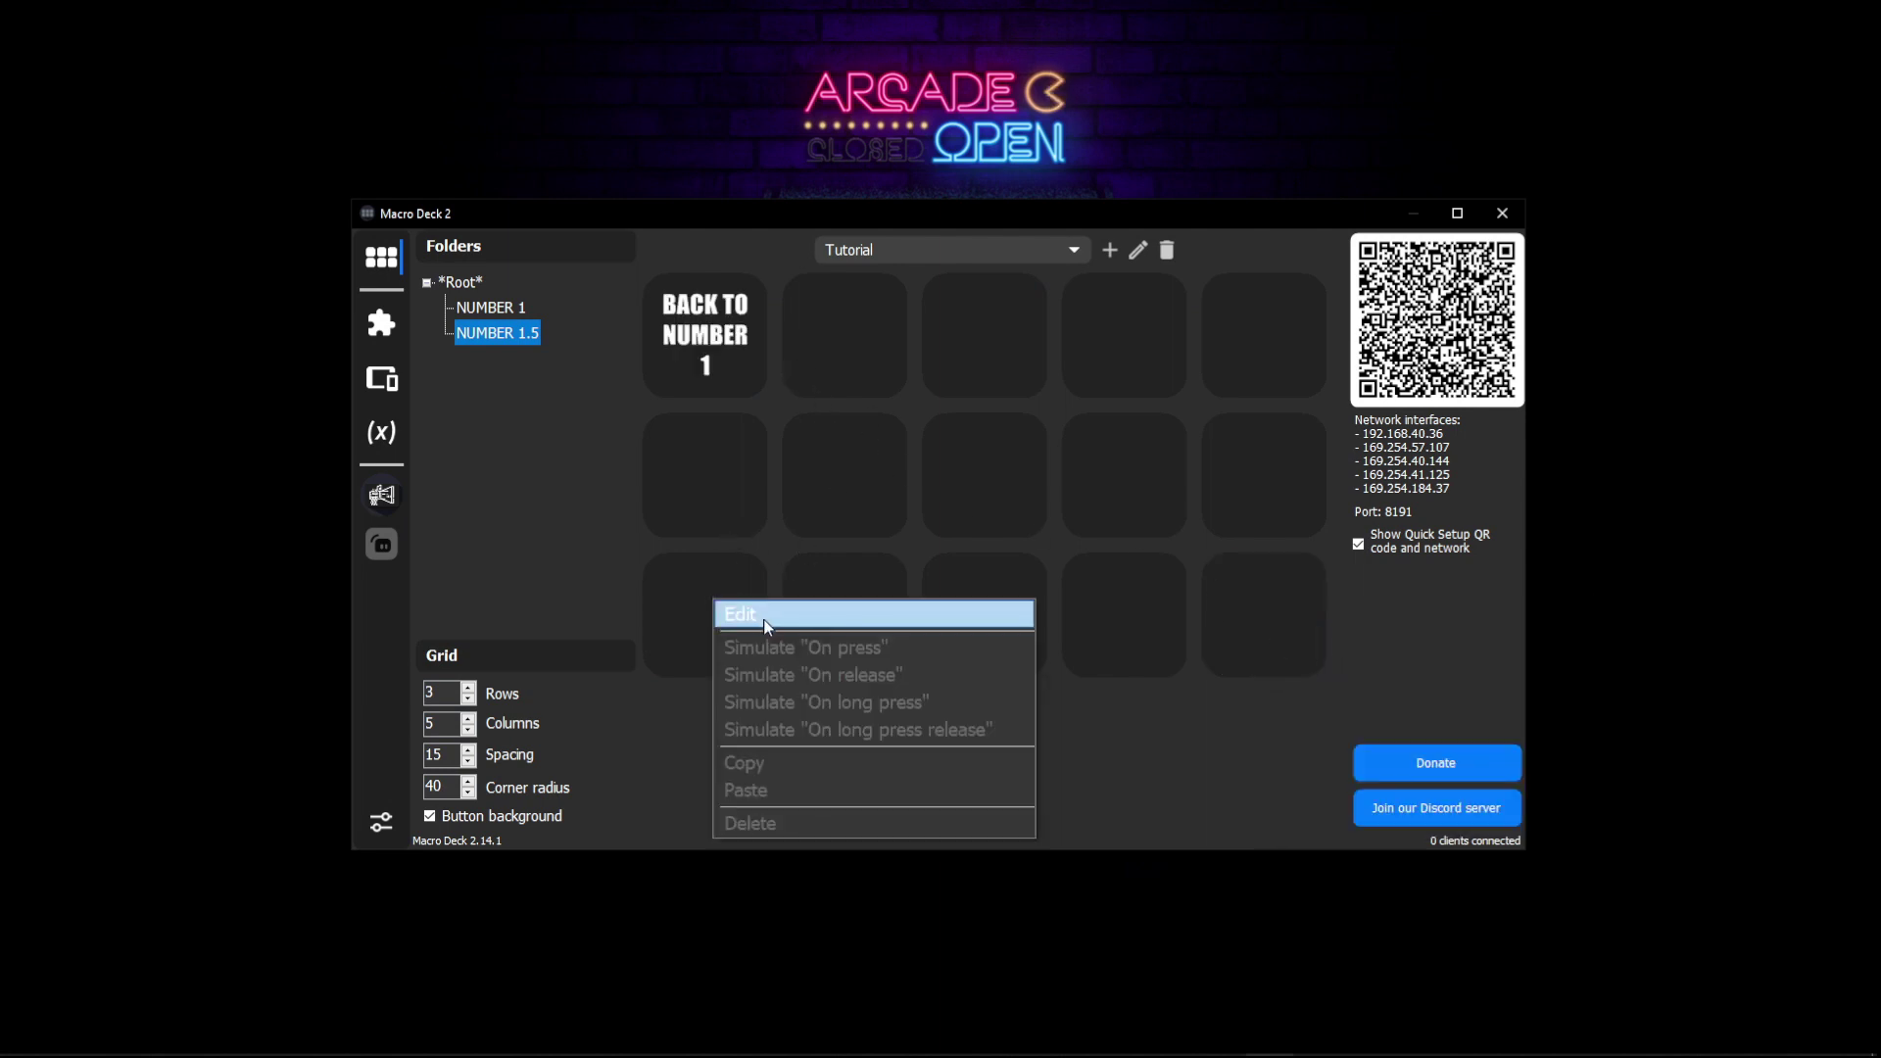
left_click(768, 615)
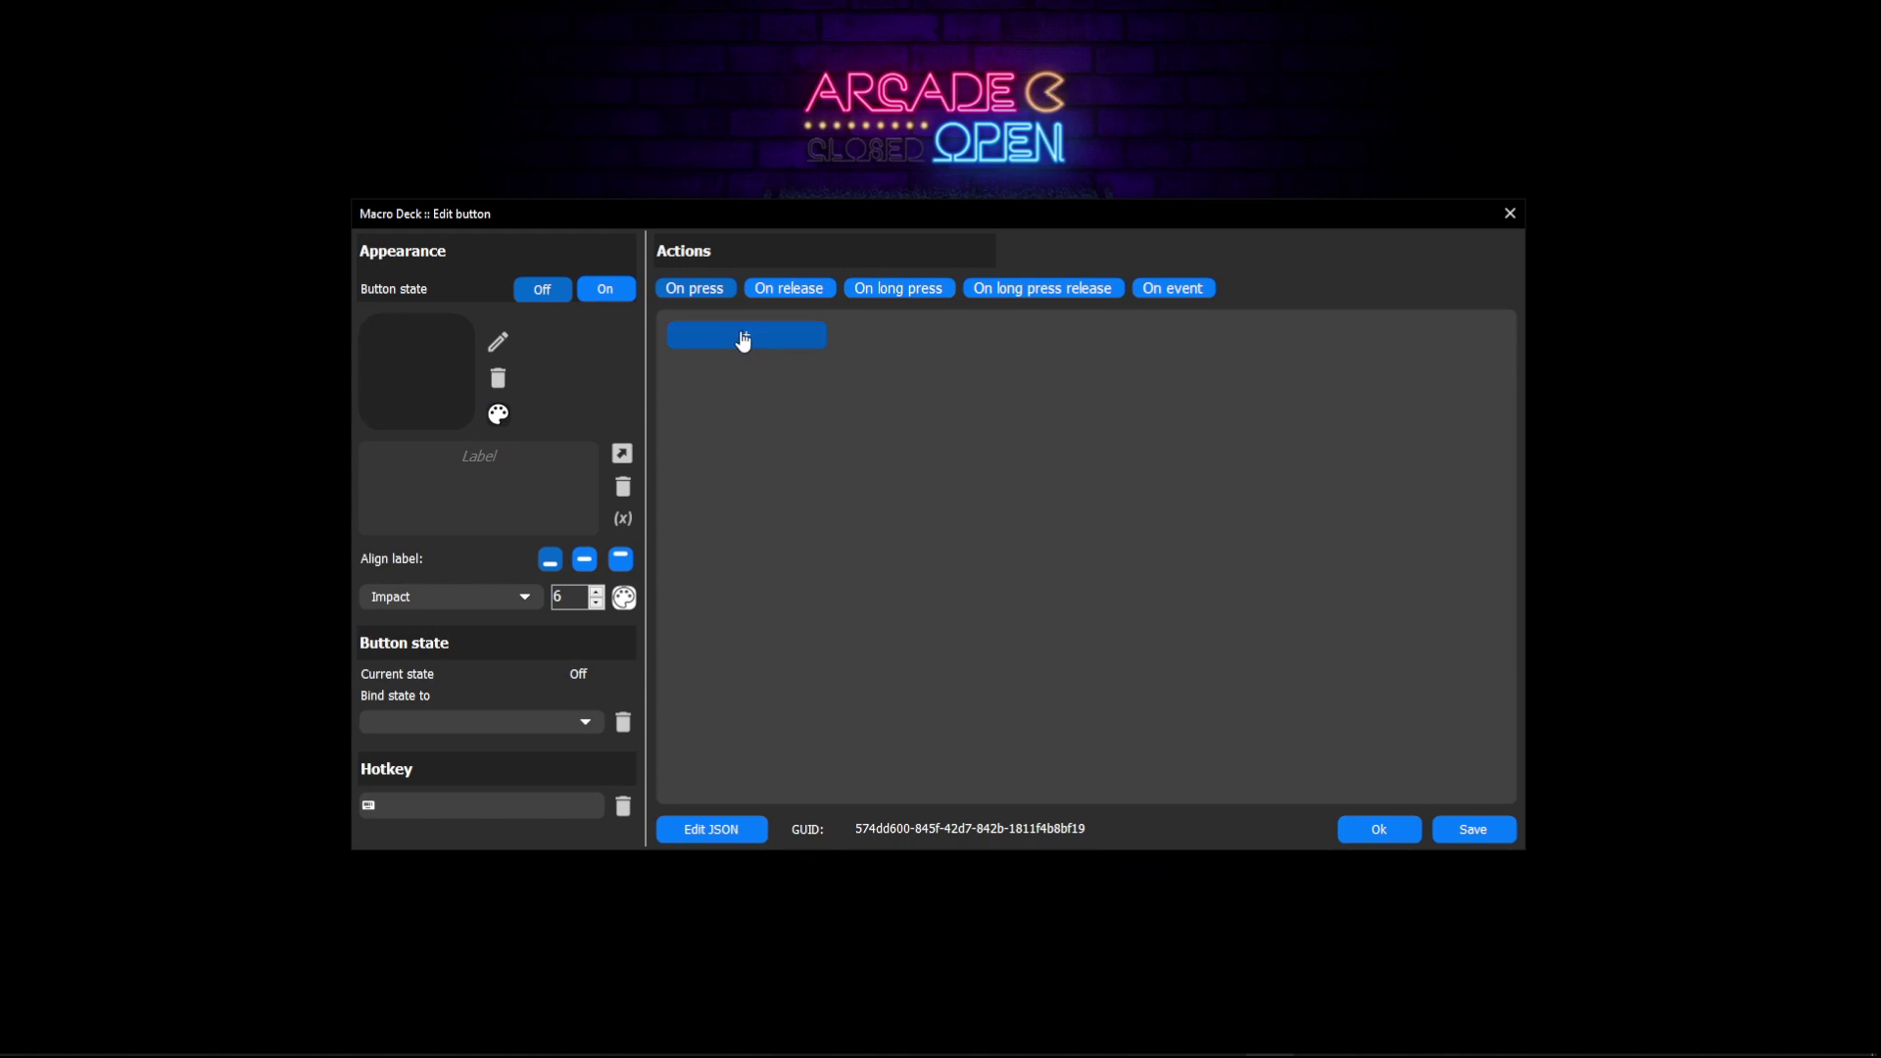
left_click(744, 340)
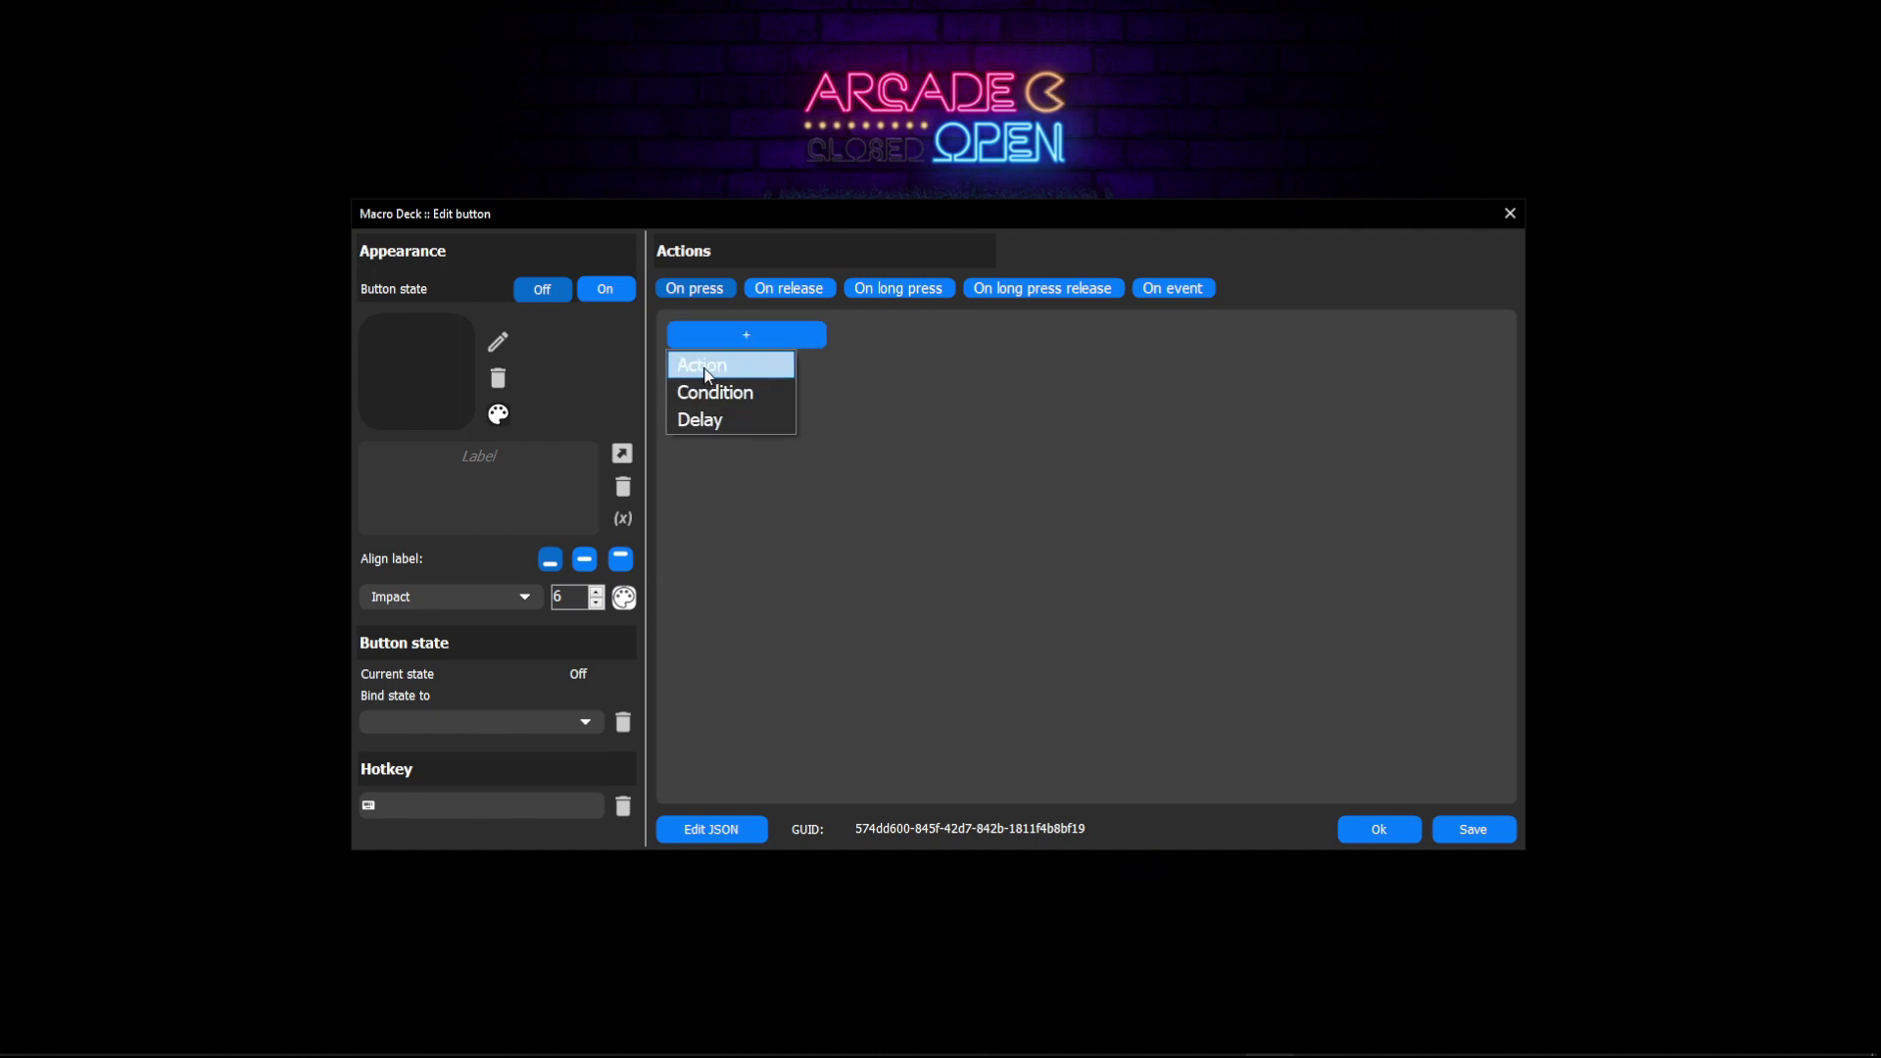
left_click(707, 369)
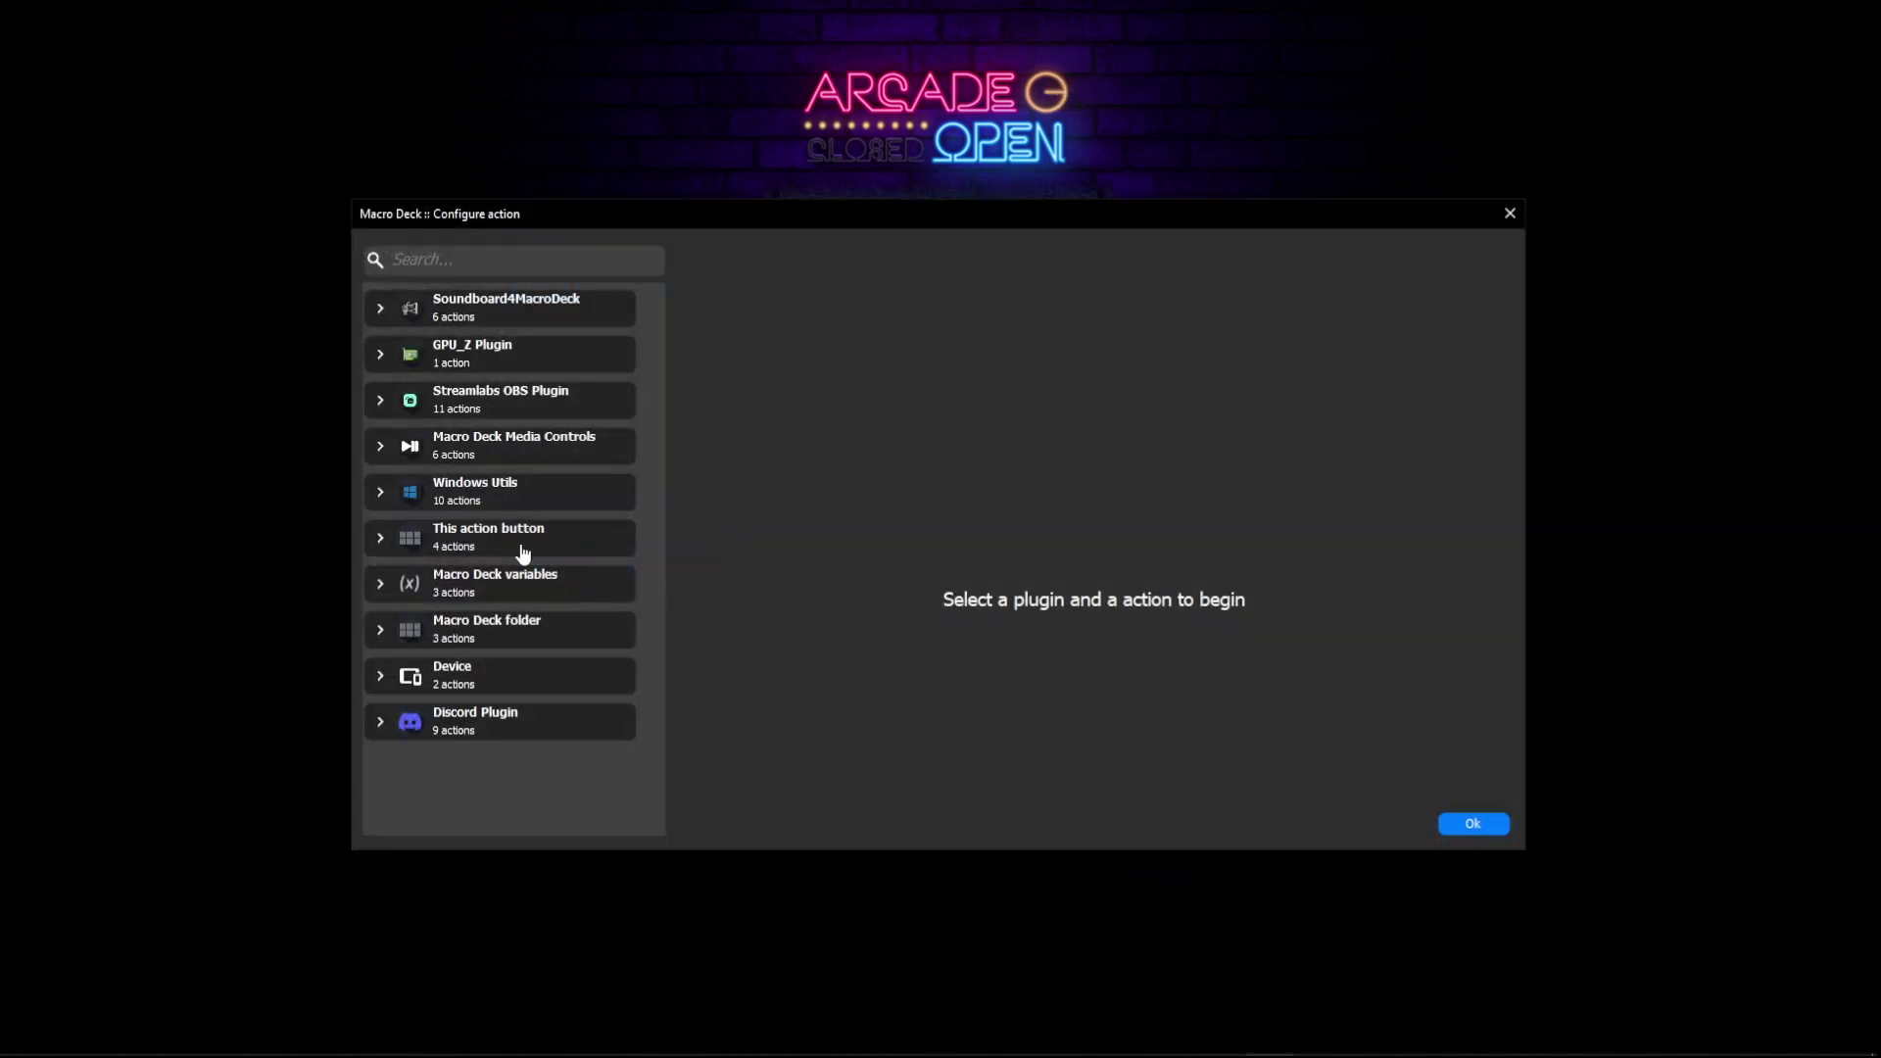
left_click(424, 502)
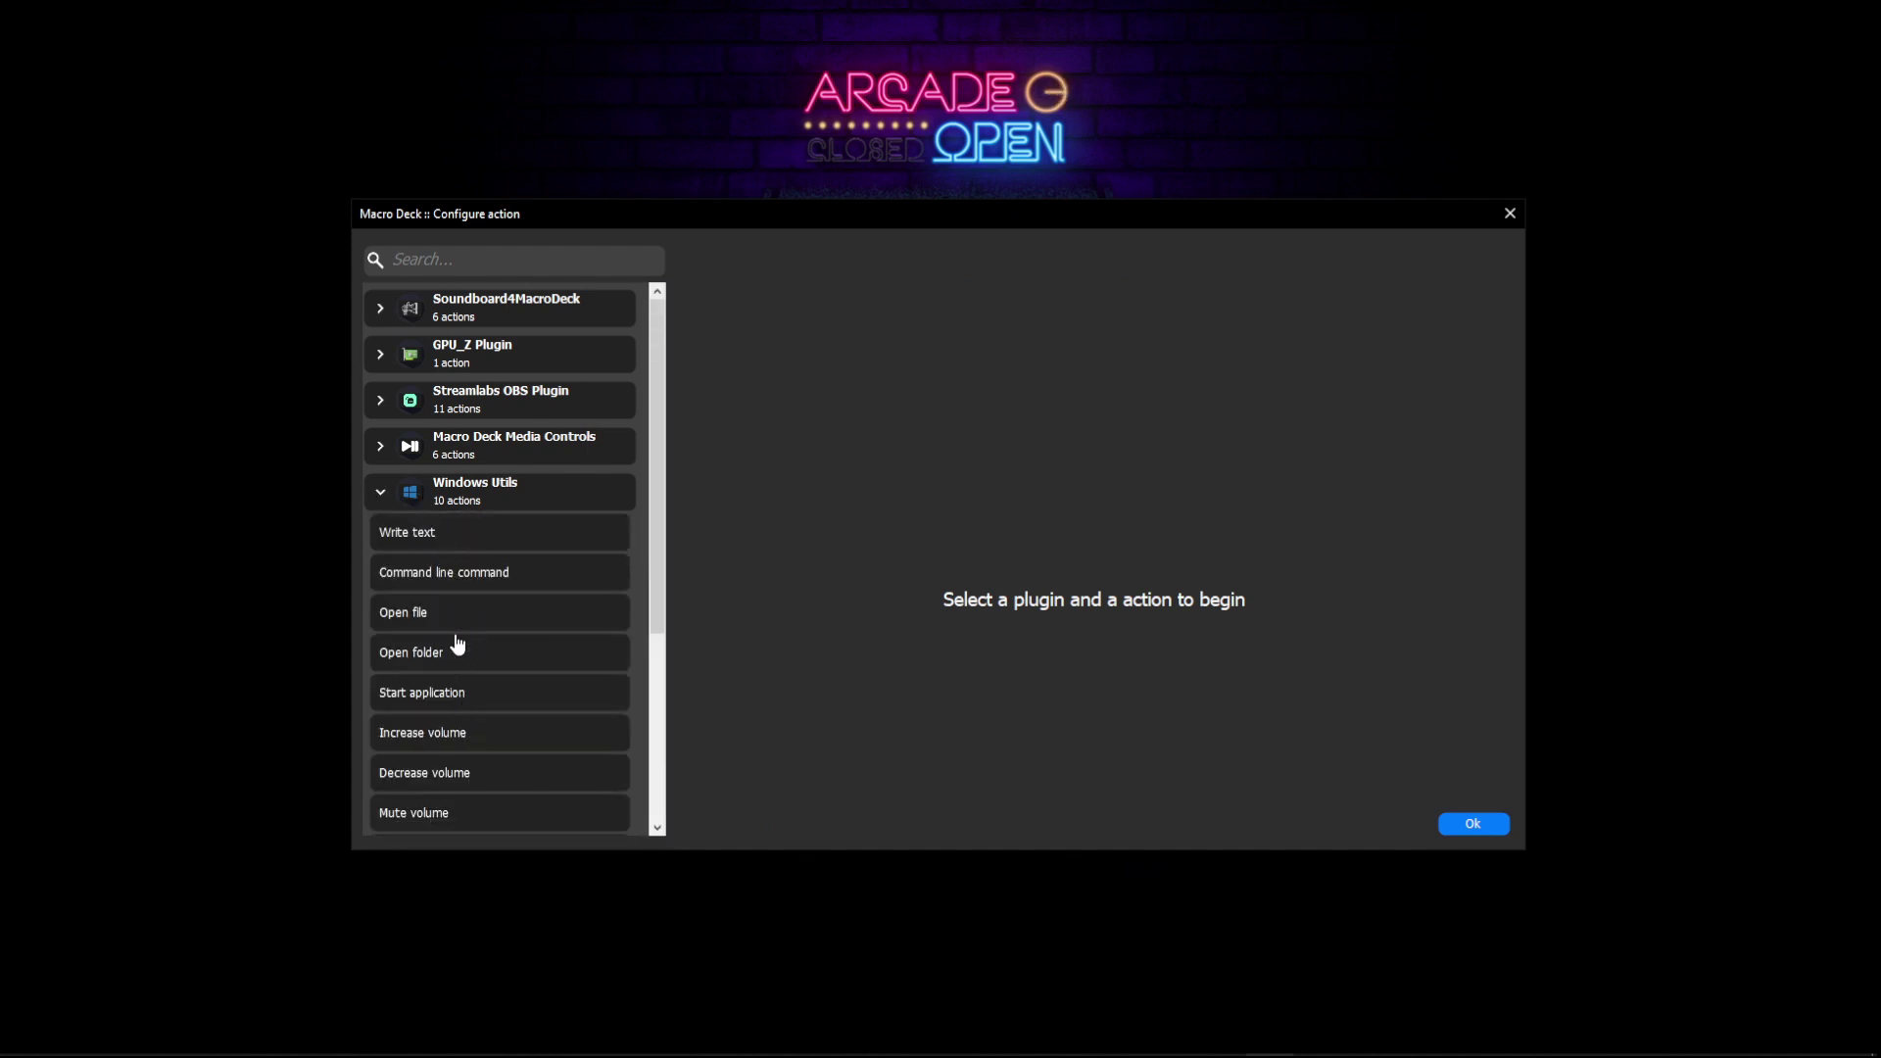
scroll(453, 666, "down", 1)
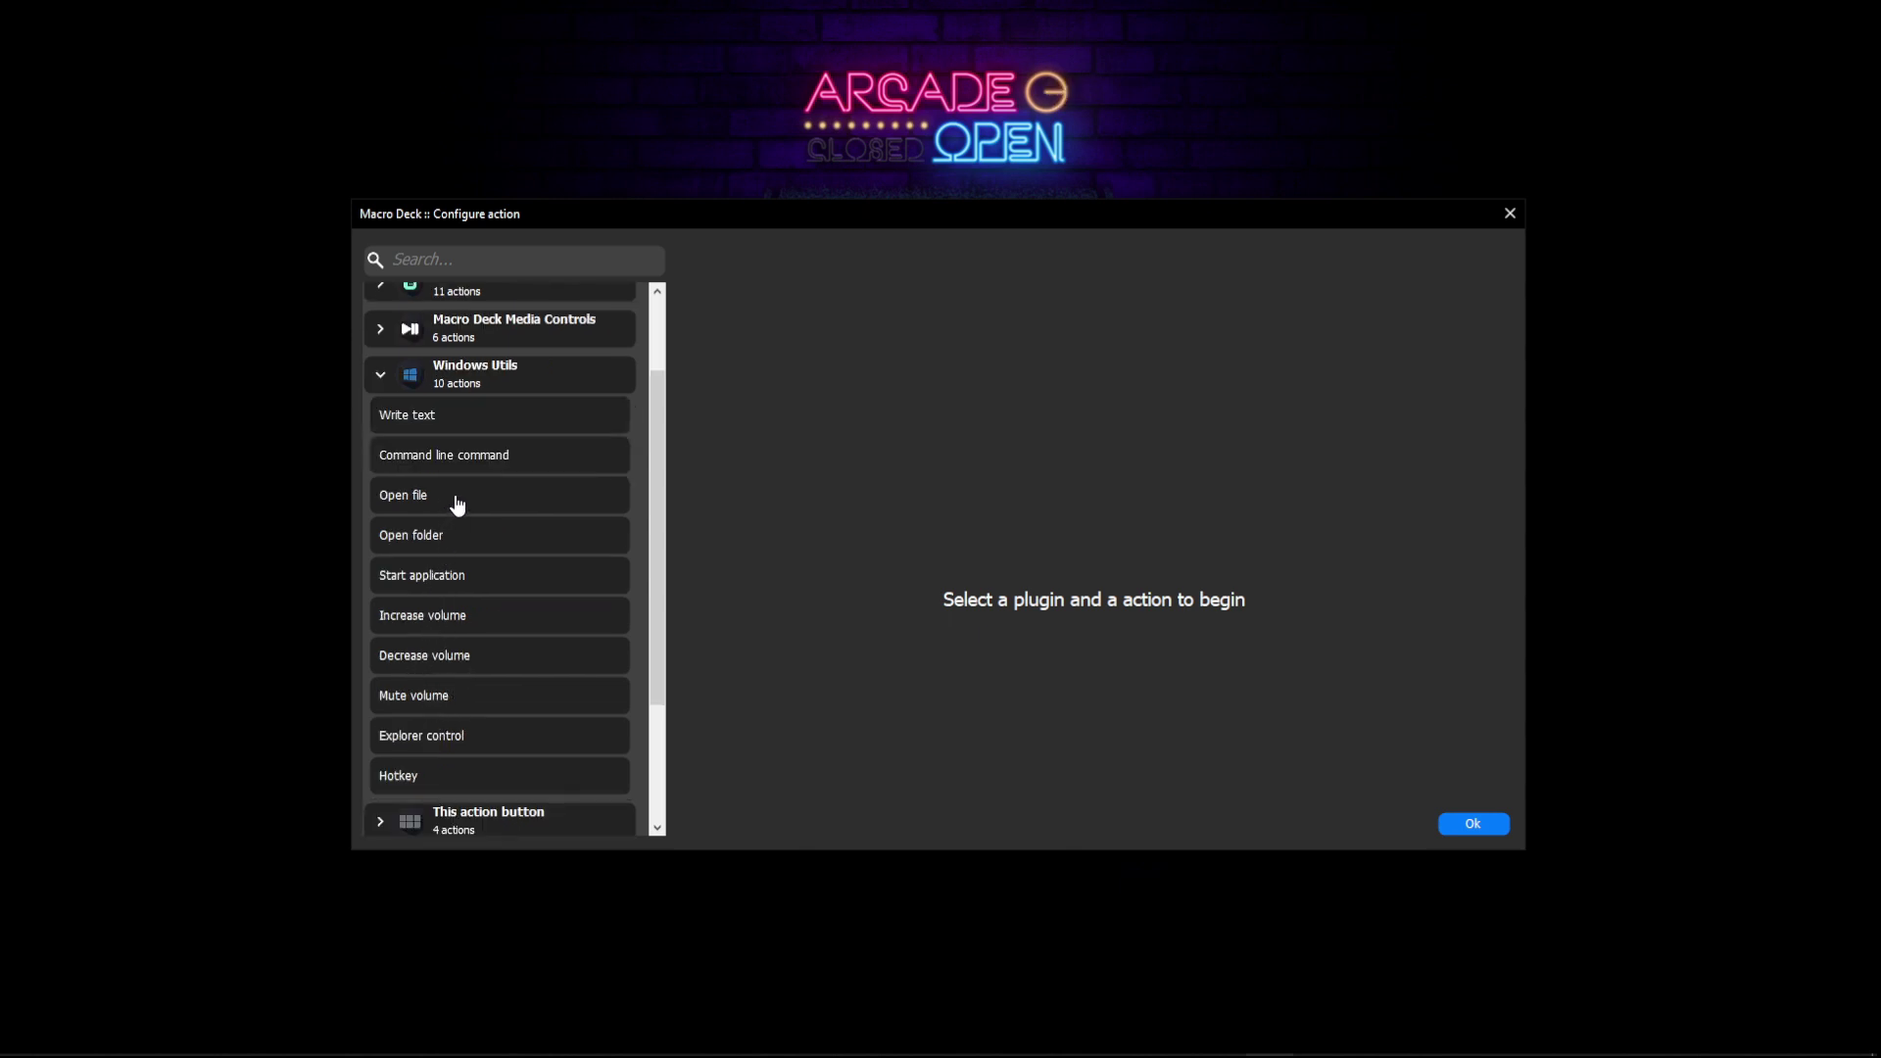
left_click(451, 458)
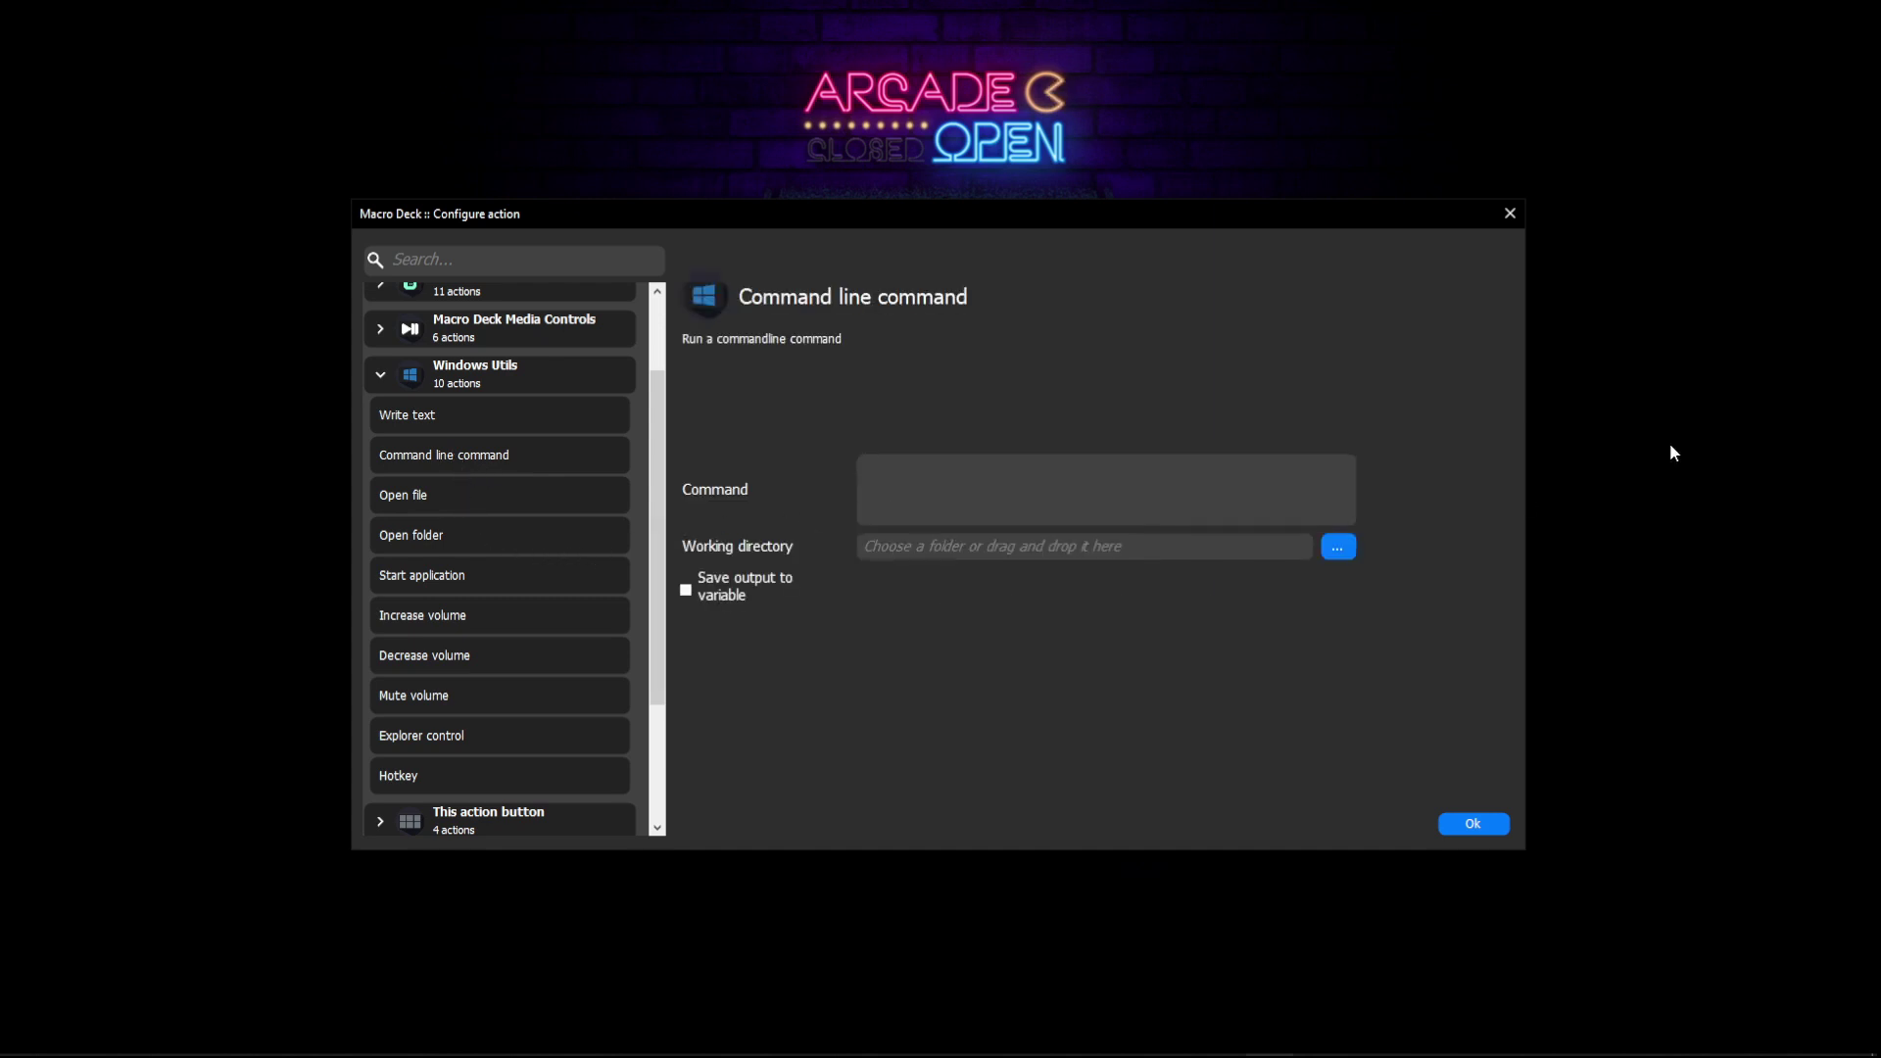
type("STAR")
key("BackSpace")
key("BackSpace")
key("BackSpace")
type("start")
type("https:\\\\www.spotify.")
left_click(1476, 825)
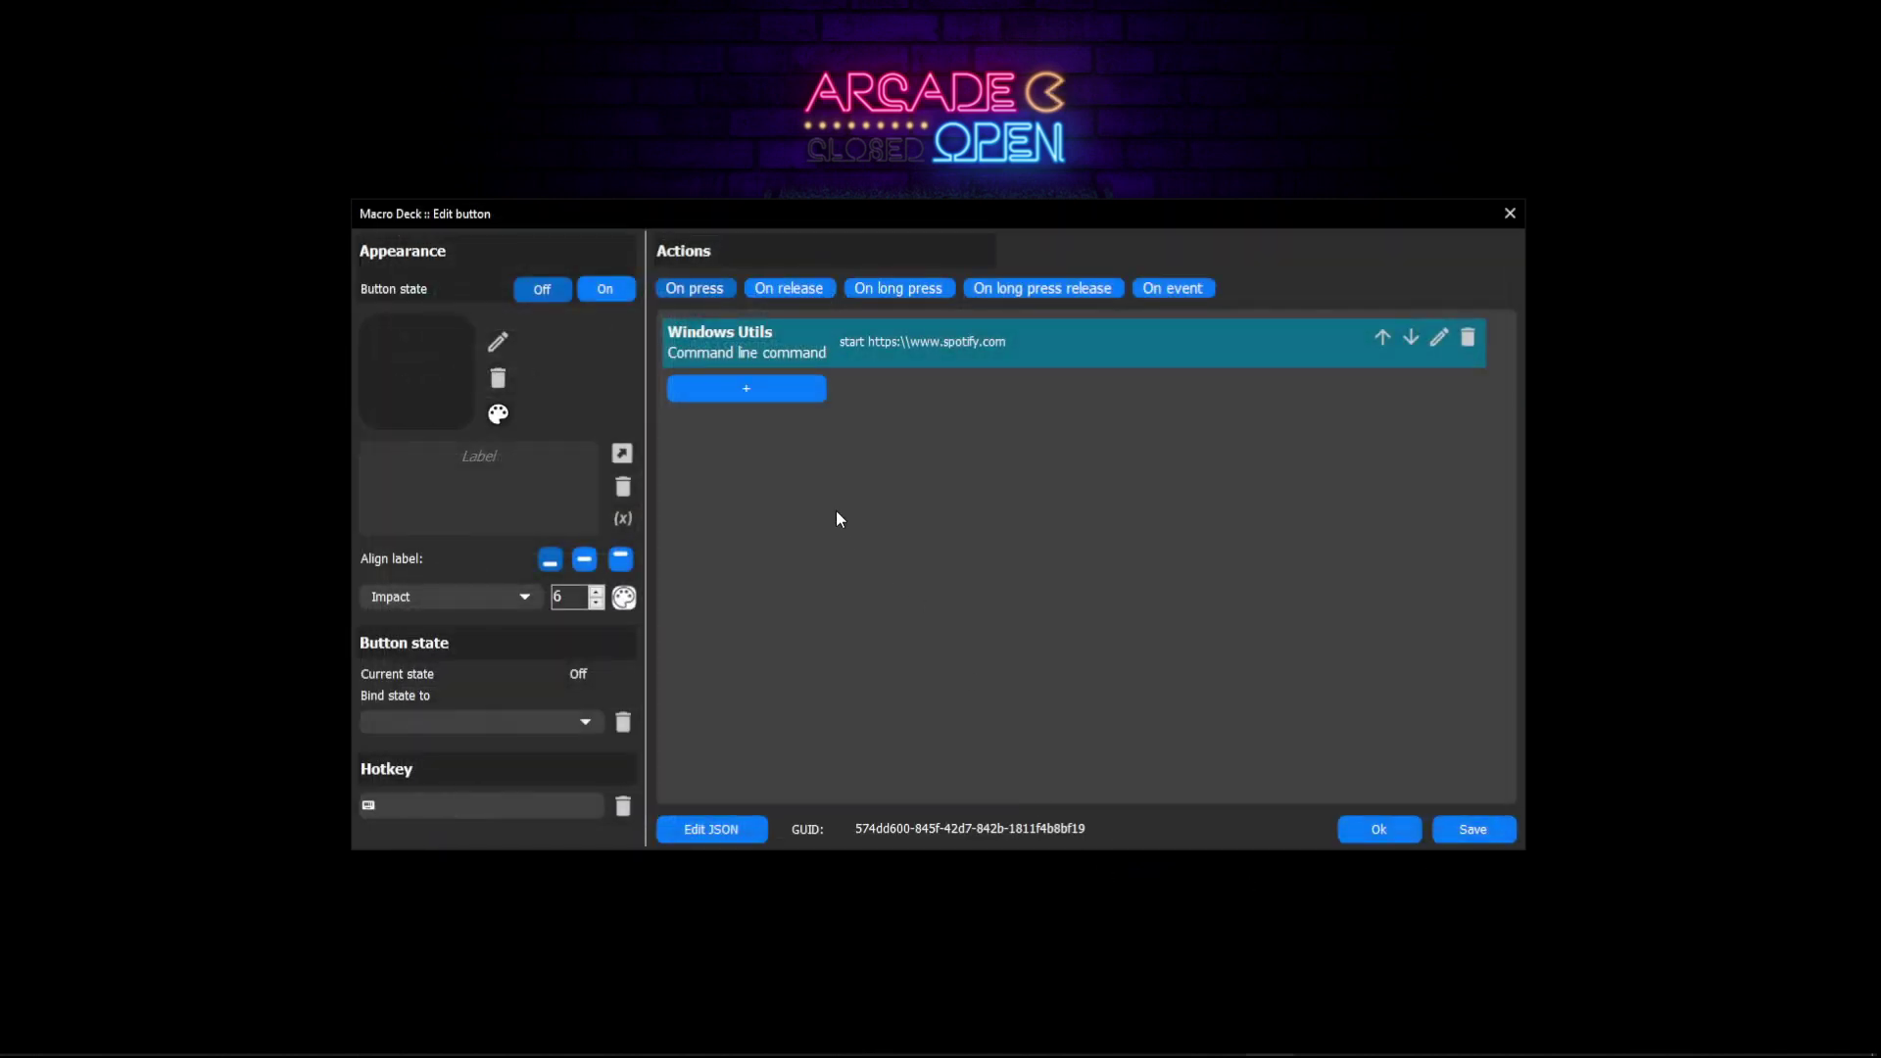
key("Return")
Step: Reopen the button in the third row's first slot and give it the blue-faced hero icon from Overwatch - Hero Icons
right_click(1267, 637)
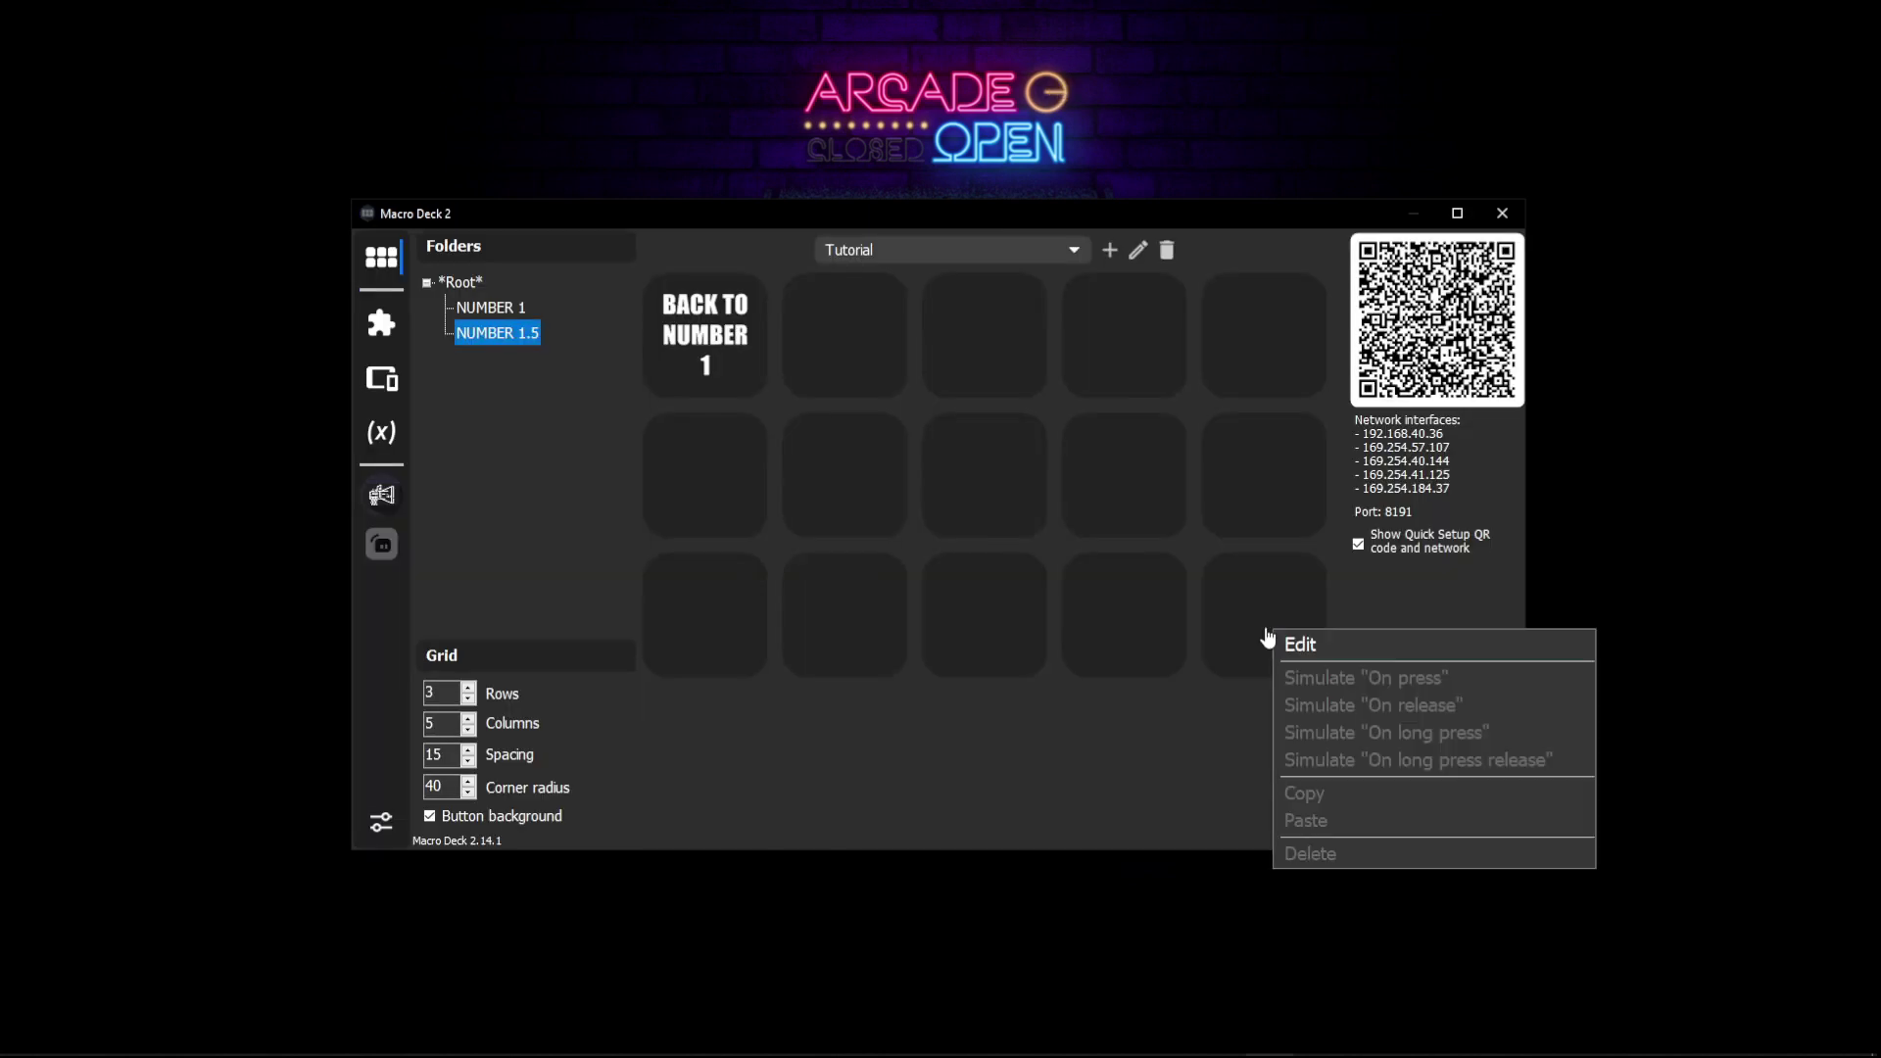
right_click(748, 607)
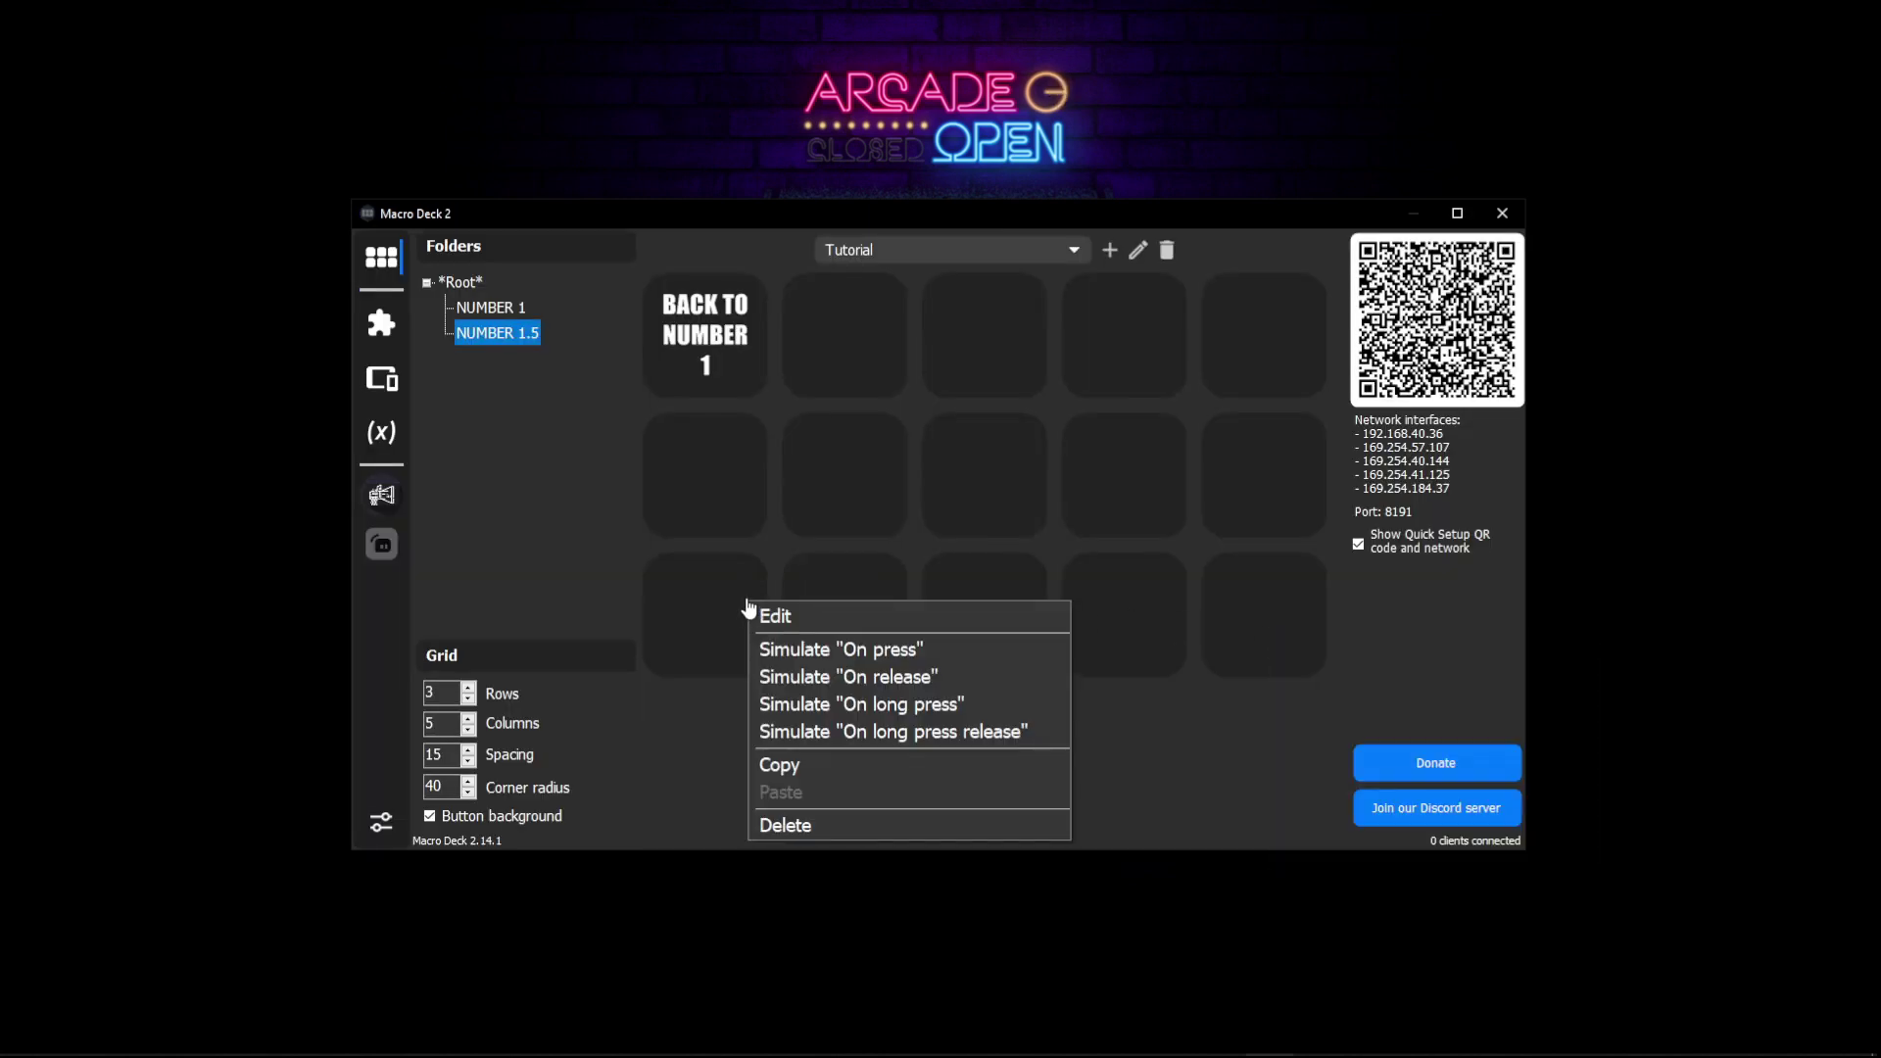
left_click(819, 625)
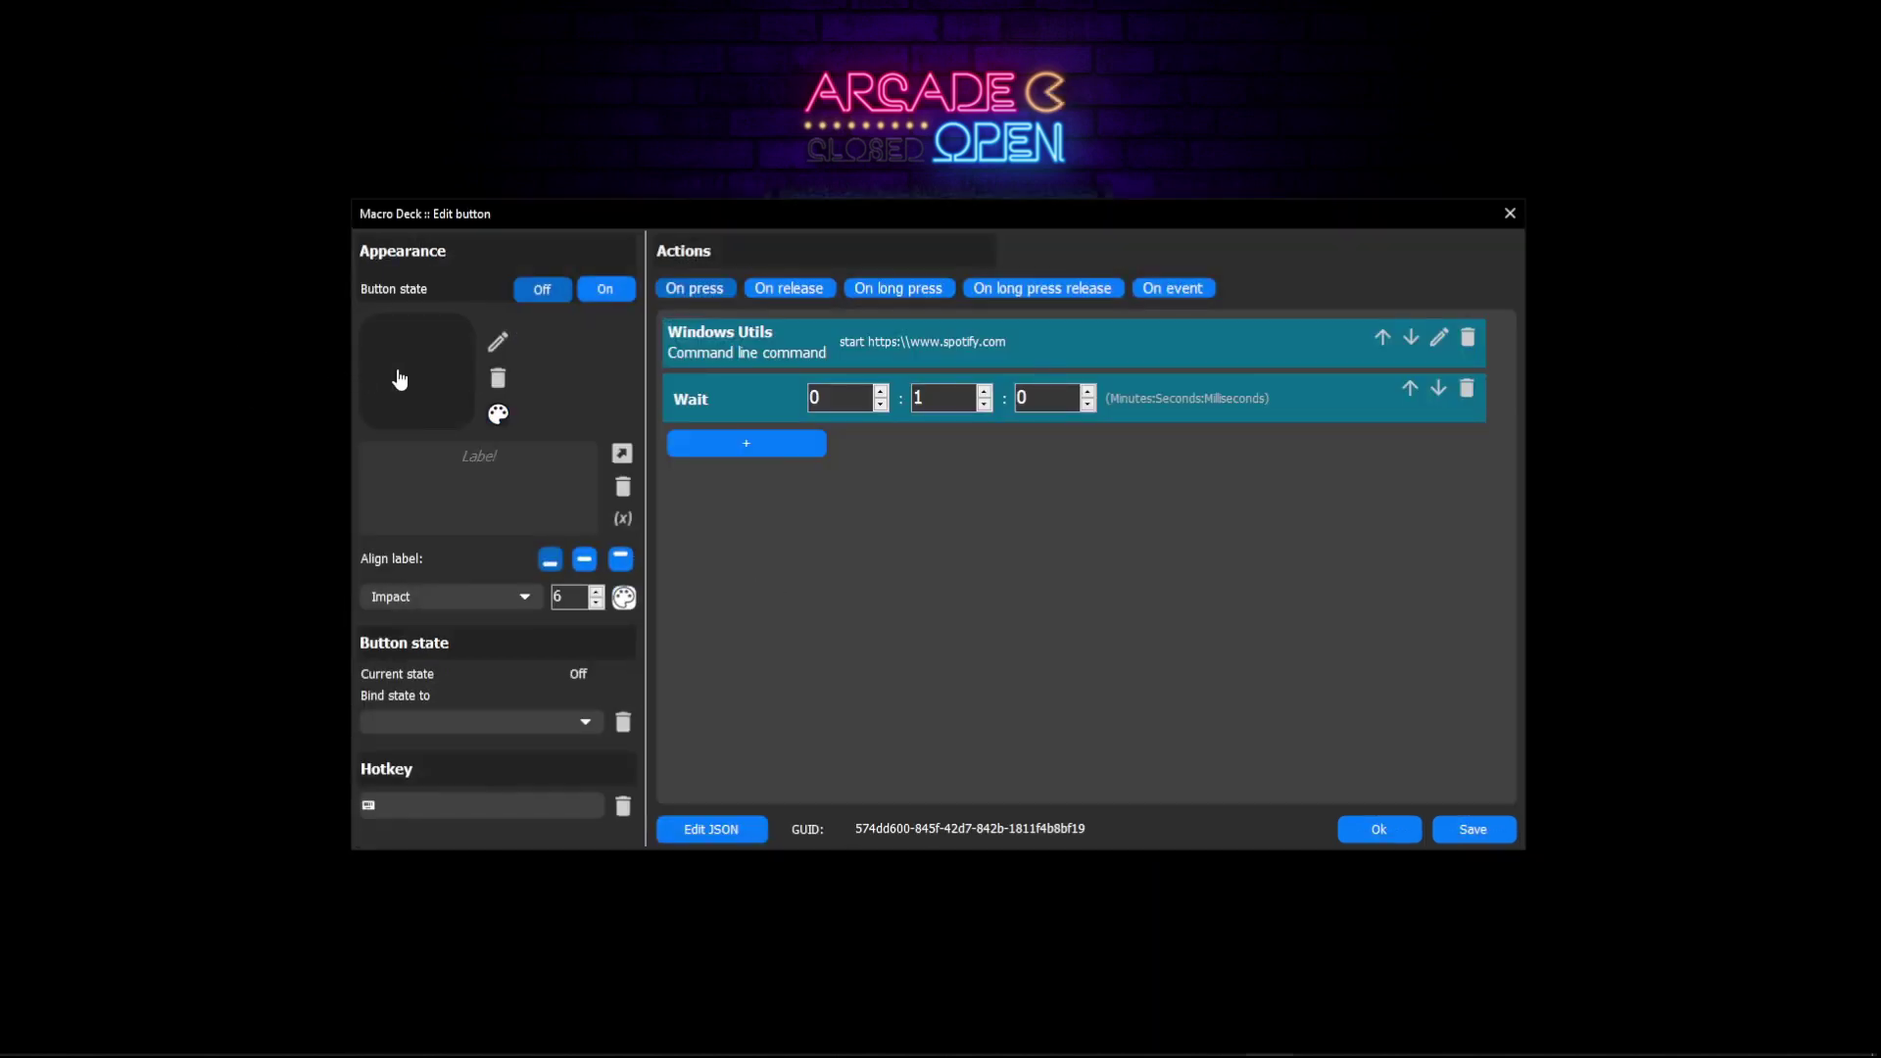
left_click(404, 379)
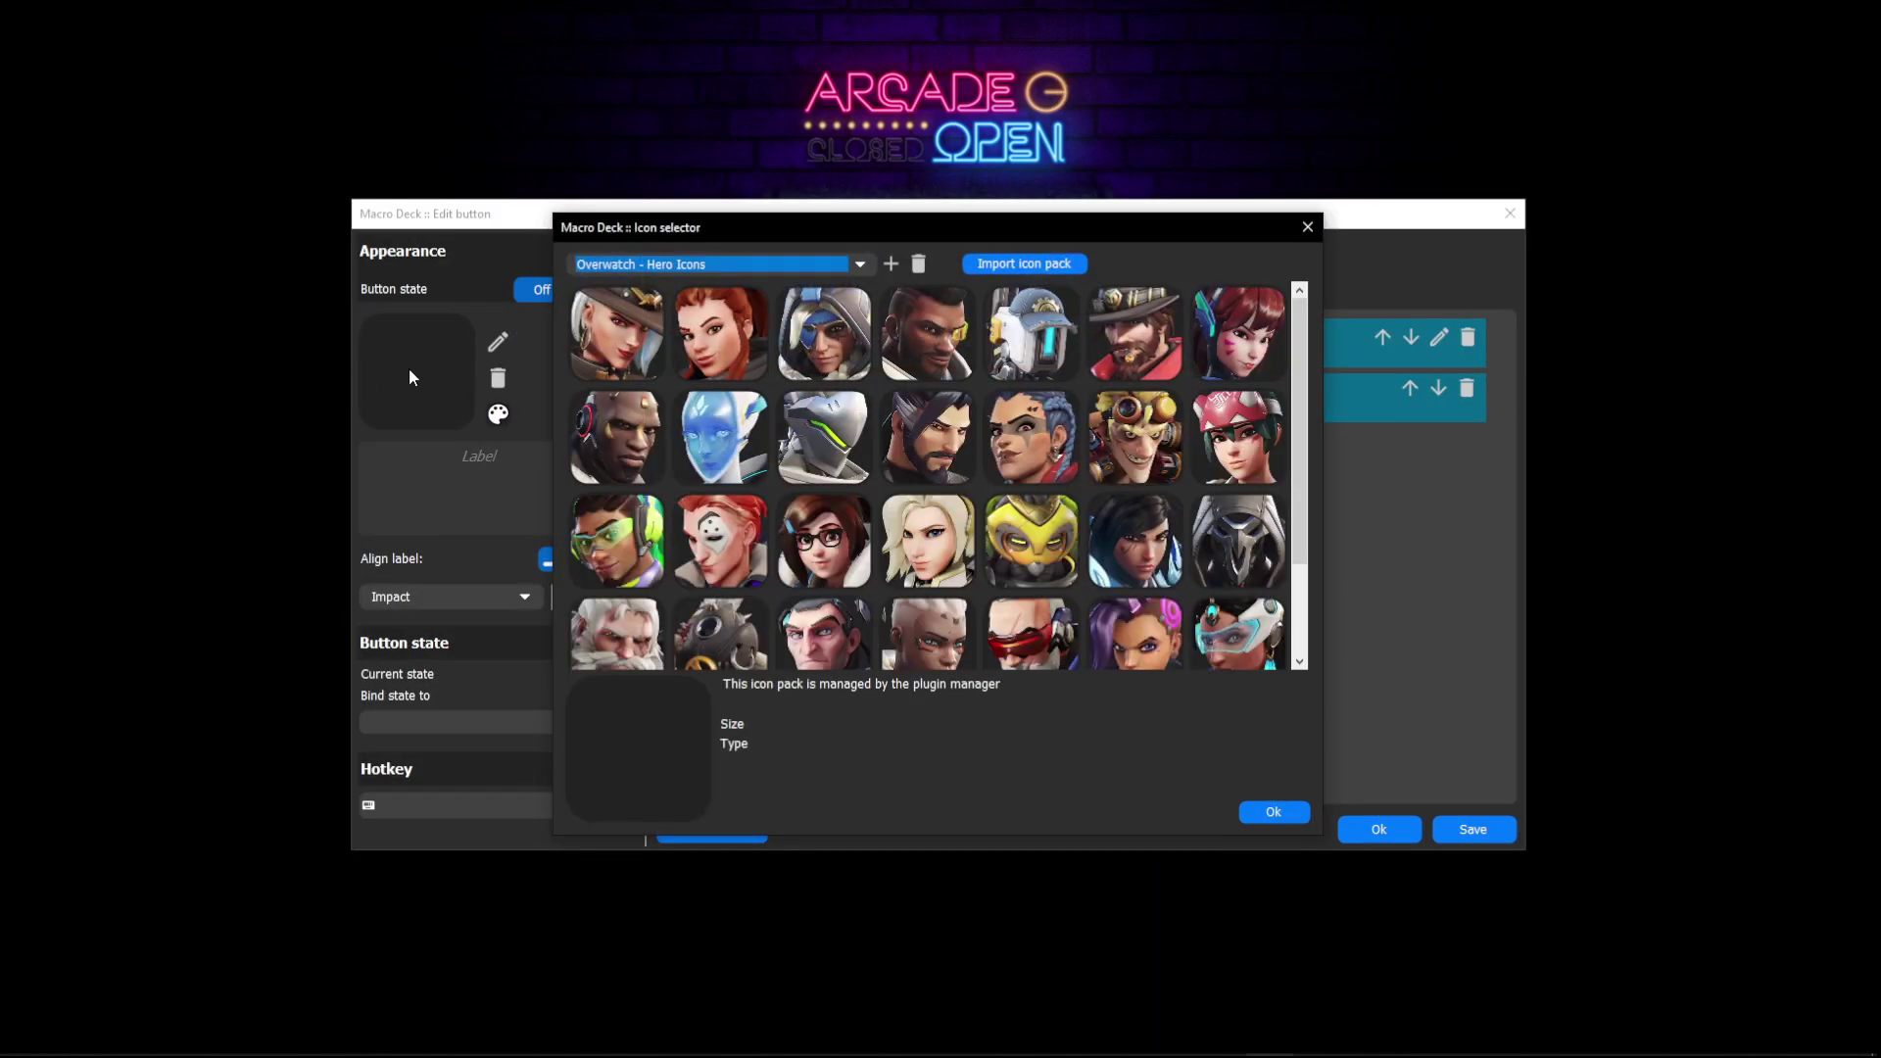
left_click(695, 452)
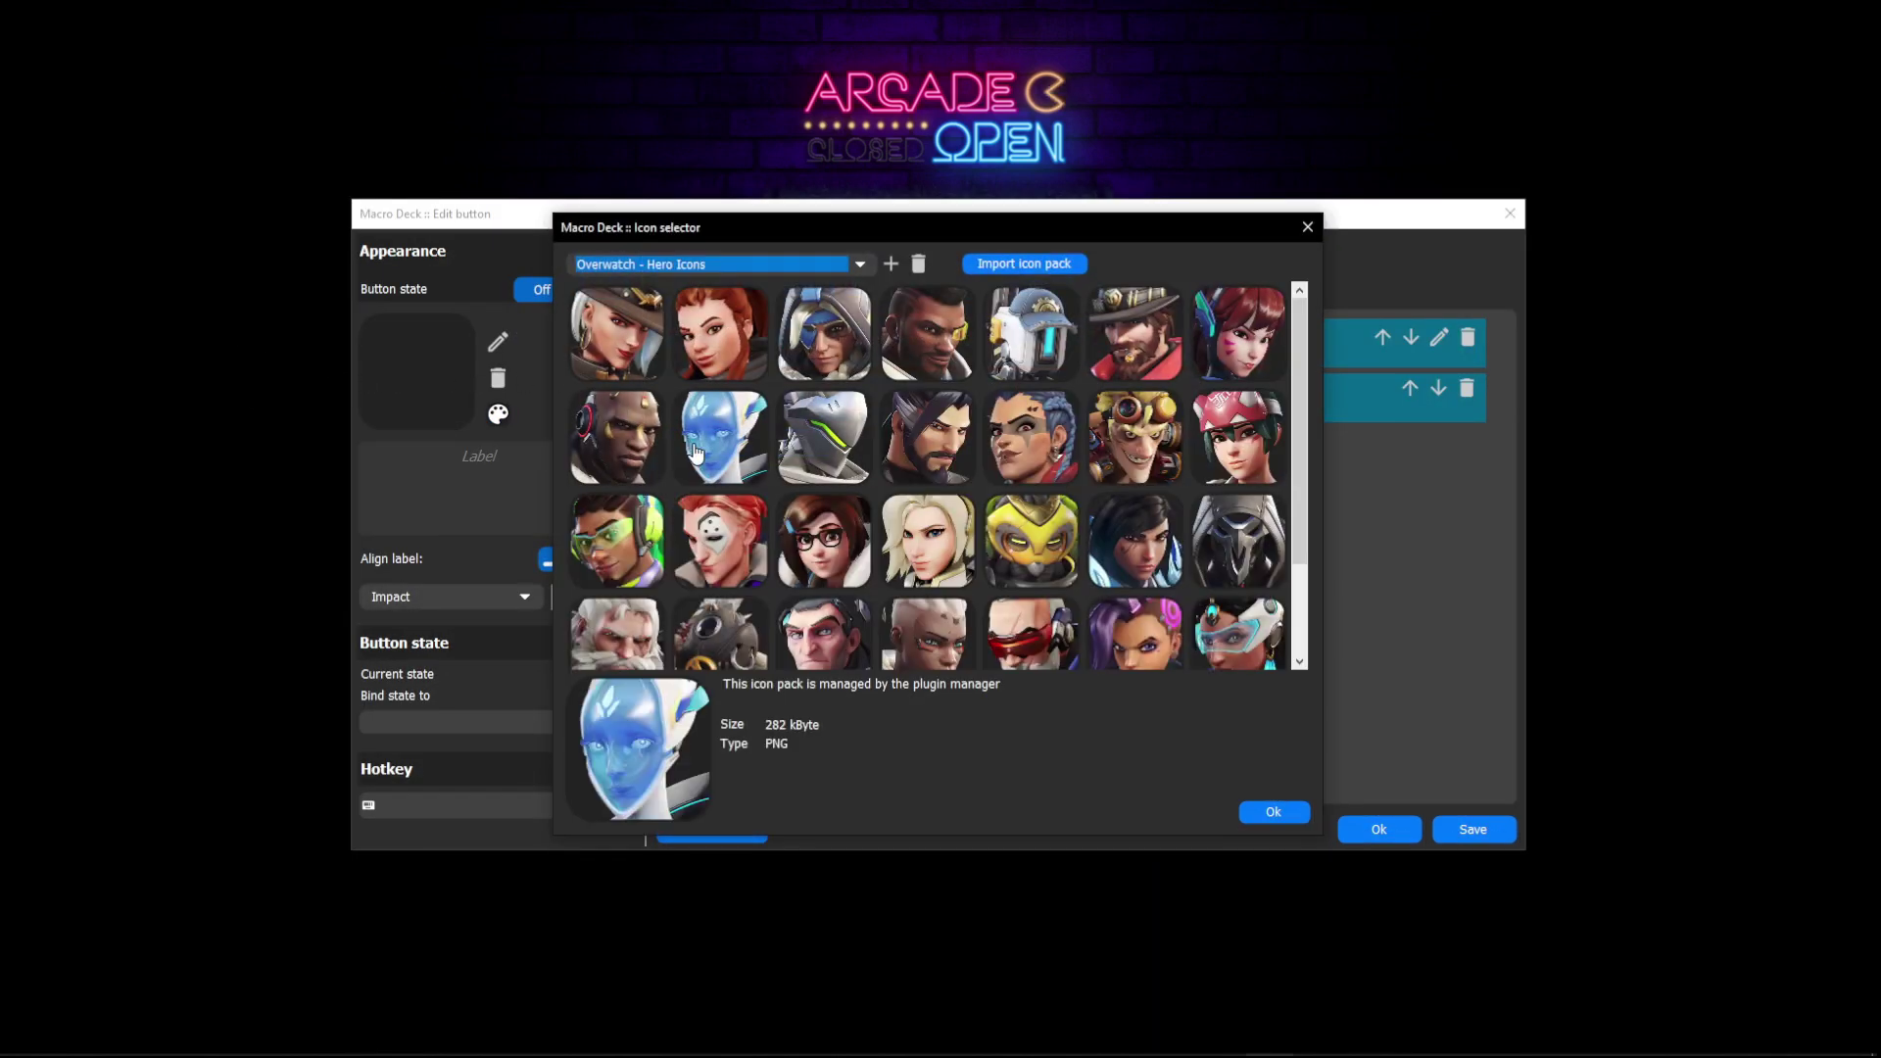
left_click(1272, 811)
Step: Label the button "Spotify.com" in font size 8, trying the alignments and keeping the label at the button's bottom
left_click(446, 475)
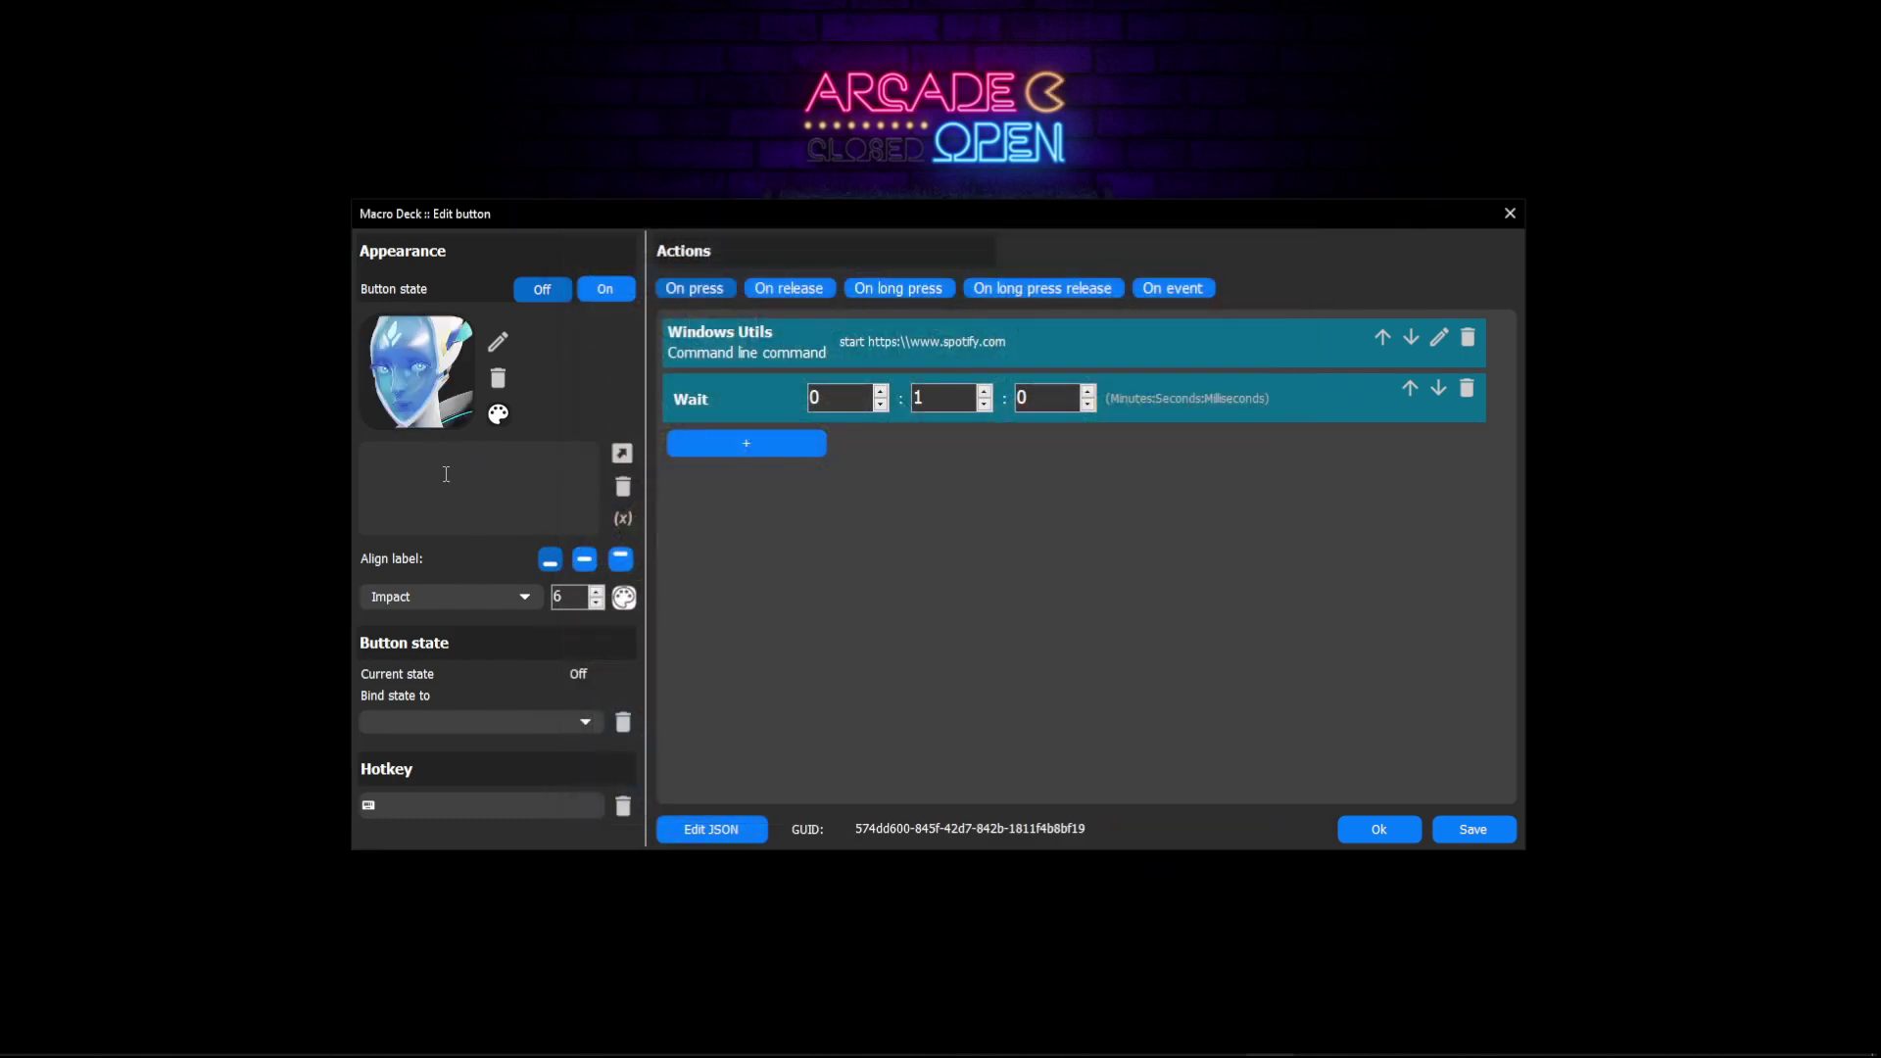
type("Spotify.com")
left_click(595, 593)
left_click(595, 592)
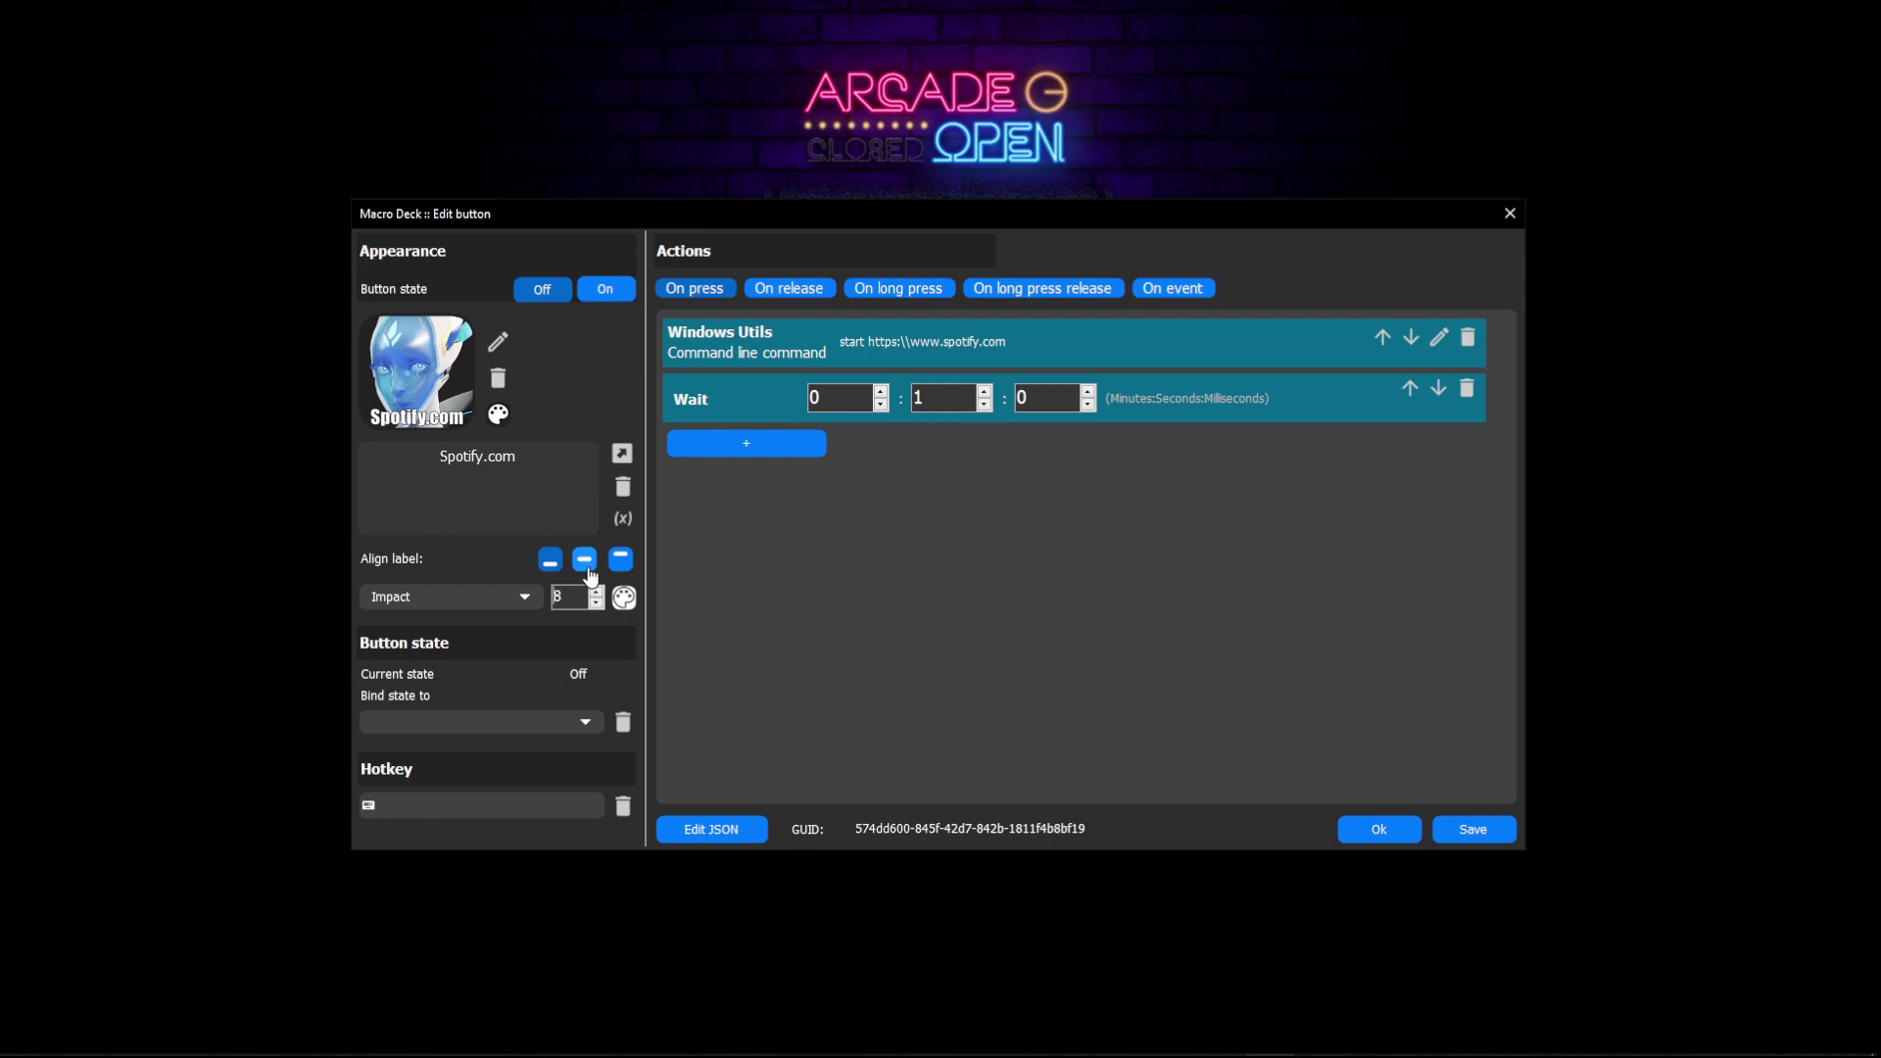
left_click(584, 567)
left_click(553, 566)
left_click(621, 566)
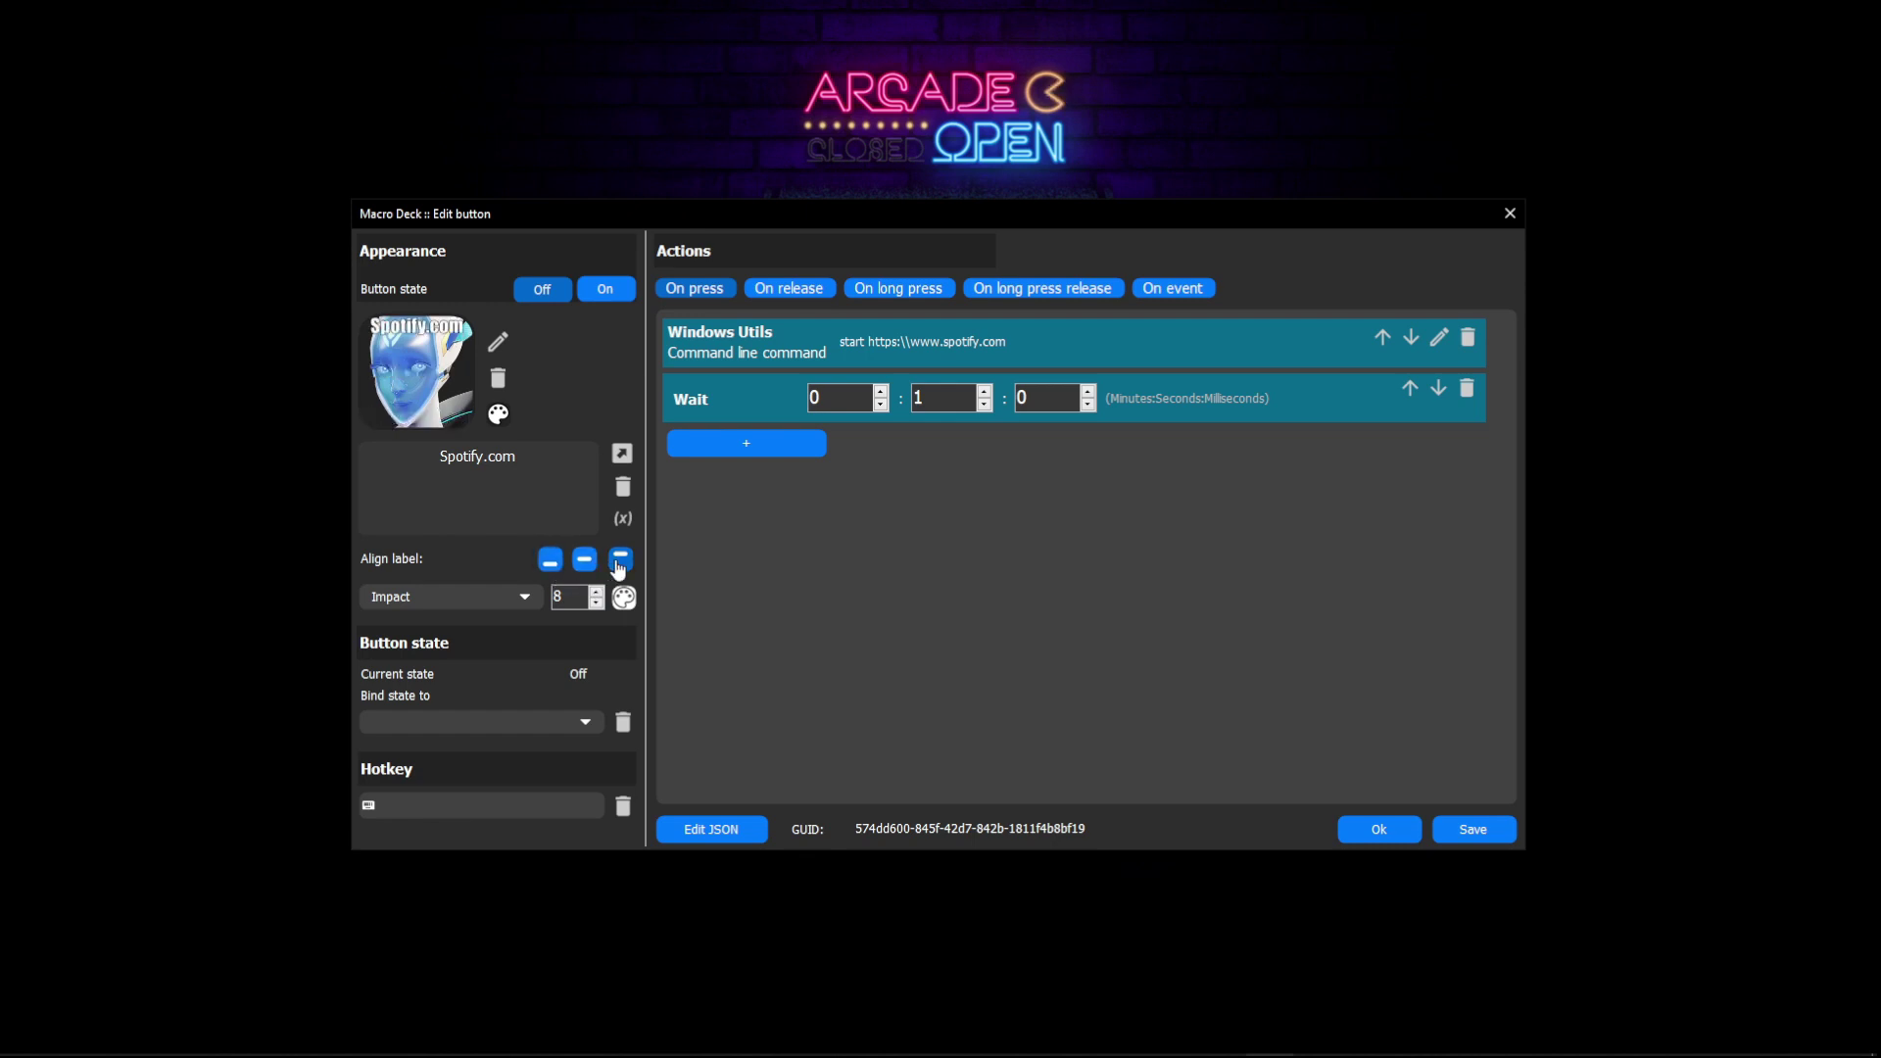
left_click(559, 565)
Step: Set the label's font size to 9, remove the Wait delay from the actions and accept the button
left_click(596, 592)
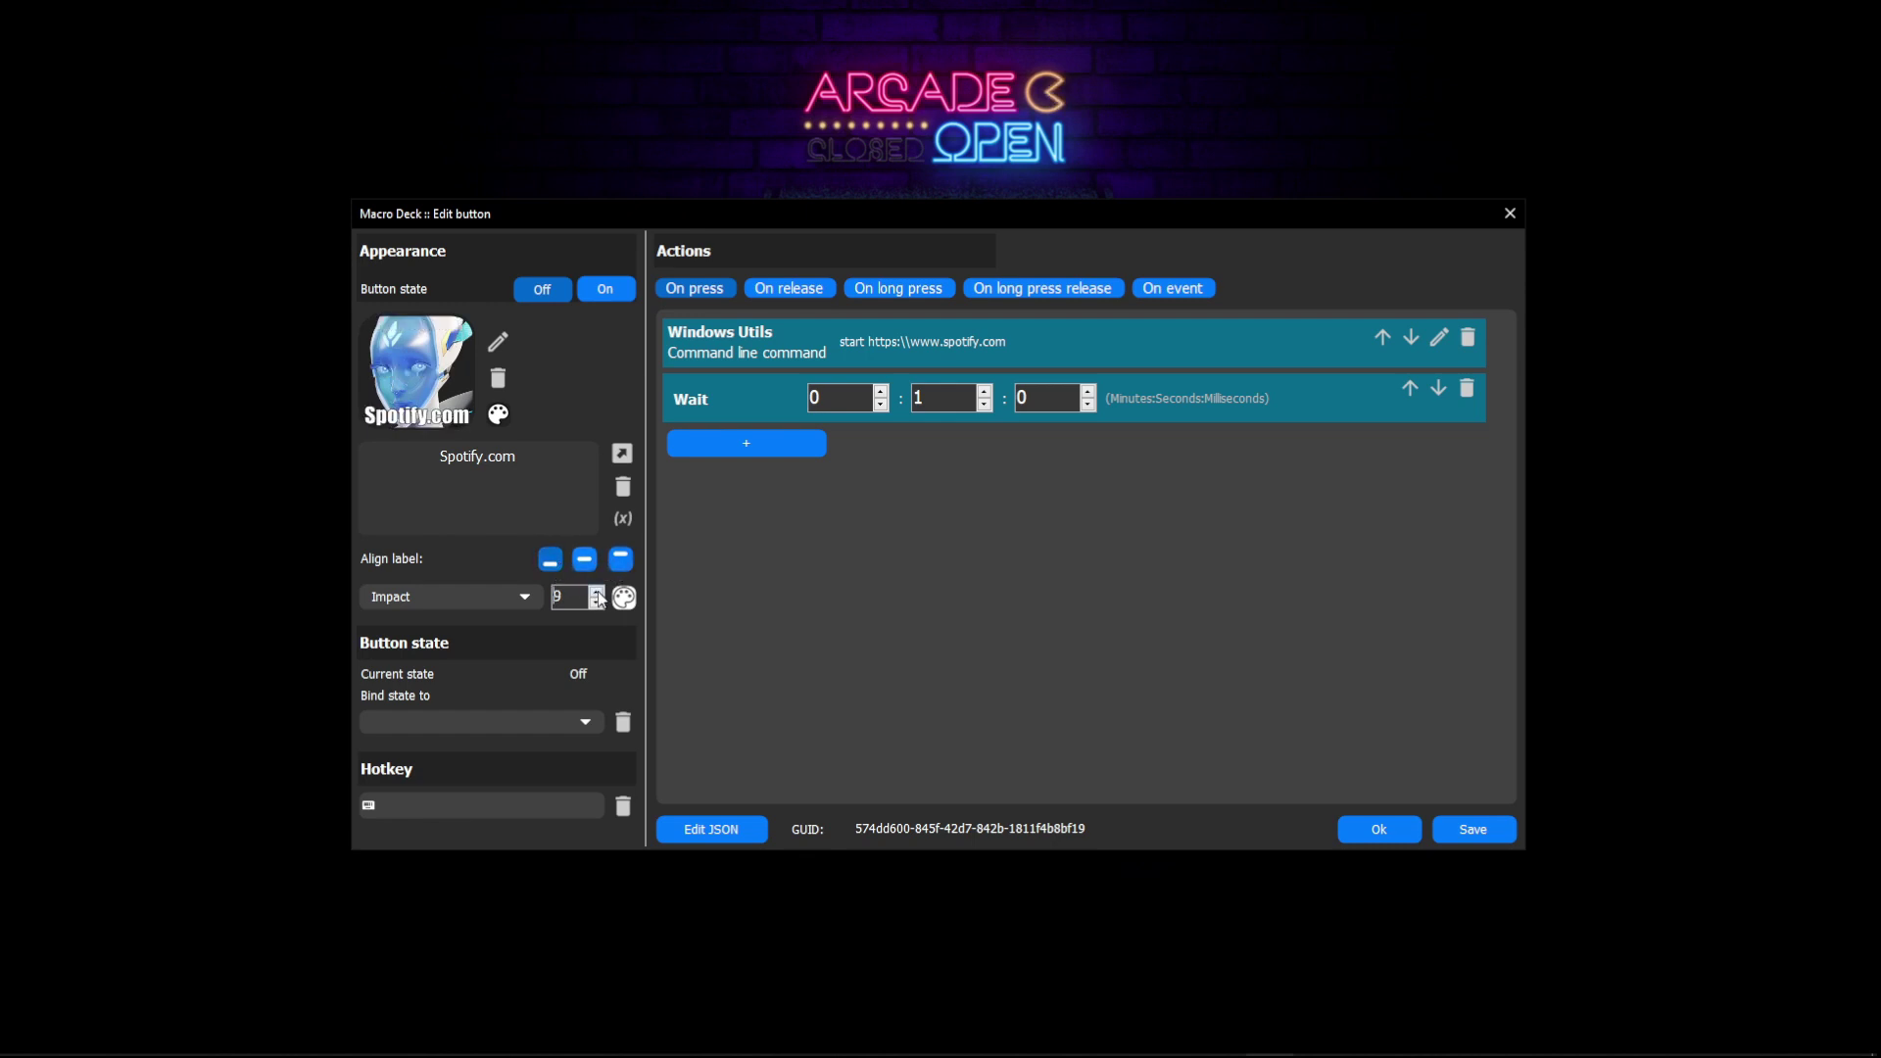
left_click(599, 593)
left_click(596, 604)
left_click(1466, 389)
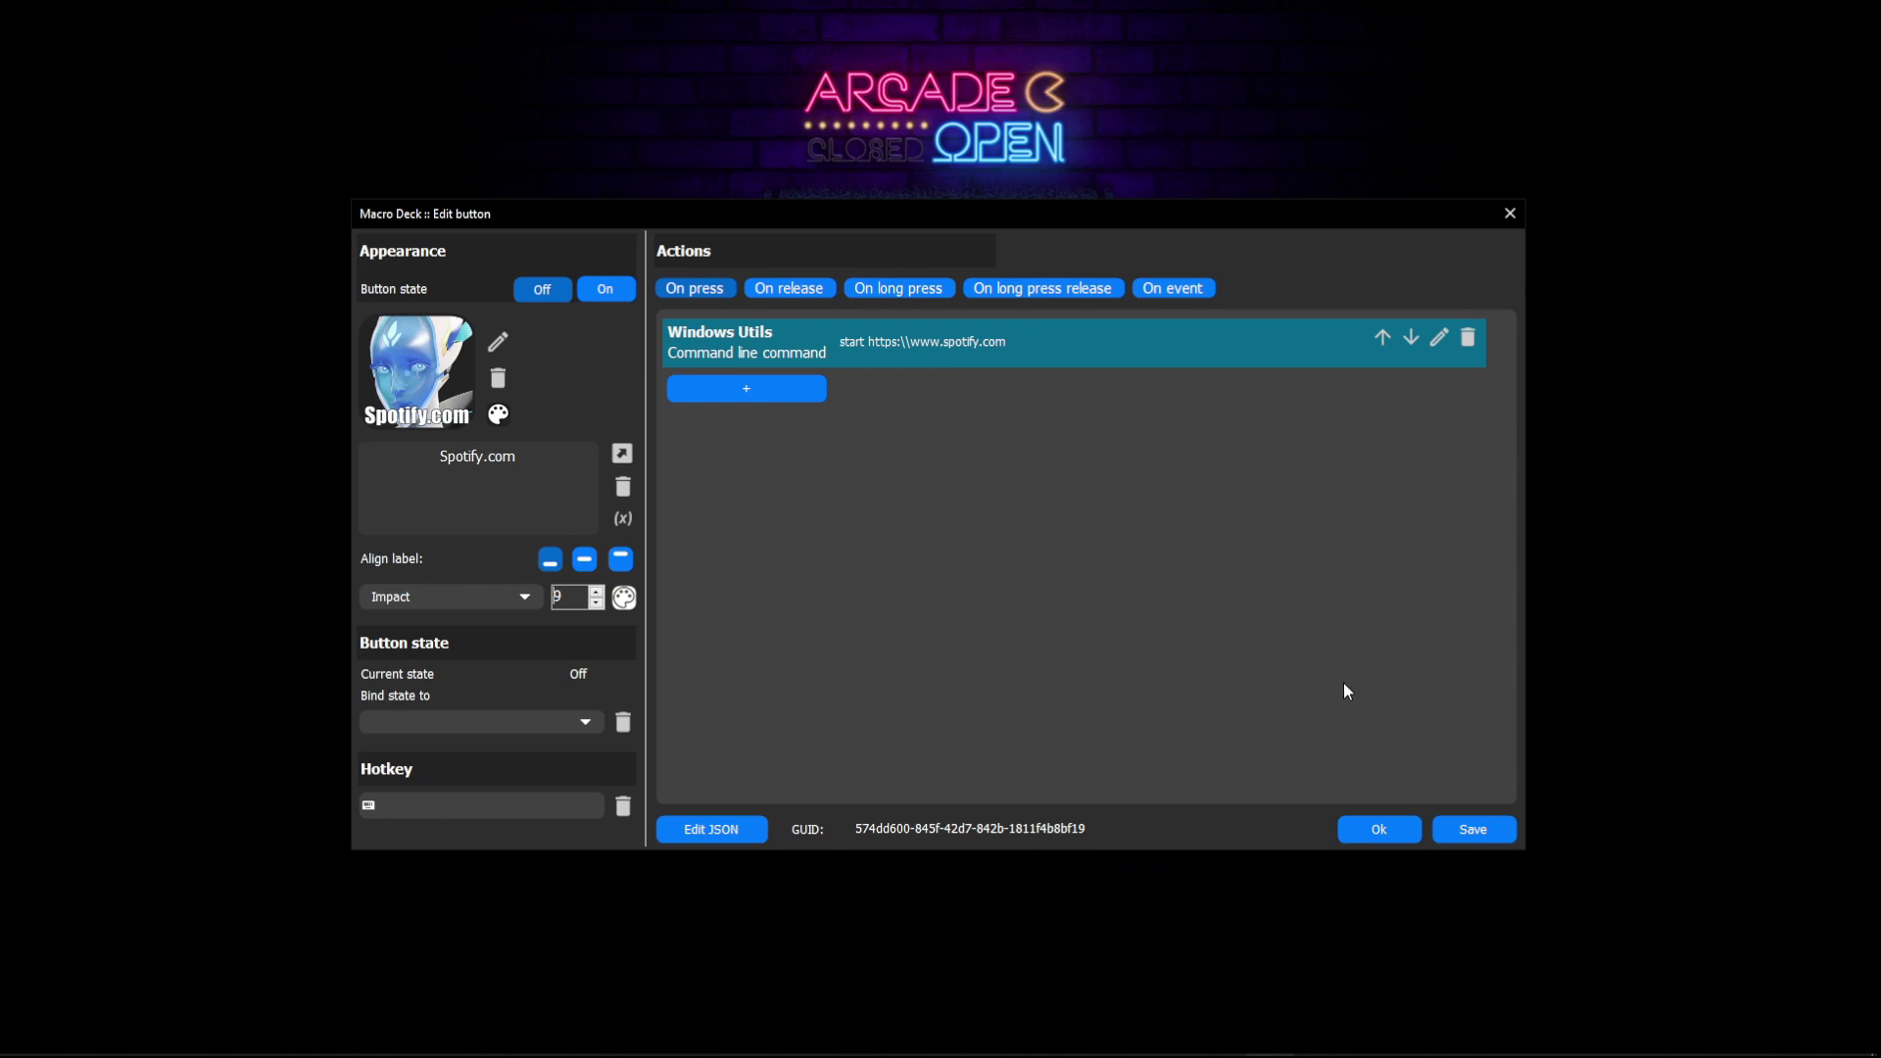
left_click(1391, 829)
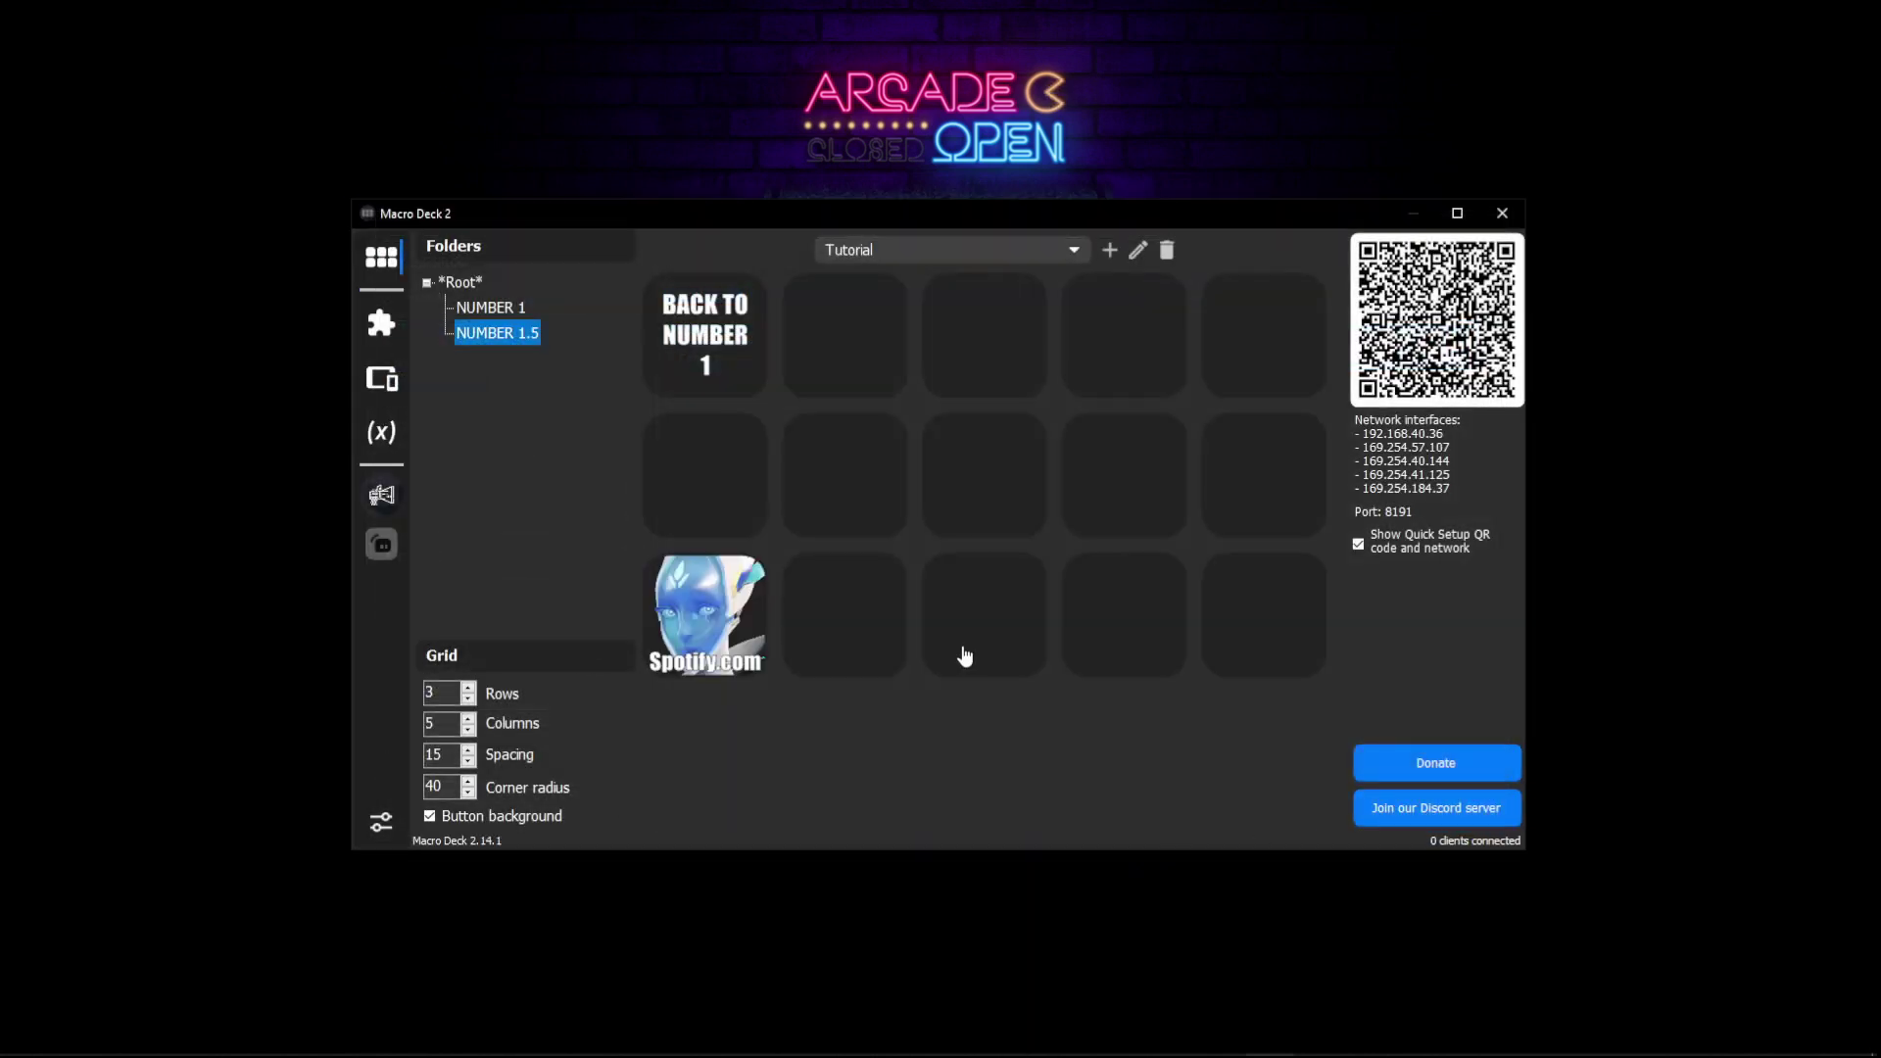
Step: Test the Spotify.com button with a simulated "On press" and close the browser window it opens
right_click(703, 617)
left_click(768, 663)
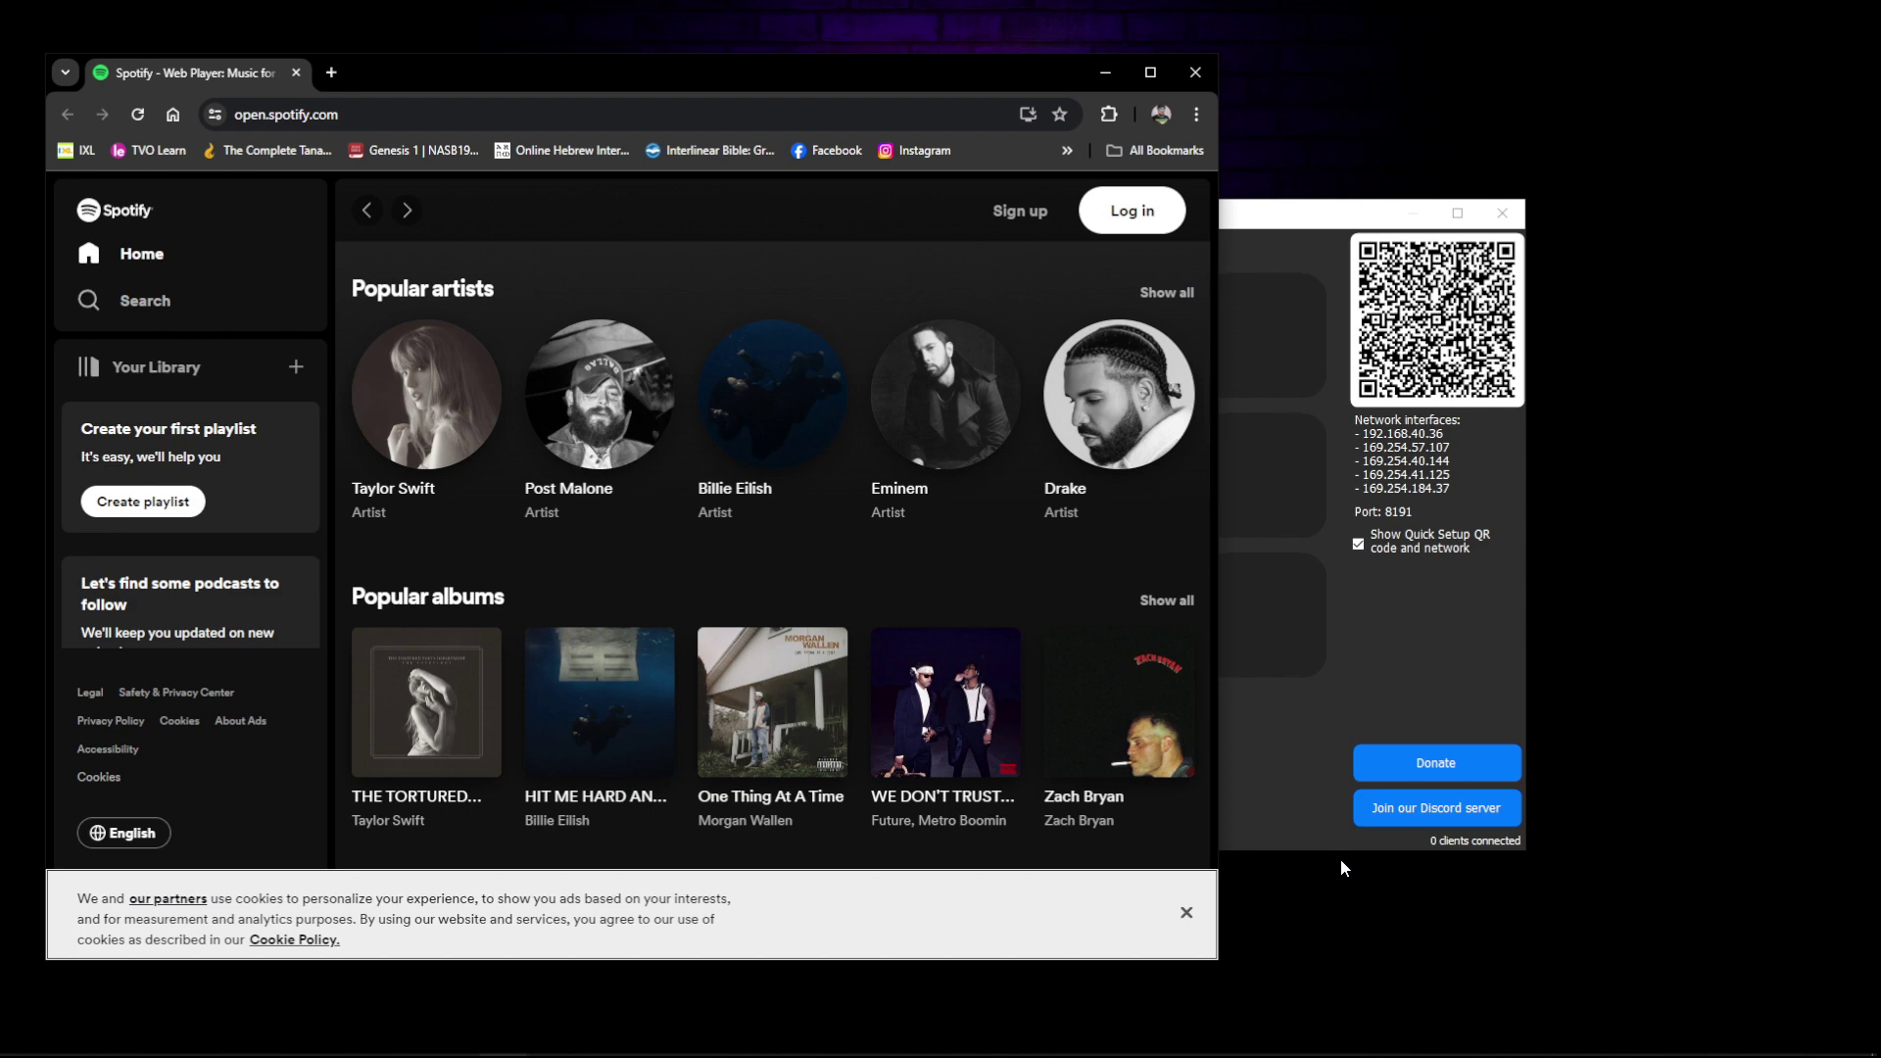
left_click(1200, 69)
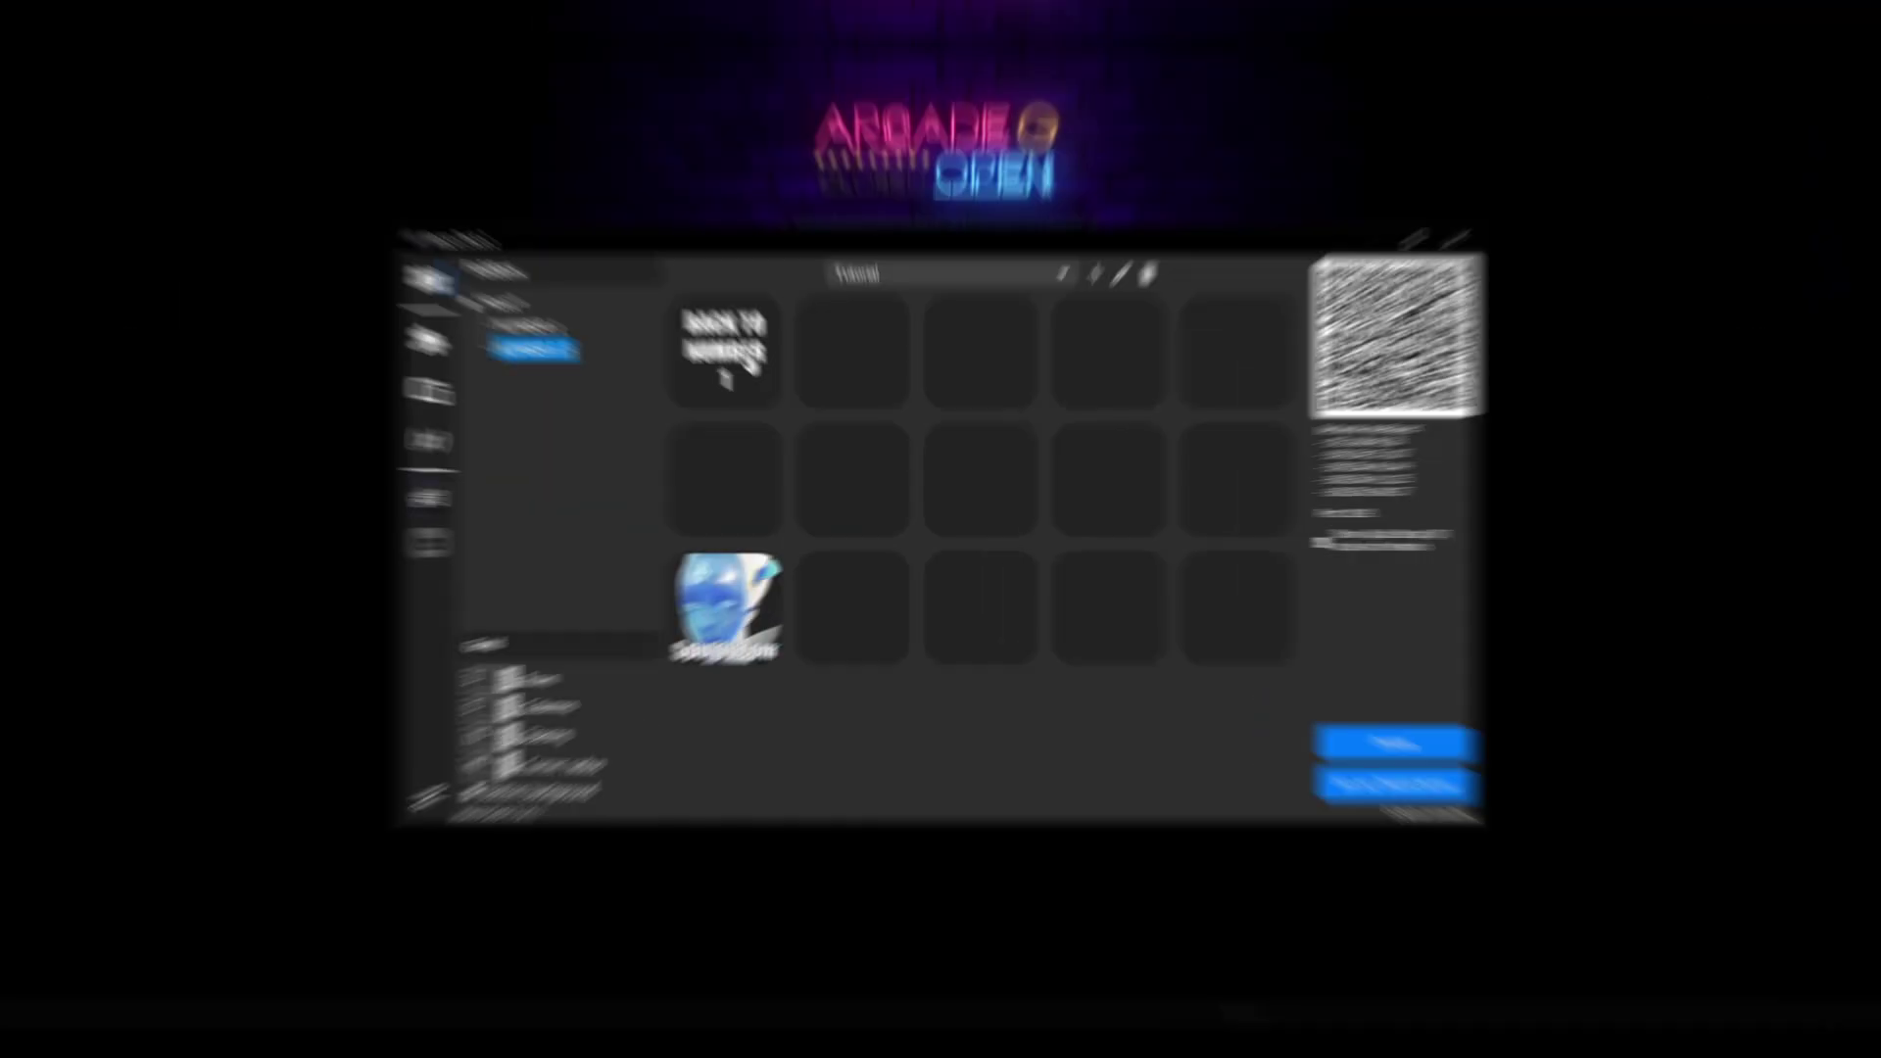
right_click(735, 345)
left_click(766, 391)
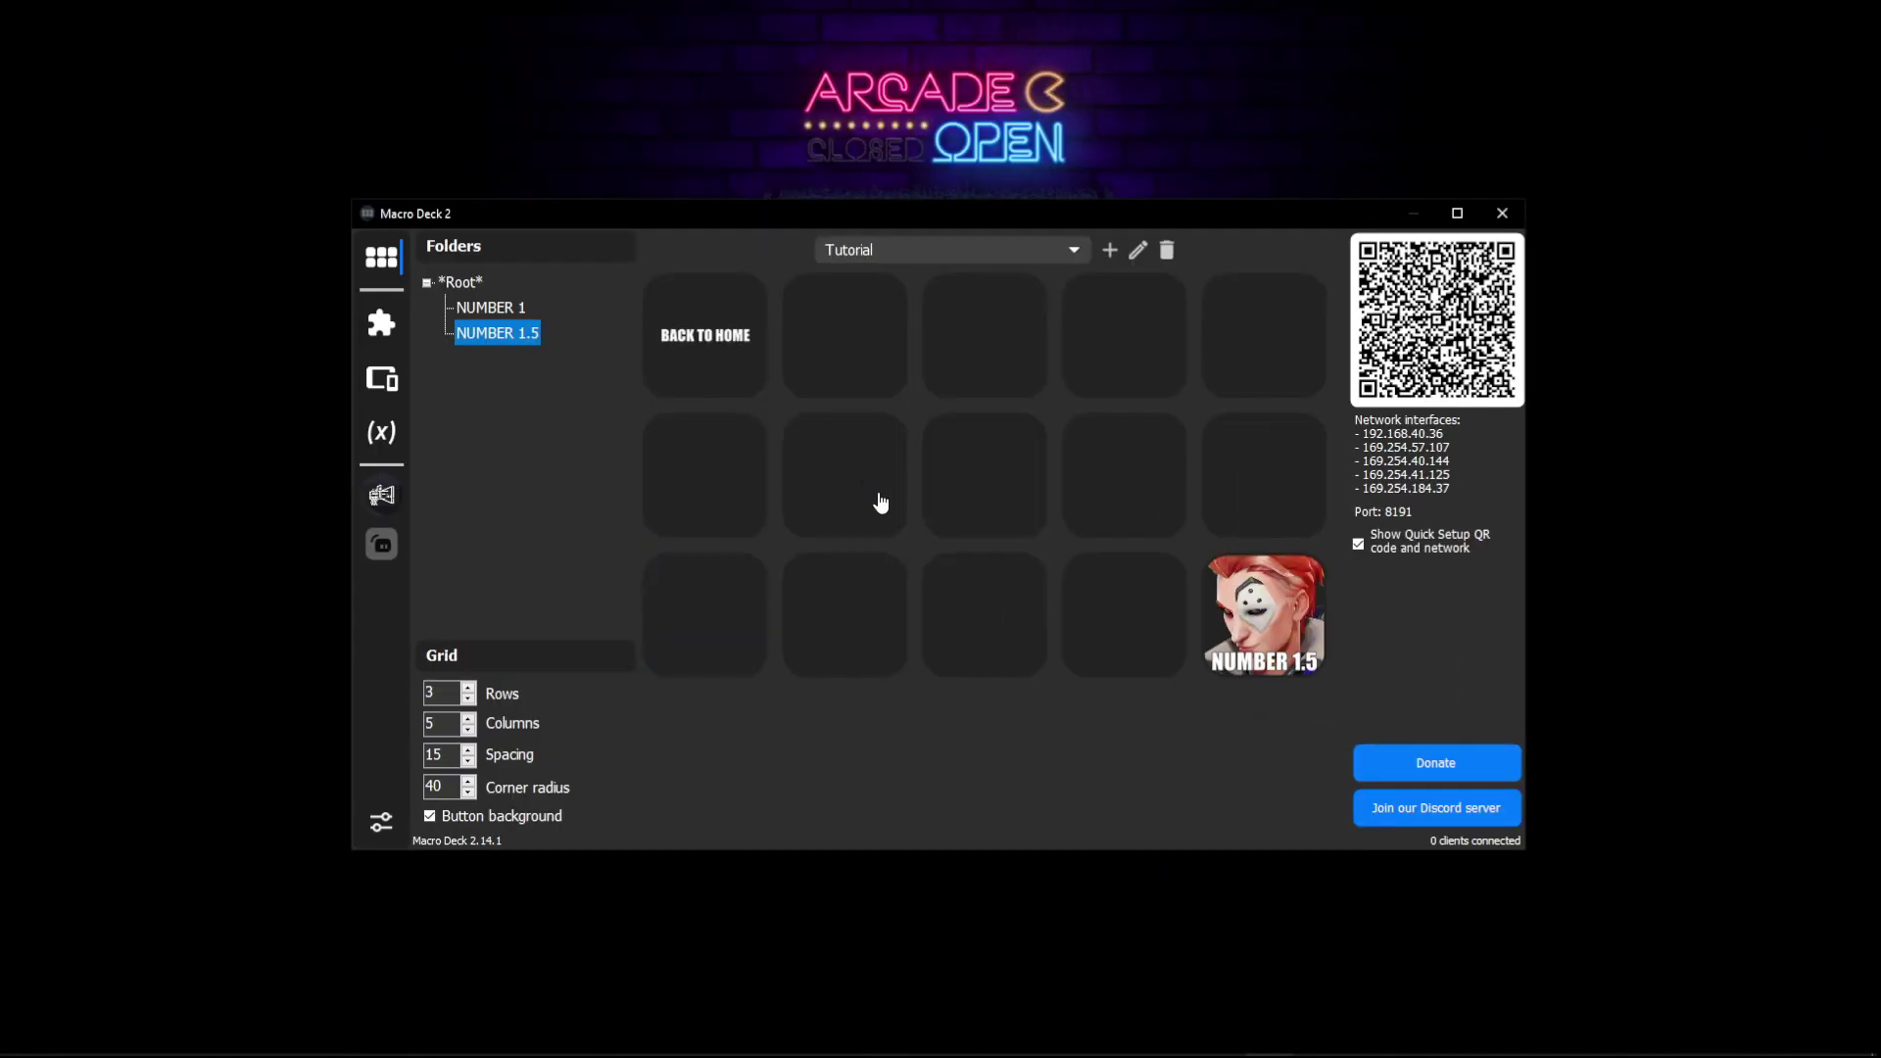
right_click(693, 615)
left_click(787, 625)
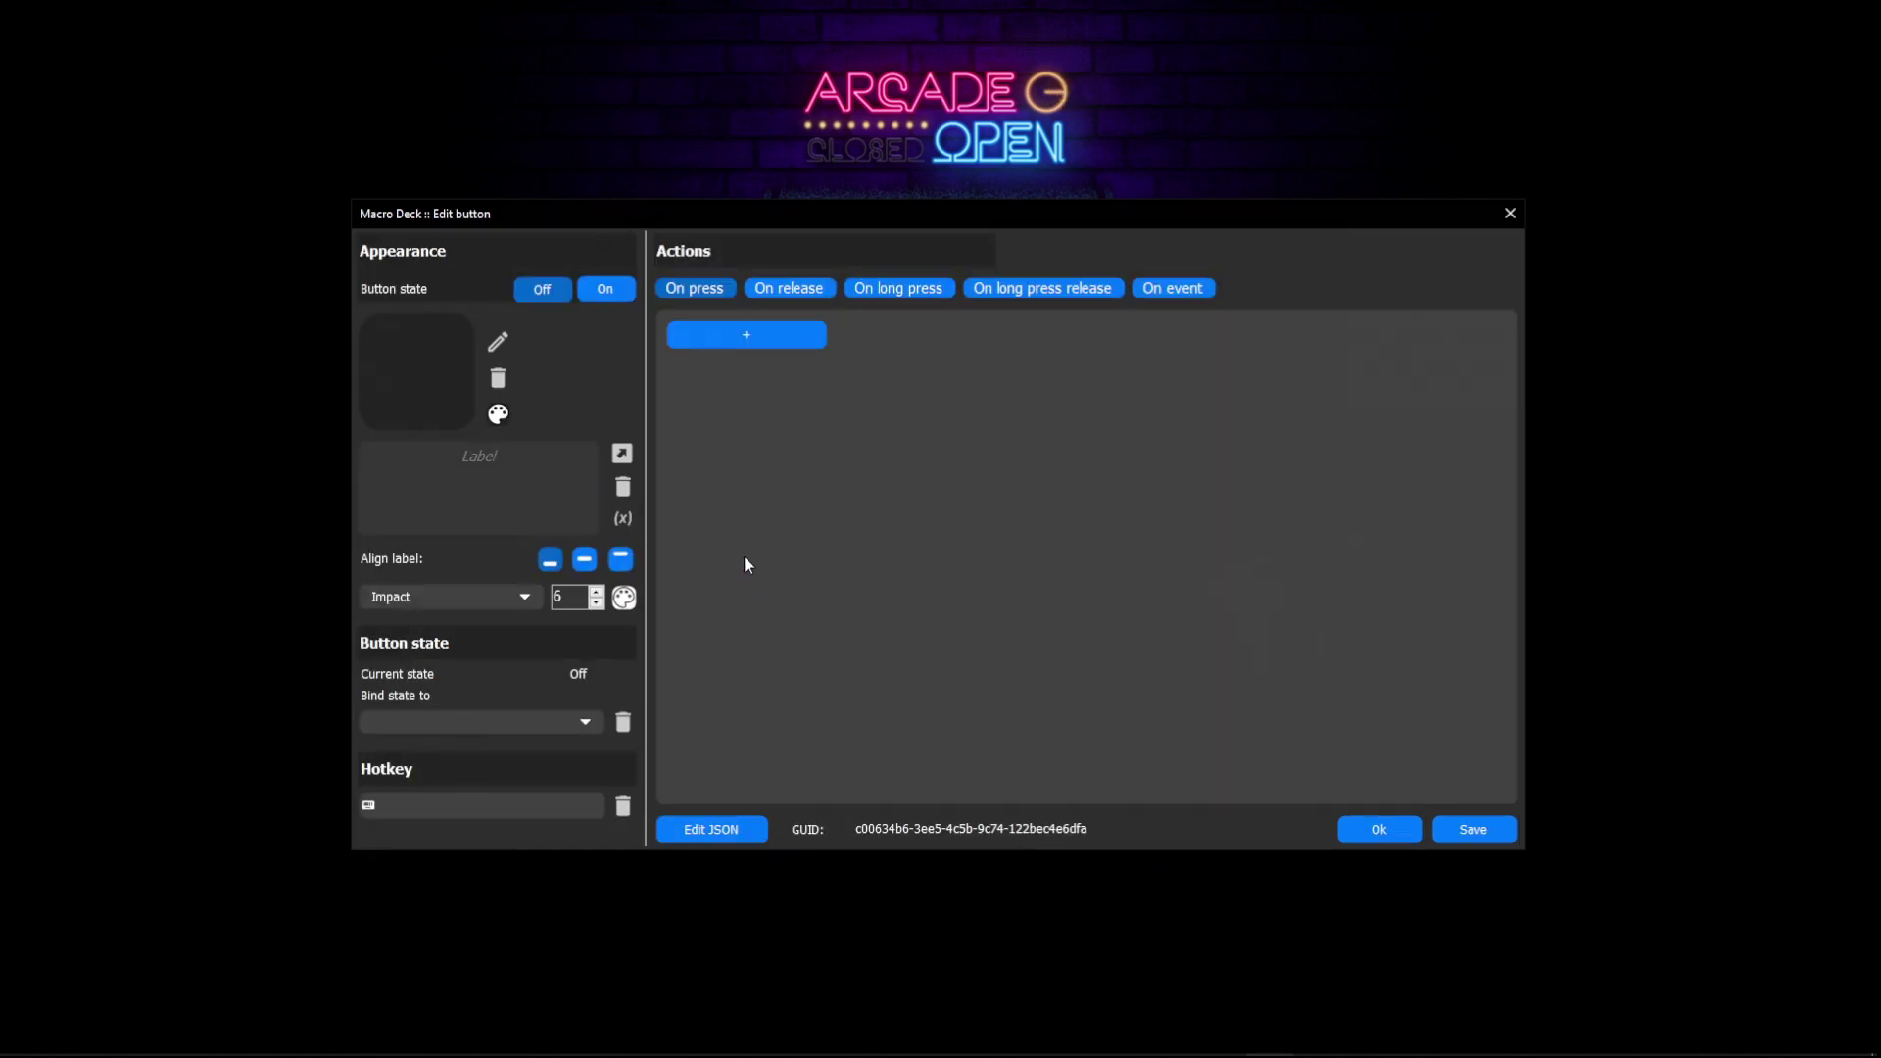
left_click(745, 335)
left_click(735, 367)
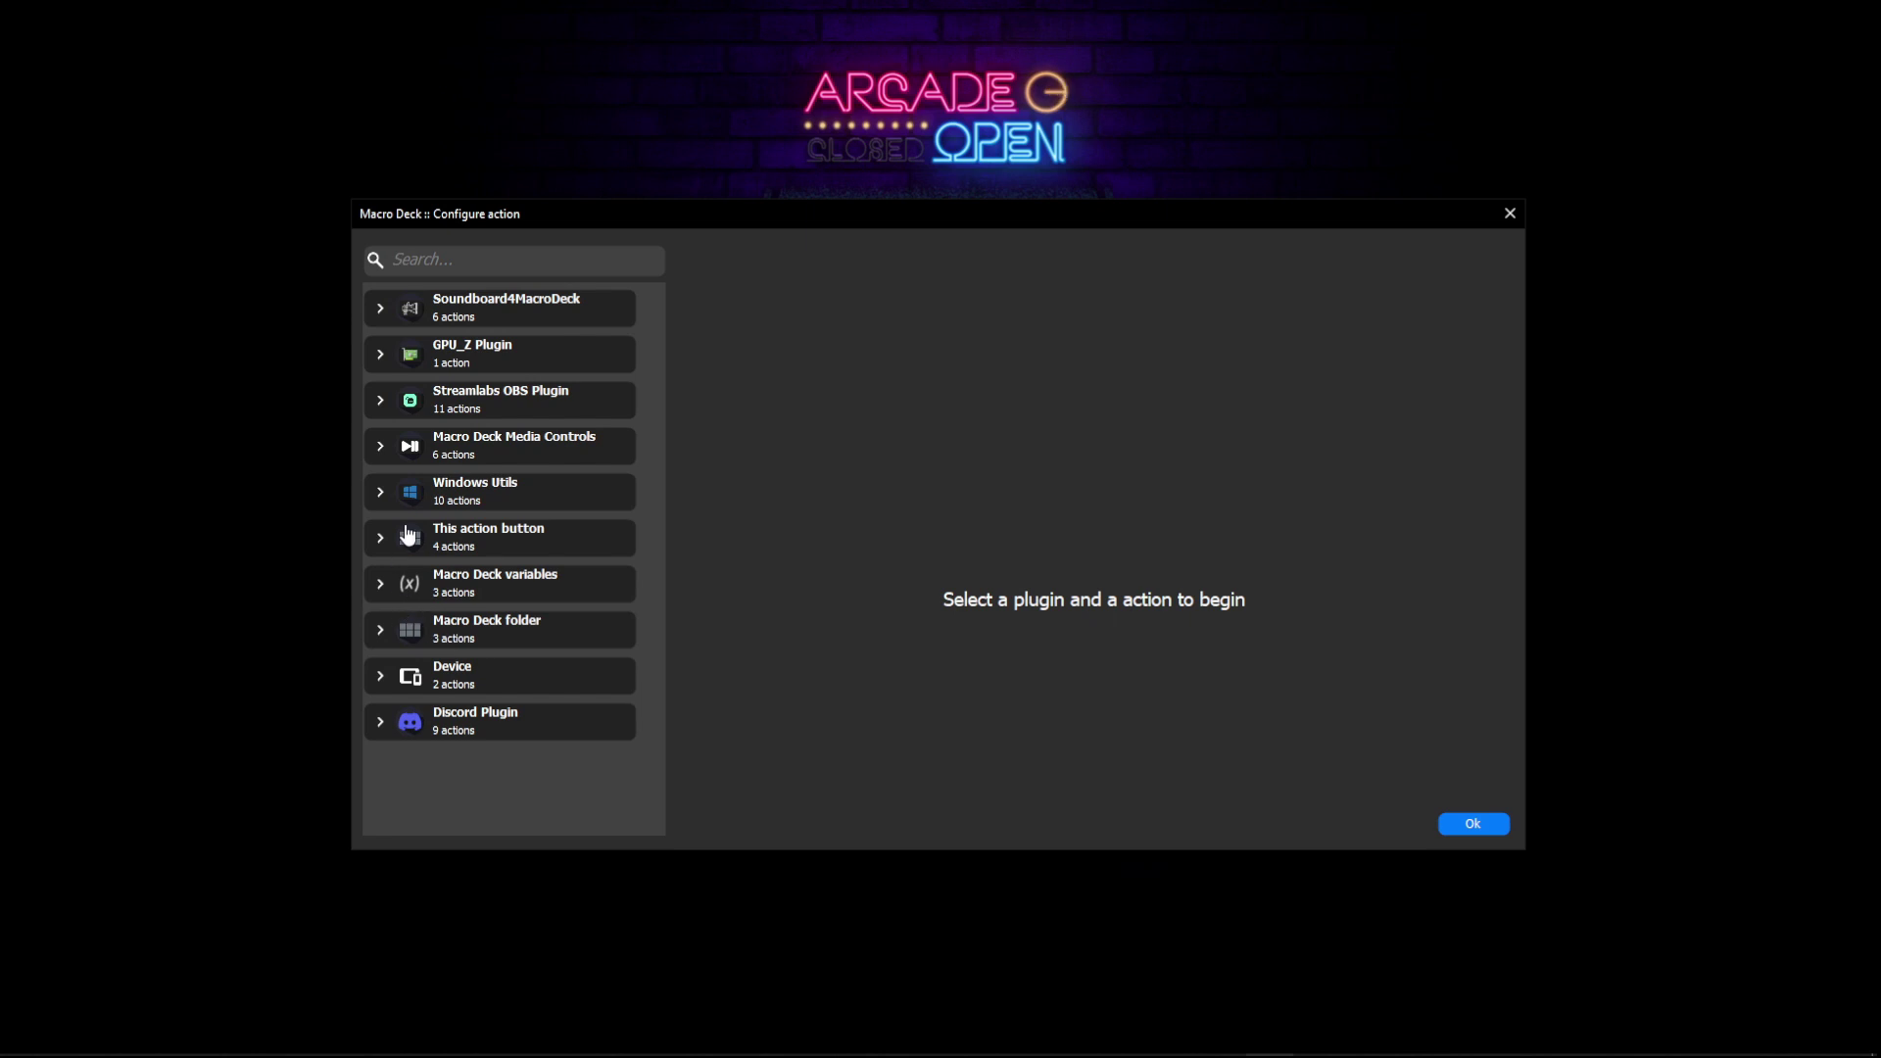
left_click(431, 506)
left_click(441, 585)
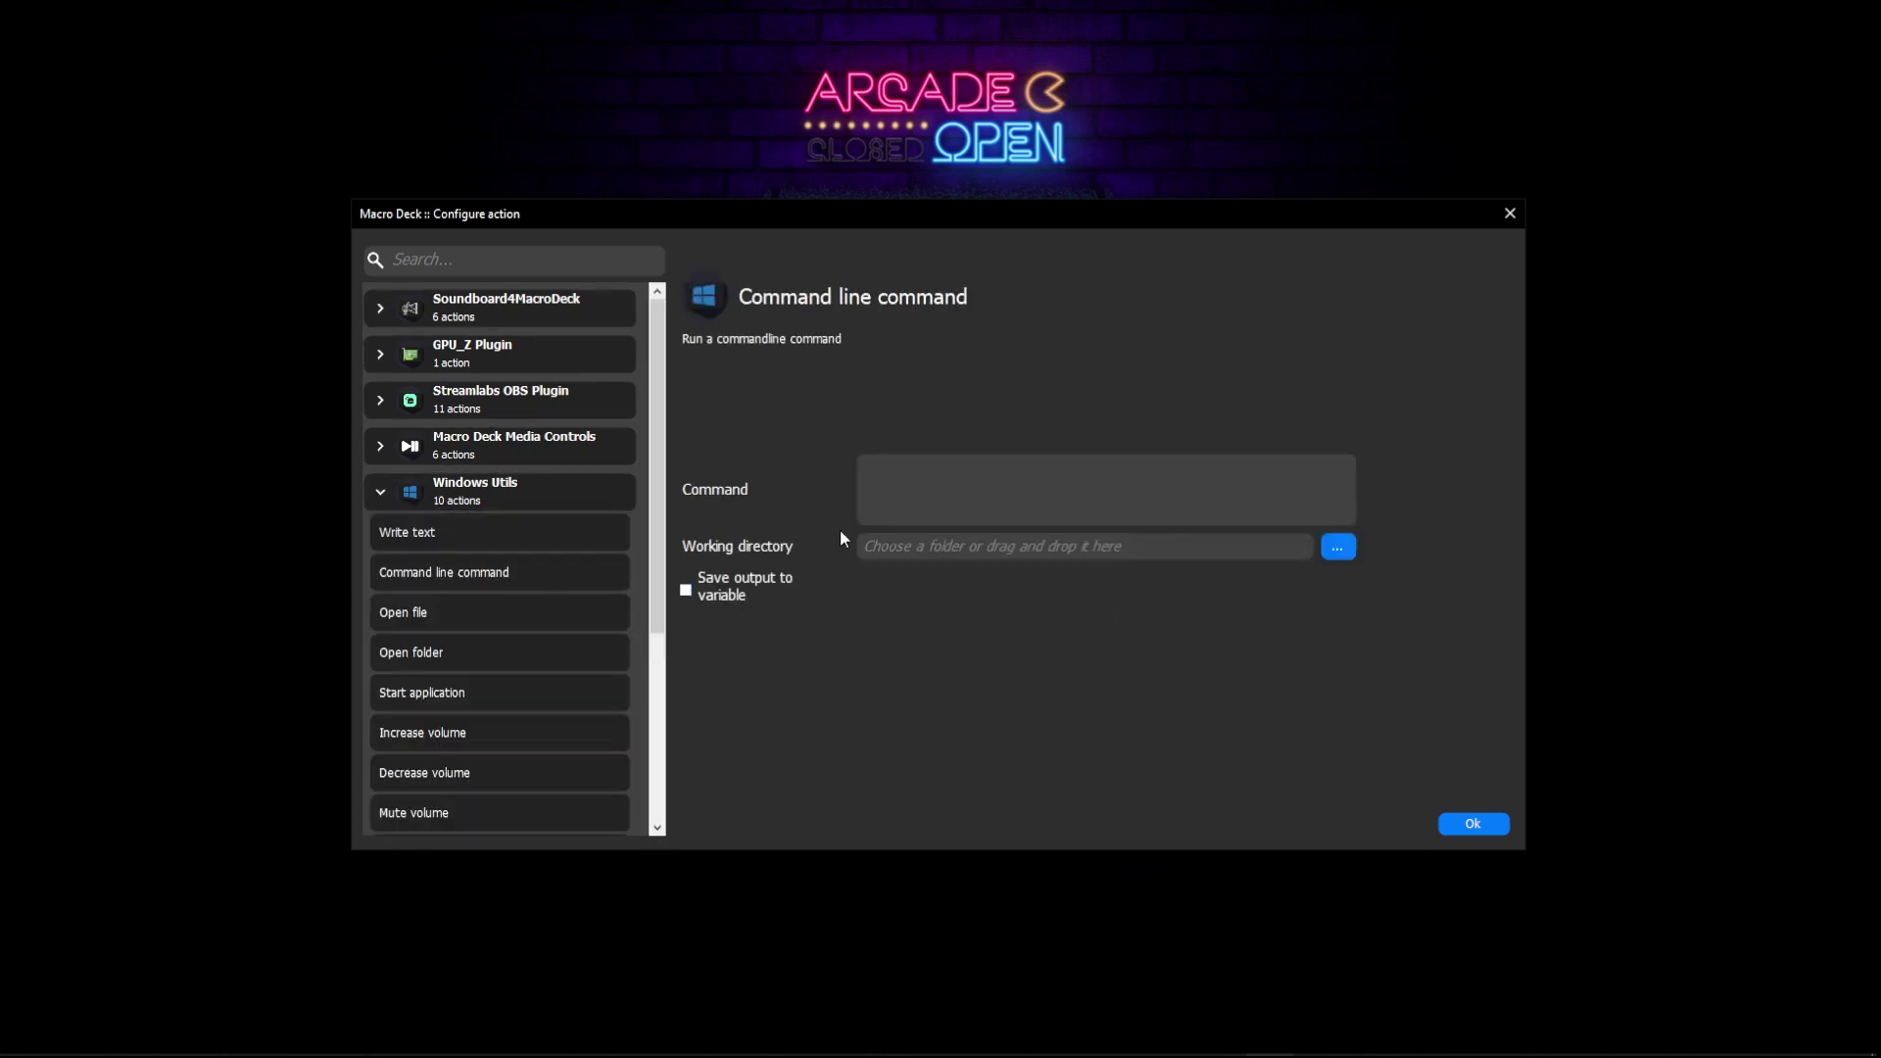
left_click(872, 506)
type("stop https:\\\\www.spotify.com")
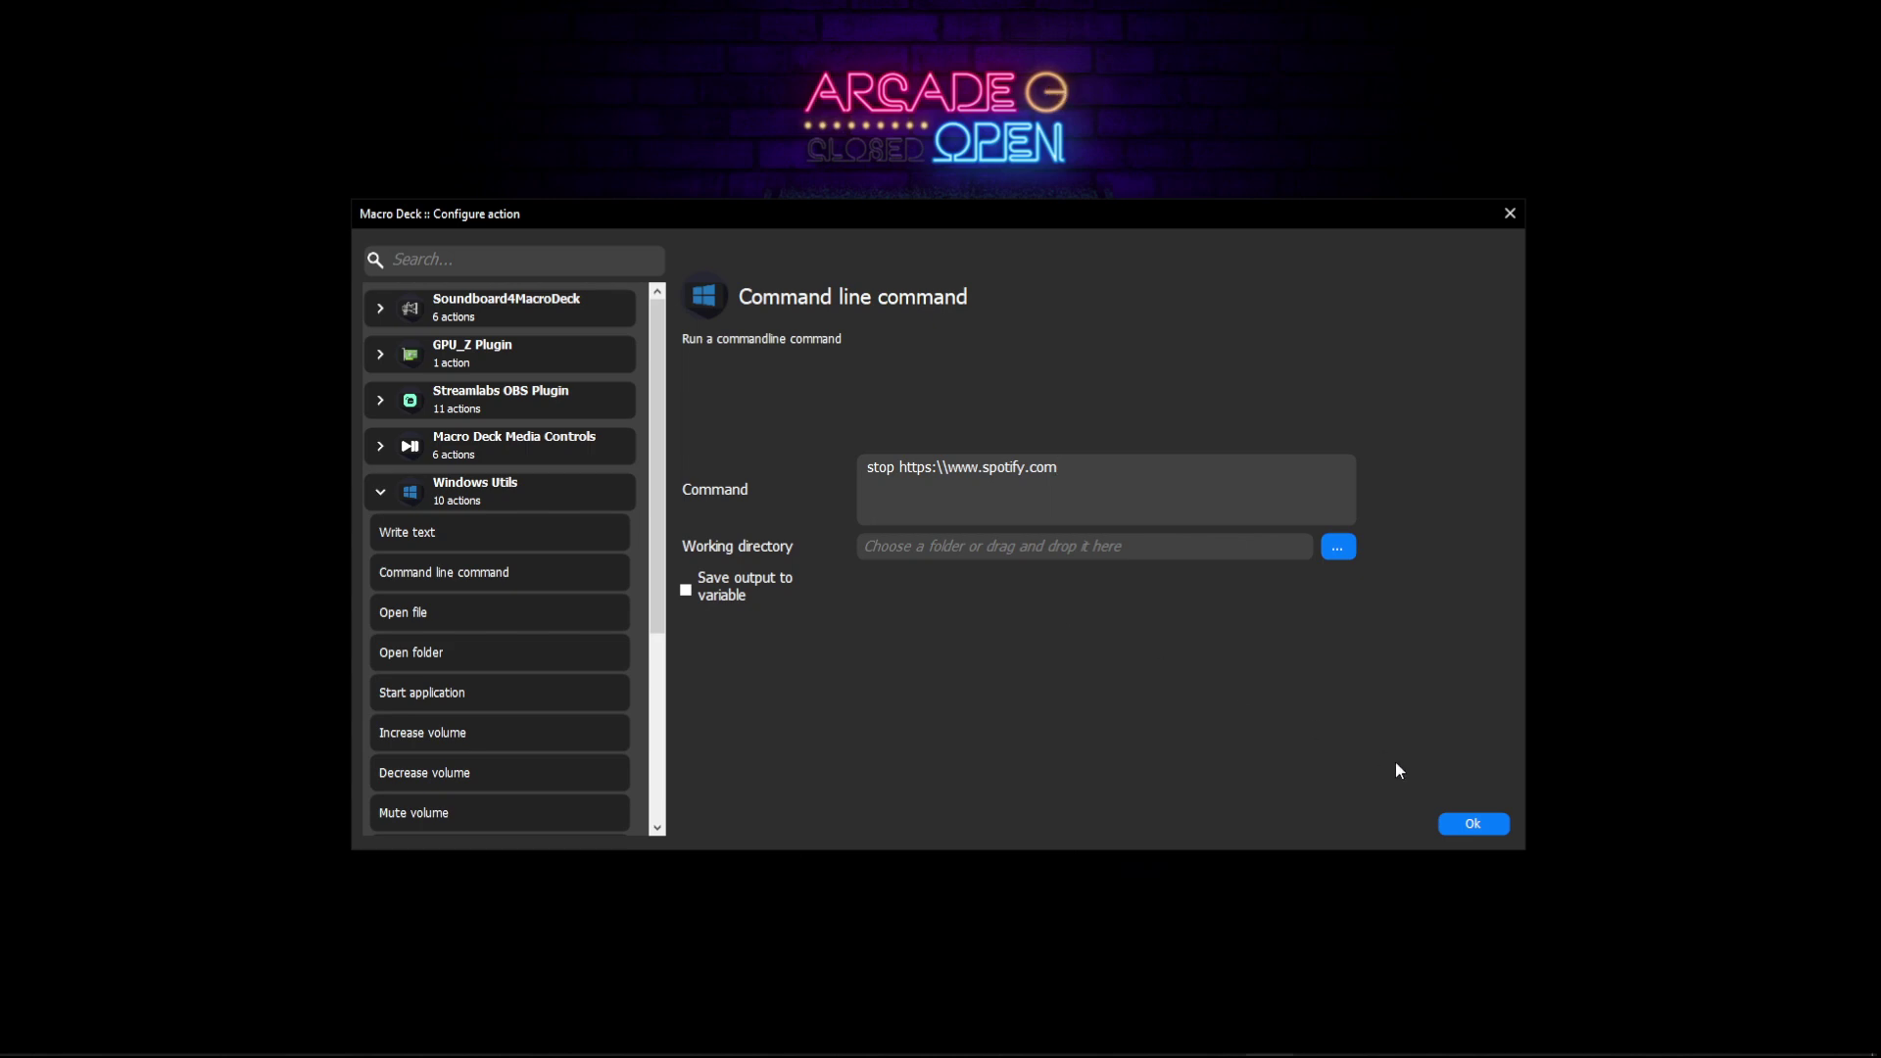
left_click(1469, 823)
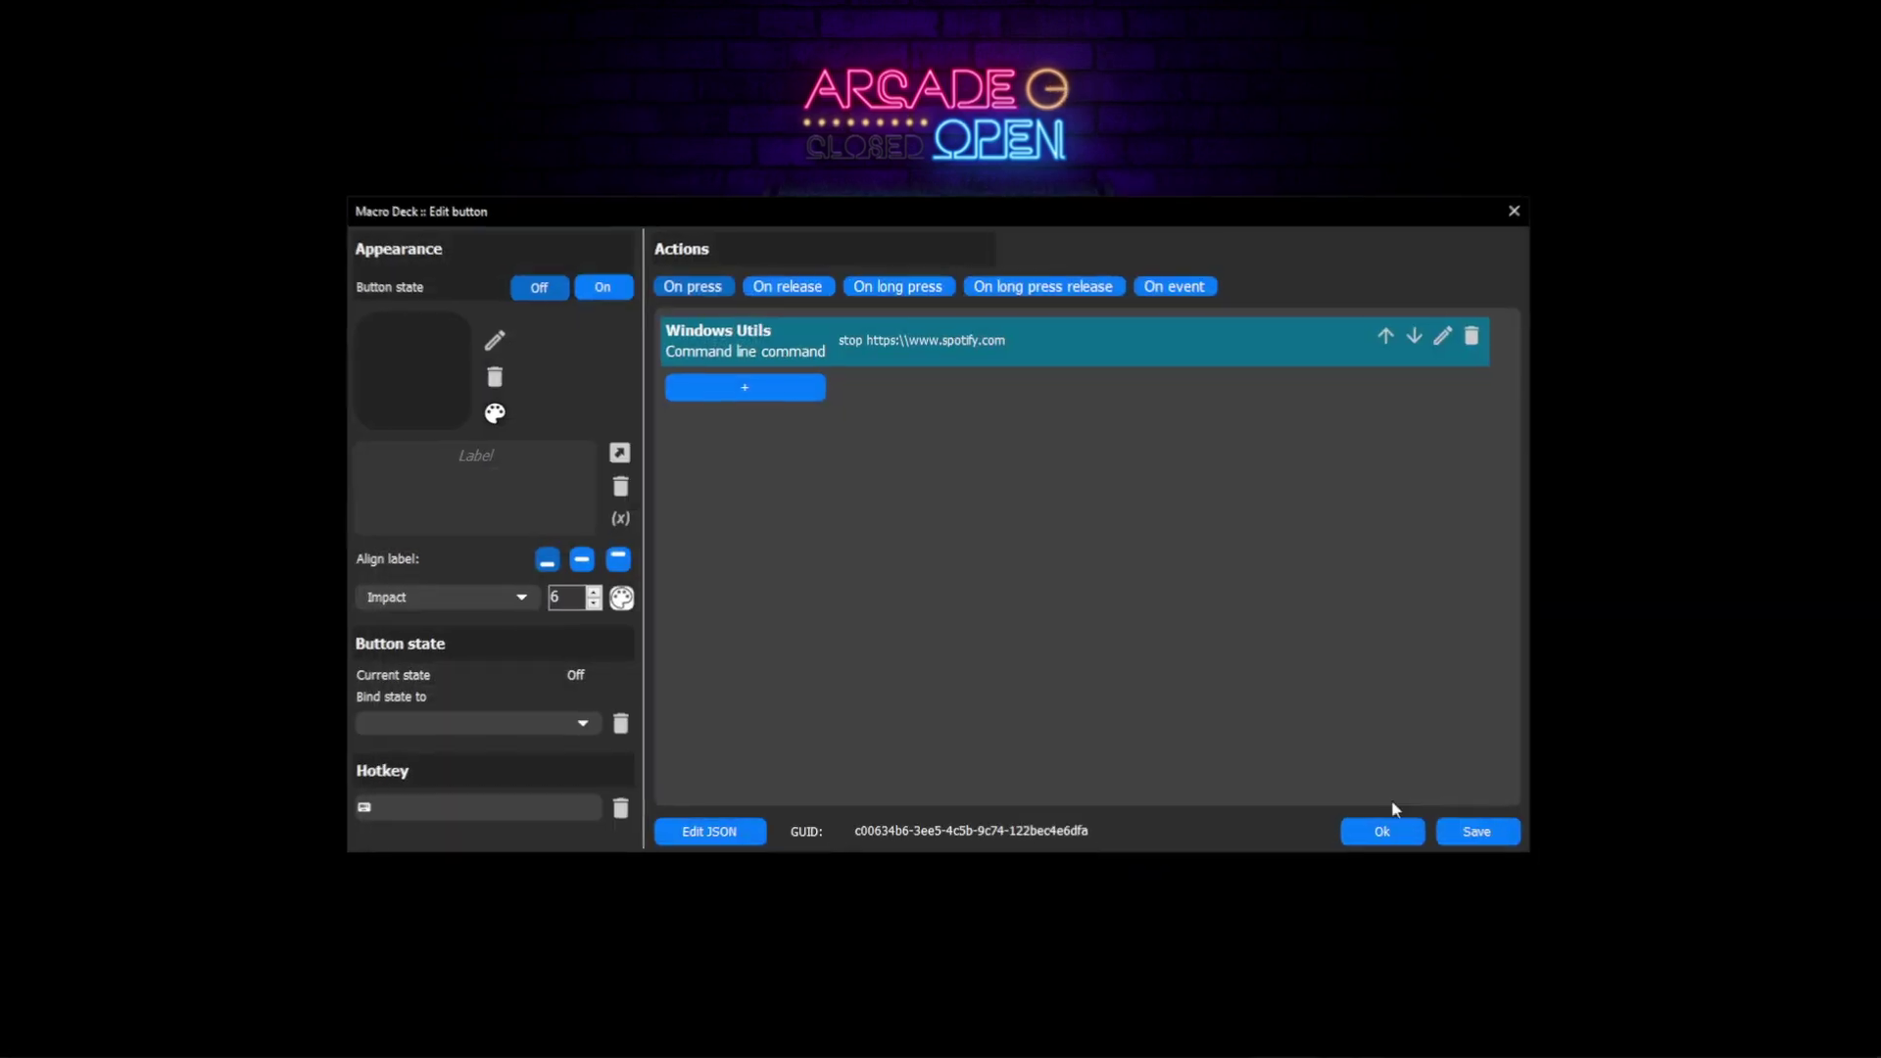
Step: Give the button the Overwatch hero icon with the headset, label it "close spotify" and accept the button
left_click(498, 341)
left_click(610, 446)
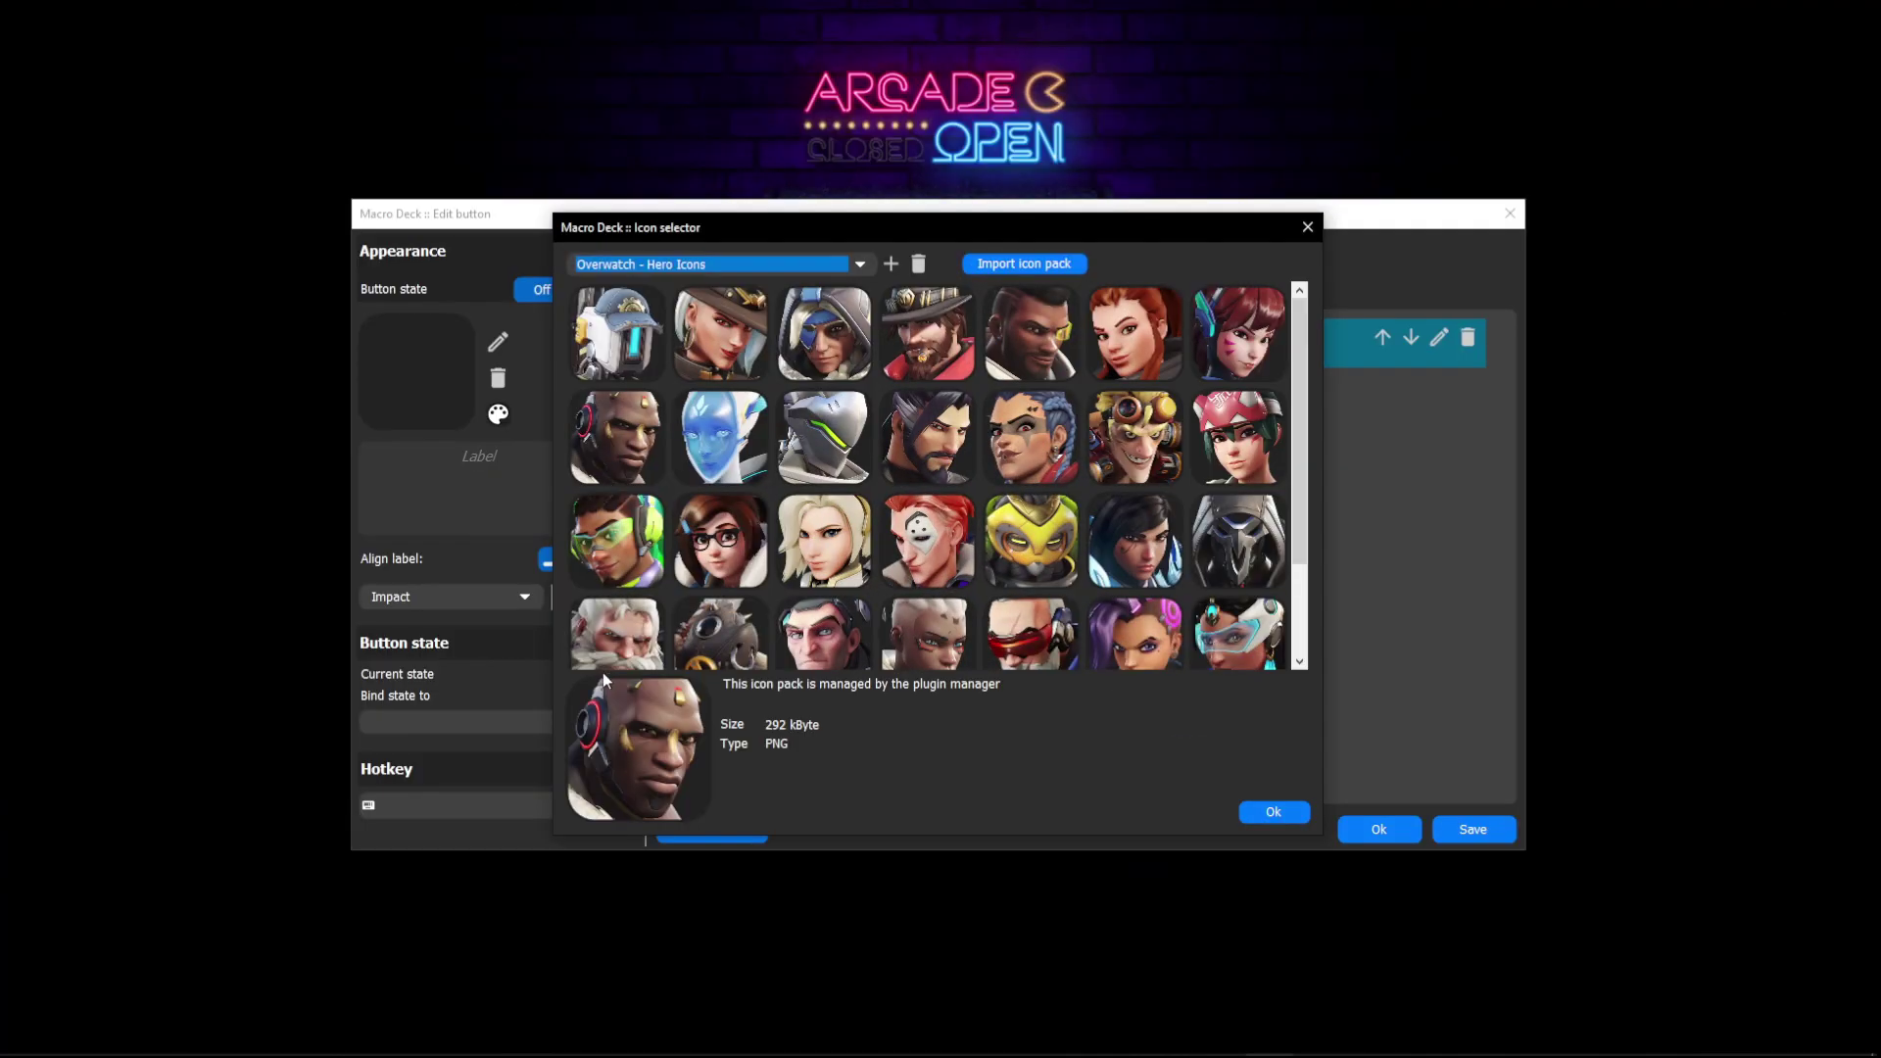
left_click(1271, 813)
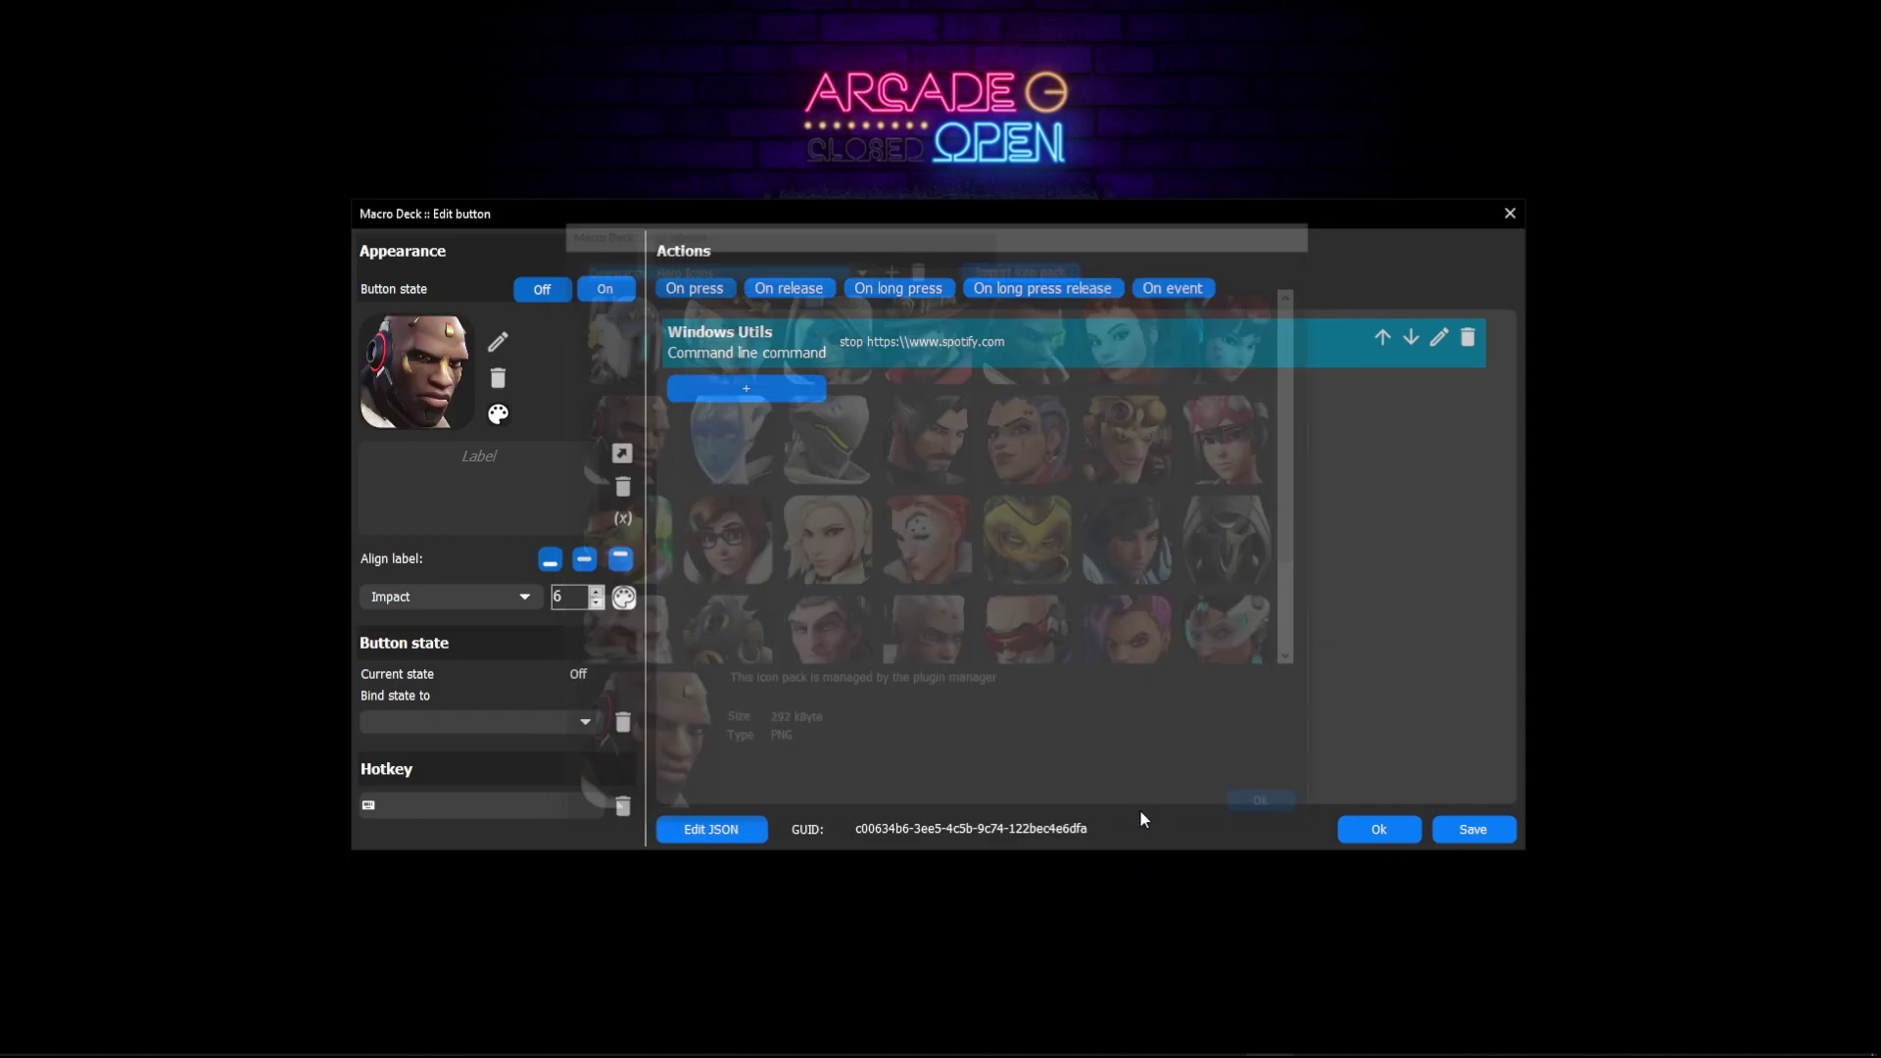
left_click(496, 475)
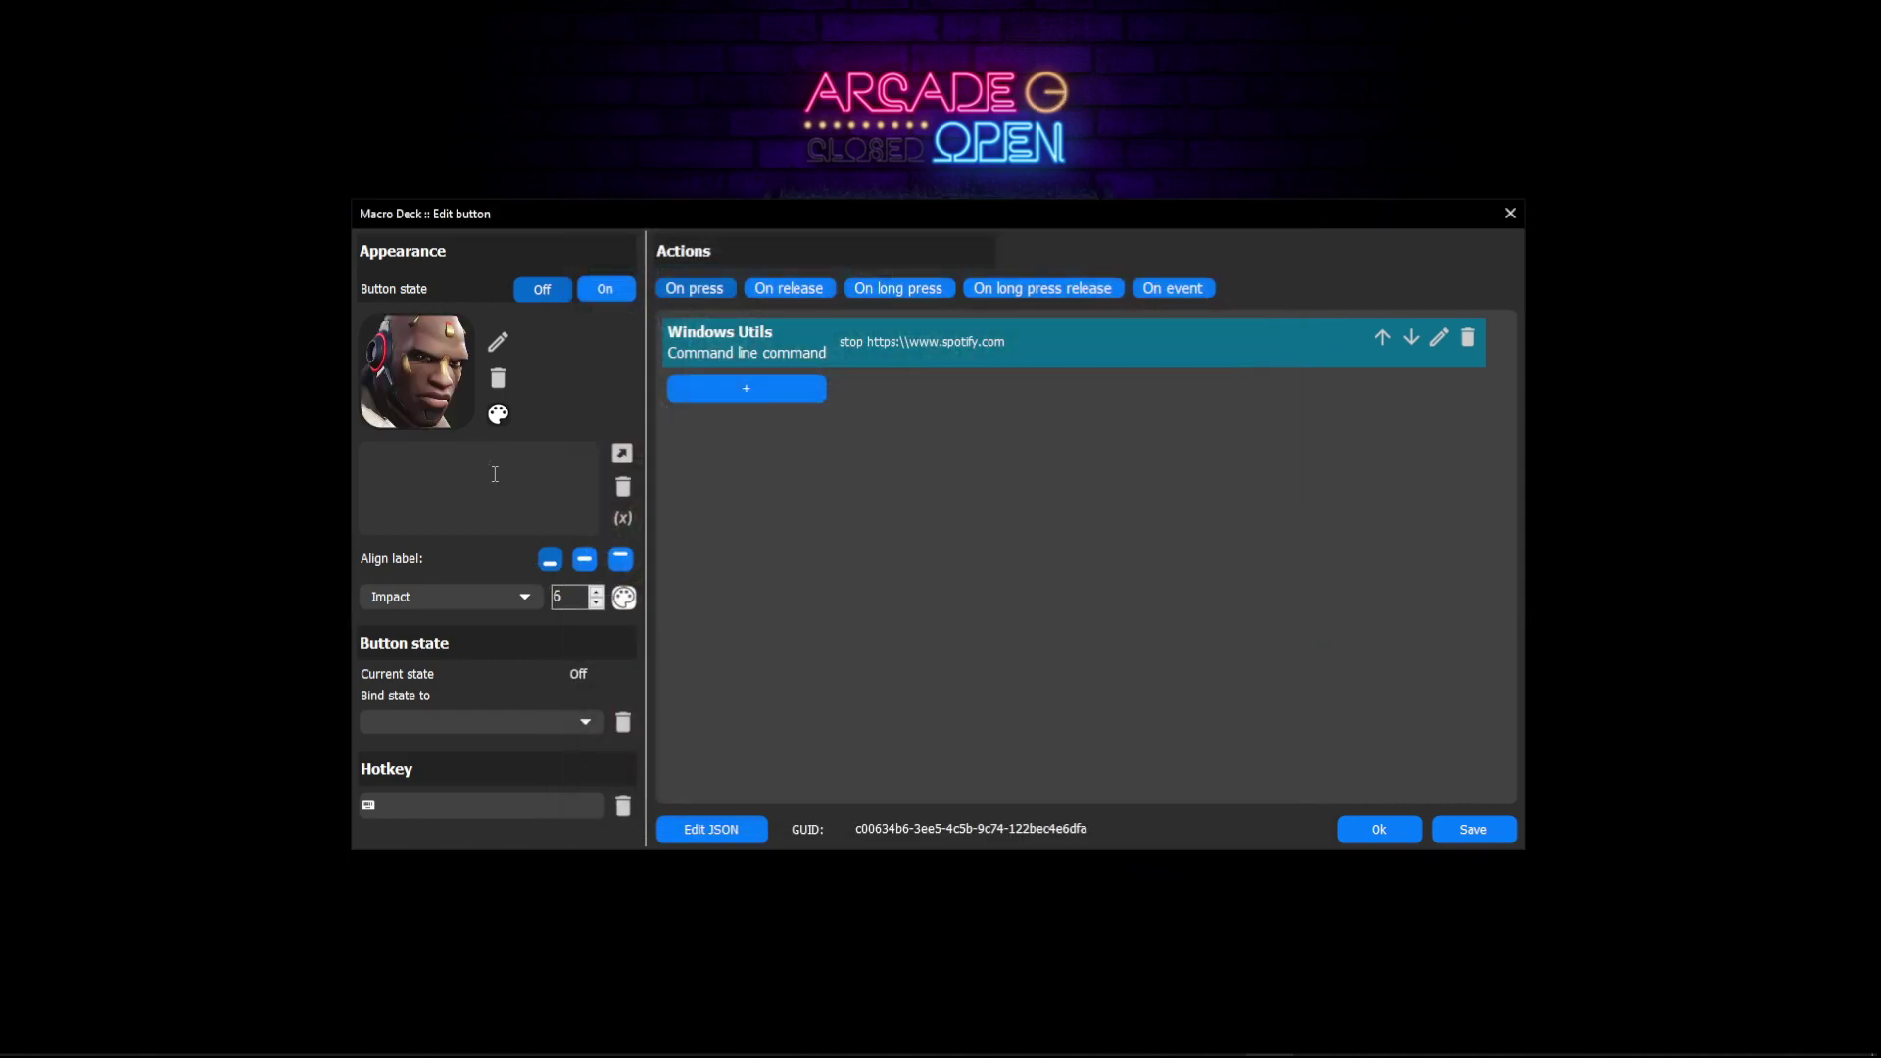
type("close spotify")
left_click(1356, 832)
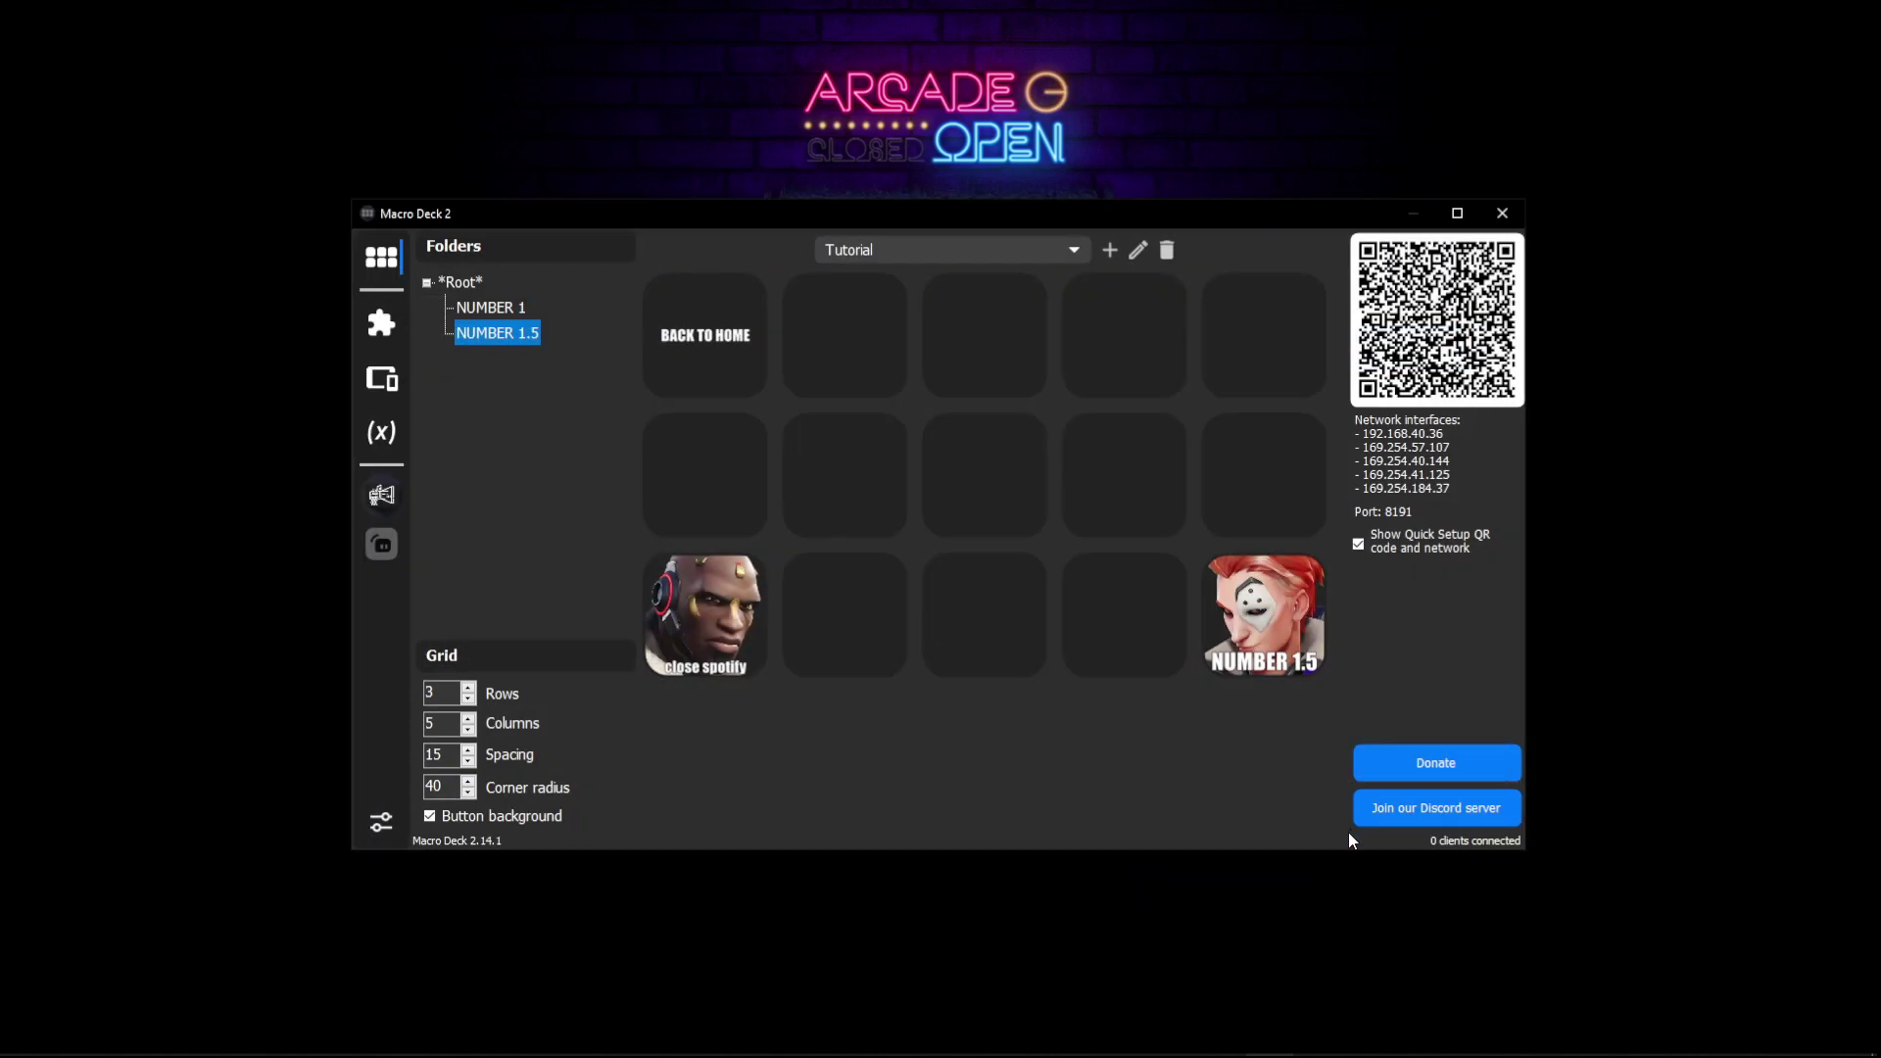
Step: Simulate "On press" on the NUMBER 1.5 and Spotify.com buttons, and move the Macro Deck window partly clear of the opened browser
right_click(1256, 623)
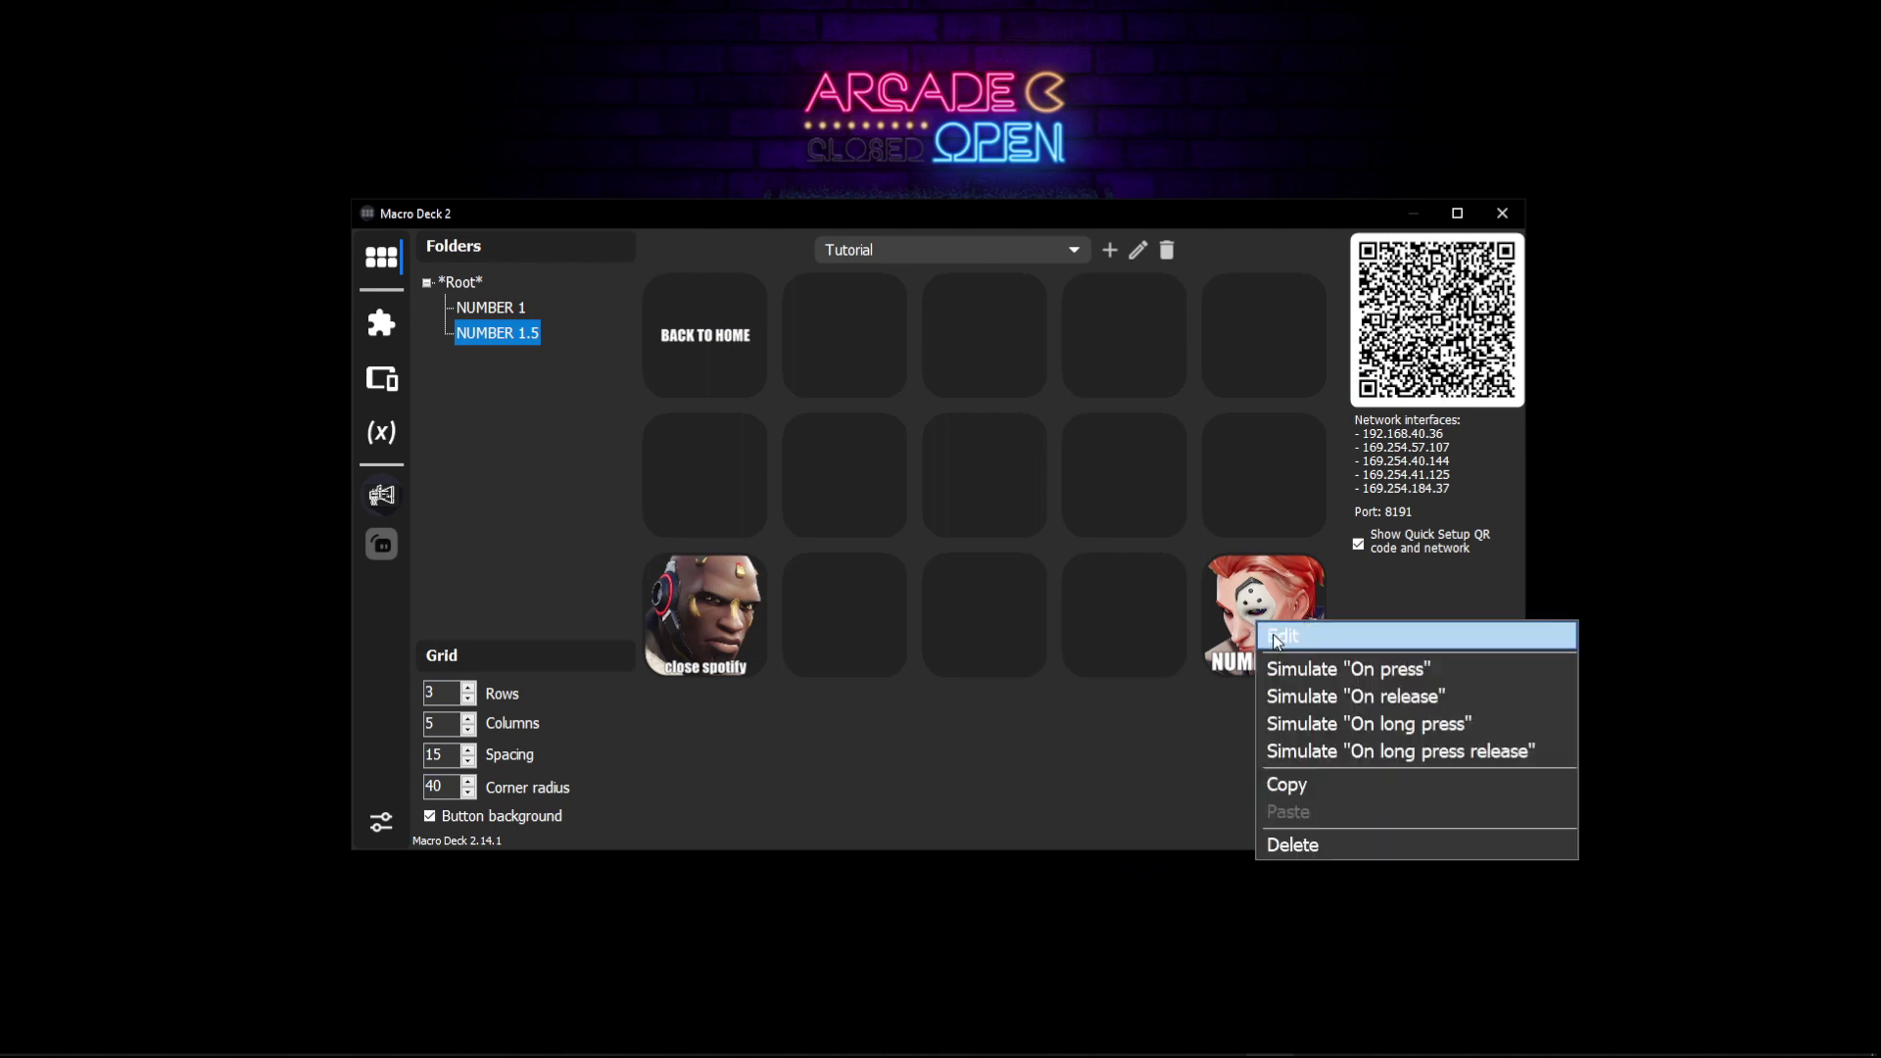
left_click(1325, 669)
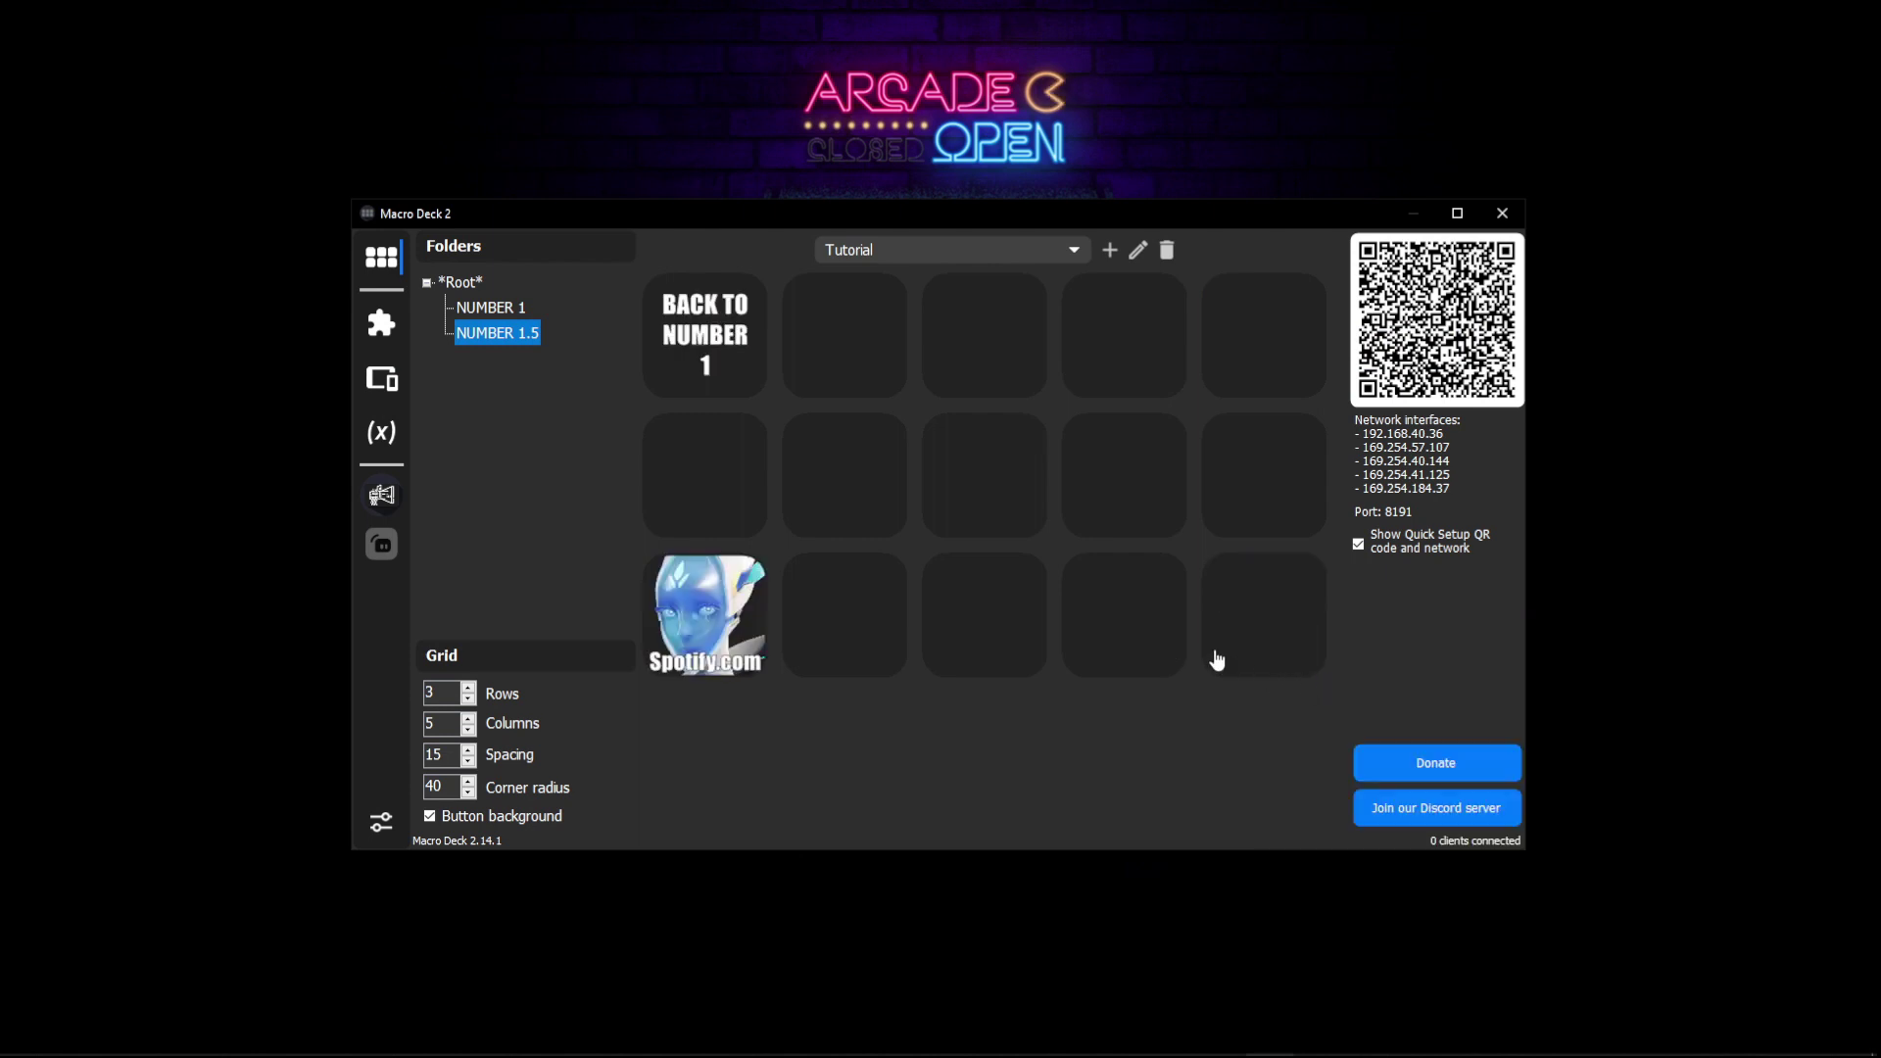
right_click(709, 640)
left_click(838, 688)
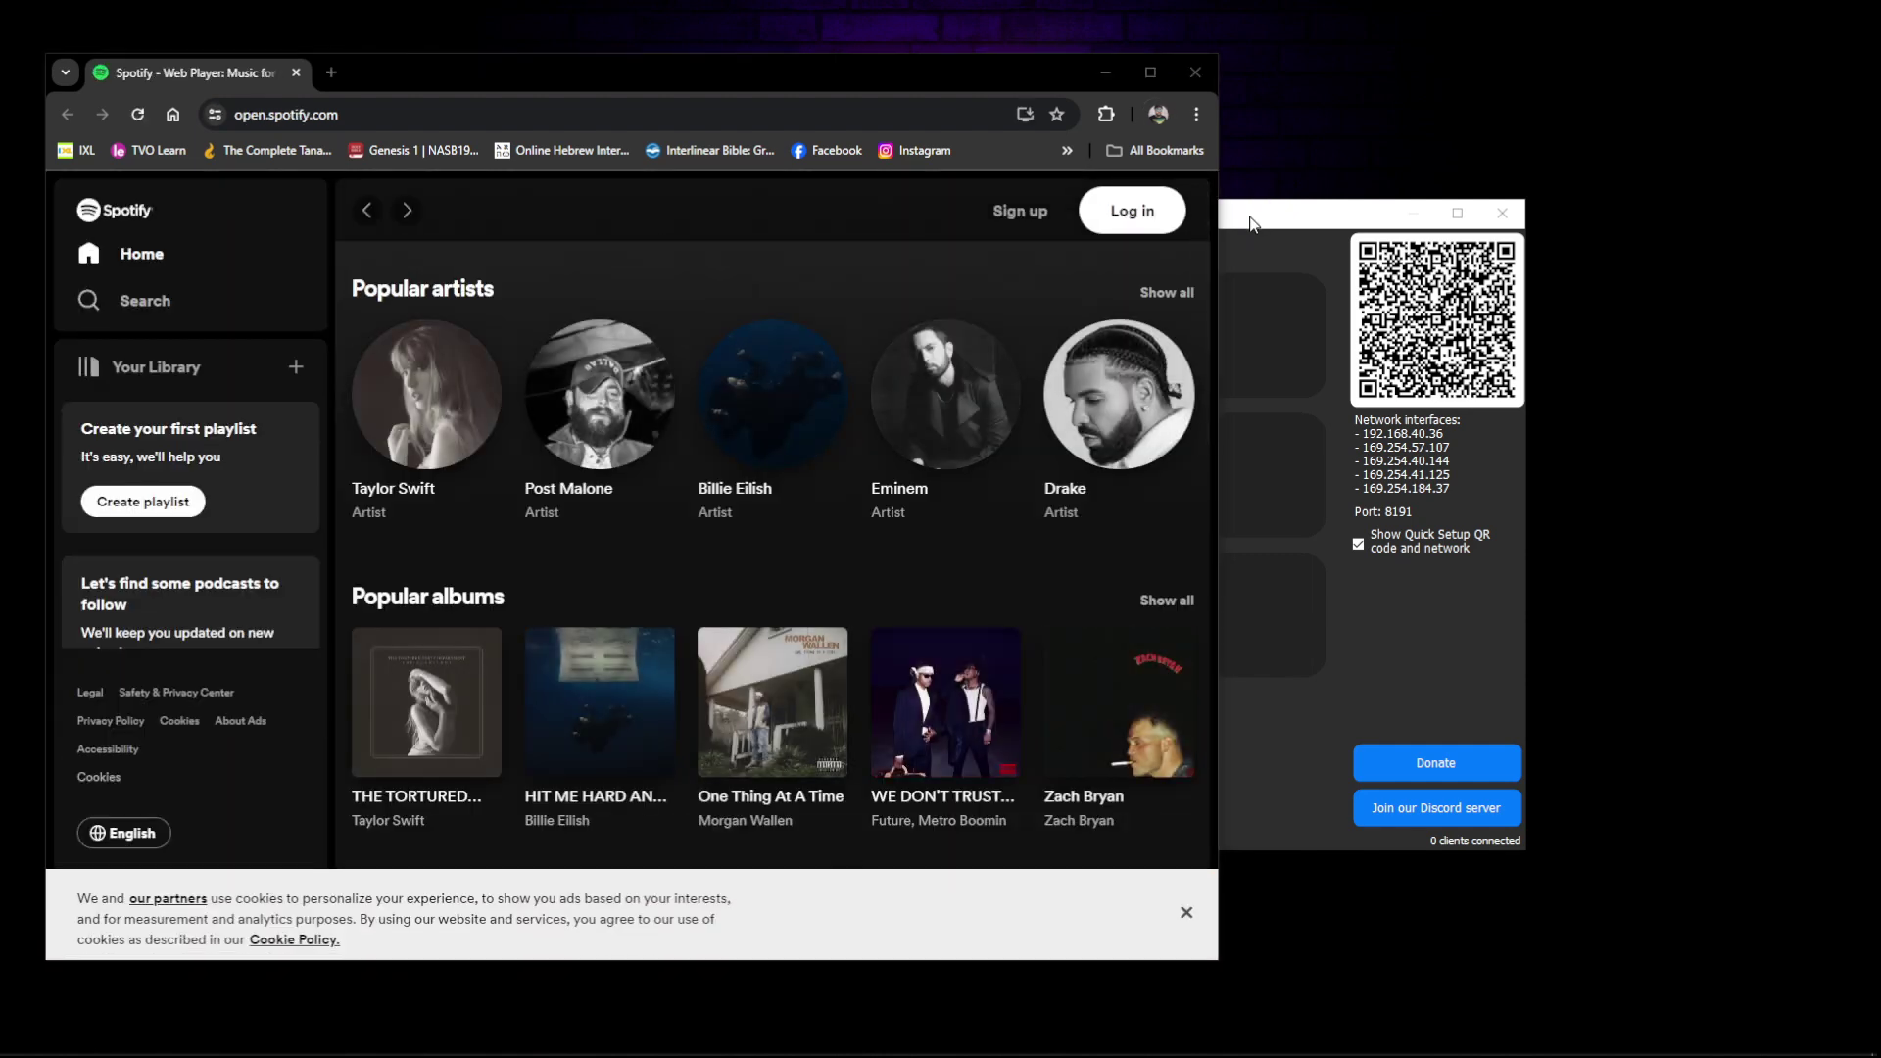
left_click(1264, 213)
left_click_drag(1032, 226, 1268, 256)
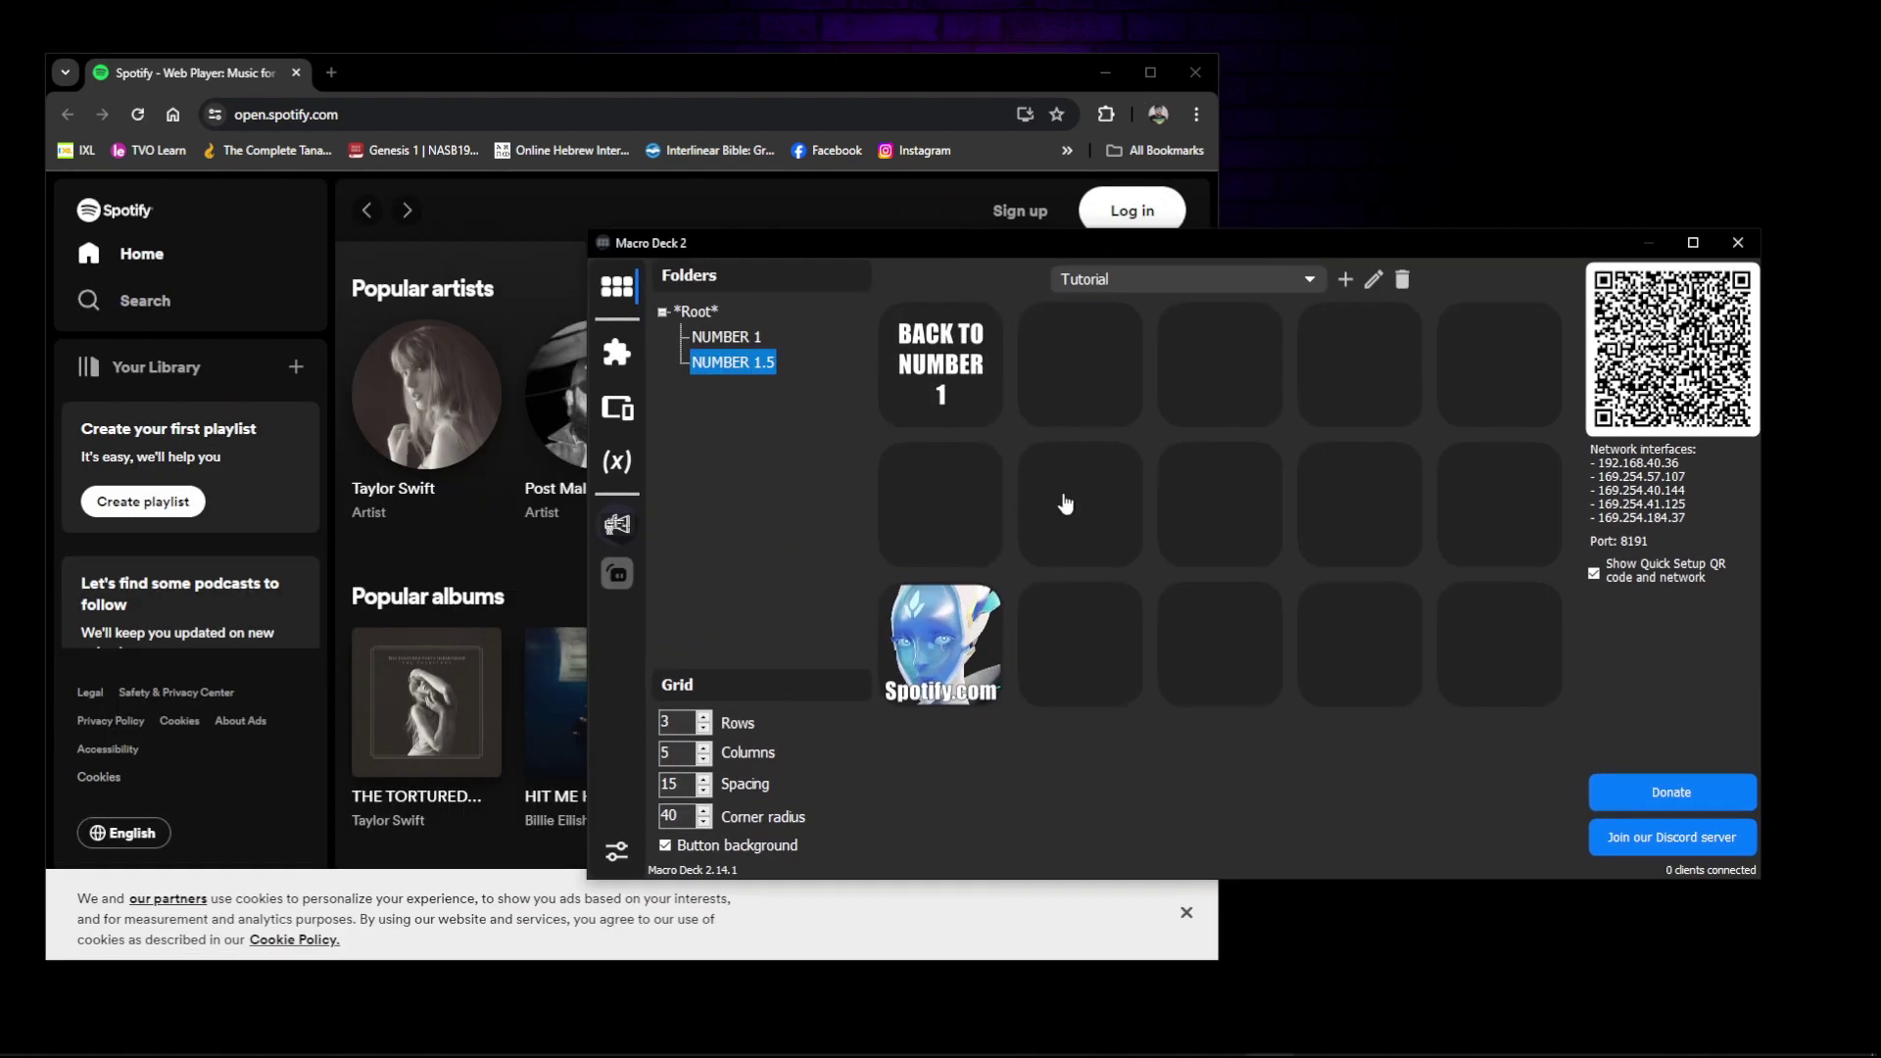
Step: Go back to the NUMBER 1 folder and test the "close spotify" button with a simulated "On press"
right_click(918, 373)
left_click(947, 423)
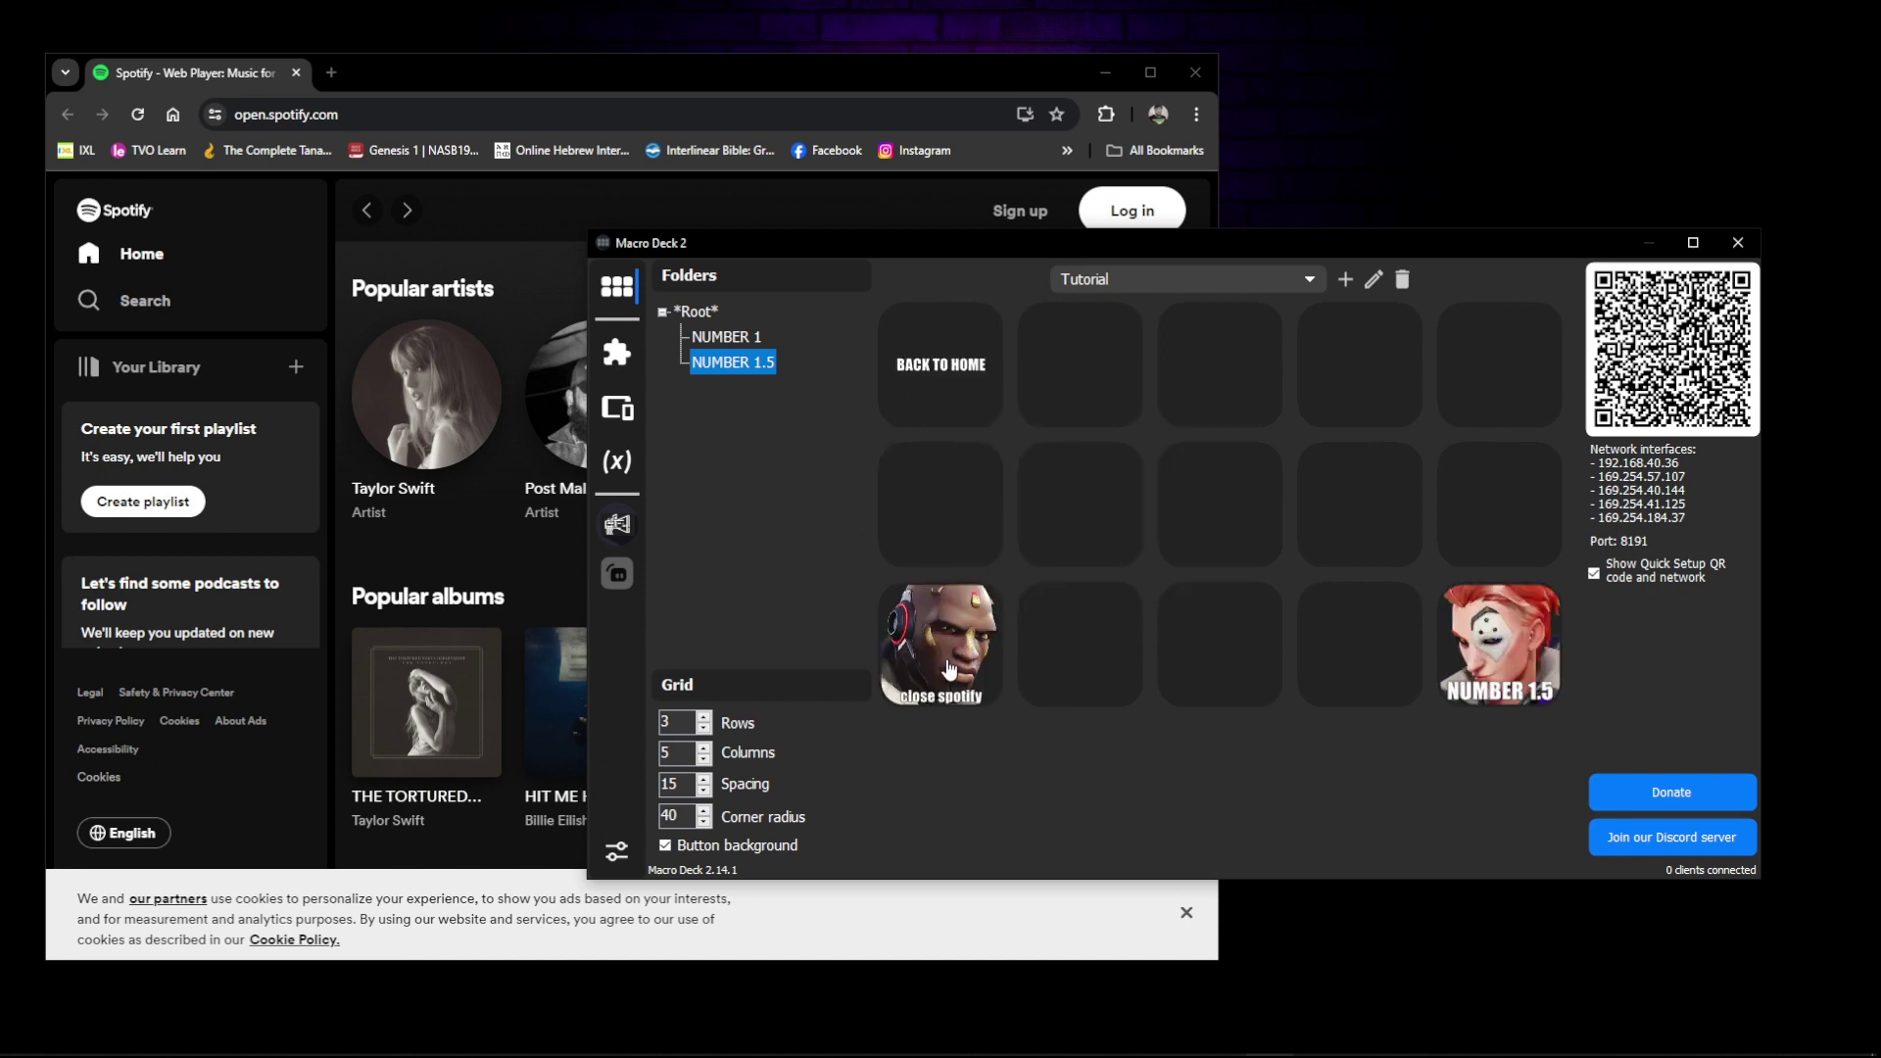
right_click(943, 664)
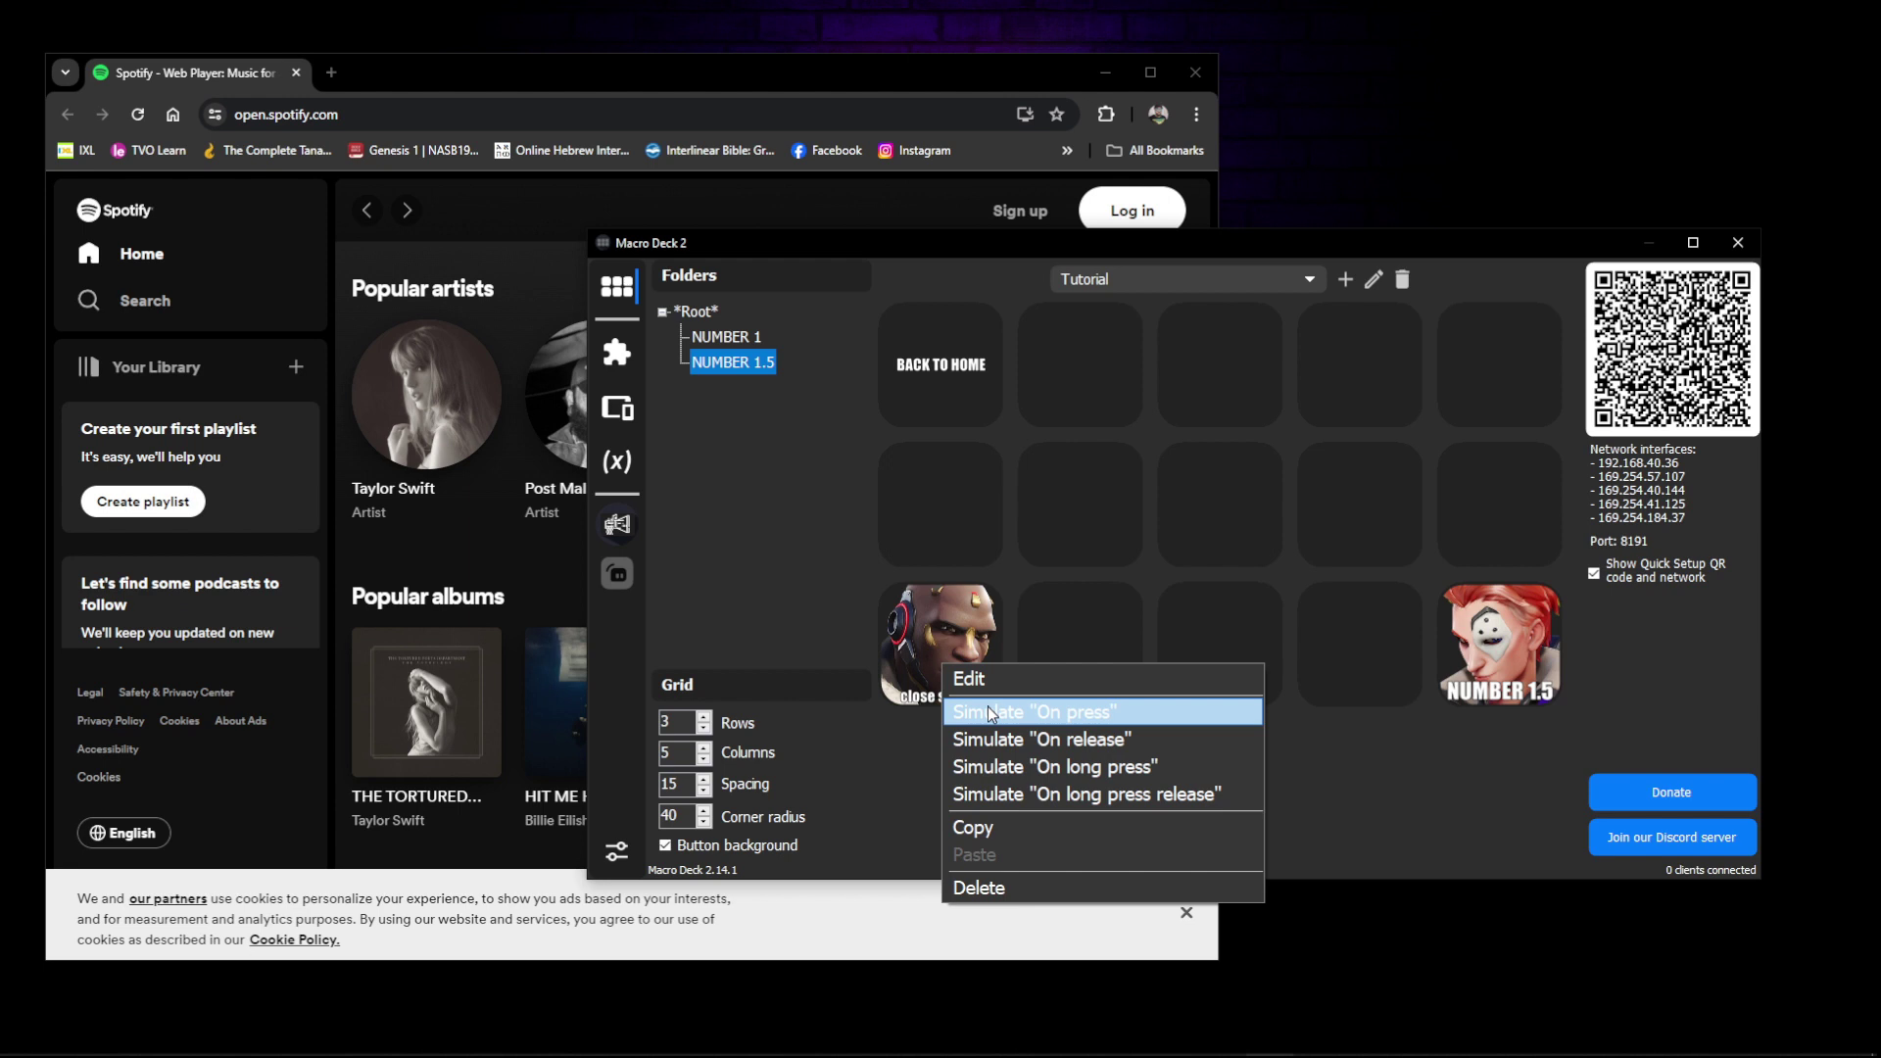
left_click(989, 713)
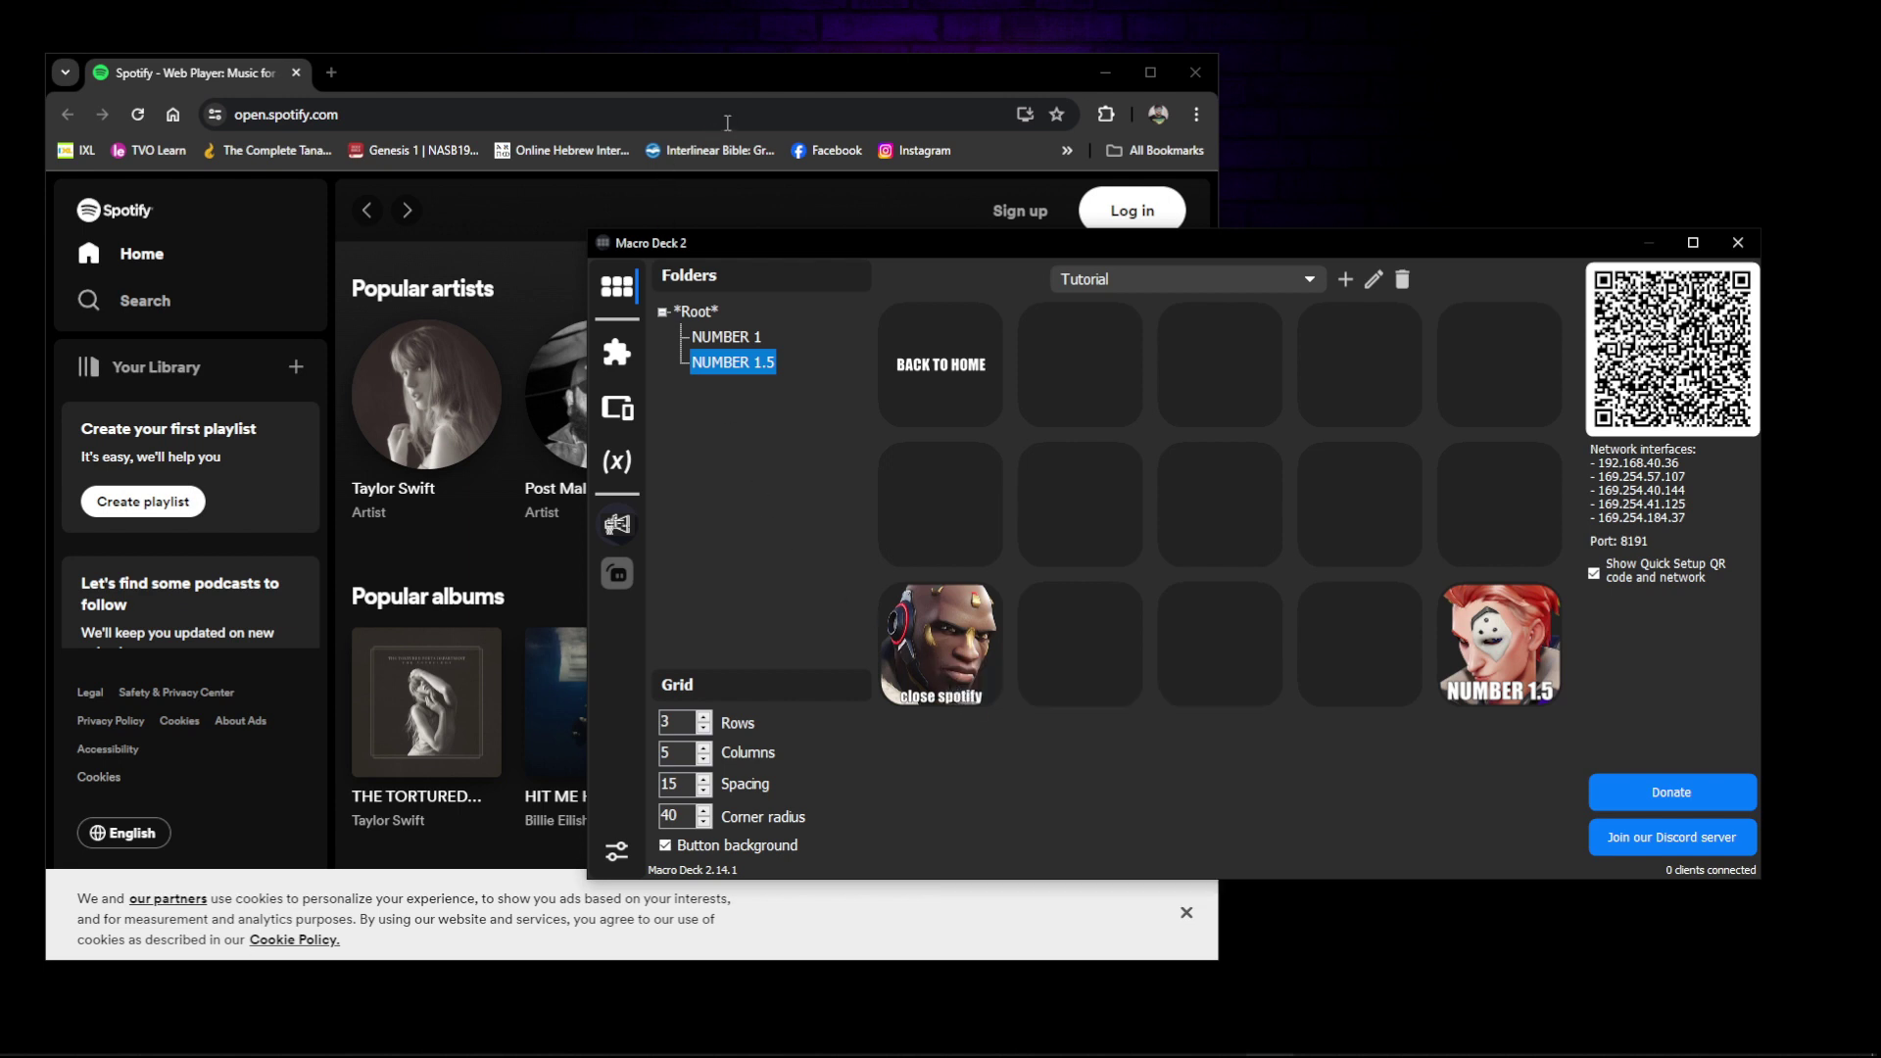
right_click(911, 668)
left_click(999, 704)
right_click(954, 680)
left_click(1024, 702)
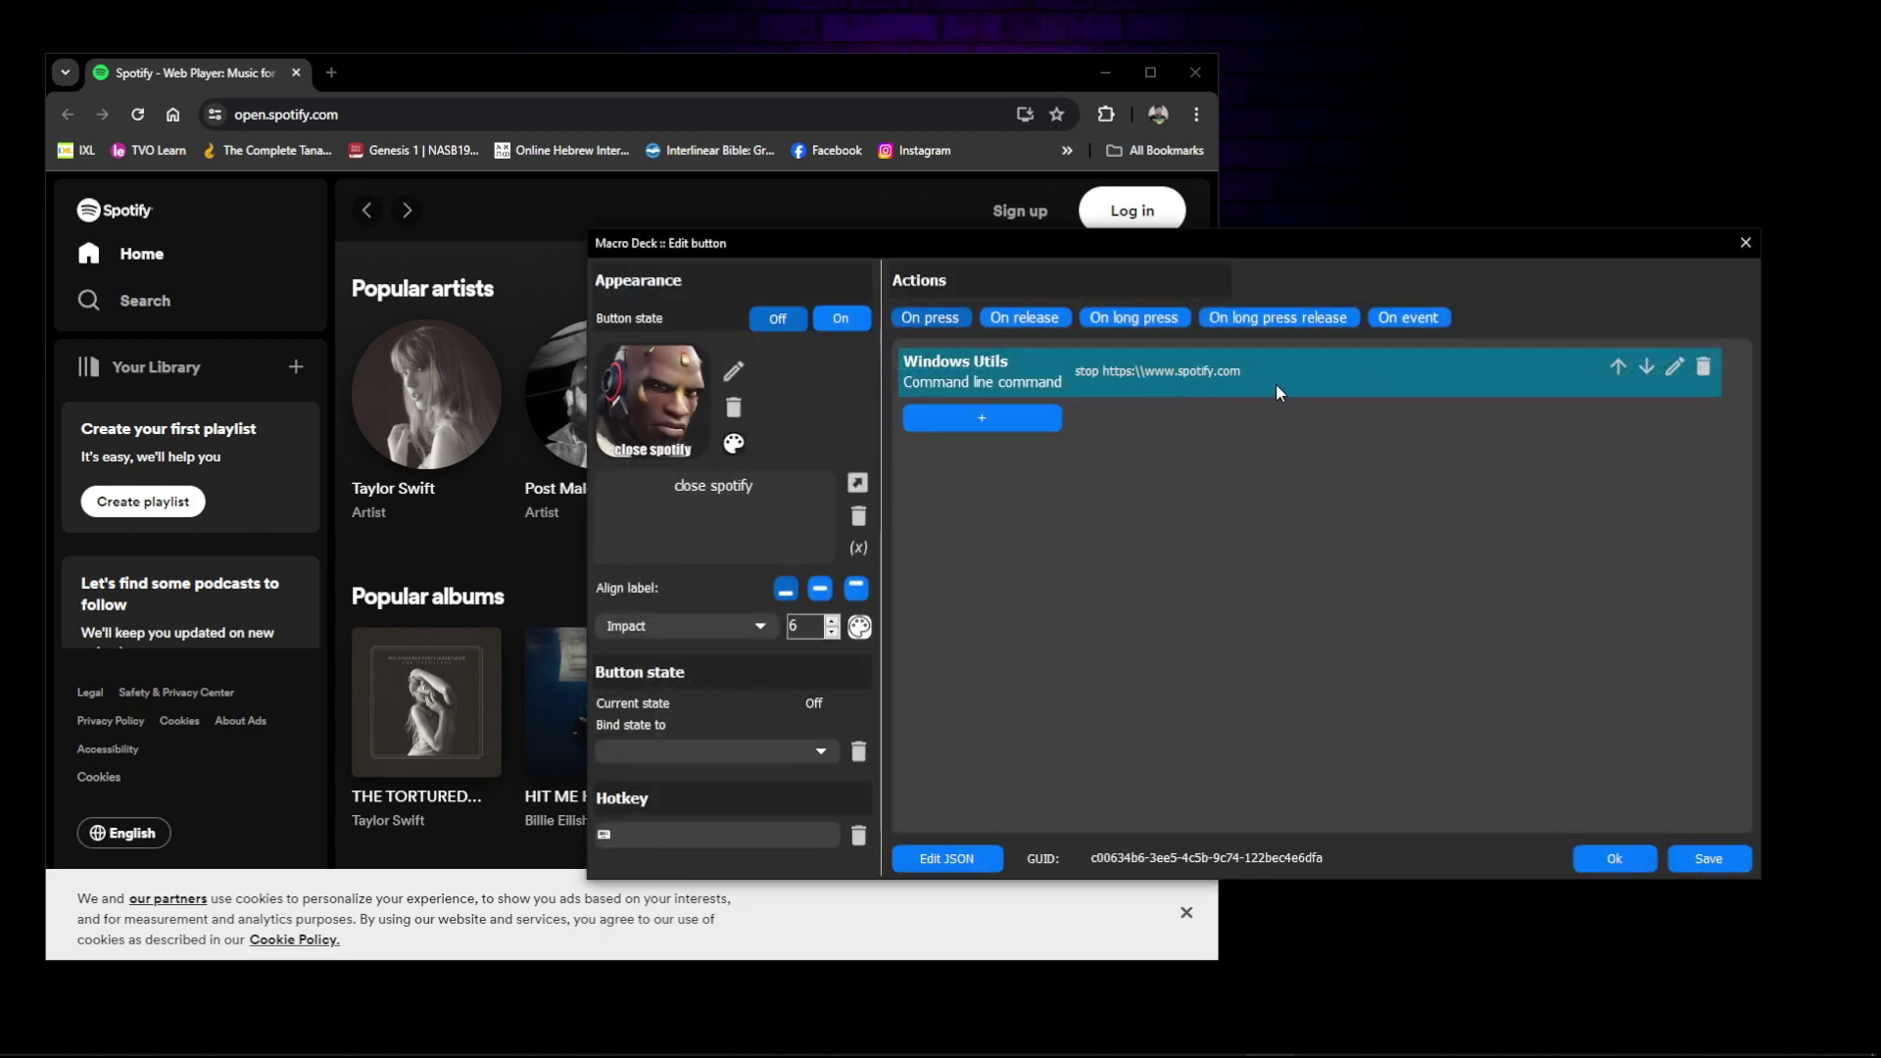
left_click(1676, 371)
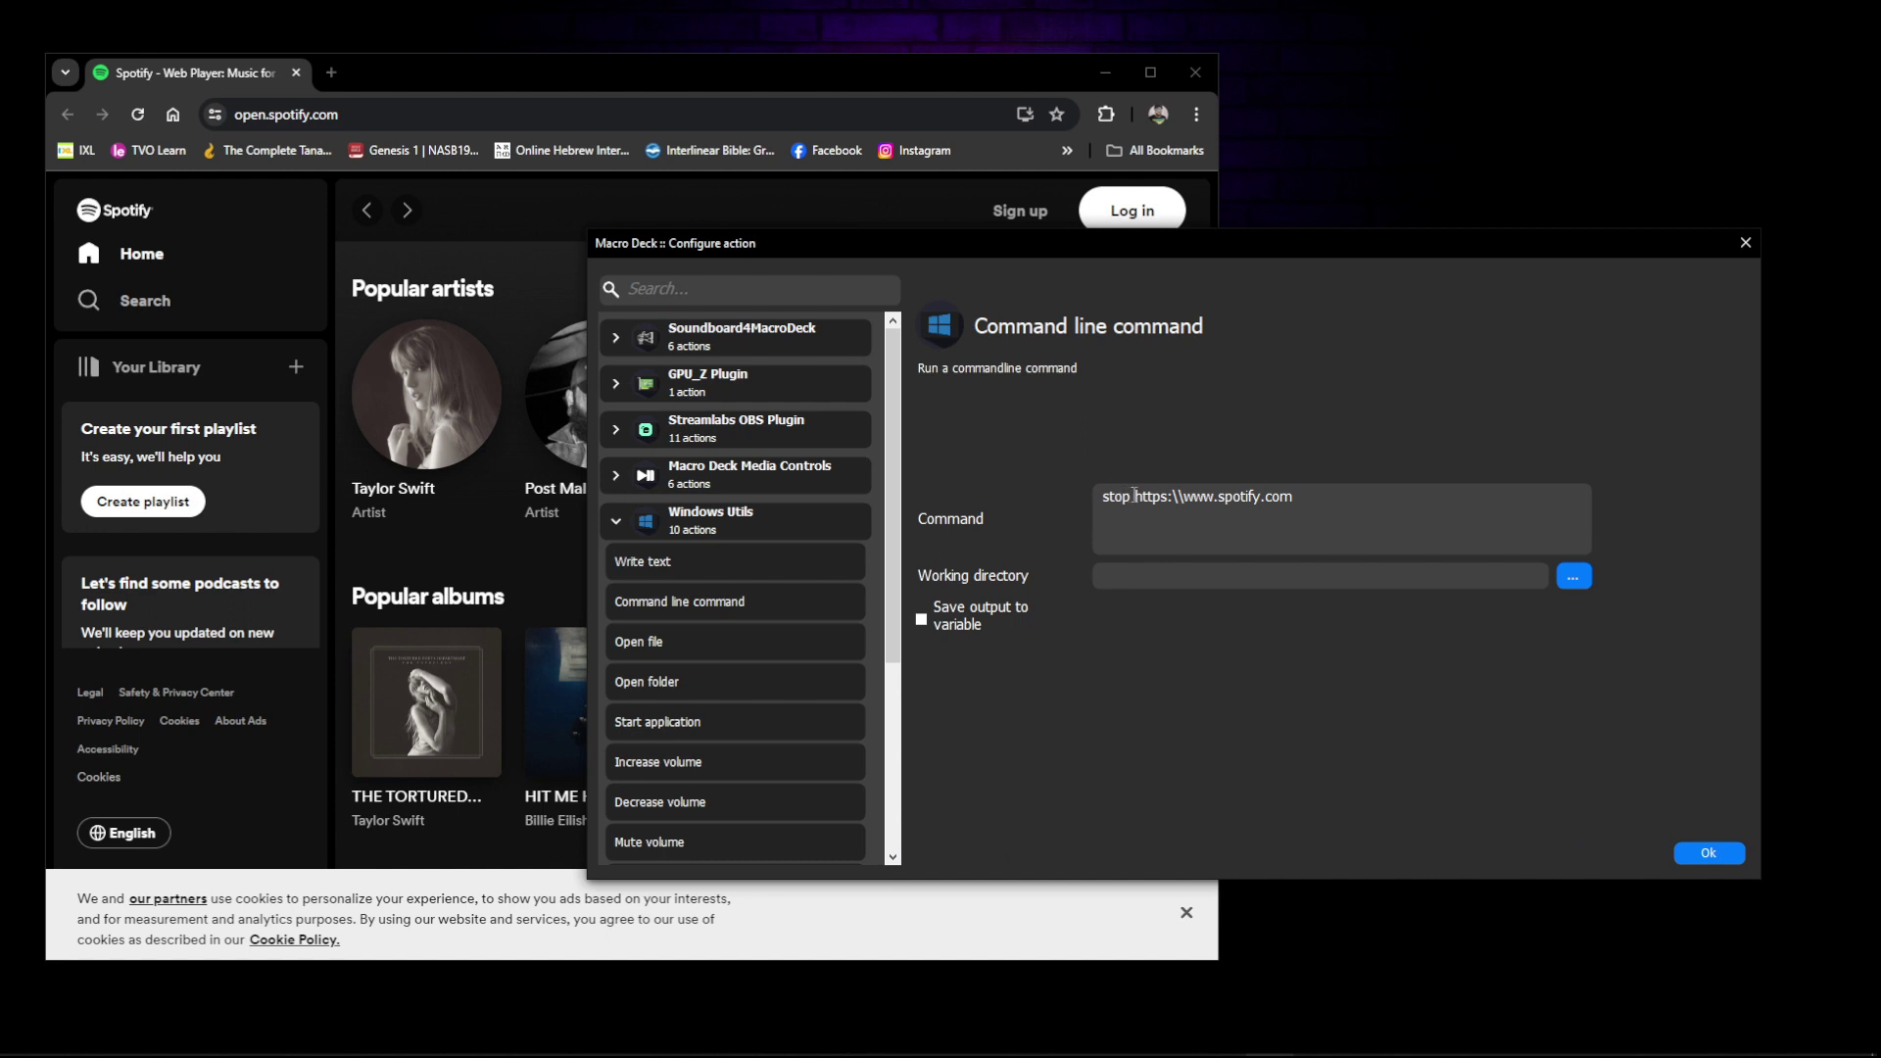
left_click_drag(1135, 495, 1072, 500)
type("start")
key("BackSpace")
key("BackSpace")
key("BackSpace")
key("BackSpace")
key("BackSpace")
key("BackSpace")
key("BackSpace")
type("amazon")
key("BackSpace")
left_click(1706, 853)
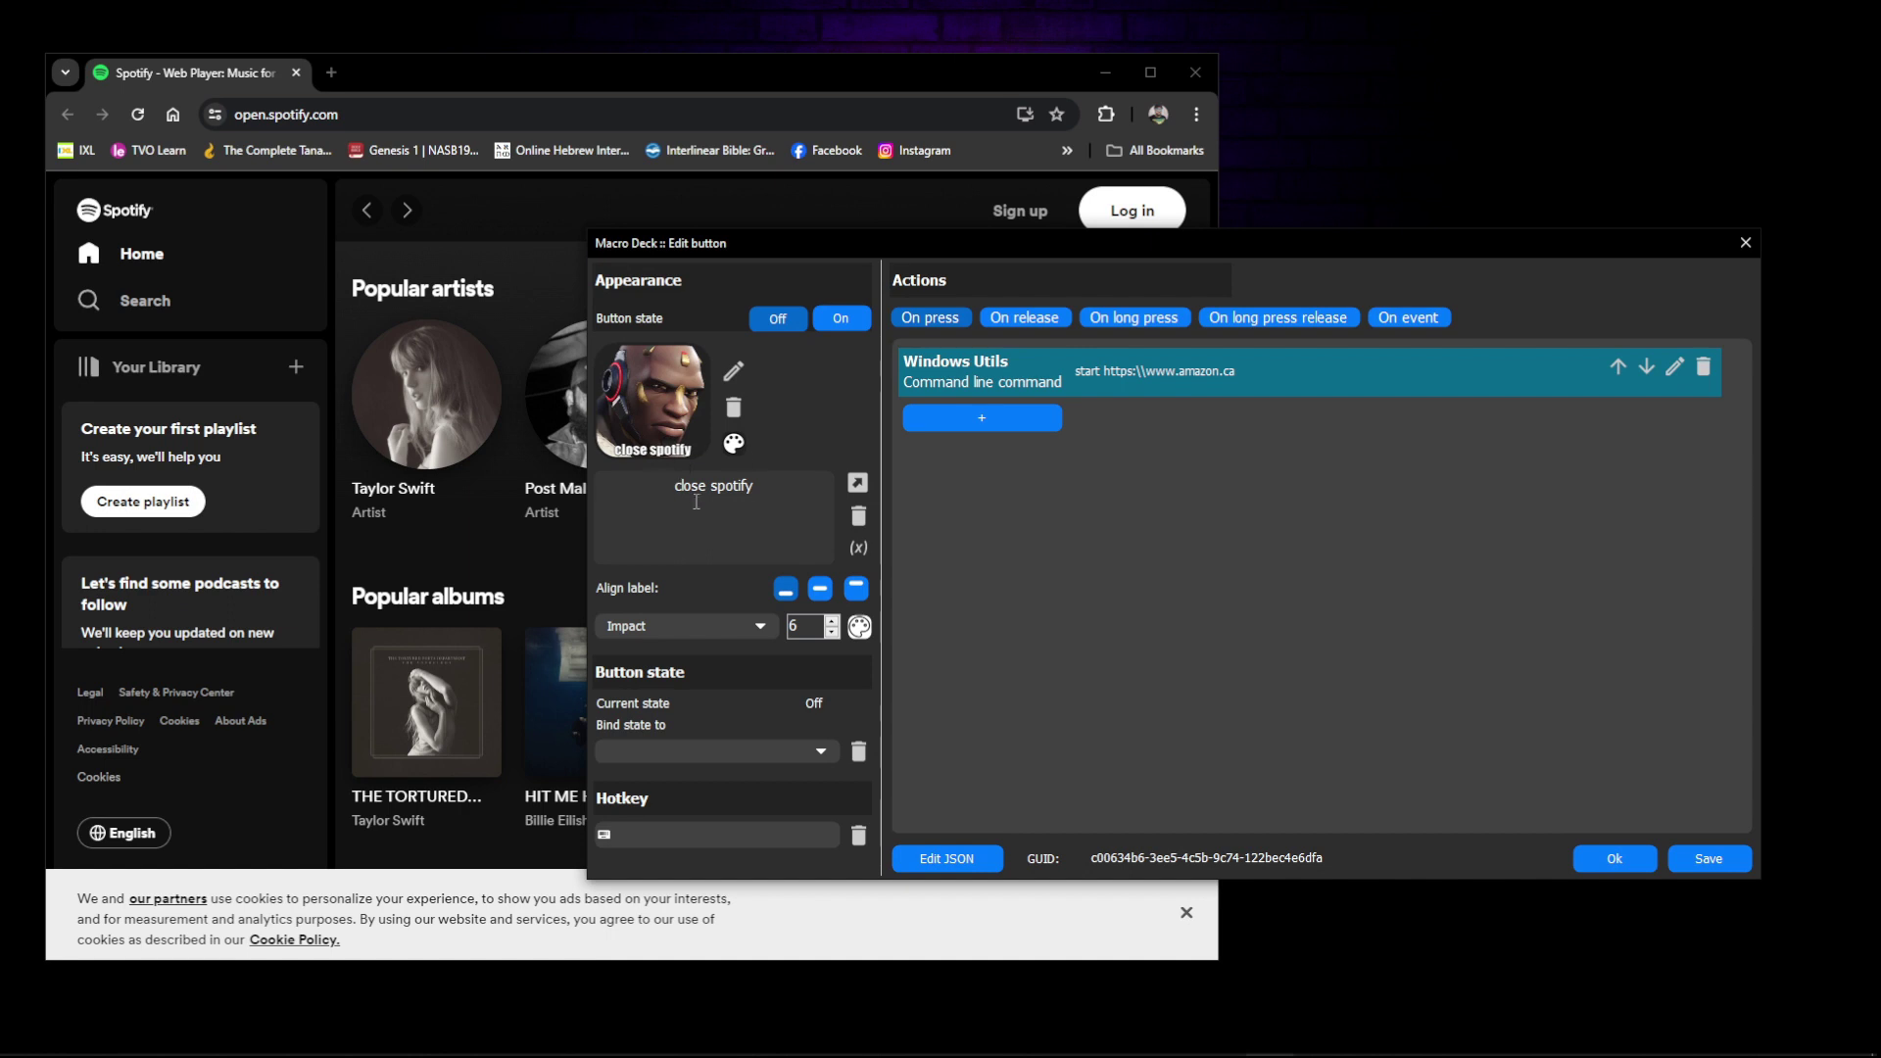
Step: Replace the button's label with "start amazon", relabel it "Onion" and set the font size to 12
left_click_drag(756, 488, 626, 476)
type("start amazon")
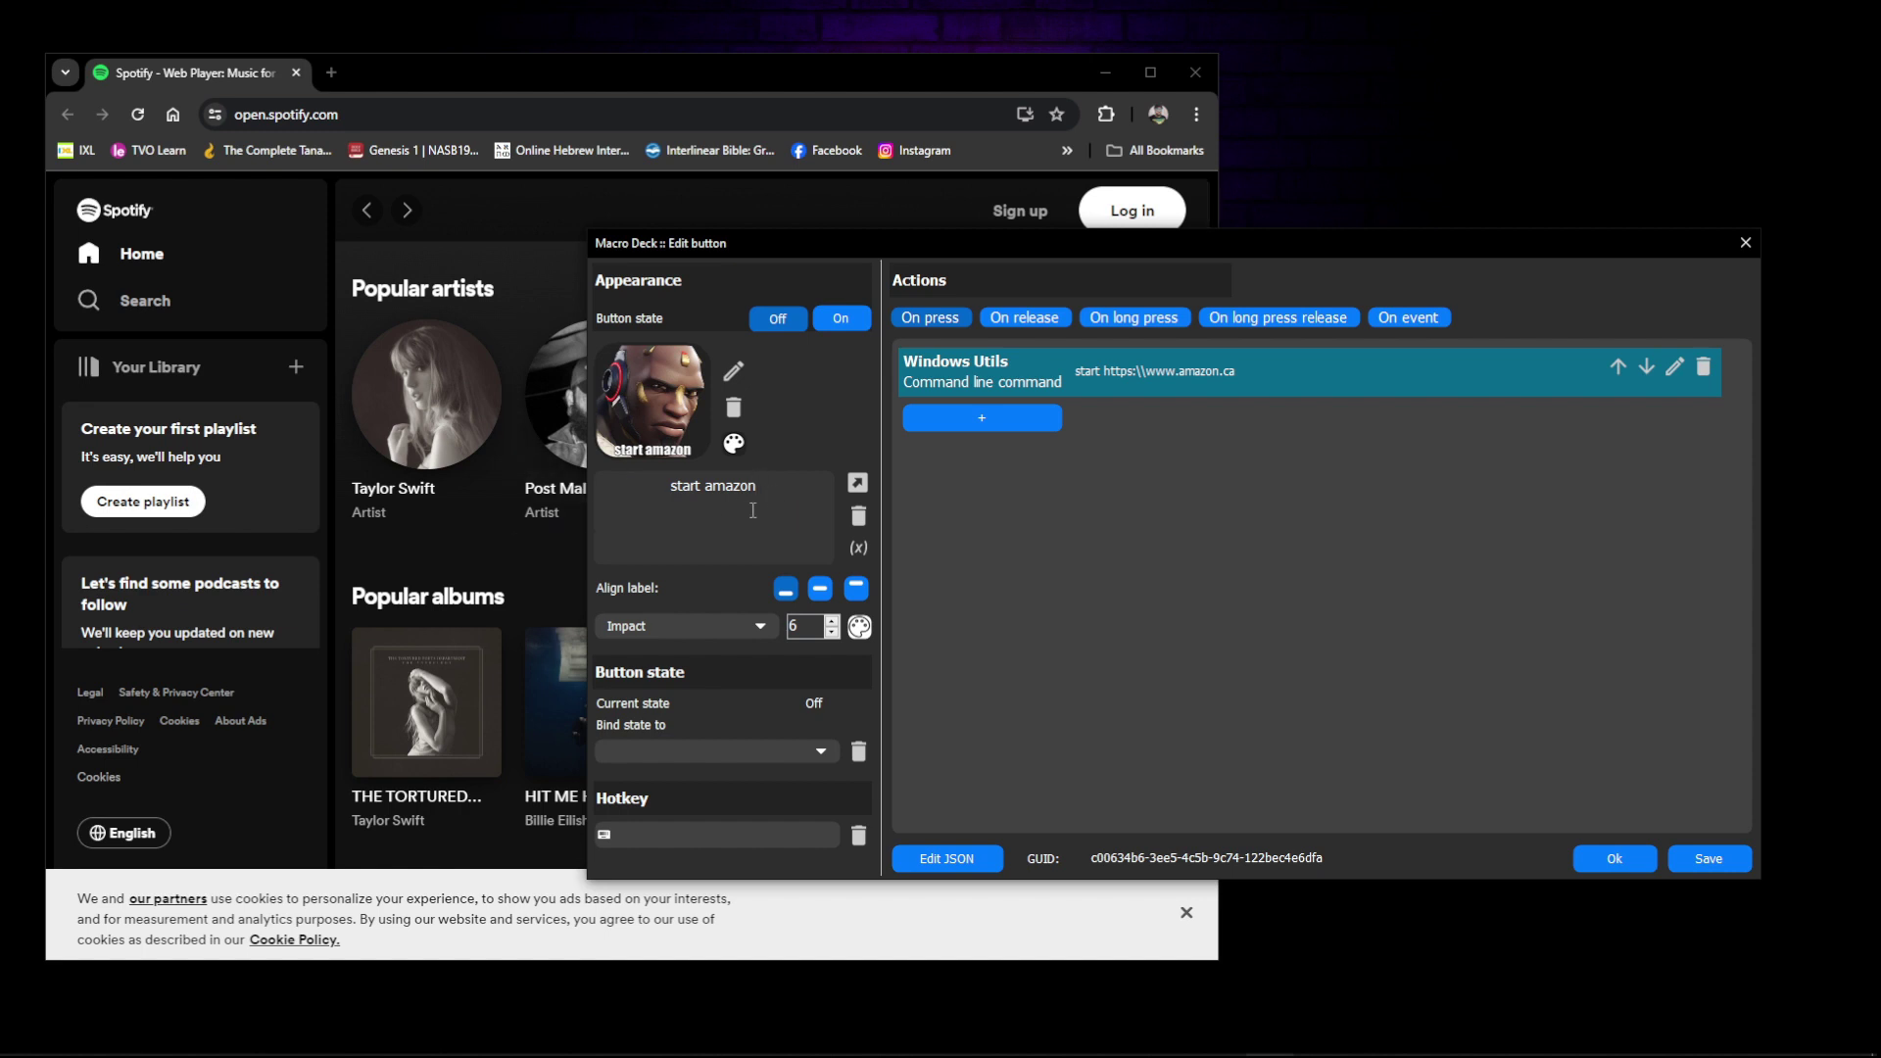
left_click_drag(772, 495, 662, 516)
type("Onion")
left_click(832, 621)
left_click(832, 621)
left_click(831, 621)
left_click(832, 621)
left_click(832, 621)
left_click(832, 621)
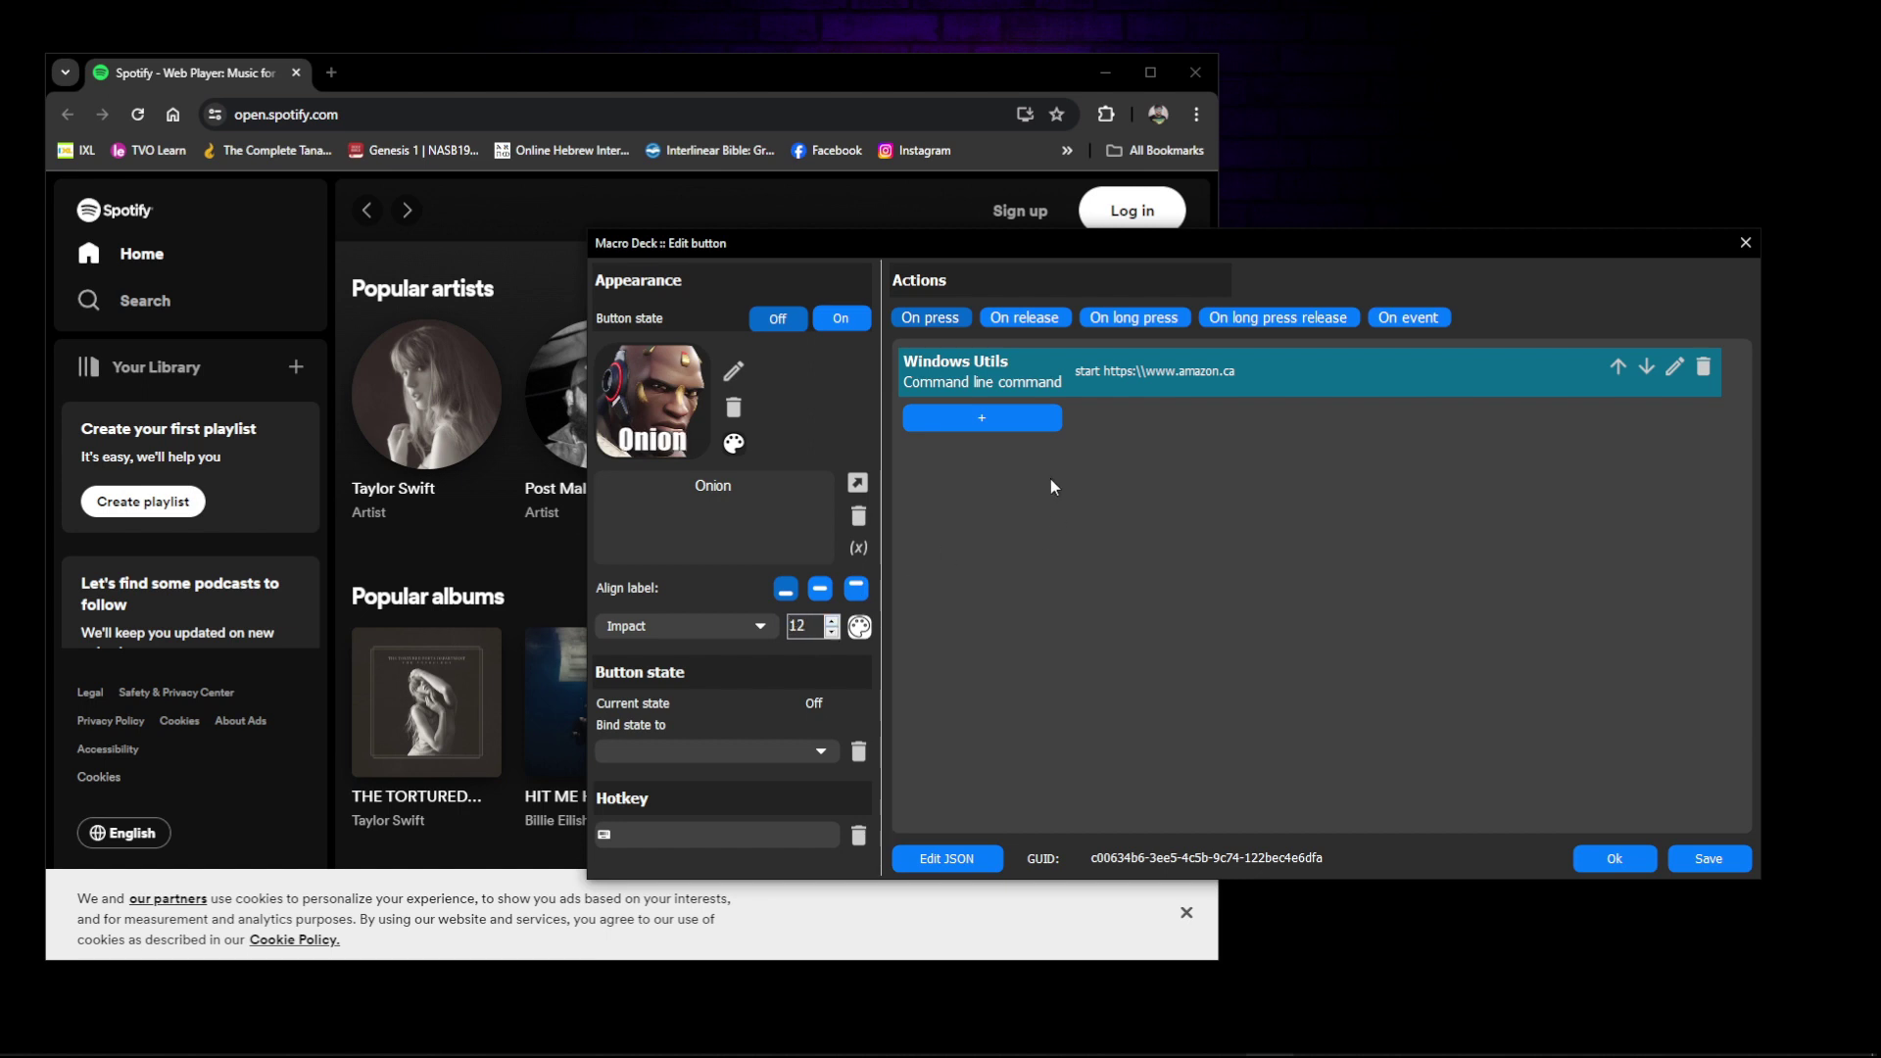
Step: Add a Wait delay of 3 seconds after the Amazon command
left_click(1015, 423)
left_click(986, 502)
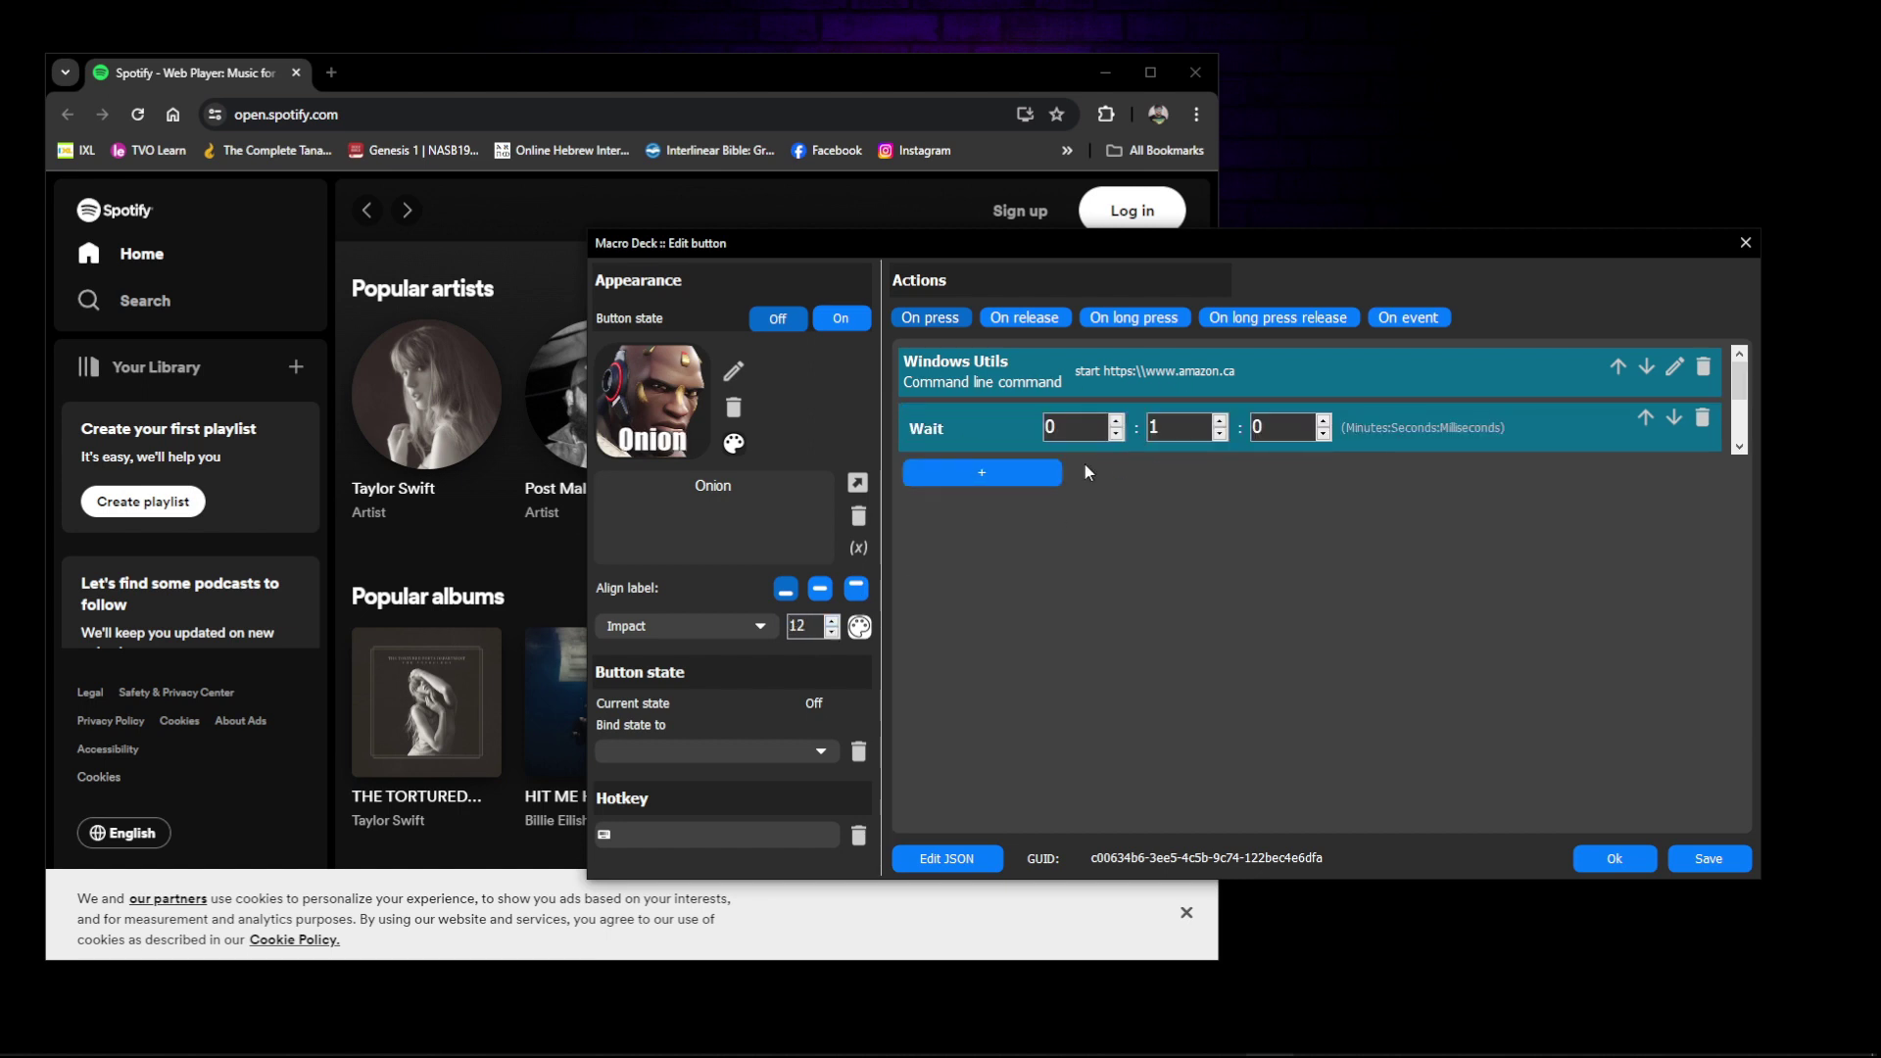
left_click(1222, 421)
left_click(1221, 421)
left_click(1222, 422)
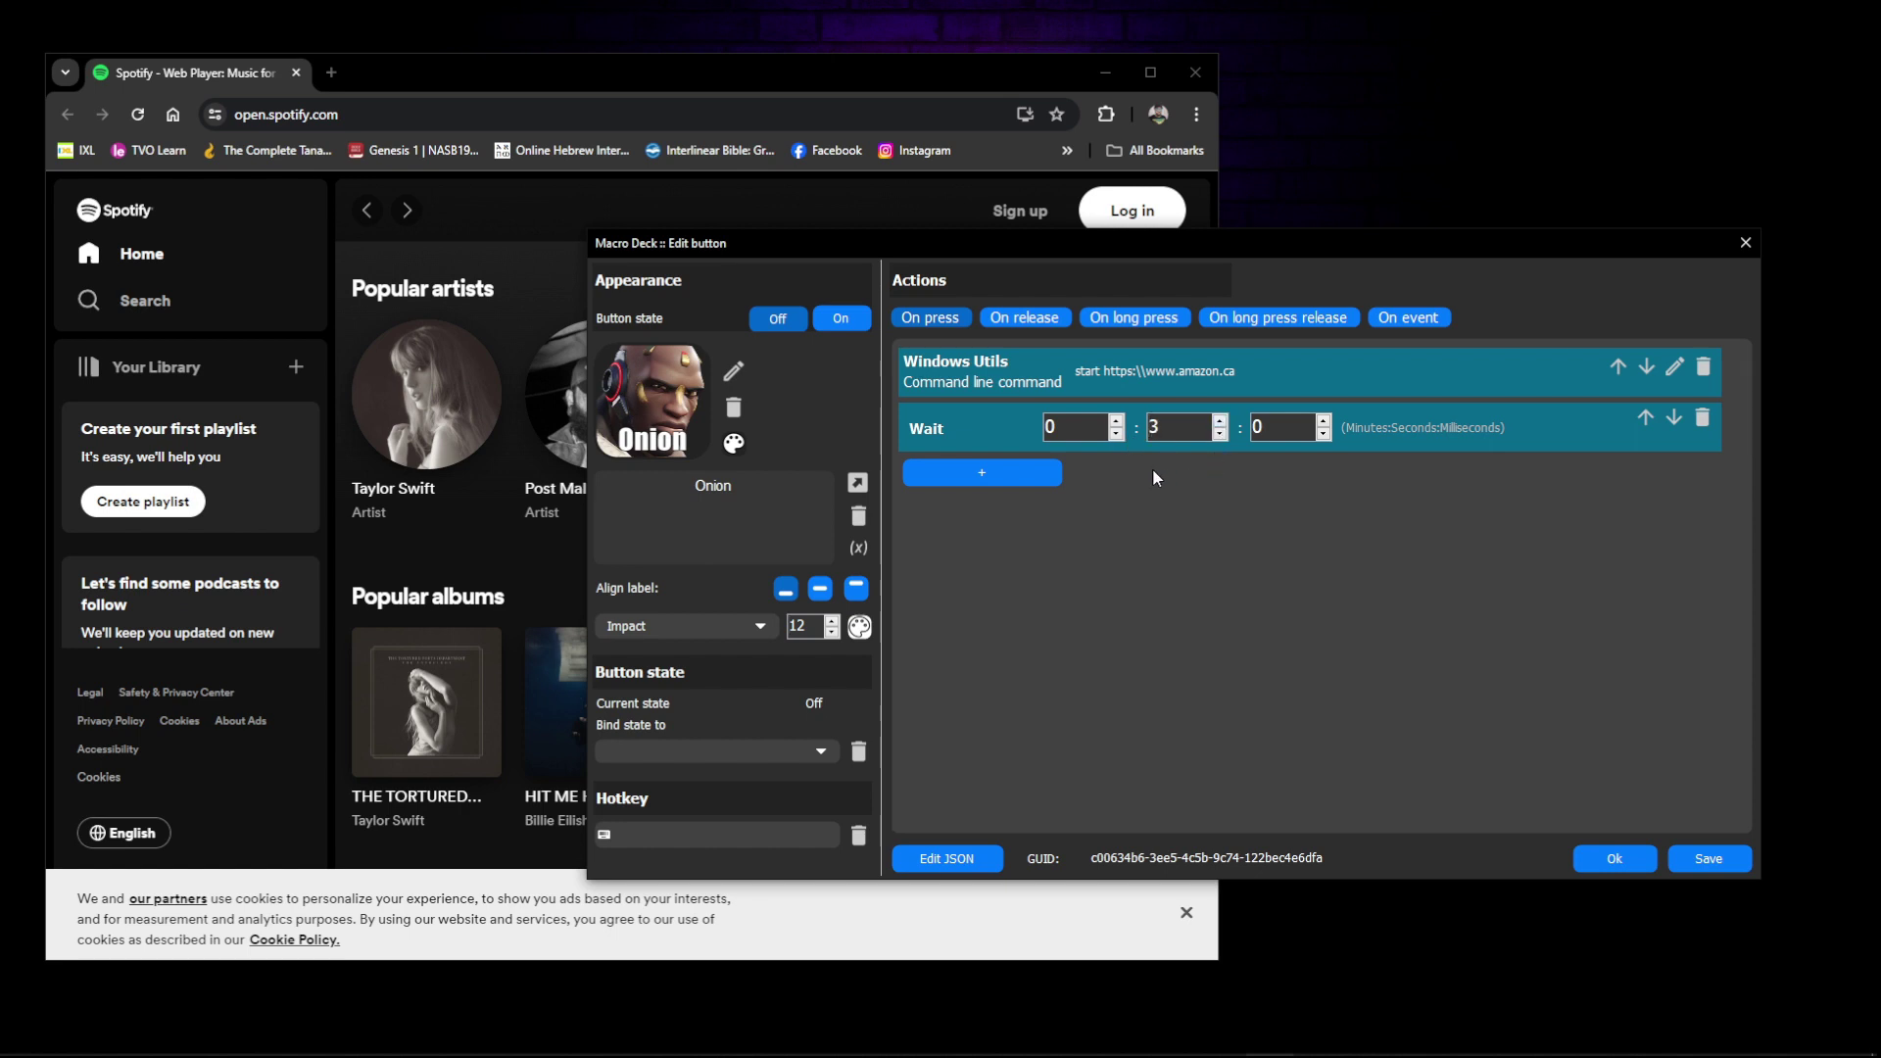
left_click(995, 474)
left_click(980, 503)
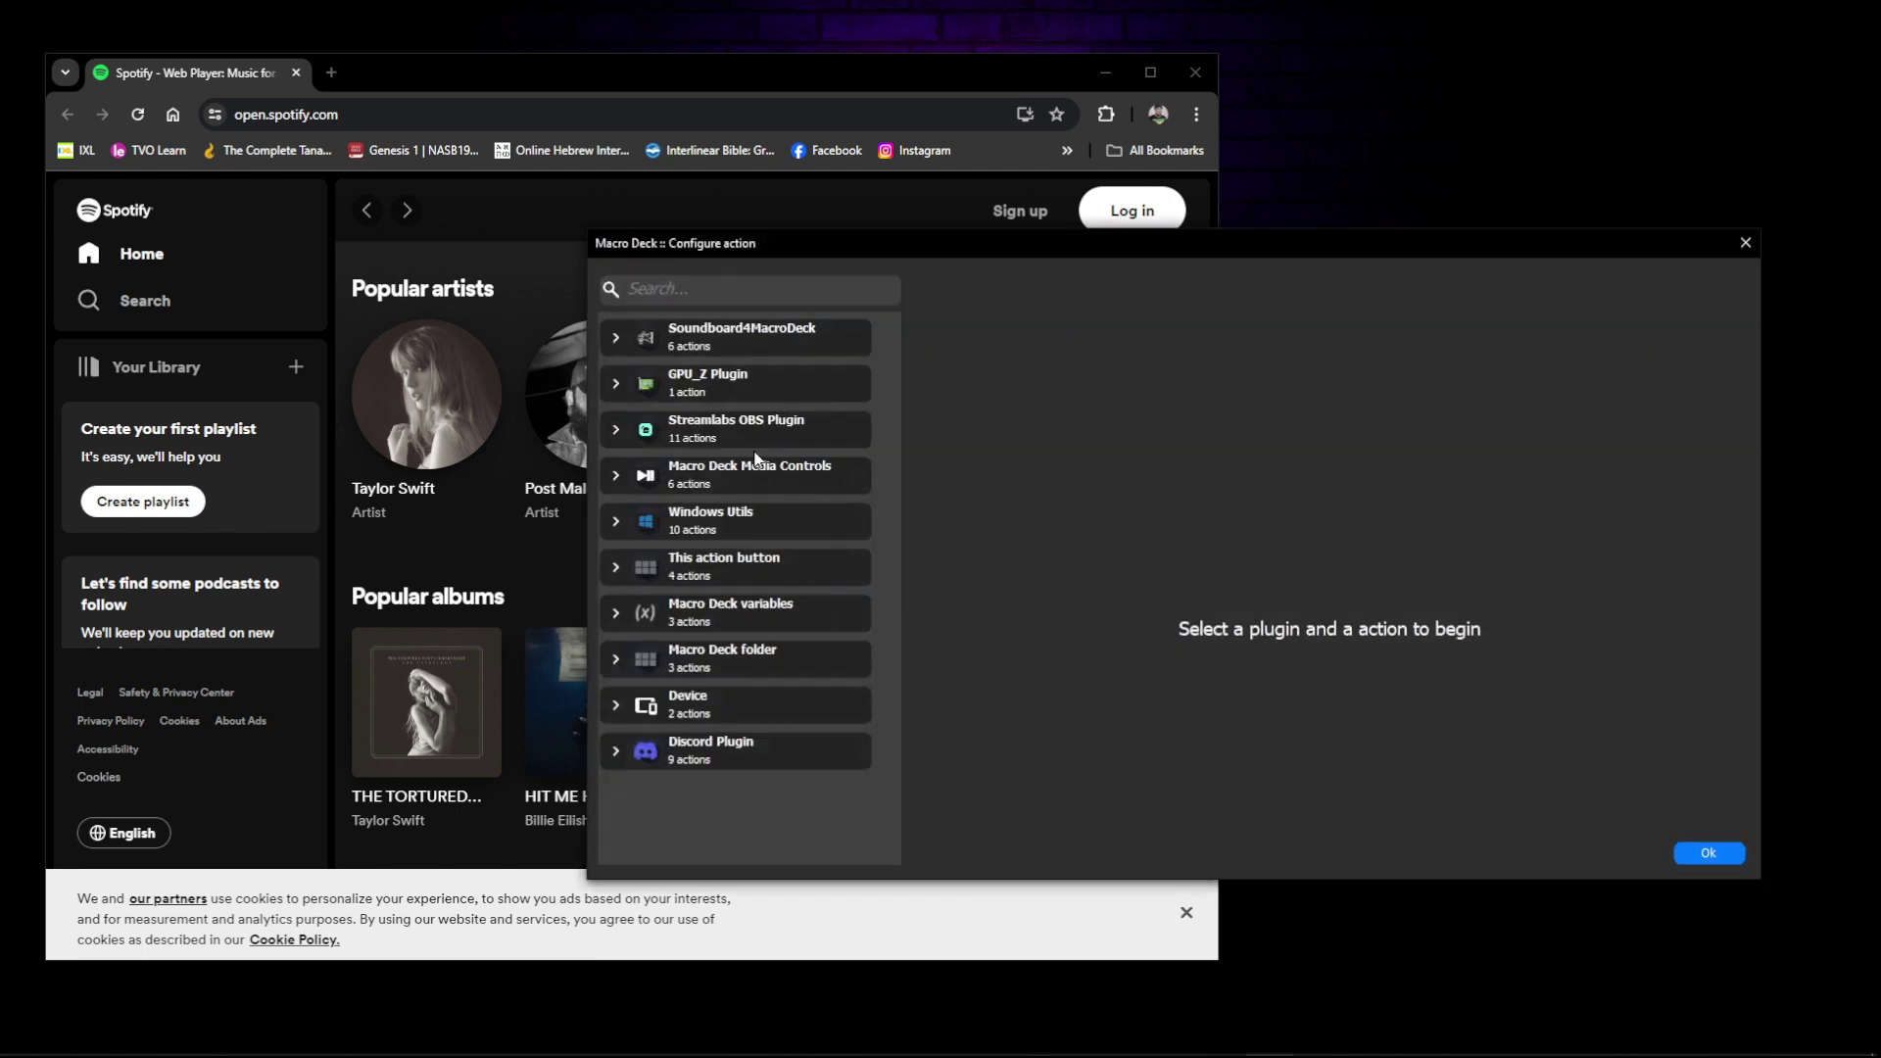
left_click(733, 527)
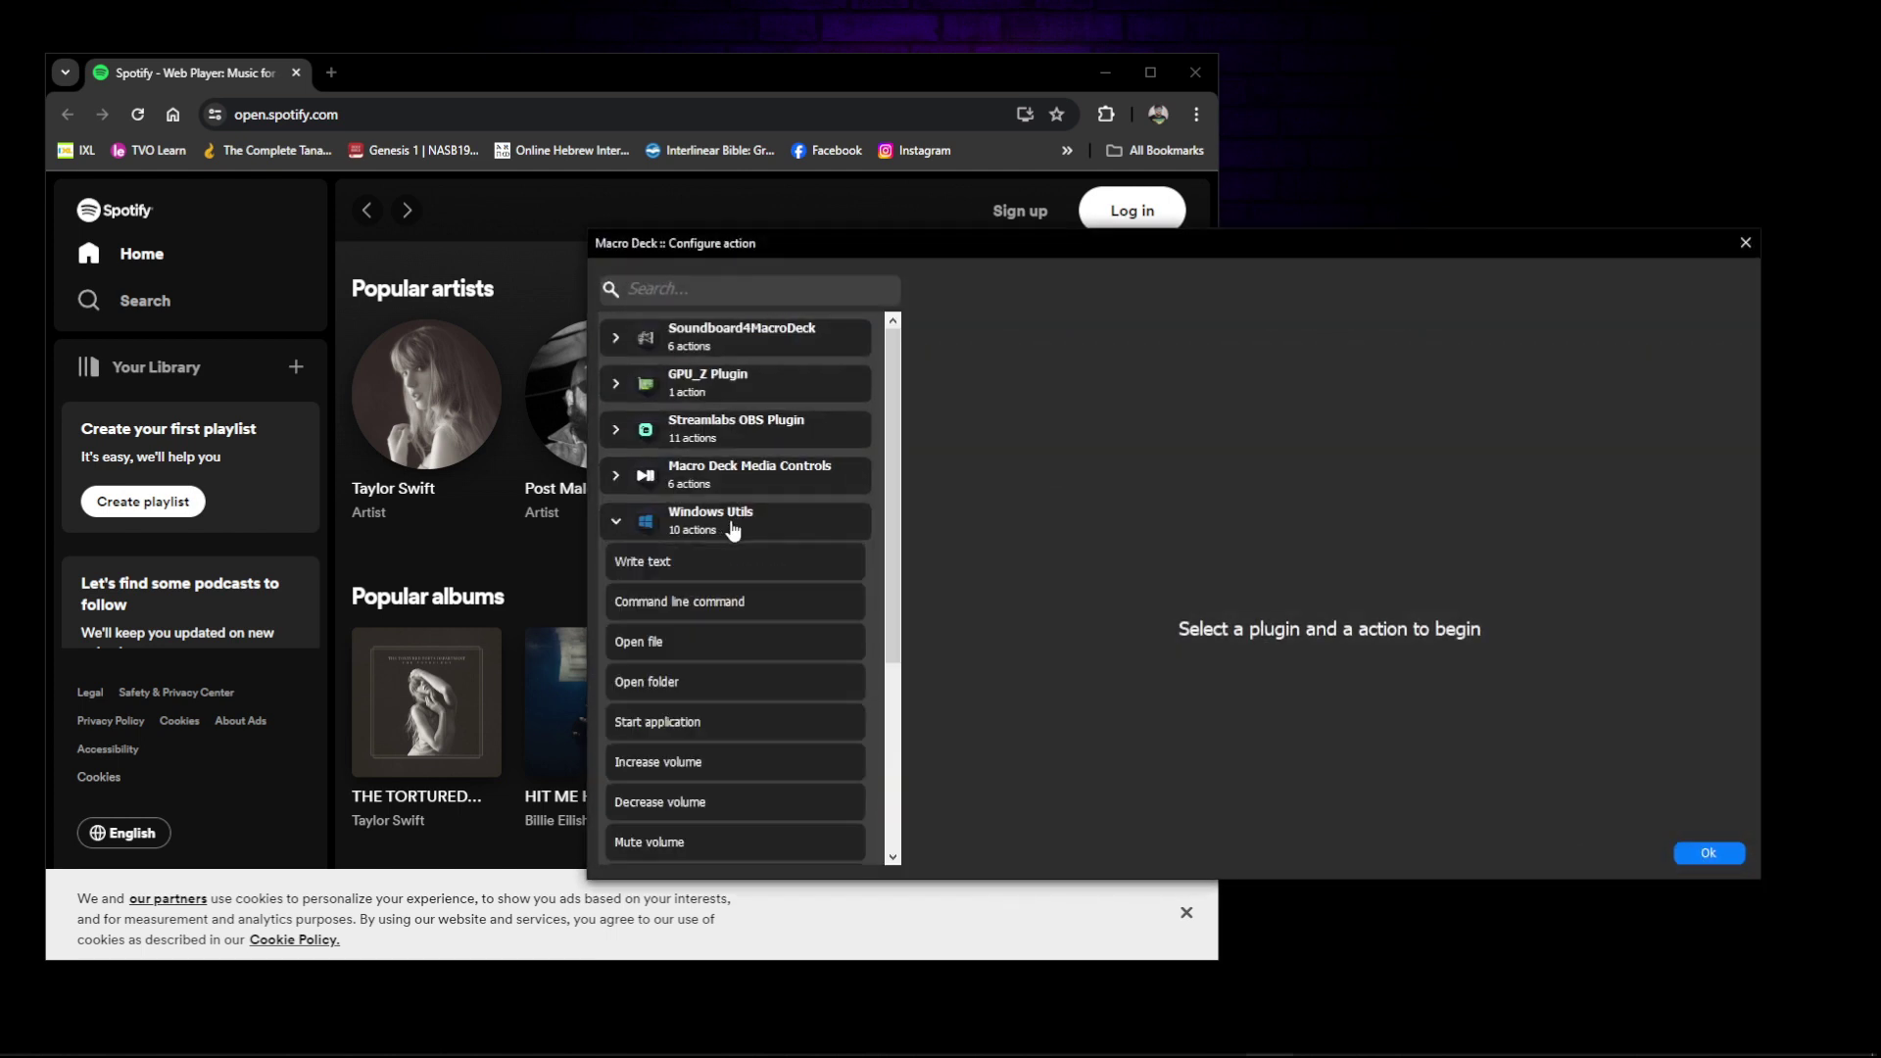
left_click(692, 605)
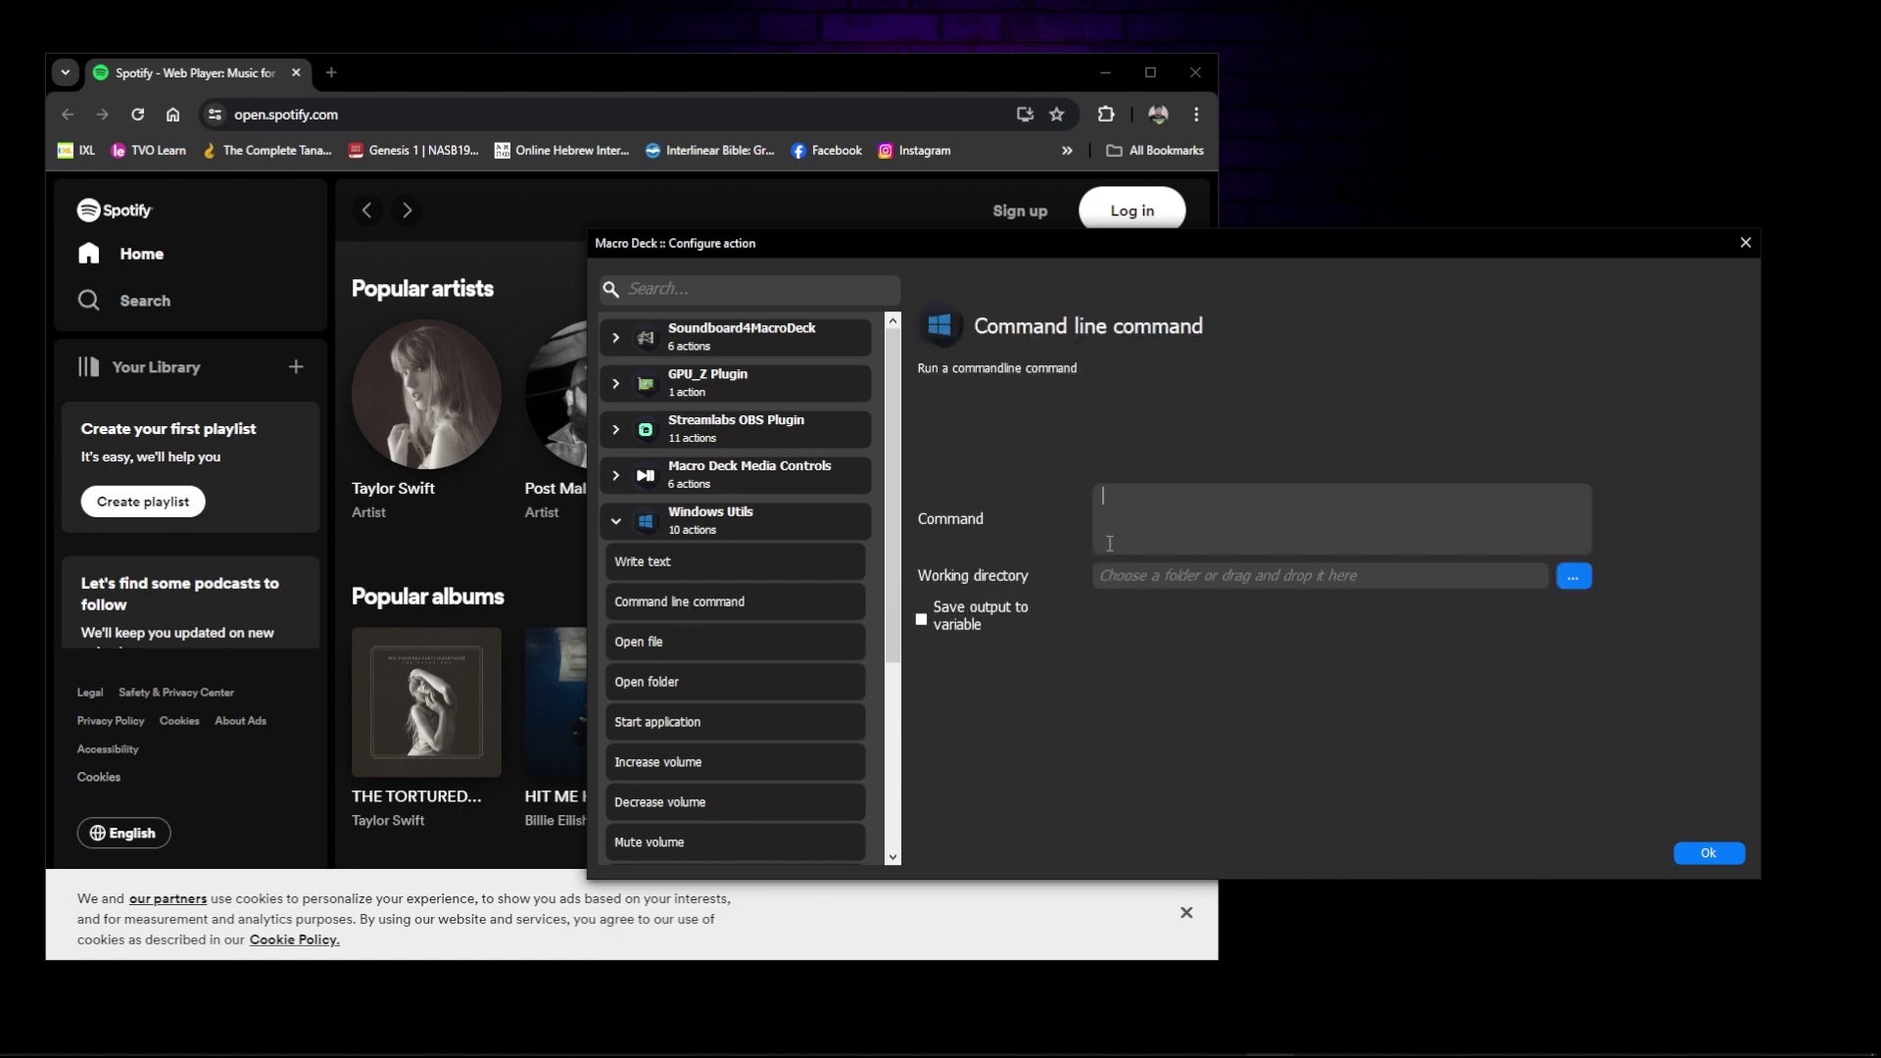
type("go")
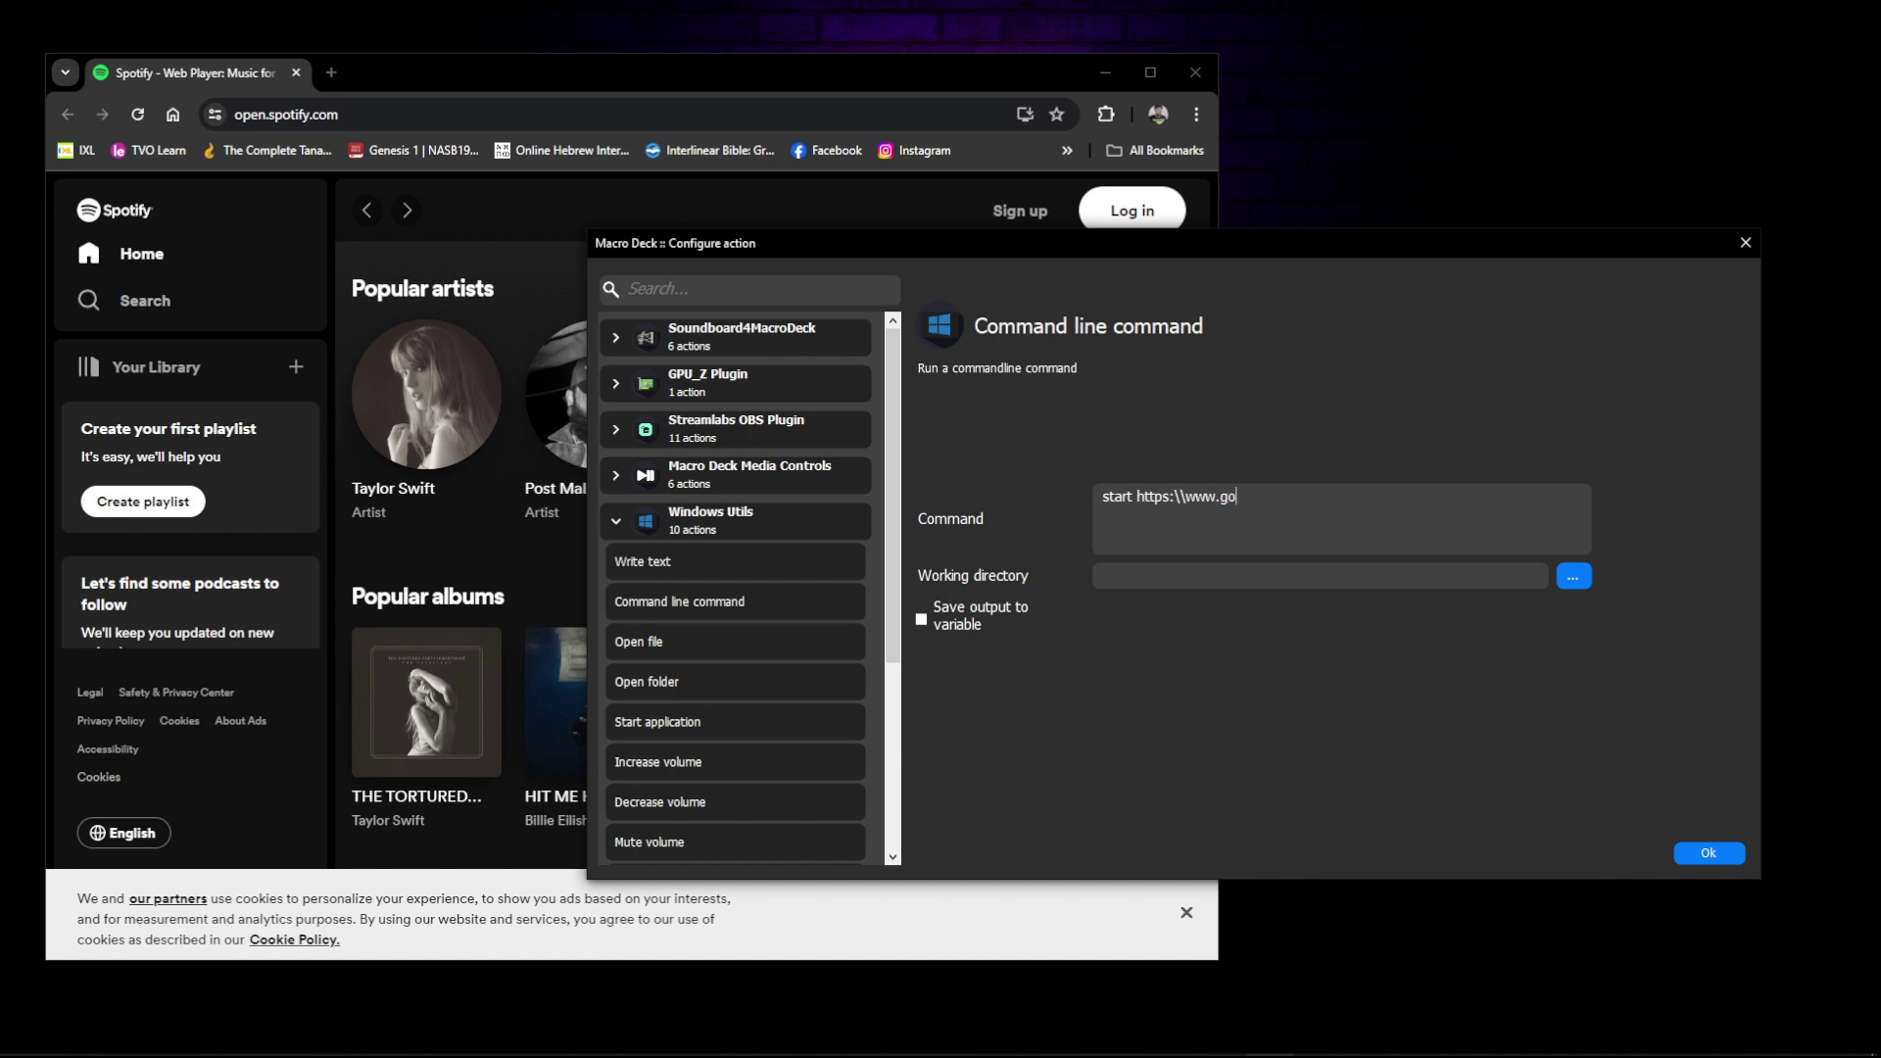
type("ogle.ca")
key("BackSpace")
type("om")
left_click(1705, 857)
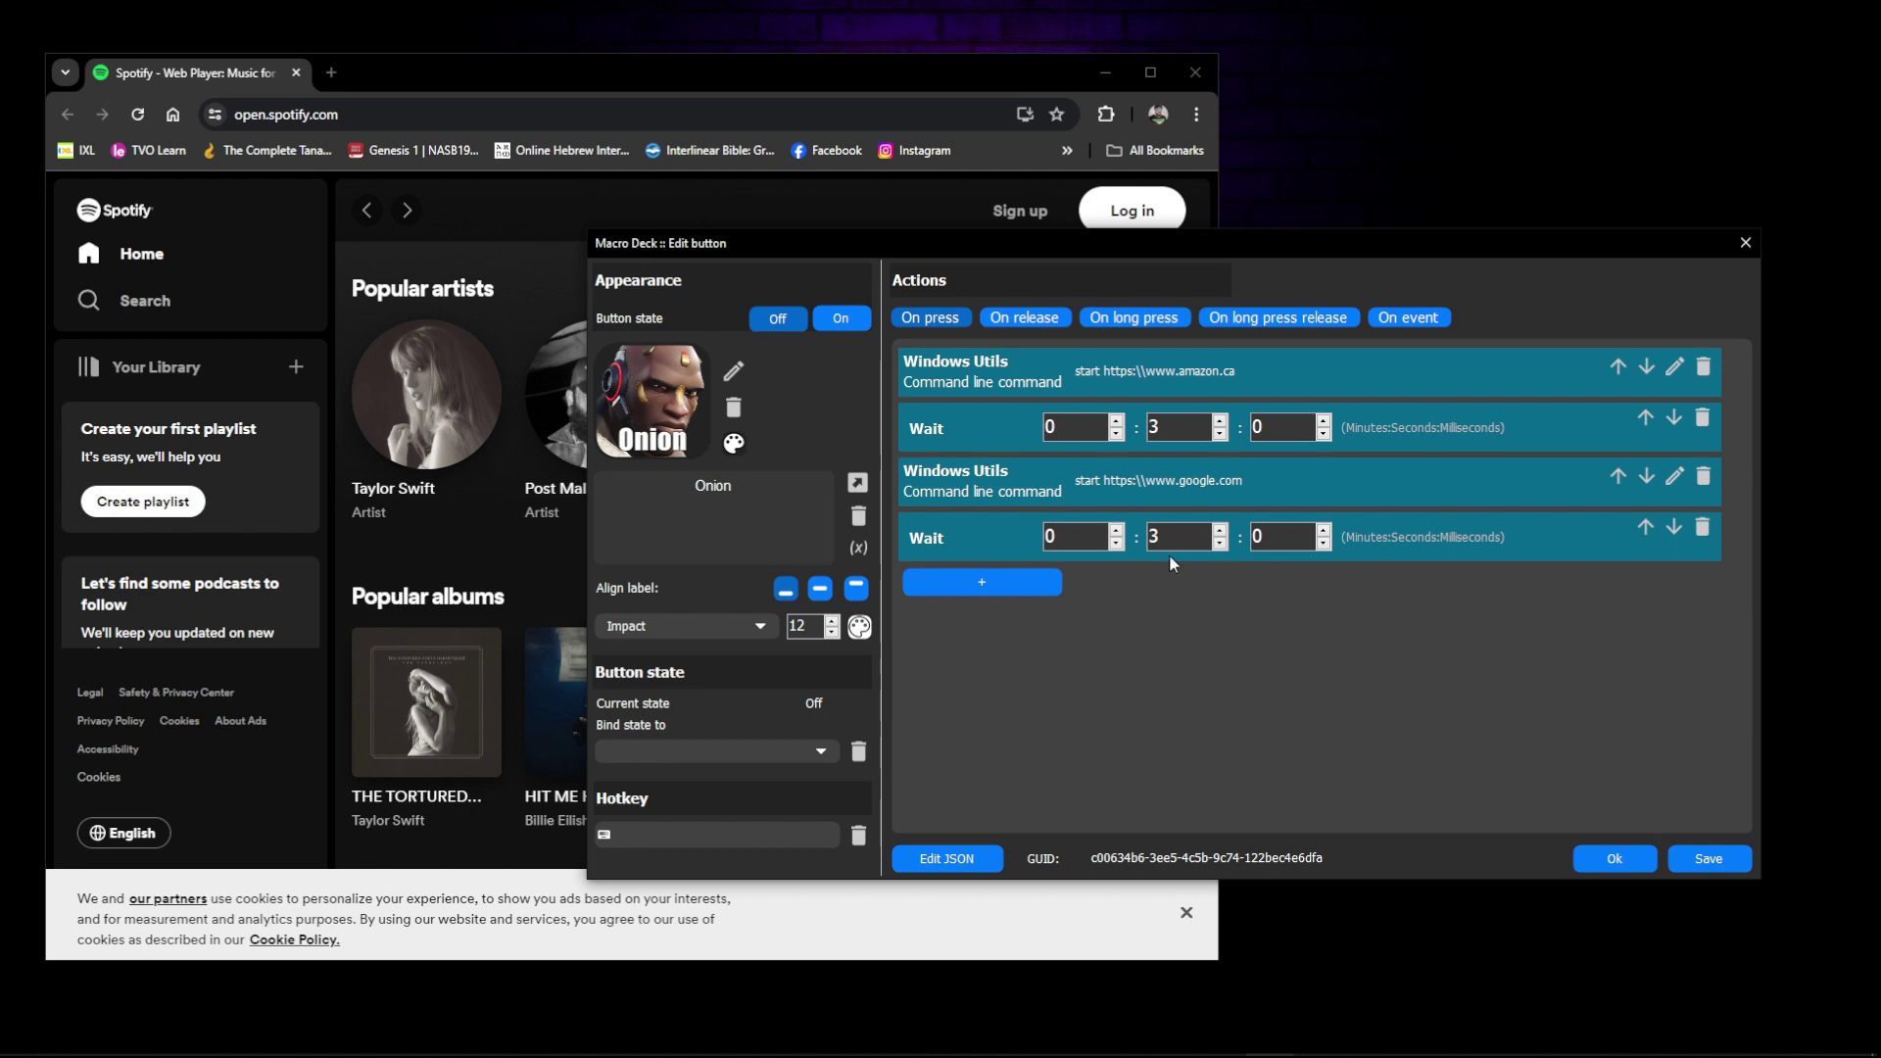
Step: Add a Write text action "What is the weather in Niagara Falls today?", accept the button and close the Spotify browser window
left_click(982, 582)
left_click(967, 615)
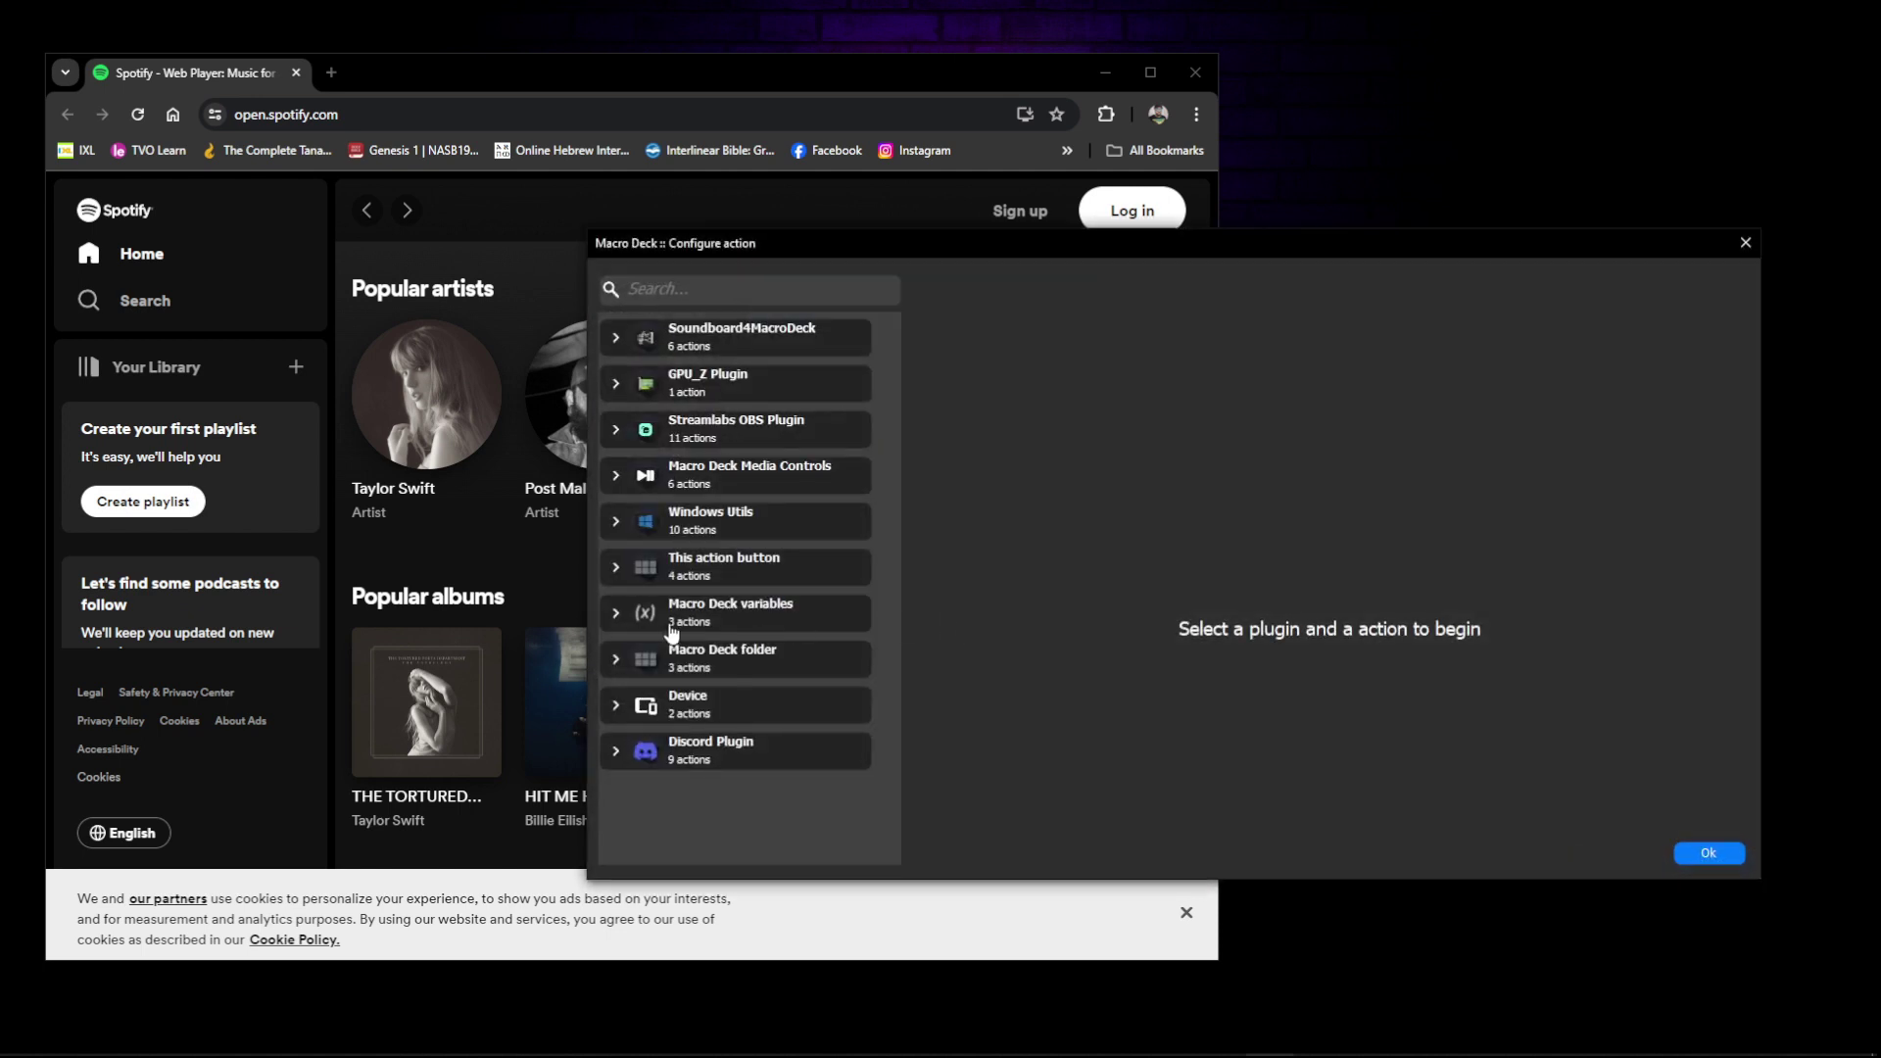
left_click(646, 522)
left_click(672, 564)
left_click(1136, 523)
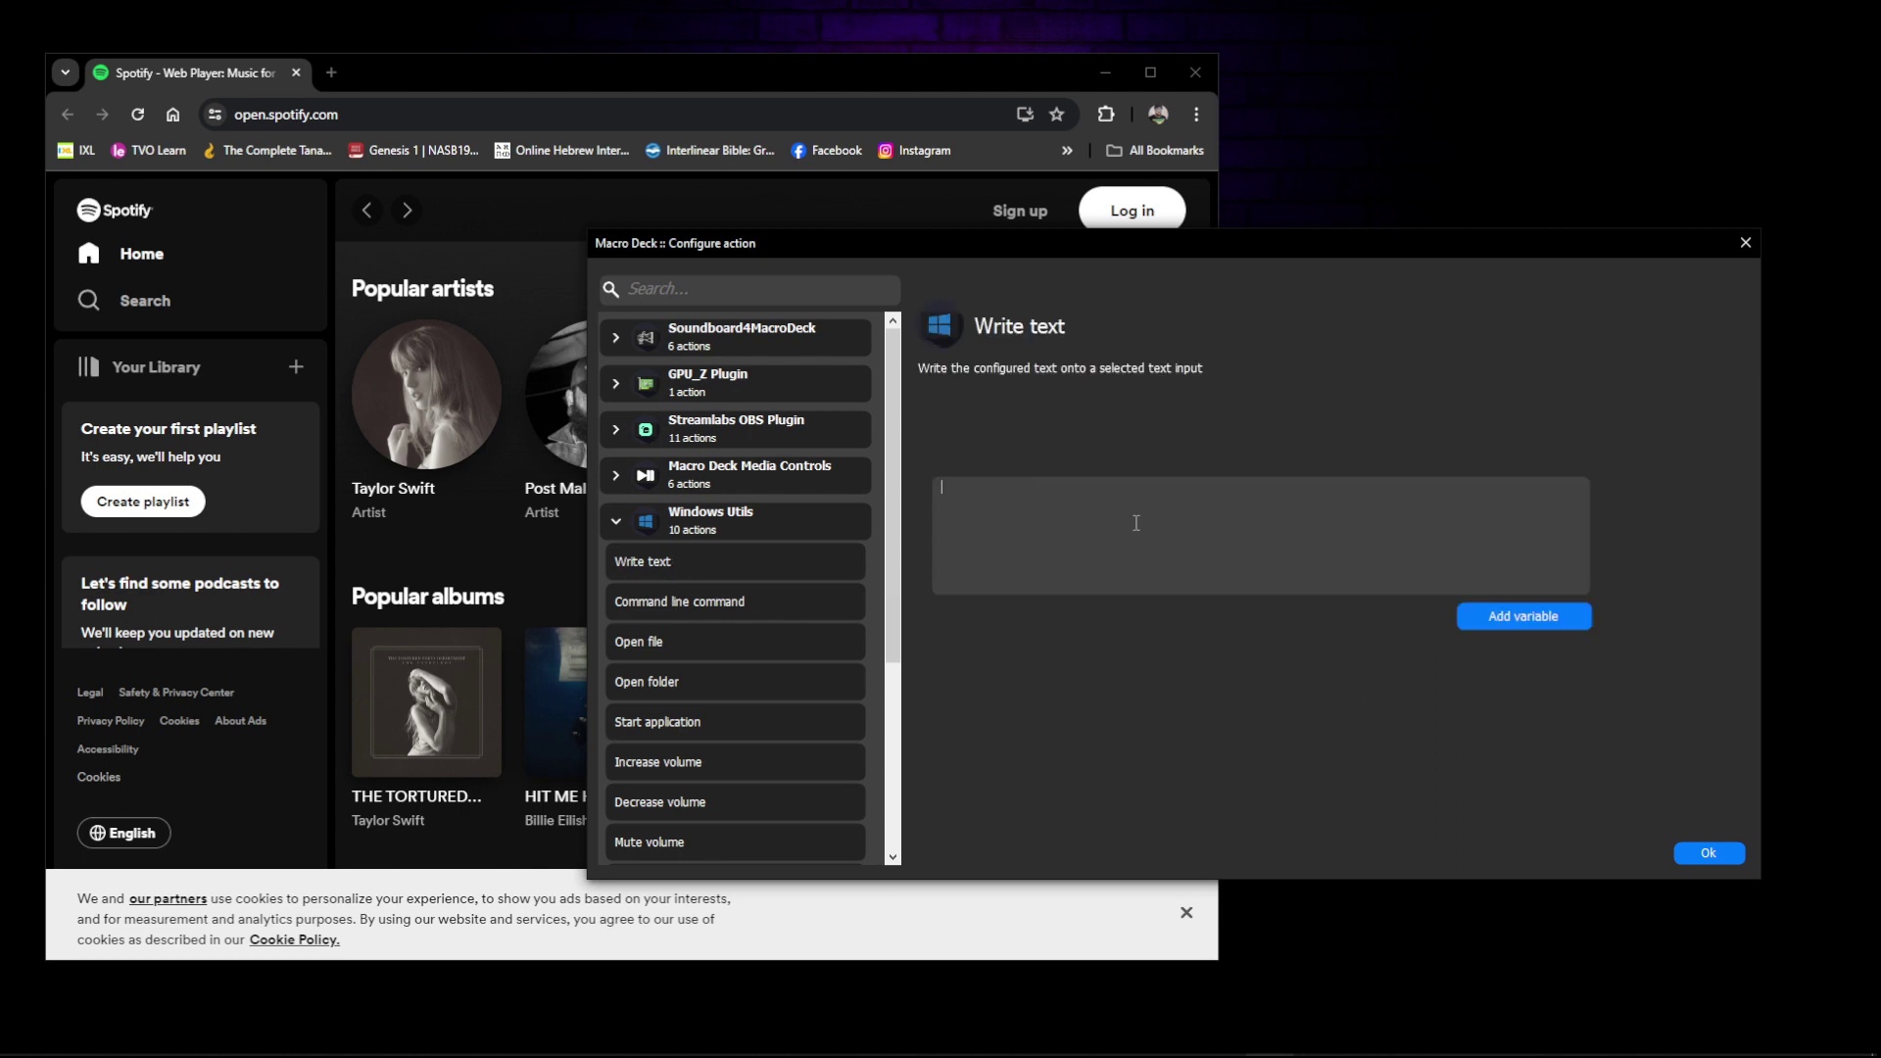
type("What is the weather in Niagara Falls today")
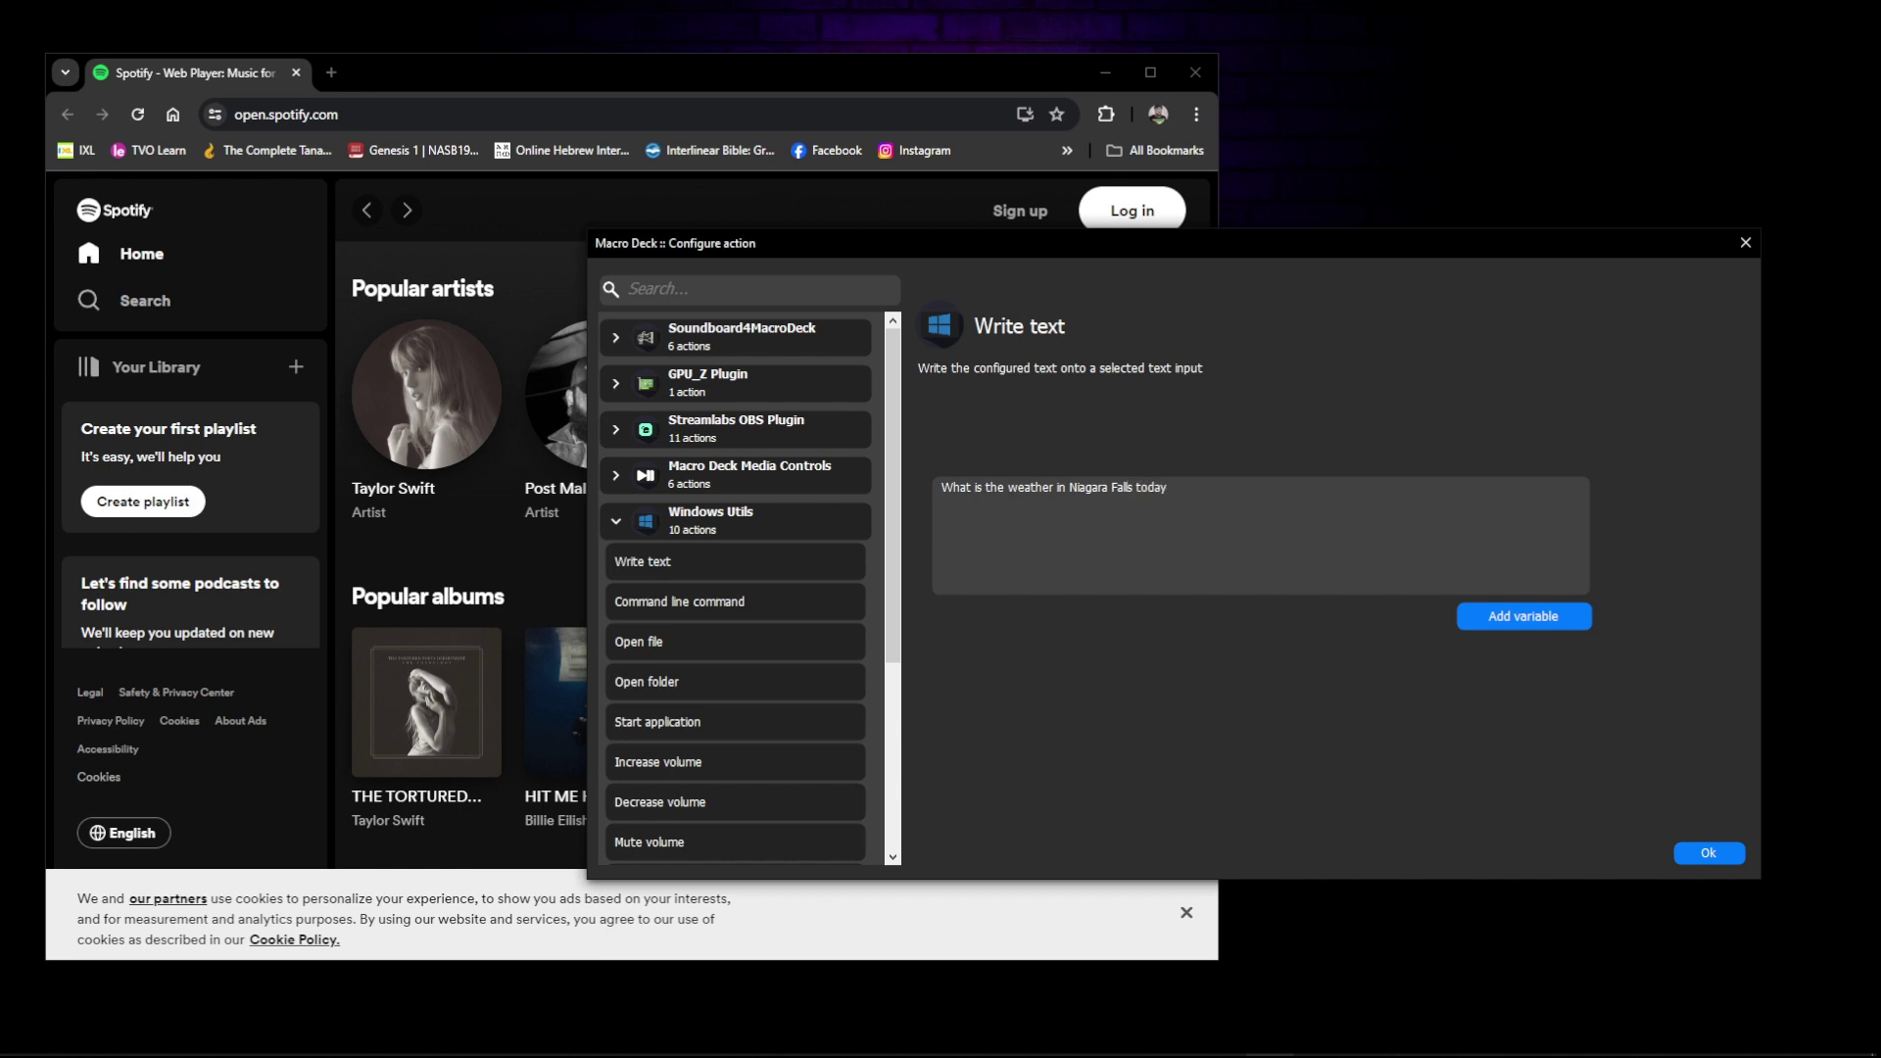
type("?")
left_click(1514, 617)
left_click(1233, 676)
left_click(1719, 855)
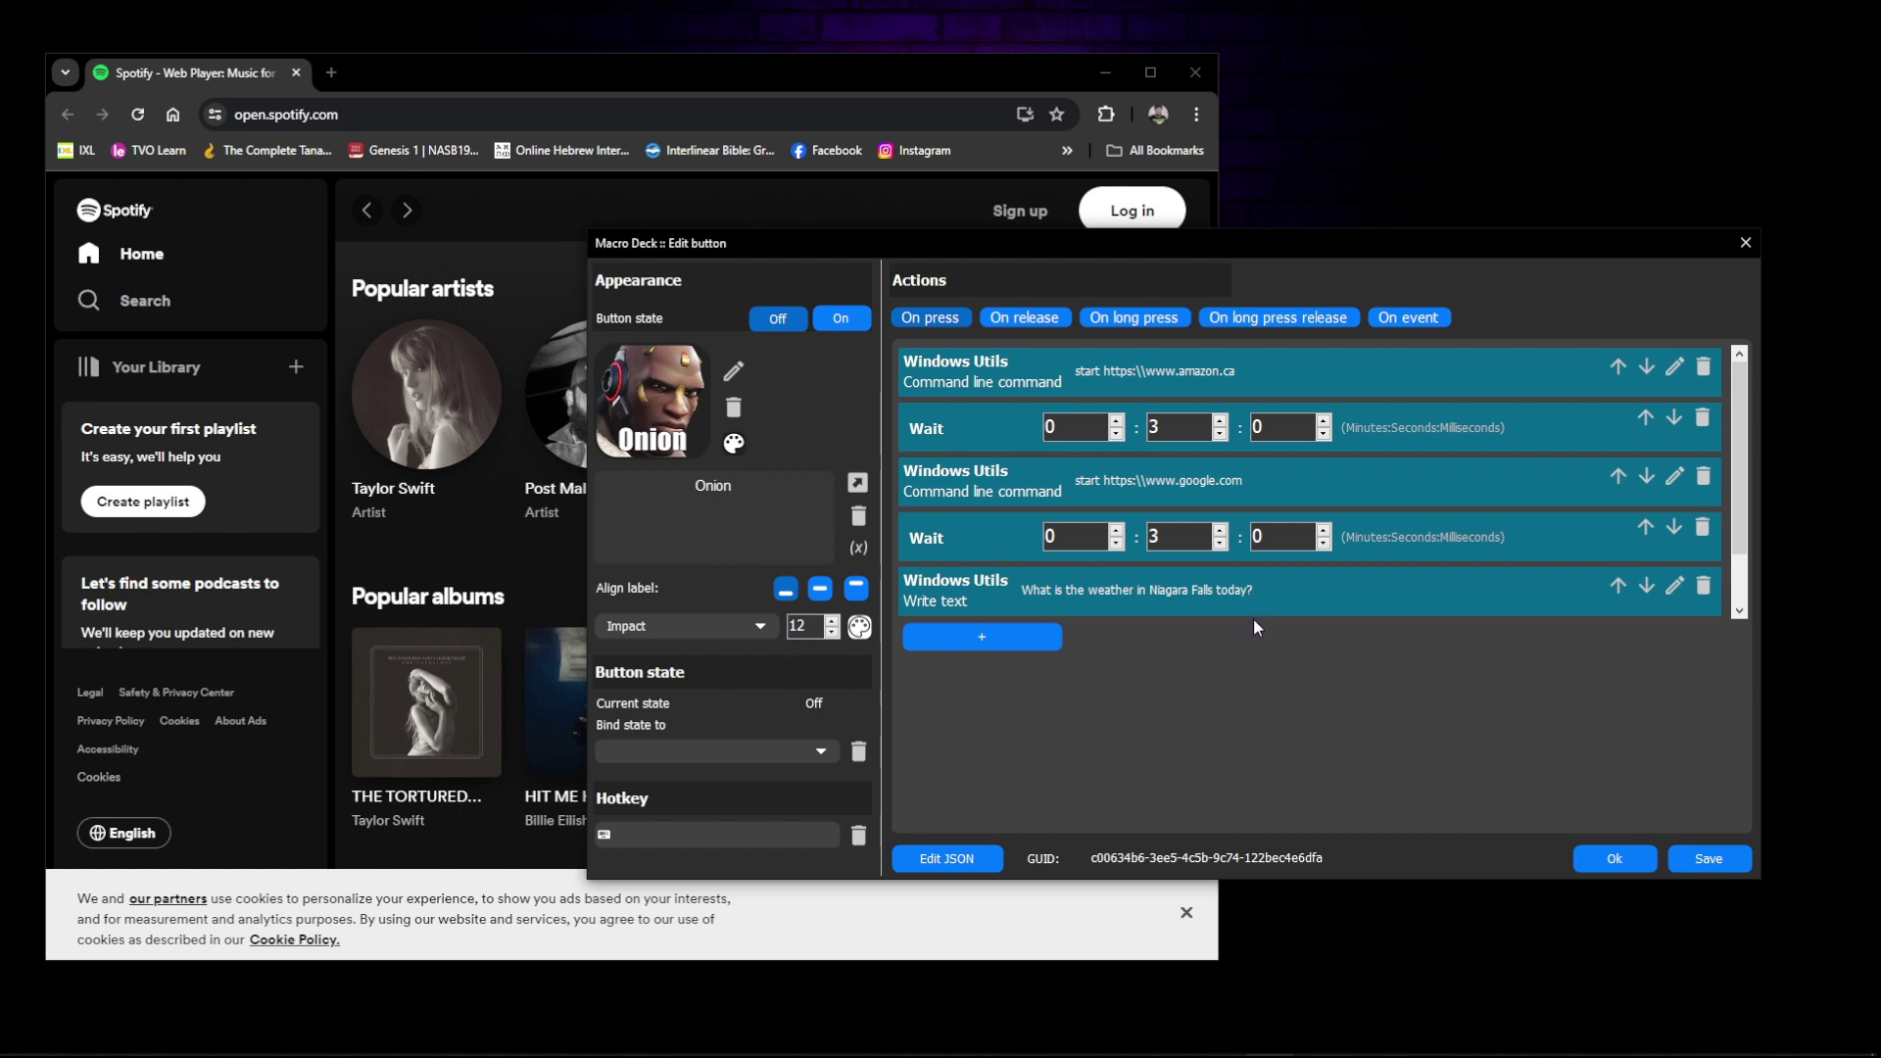
left_click(1599, 864)
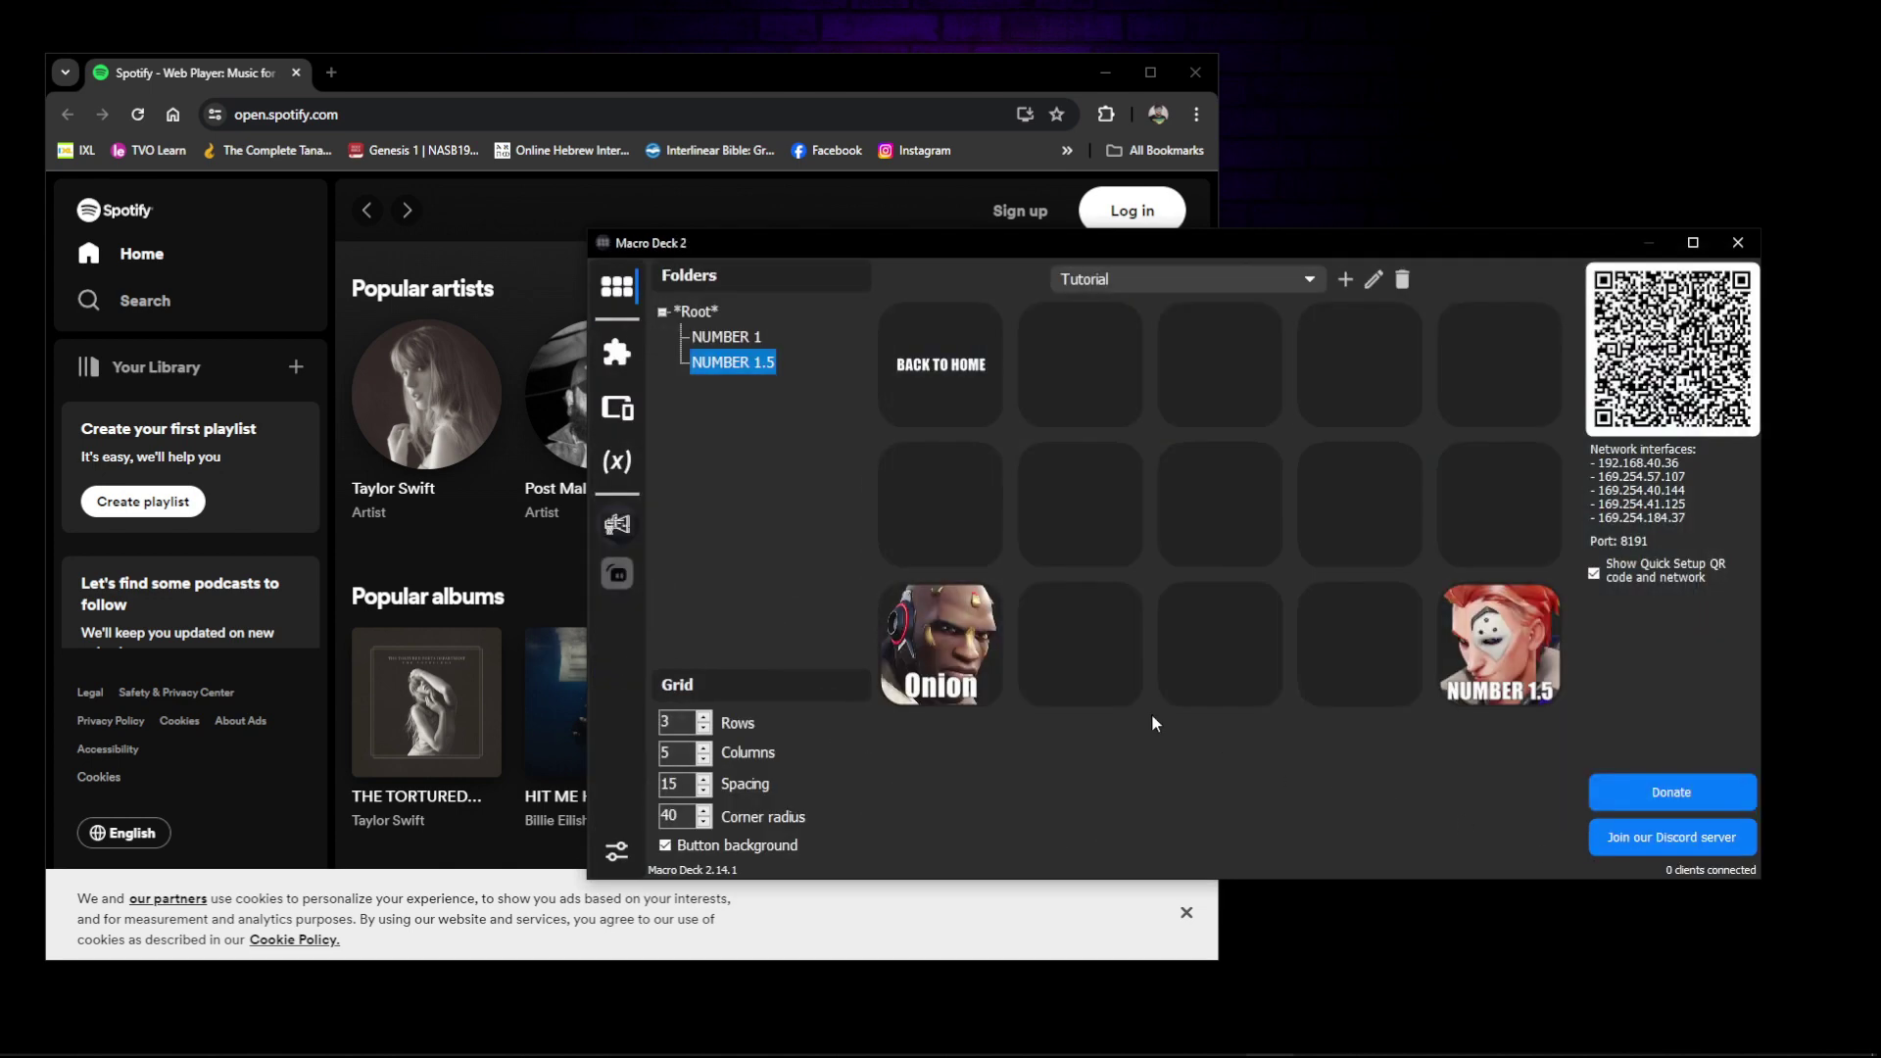
left_click(1191, 79)
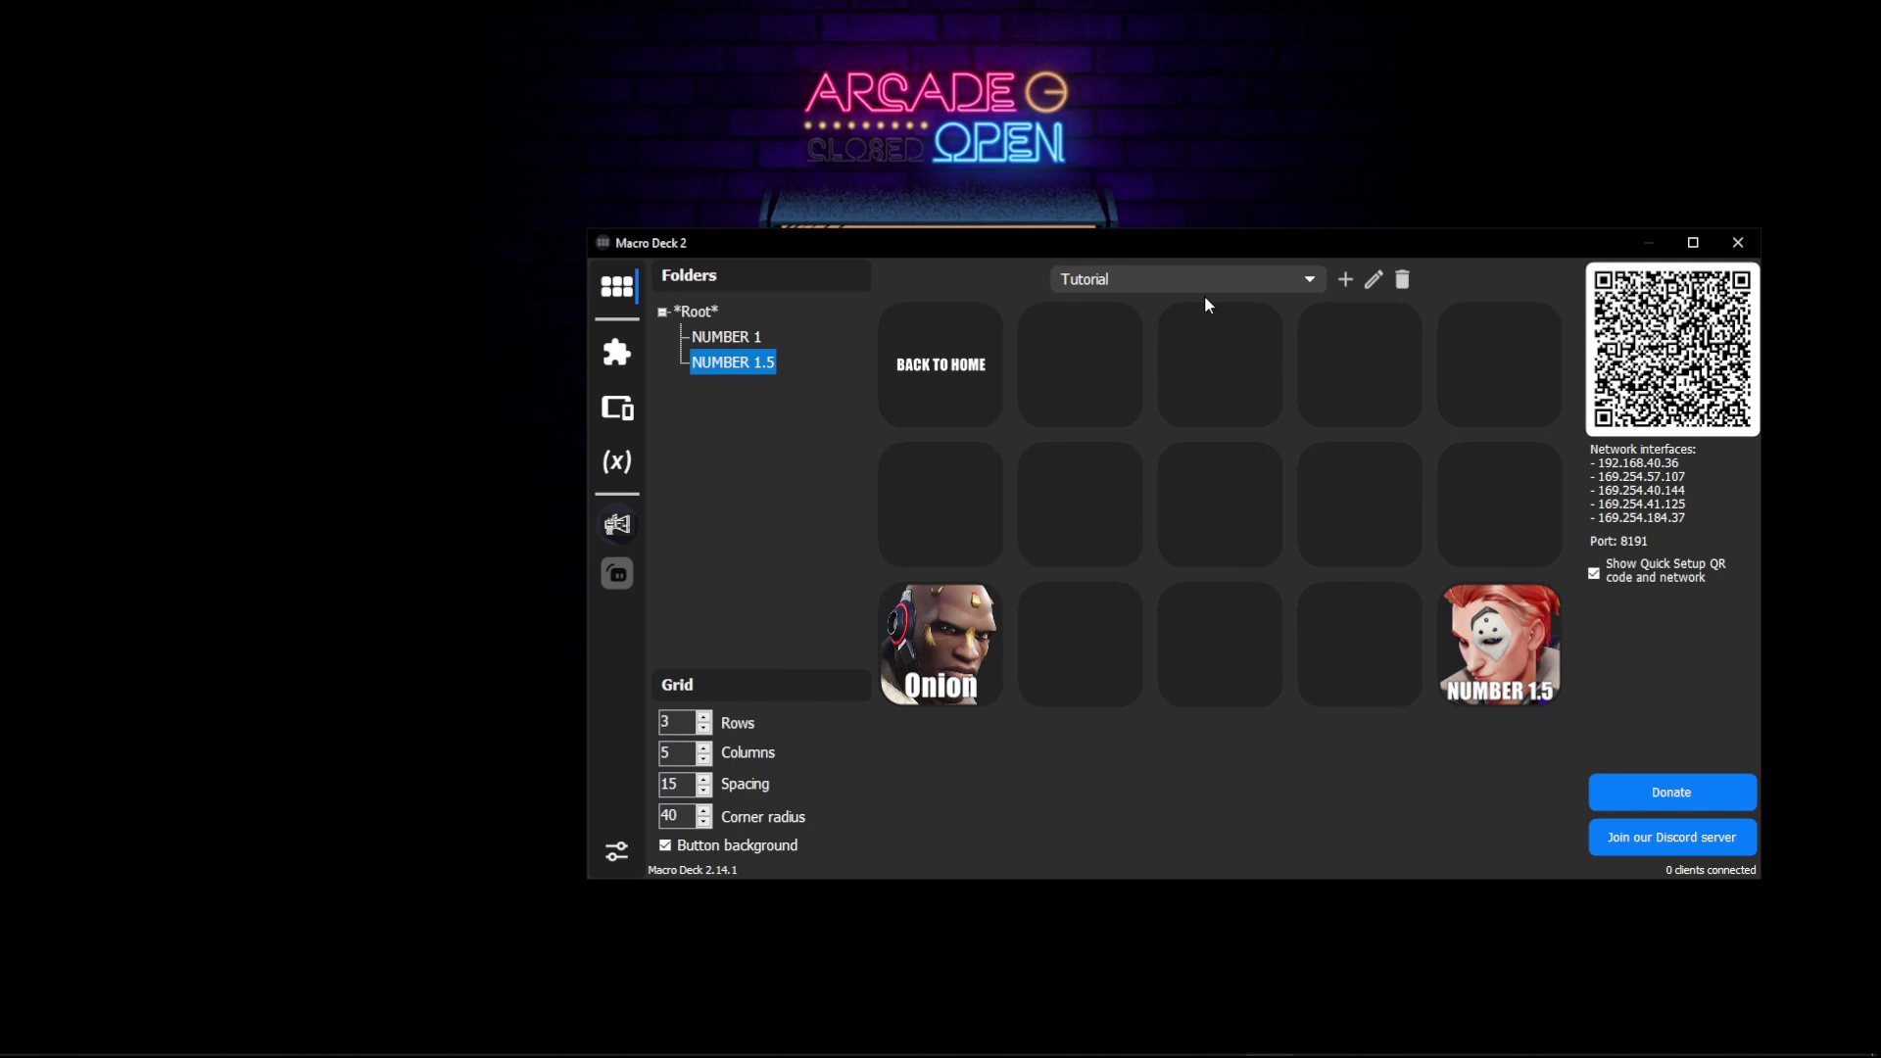
Step: Test the Onion button by simulating its "On press" action, and submit the Niagara Falls weather query it writes in Google
right_click(958, 664)
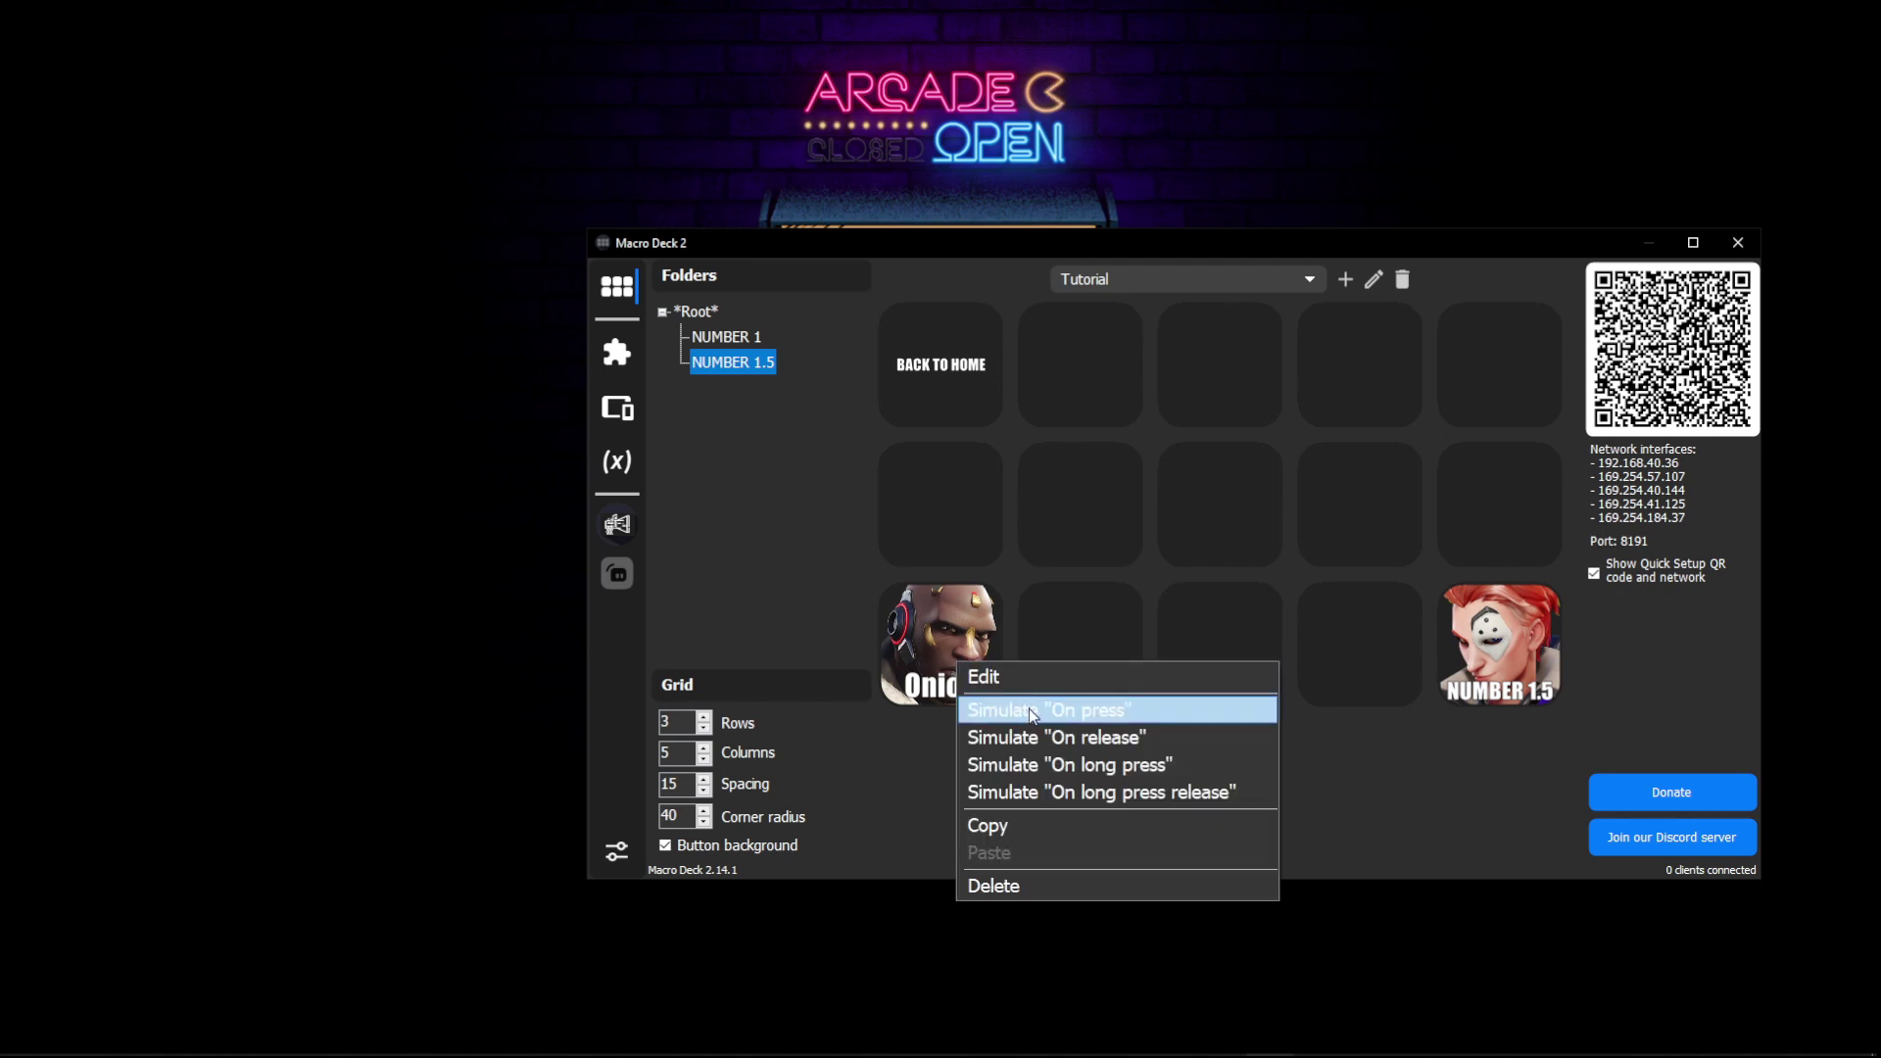
left_click(1029, 708)
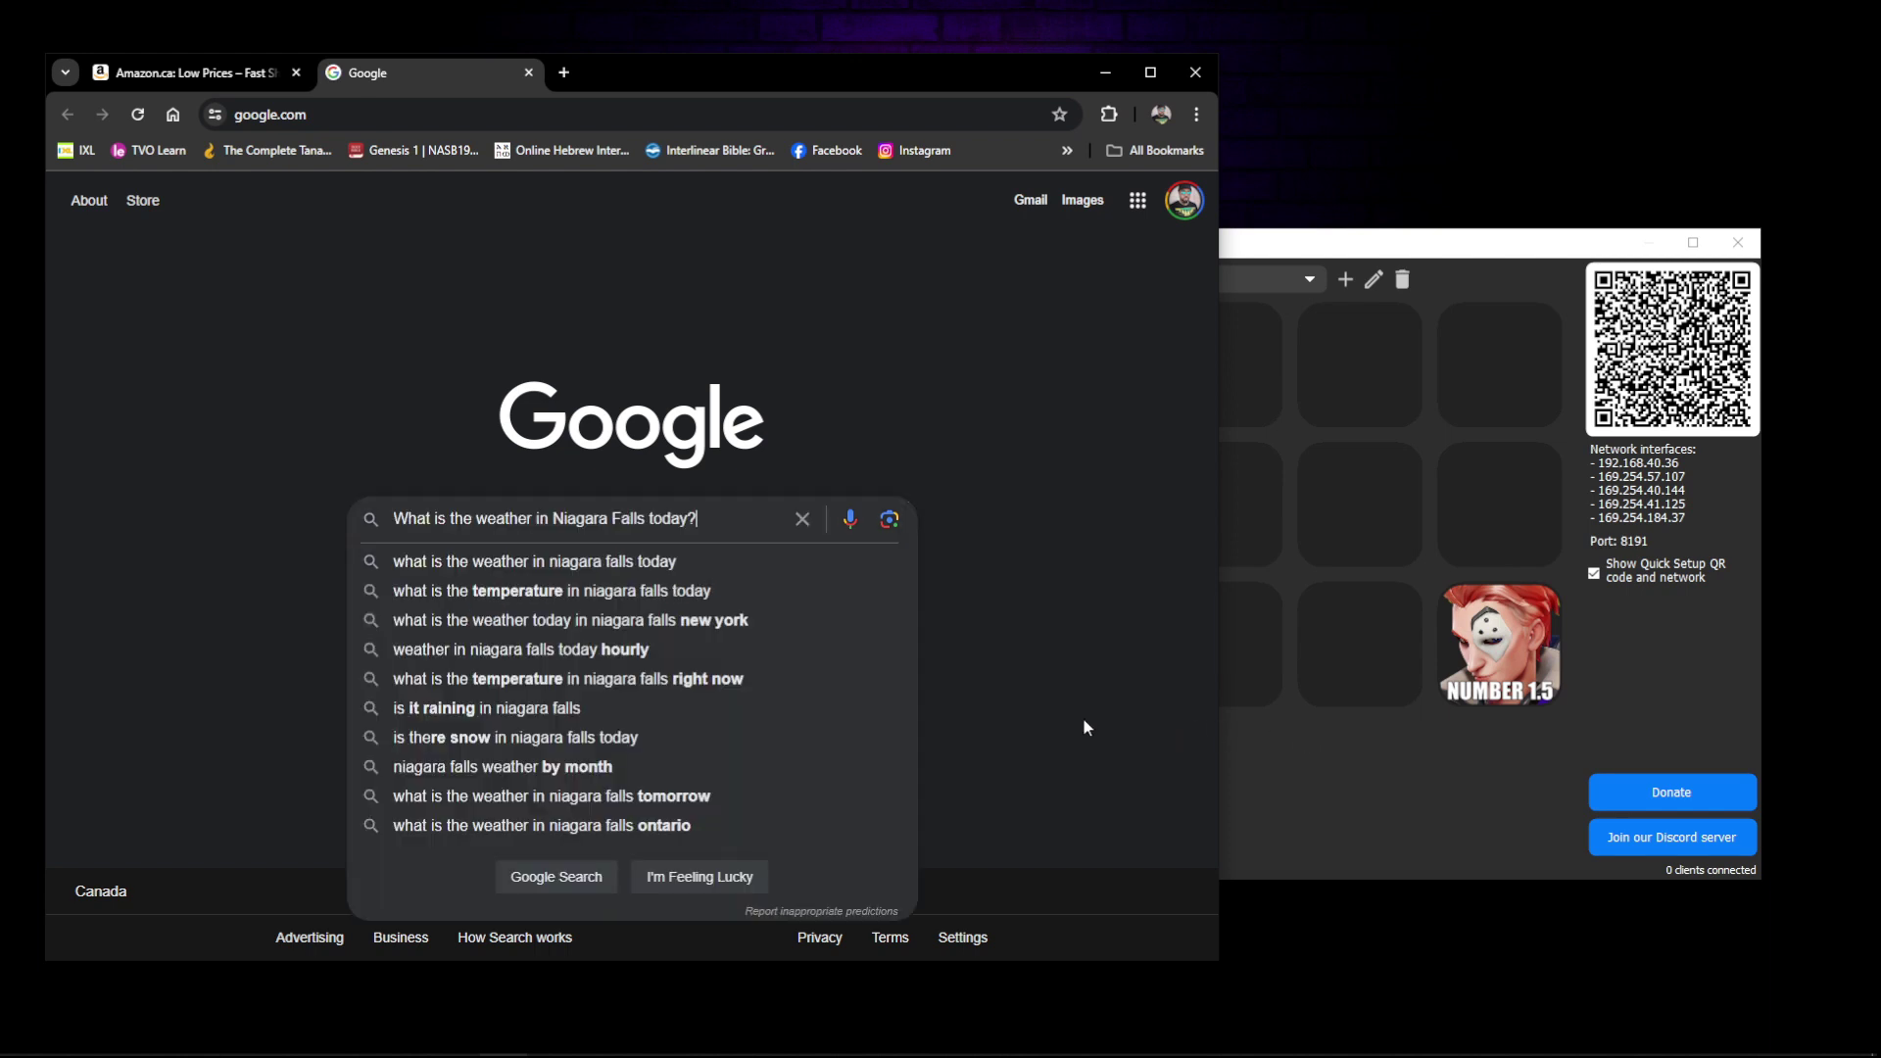
key("Return")
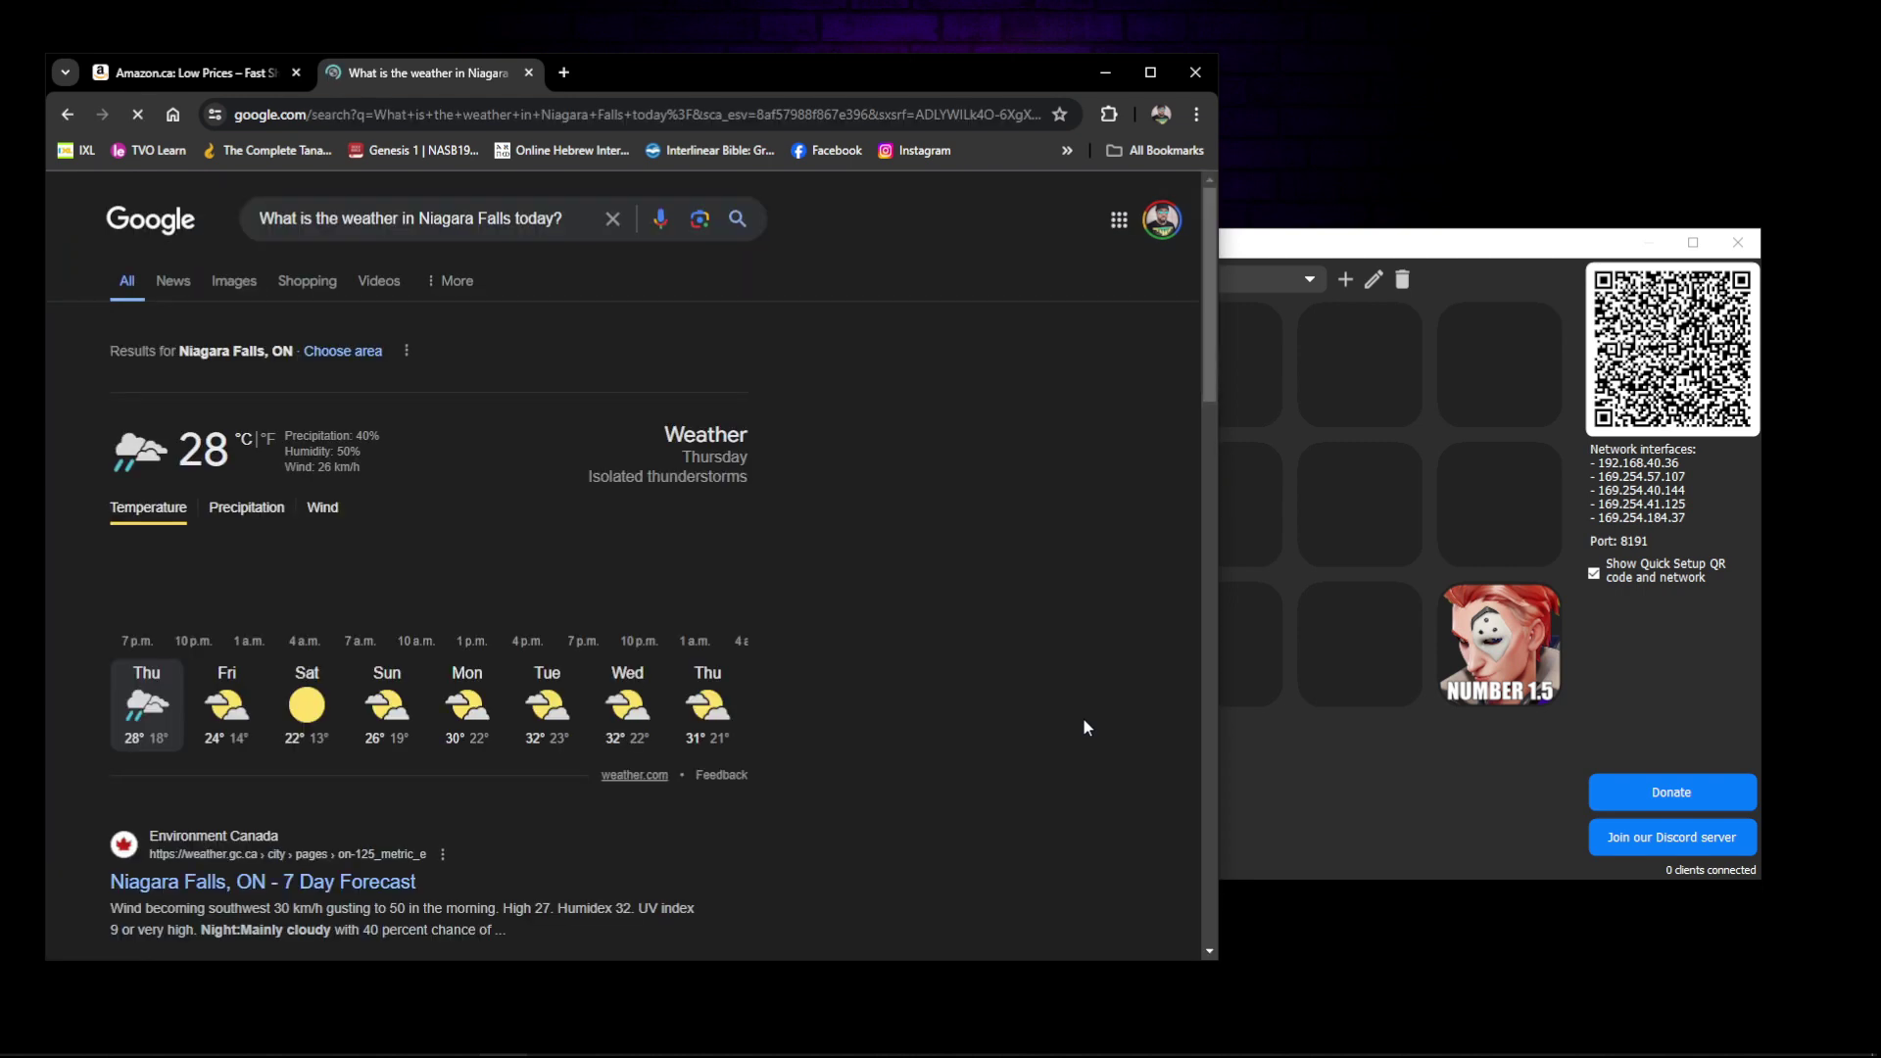
Step: Switch the Niagara Falls weather result between Fahrenheit and Celsius, finishing on Celsius
left_click(266, 439)
left_click(247, 438)
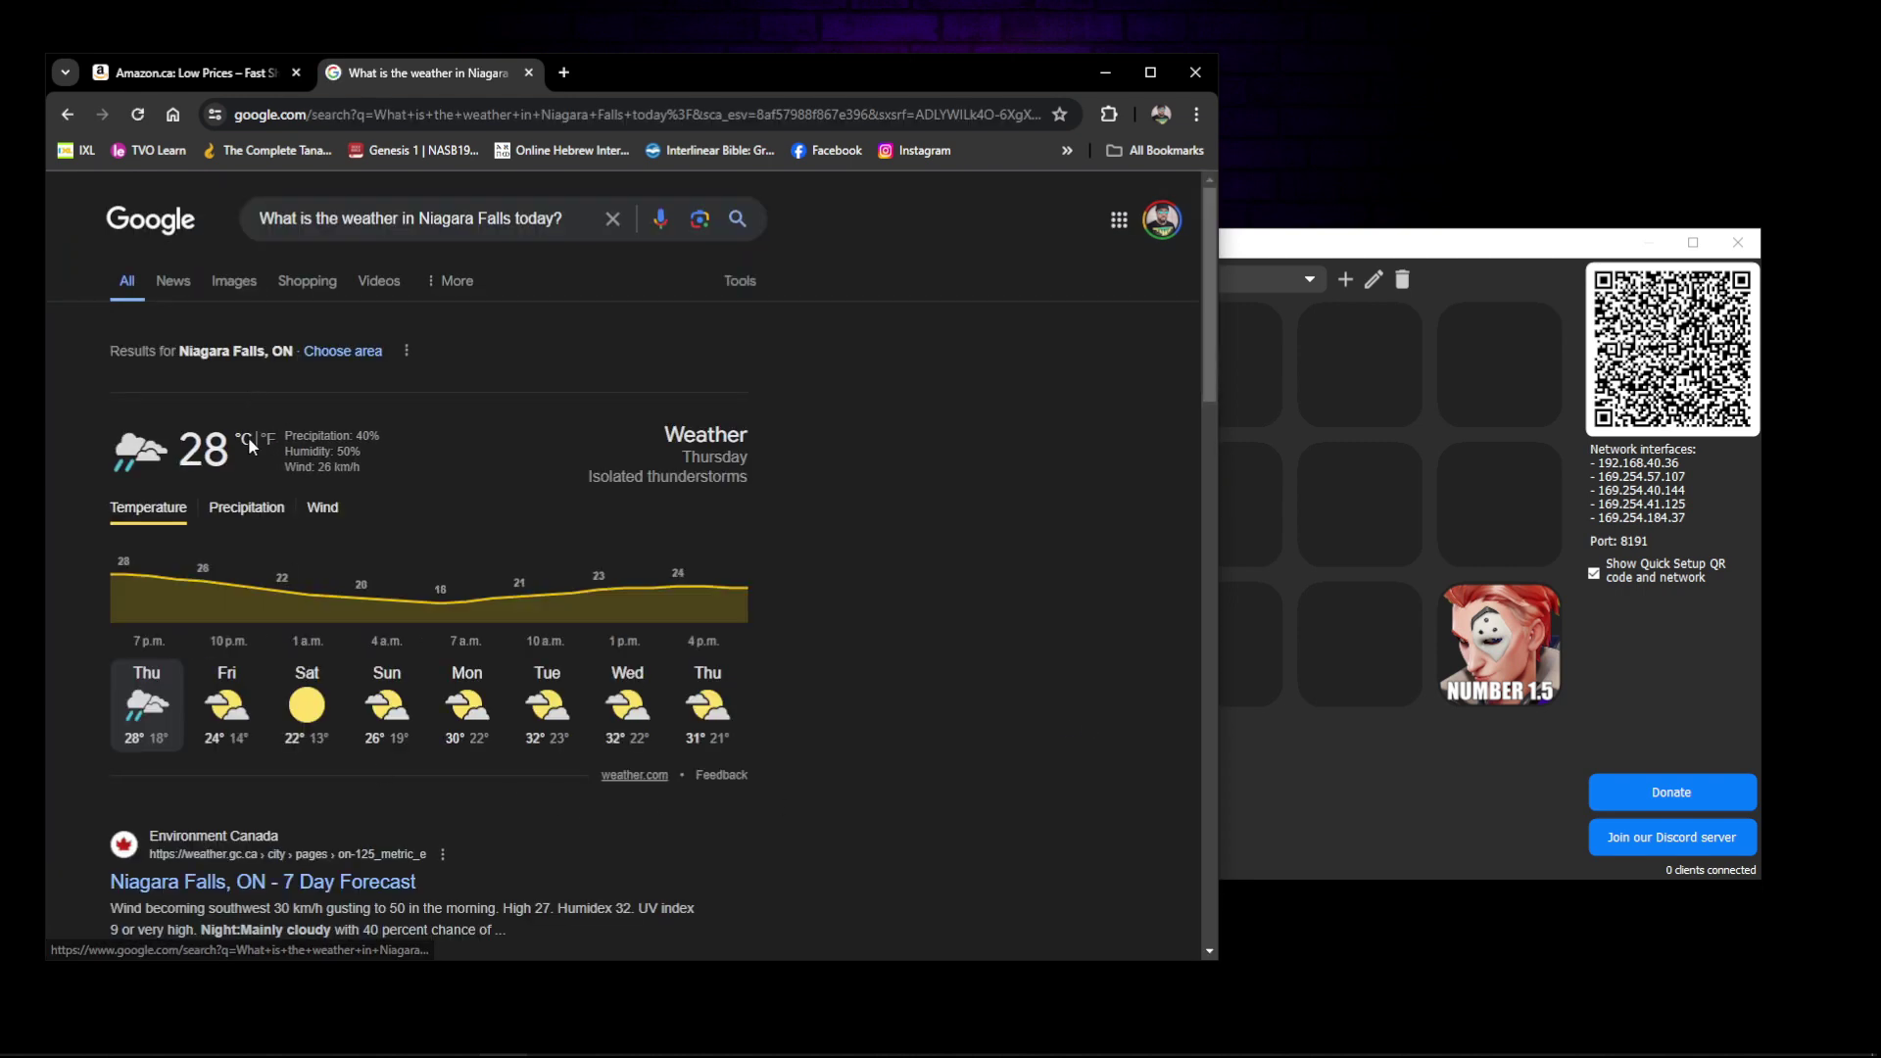
left_click(267, 439)
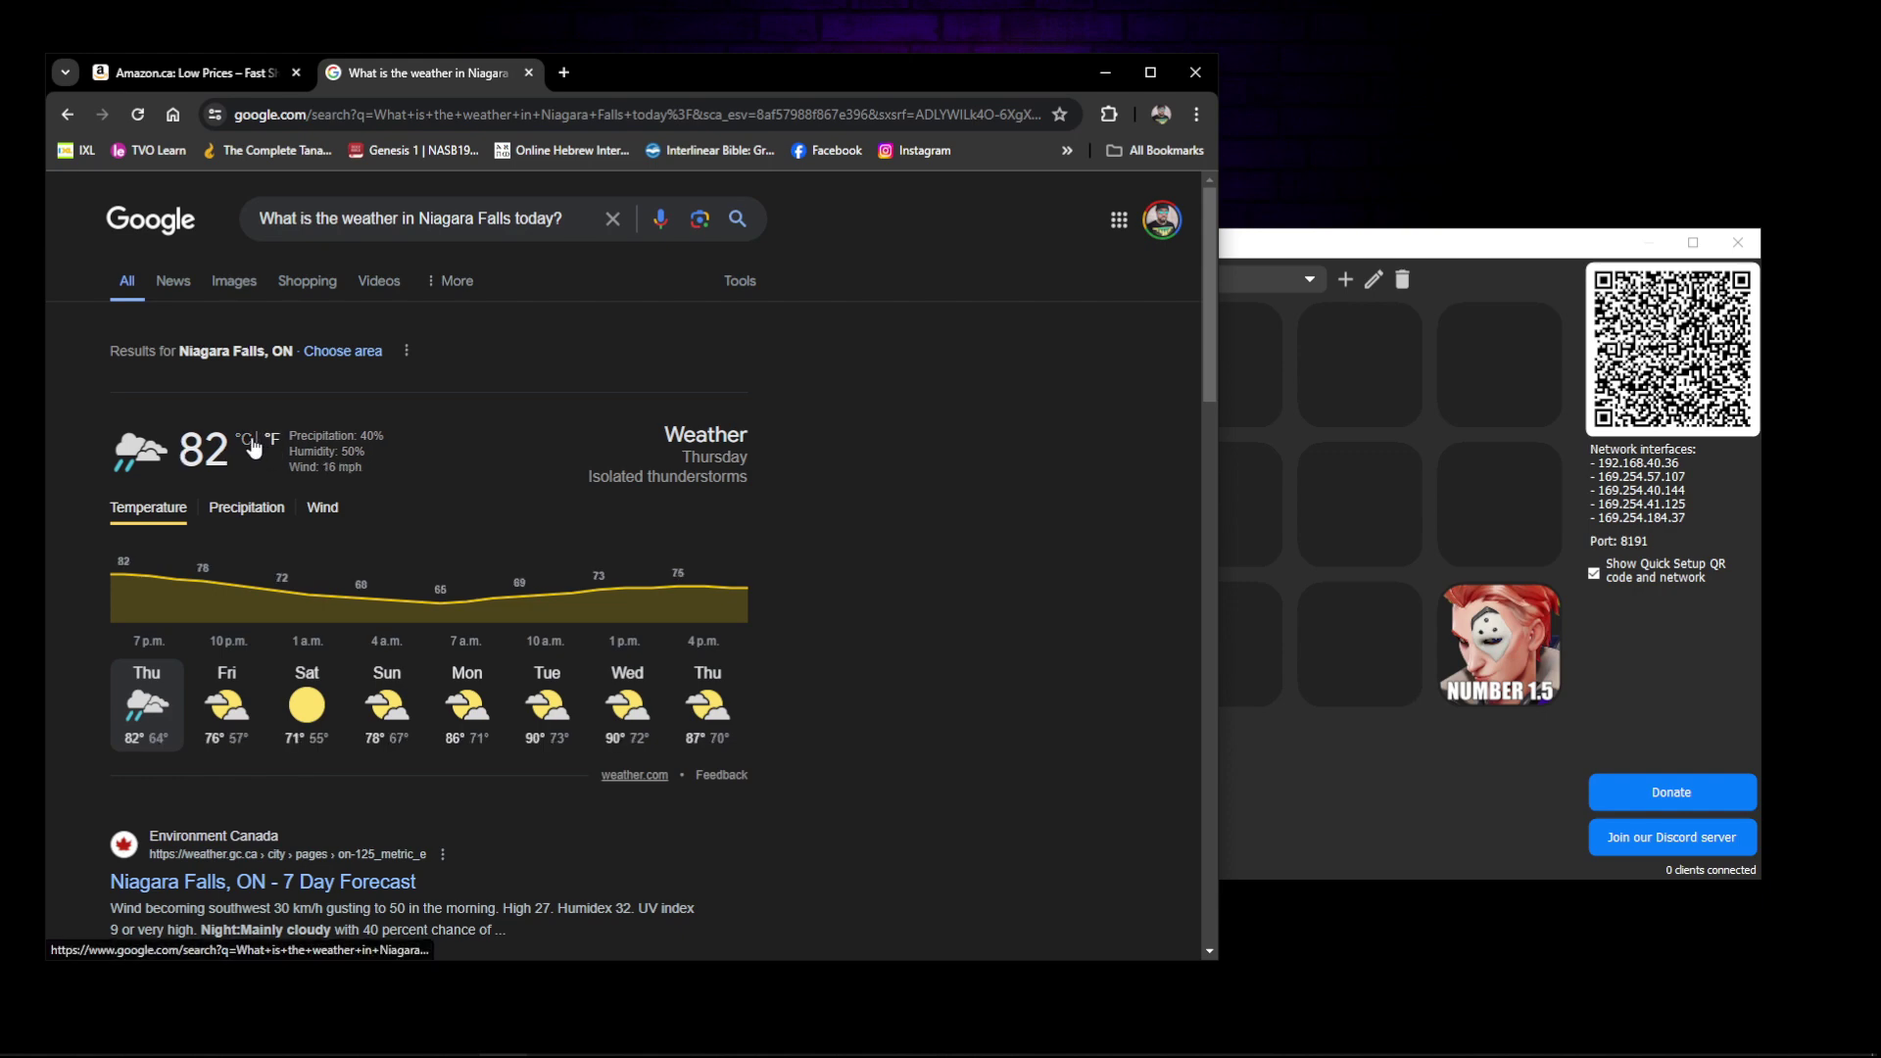
left_click(247, 438)
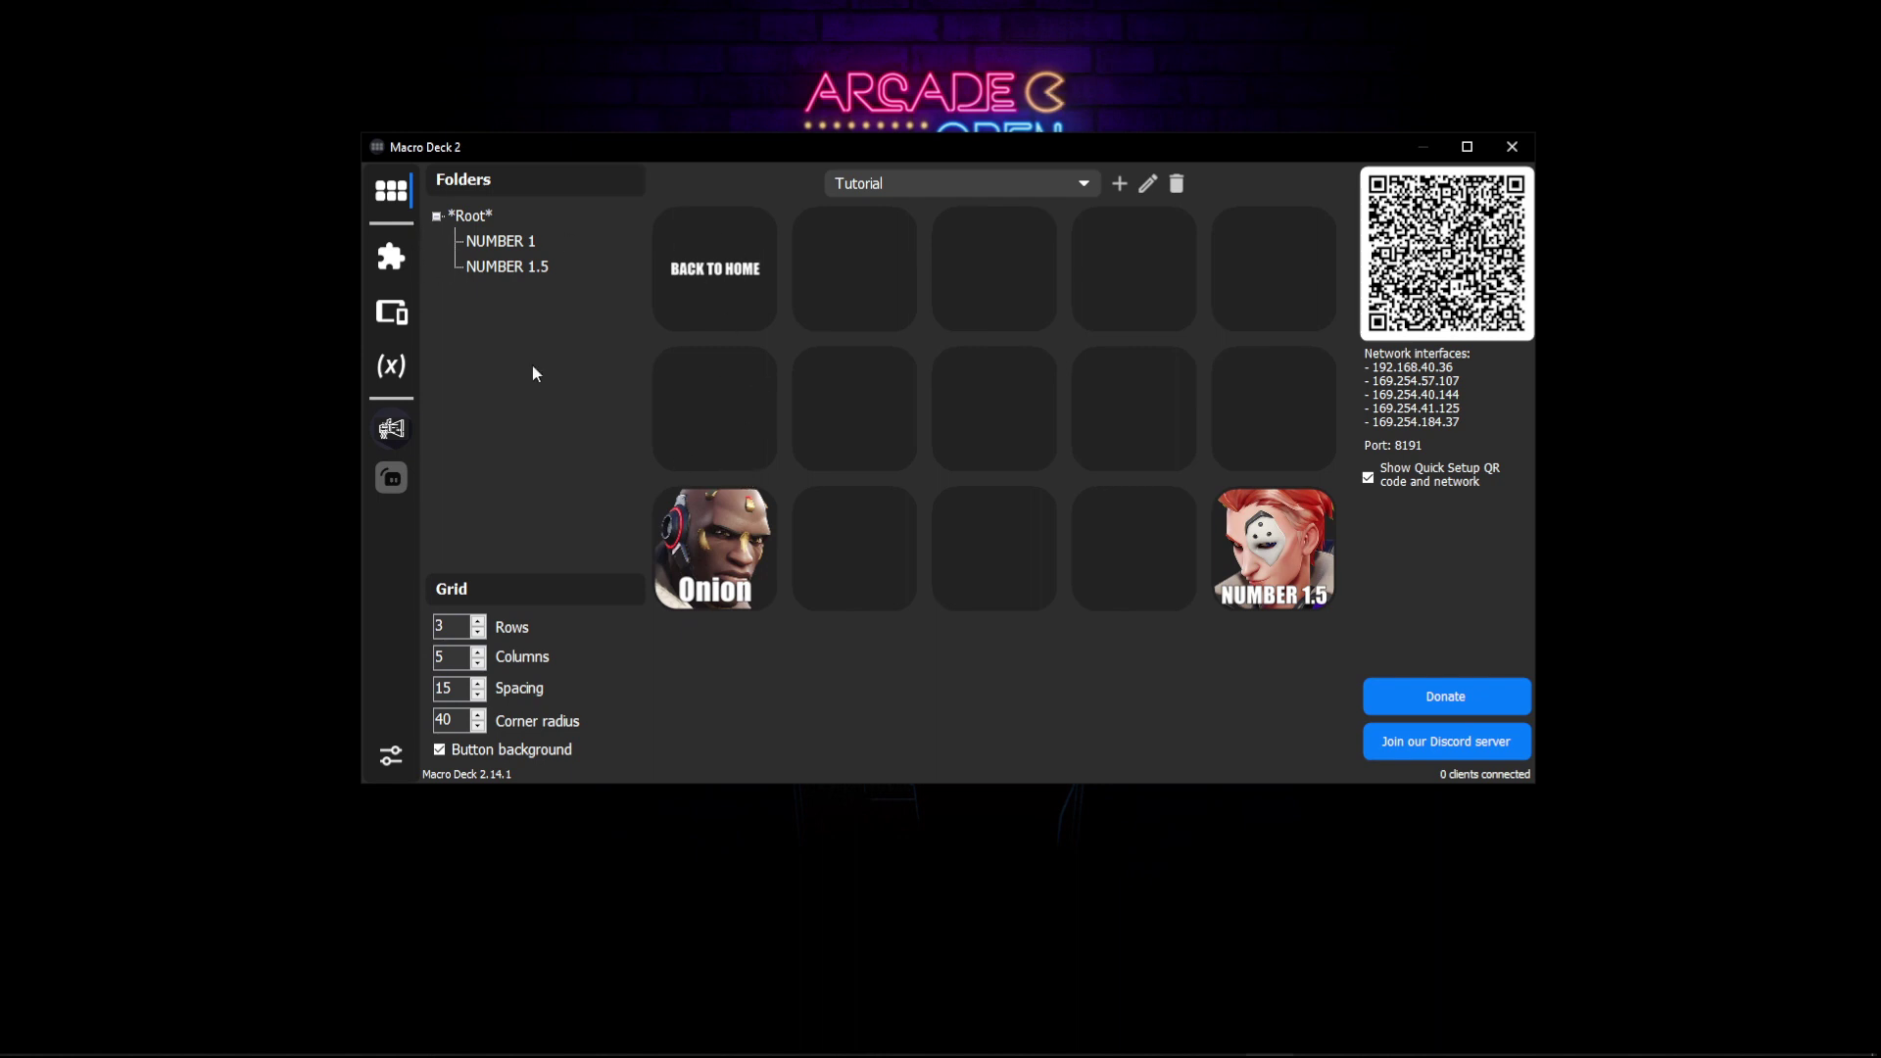
Step: Simulate "On press" for the BACK TO HOME button in Macro Deck 2 to return to the root folder
right_click(711, 247)
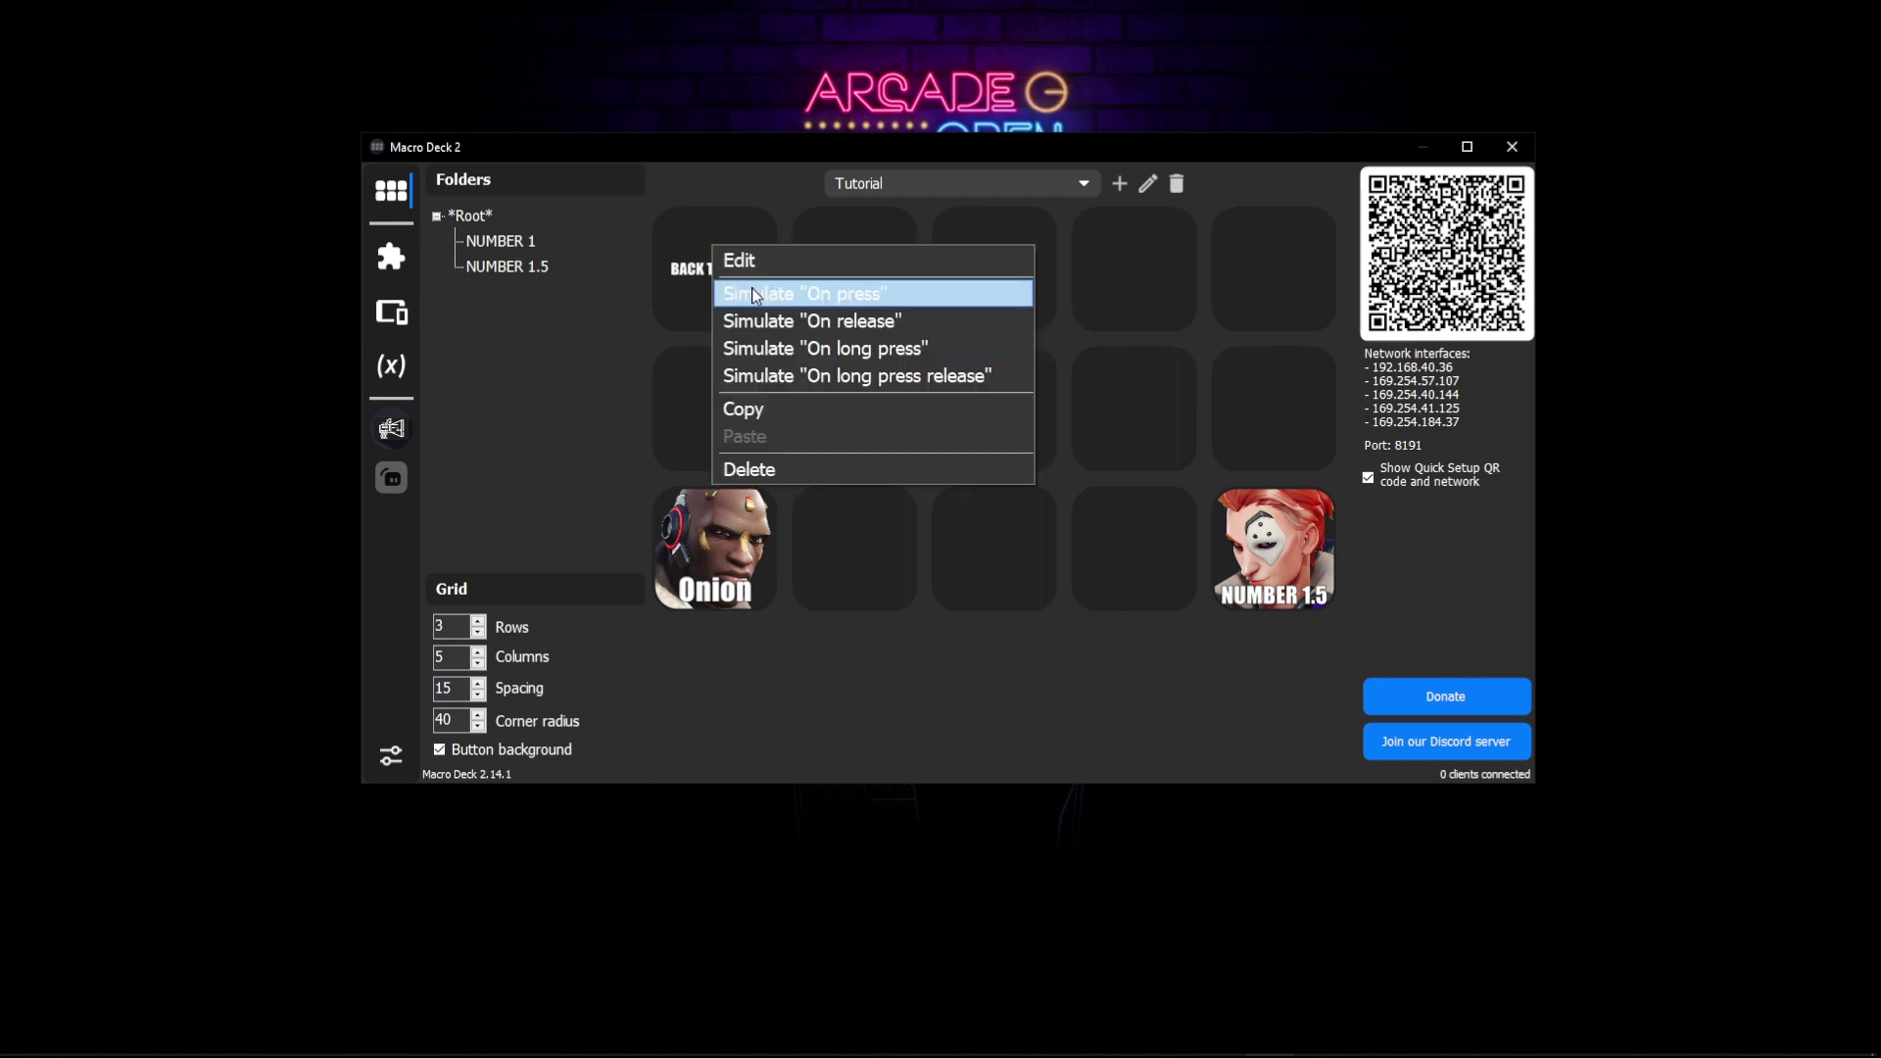
left_click(755, 295)
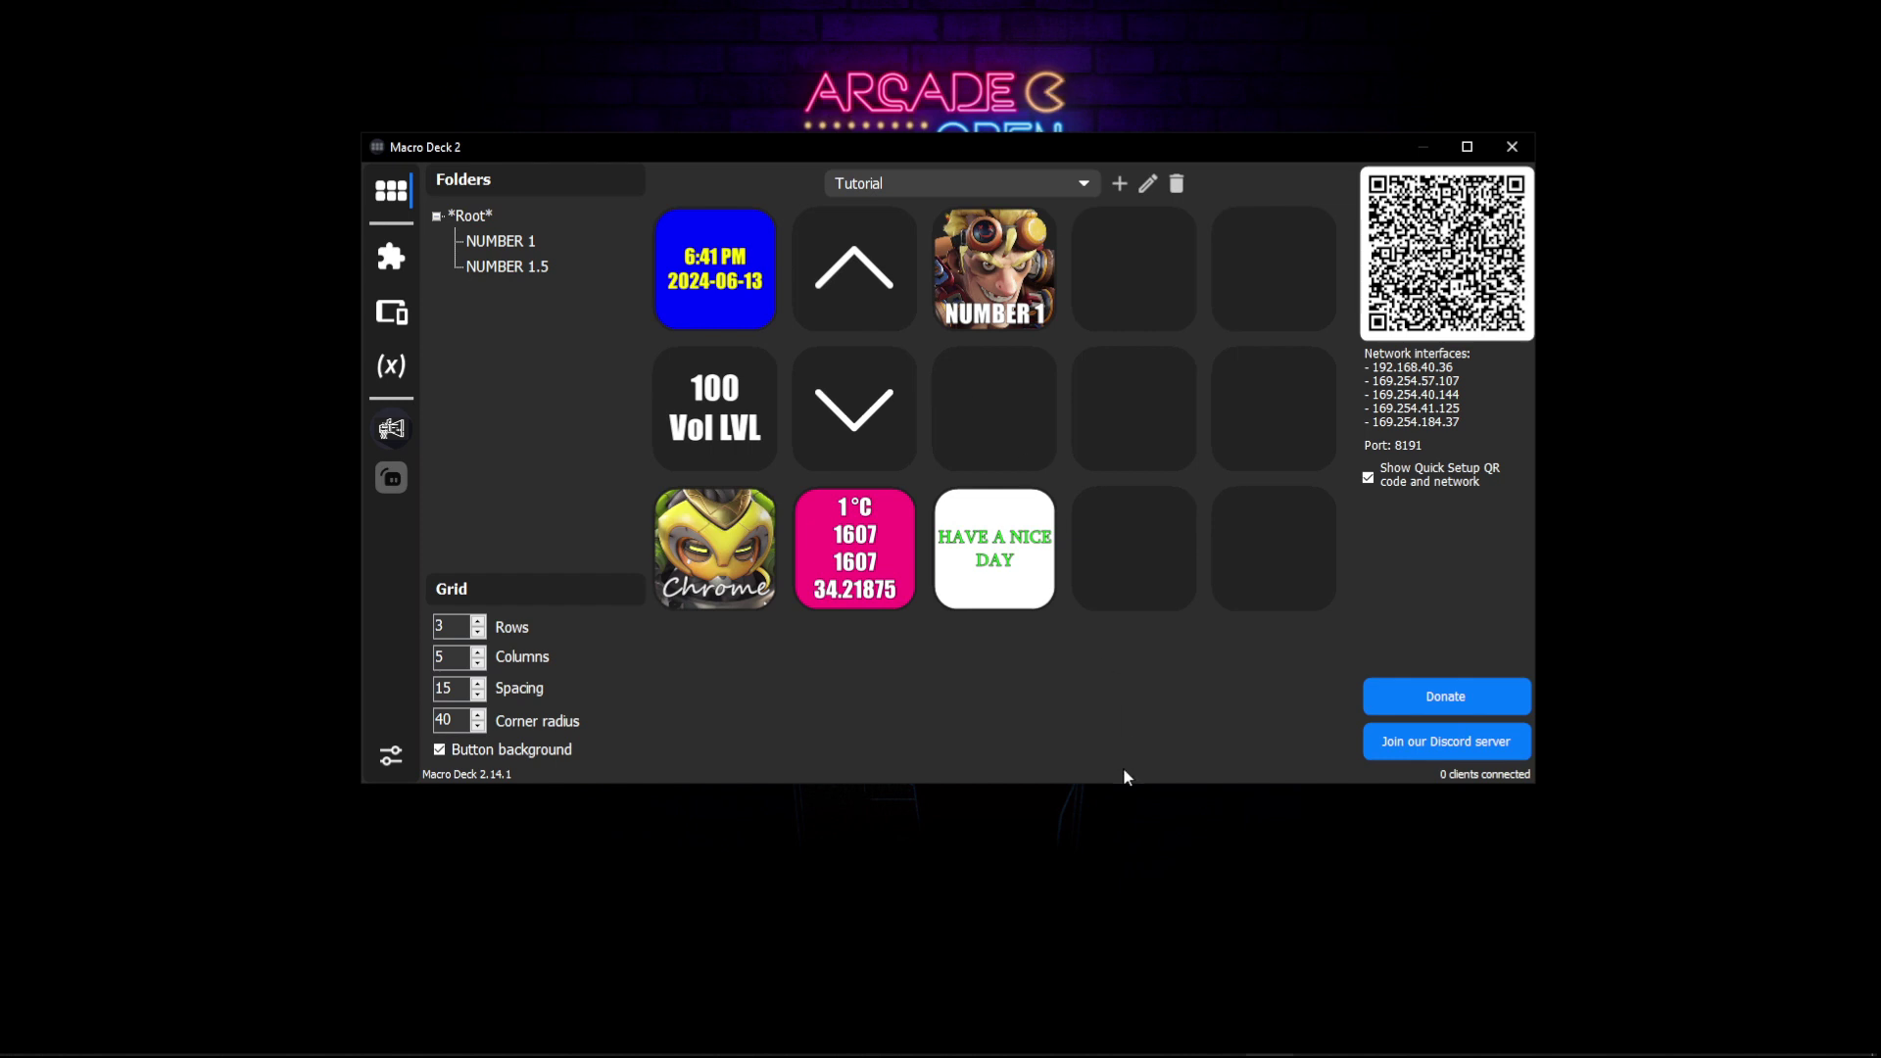